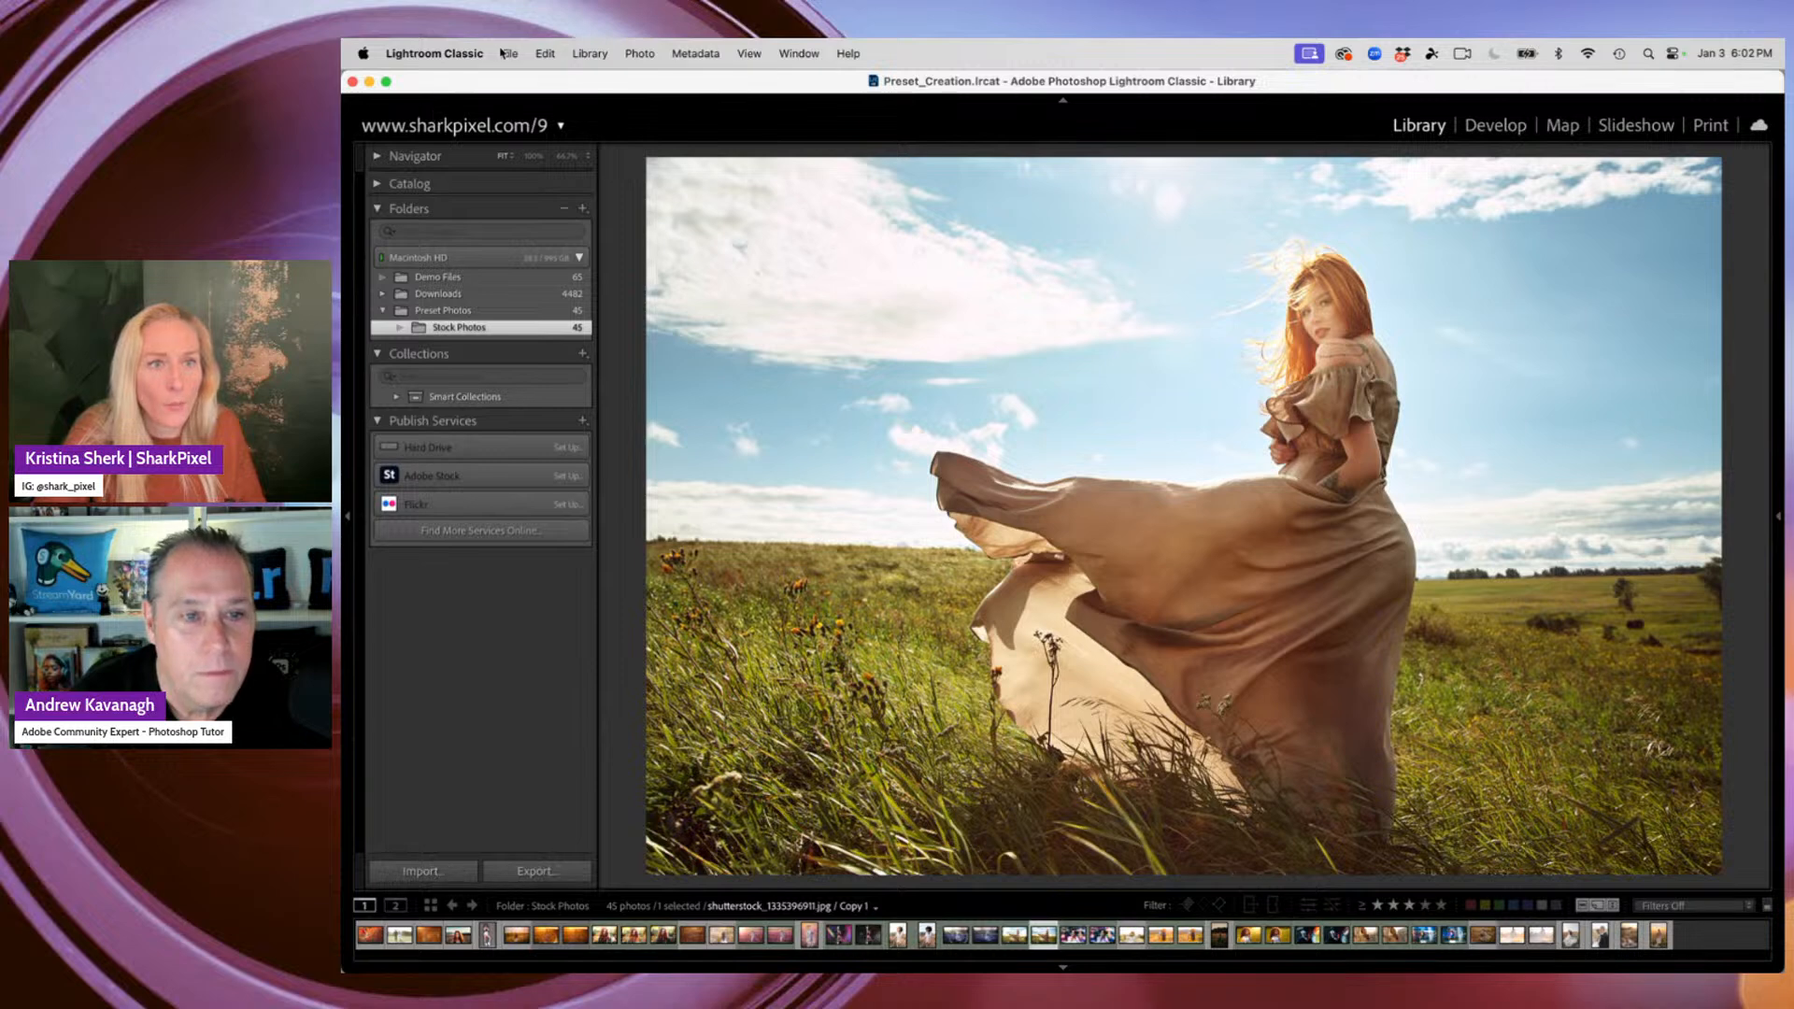
Check the installed Lightroom Classic release, Camera Raw version and build in the program's About information
mouse_move(435, 53)
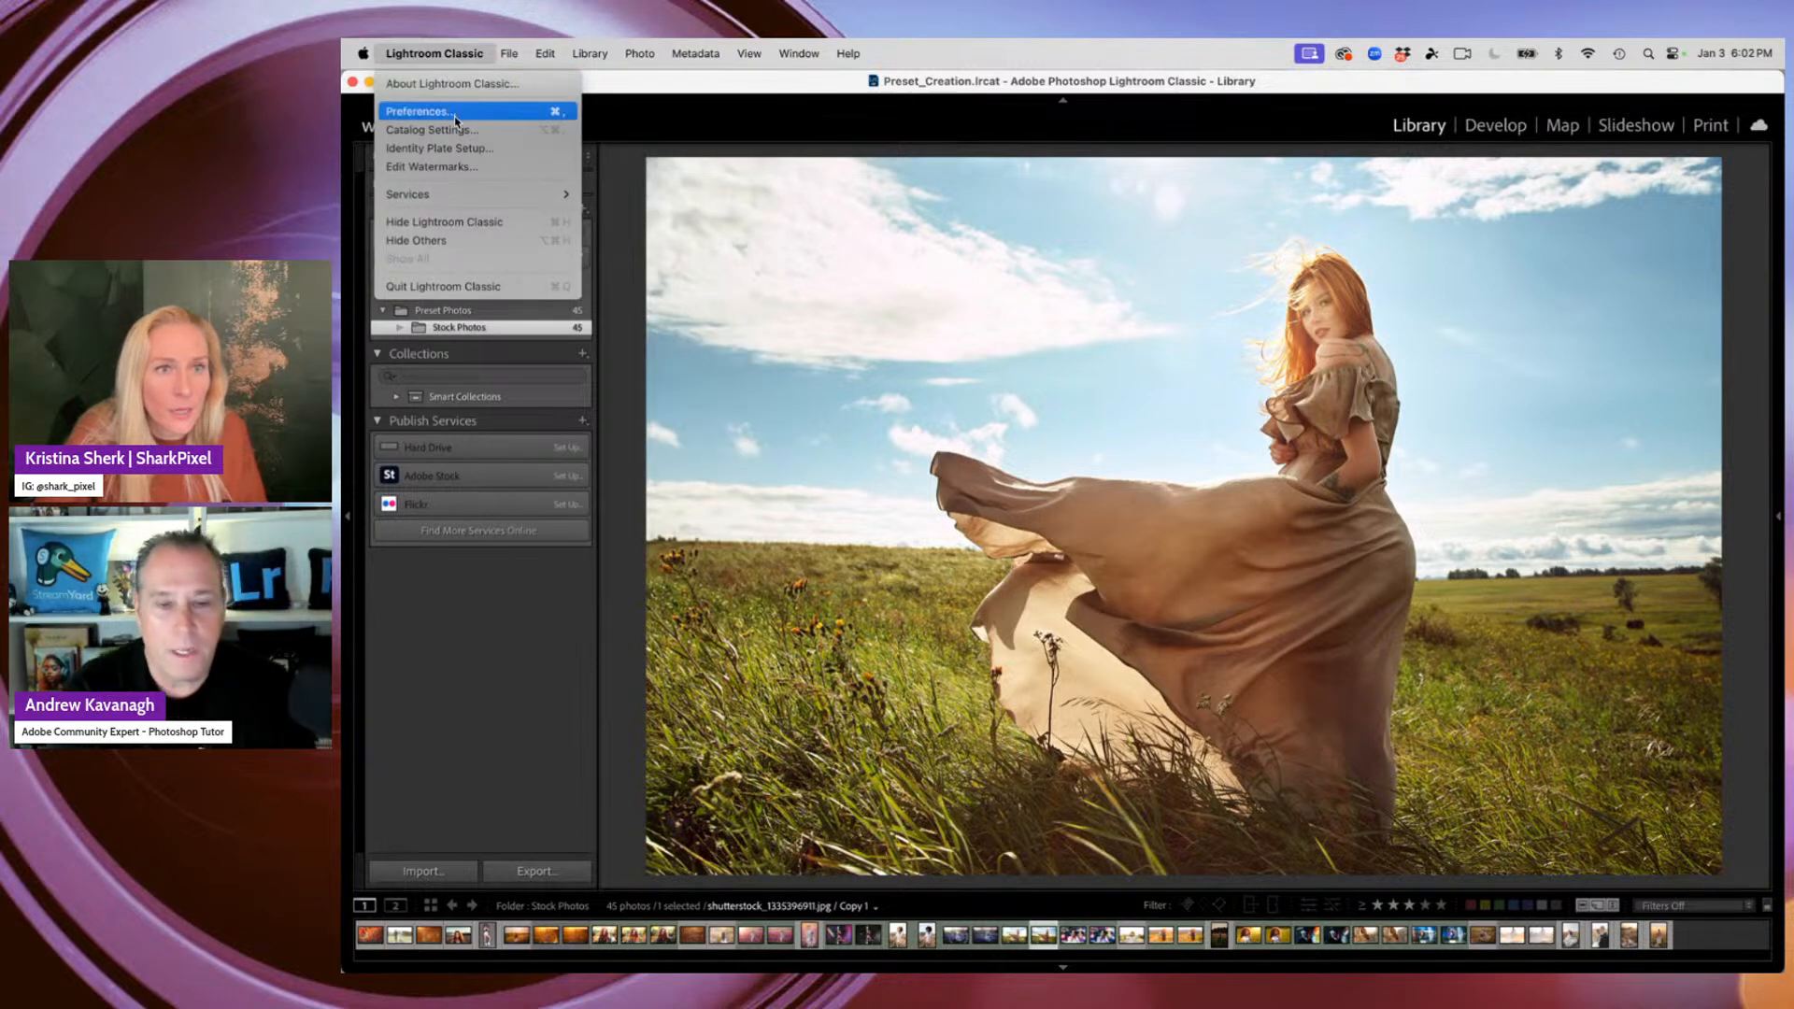
click(452, 85)
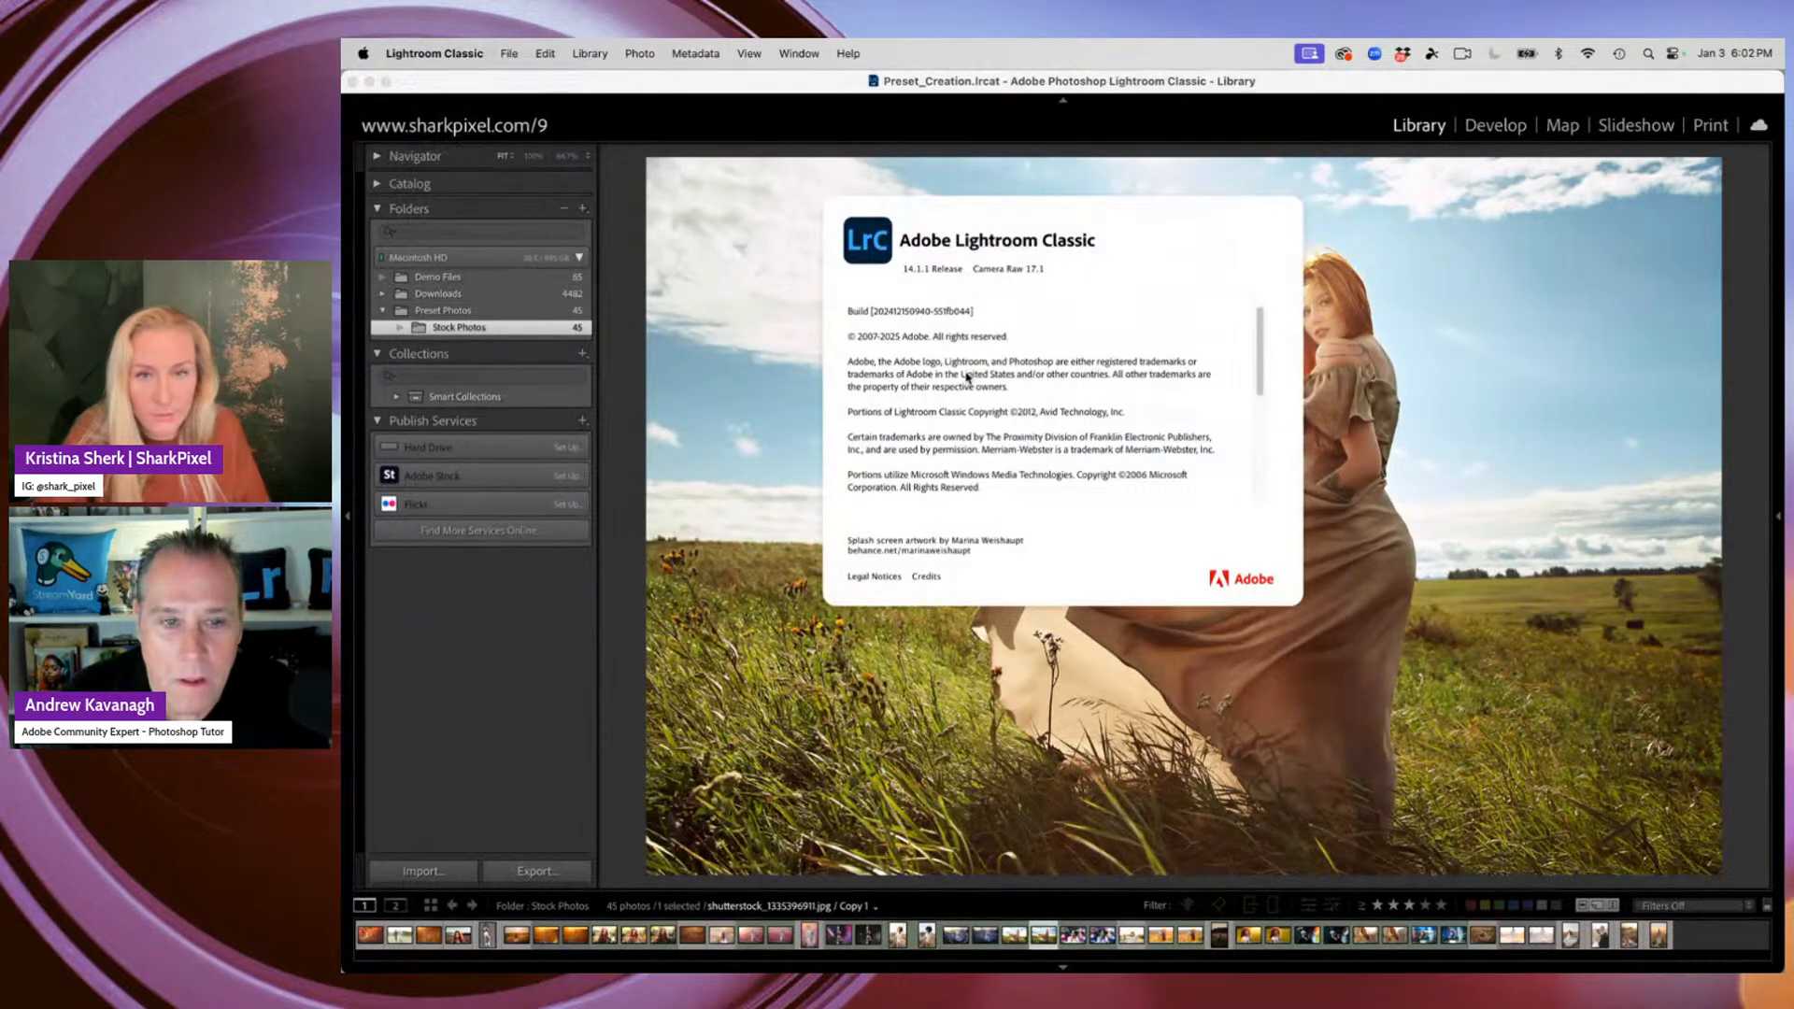
key(alt+super+8)
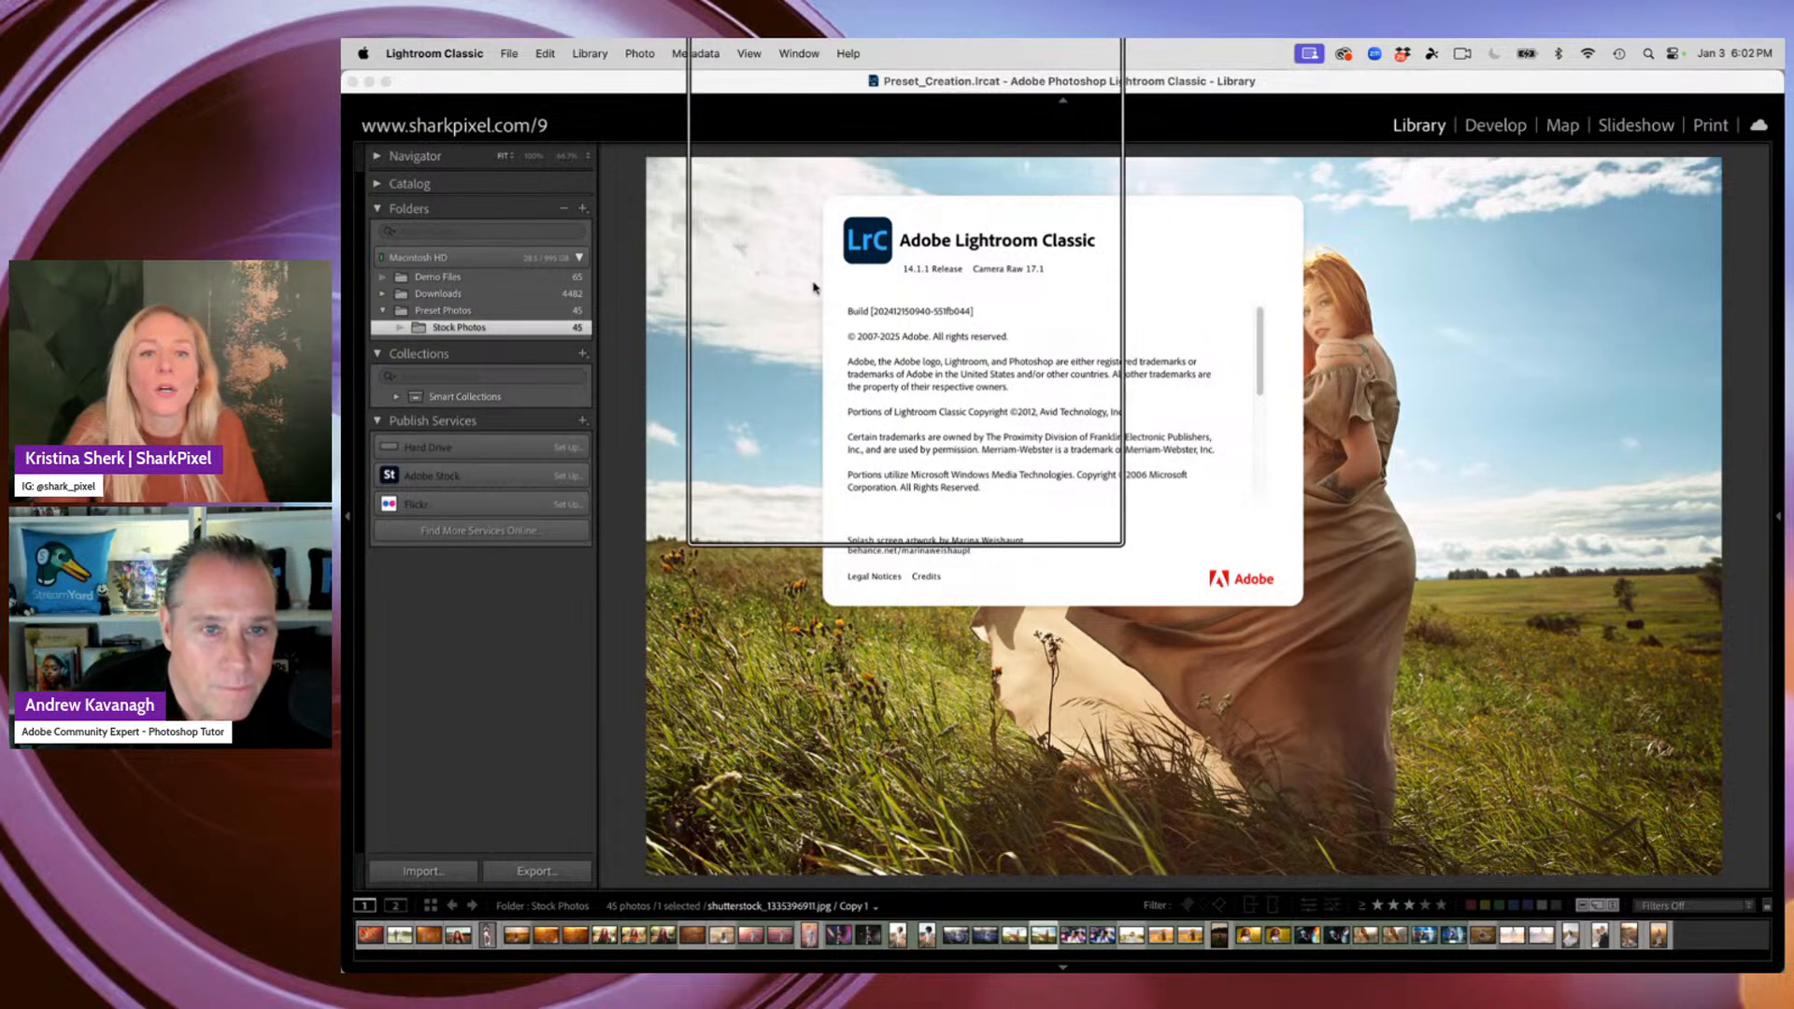
key(alt+super+8)
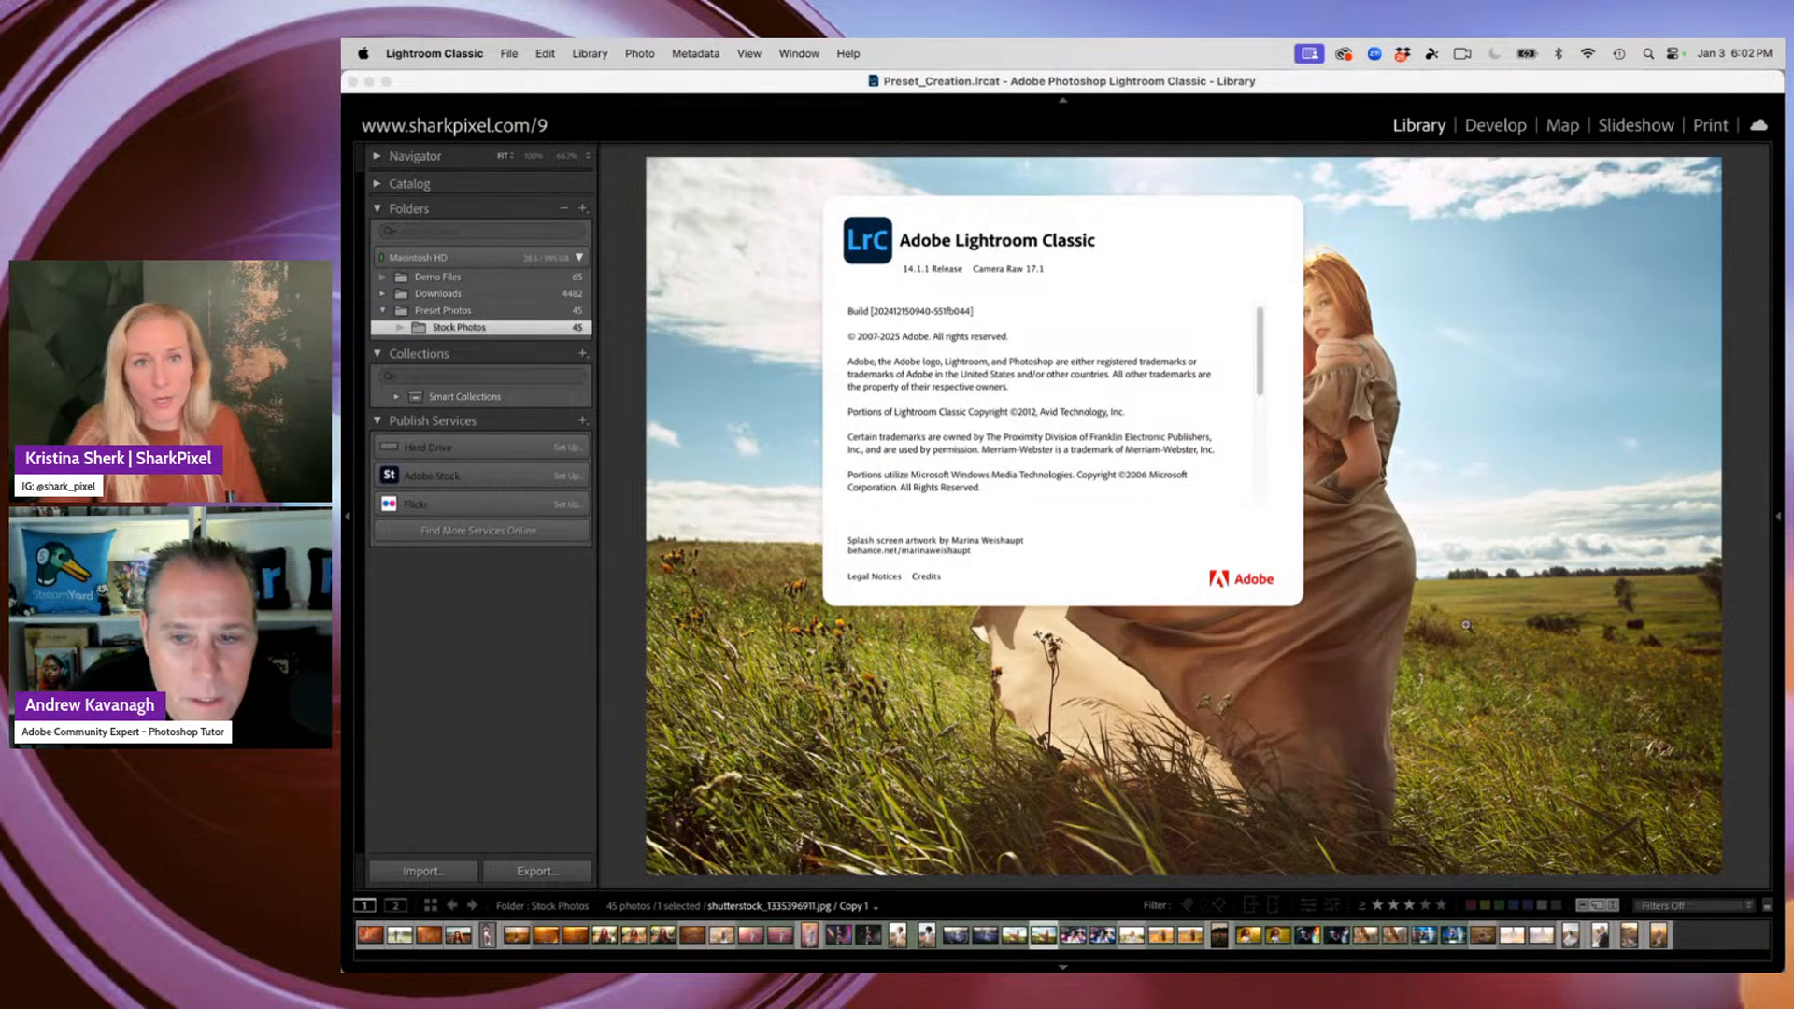
click(973, 281)
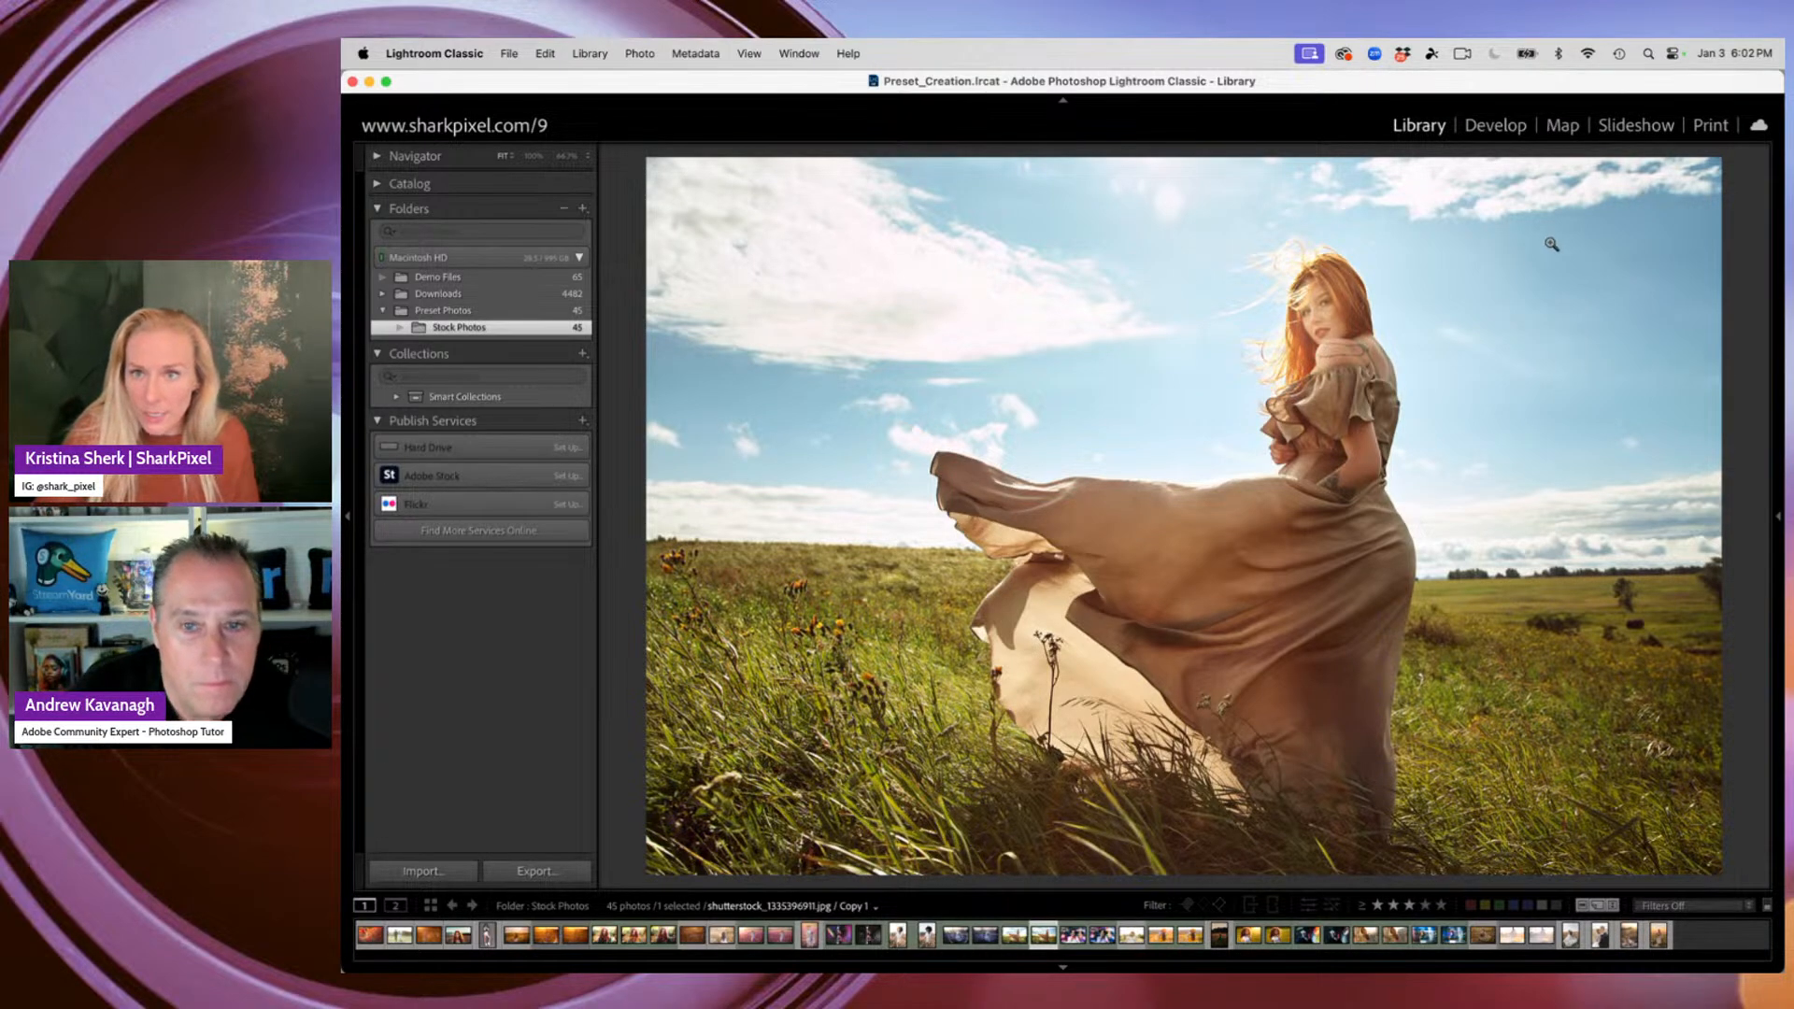
Open the selected photo of the woman in the field in the Develop module
click(1495, 126)
scroll(1677, 438, up, 15)
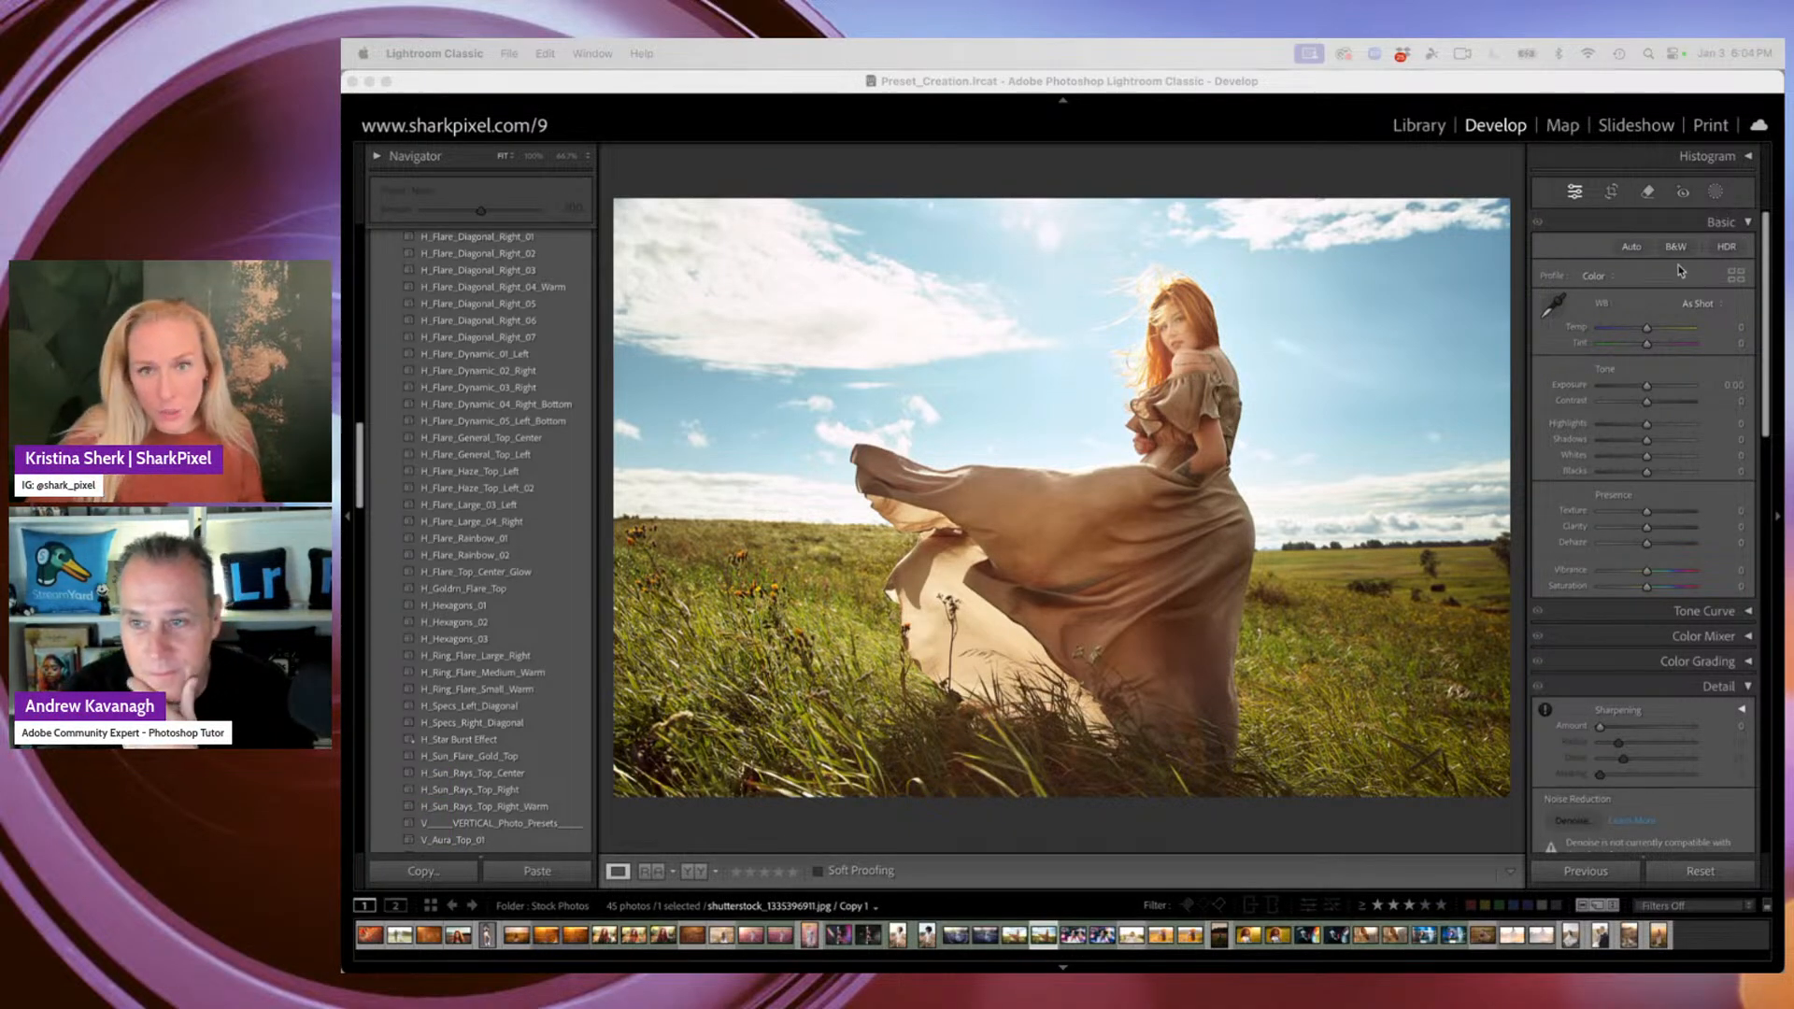
click(1105, 80)
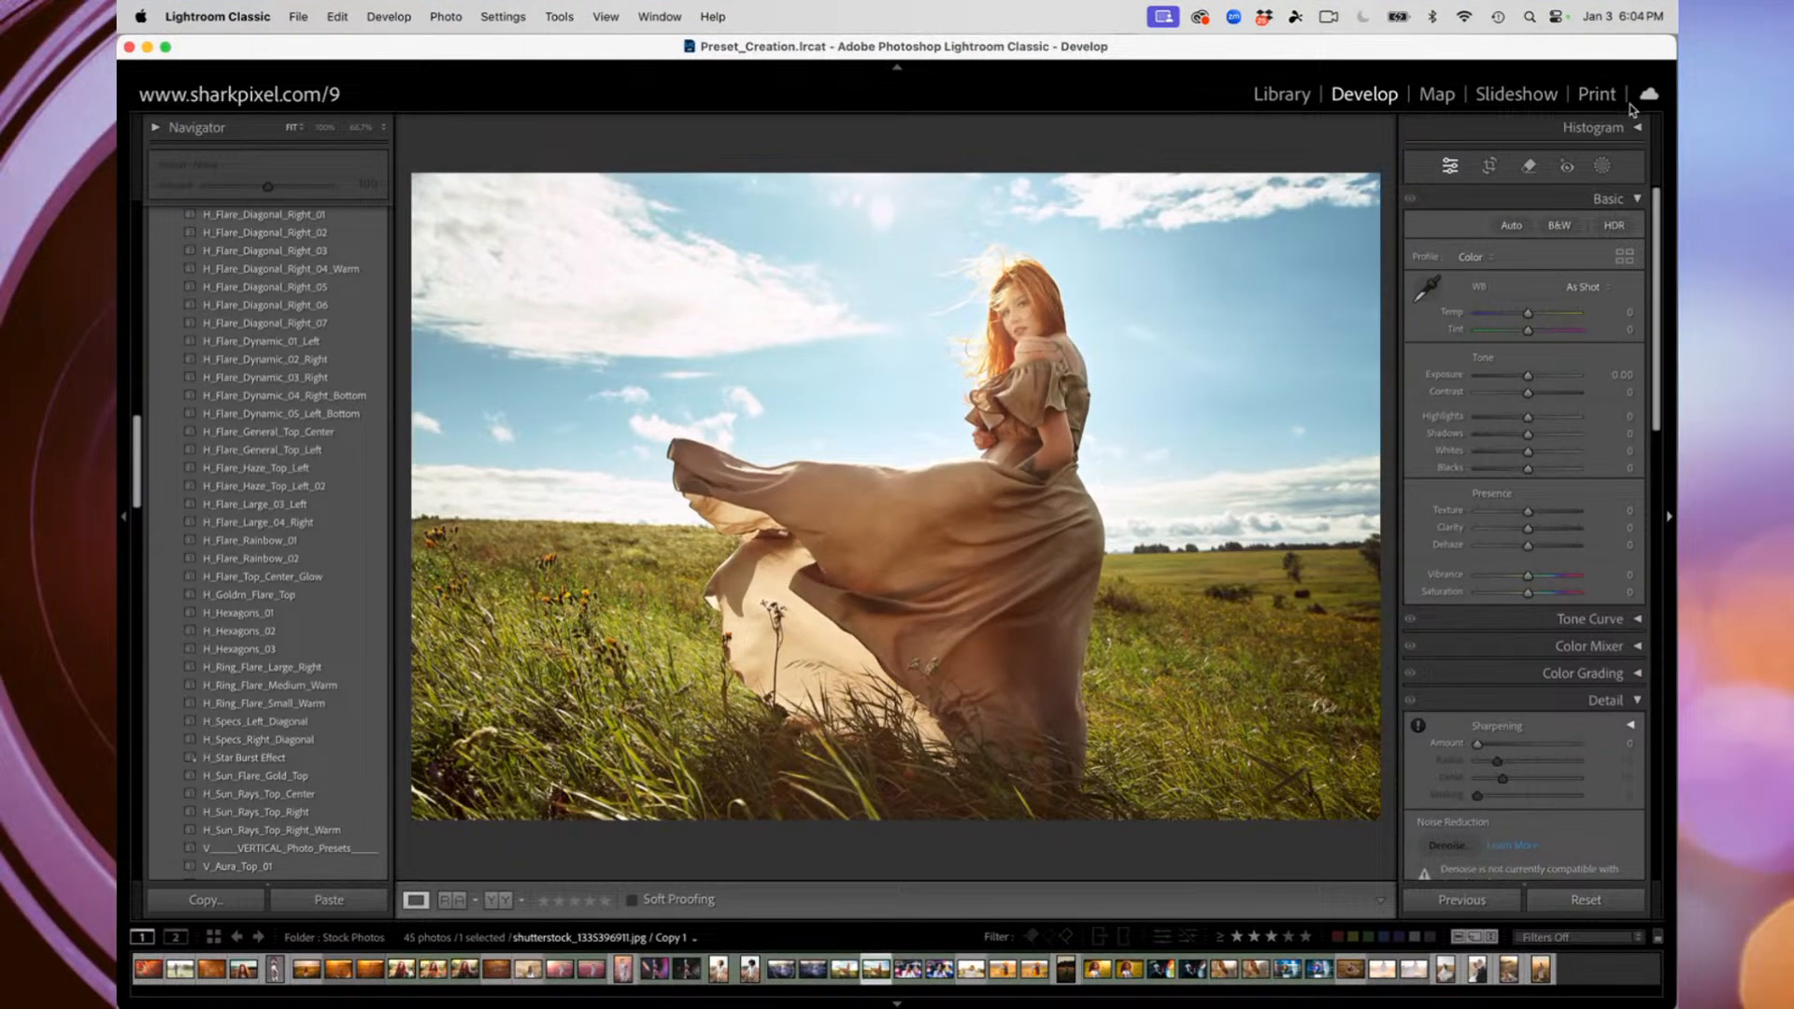
Find and launch Mousepose.app, and test its pointer spotlight by switching it on and off
click(1533, 17)
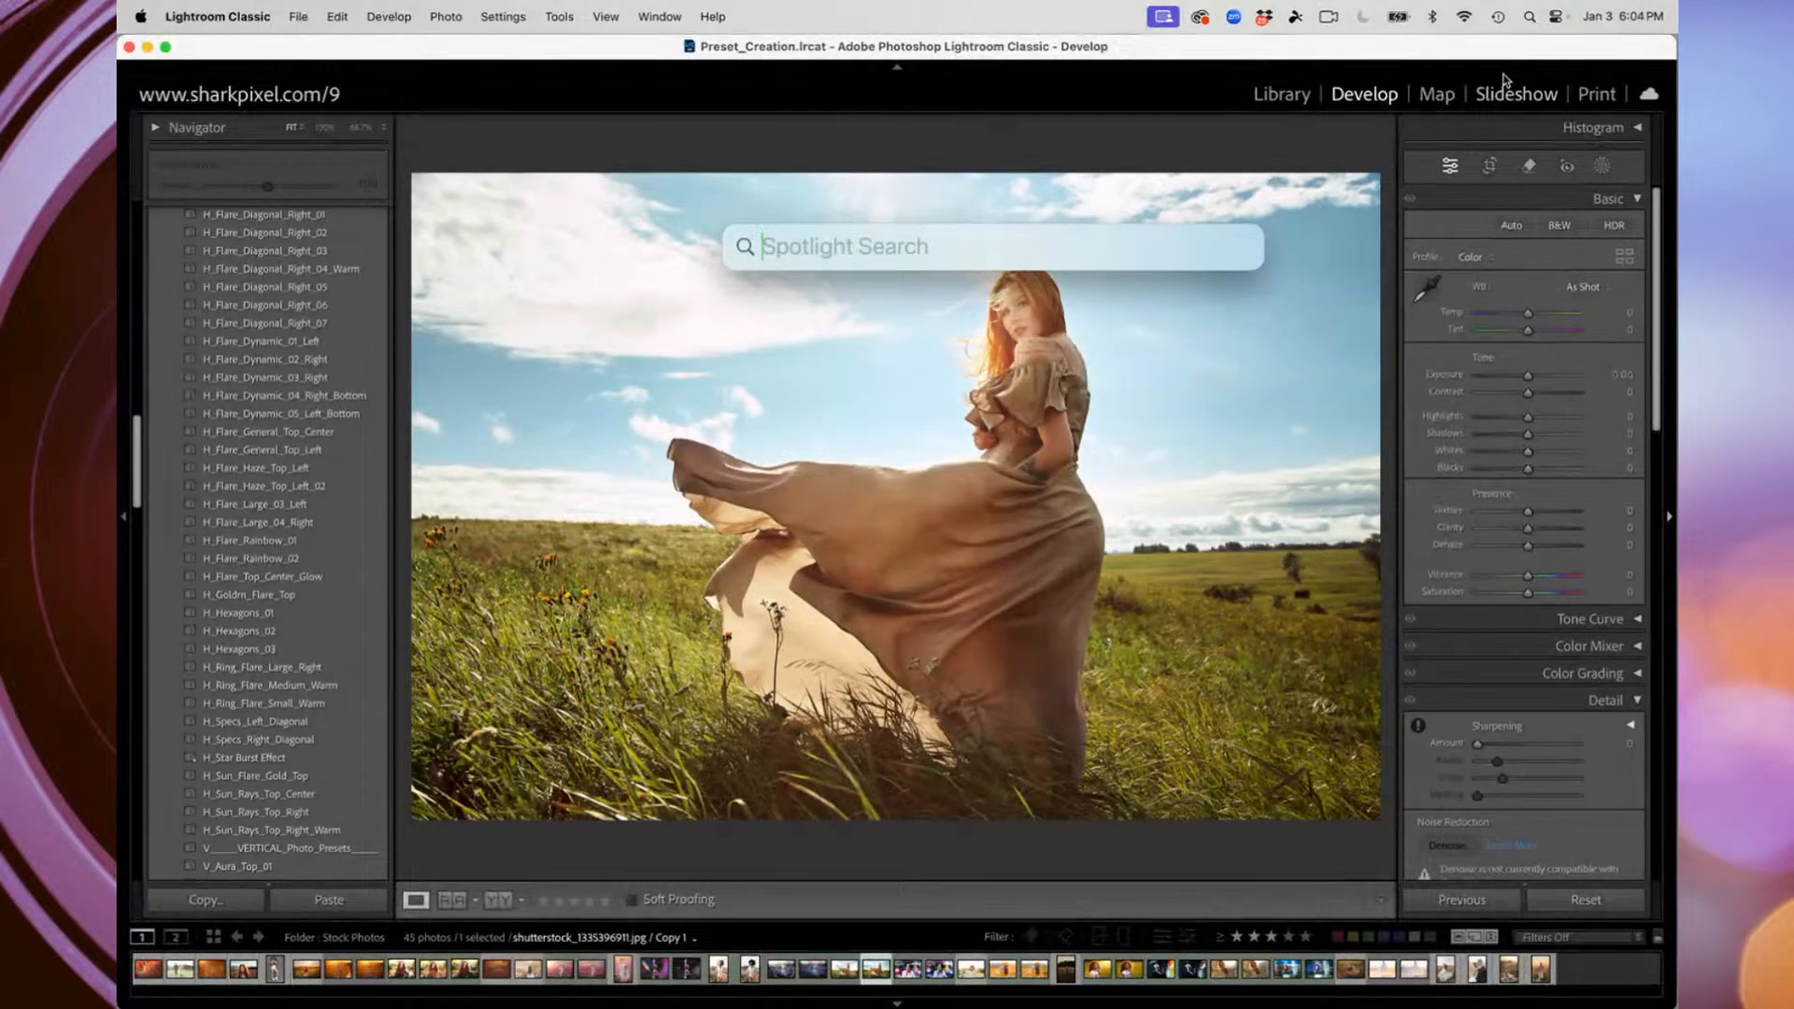
text(mouse)
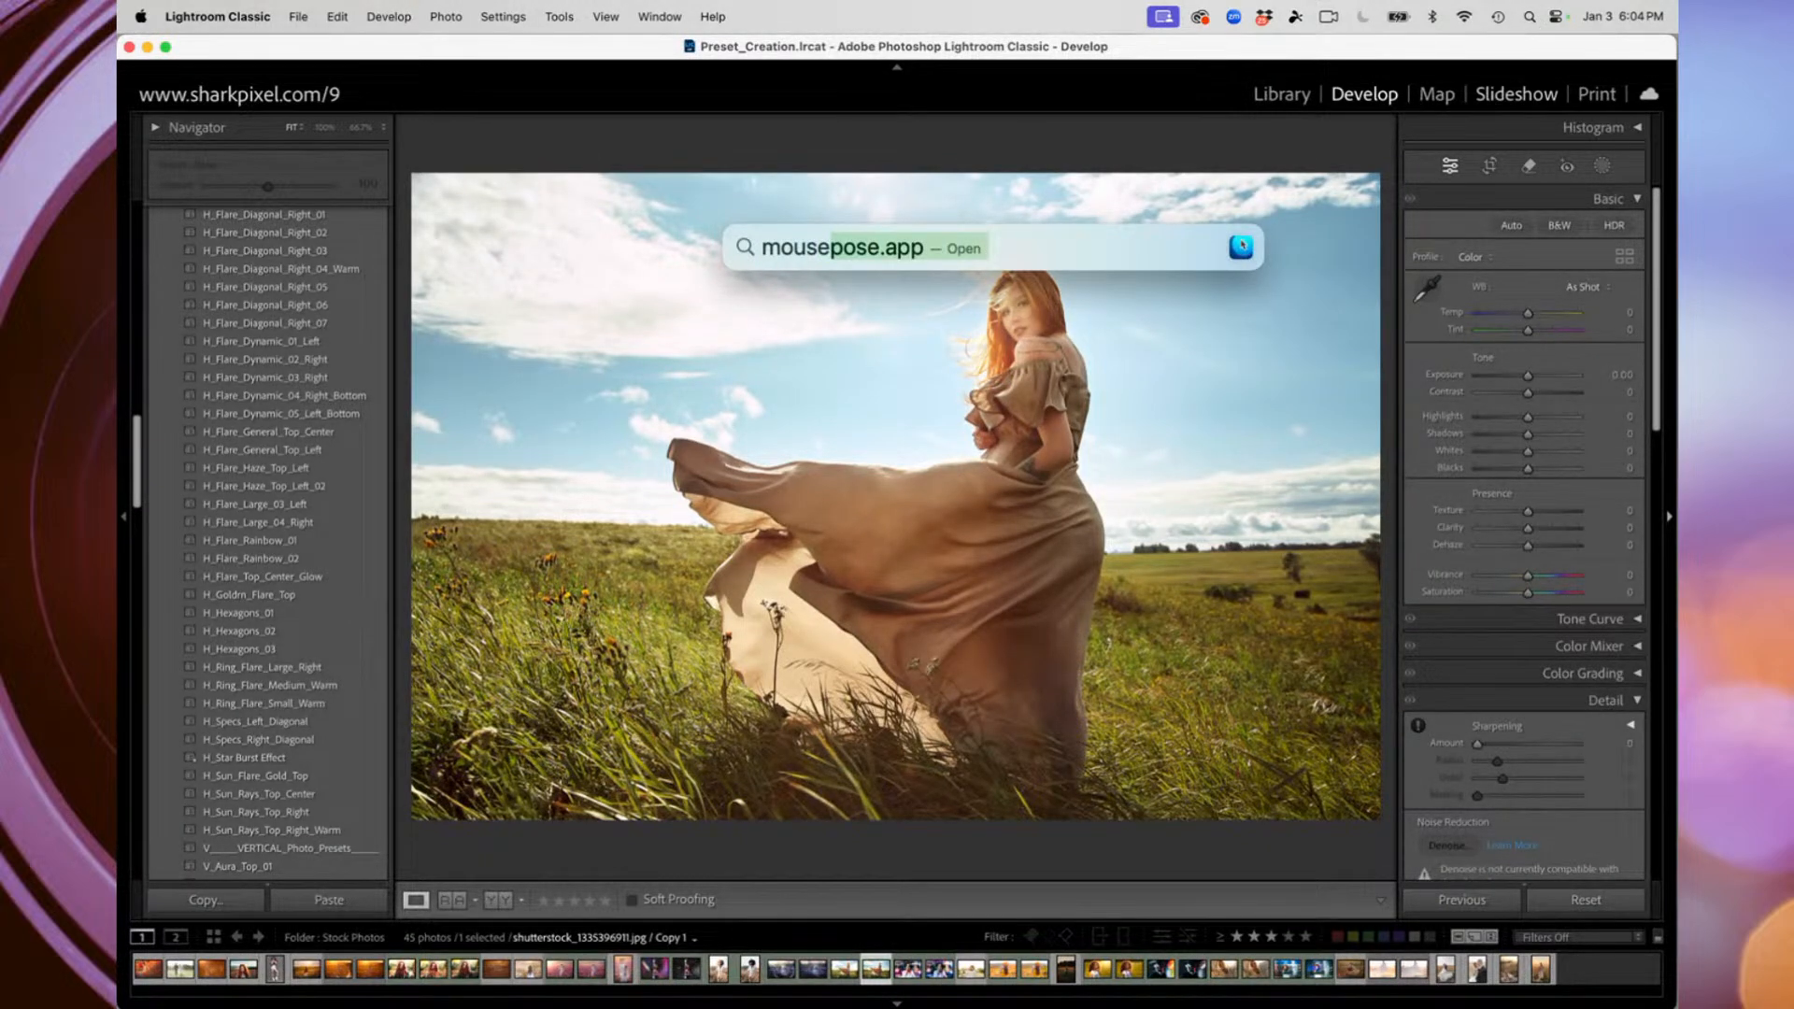
key(Right)
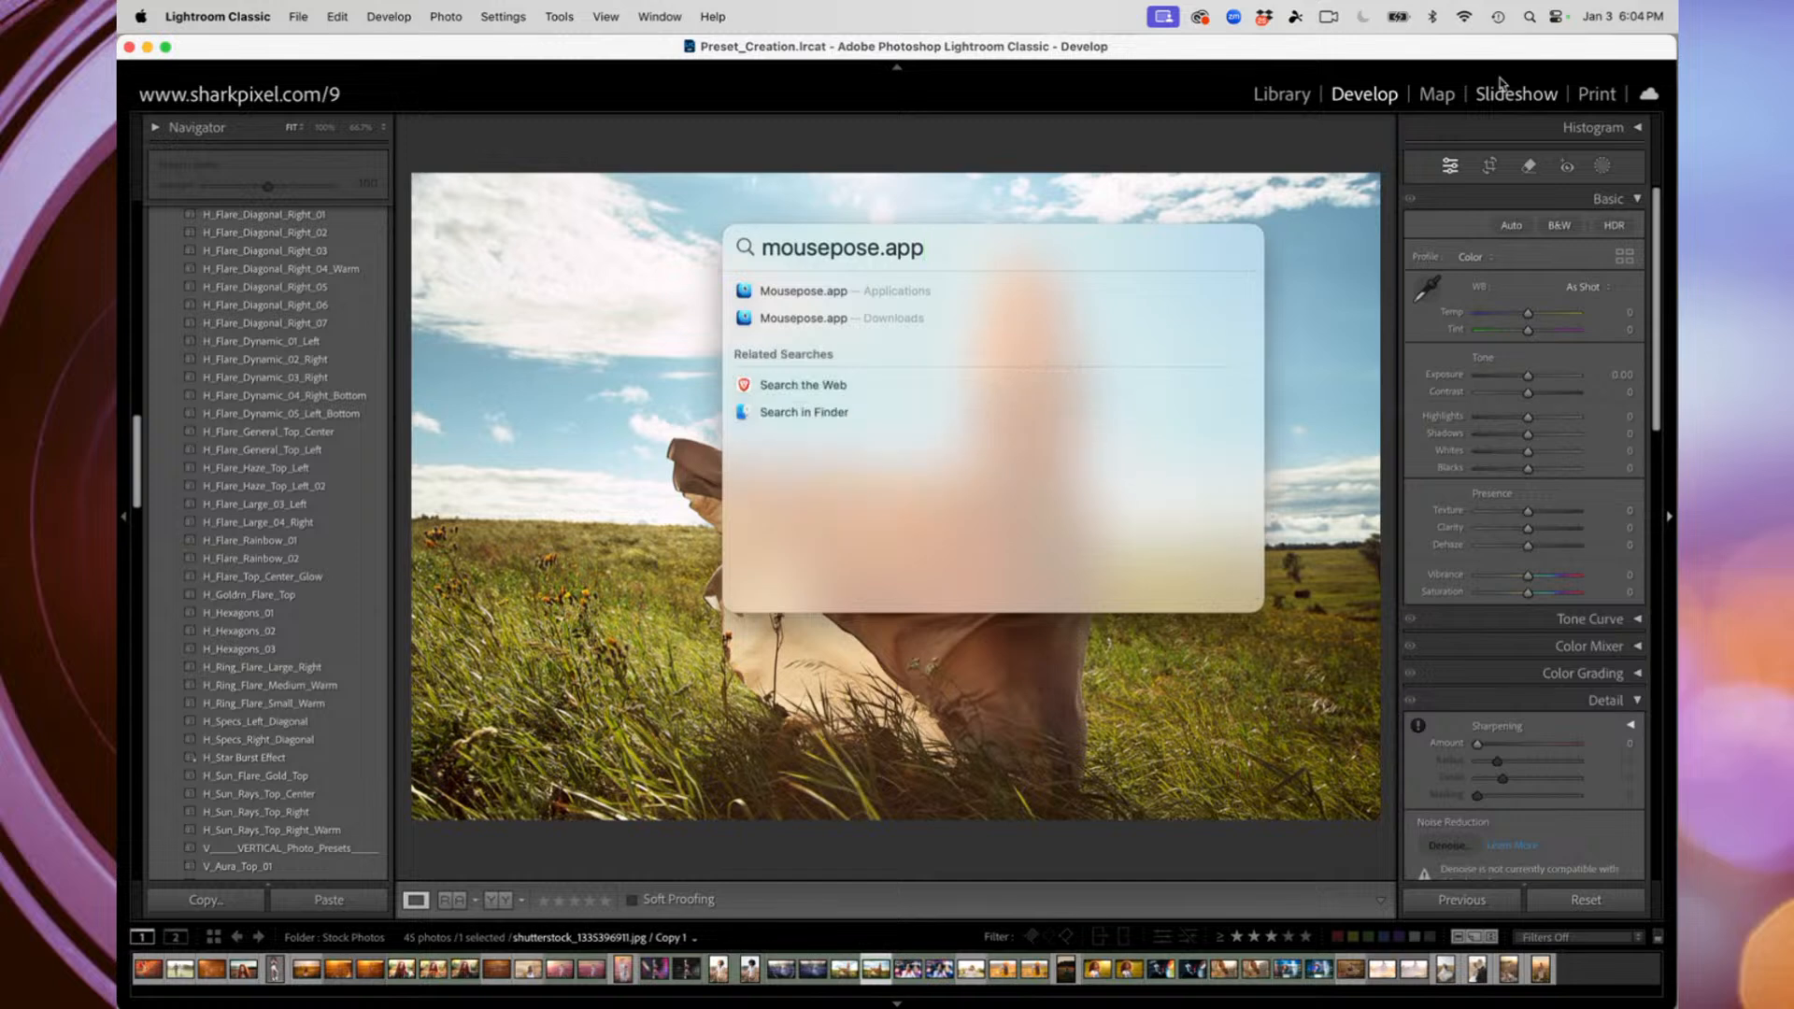
key(Return)
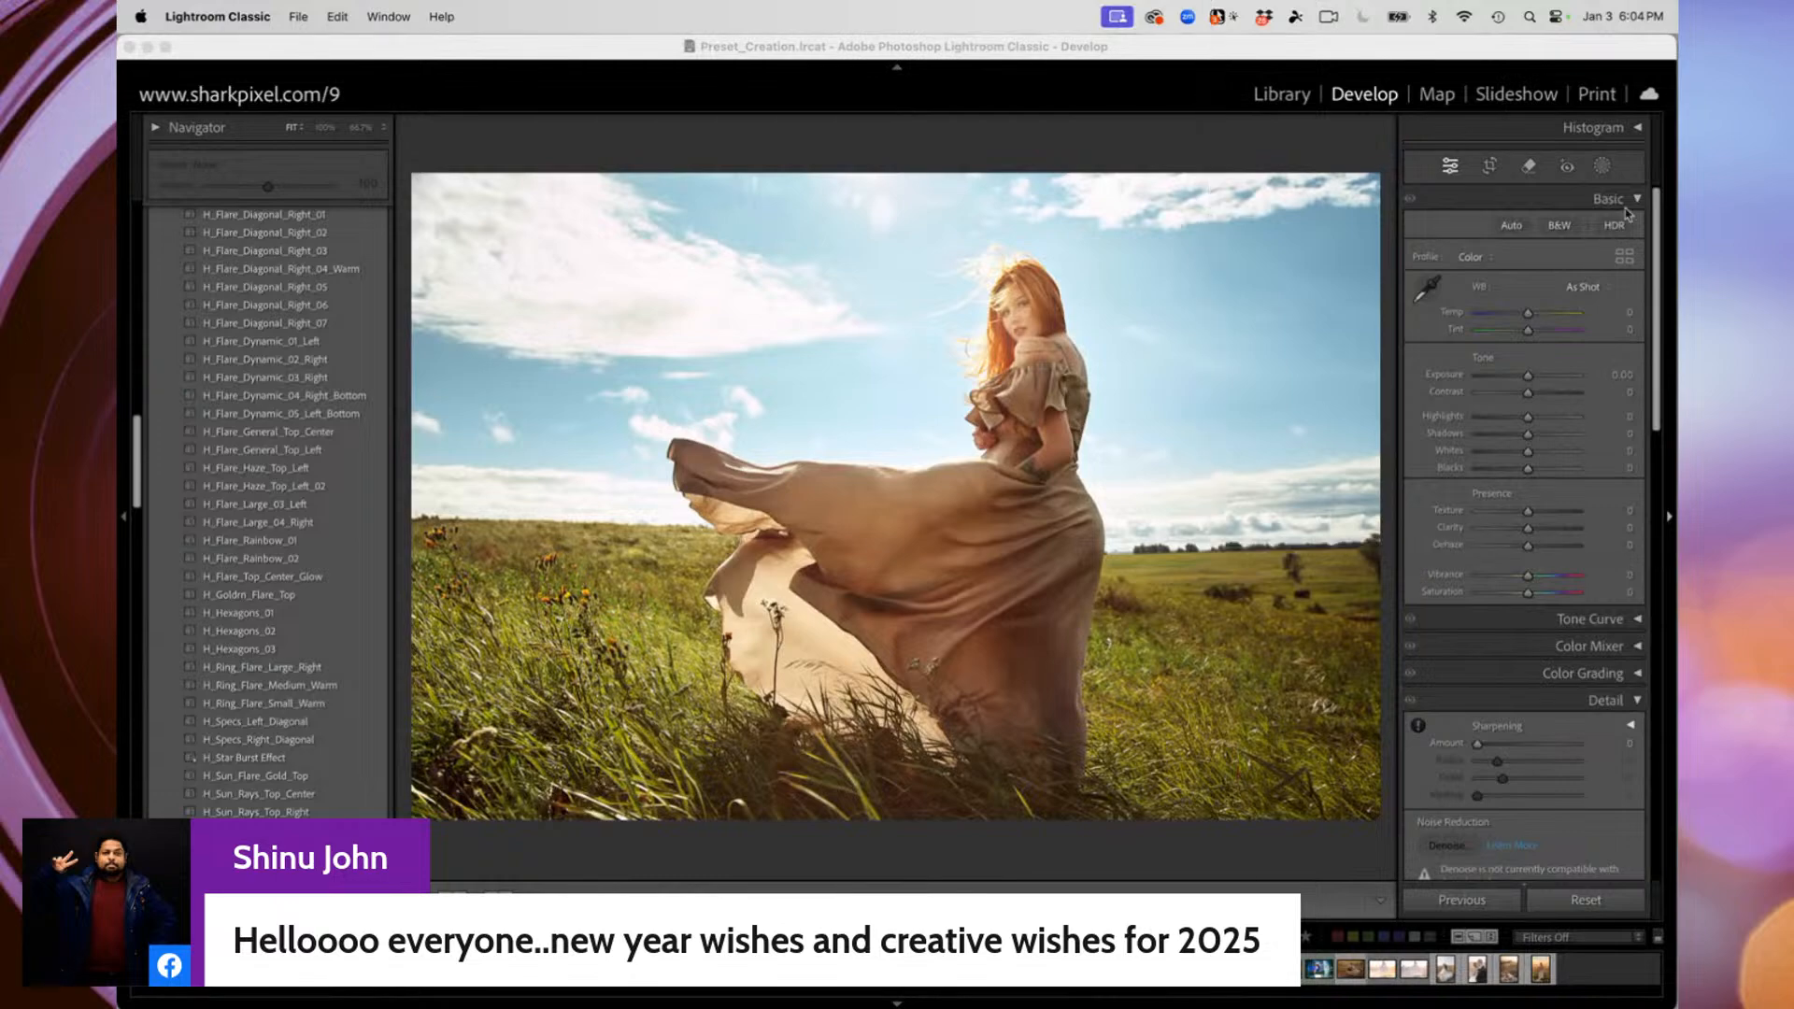
key(F1)
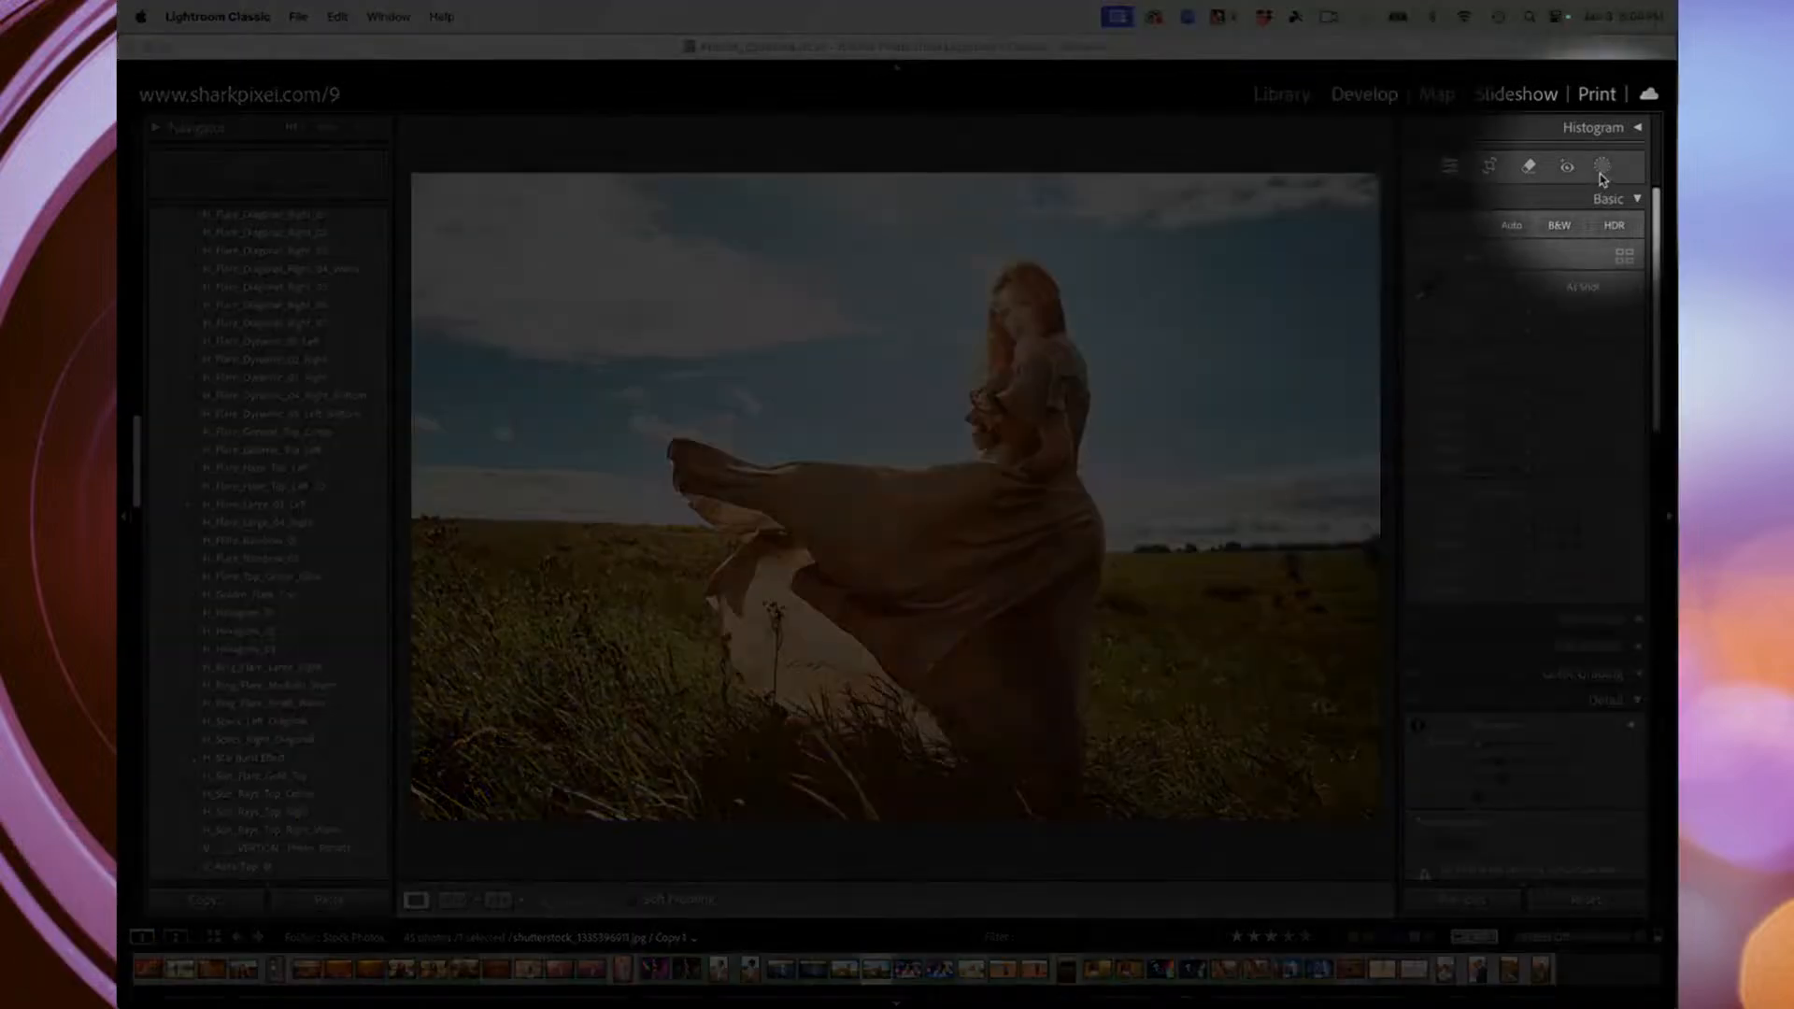
key(F1)
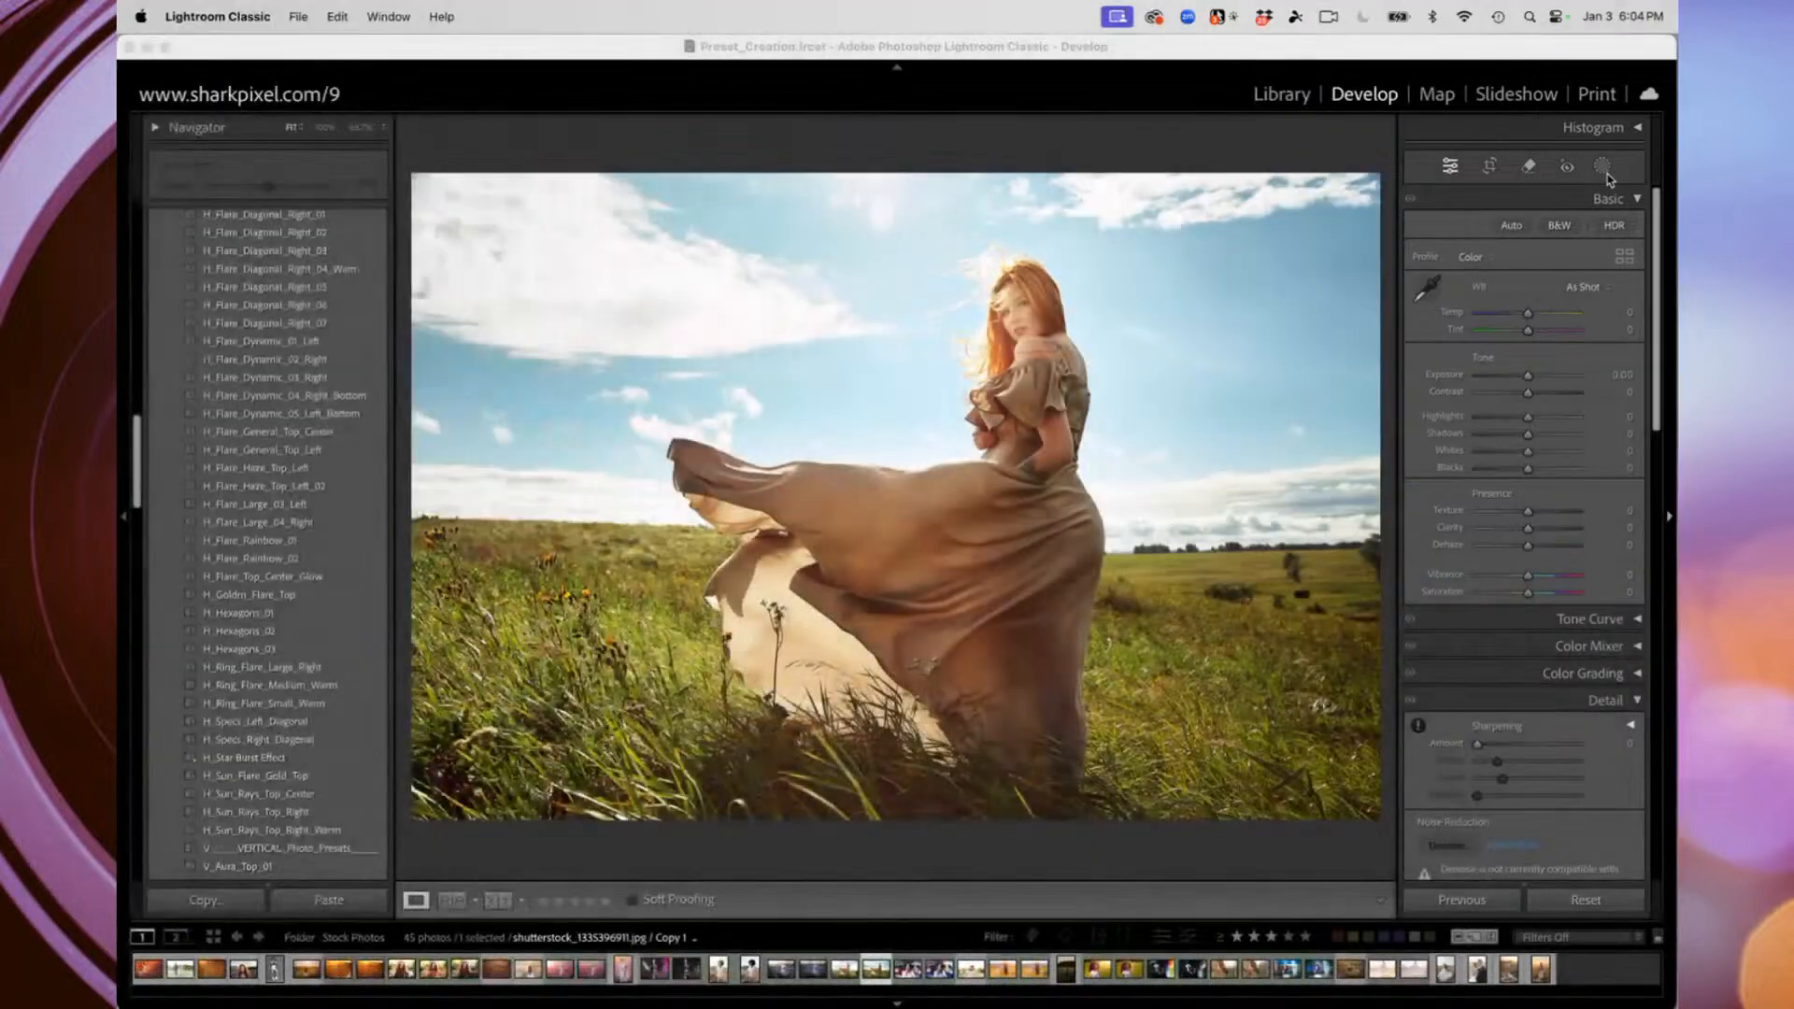
Open the masking tools, try an automatic Subject mask on the photo and undo it
click(1603, 168)
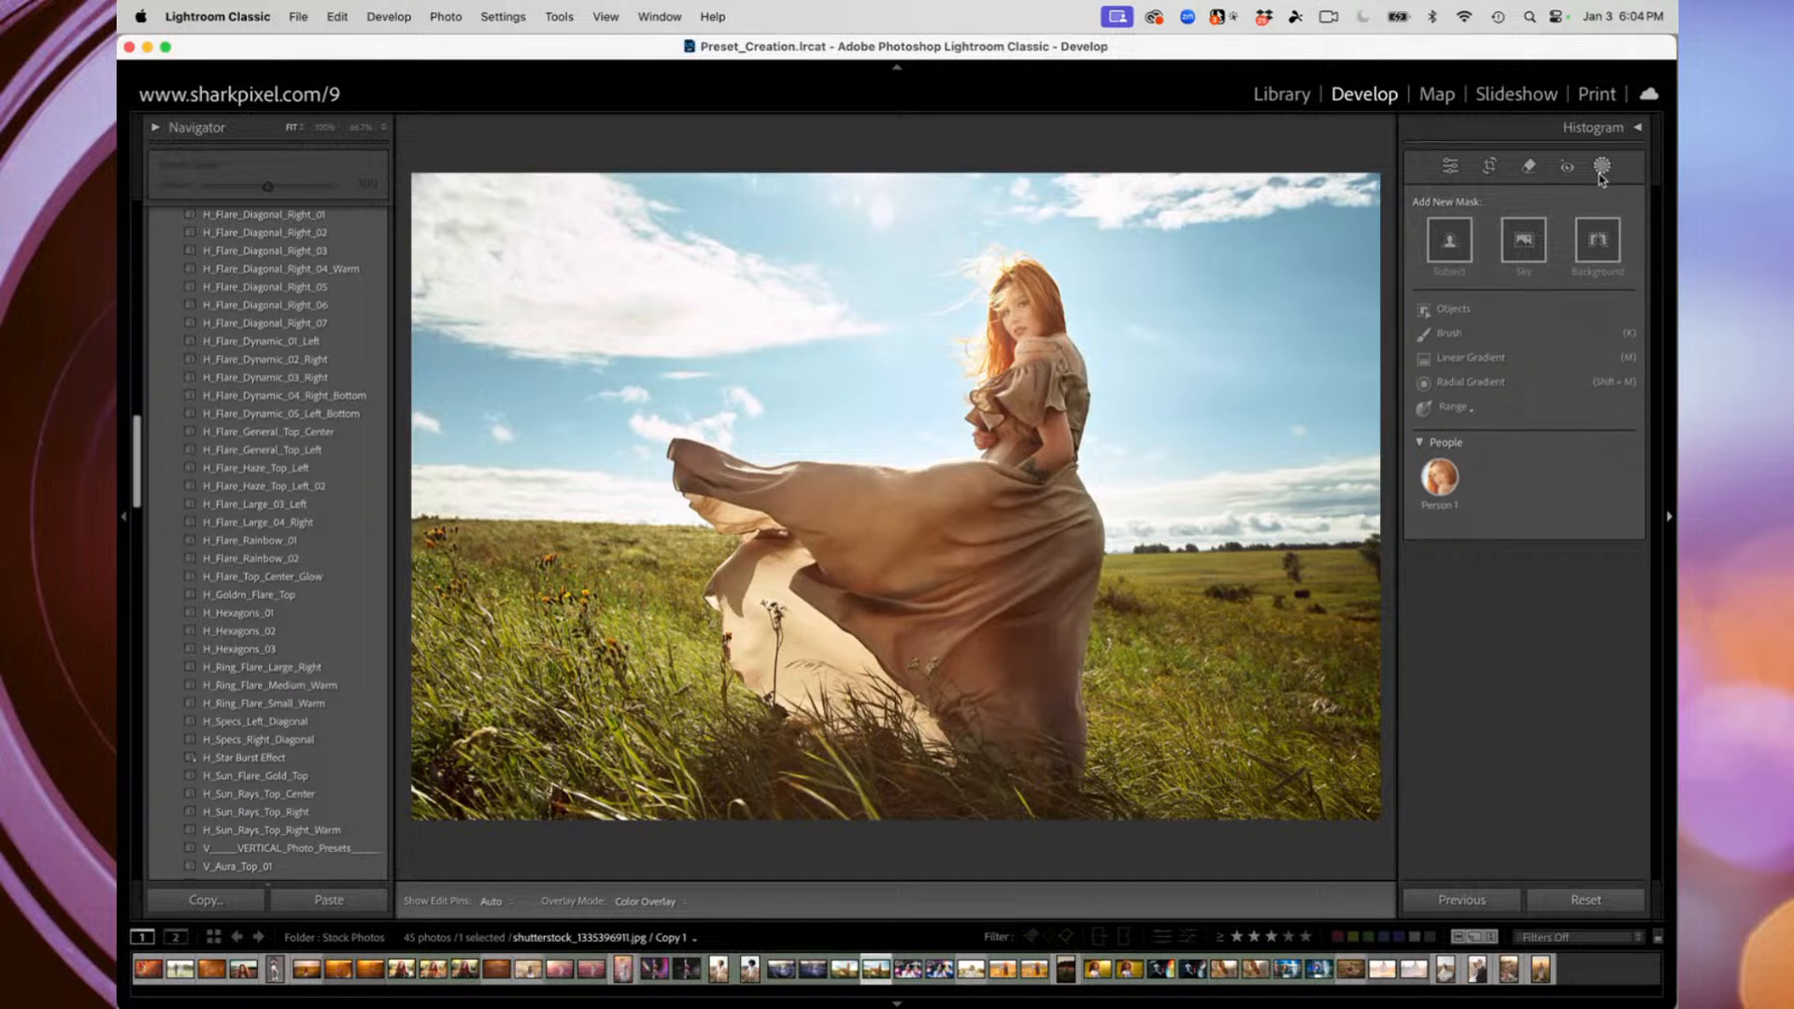
click(1448, 245)
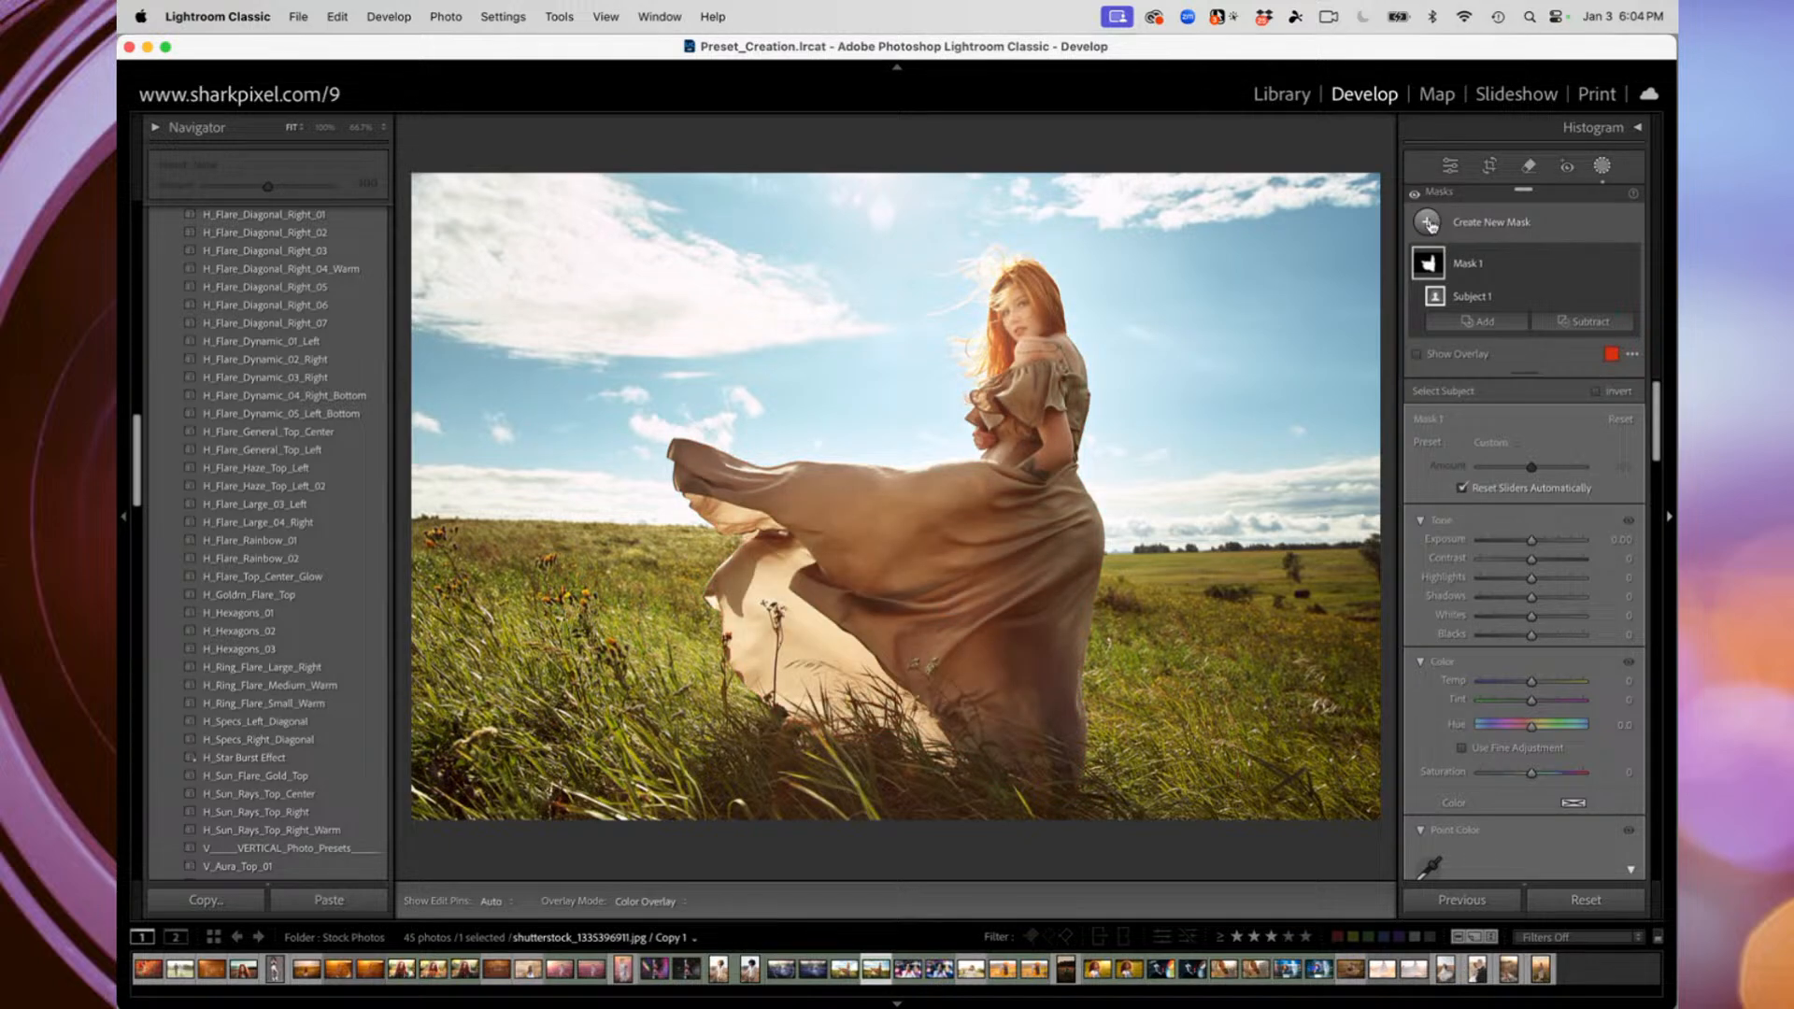
key(super+z)
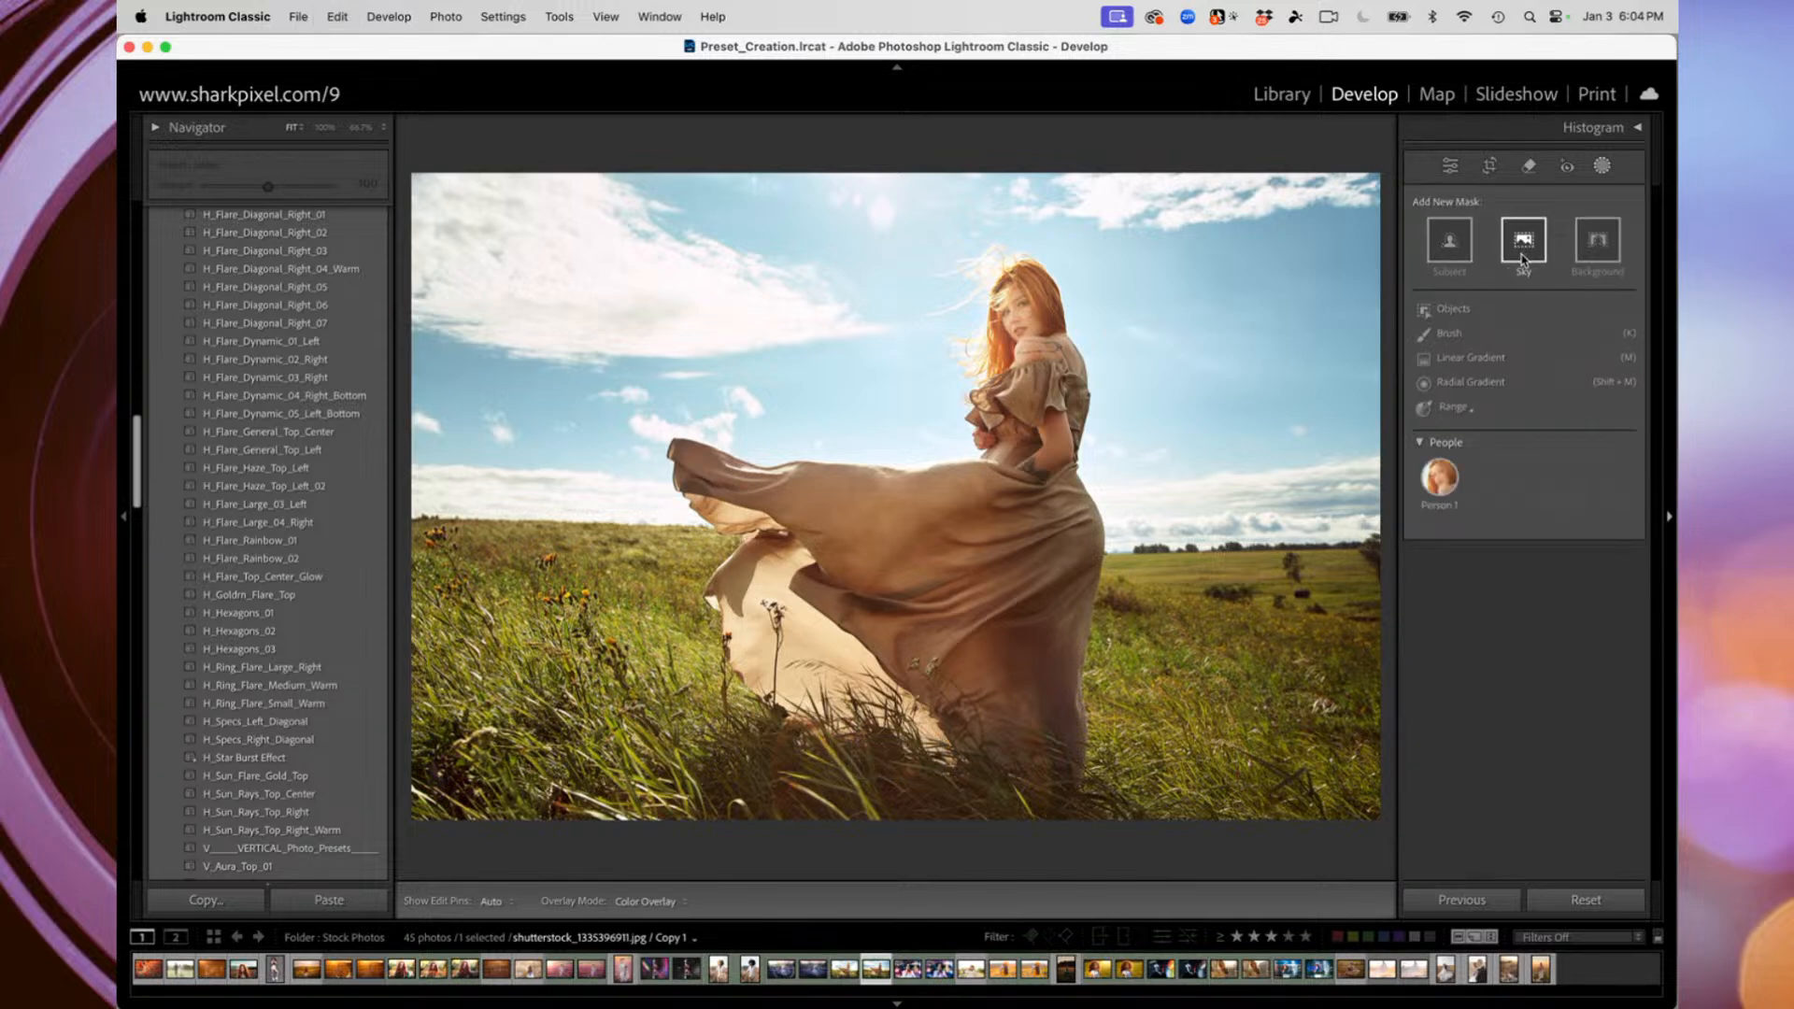
Try an automatic Sky mask, preview its overlay on the photo and undo the mask
click(1523, 257)
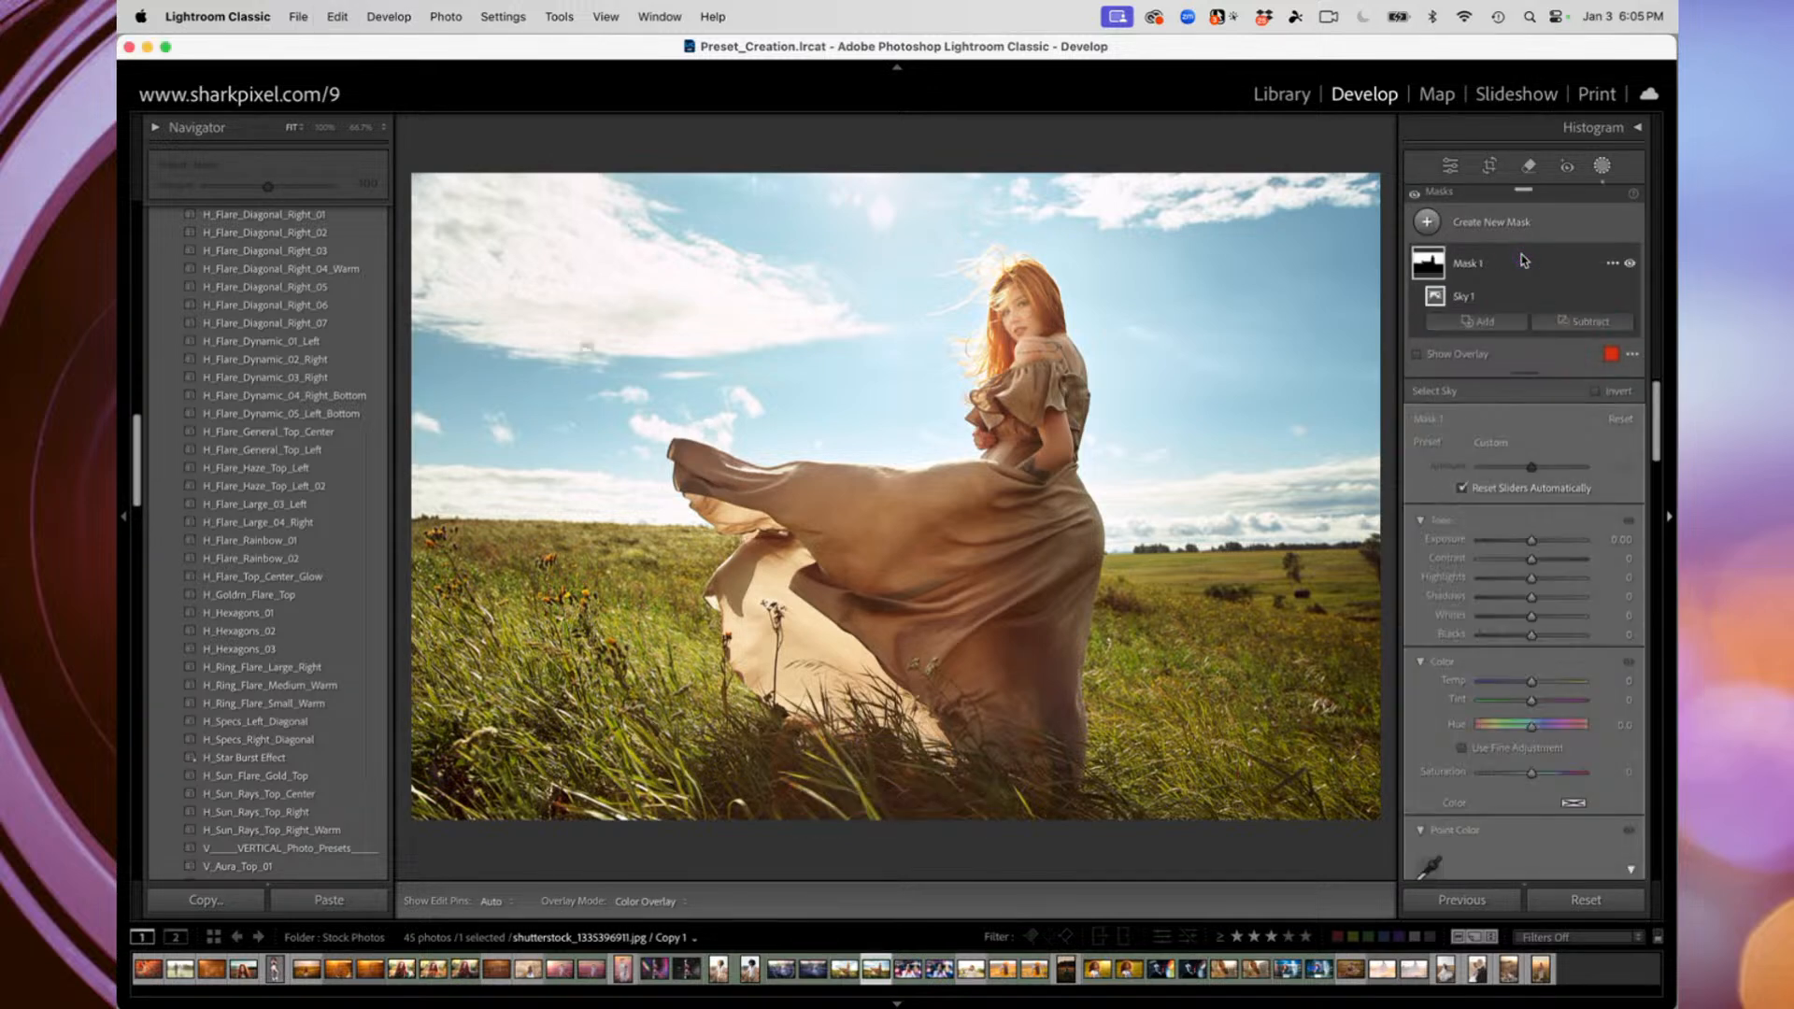
mouse_move(1431, 263)
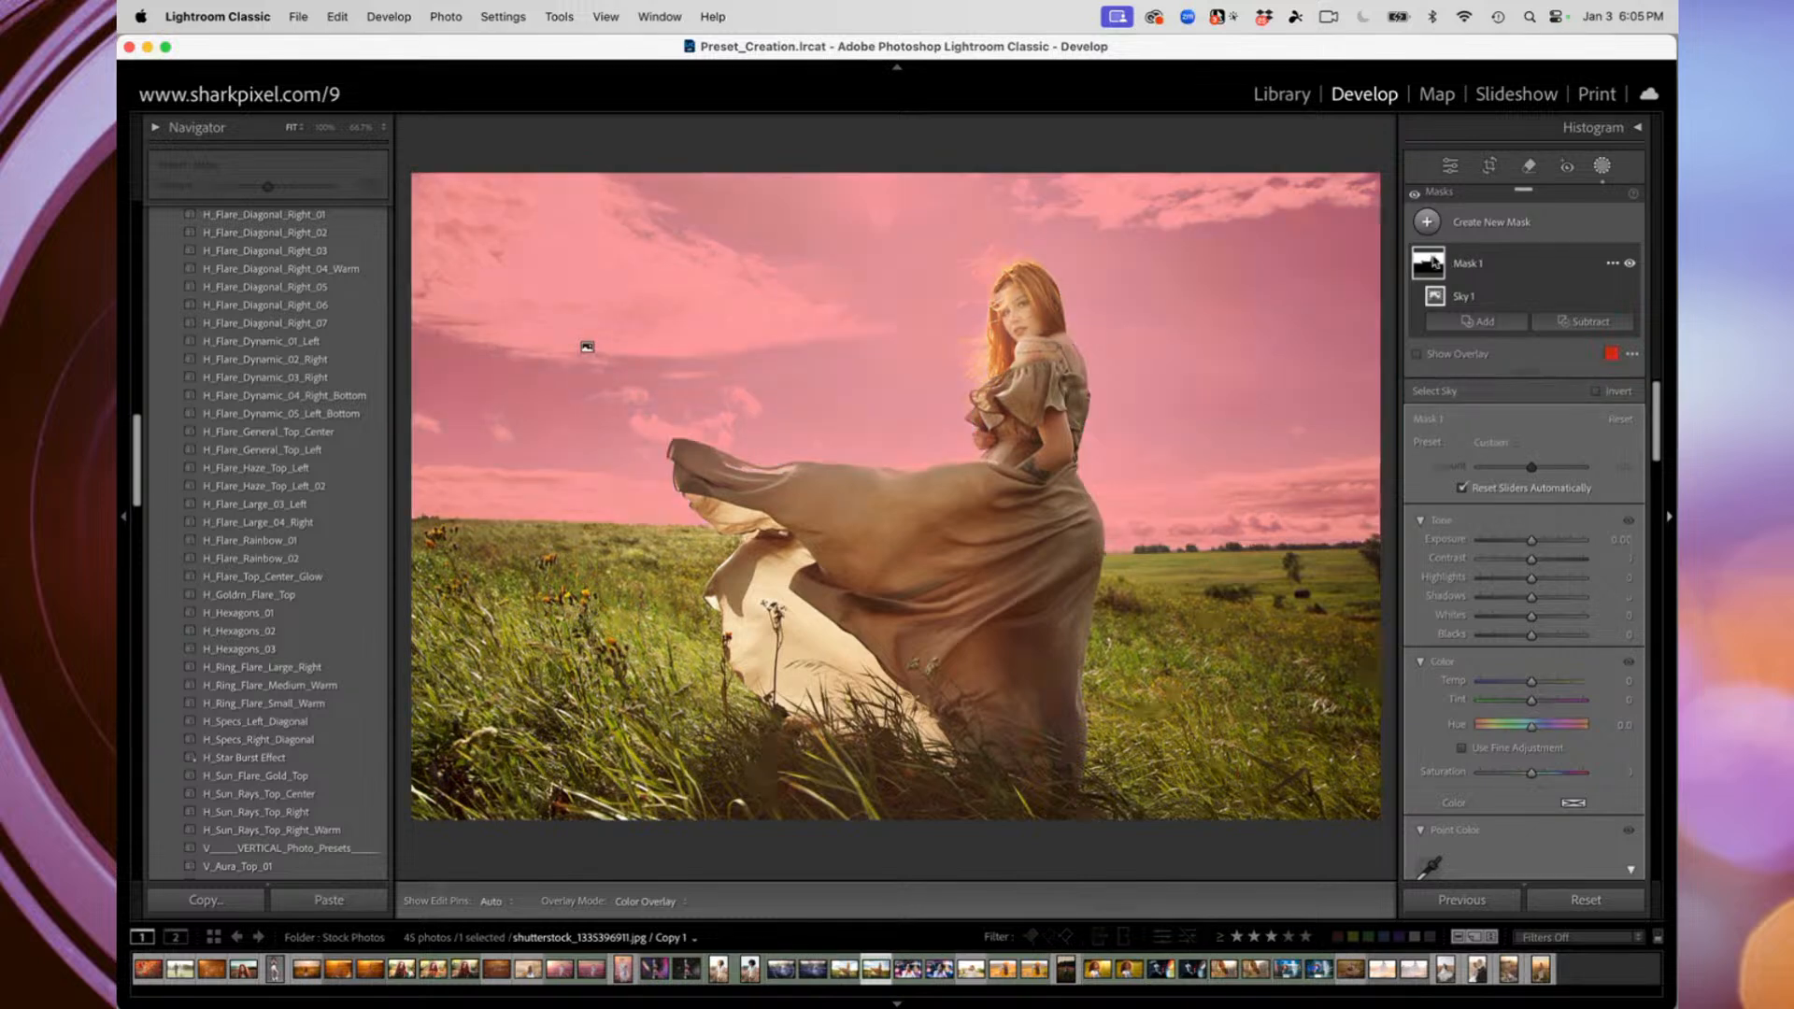
key(super+z)
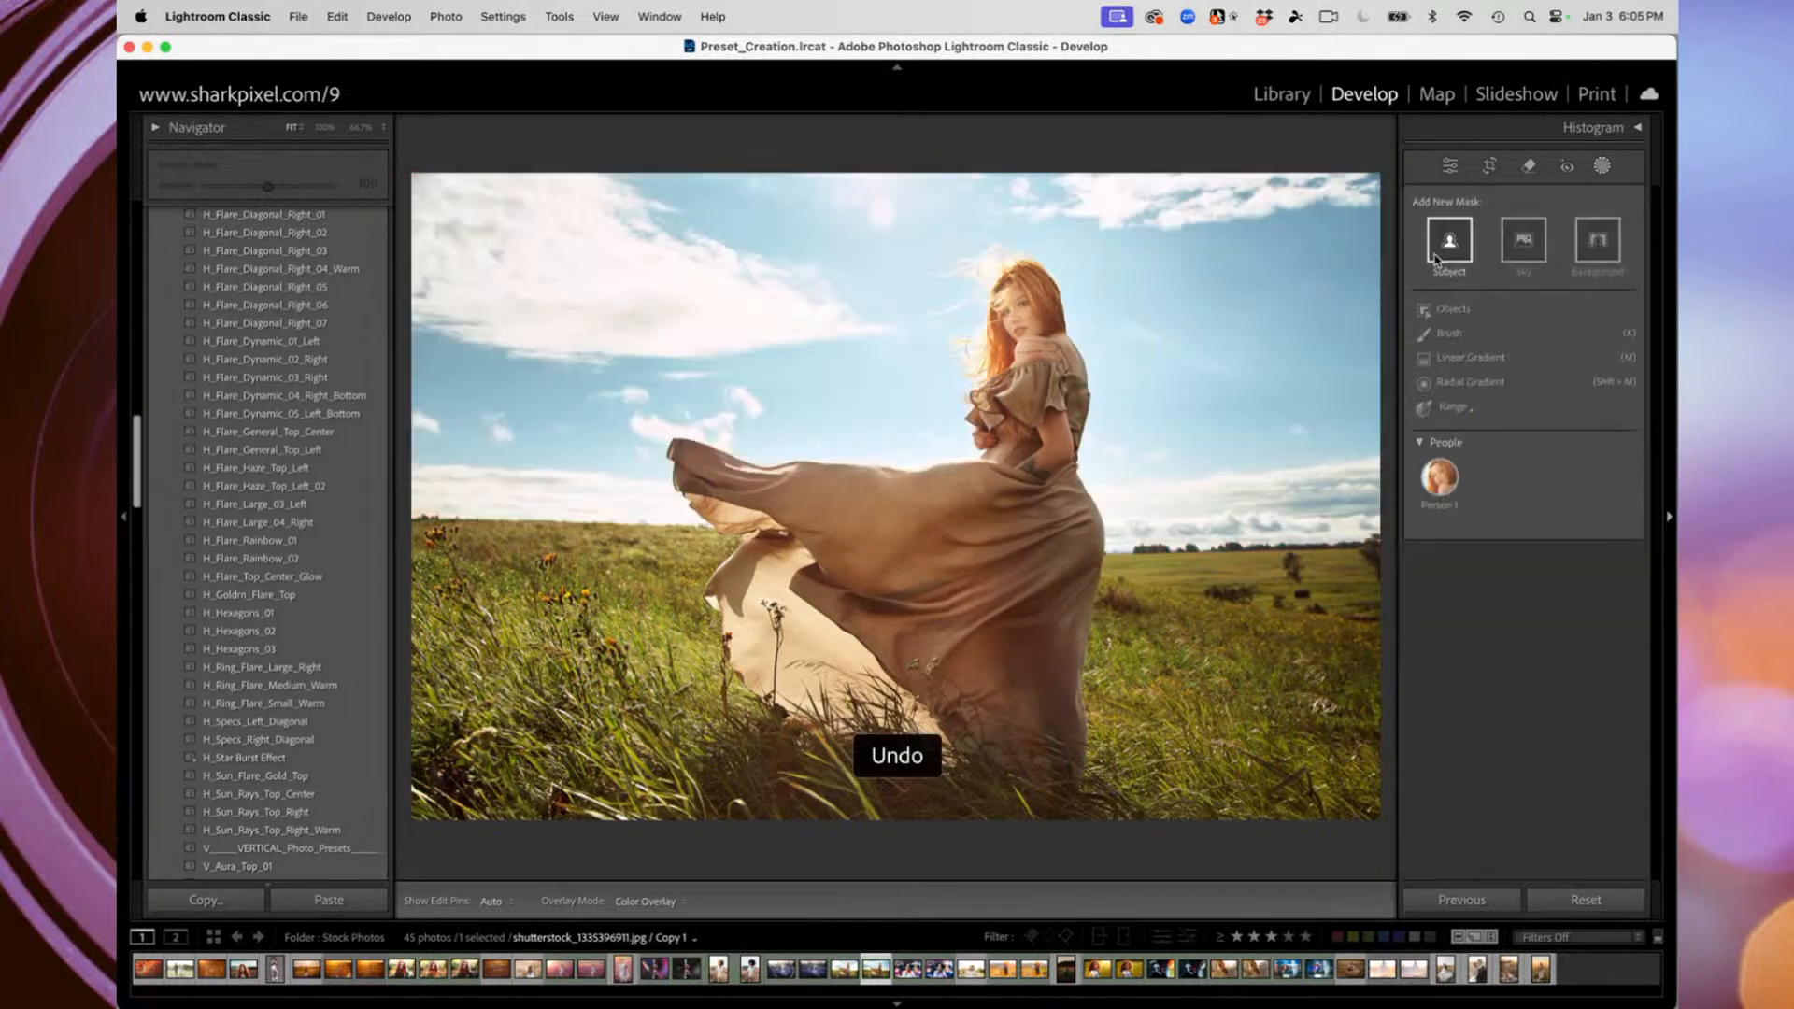
Try an automatic Background mask, preview its overlay around the woman and undo the mask
click(1590, 248)
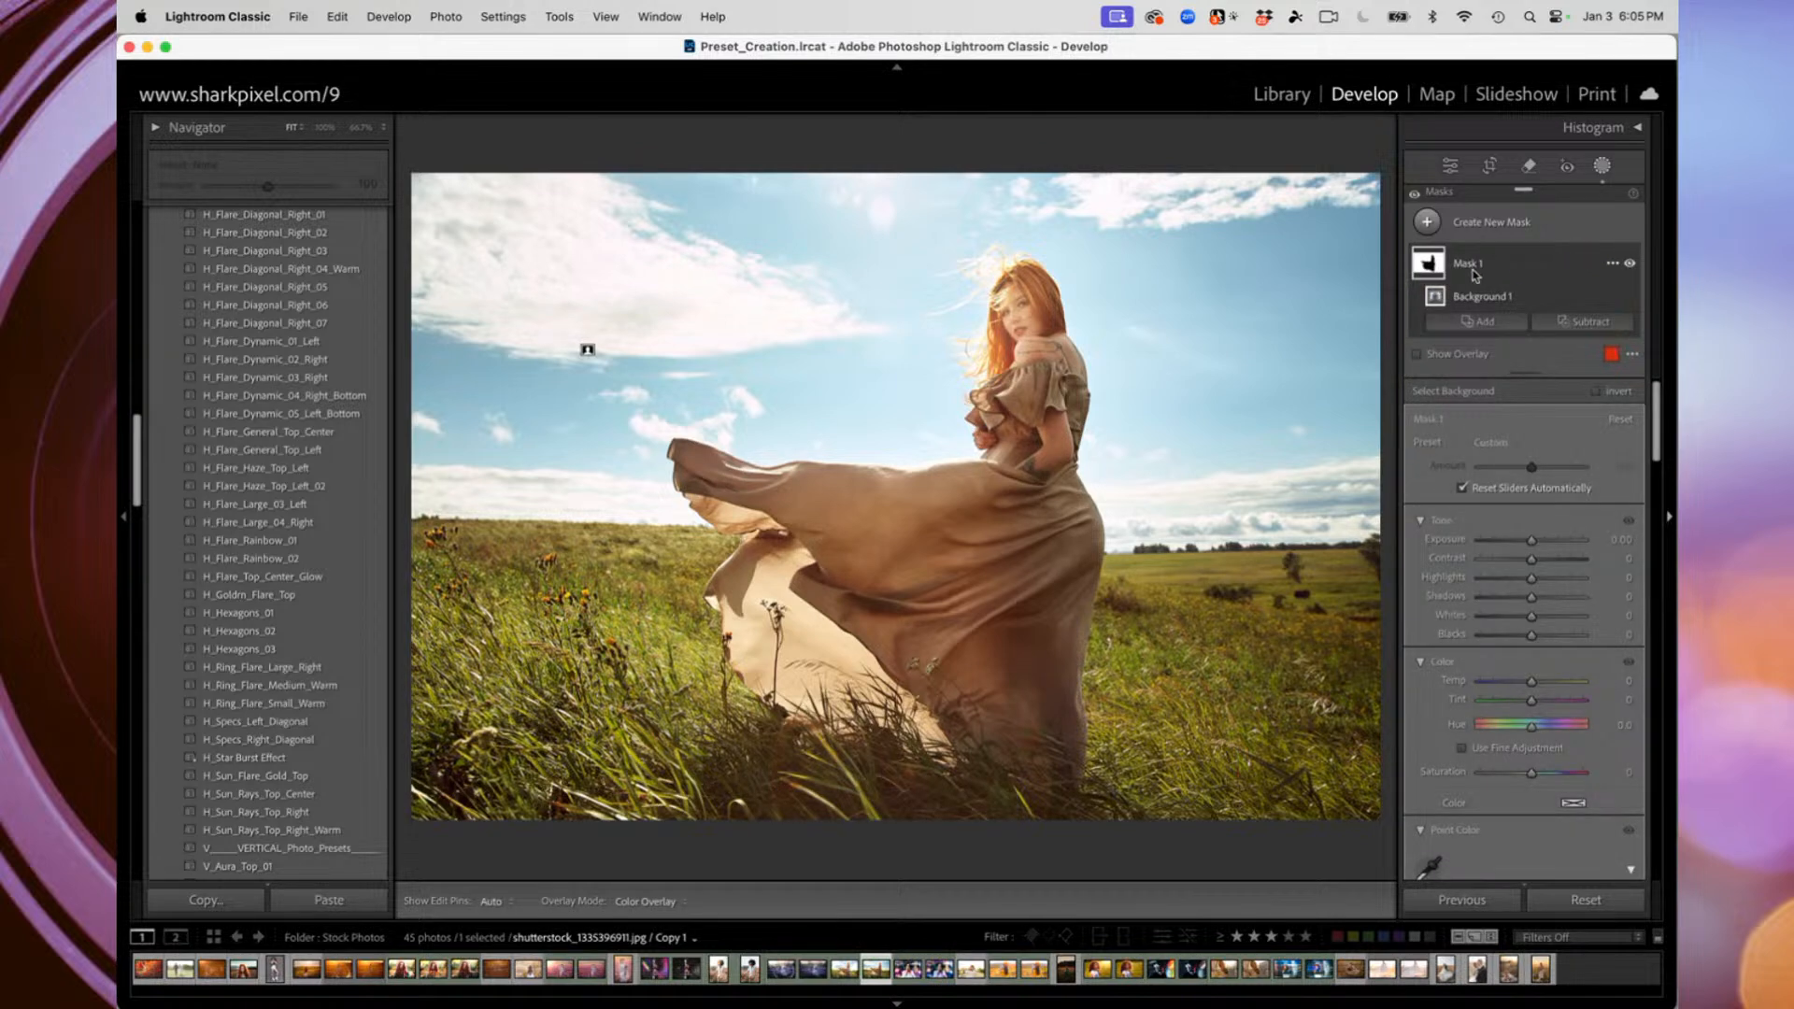
mouse_move(1428, 268)
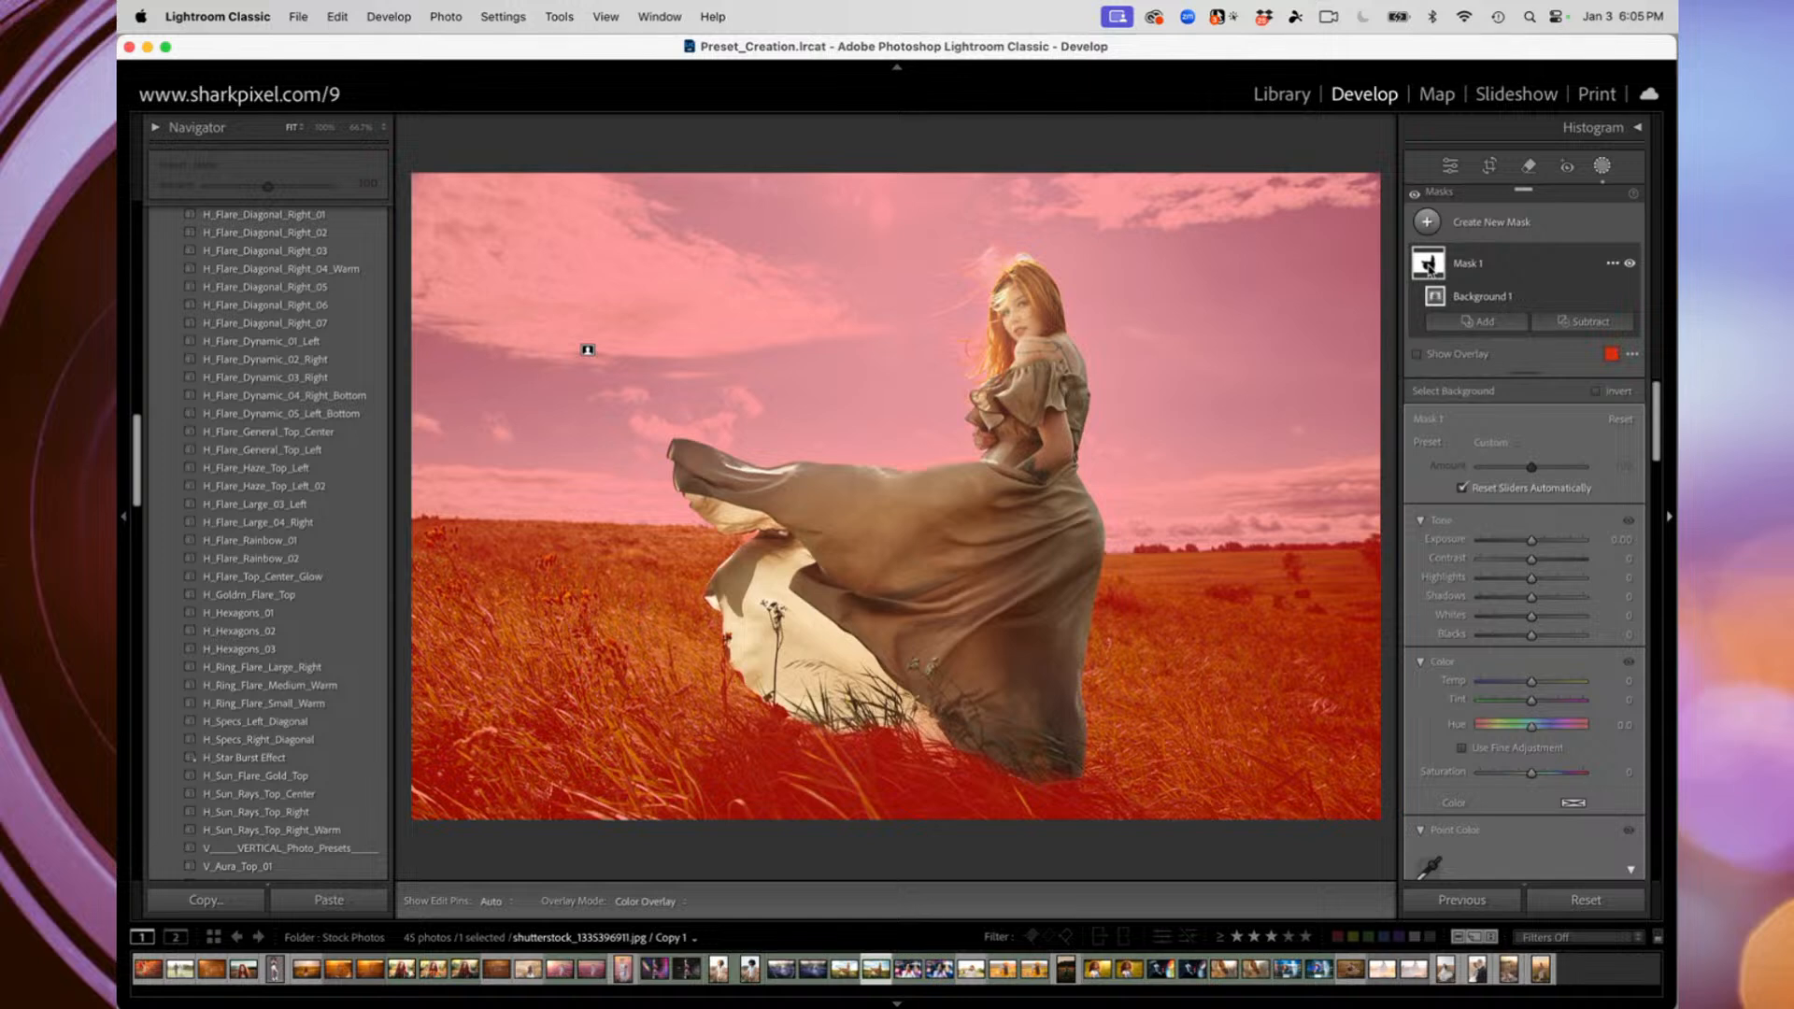
key(super+z)
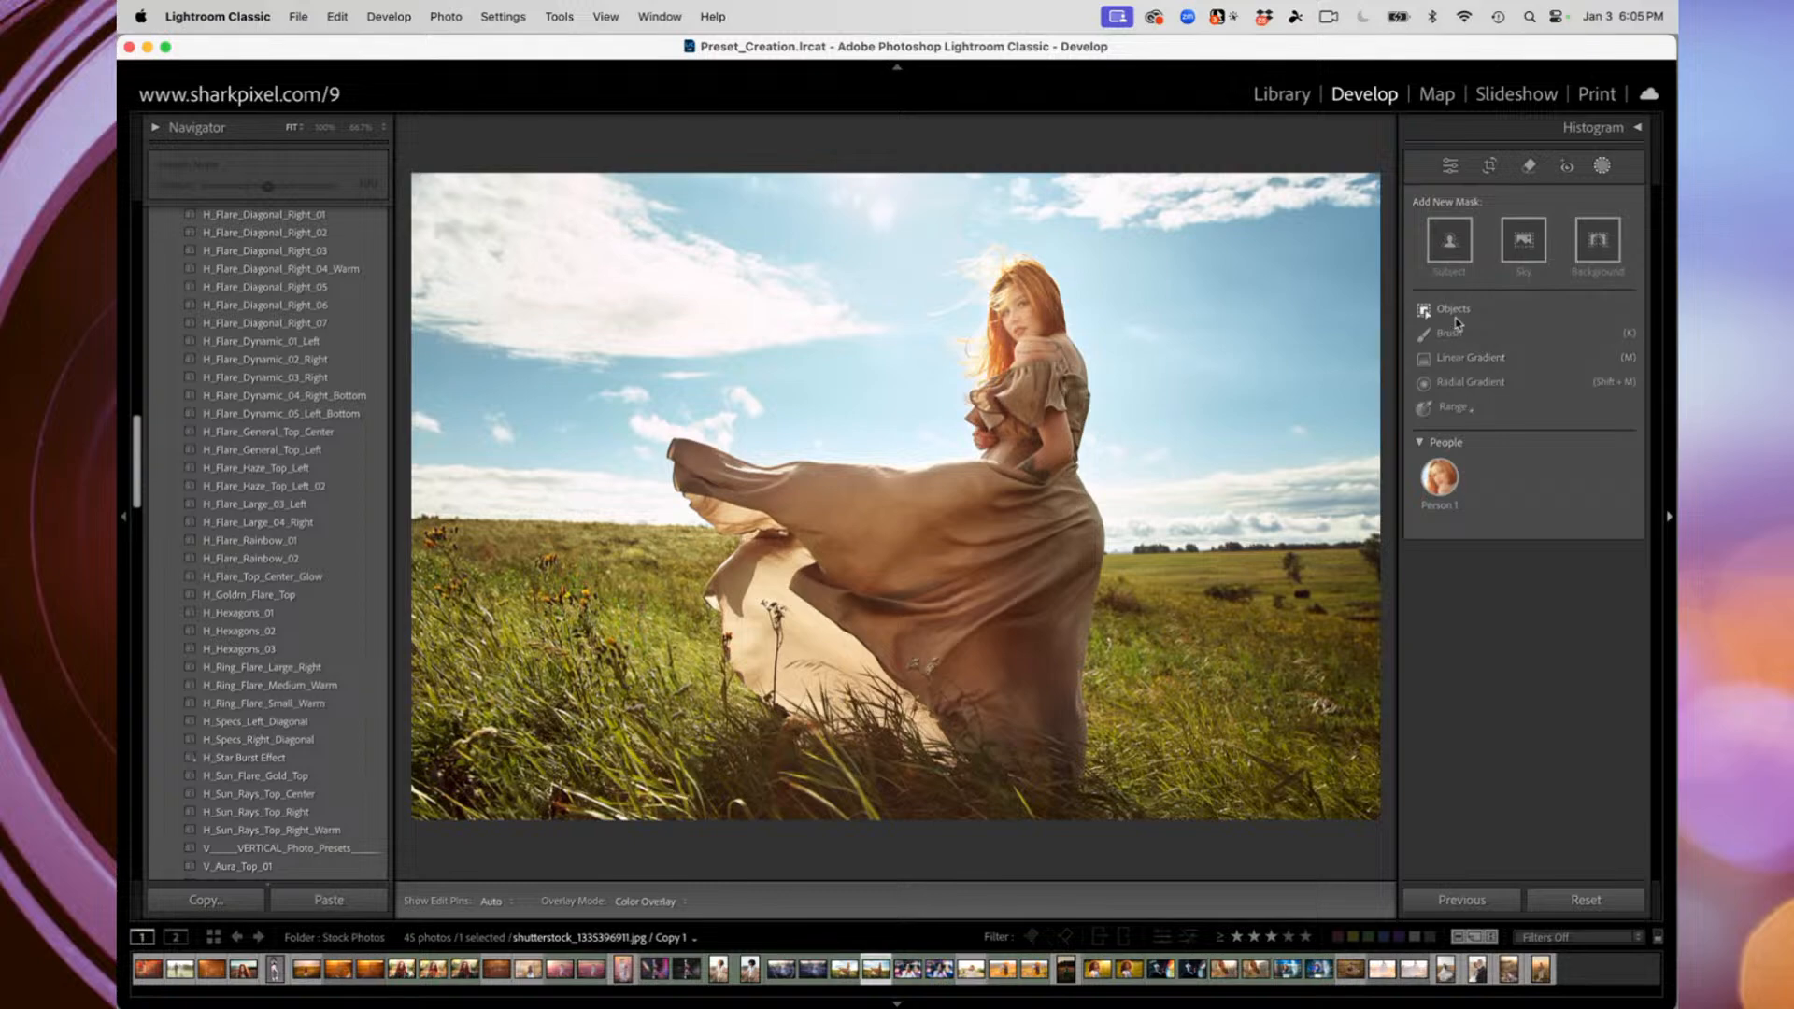
Start an Objects mask for the dark flower stem in front of the dress and spotlight its brush and rectangle selection modes
key(super+equal)
key(super+equal)
drag(701, 635, 909, 304)
drag(733, 589, 860, 373)
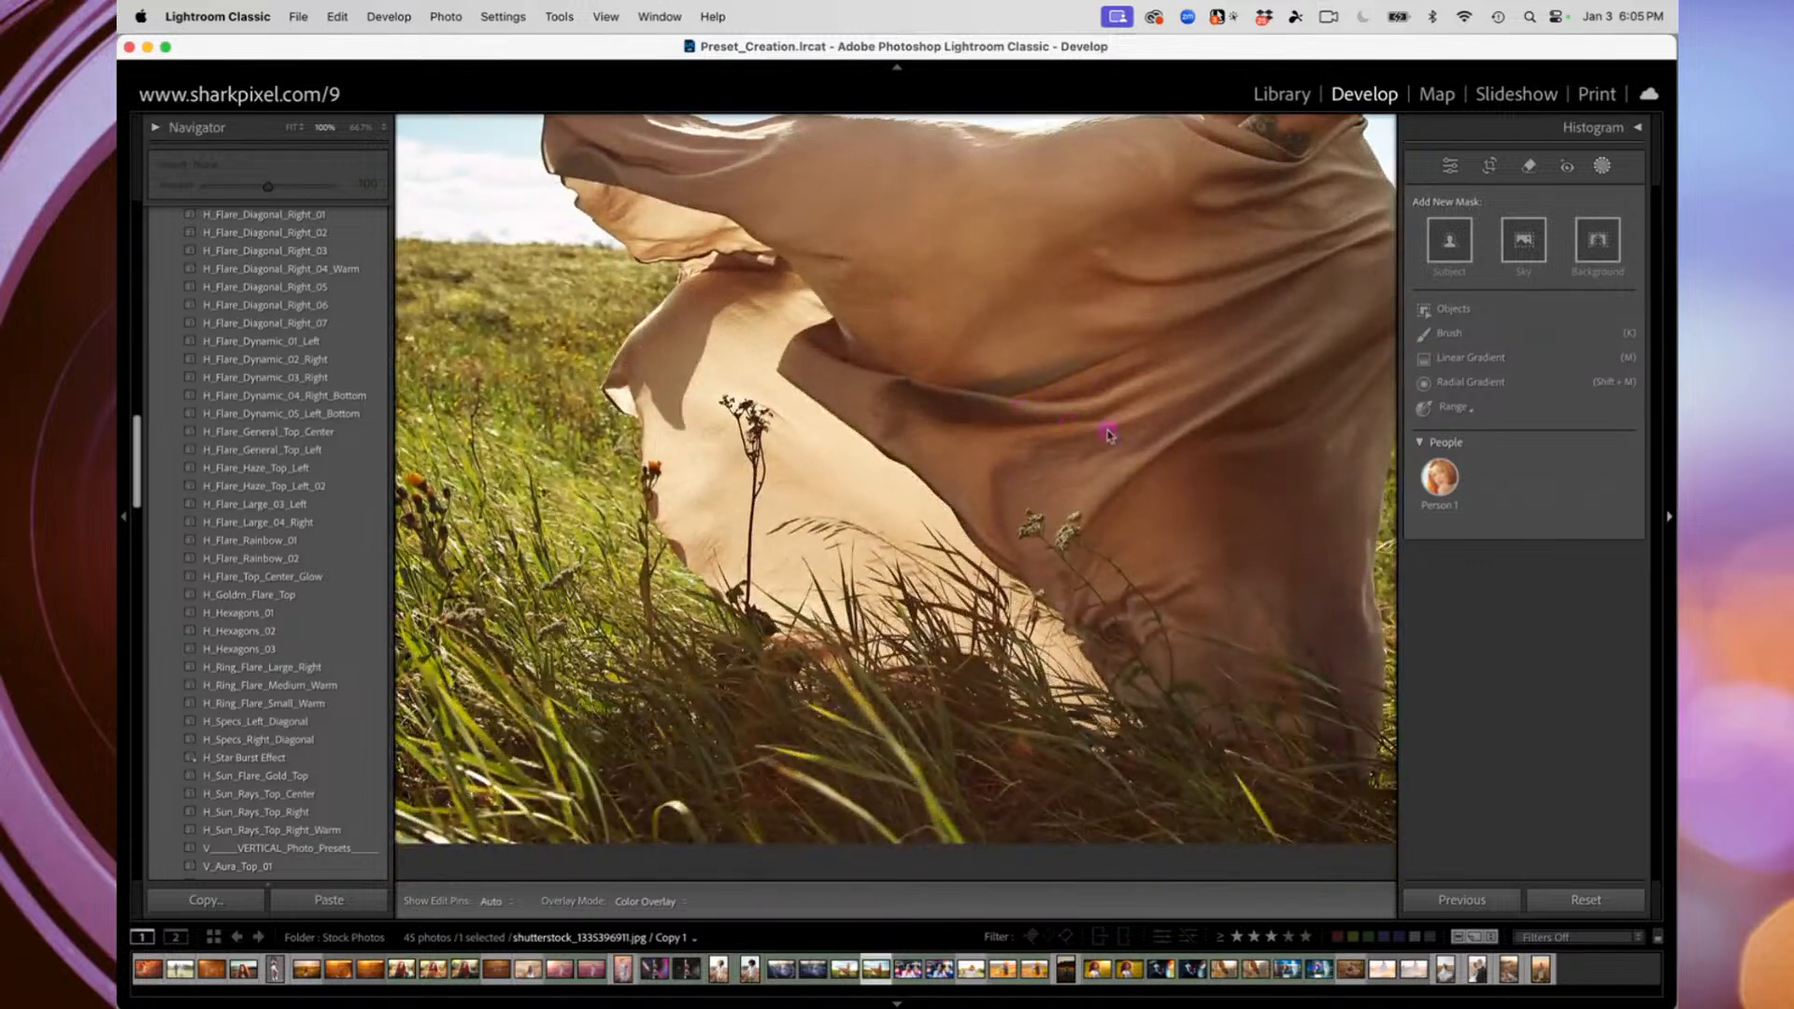
key(super+equal)
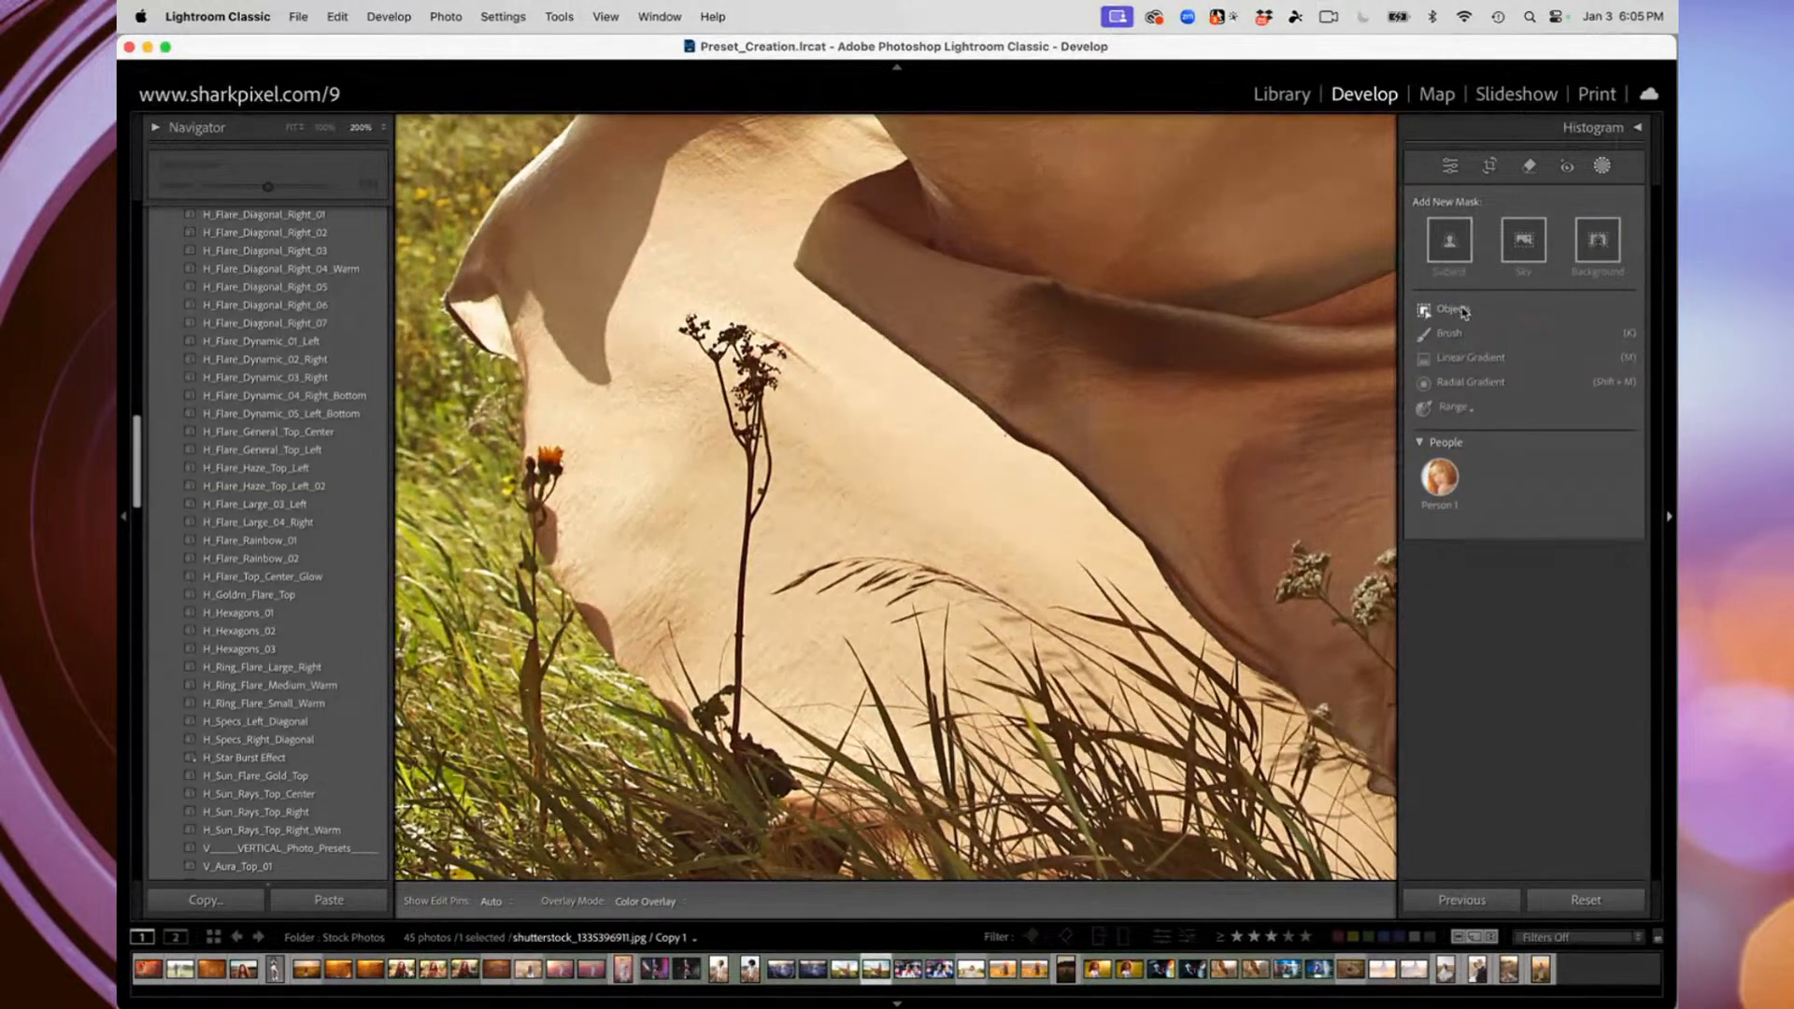
click(1453, 309)
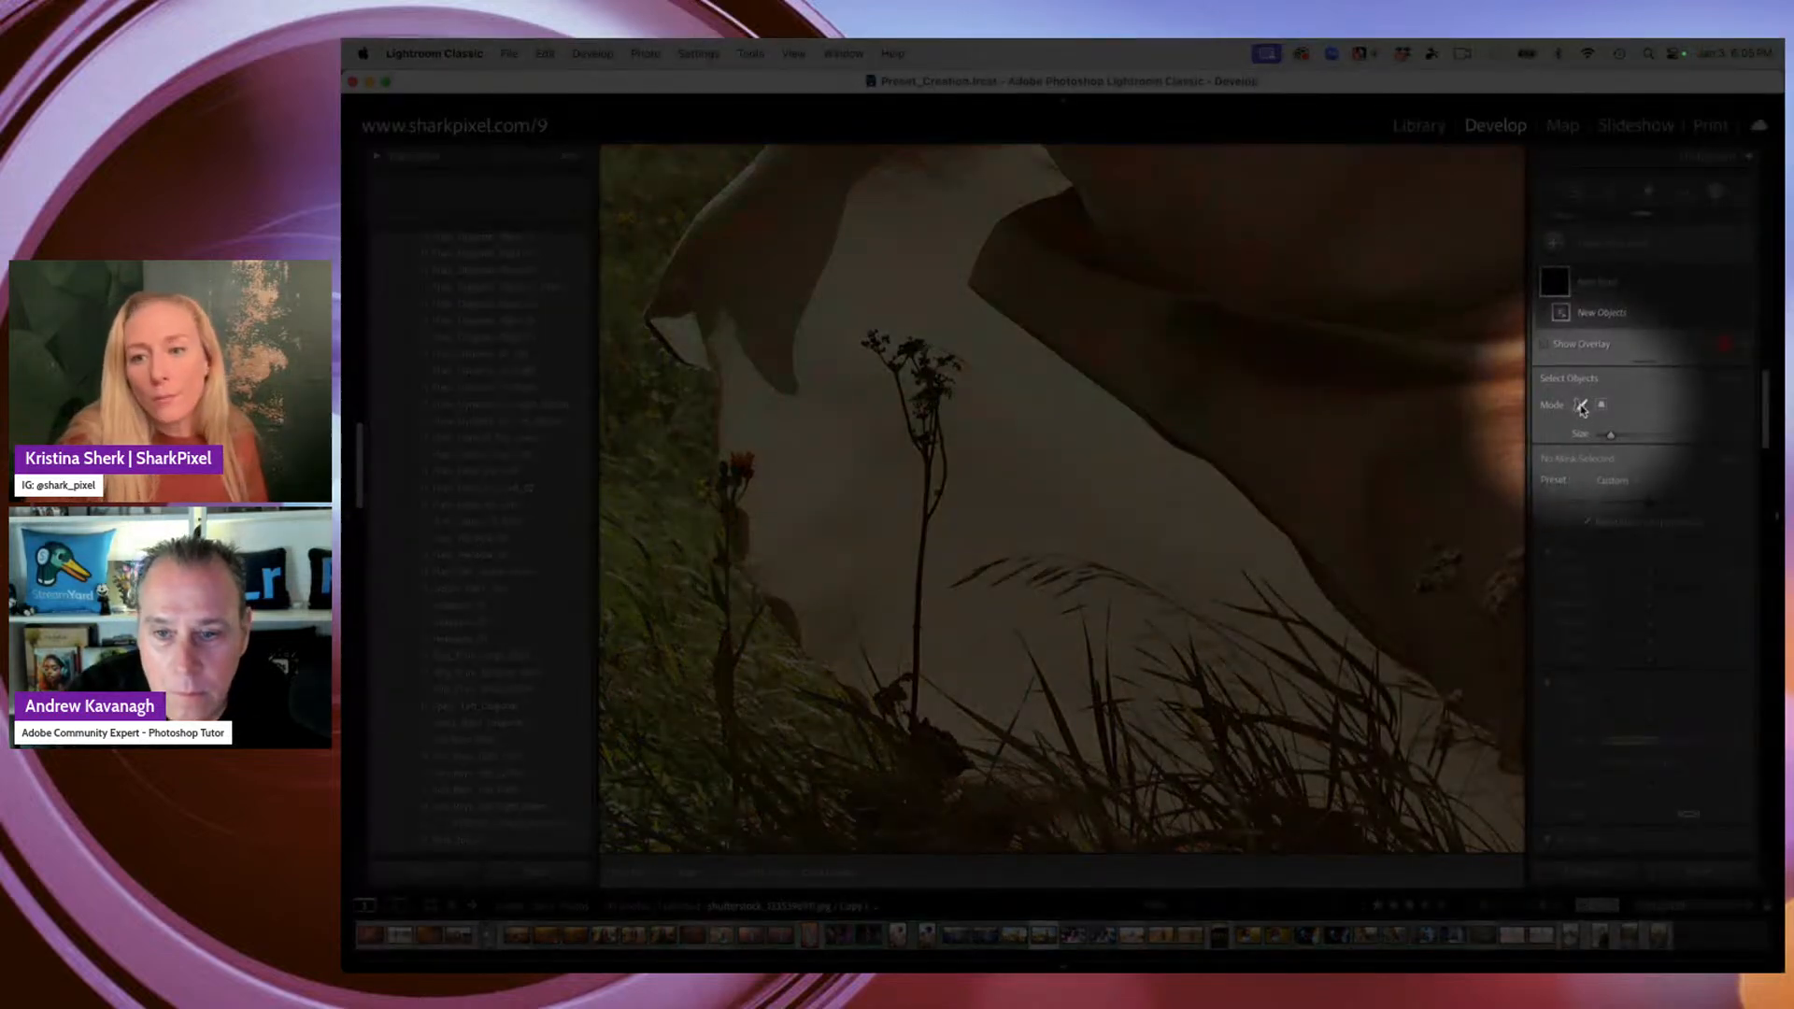
key(F1)
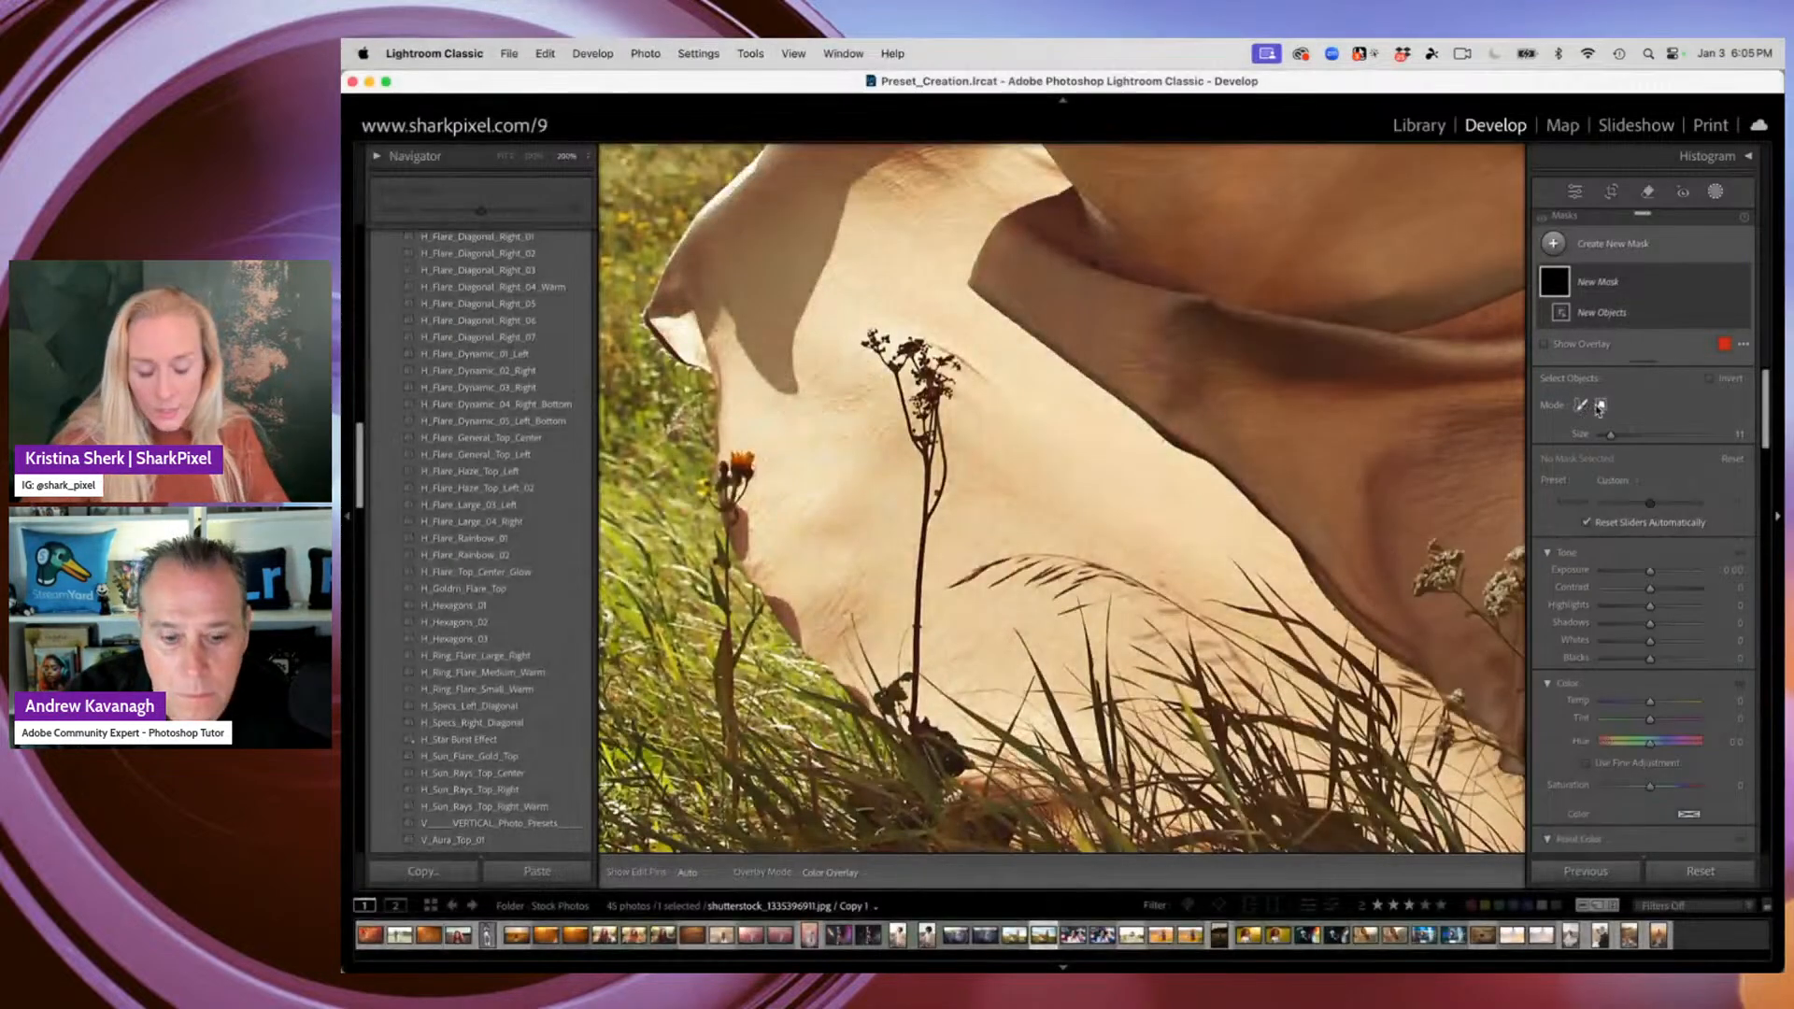
key(F1)
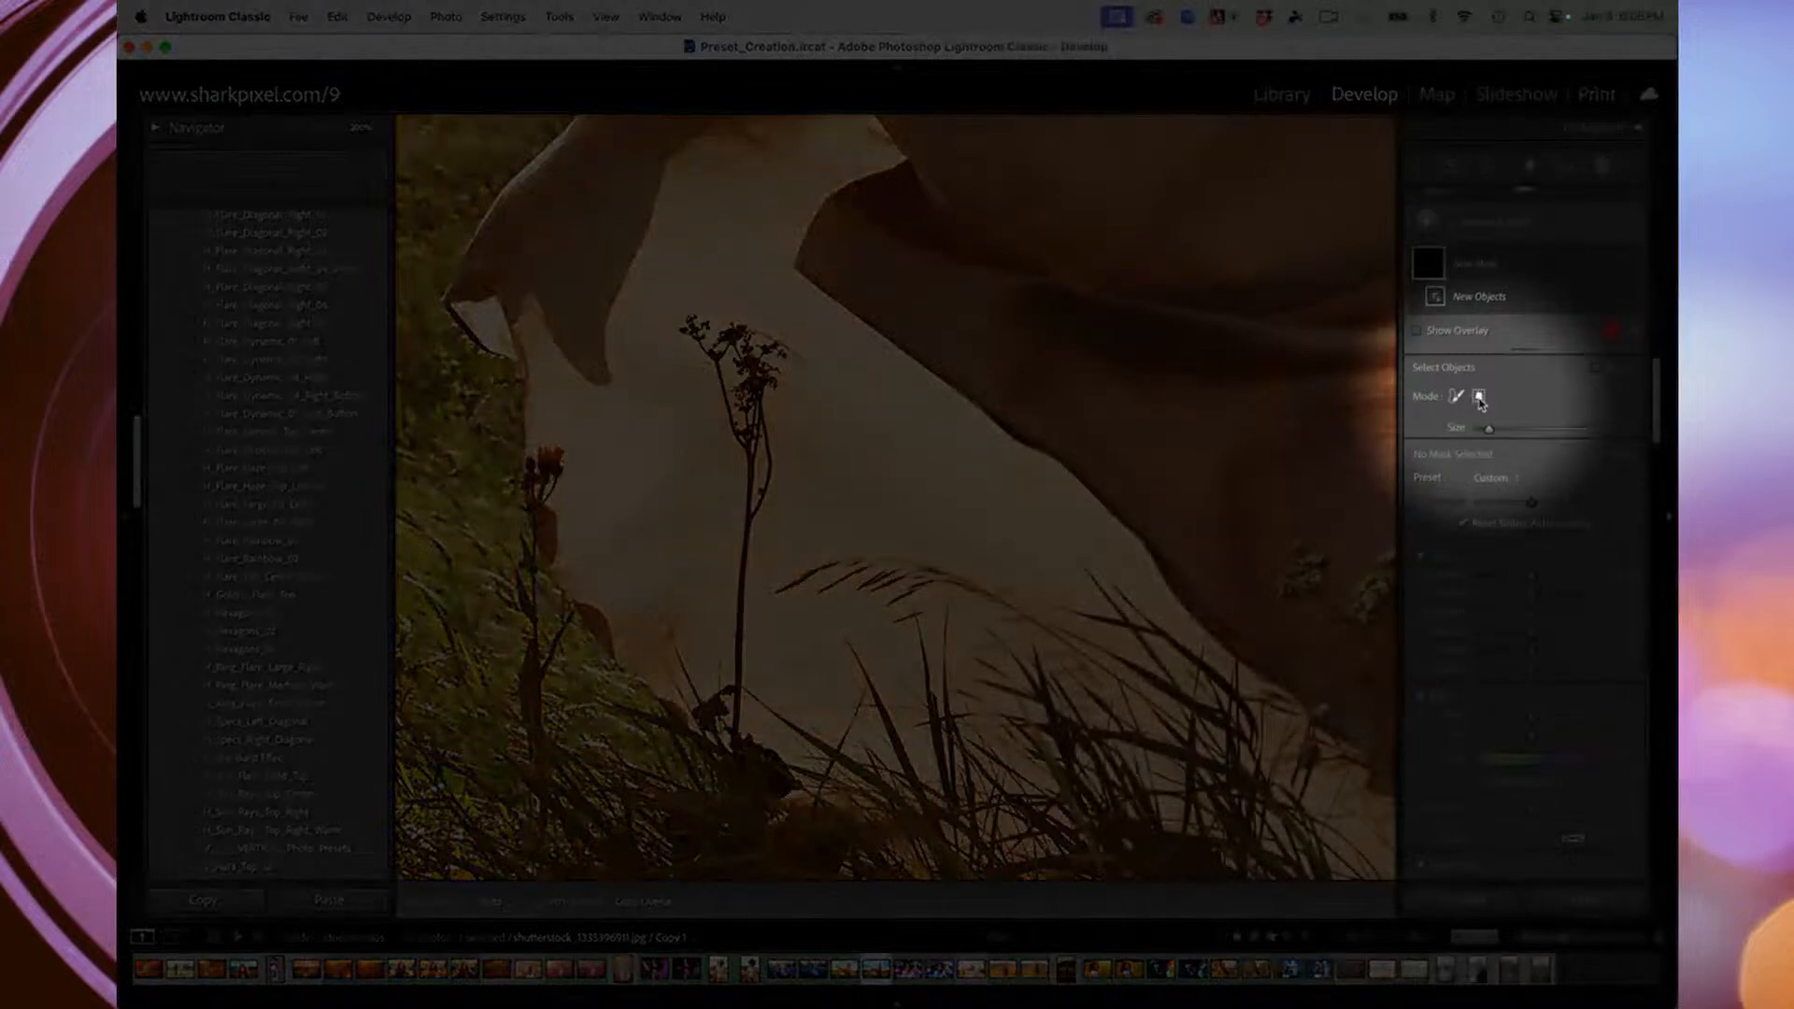
key(F1)
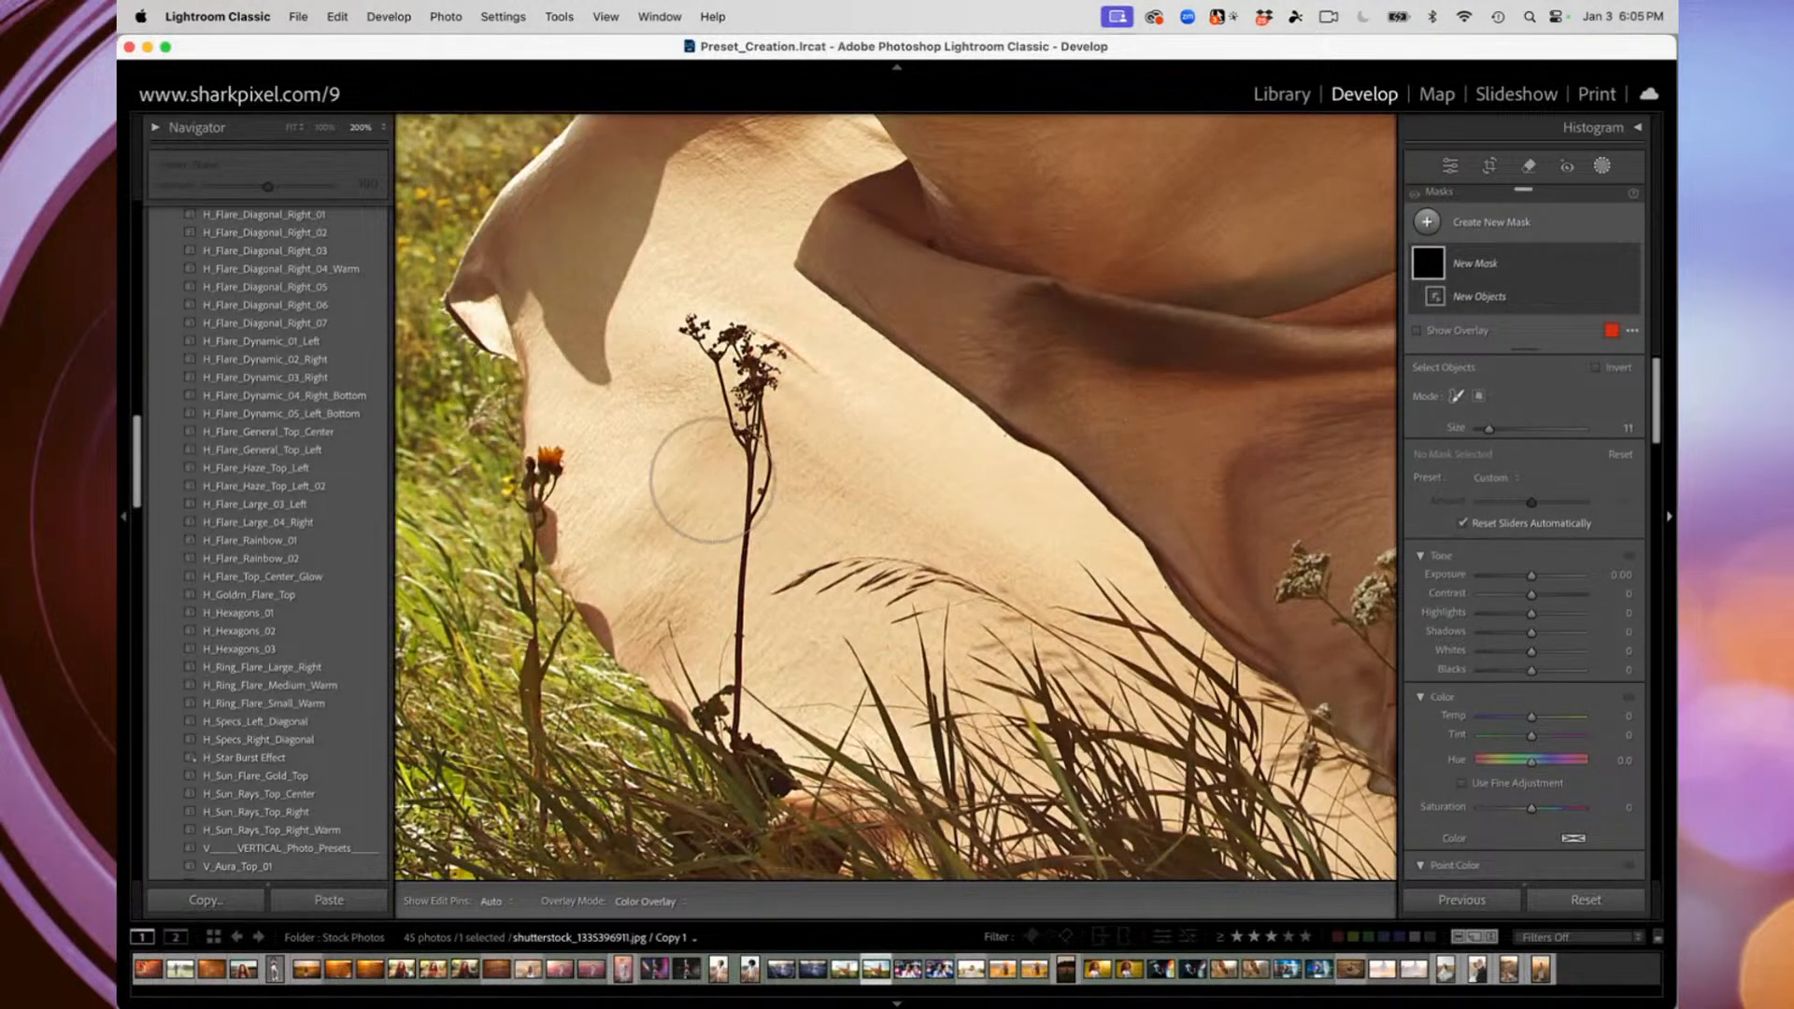
Try masking the flower stem by painting over it with a smaller object-selection brush, and delete that object component
key(bracketleft)
key(bracketleft)
mouse_move(733, 366)
mouse_down()
mouse_move(709, 333)
mouse_move(769, 376)
mouse_move(748, 409)
mouse_move(742, 753)
mouse_up()
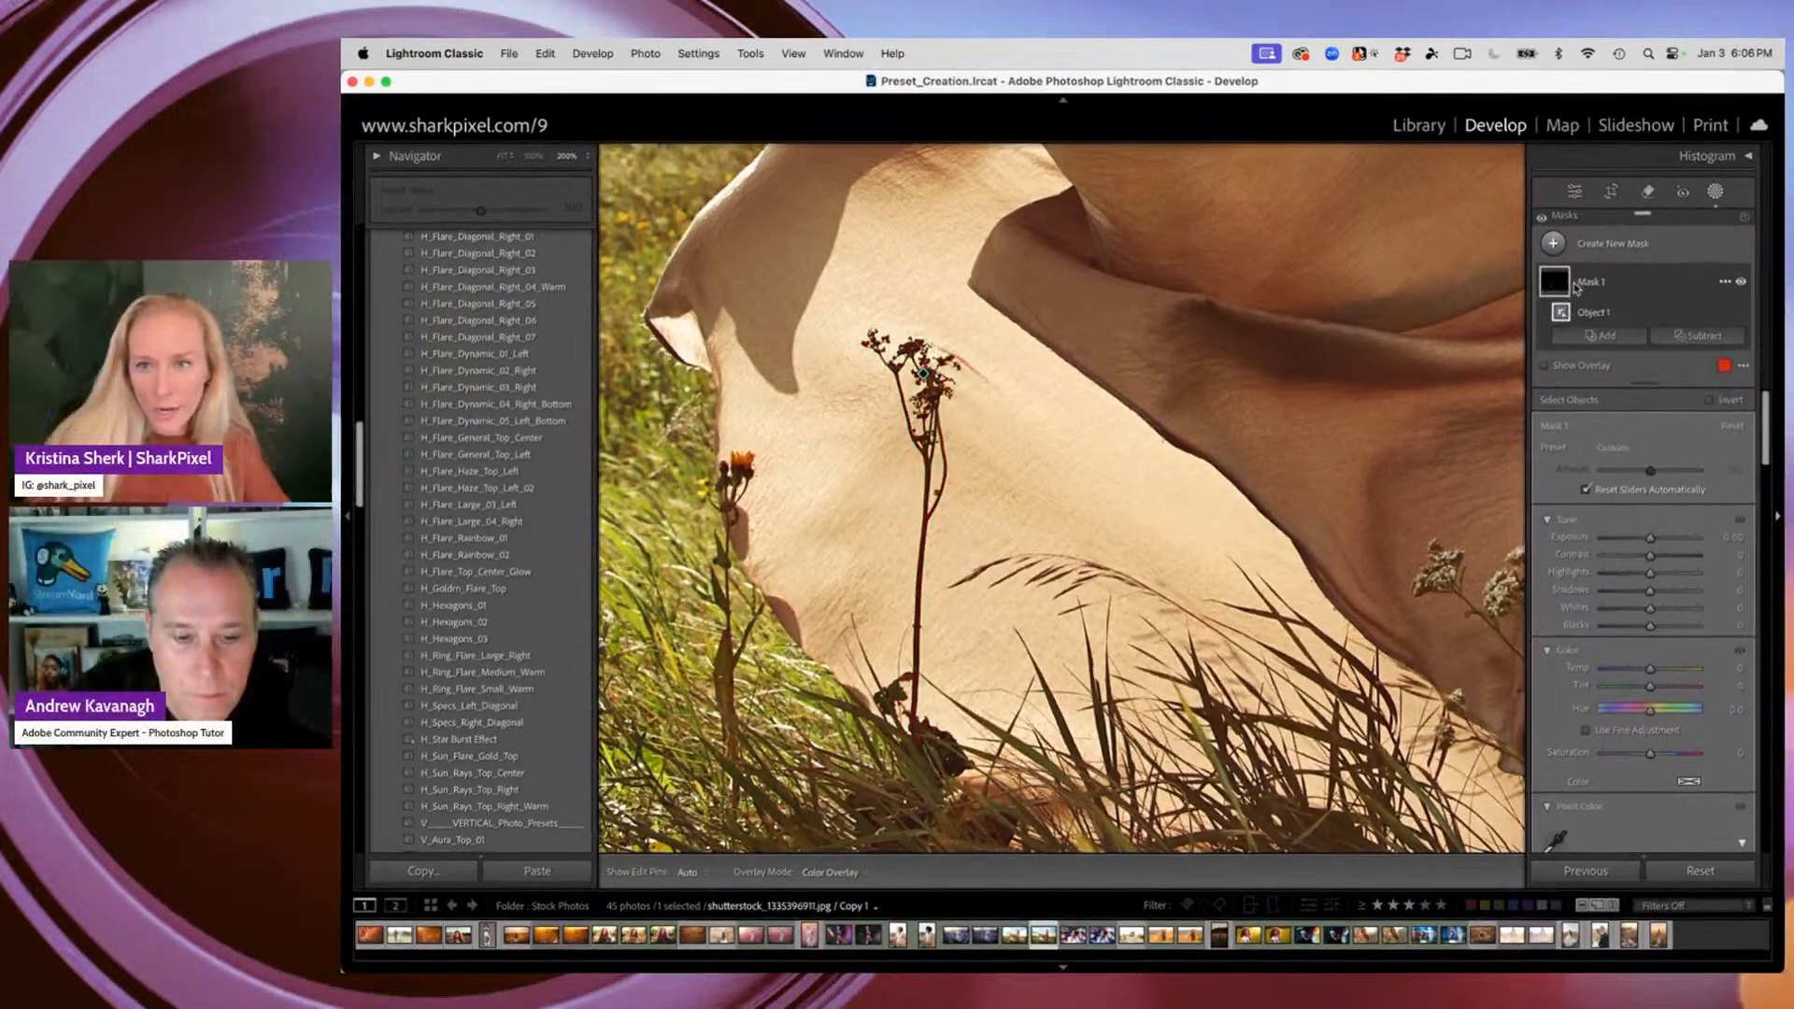
click(1443, 269)
click(1571, 286)
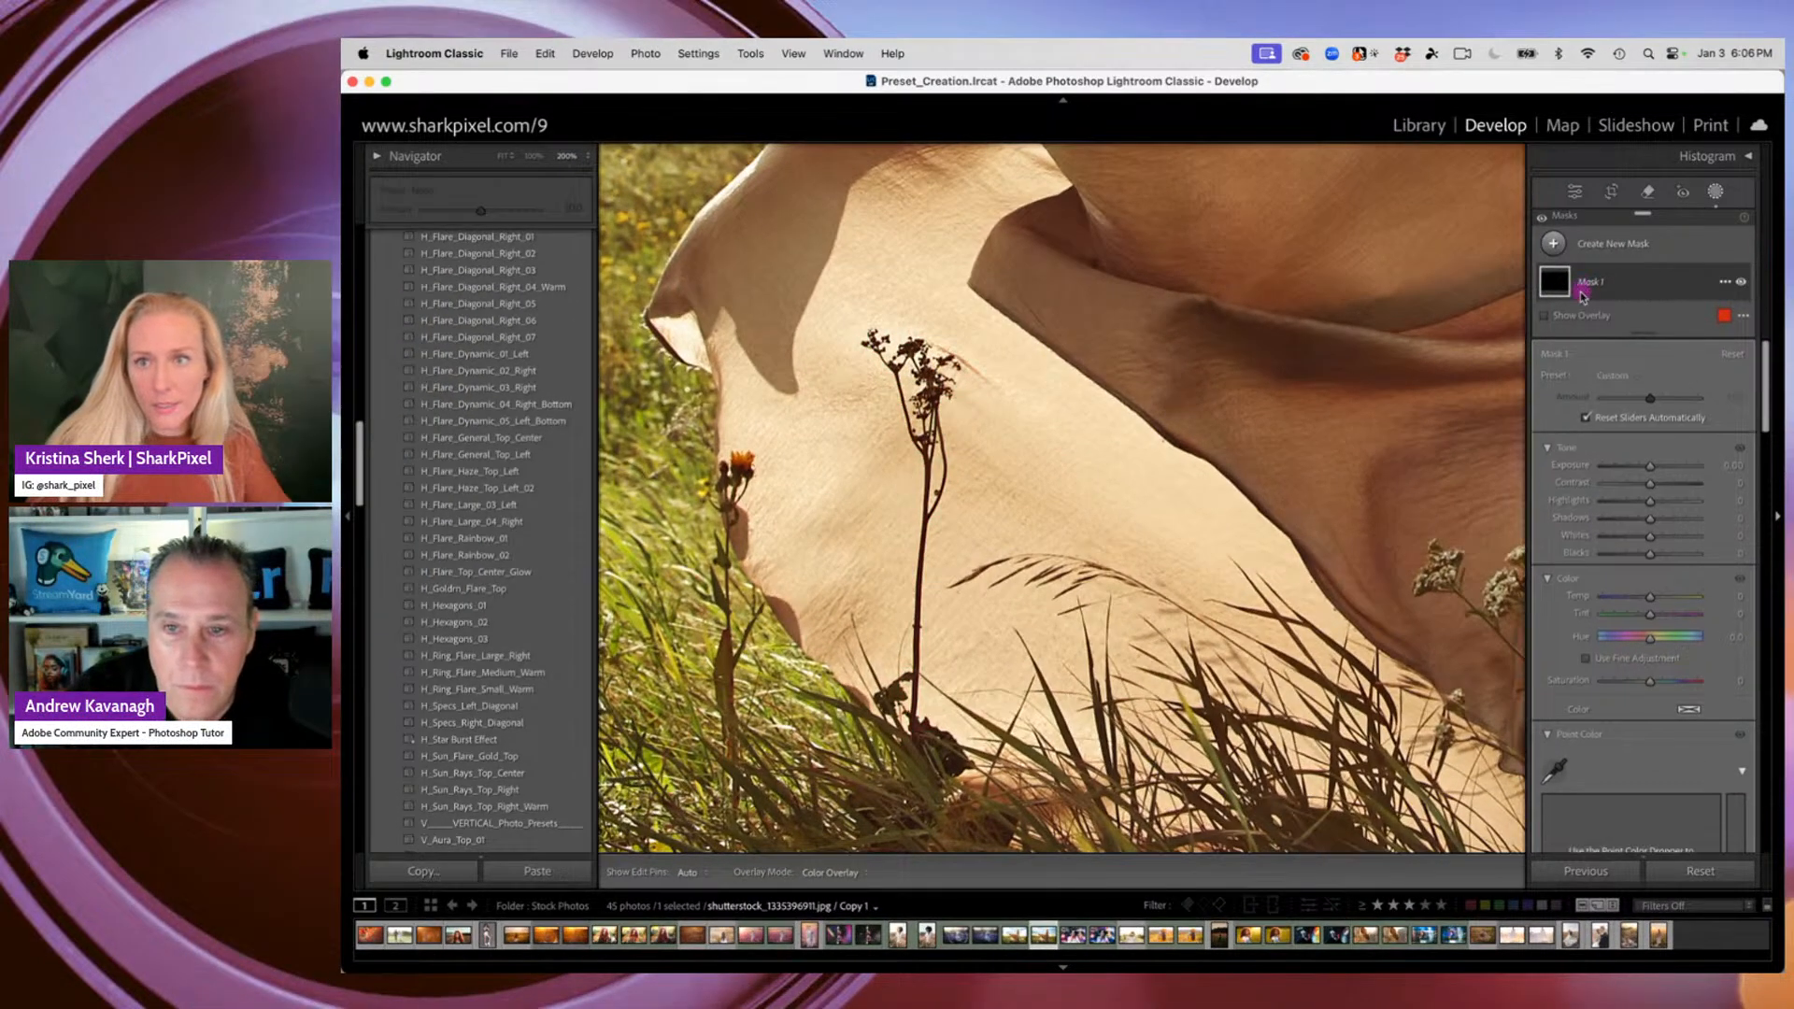
key(Delete)
Mask the flower stem with the Objects rectangle mode, enclosing it from flower head to base, and preview the mask overlay
click(1574, 324)
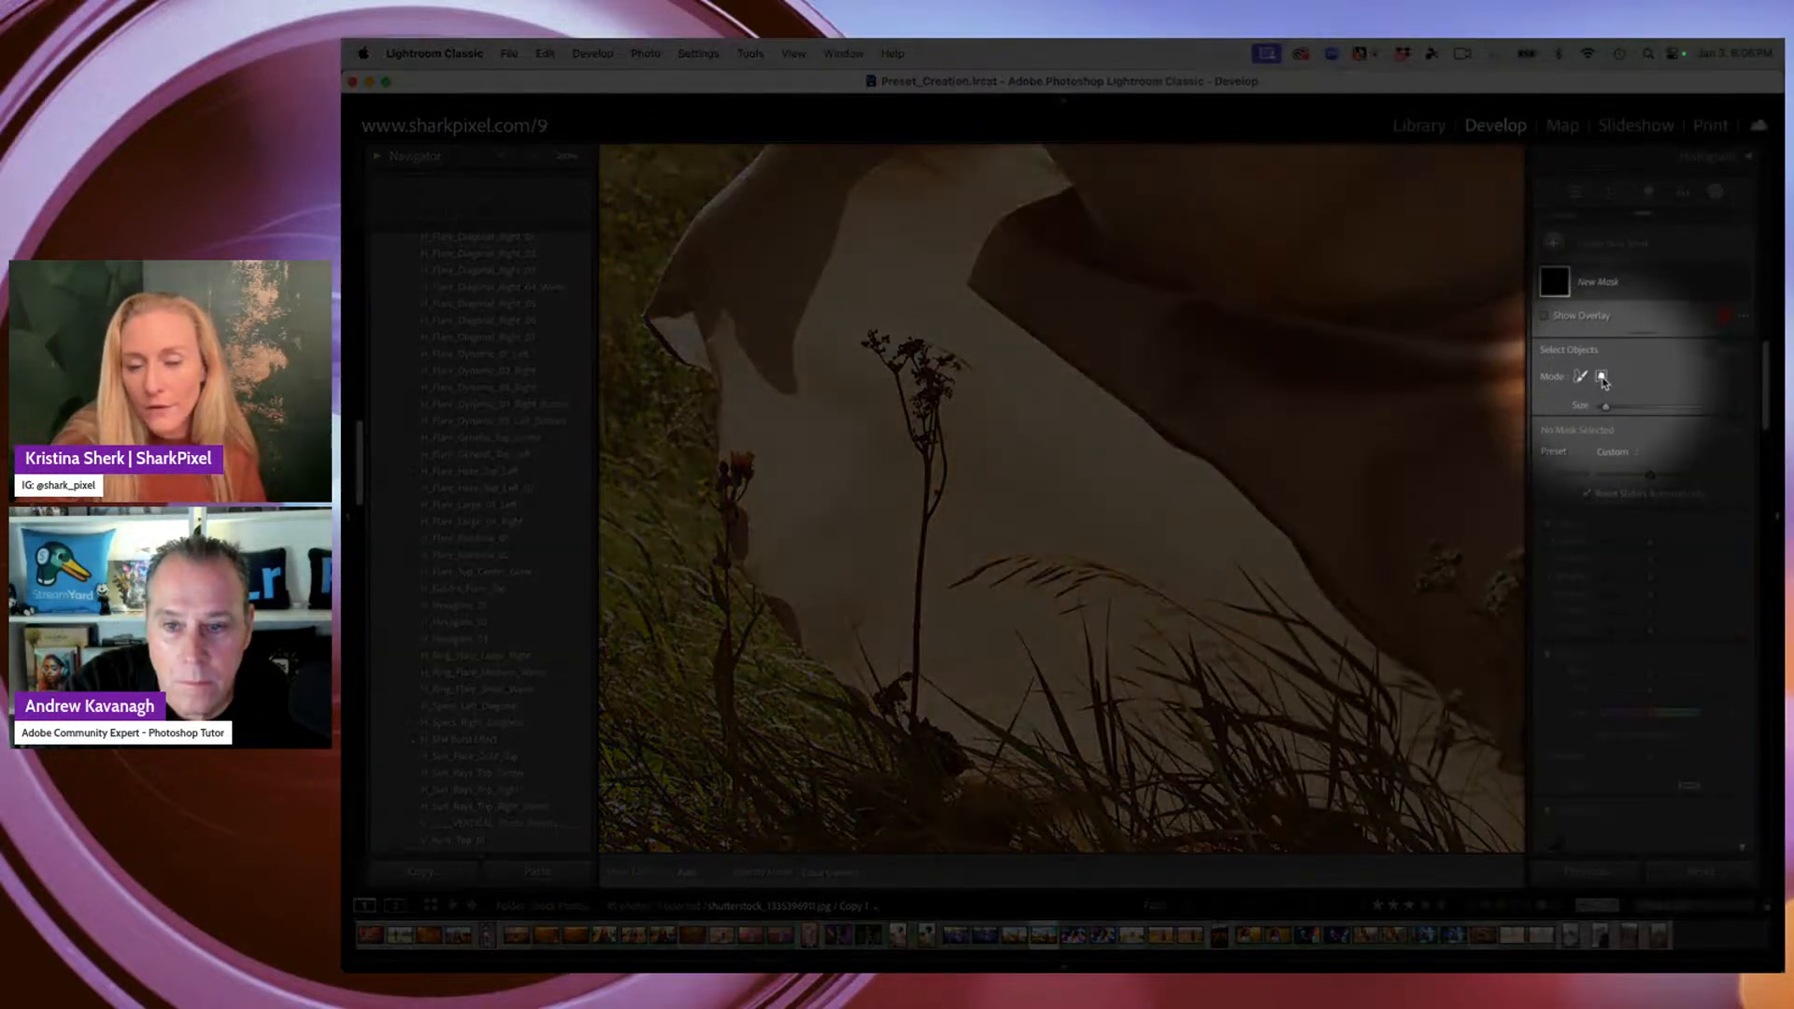
click(1604, 377)
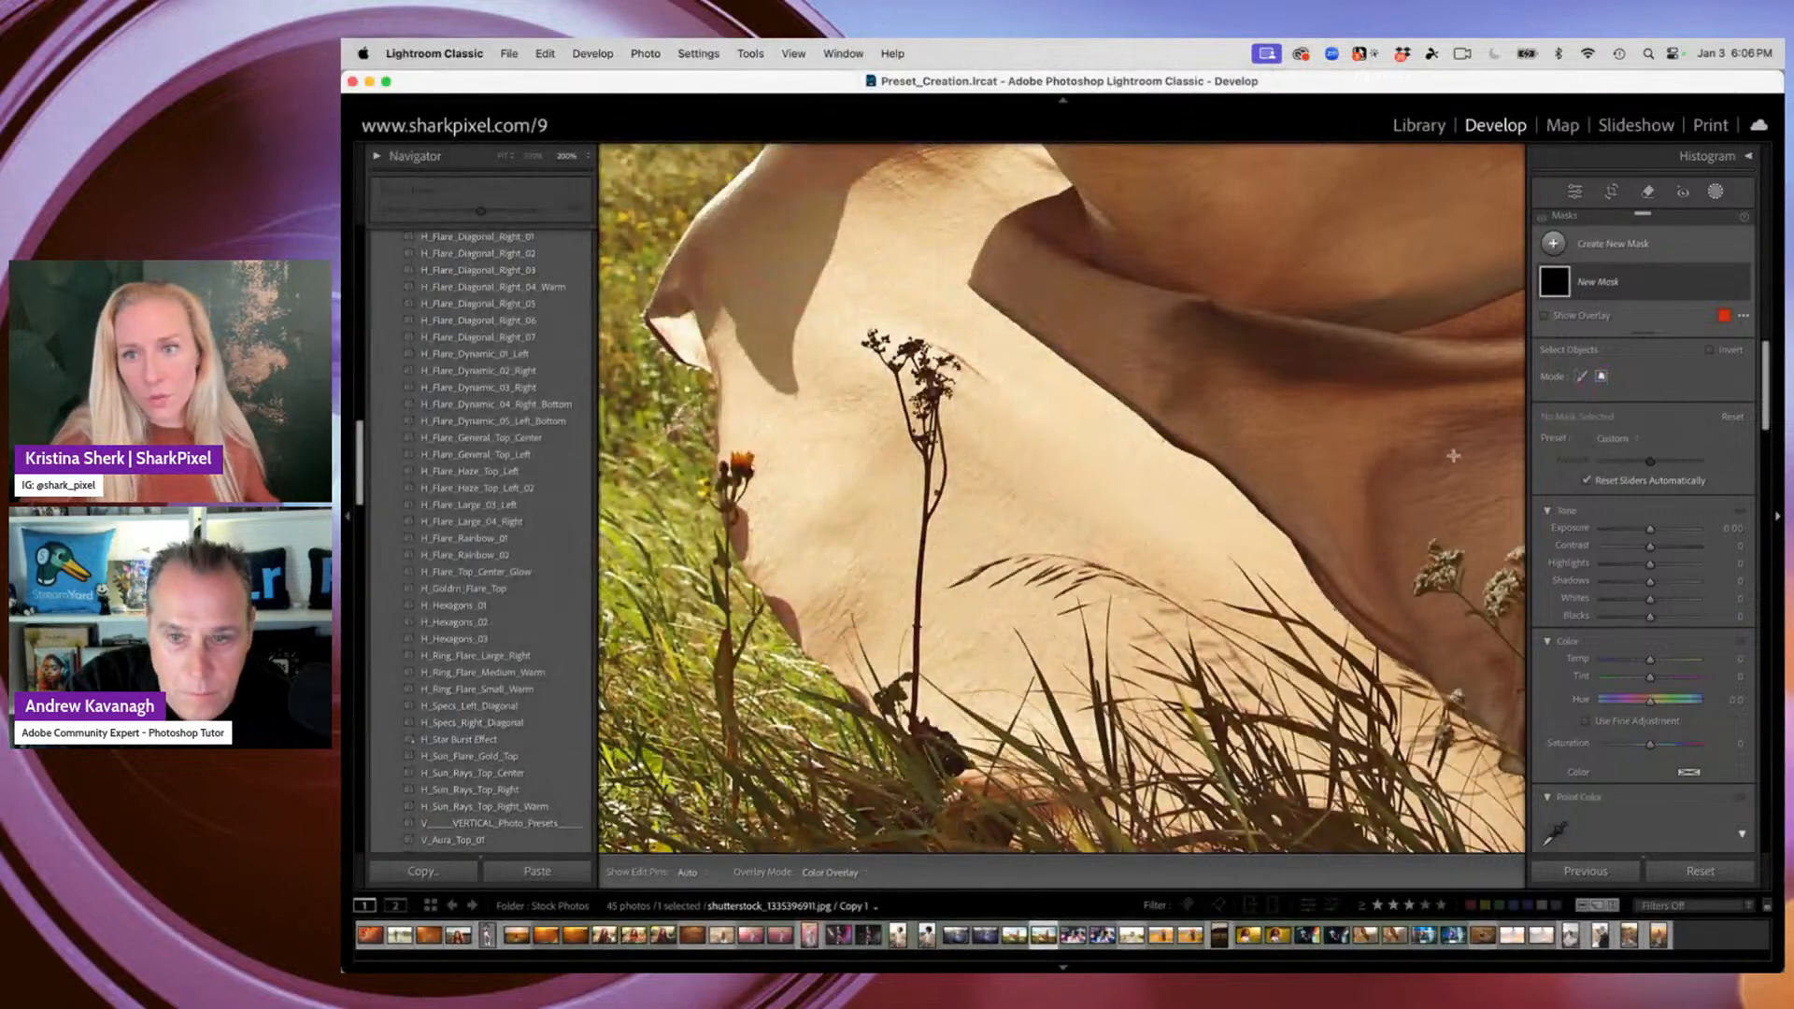
drag(852, 323, 988, 727)
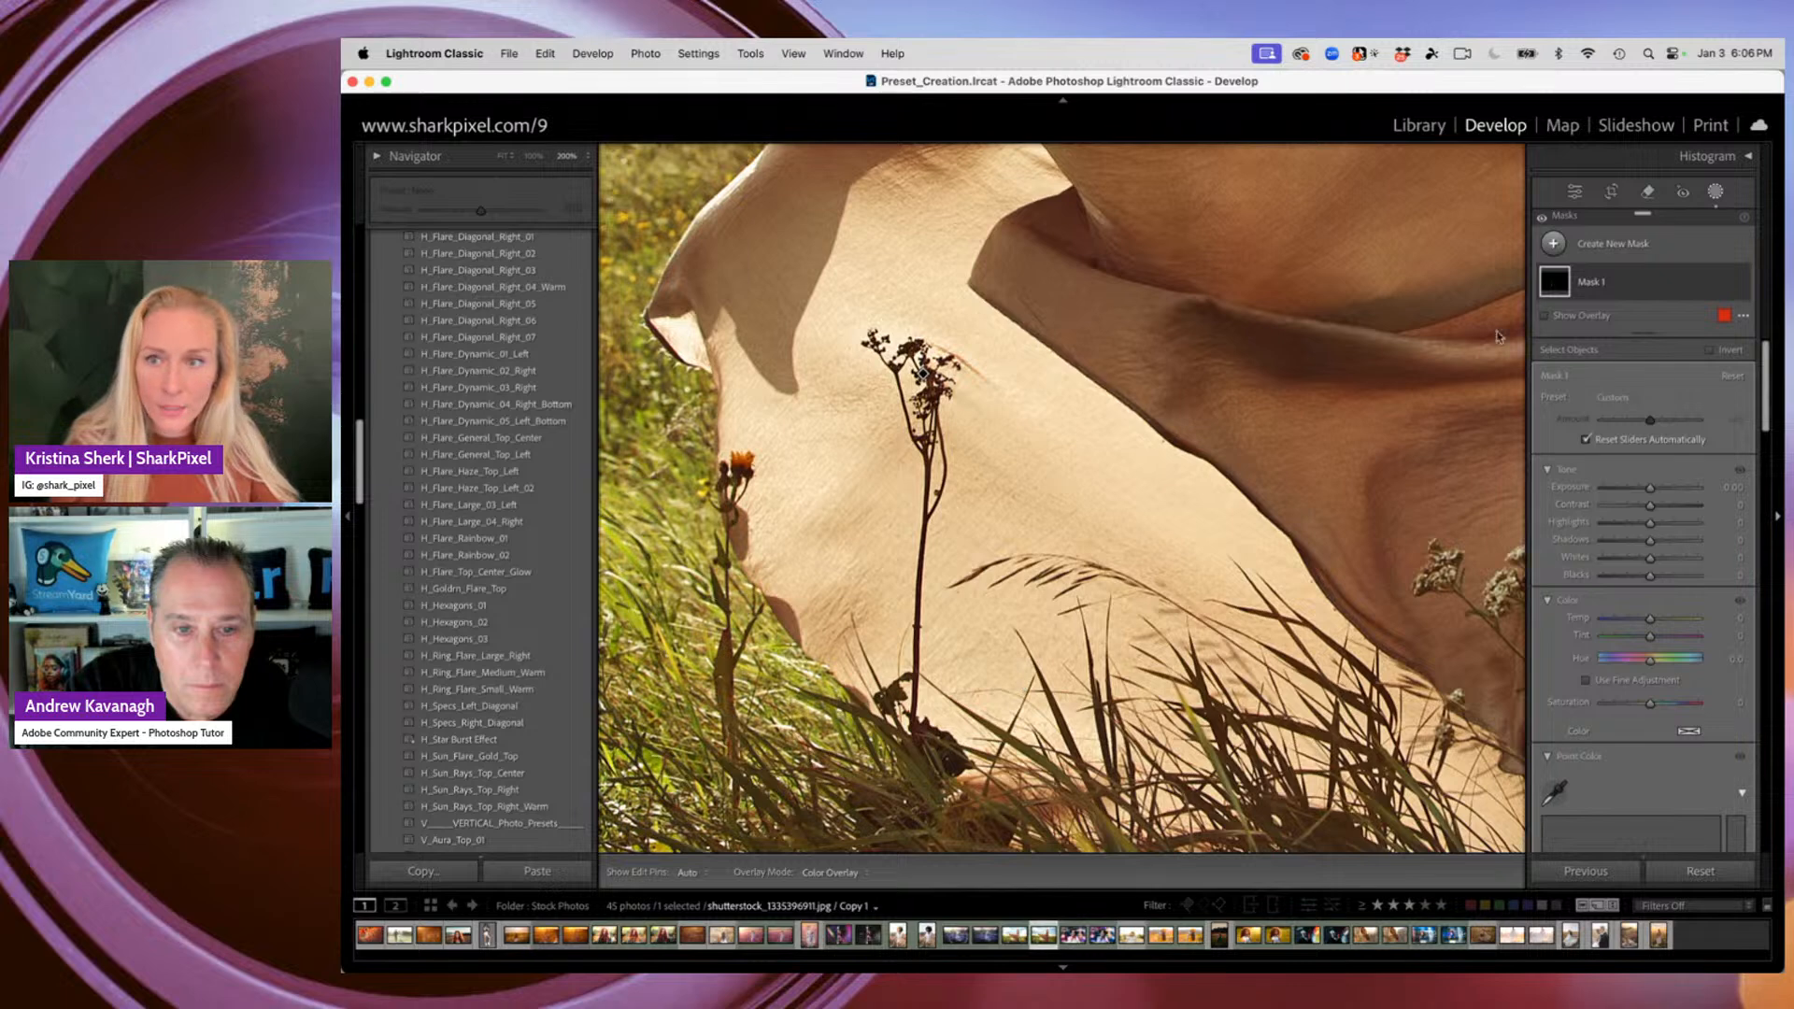
mouse_move(1555, 279)
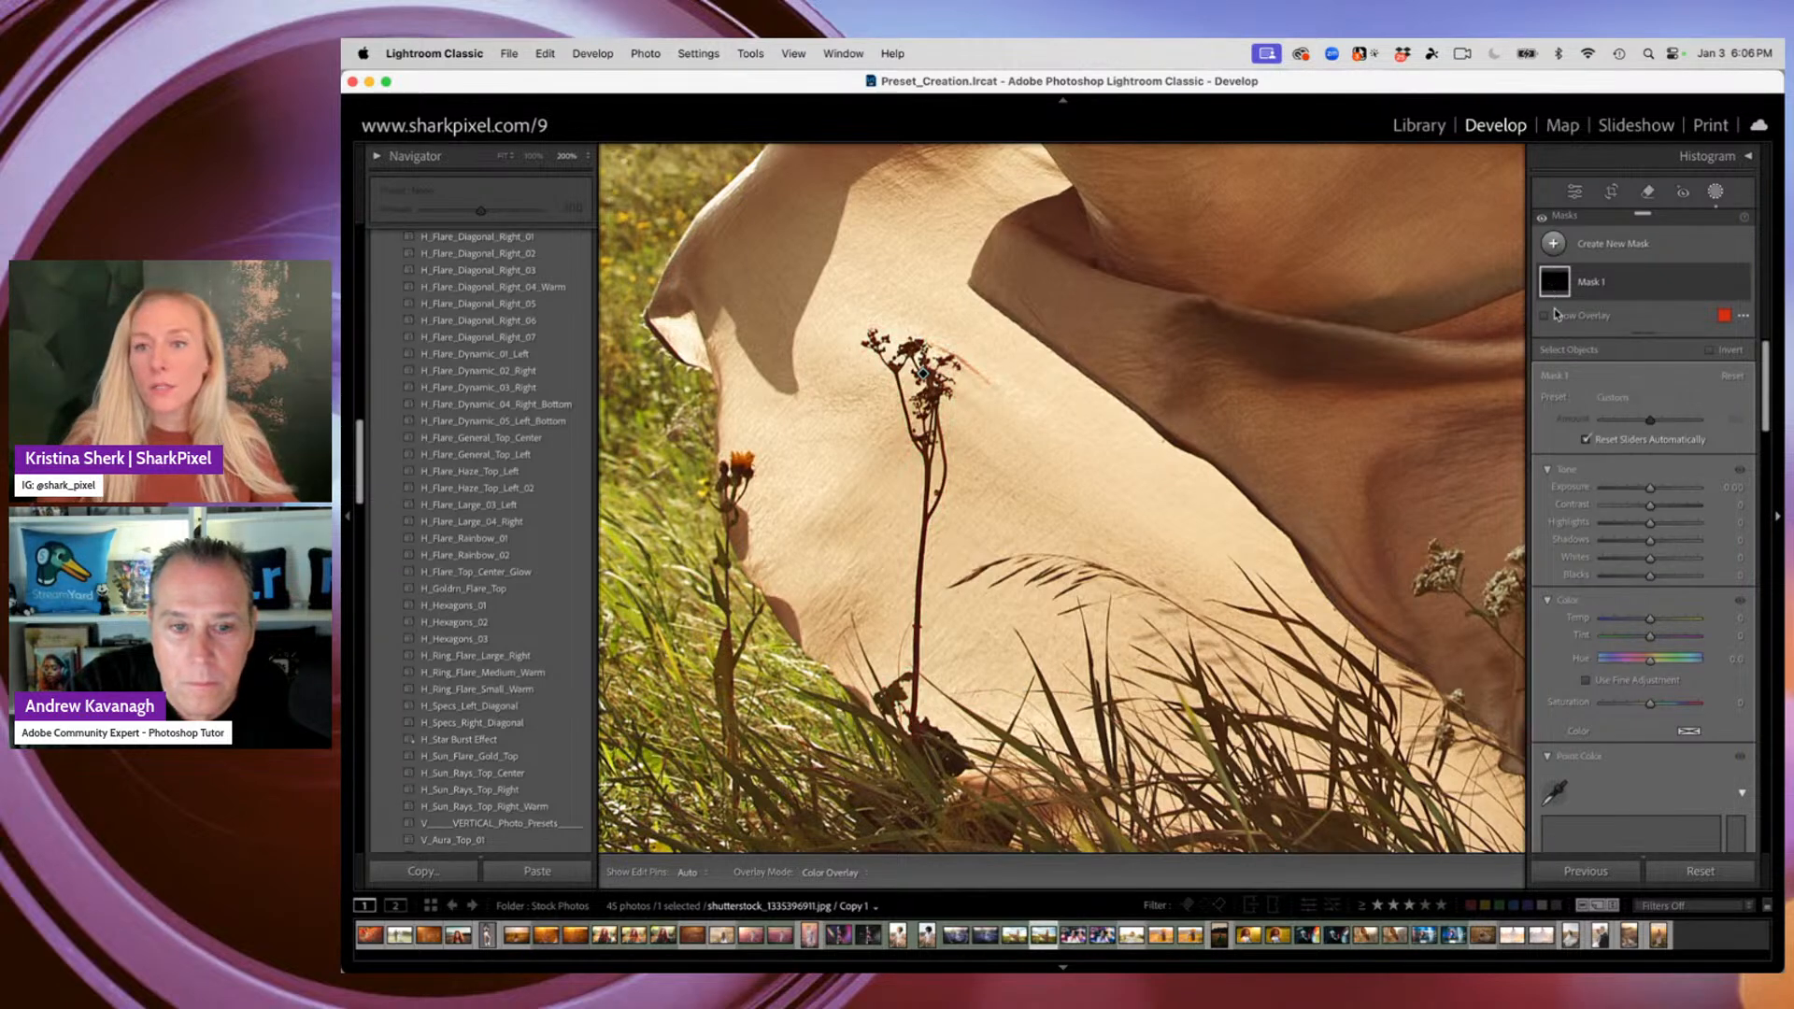
click(1554, 289)
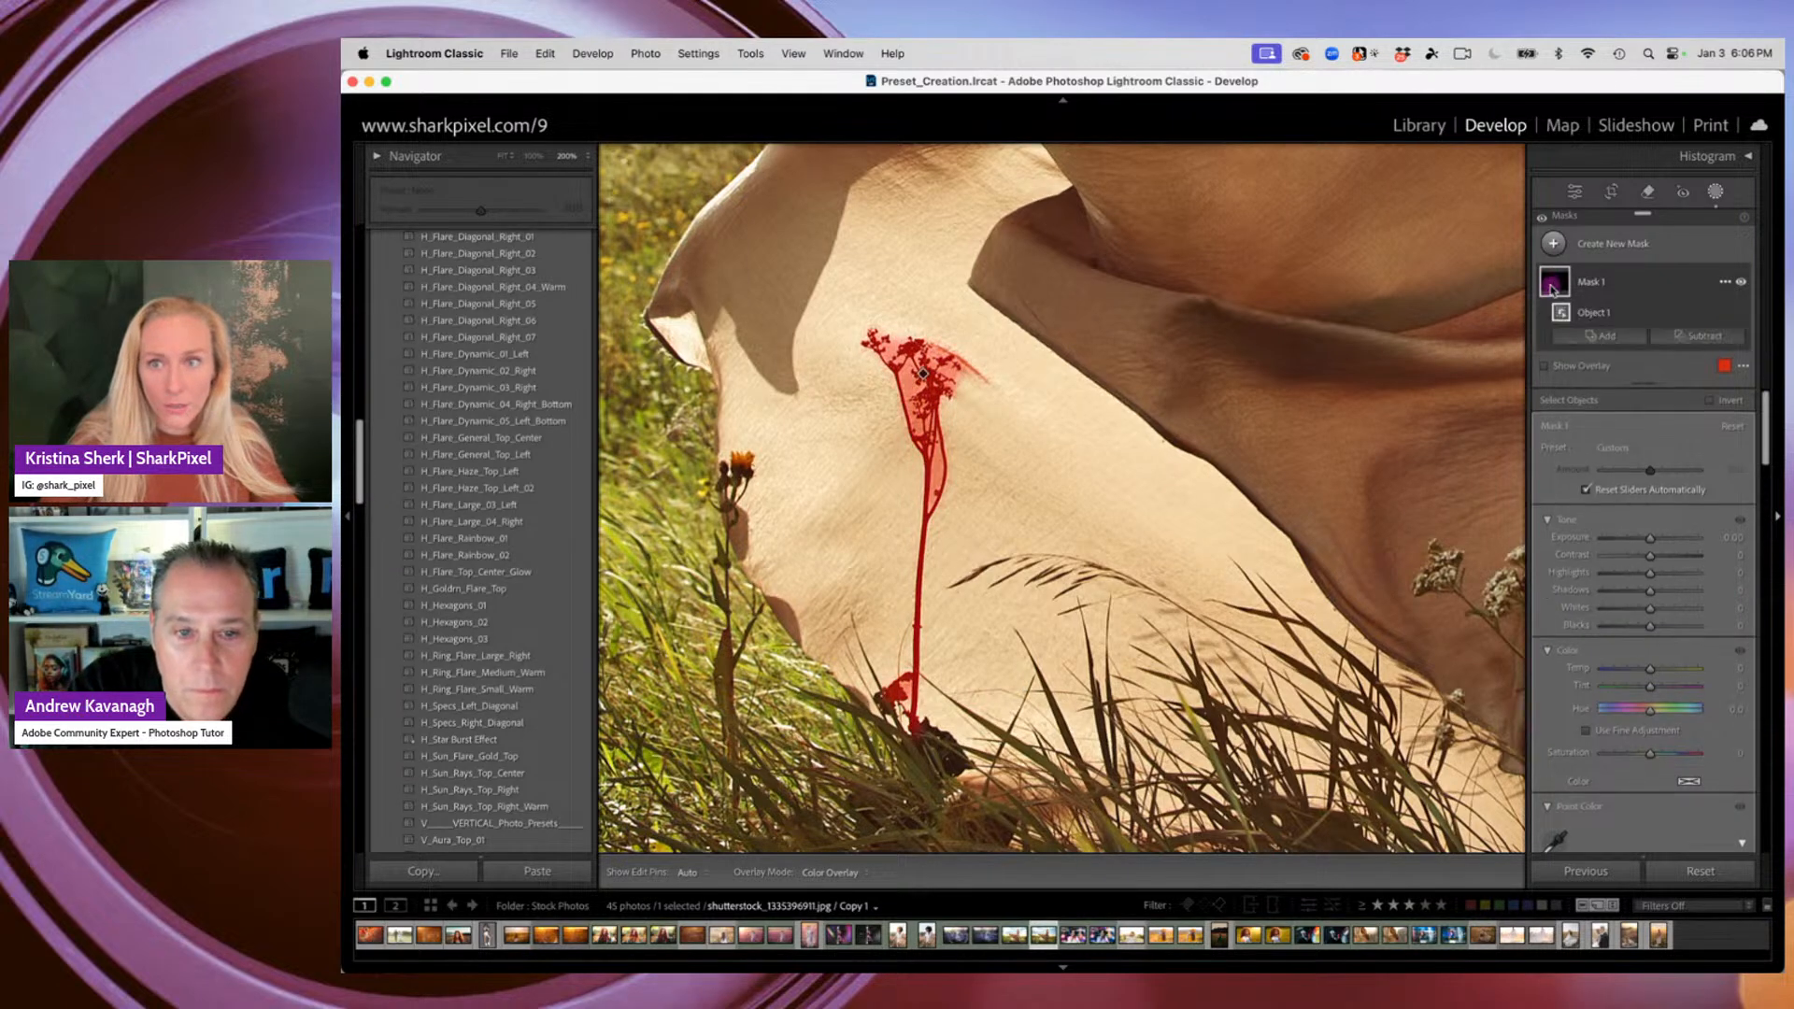
Delete the flower stem's object mask and spotlight the Objects option among the new mask types
key(Delete)
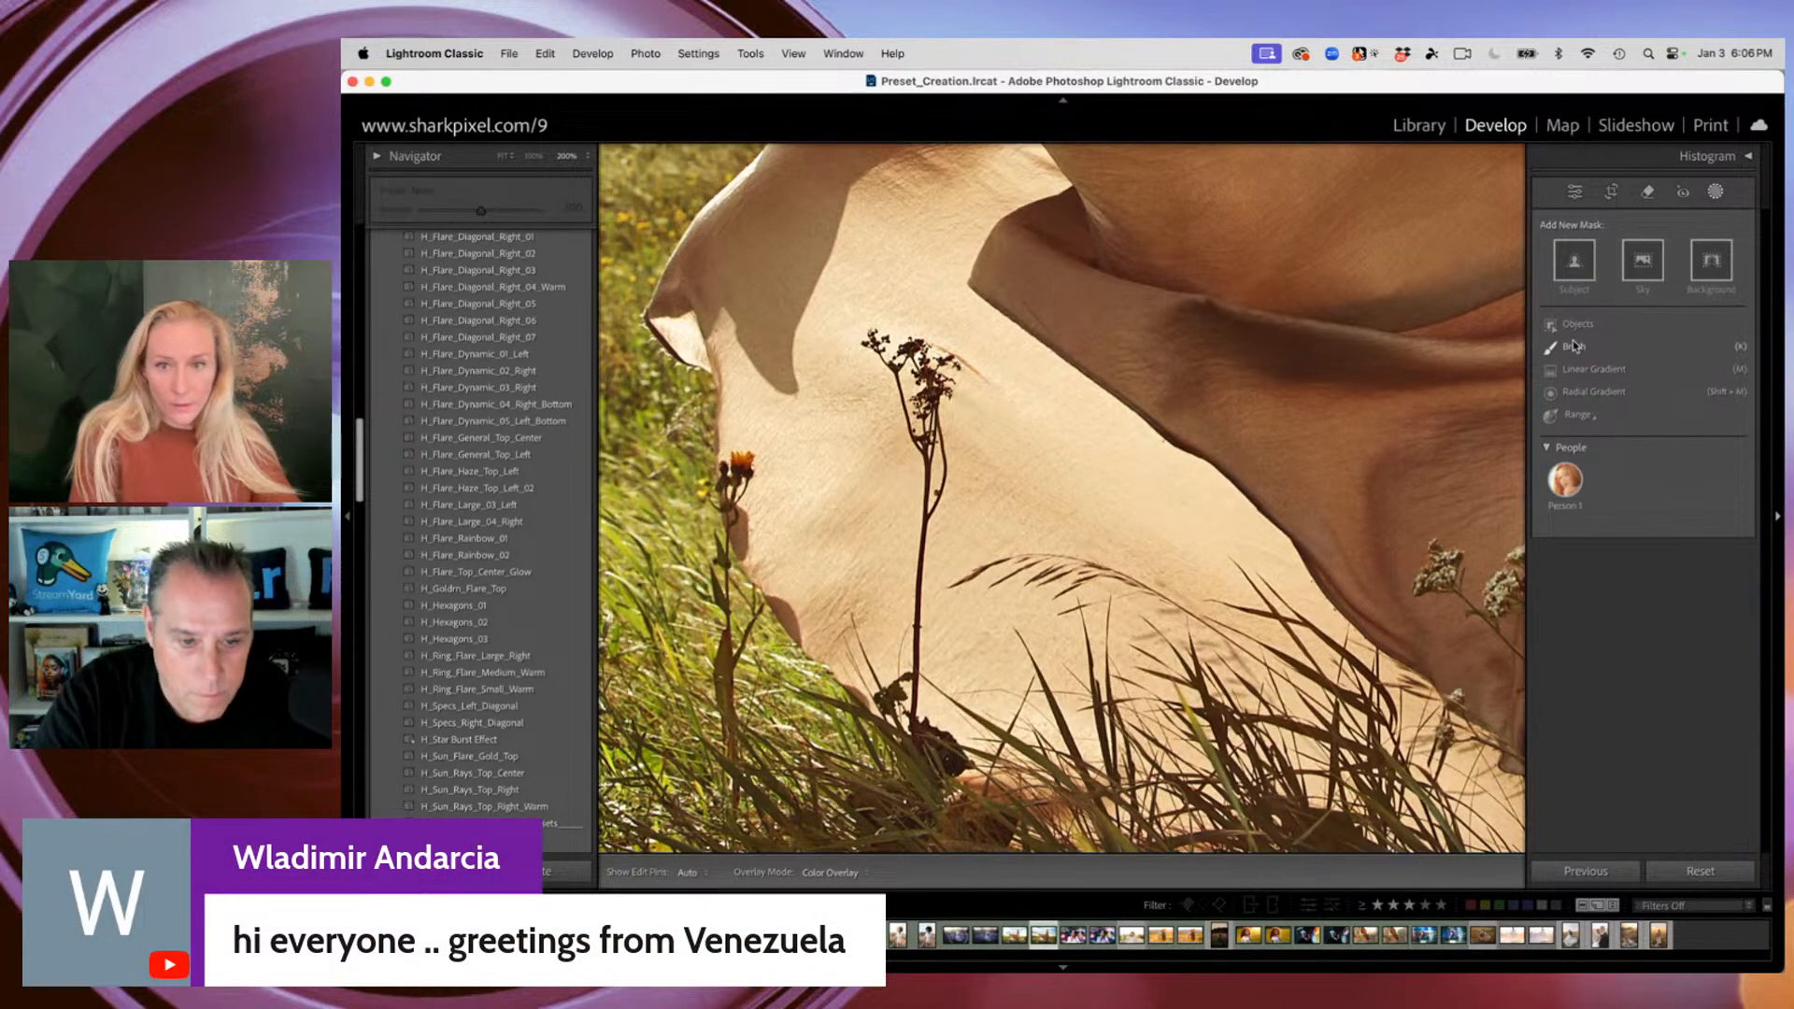
key(F1)
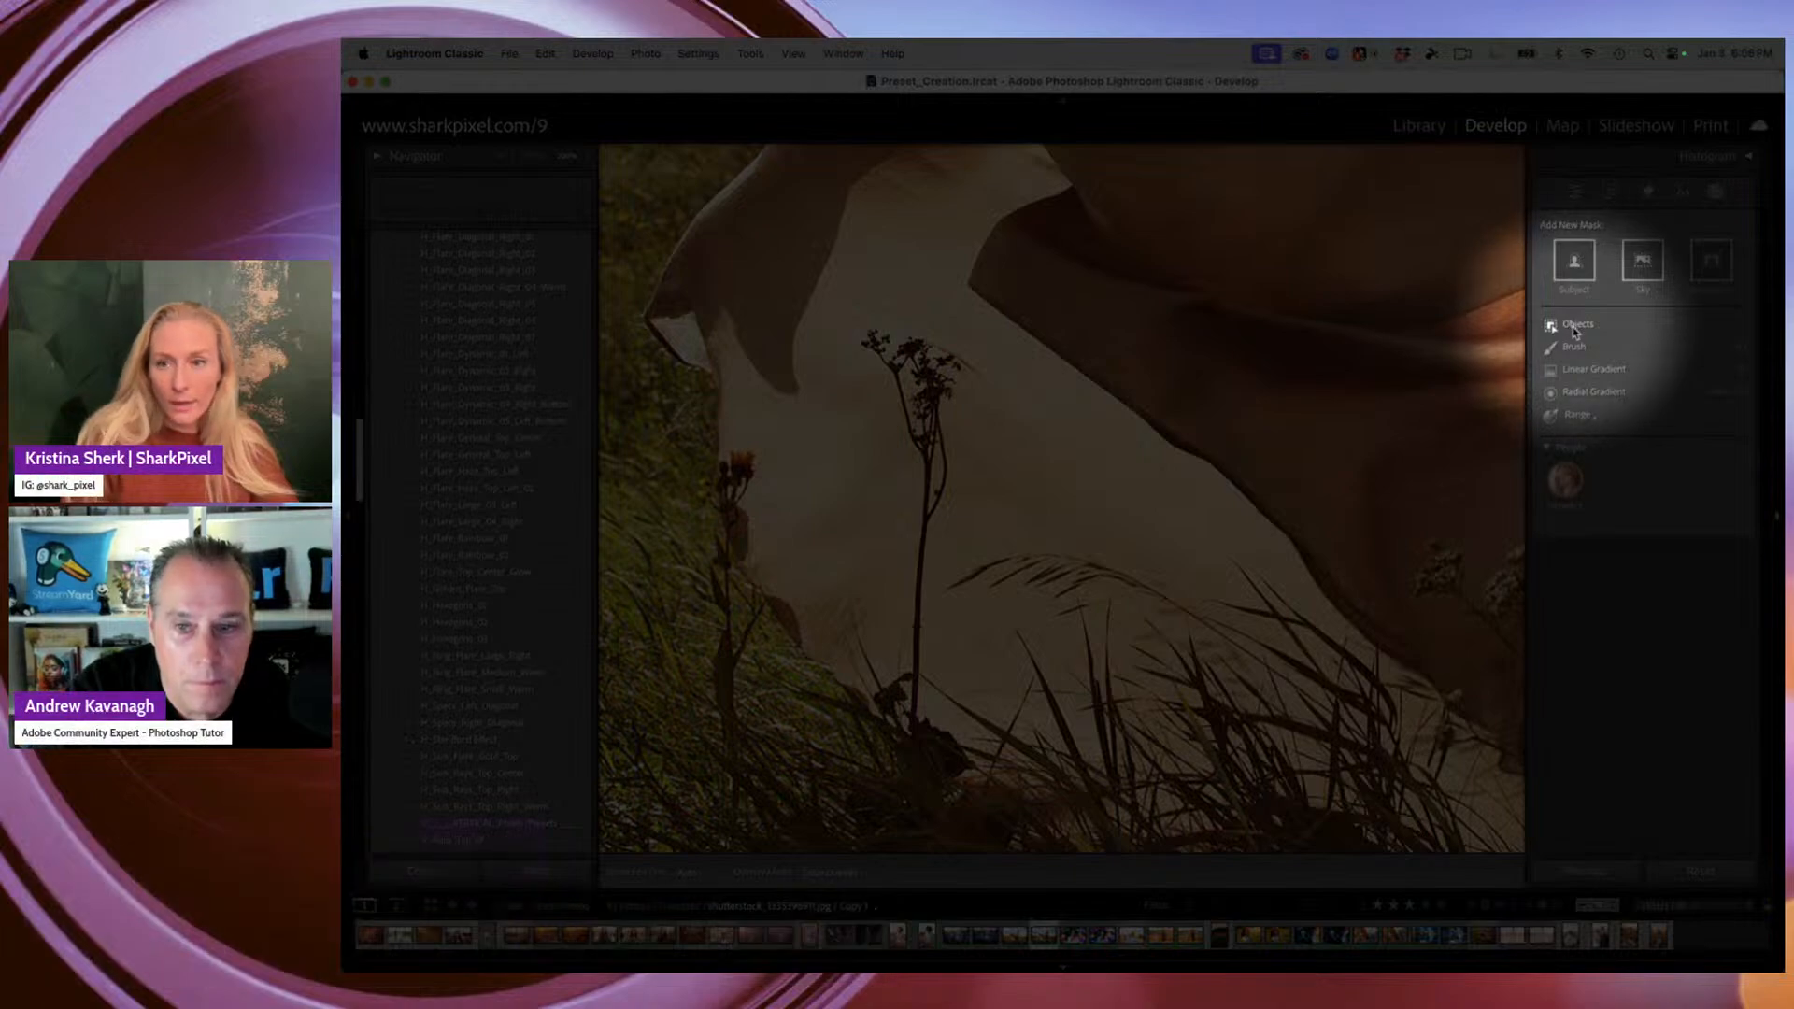
key(F1)
Try an Objects mask on the distant lone tree in the field by enclosing it in a rectangle, and delete the mask
drag(1247, 463, 713, 483)
drag(1121, 489, 645, 551)
drag(1088, 383, 713, 401)
drag(922, 569, 841, 289)
drag(1033, 412, 942, 462)
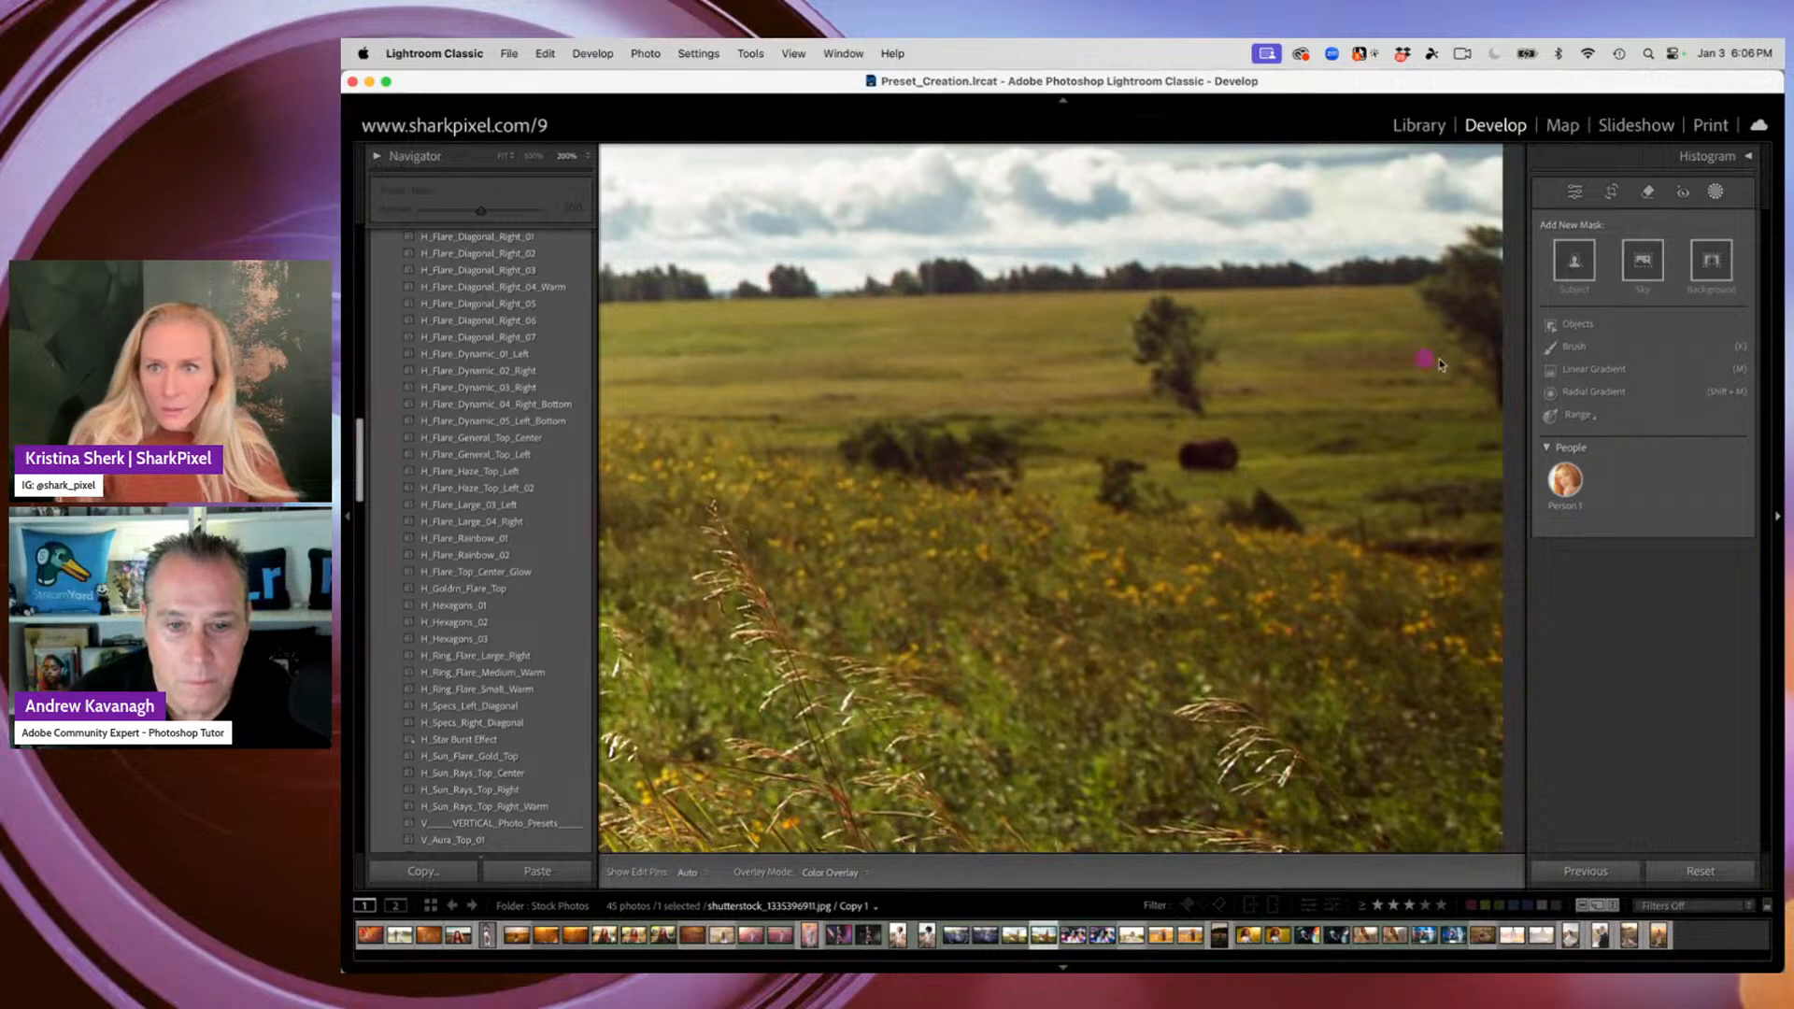
click(1577, 324)
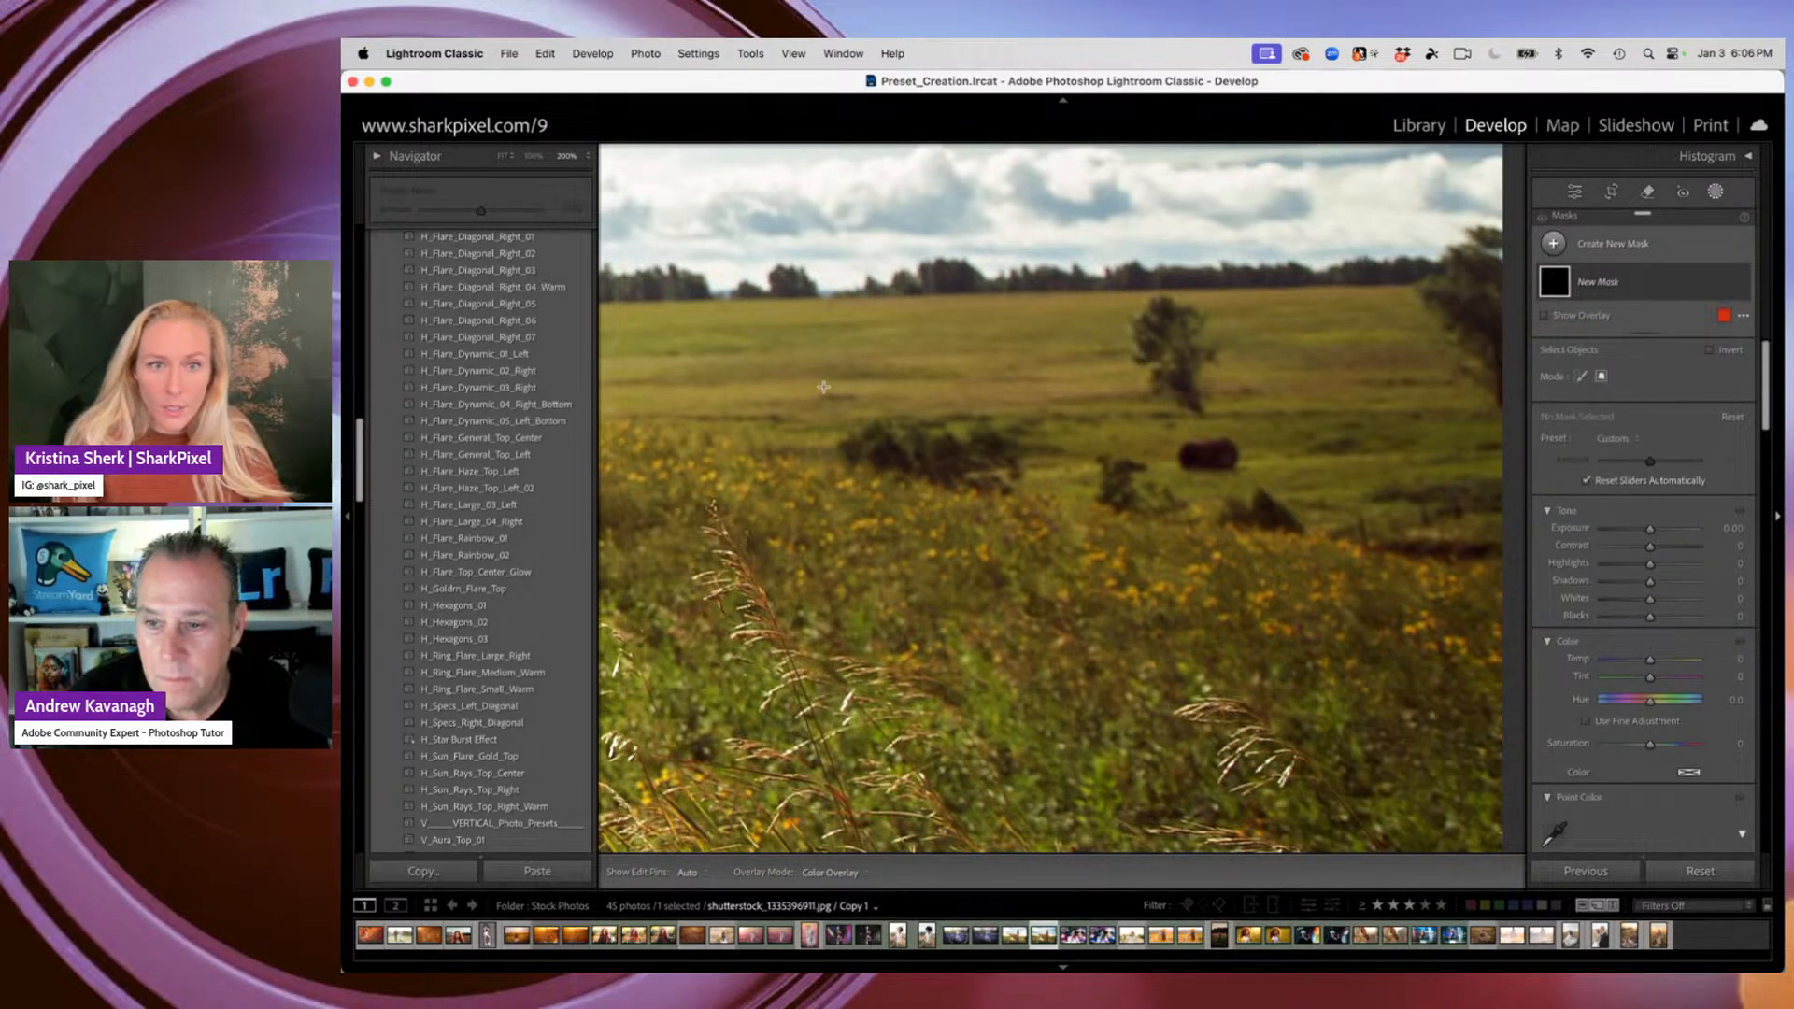
drag(1112, 295, 1246, 419)
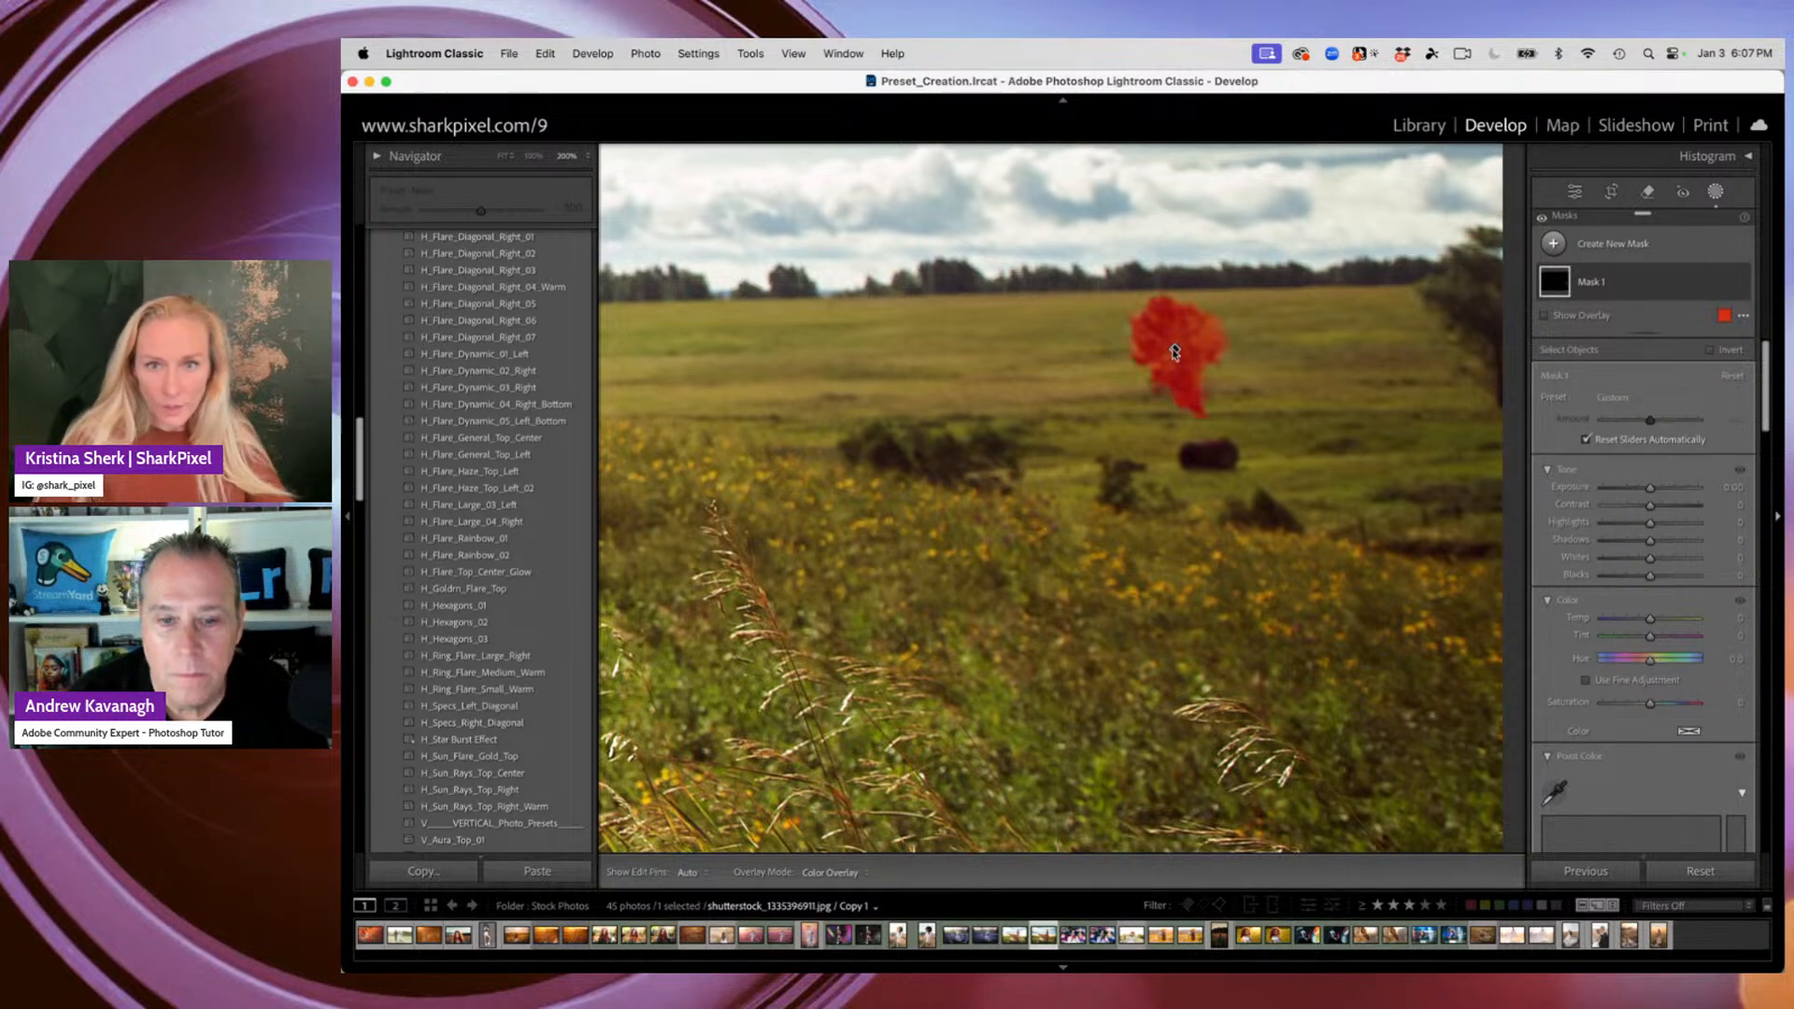
key(Delete)
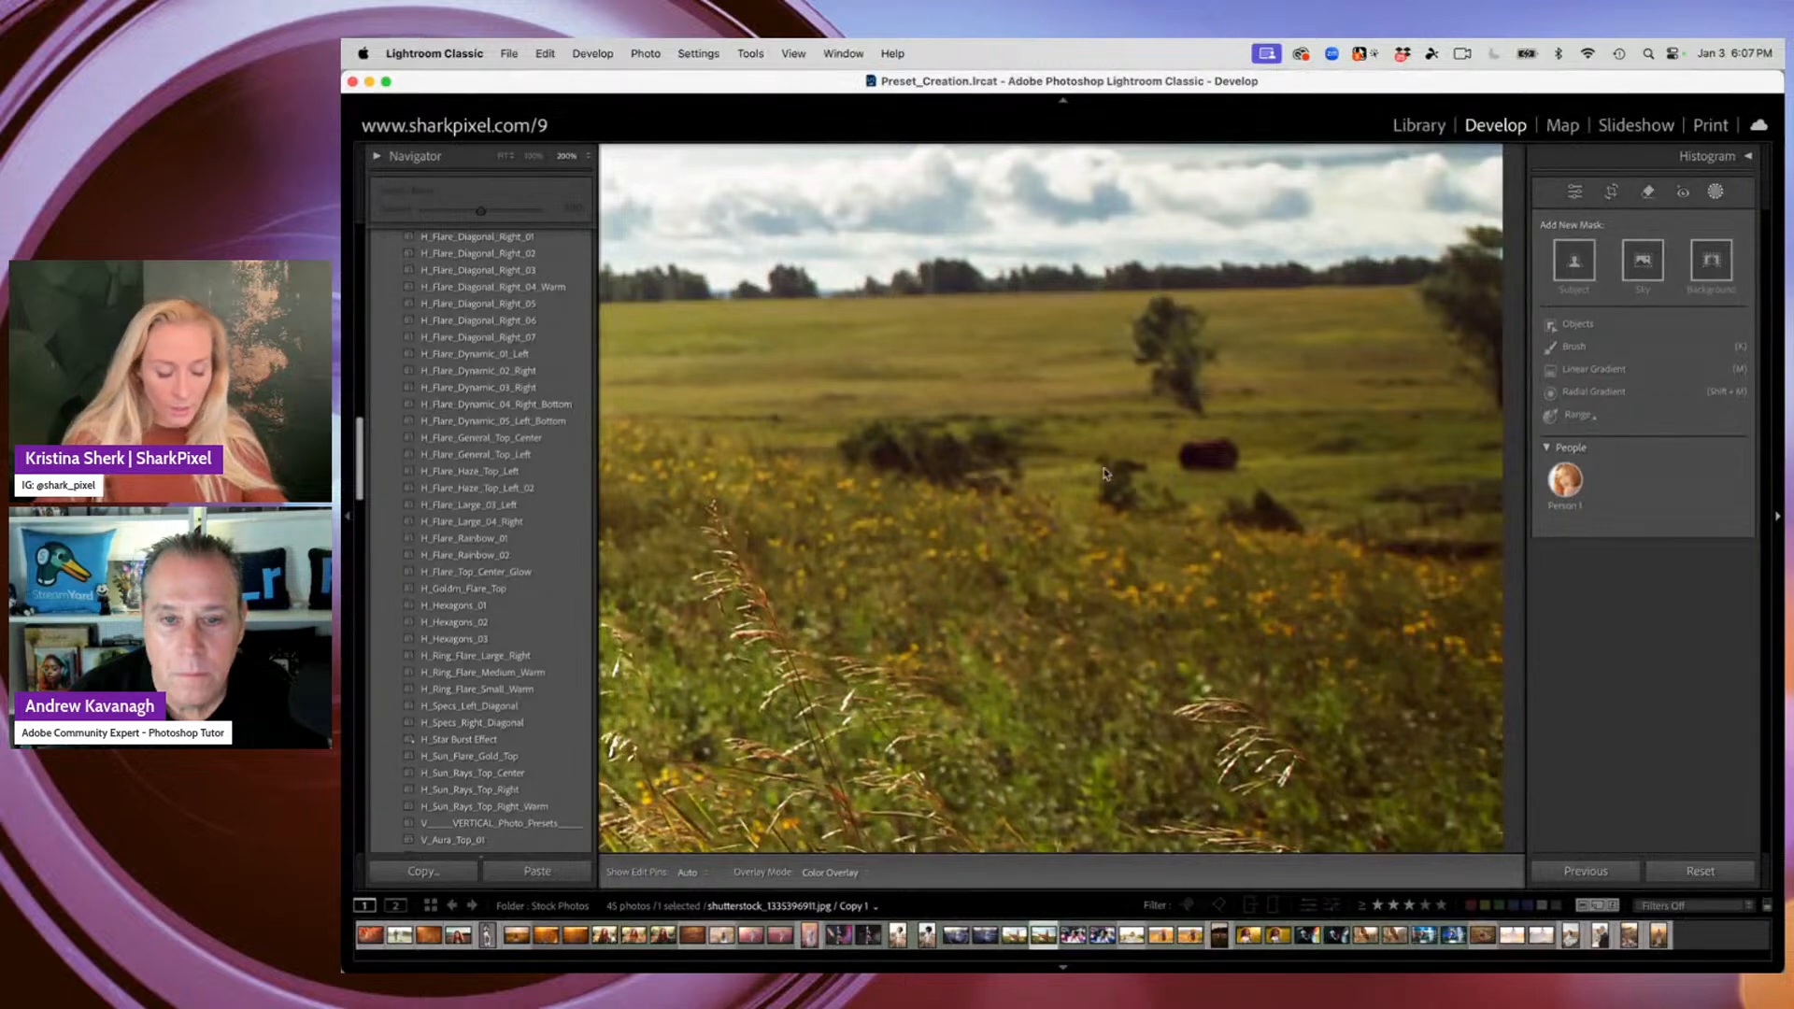
Show the whole photo, try the detected person's mask options without creating a mask, and spotlight the People section
click(1157, 547)
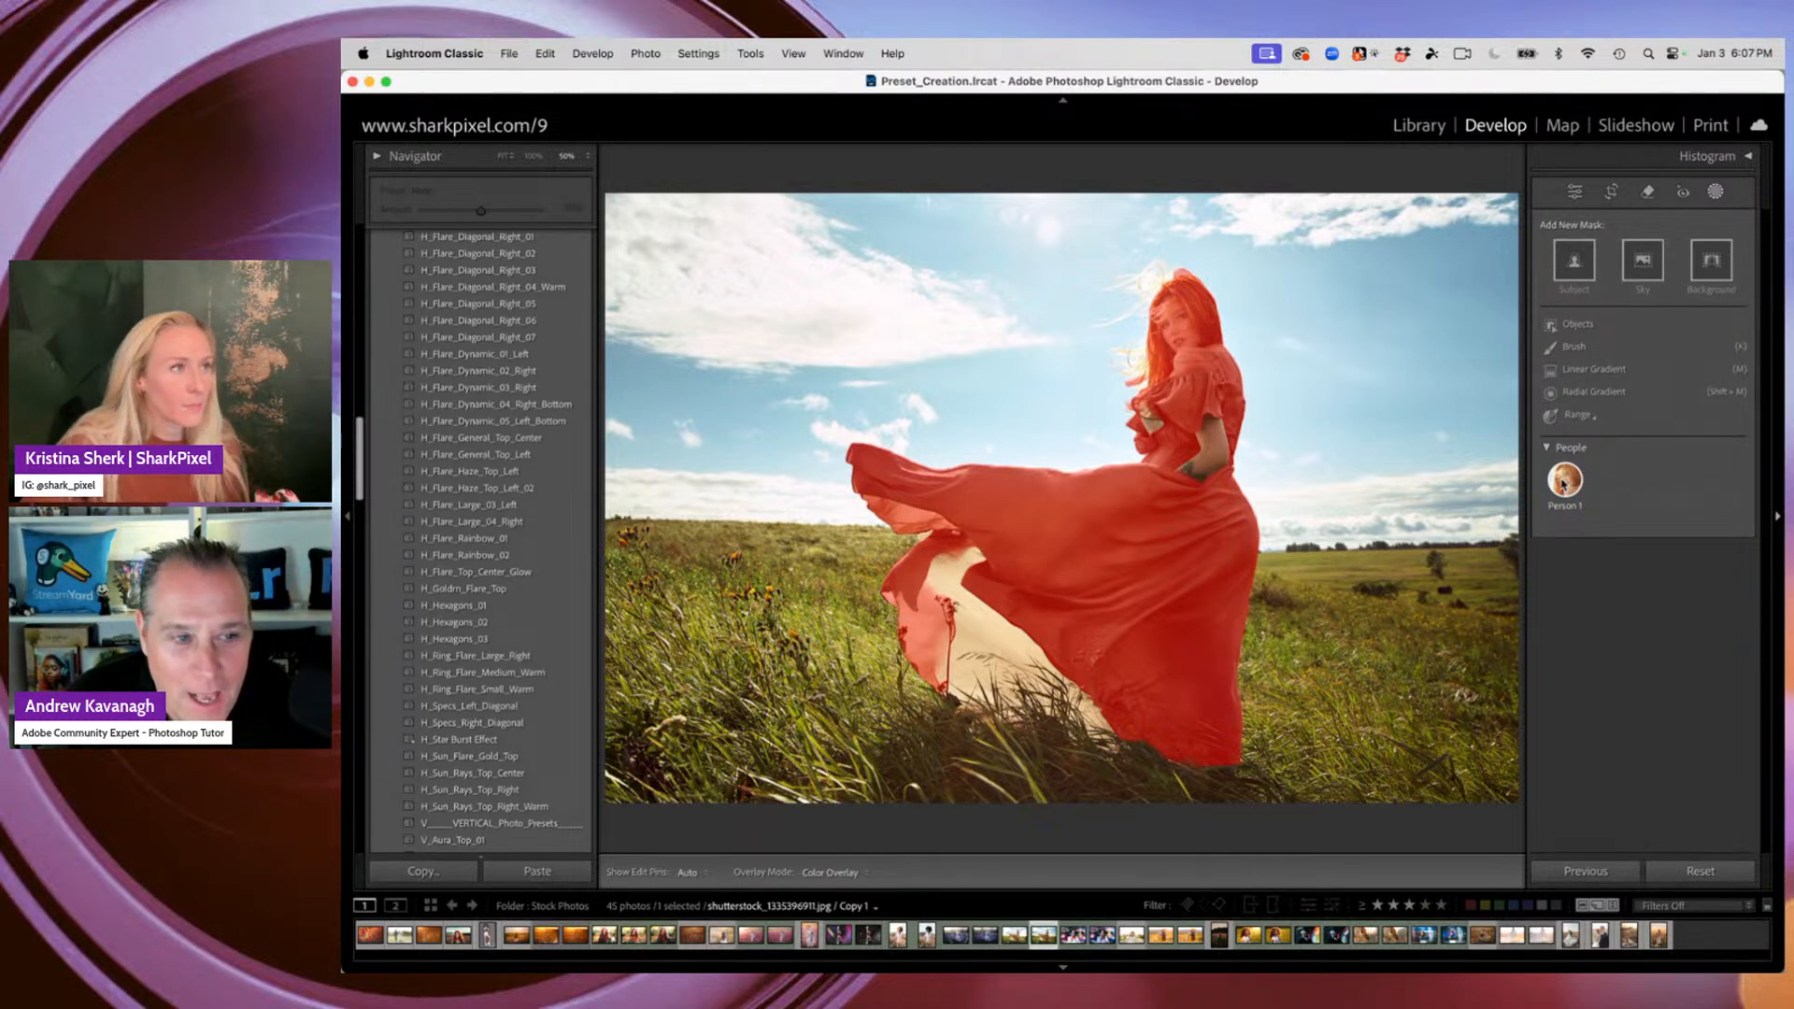
click(1563, 481)
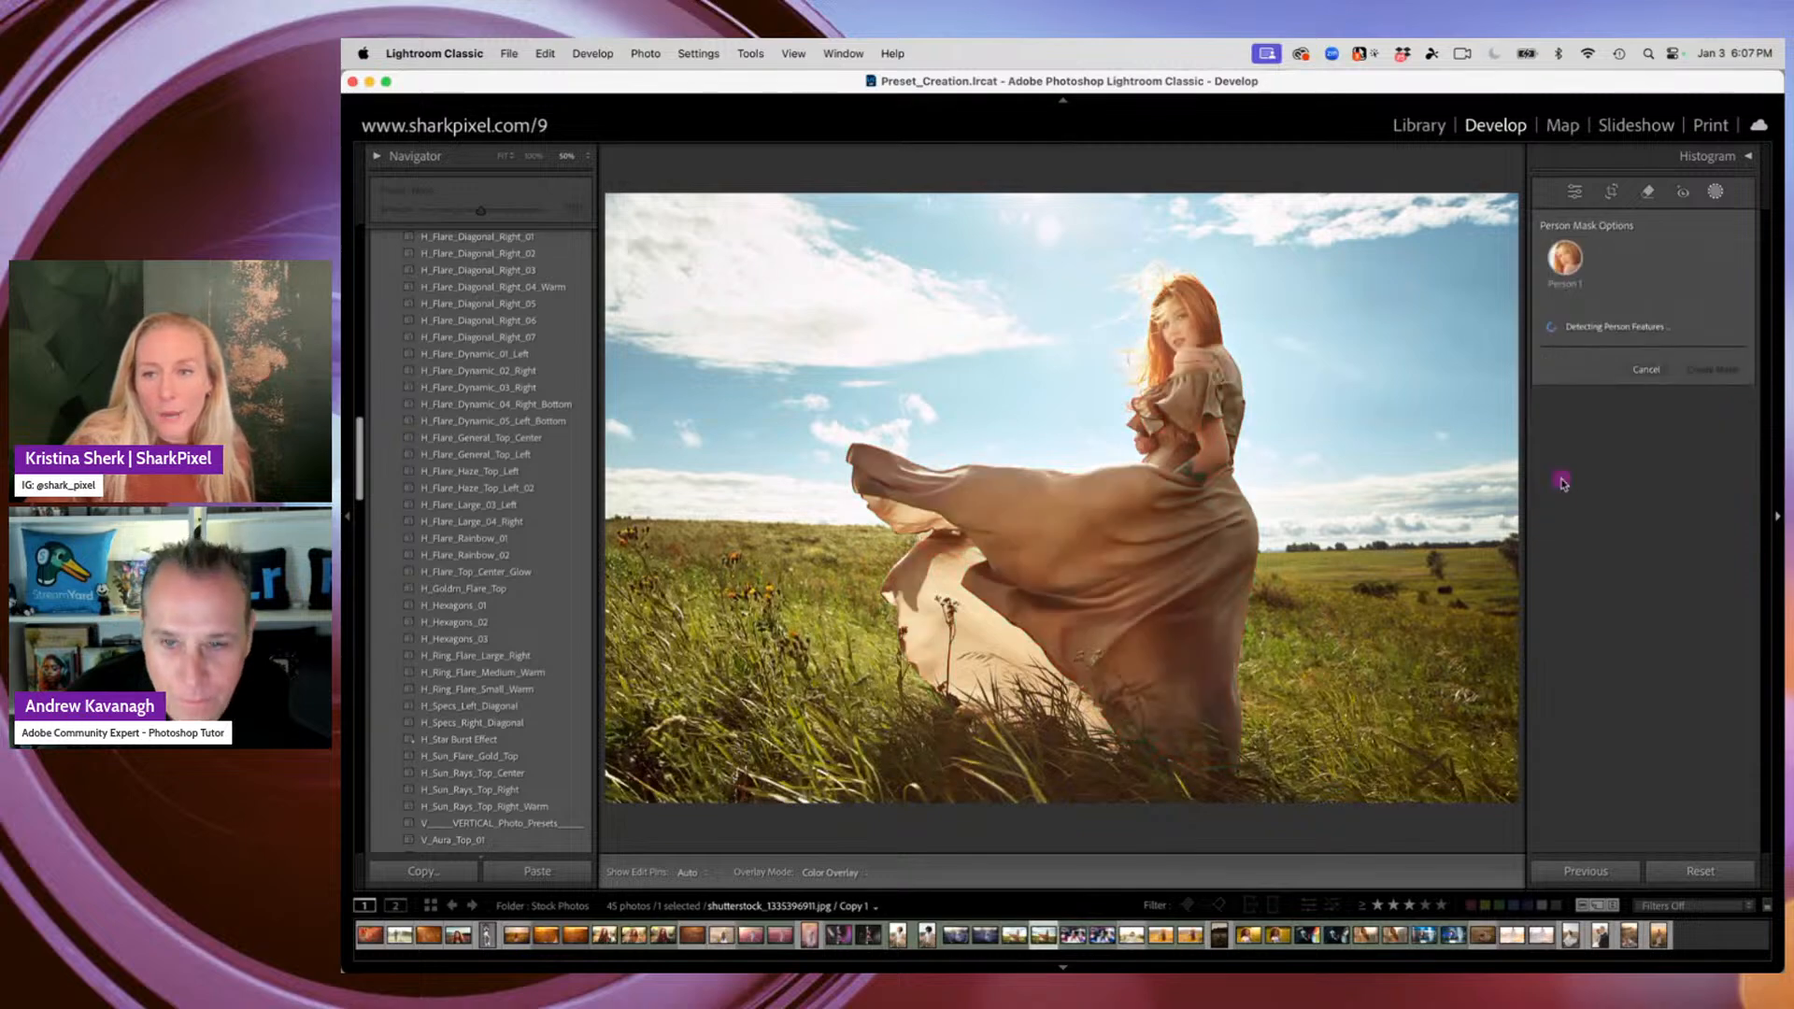
click(1646, 582)
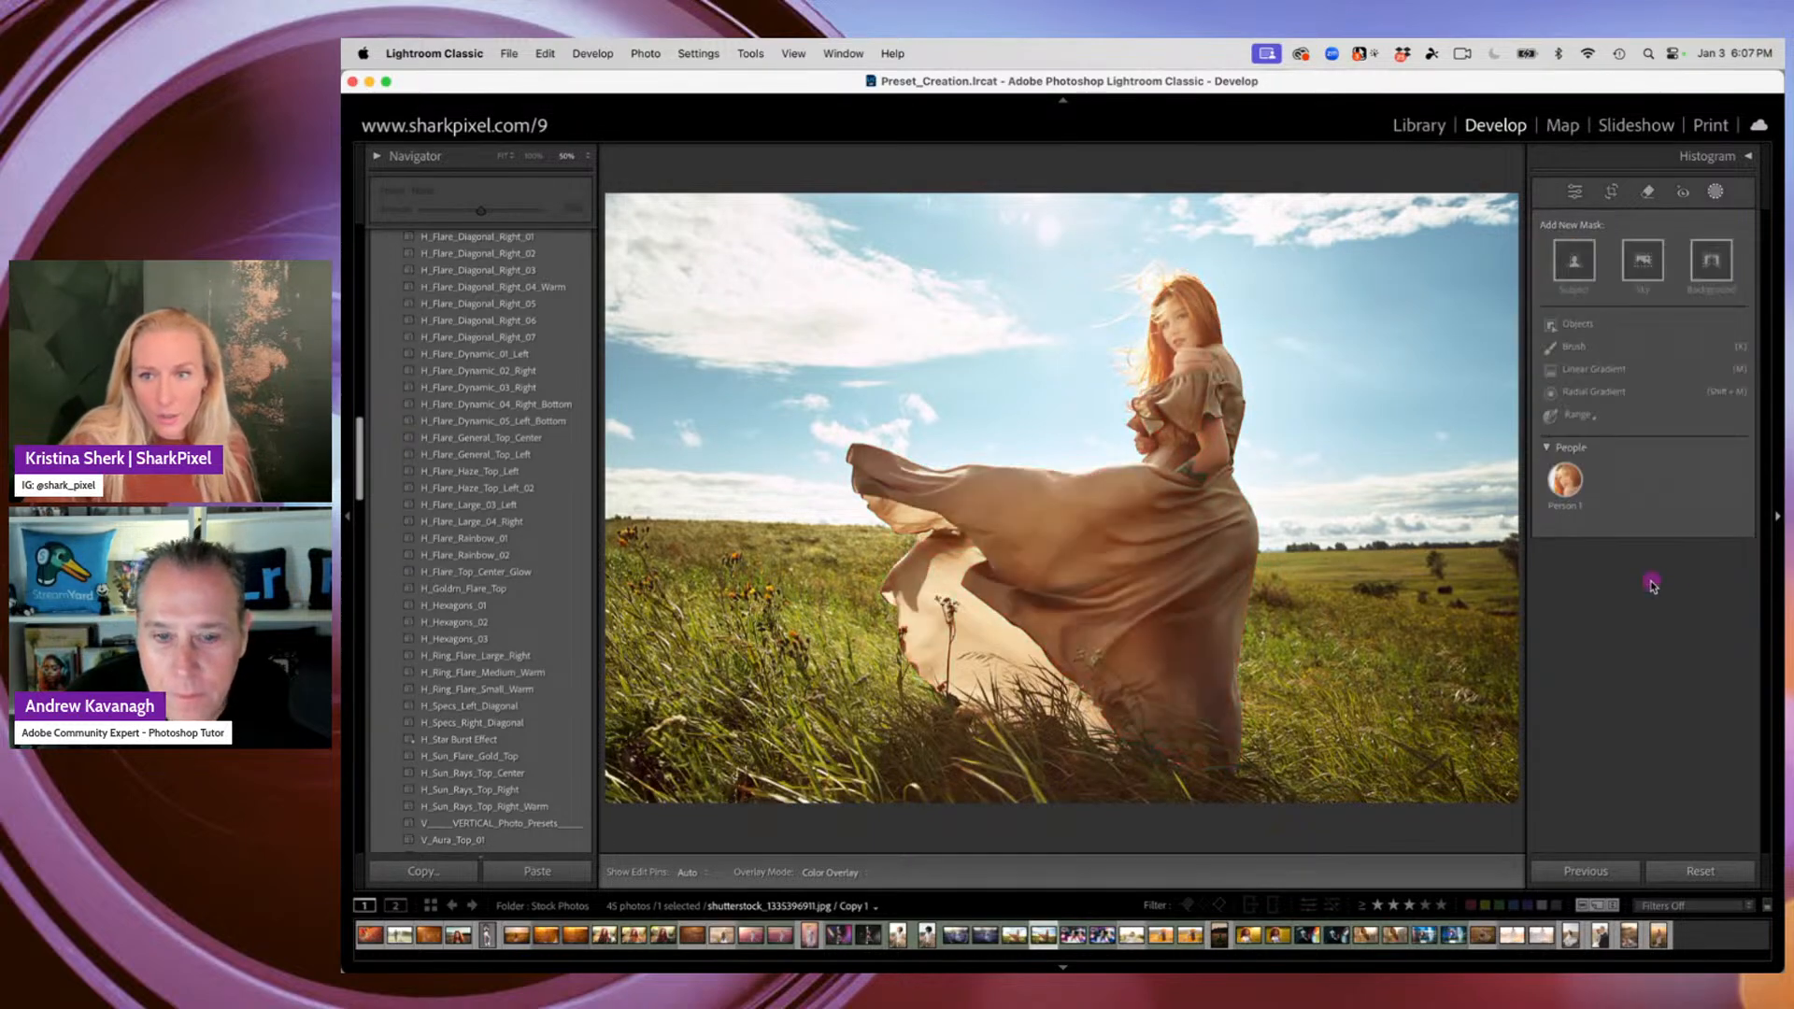
key(F1)
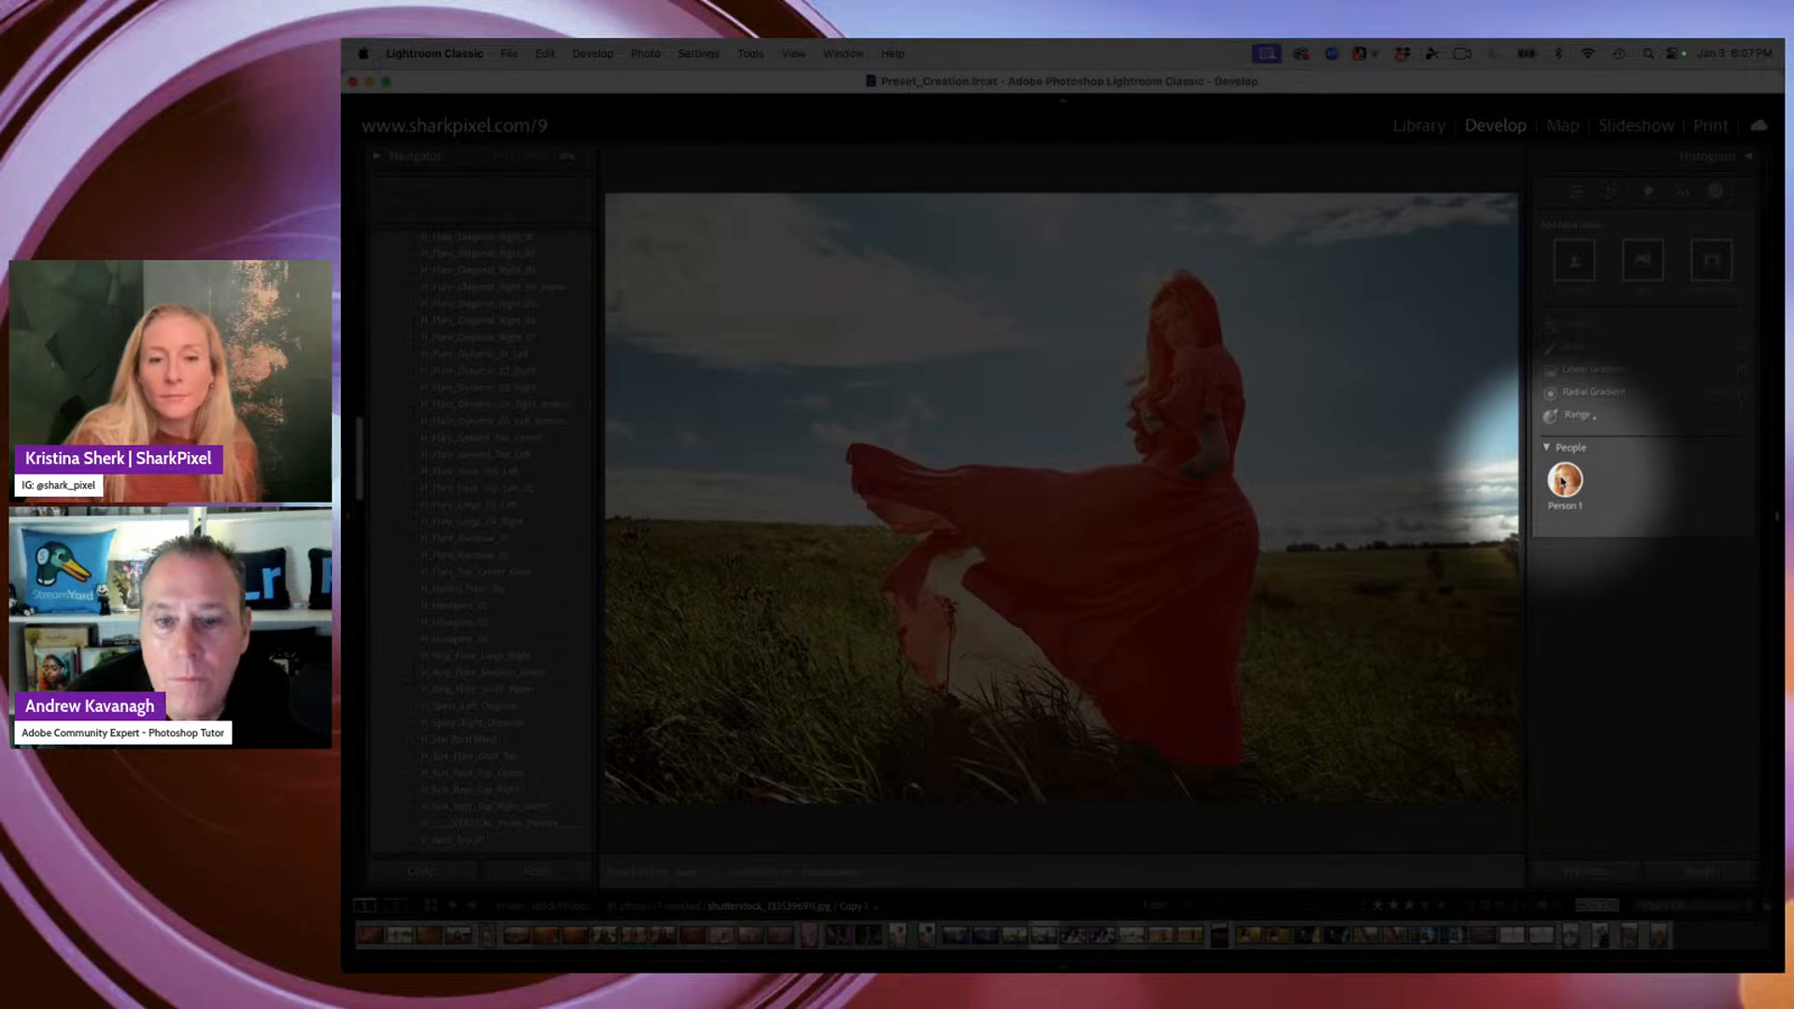
key(F1)
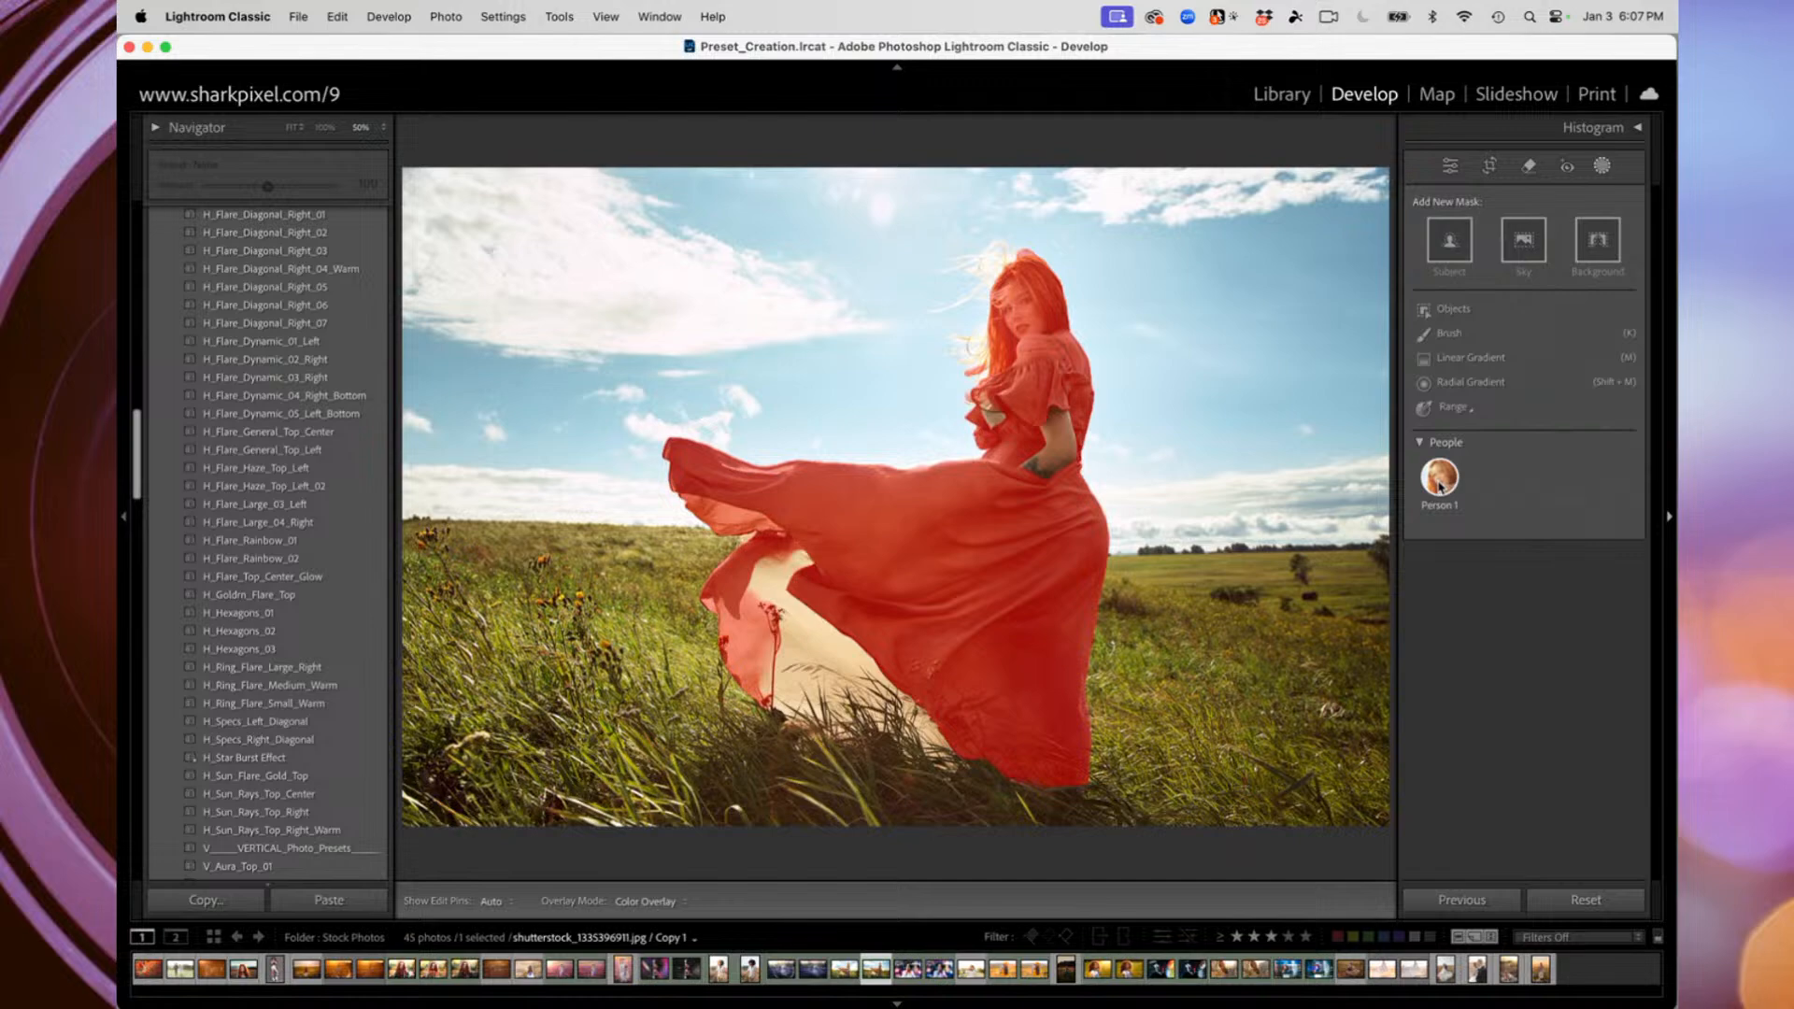
key(F1)
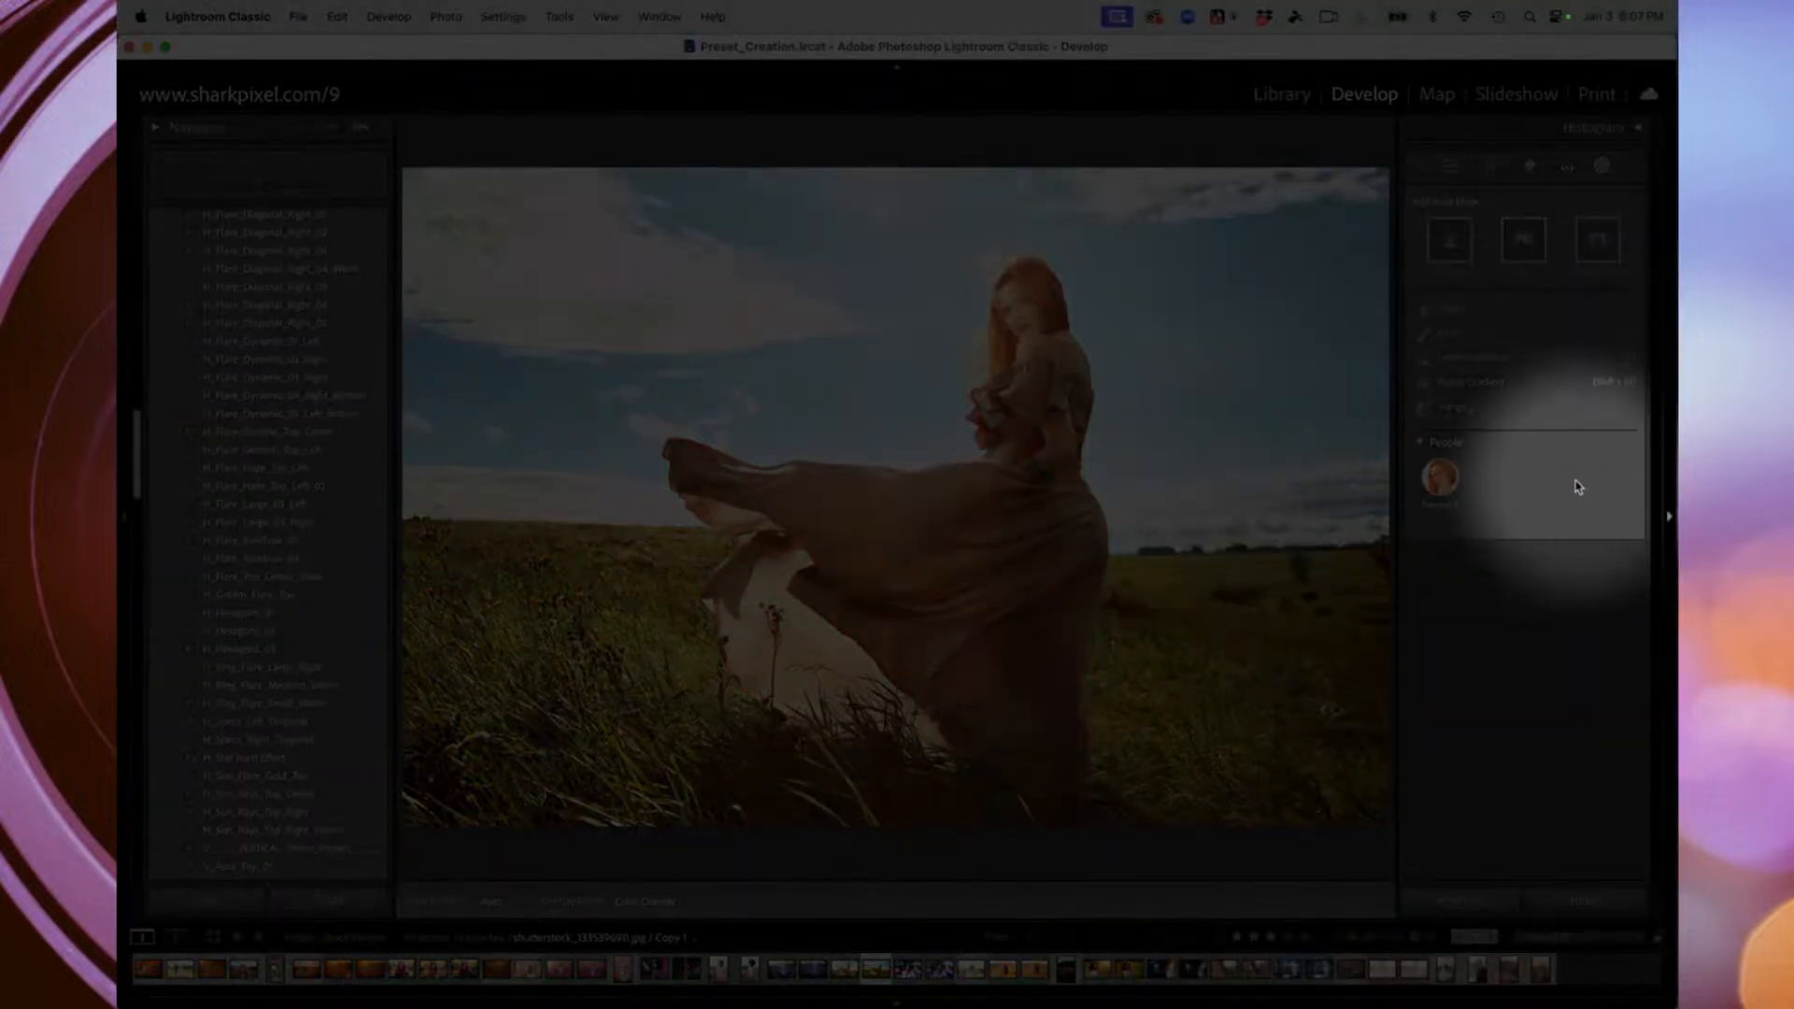
key(F1)
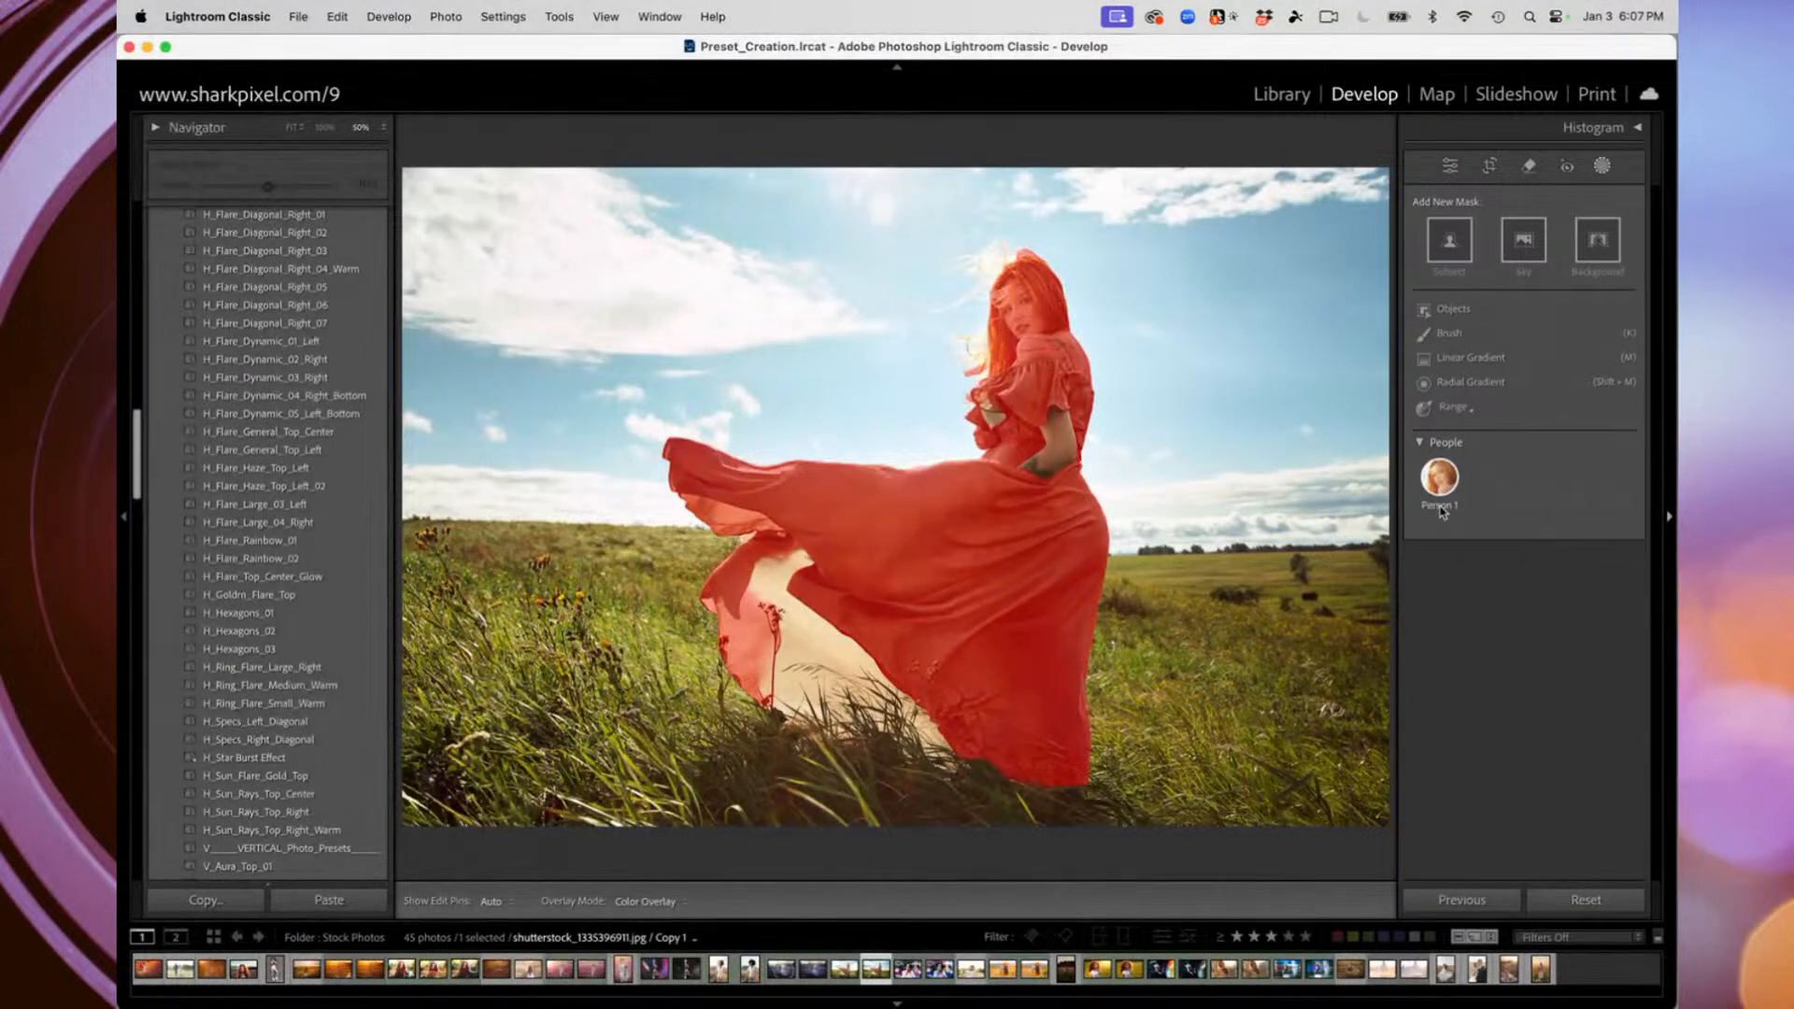
Find the full-length bride and groom photo in the Library grid and open it in Loupe view
key(g)
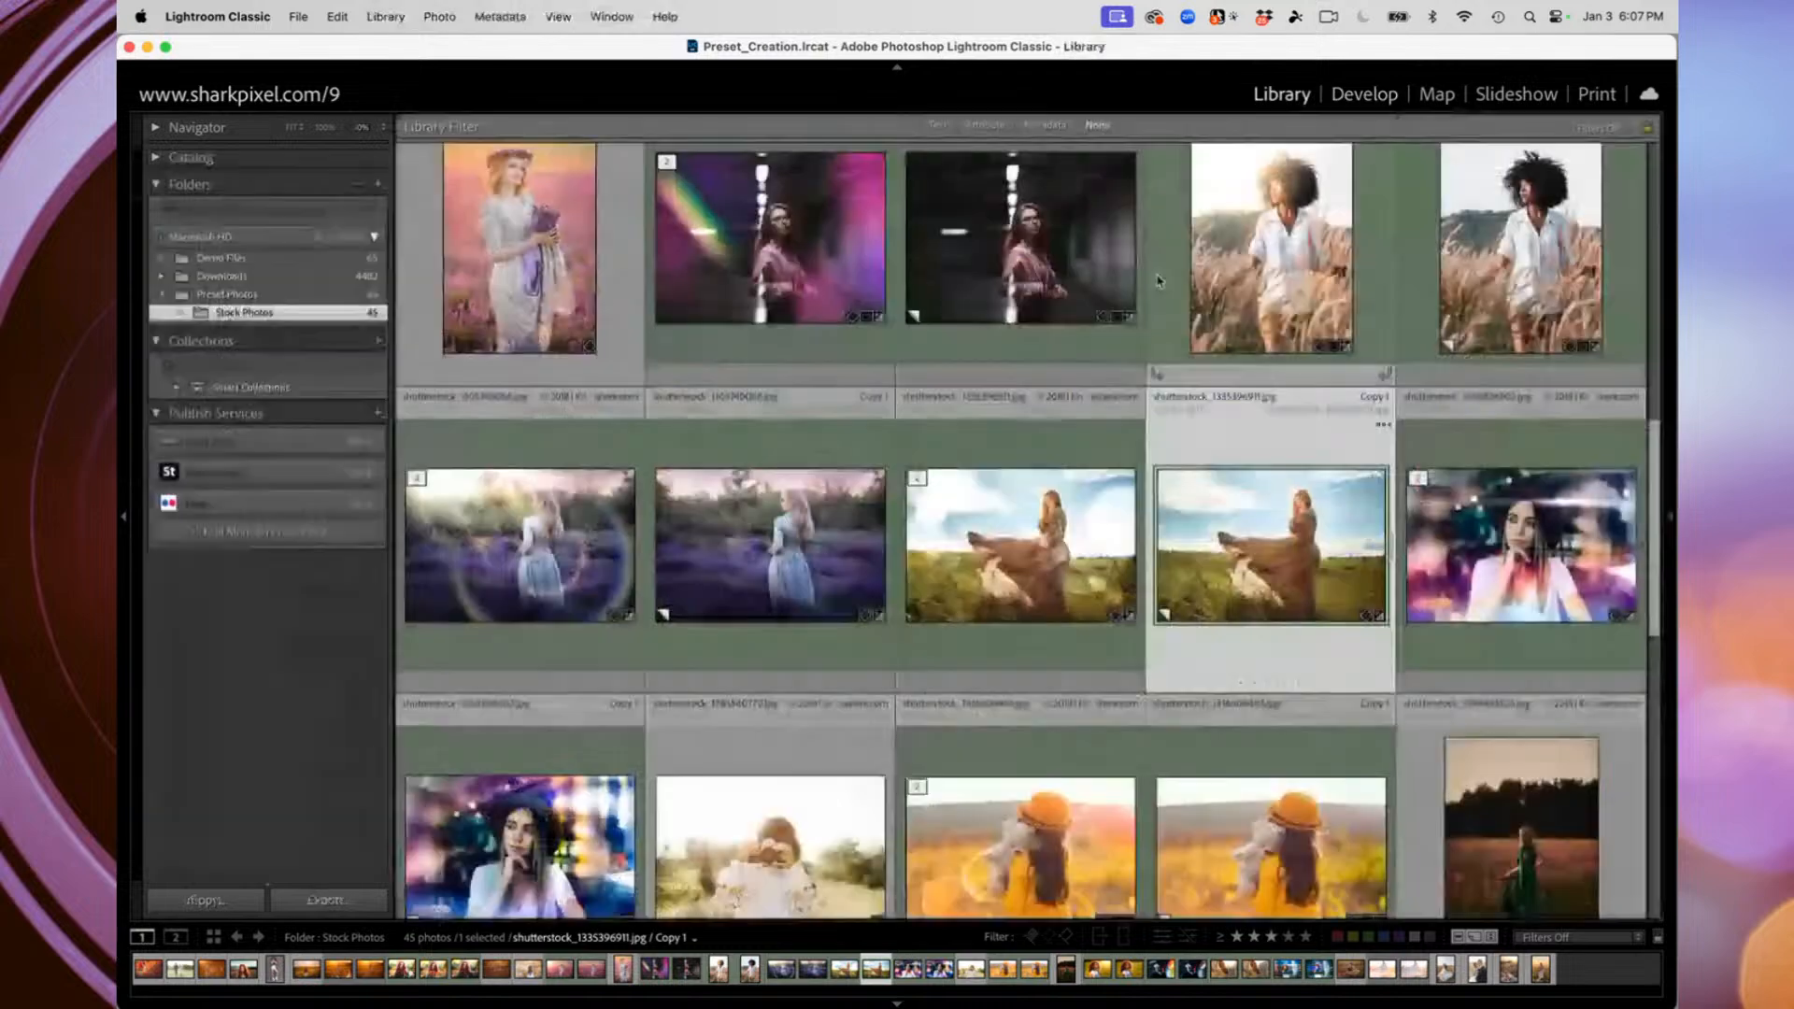
scroll(1190, 348, down, 8)
scroll(1191, 347, down, 3)
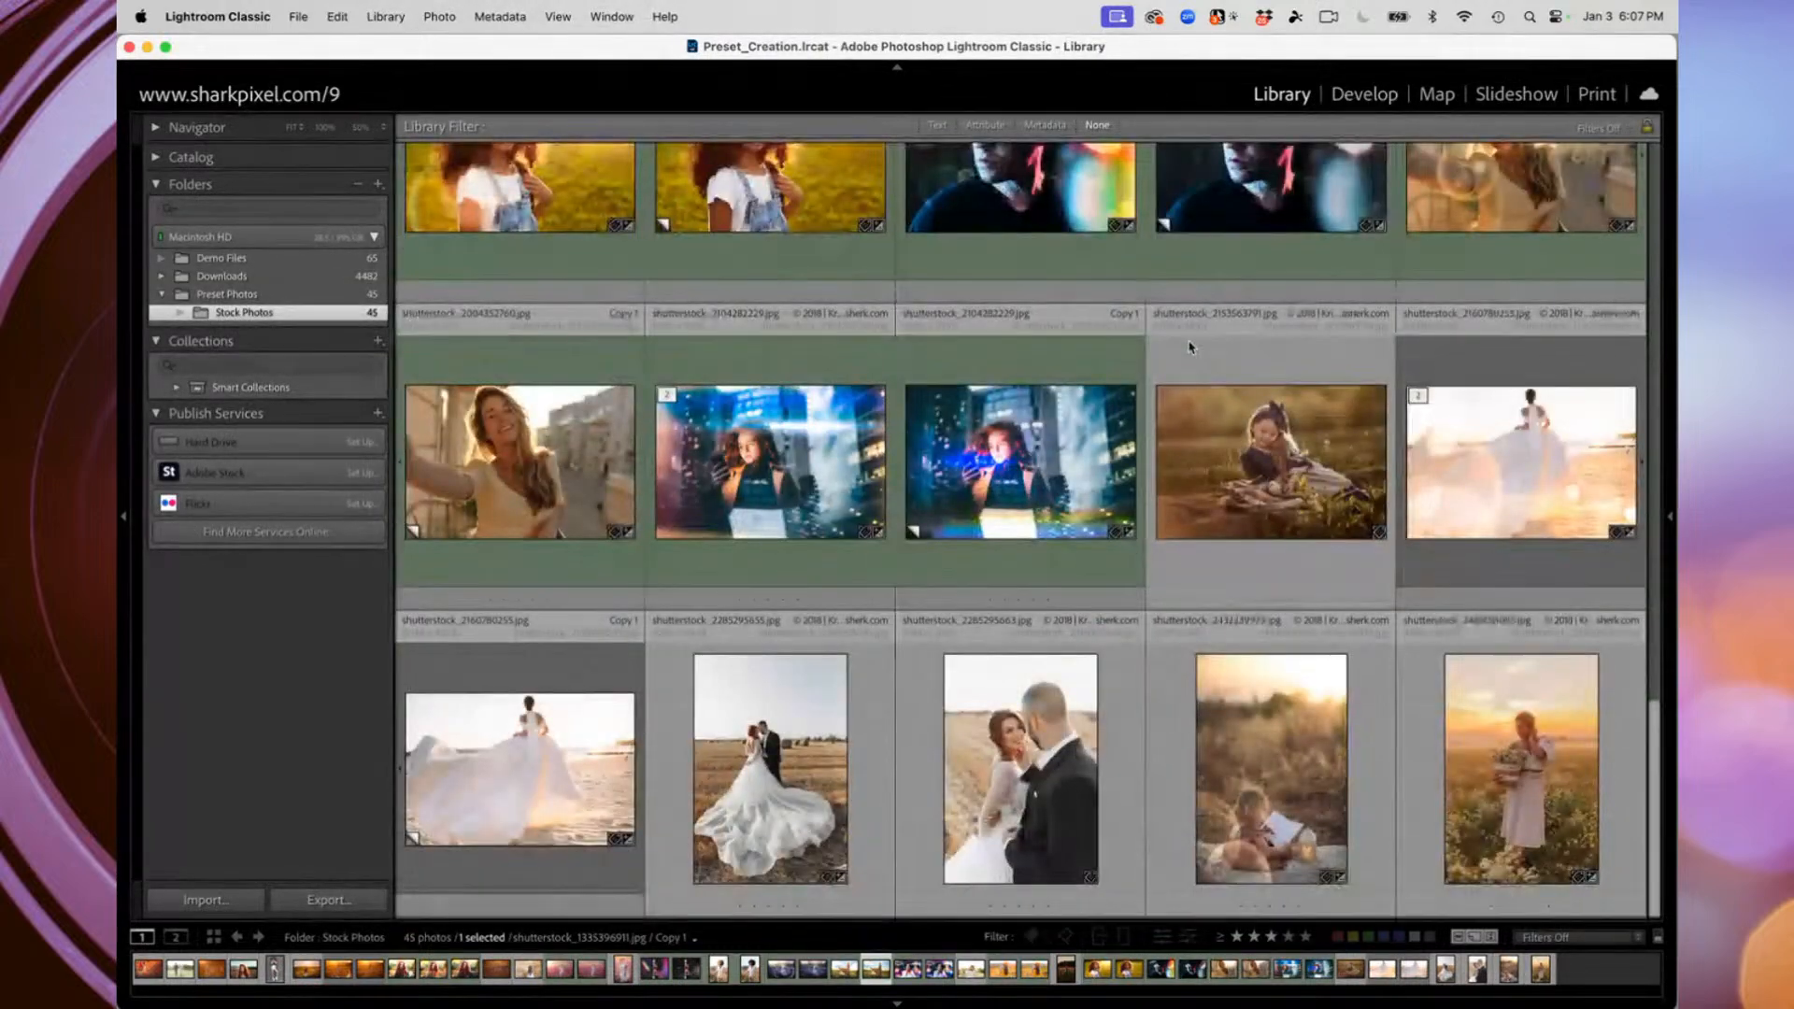
click(740, 788)
scroll(1166, 684, up, 10)
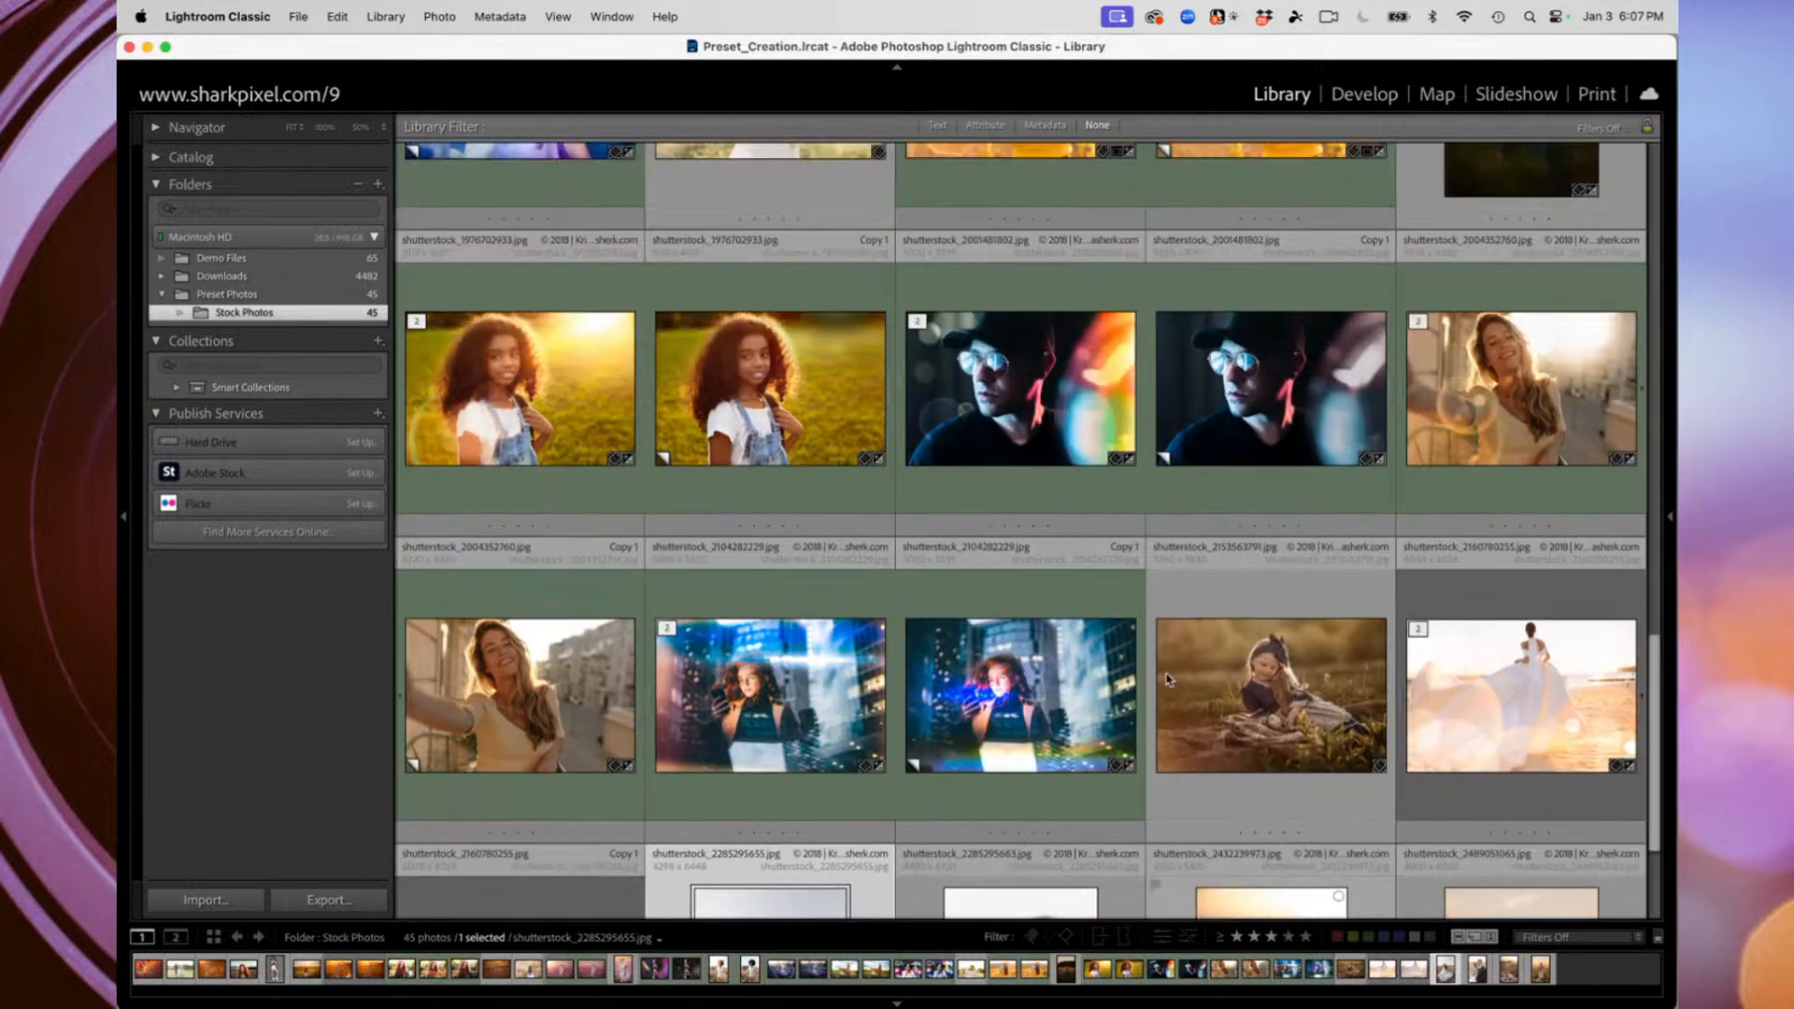
scroll(1168, 692, up, 6)
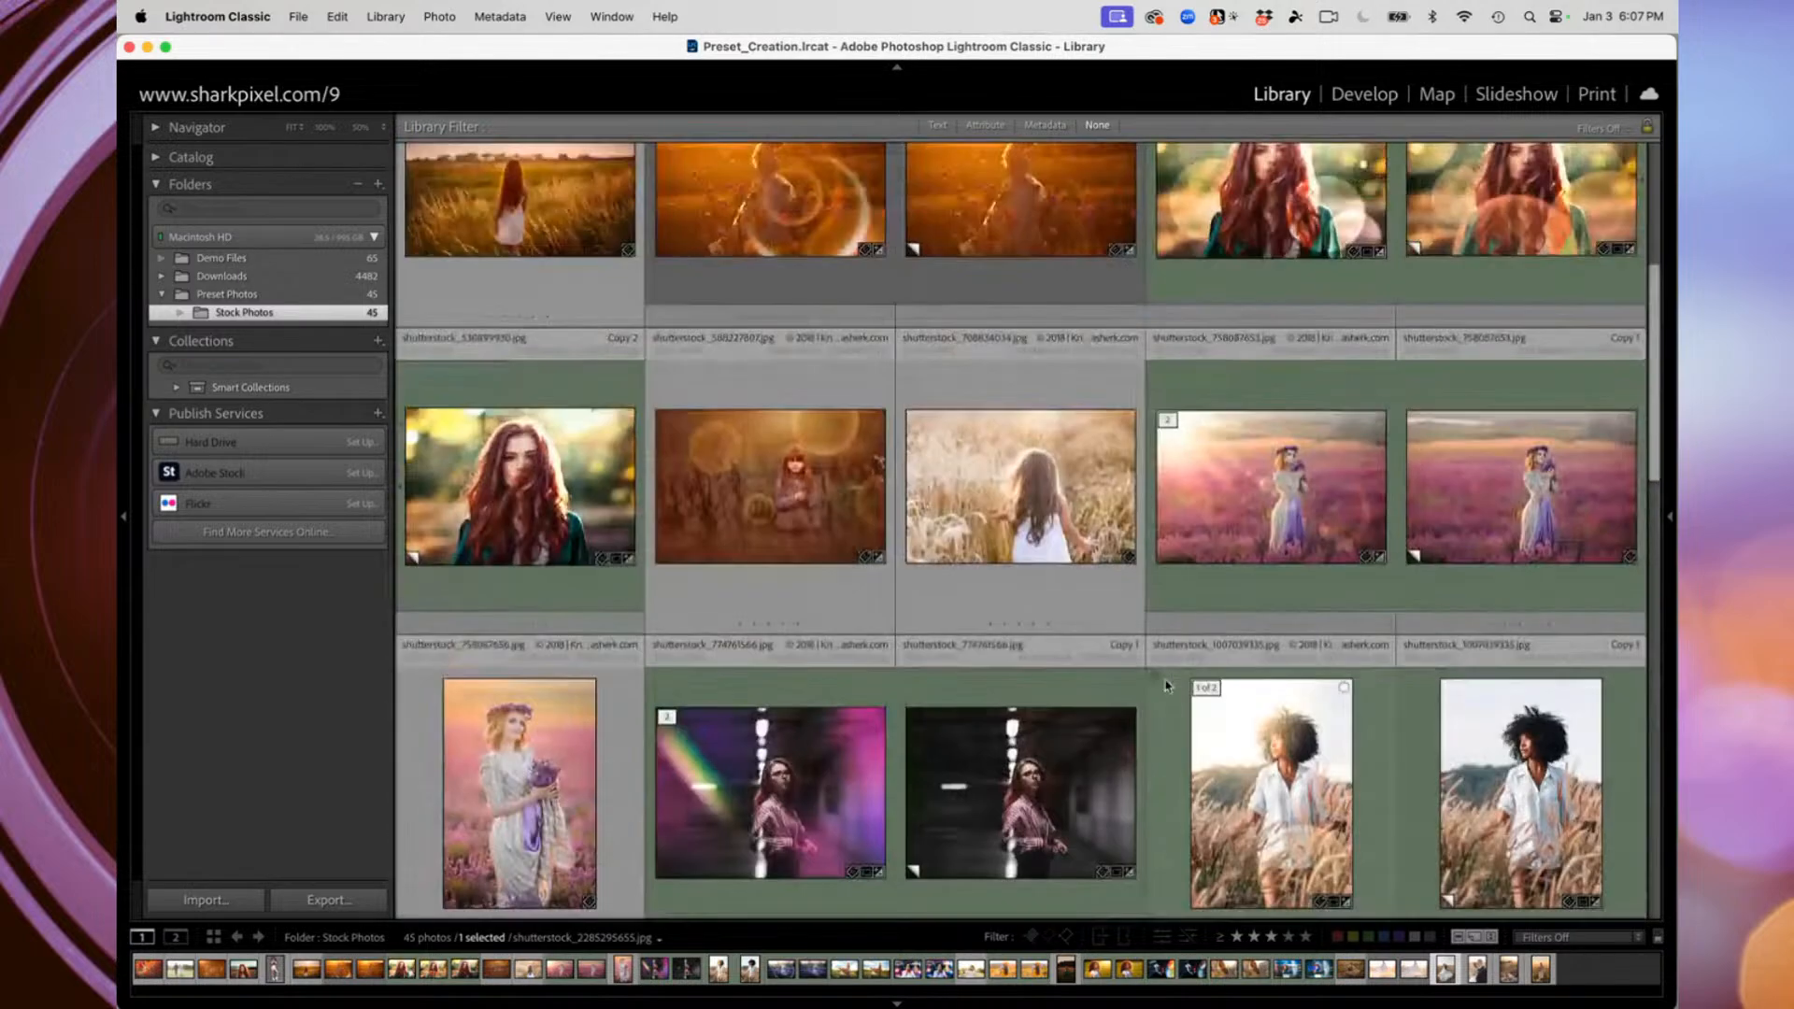
scroll(1183, 721, down, 15)
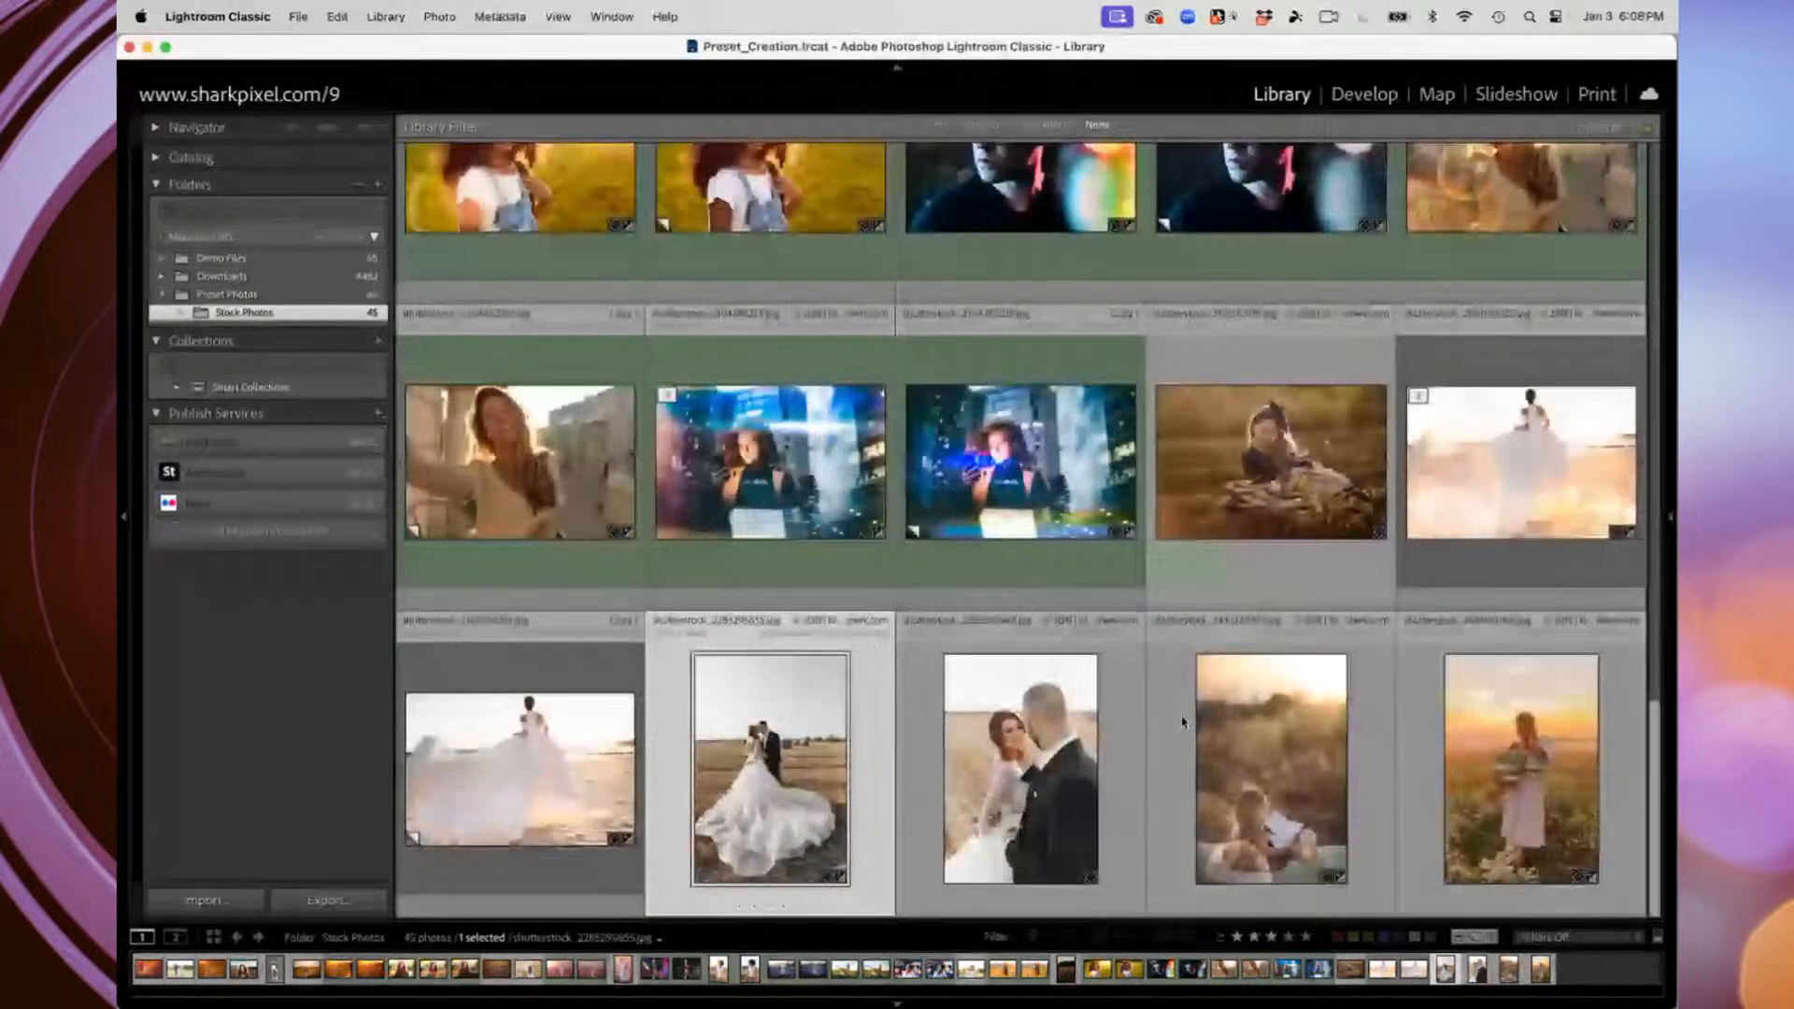
double_click(755, 783)
Fit the wedding photo to the view, open it in Develop's masking tools and preview the bride's person mask overlay
click(1113, 757)
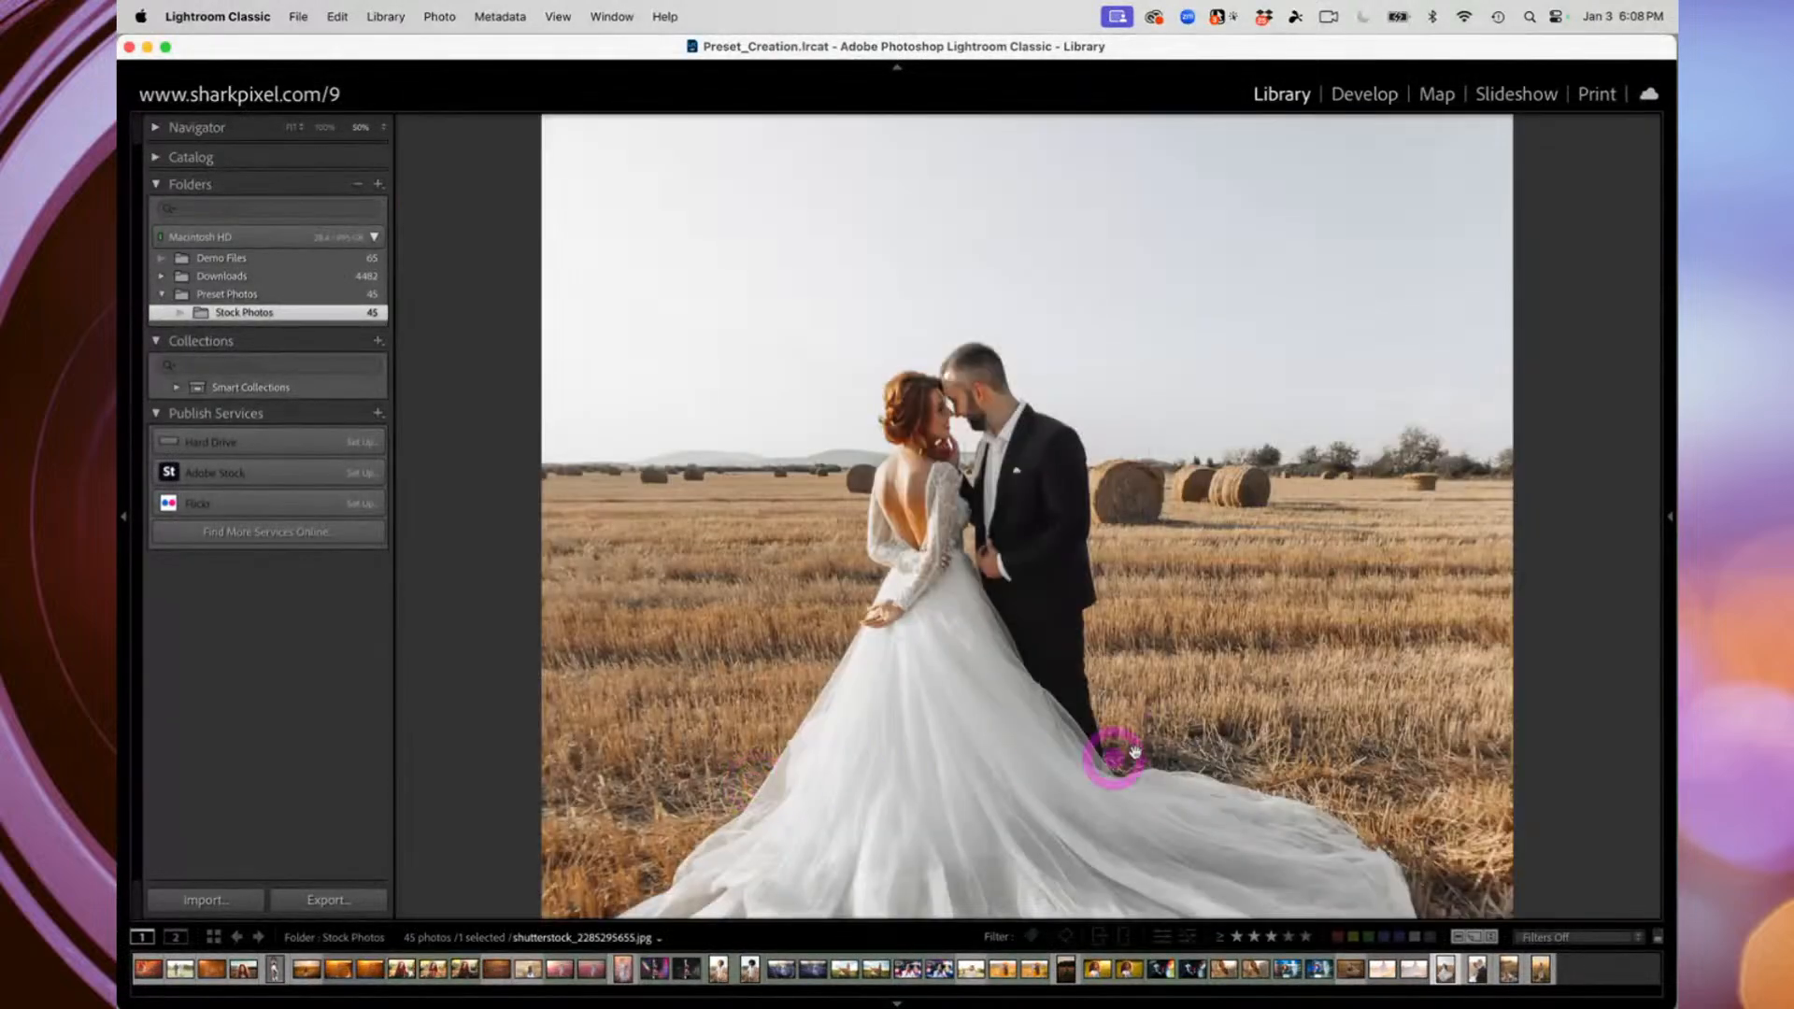
click(1109, 563)
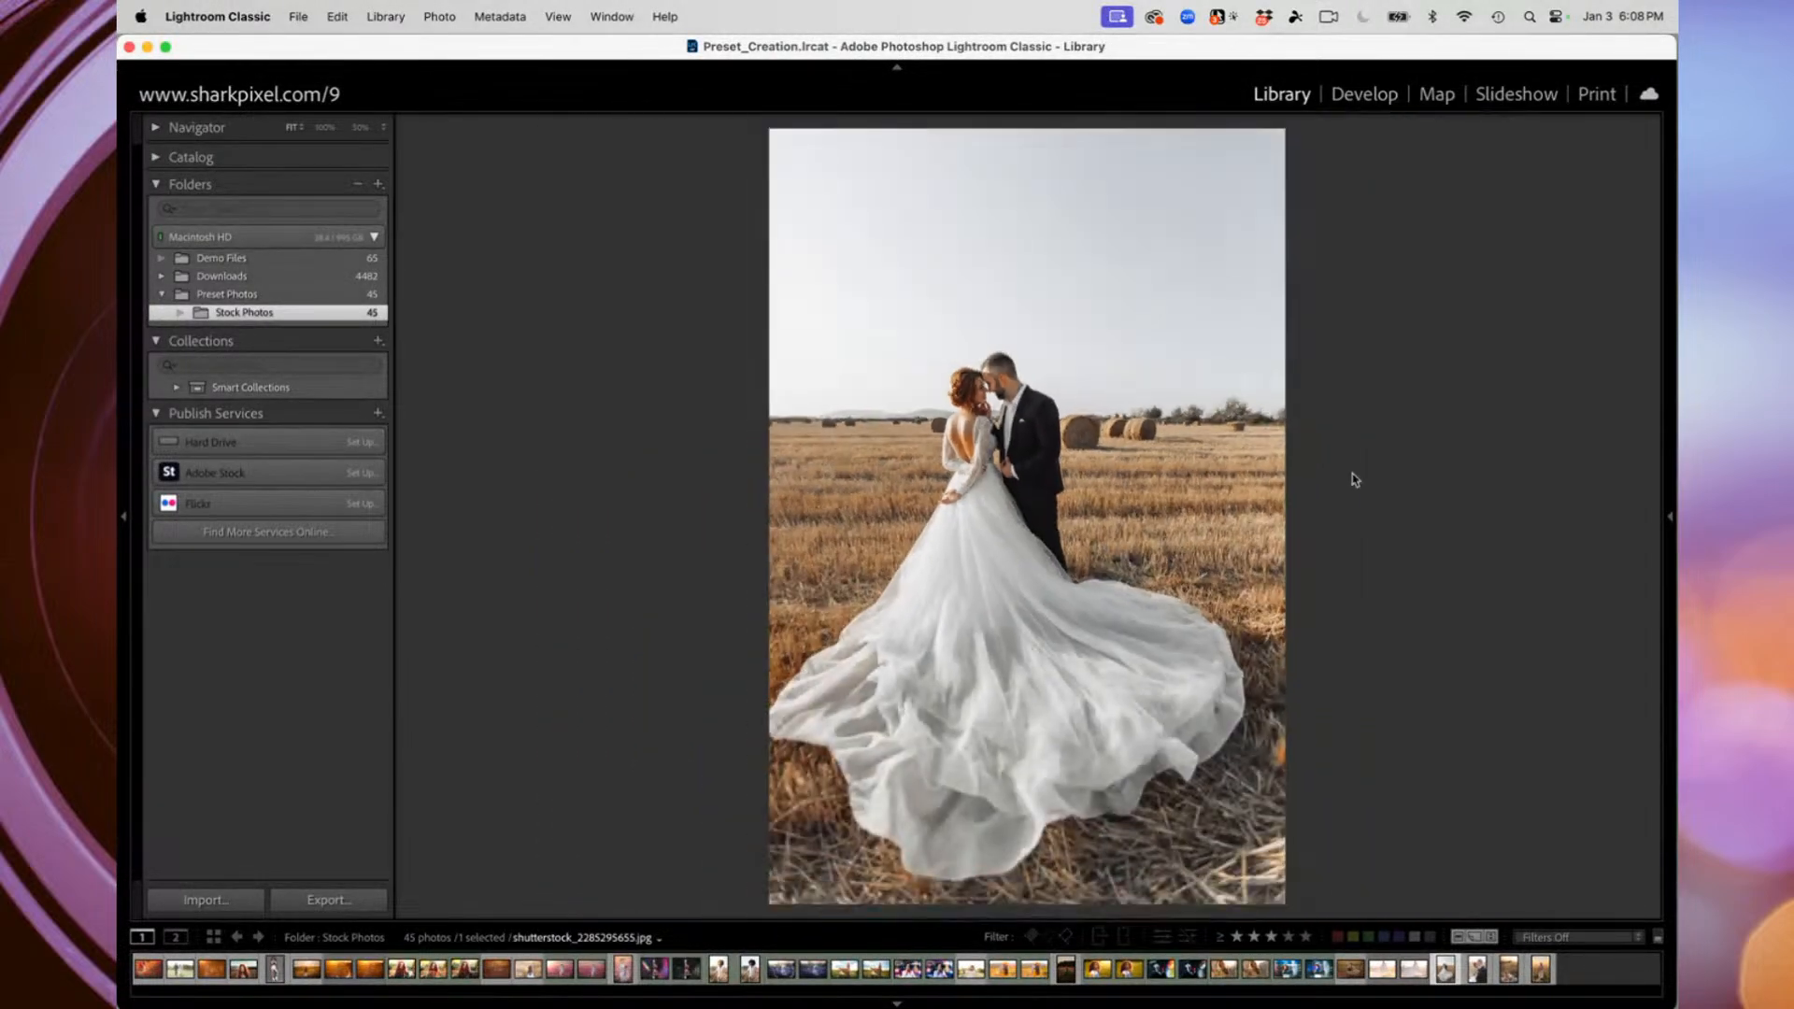
click(1370, 97)
click(1603, 167)
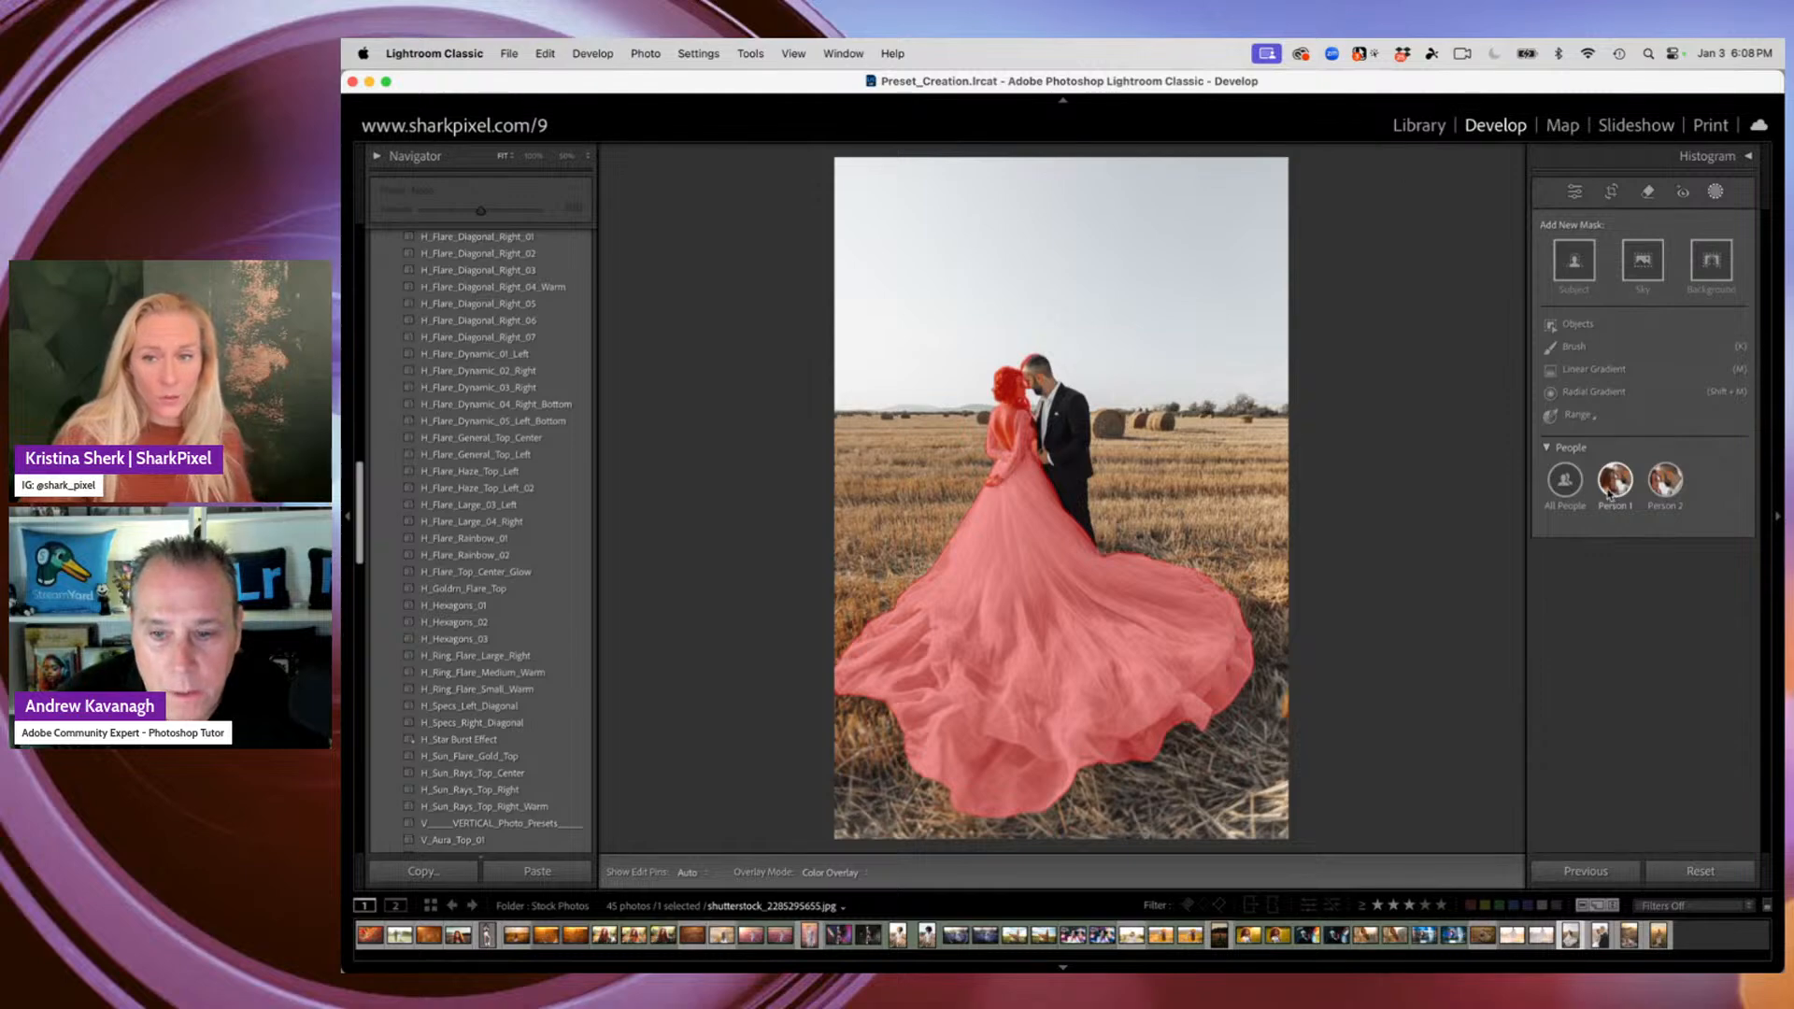
Return to the Library grid and open the unflared copy of the curly-haired girl's portrait in Develop with the masking tools
key(g)
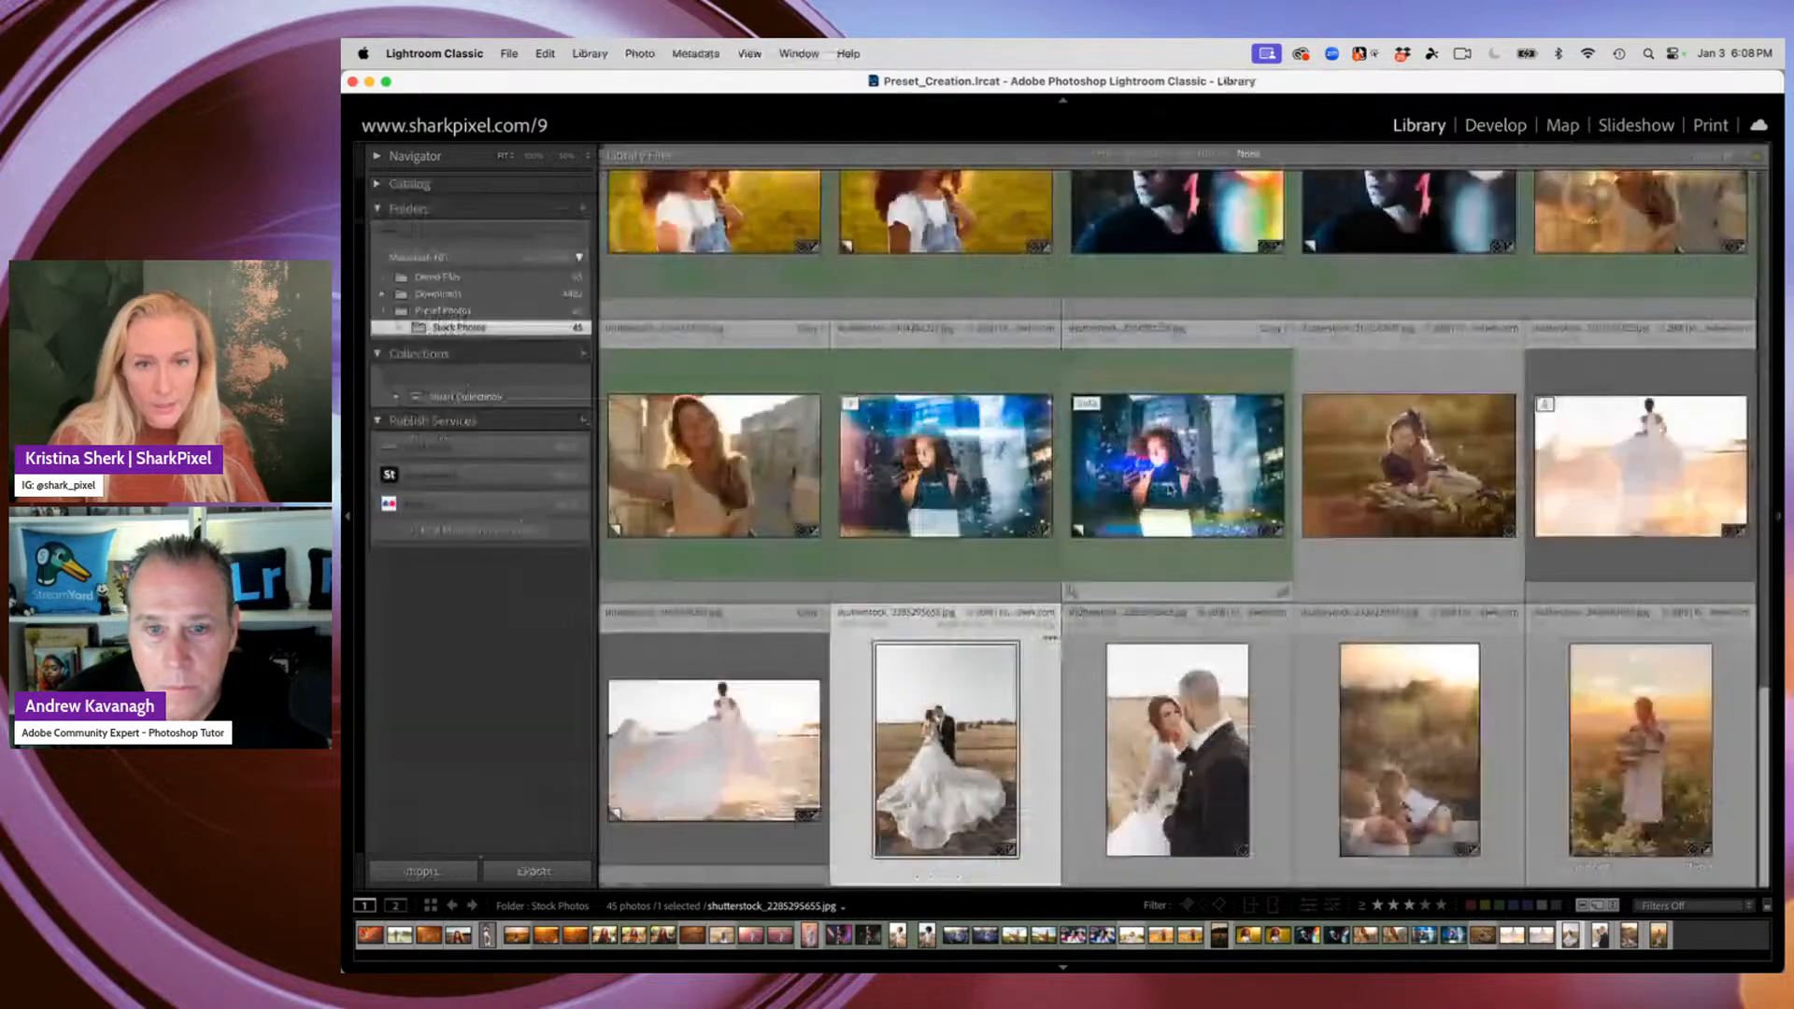
scroll(1042, 660, up, 3)
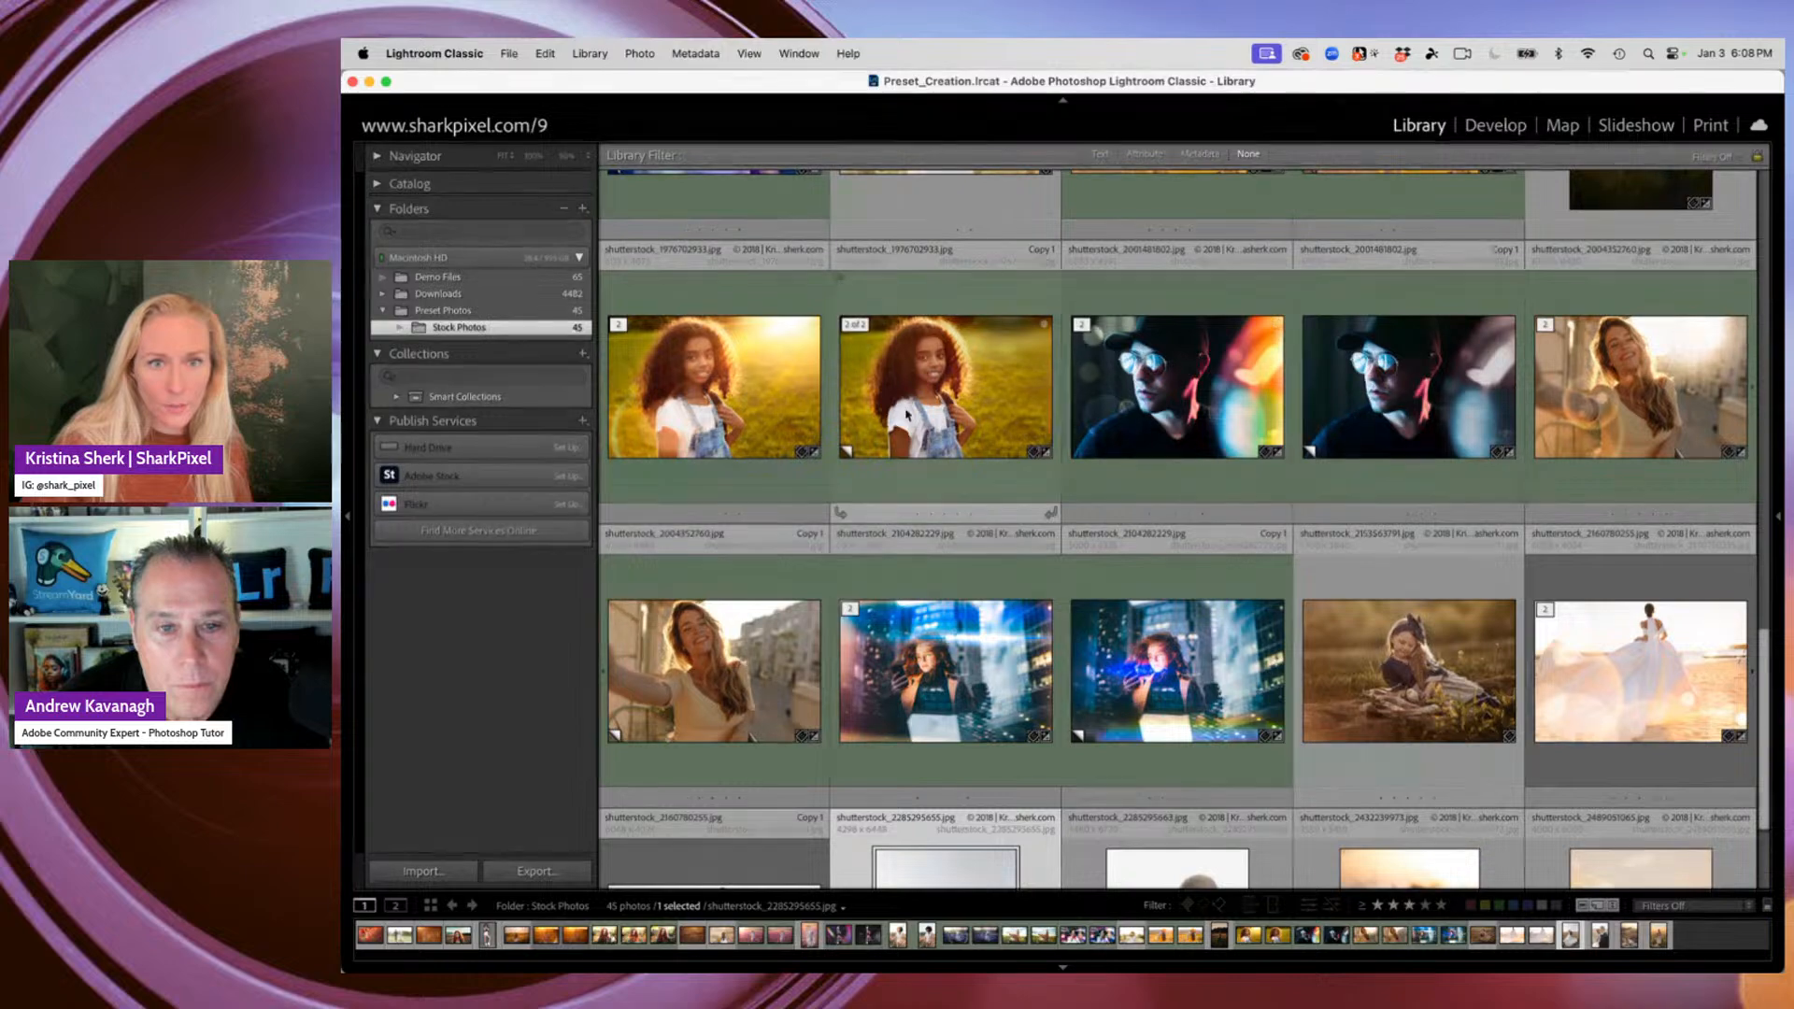
click(935, 425)
key(d)
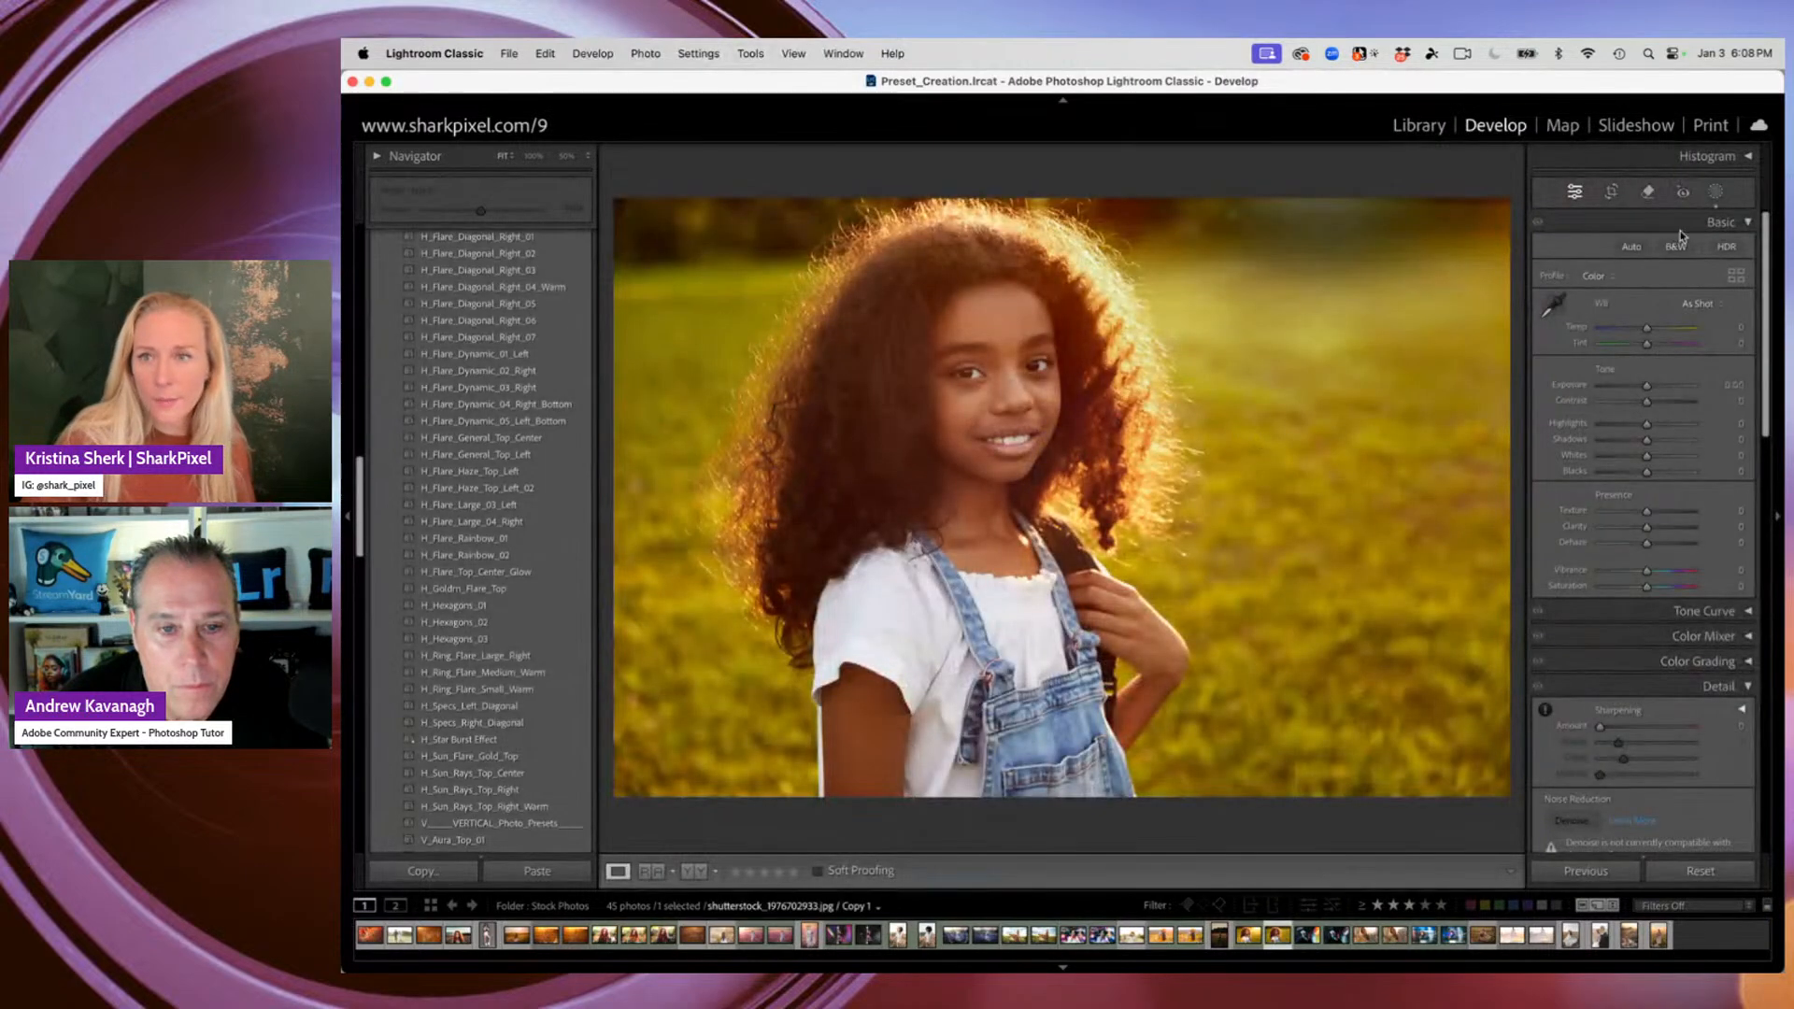
click(1715, 193)
Start a Select People mask on the portrait and choose the detected girl to show her mask options
click(1551, 244)
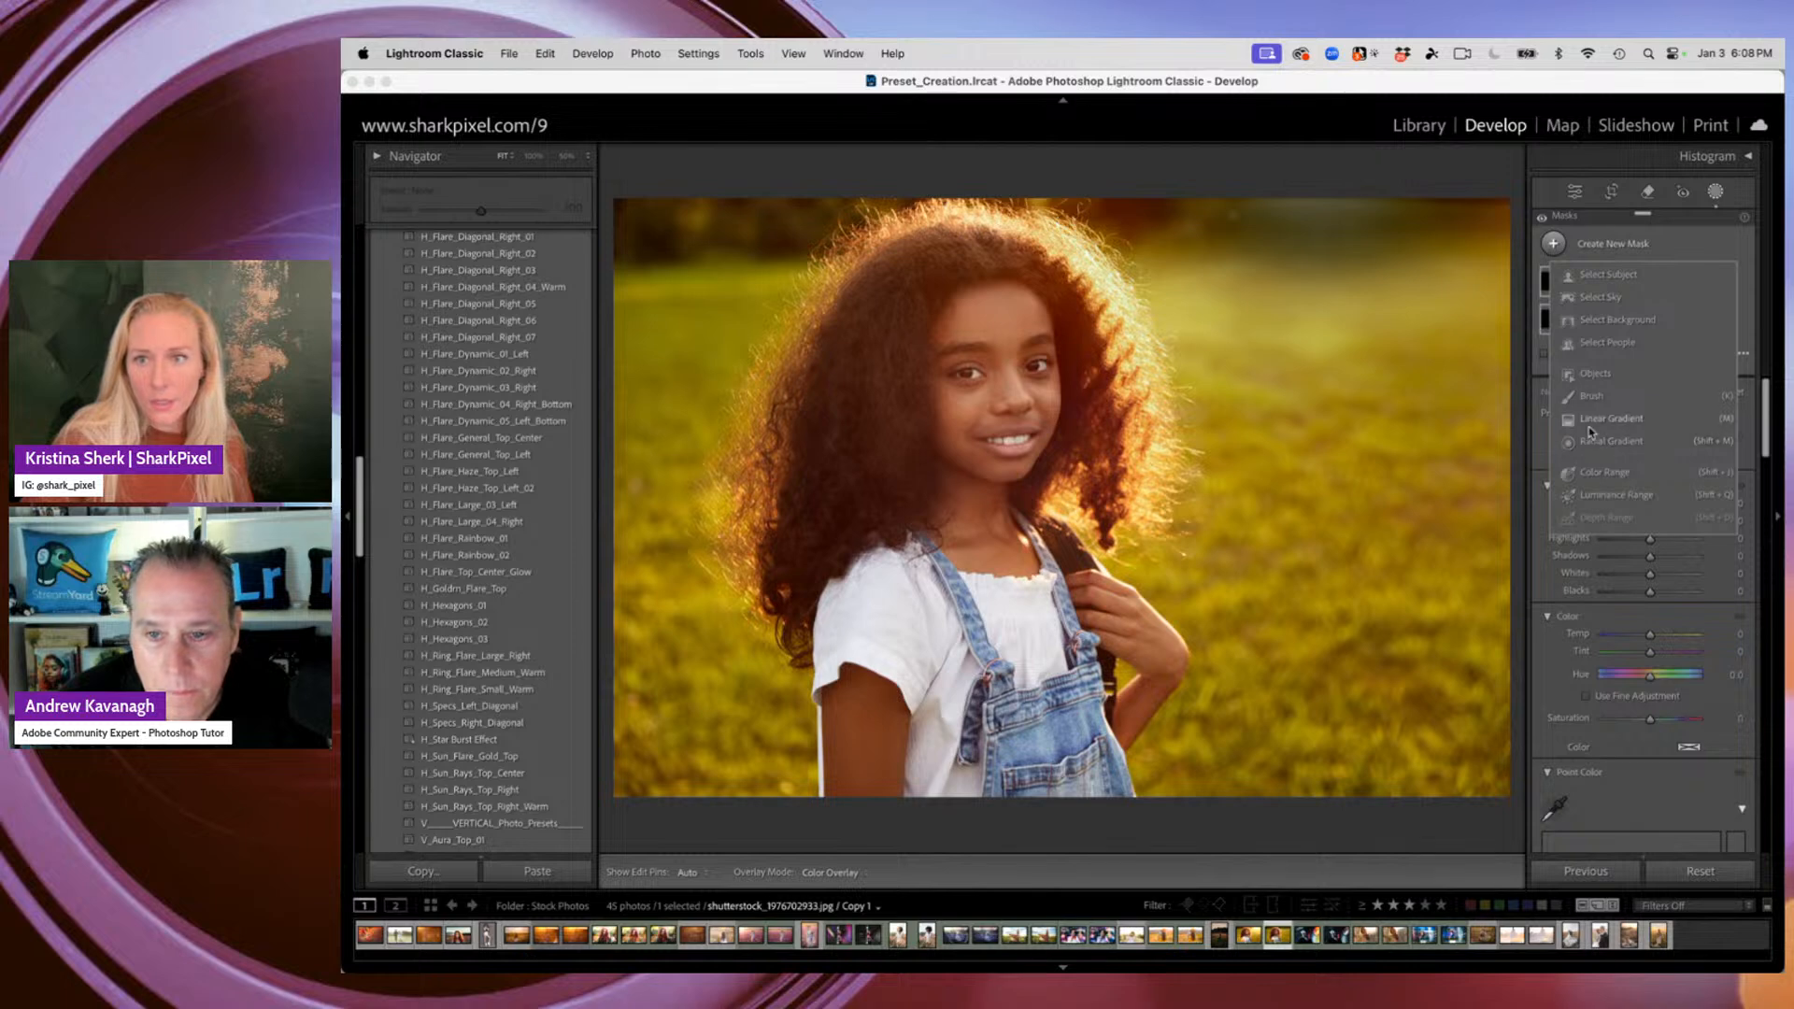
click(1605, 344)
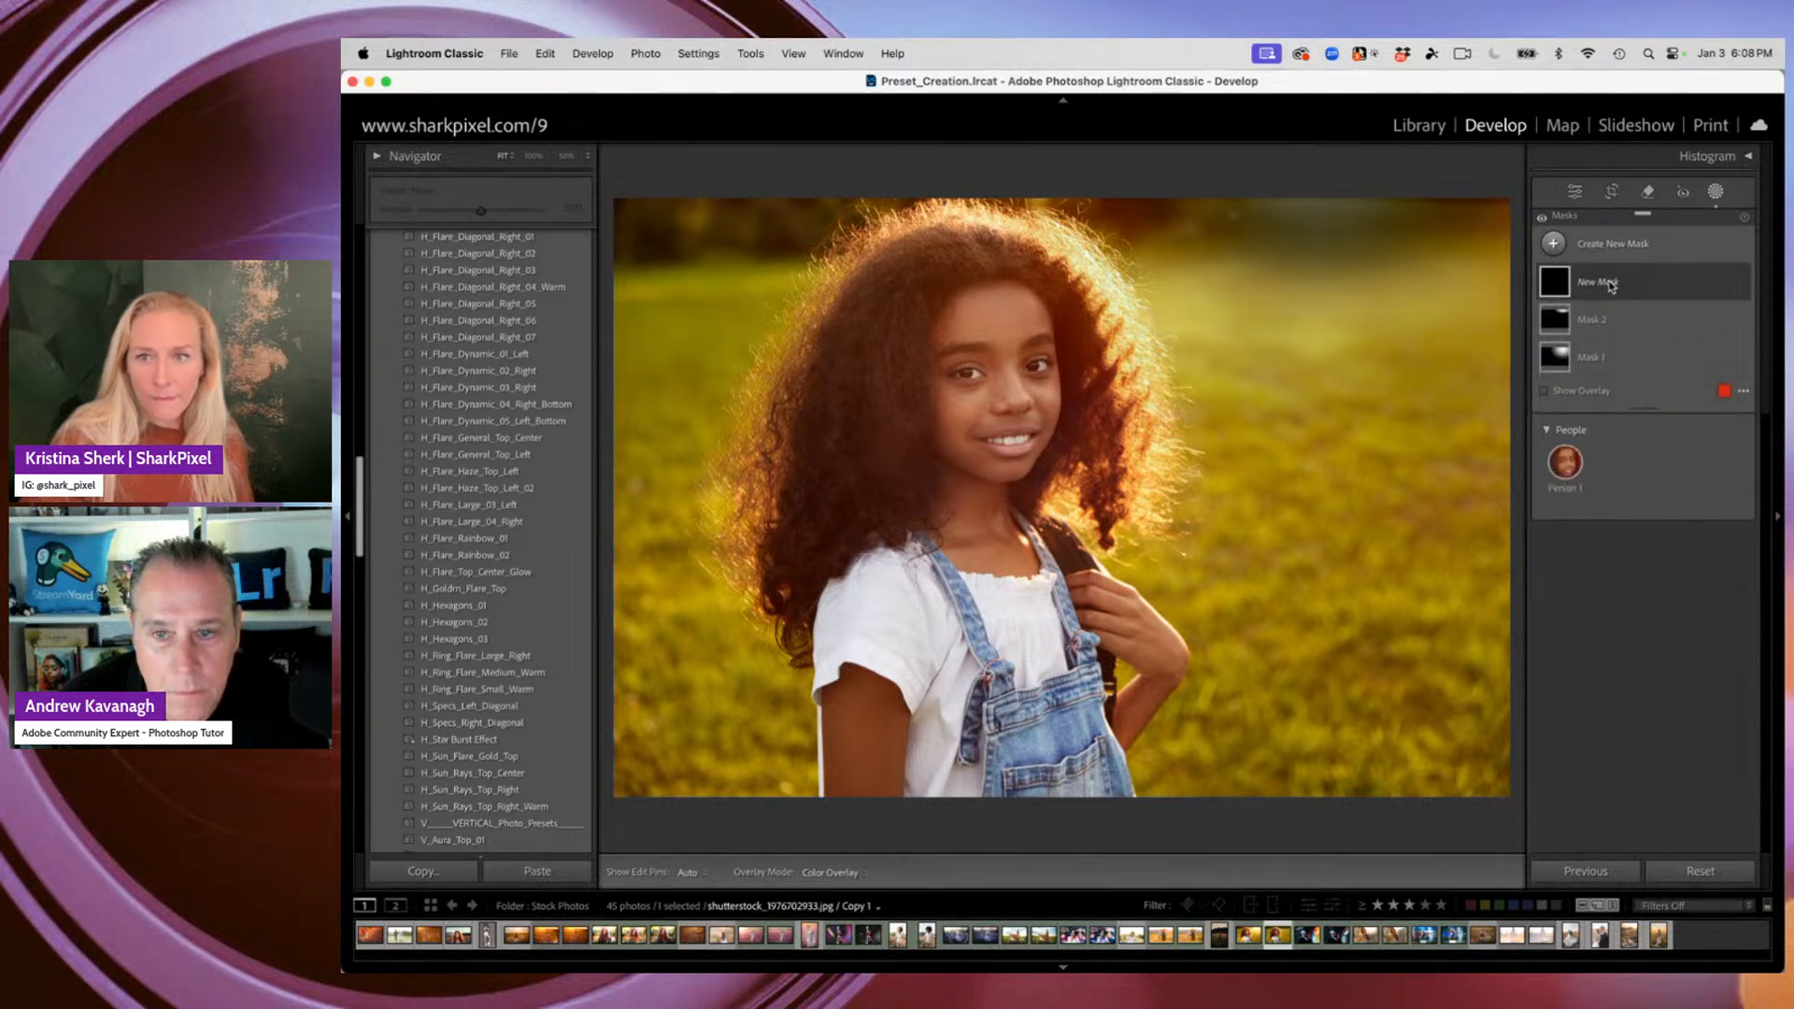
click(1559, 472)
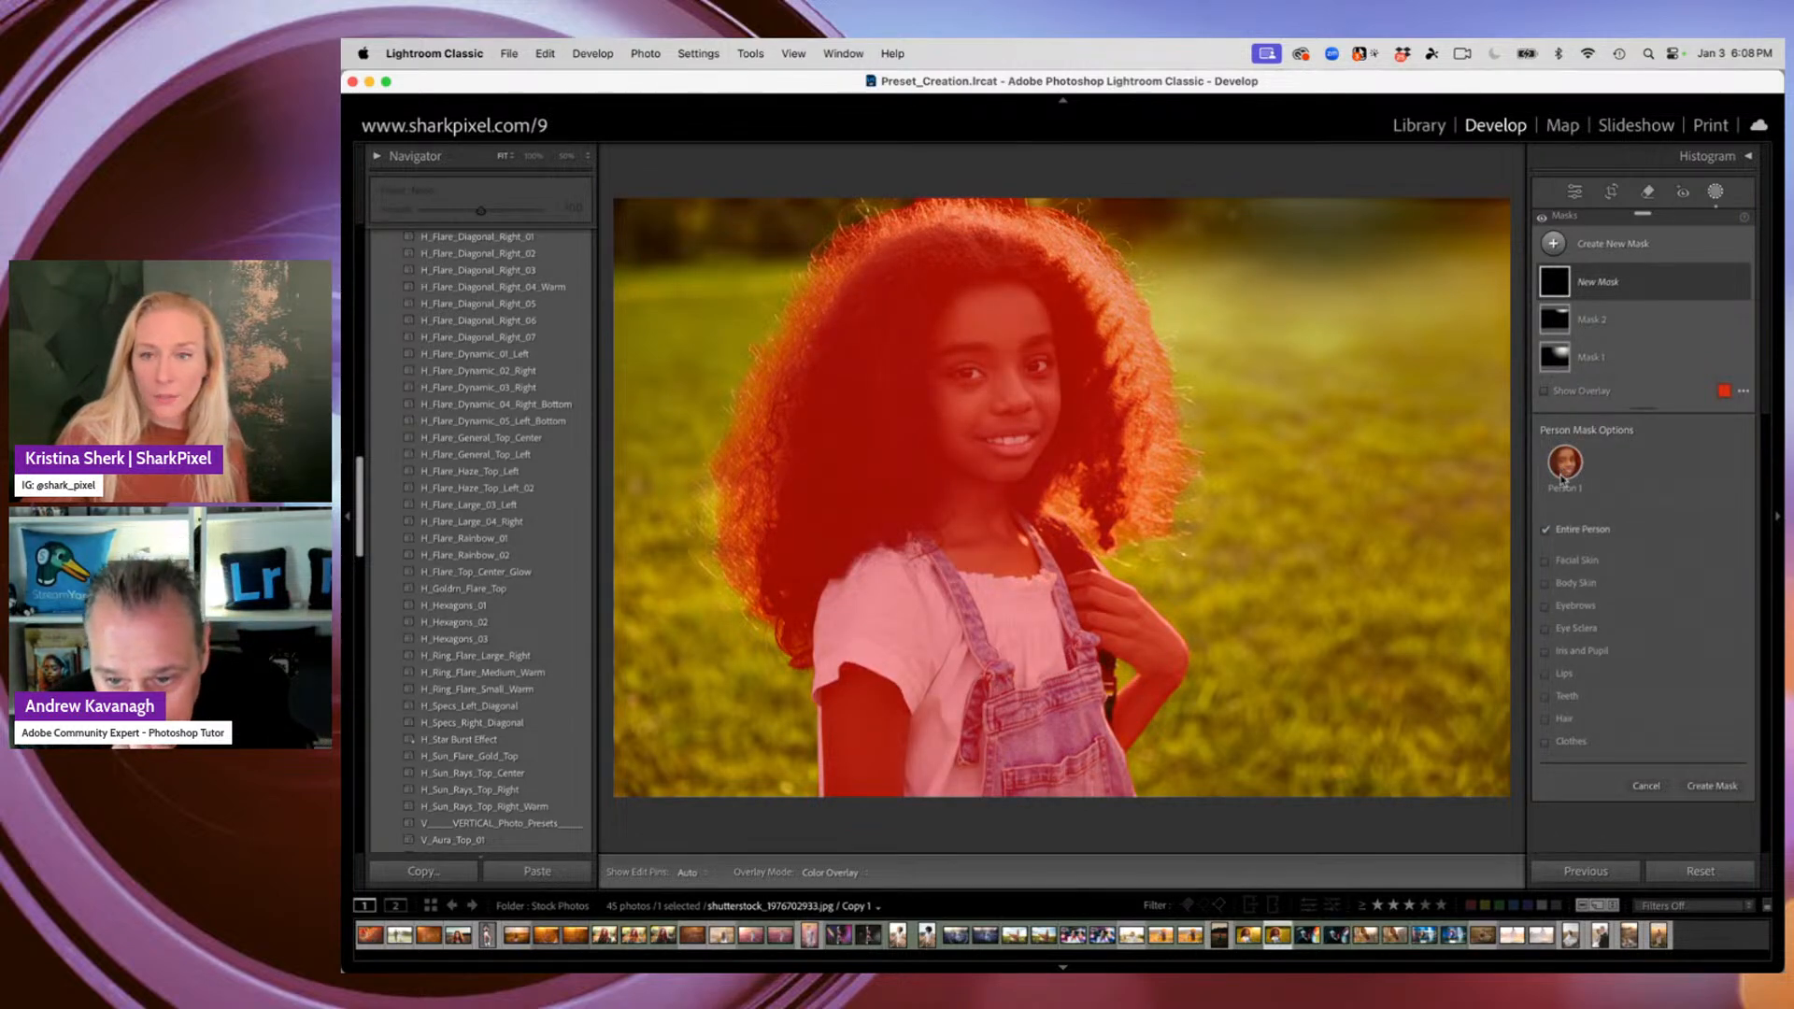
Clear the Entire Person option and spotlight the individual feature options, previewing the Facial Skin overlay
click(1574, 535)
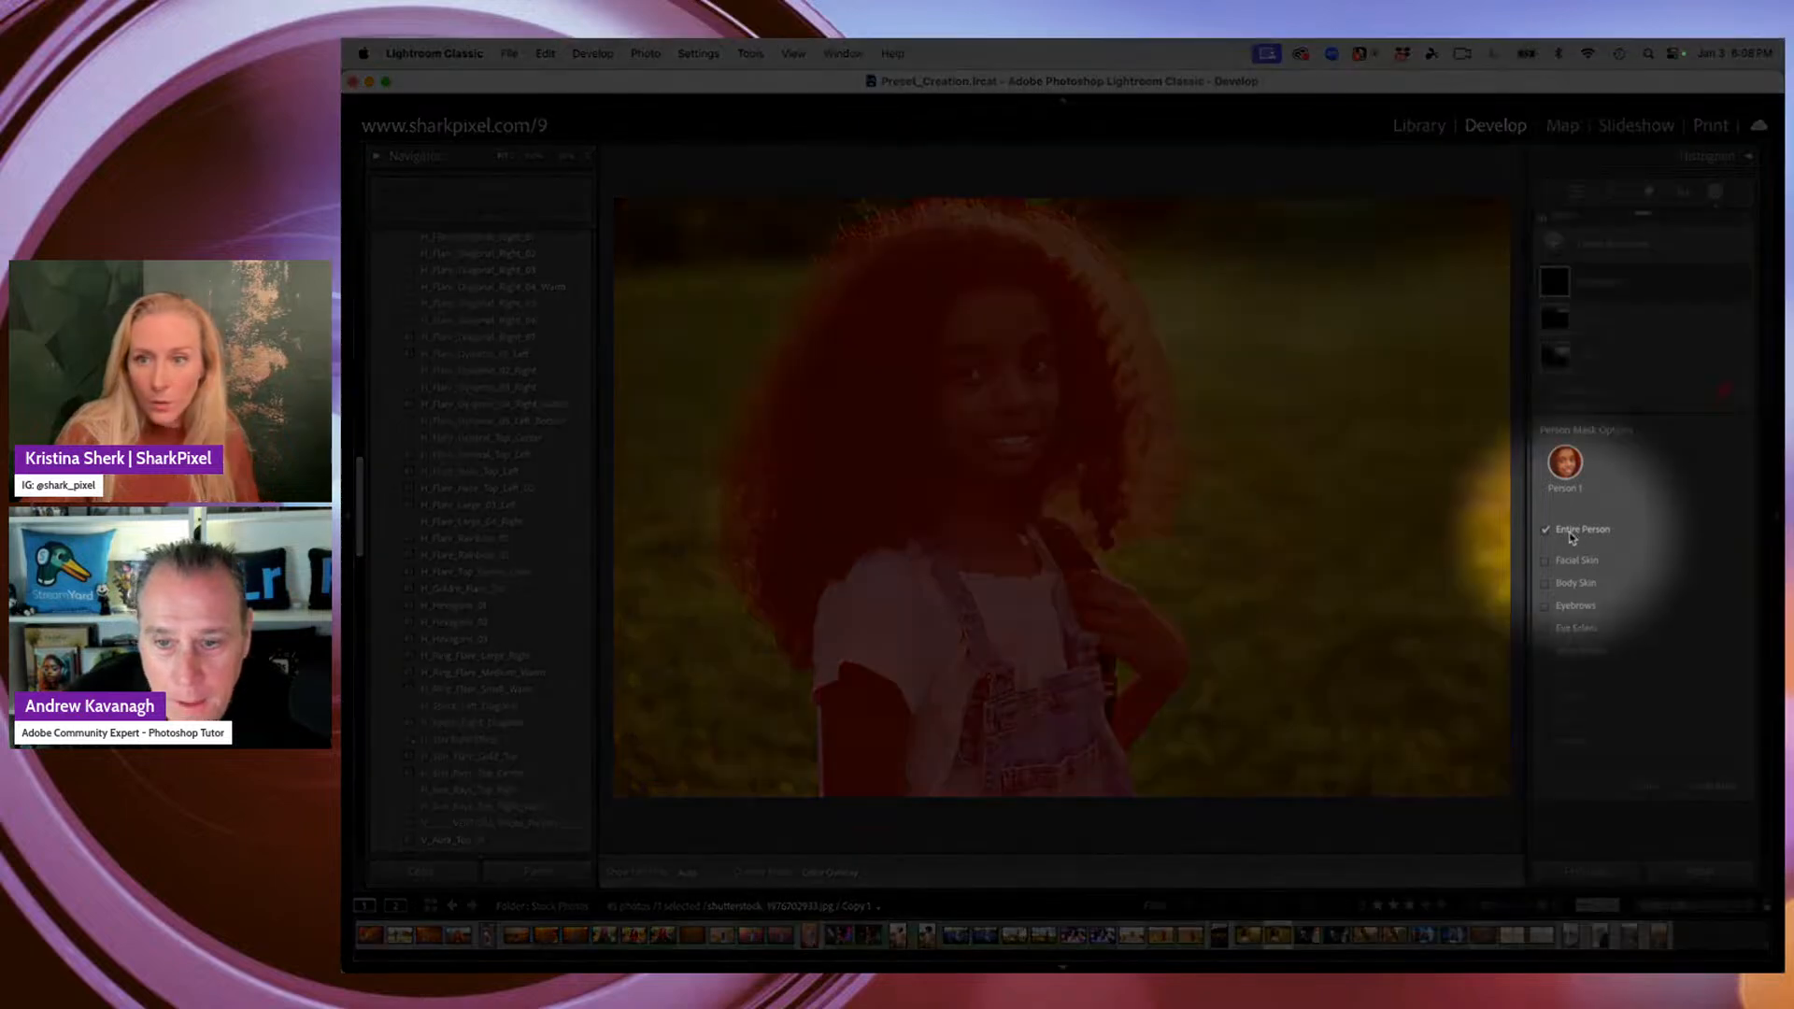
key(F1)
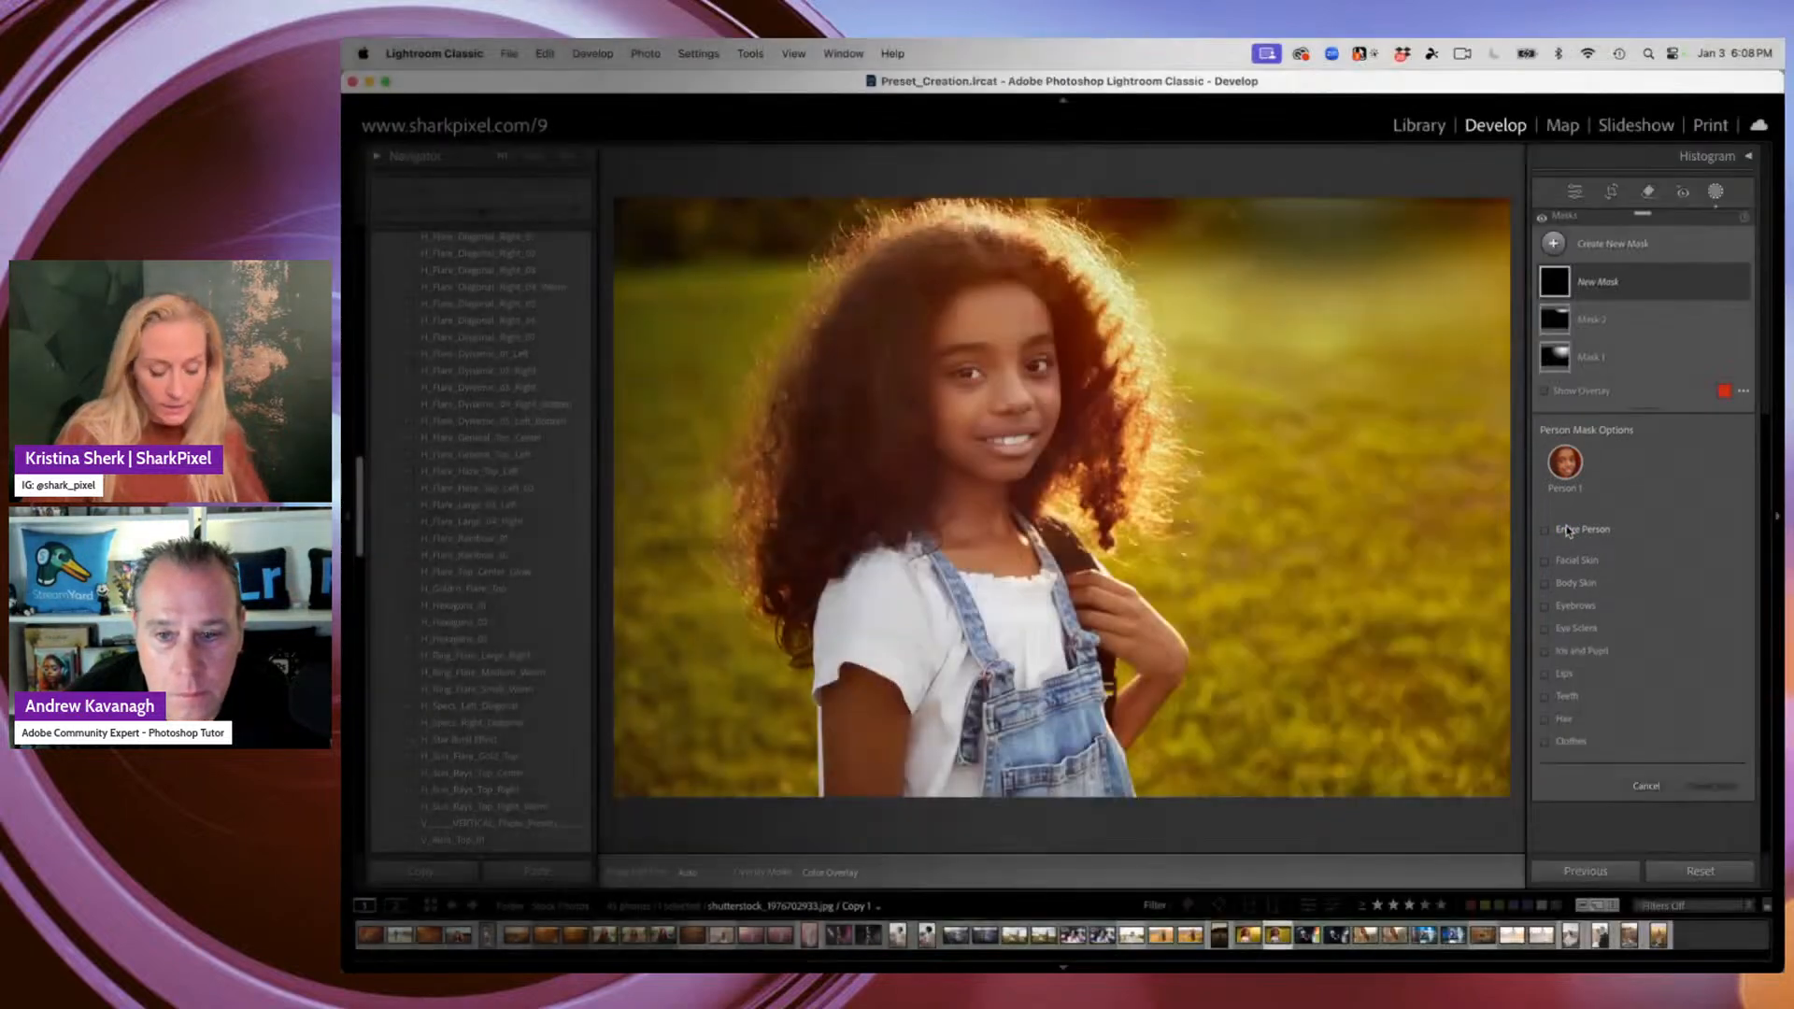
key(F1)
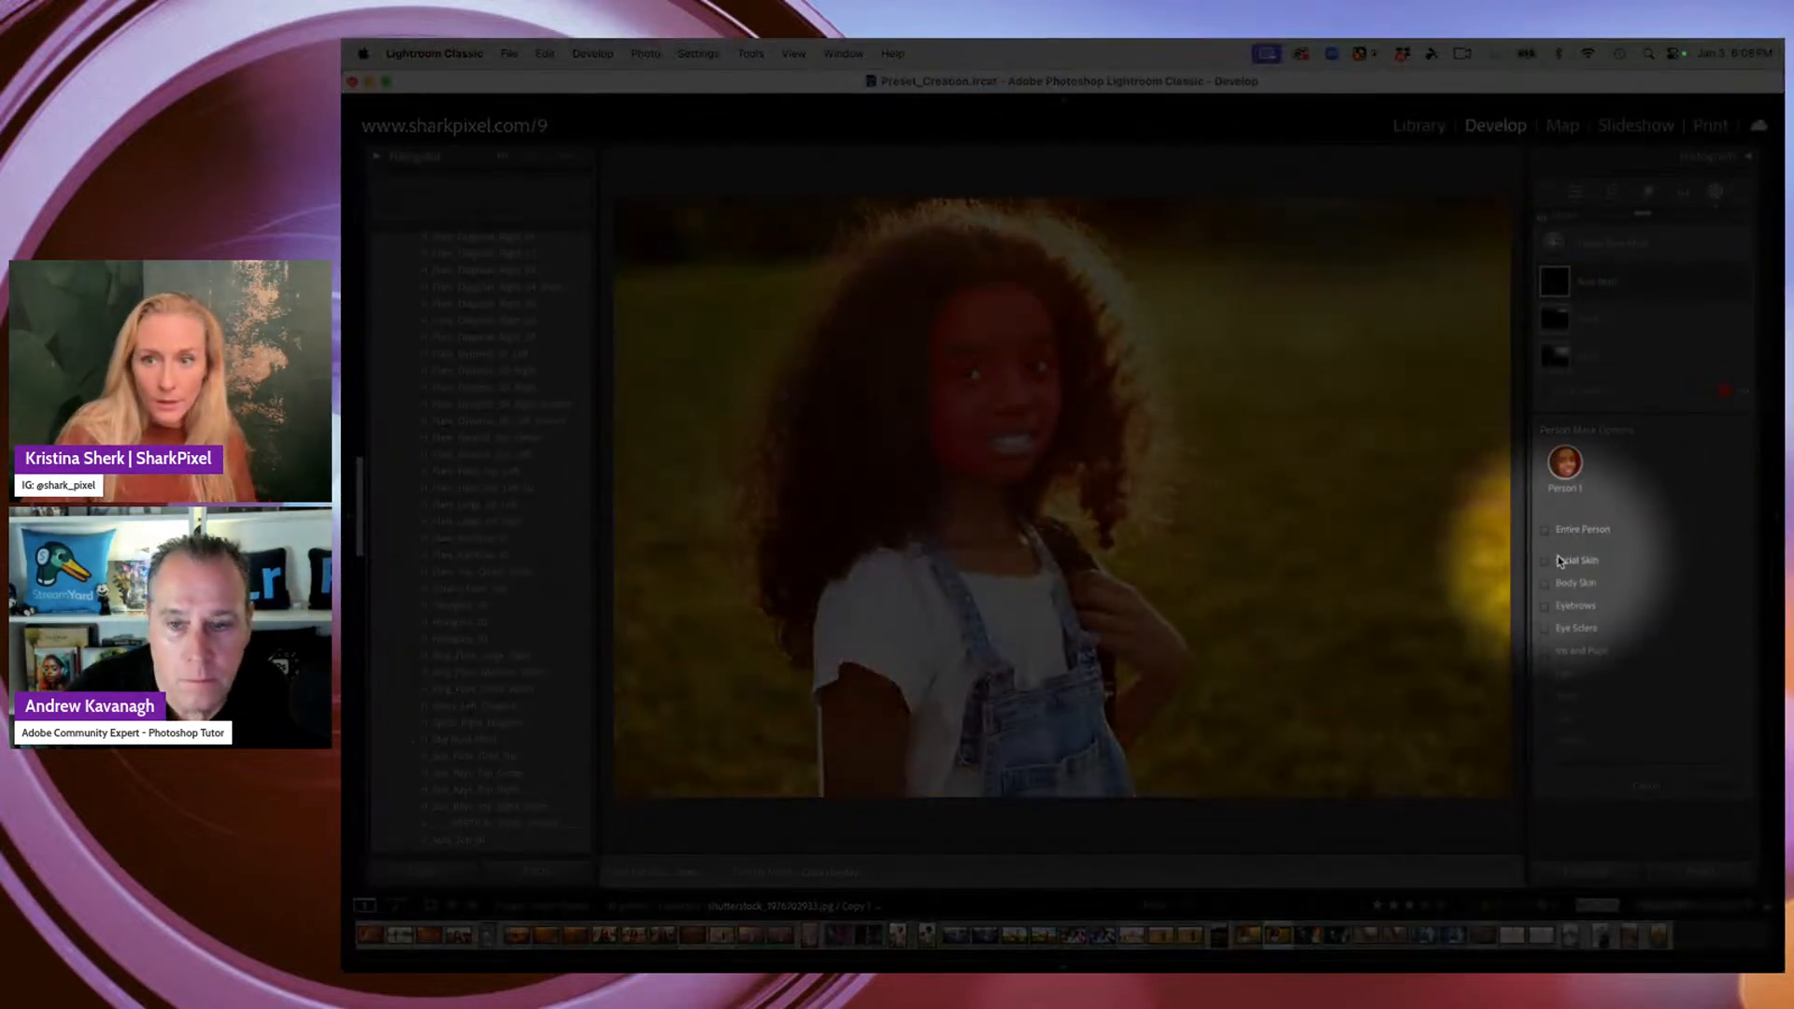
key(F1)
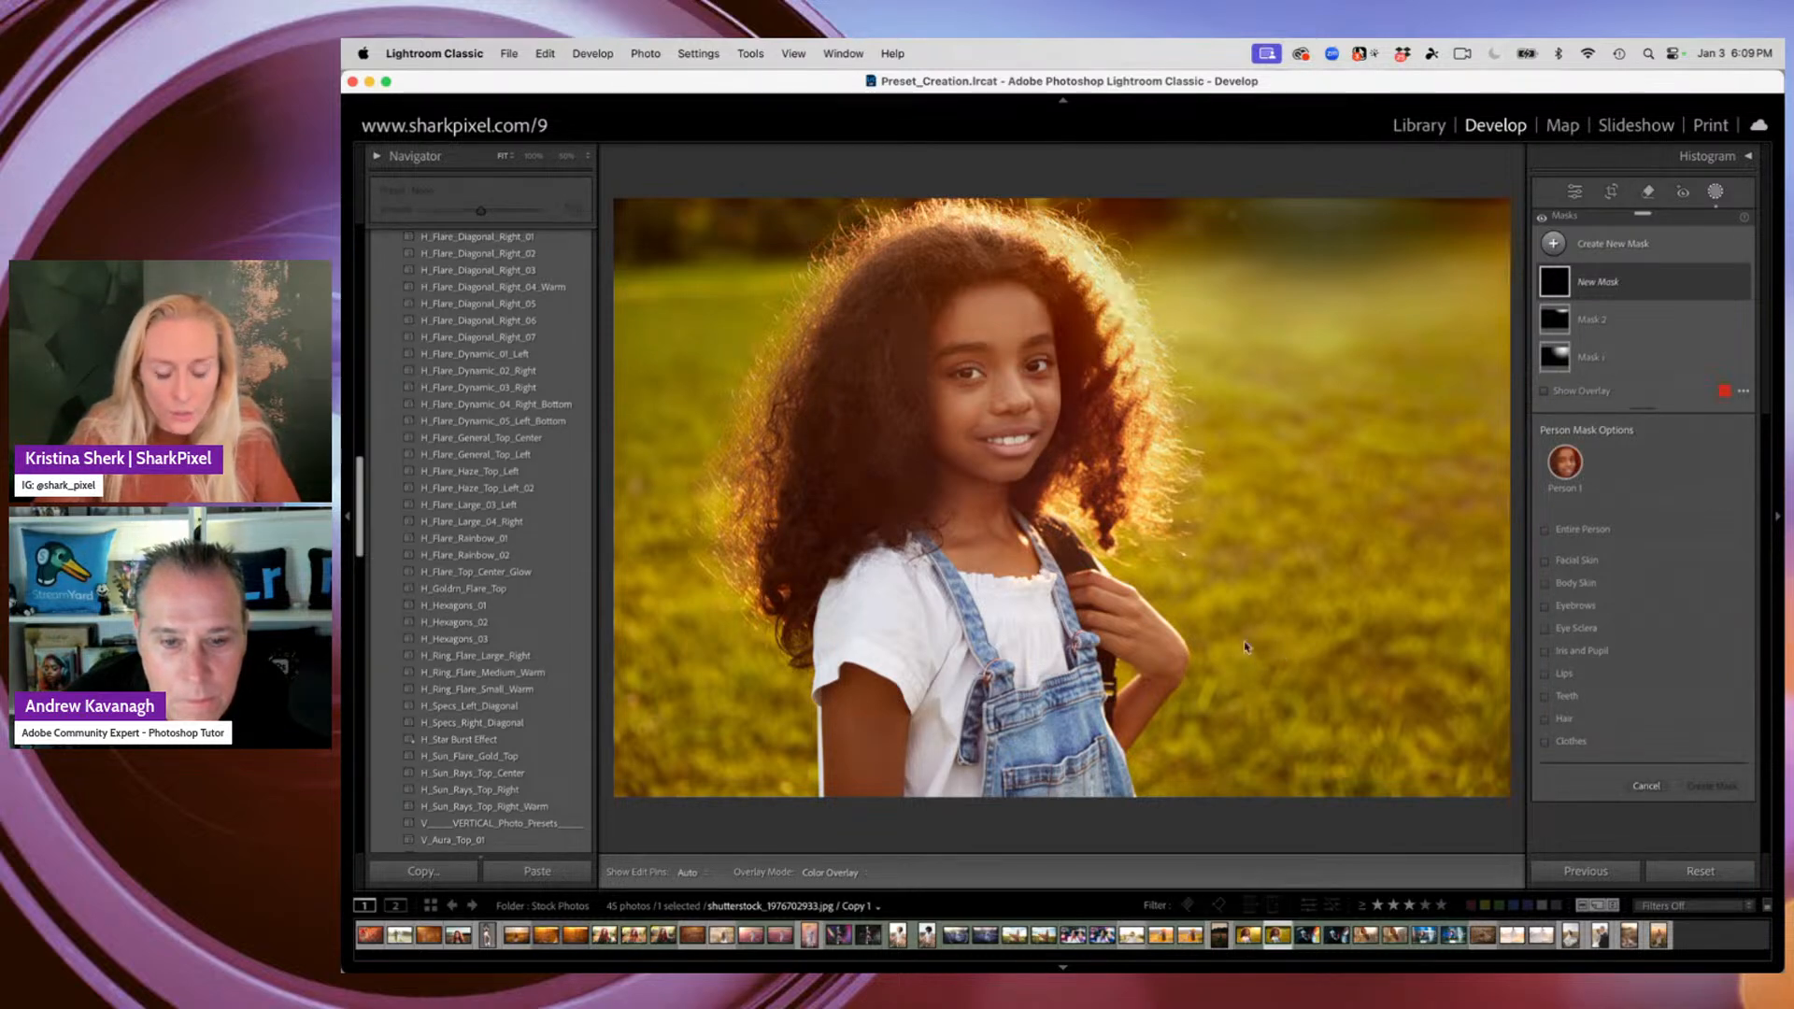
Return to the Library grid and open Copy 1 of the photo of the woman in the flowing dress in Loupe view
key(g)
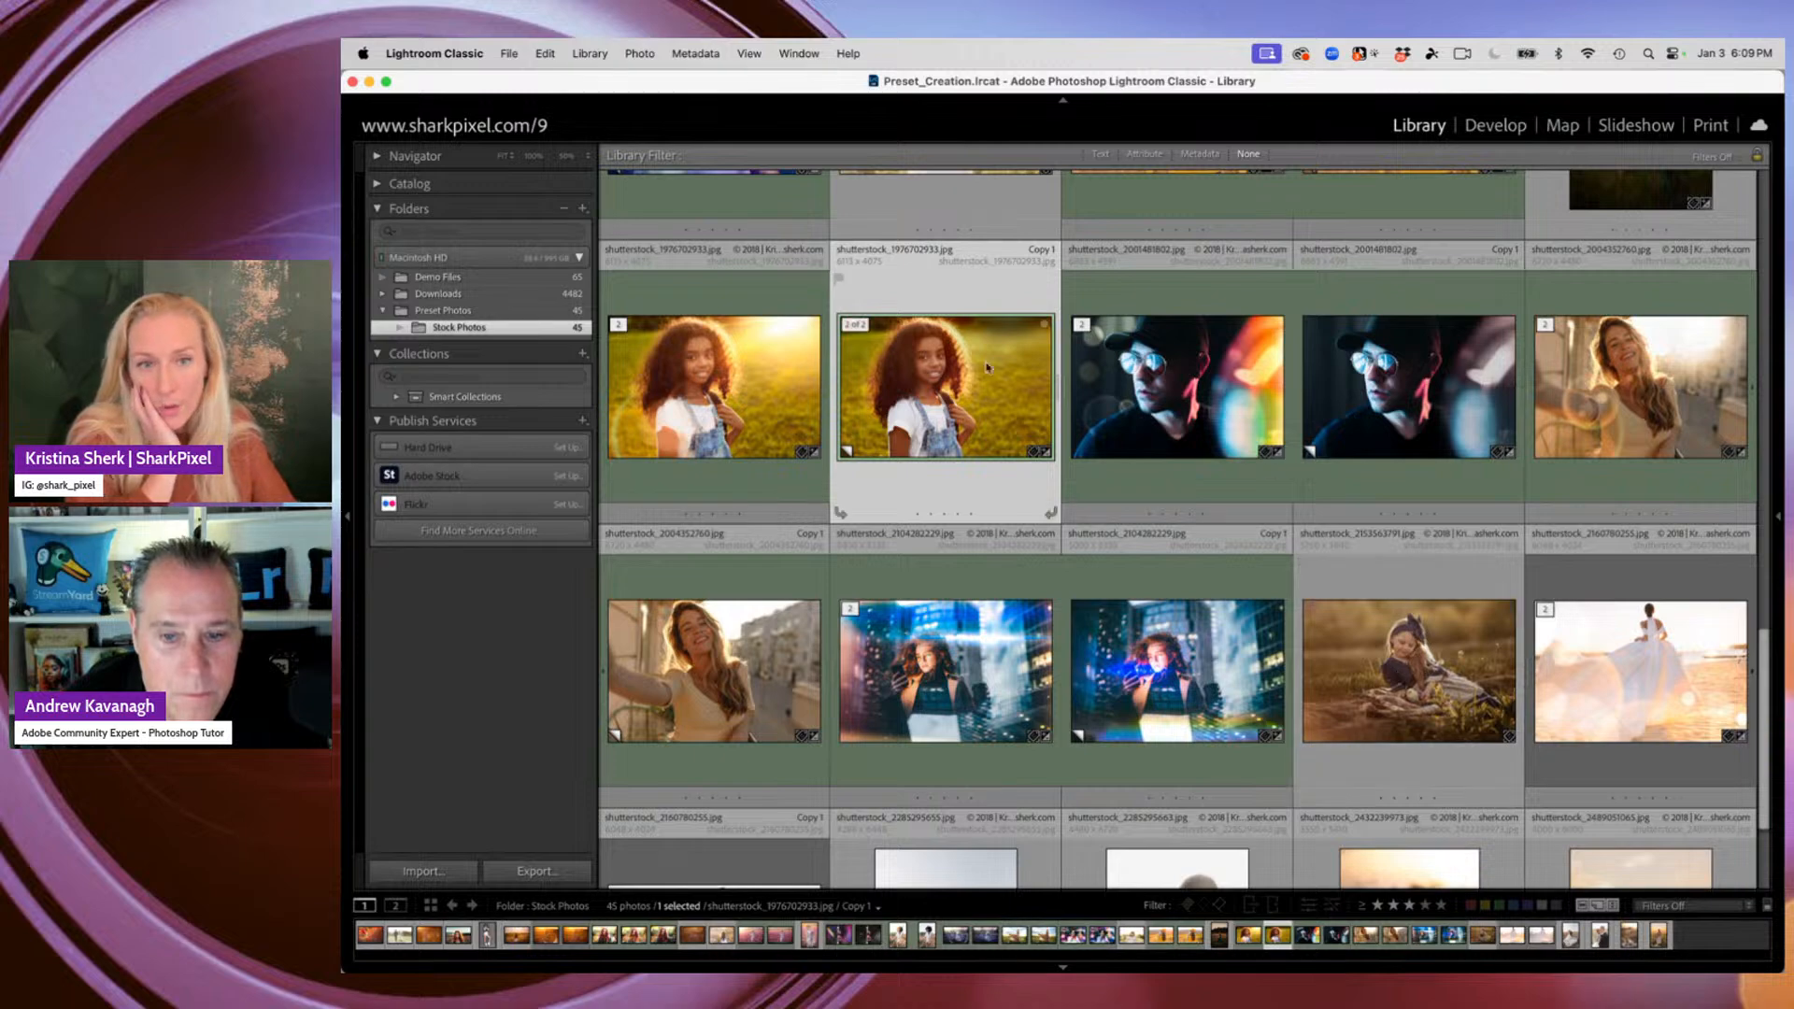
scroll(927, 408, down, 3)
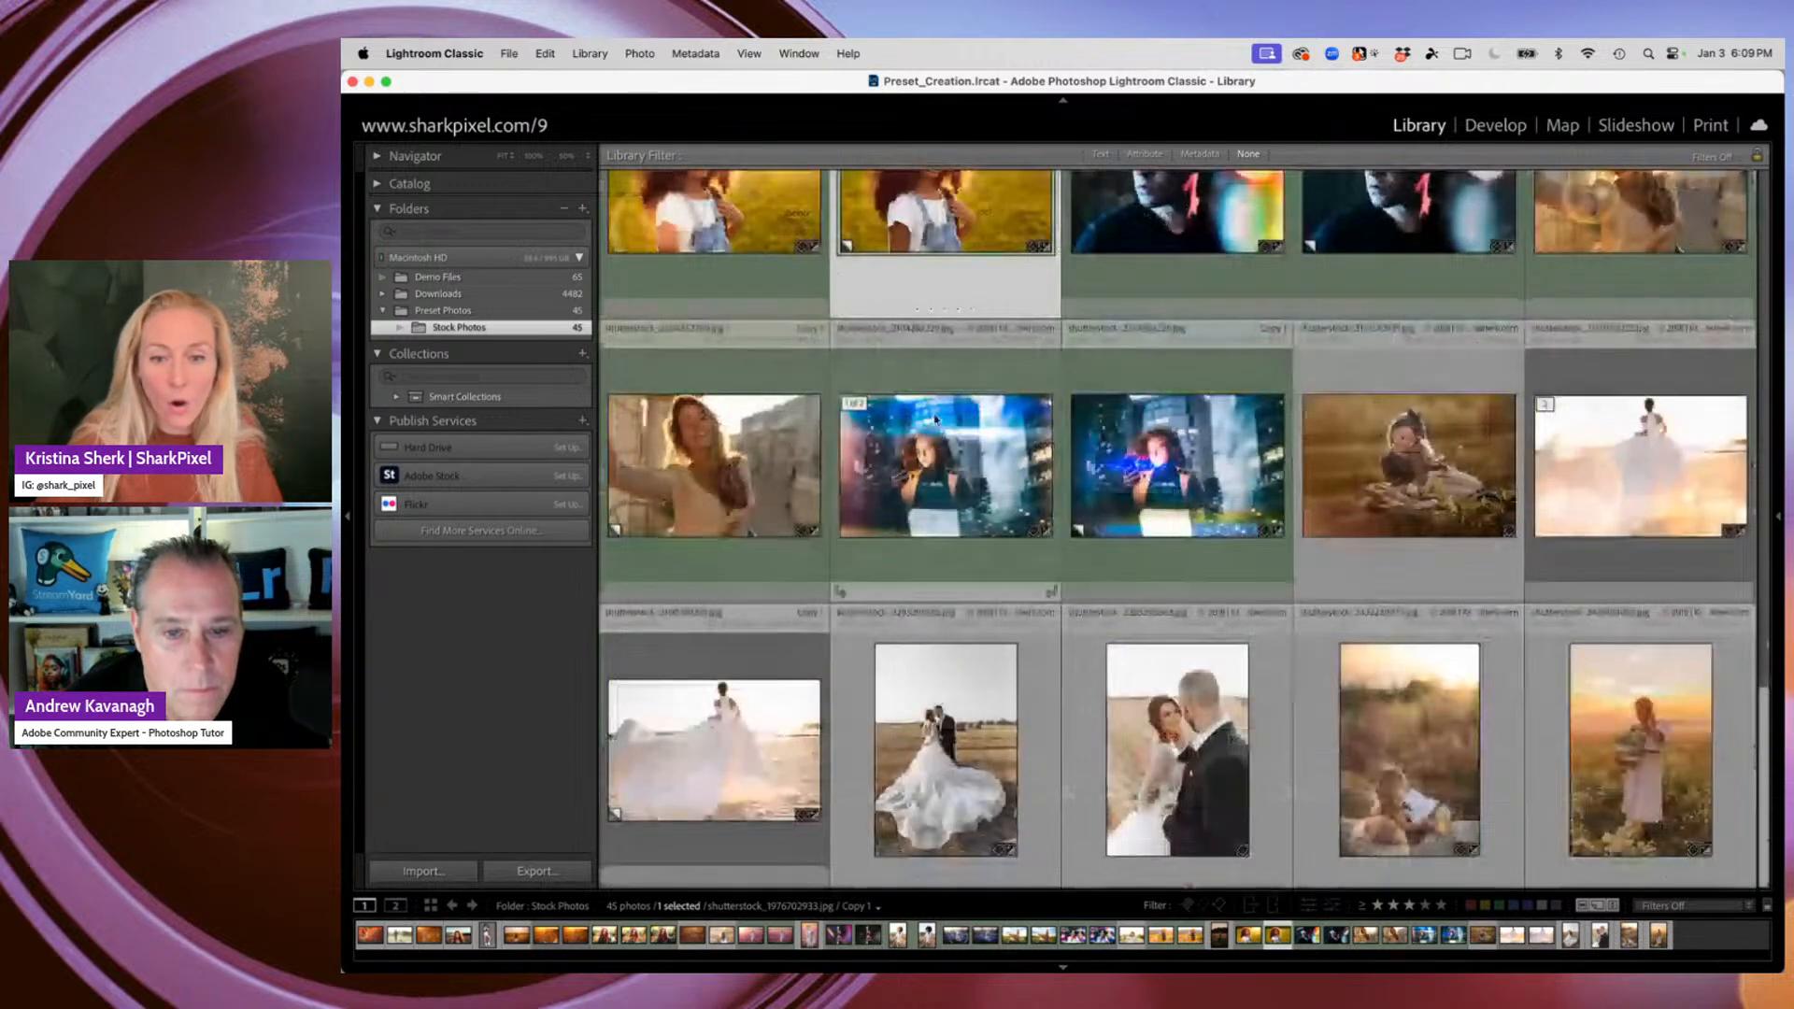
scroll(1014, 621, up, 8)
scroll(1014, 622, up, 3)
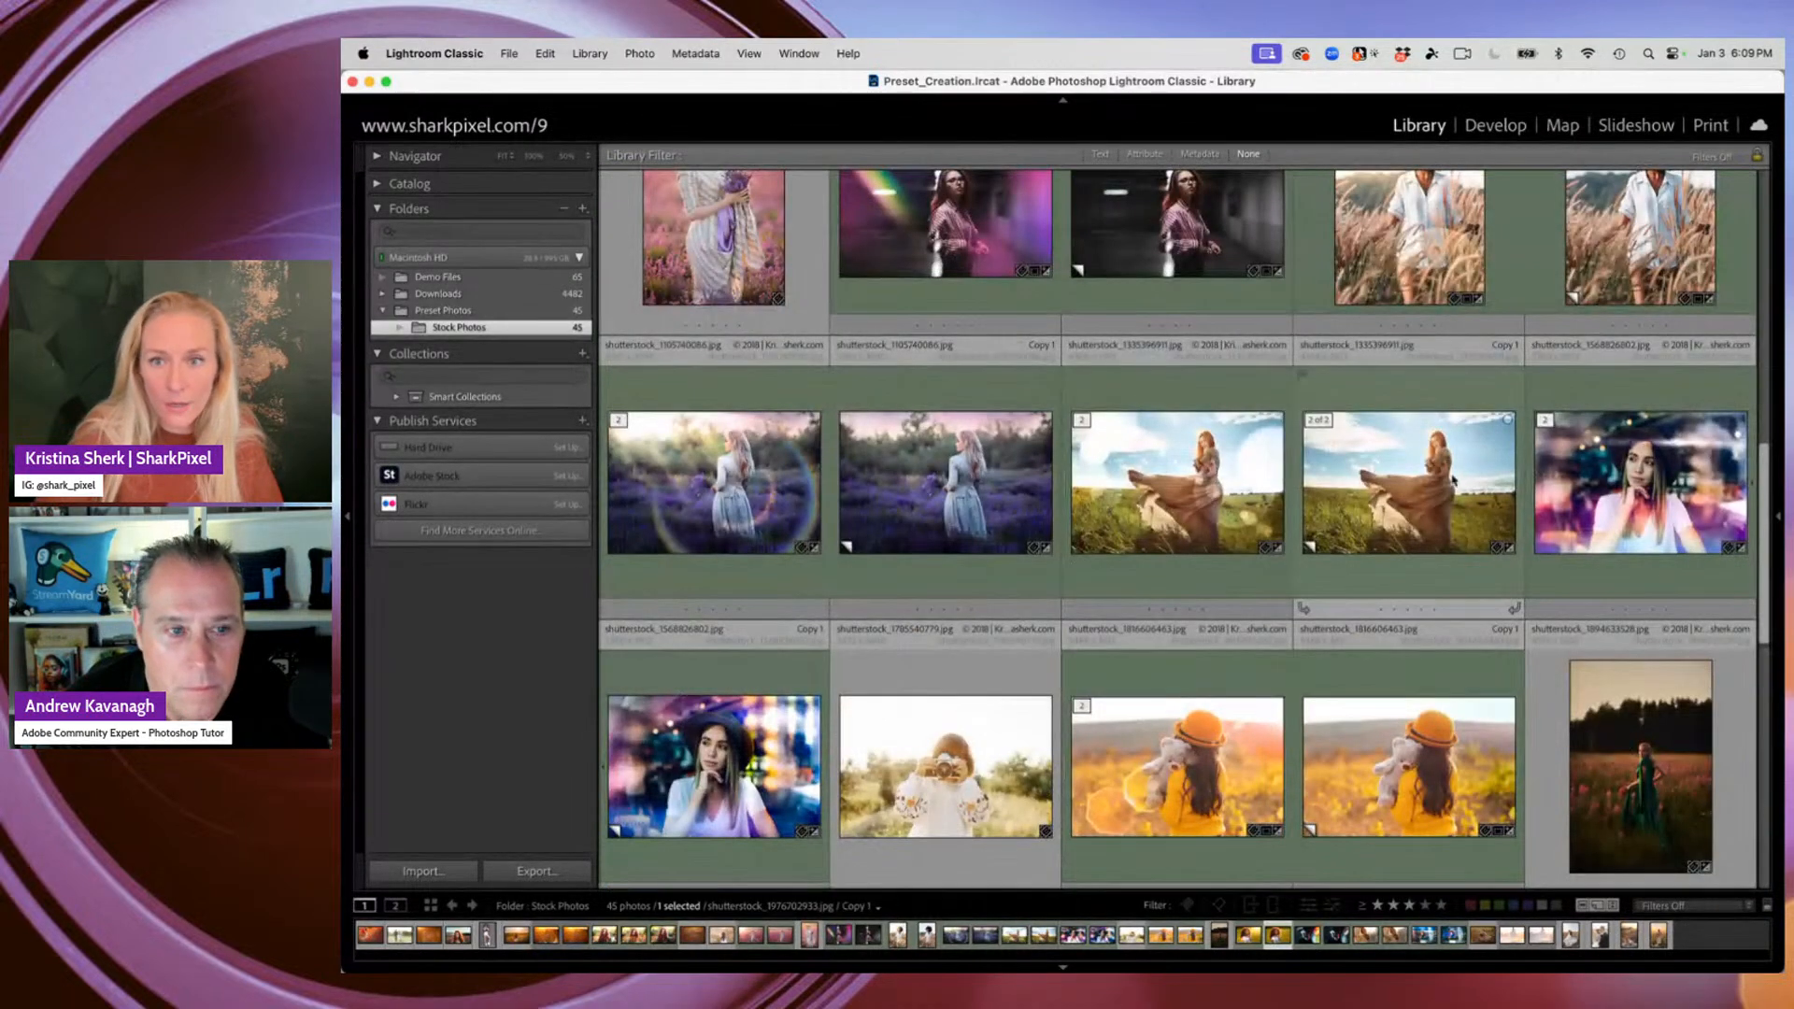
double_click(1433, 481)
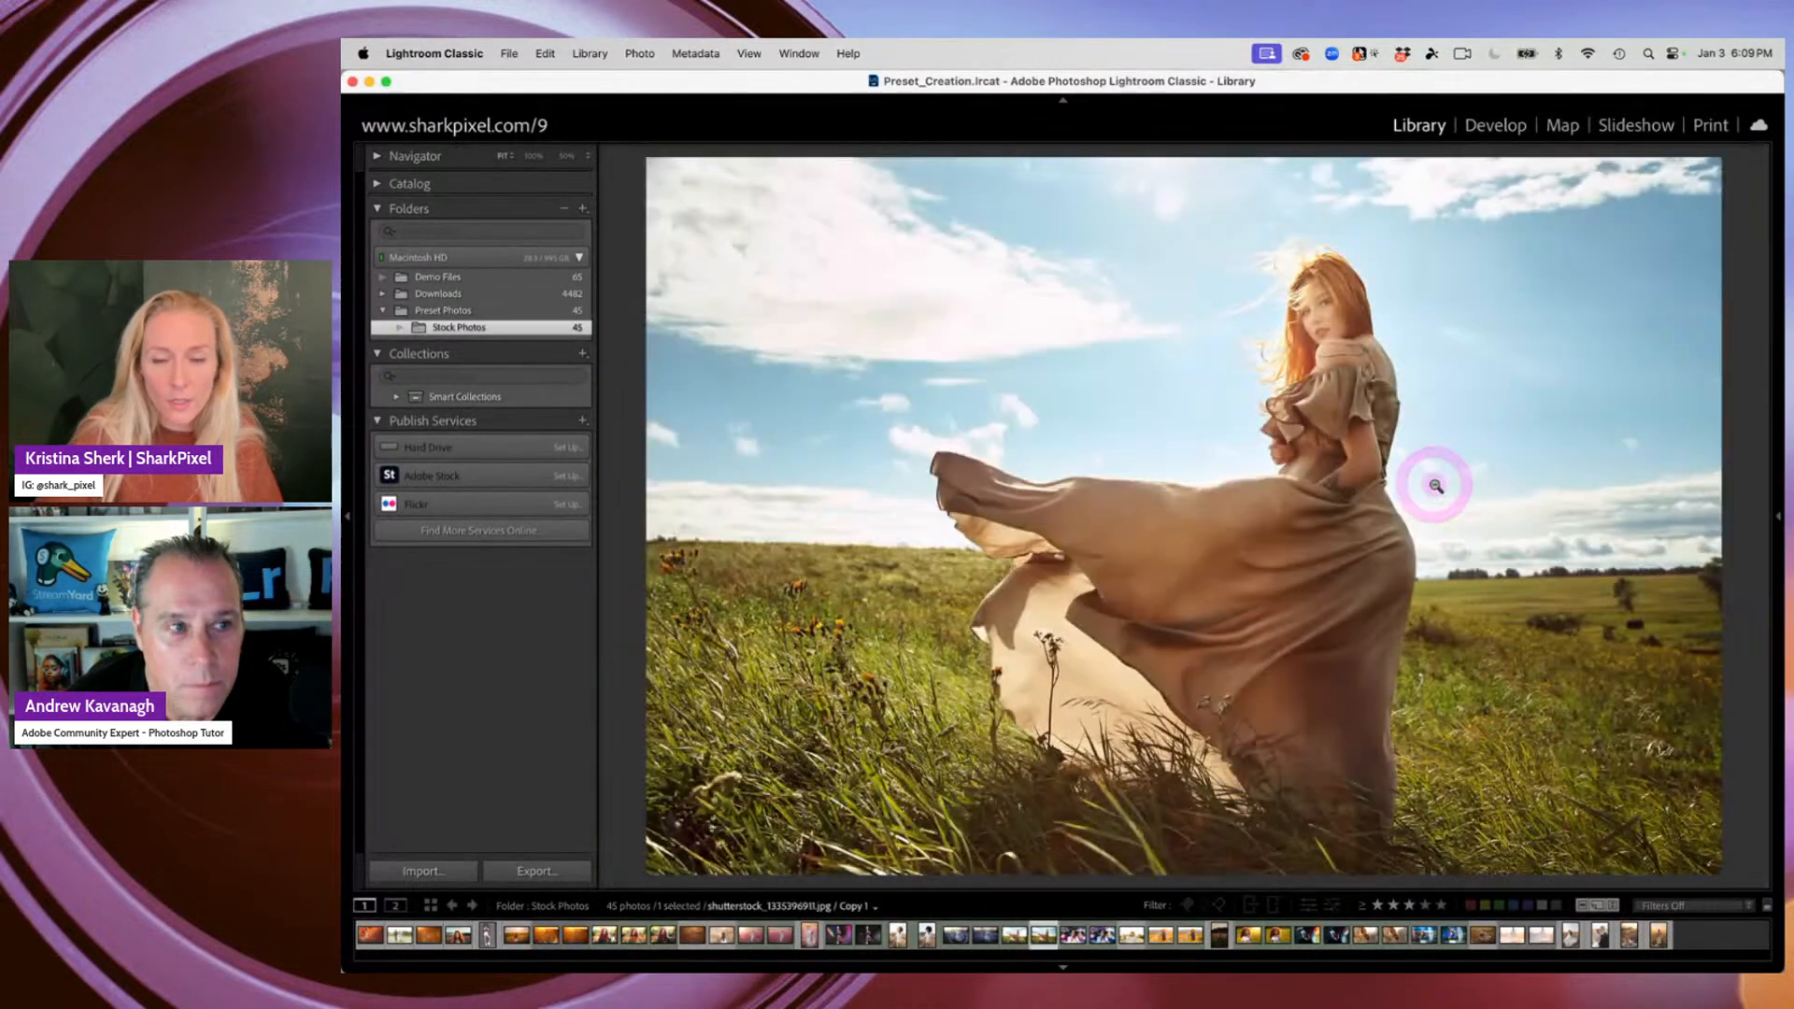
Open the flowing-dress photo in Develop with the masking tools, choose the detected woman, and clear her Entire Person option
click(1495, 125)
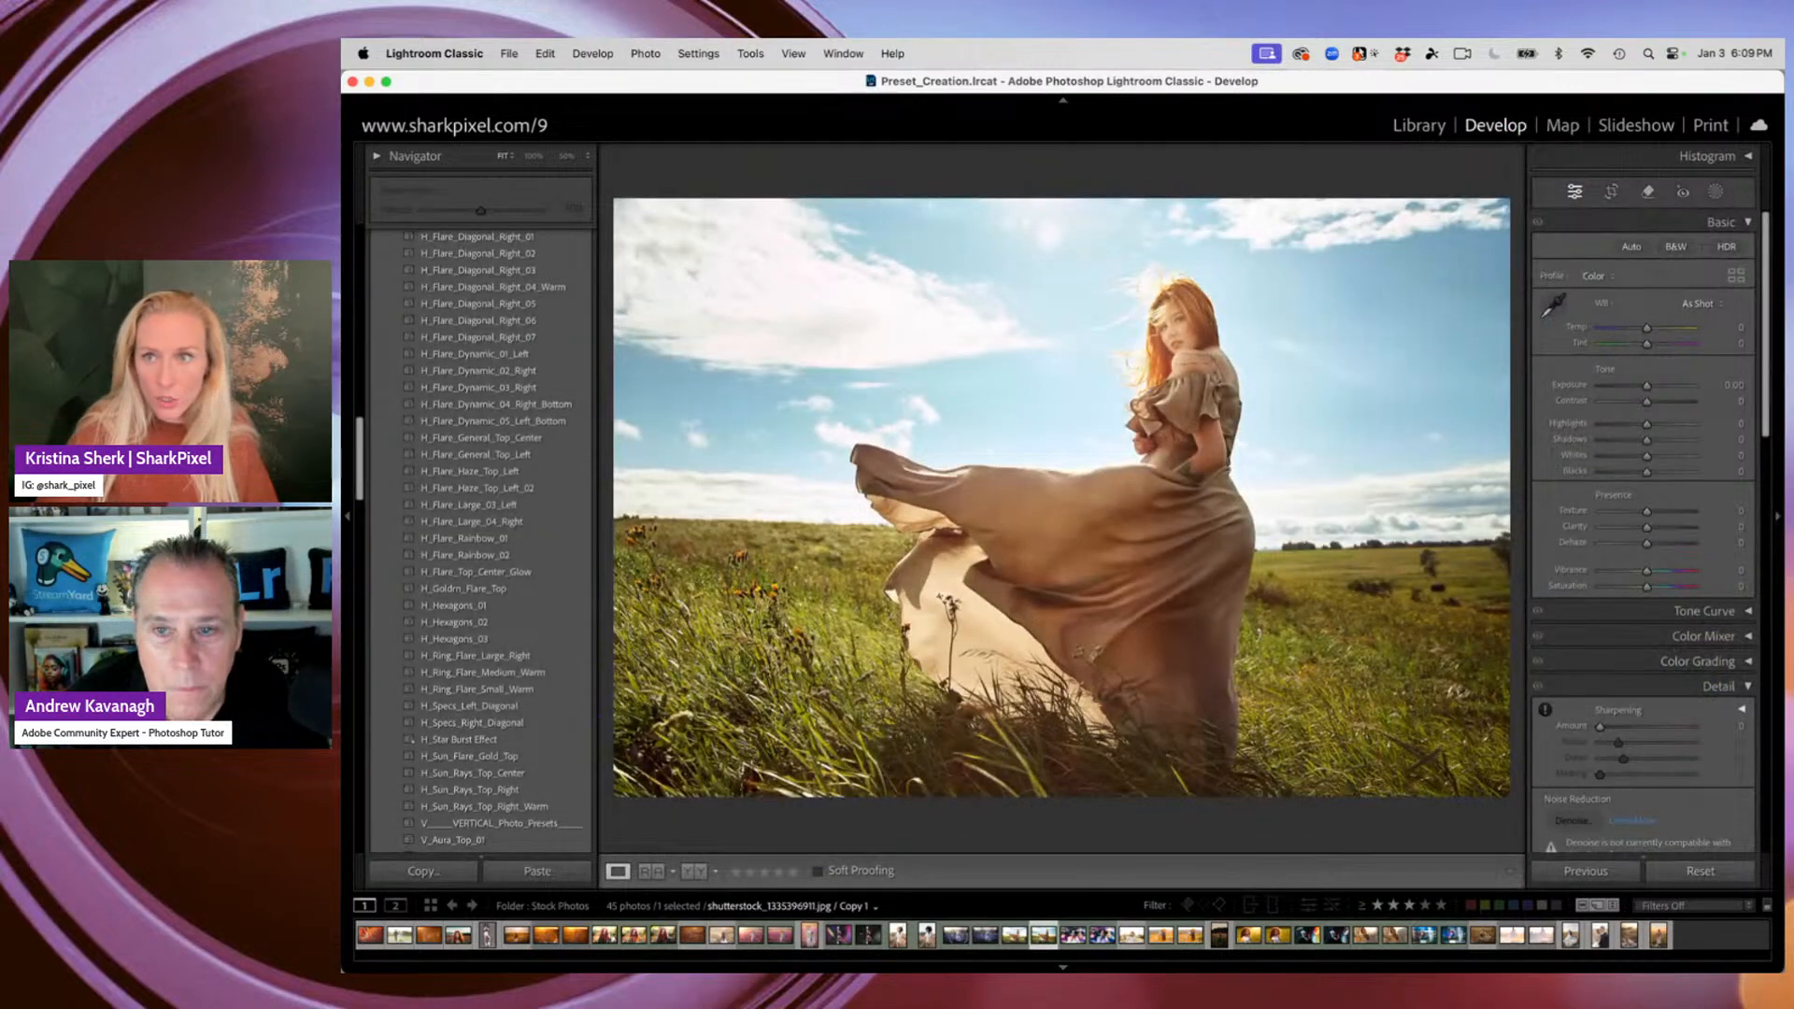
click(1719, 190)
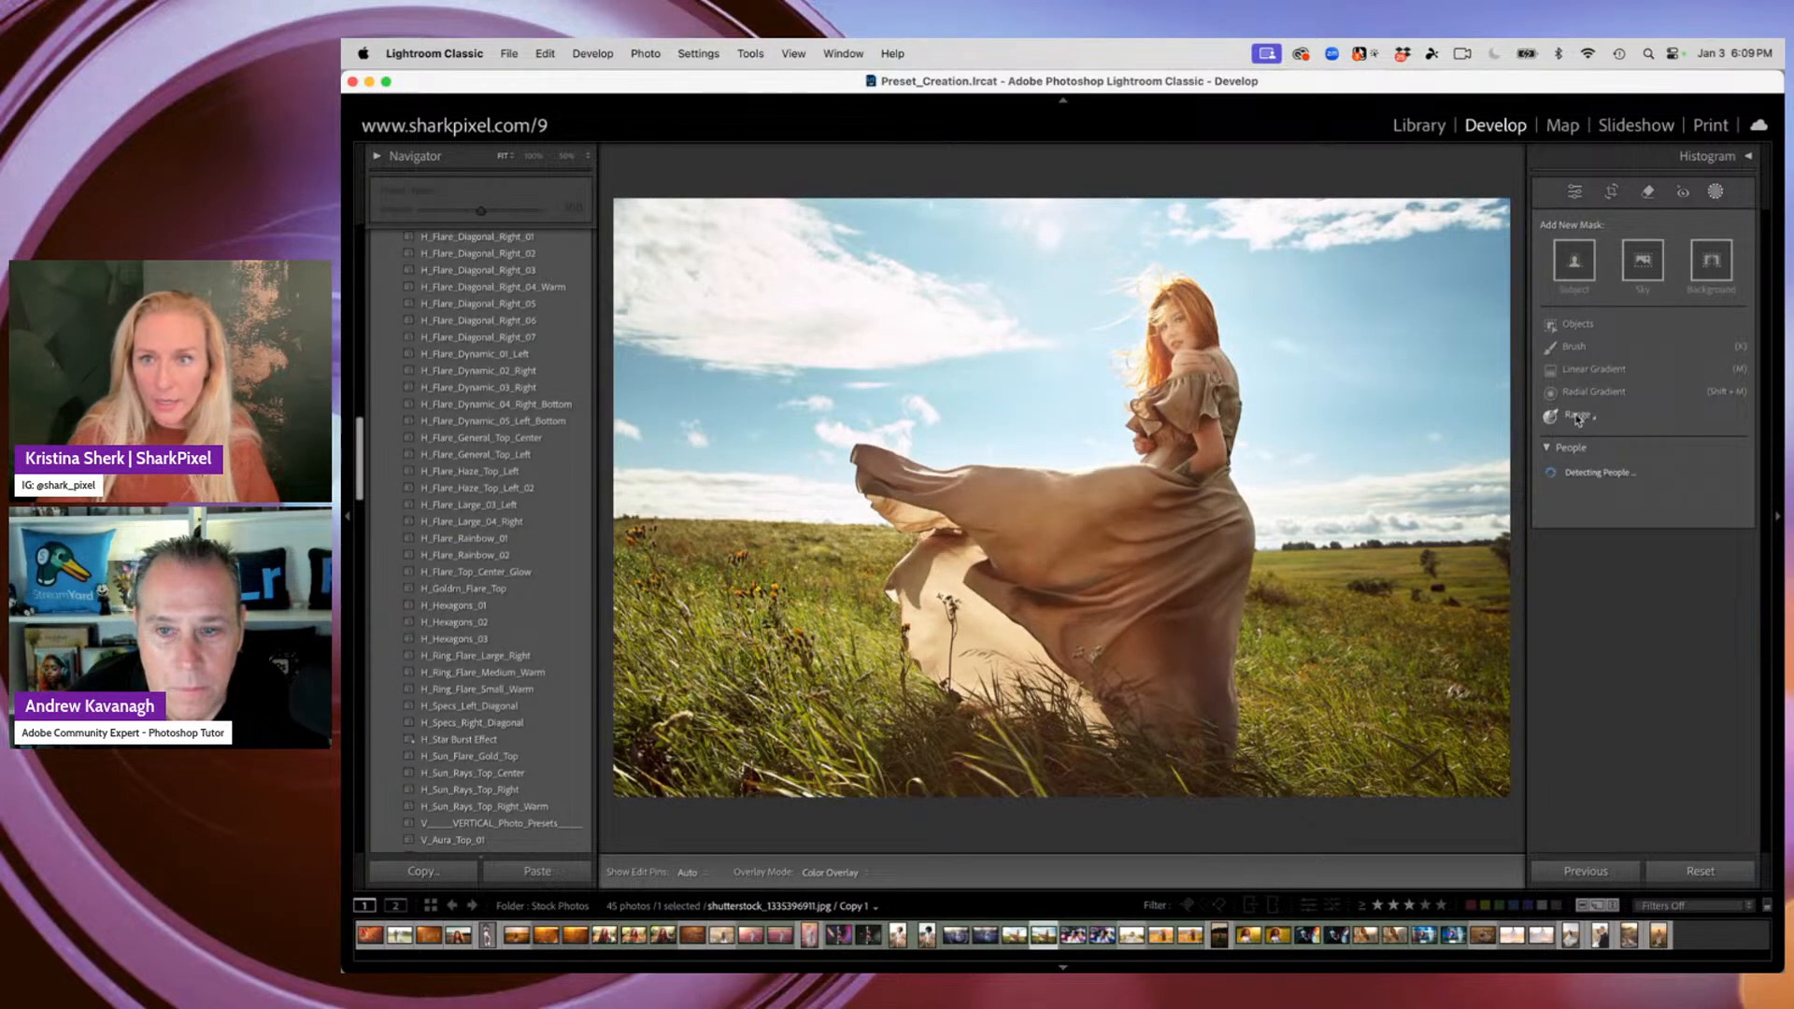
click(1584, 486)
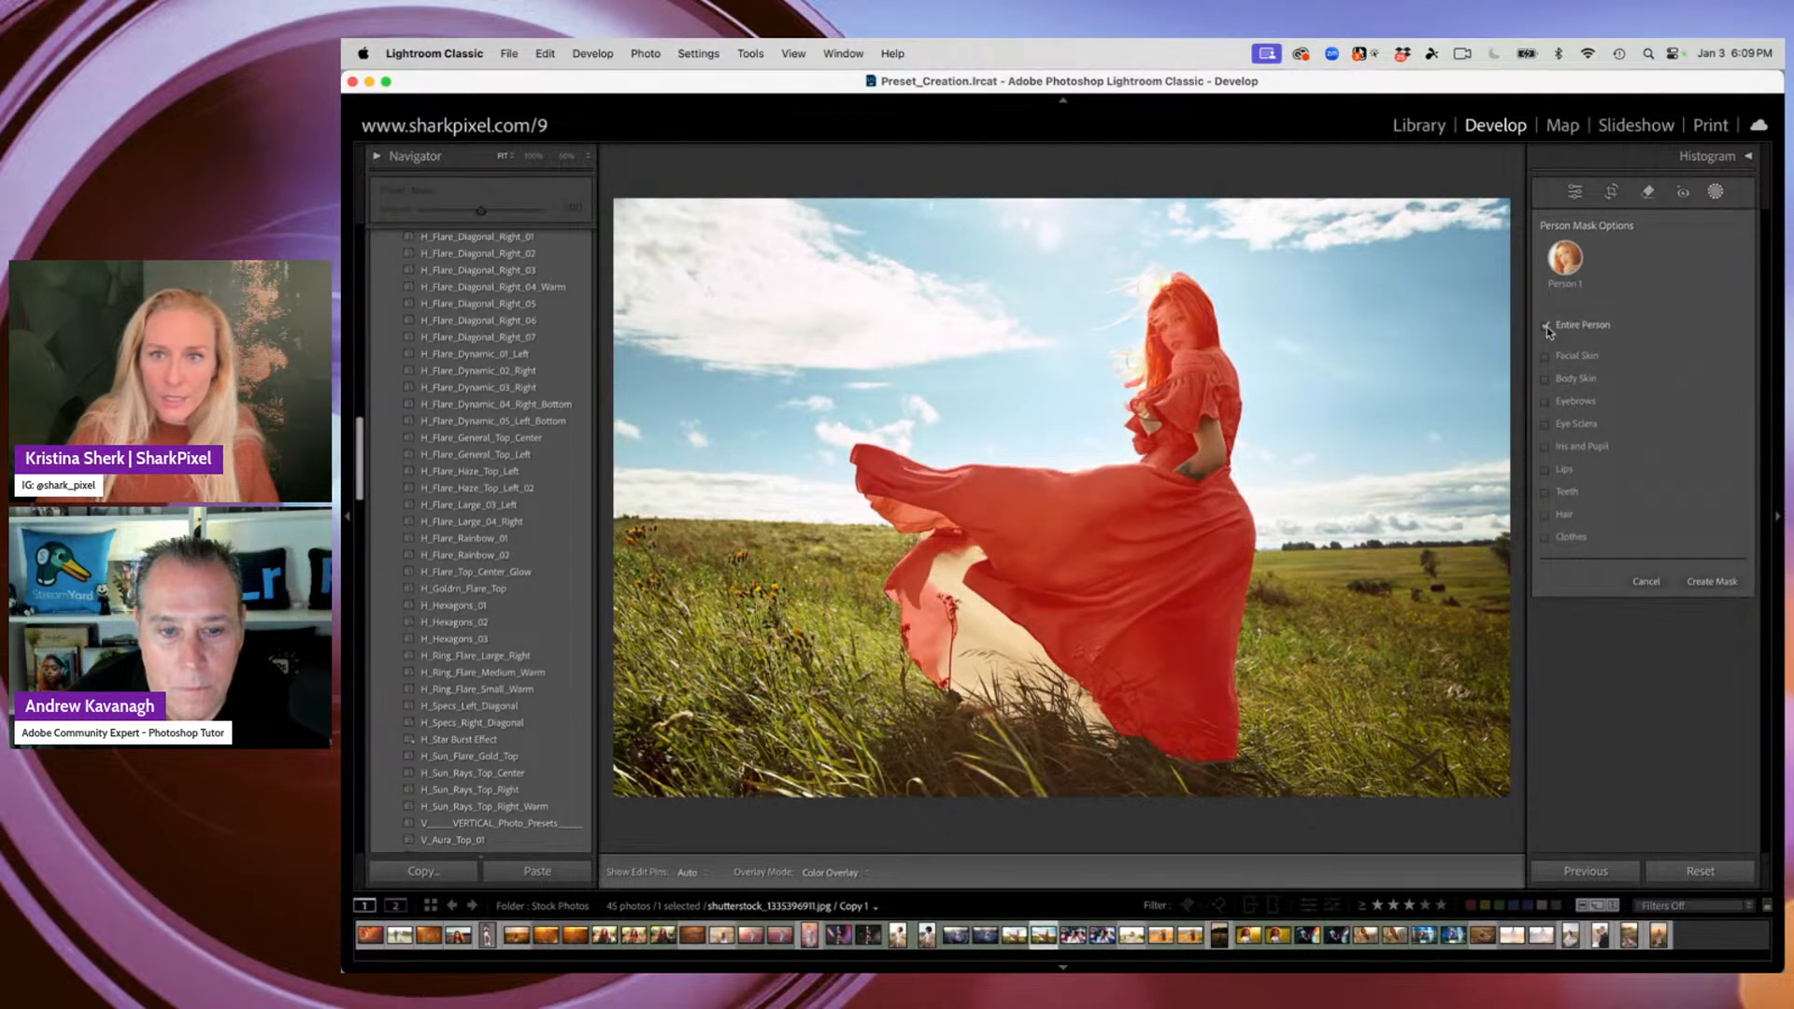
click(1547, 326)
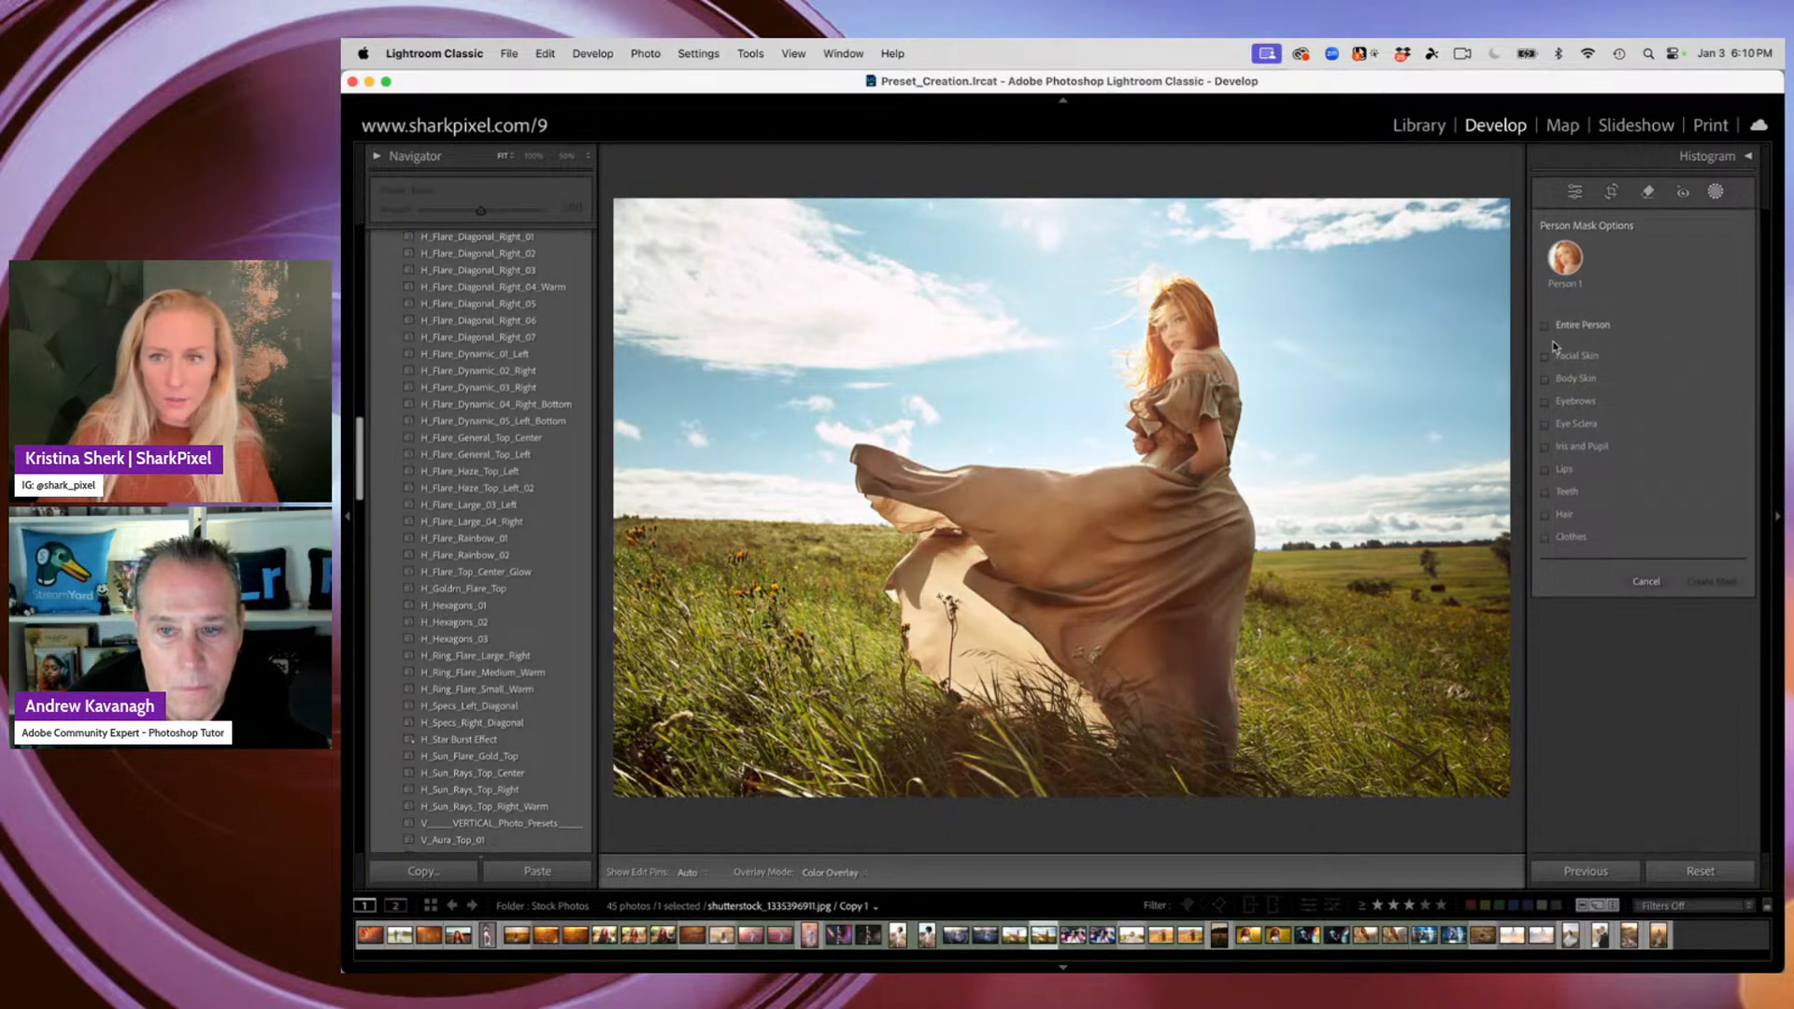
Preview the Clothes and Hair overlays on the woman and select the Lips option for her mask
click(1563, 537)
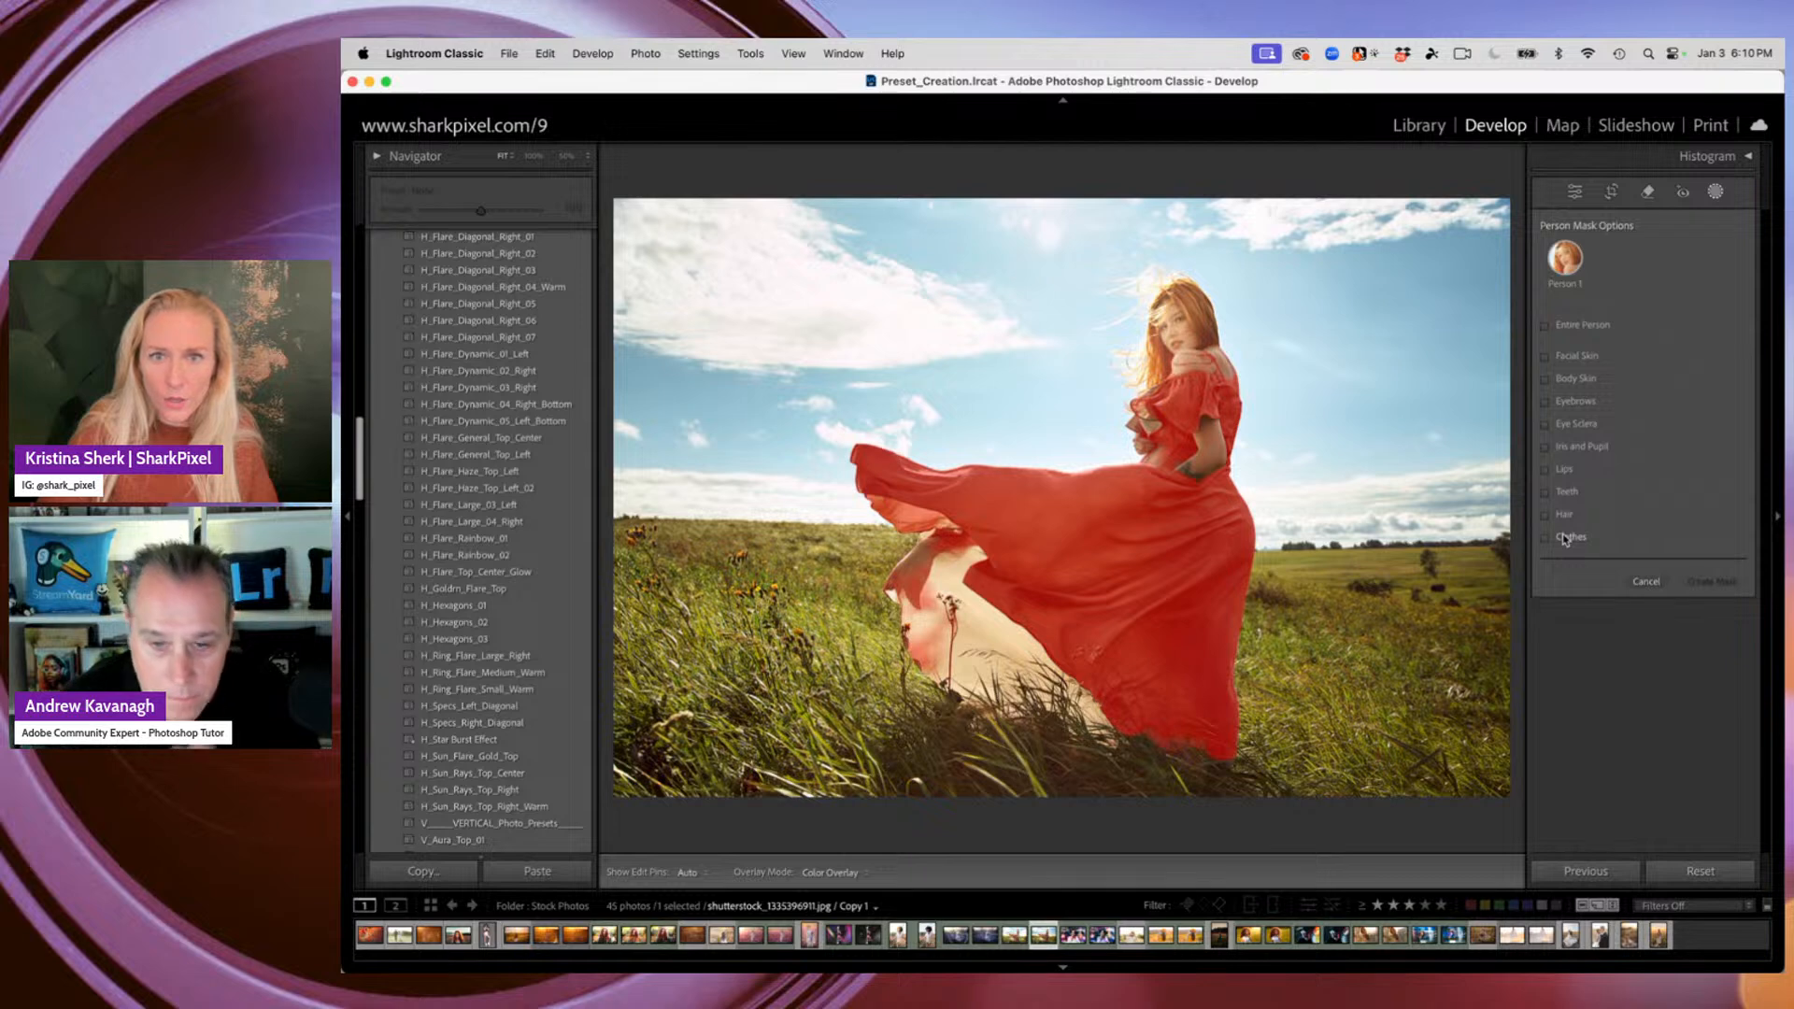
click(1563, 537)
click(1564, 515)
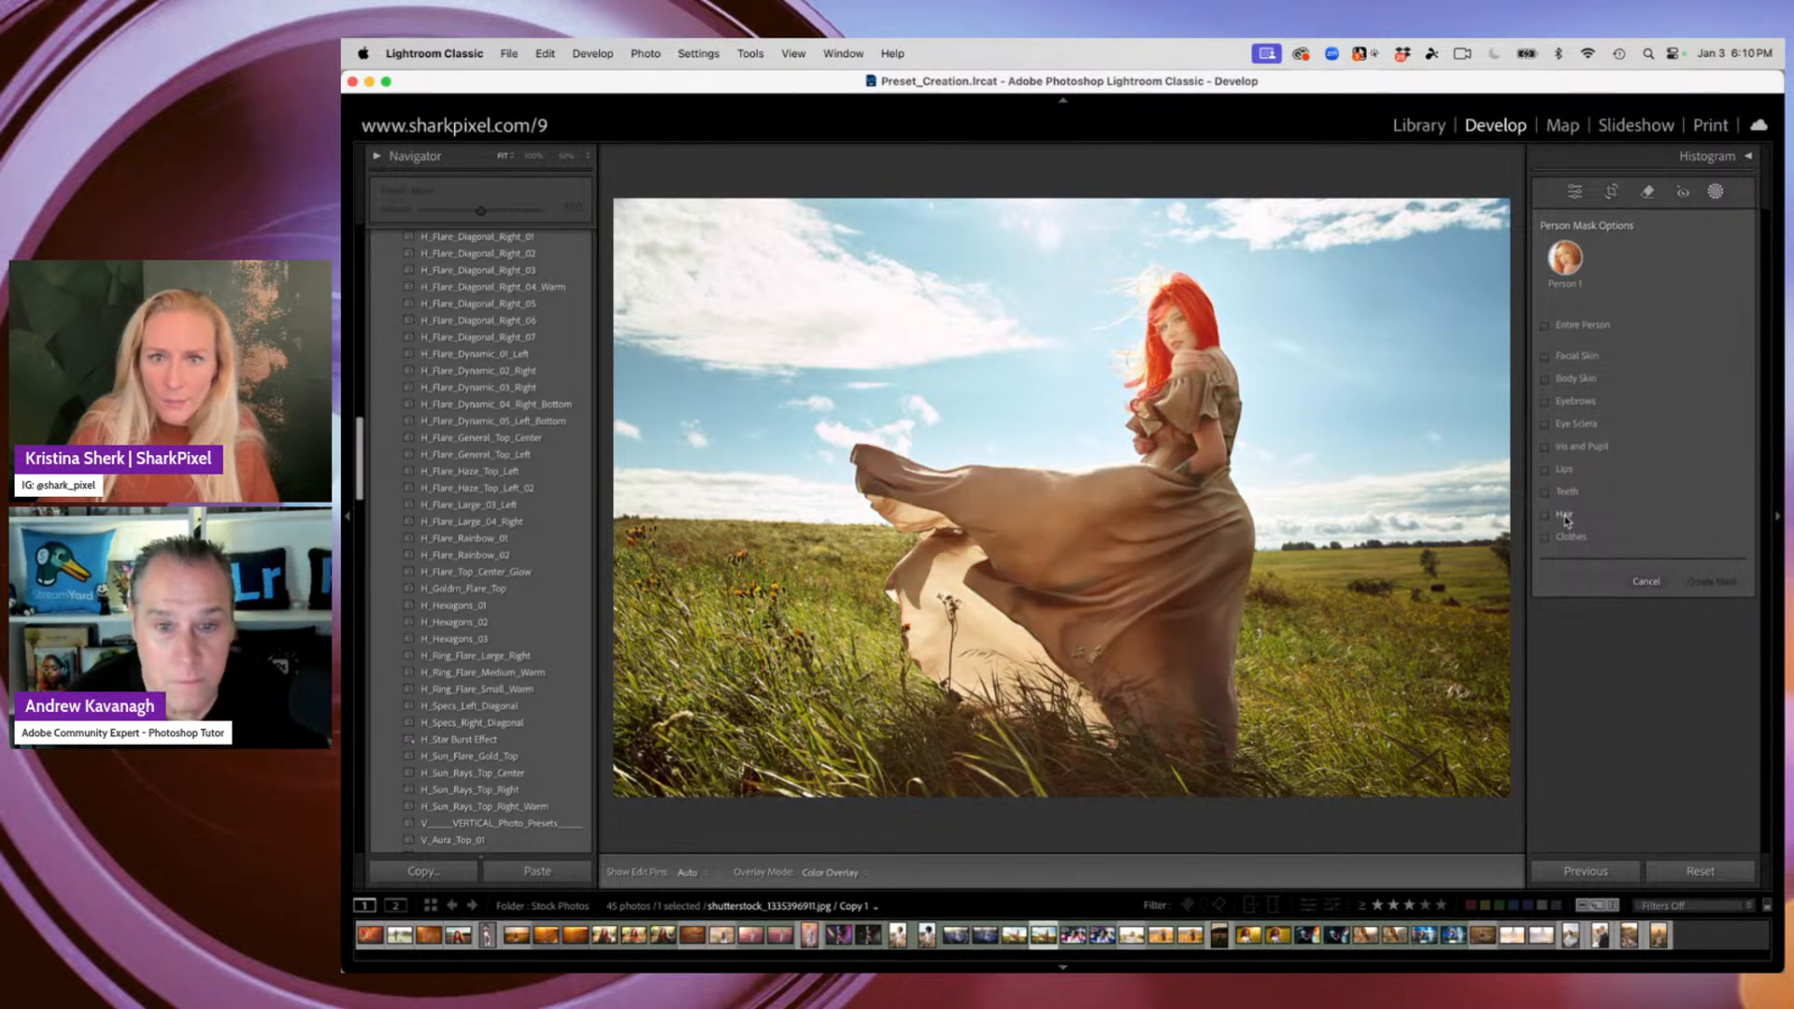
click(1566, 519)
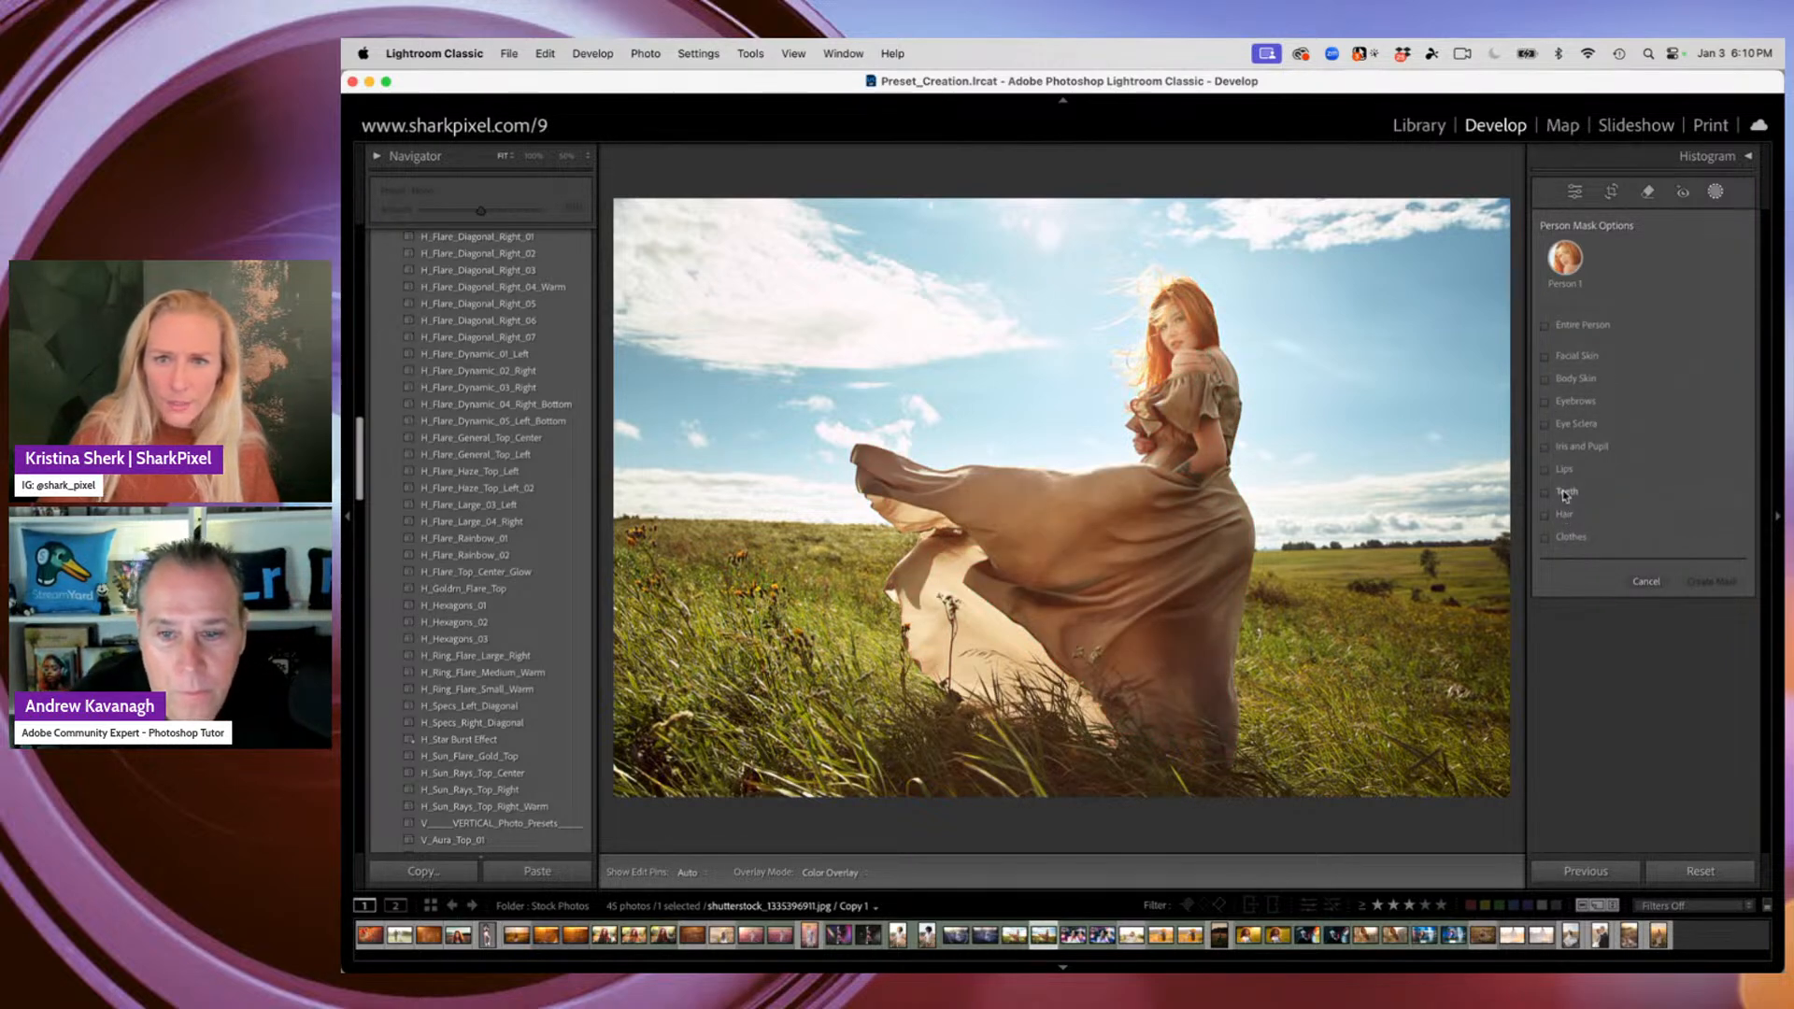
click(1567, 471)
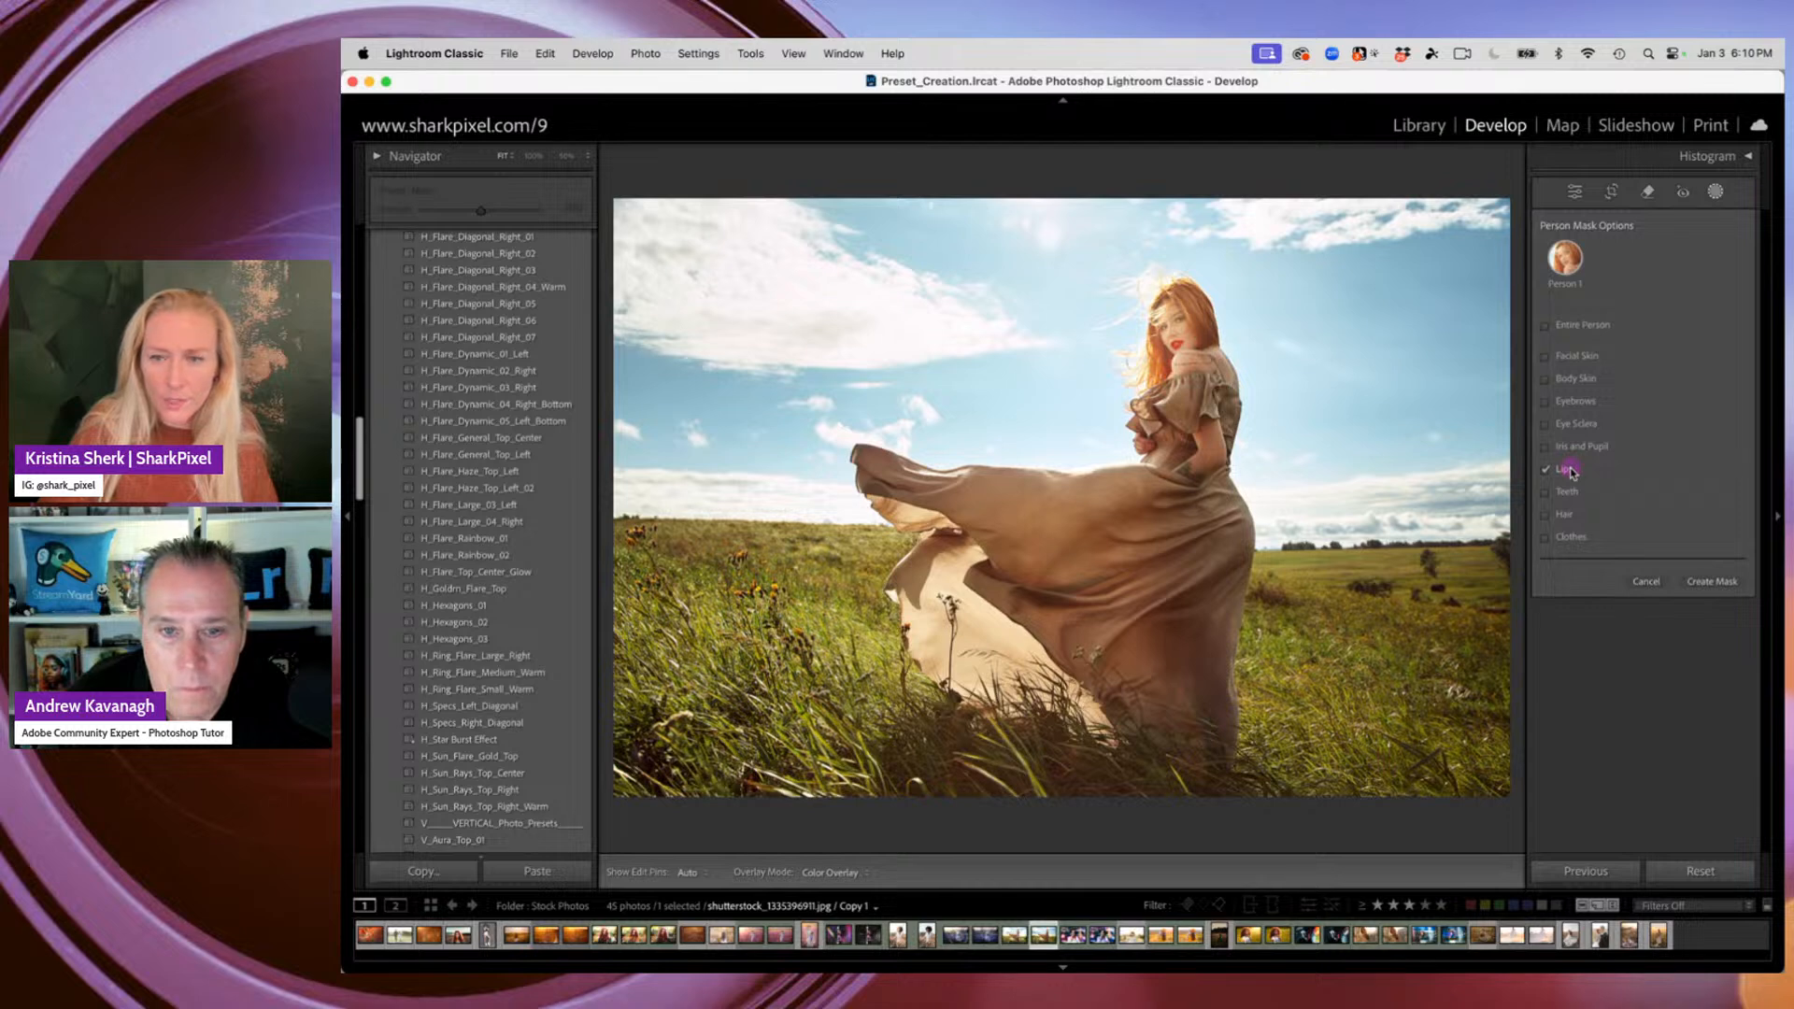
click(1717, 582)
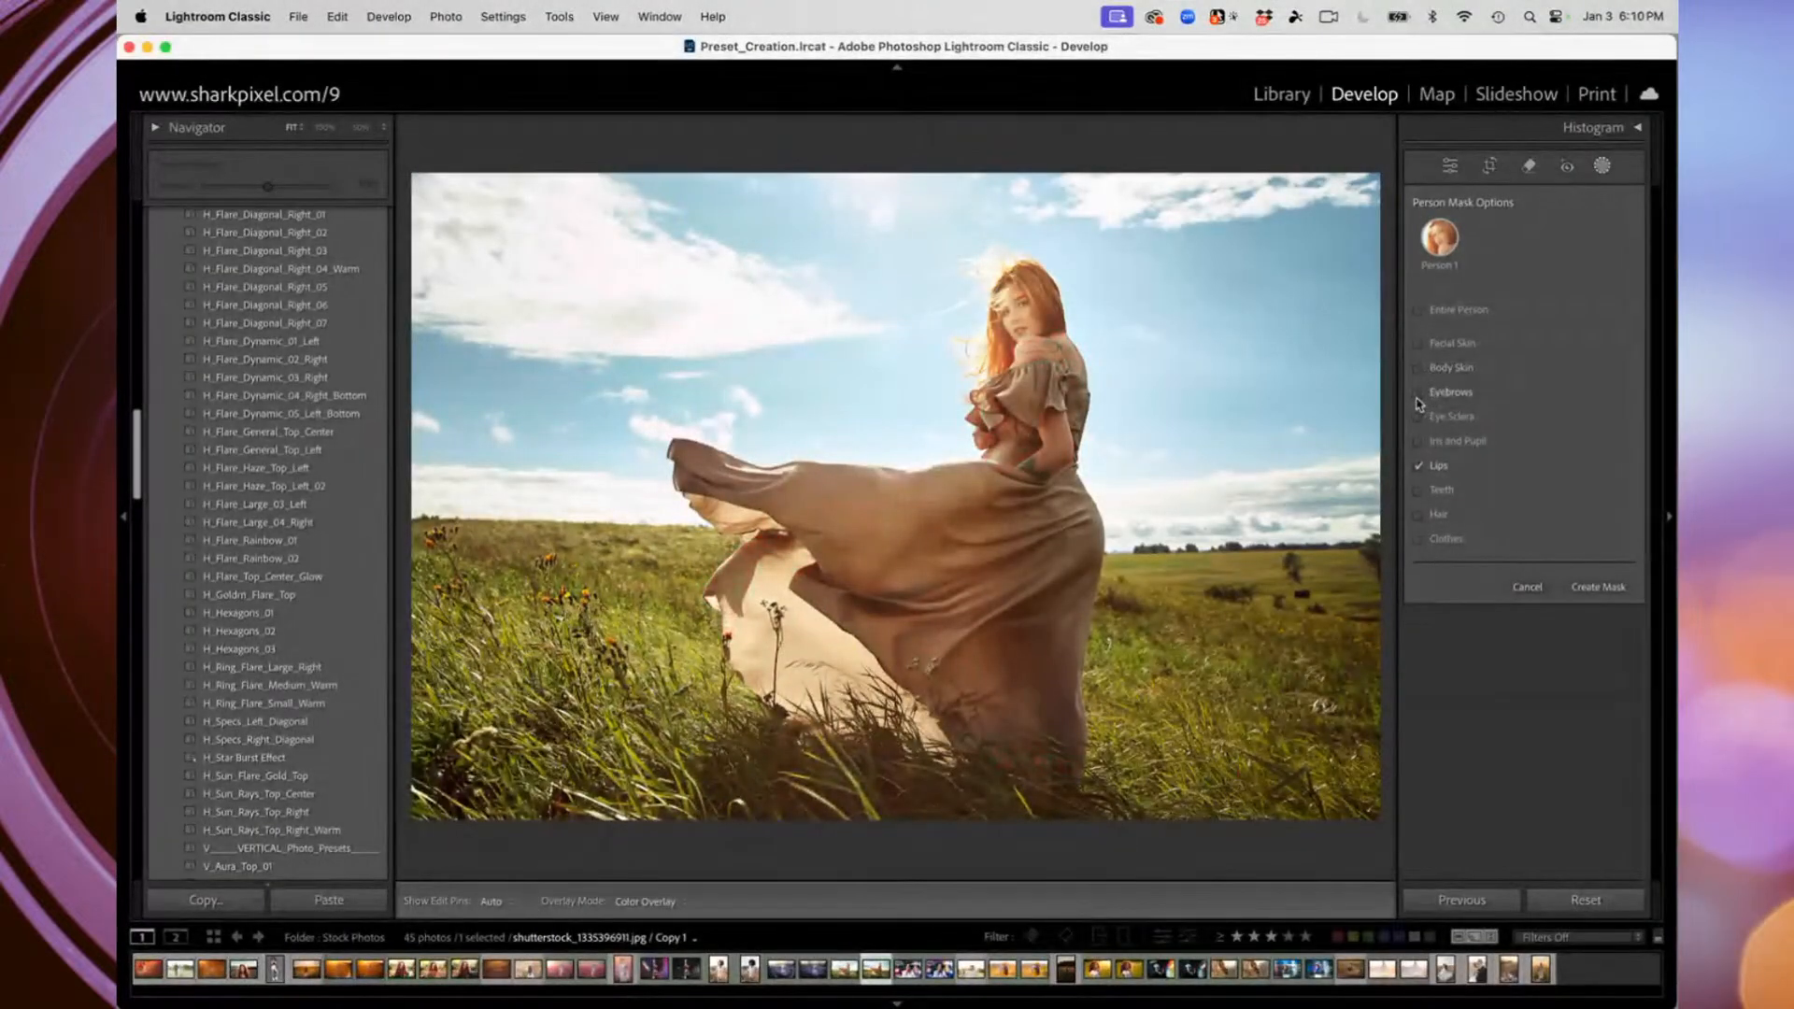
Add Eyebrows and Body Skin to the Lips selection and enable creating 3 separate masks
click(1419, 392)
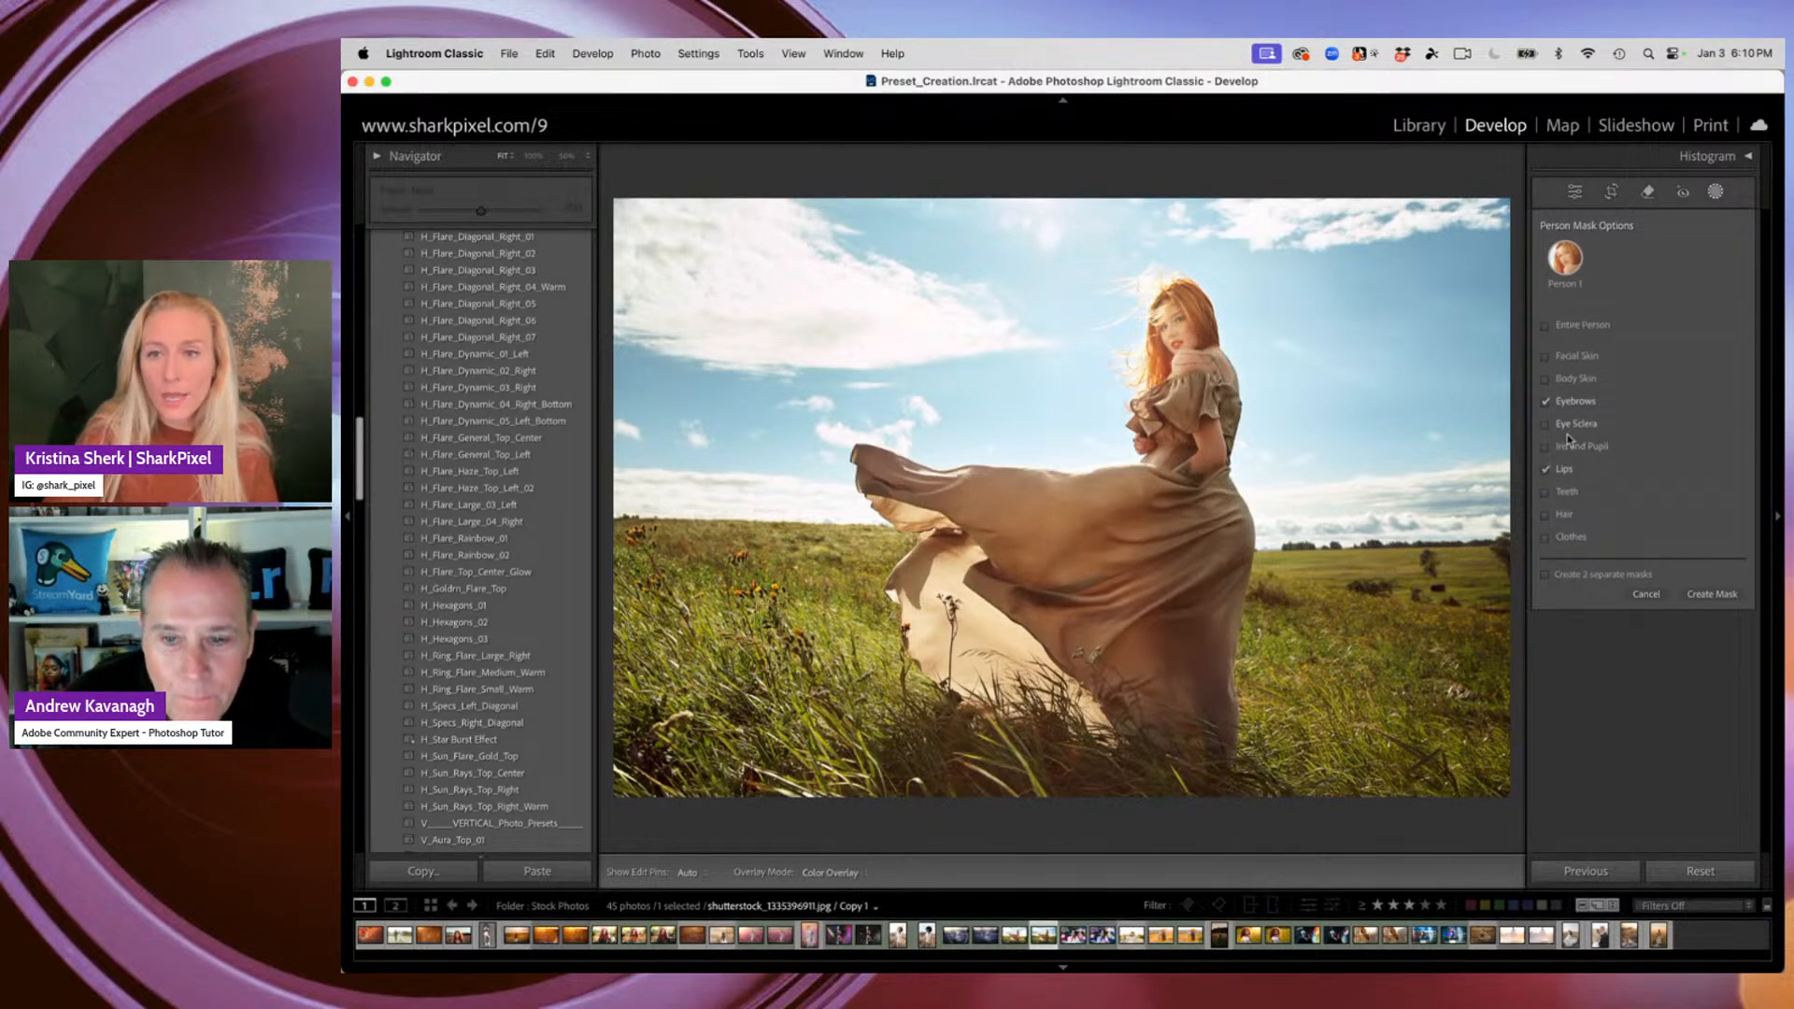
click(1546, 379)
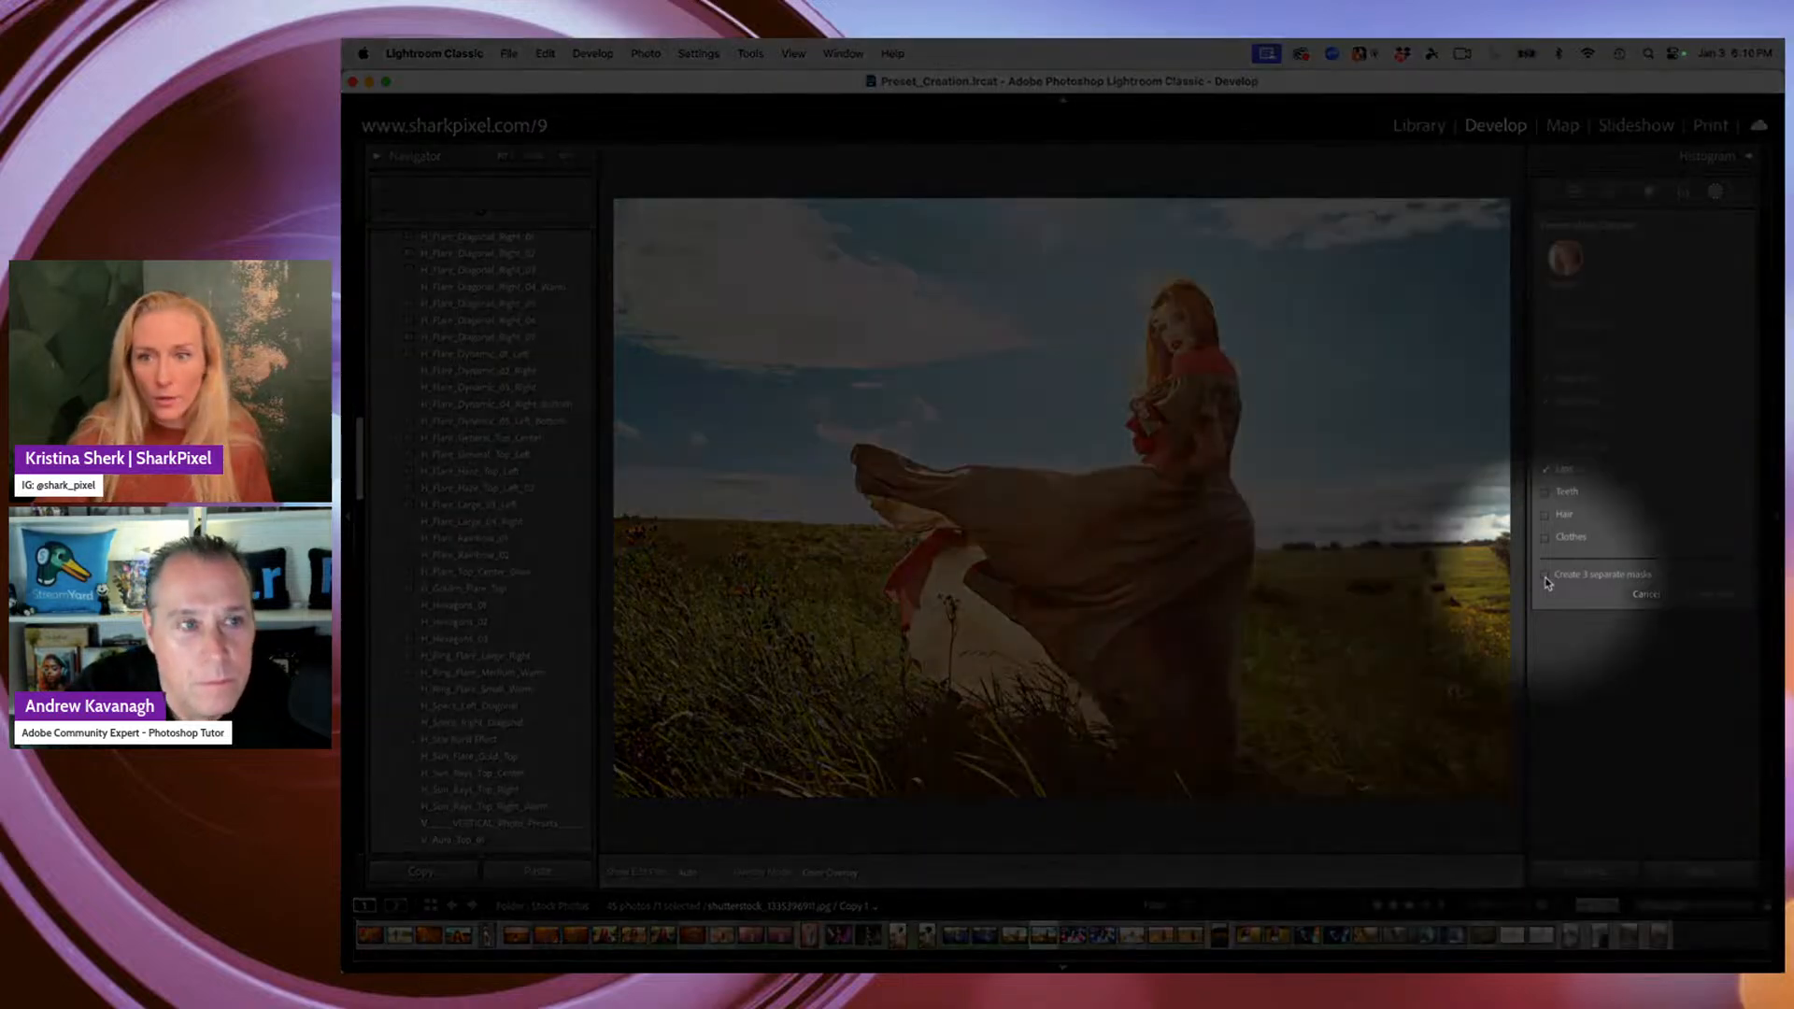
click(1556, 576)
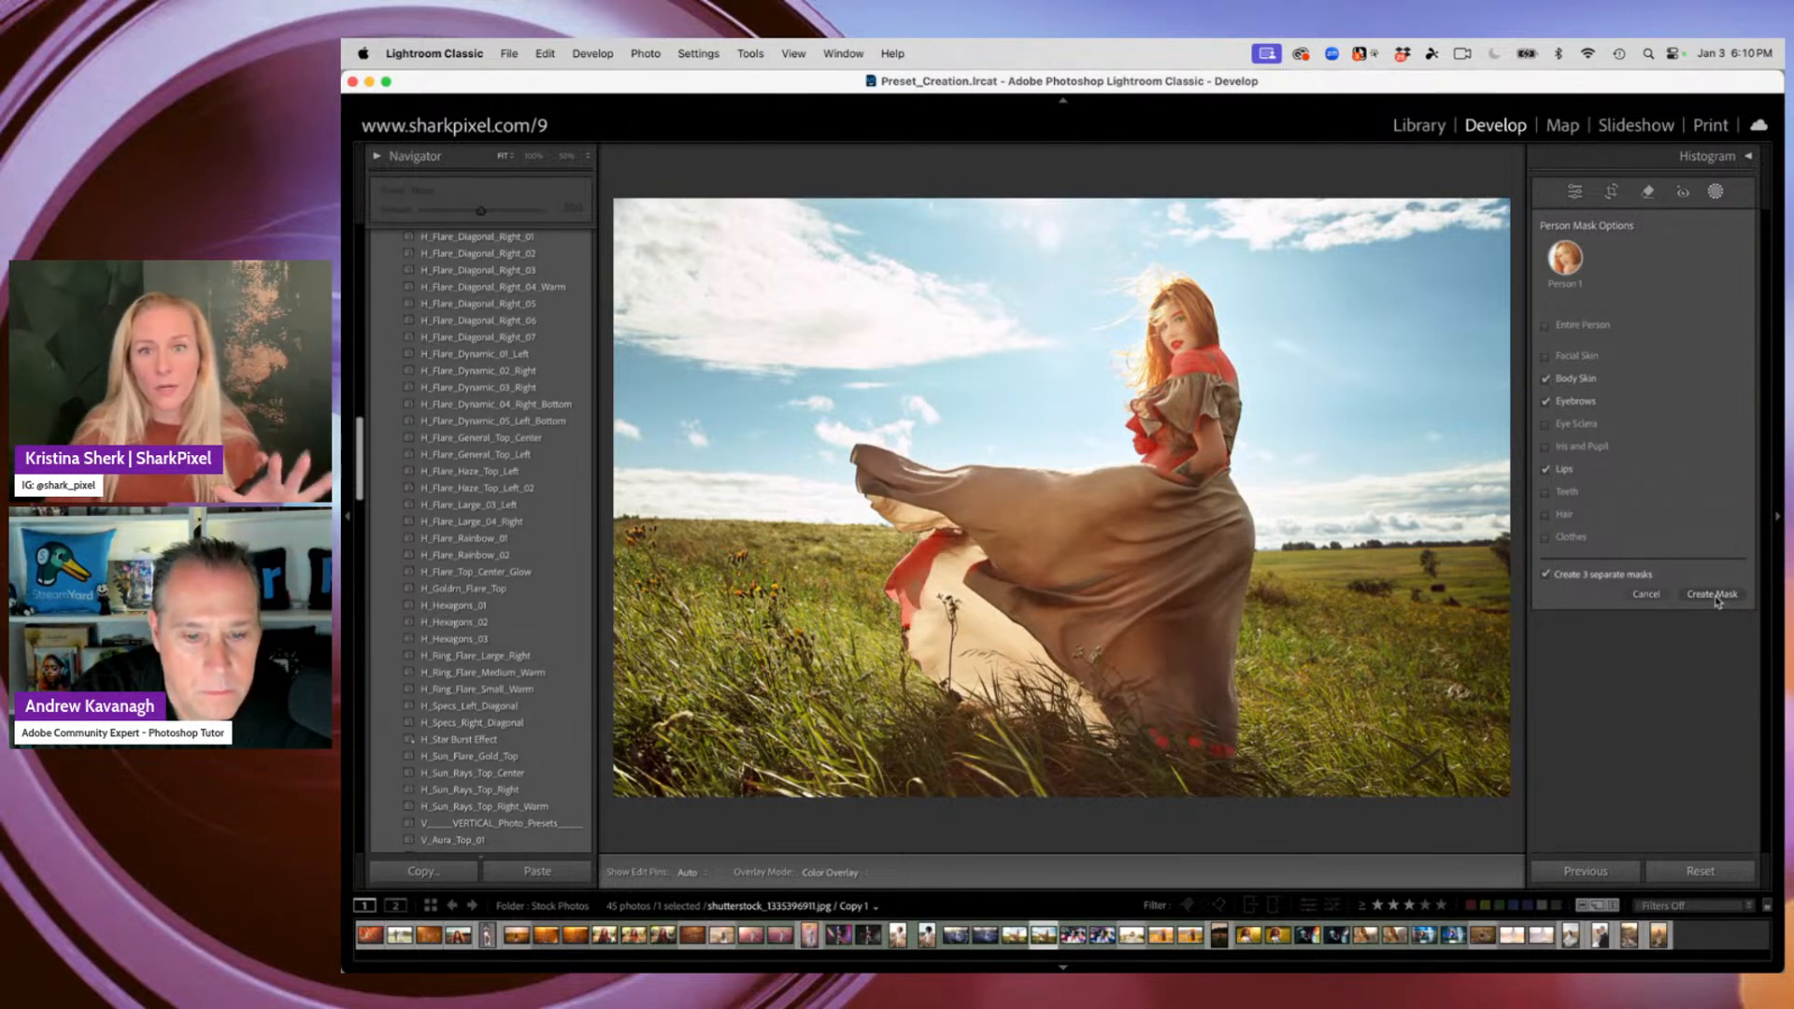
Clear the Eyebrows and Body Skin options and create the woman's mask from Lips alone
click(1547, 402)
click(1545, 379)
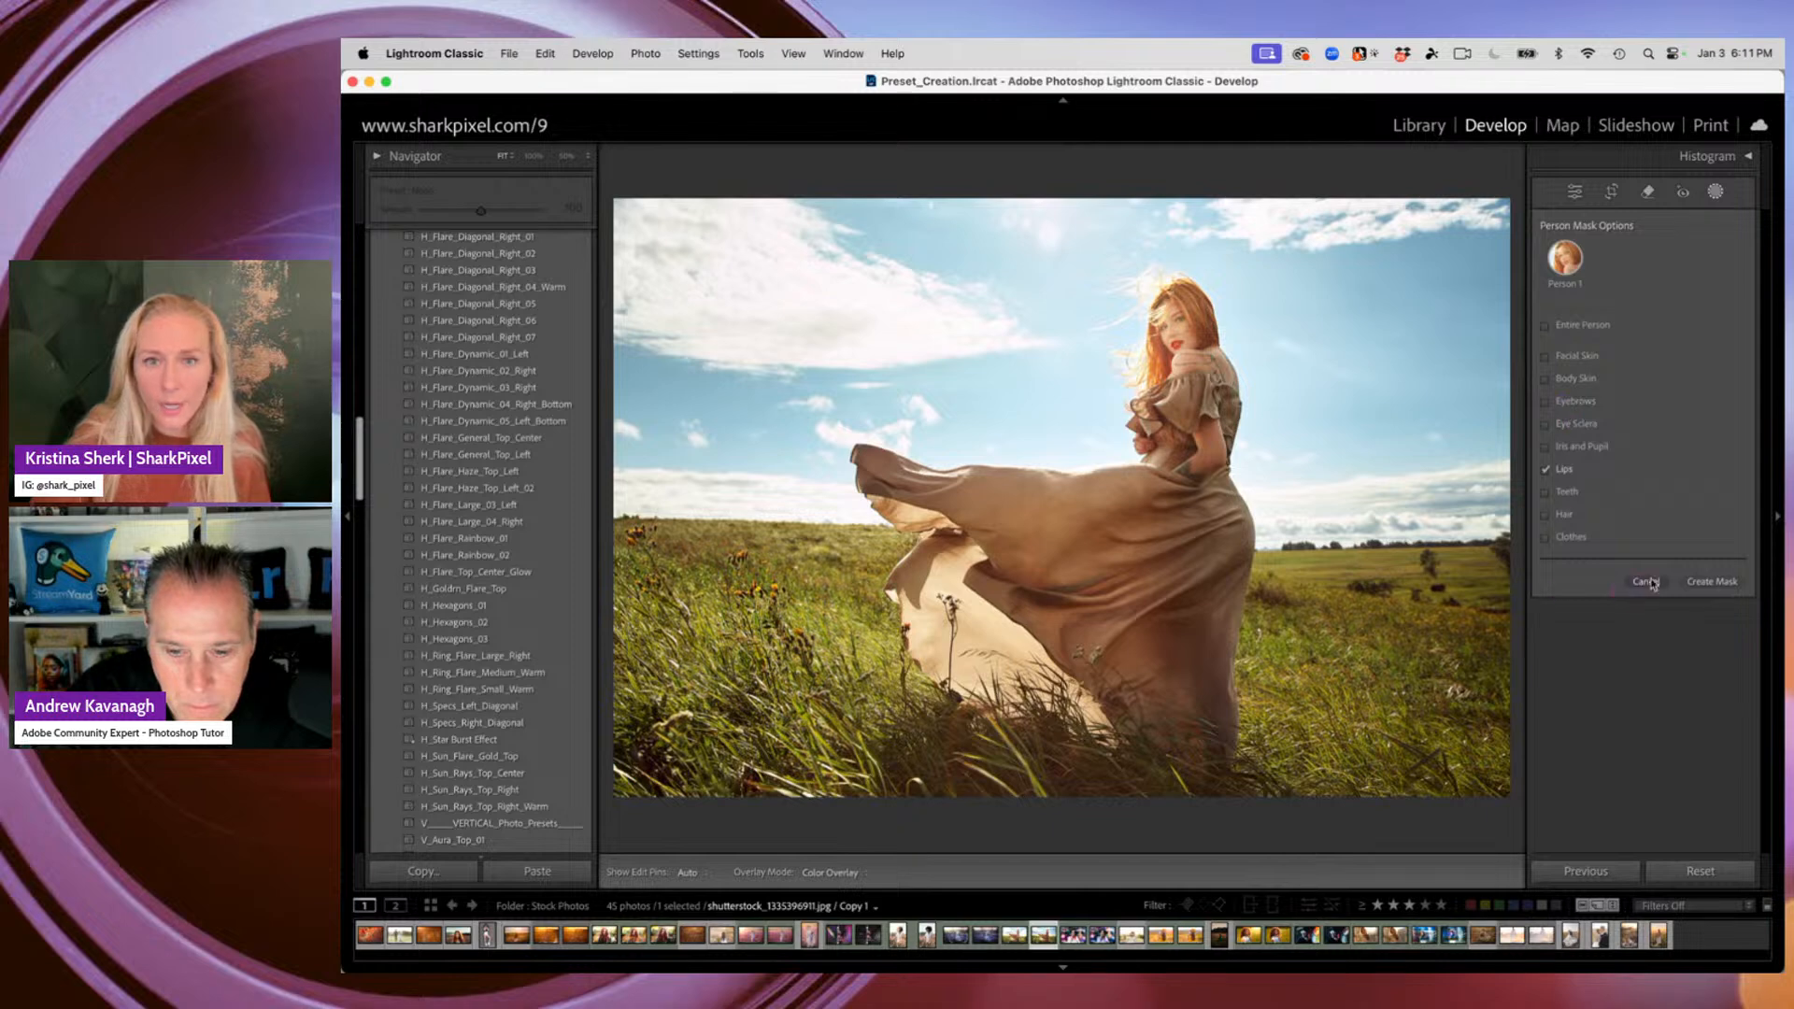
click(1727, 583)
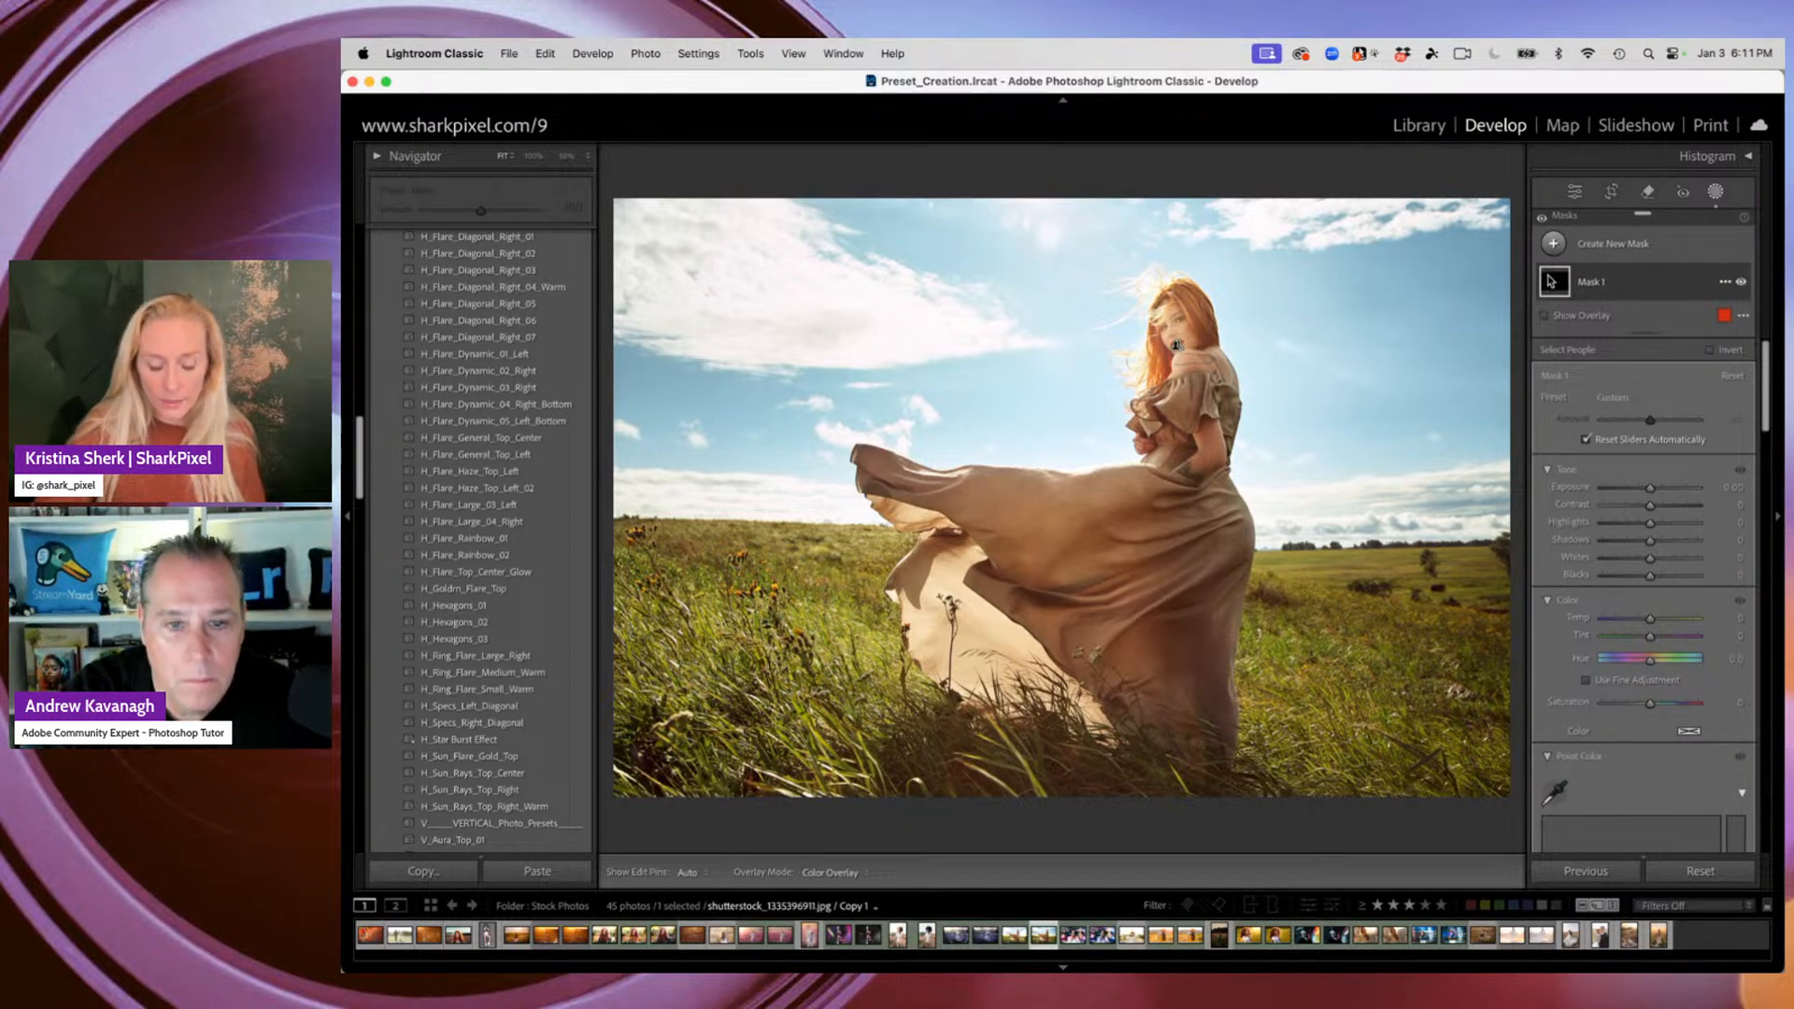
Adjust the woman's lips mask with Tint 42, Saturation 27 and Exposure -0.54
key(super+equal)
key(super+equal)
key(super+equal)
drag(1081, 257, 1336, 693)
drag(868, 375, 1065, 389)
key(super+equal)
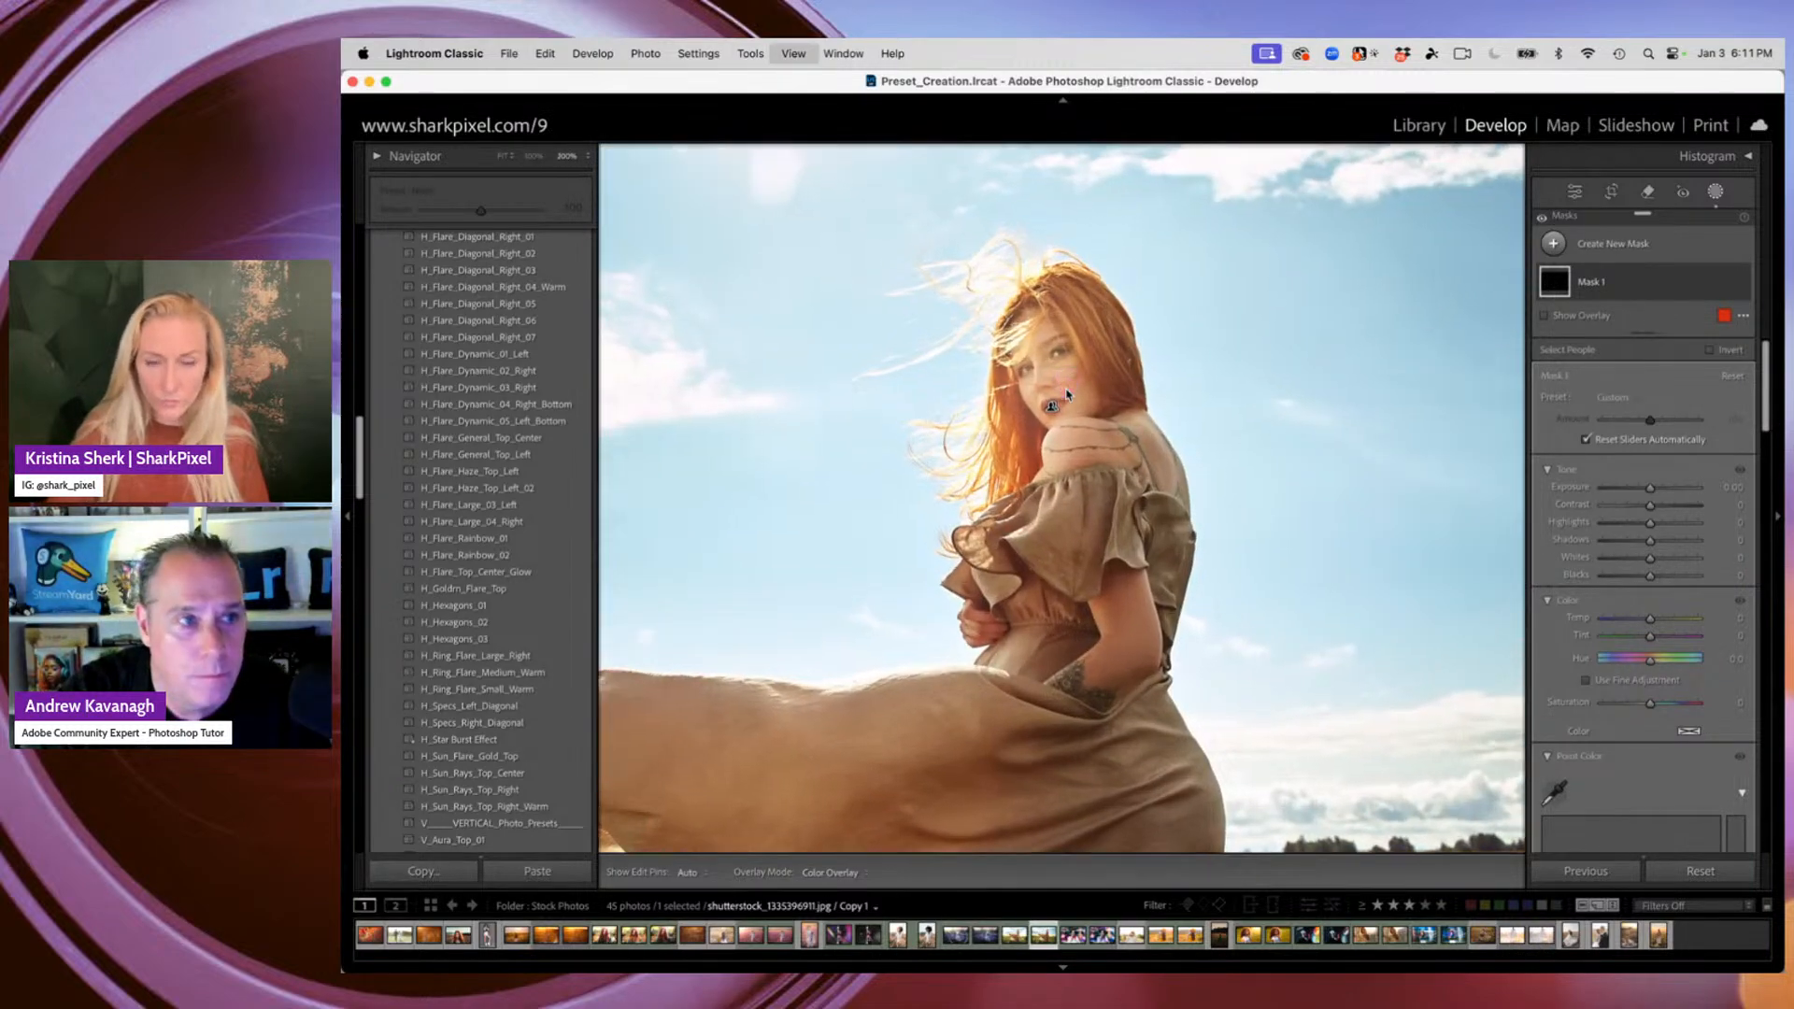
mouse_move(1557, 295)
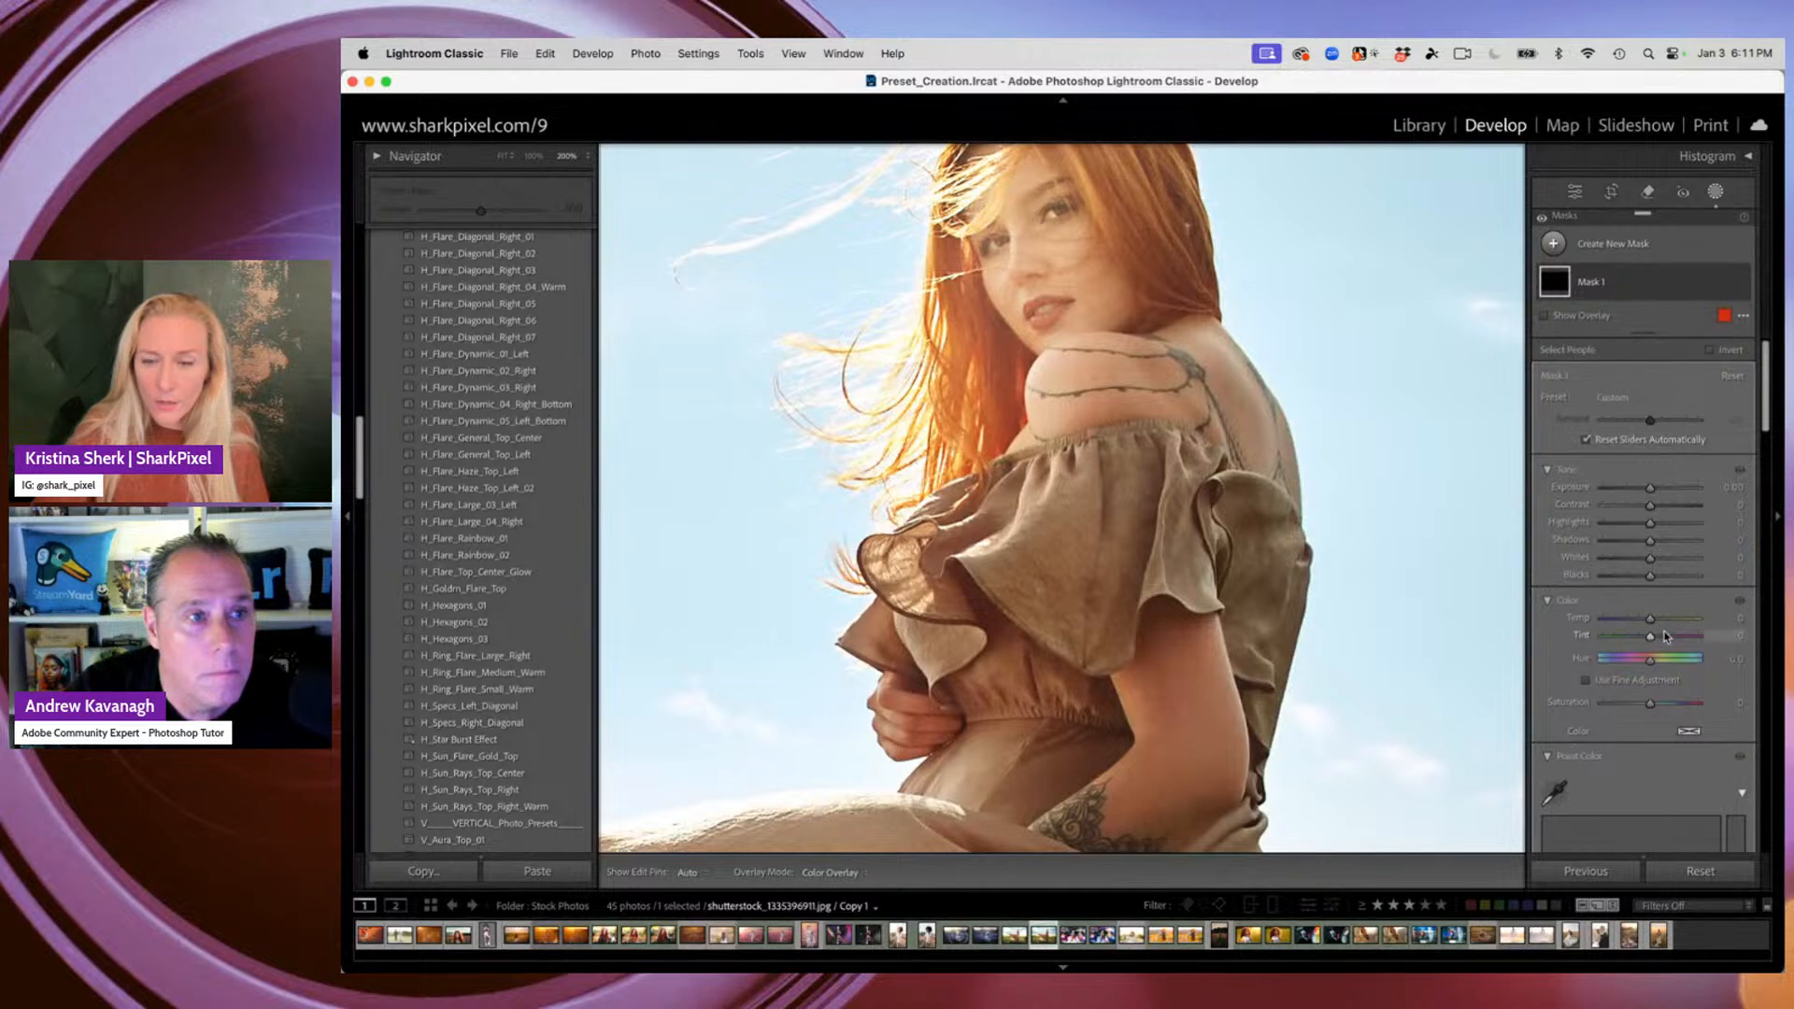
drag(1651, 641, 1673, 639)
drag(1650, 703, 1663, 703)
drag(1648, 489, 1643, 488)
Fit the whole photo in view and compare it with the masks switched off and on
key(z)
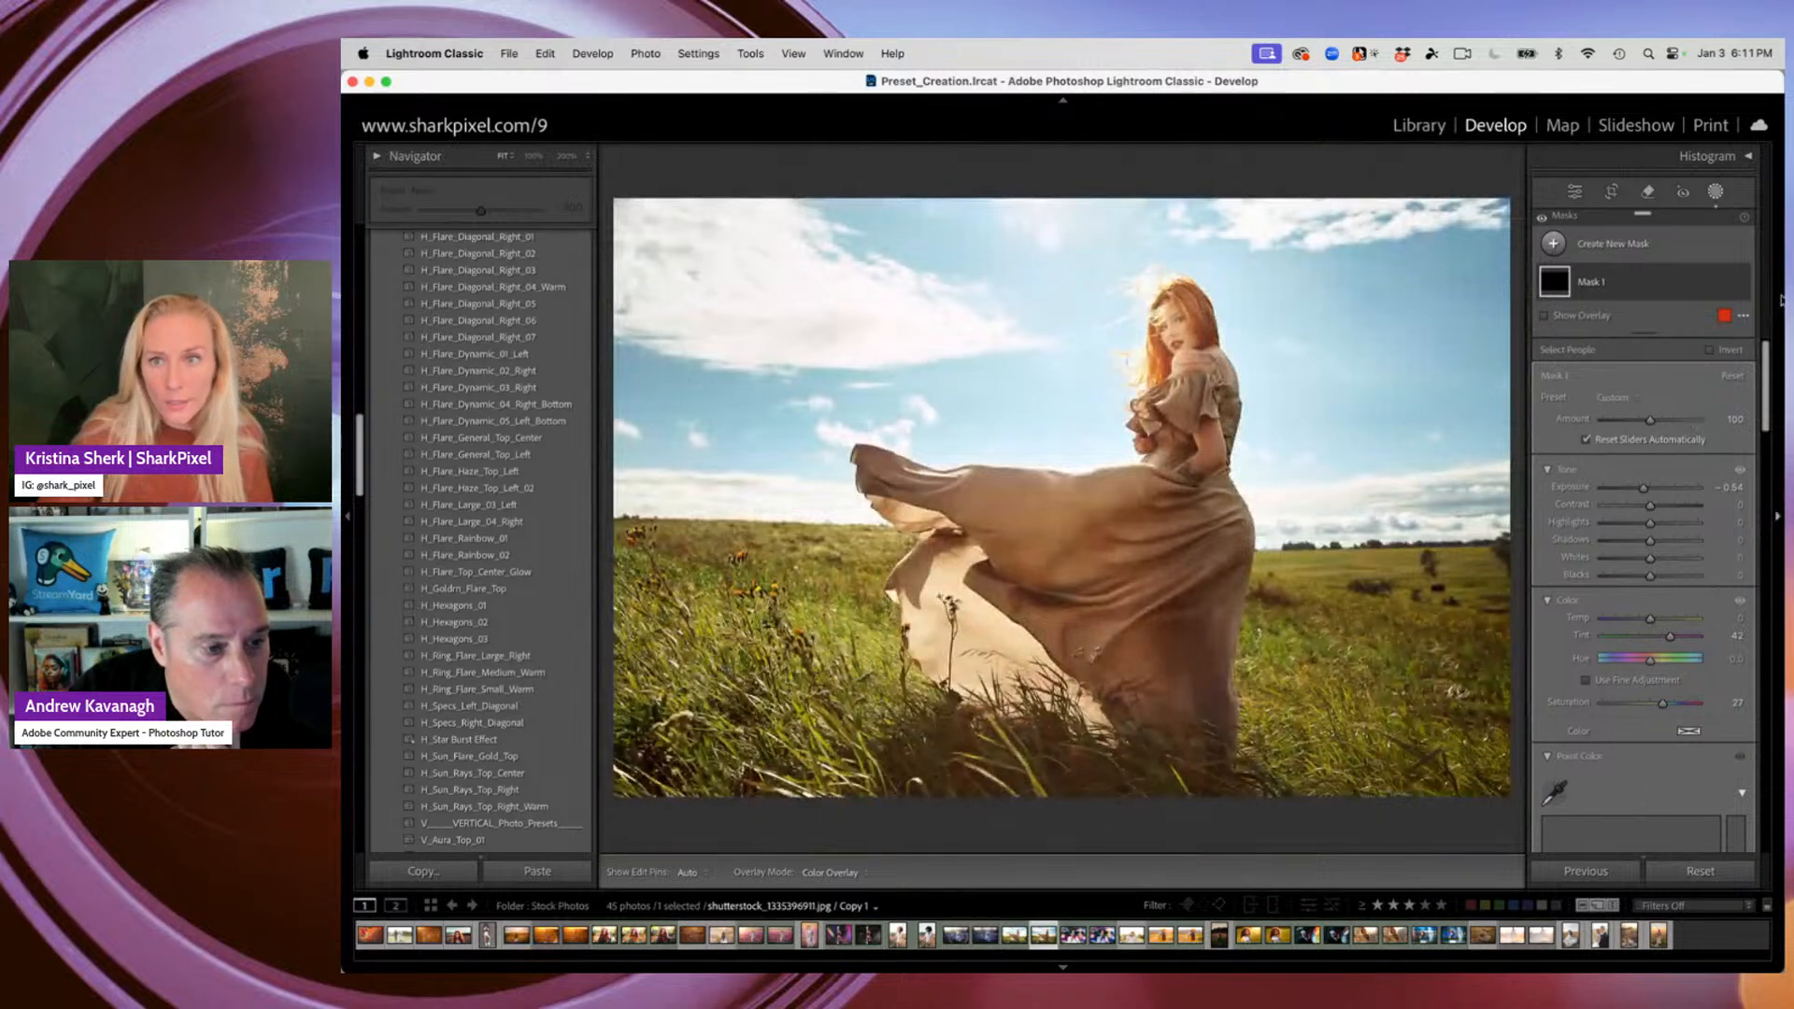
click(1540, 221)
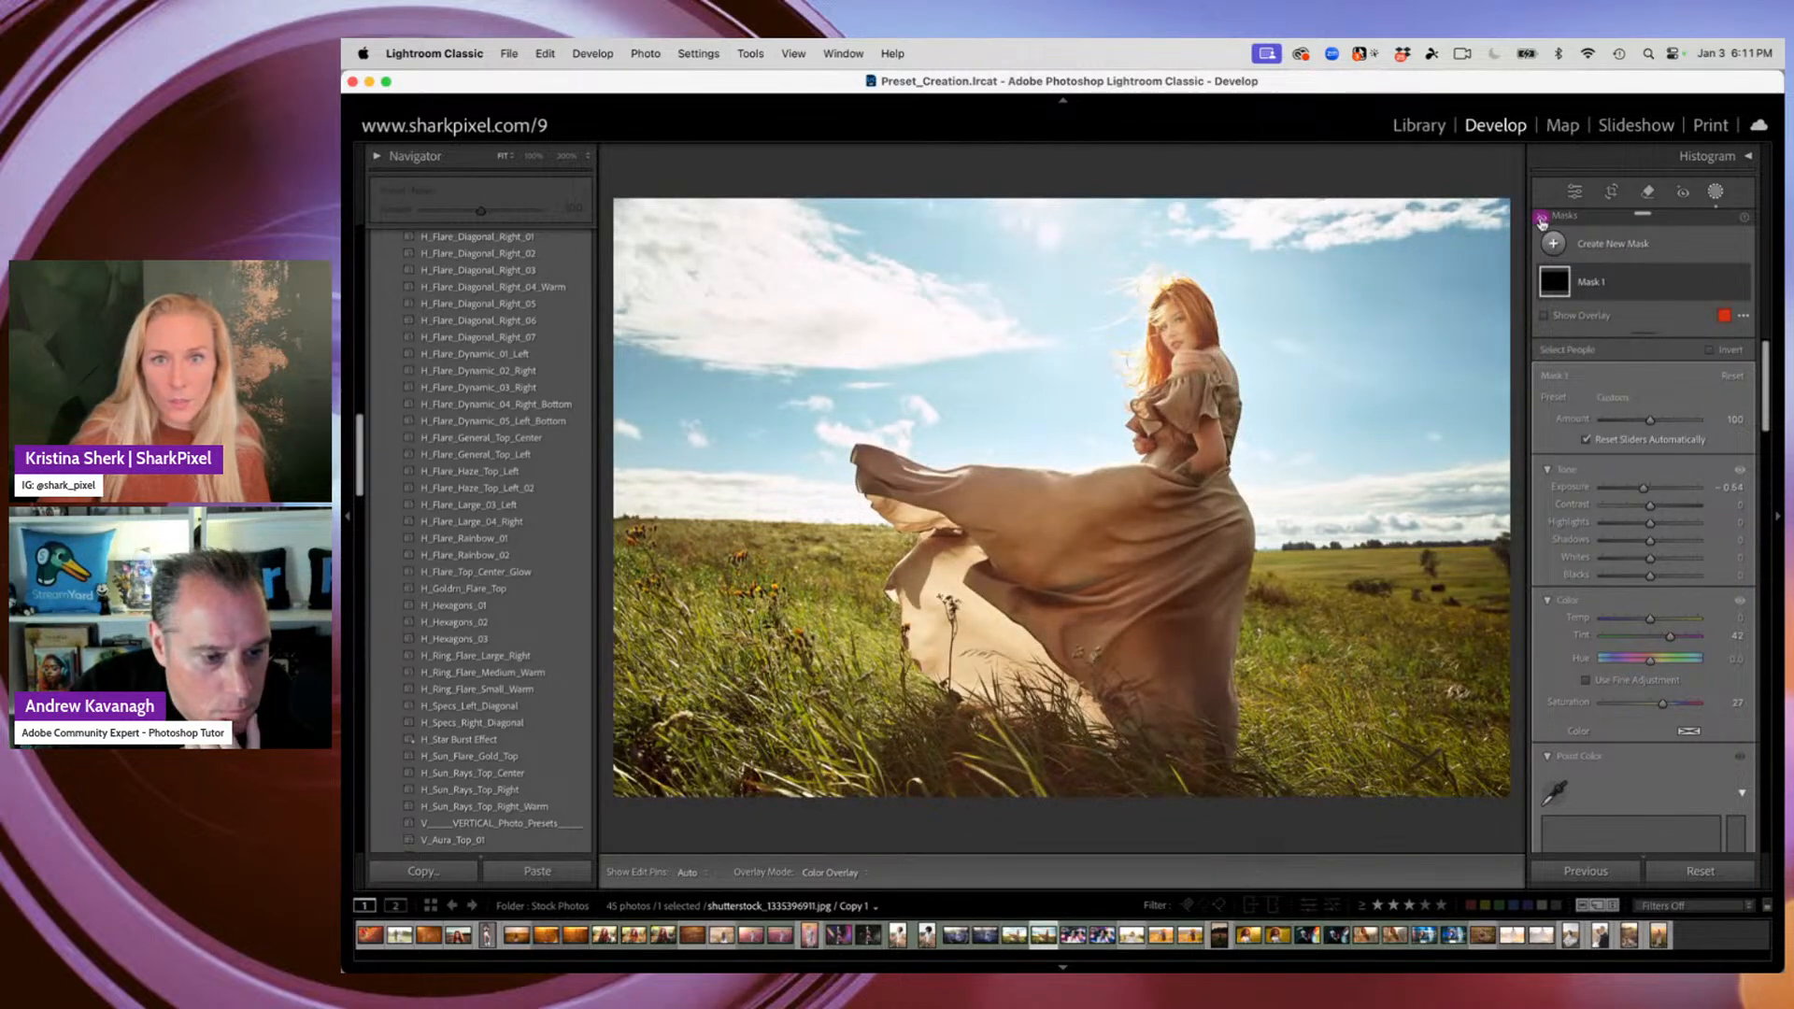
click(1541, 221)
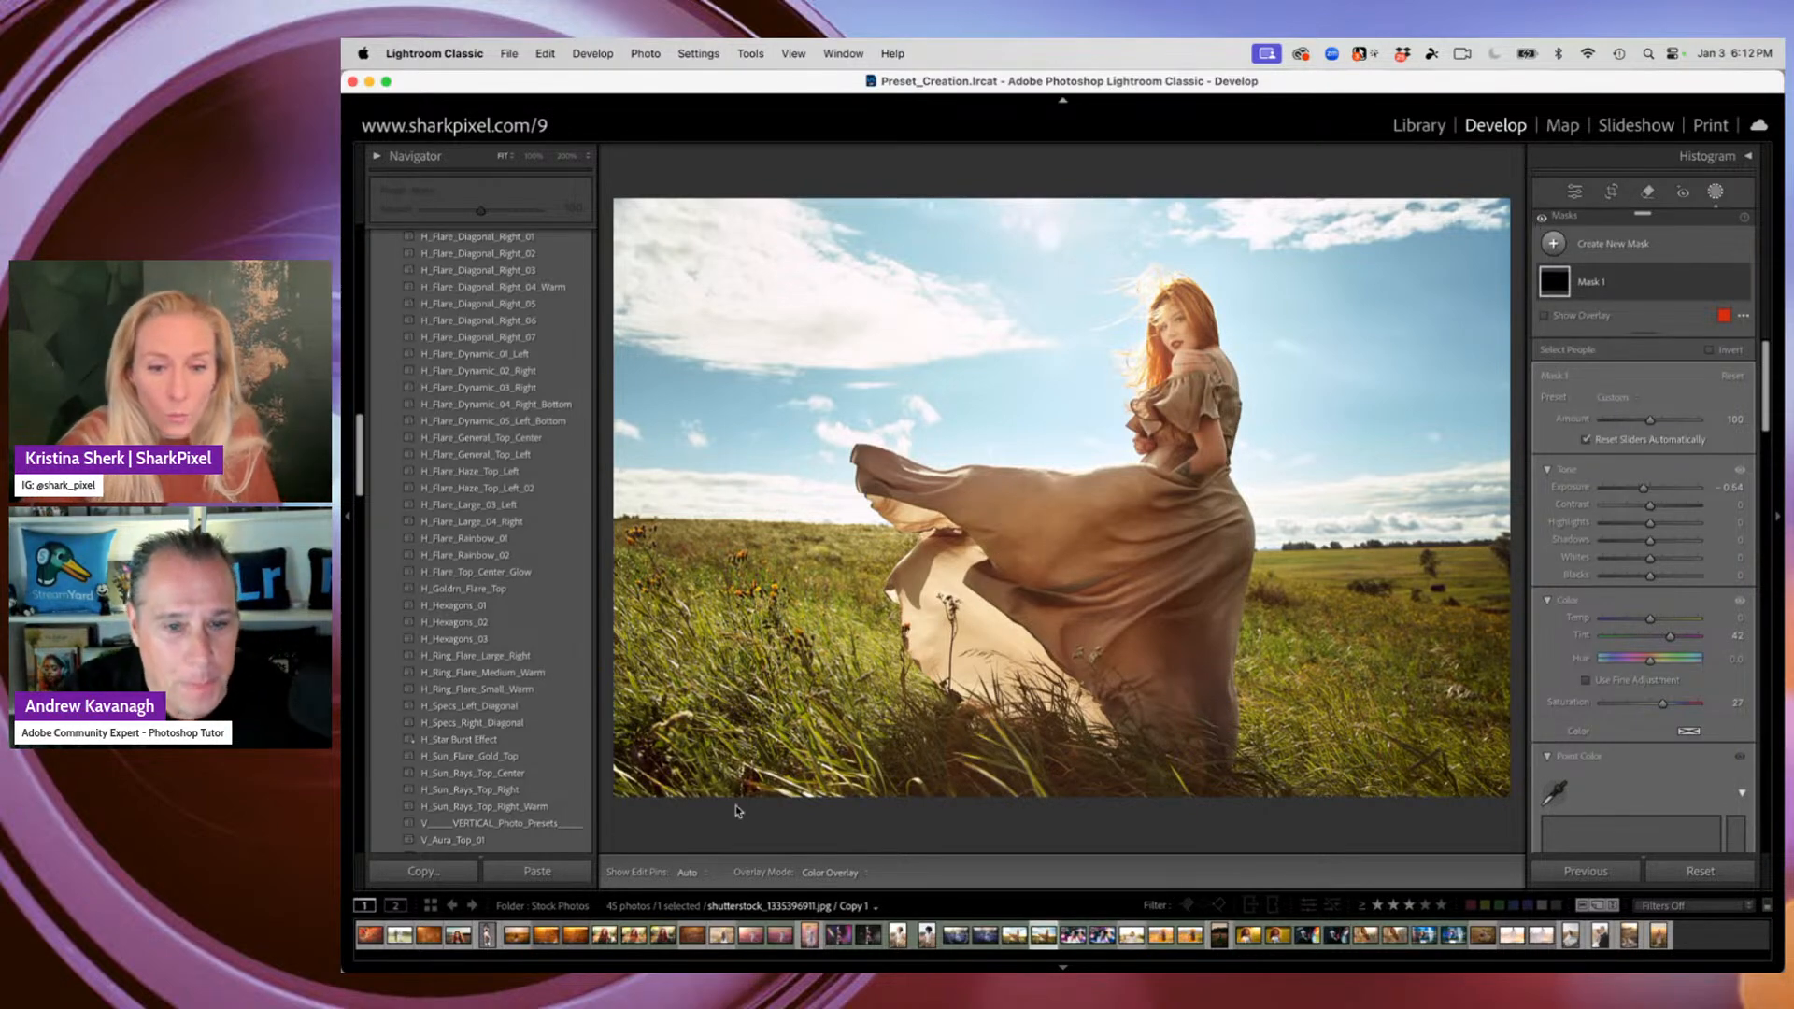
Return to the Library grid and open the full-length photo of the wedding couple in the hay field in Develop with the masking tools
key(g)
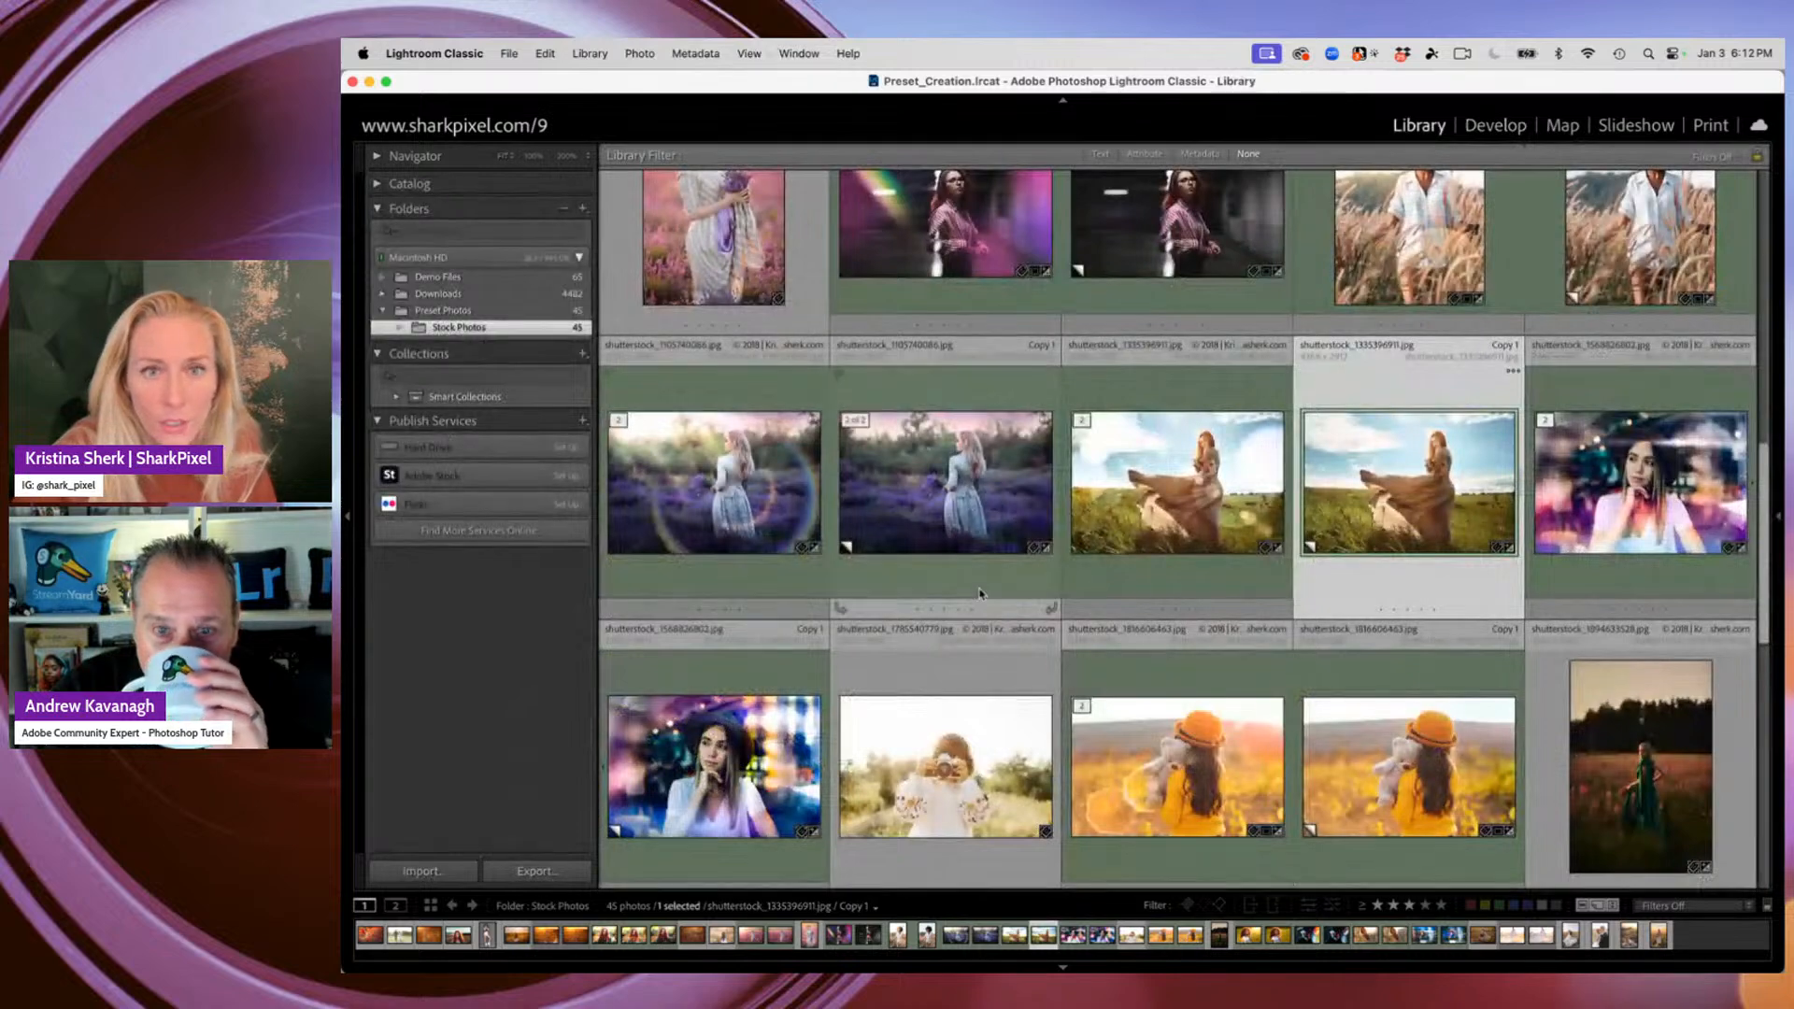
scroll(894, 517, up, 10)
scroll(970, 598, down, 3)
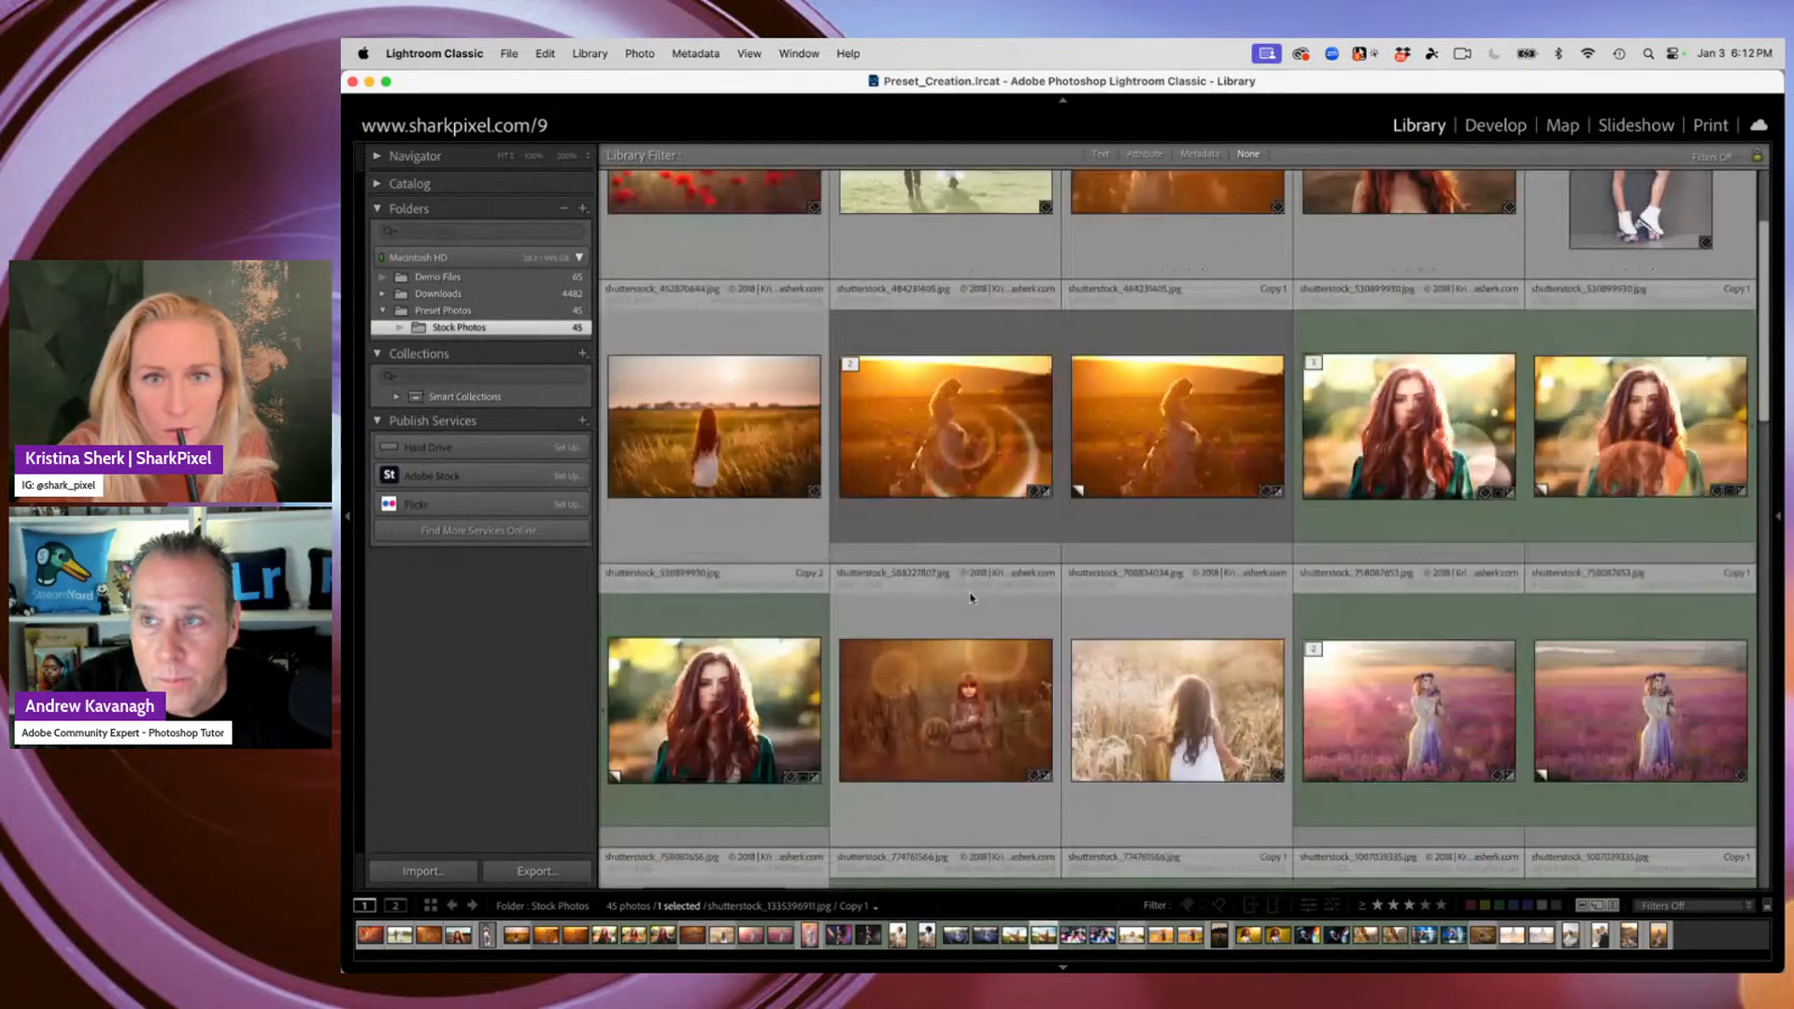
scroll(969, 598, up, 3)
scroll(970, 598, down, 6)
scroll(970, 599, down, 15)
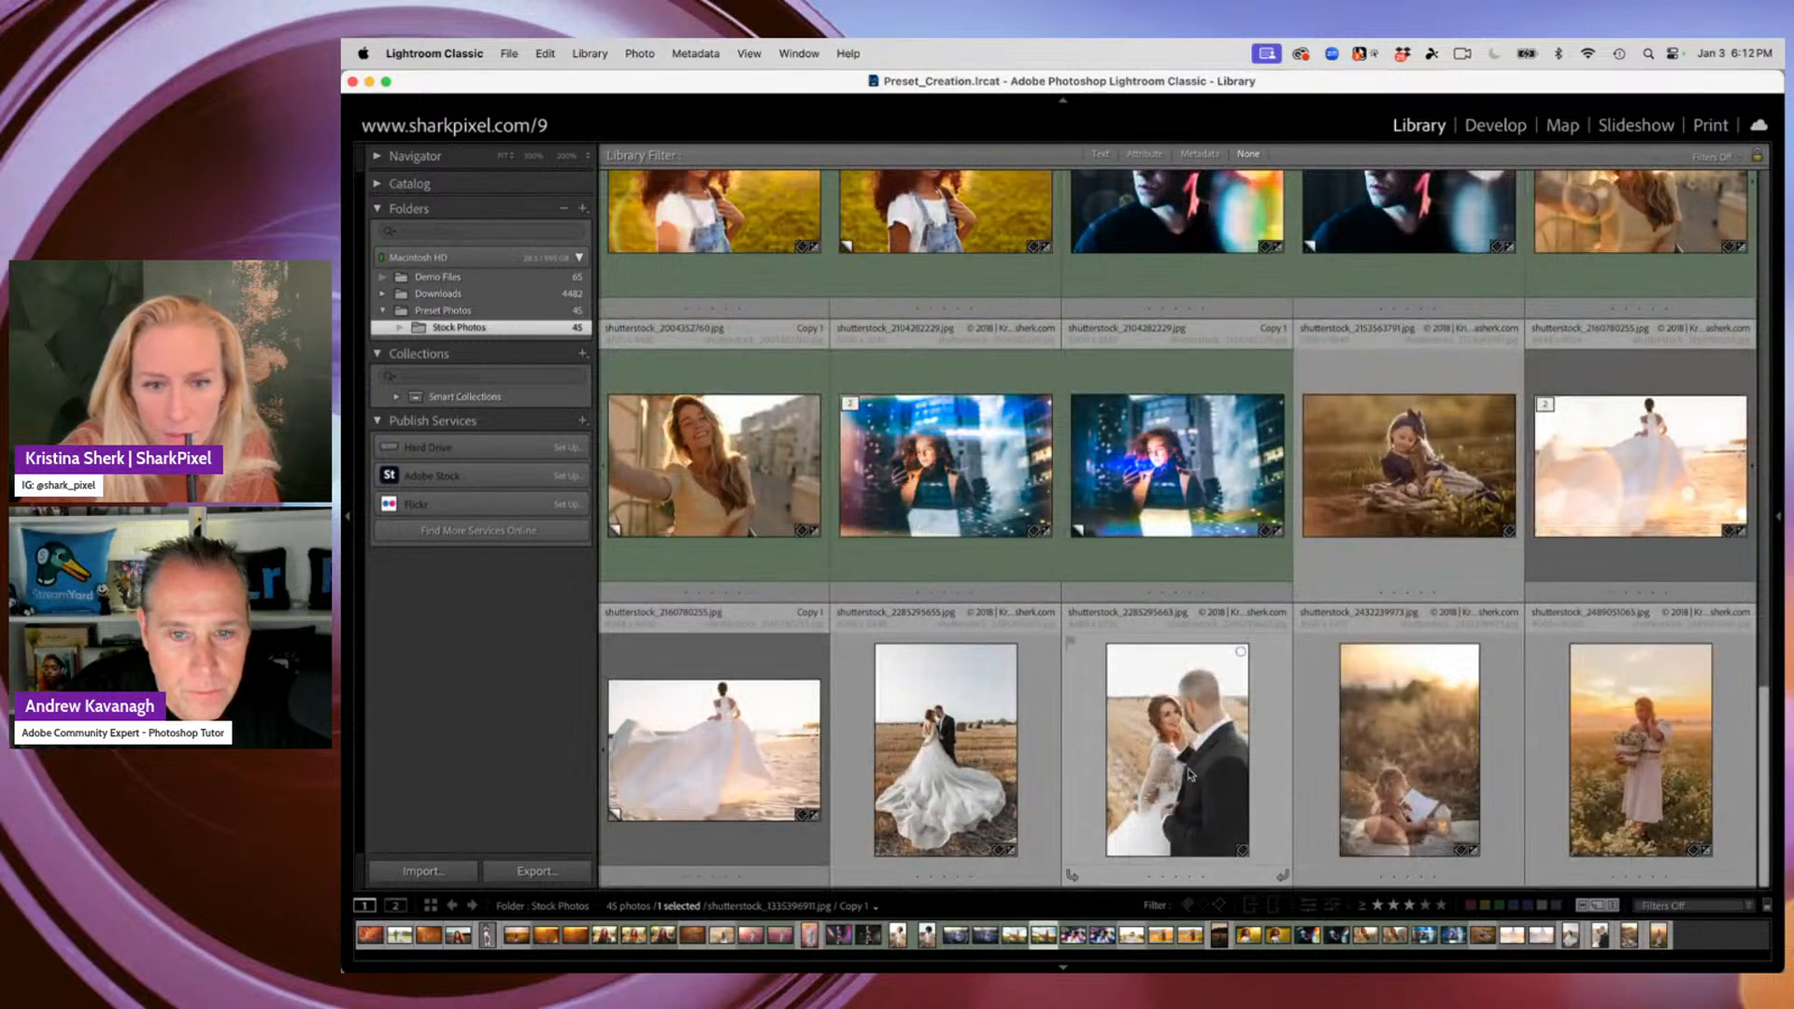
click(940, 794)
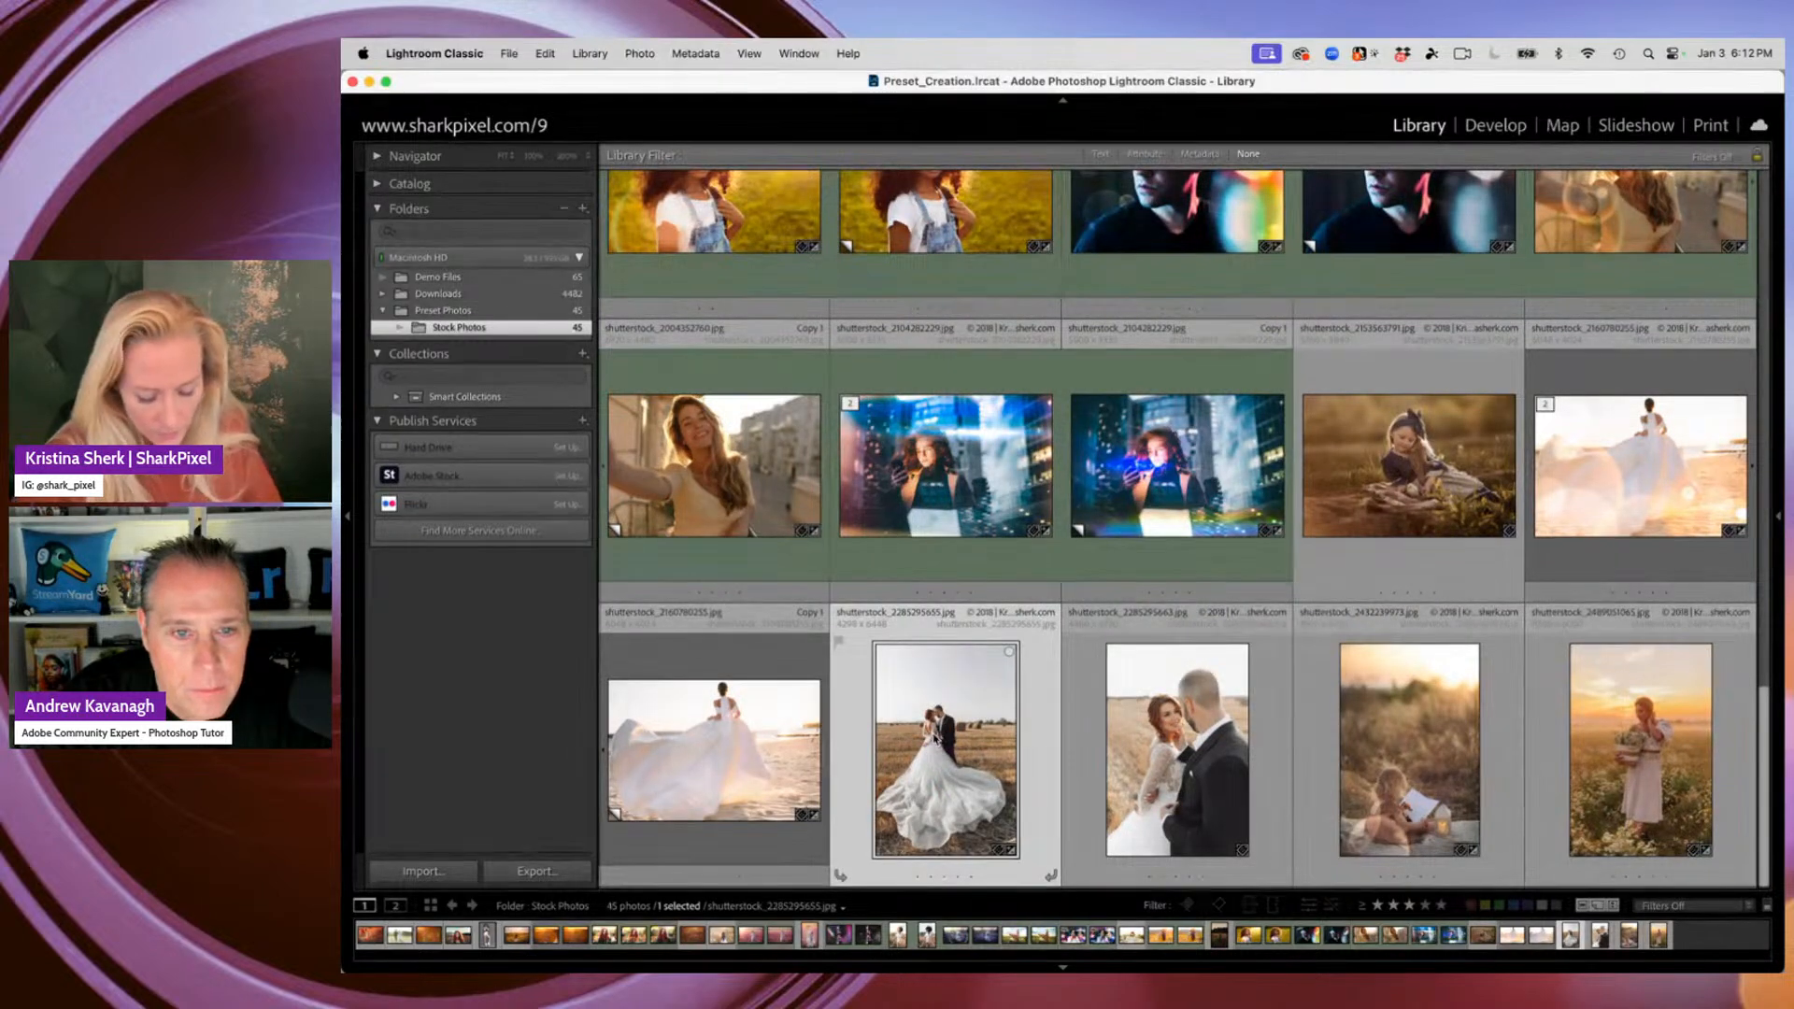
key(d)
click(1714, 192)
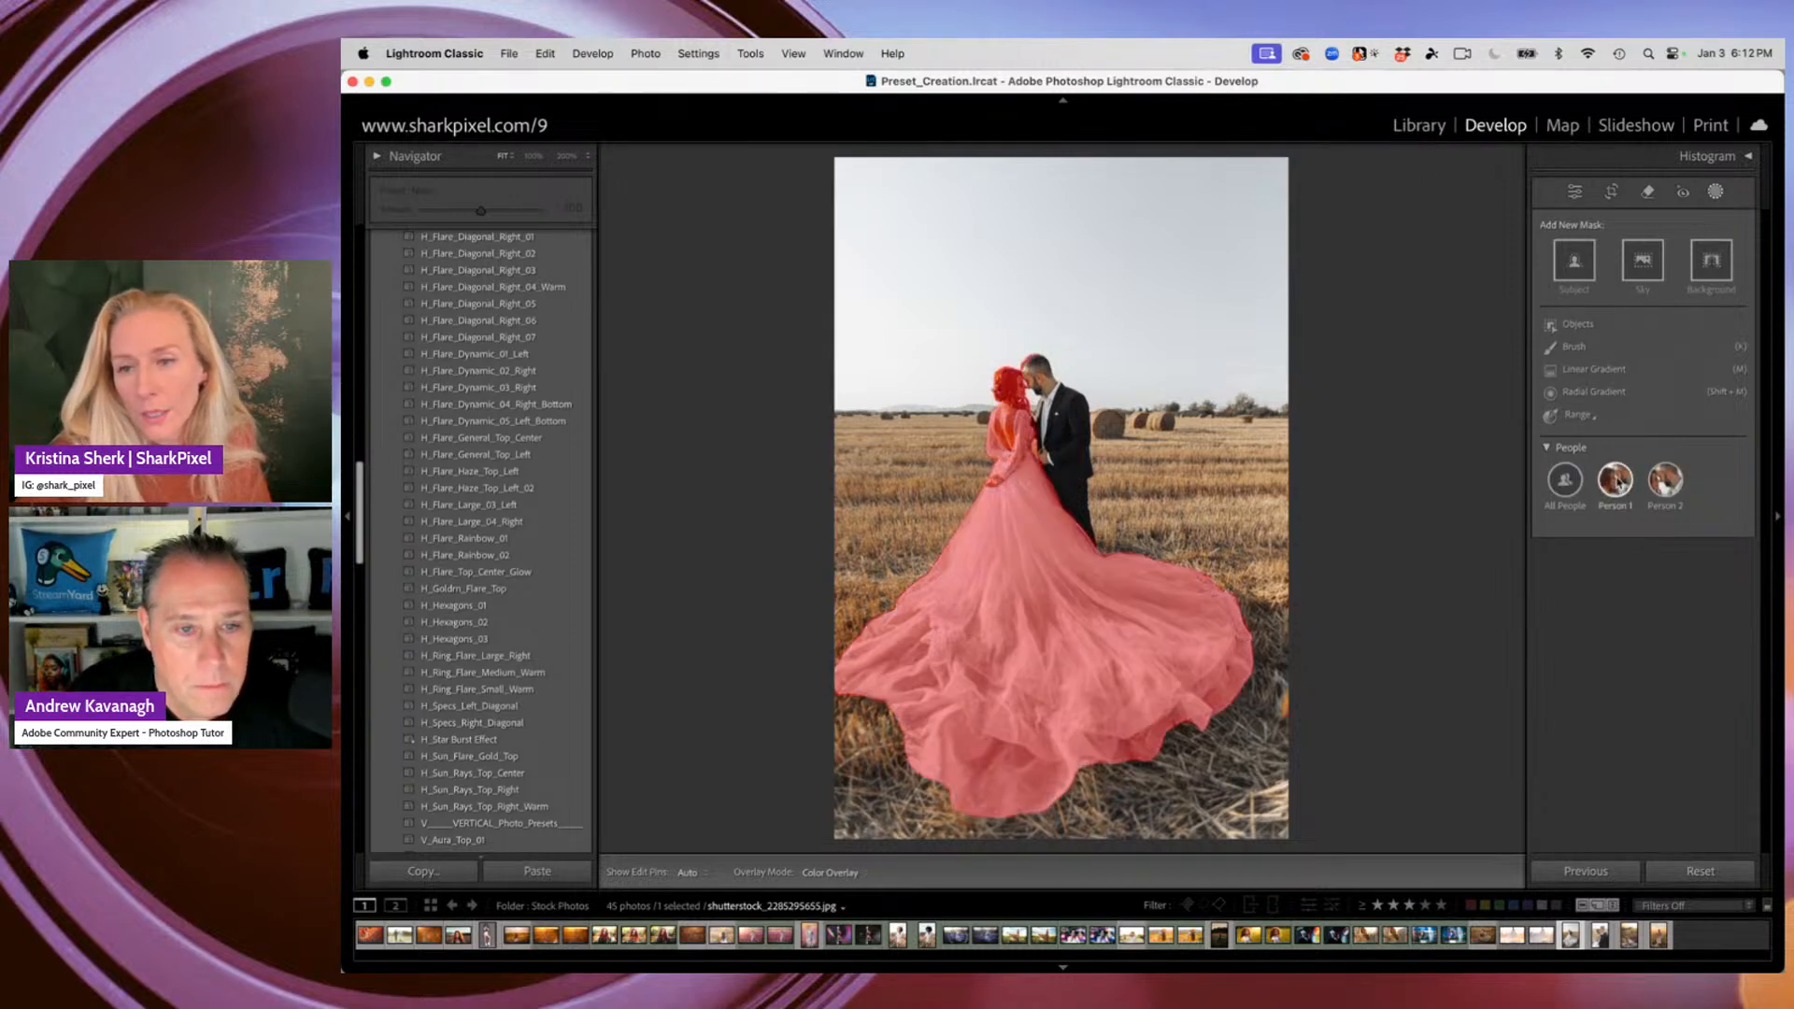
Choose the bride, Person 1, for a People mask and limit her selection to Facial Skin
click(1624, 480)
click(1573, 359)
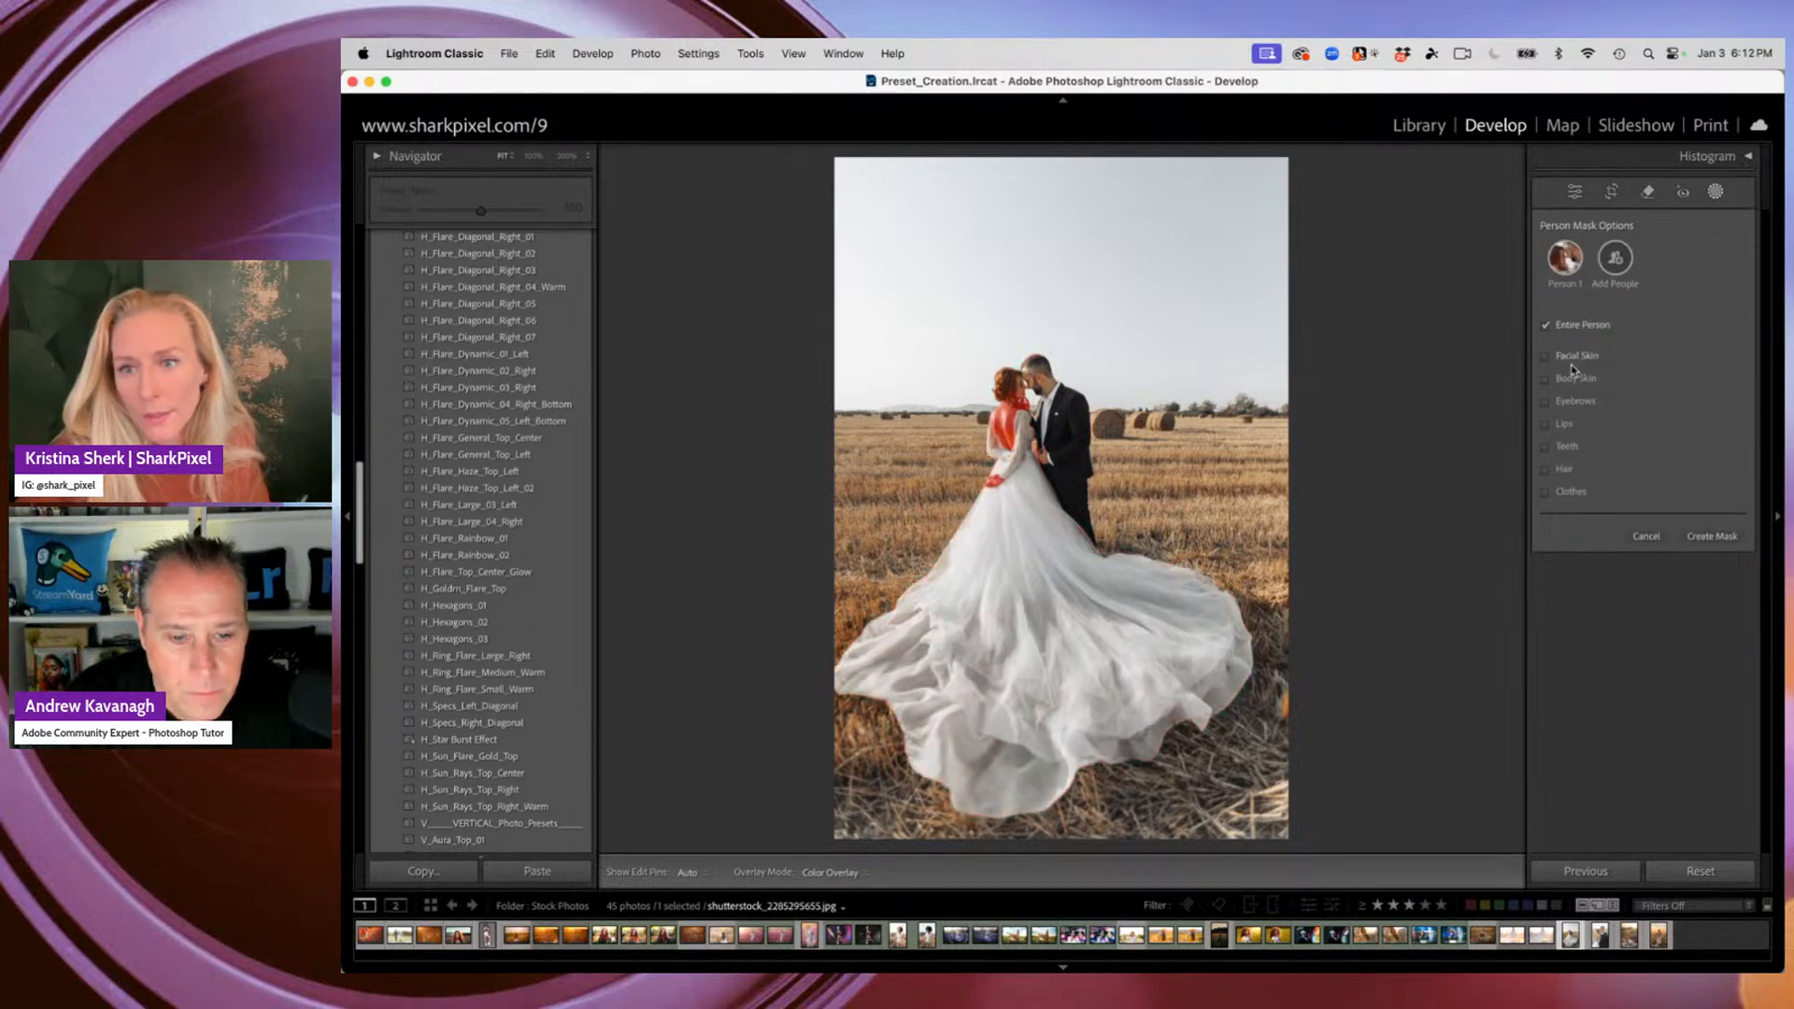
click(1575, 379)
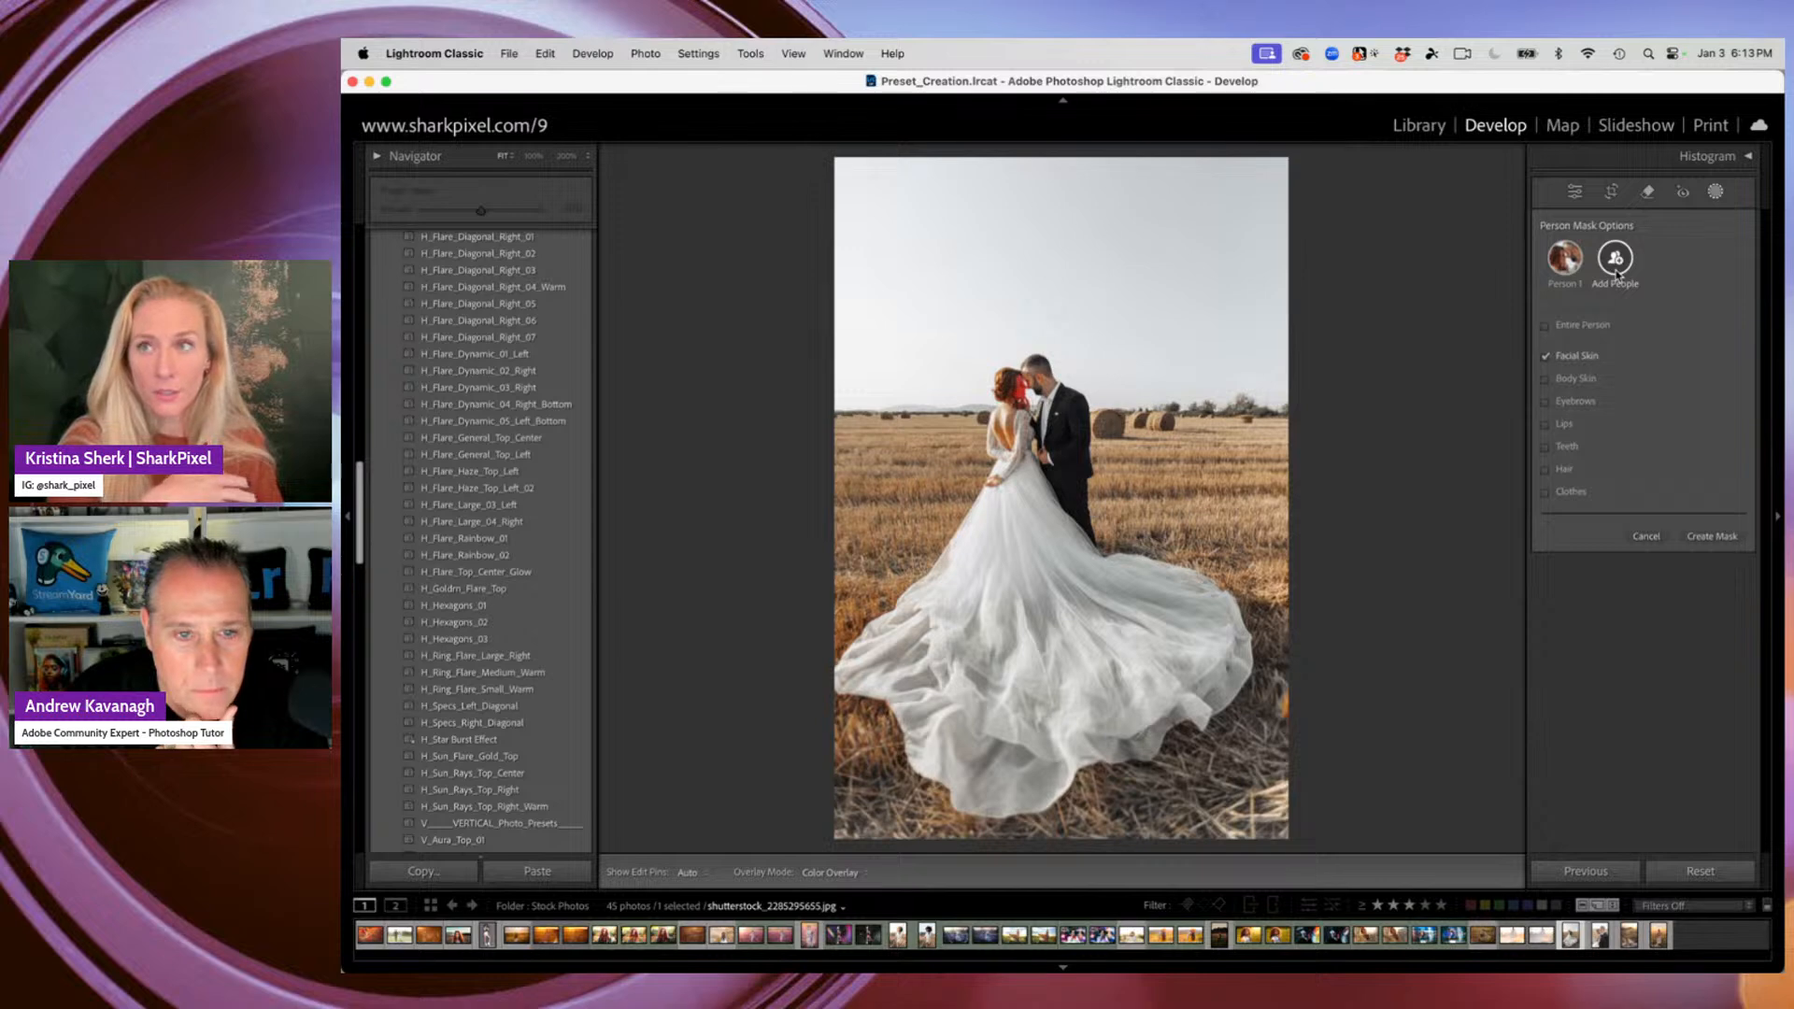
Add the groom, Person 2, to the bride's People mask selection and continue to the shared mask options
click(1621, 265)
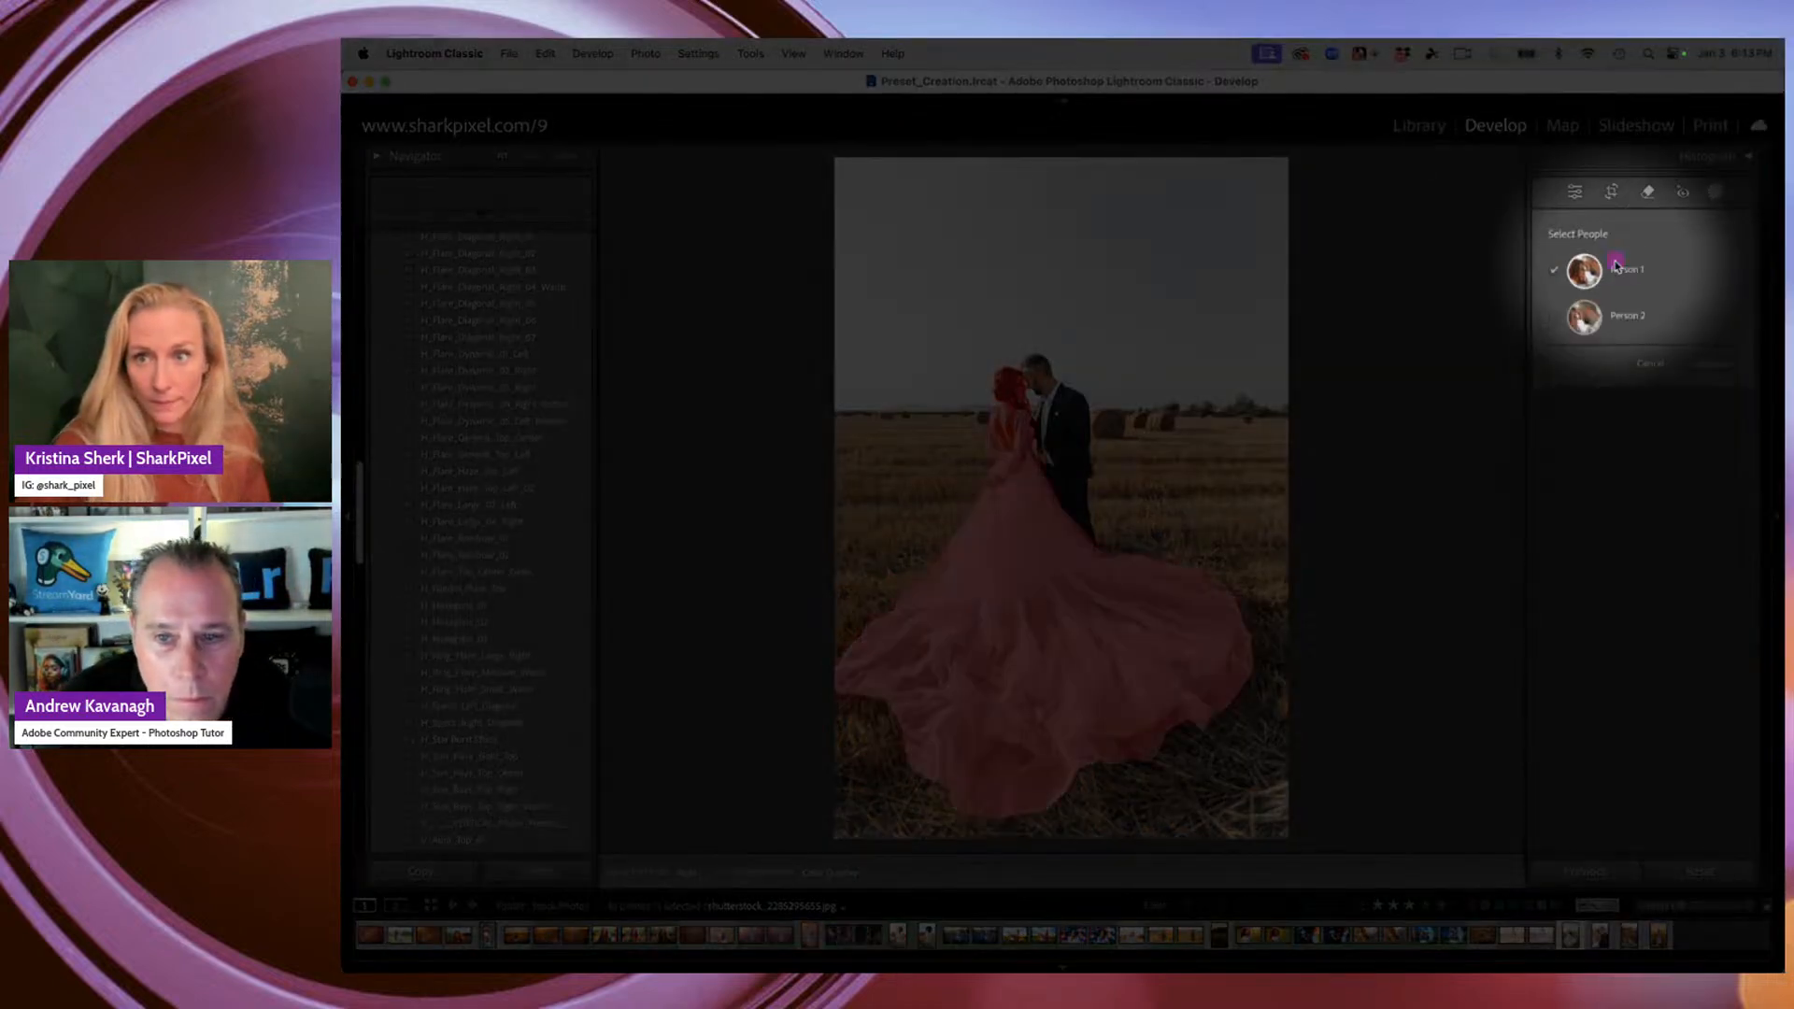
click(1554, 318)
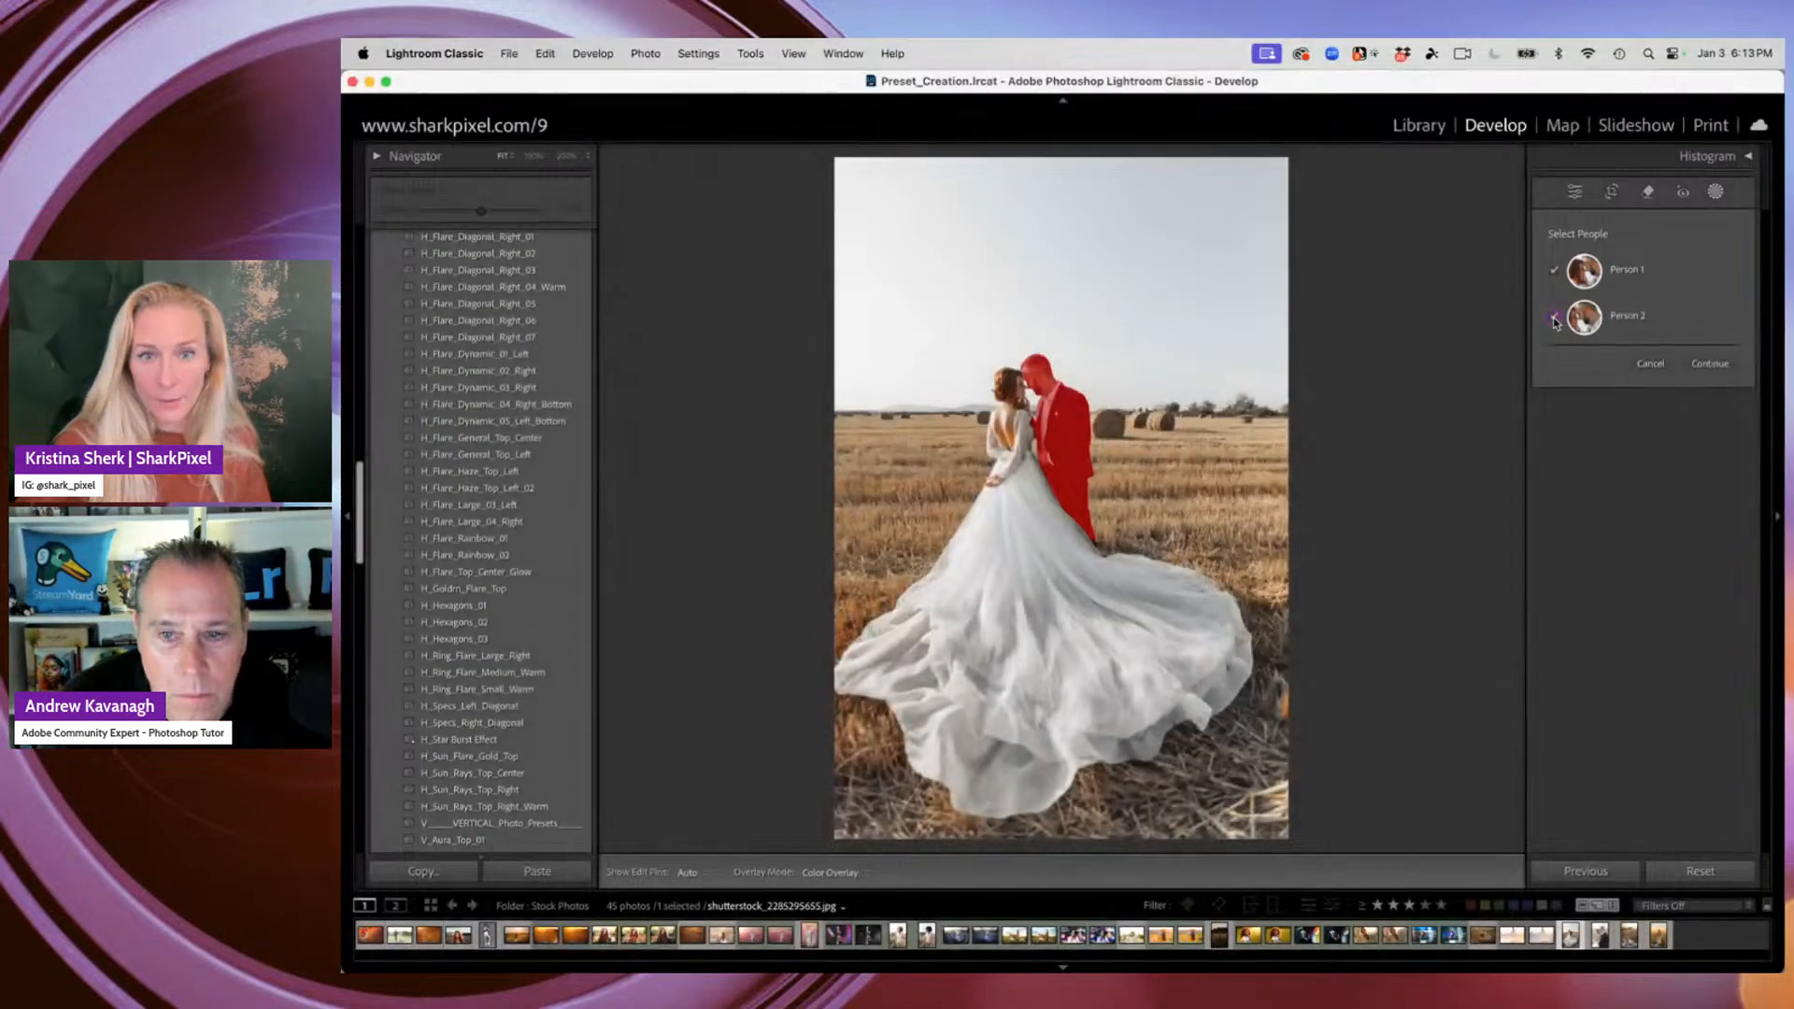
click(1711, 366)
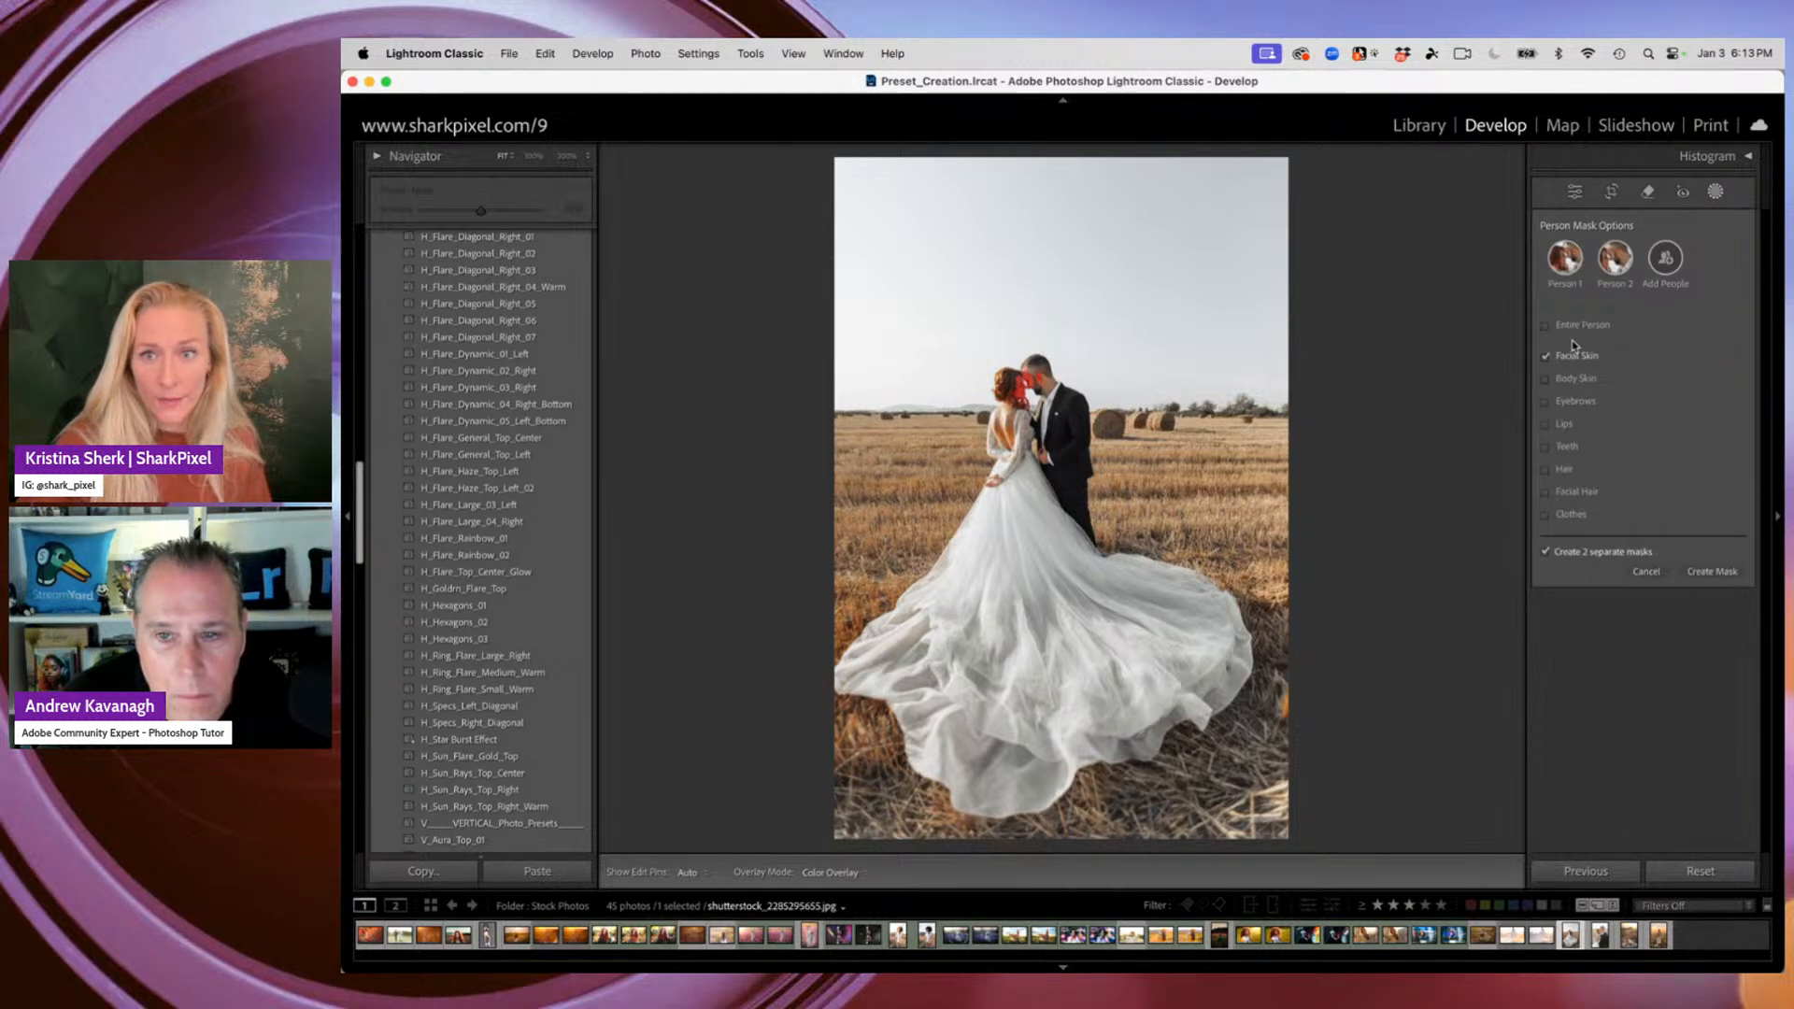
Toggle Facial Skin off and back on for the couple and create 2 separate facial skin masks
click(1546, 357)
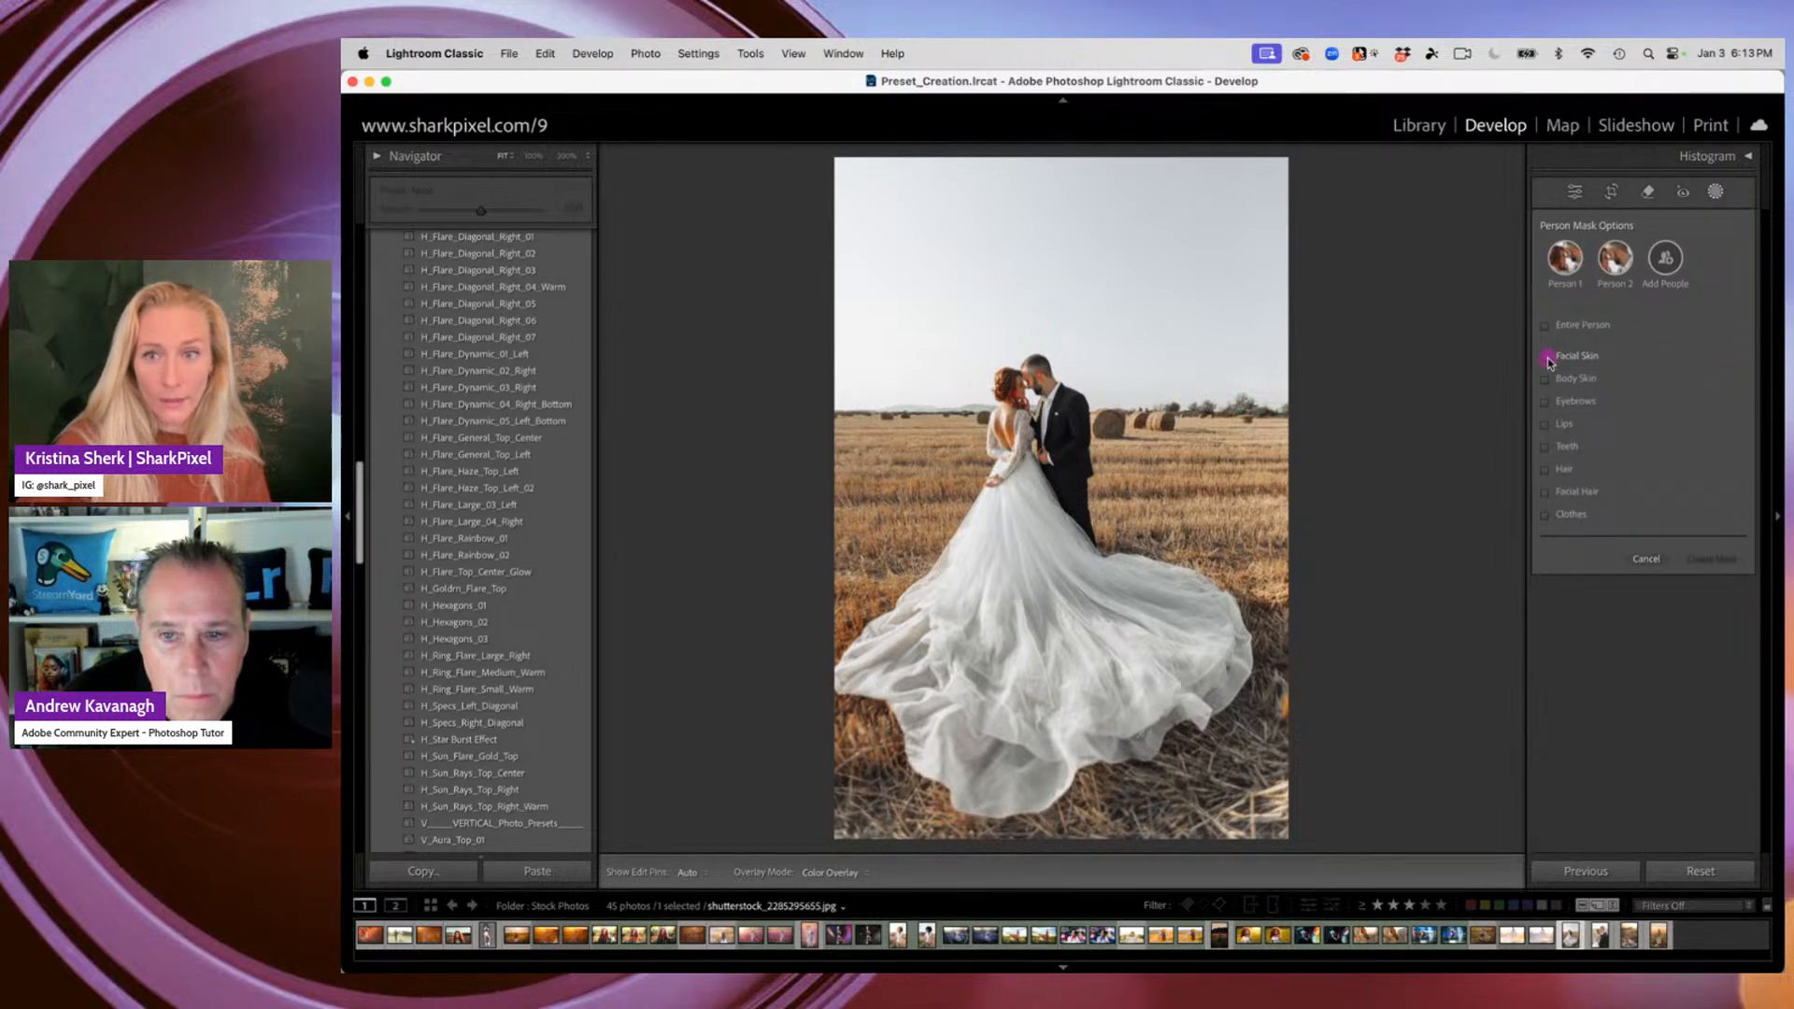
click(1546, 361)
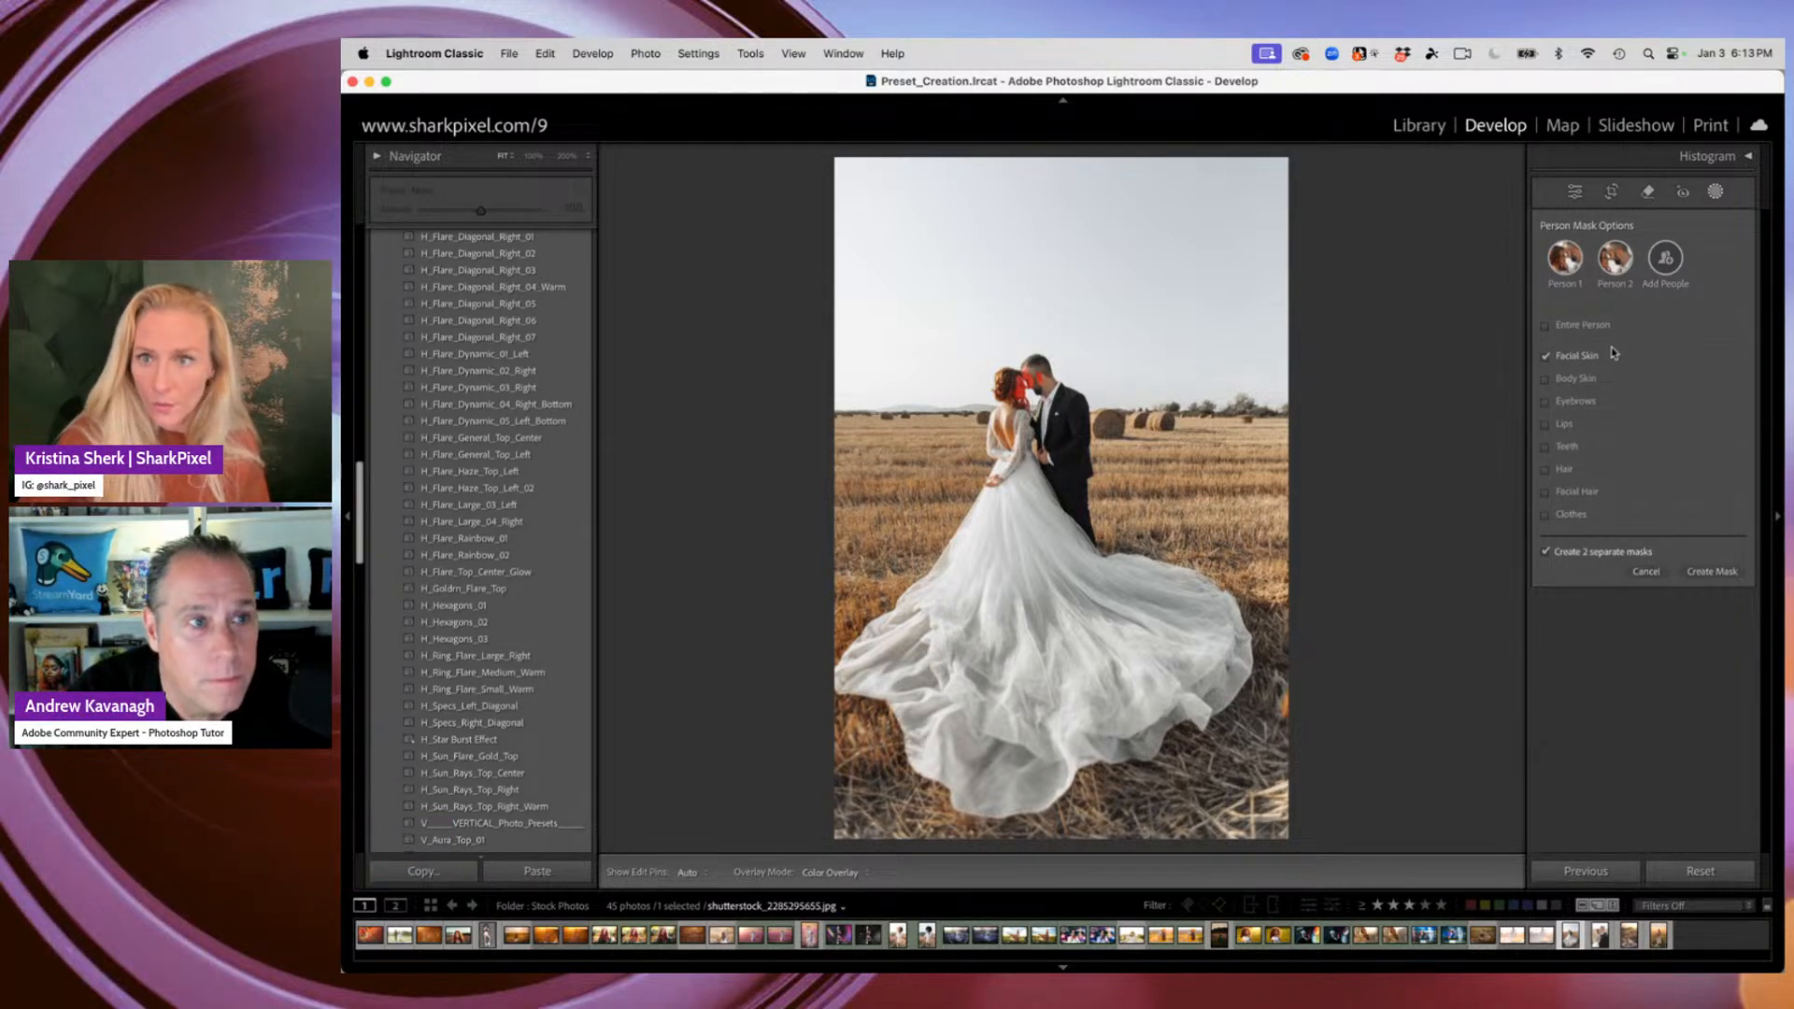
click(1696, 581)
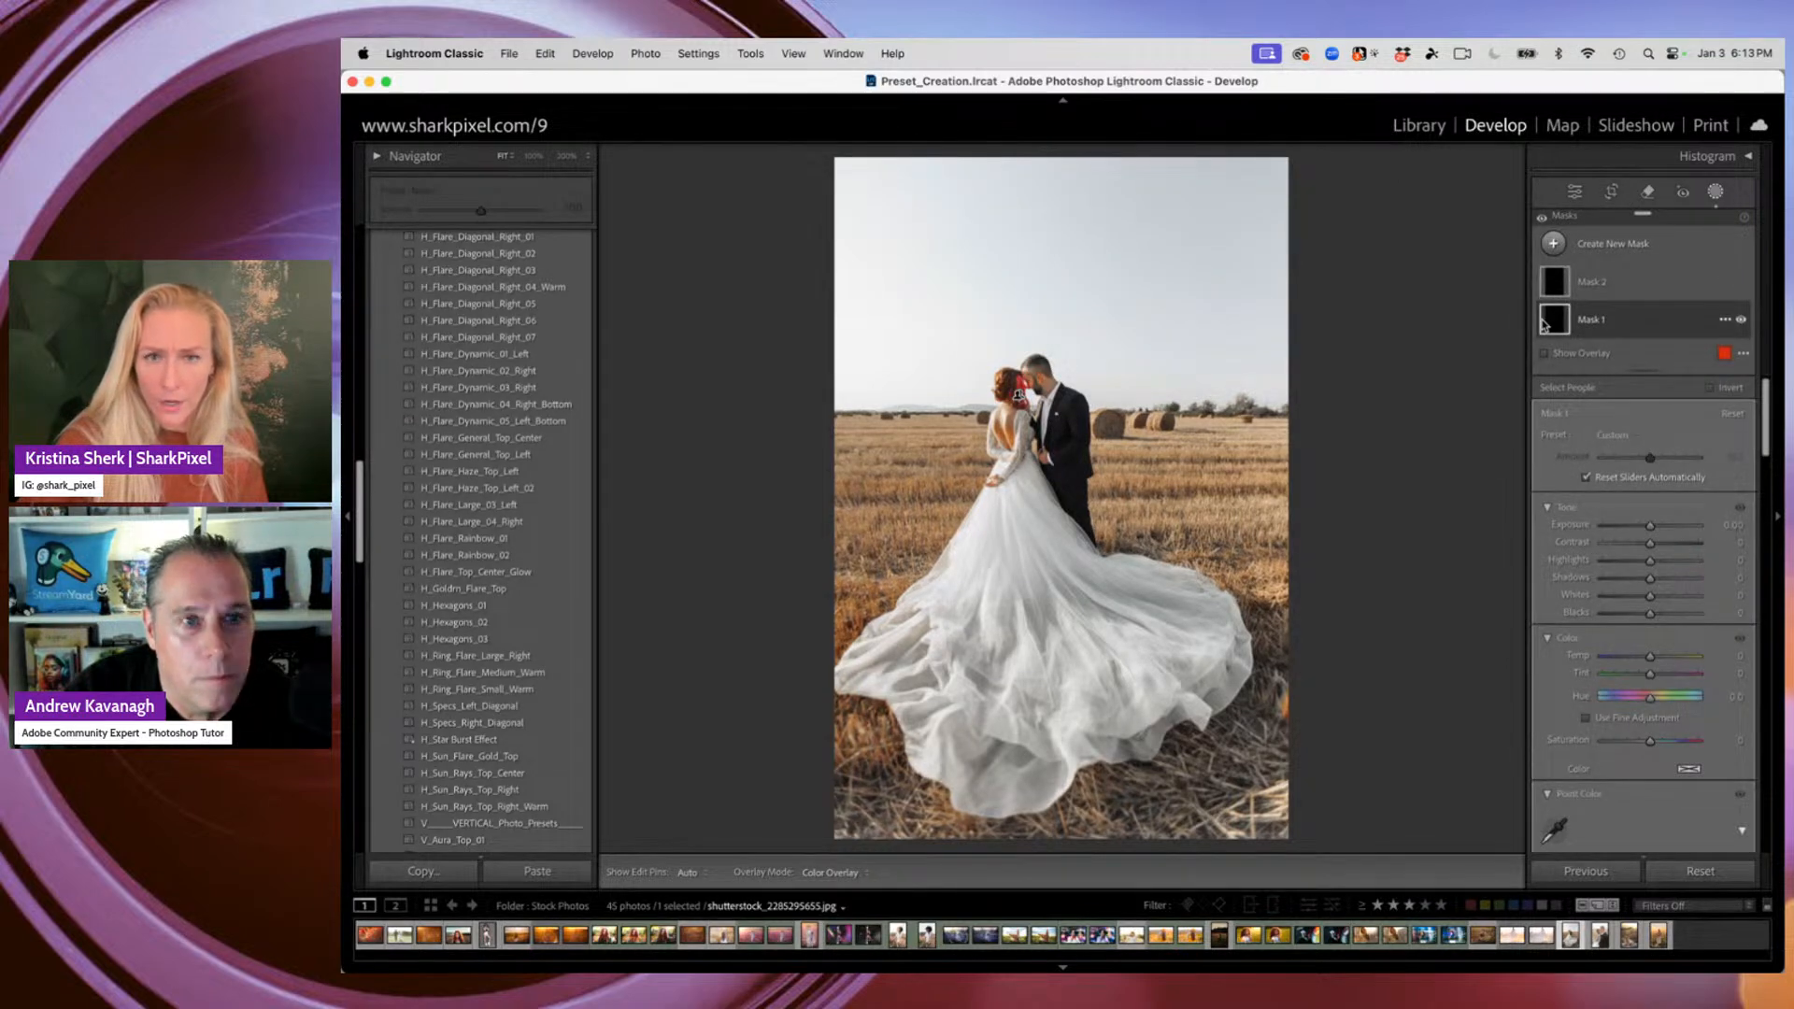
Zoom in on the couple's faces and look through the adjustment sections down to Lens Blur
key(super+equal)
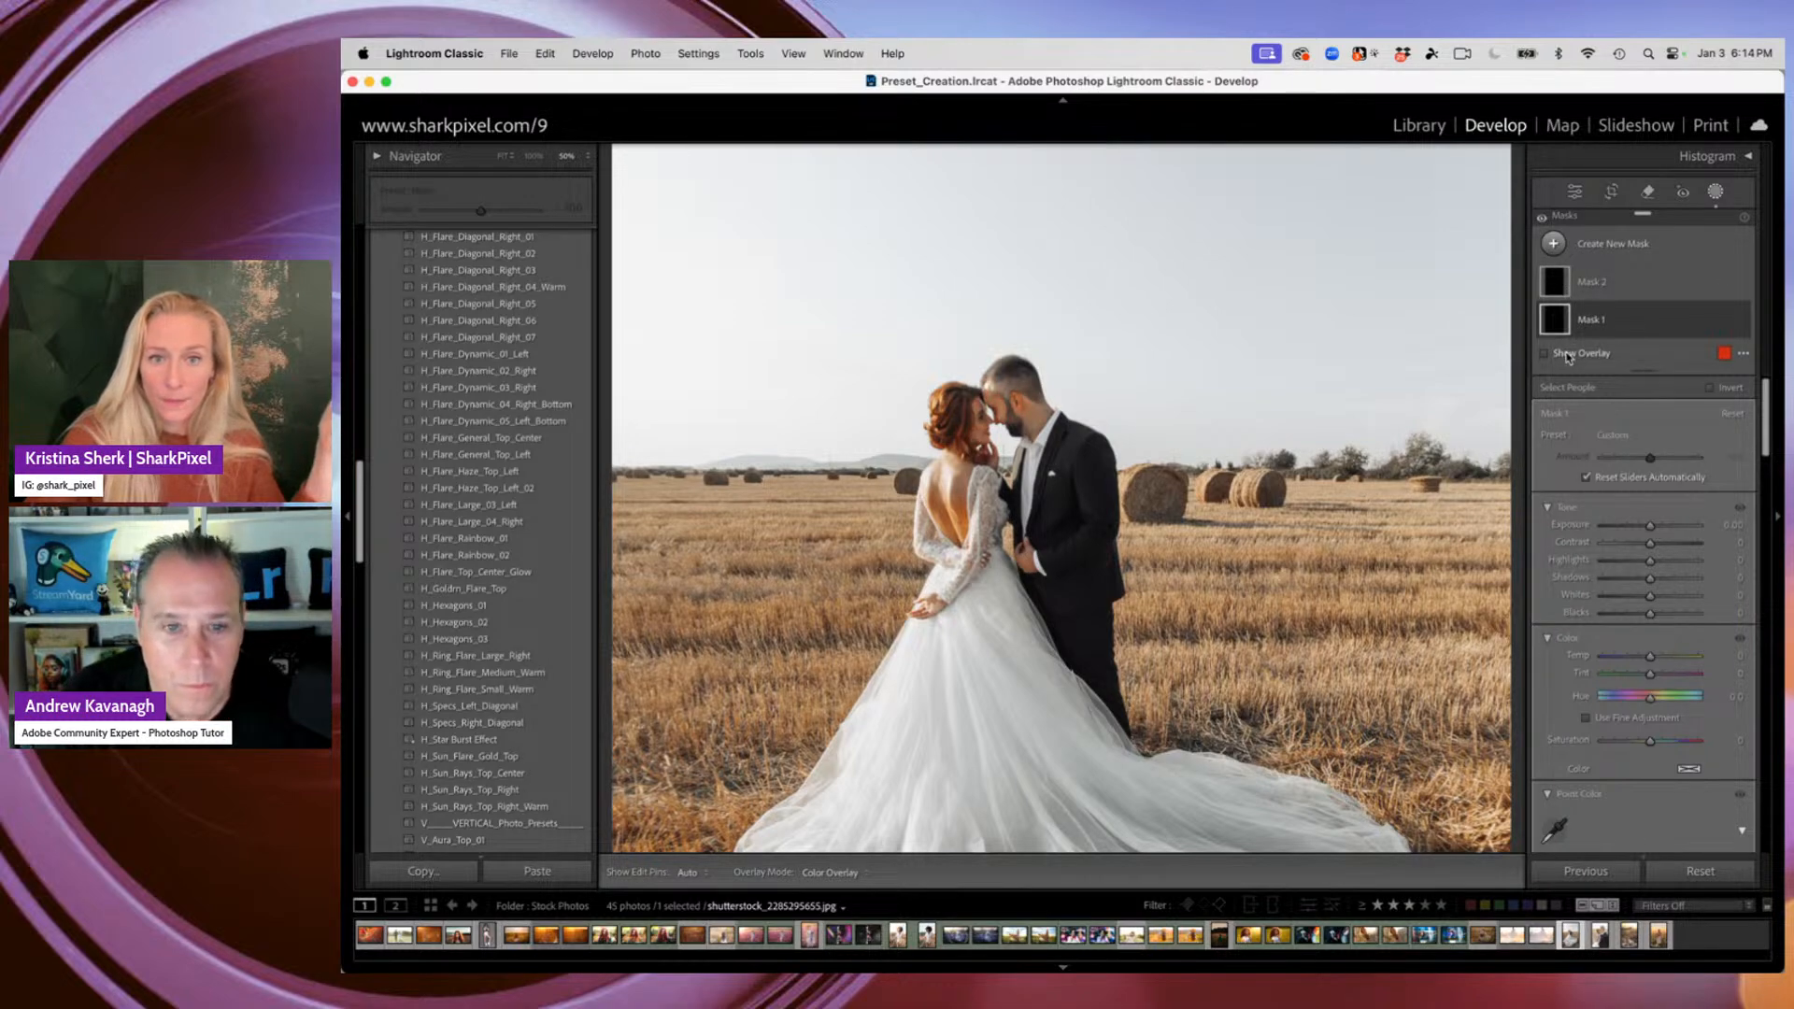
key(super+equal)
key(super+equal)
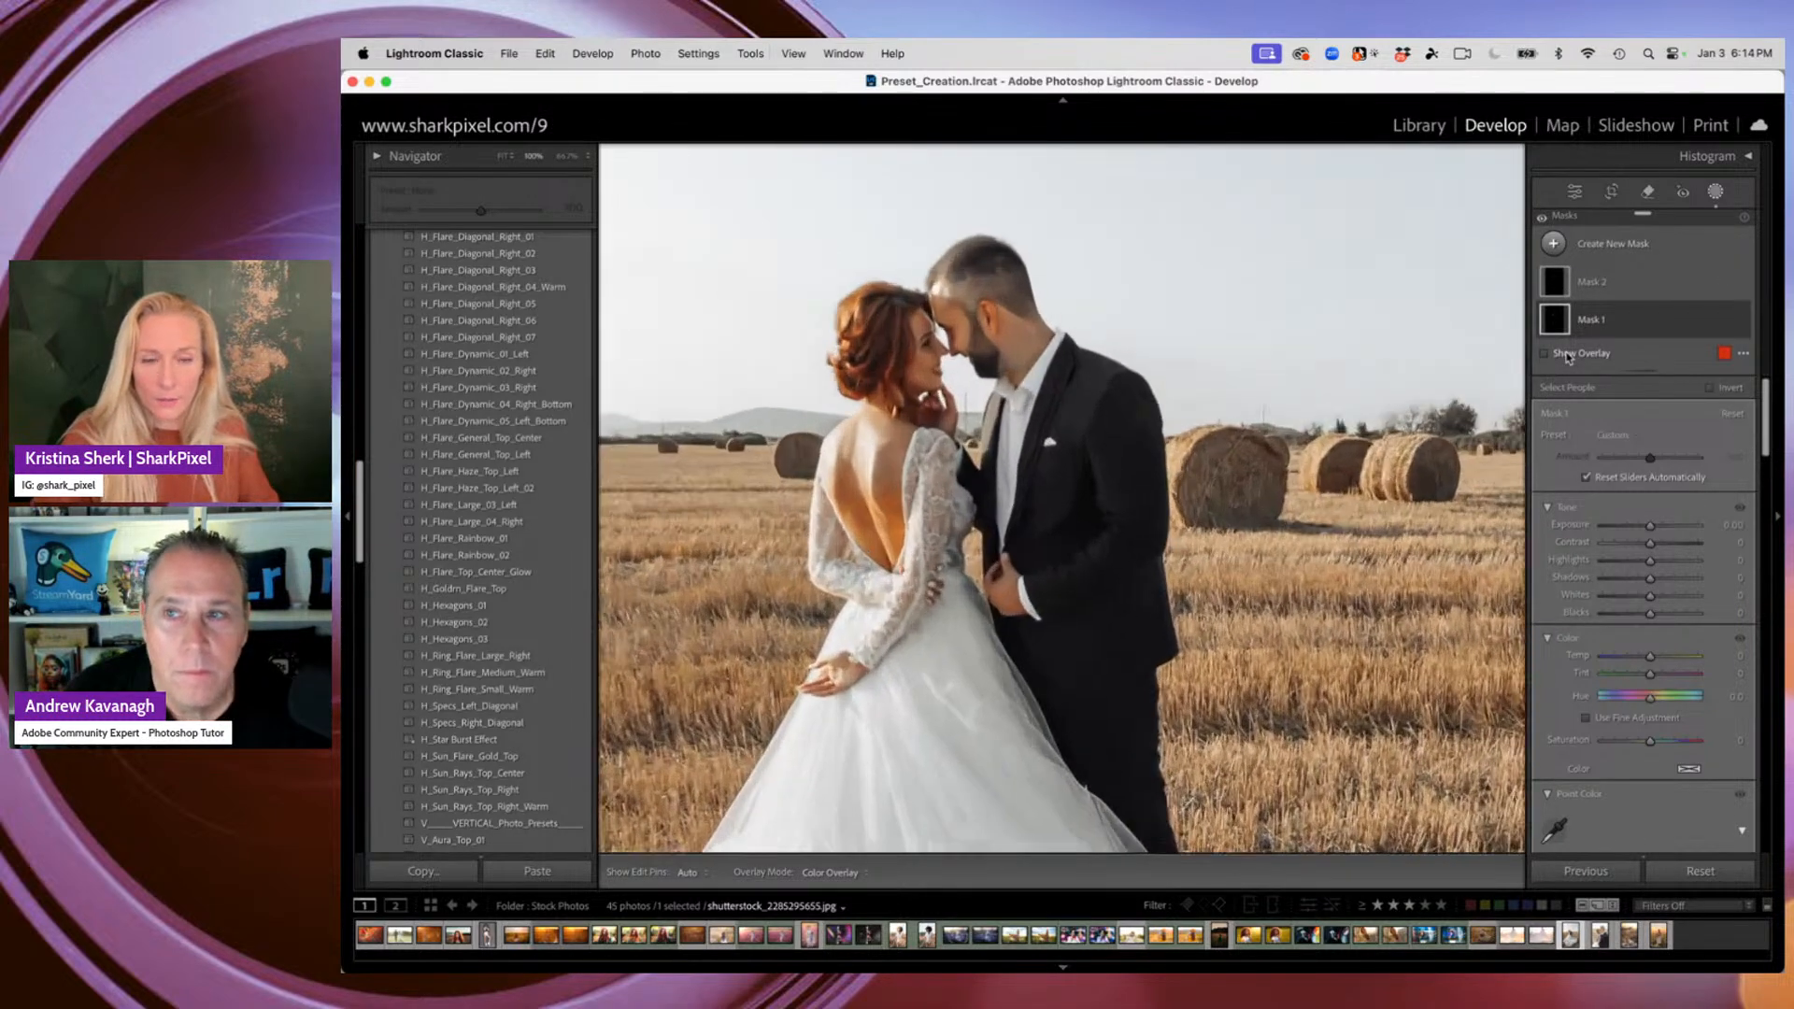
key(super+equal)
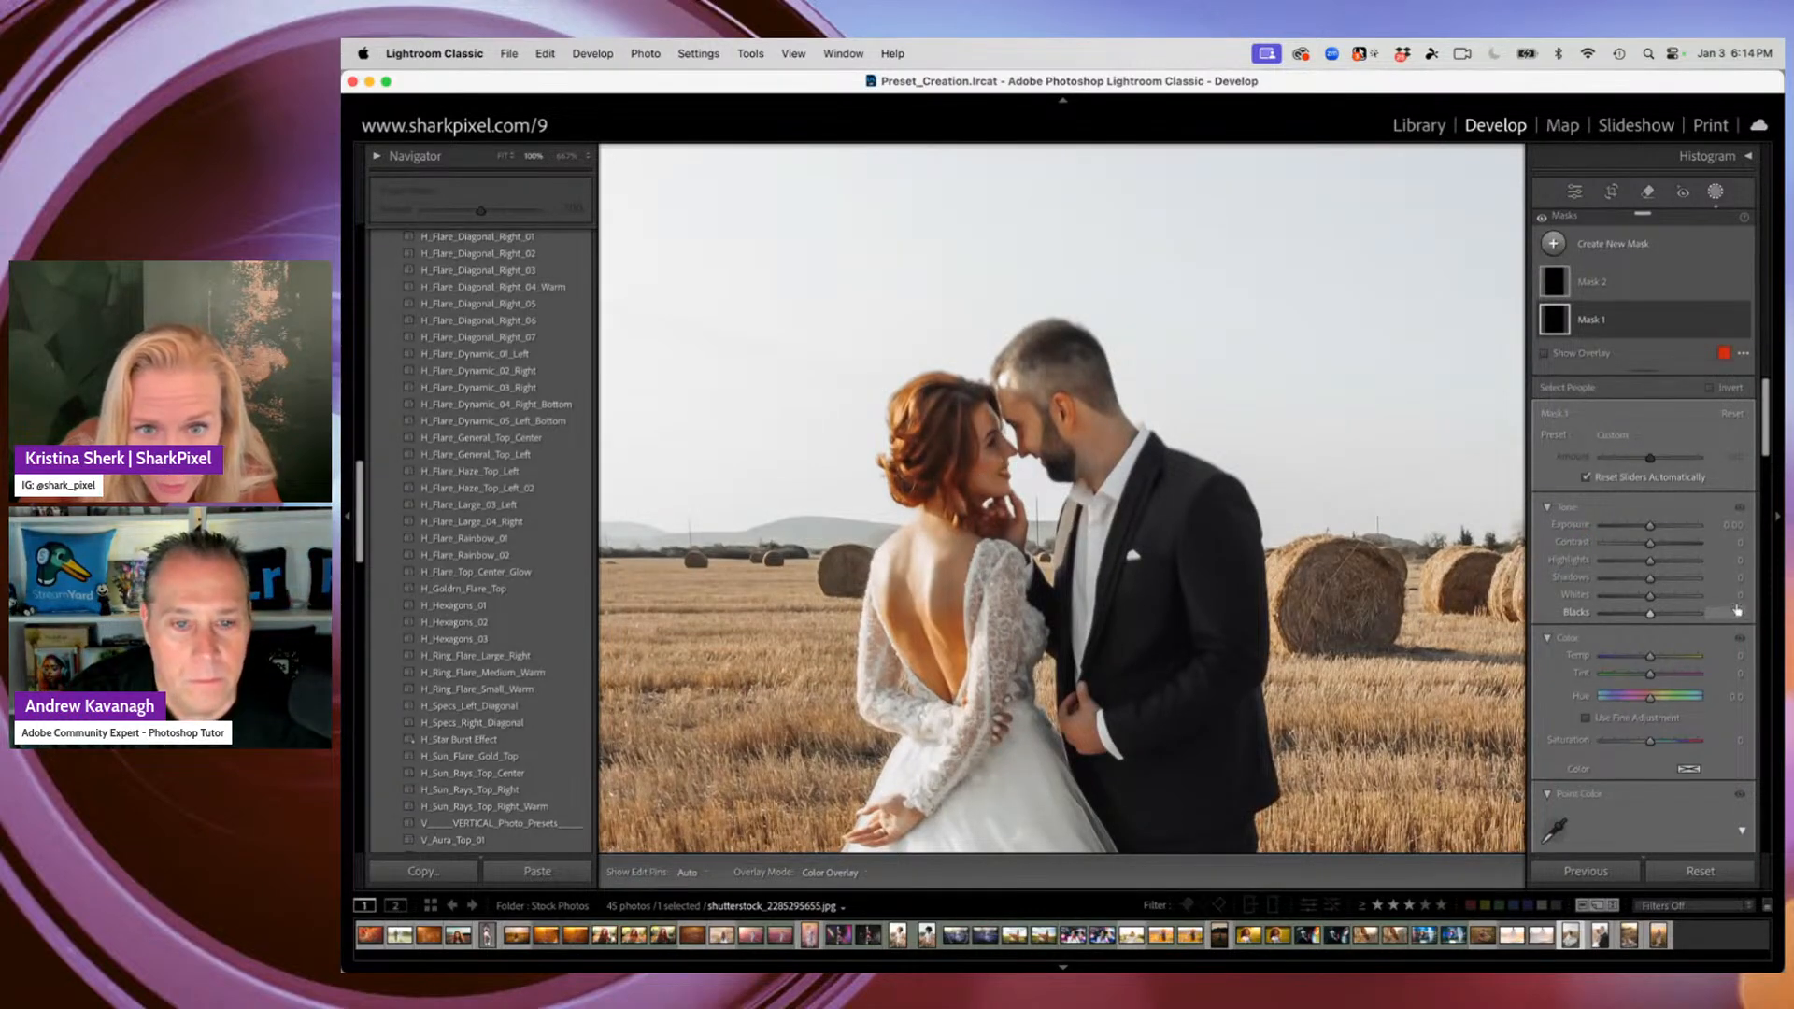
scroll(1737, 610, down, 10)
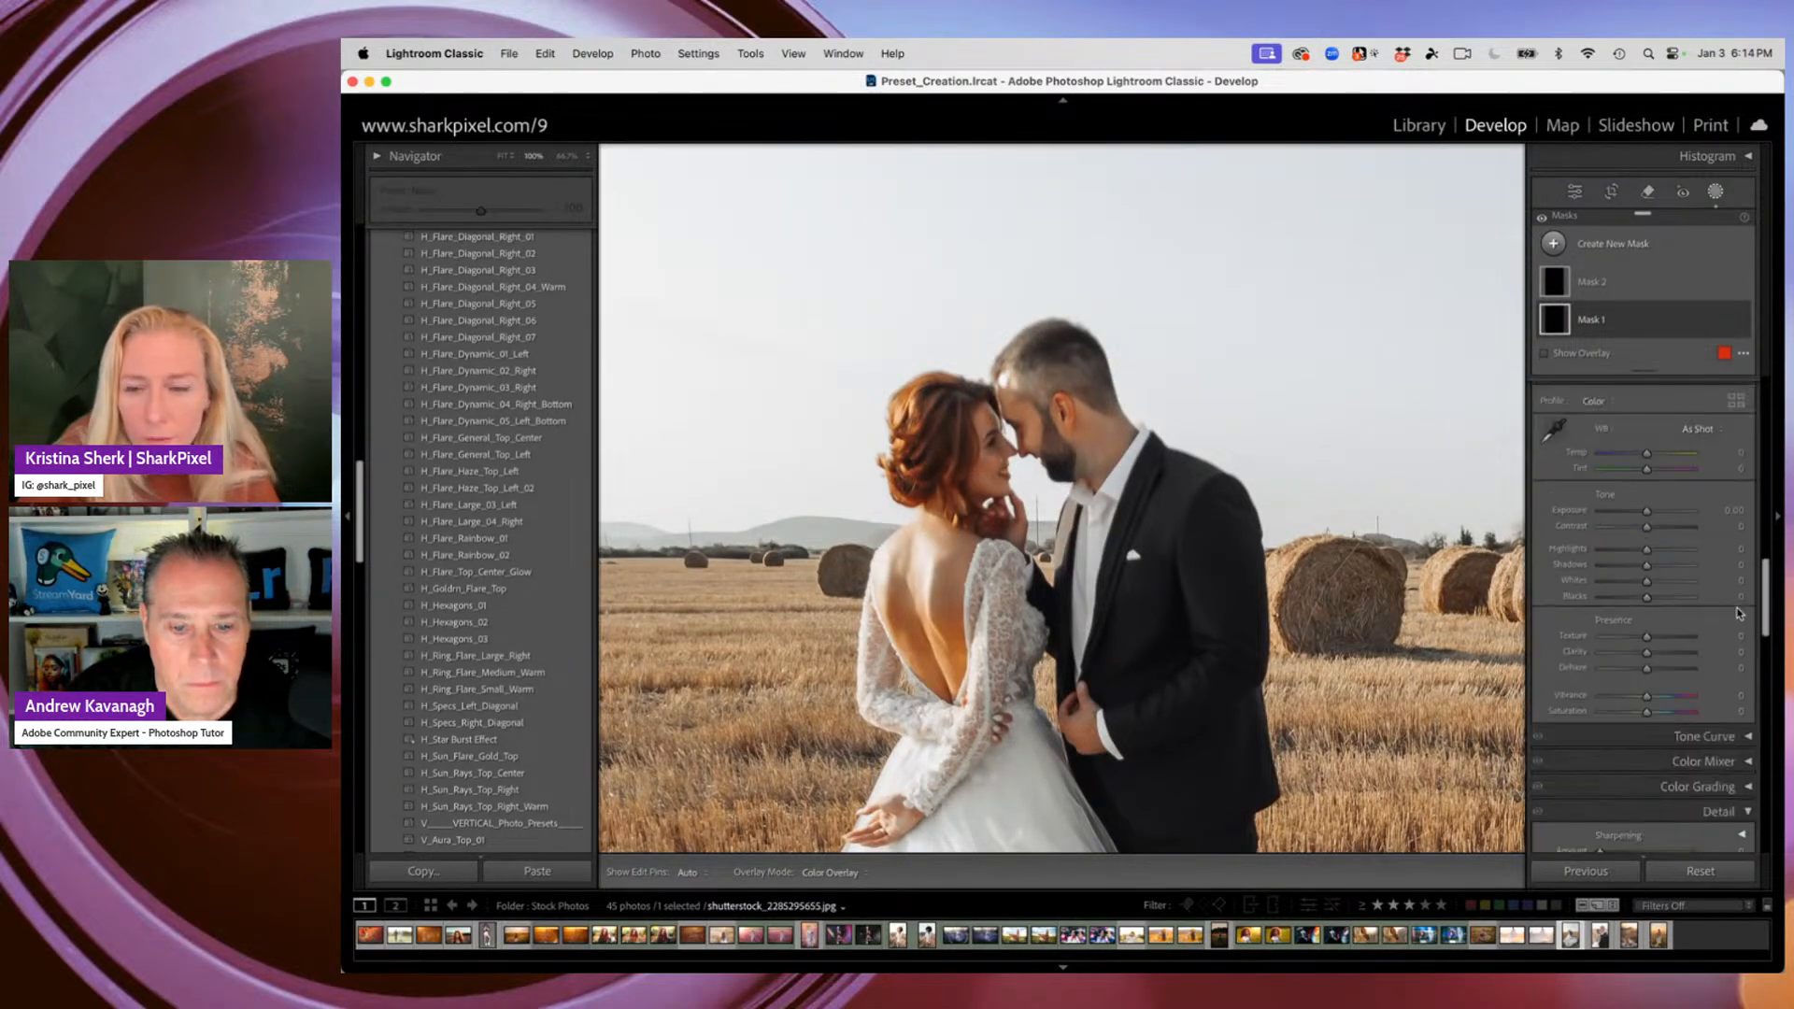
scroll(1713, 618, down, 10)
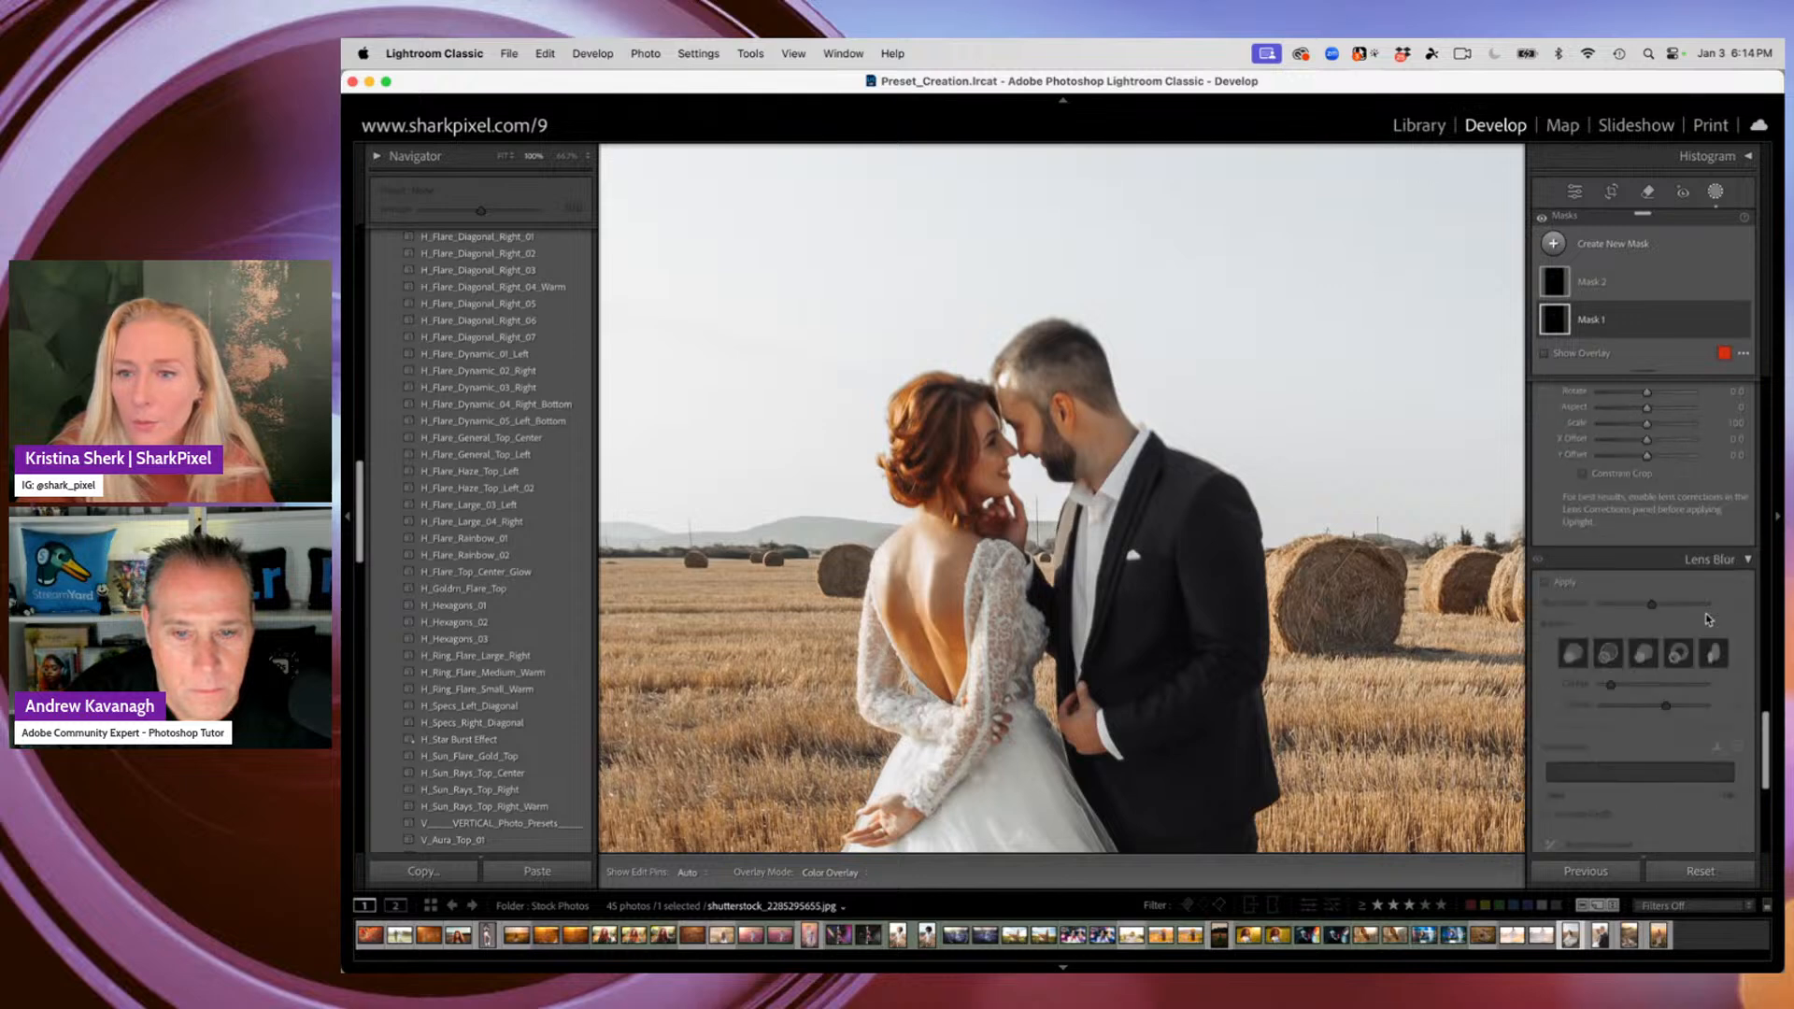
scroll(1707, 619, up, 3)
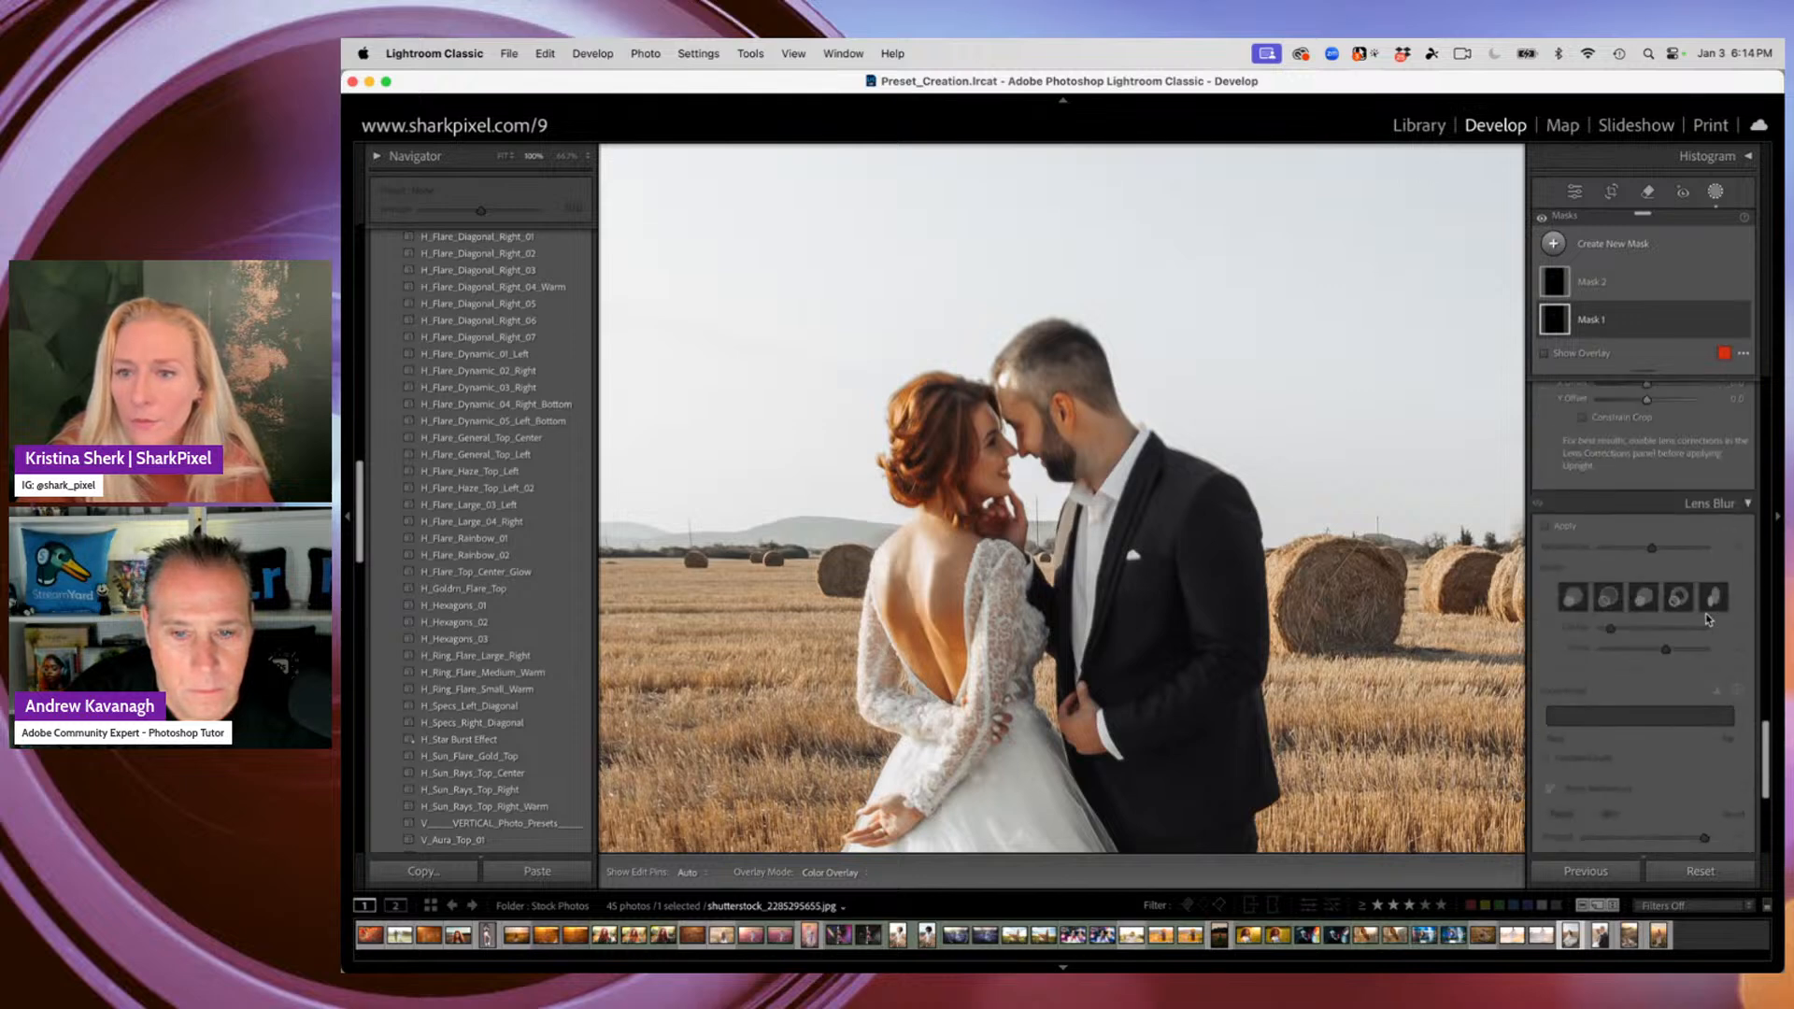
click(1545, 526)
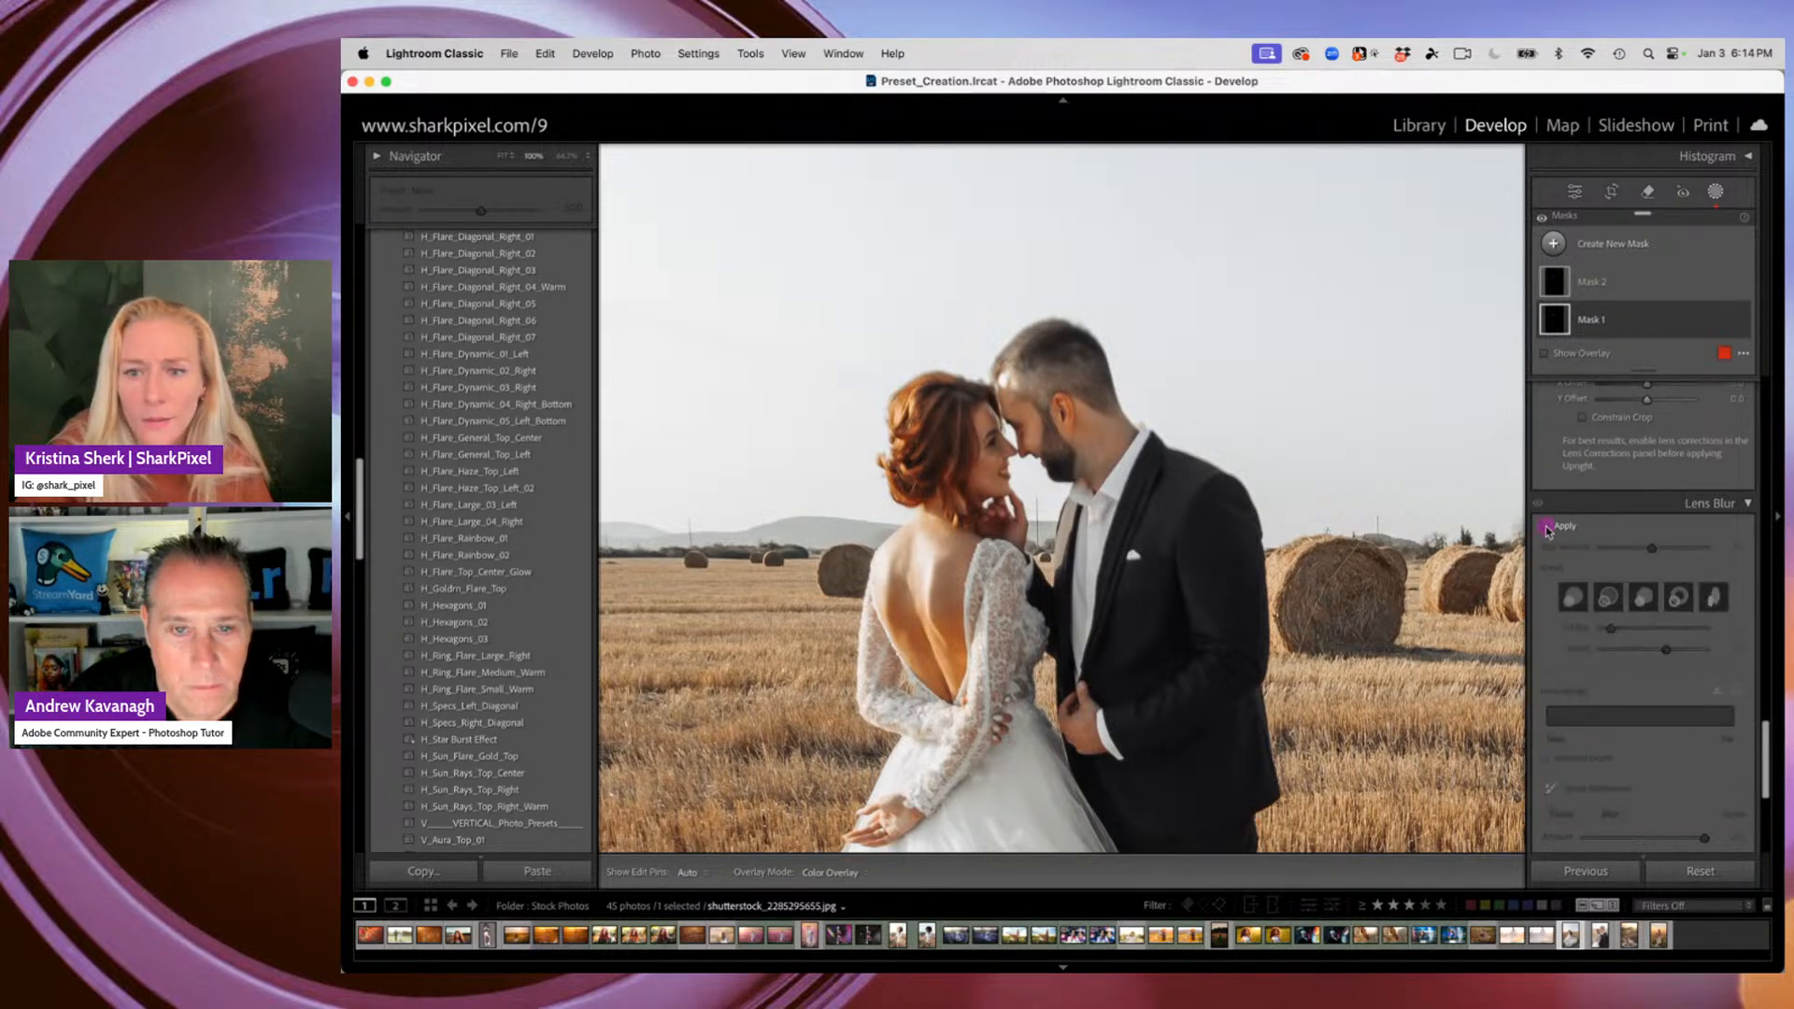
scroll(1708, 563, up, 5)
scroll(1708, 563, up, 5)
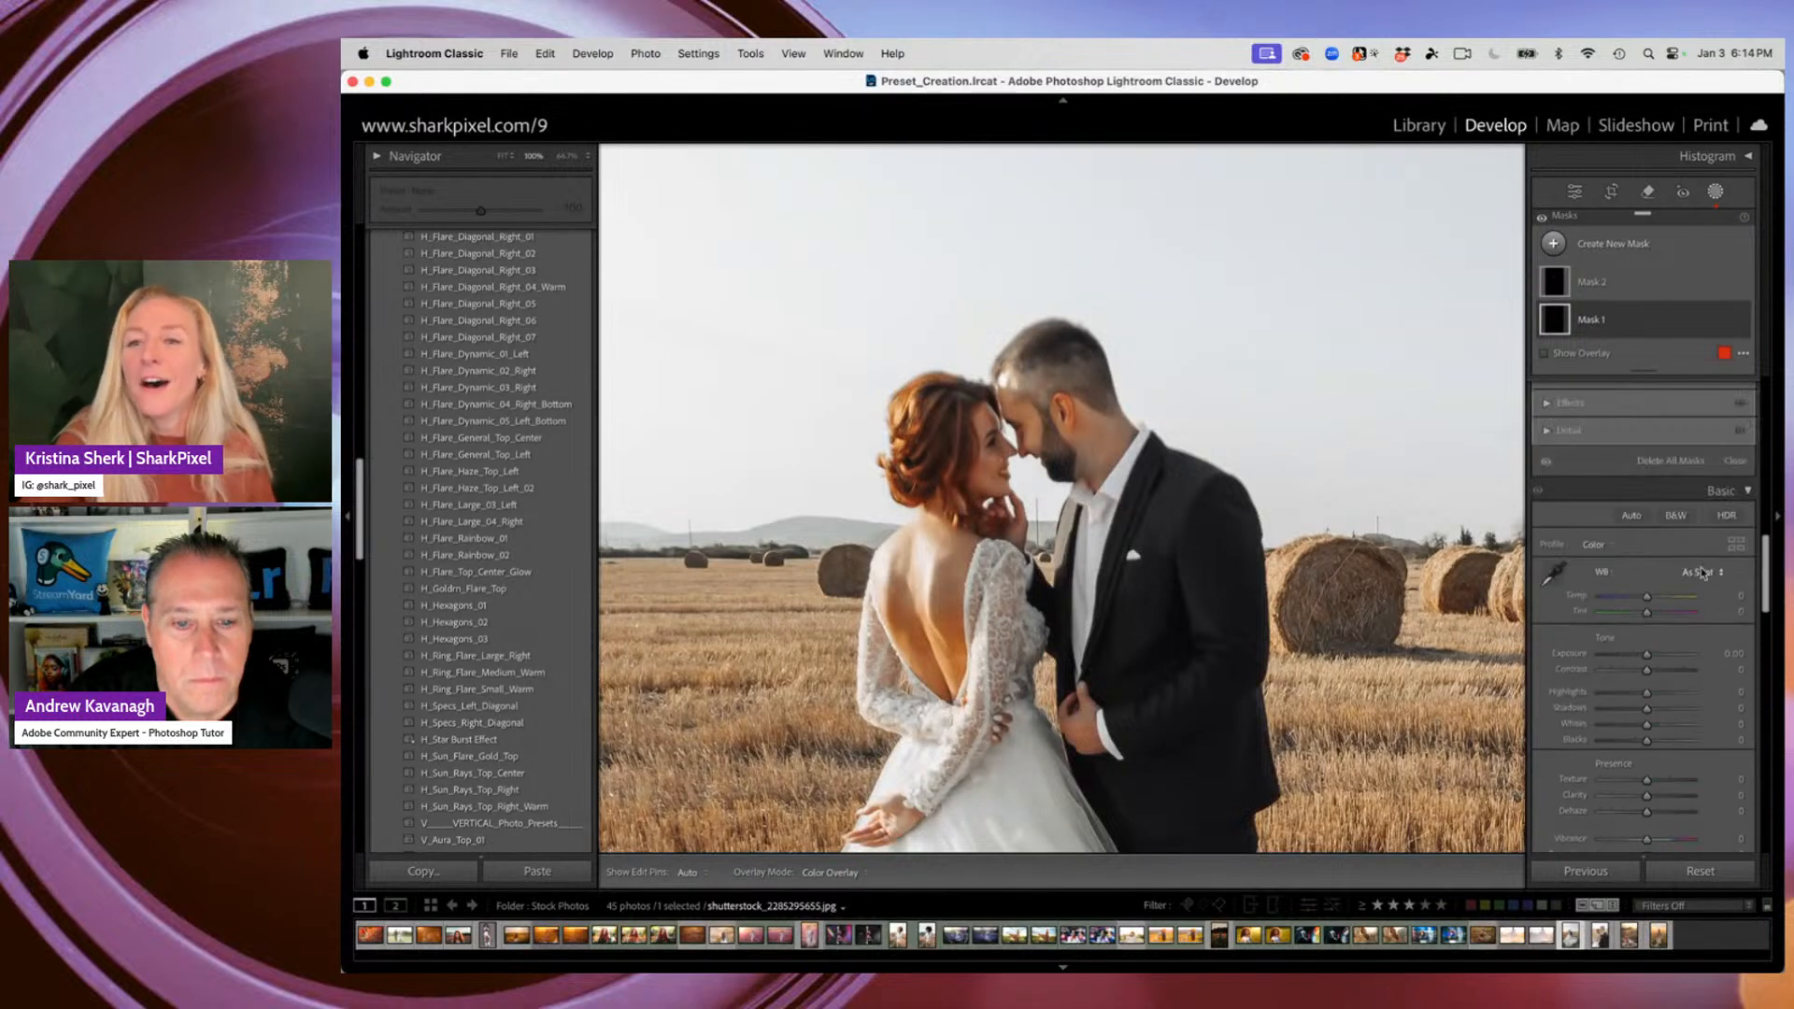
Open the Effects adjustments for the bride's facial skin mask and lower its Clarity and Texture to about -30 each
click(1542, 330)
scroll(1696, 574, up, 3)
scroll(1696, 575, down, 5)
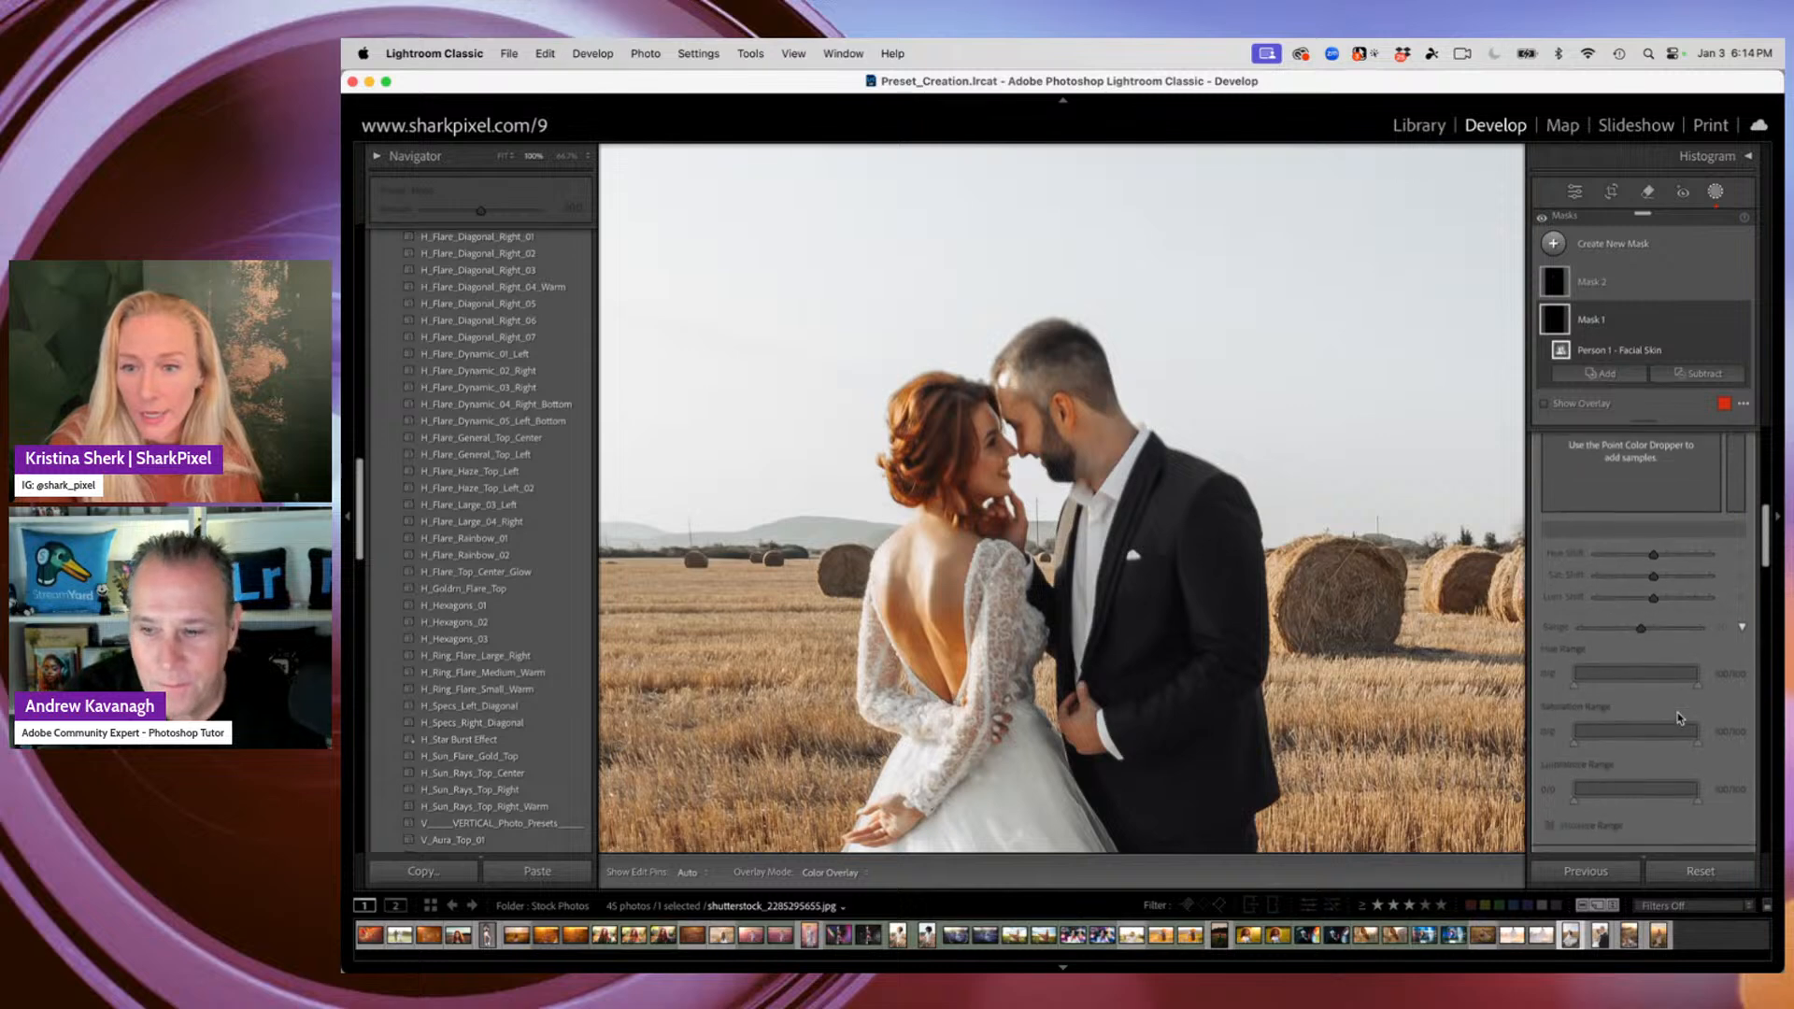
scroll(1678, 717, down, 8)
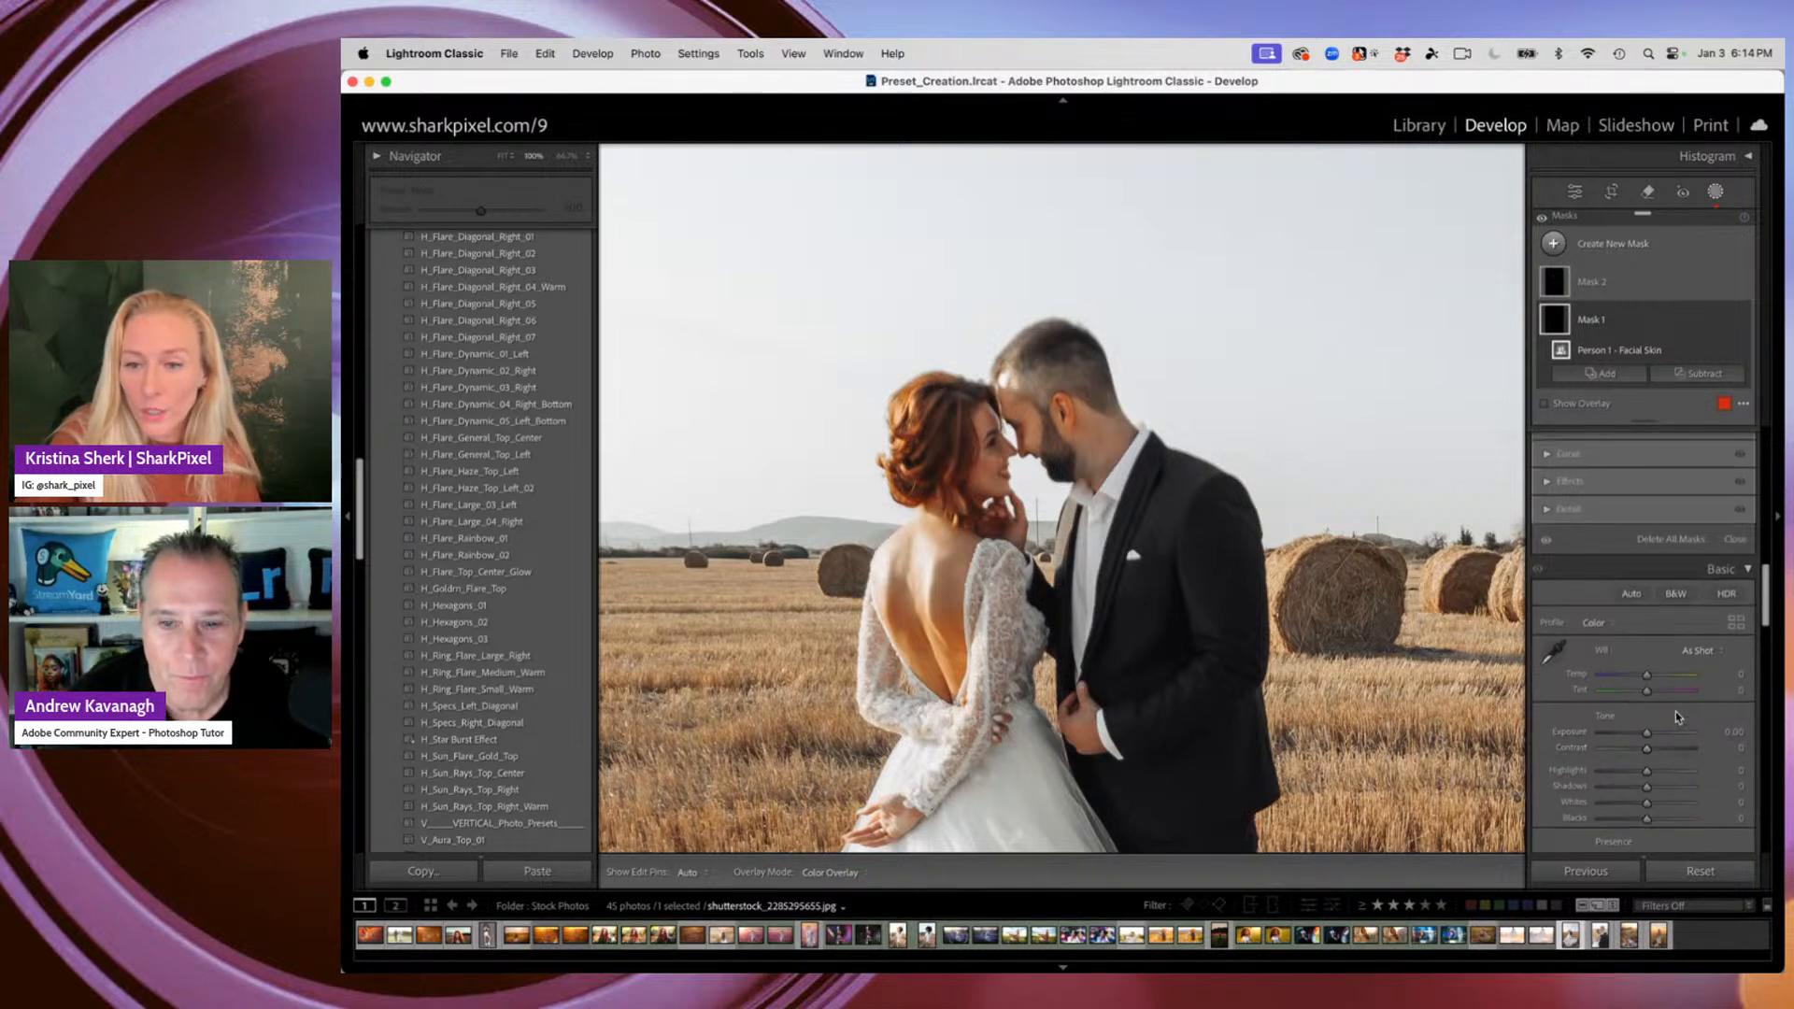
scroll(1674, 710, up, 3)
click(1546, 692)
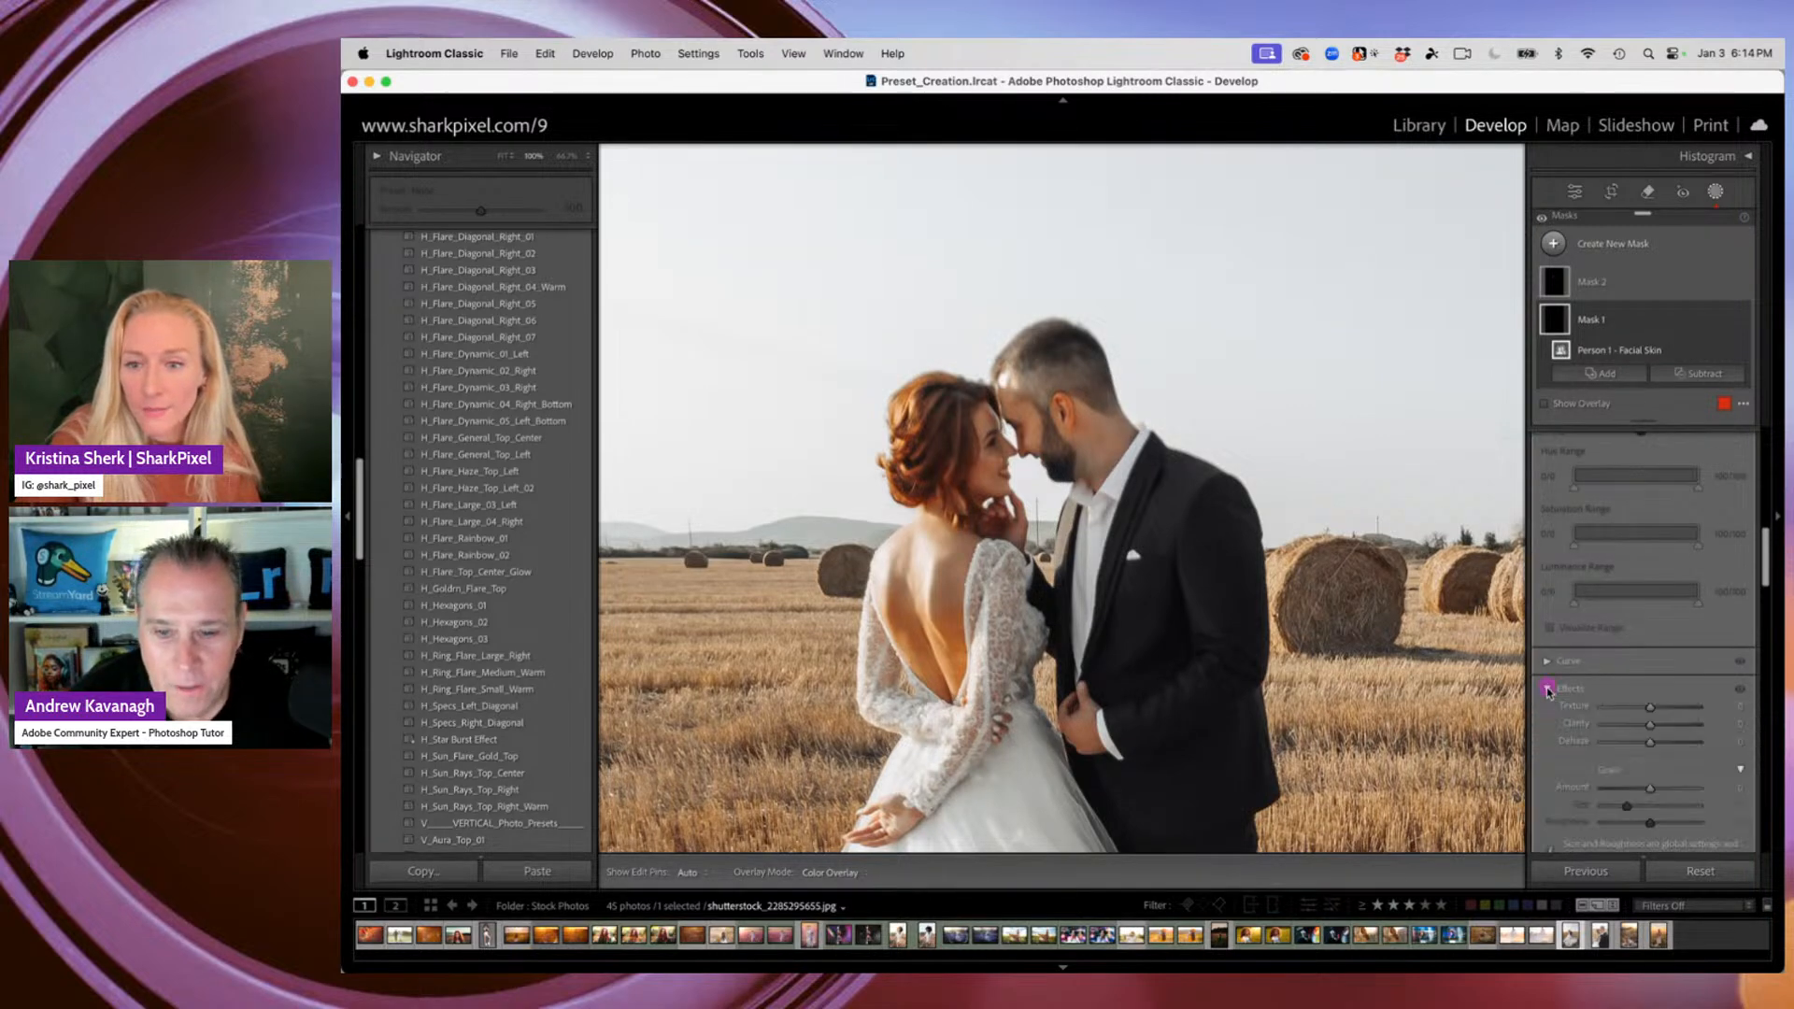
drag(1651, 721, 1647, 721)
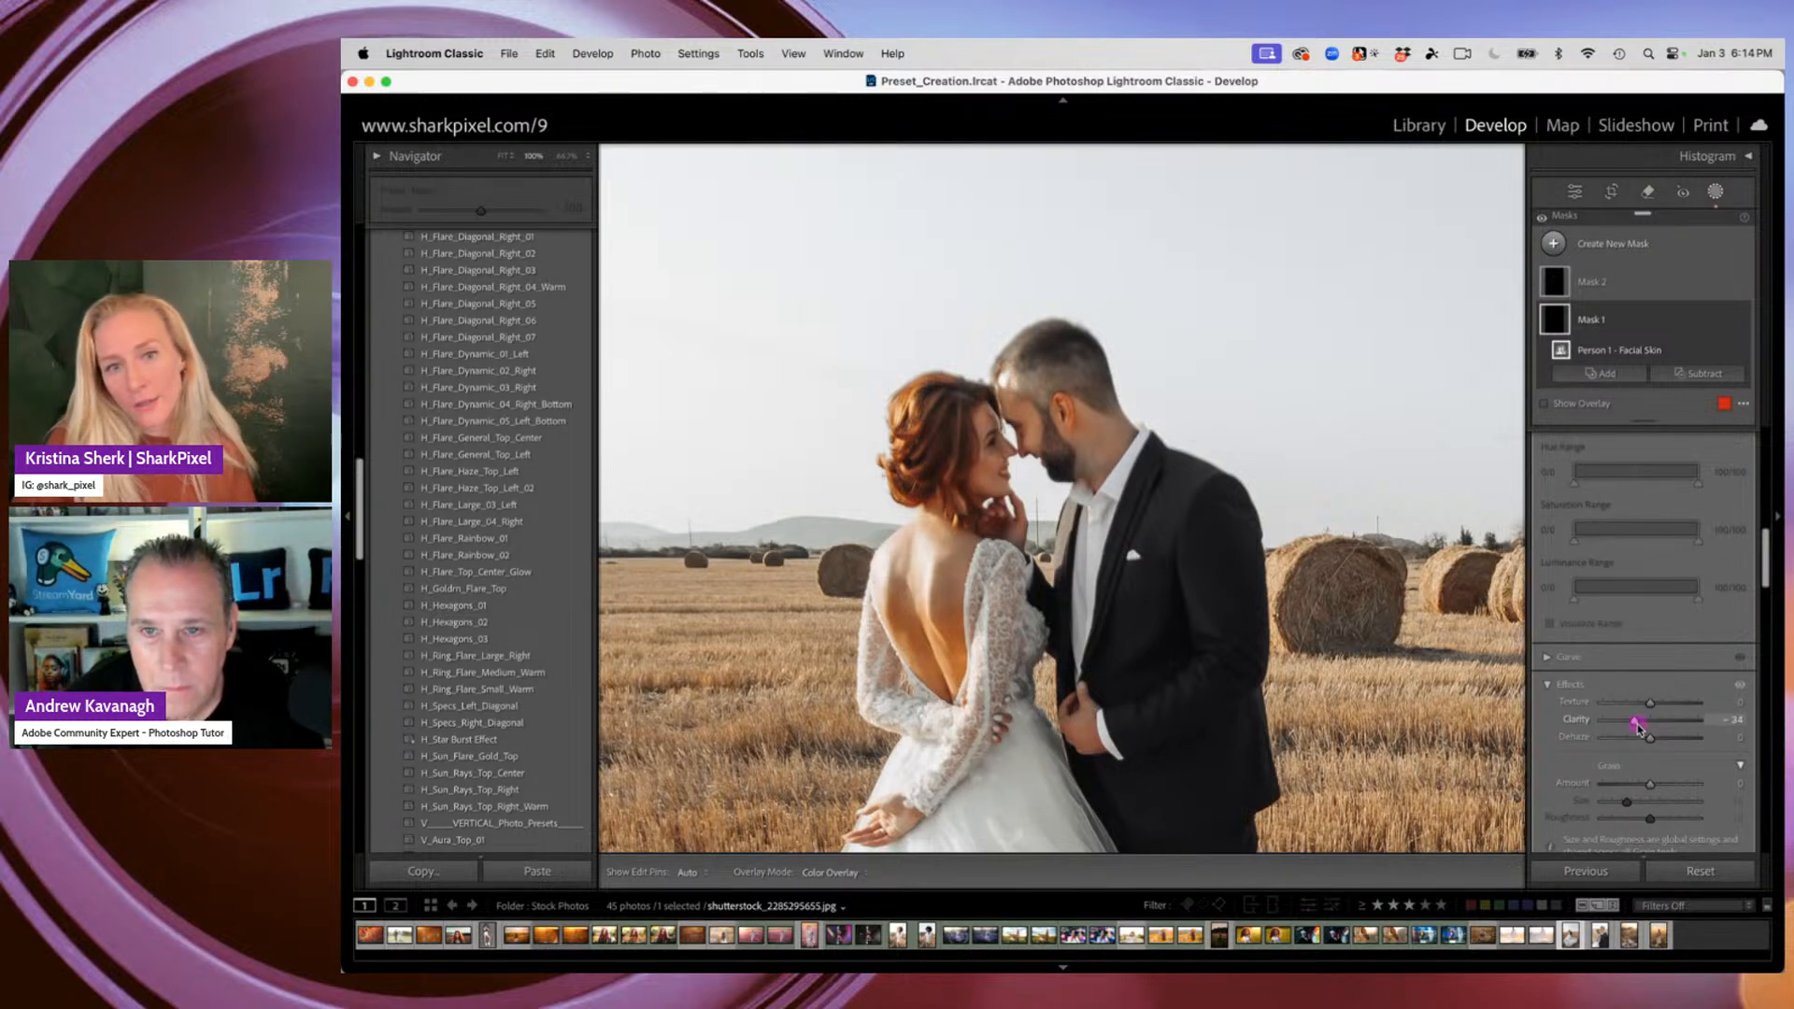
drag(1650, 703, 1640, 707)
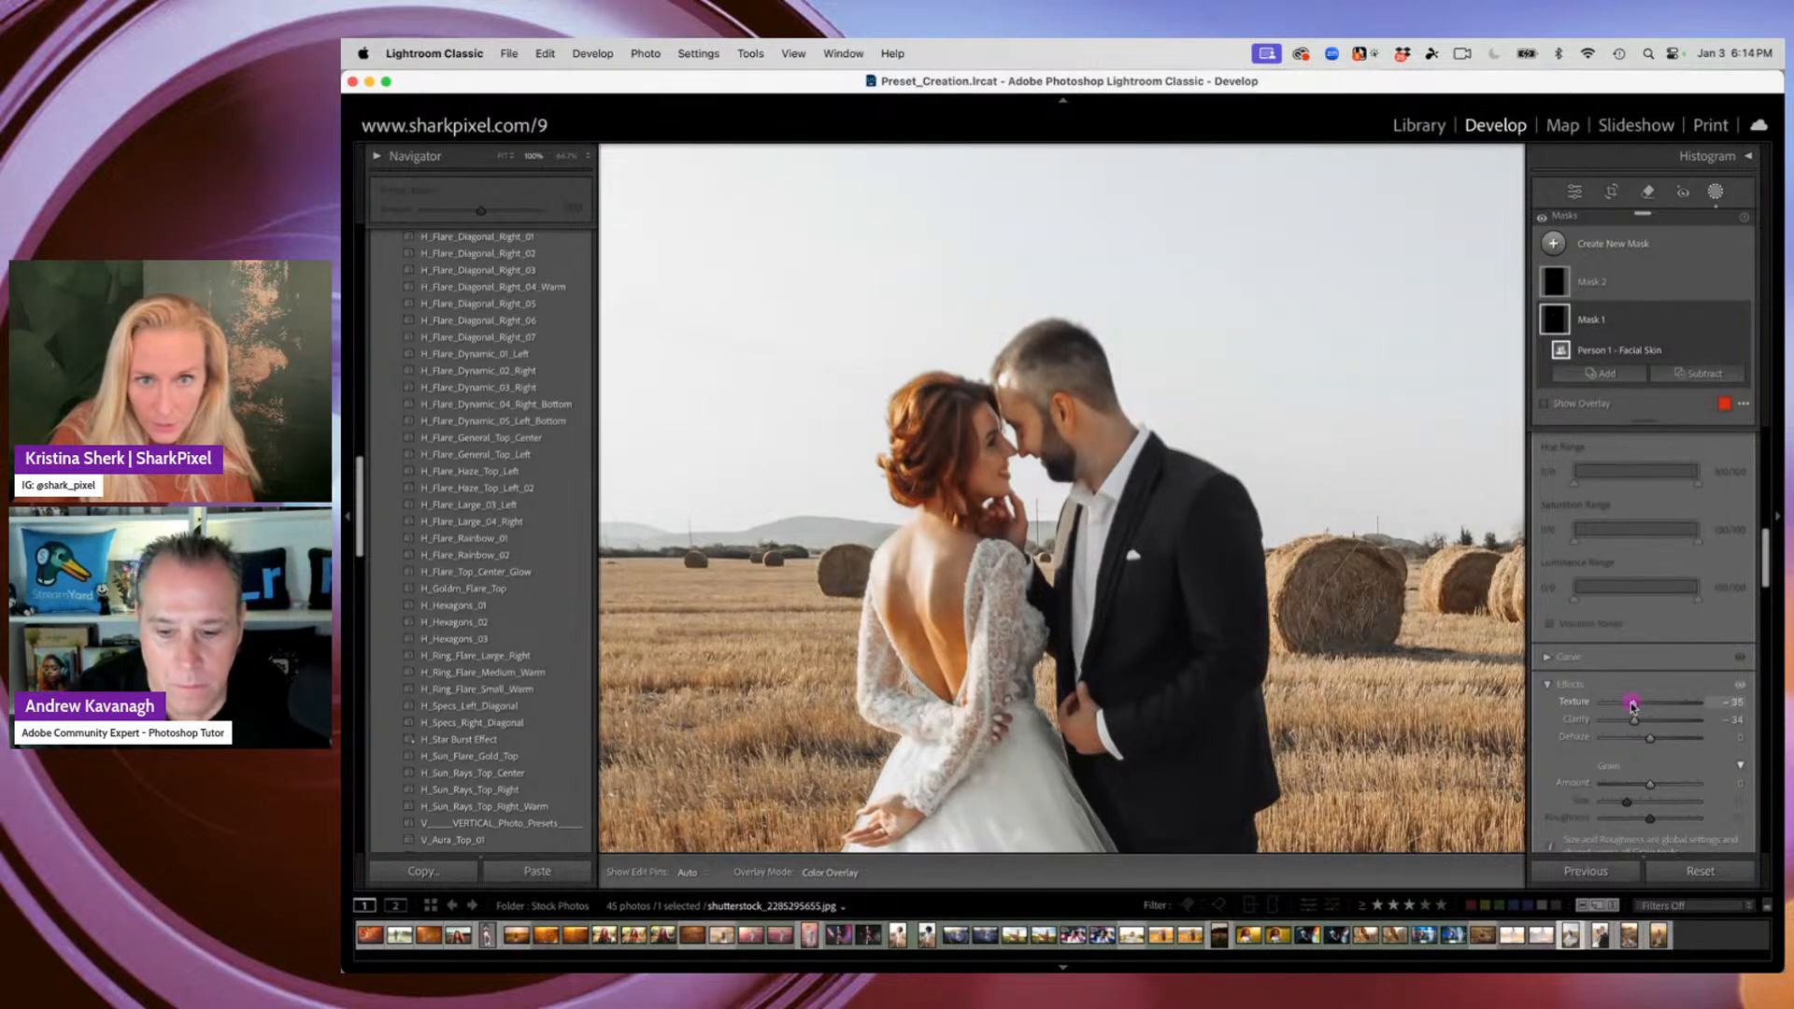
Select the groom's facial skin mask, lower its Clarity to about -18 and return to the full-photo view
mouse_move(1560, 321)
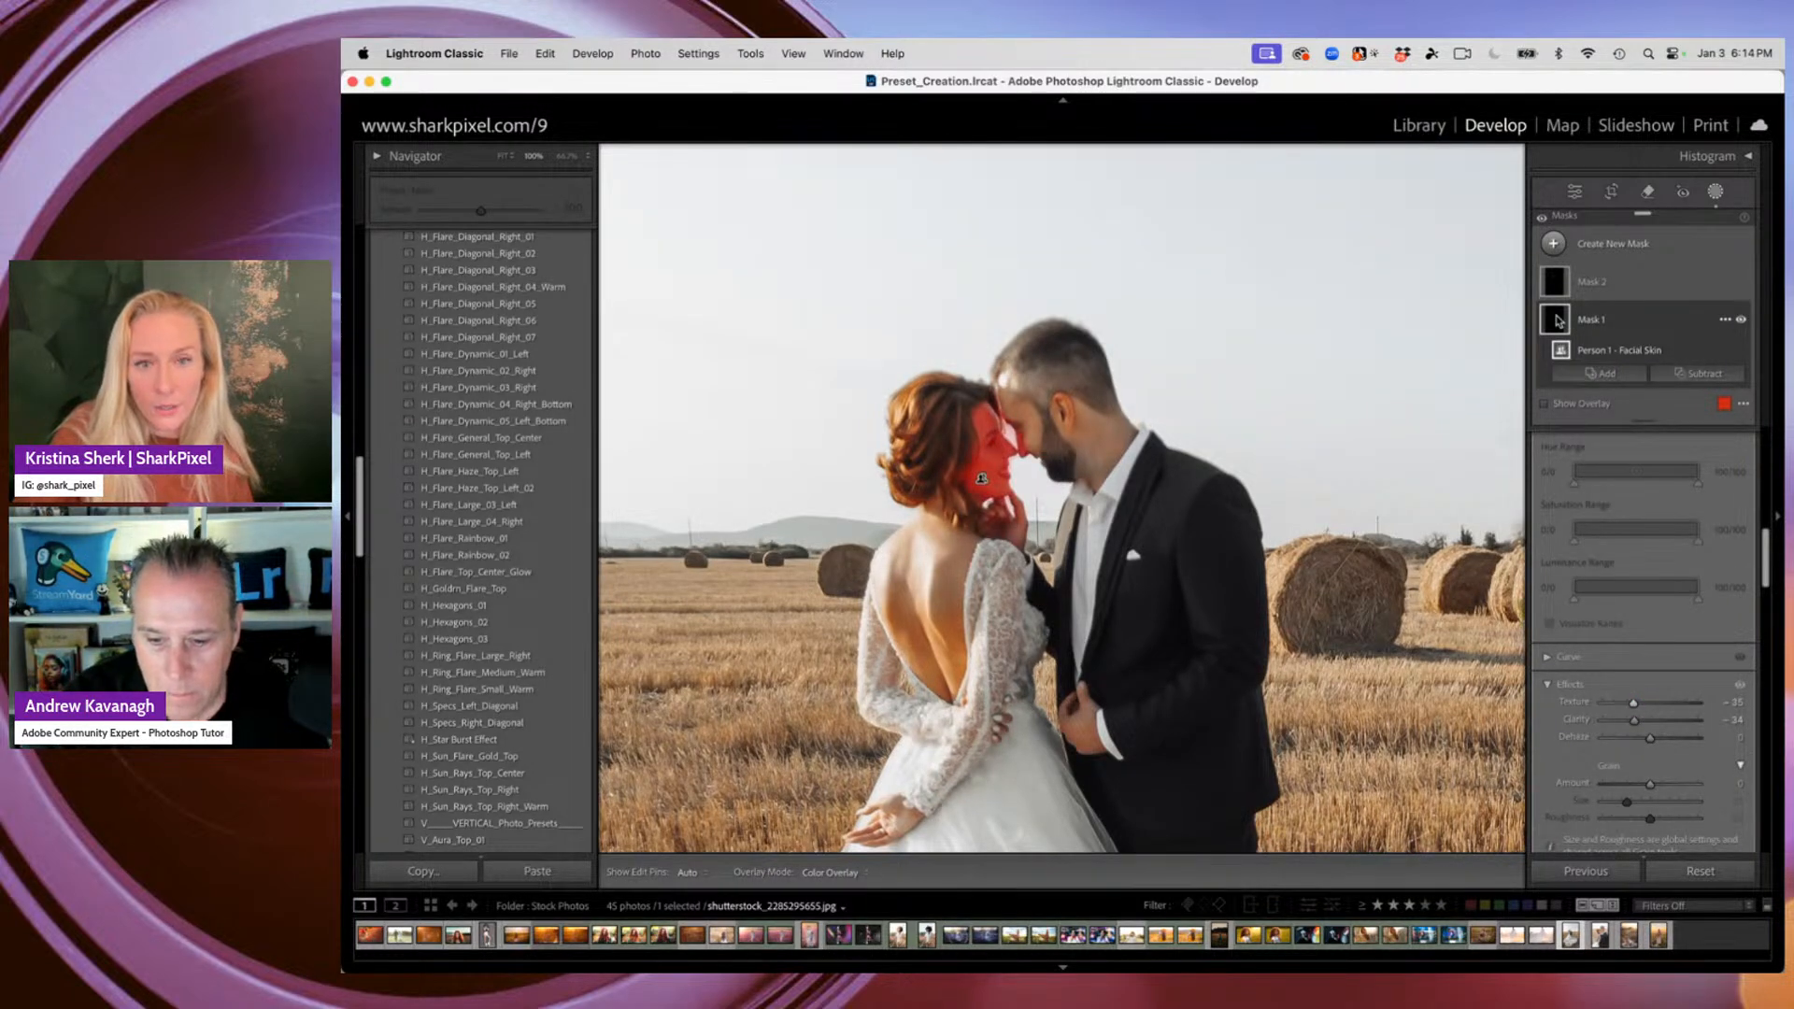
click(1554, 283)
drag(1650, 719, 1646, 722)
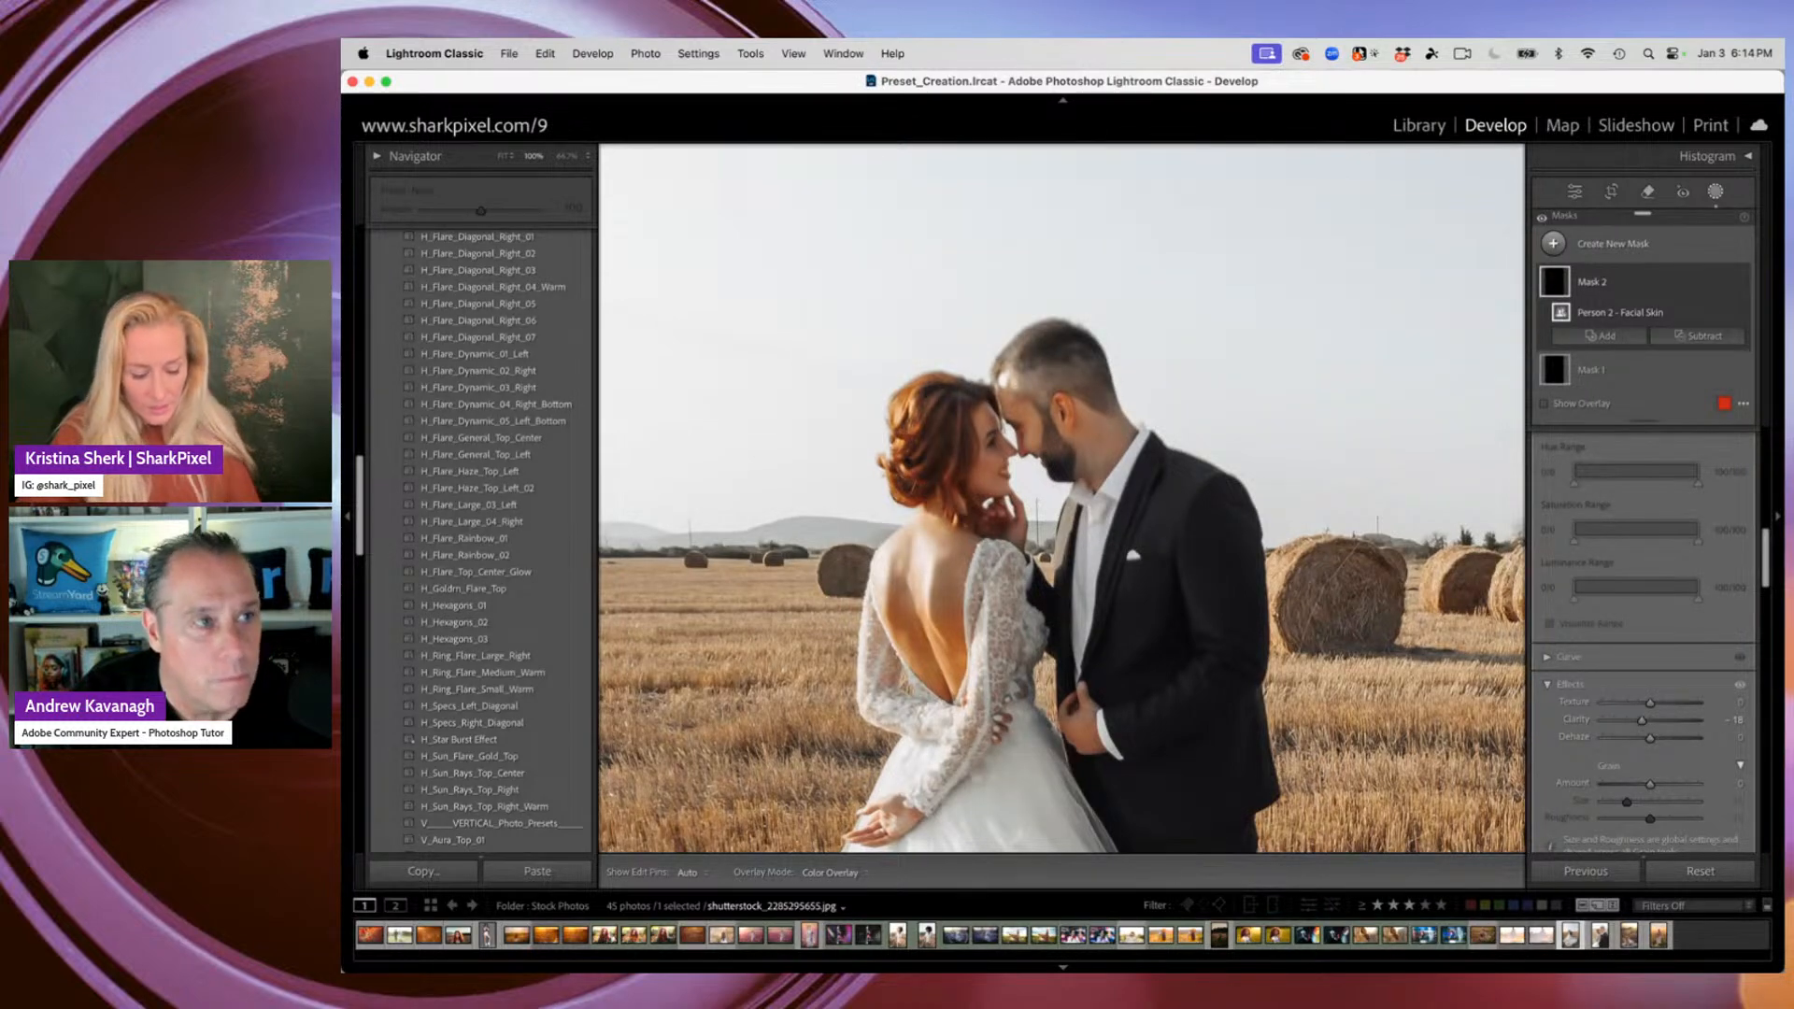
key(z)
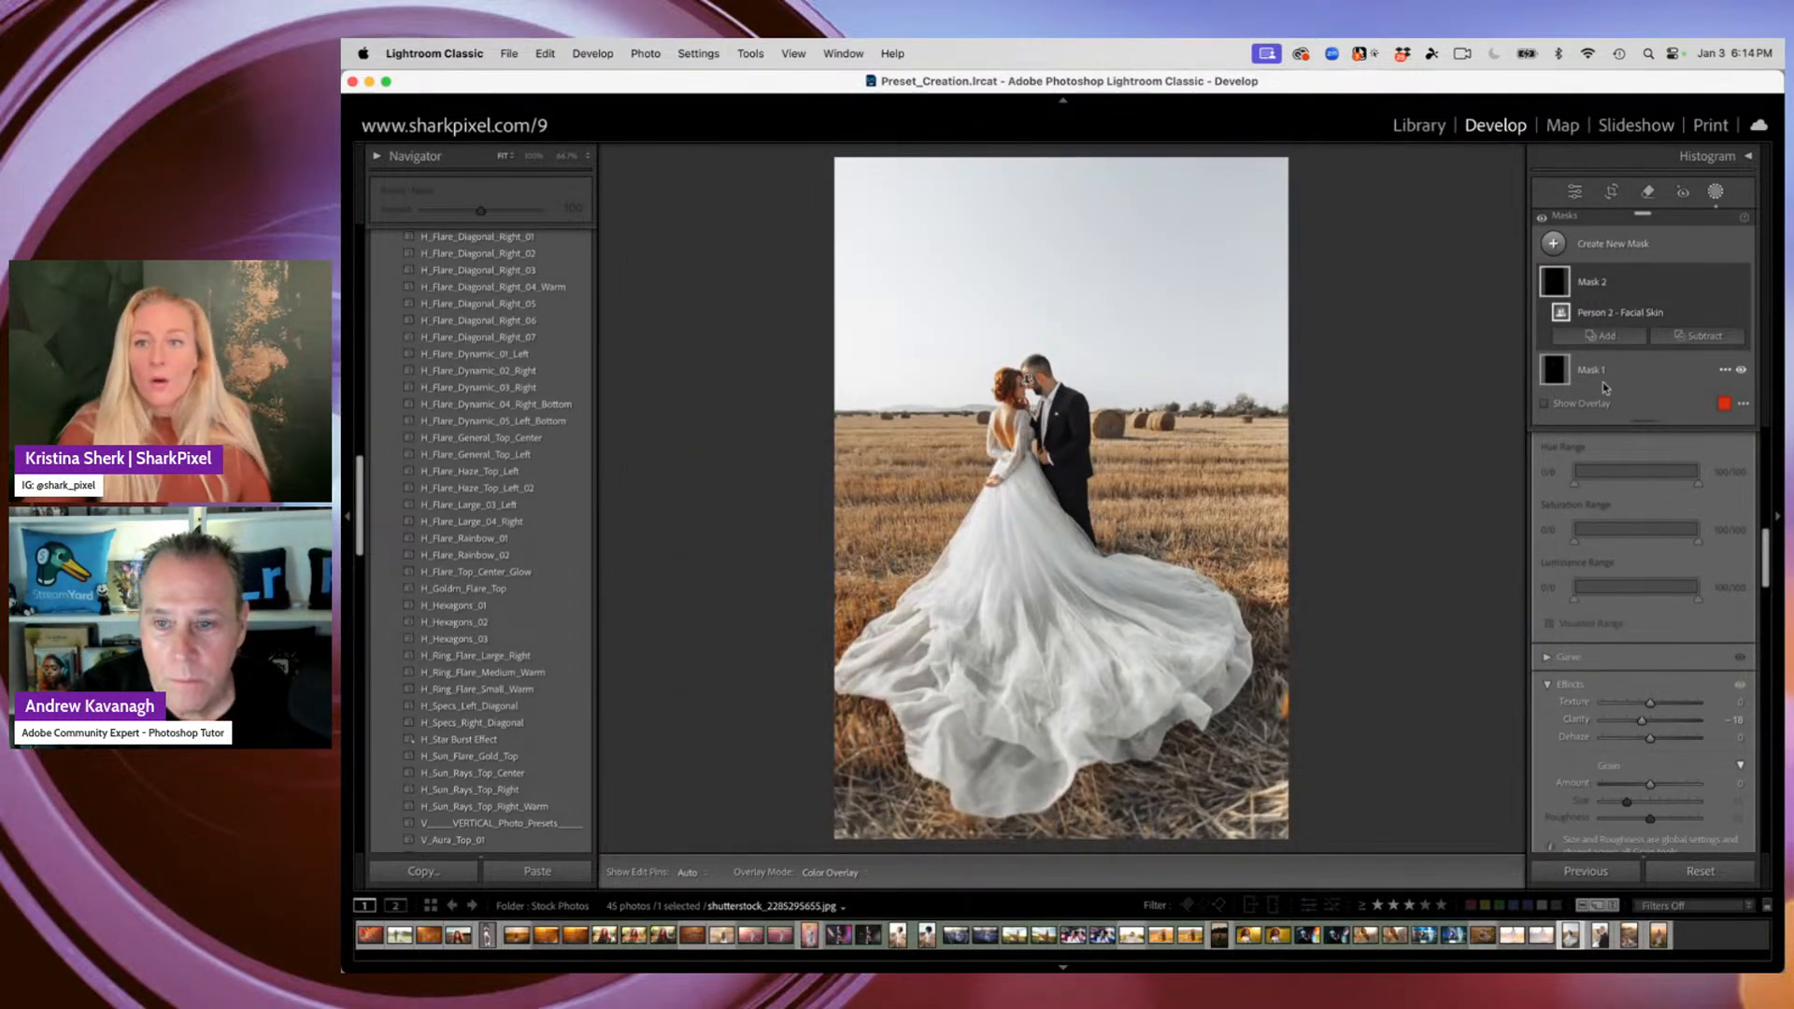
Expand, collapse and re-expand the bride's mask to examine the Facial Skin component inside it
click(1593, 370)
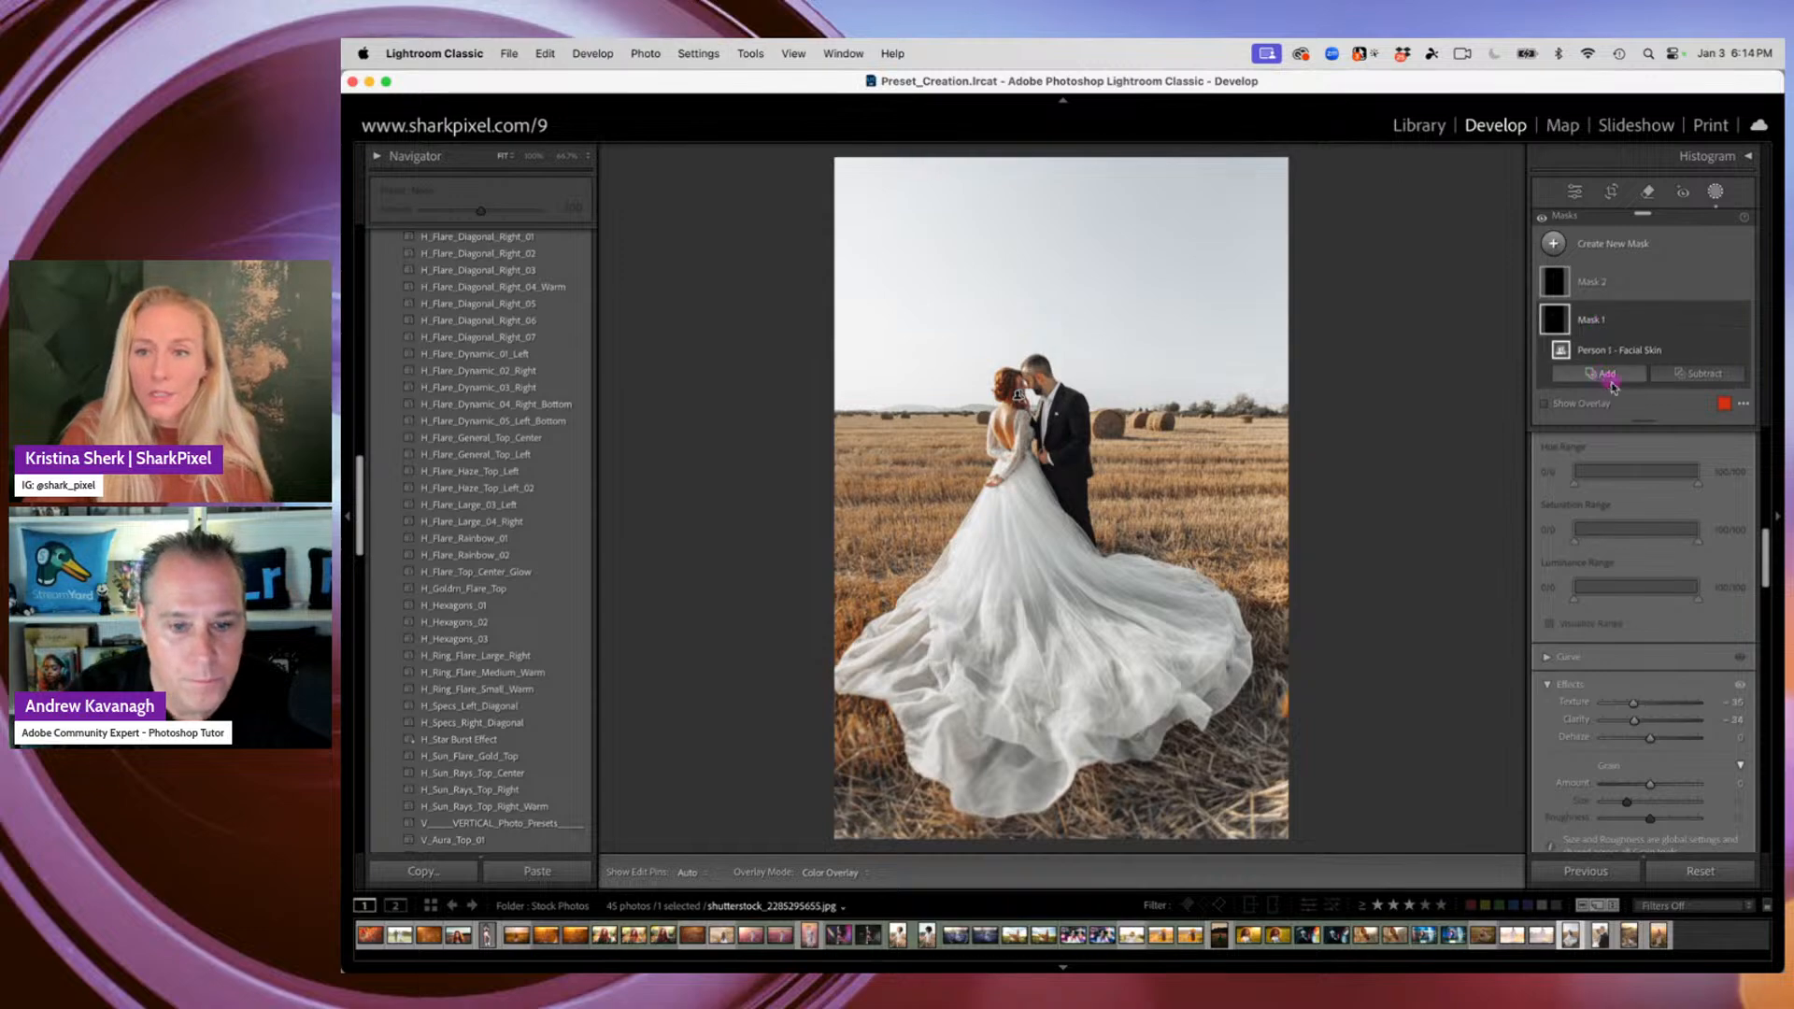
click(1606, 320)
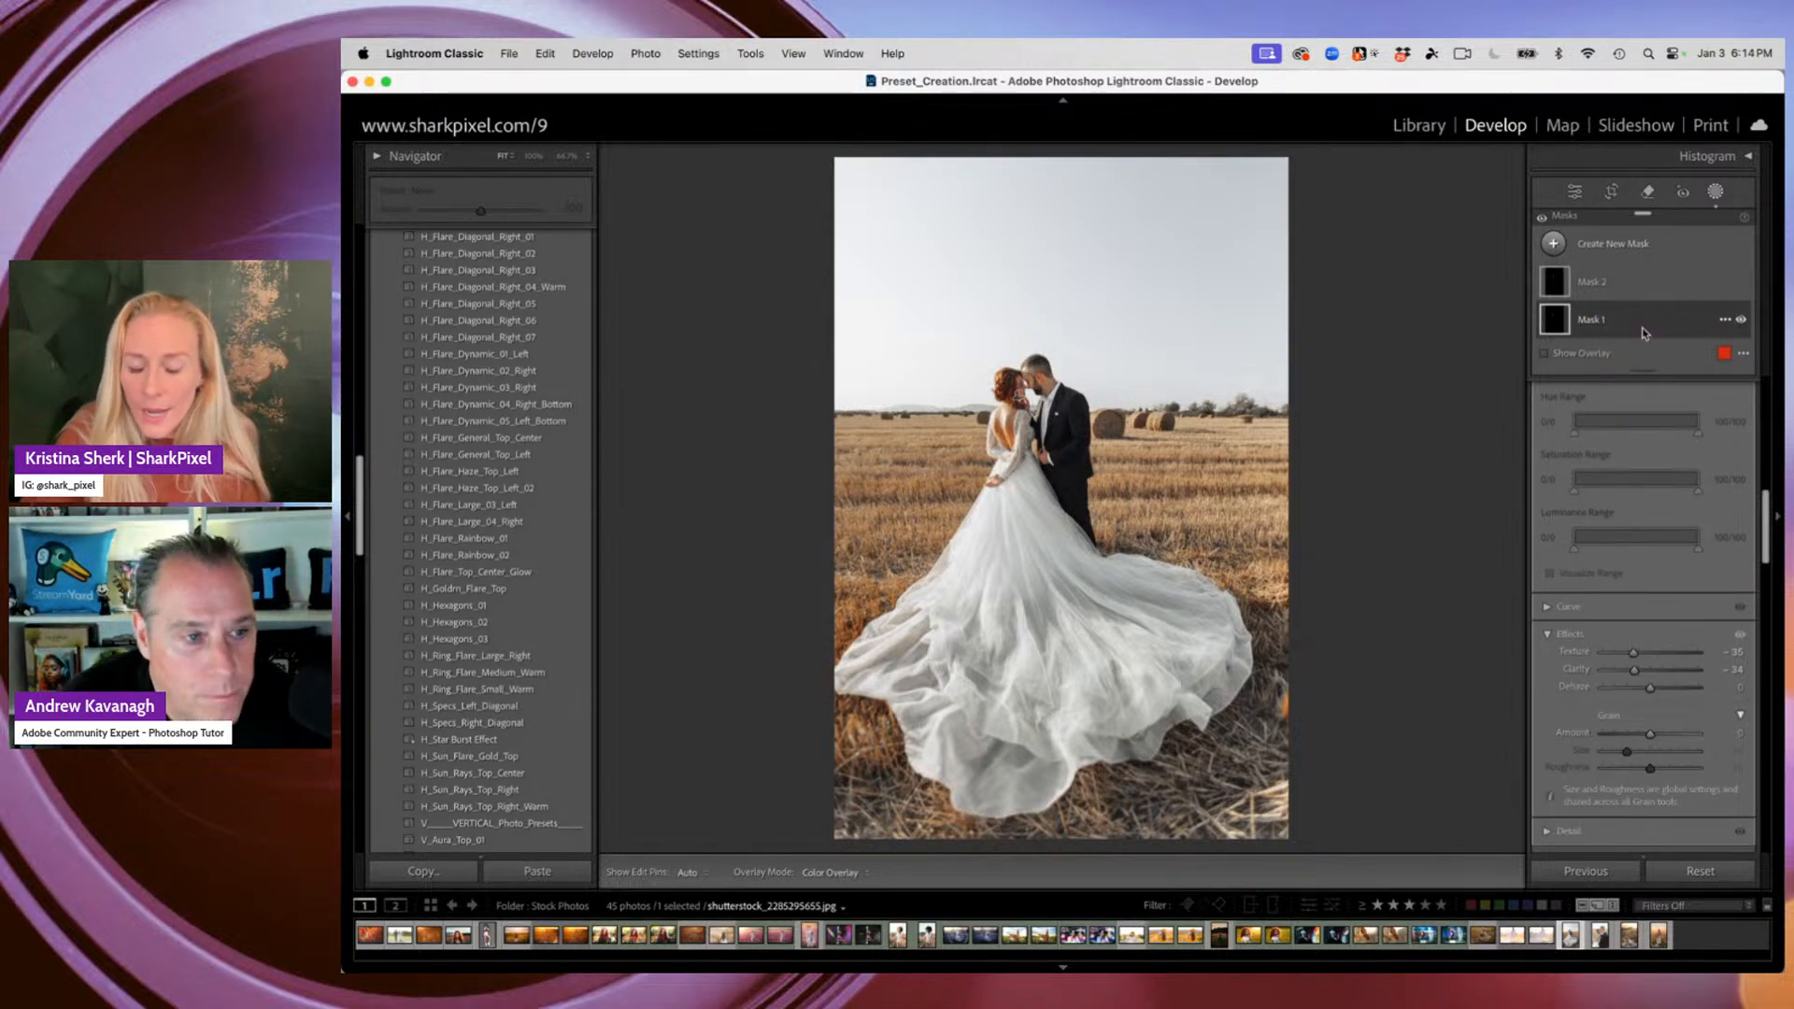
key(F1)
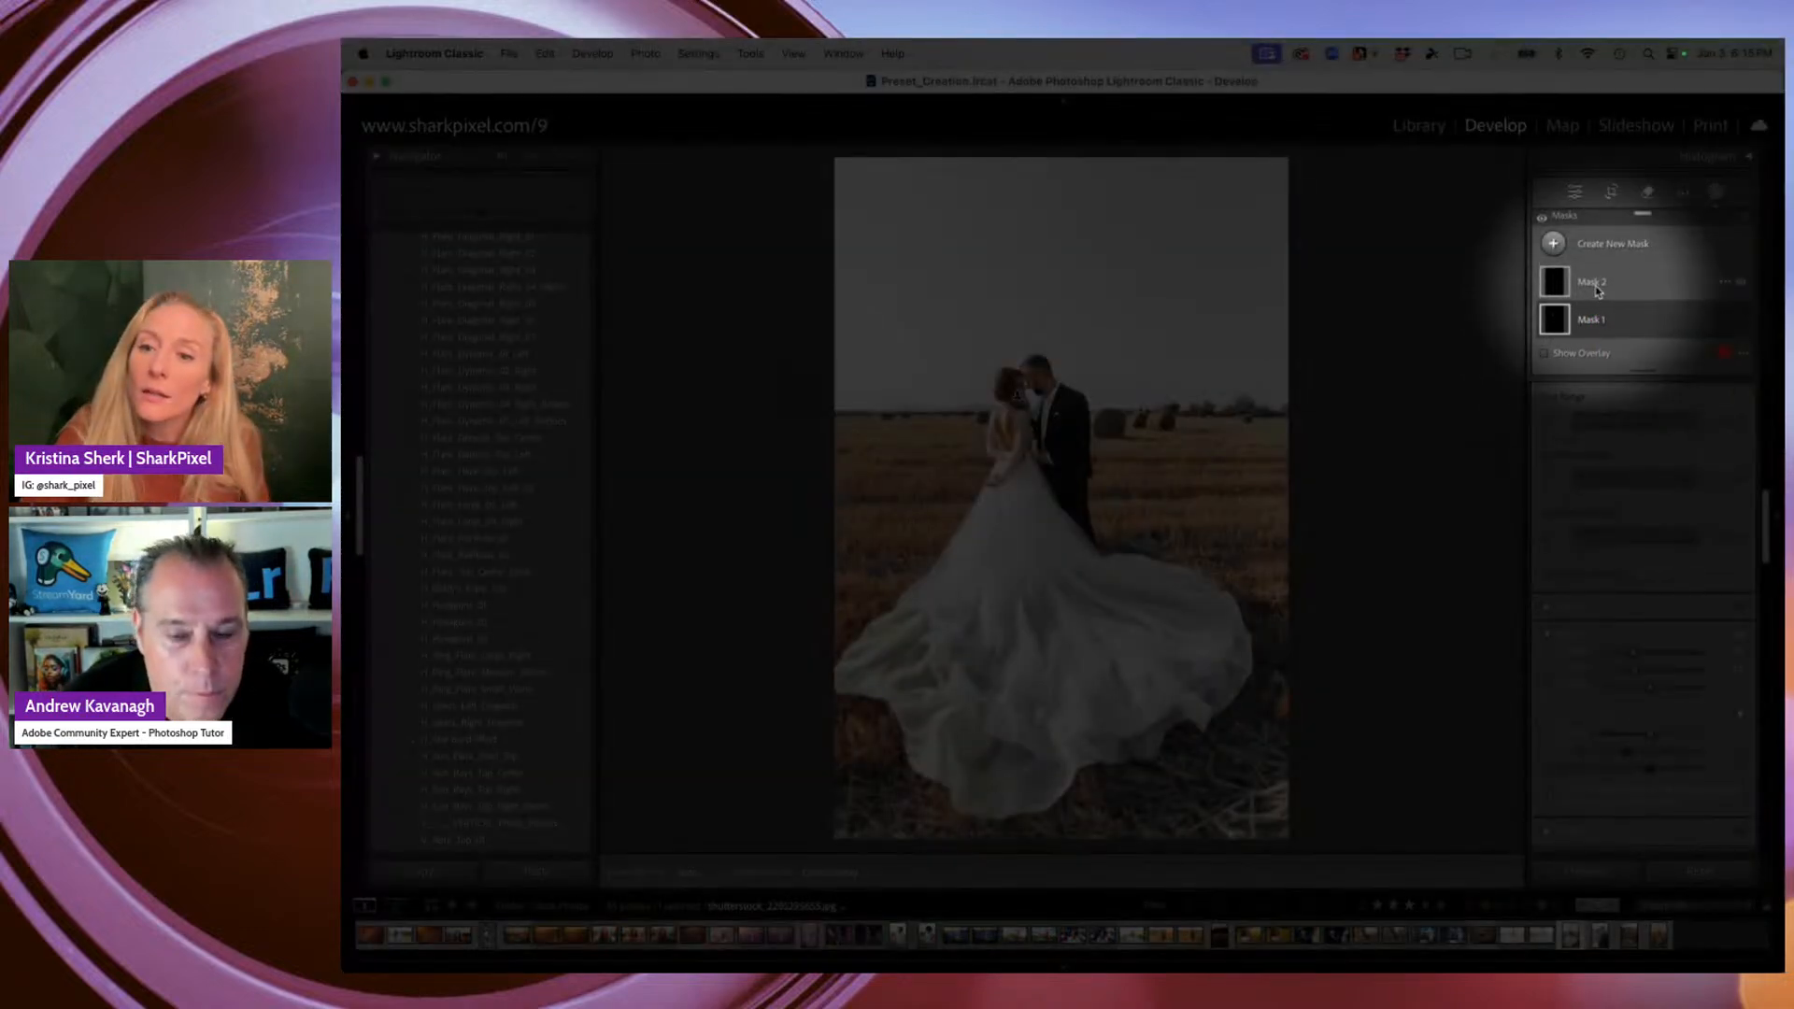
key(F1)
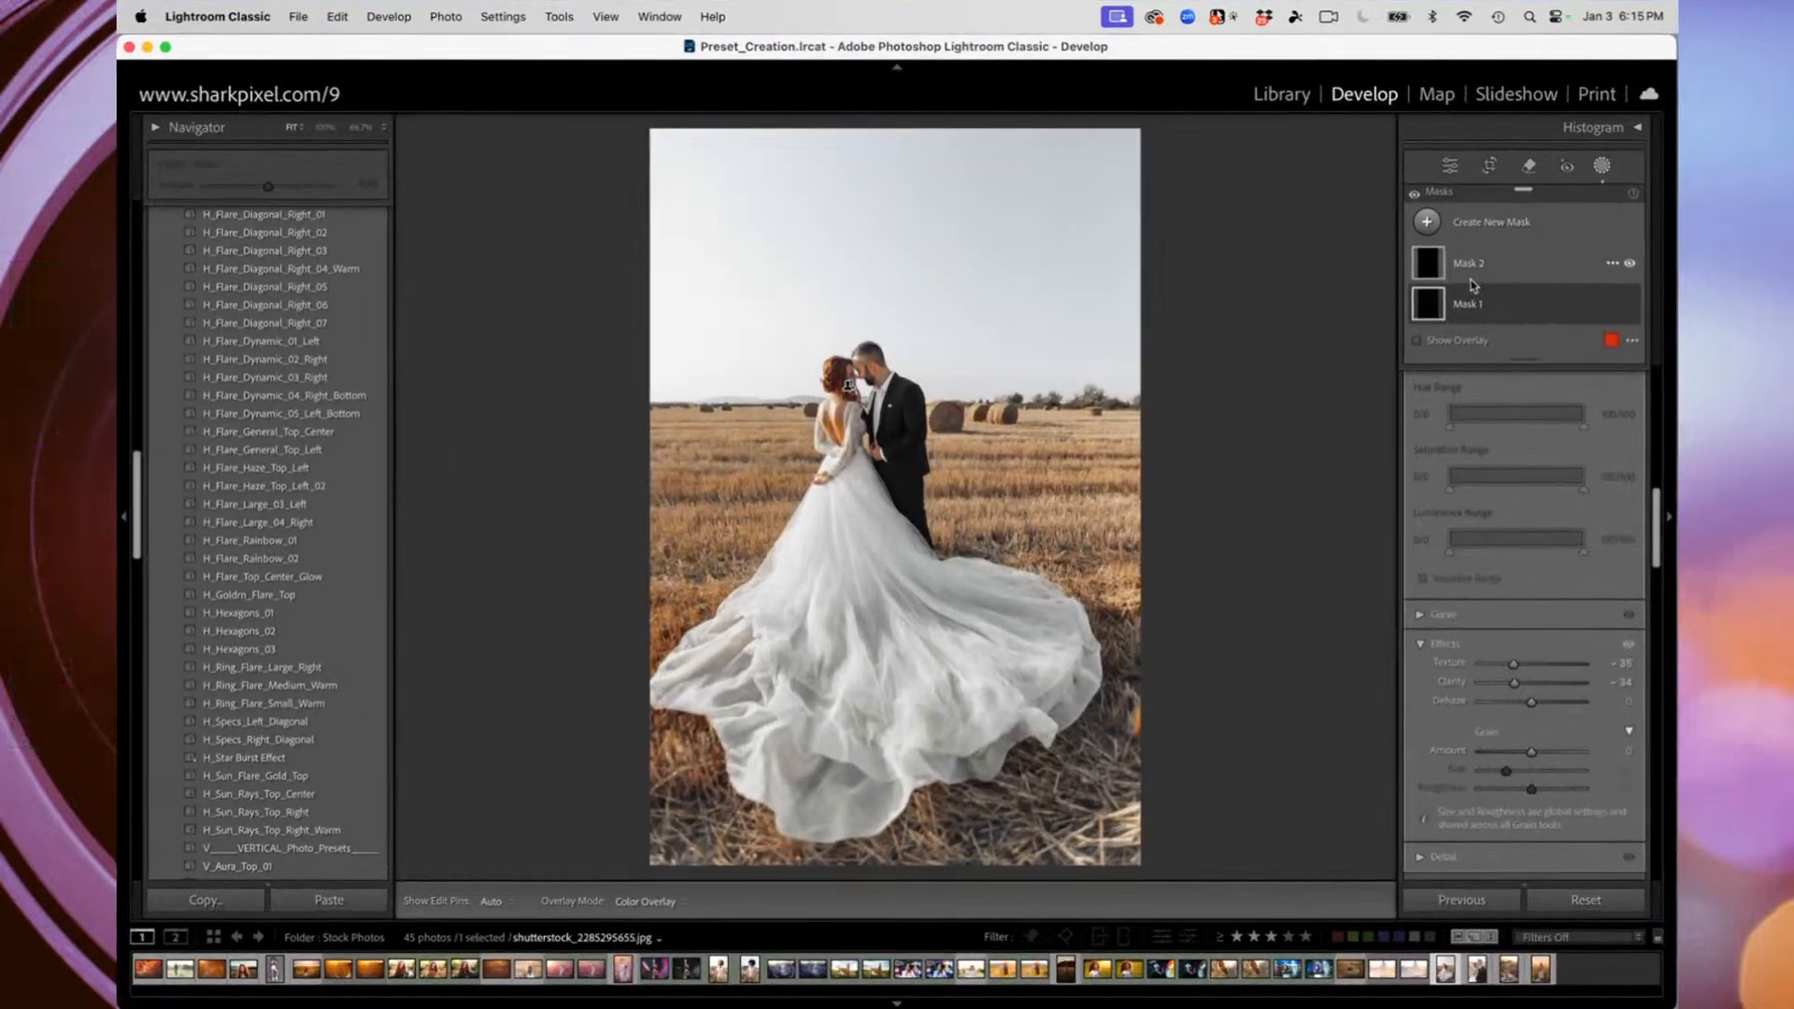
key(F1)
click(1475, 307)
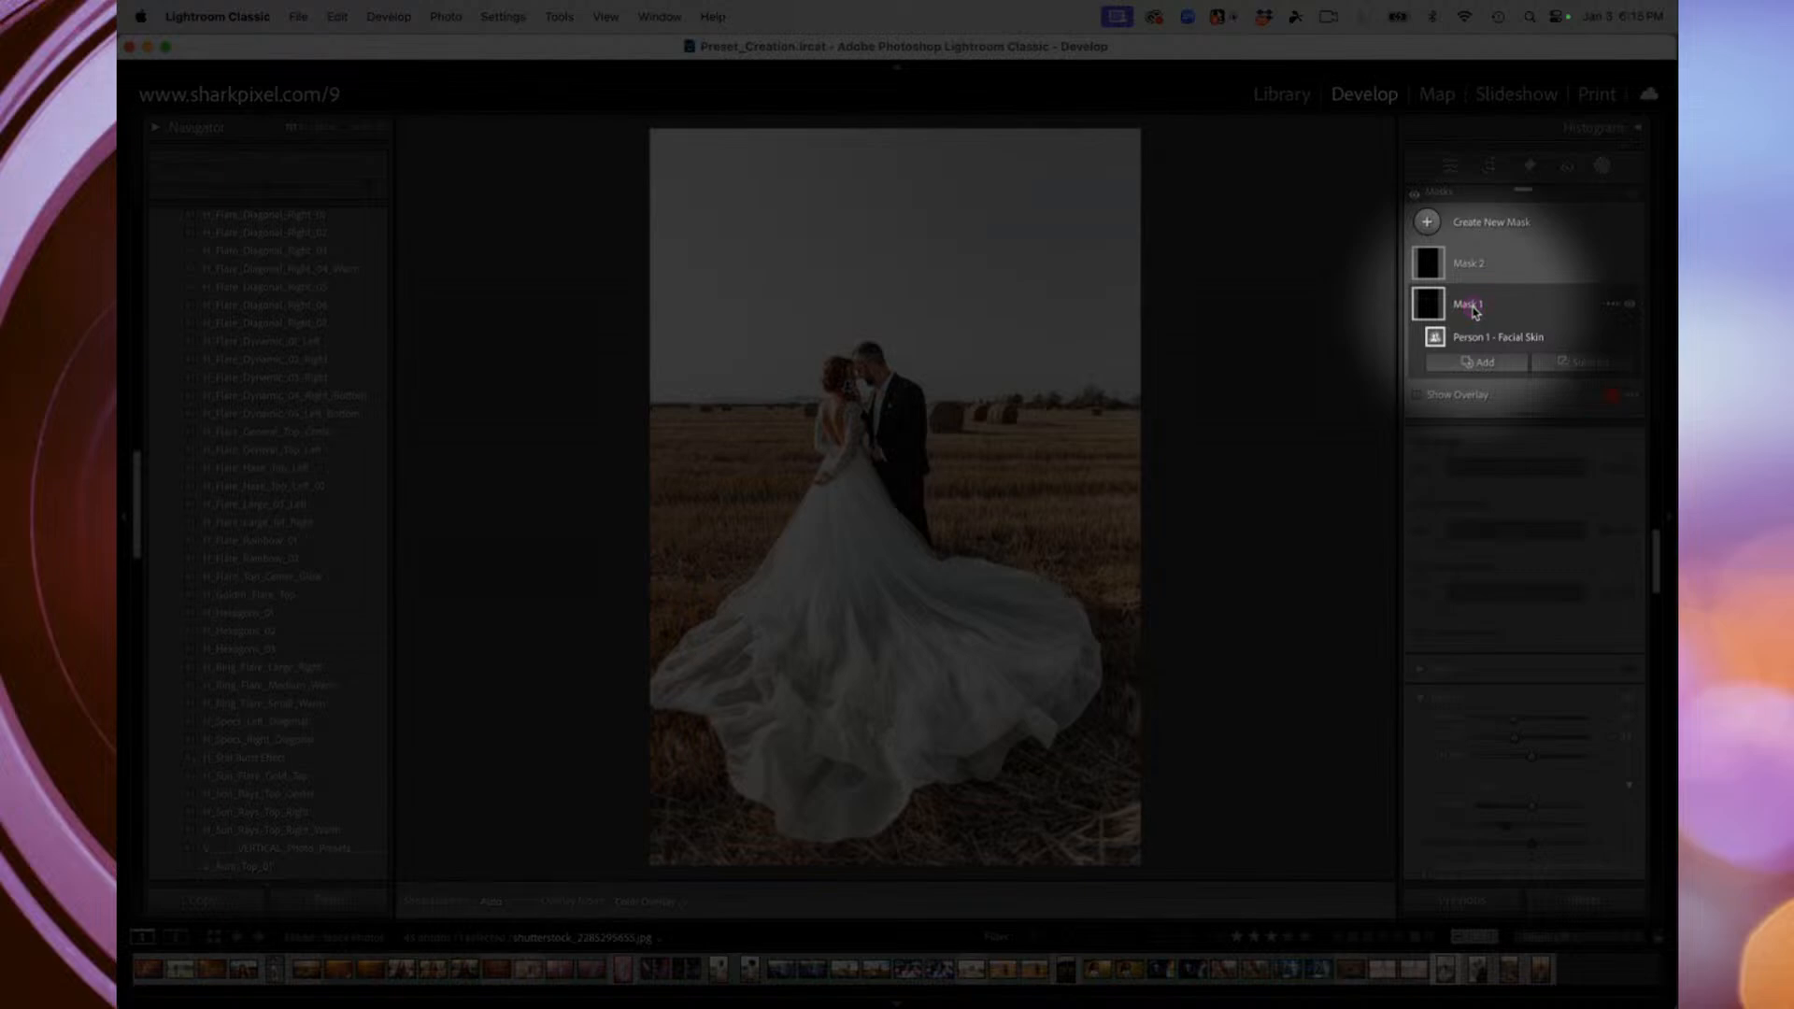
key(F1)
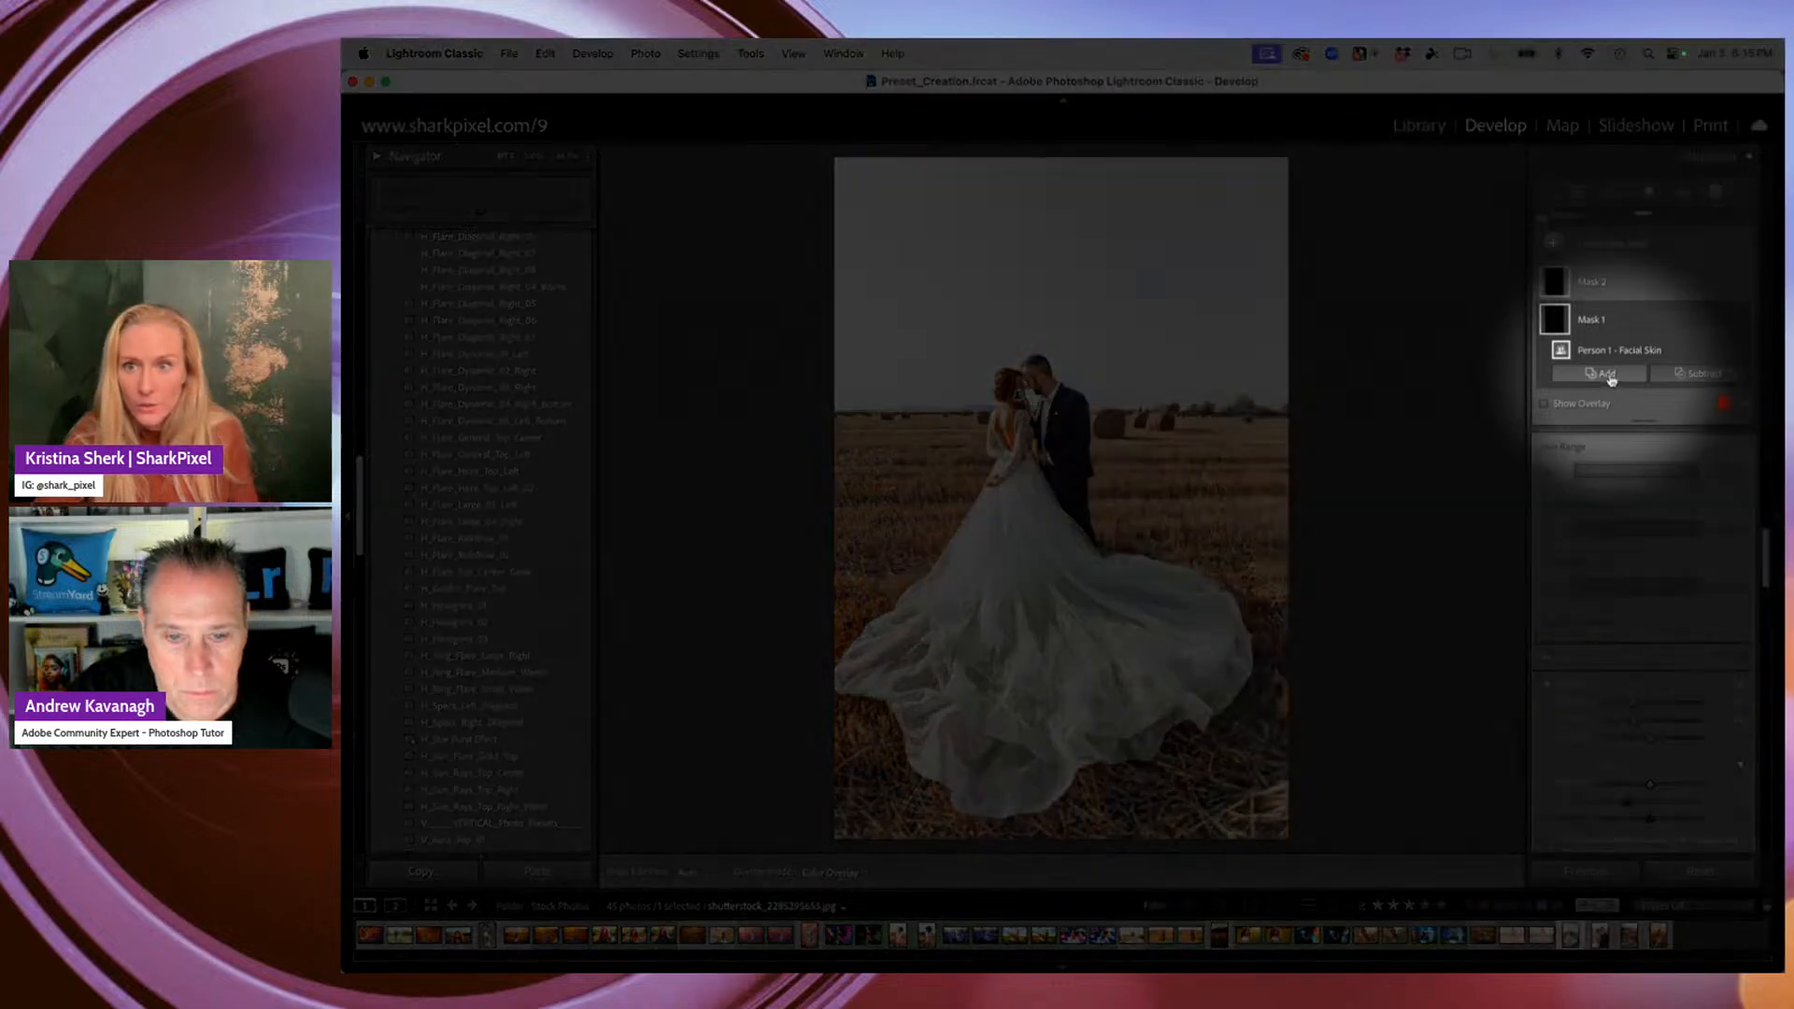
Add a Brush to the bride's mask and, with the overlay shown, paint over her neck and bare back
click(1609, 375)
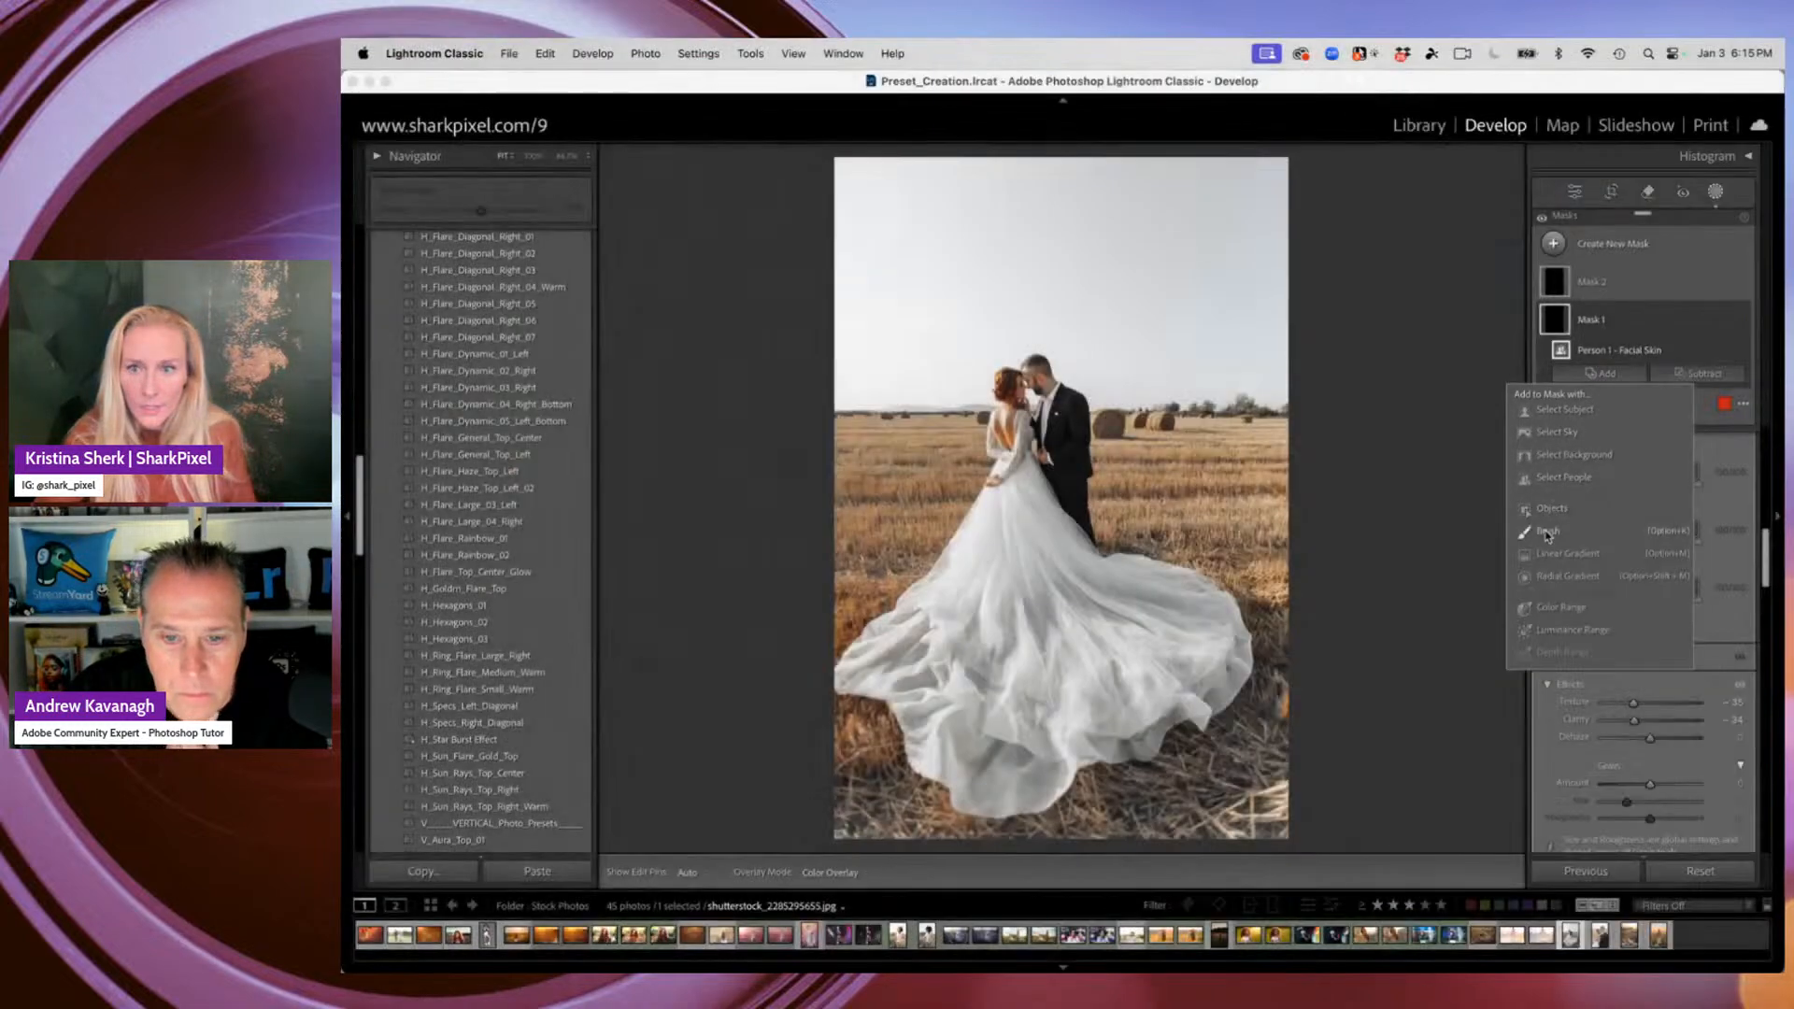
click(1547, 532)
key(z)
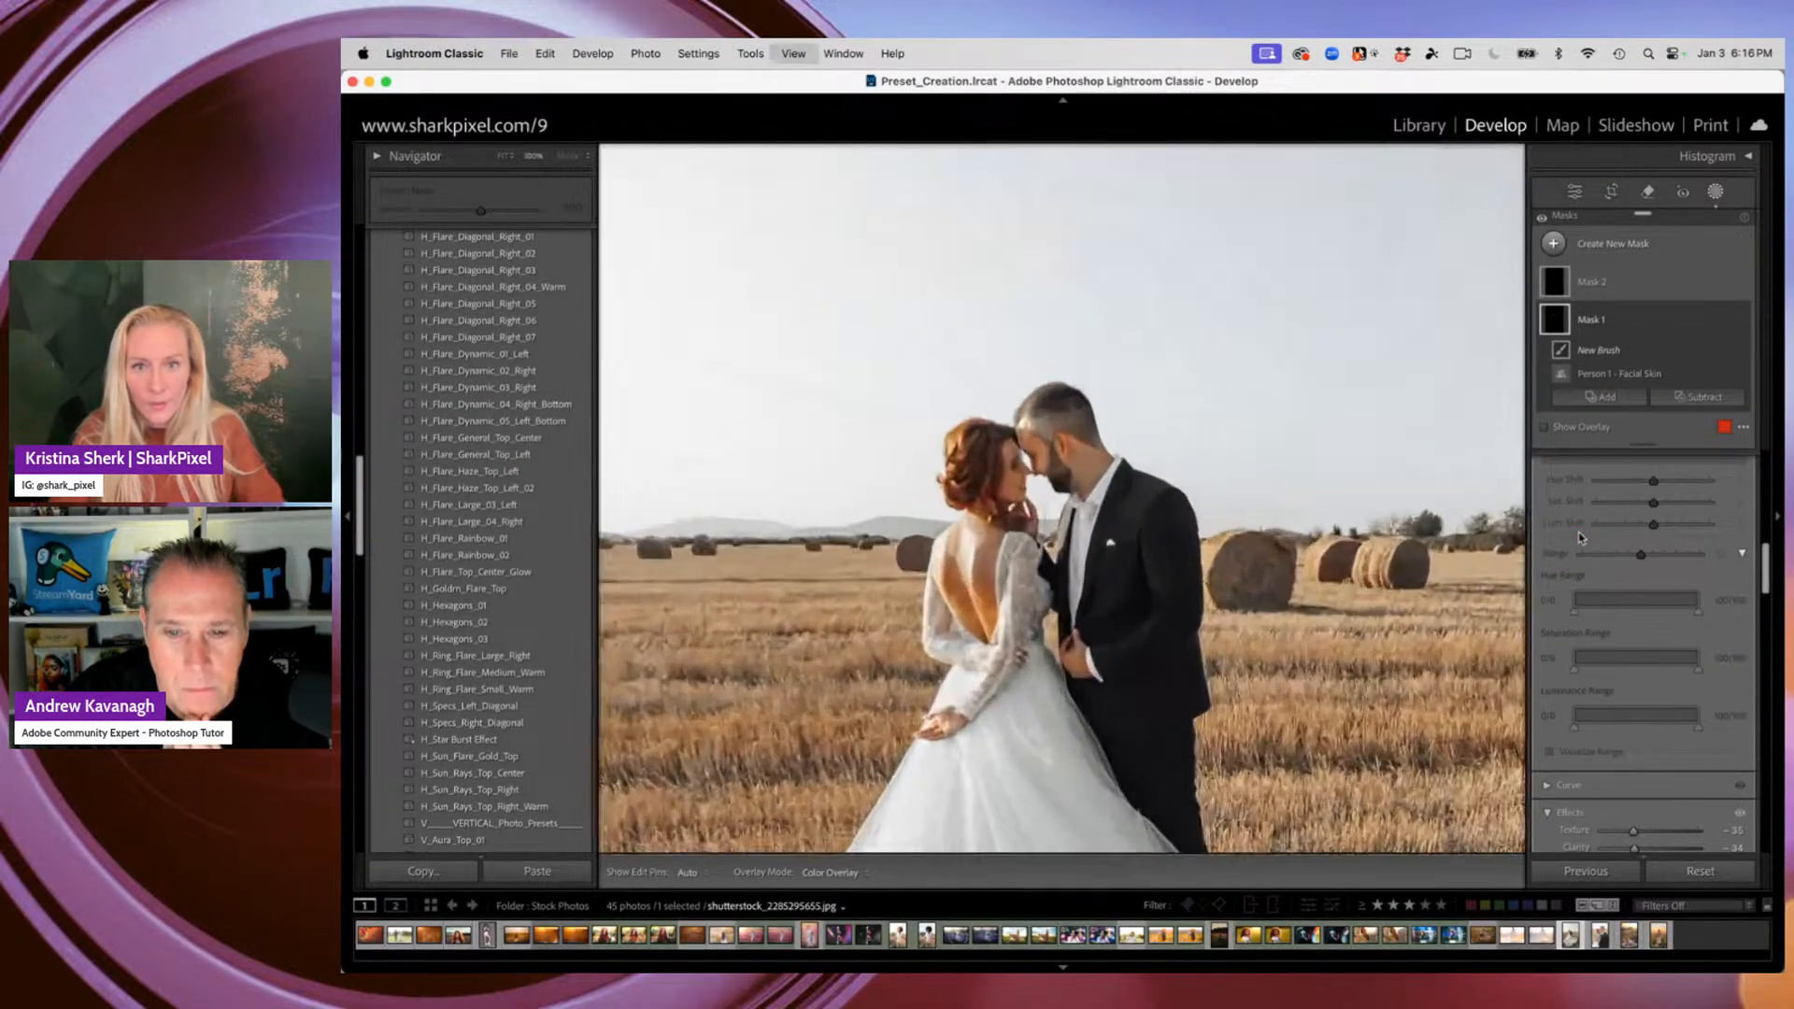
key(o)
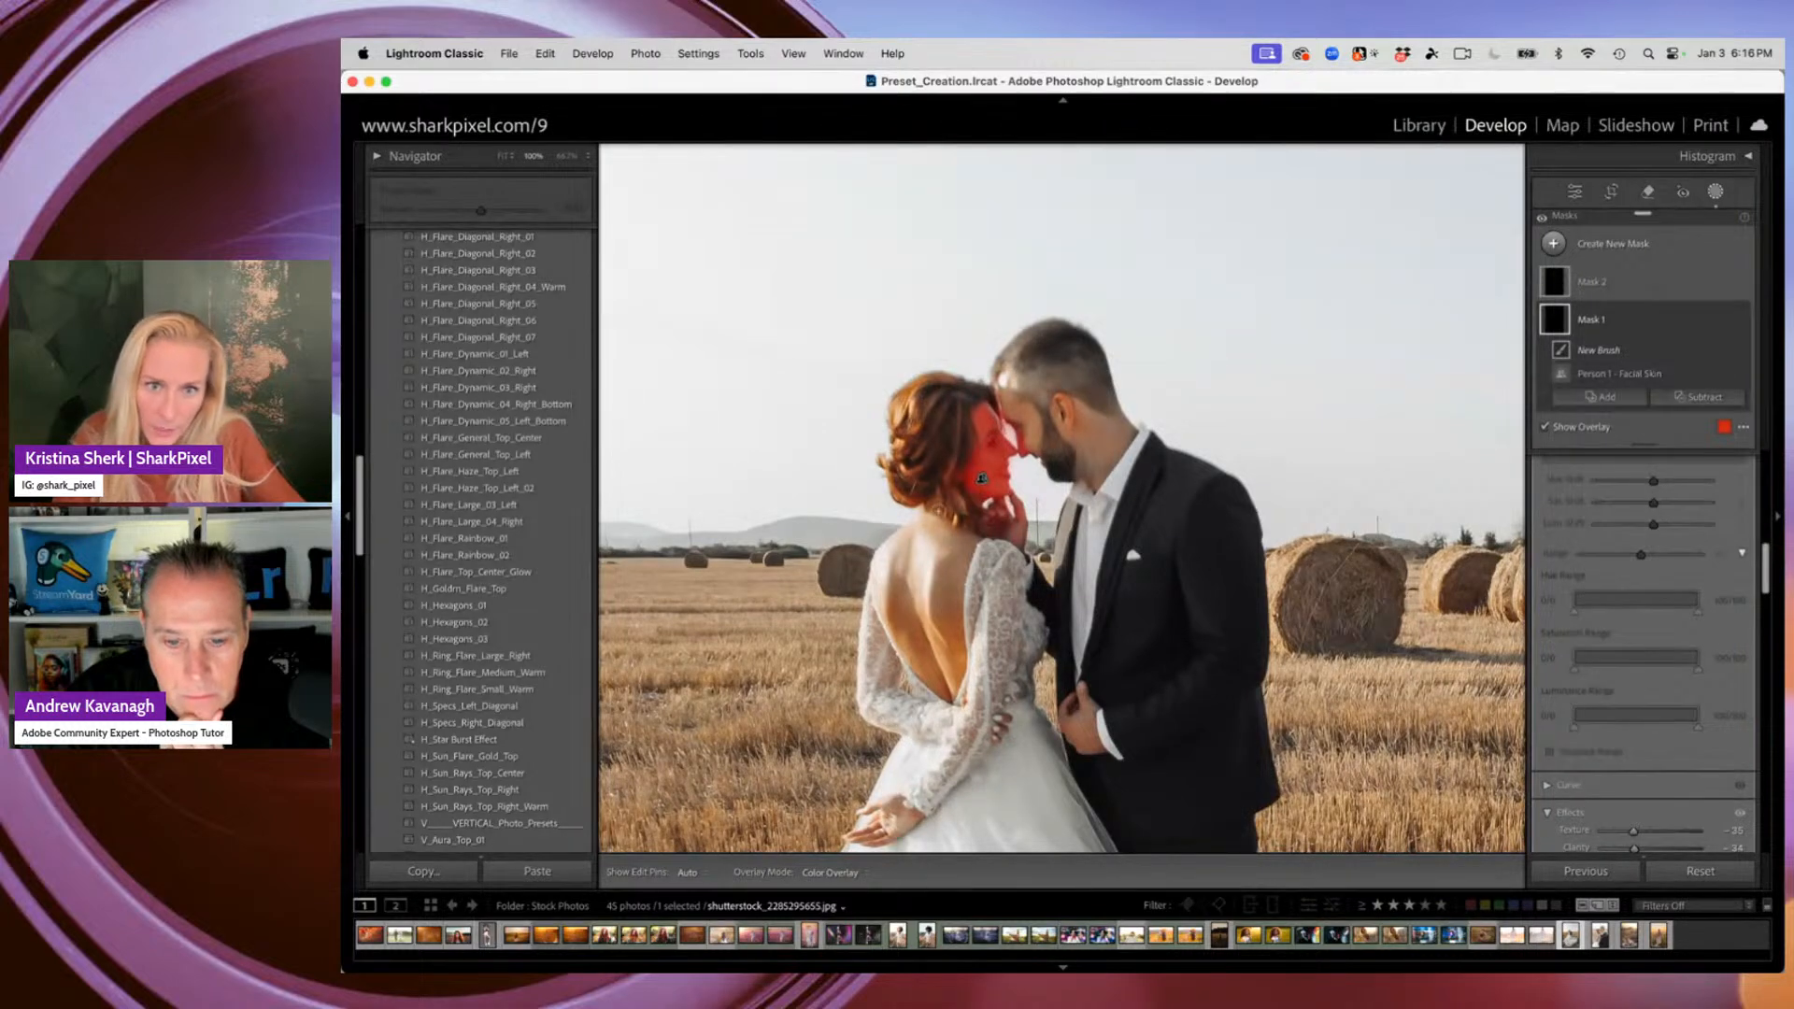
mouse_move(937, 525)
mouse_down()
mouse_move(953, 624)
mouse_move(930, 529)
mouse_move(892, 556)
mouse_move(923, 518)
mouse_move(883, 563)
mouse_move(888, 616)
mouse_move(897, 574)
mouse_move(945, 631)
mouse_move(947, 595)
mouse_move(949, 676)
mouse_move(892, 624)
mouse_move(945, 689)
mouse_move(951, 667)
mouse_move(943, 691)
mouse_move(890, 654)
mouse_up()
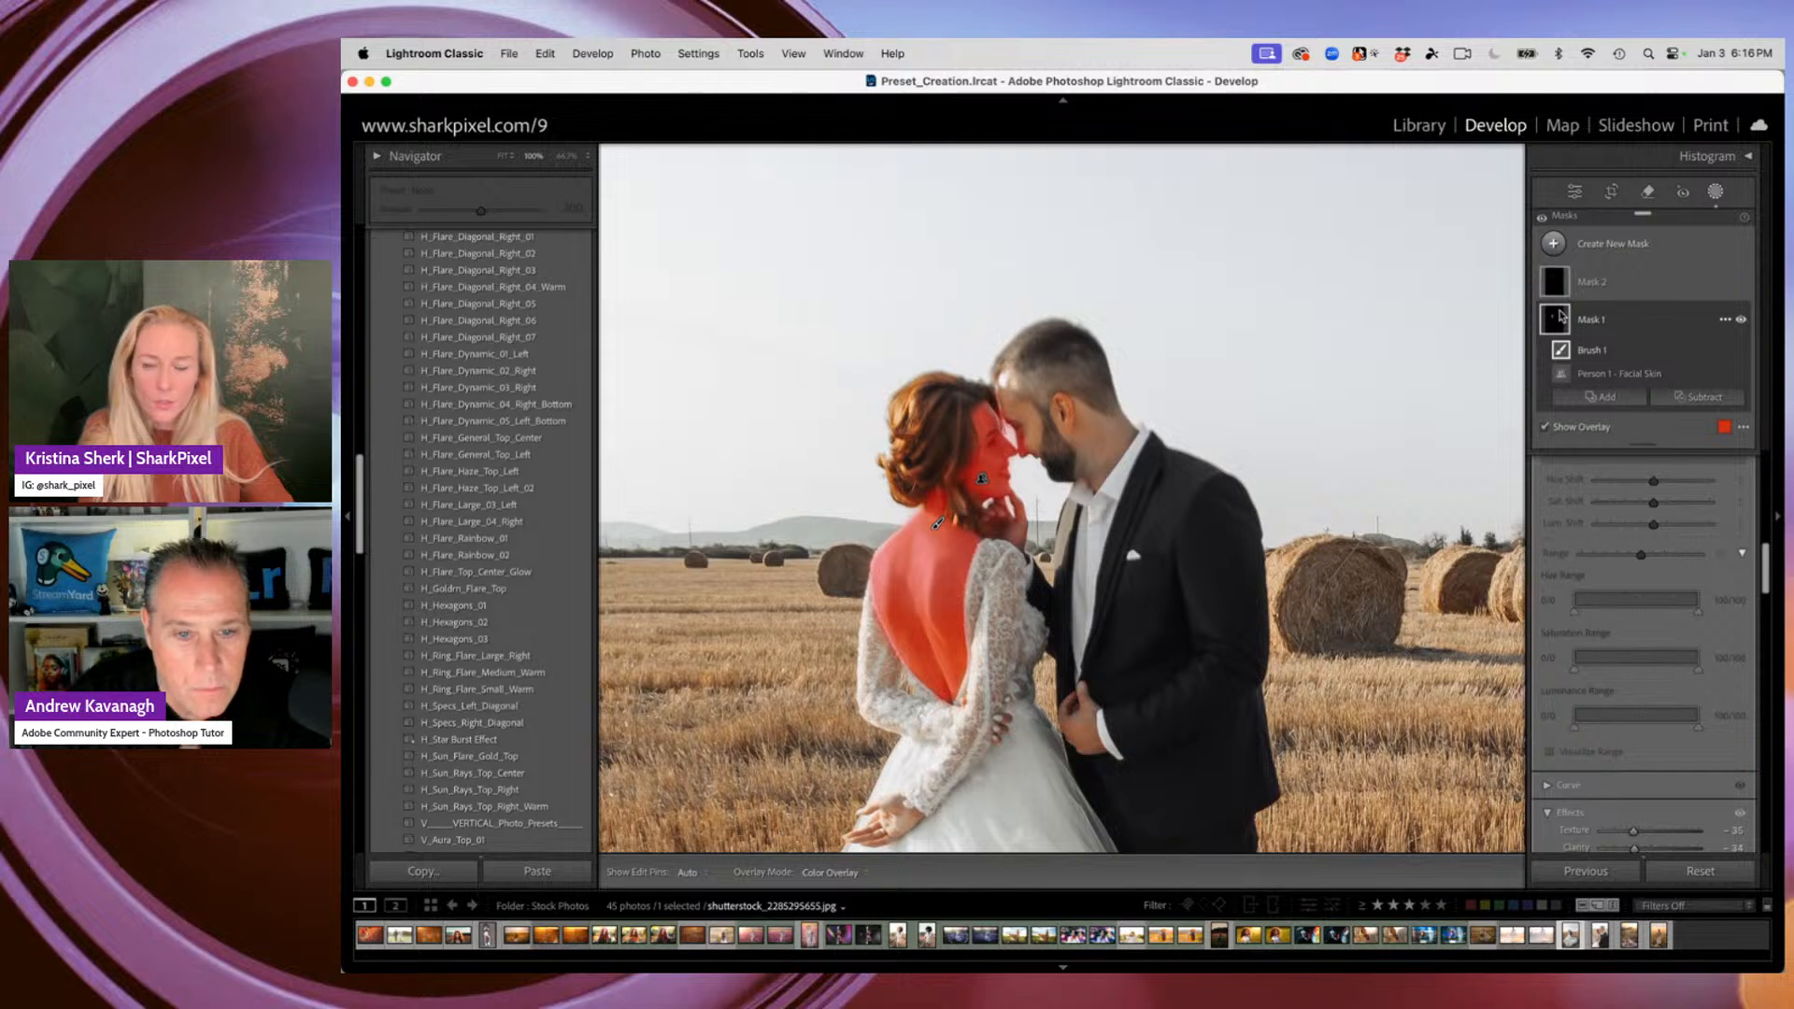
click(1679, 399)
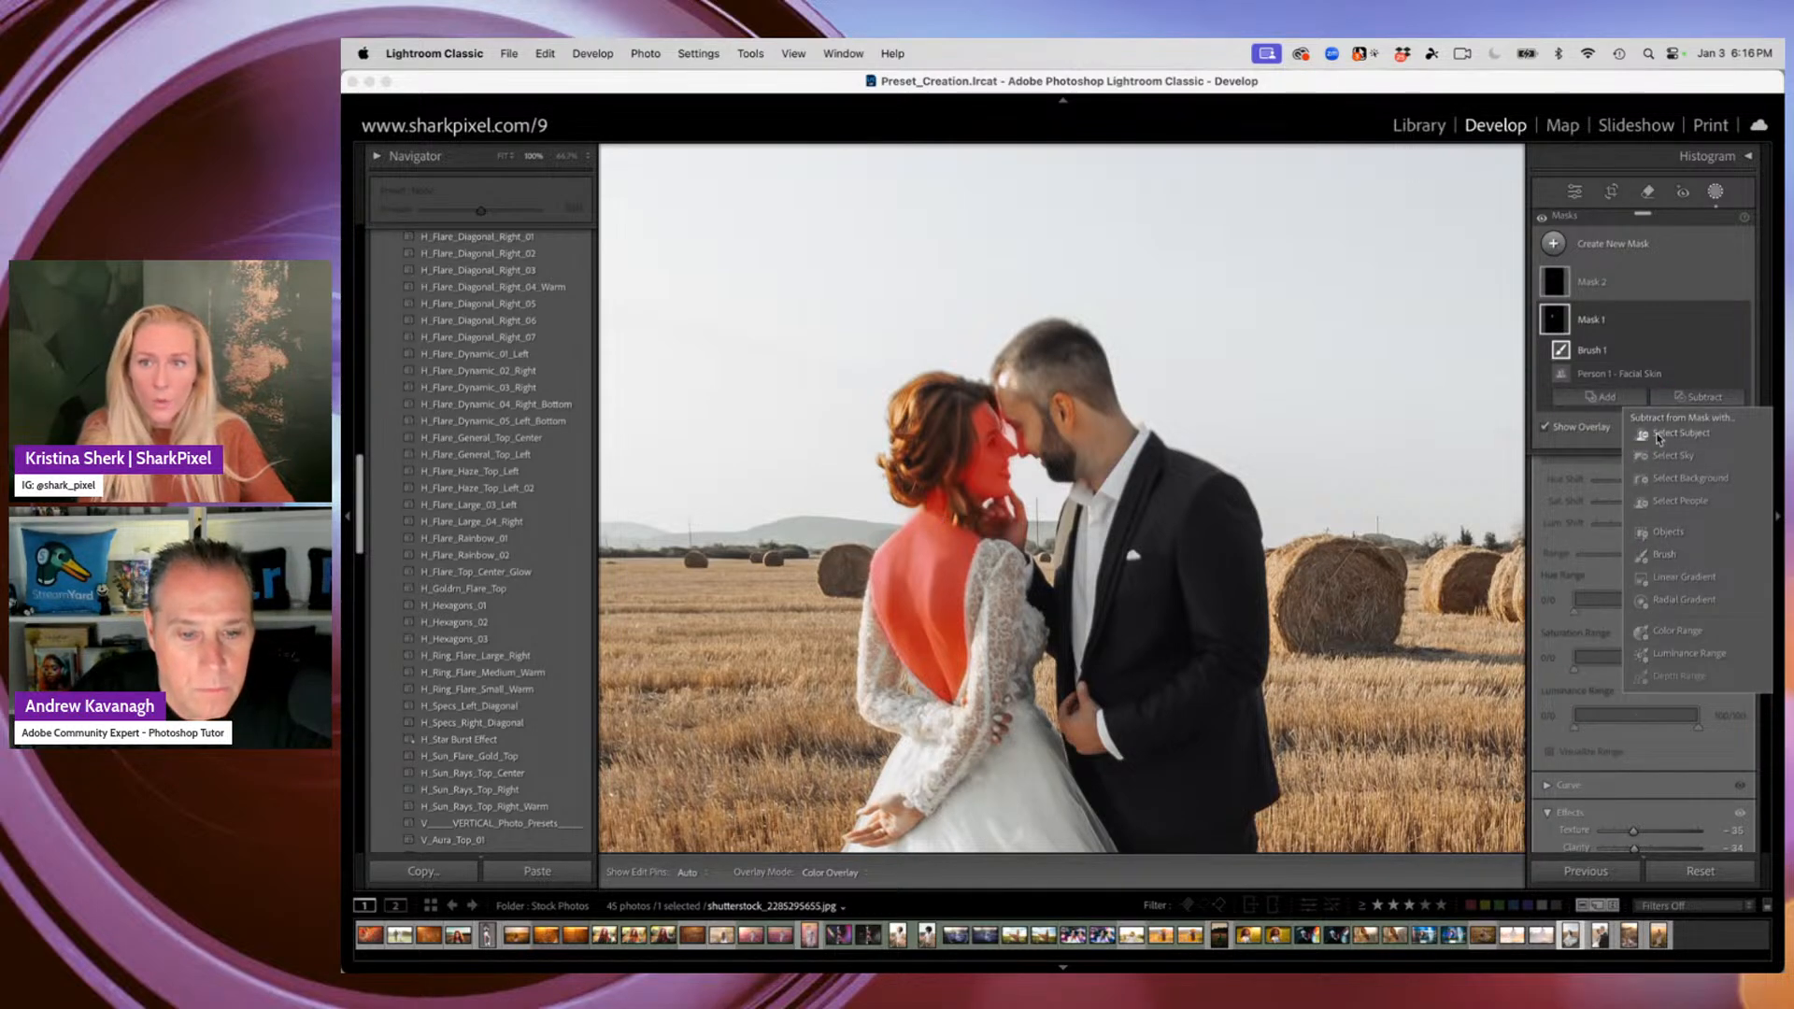
click(1683, 378)
click(1609, 356)
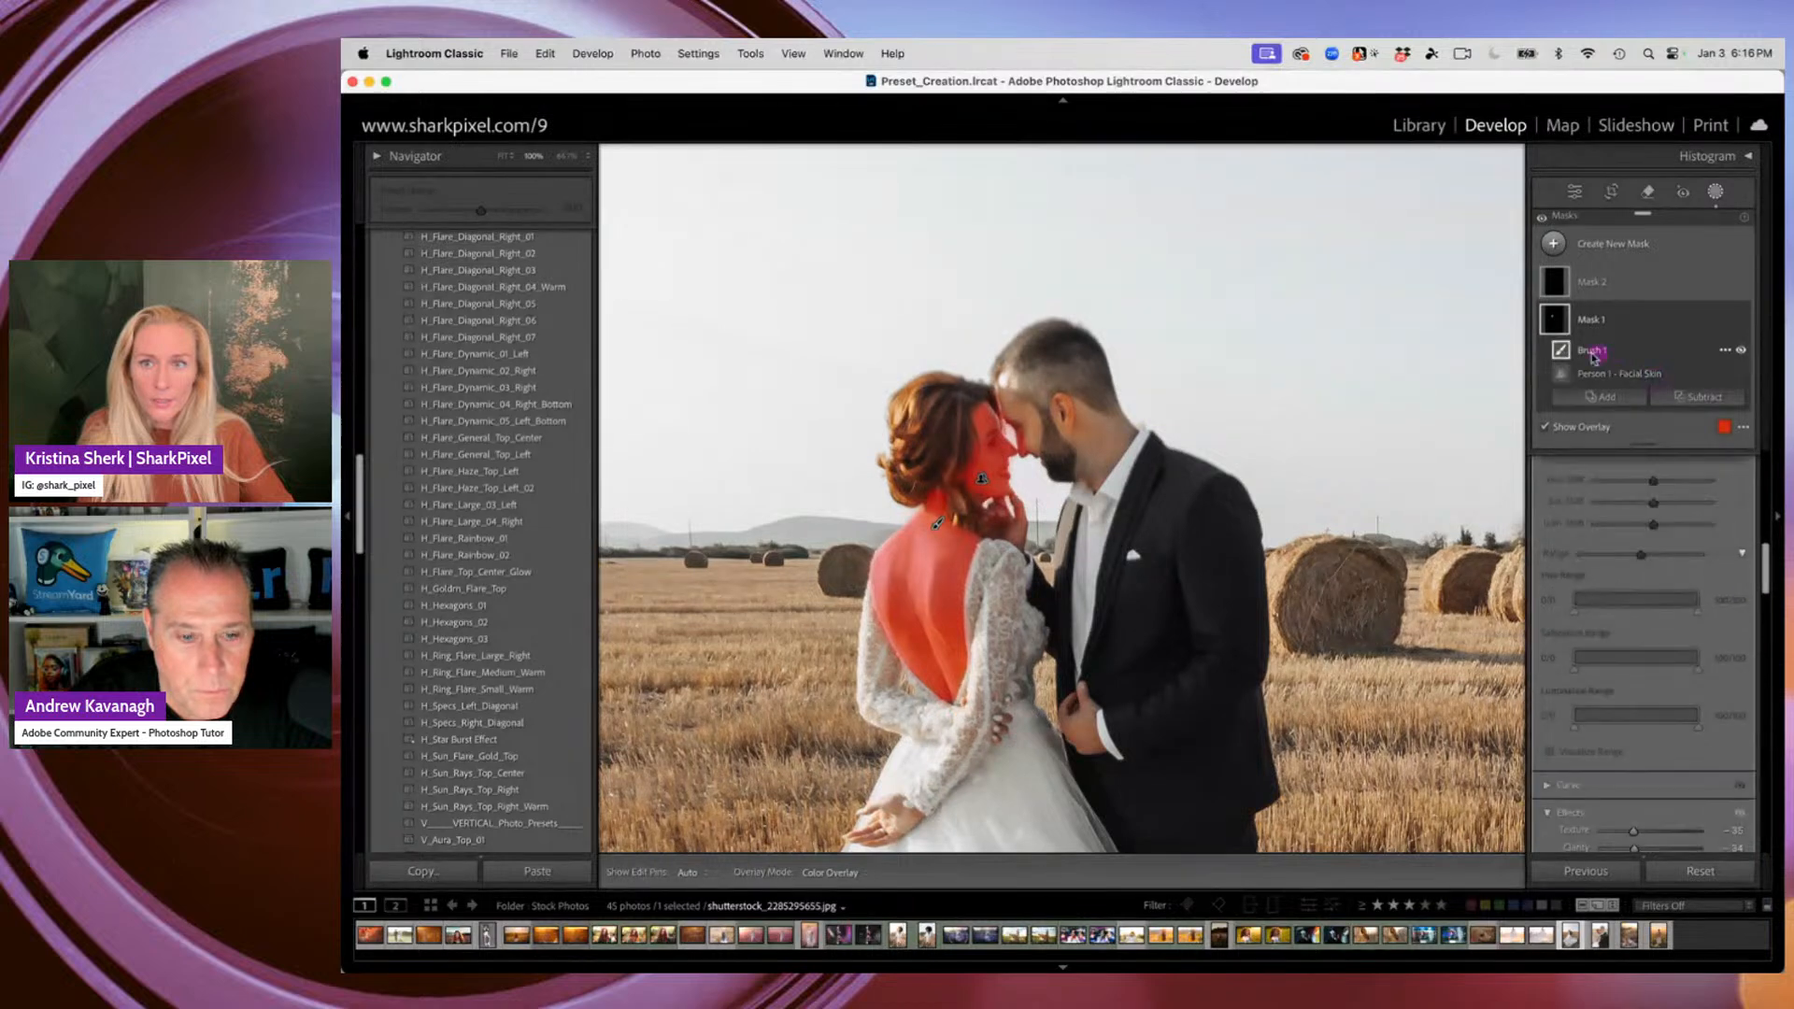
click(1566, 295)
click(1556, 321)
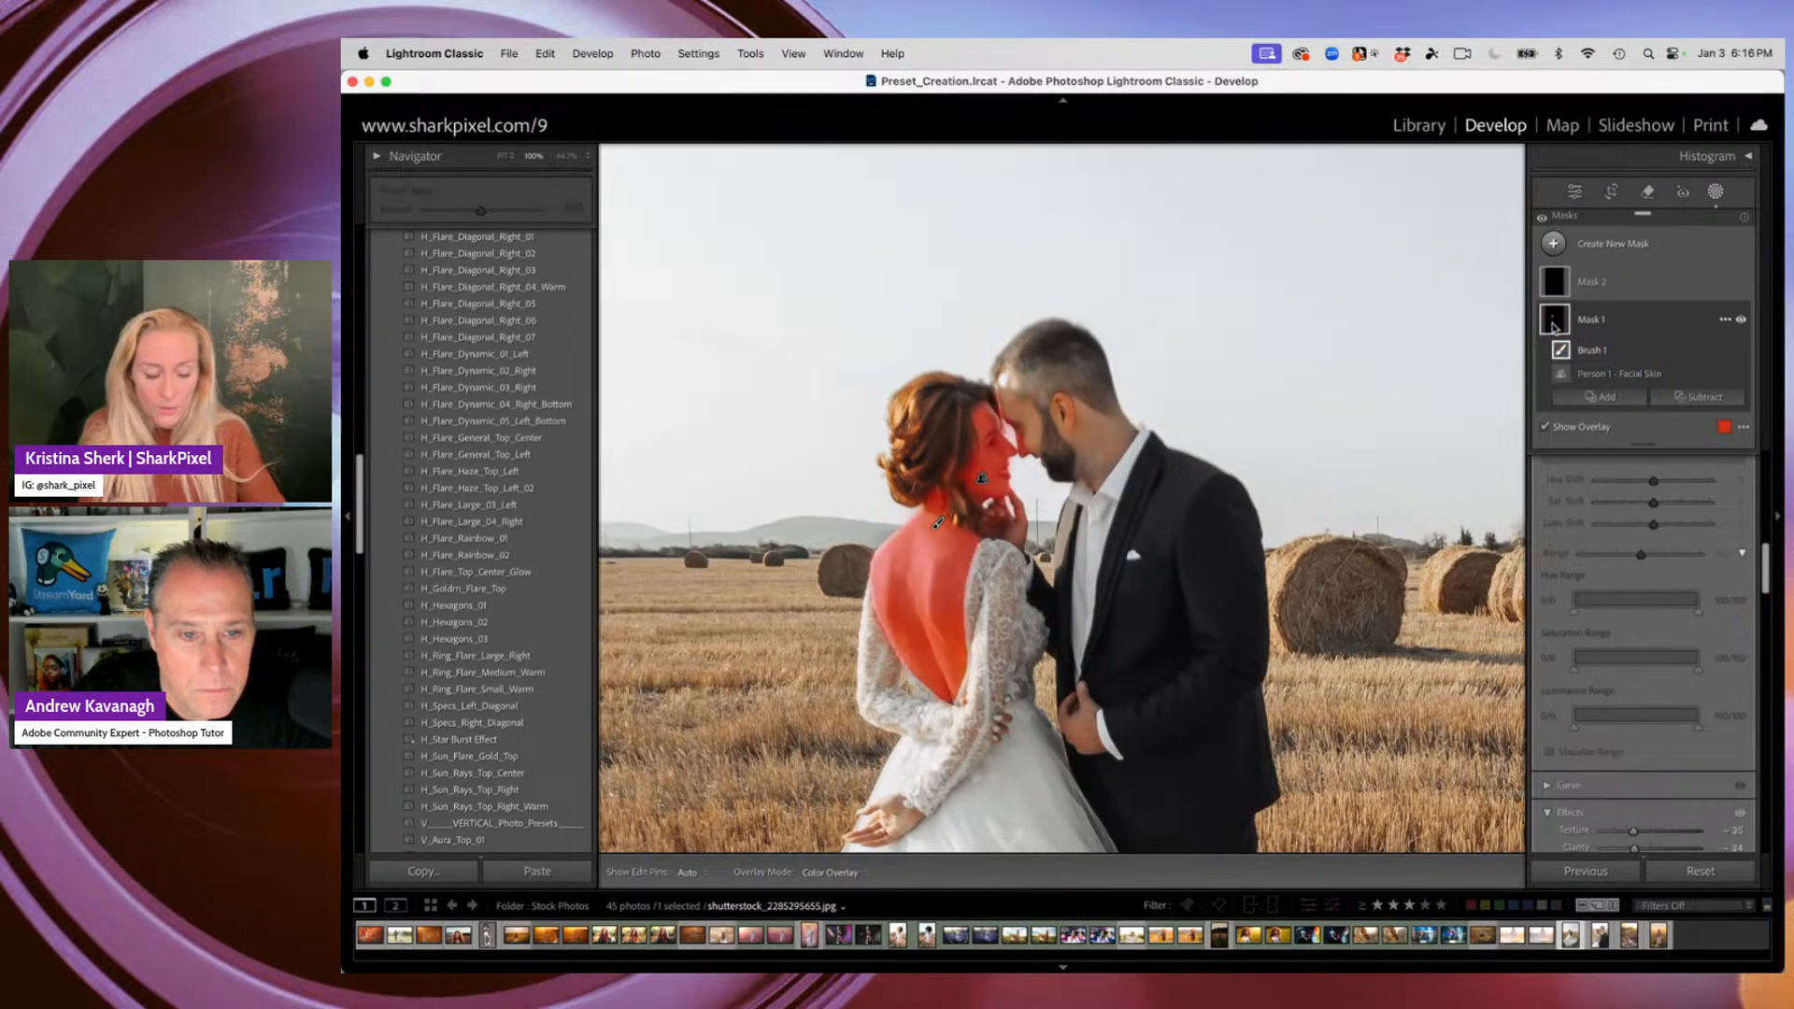
Subtract from the bride's mask with a Brush where her face meets the groom's, hiding the edit pins while painting
click(1690, 398)
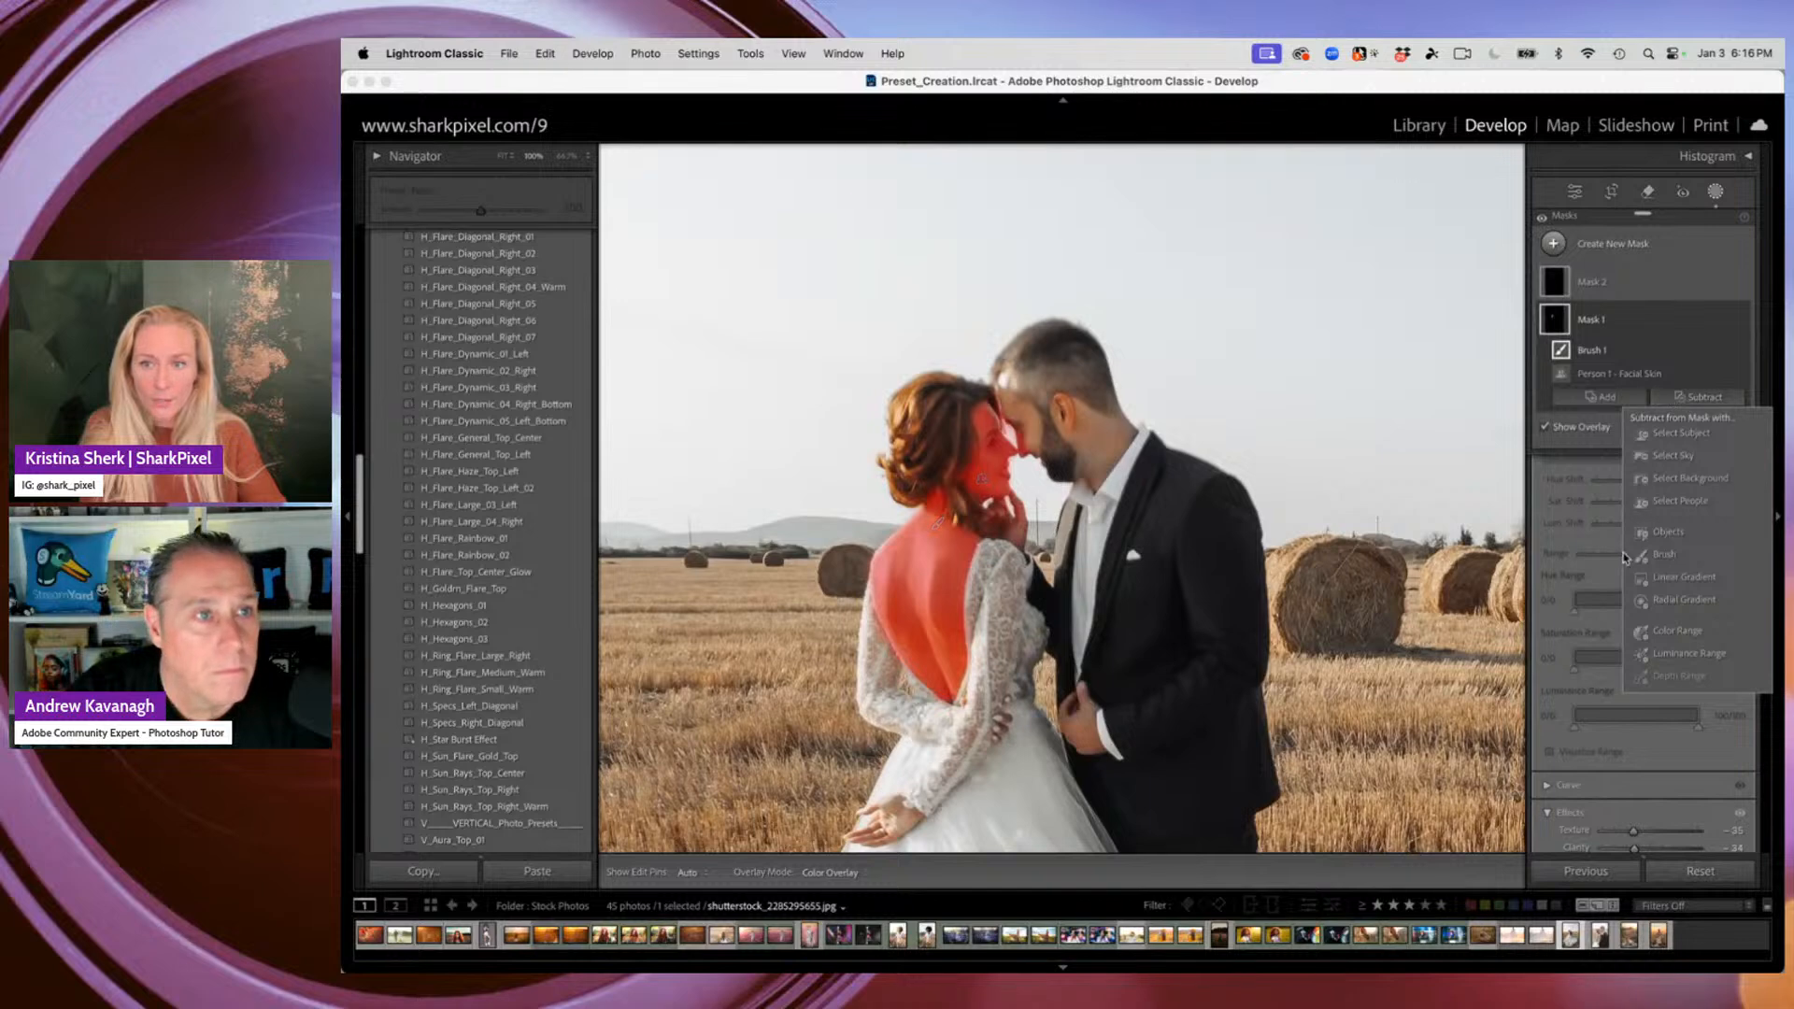
click(1654, 555)
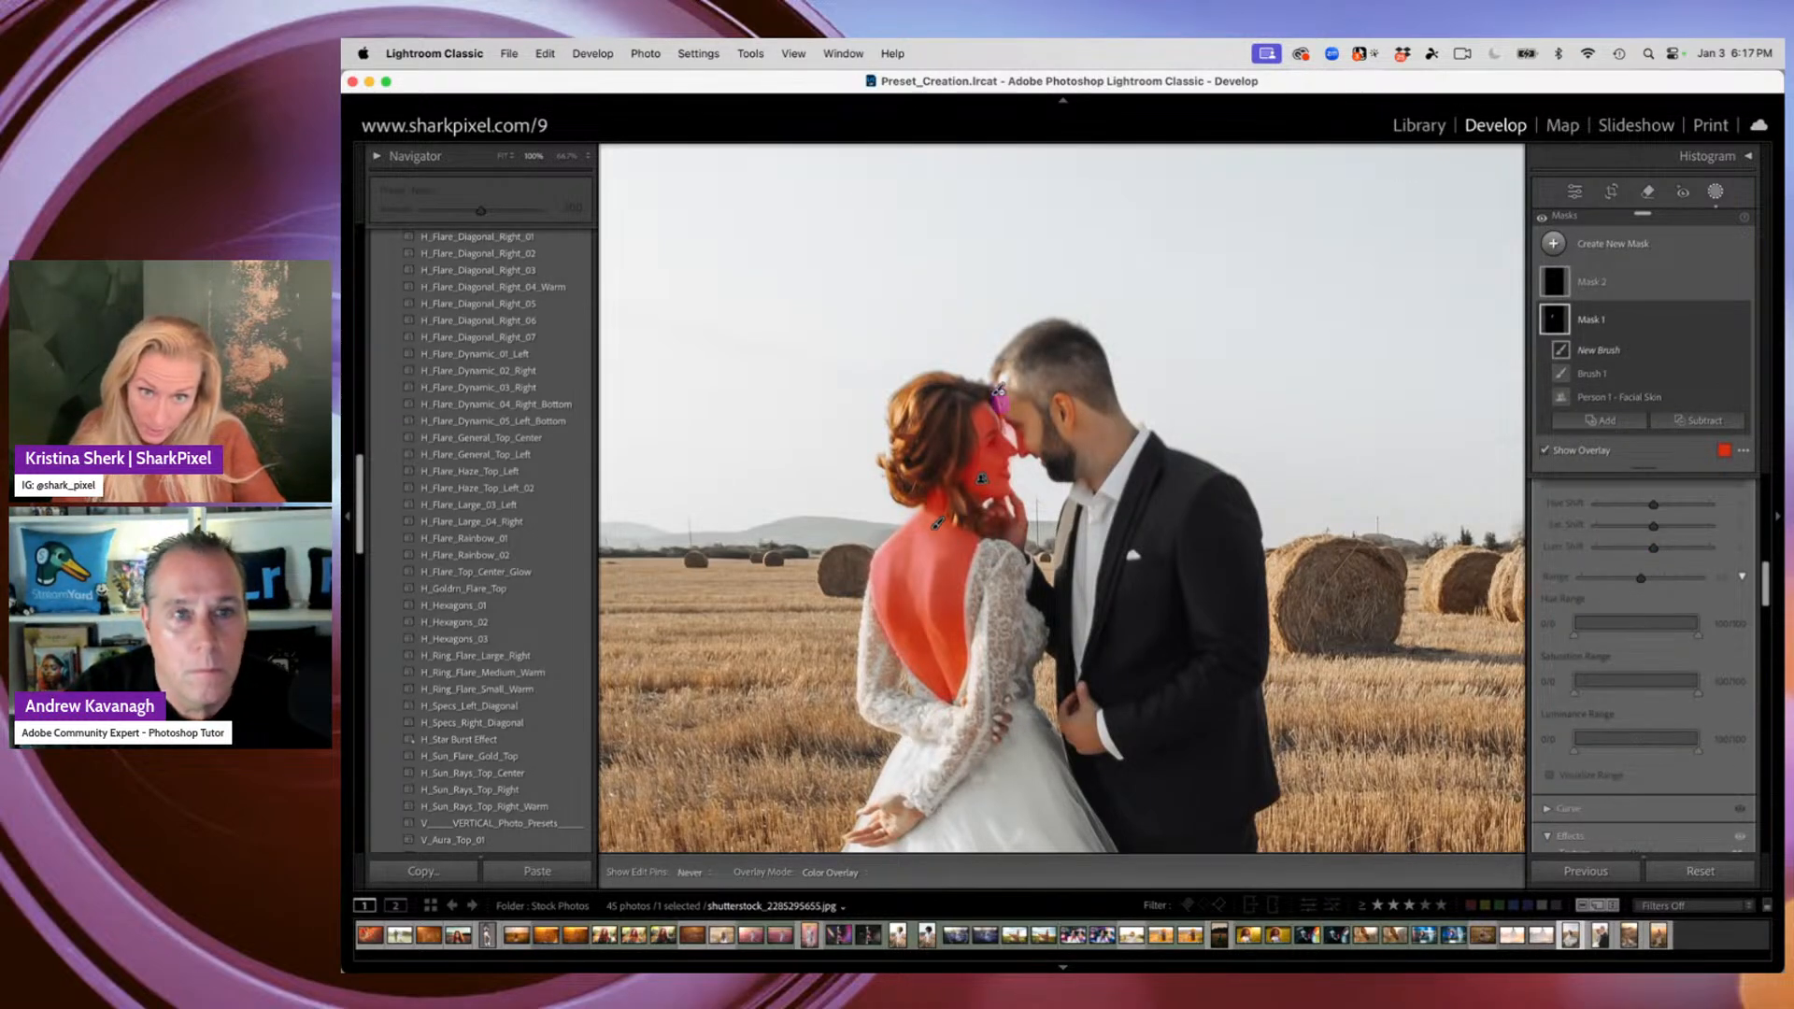
key(h)
drag(1014, 429, 1025, 452)
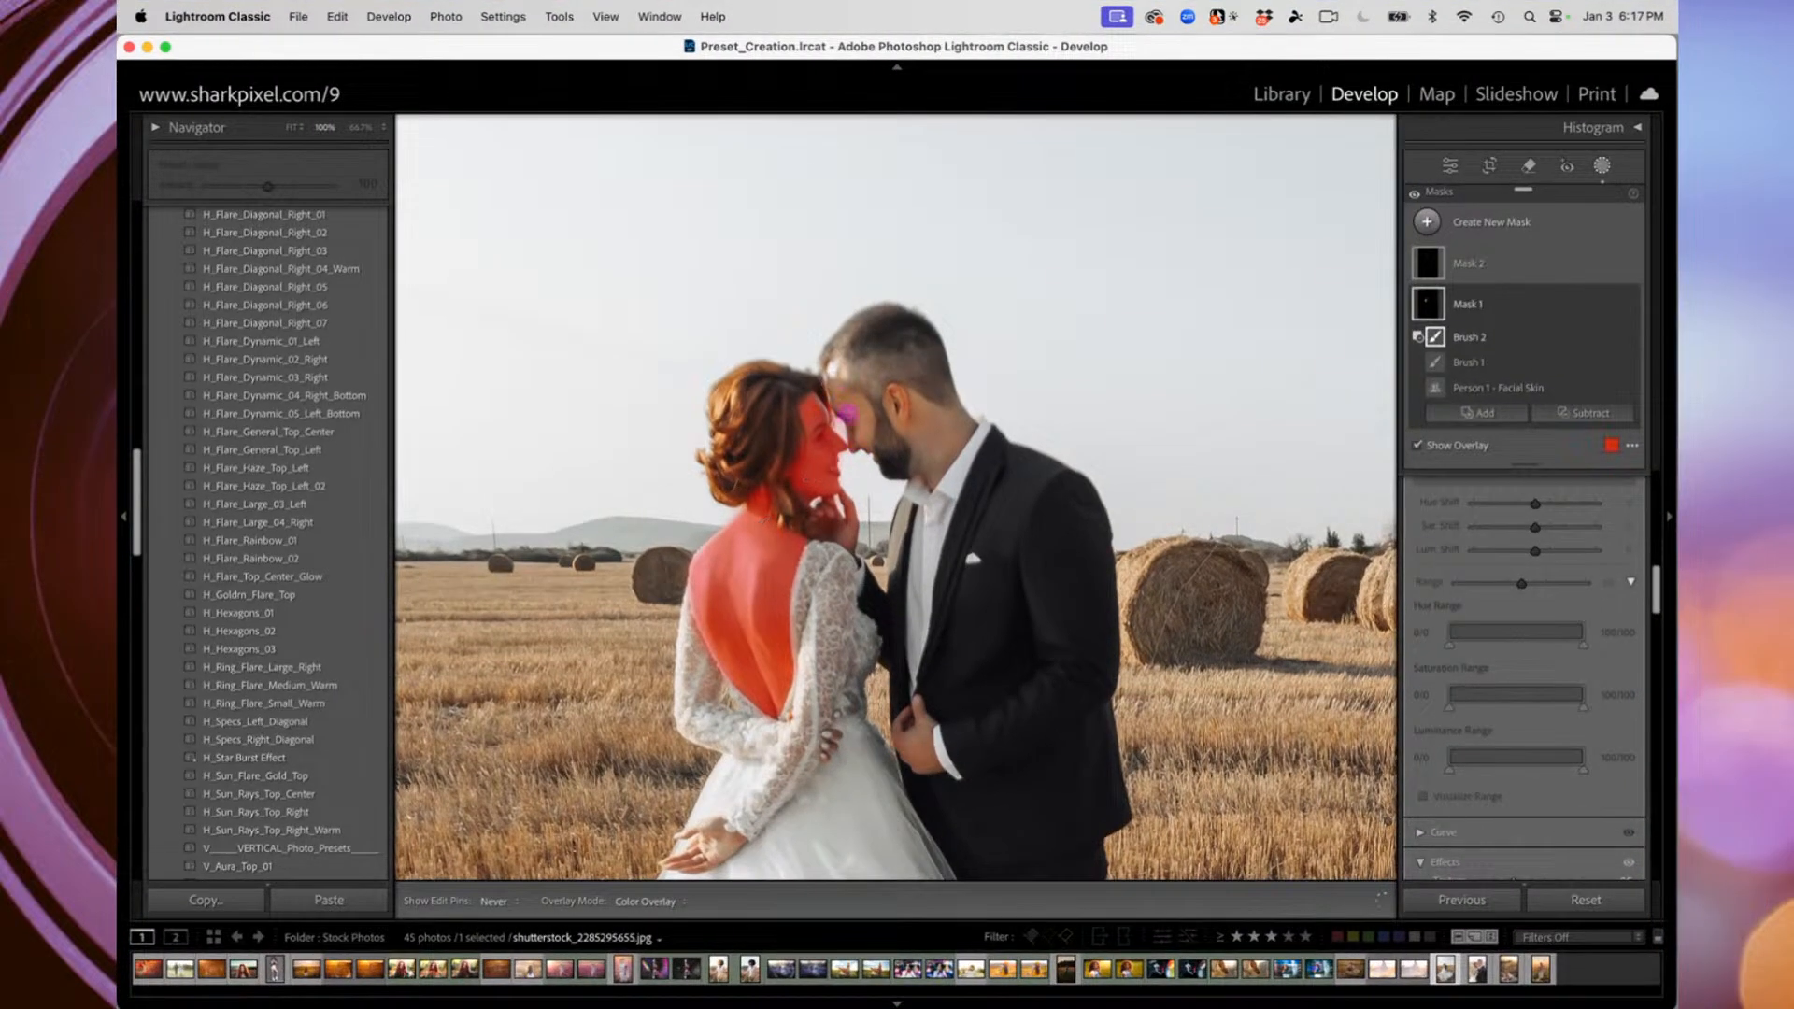
key(h)
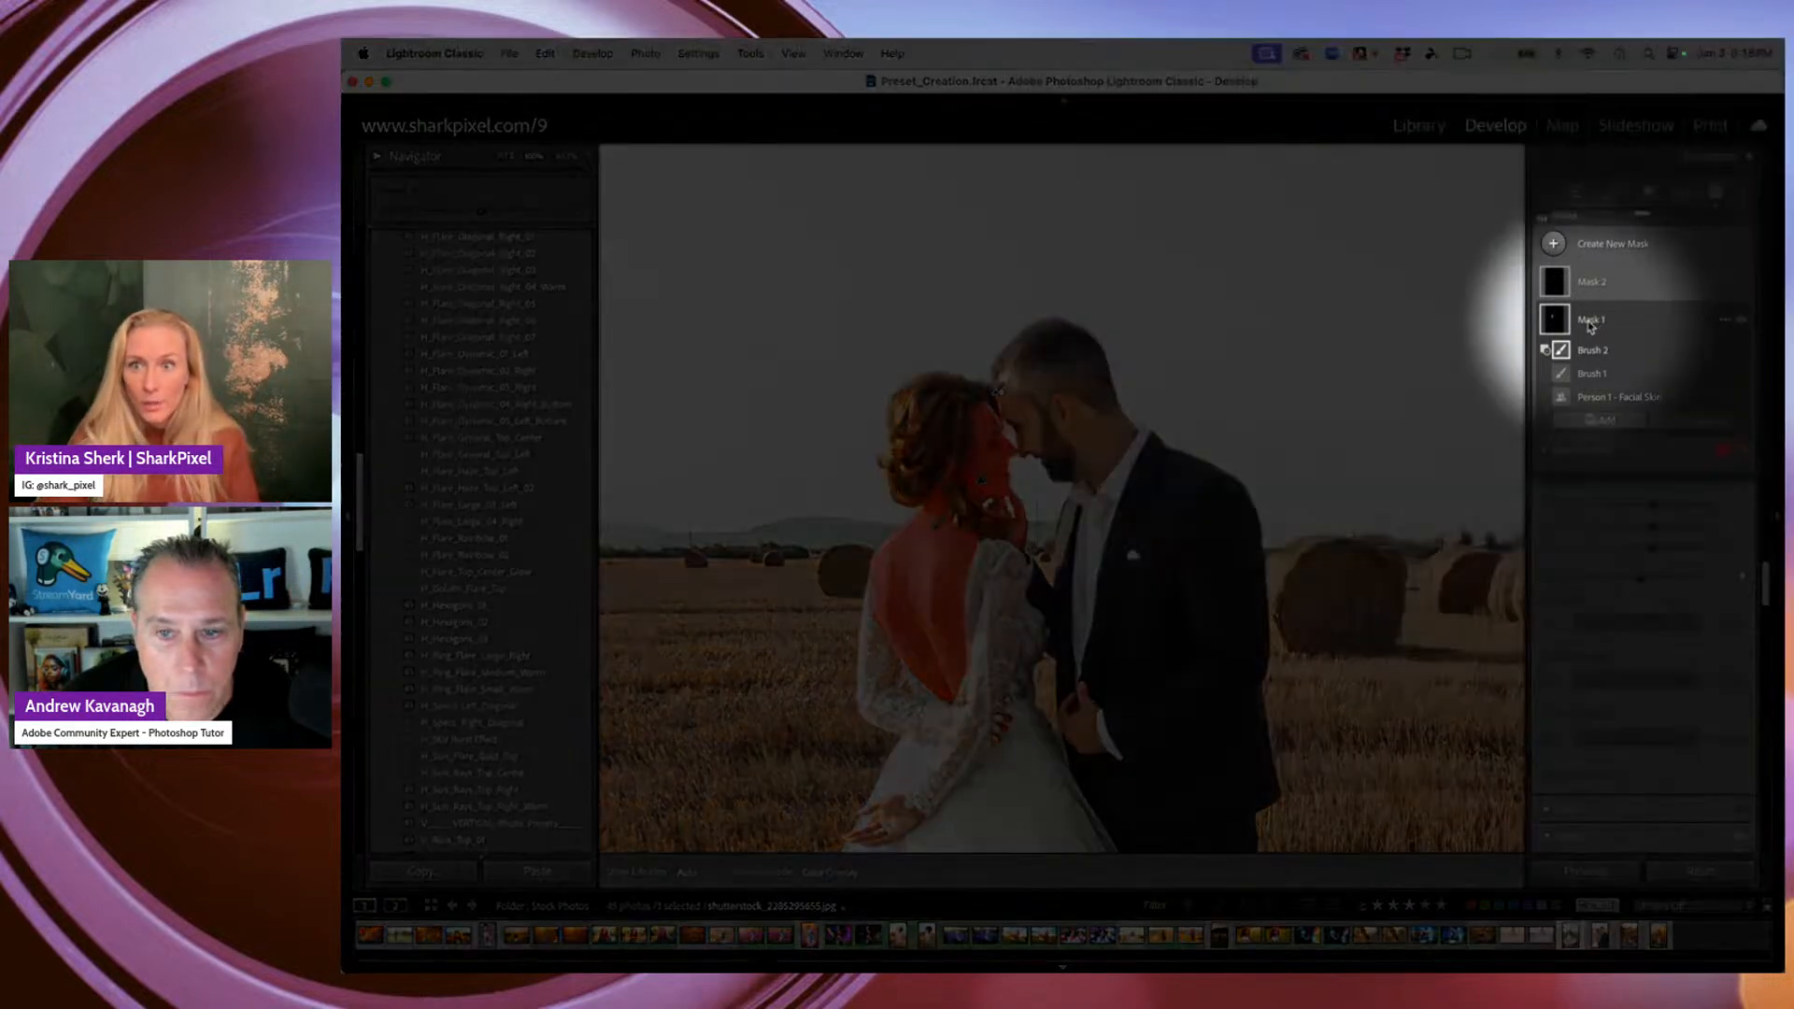
Rename the bride's mask to "Bride Skin"
double_click(1592, 321)
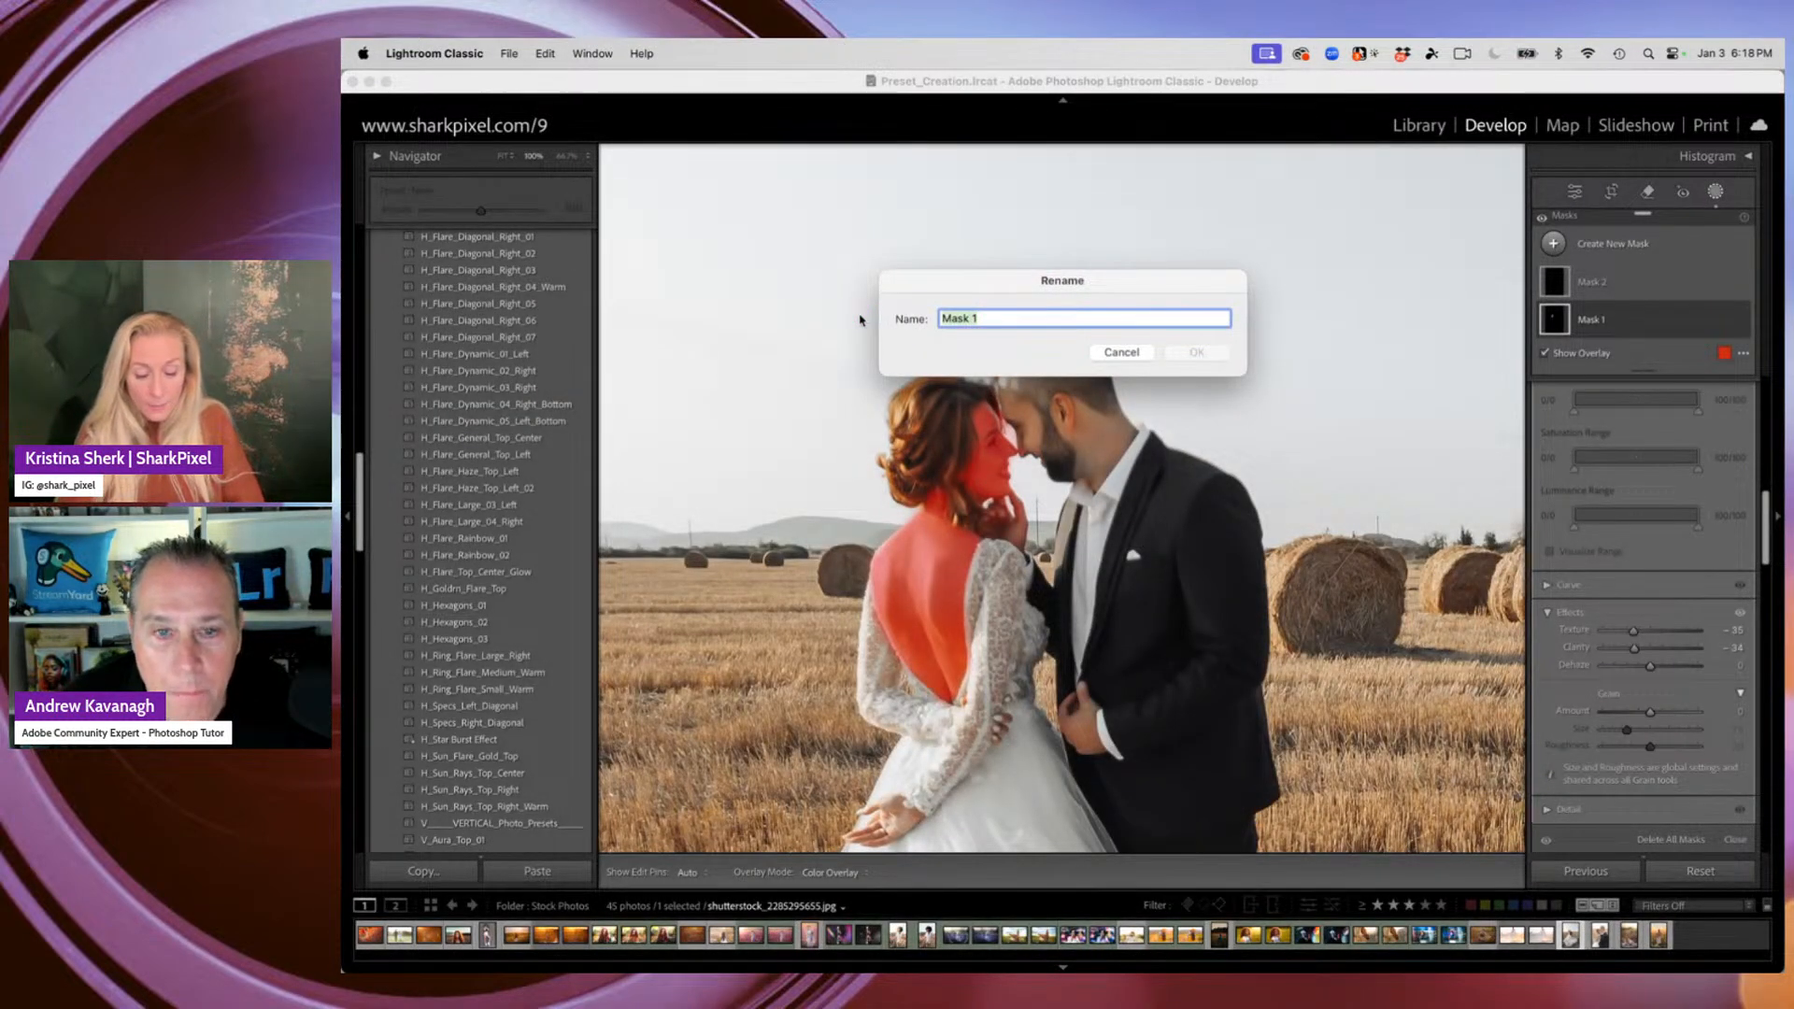
text(Bride Skin)
key(Return)
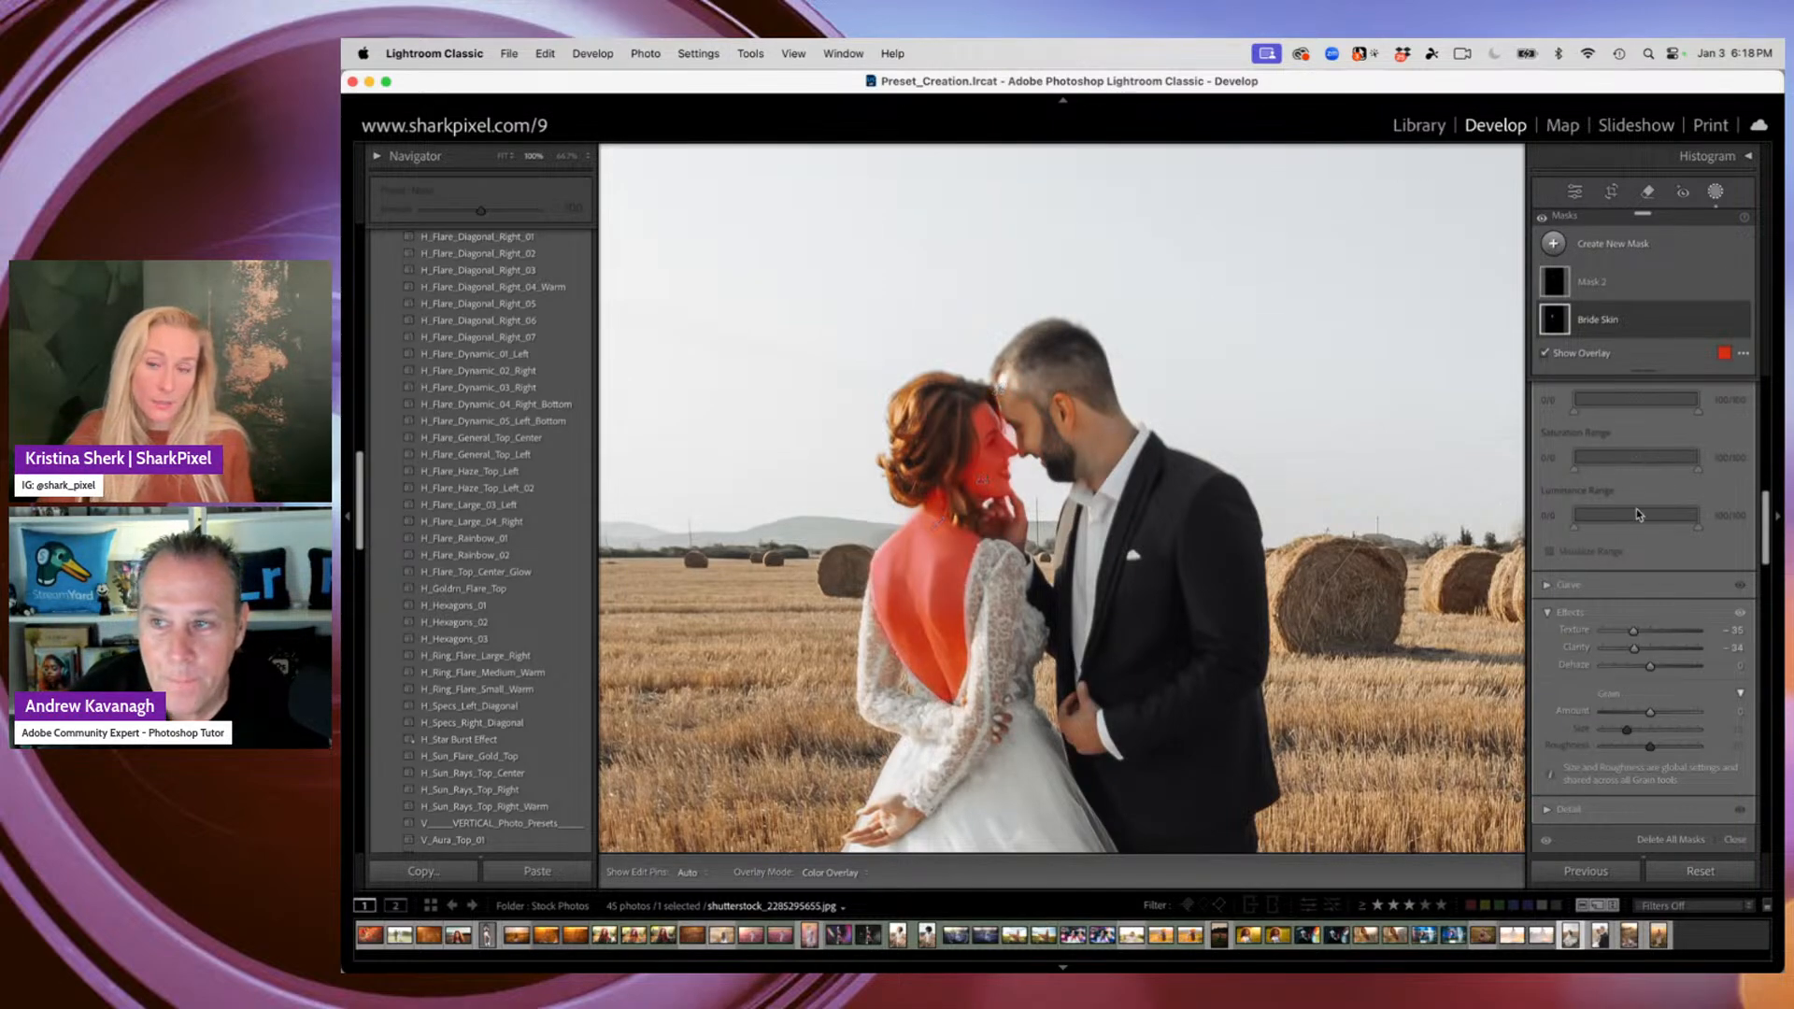
Leave the wedding photo and open the copy of shutterstock_1335396911.jpg, the woman in the billowing dress, in the Develop module
key(super+minus)
key(super+minus)
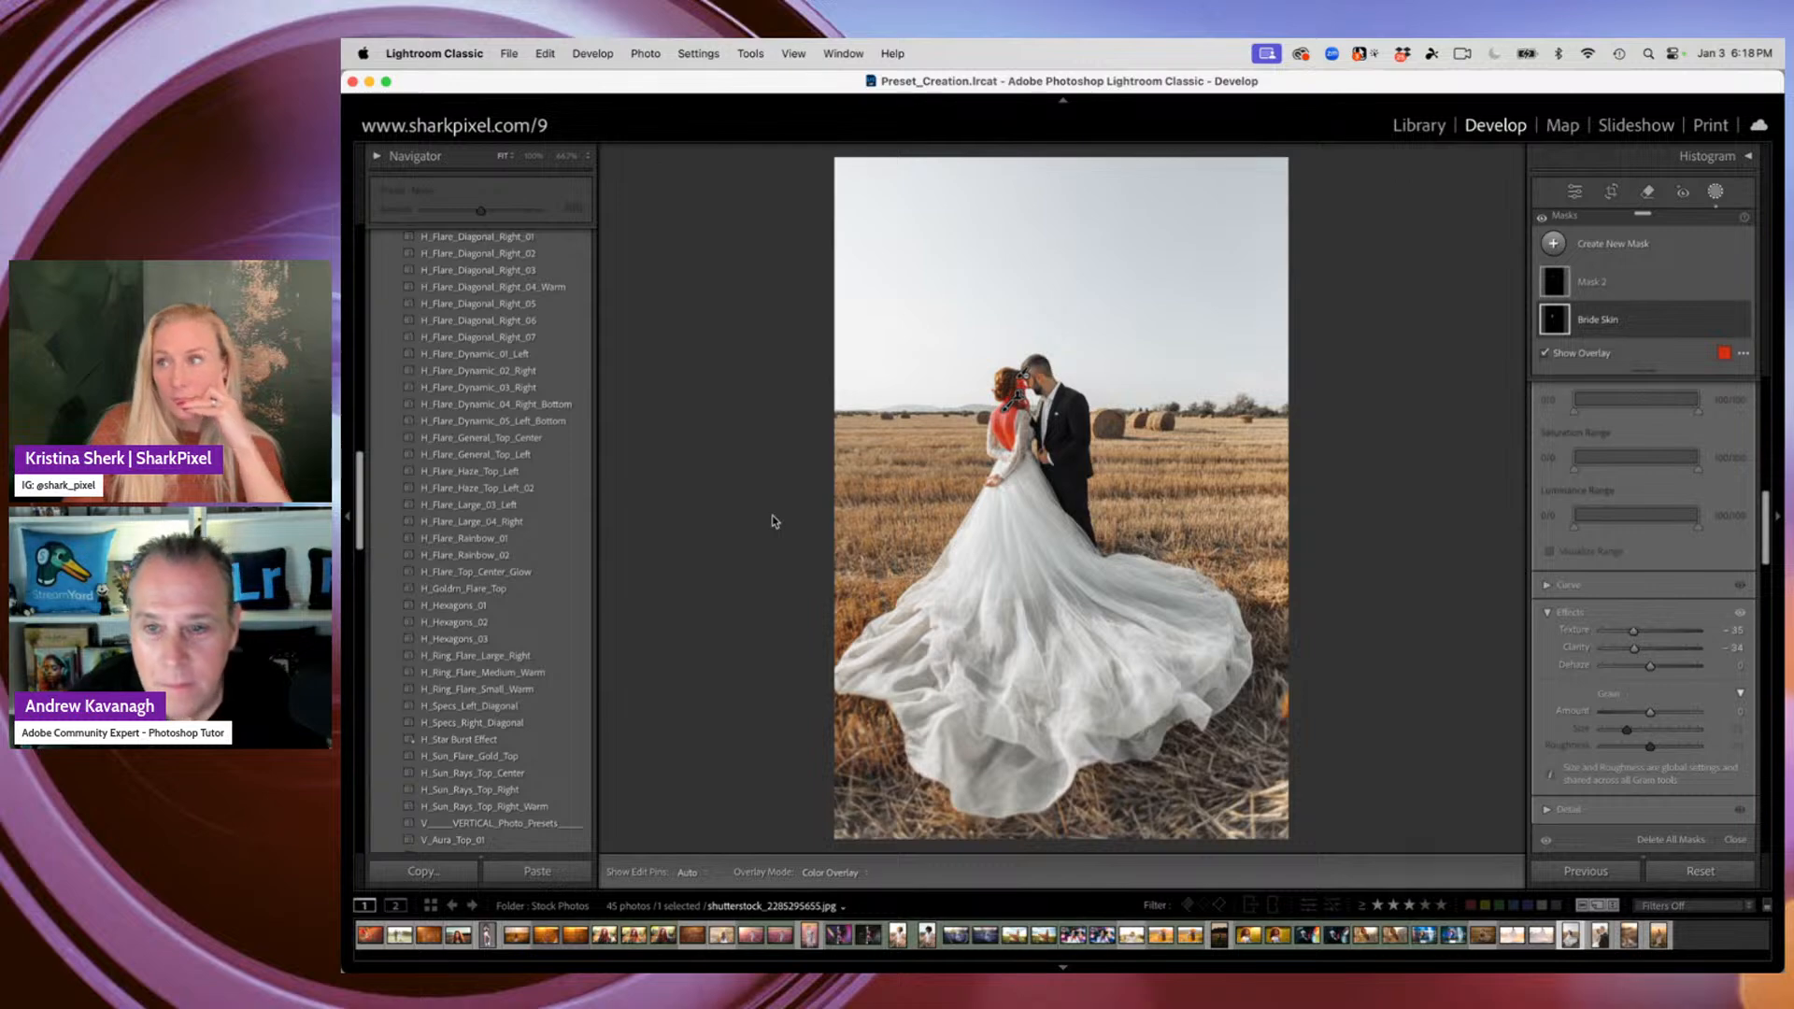
key(g)
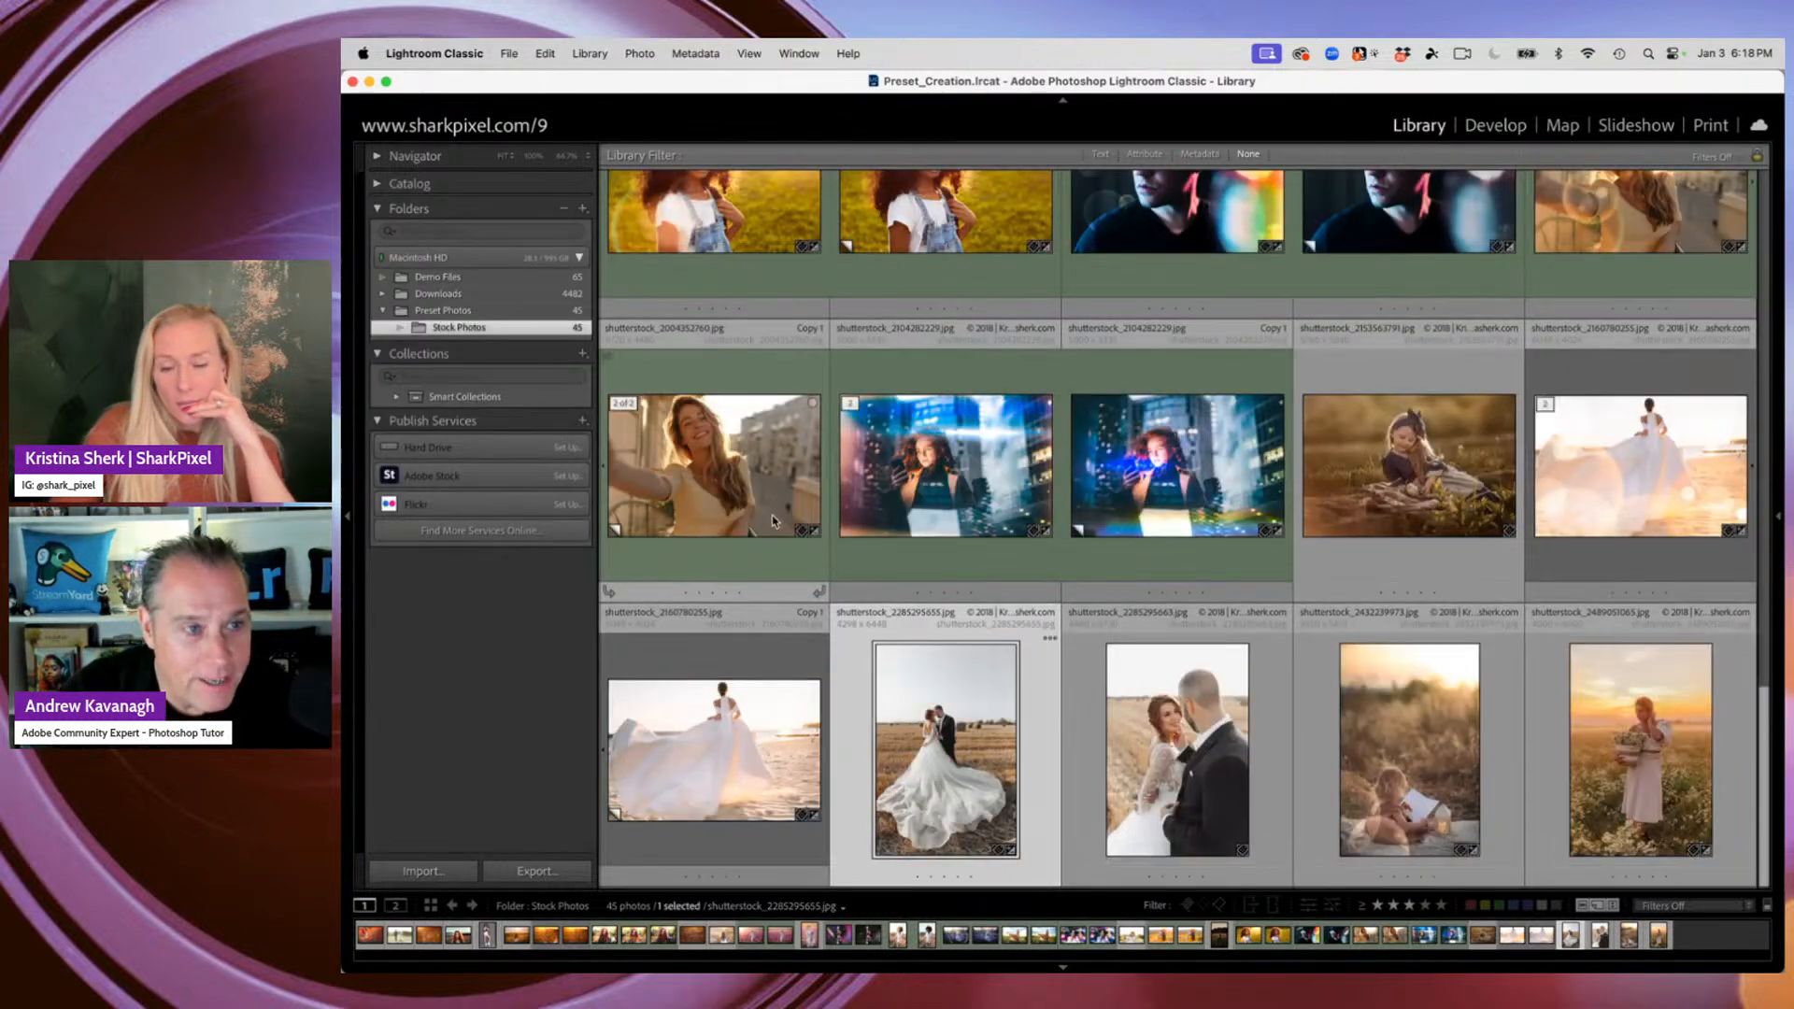
scroll(1299, 551, up, 10)
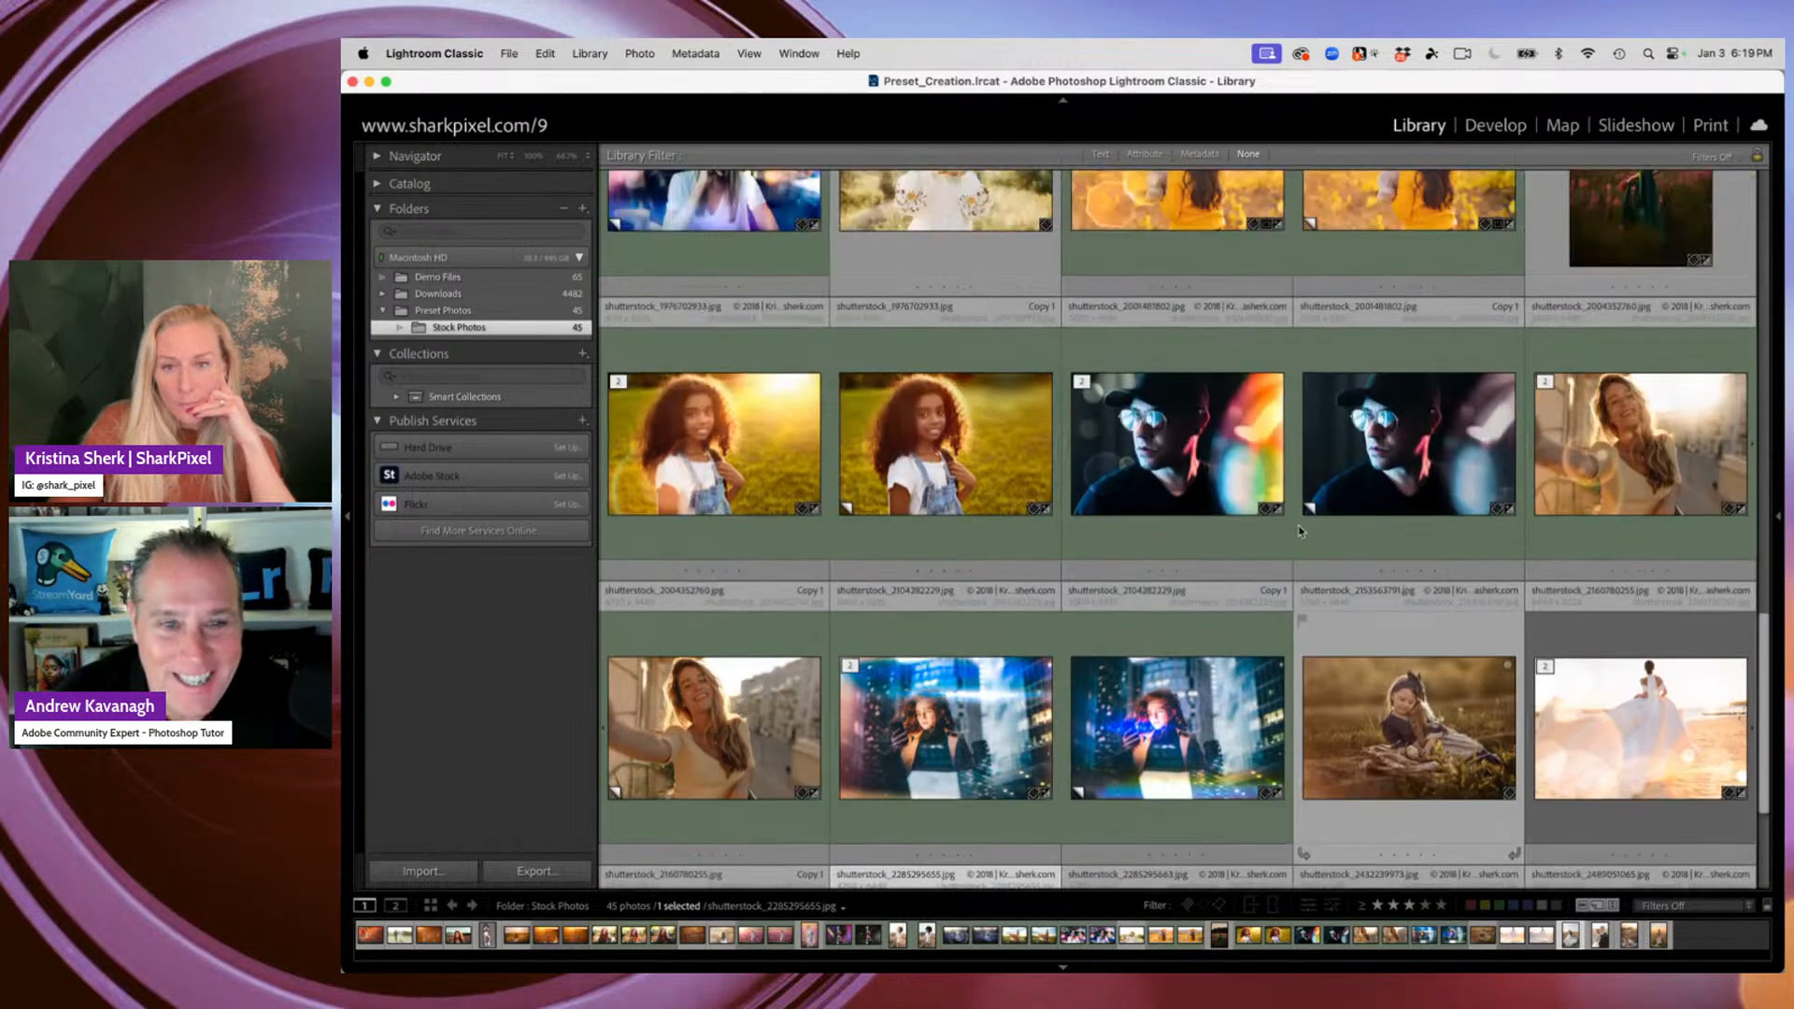
scroll(1284, 553, up, 5)
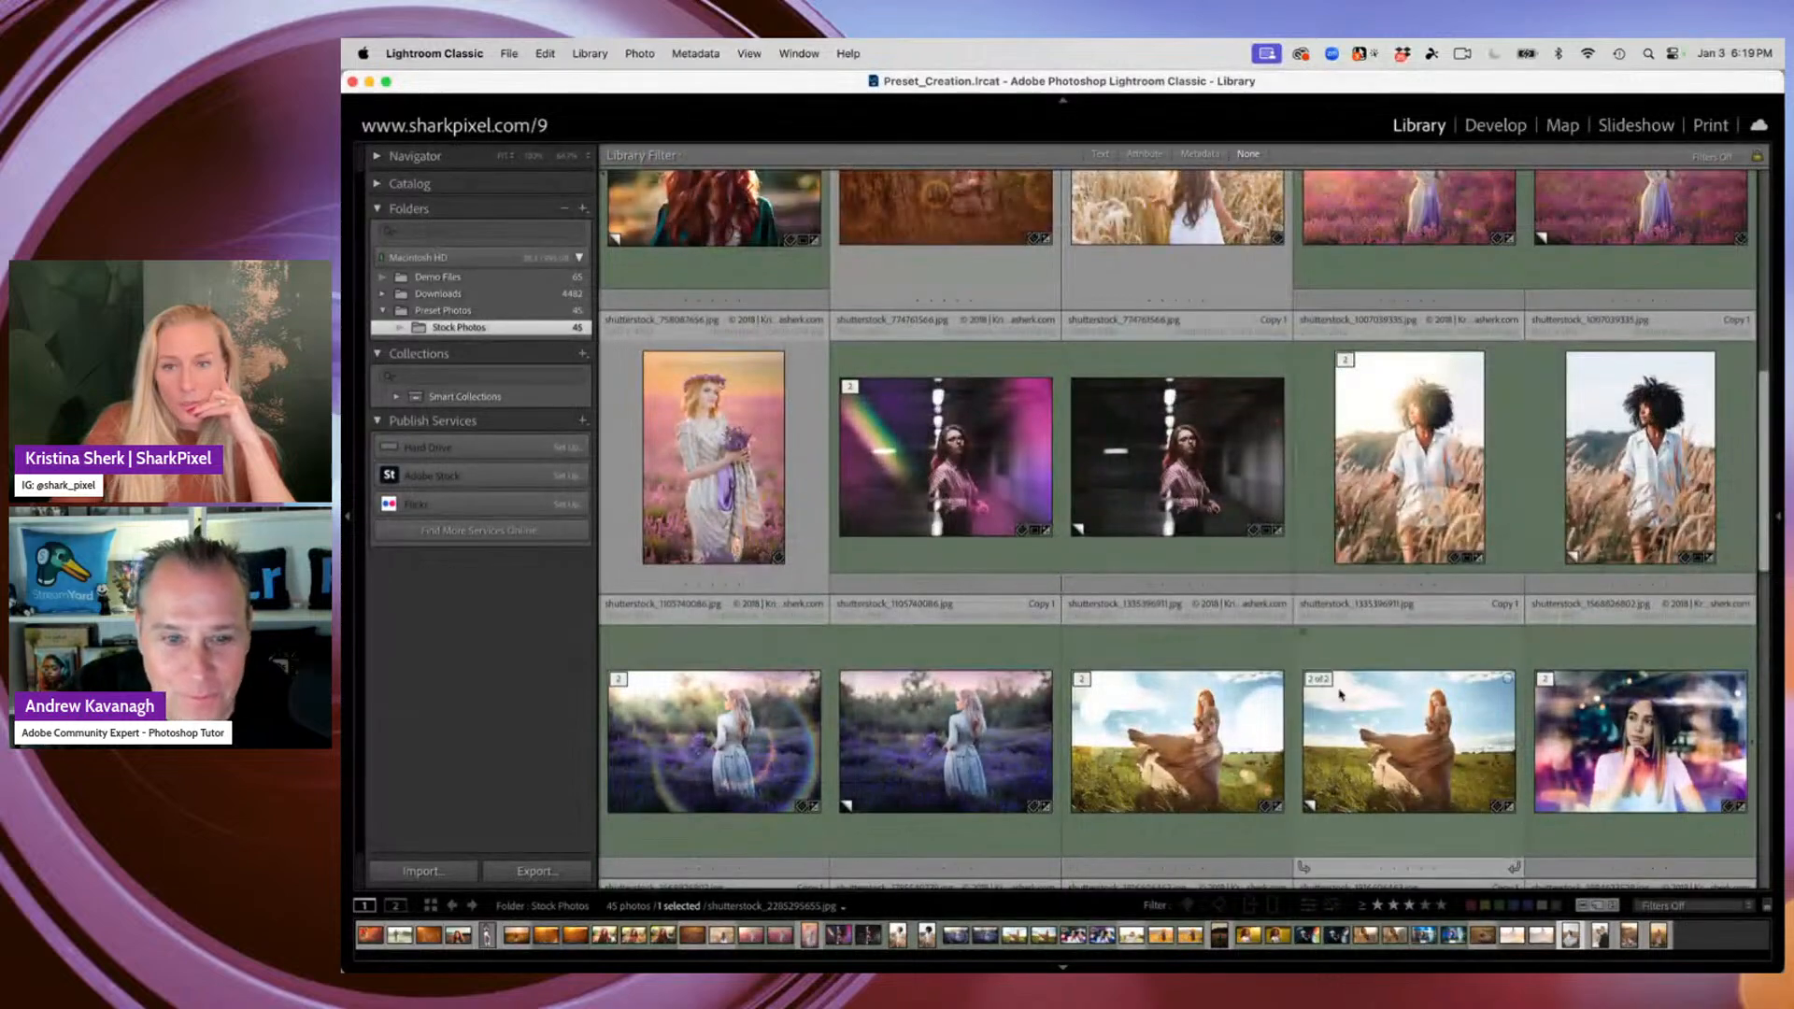
click(1345, 724)
double_click(1479, 779)
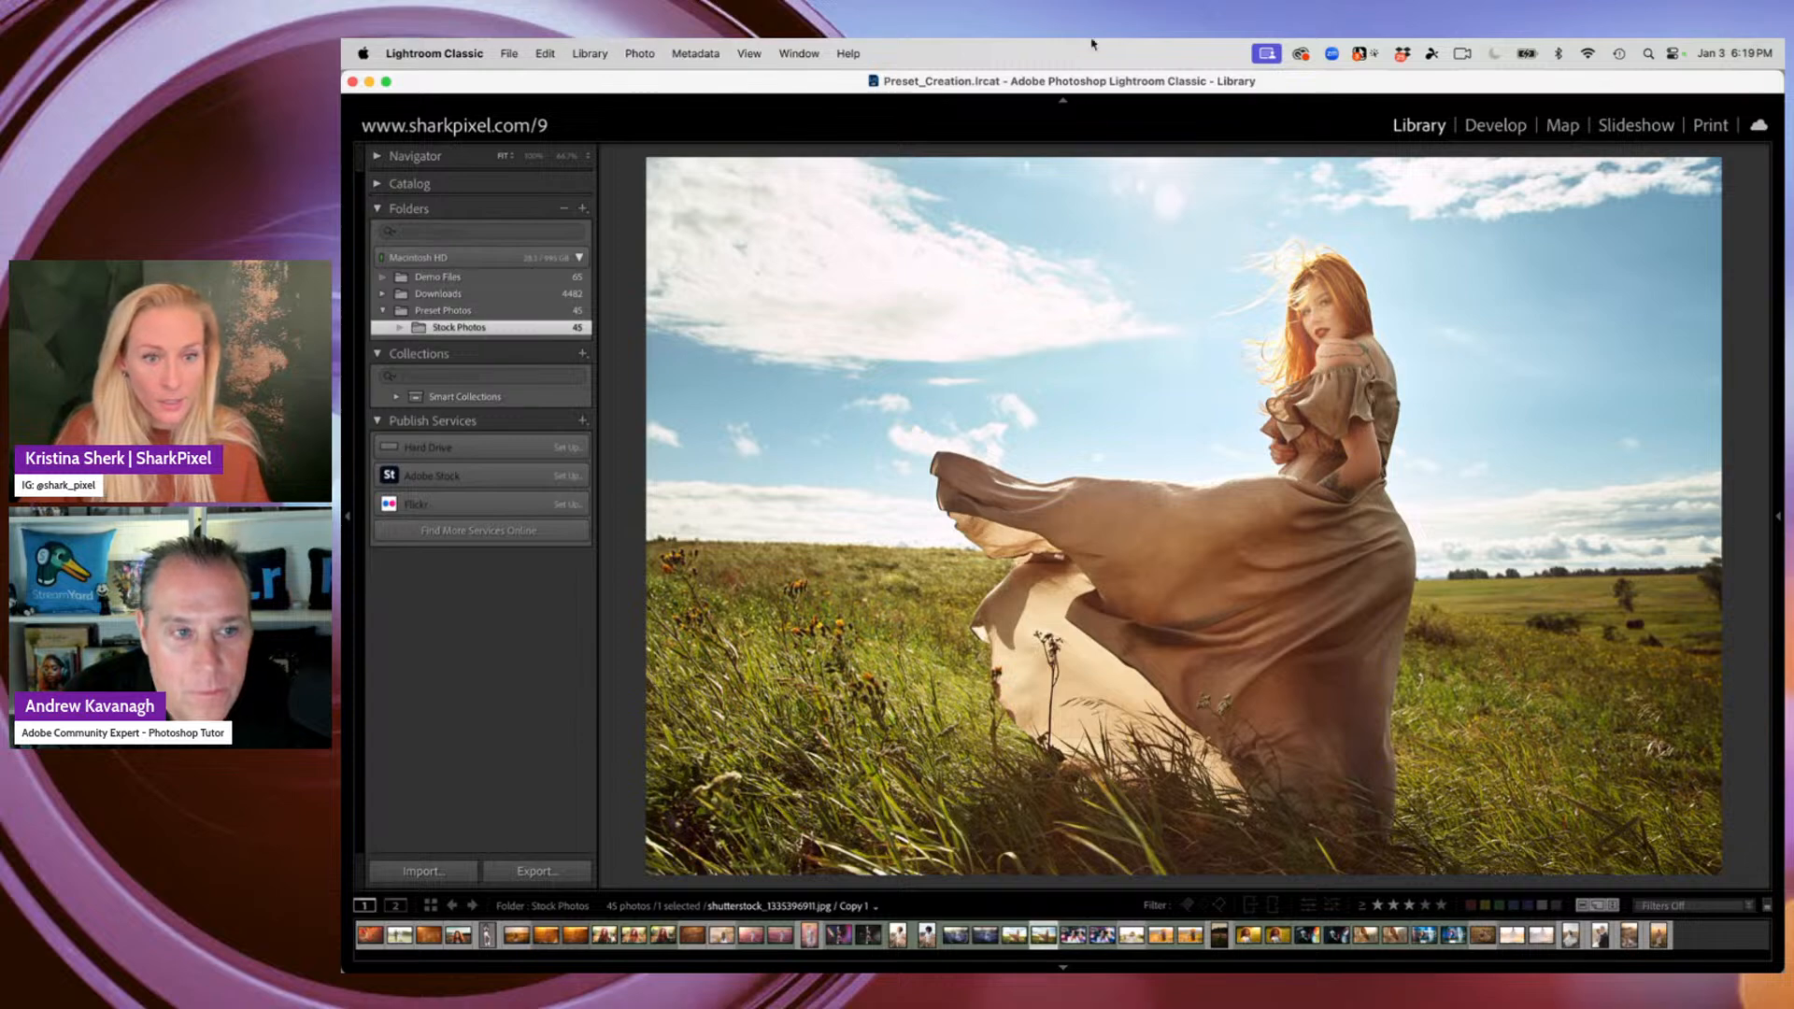
click(1496, 125)
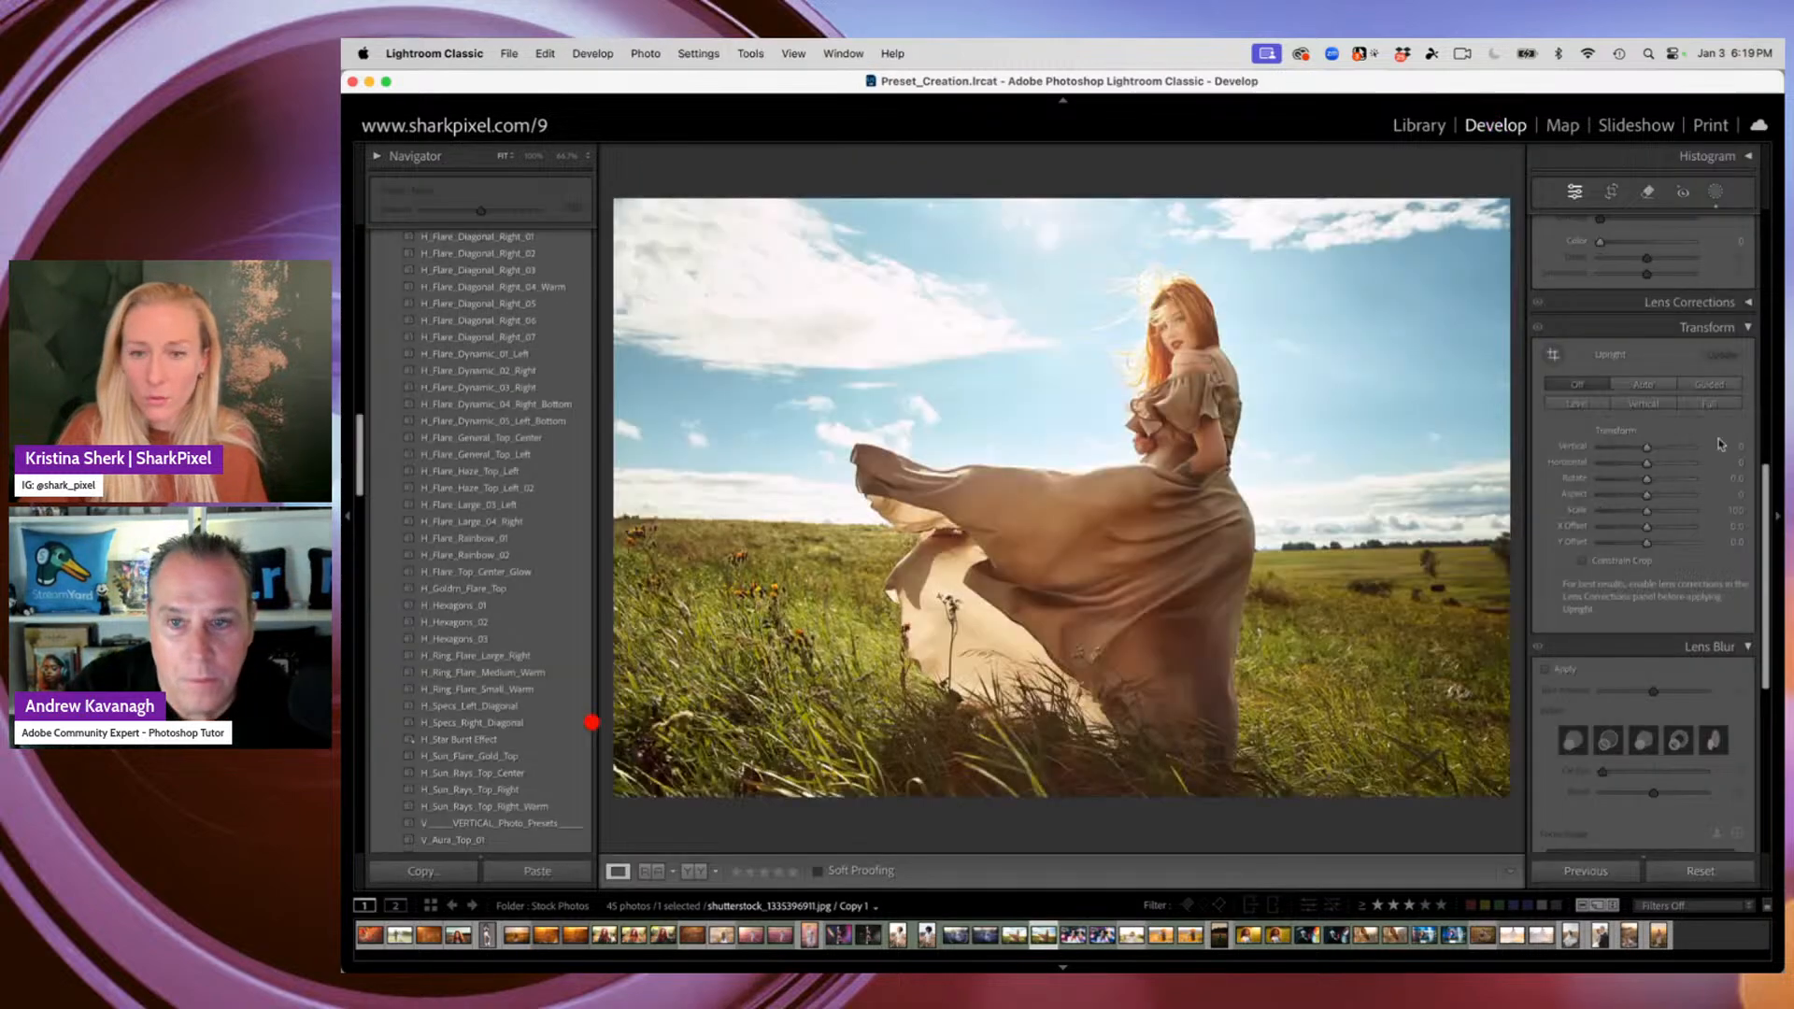
scroll(1673, 361, up, 10)
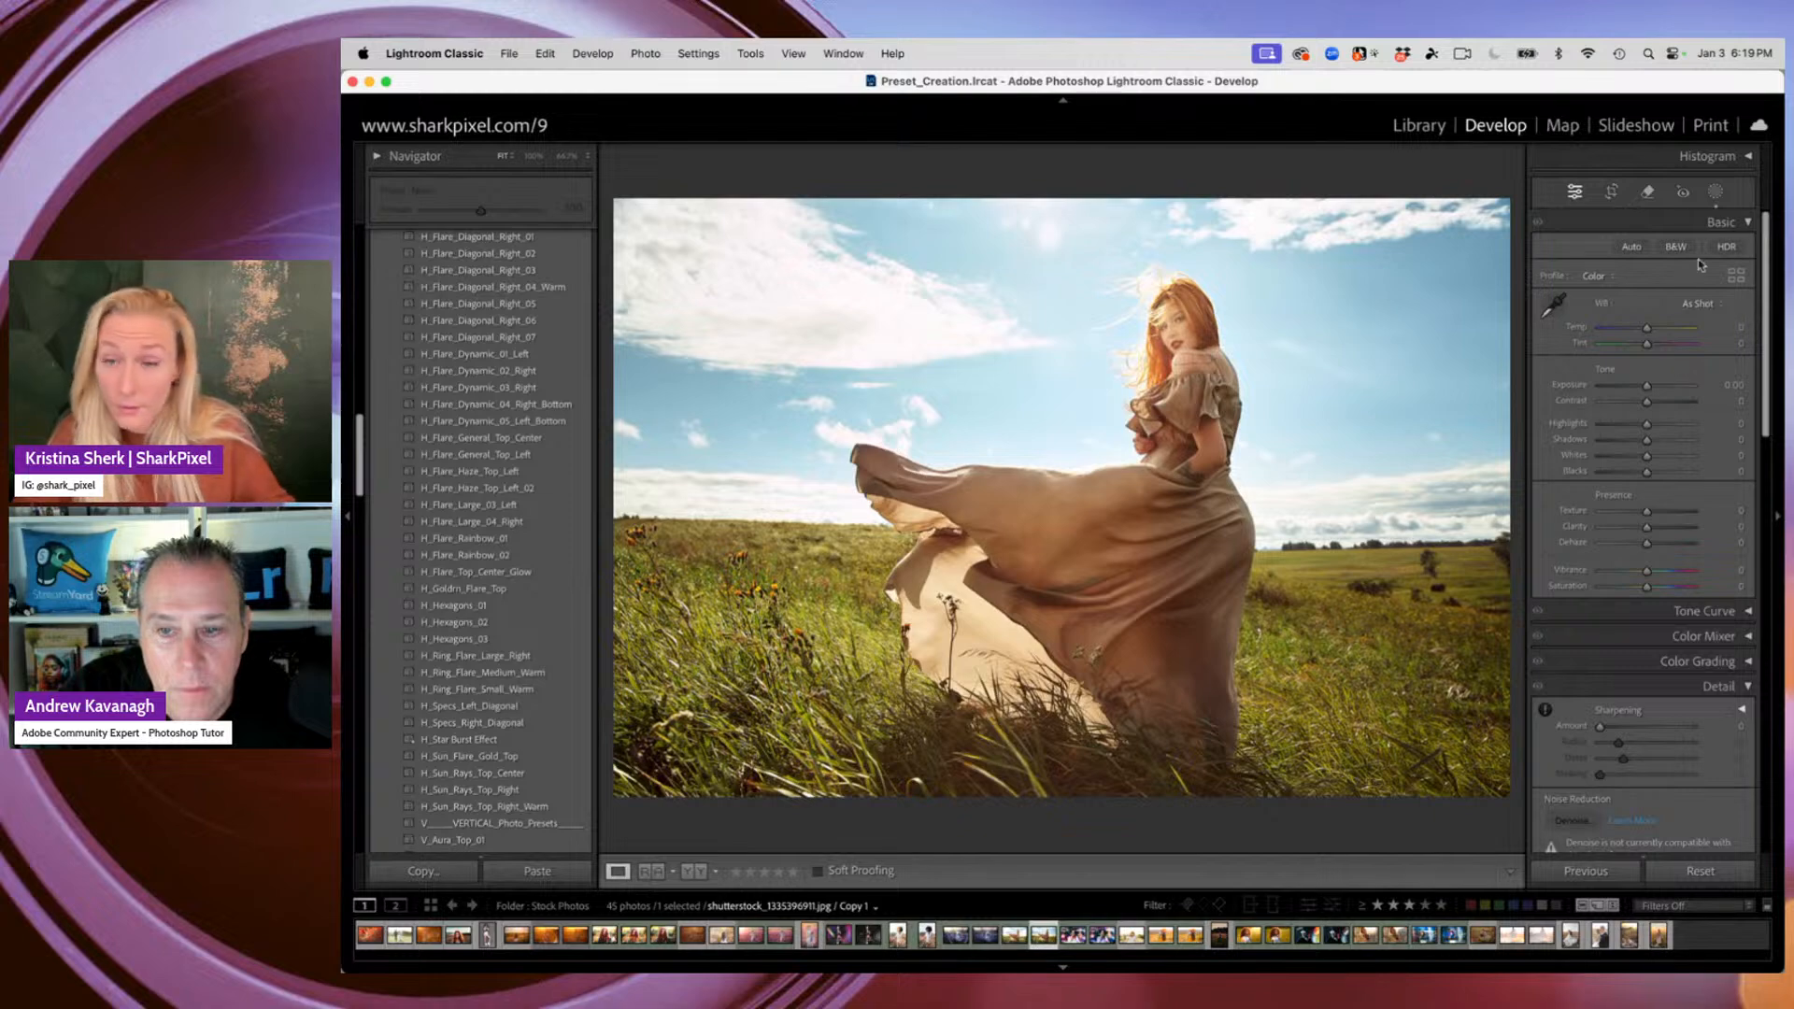
Activate the Remove tool, enable Use generative AI with Detect objects off, and switch generative AI back off
click(1648, 192)
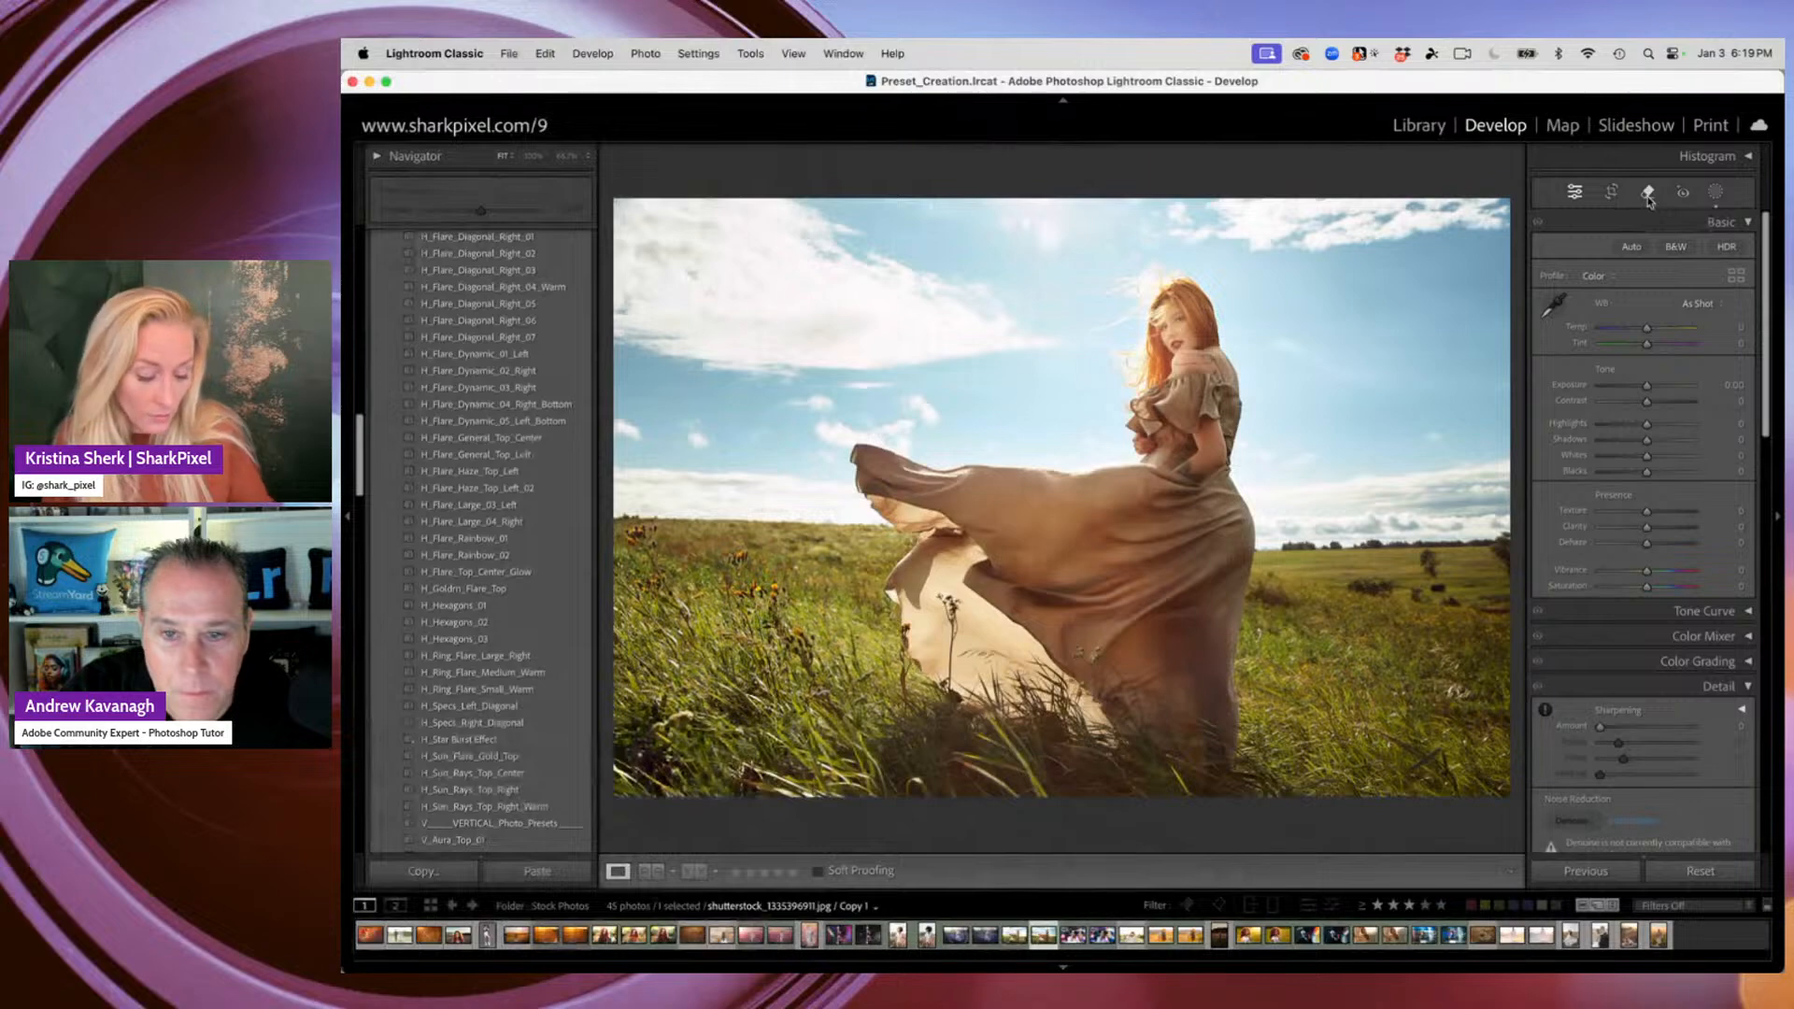
click(1649, 196)
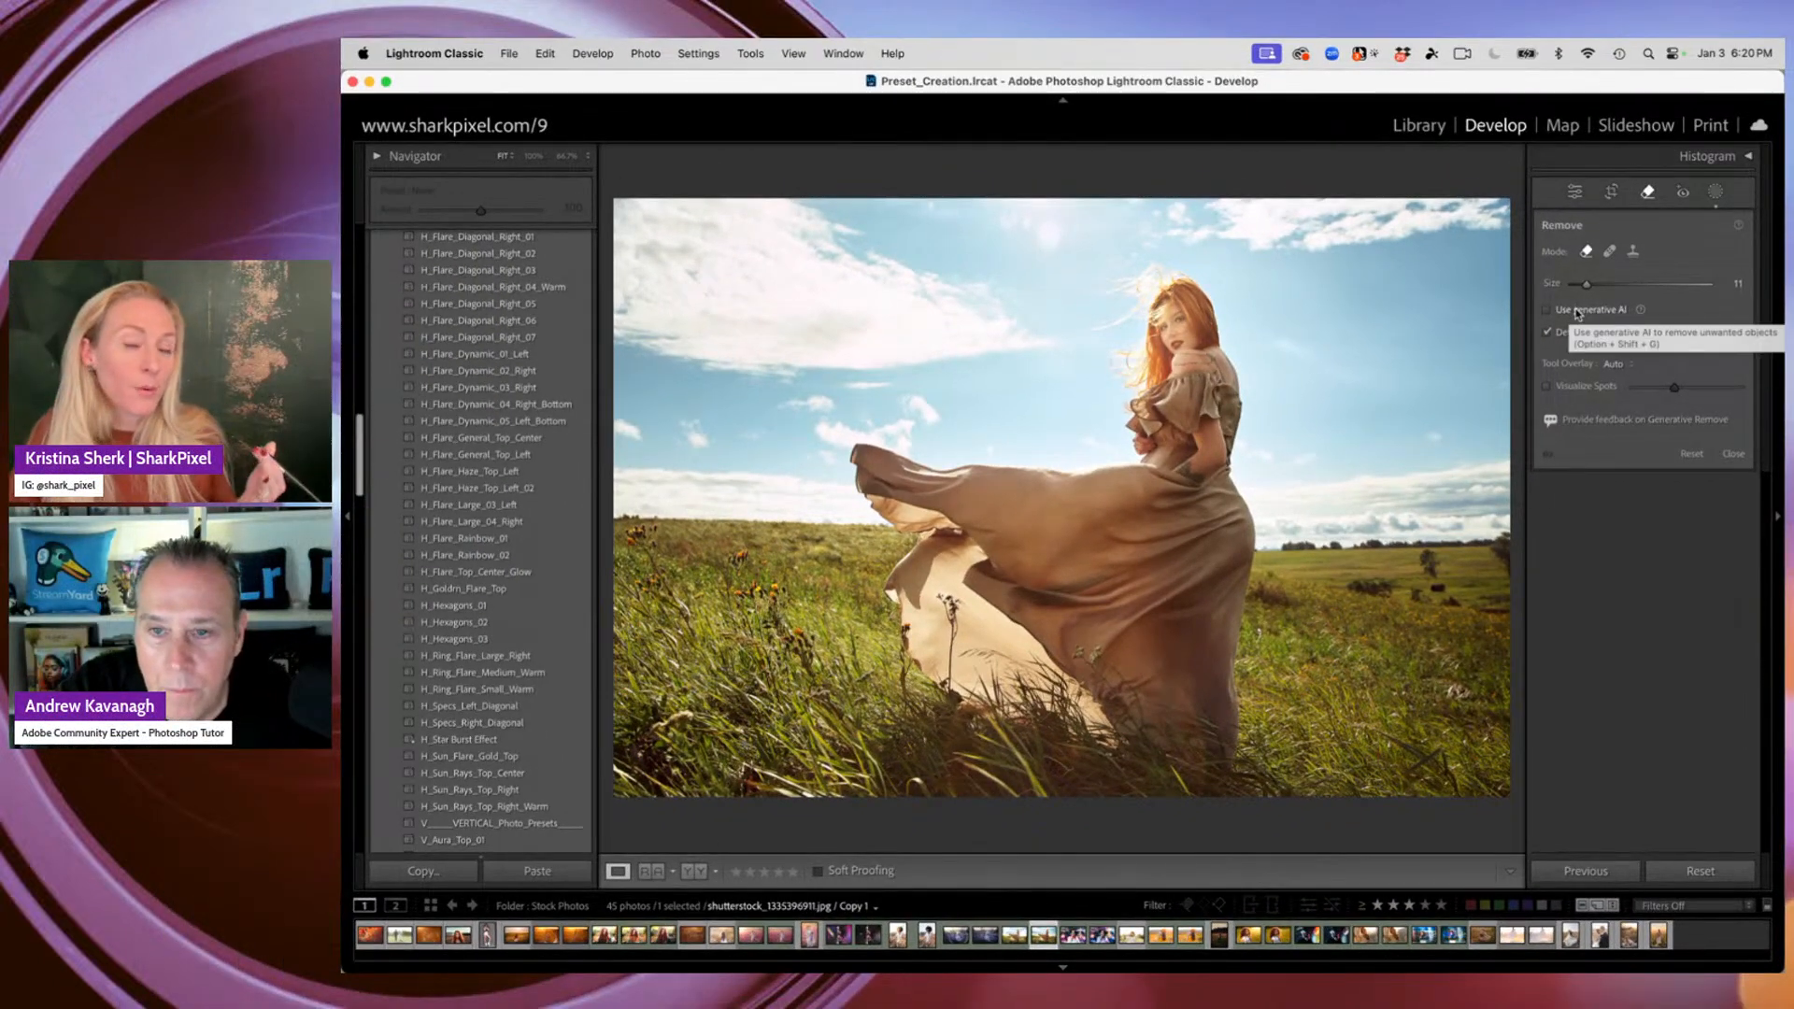
click(1577, 311)
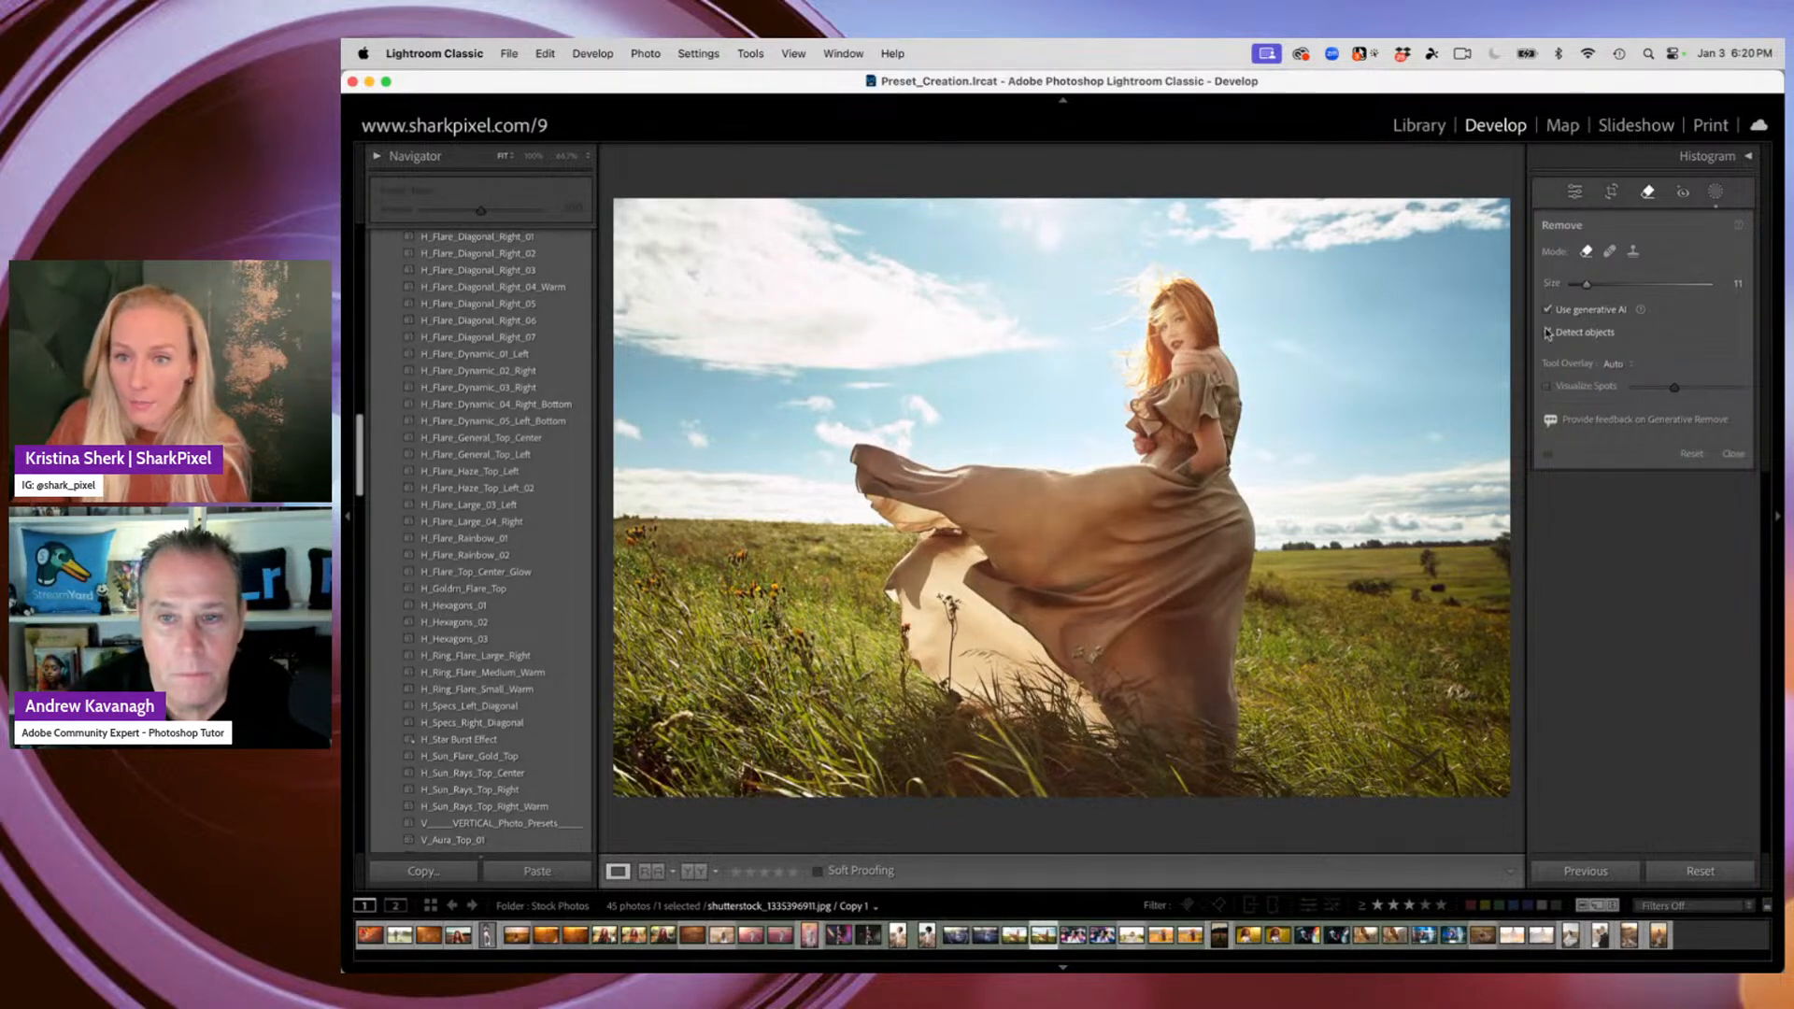
click(1547, 334)
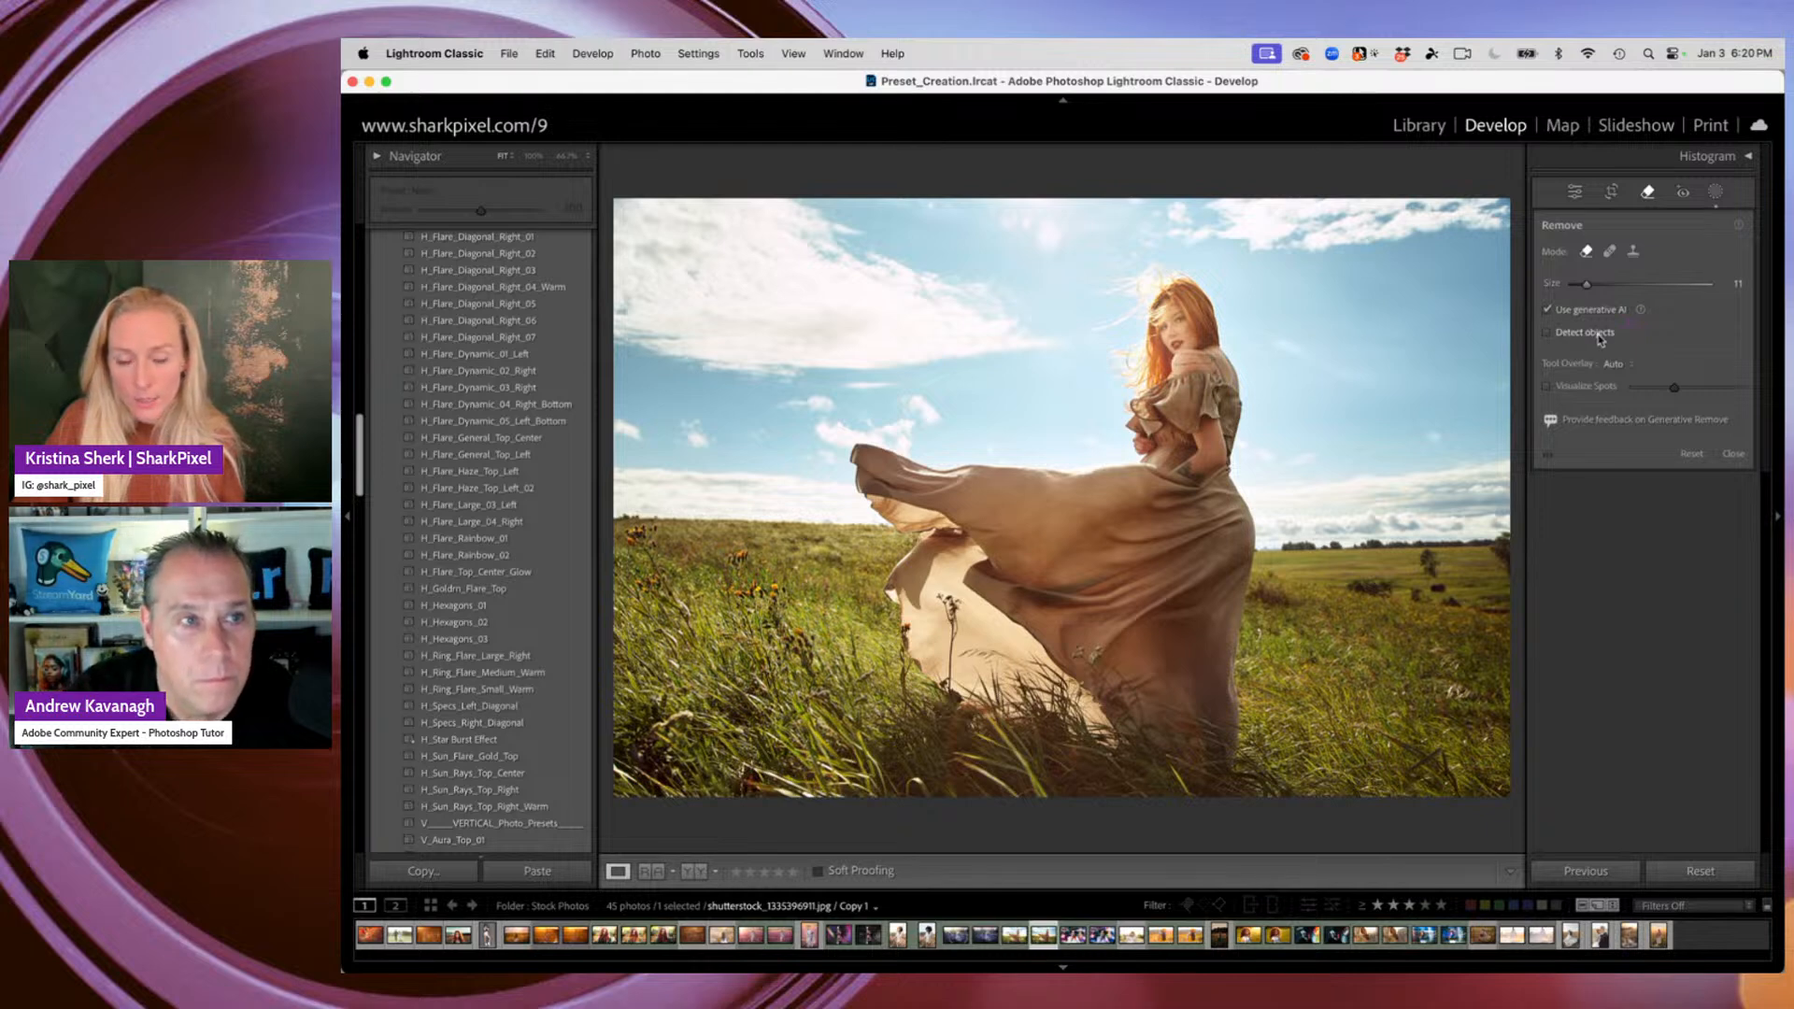
click(1547, 310)
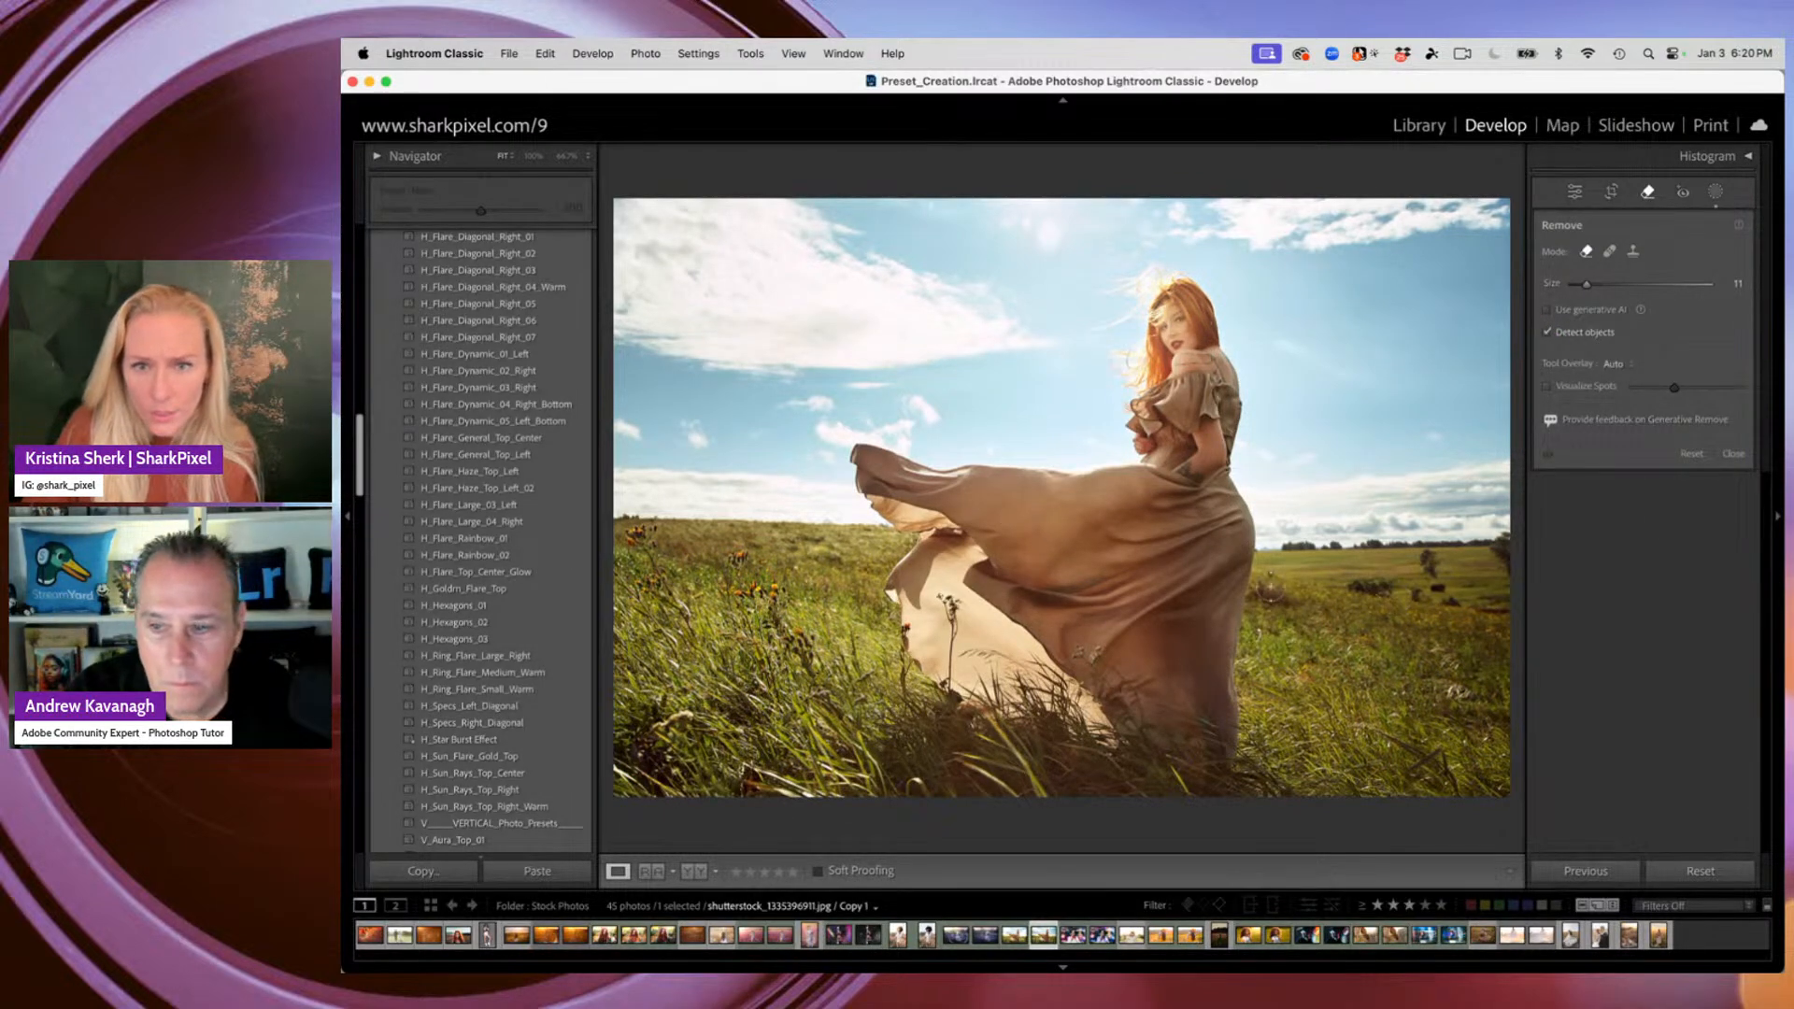
Return to the photo library and open the bride and groom hayfield photo, shutterstock_2285295655.jpg, in the Develop module
key(g)
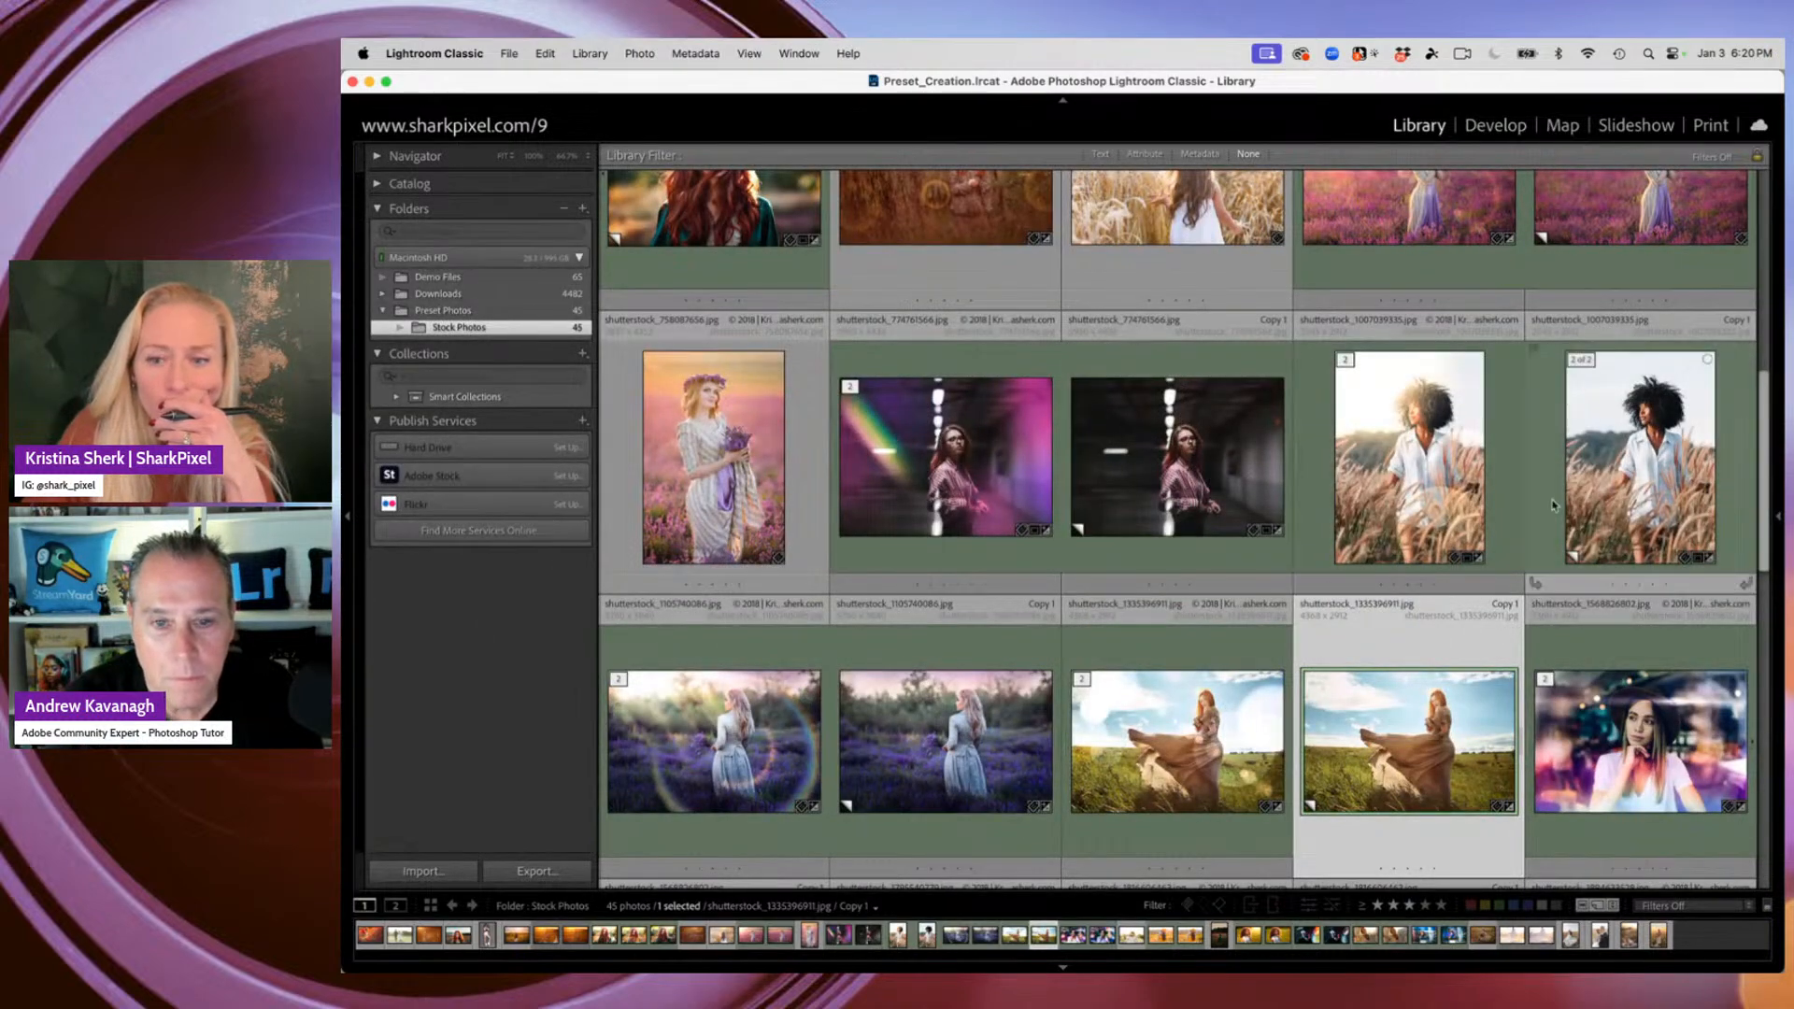
scroll(1491, 495, down, 3)
scroll(1491, 495, down, 2)
scroll(1491, 495, down, 5)
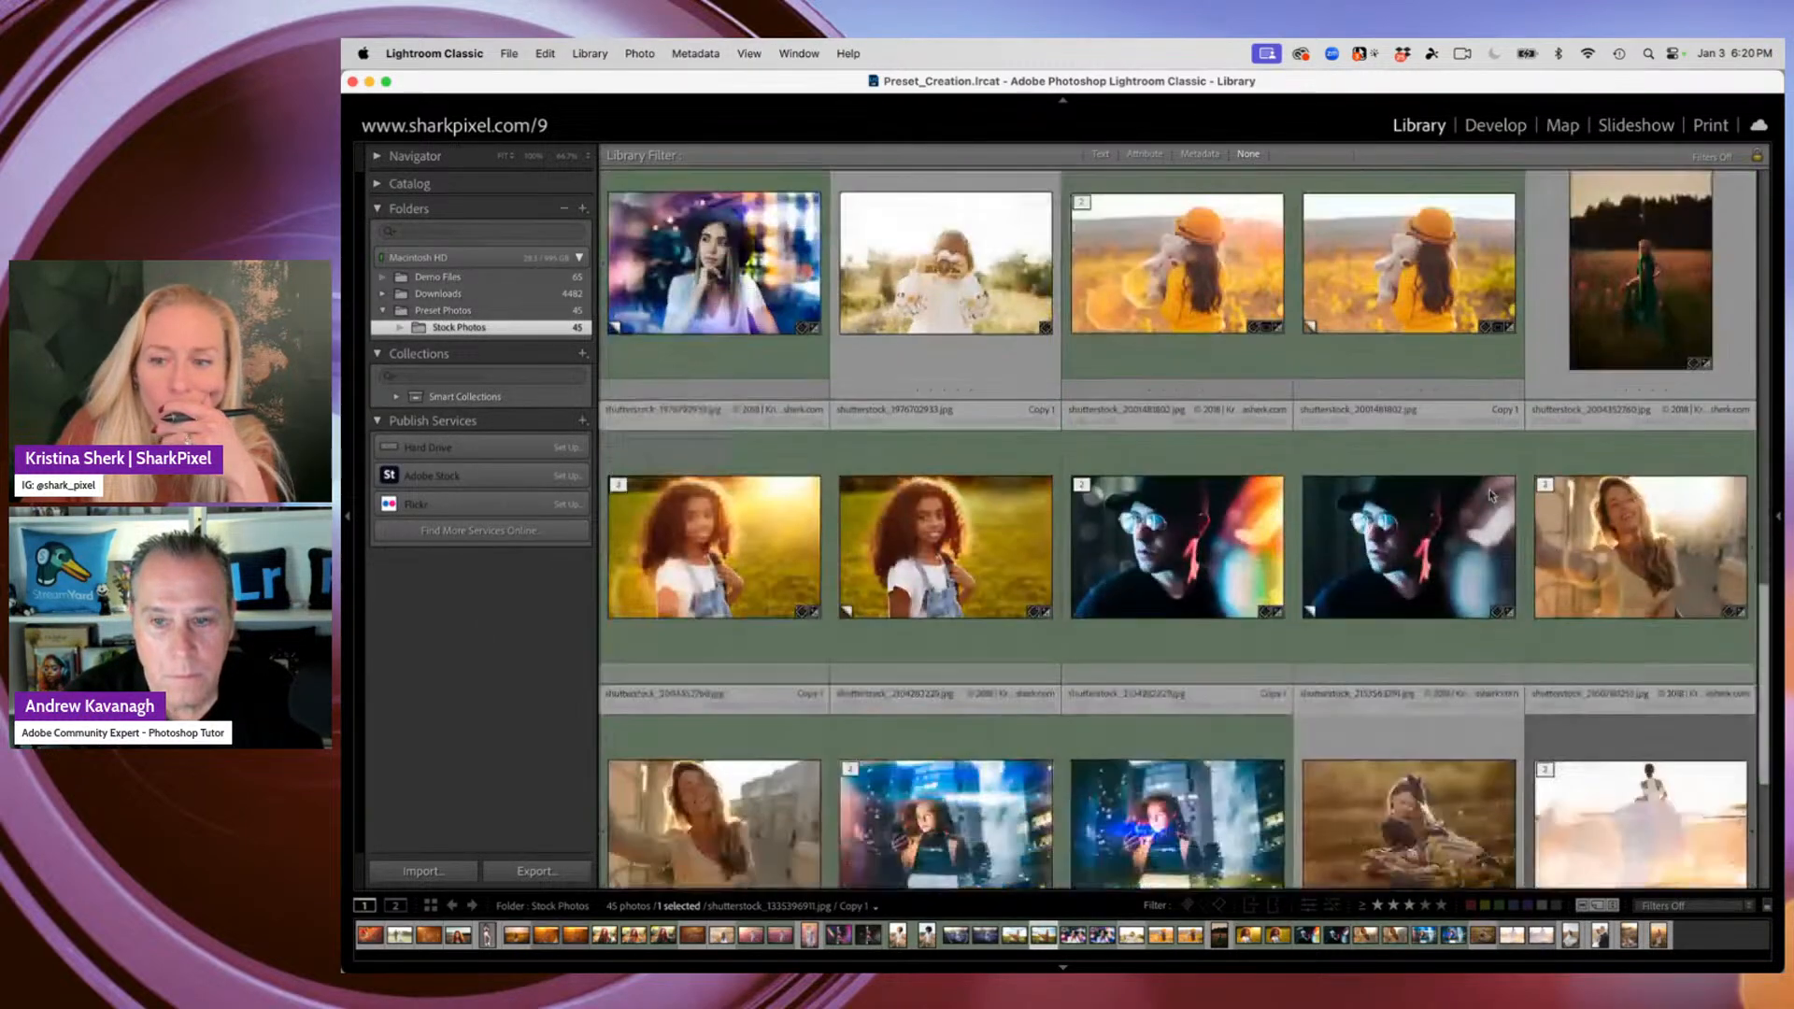
scroll(1491, 496, down, 4)
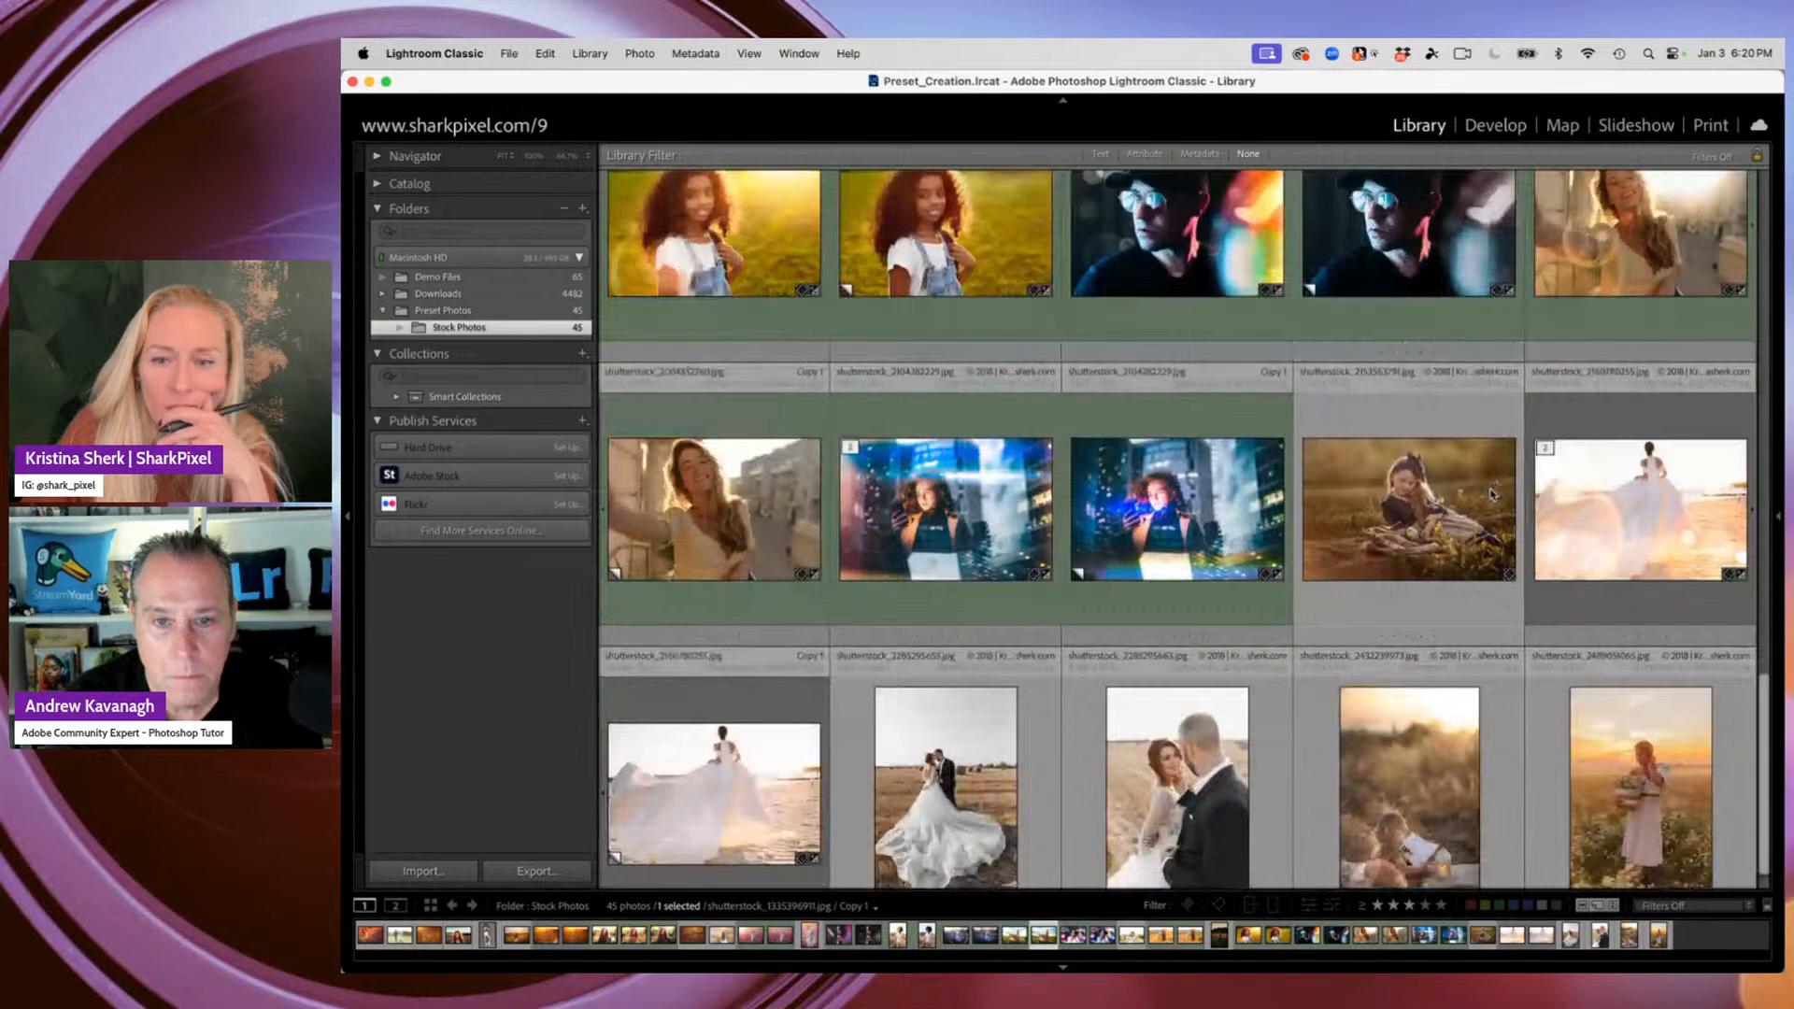
scroll(1491, 496, down, 1)
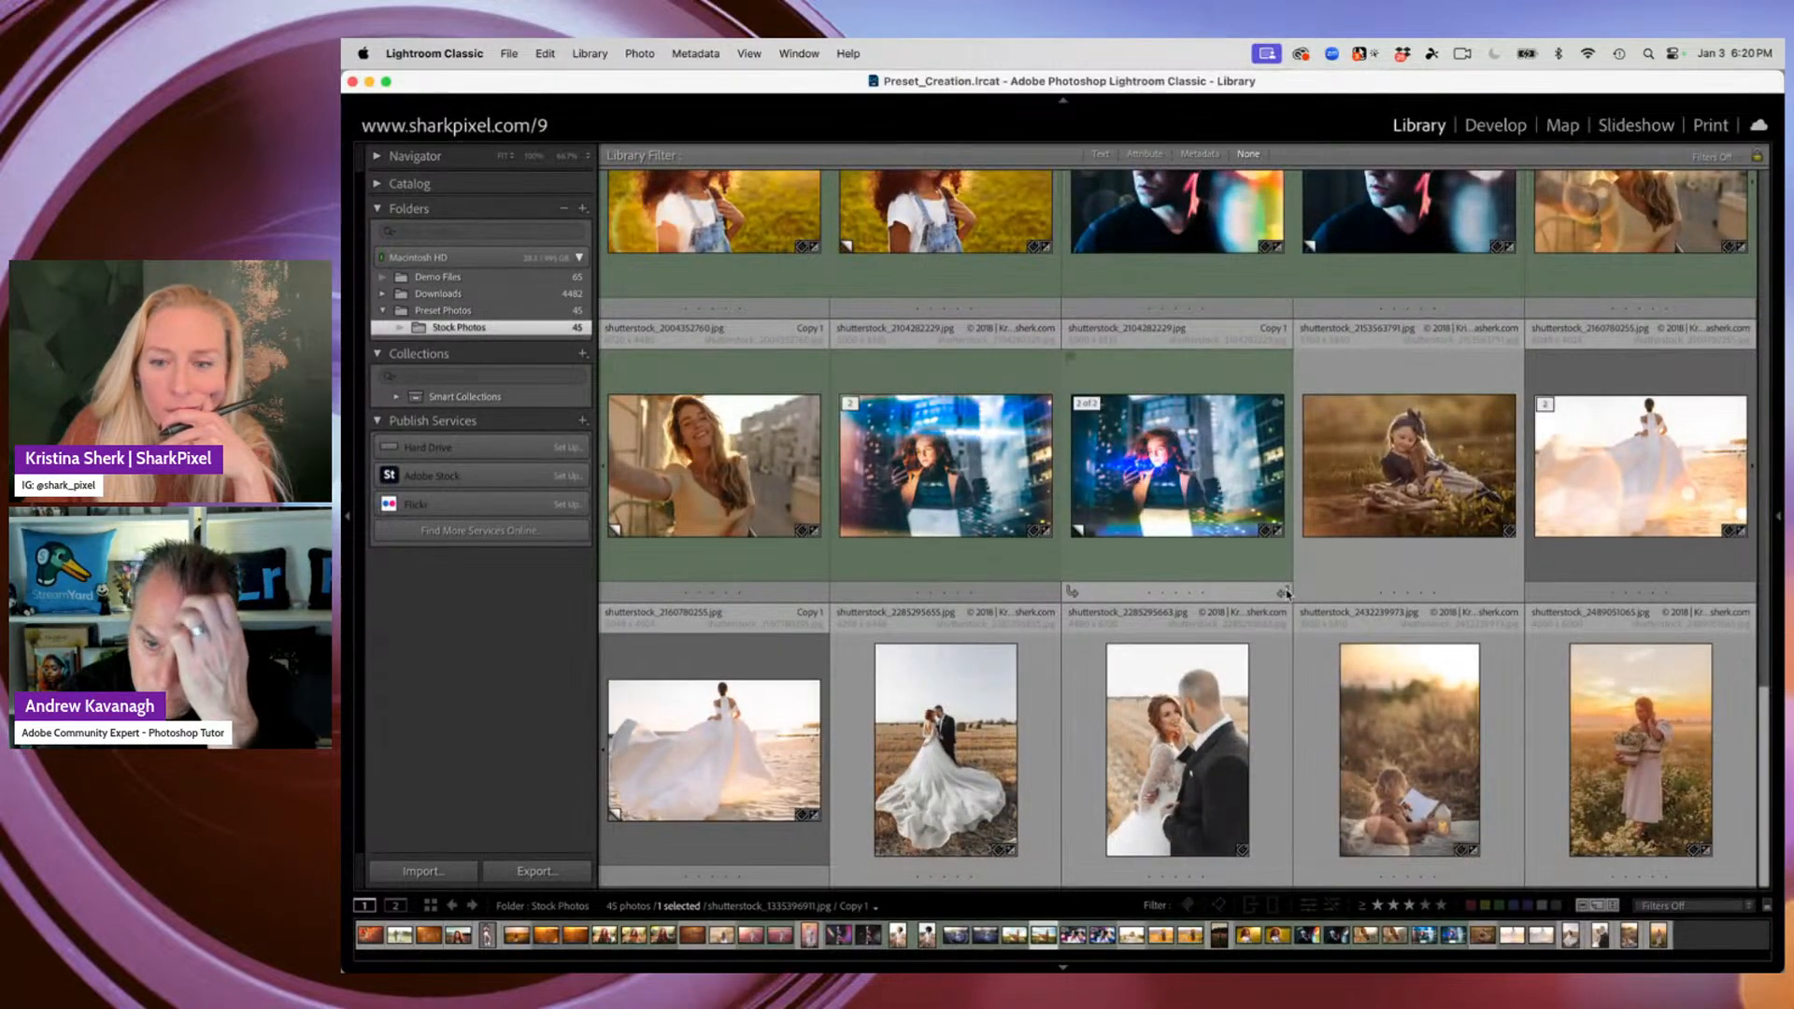
double_click(939, 737)
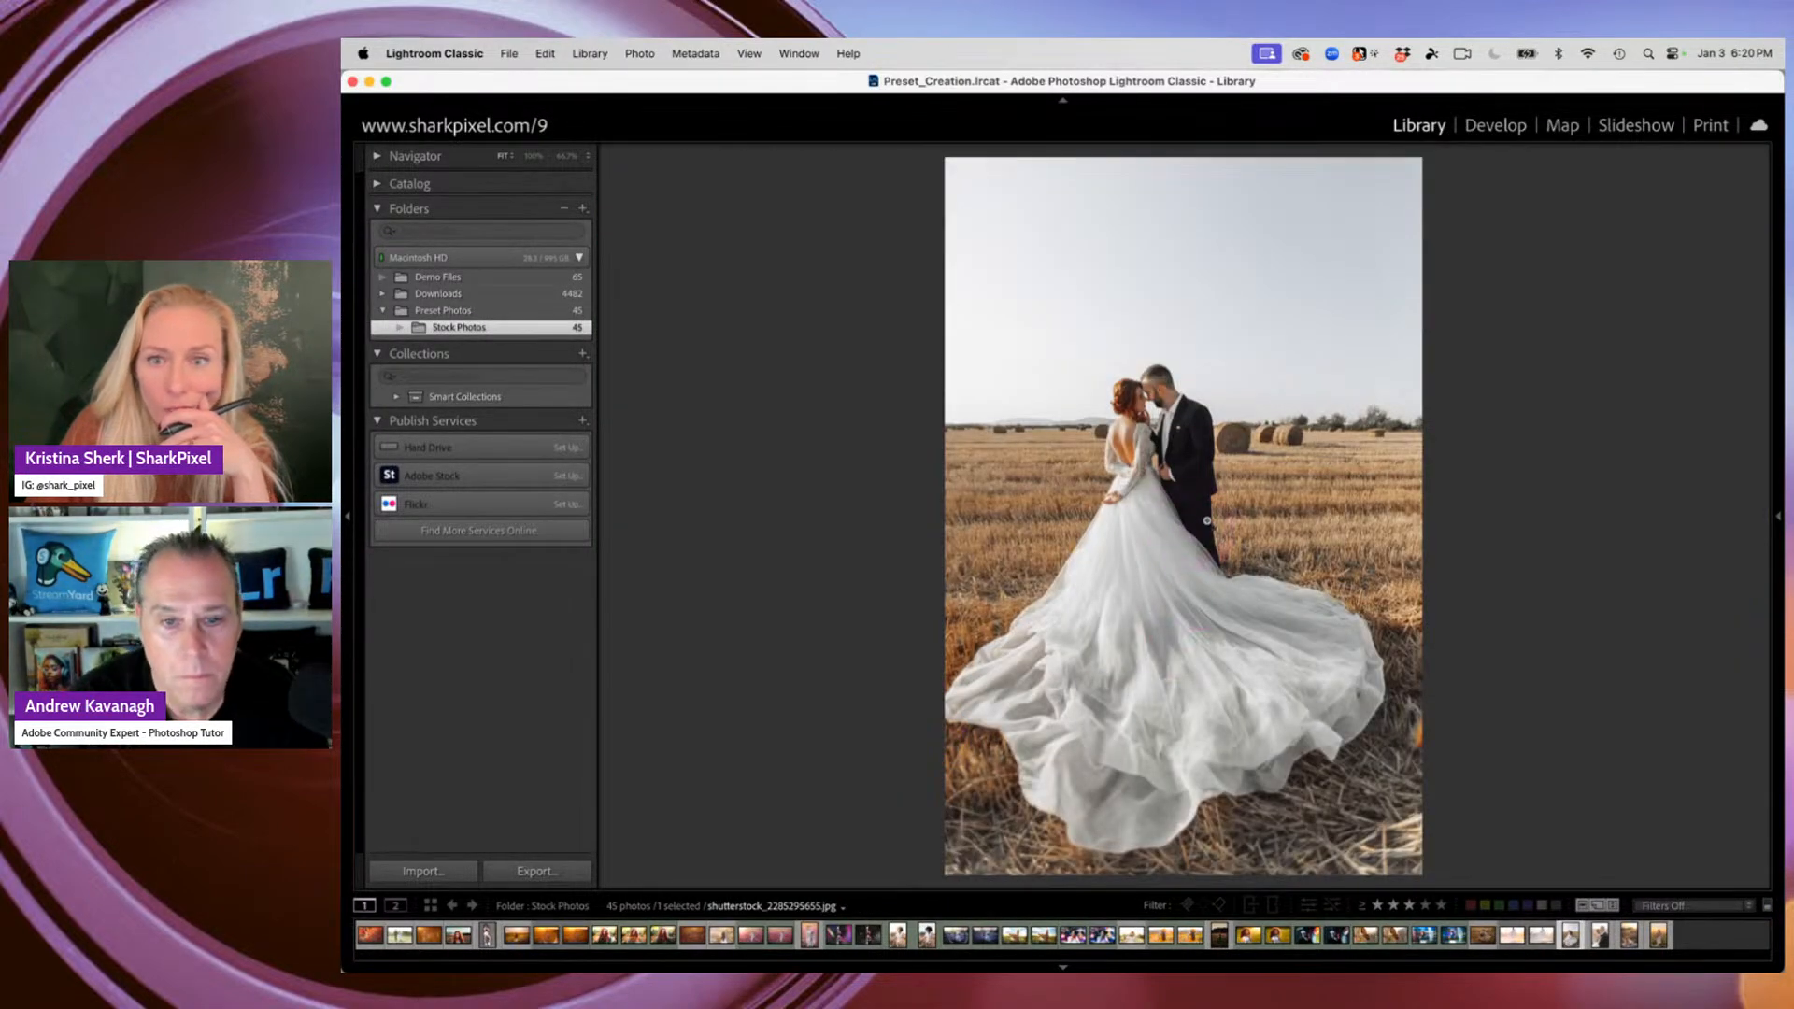
click(1494, 124)
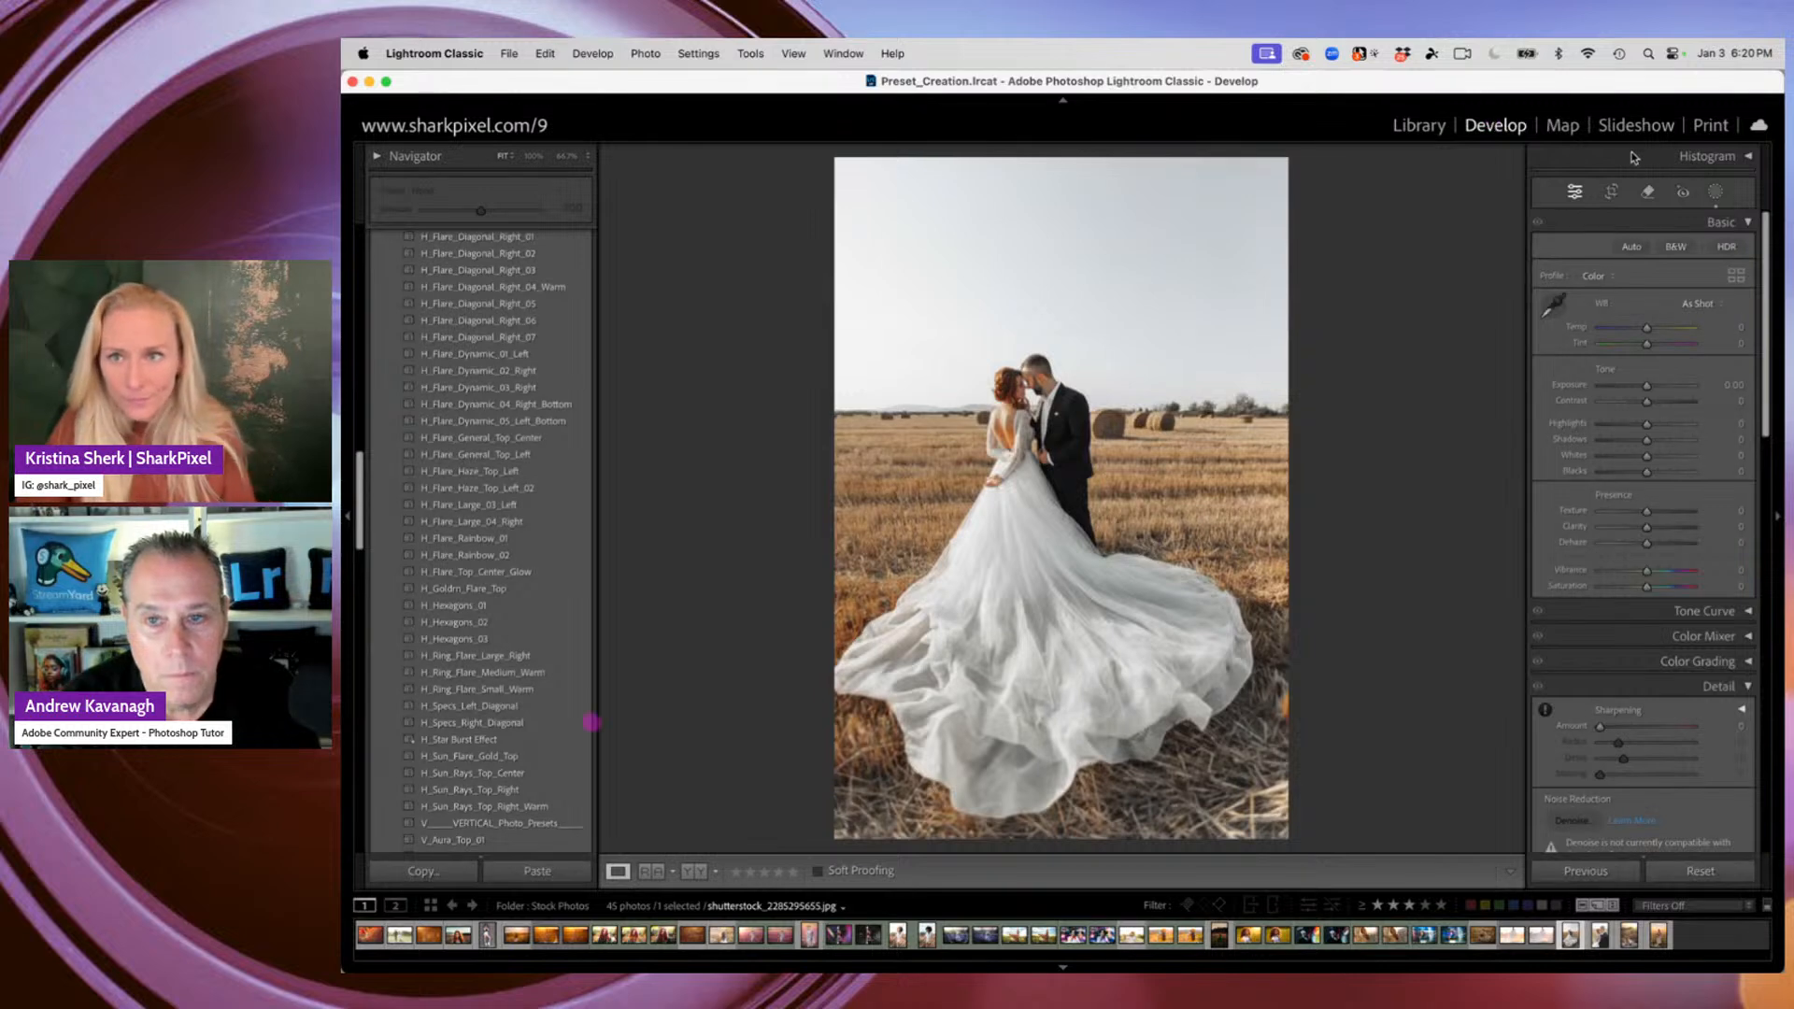
With the Remove tool and Detect objects on, select the distant hay bale behind the groom
click(1647, 192)
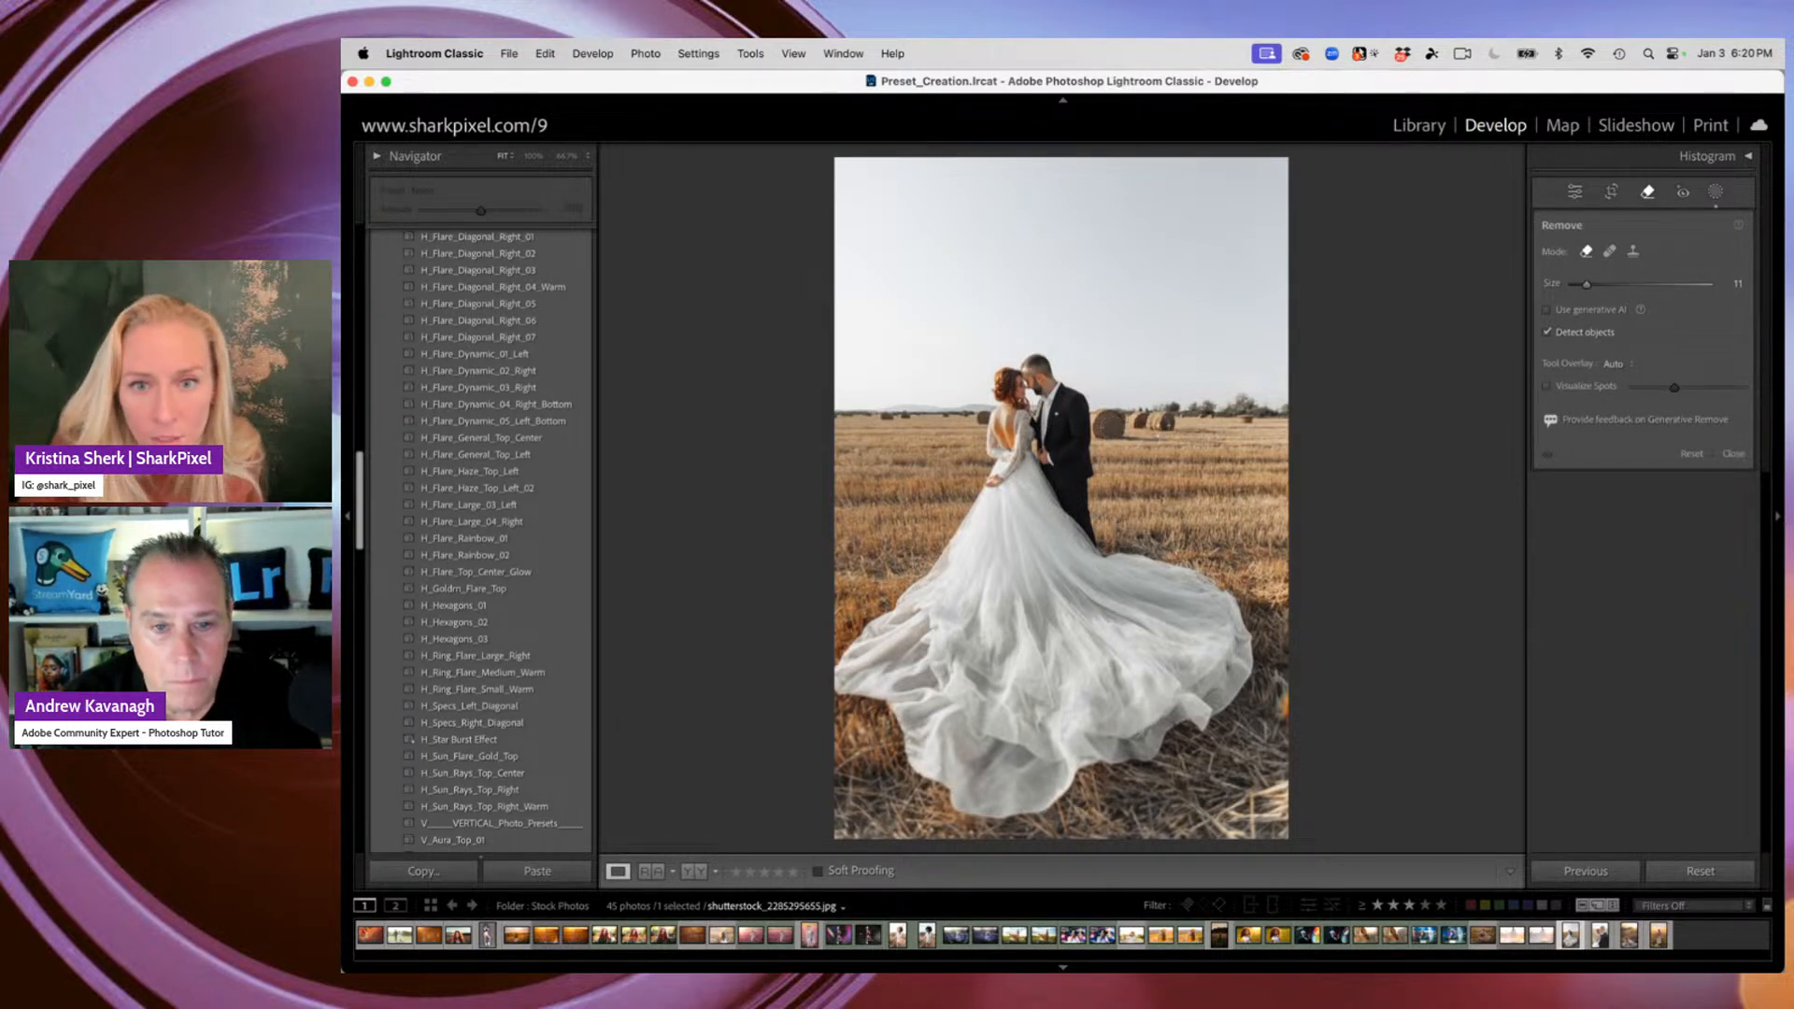
click(1159, 422)
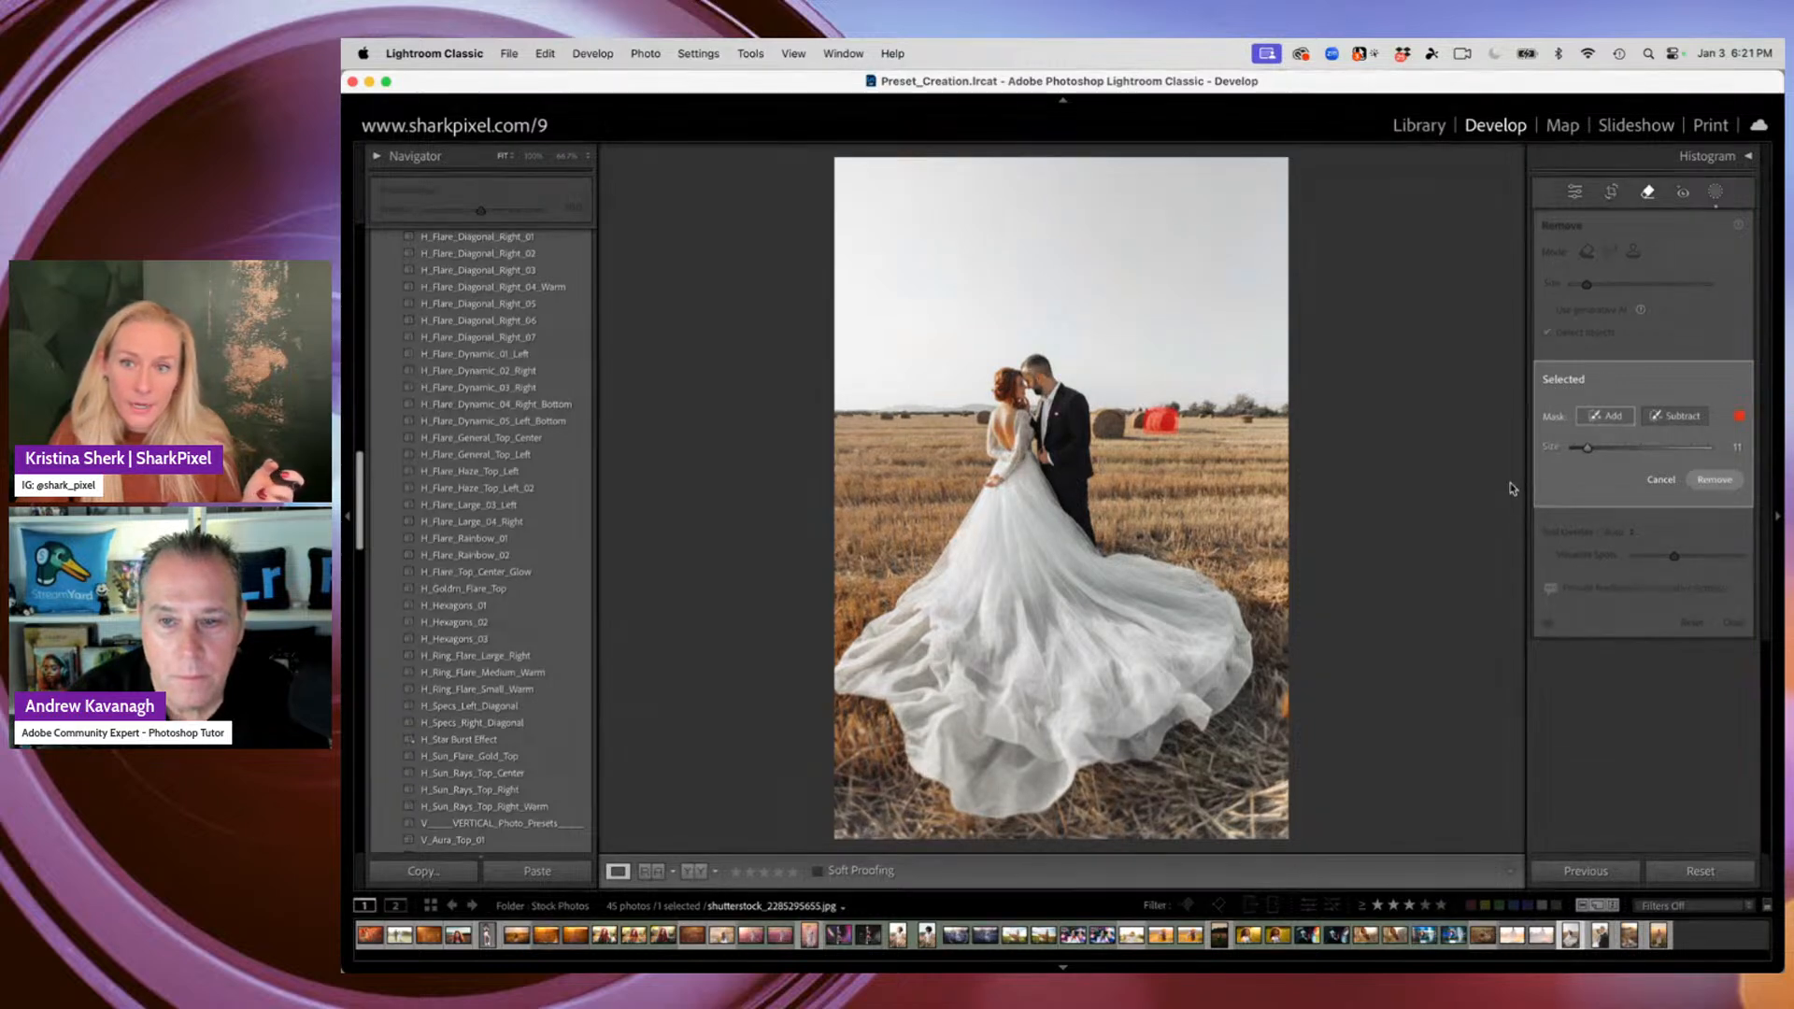
key(z)
drag(1336, 620, 1027, 445)
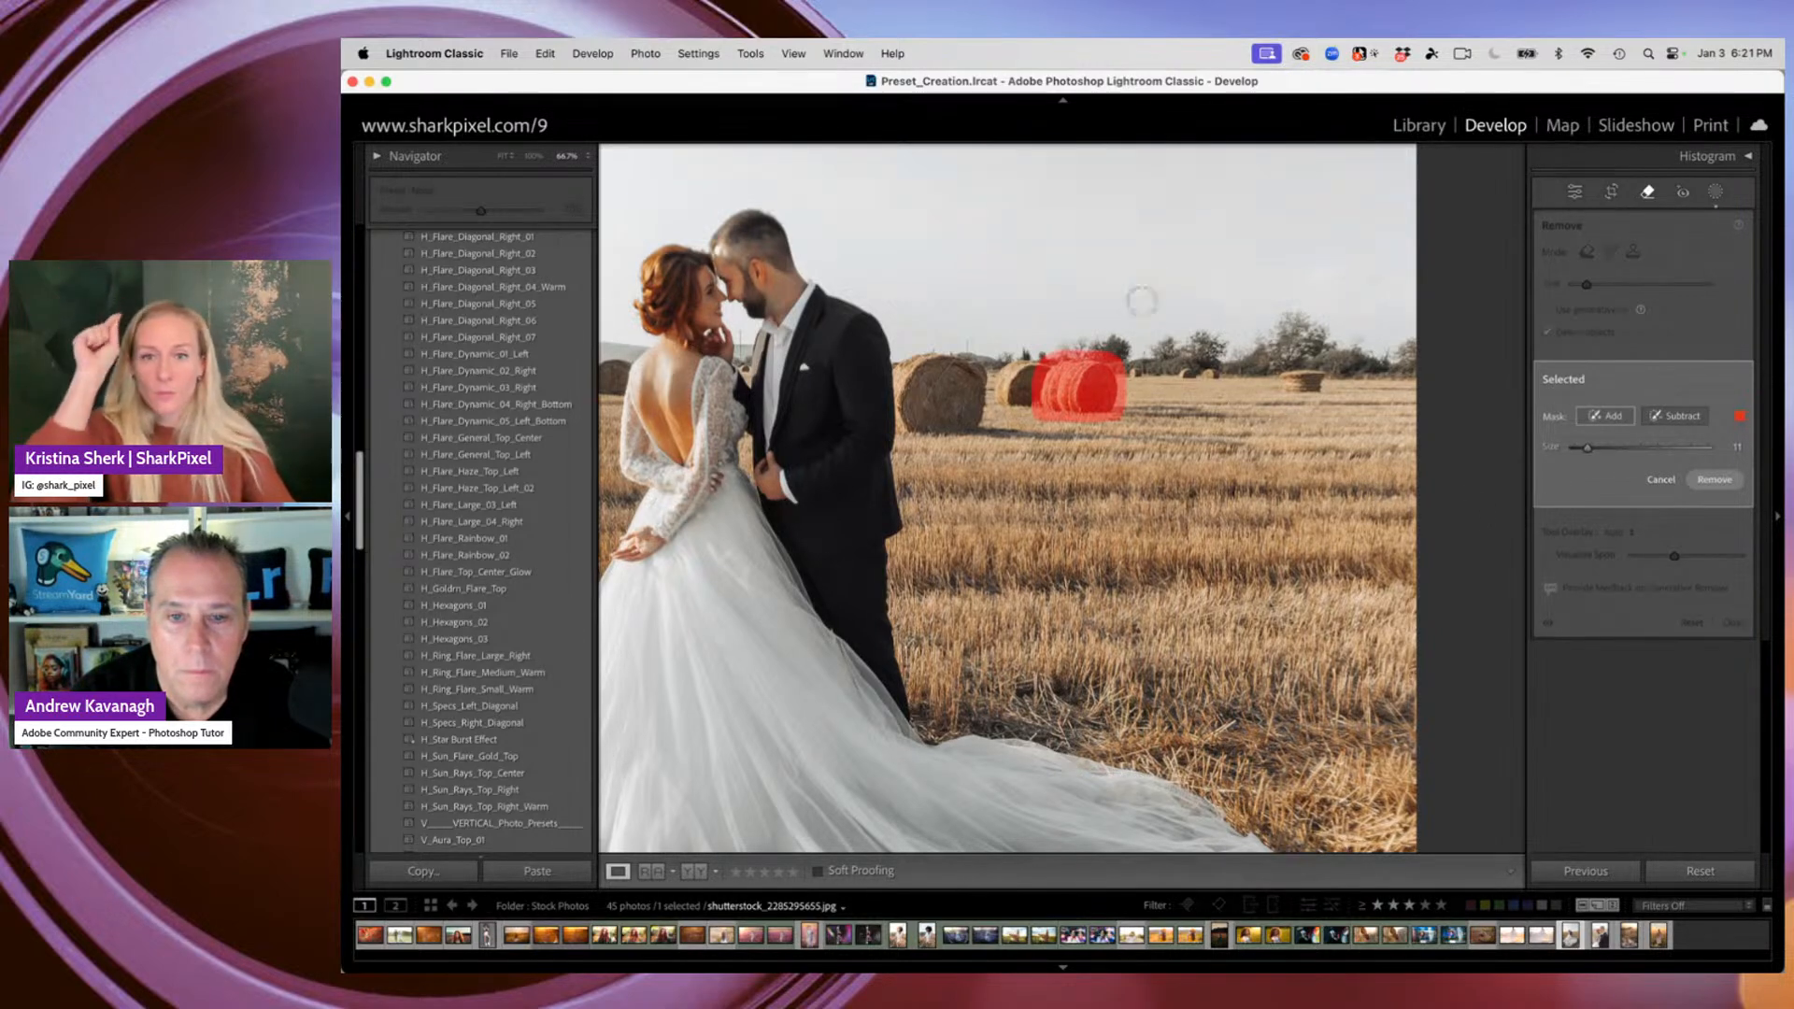
Add a brush dab on the large hay bale beside the groom to the removal selection, and subtract it again
click(936, 385)
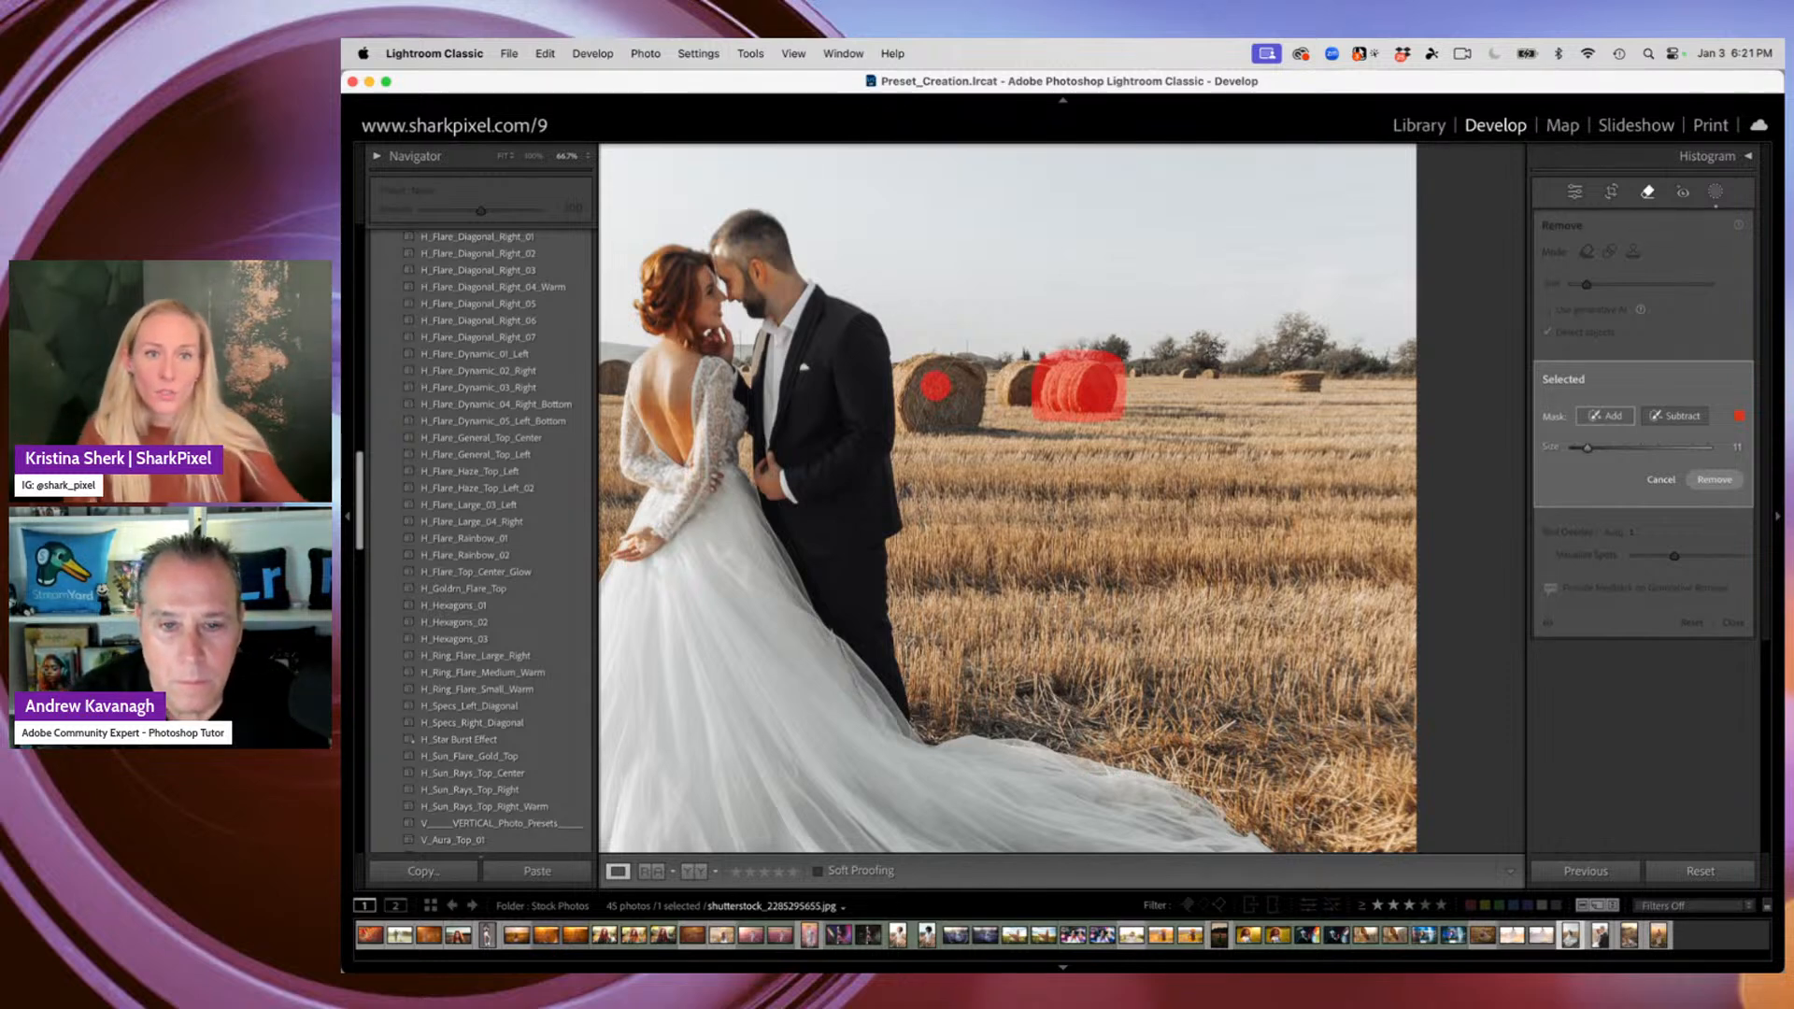
click(1677, 418)
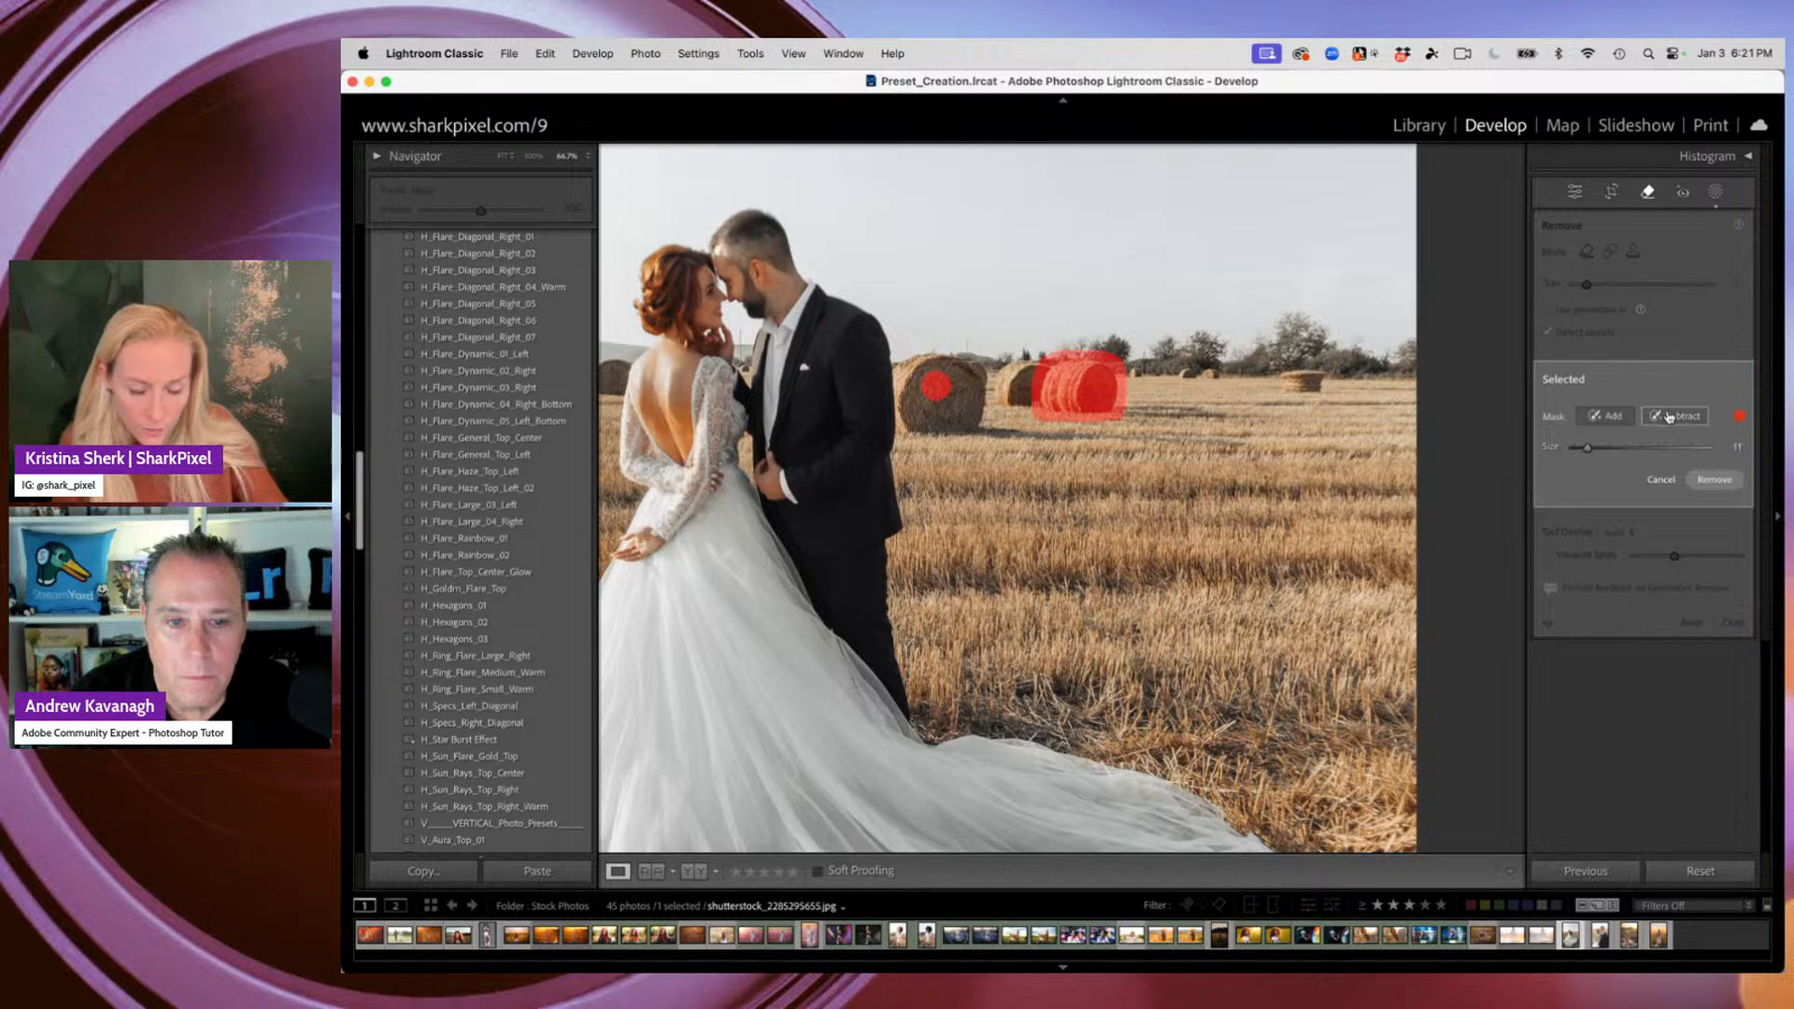
mouse_move(919, 402)
mouse_down()
mouse_move(945, 376)
mouse_move(923, 381)
mouse_up()
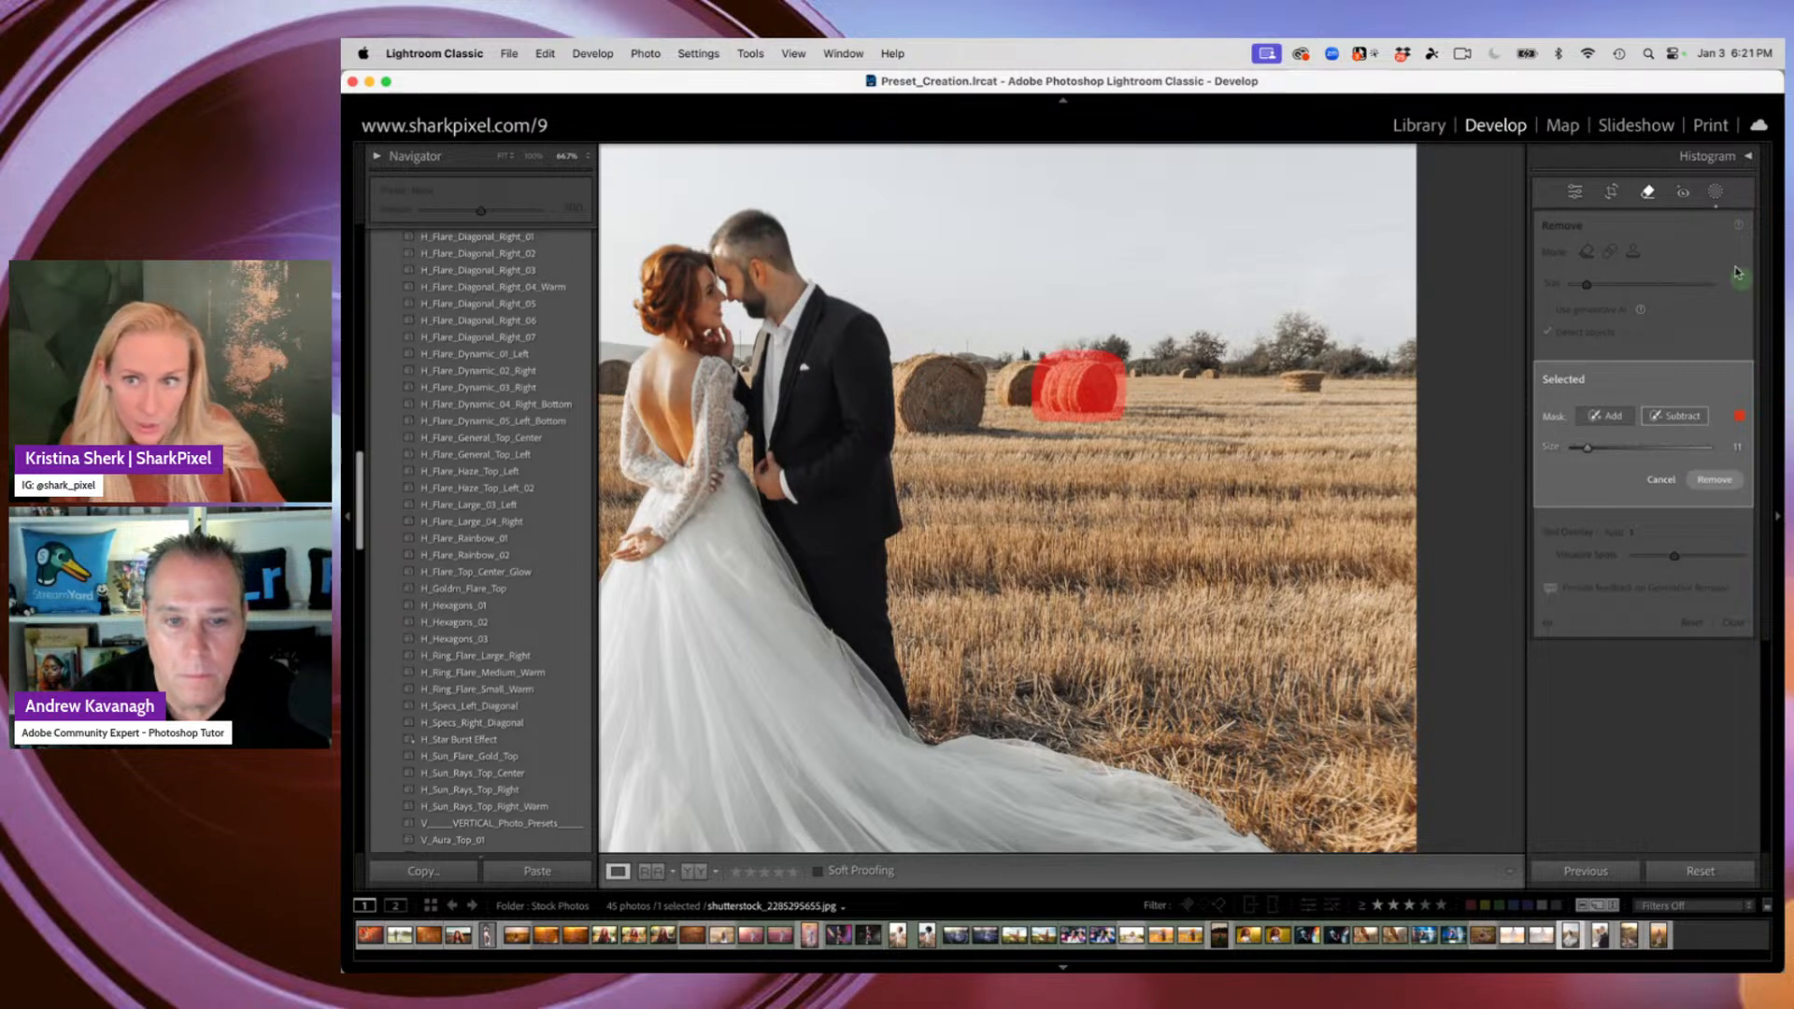
click(1603, 417)
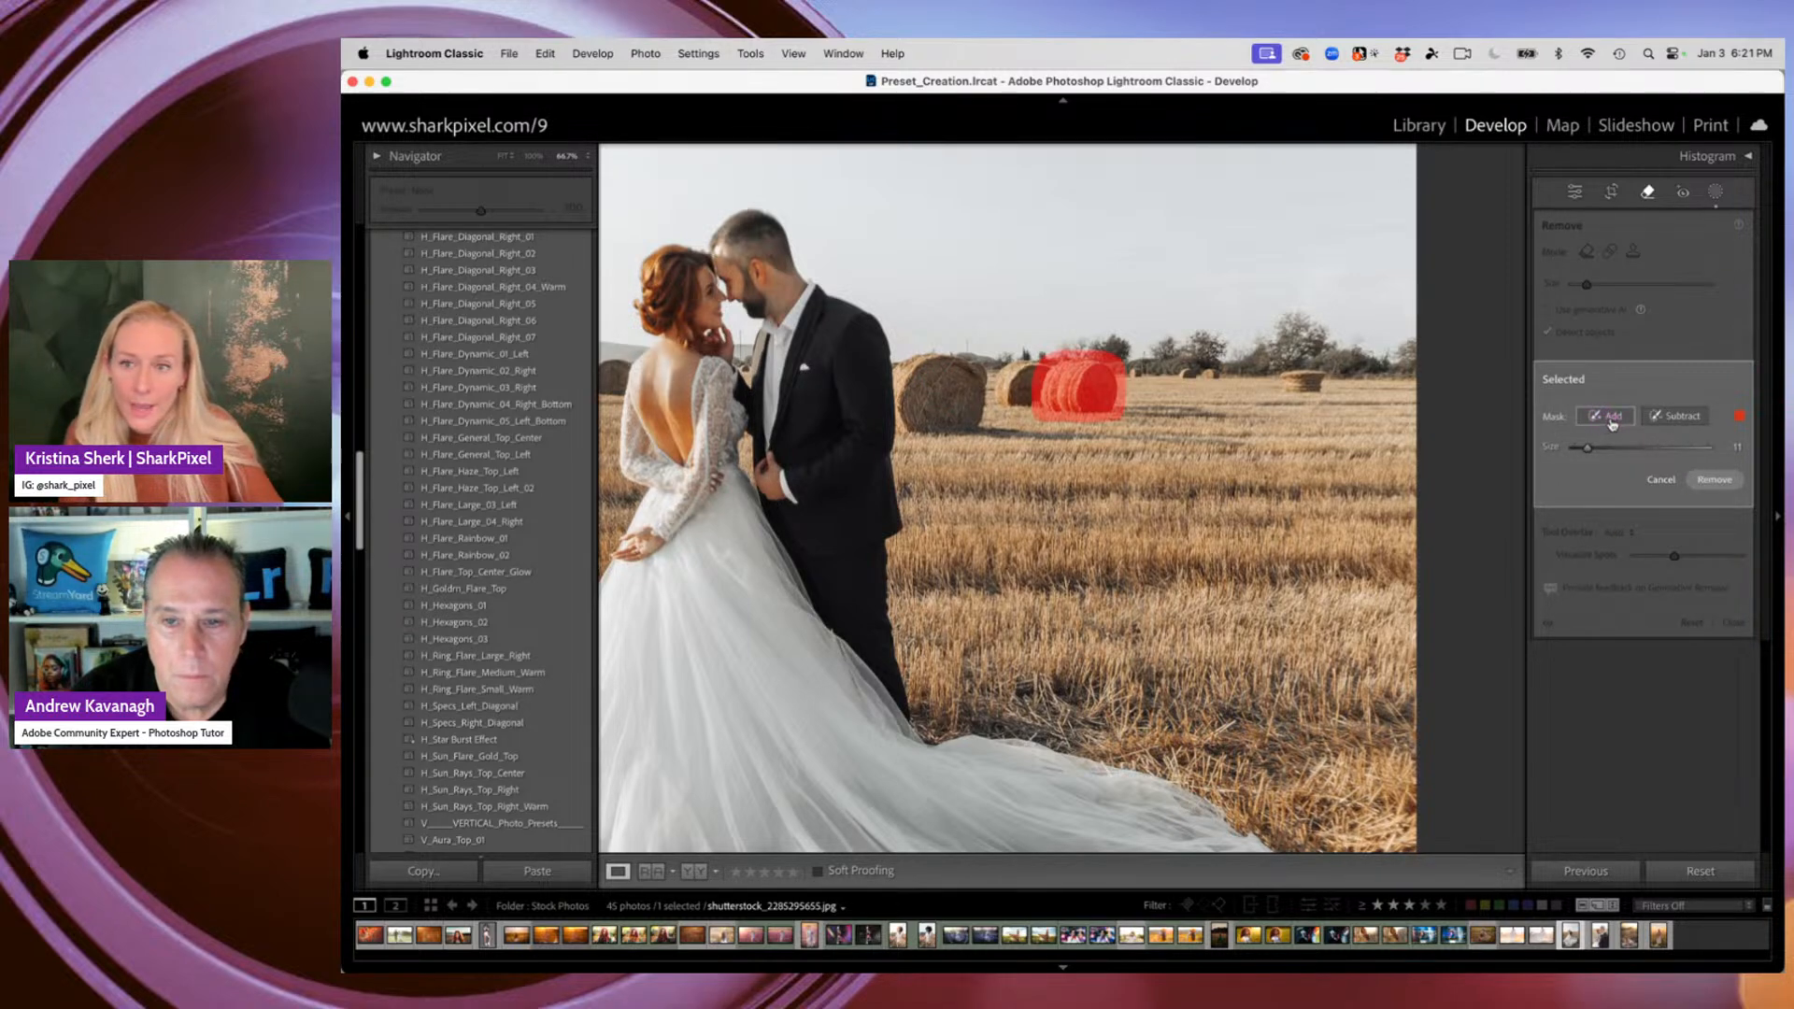
click(1675, 419)
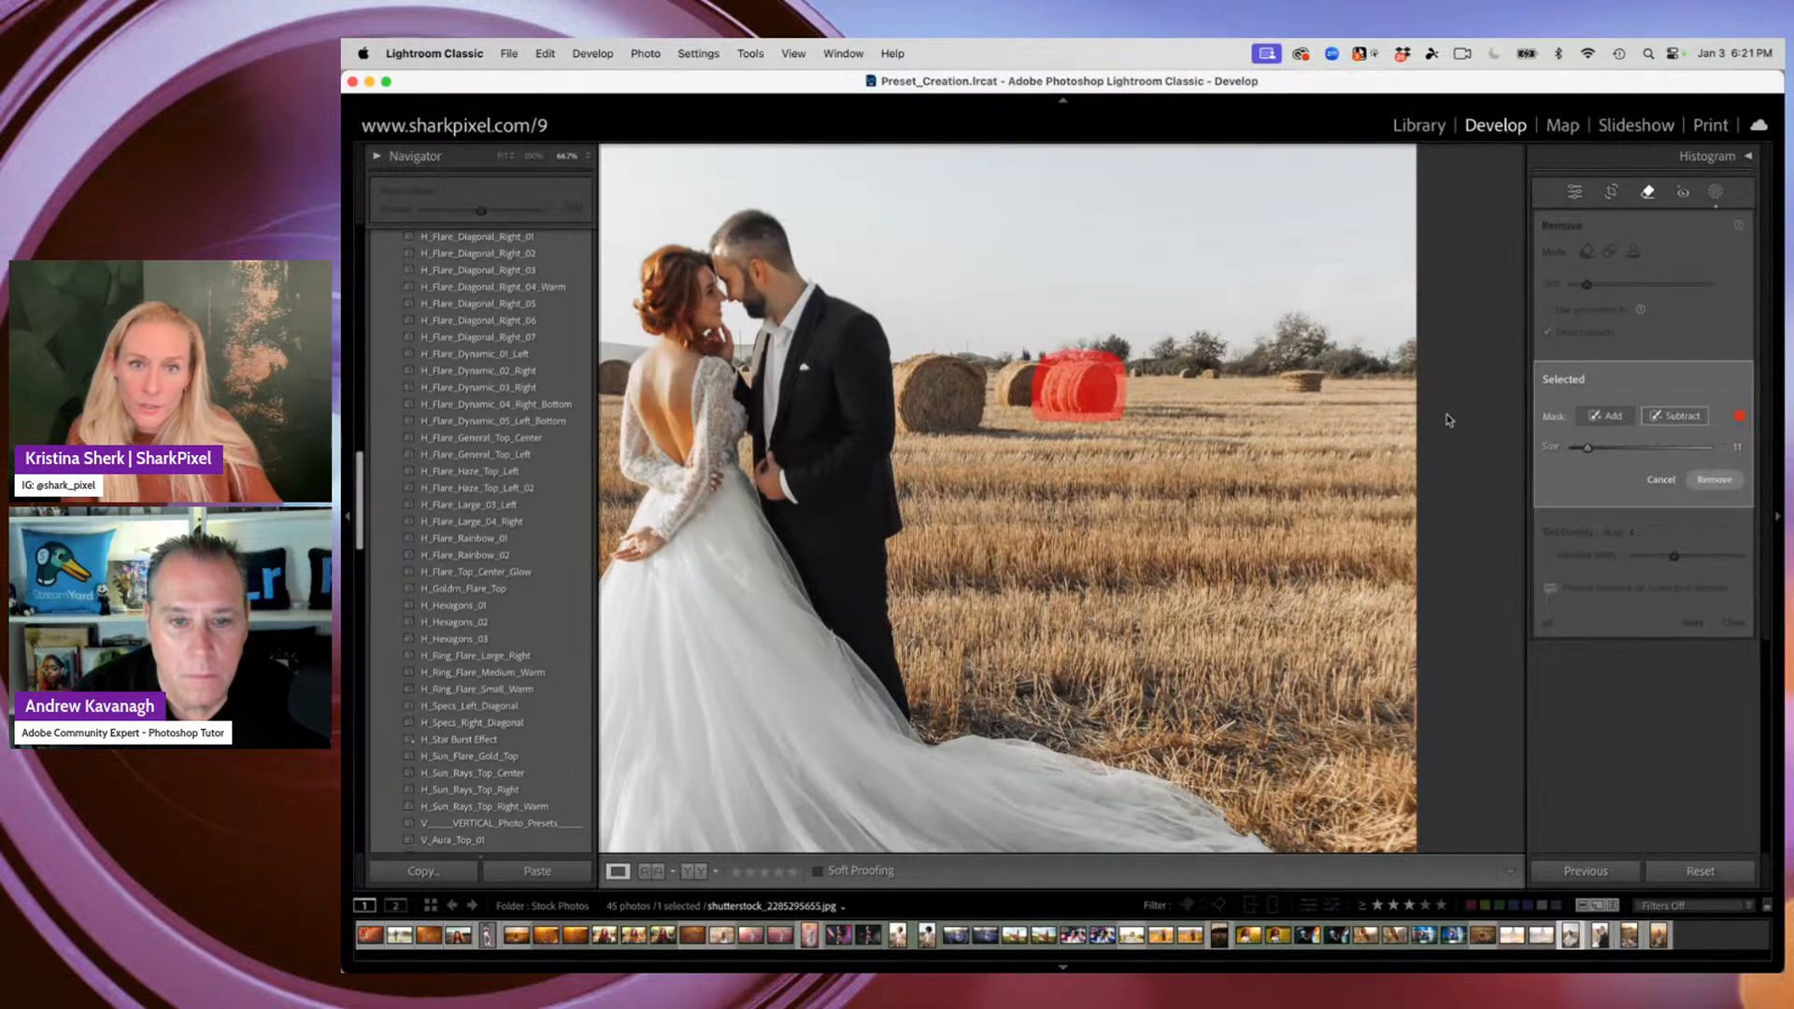
Add the partly hidden bale beside the selected one to the removal selection and remove both bales
click(1610, 425)
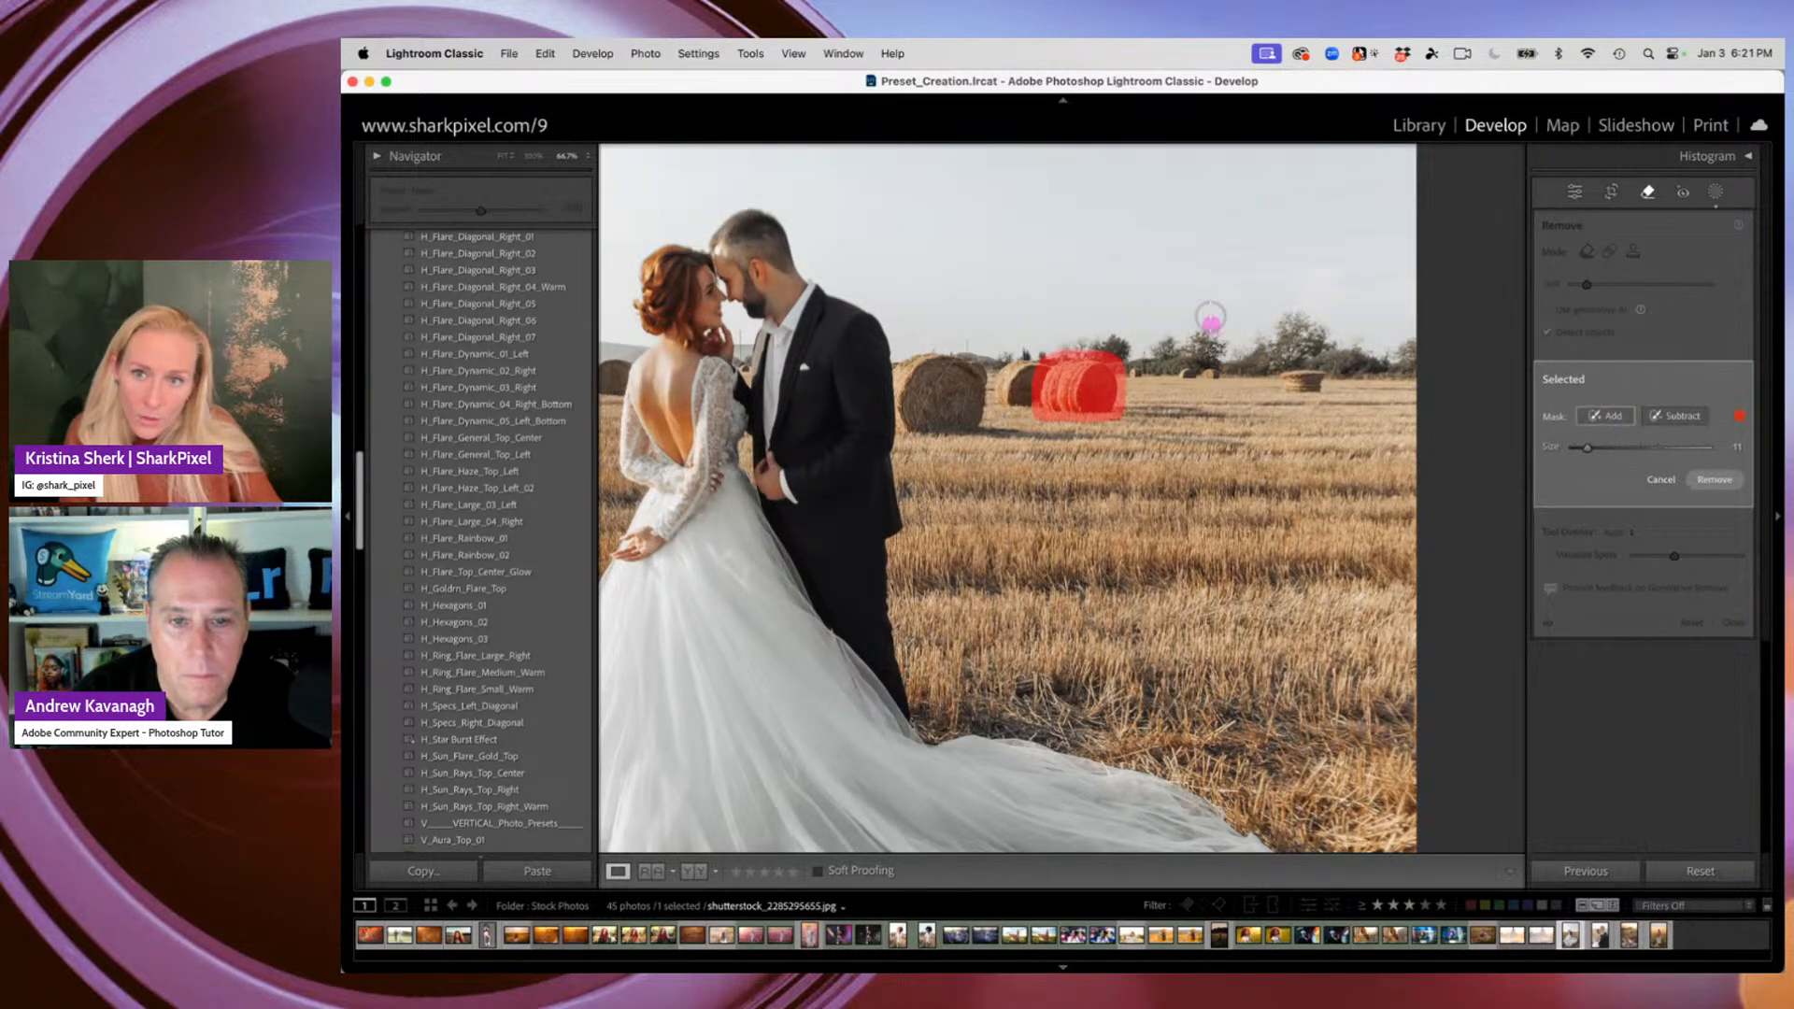
mouse_move(1032, 370)
mouse_down()
mouse_move(1007, 383)
mouse_move(1026, 394)
mouse_up()
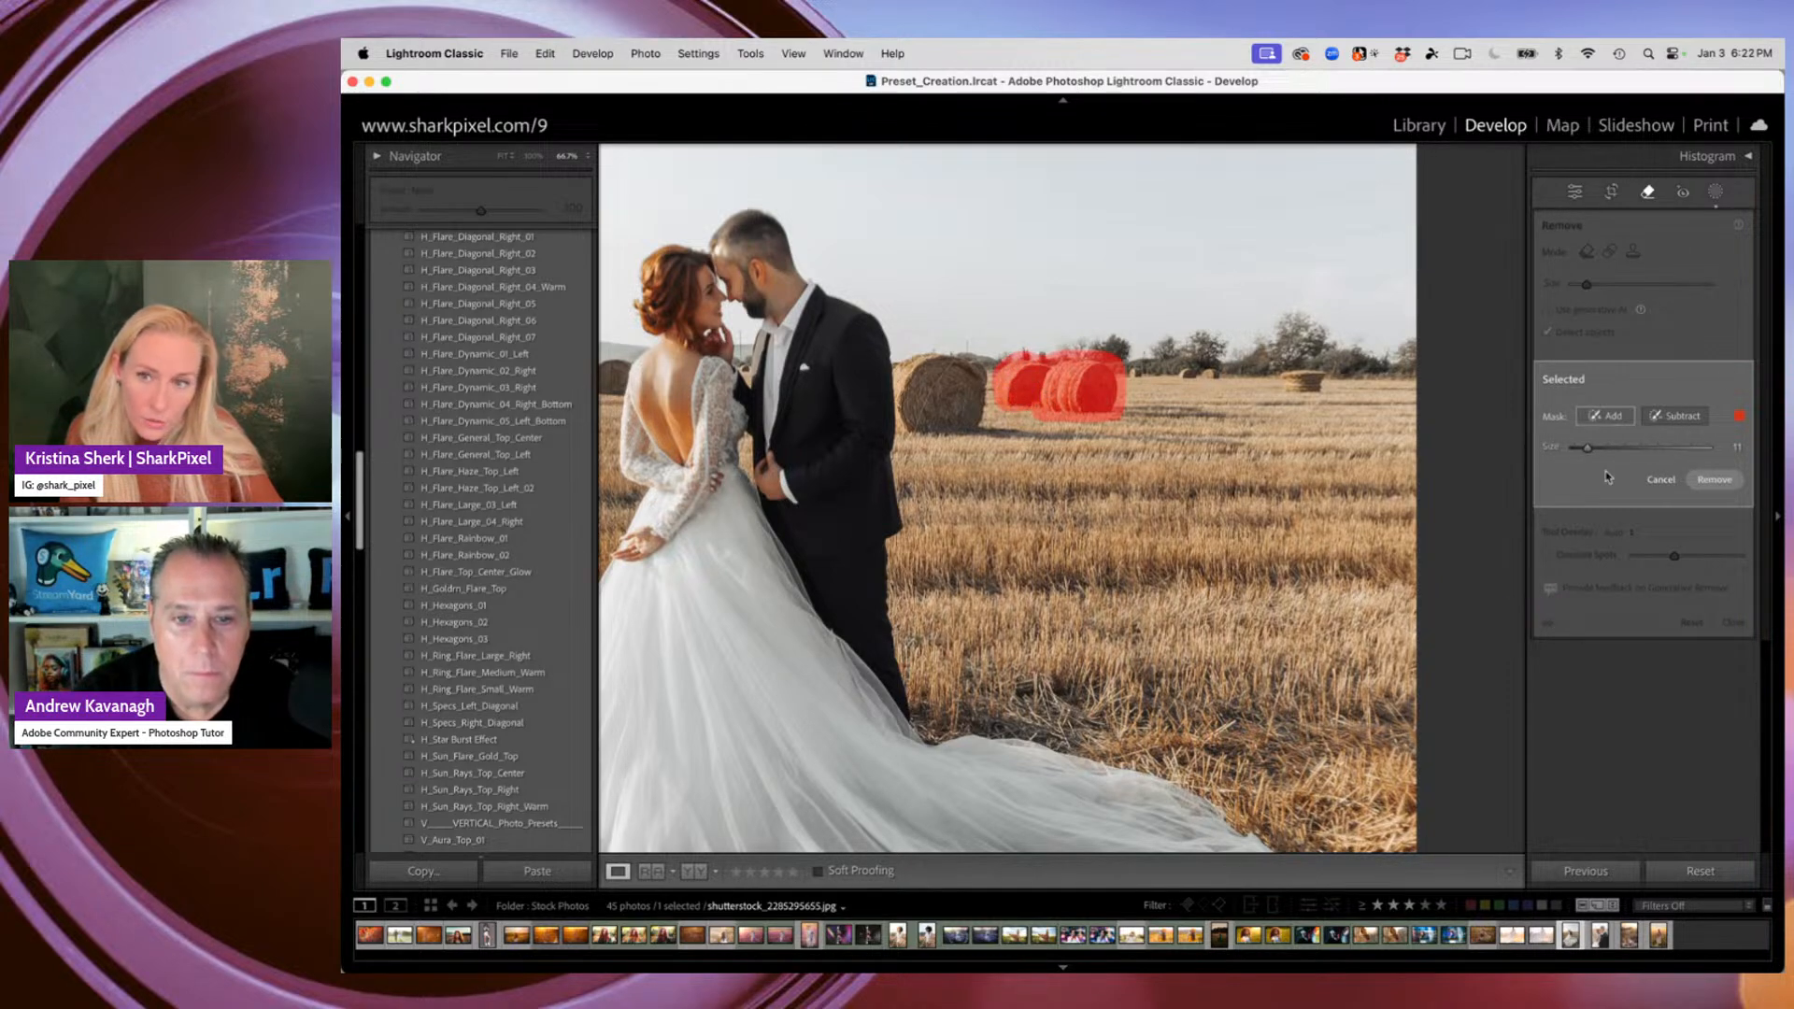
click(1715, 479)
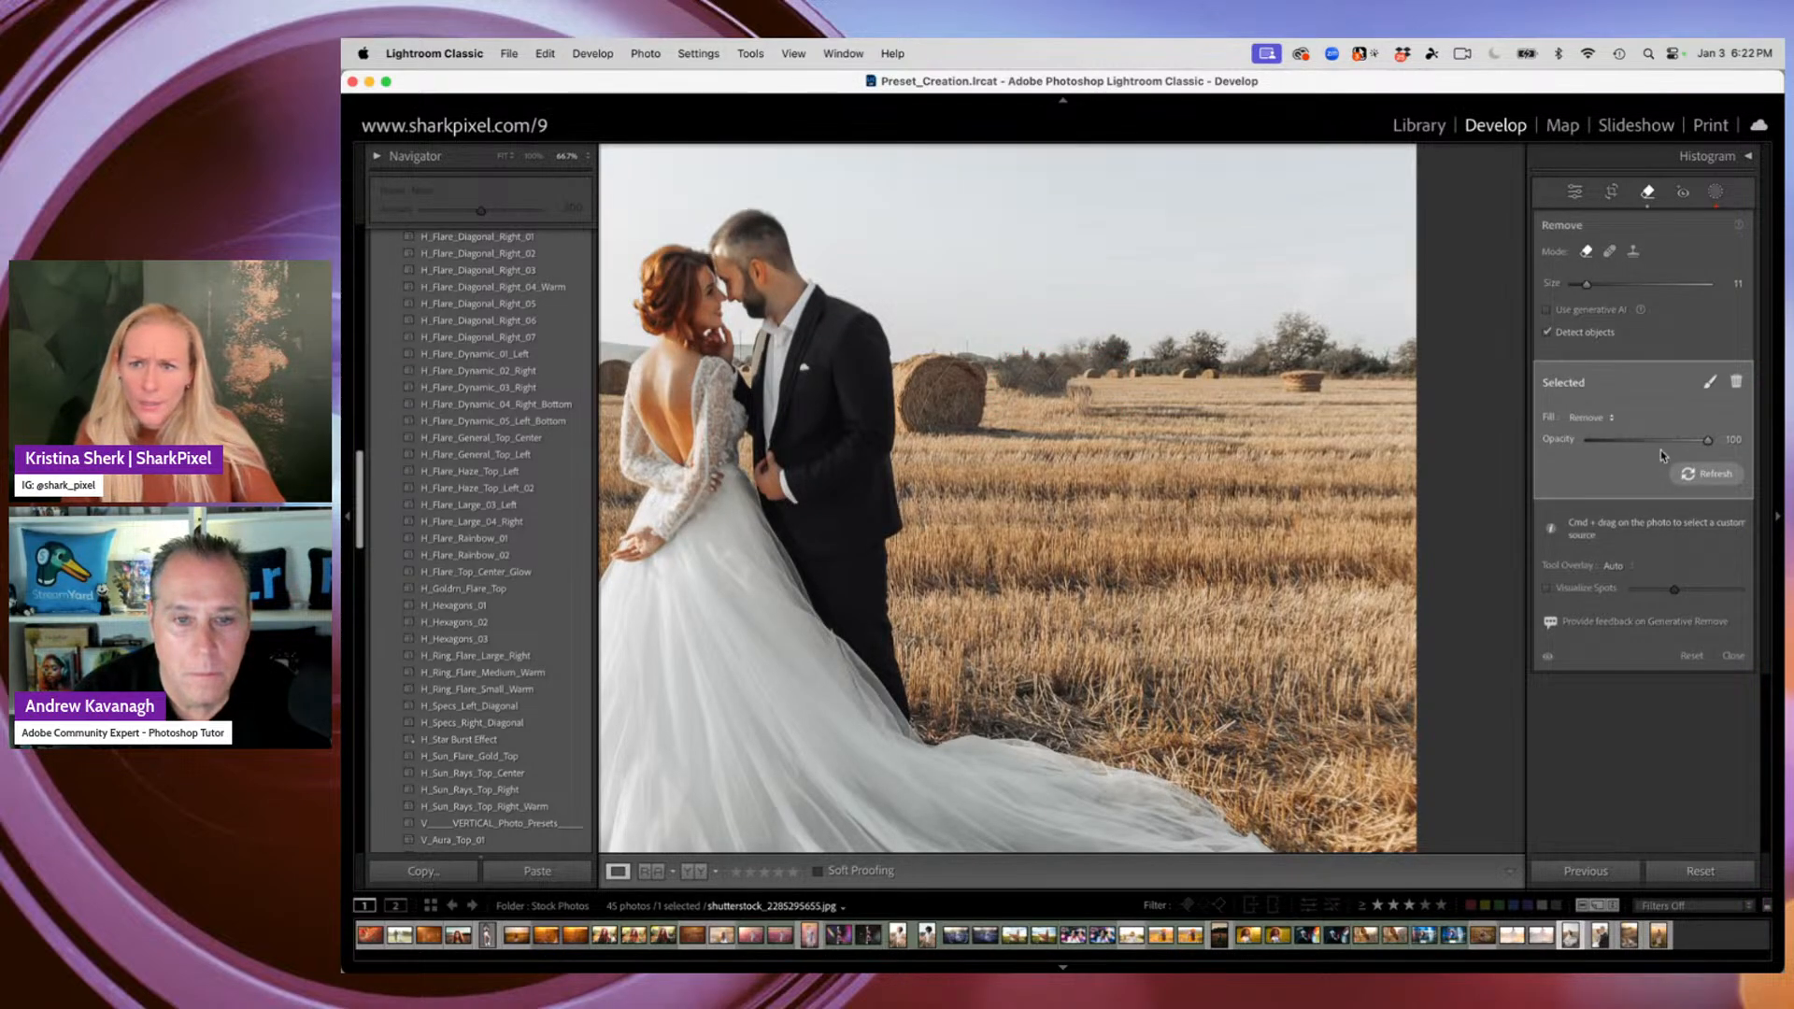
Refresh the removal several times to generate alternative fills where the two hay bales were
click(1698, 484)
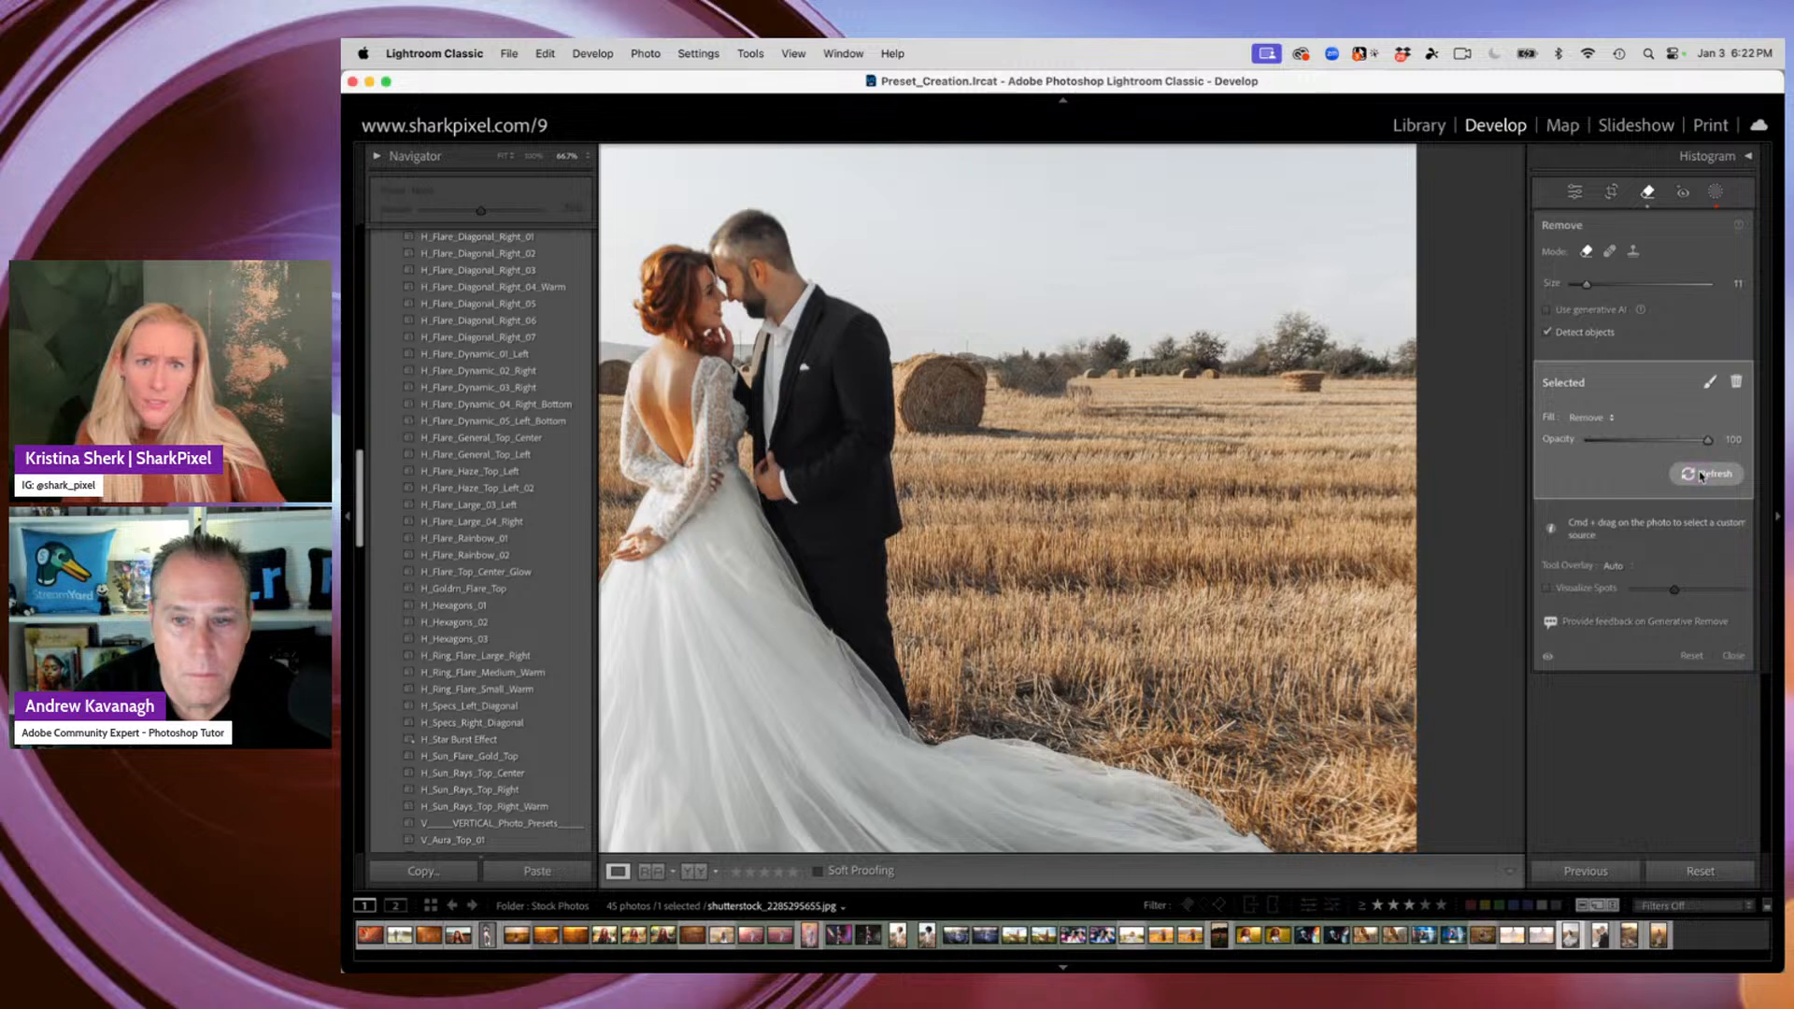
click(1700, 475)
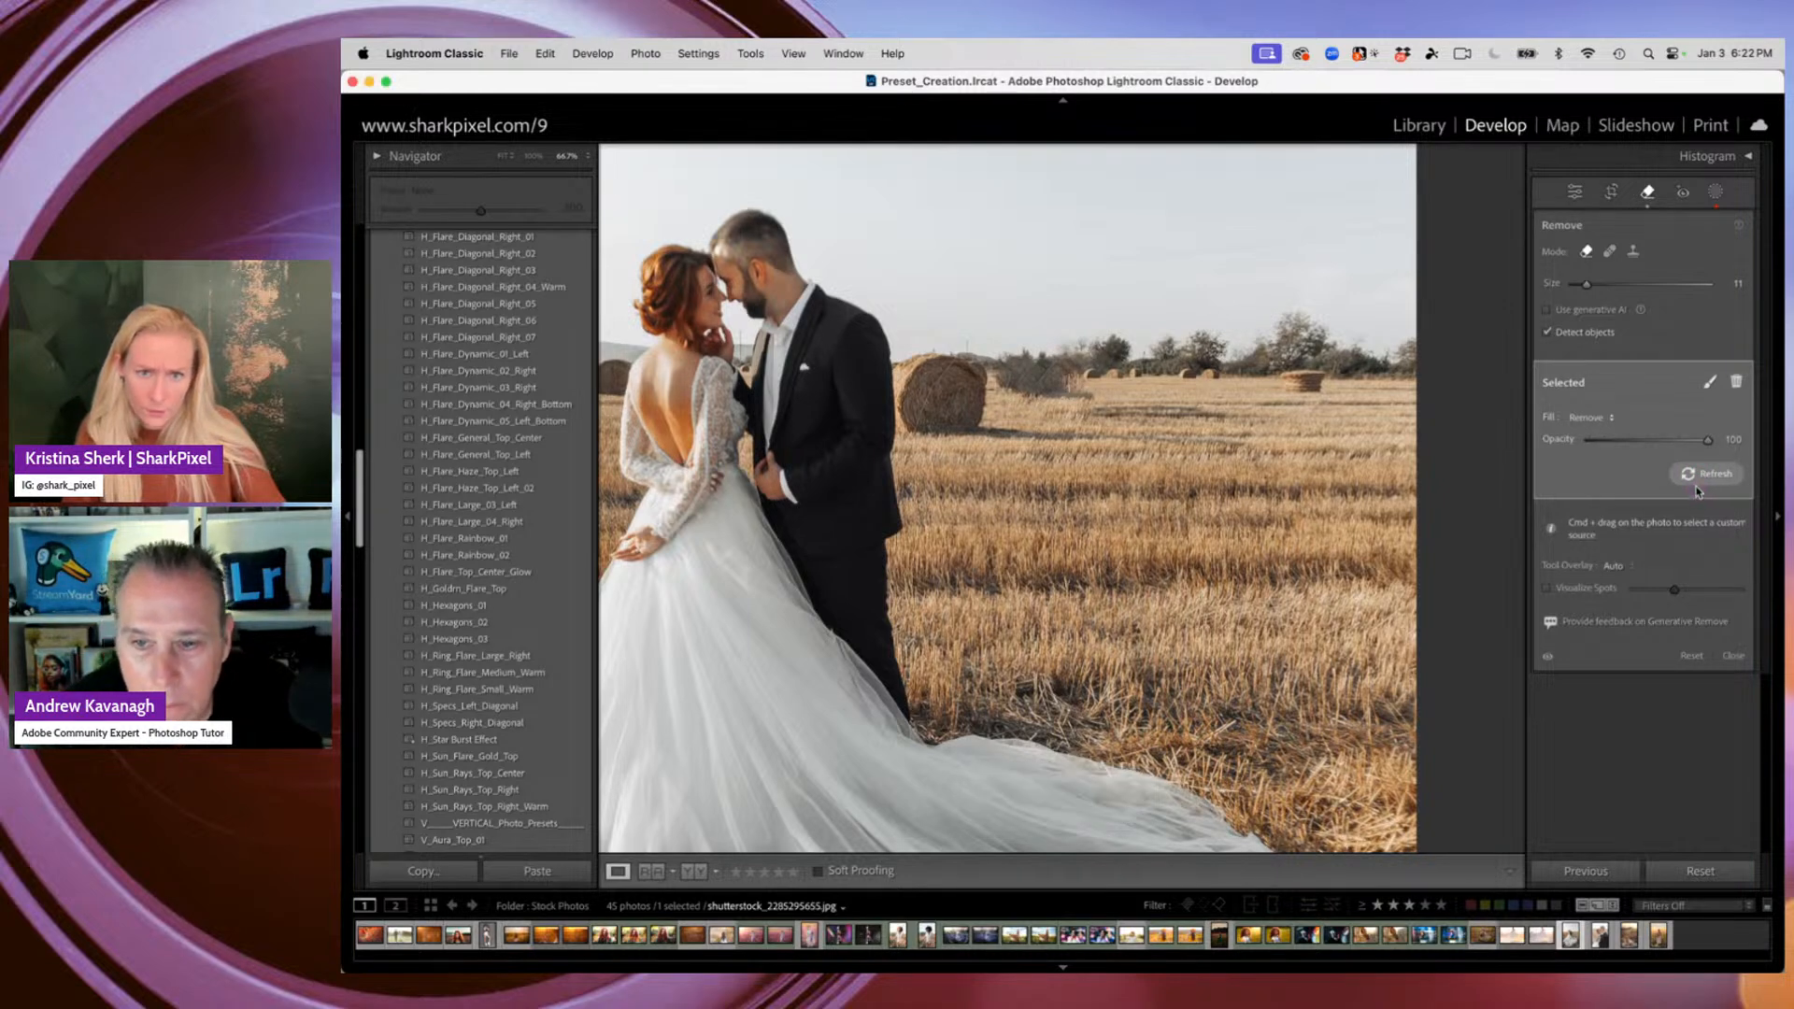
click(1702, 478)
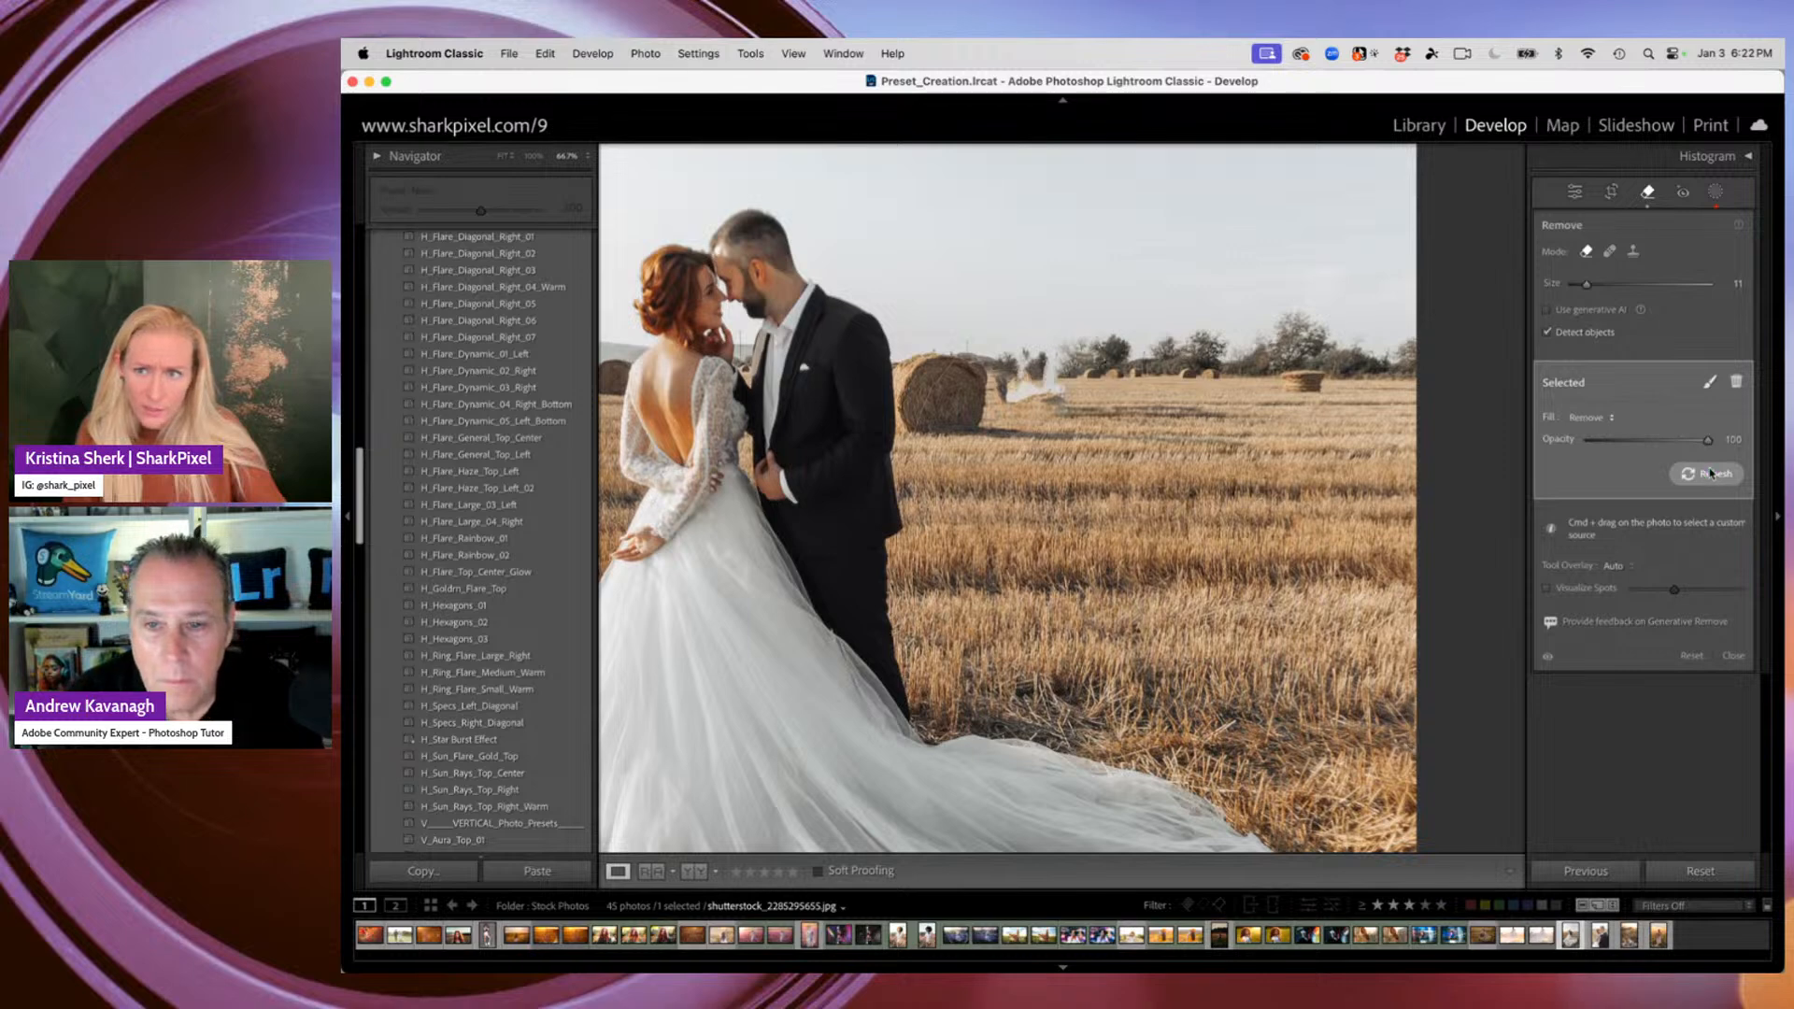
click(1709, 473)
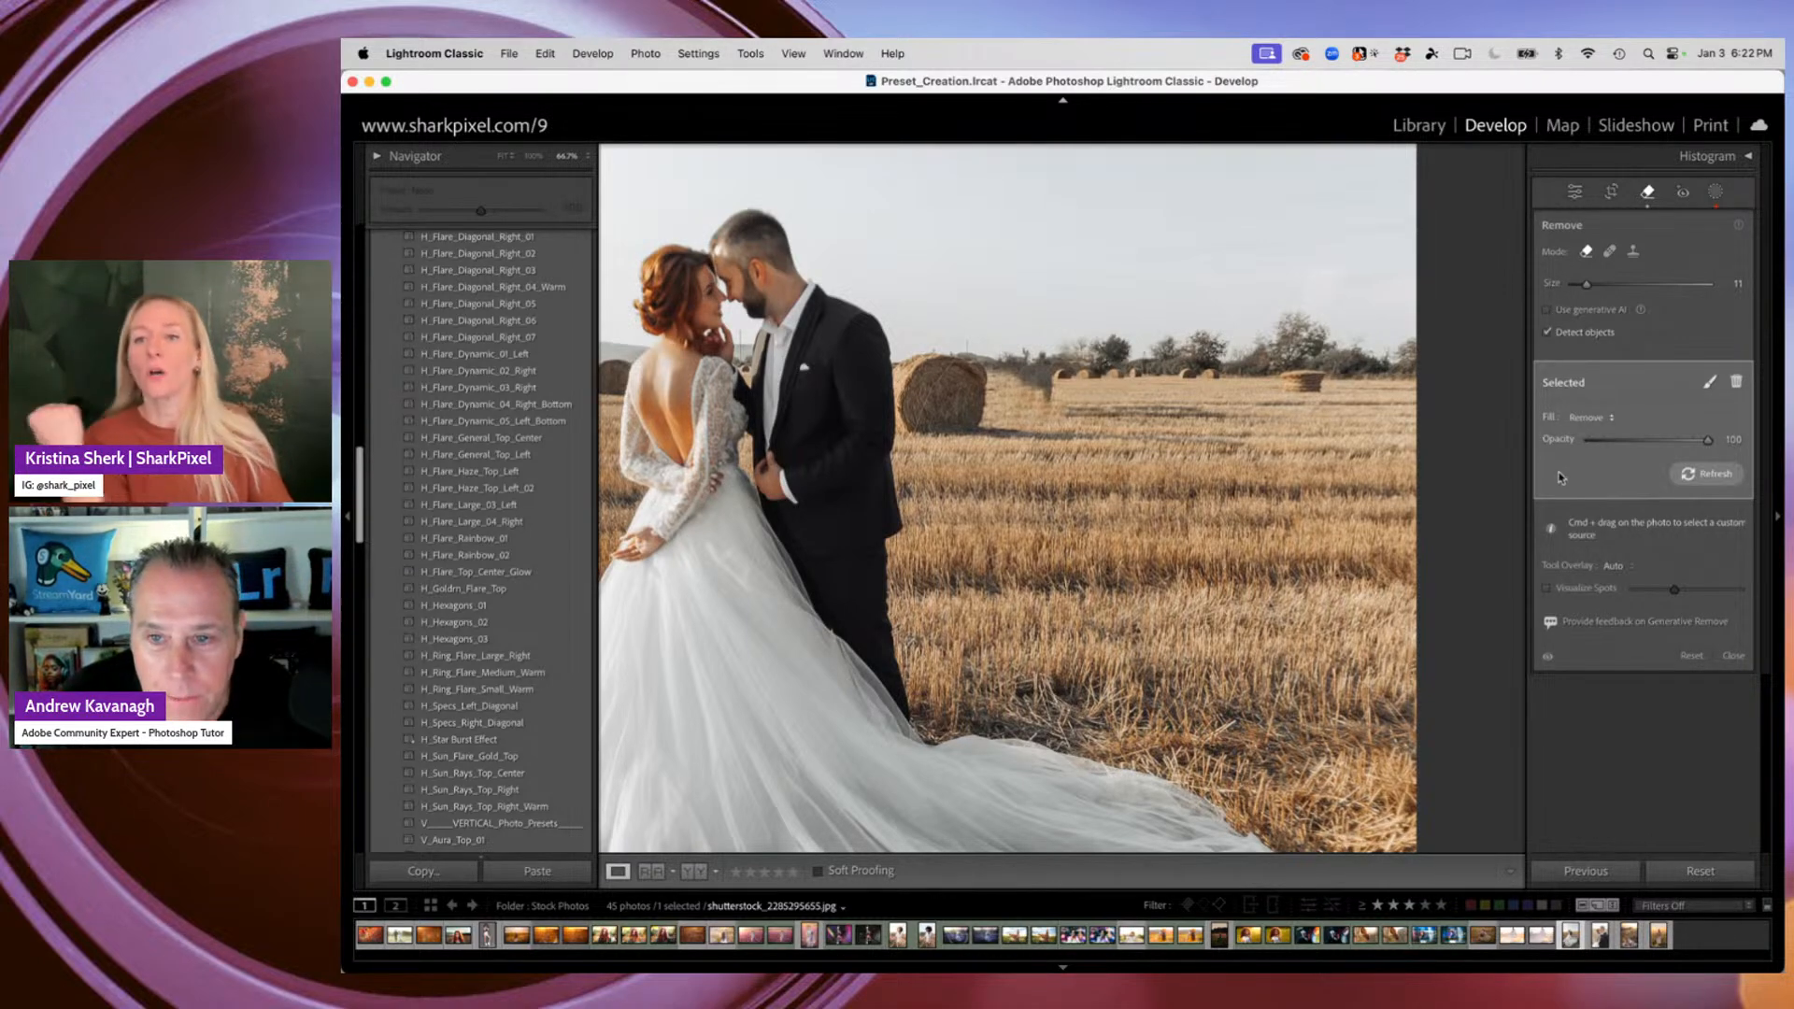
Enable Use generative AI for the Remove tool and refresh the fill over the removed hay bales
click(1569, 311)
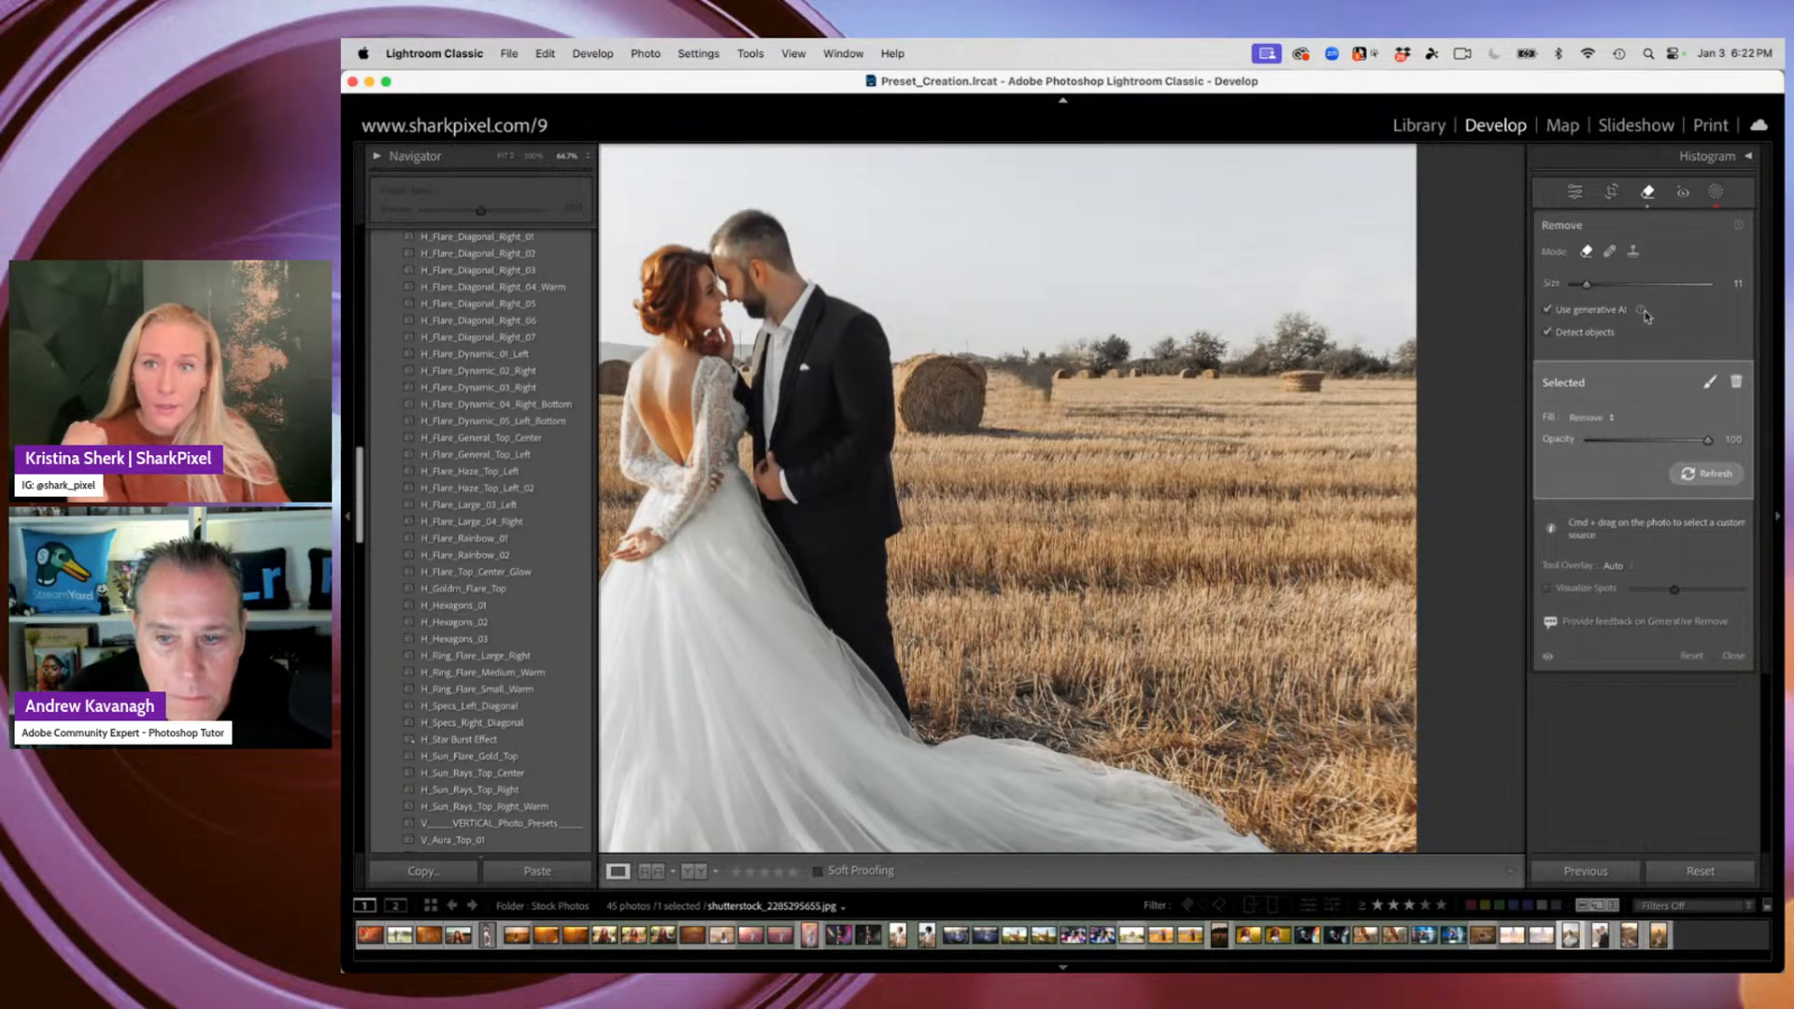
click(1693, 474)
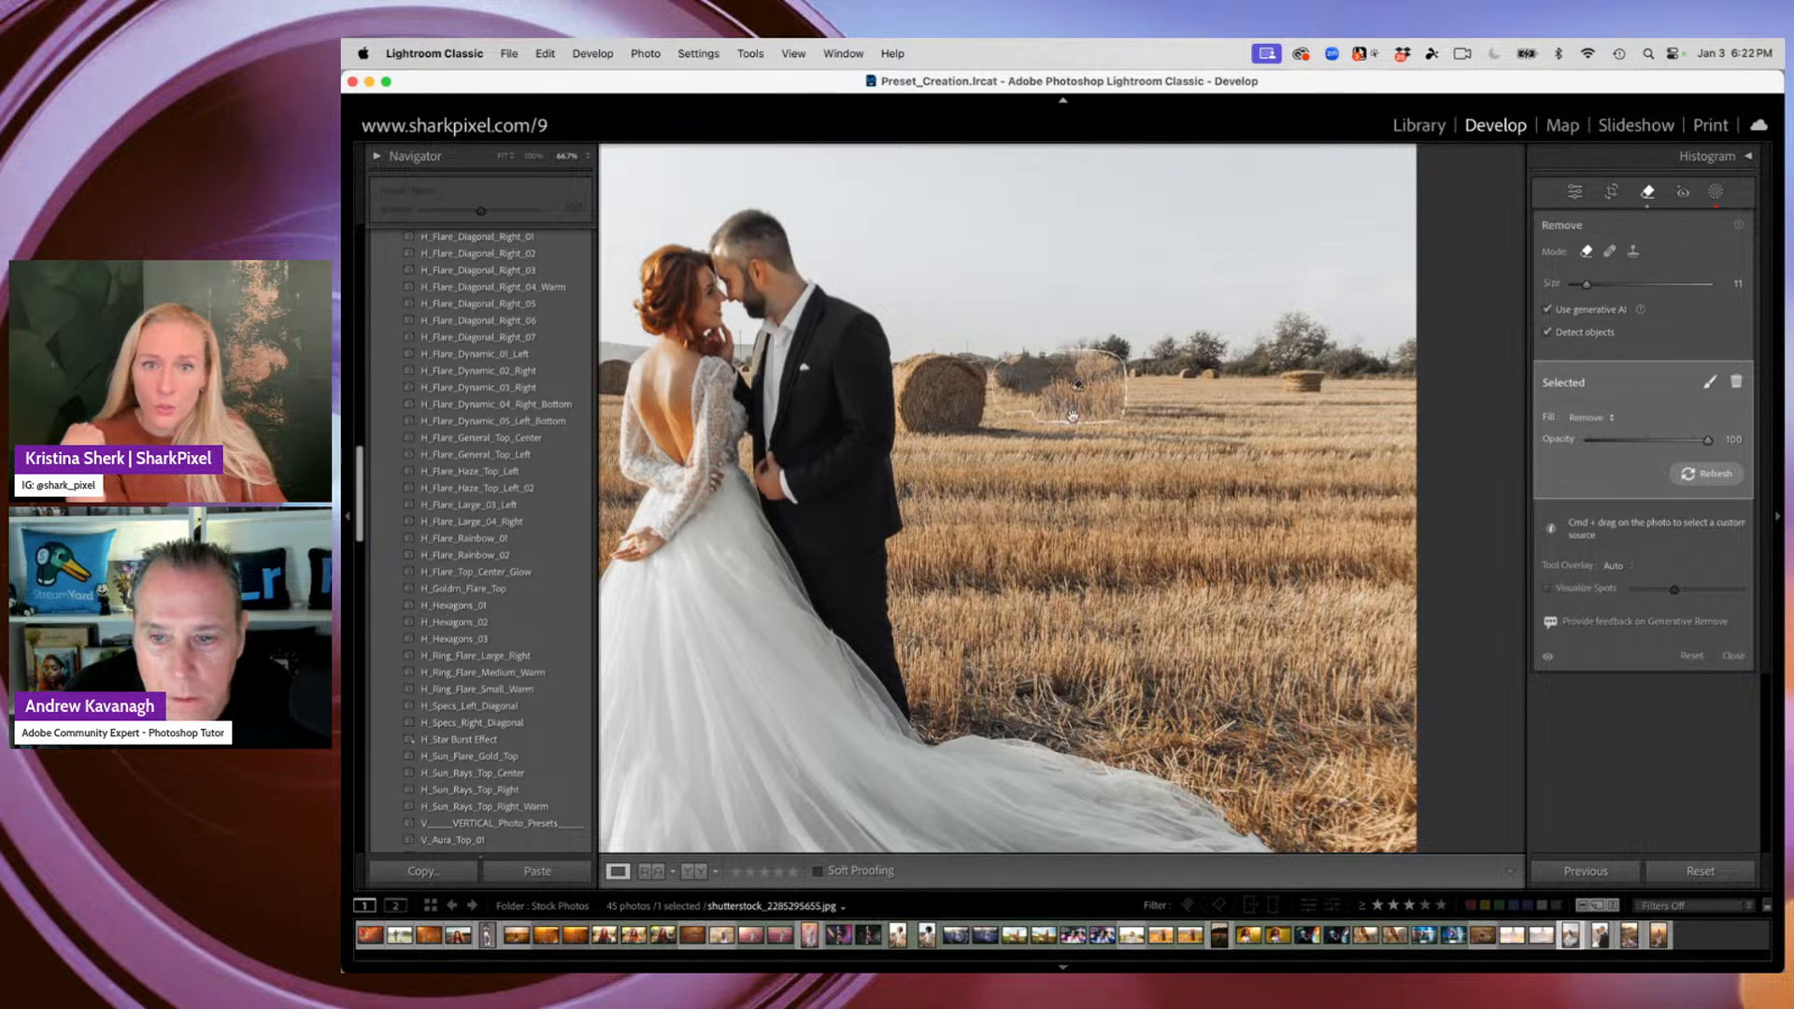
Replace the existing removal with a generative one brushed over both hay bales and their shadow, with Detect objects off
click(1737, 384)
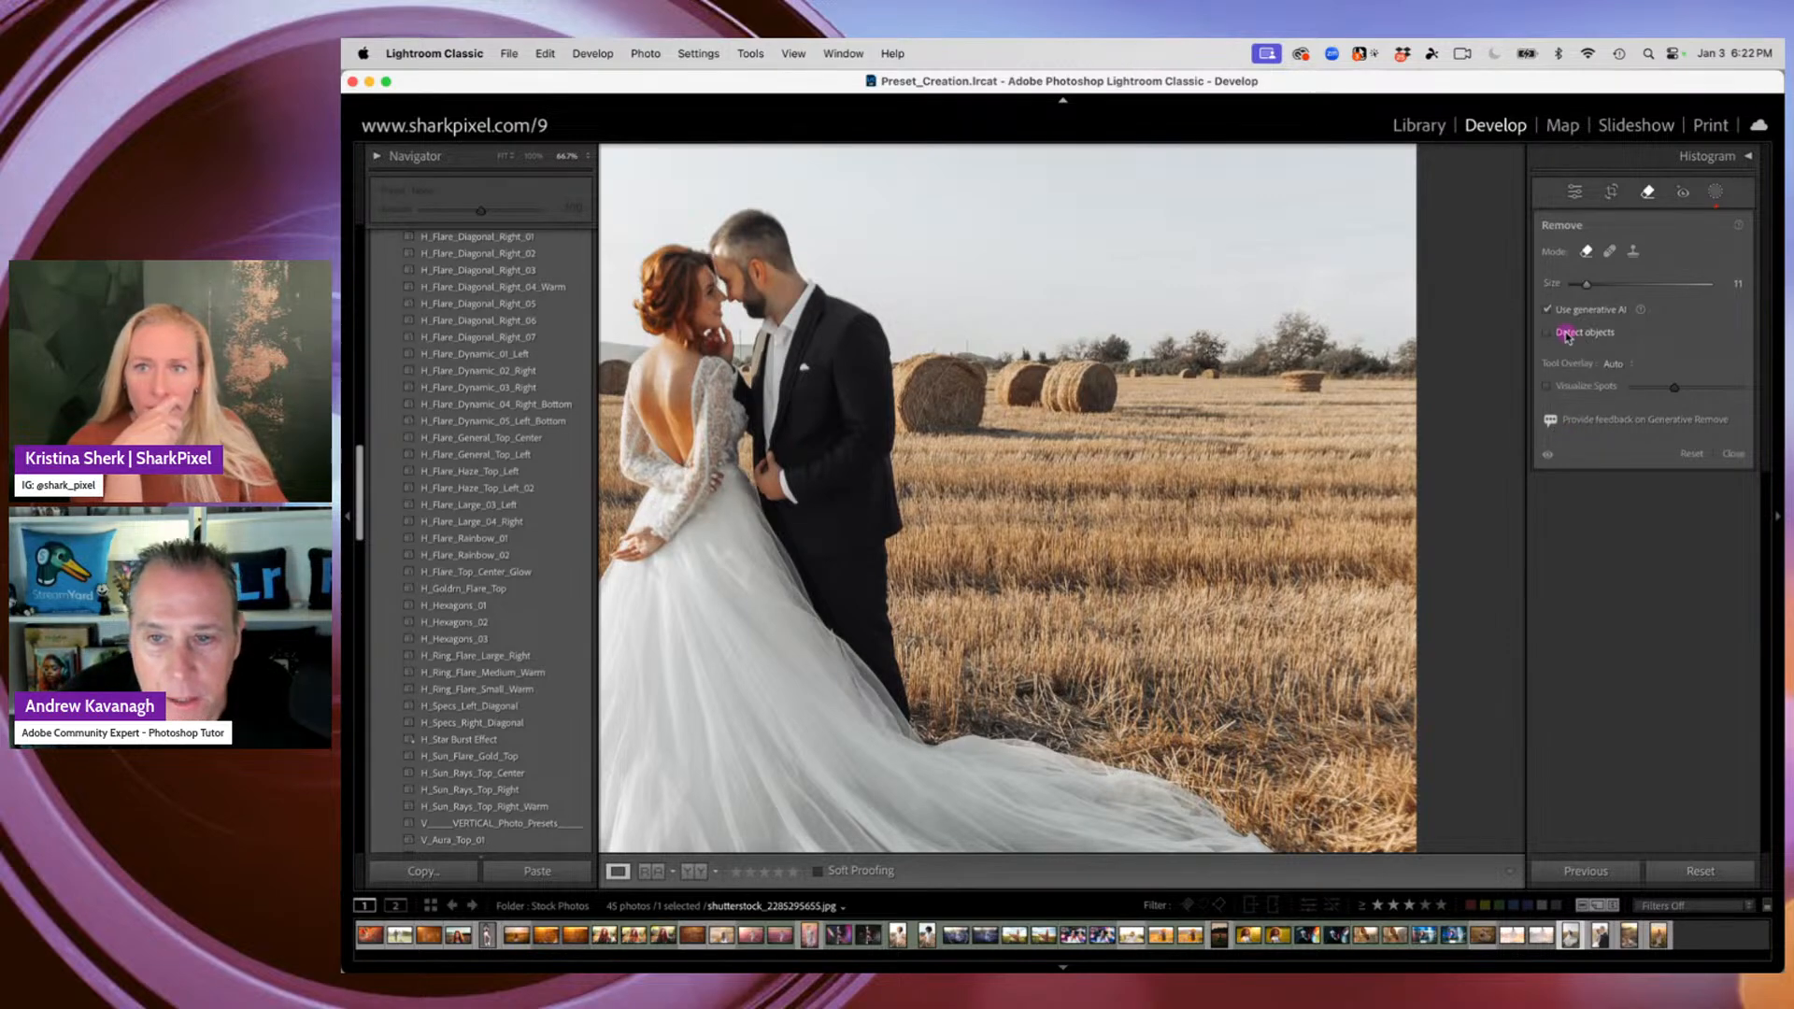
mouse_move(1092, 396)
mouse_down()
mouse_move(1104, 378)
mouse_move(1085, 368)
mouse_move(1008, 372)
mouse_move(1026, 366)
mouse_move(1003, 387)
mouse_move(1085, 398)
mouse_move(1058, 385)
mouse_up()
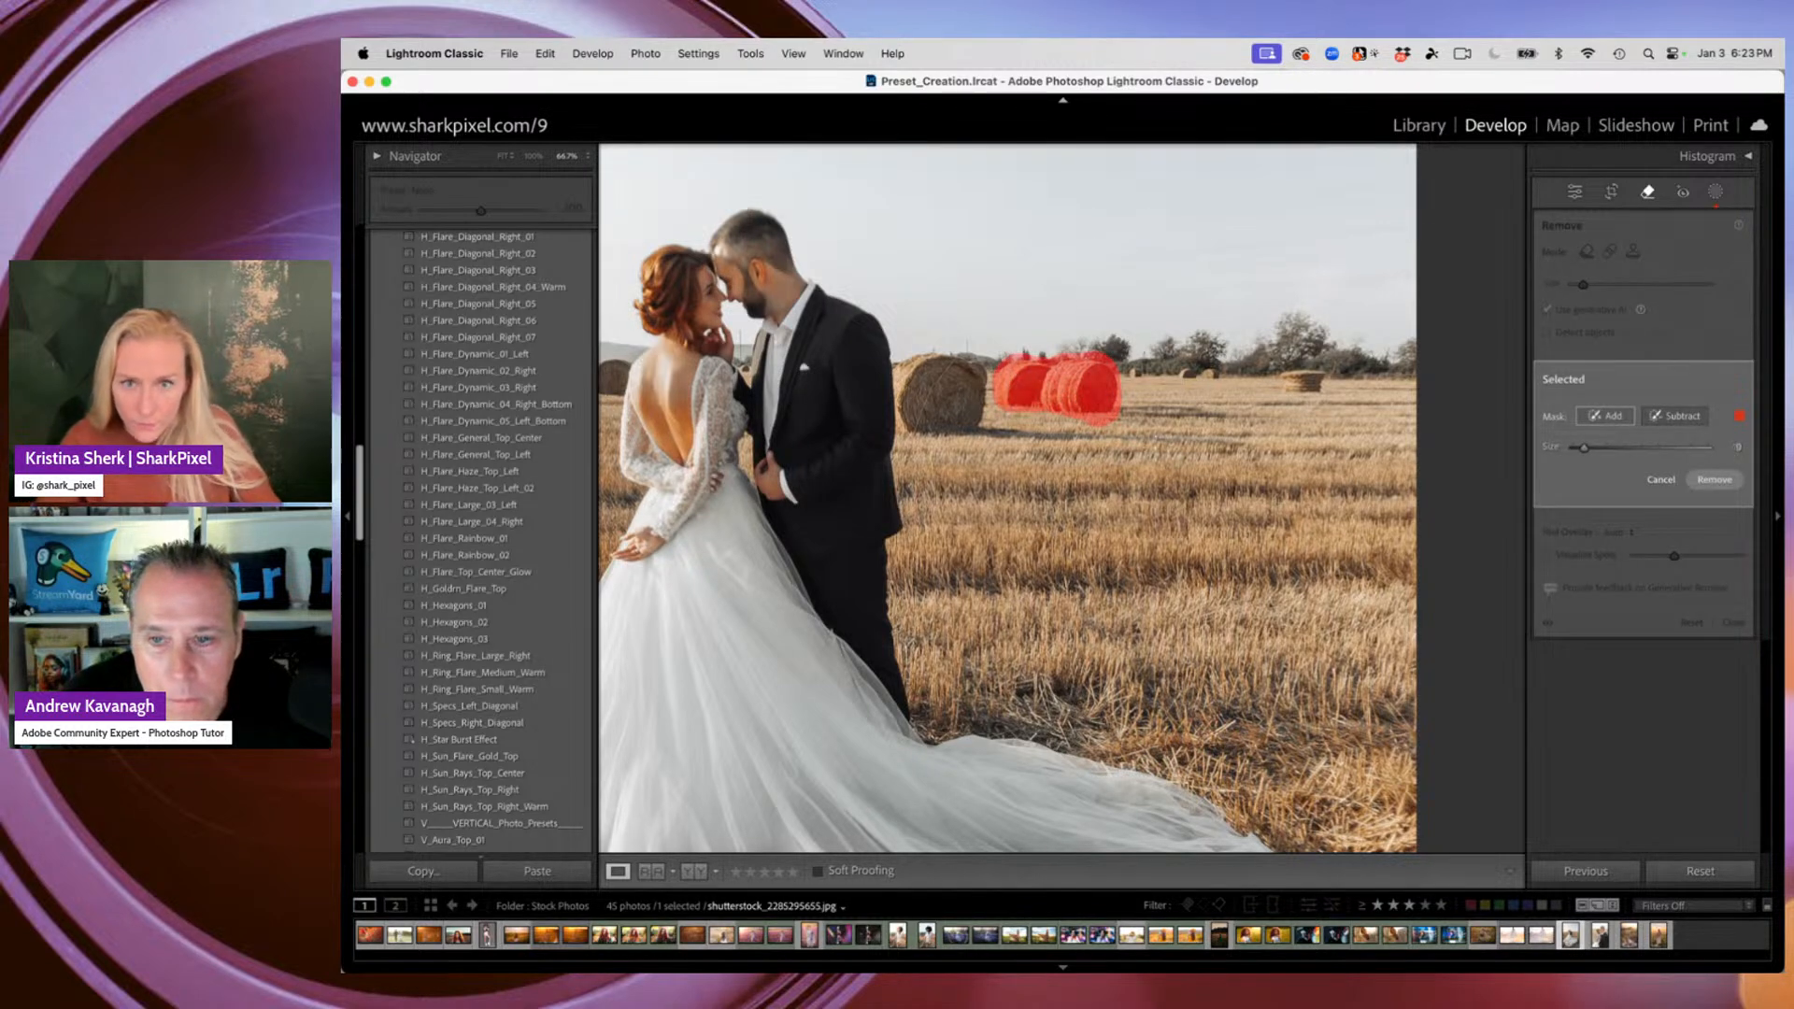
mouse_move(1119, 409)
mouse_down()
mouse_move(1204, 414)
mouse_move(1155, 410)
mouse_up()
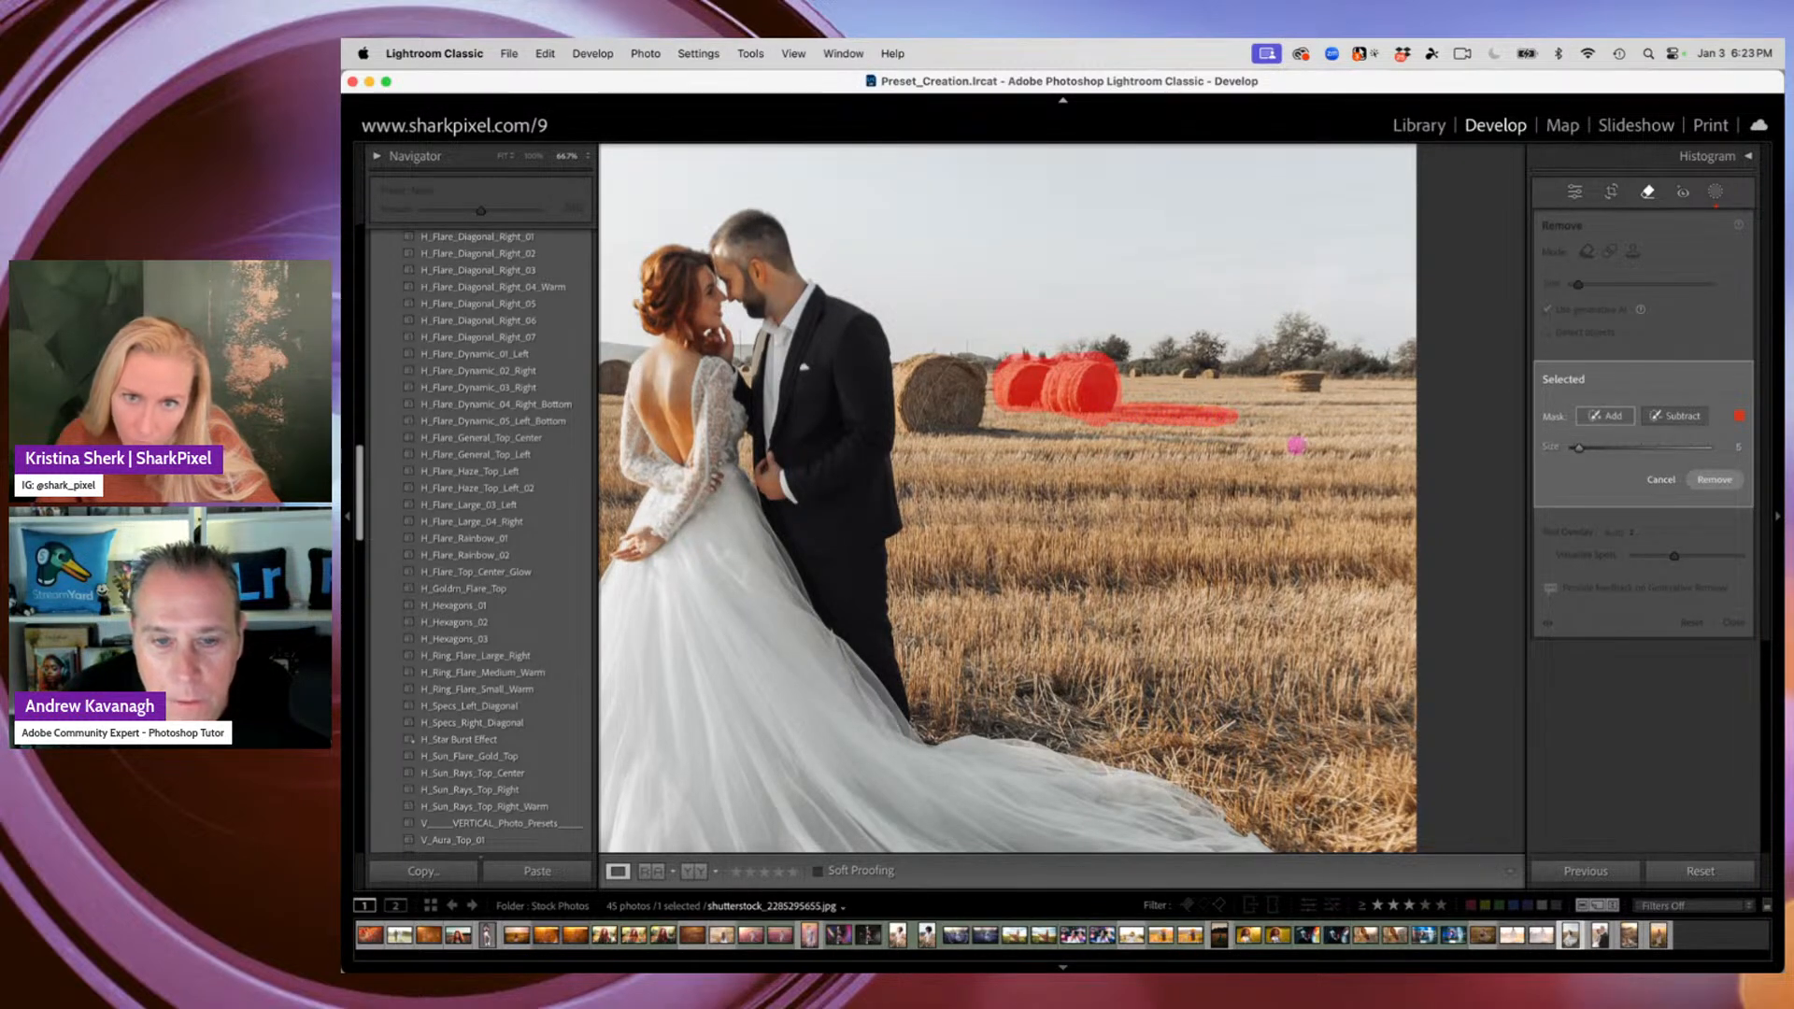
click(1716, 479)
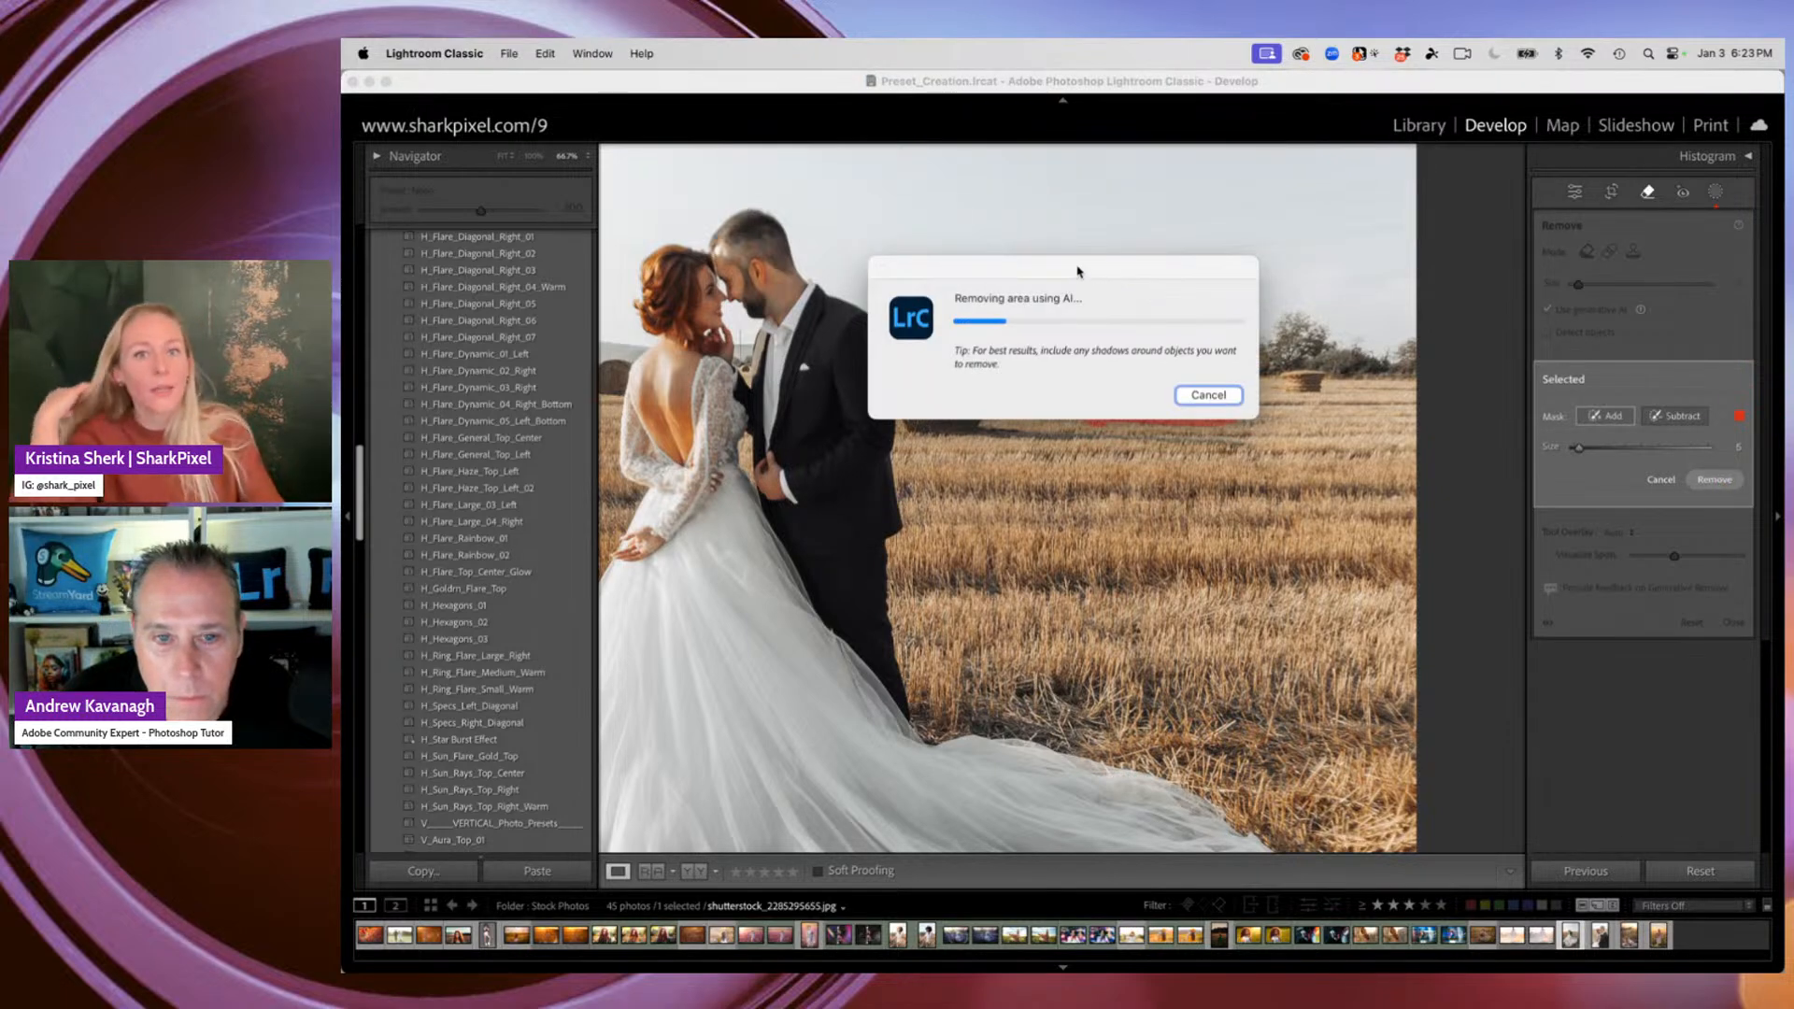
drag(1074, 272, 1070, 159)
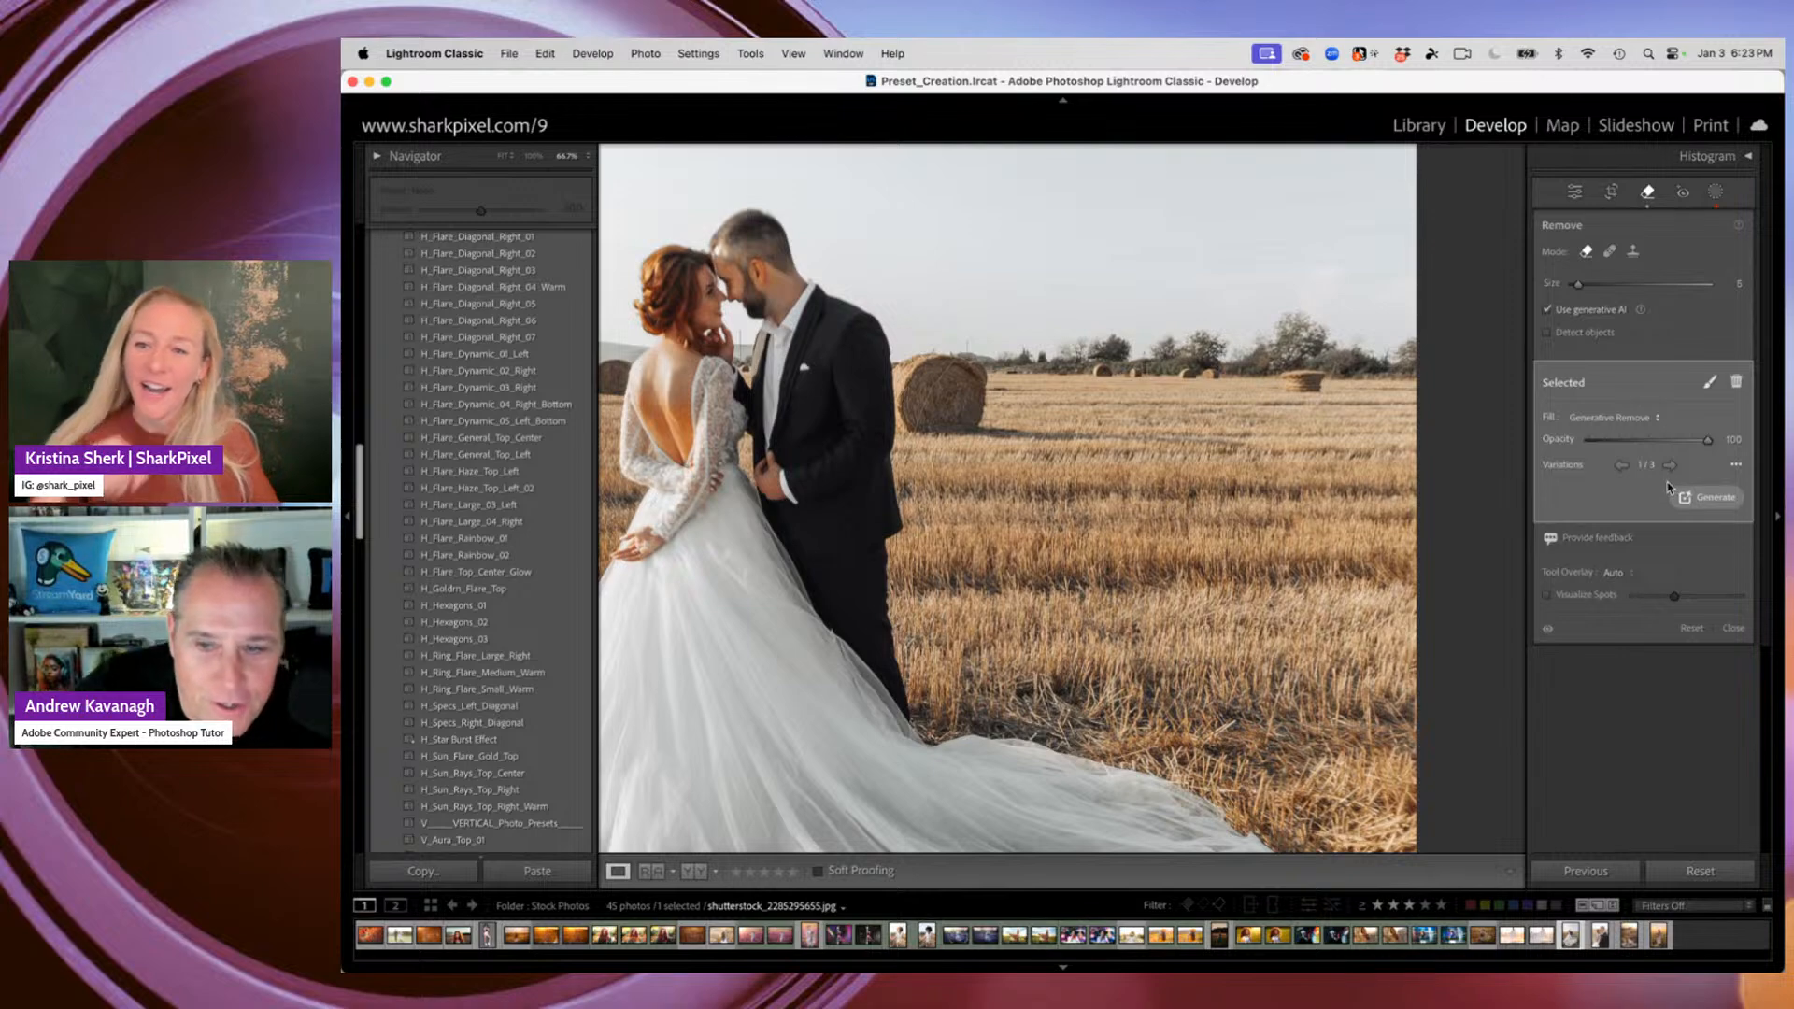
Compare the generated variations of the bale removal up close and return to variation 2 of 3
key(super+equal)
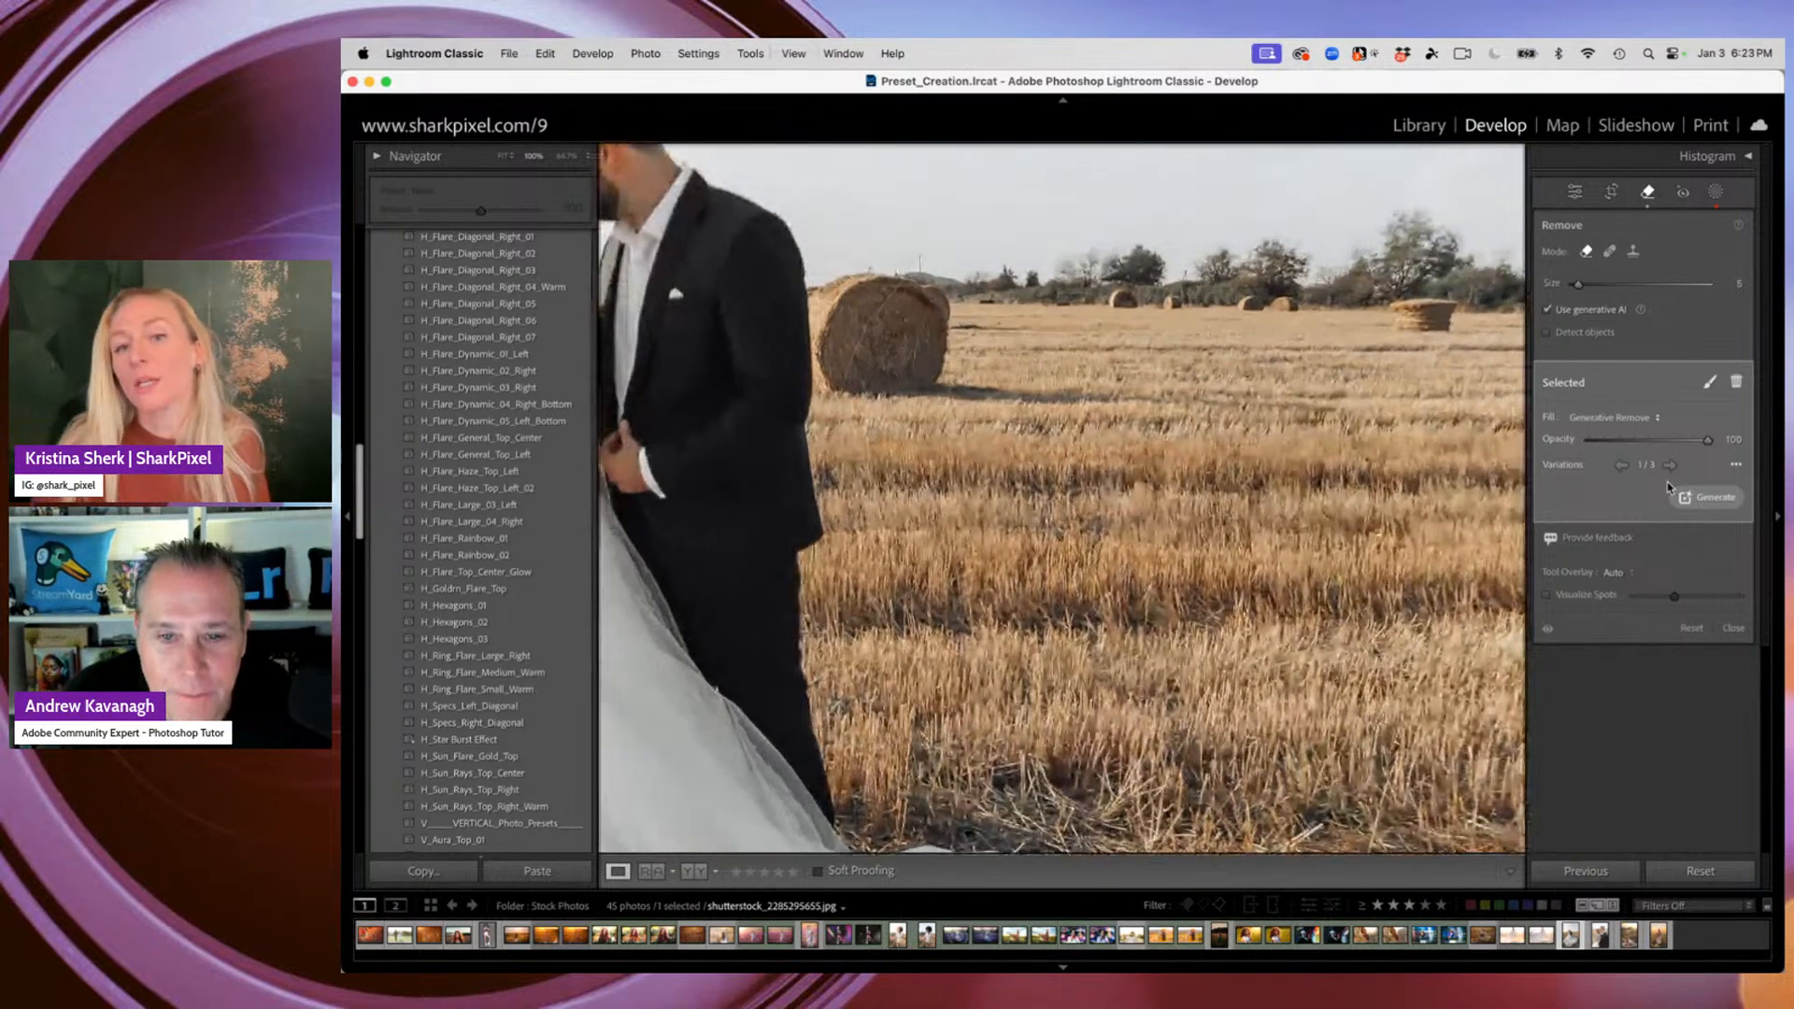
drag(1174, 404, 1121, 566)
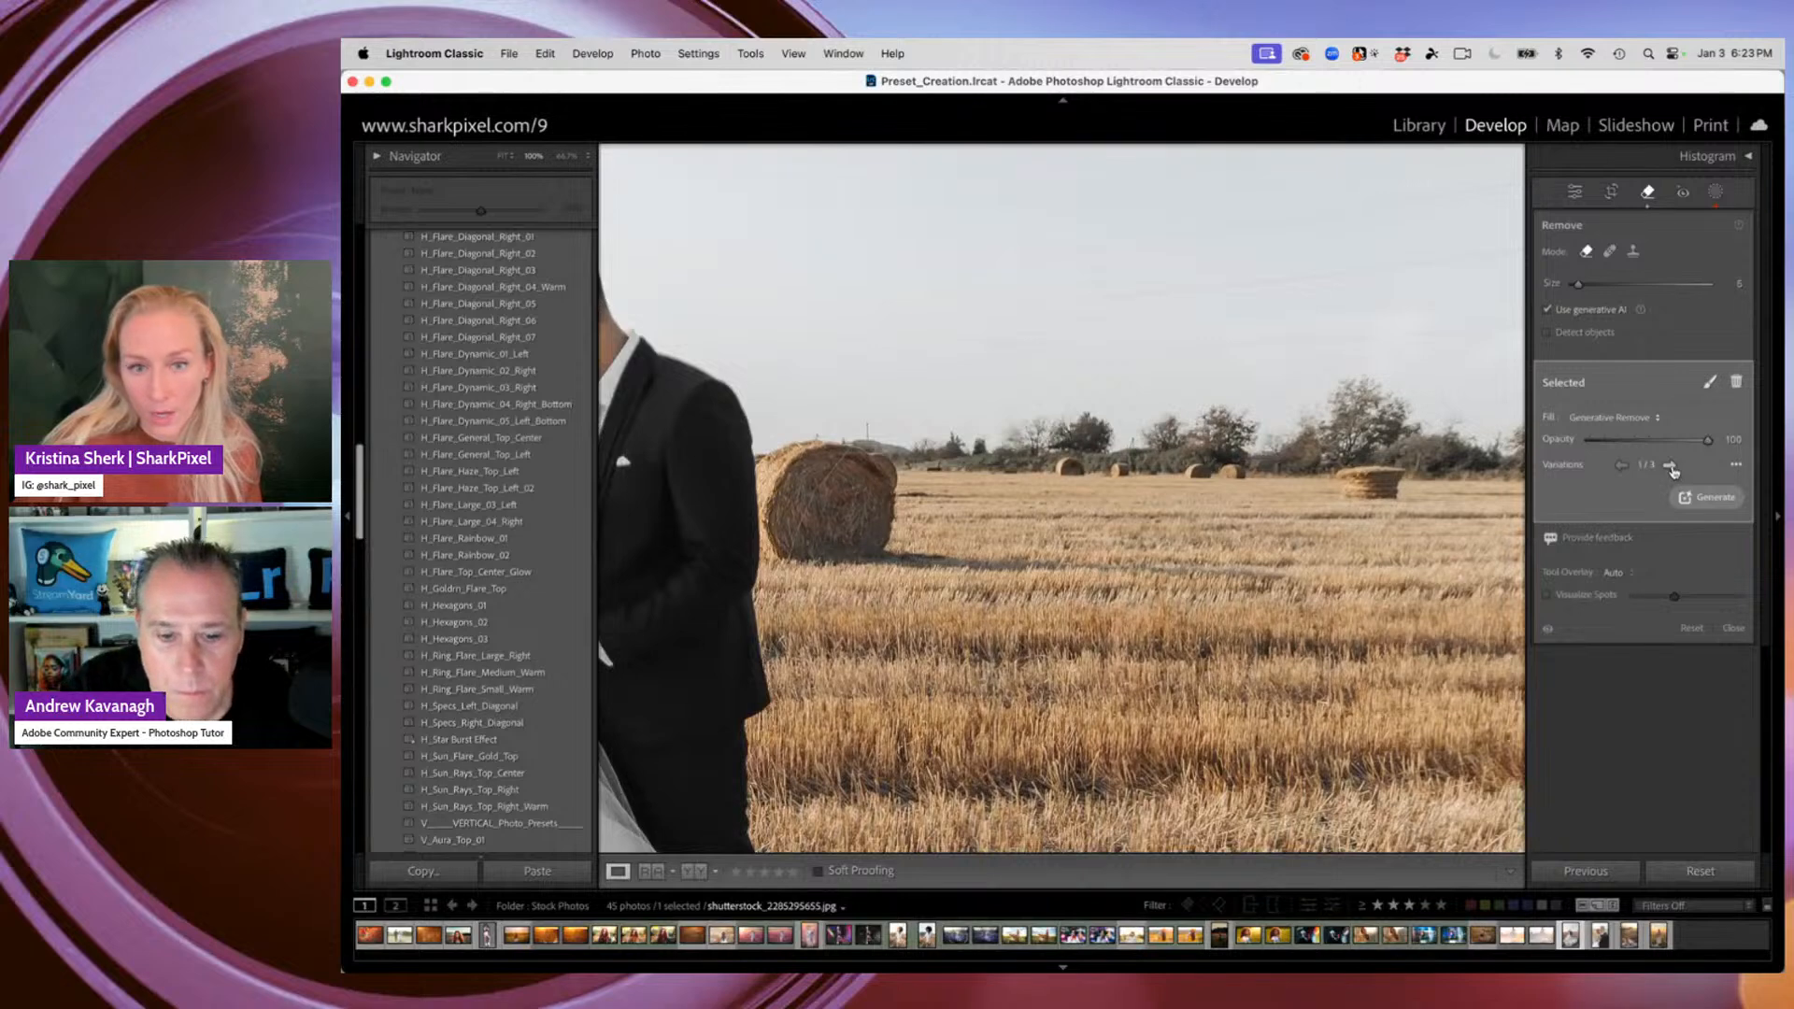
click(1670, 465)
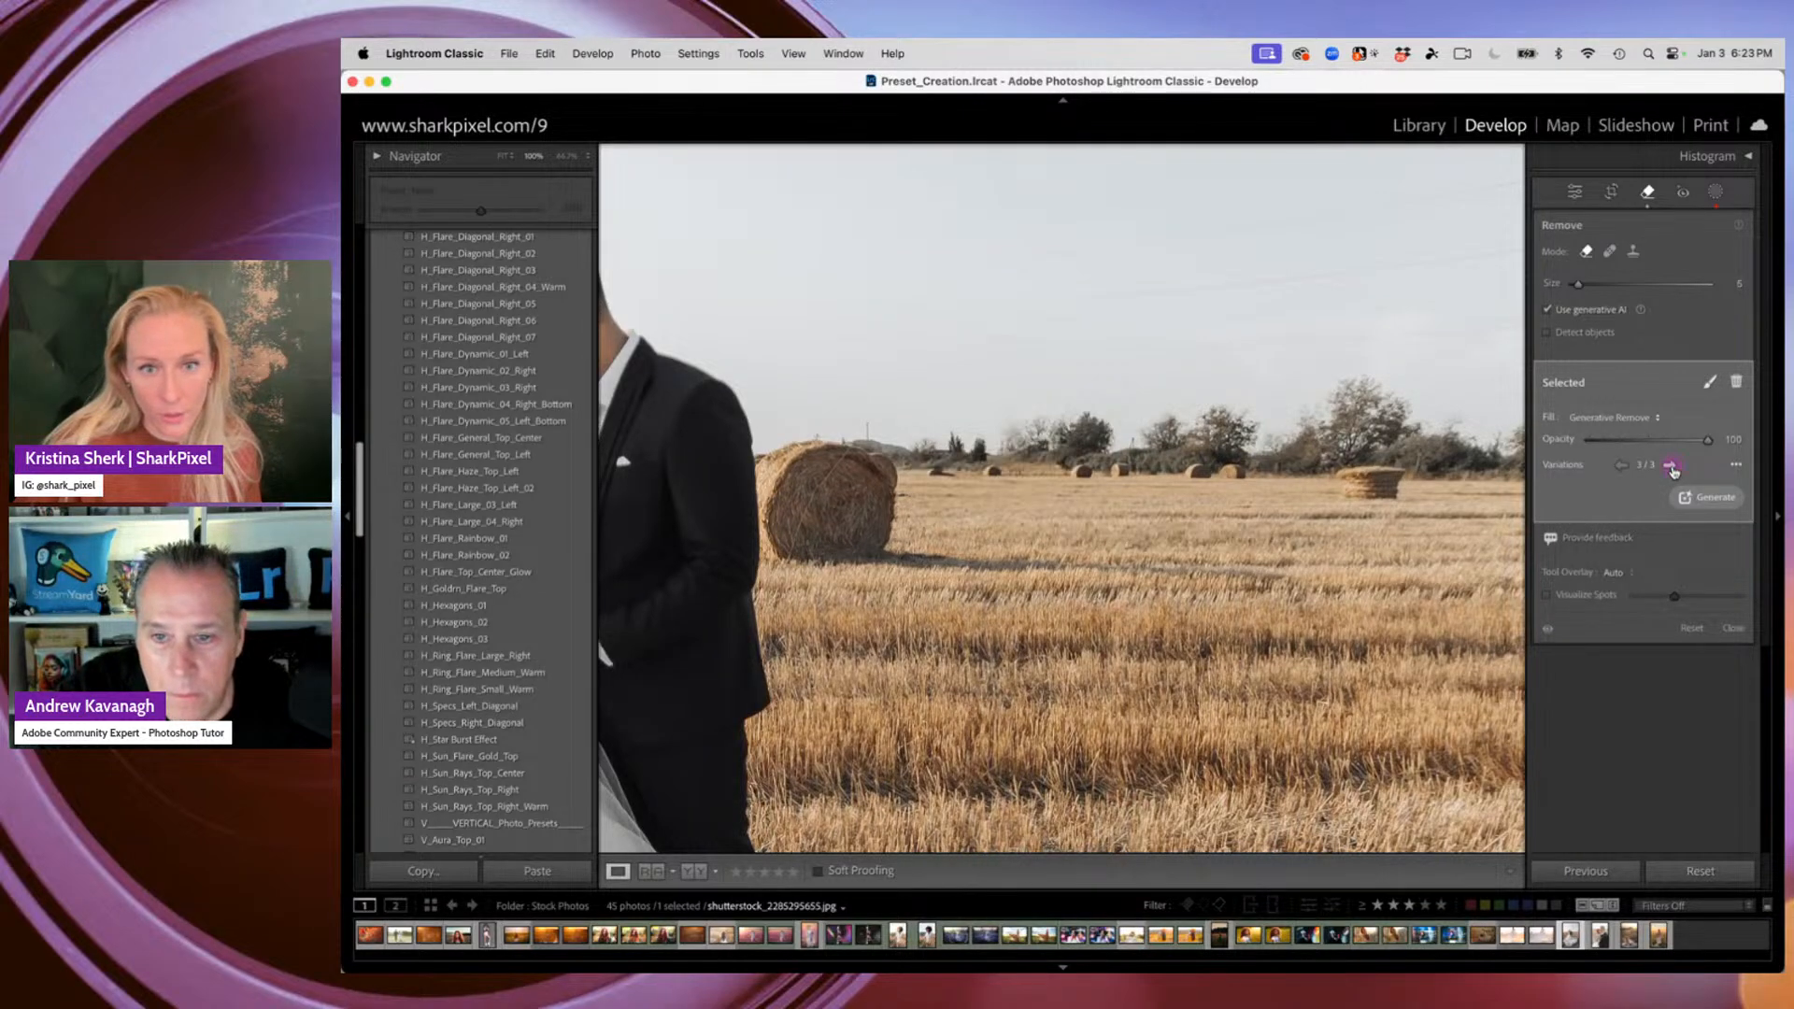
click(1671, 466)
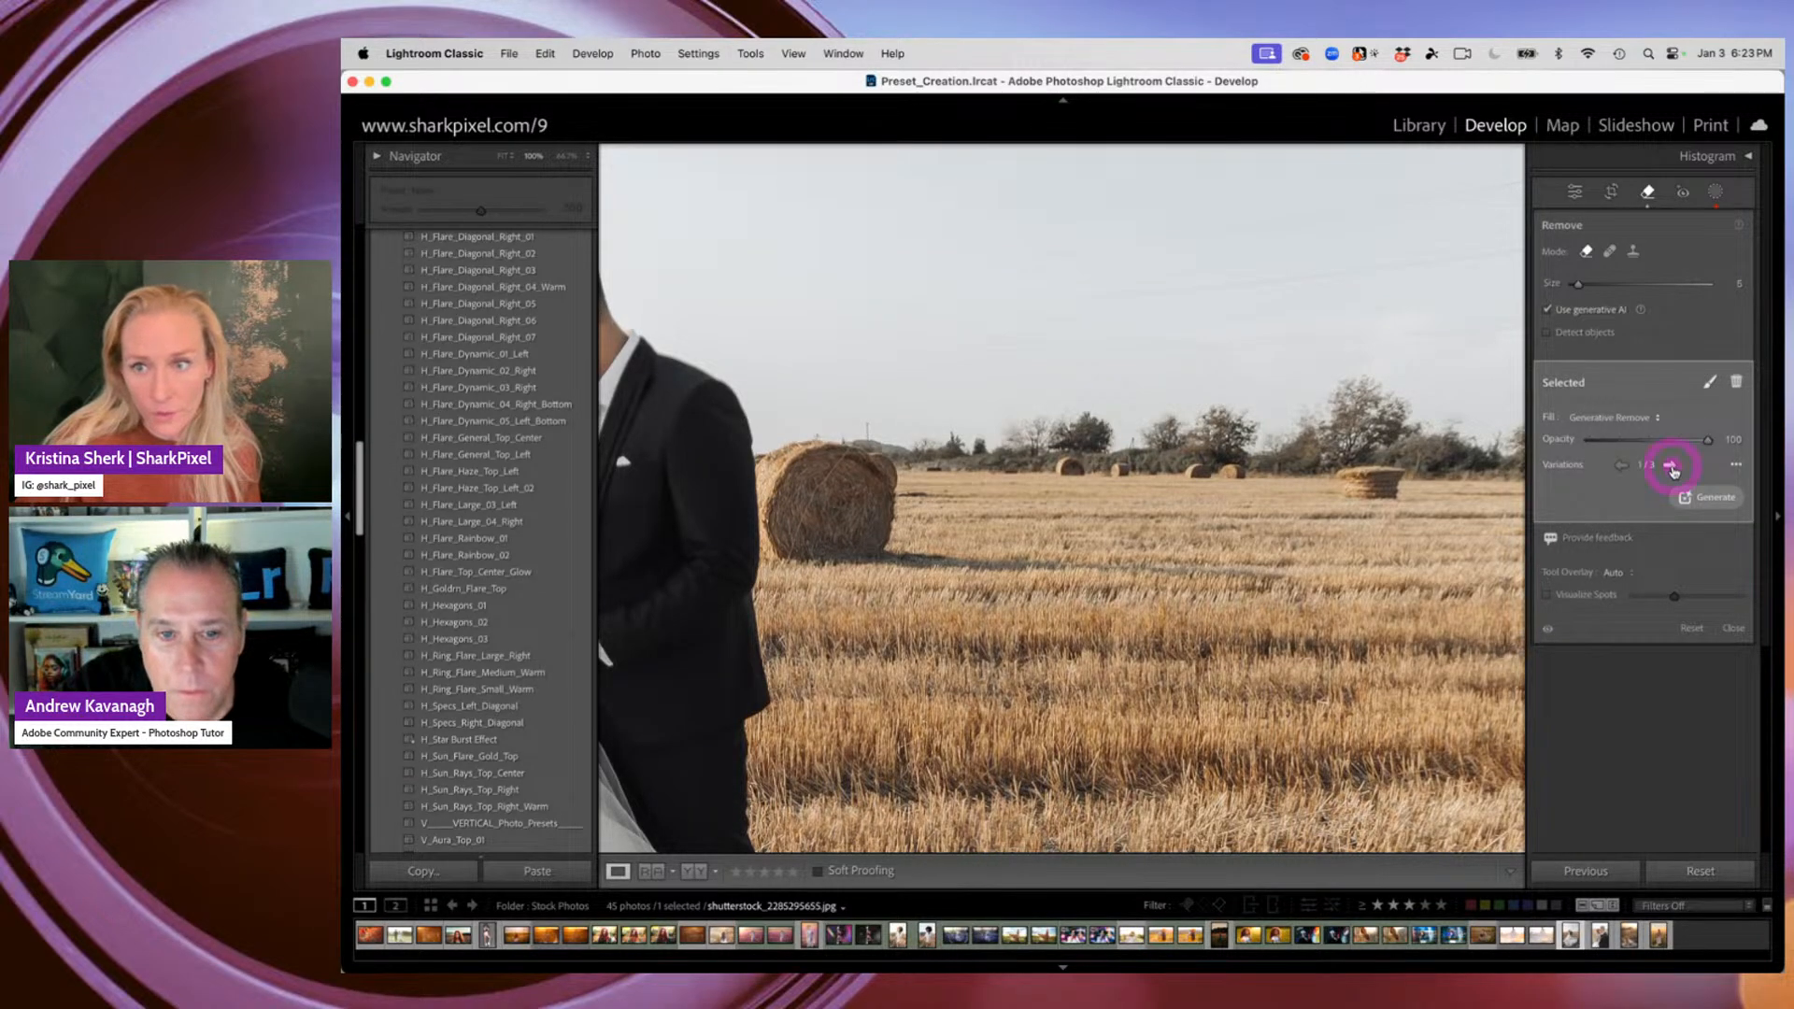
click(1672, 466)
click(1671, 466)
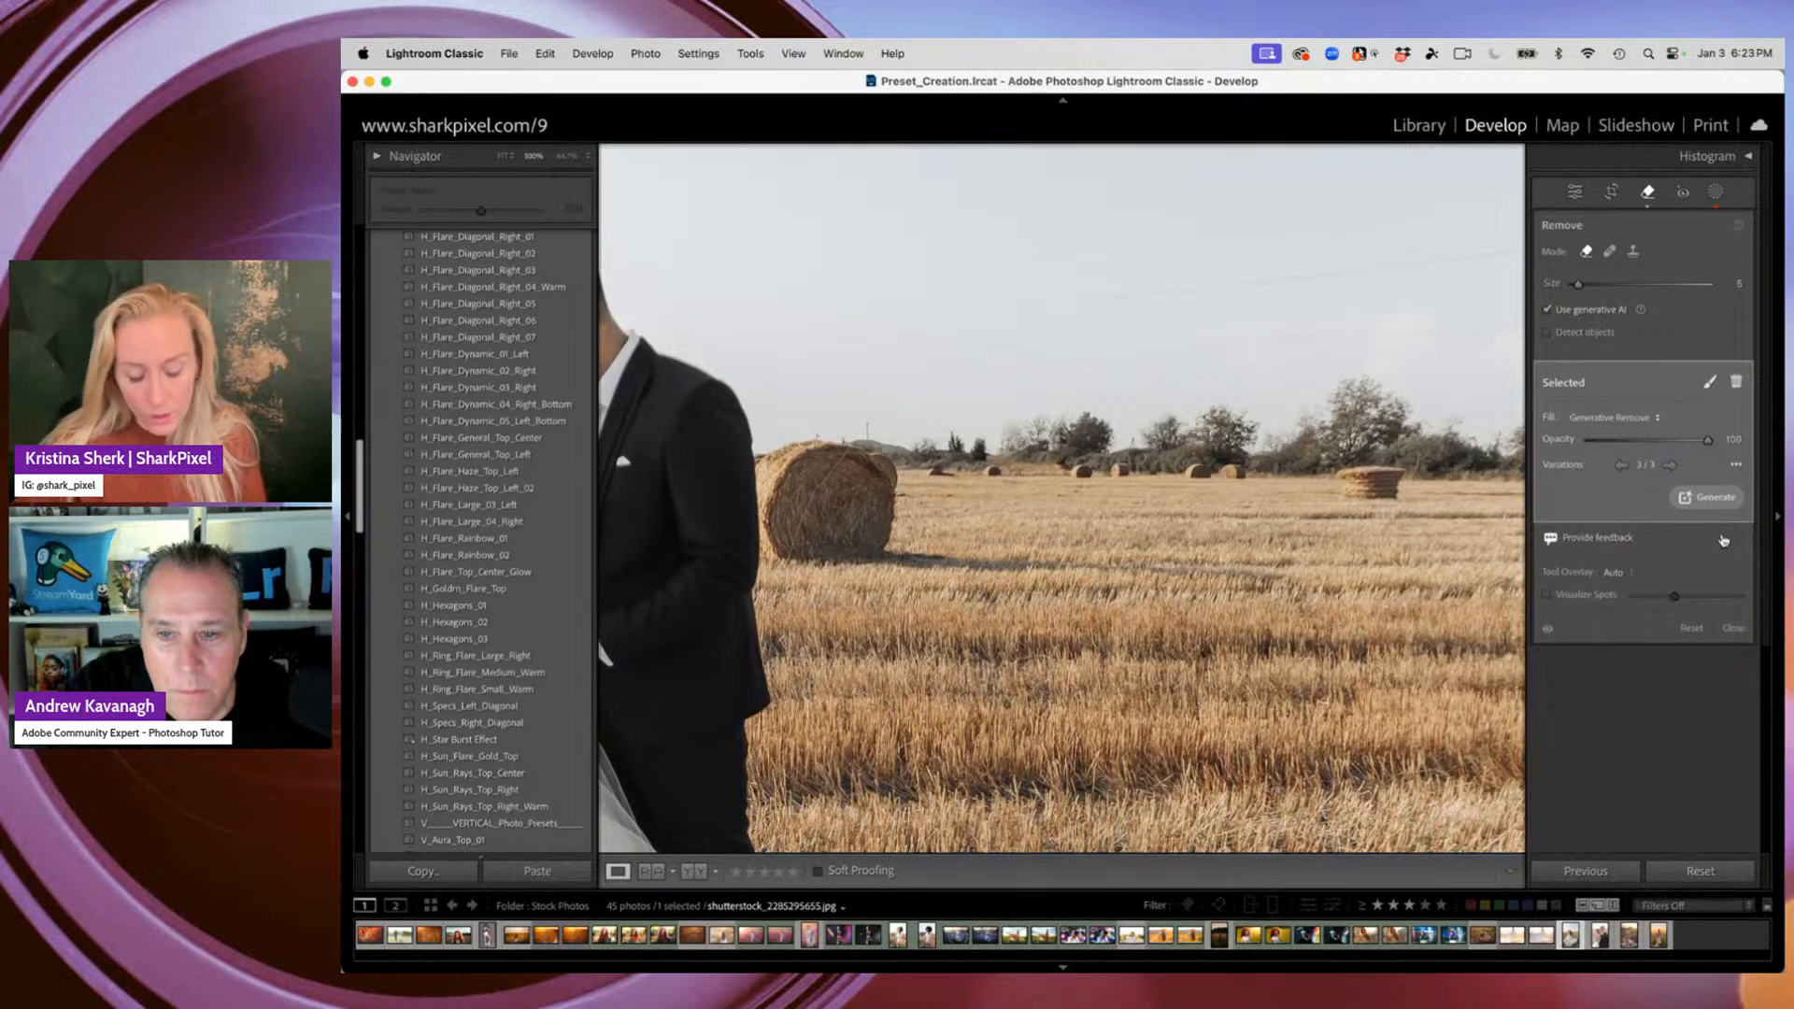
key(F1)
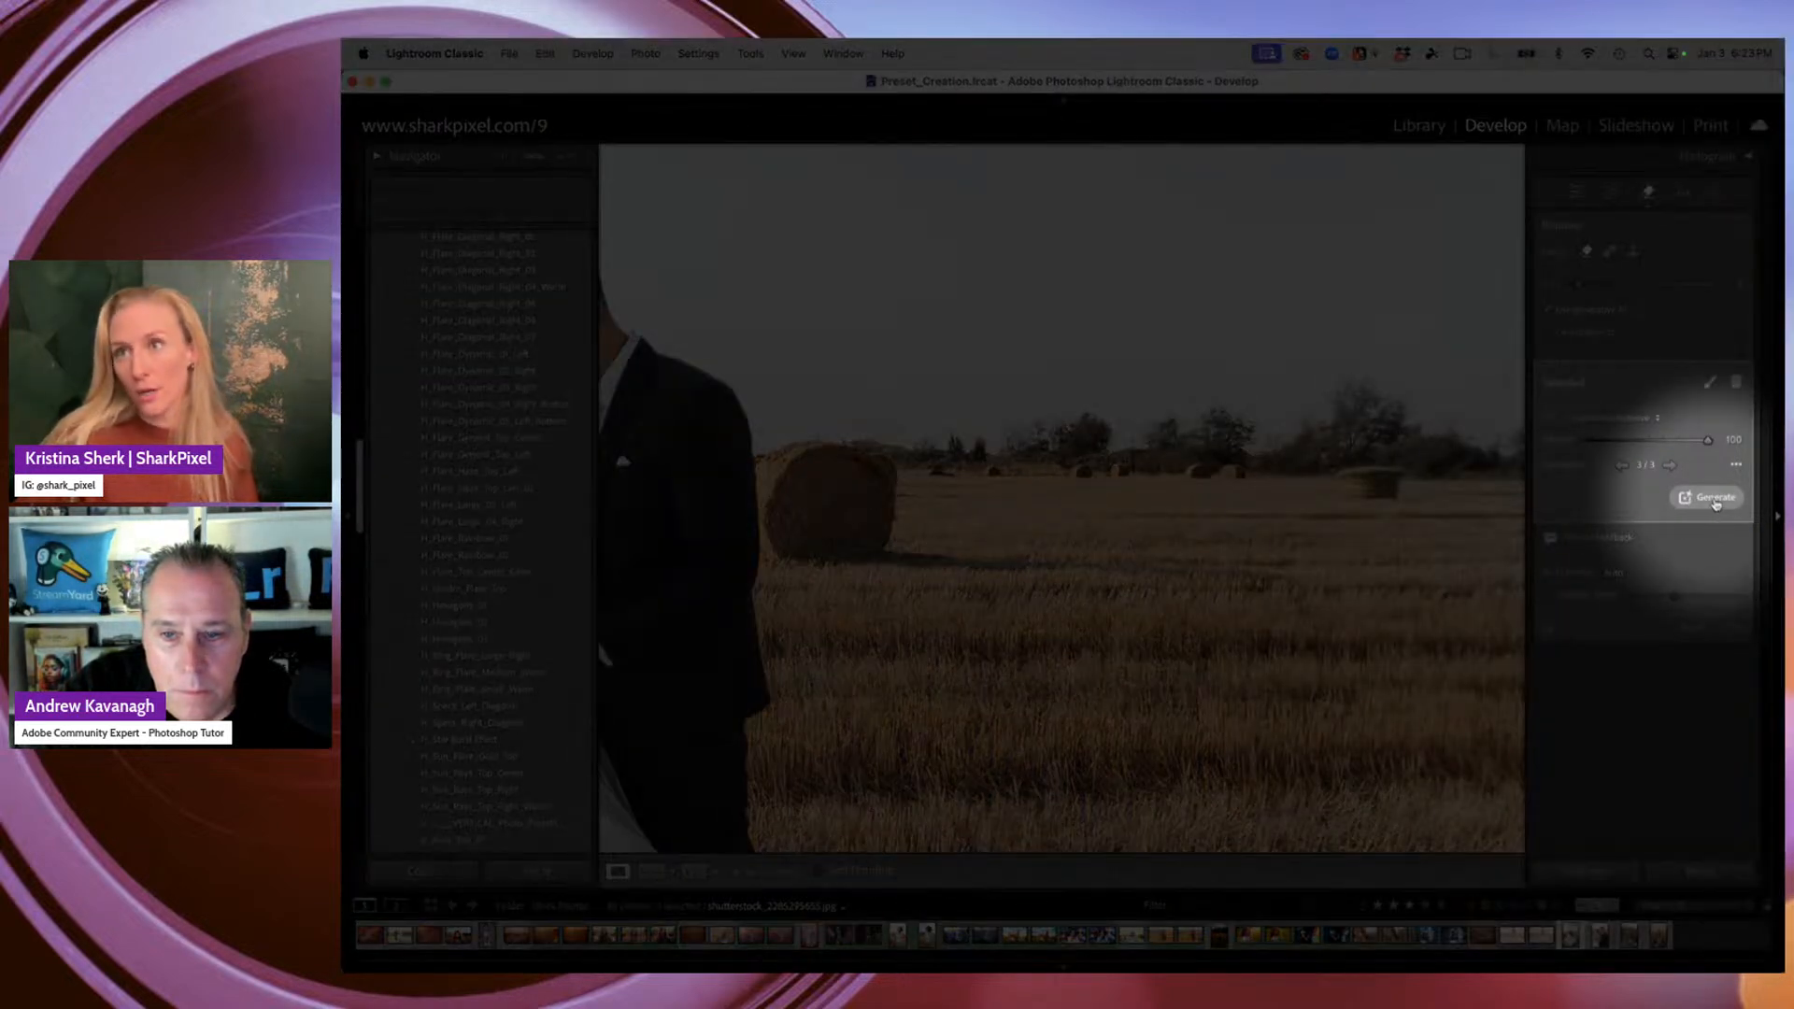
key(F1)
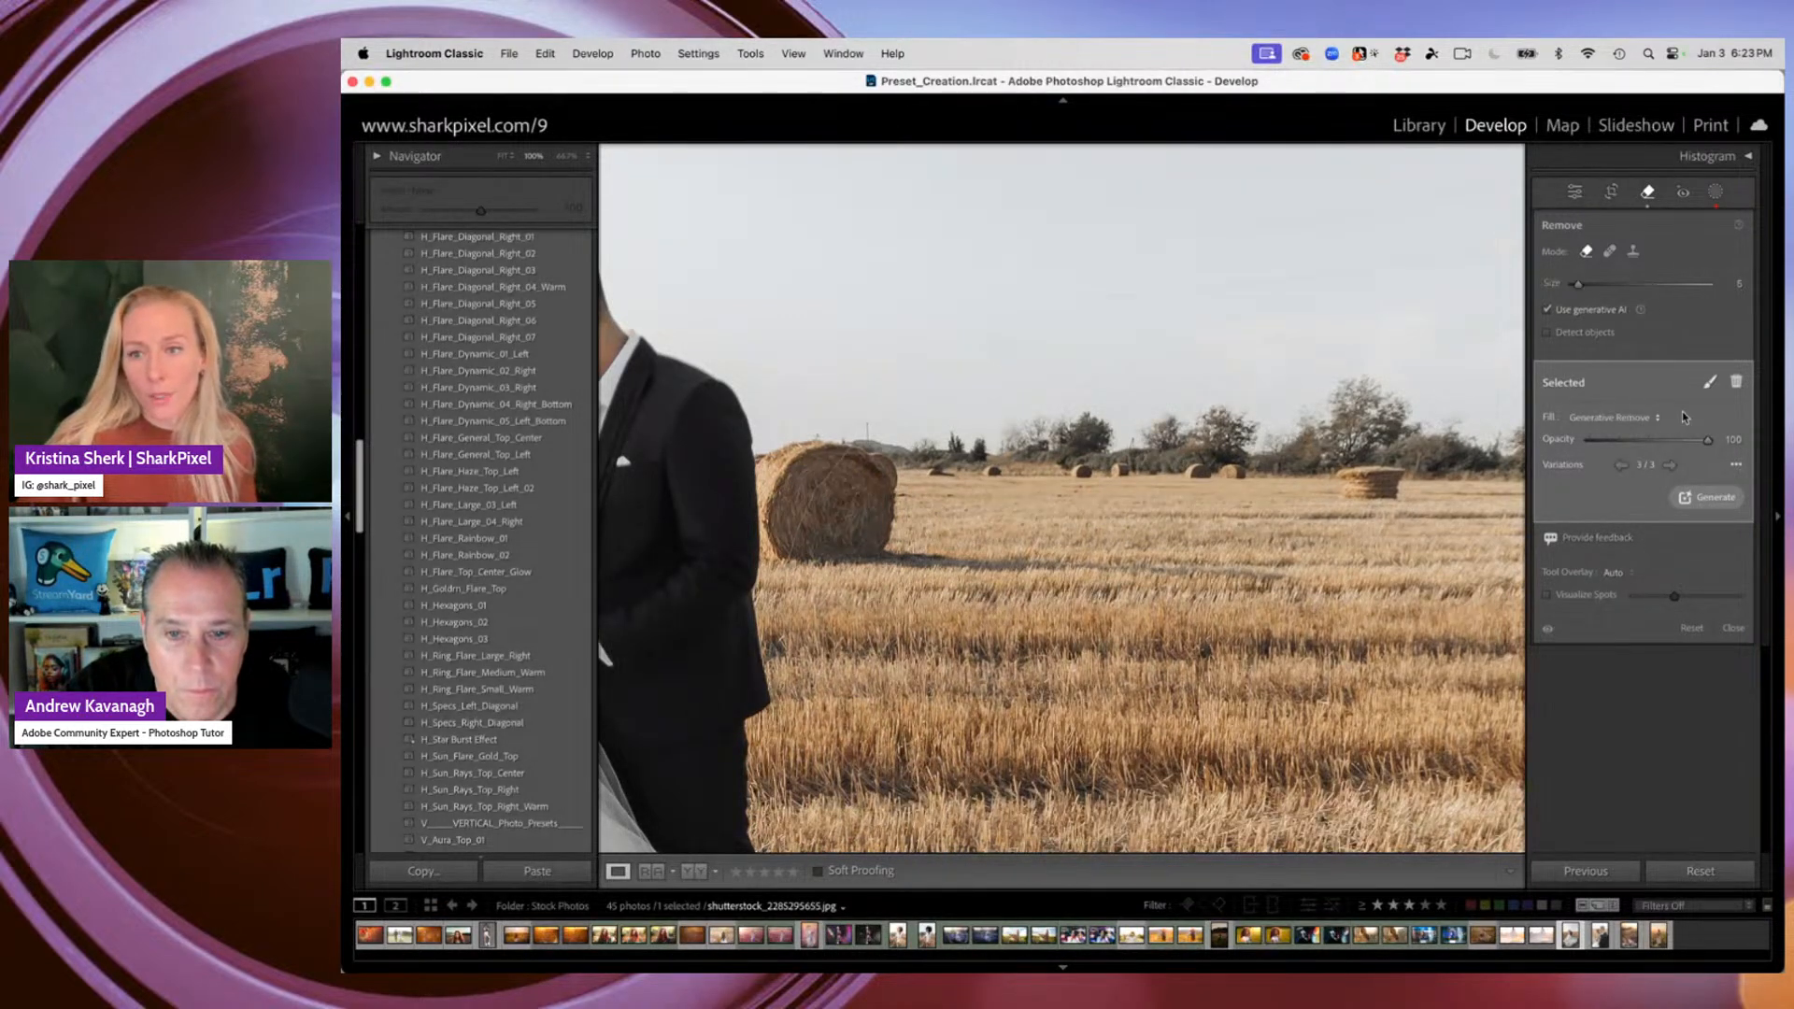
click(1623, 474)
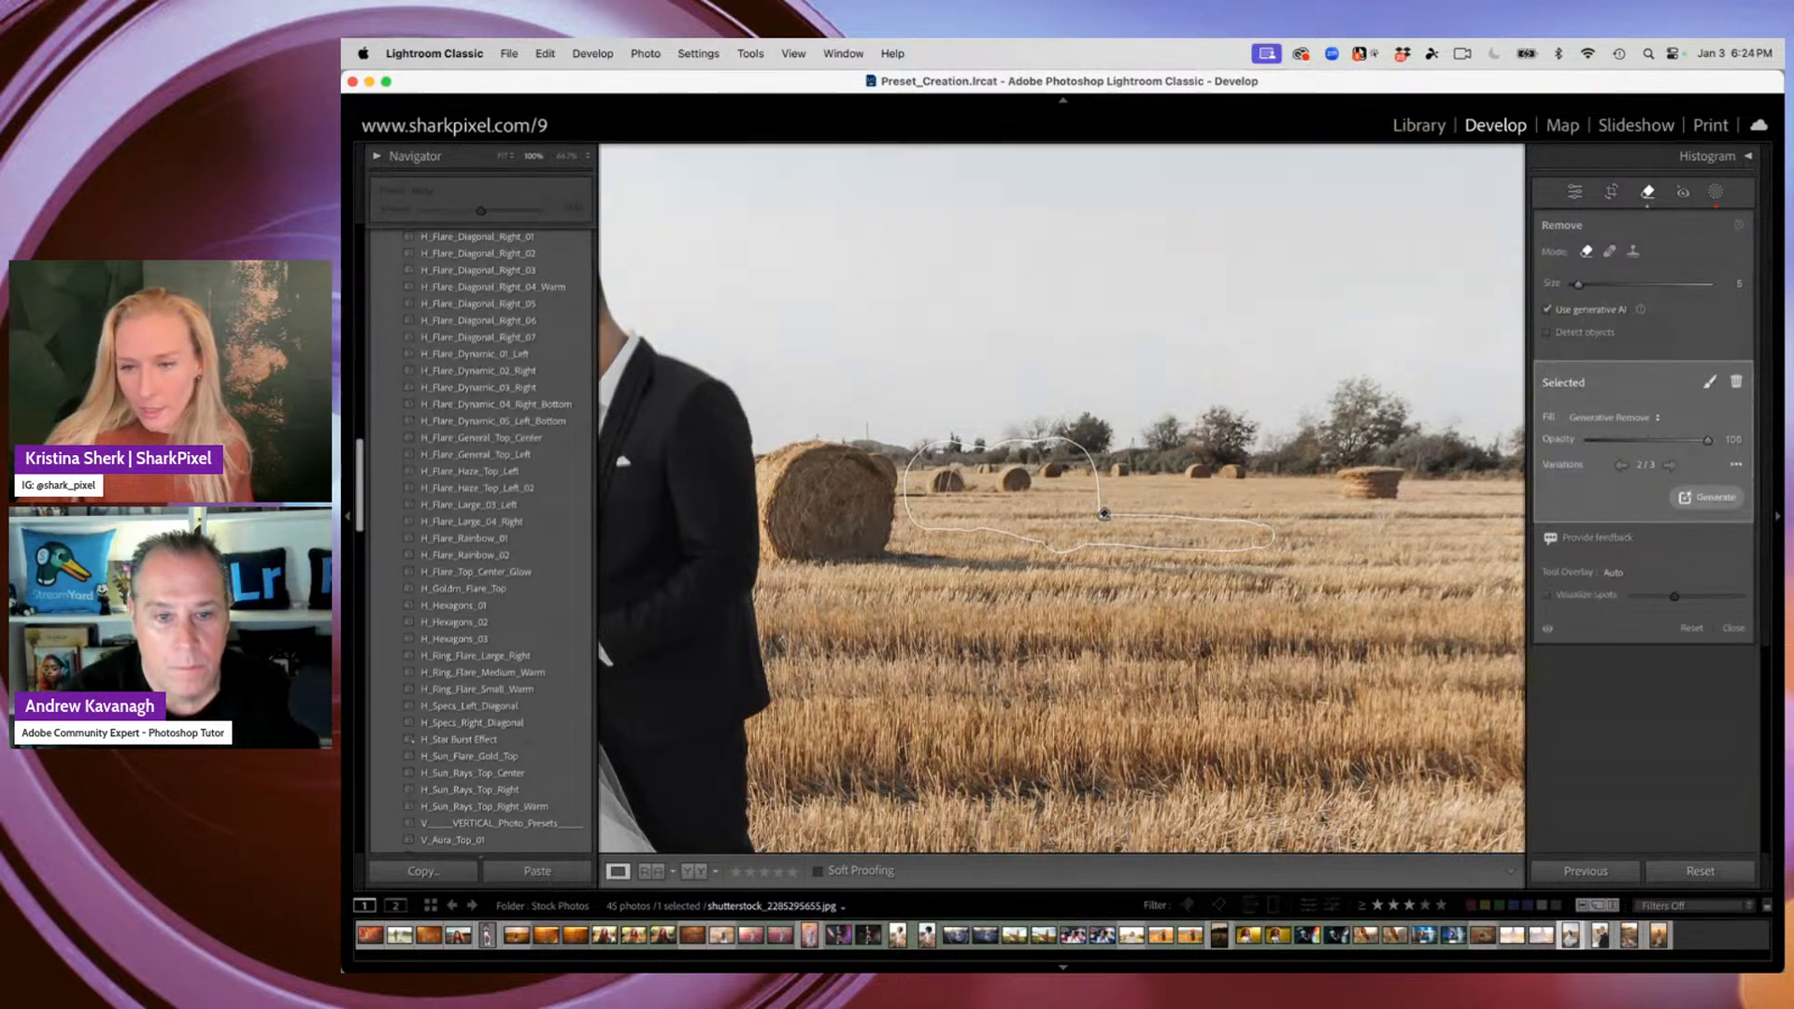
Reopen the removal mask, subtract the excess below the bales and their shadow, and add a small dab beneath the shadow
click(1710, 384)
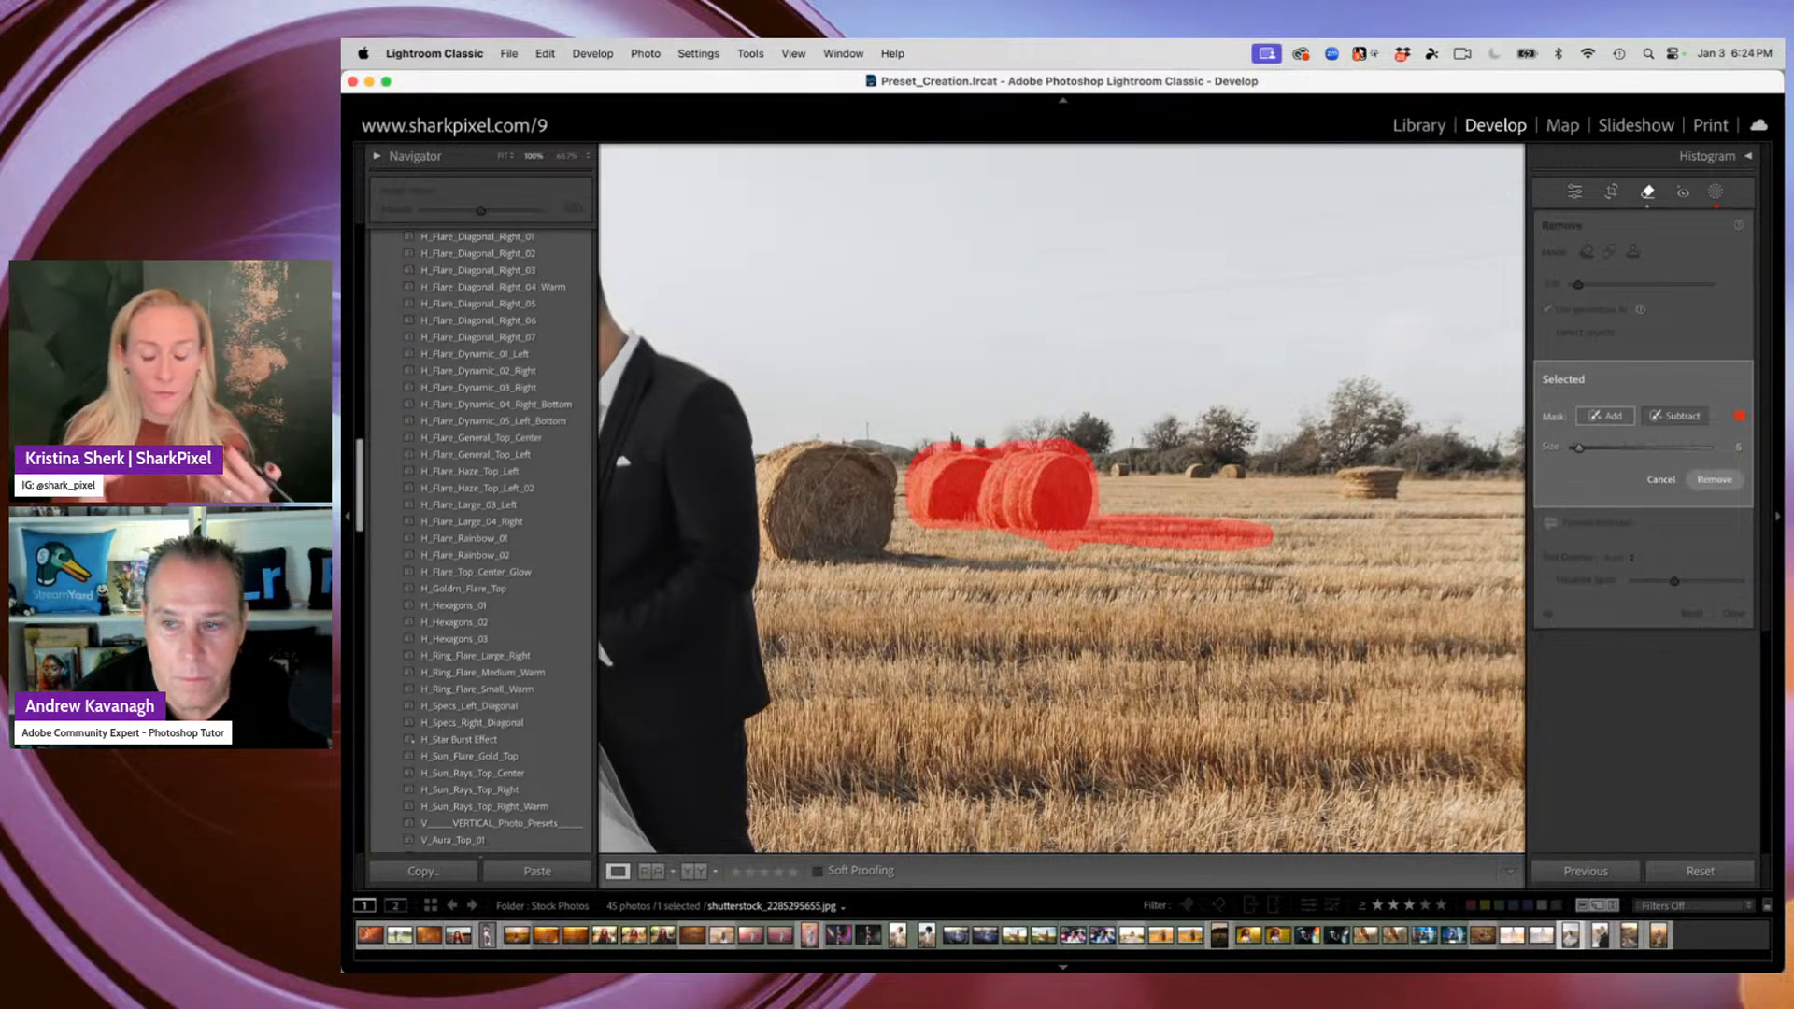
key(super+equal)
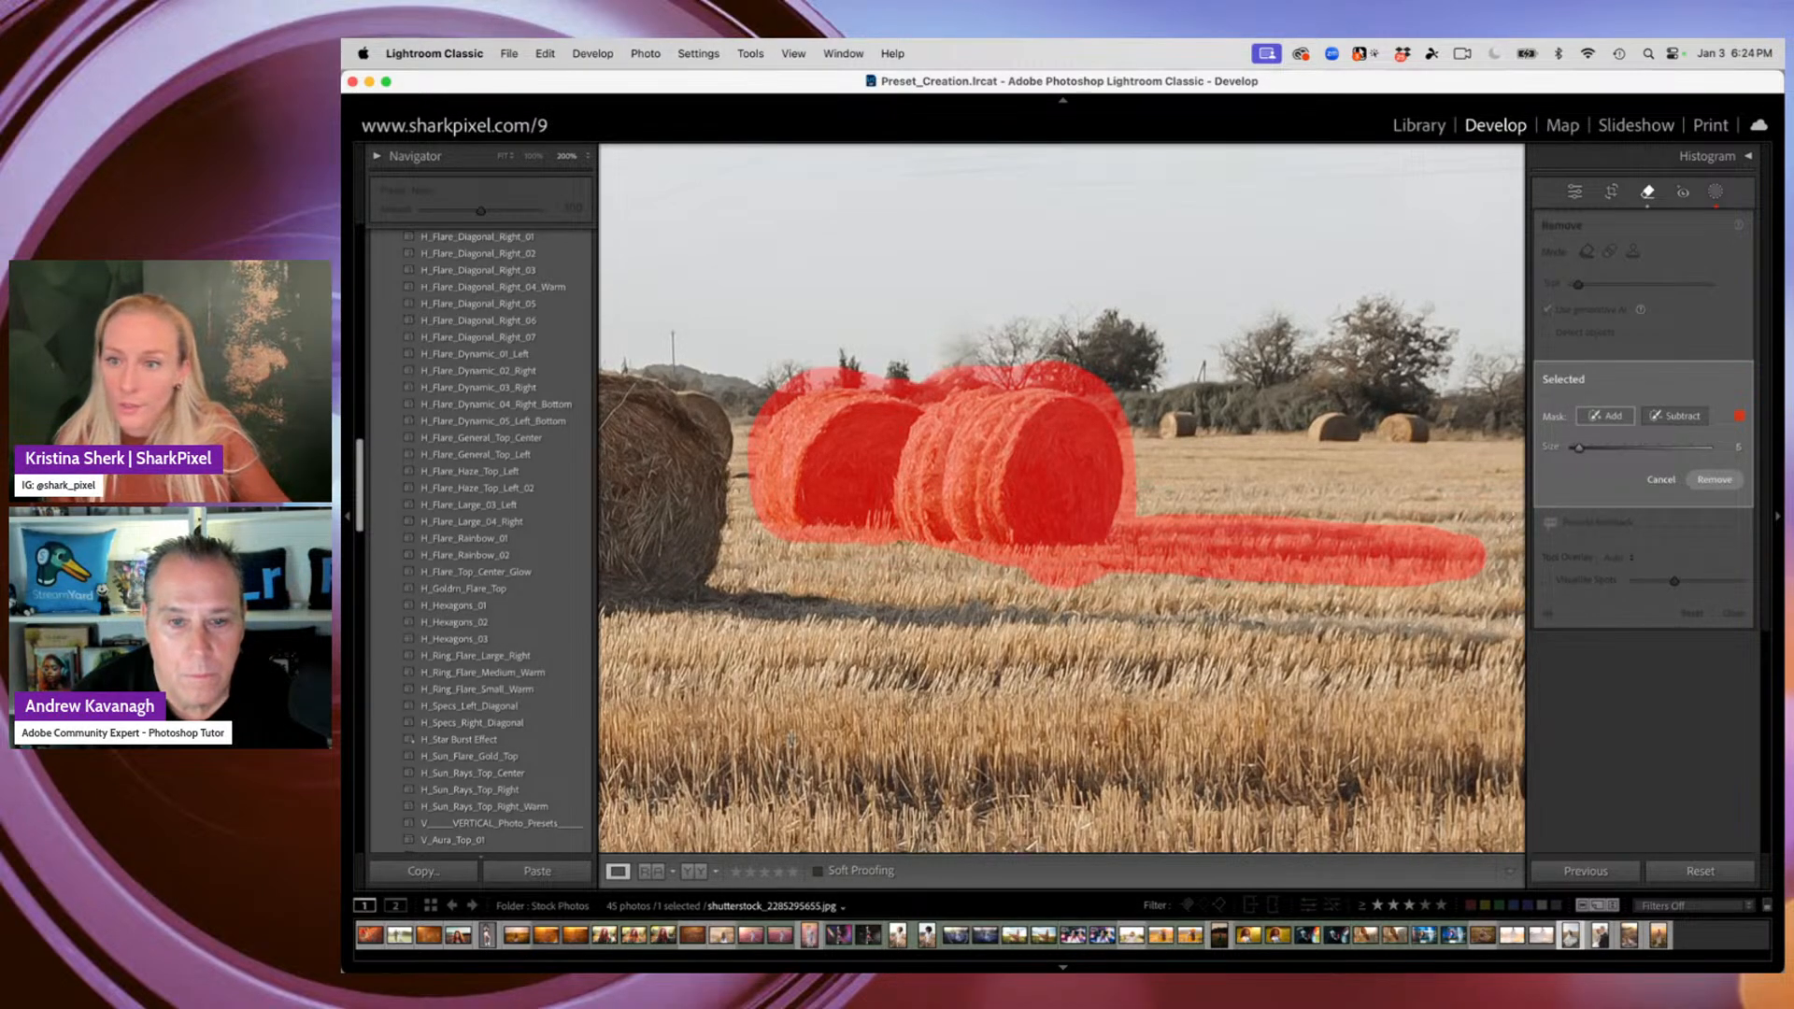
click(1682, 416)
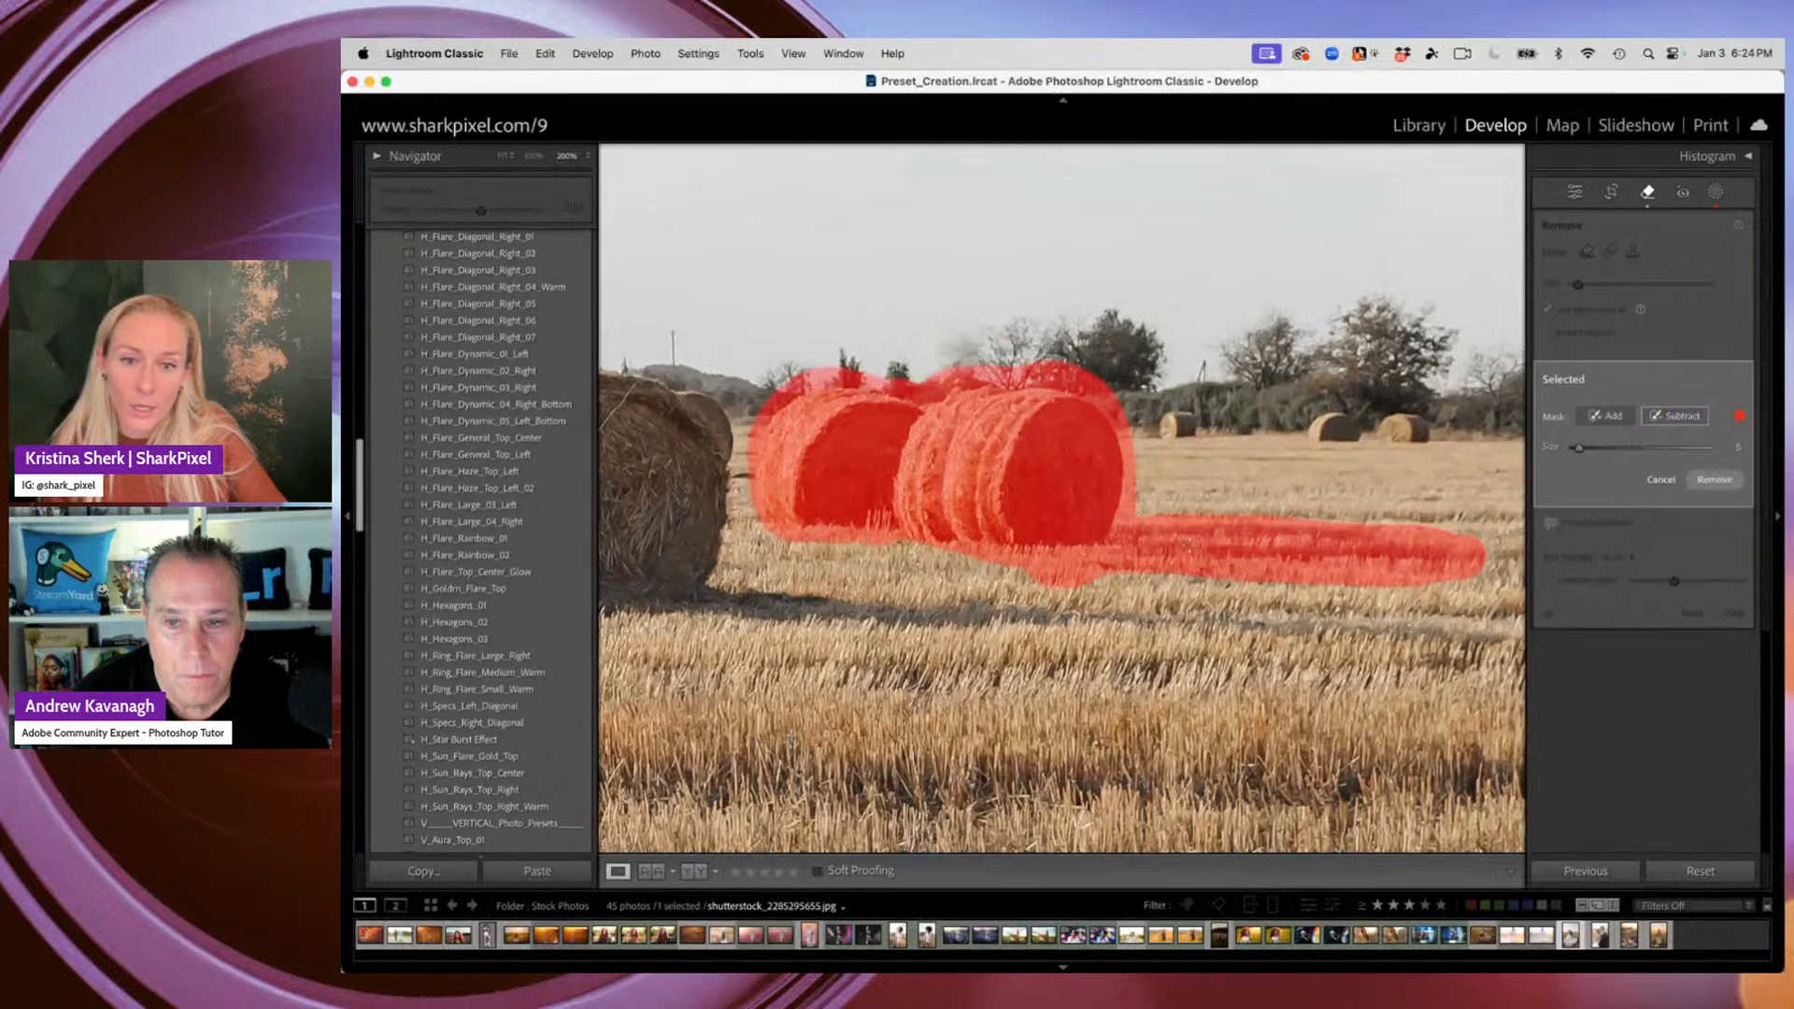
mouse_move(1041, 586)
mouse_down()
mouse_move(1080, 581)
mouse_move(1027, 572)
mouse_move(1074, 571)
mouse_move(936, 568)
mouse_up()
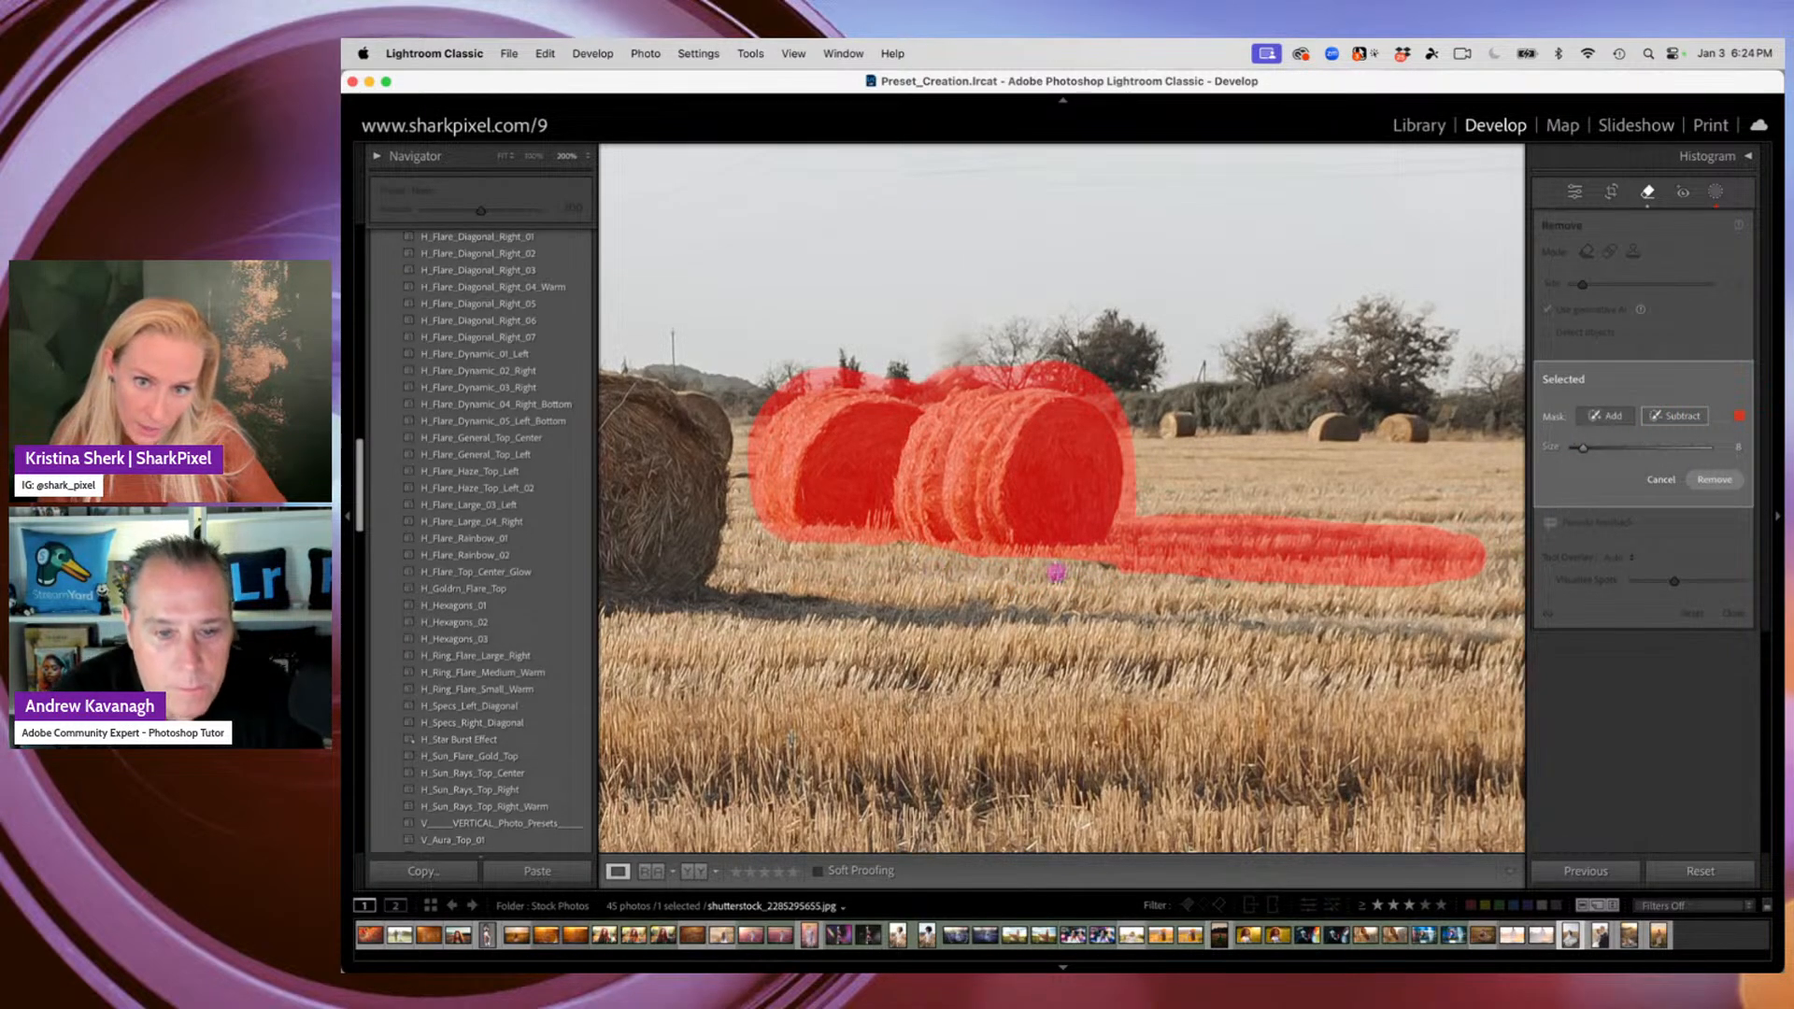
drag(1223, 577, 1475, 585)
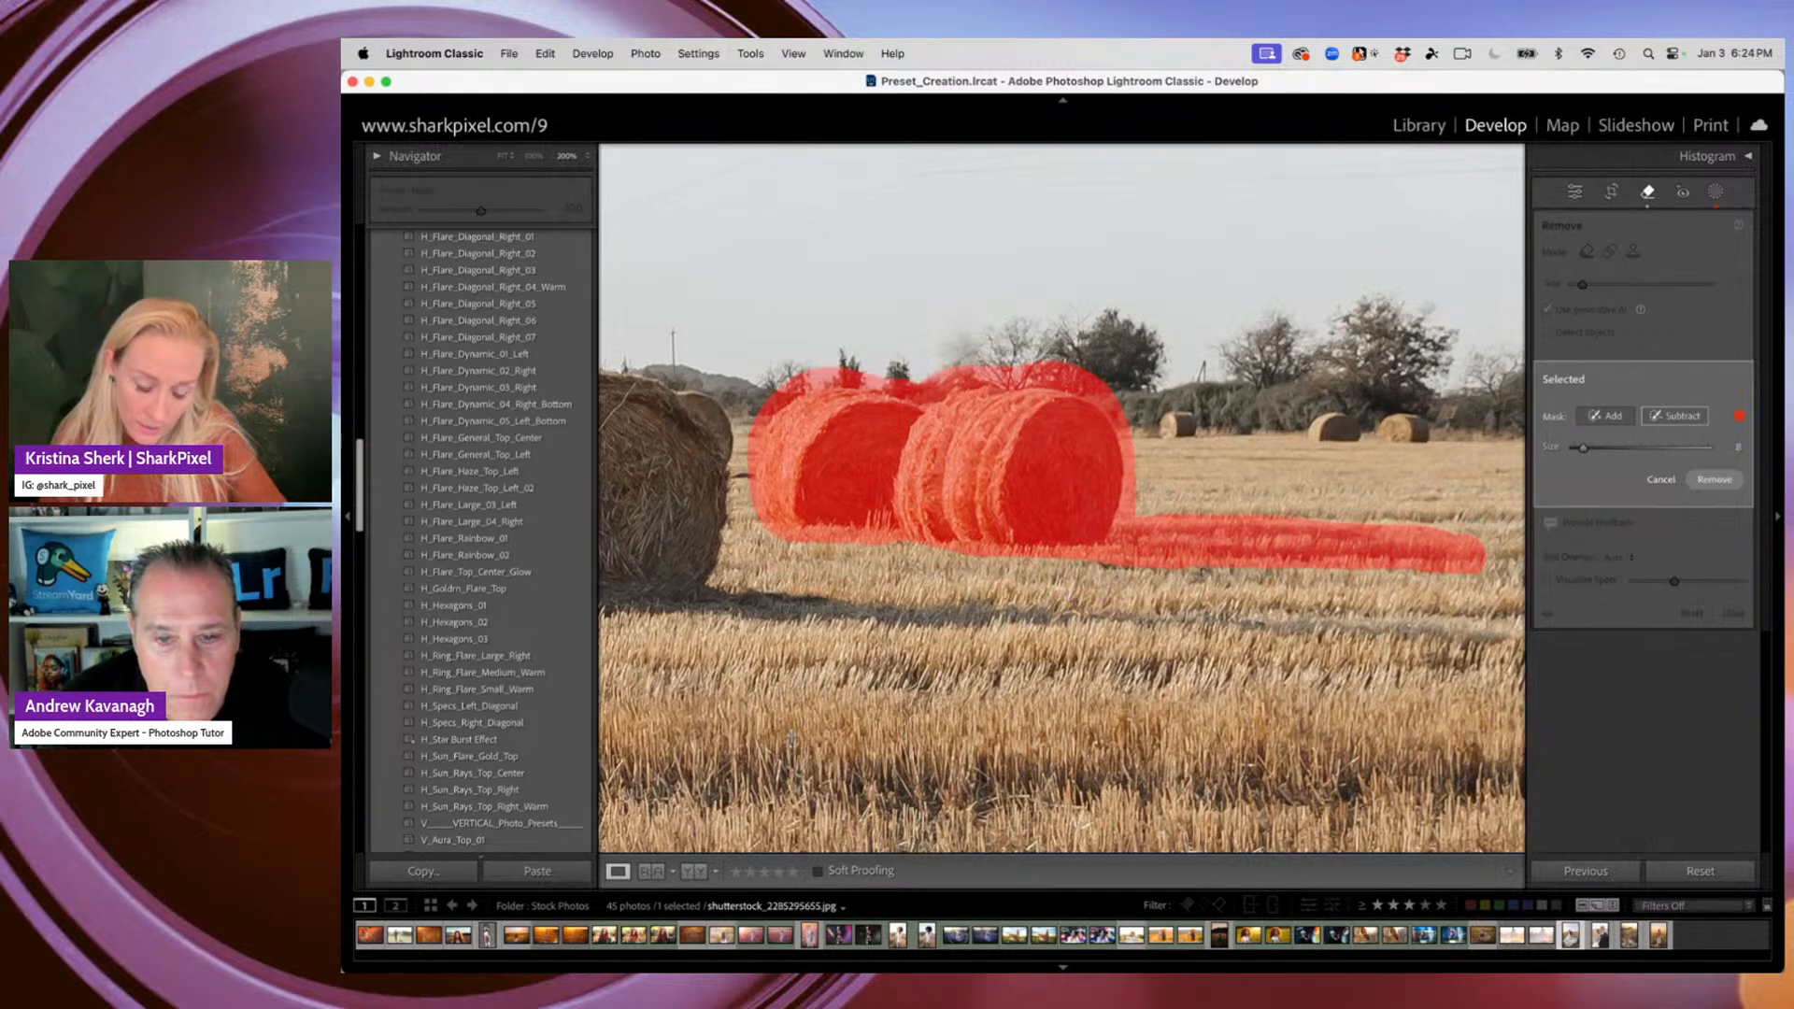
click(1588, 417)
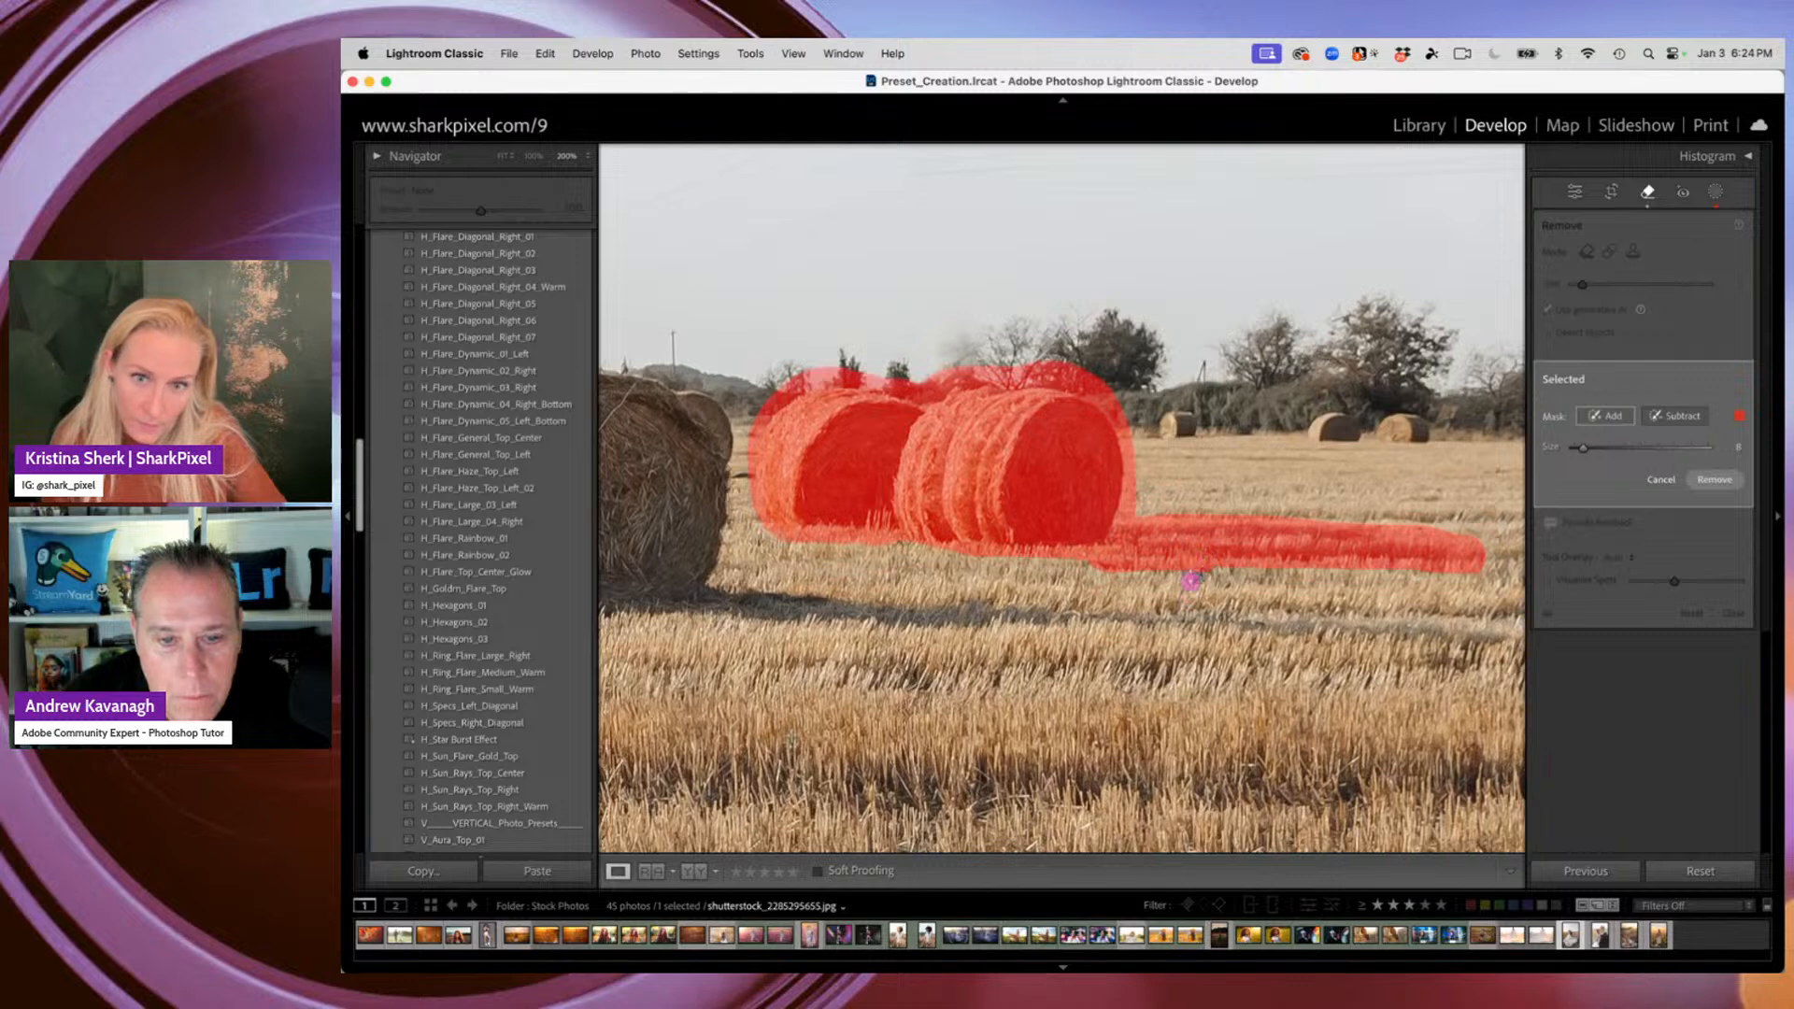
click(1197, 572)
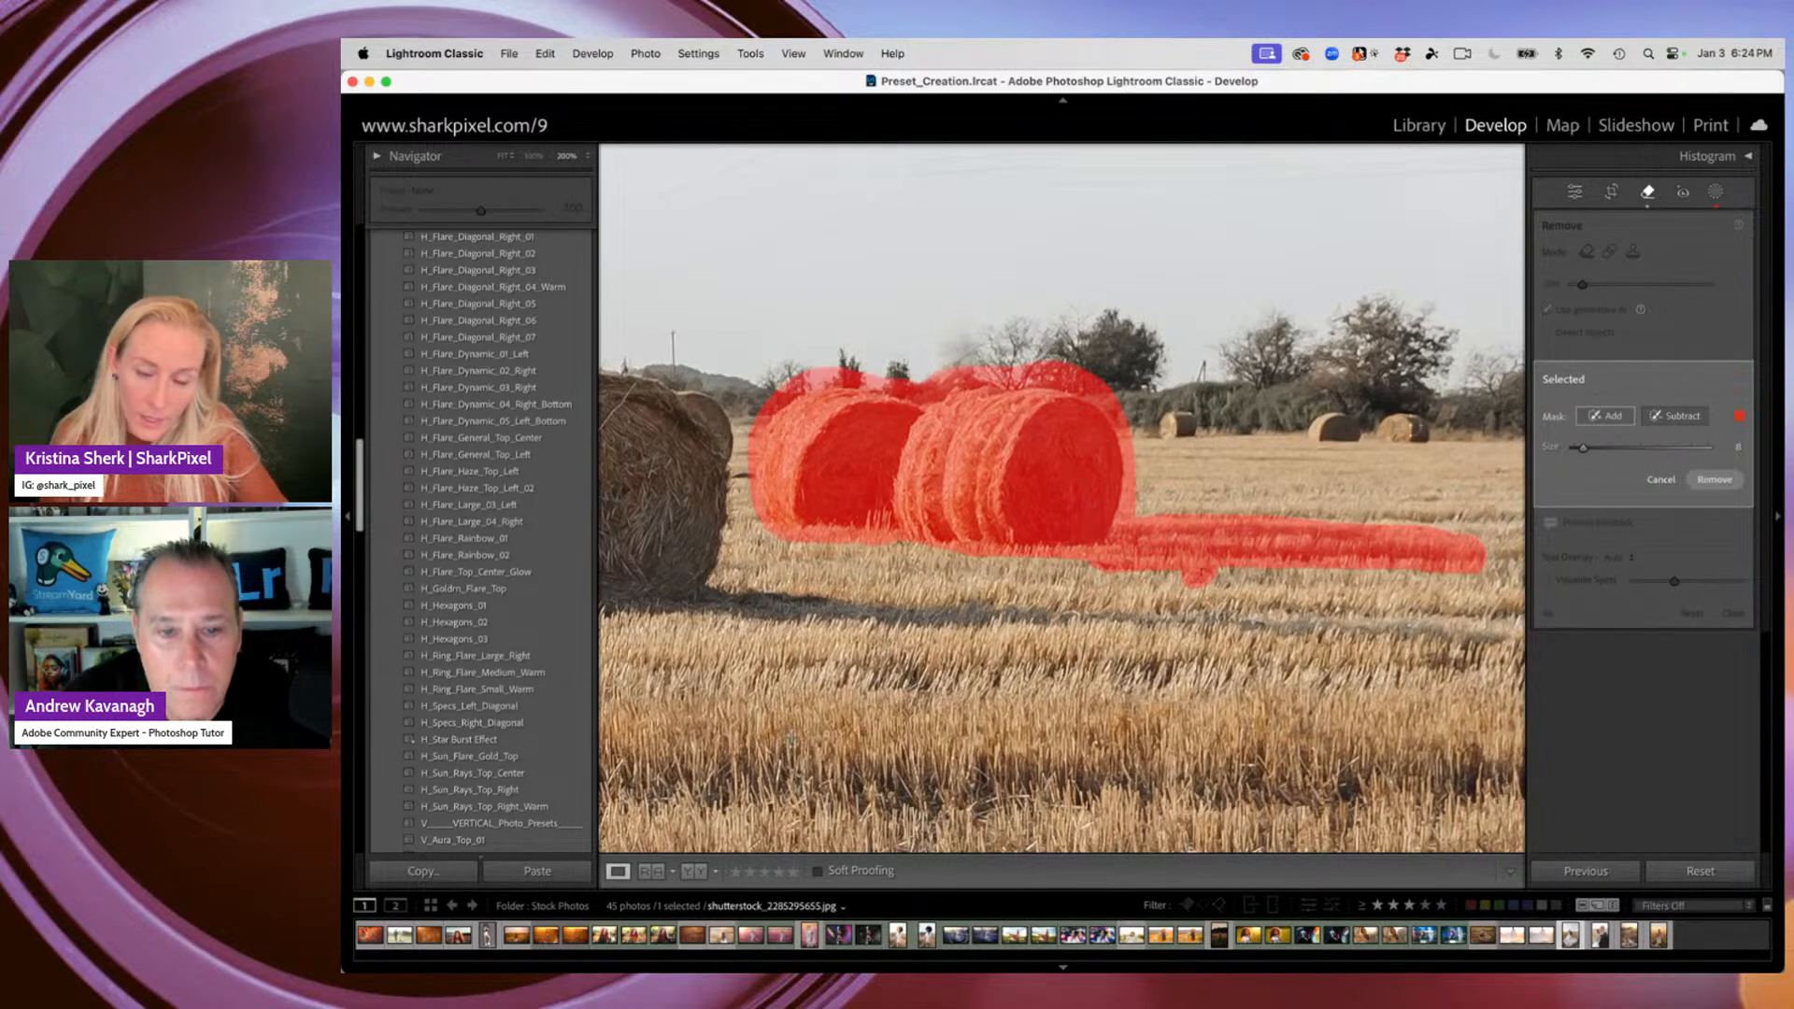
Subtract the excess around the tops and outer edge of the bales from the mask and regenerate the removal
click(1681, 419)
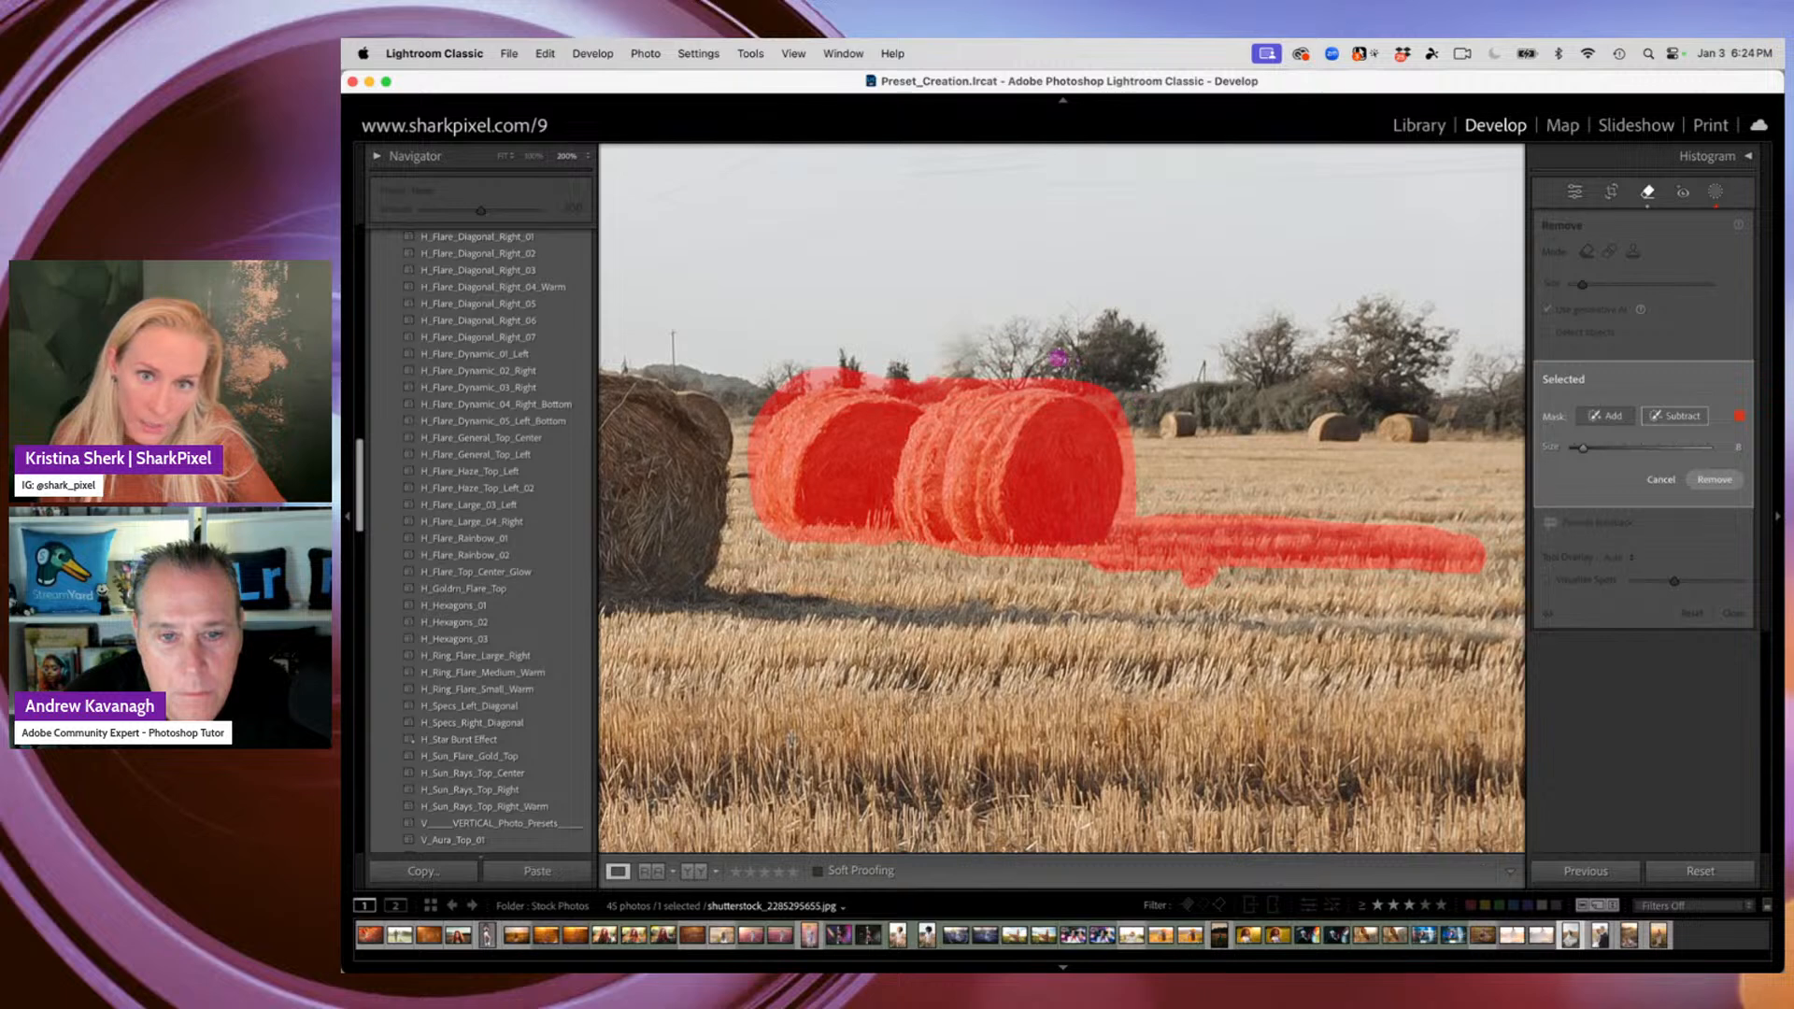
drag(1136, 427, 1142, 516)
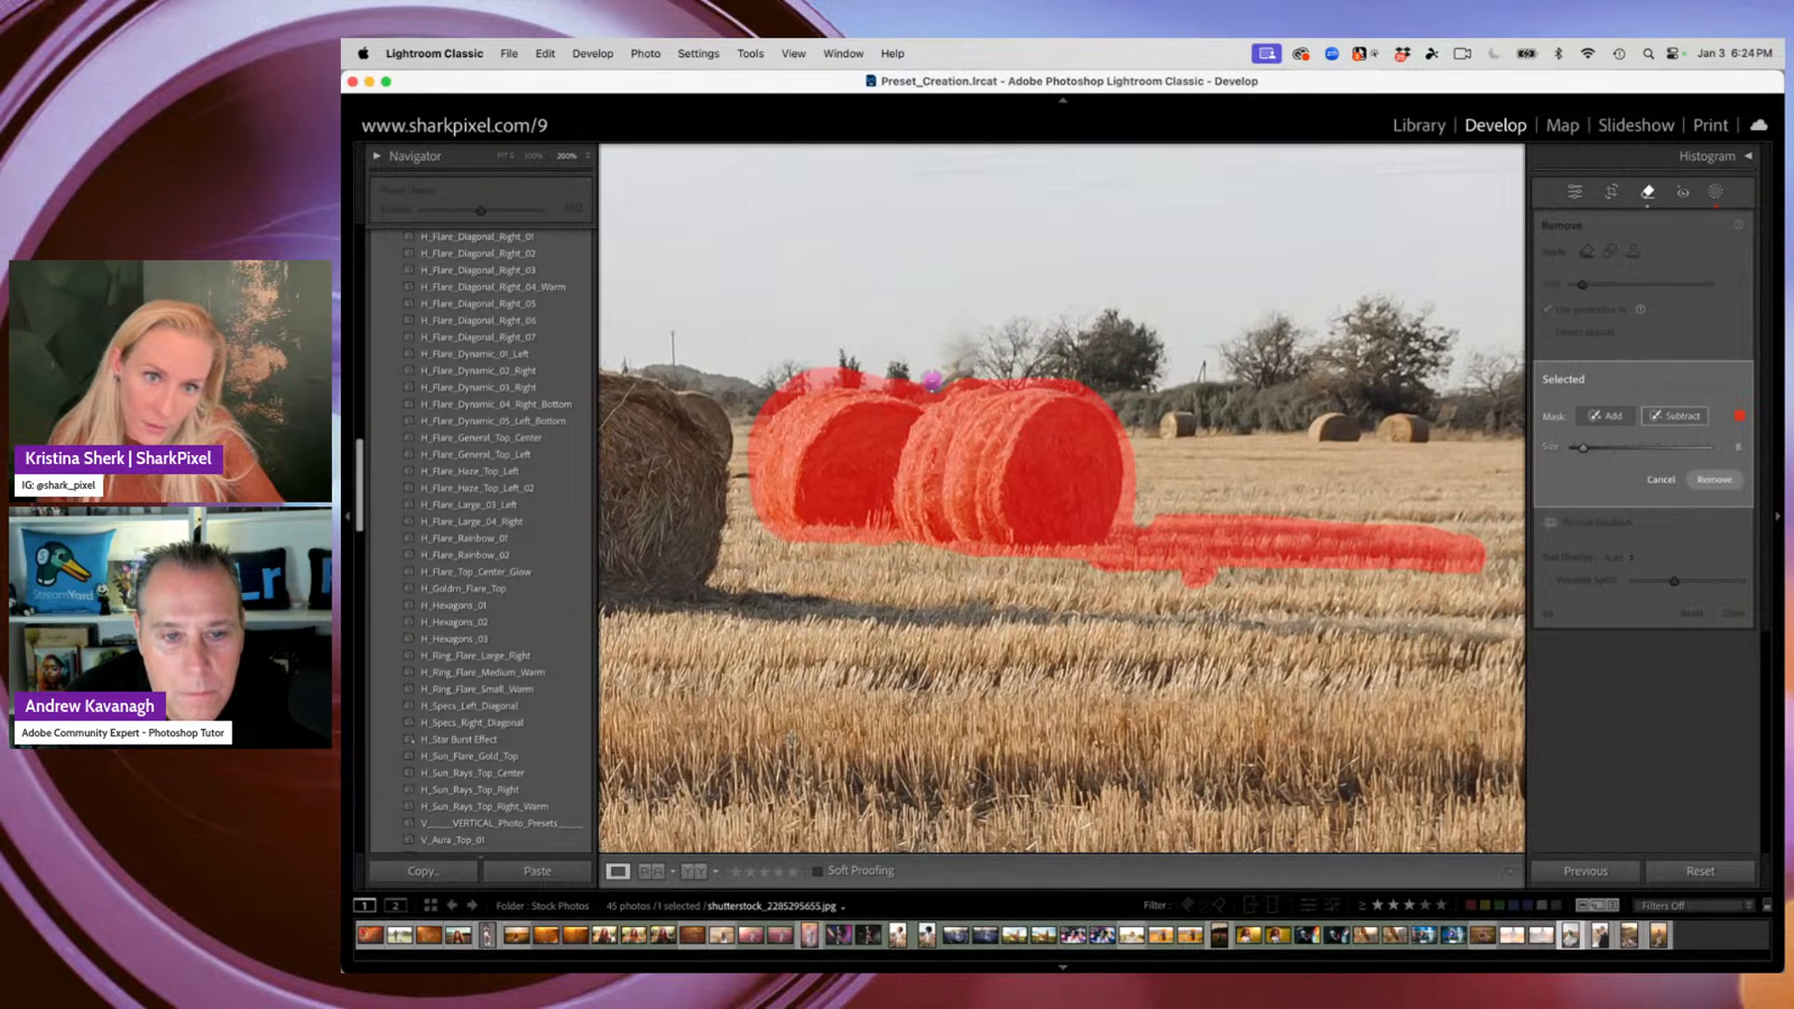
mouse_move(920, 385)
mouse_down()
mouse_move(820, 367)
mouse_move(766, 387)
mouse_move(810, 366)
mouse_move(735, 455)
mouse_up()
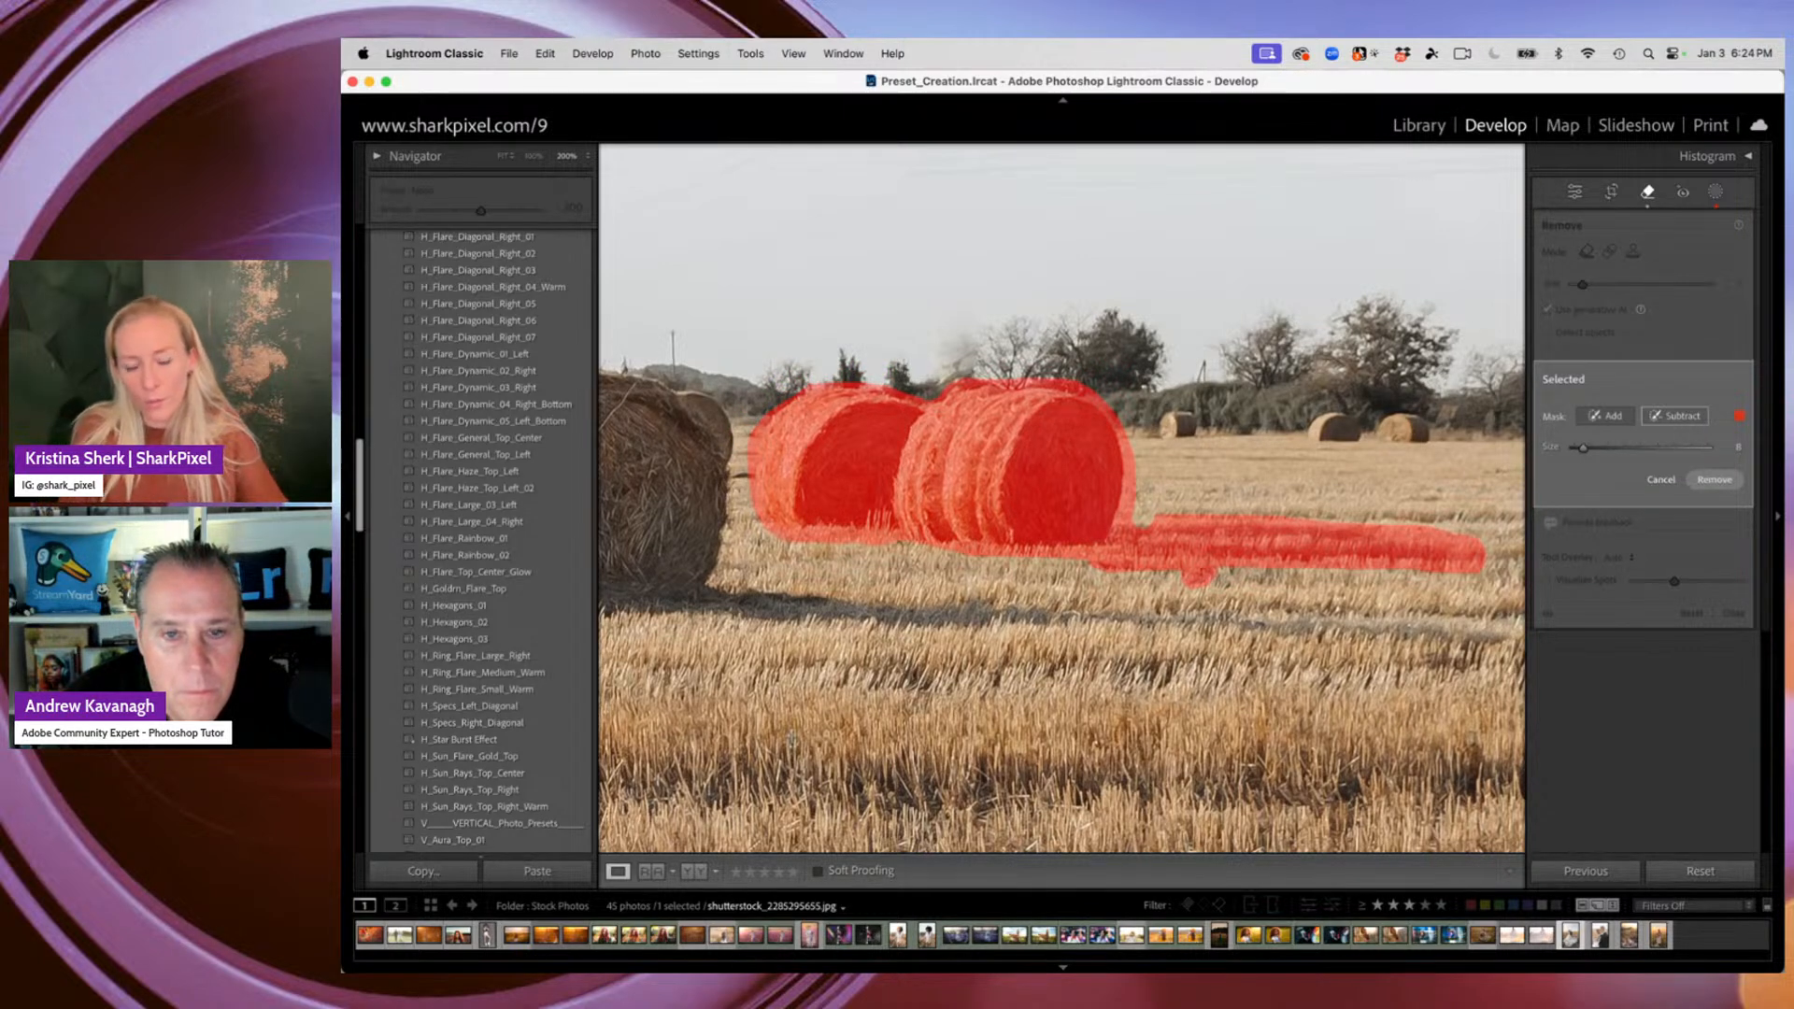
click(1715, 479)
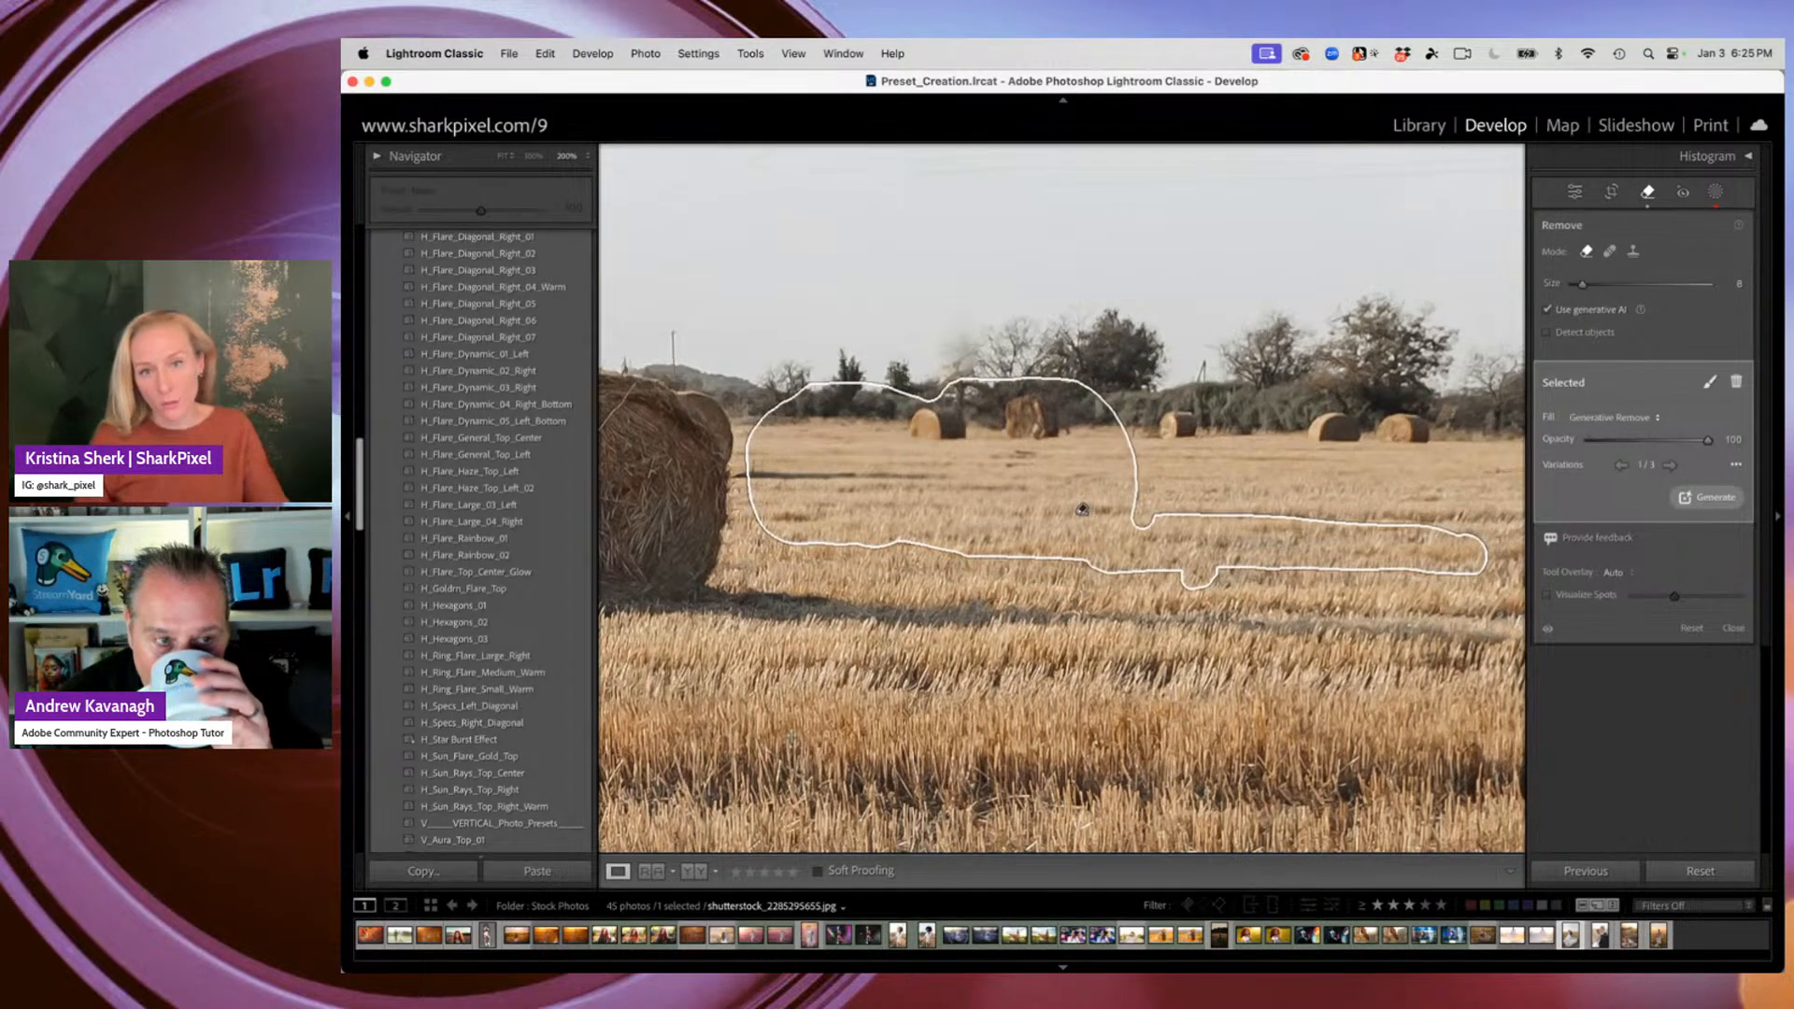
Browse the new fills for the removed bales, switch to variation 3 of 3, and view the whole photo
click(1670, 465)
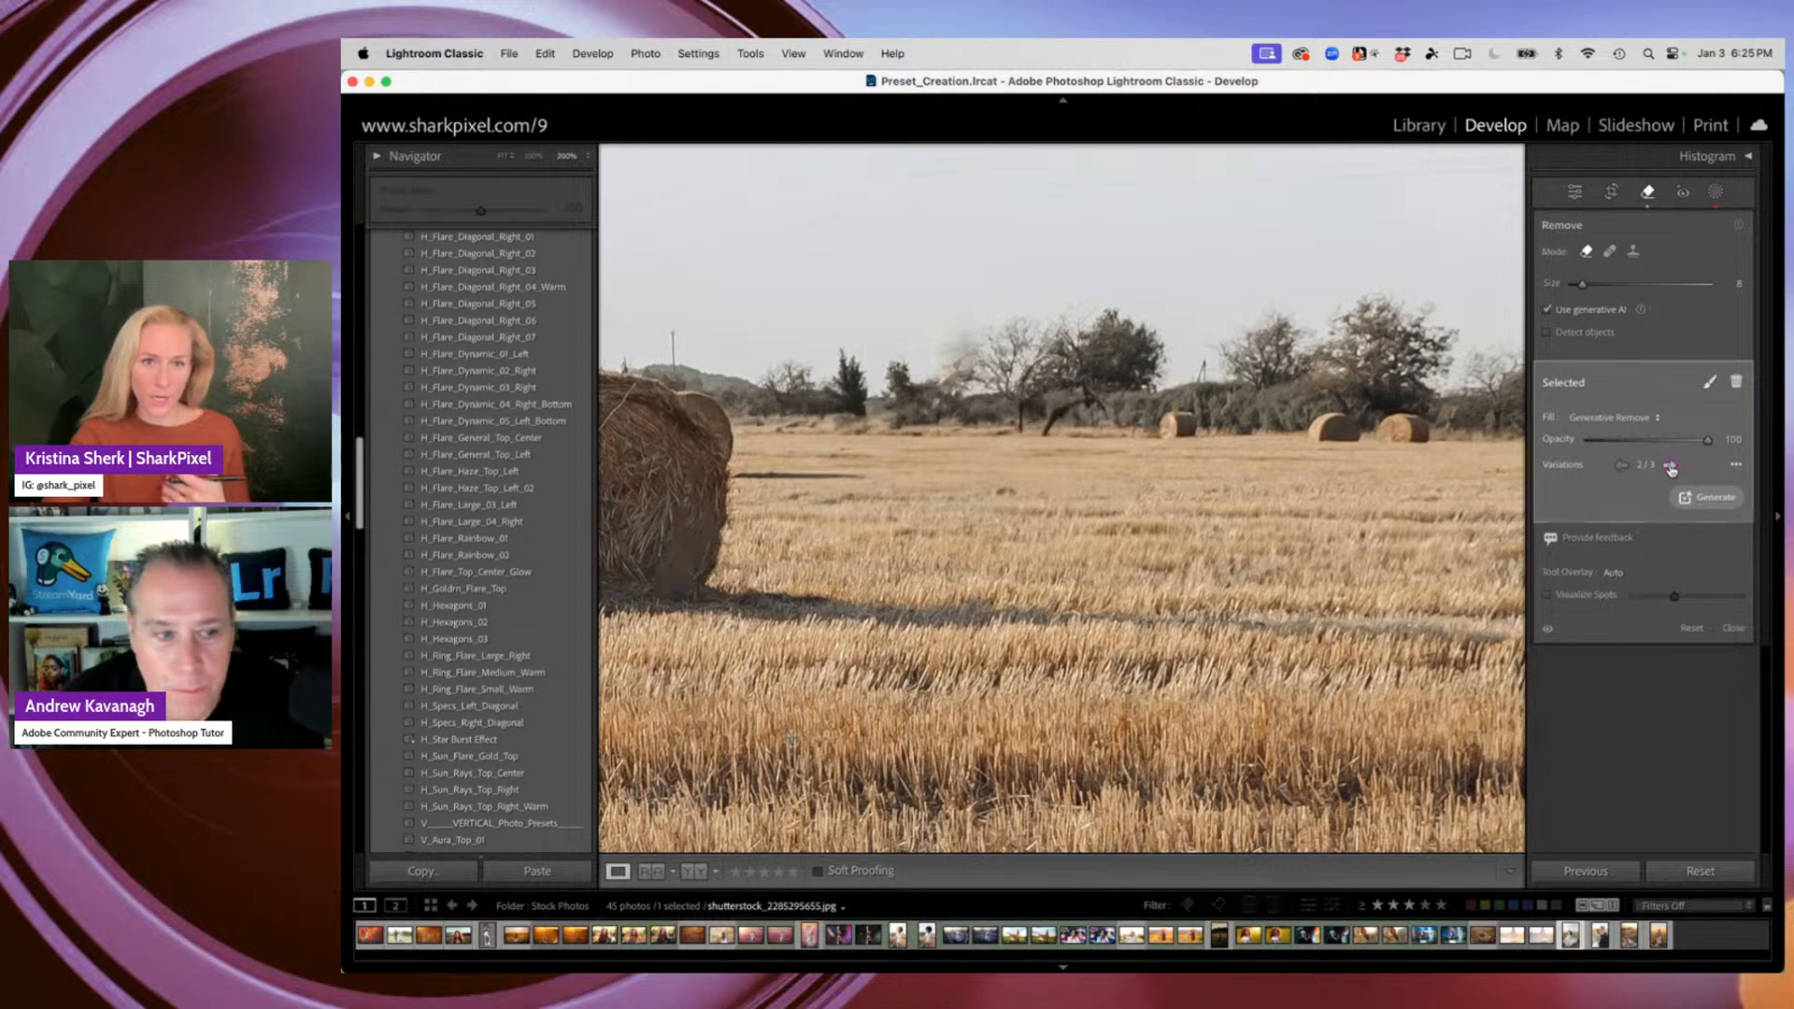
click(1671, 465)
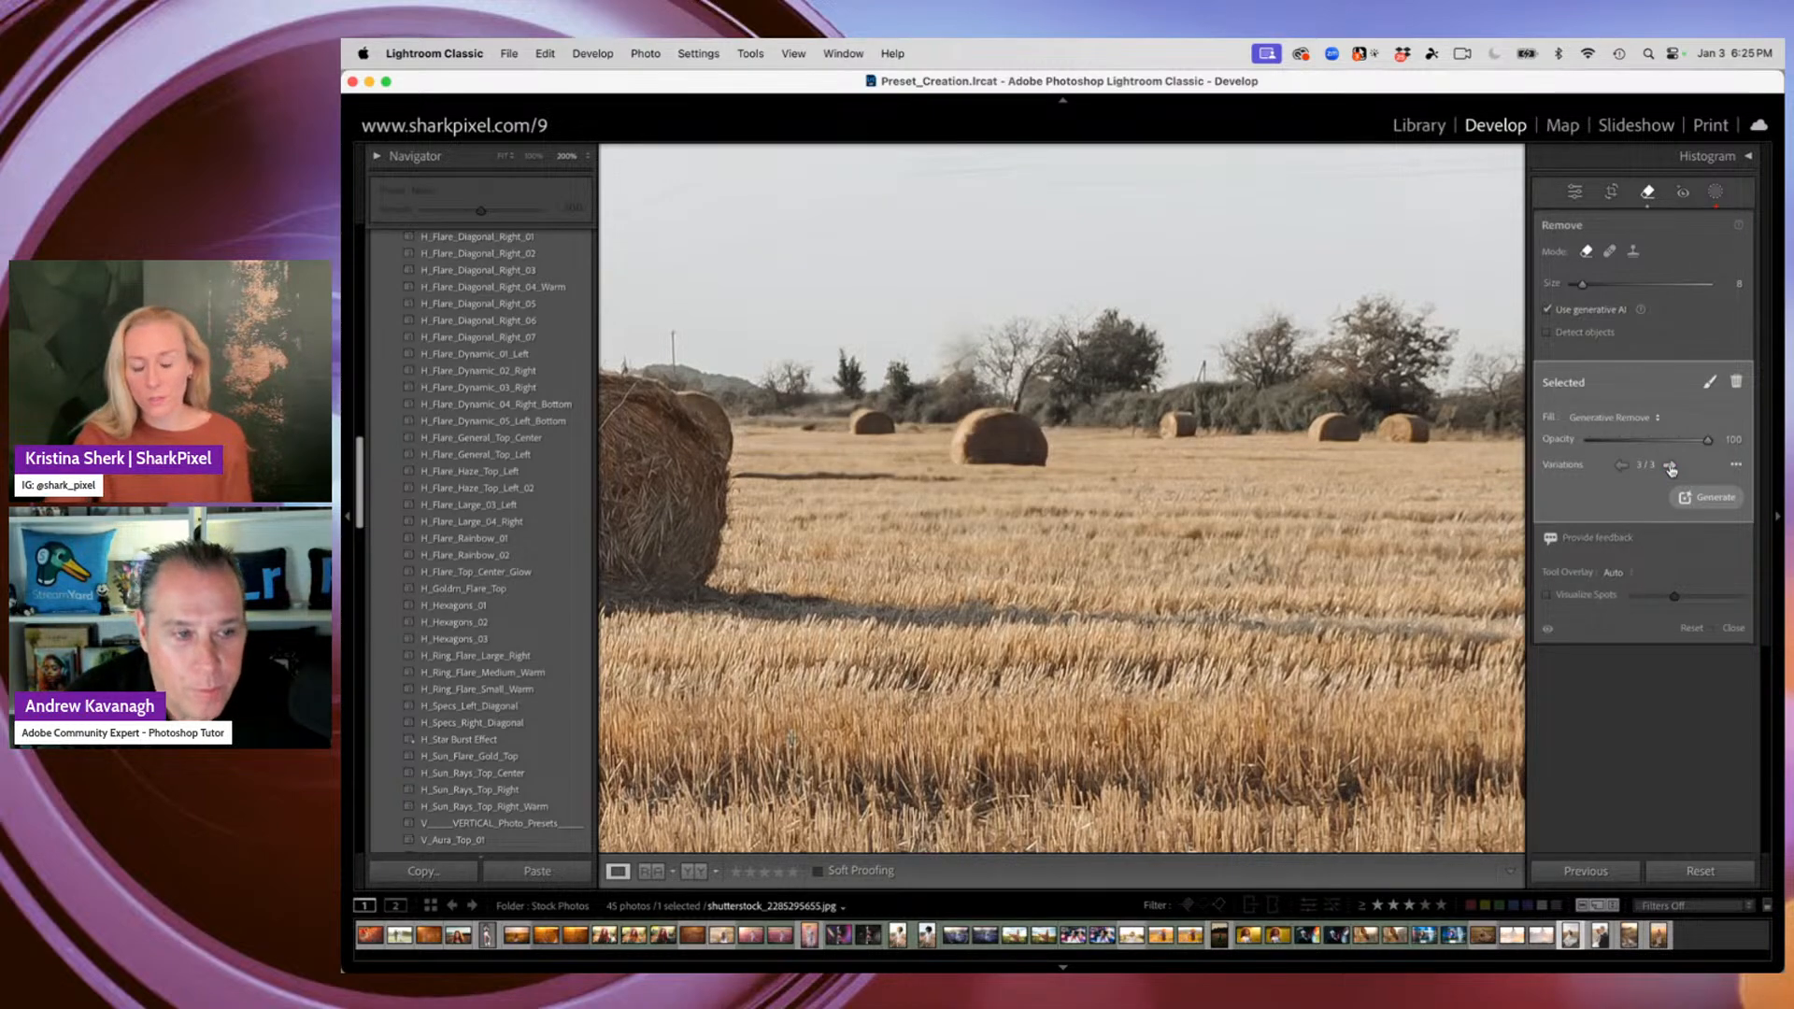
key(z)
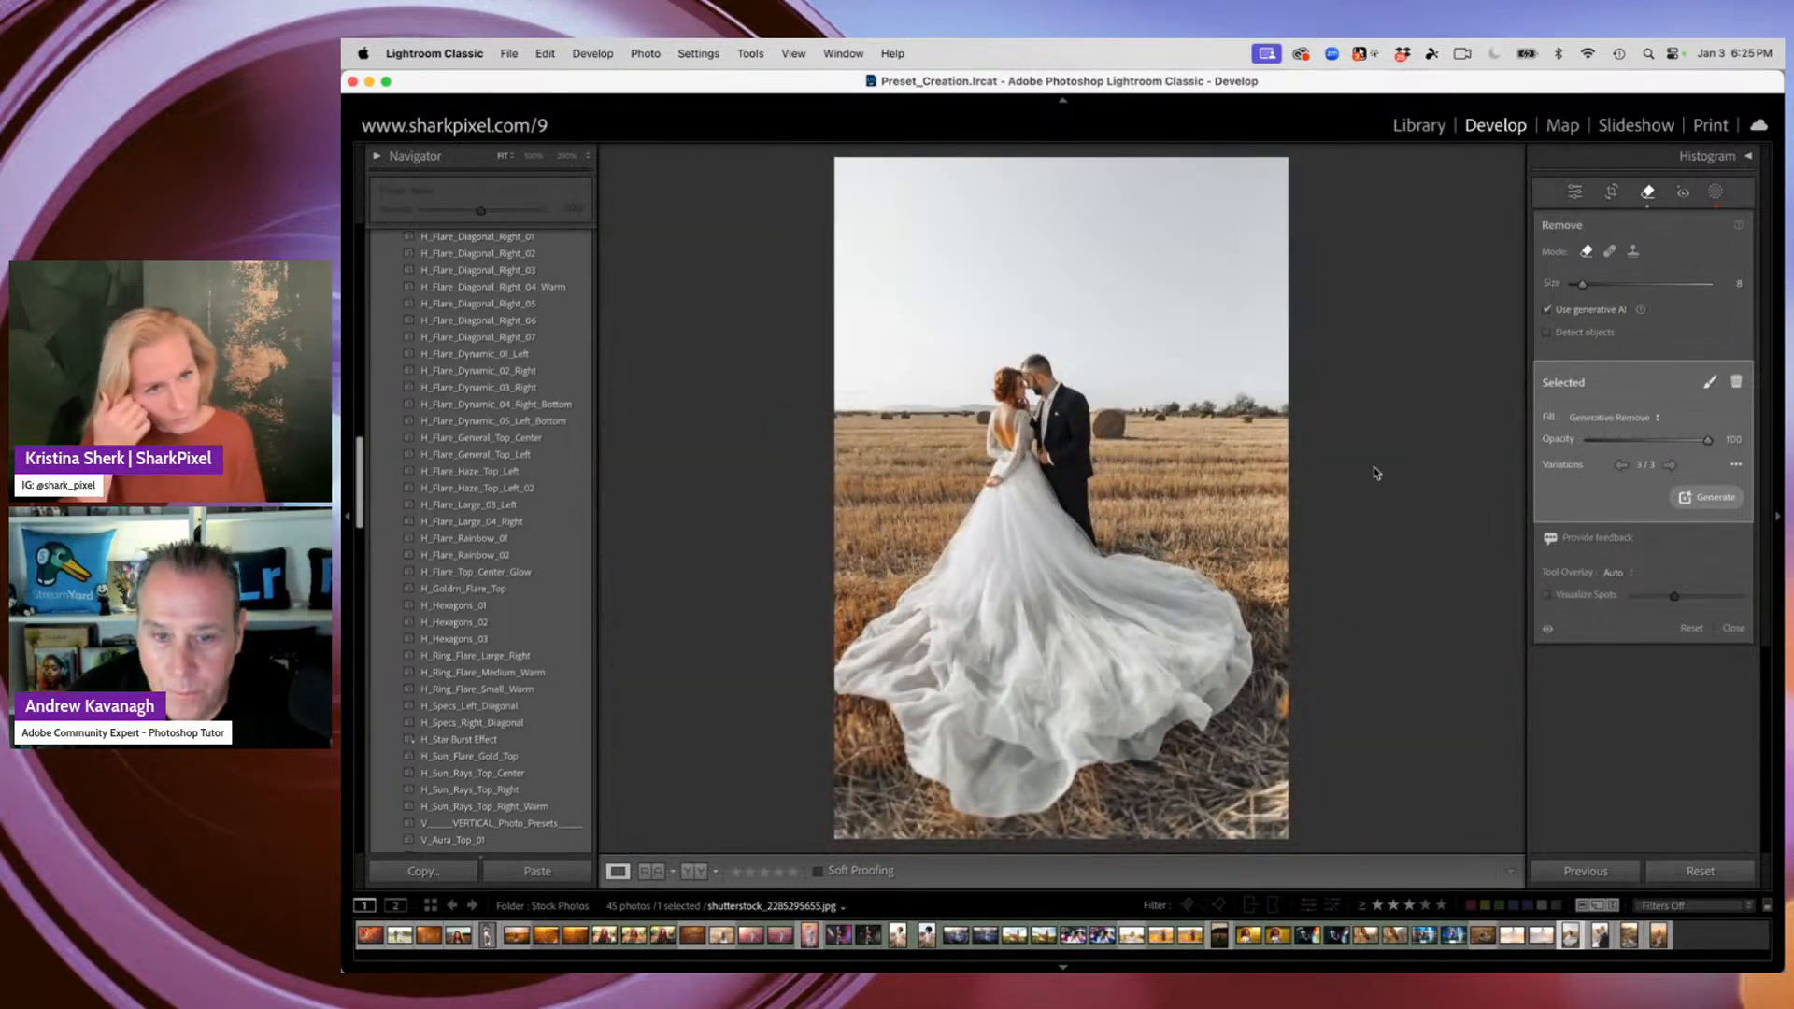
Return to the Library grid and open the virtual copy of the woman in a flowing dress in a grassy field
key(g)
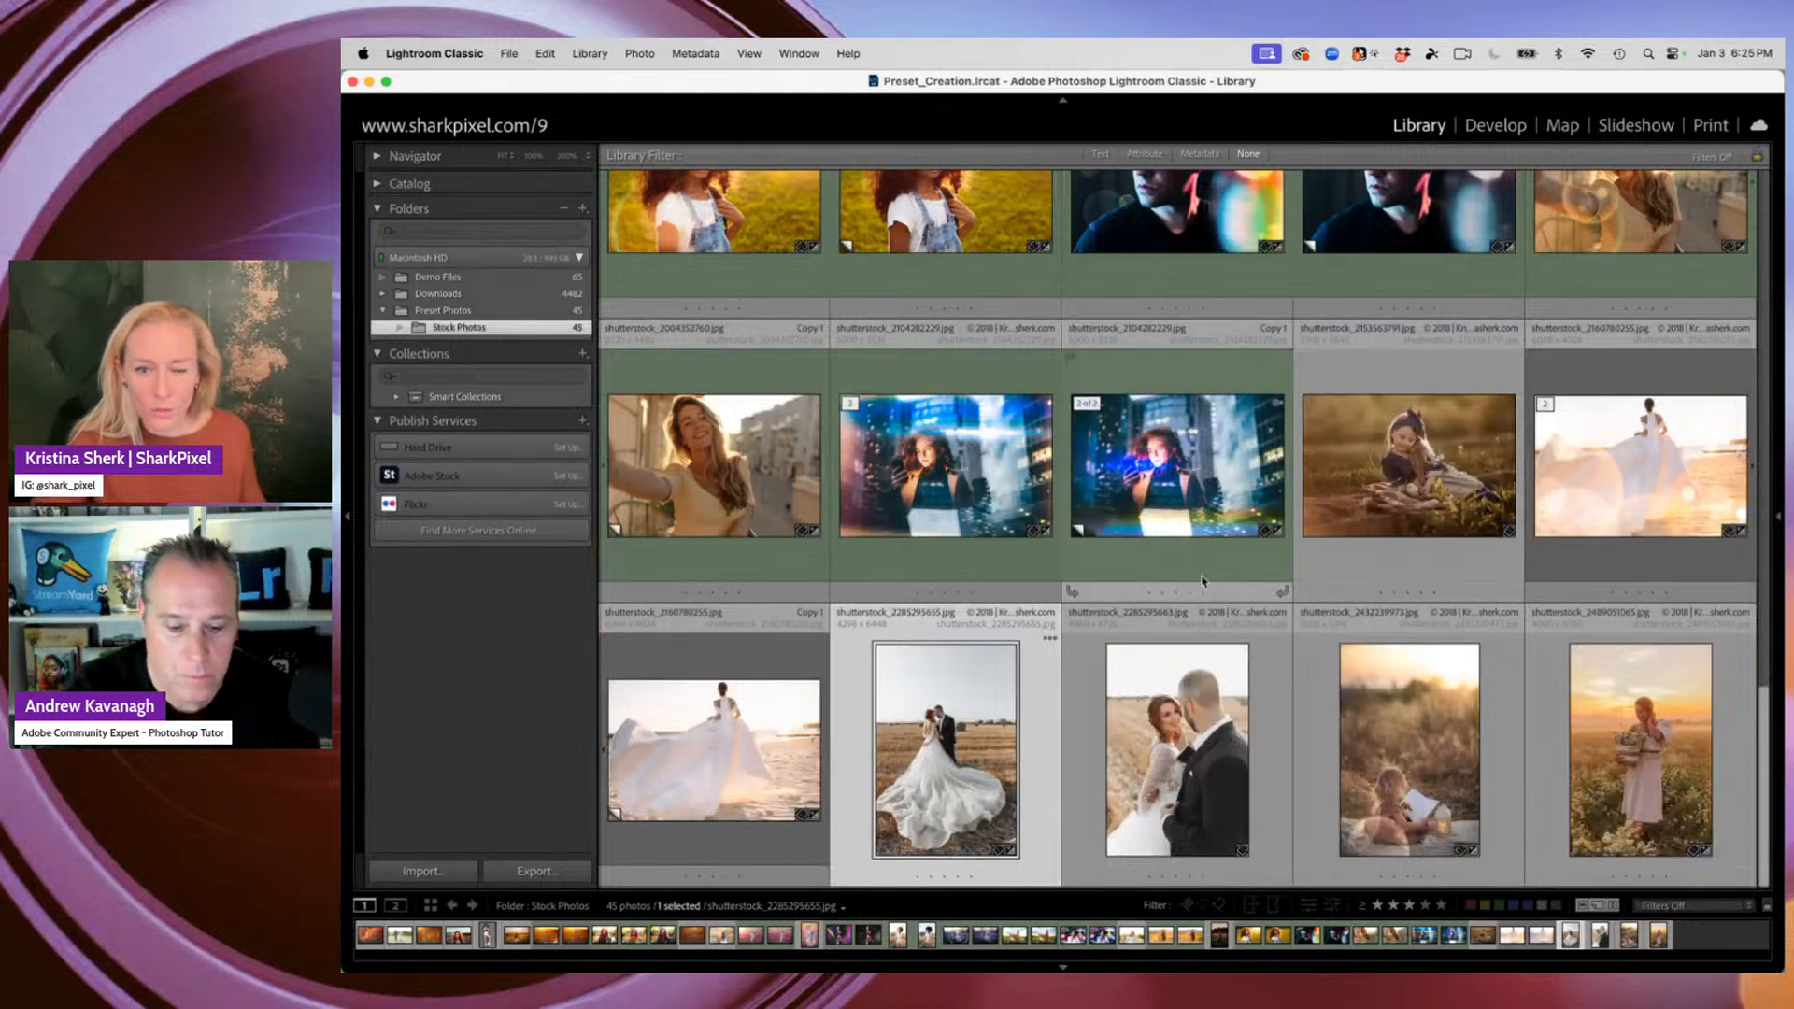
scroll(1263, 539, up, 10)
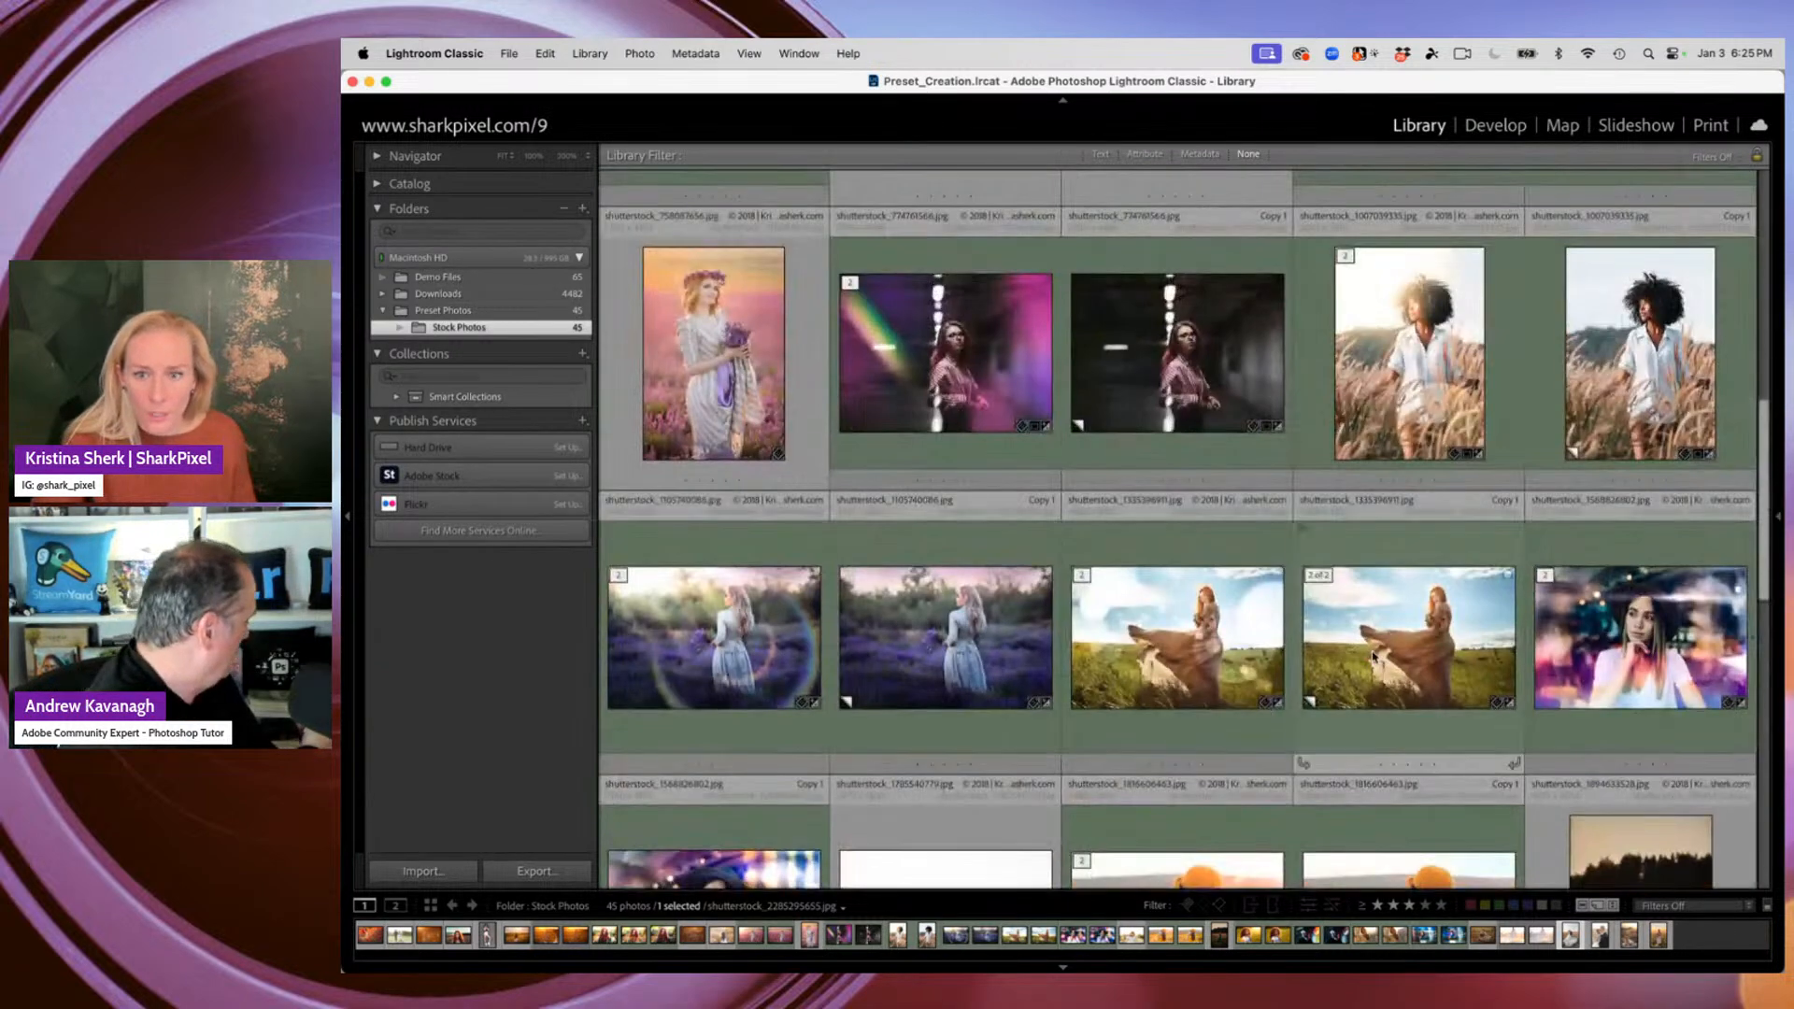
double_click(1373, 652)
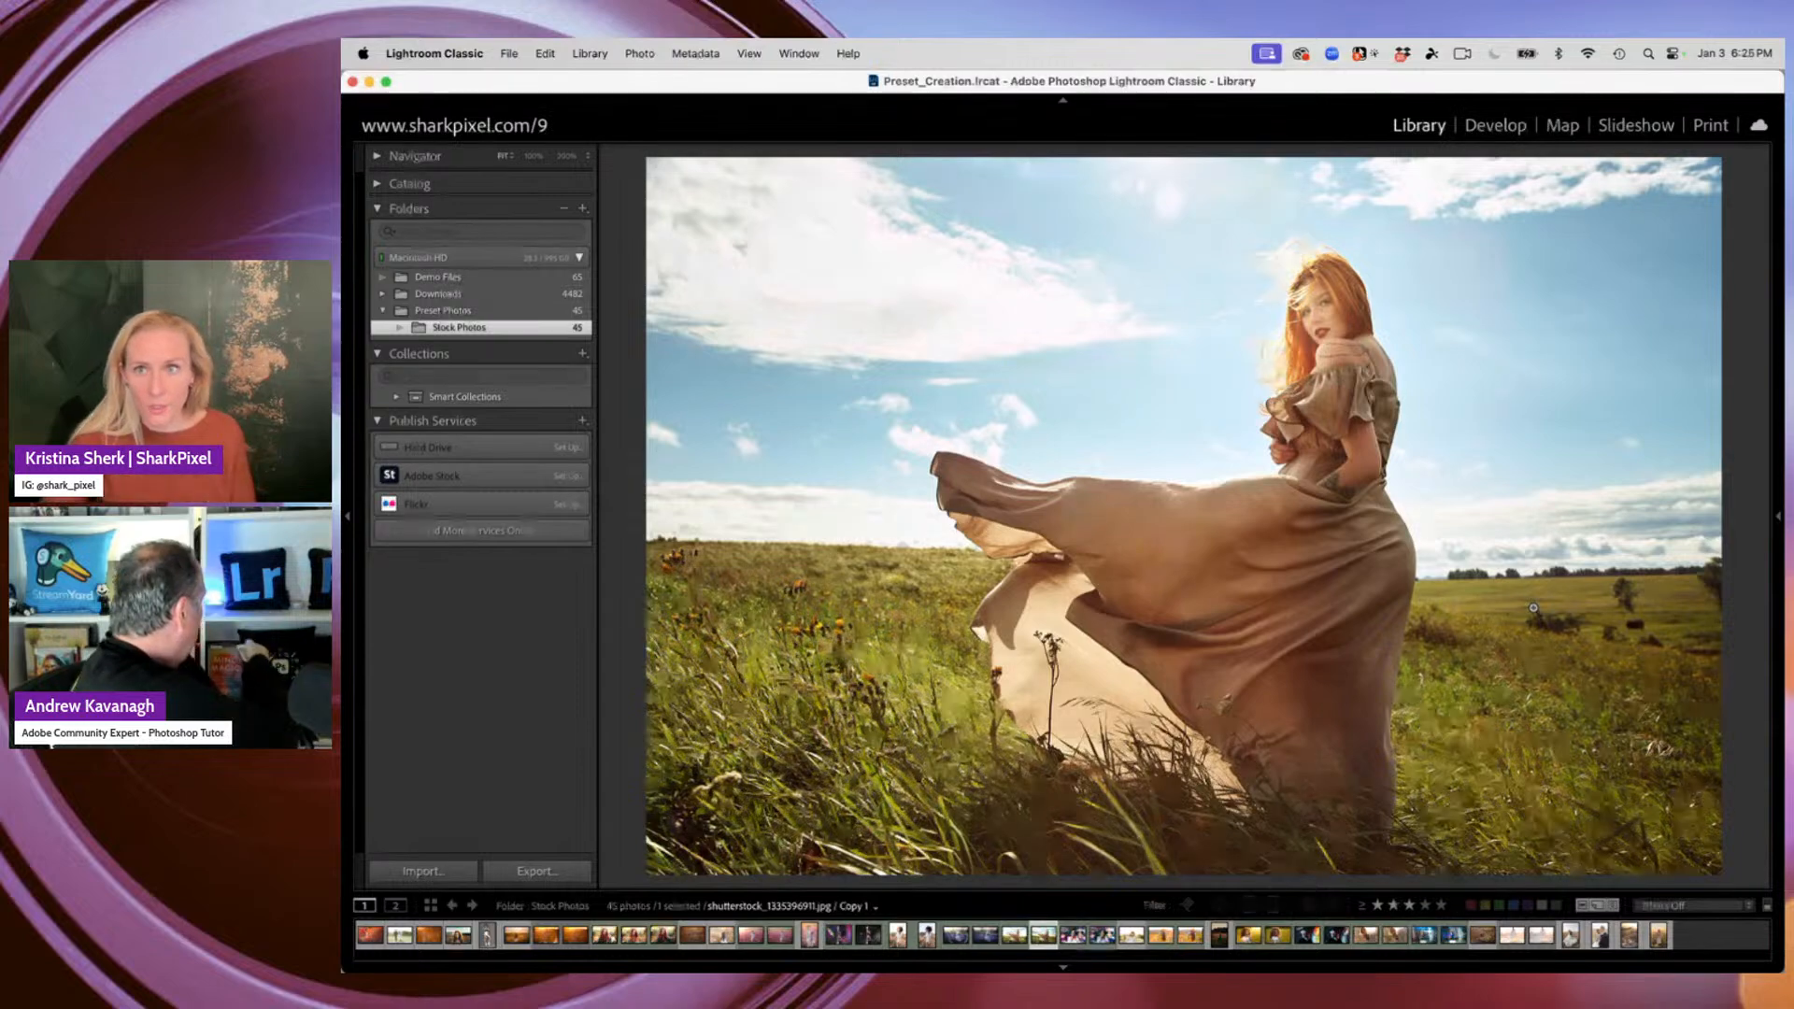
Open the photo in the Develop module, framed at 200% on the woman's head and shoulders
click(1514, 131)
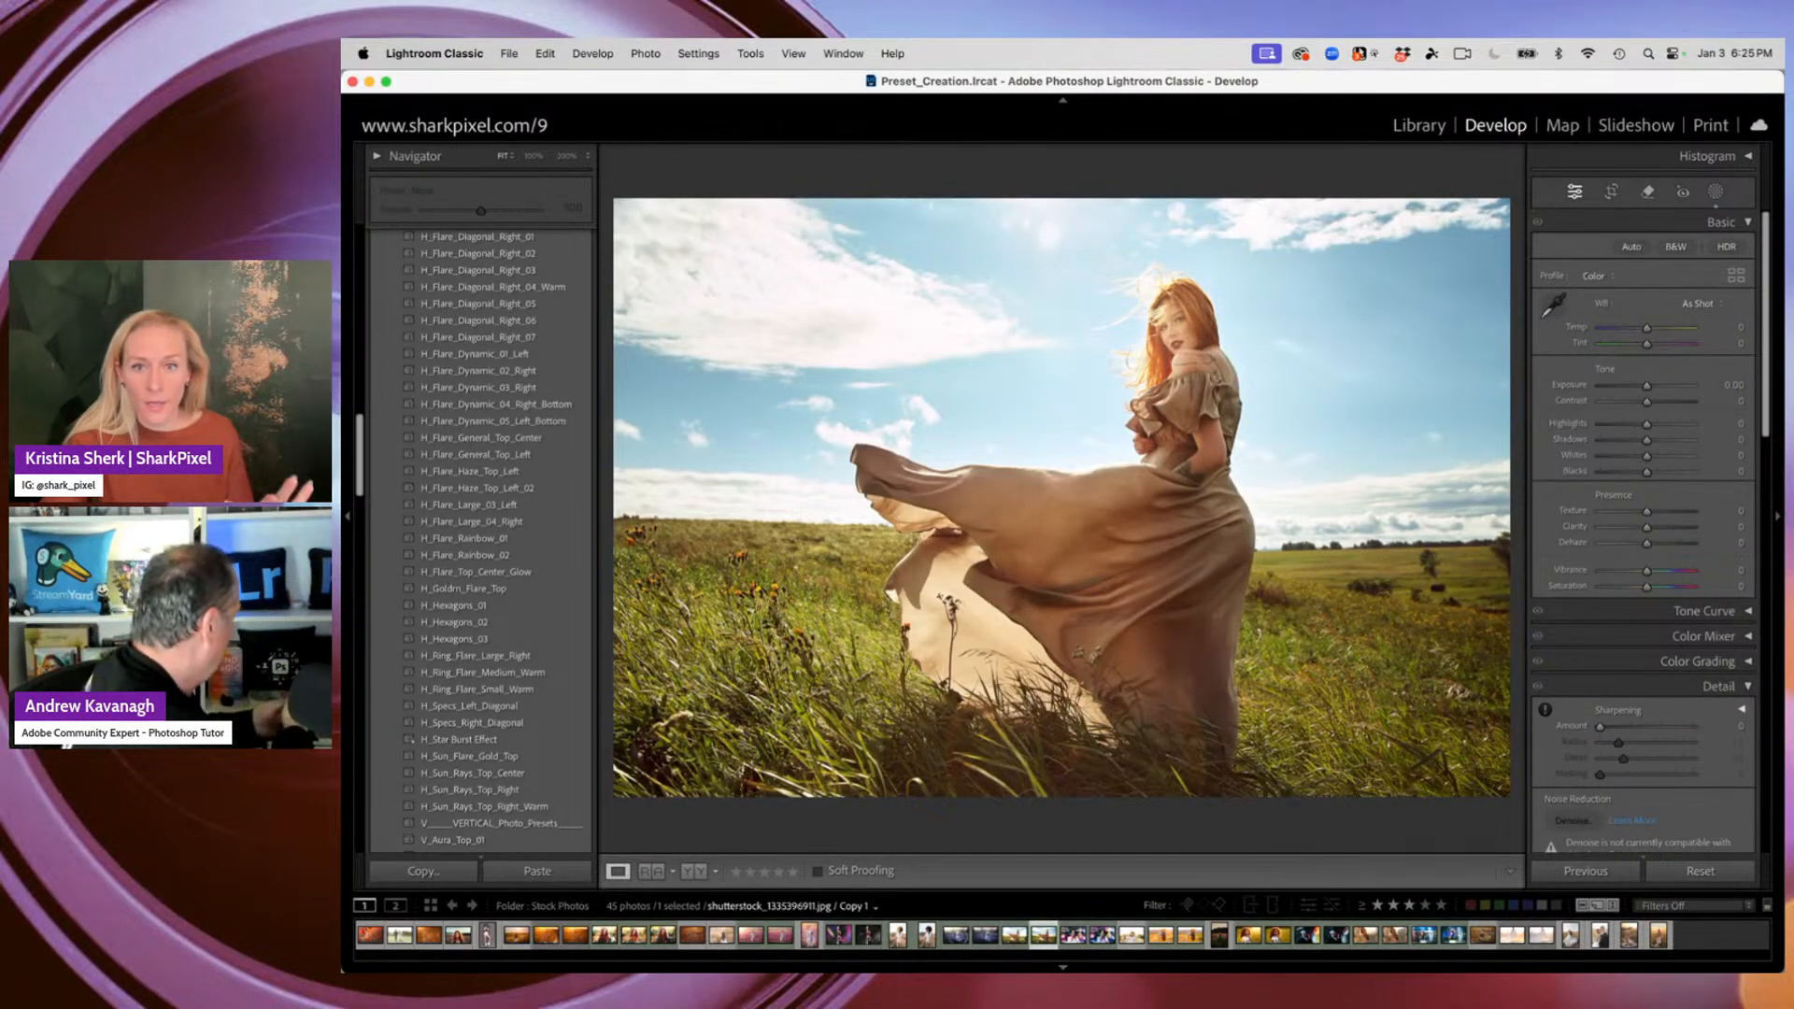
key(super+equal)
key(super+equal)
key(super+equal)
key(super+equal)
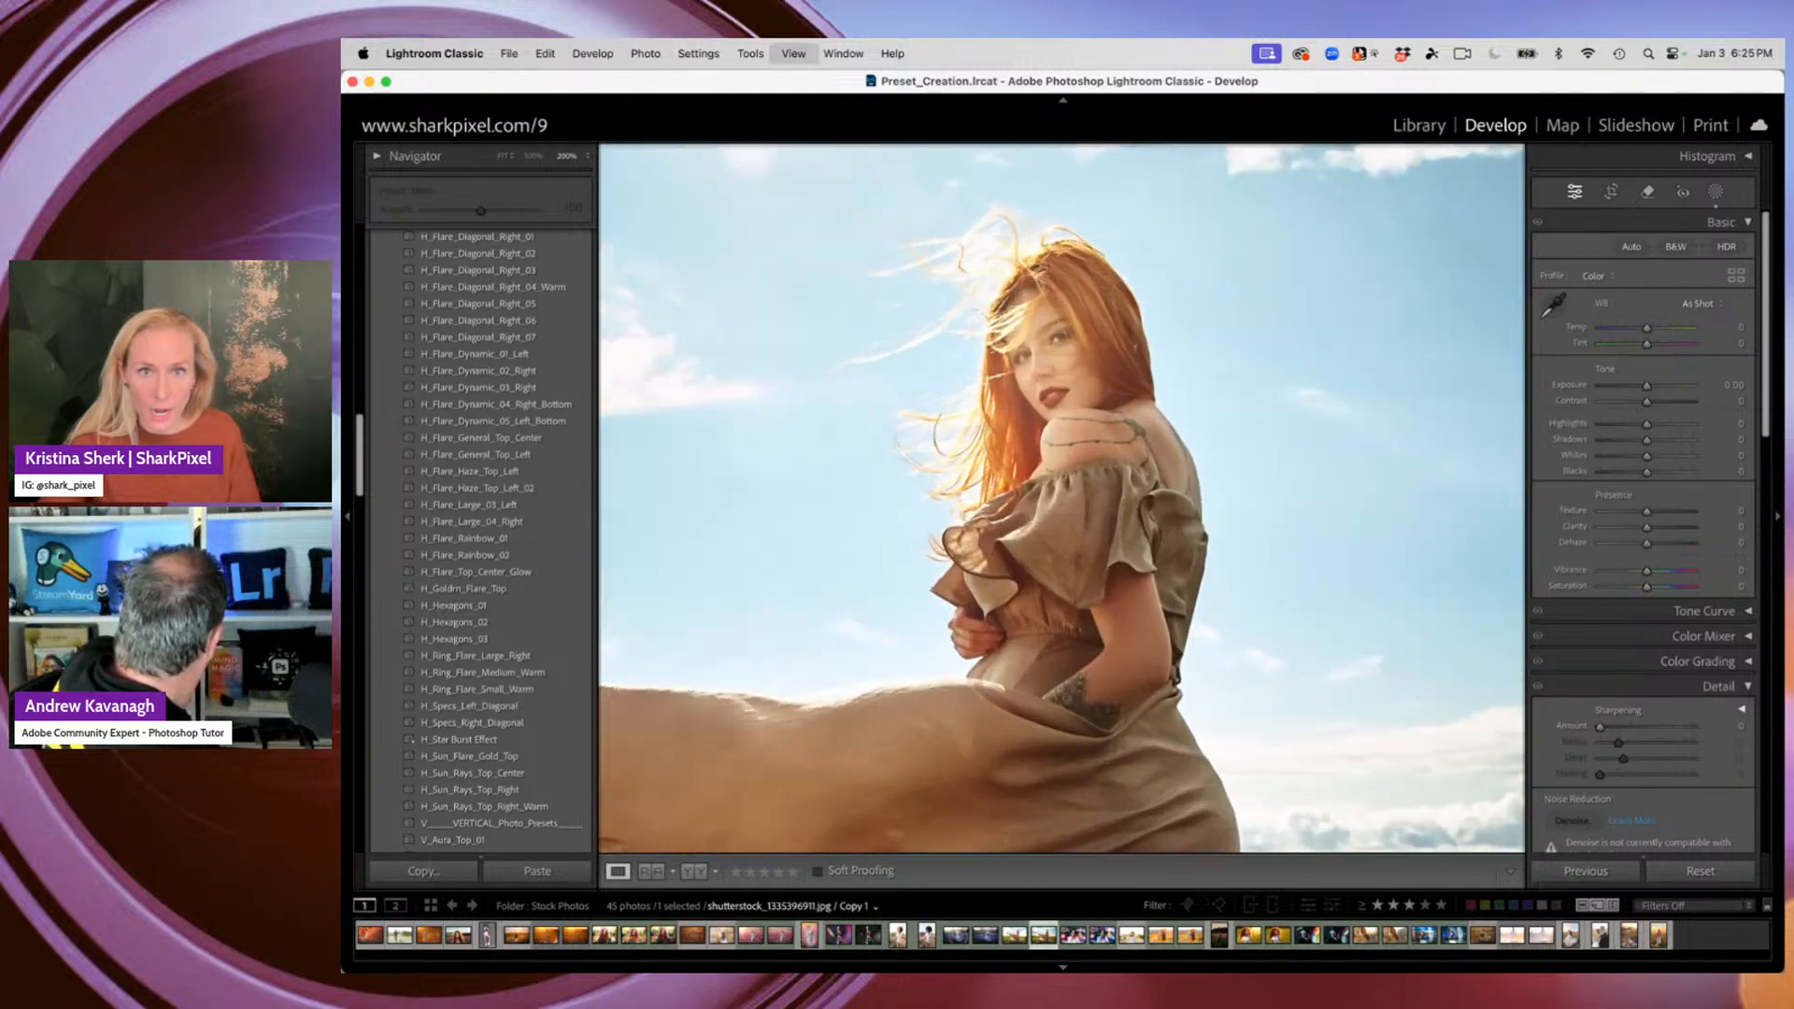
click(1084, 408)
click(1101, 591)
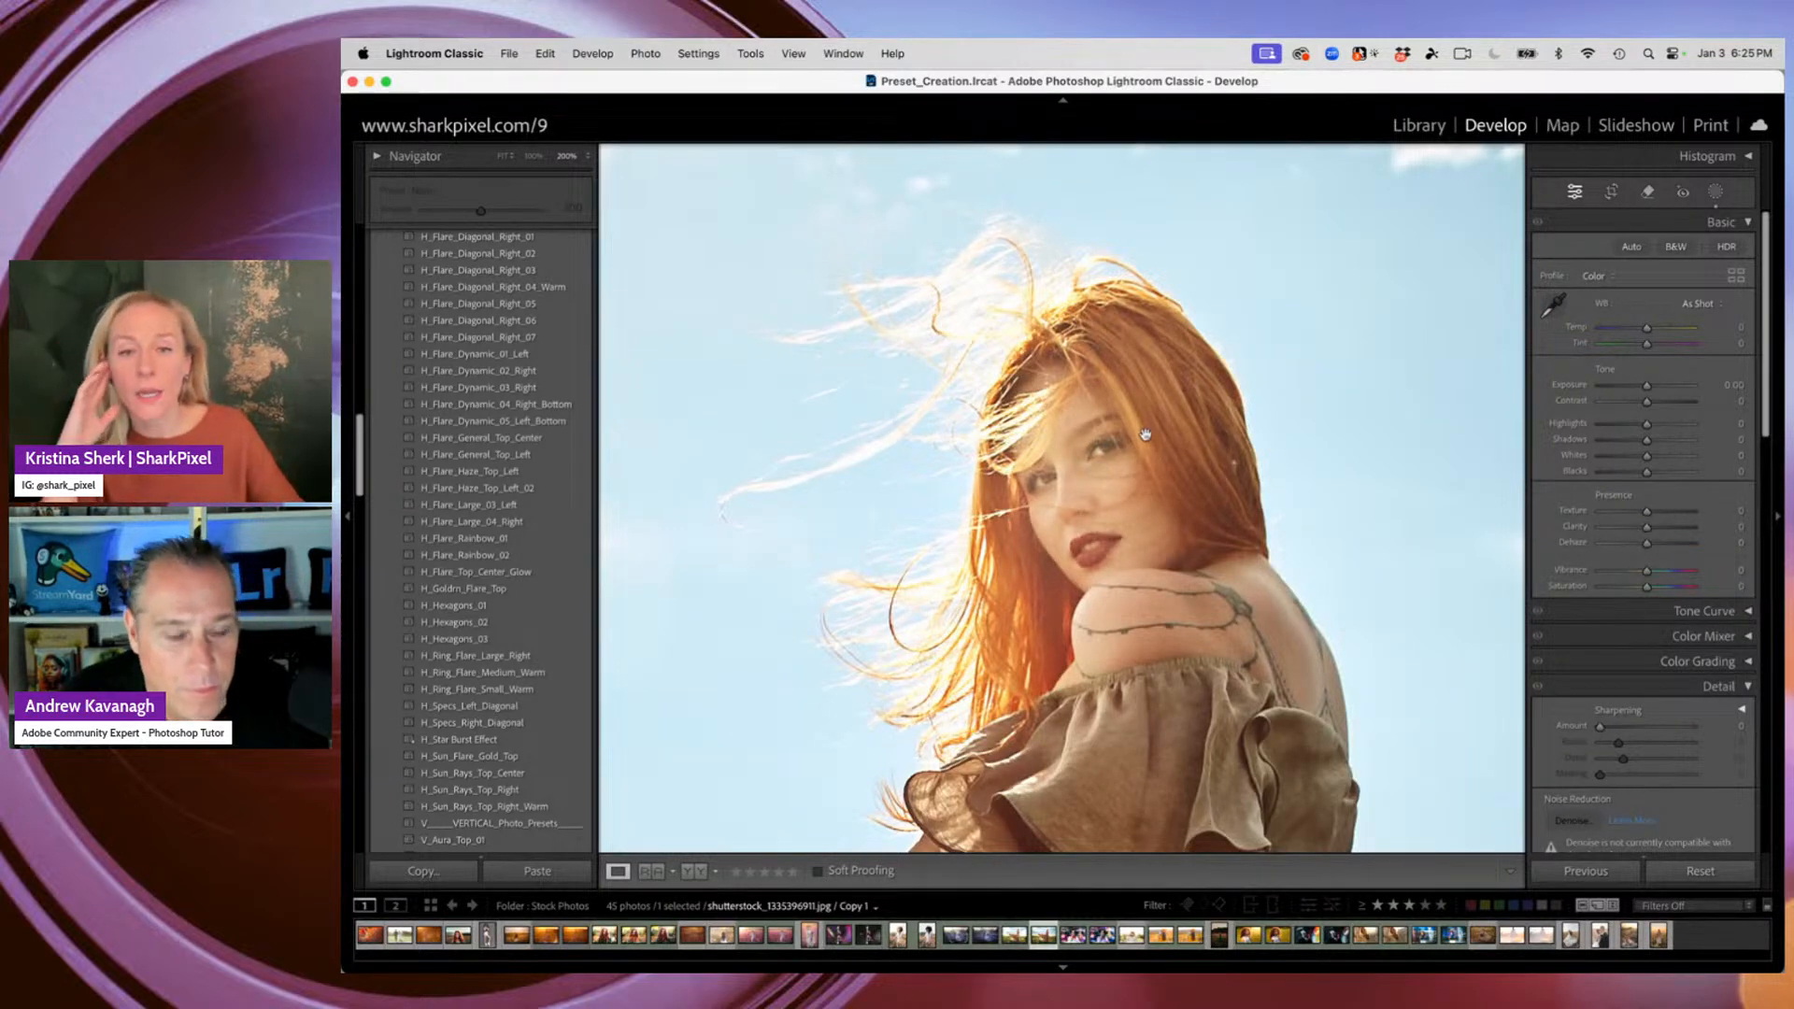
Use the generative Remove tool with a brush size of about 8 to mask the flyaway hair strands blowing across the sky
click(1647, 191)
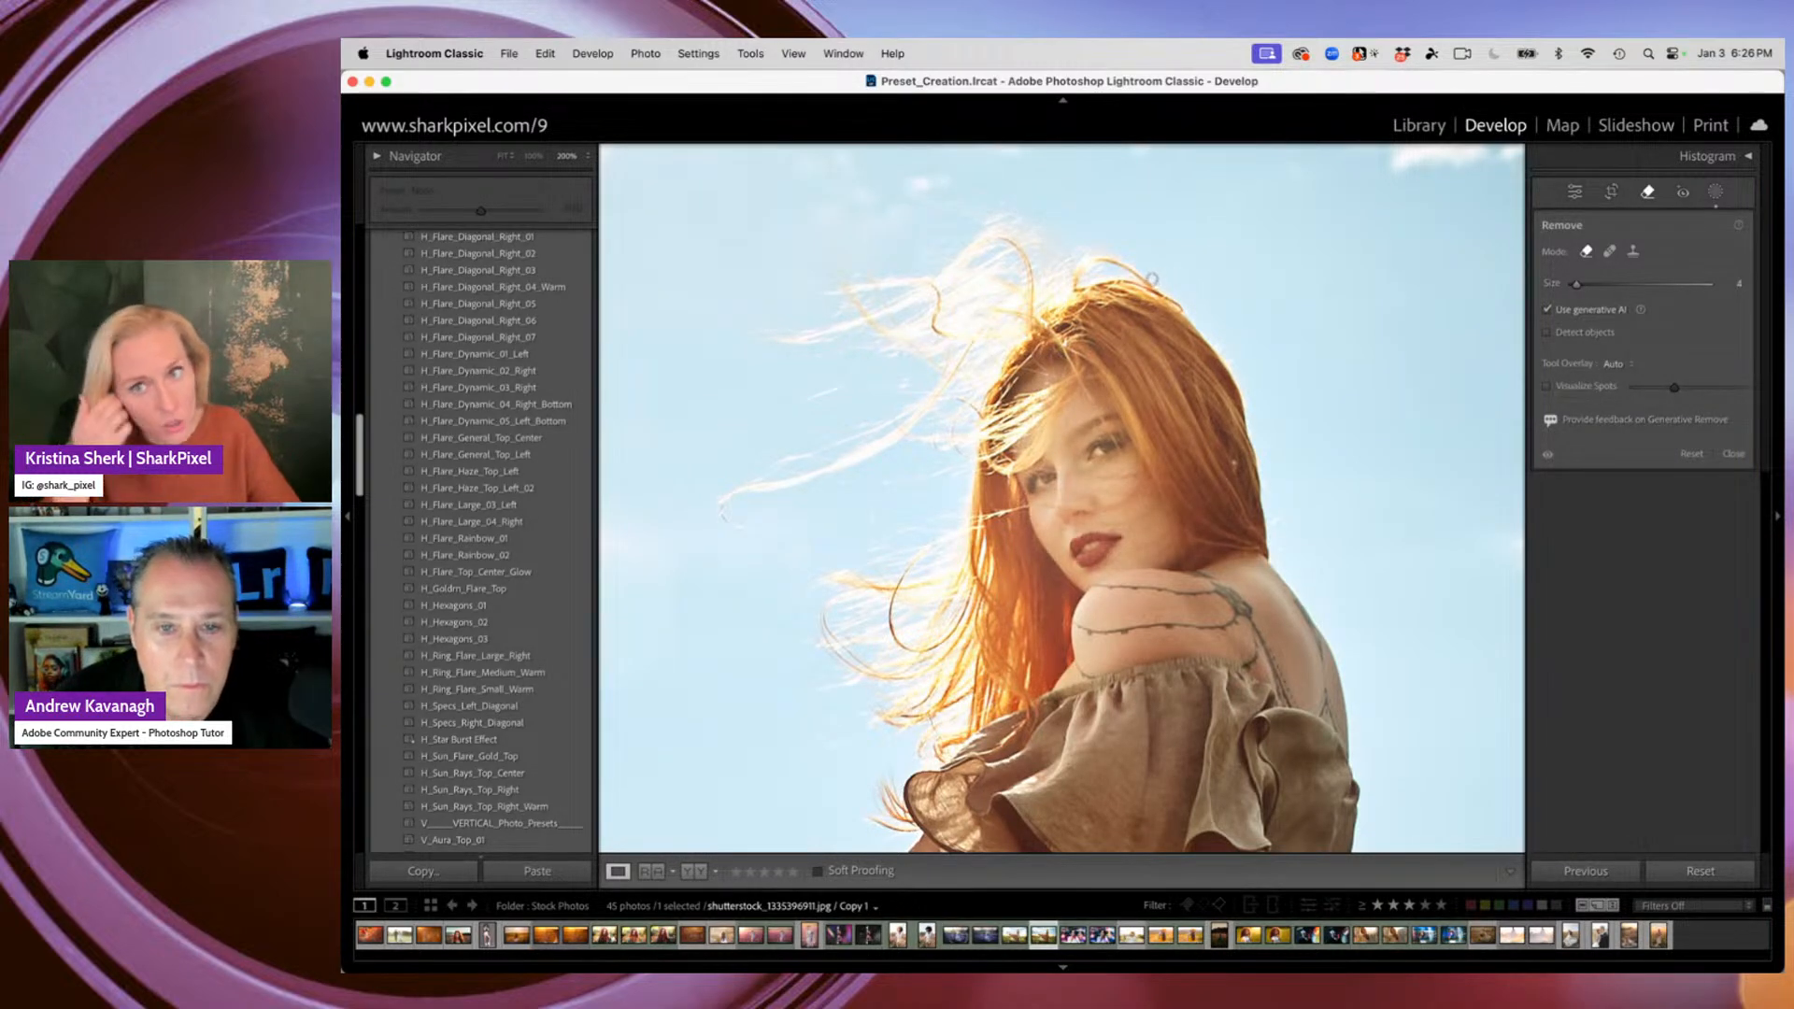
key(])
key(])
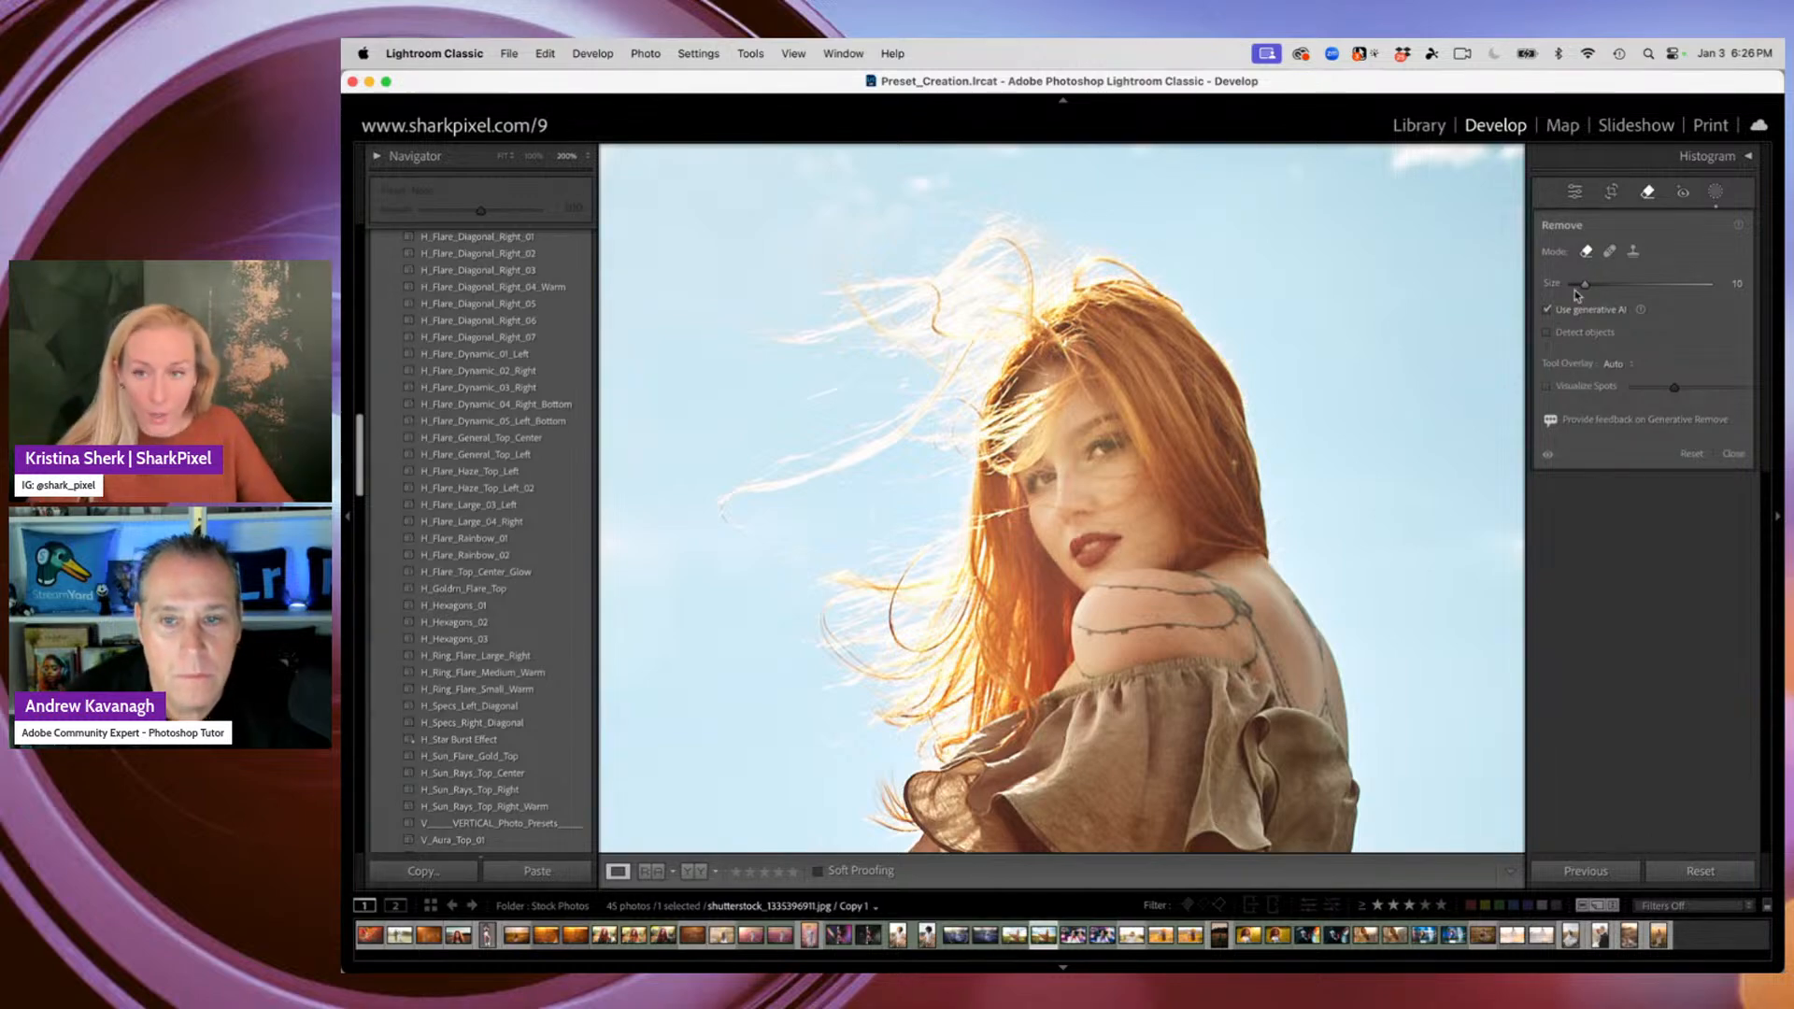
key(F1)
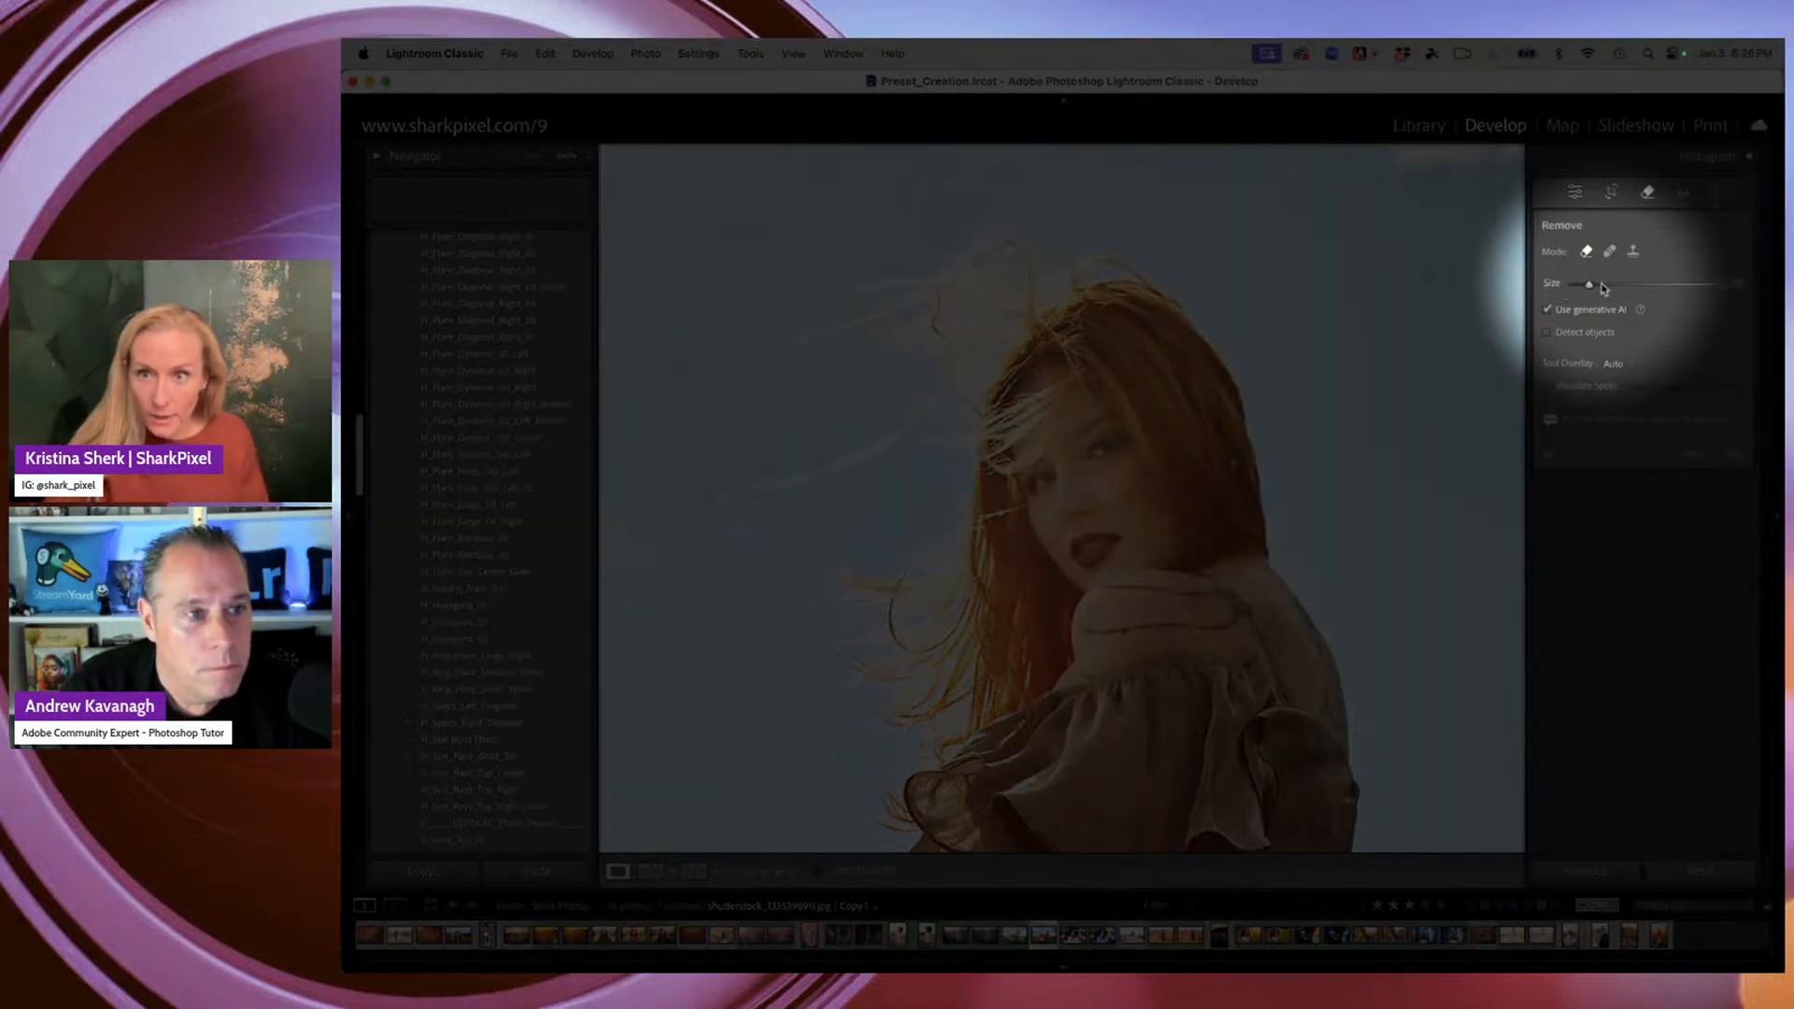
key(F1)
key([)
mouse_move(1182, 311)
mouse_down()
mouse_move(1121, 265)
mouse_move(1071, 290)
mouse_move(1083, 249)
mouse_move(1119, 257)
mouse_move(1062, 276)
mouse_move(1054, 242)
mouse_move(989, 217)
mouse_move(1023, 254)
mouse_move(1027, 309)
mouse_move(1035, 273)
mouse_move(1040, 300)
mouse_move(1073, 247)
mouse_move(986, 364)
mouse_move(993, 346)
mouse_move(944, 435)
mouse_move(962, 440)
mouse_move(953, 463)
mouse_move(916, 443)
mouse_move(922, 469)
mouse_move(869, 484)
mouse_move(931, 421)
mouse_move(922, 406)
mouse_move(716, 507)
mouse_move(761, 537)
mouse_move(803, 465)
mouse_move(906, 421)
mouse_move(847, 435)
mouse_move(838, 477)
mouse_move(947, 374)
mouse_move(799, 402)
mouse_move(935, 369)
mouse_move(742, 334)
mouse_move(918, 287)
mouse_up()
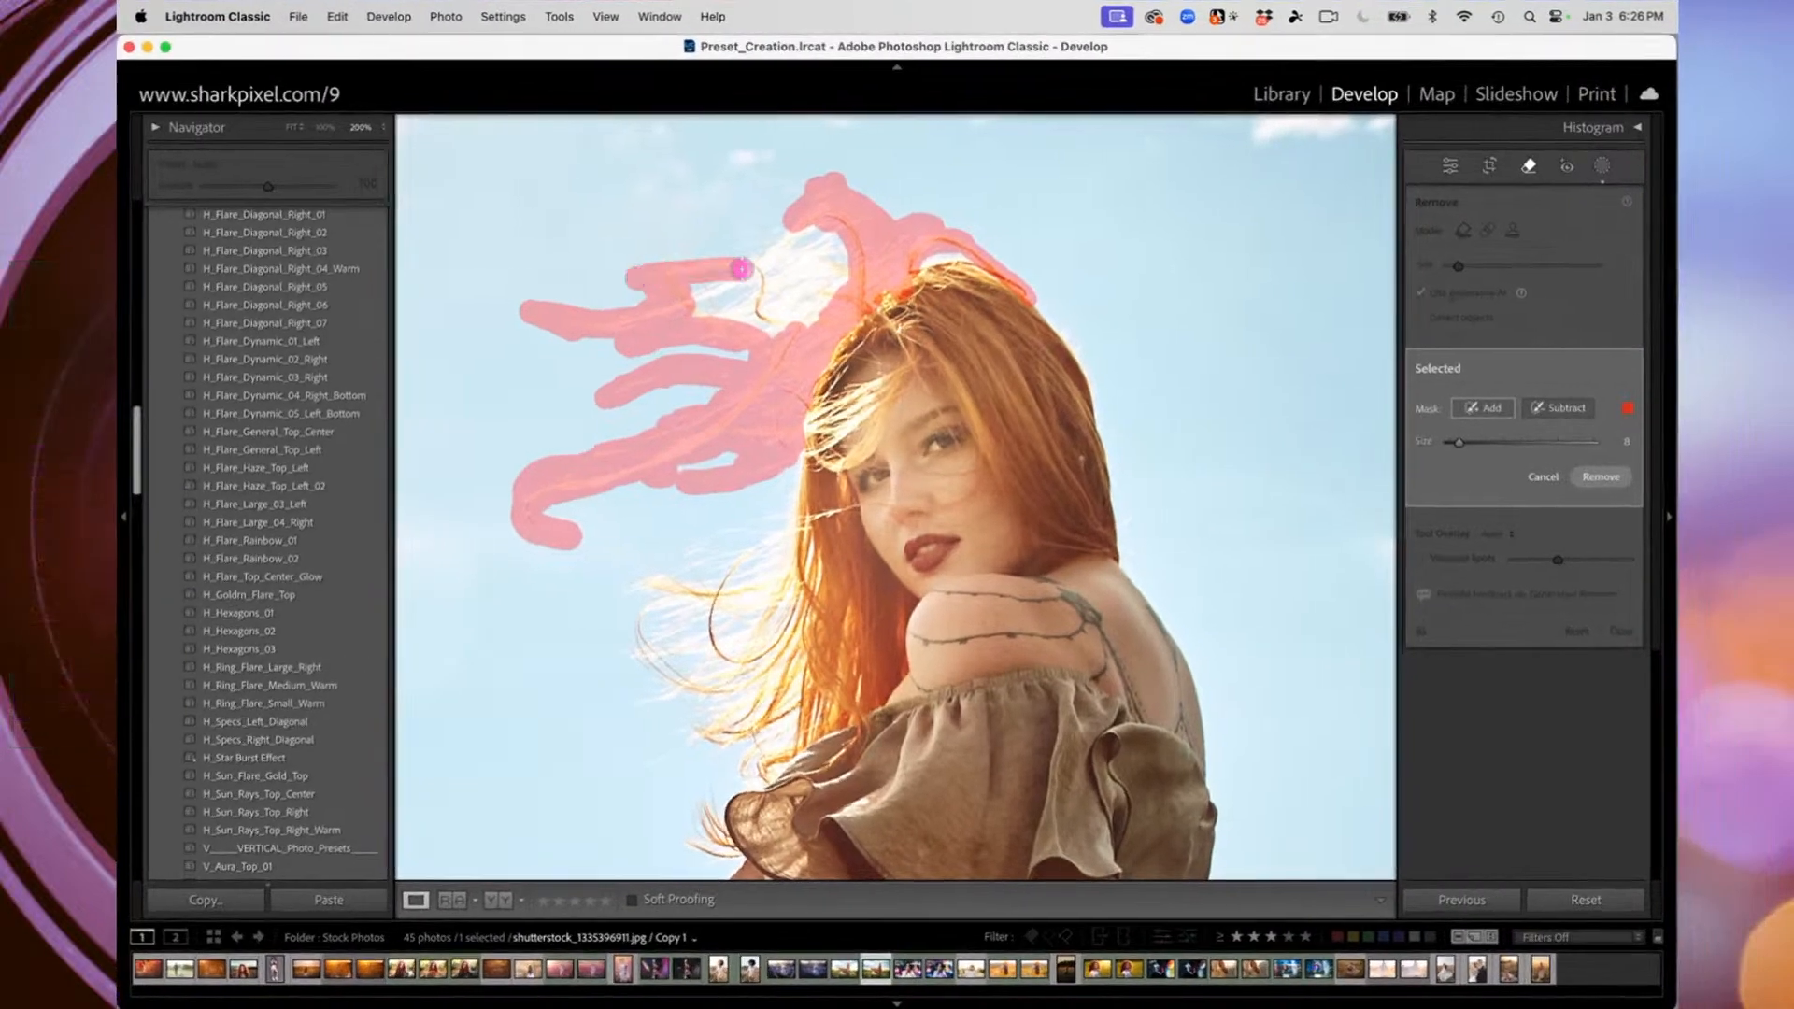
mouse_move(741, 269)
mouse_down()
mouse_move(767, 228)
mouse_move(799, 234)
mouse_move(775, 180)
mouse_move(763, 253)
mouse_move(807, 222)
mouse_move(864, 271)
mouse_move(847, 291)
mouse_move(783, 269)
mouse_move(781, 328)
mouse_move(722, 274)
mouse_move(673, 302)
mouse_move(756, 302)
mouse_move(733, 317)
mouse_move(770, 324)
mouse_move(727, 287)
mouse_up()
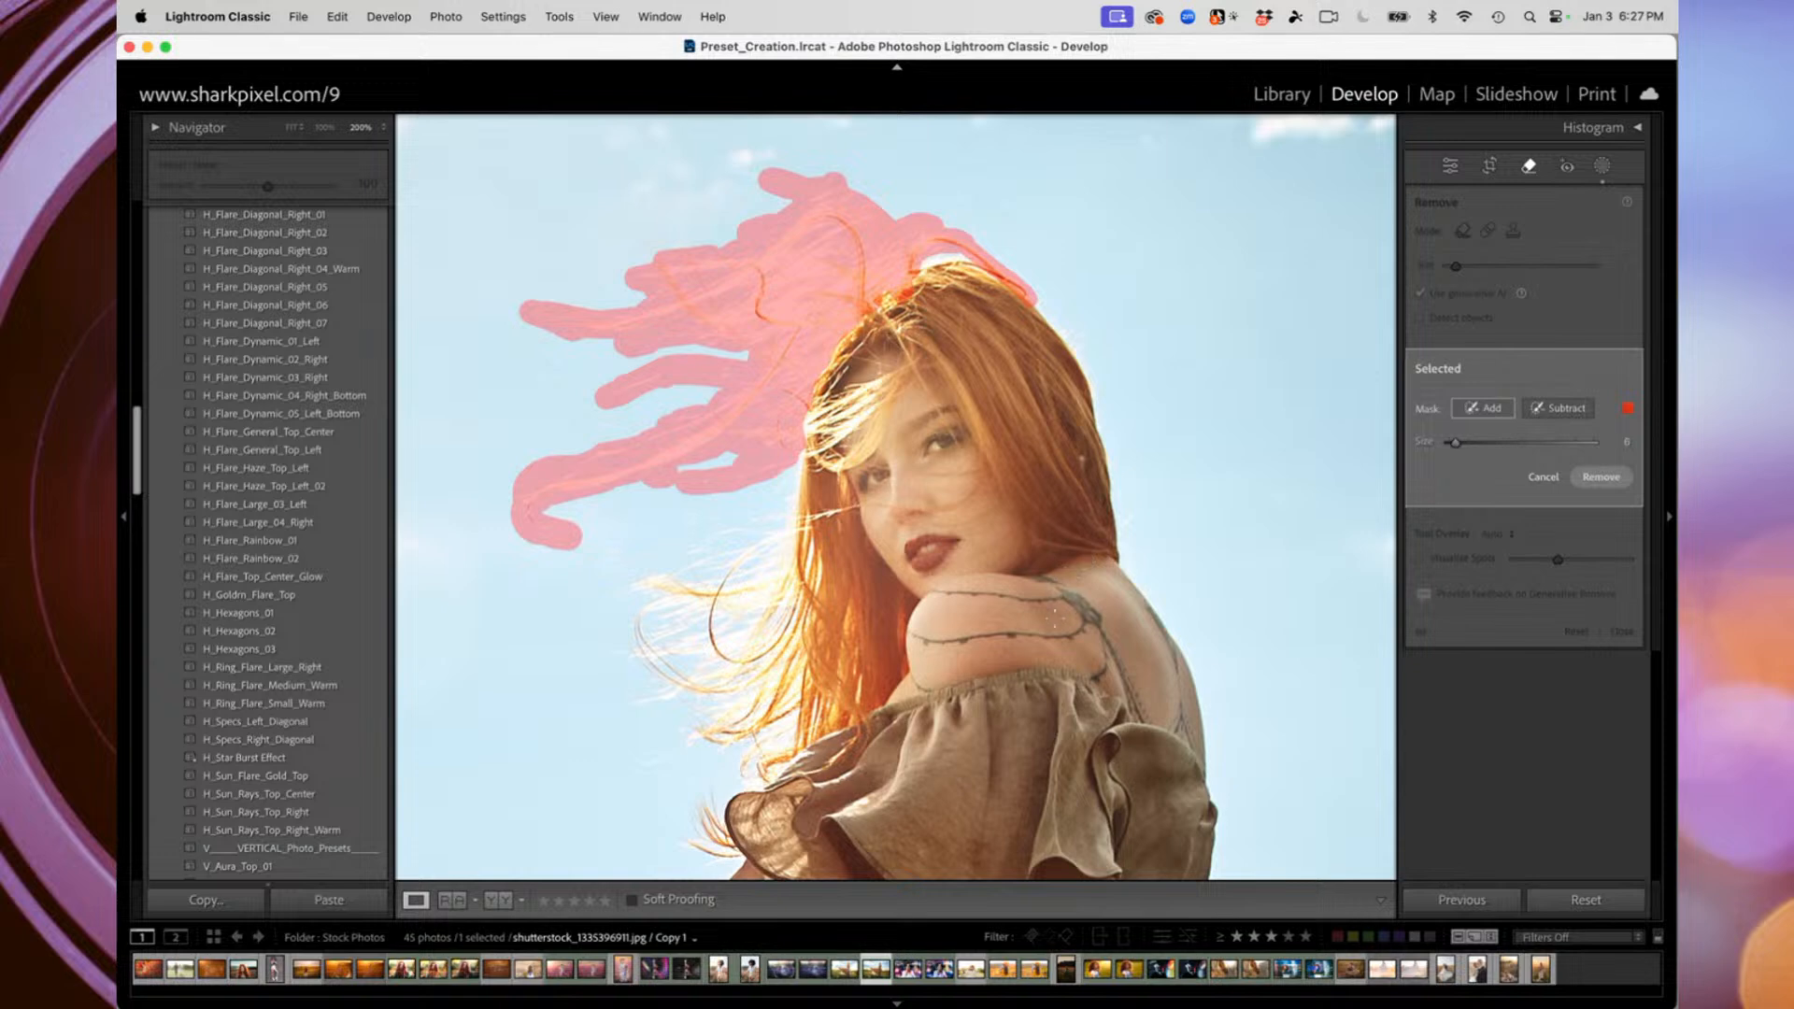
Add the tattoo lines on the arm, shoulder and back to the mask using a small brush, and generatively remove all masked areas
drag(1065, 600, 931, 592)
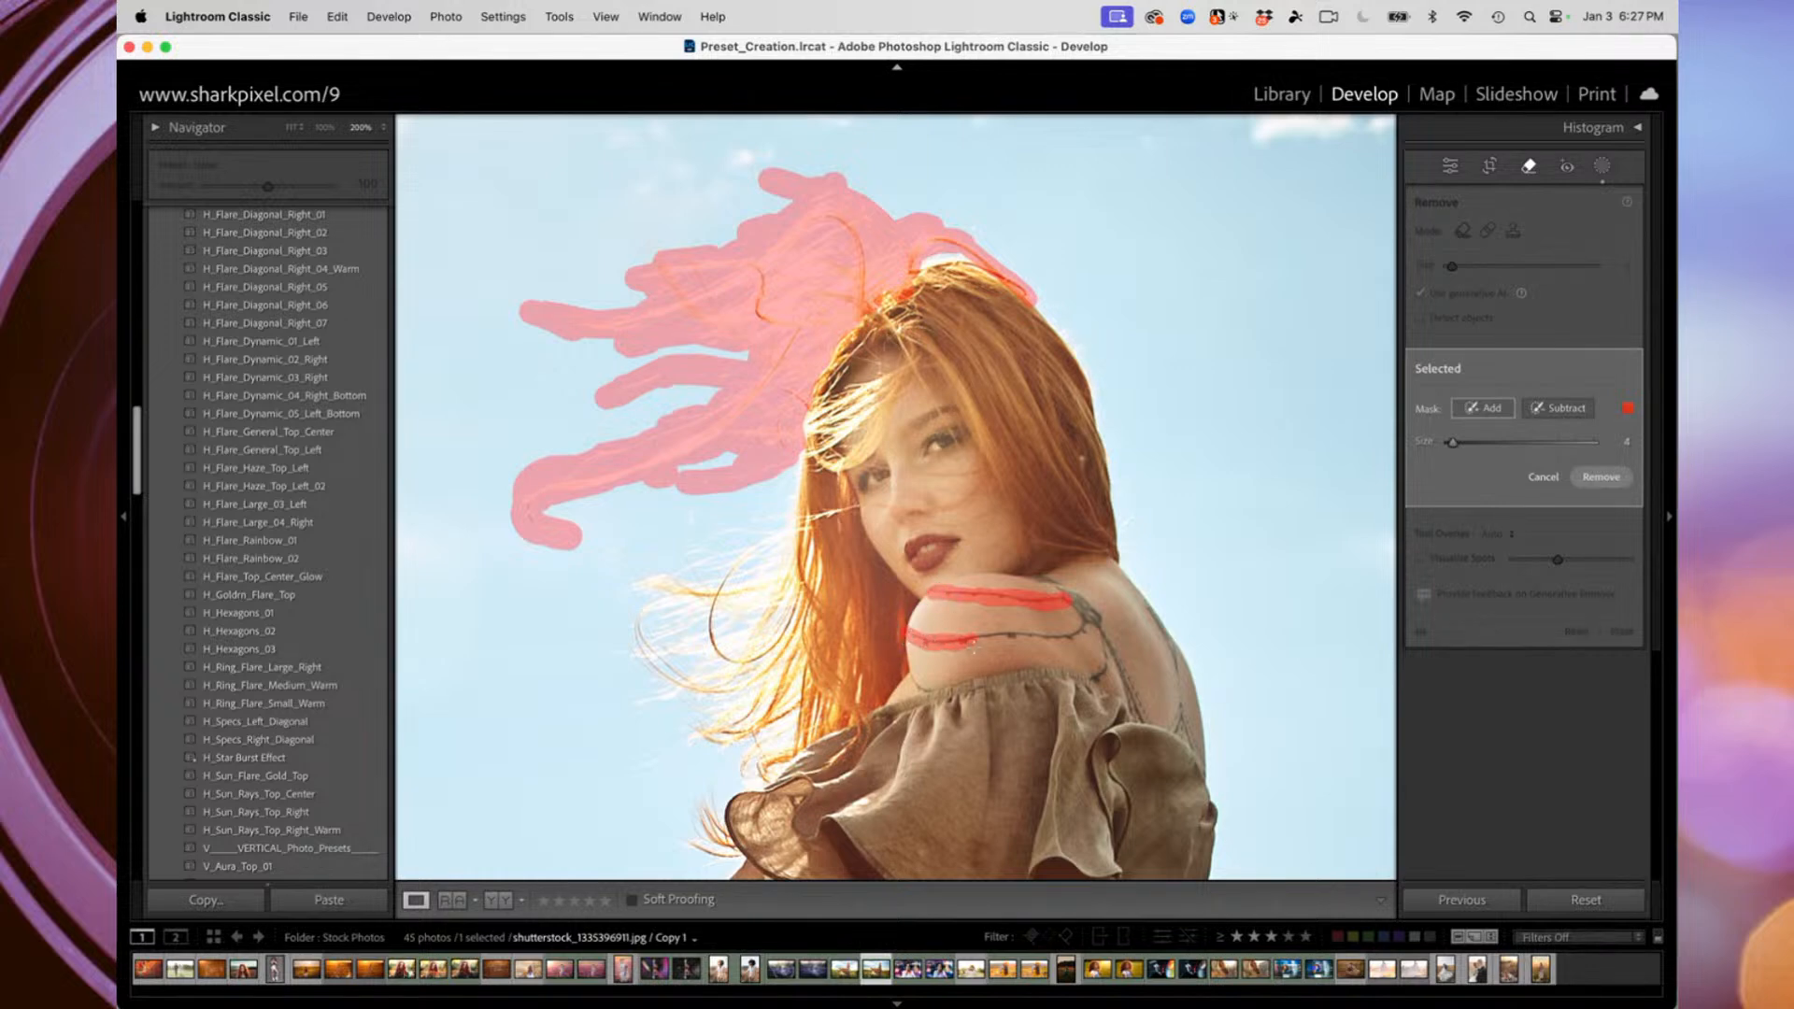
mouse_move(986, 636)
mouse_down()
mouse_move(1073, 636)
mouse_move(1089, 614)
mouse_move(1106, 662)
mouse_up()
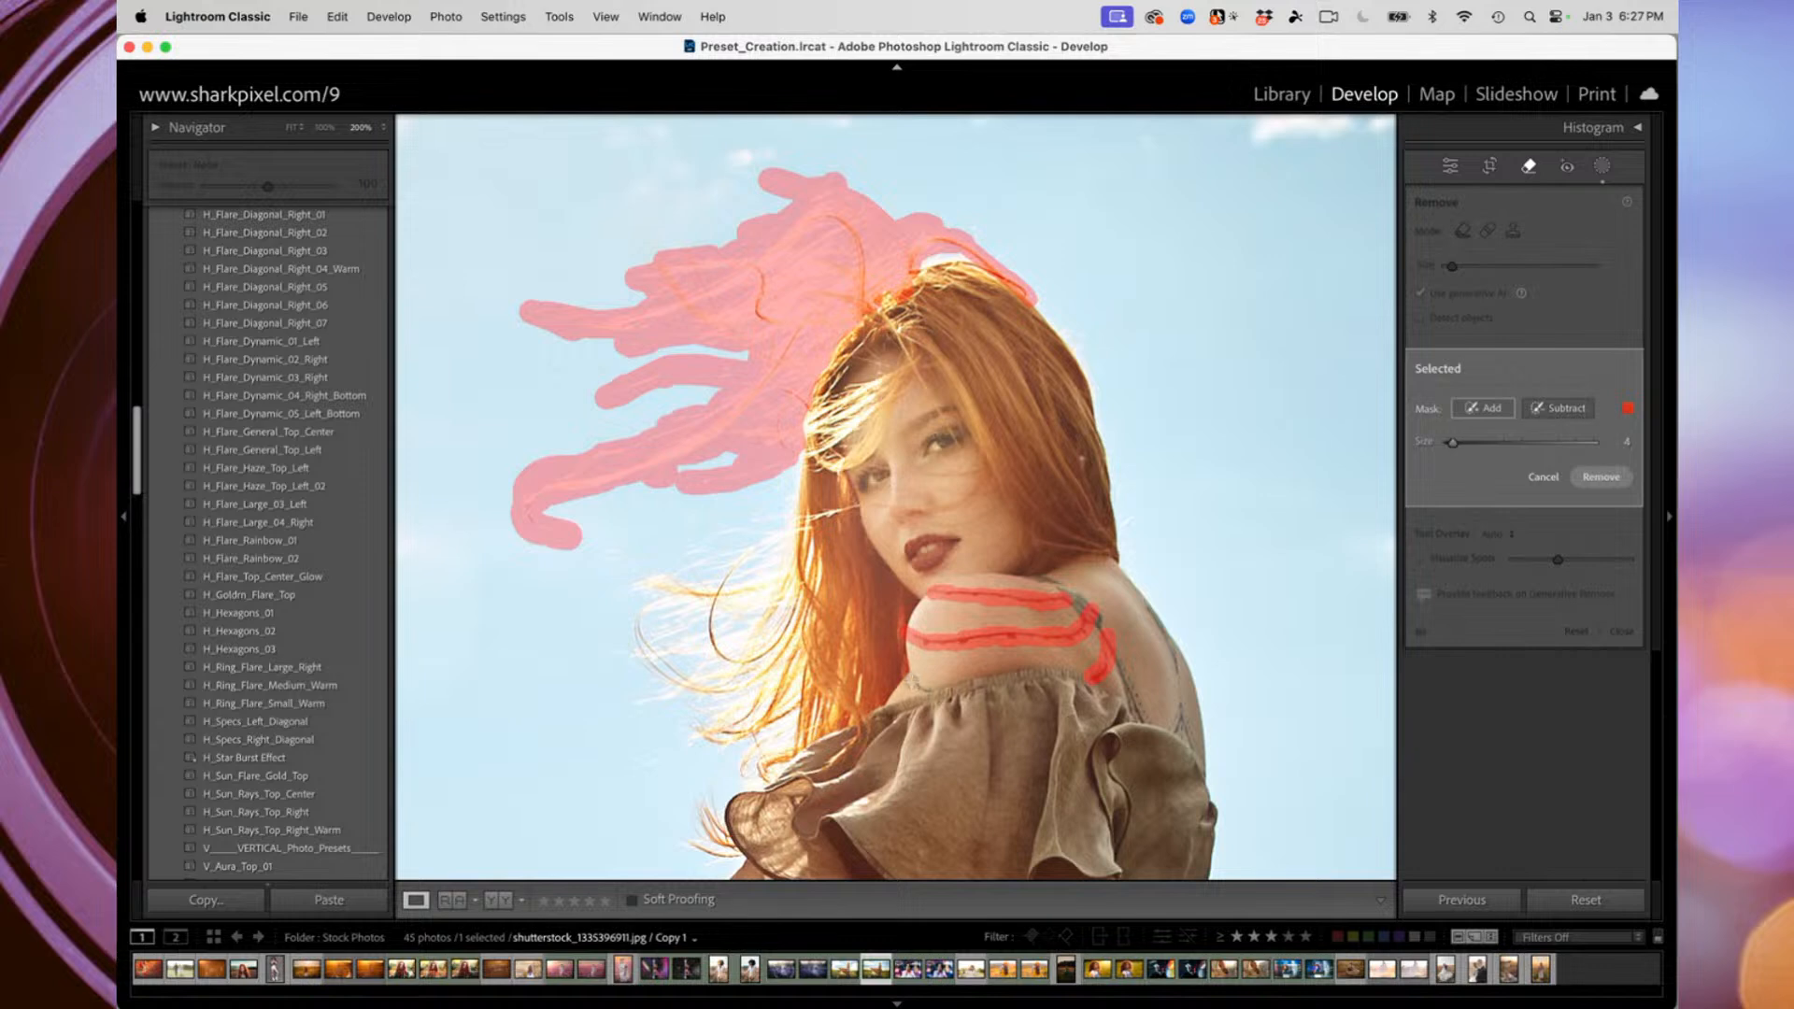
drag(904, 669, 938, 692)
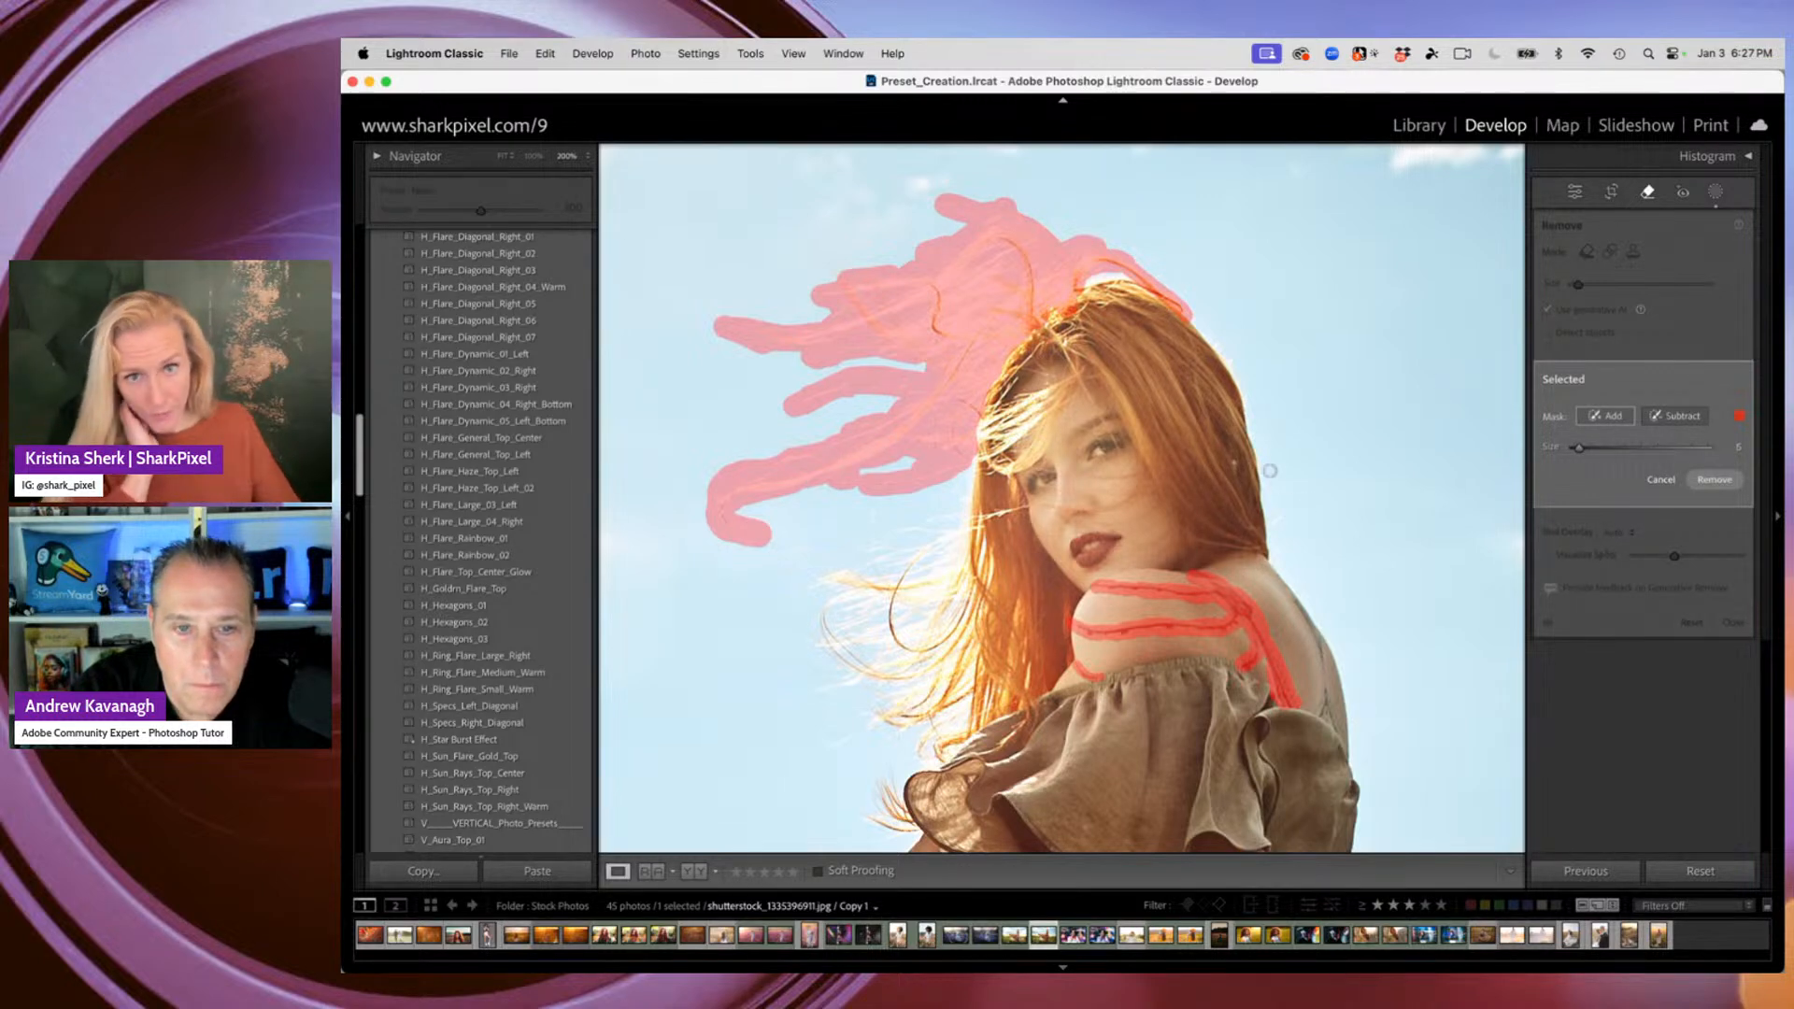
click(1727, 482)
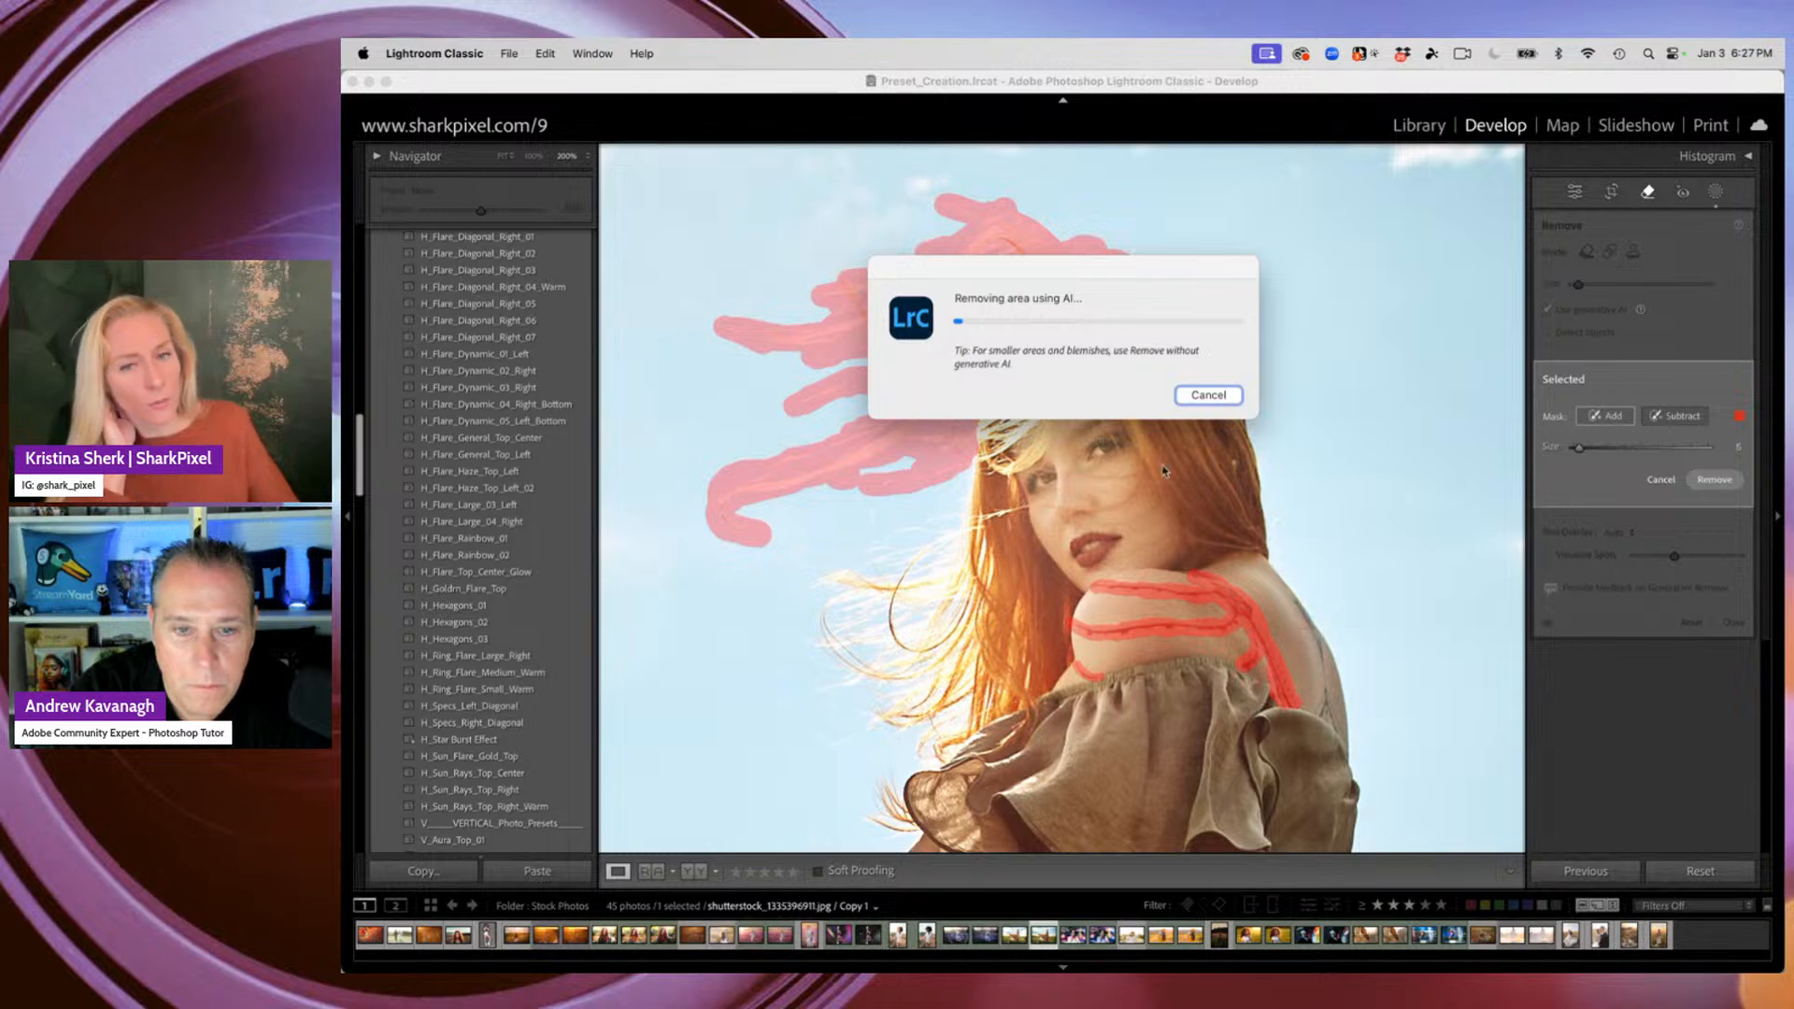
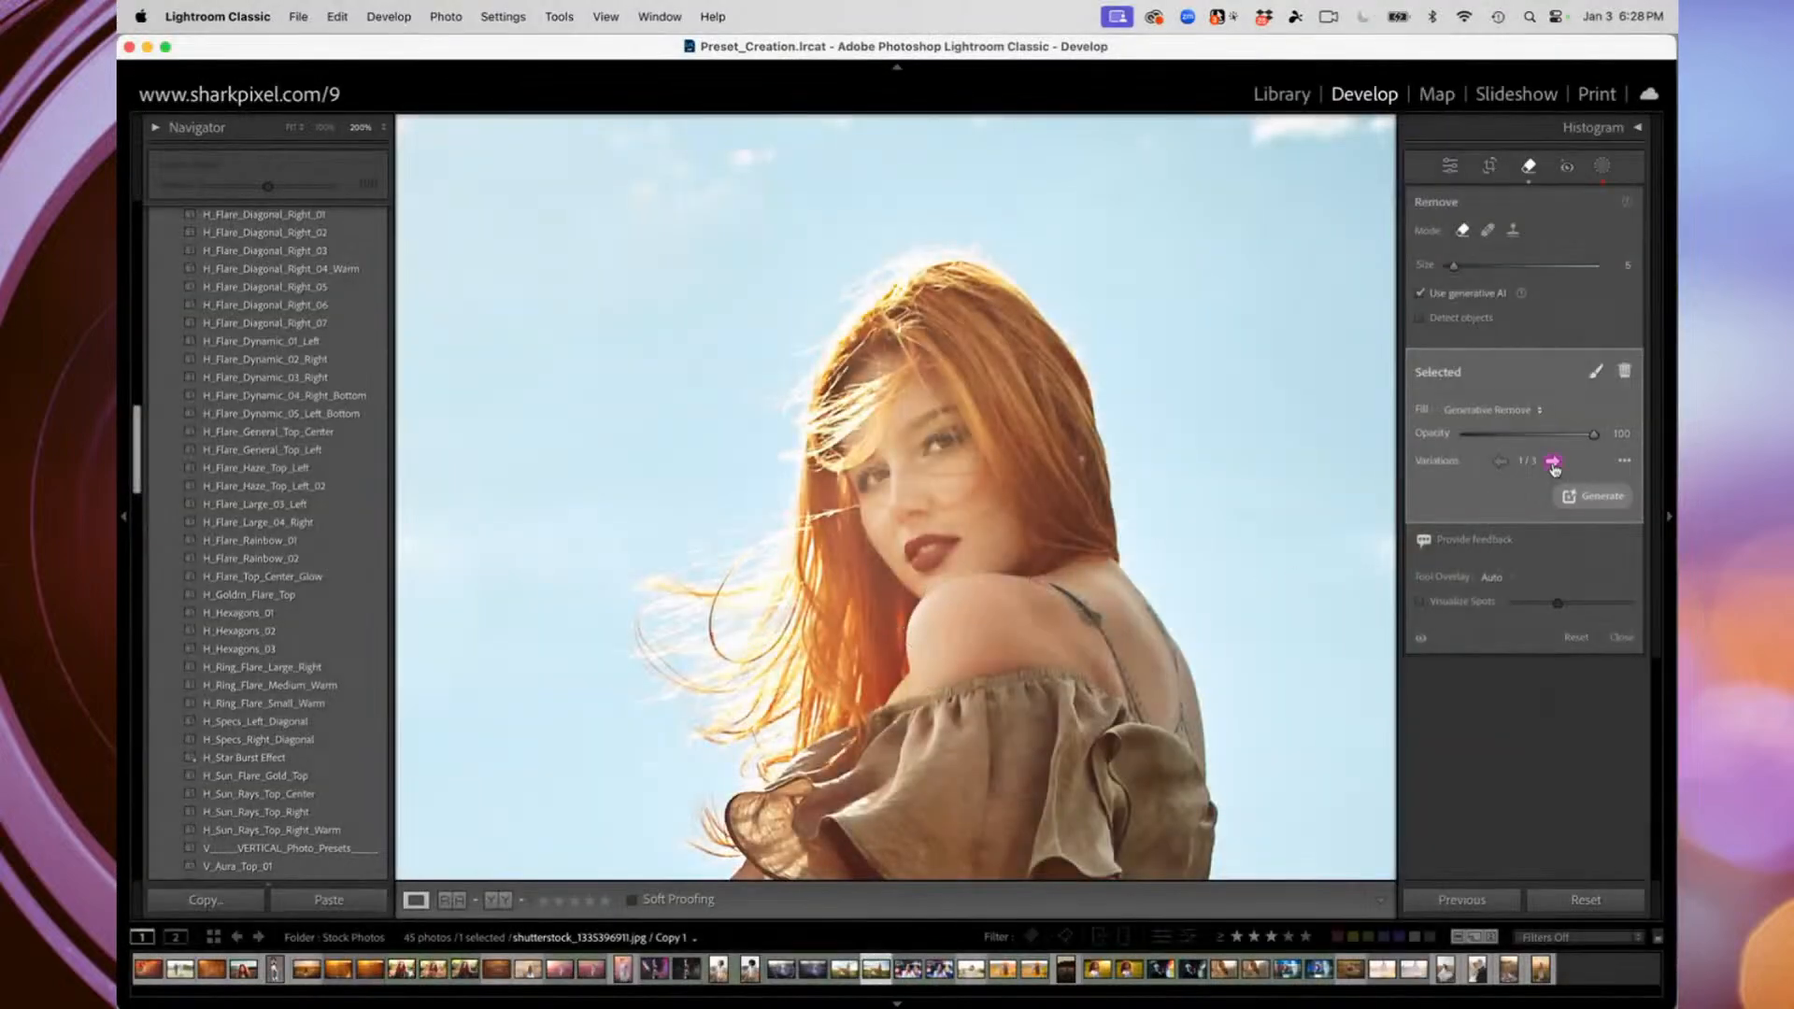
Choose variation 2 for the selected tattoo removal, and cycle through the flyaway hair removal's variations, keeping variation 1
click(1553, 462)
click(1553, 462)
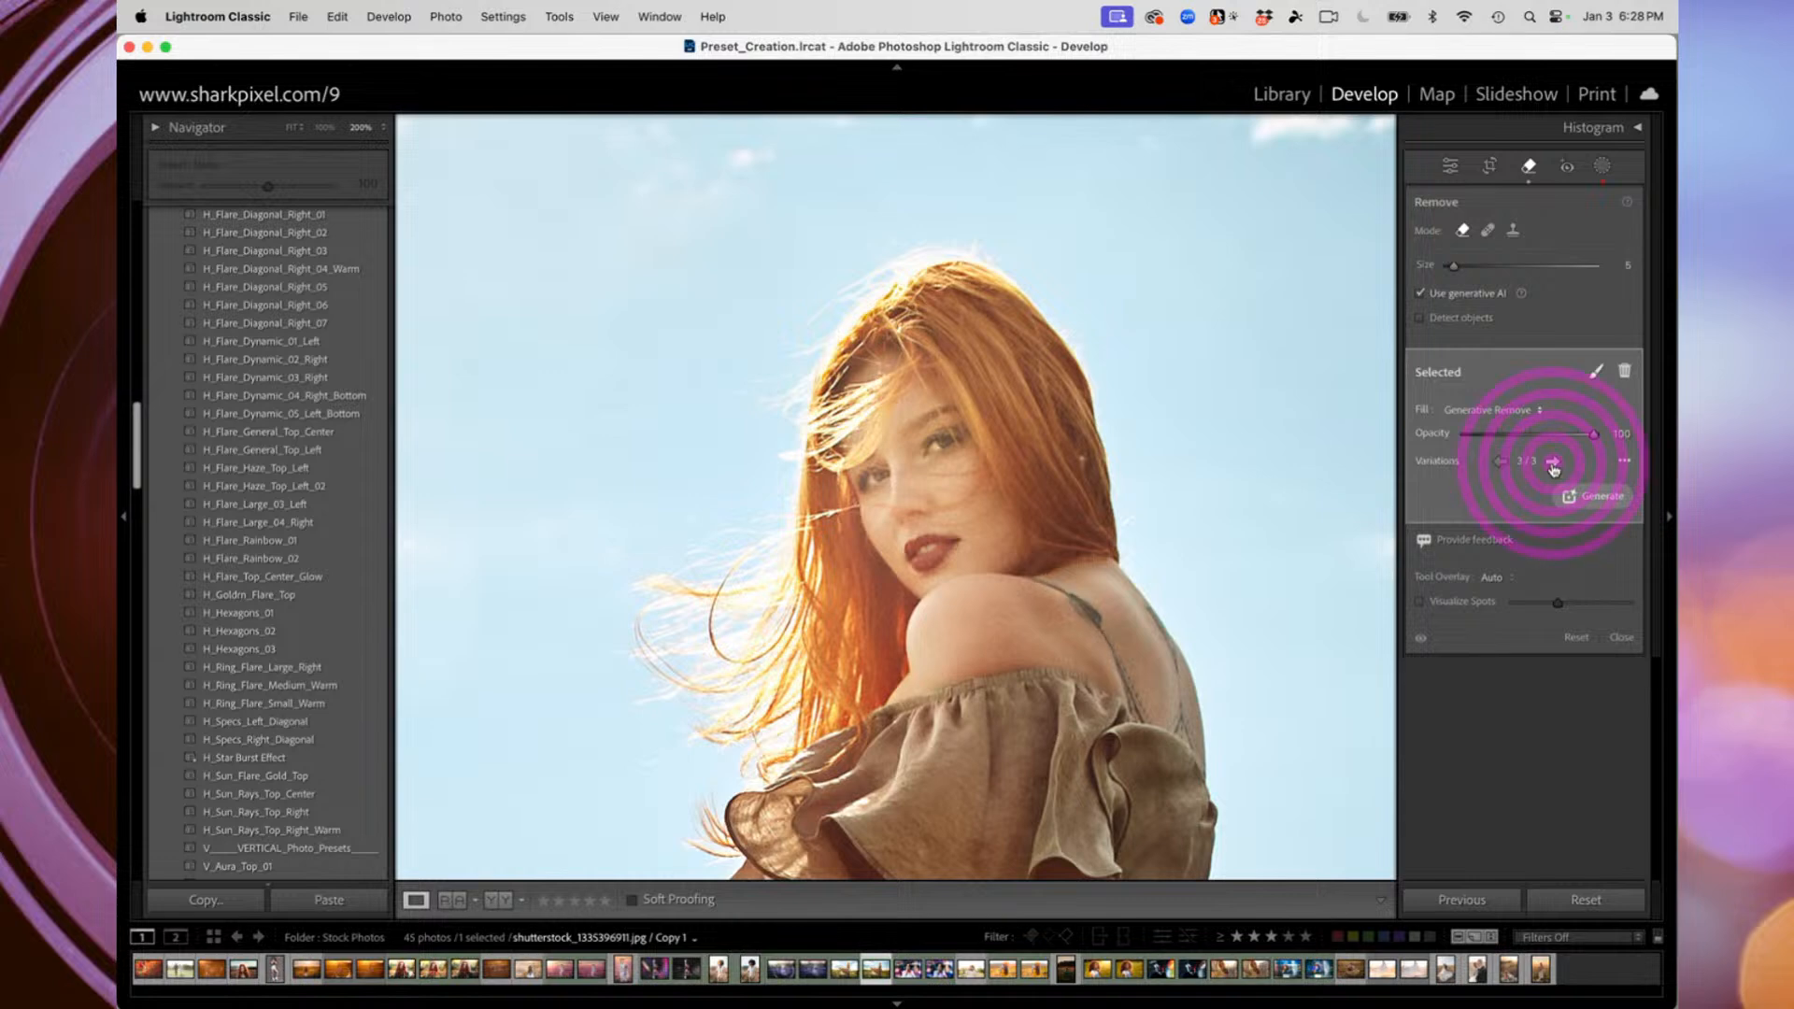
click(1497, 463)
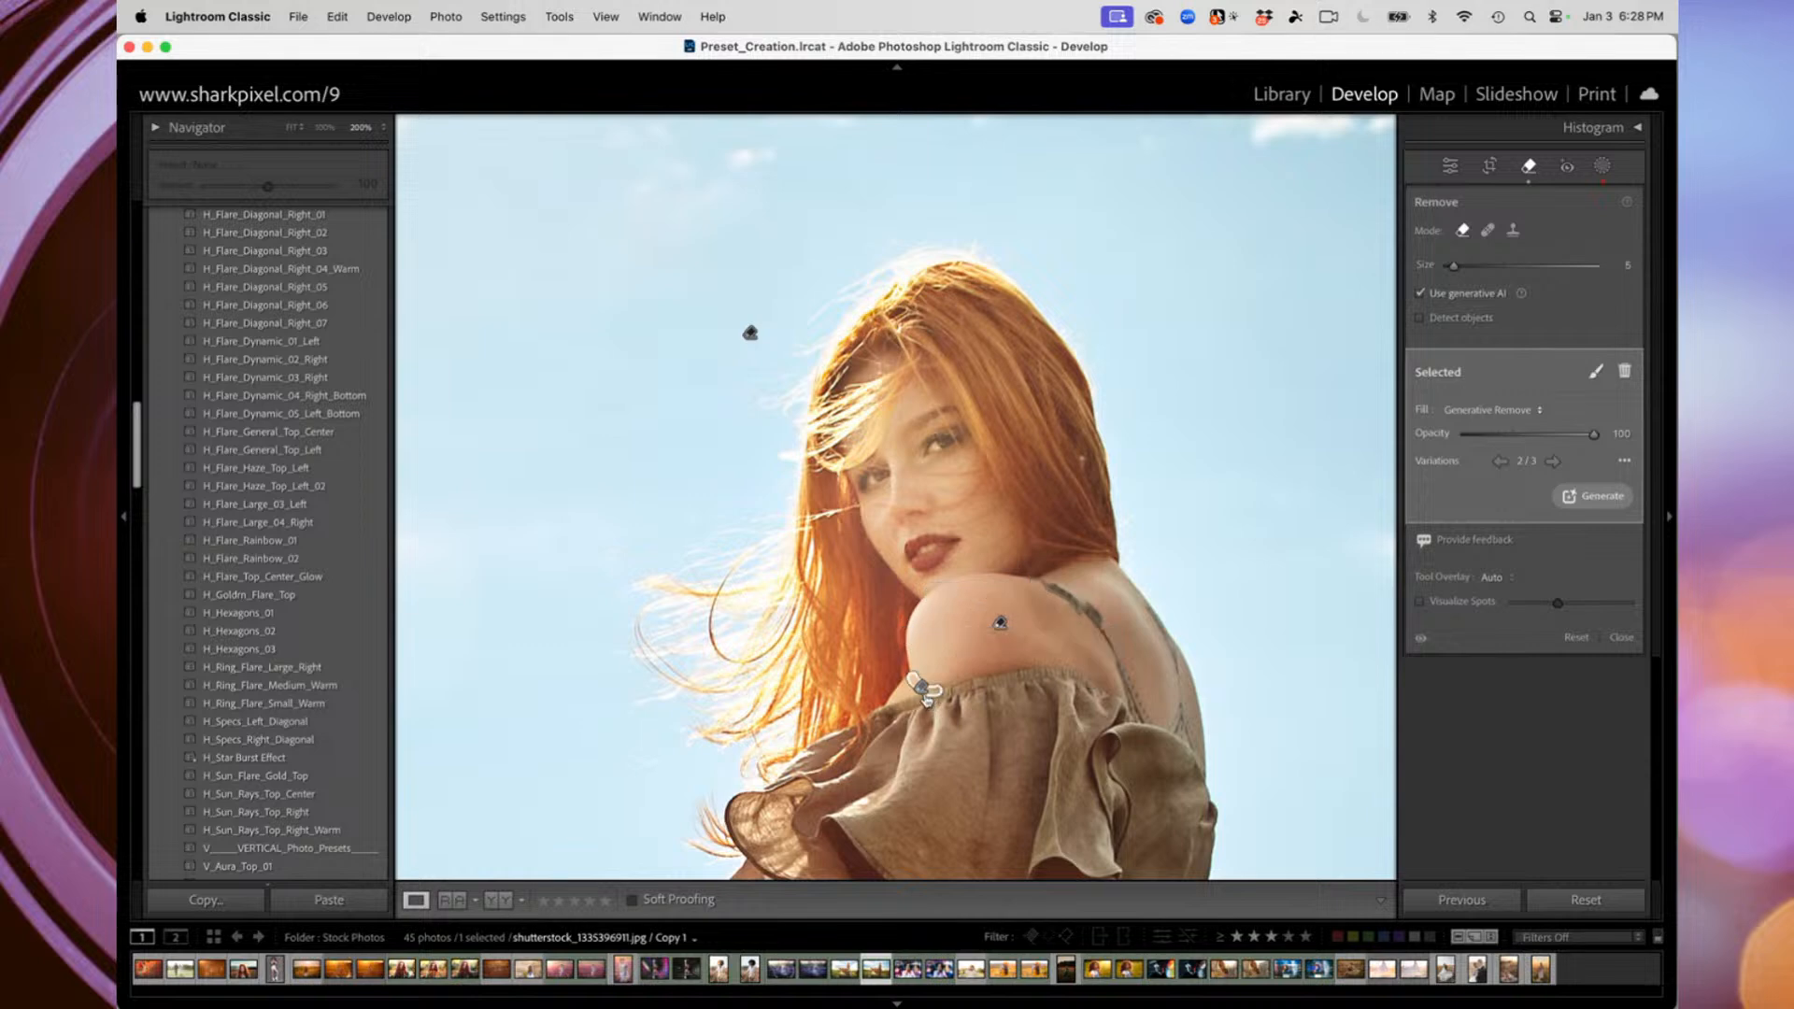
click(750, 333)
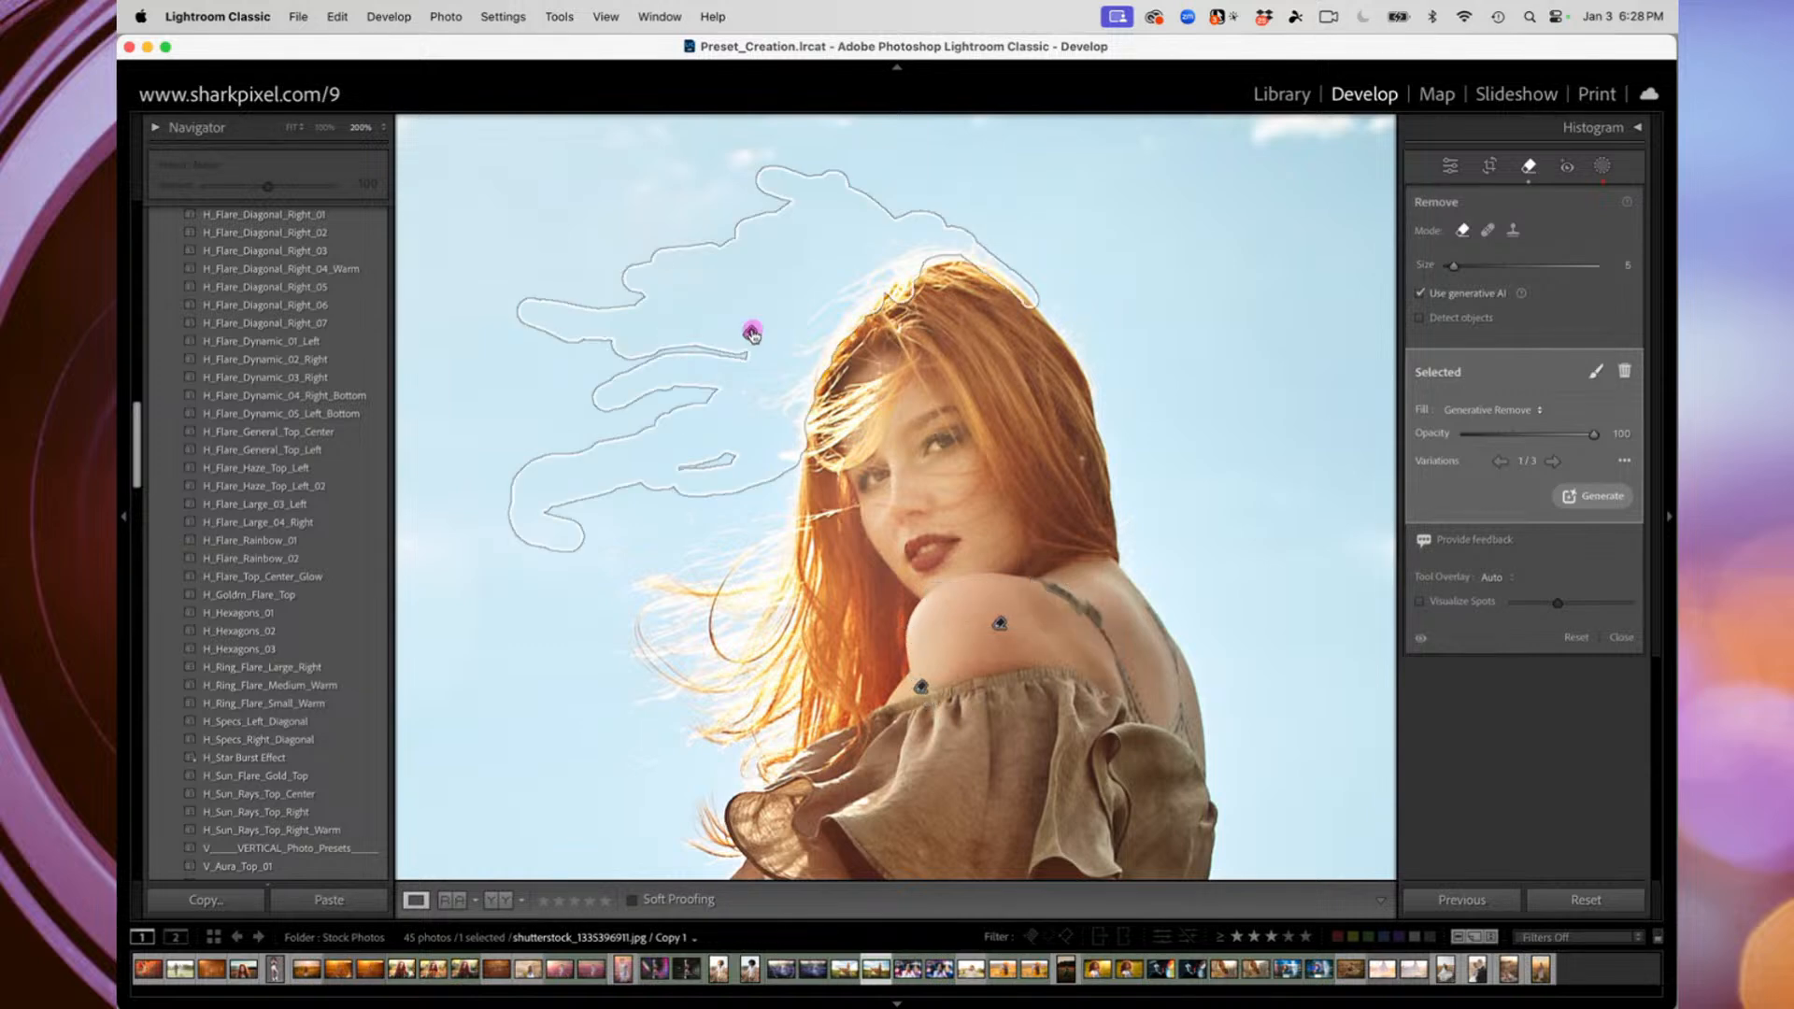
click(1552, 462)
click(1552, 462)
click(1552, 461)
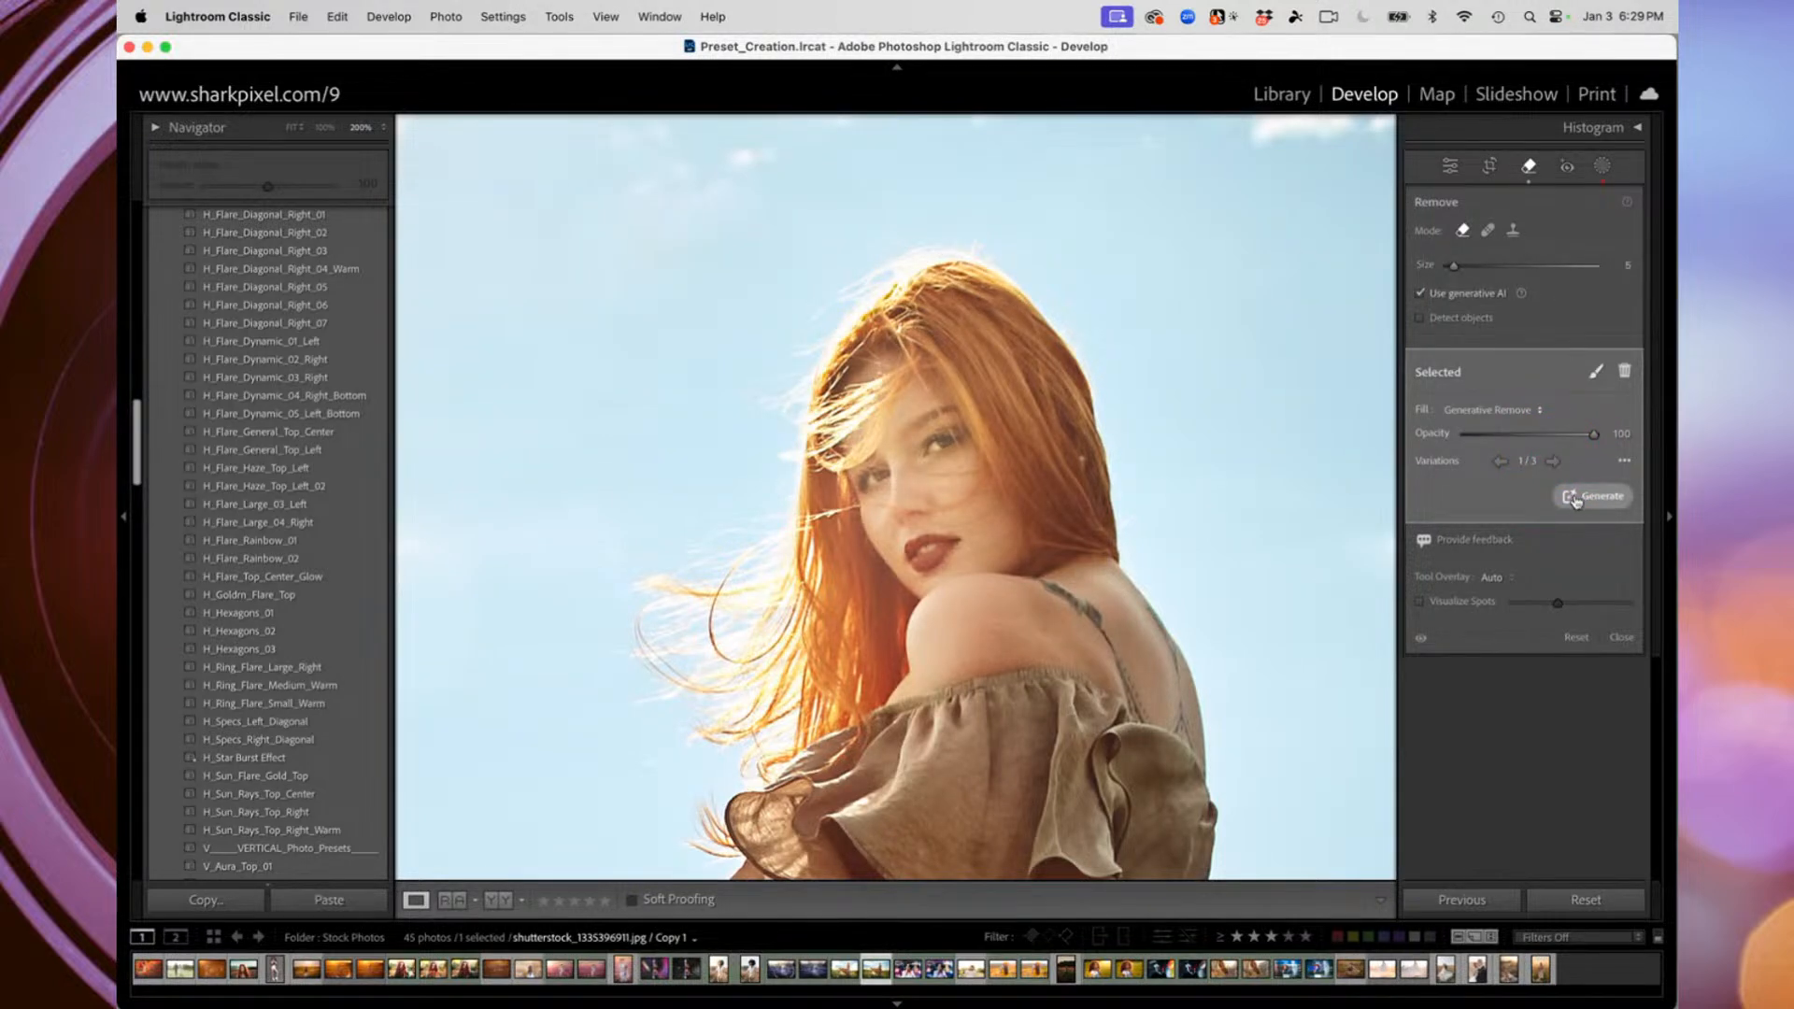
Mask the hair strands crossing the forehead and eye, reducing the brush size for the thin strand, and generatively remove them
key(])
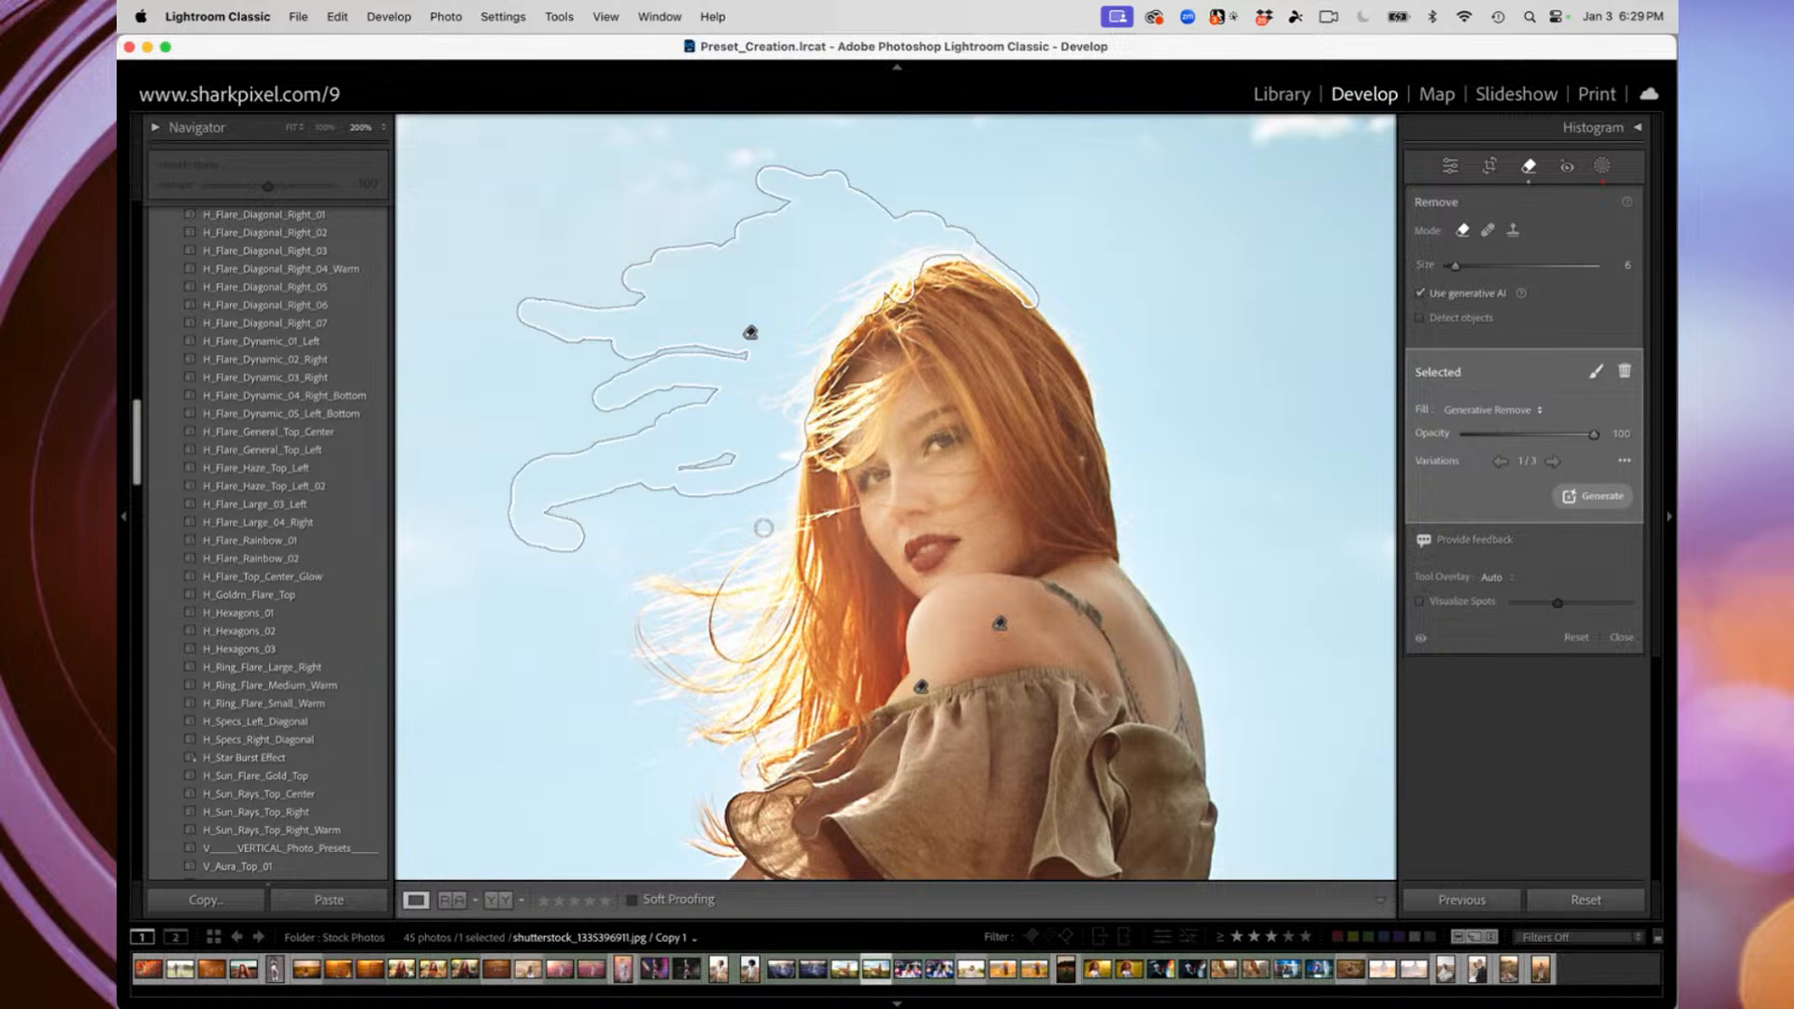
mouse_move(892, 385)
mouse_down()
mouse_move(905, 365)
mouse_move(841, 464)
mouse_move(780, 456)
mouse_move(842, 447)
mouse_move(789, 411)
mouse_move(886, 383)
mouse_move(838, 437)
mouse_up()
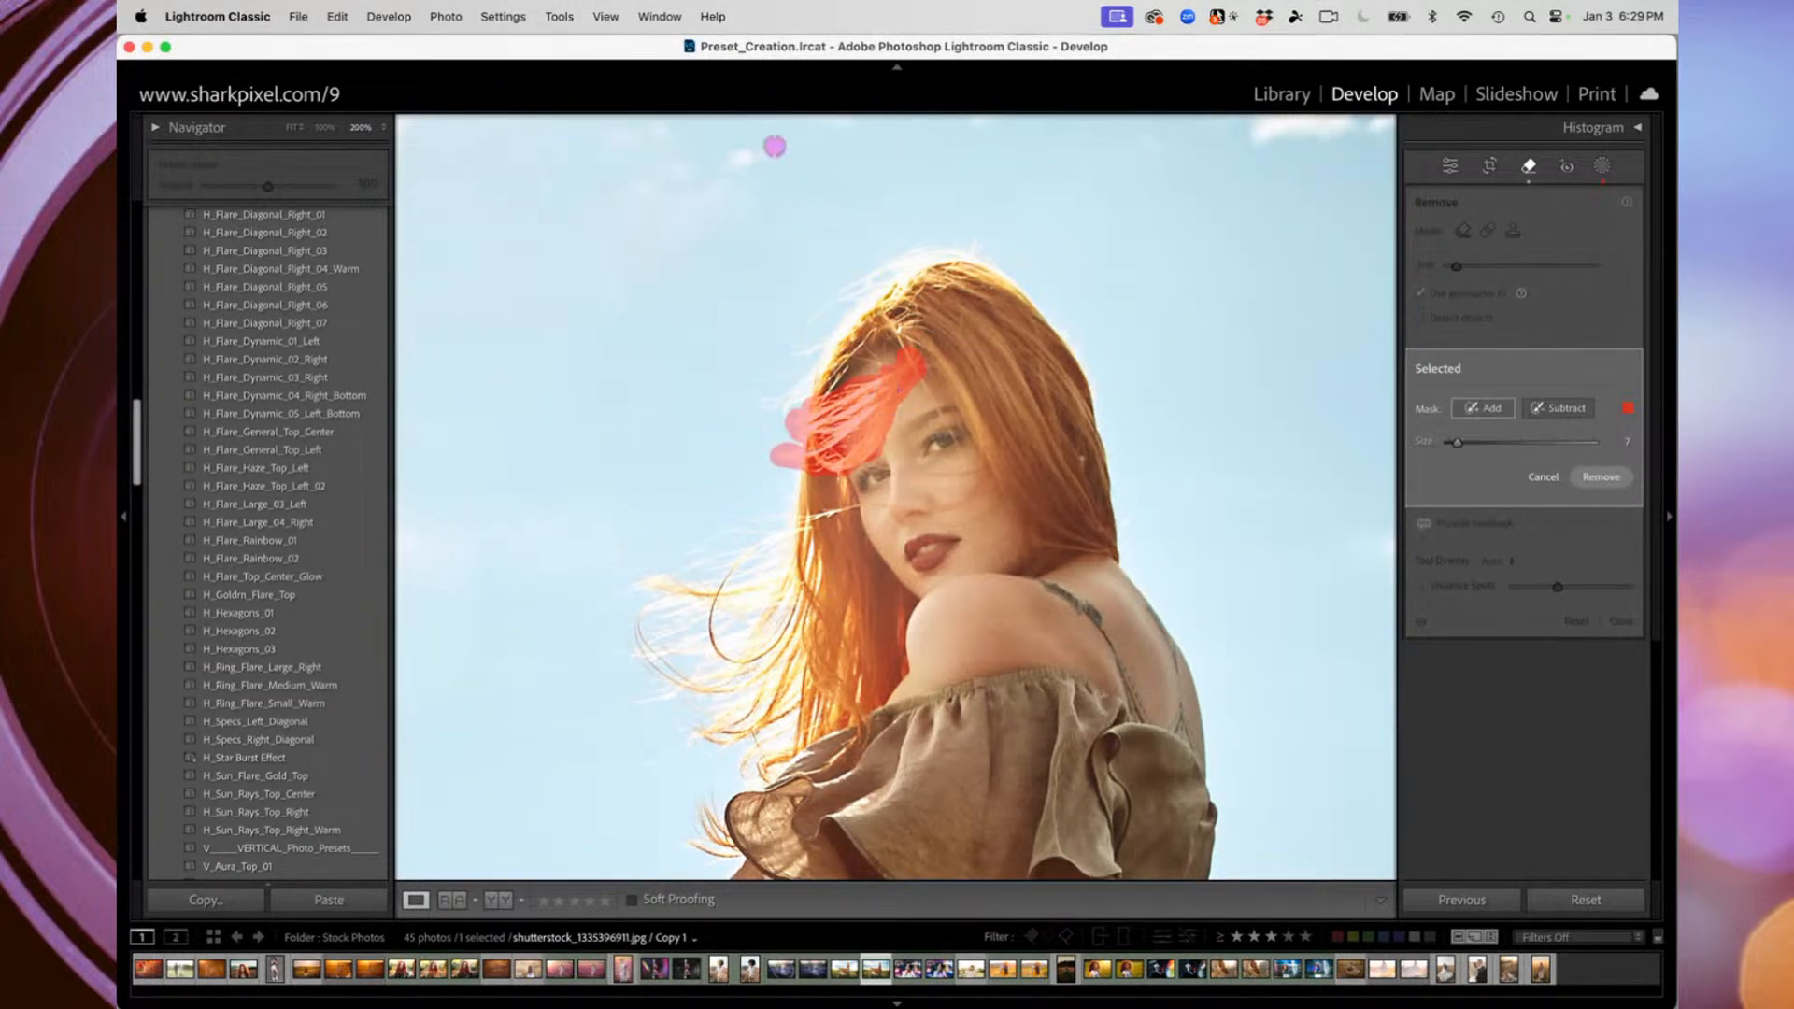
key([)
drag(897, 332, 938, 406)
key([)
key([)
drag(1099, 411, 1121, 455)
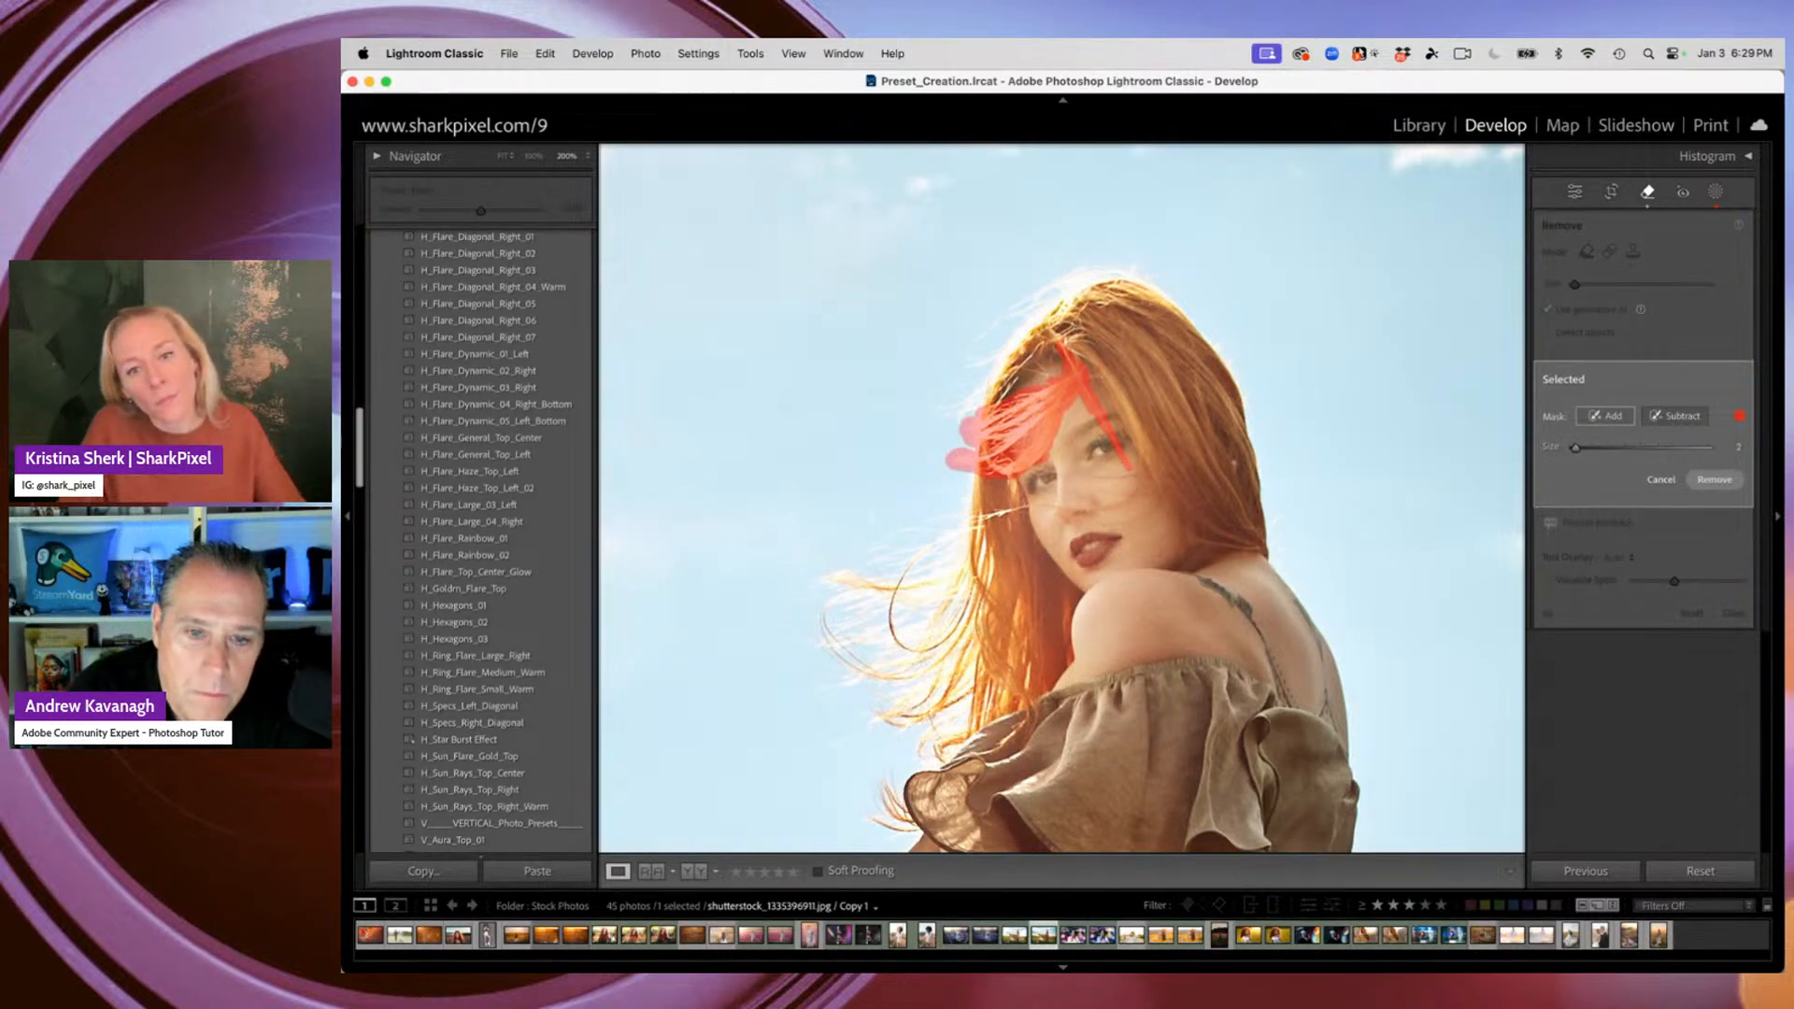
click(1714, 480)
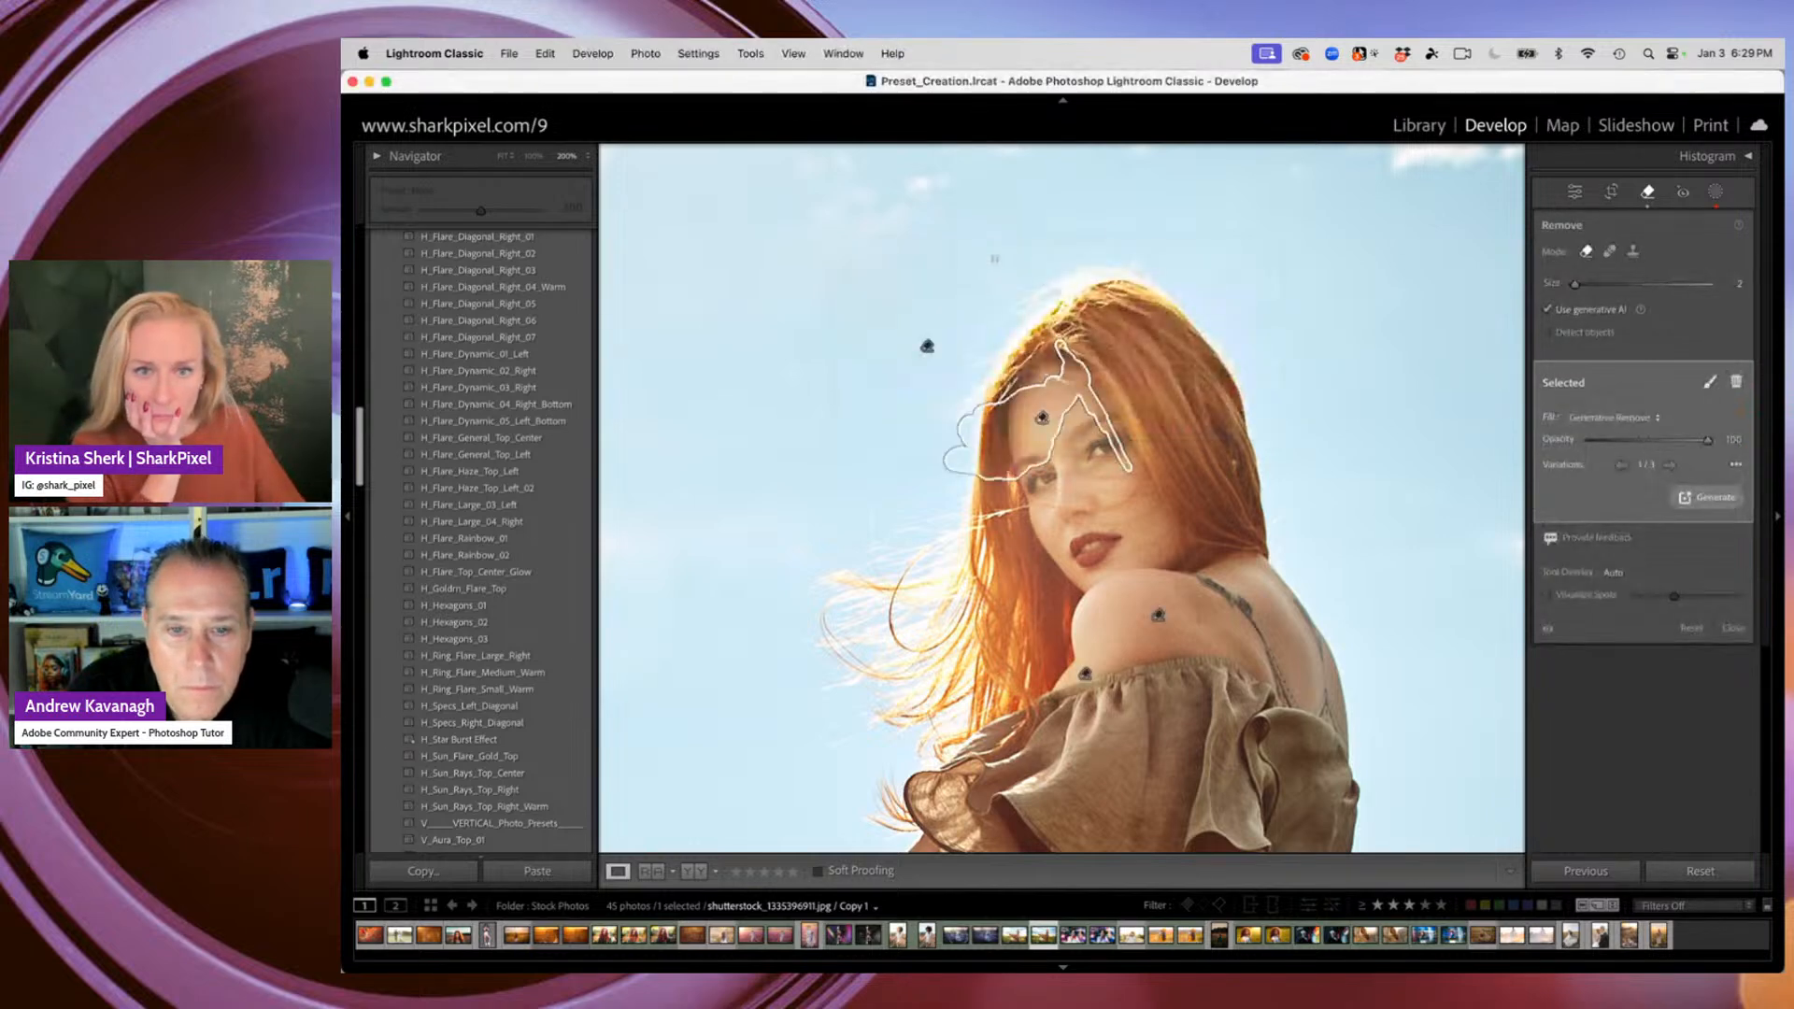
Compare the generated variations of the forehead hair removal and keep variation 3
click(1671, 465)
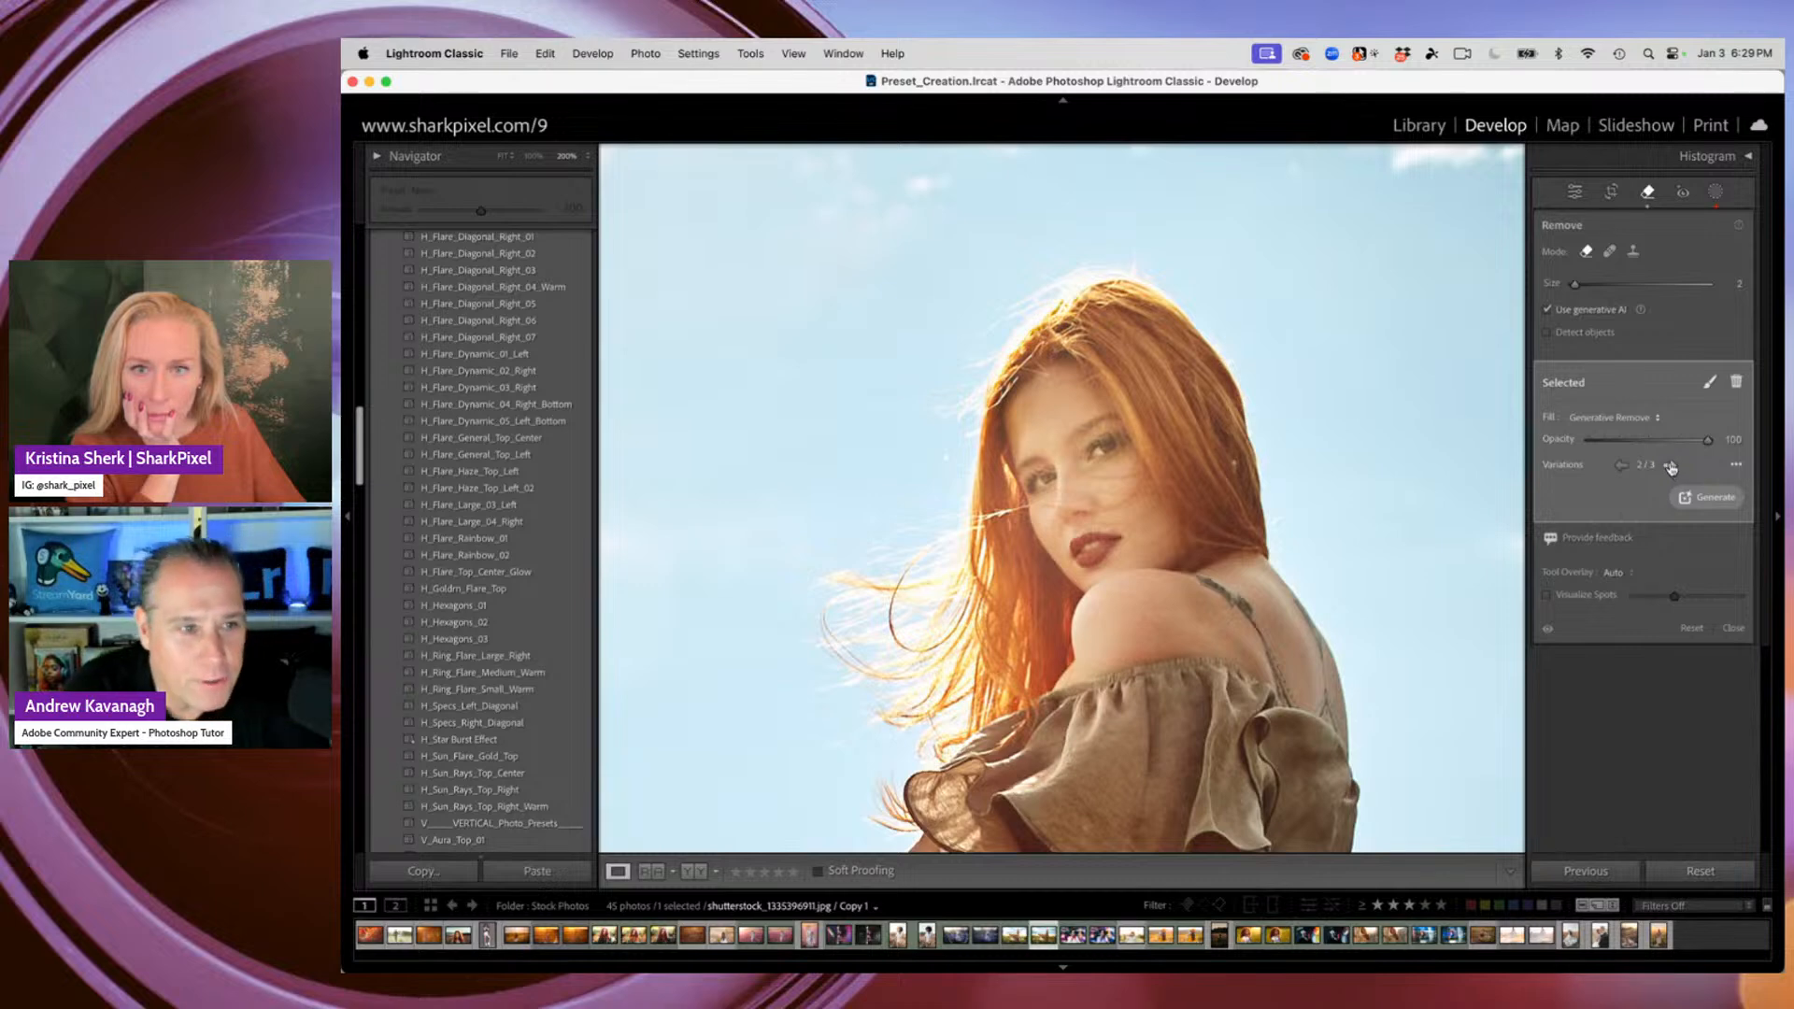
click(1621, 466)
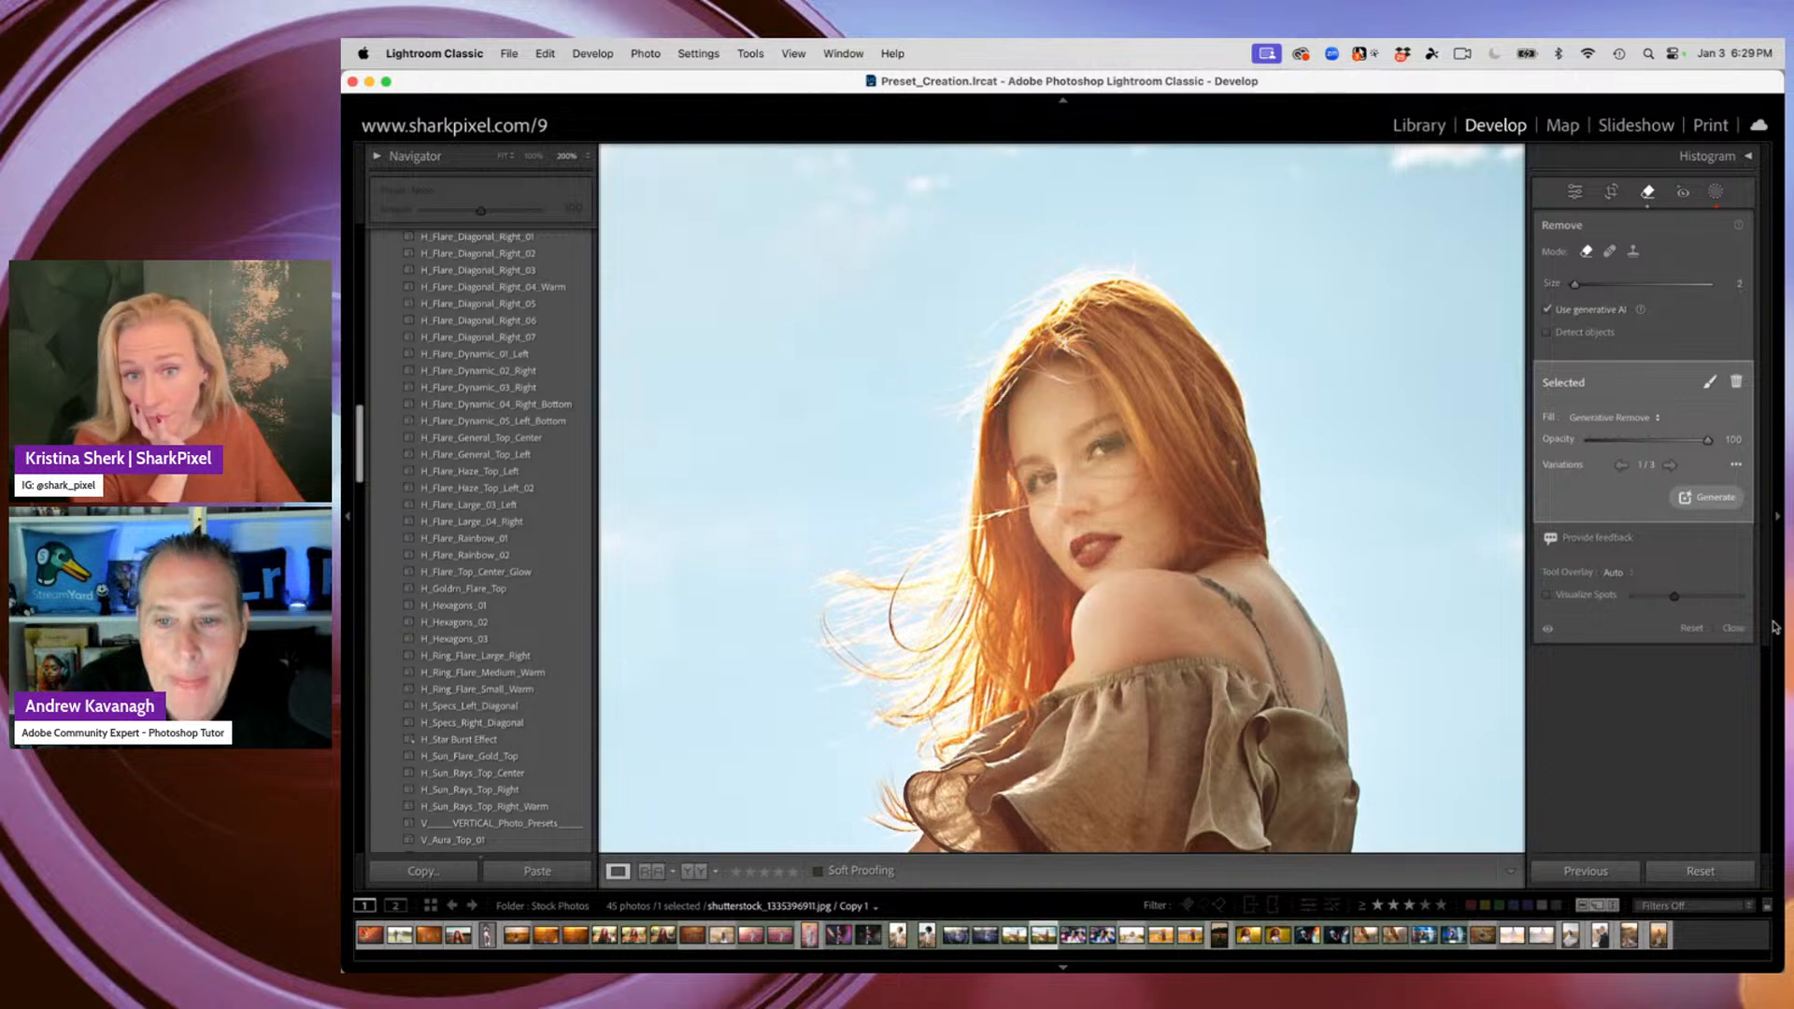
click(1669, 464)
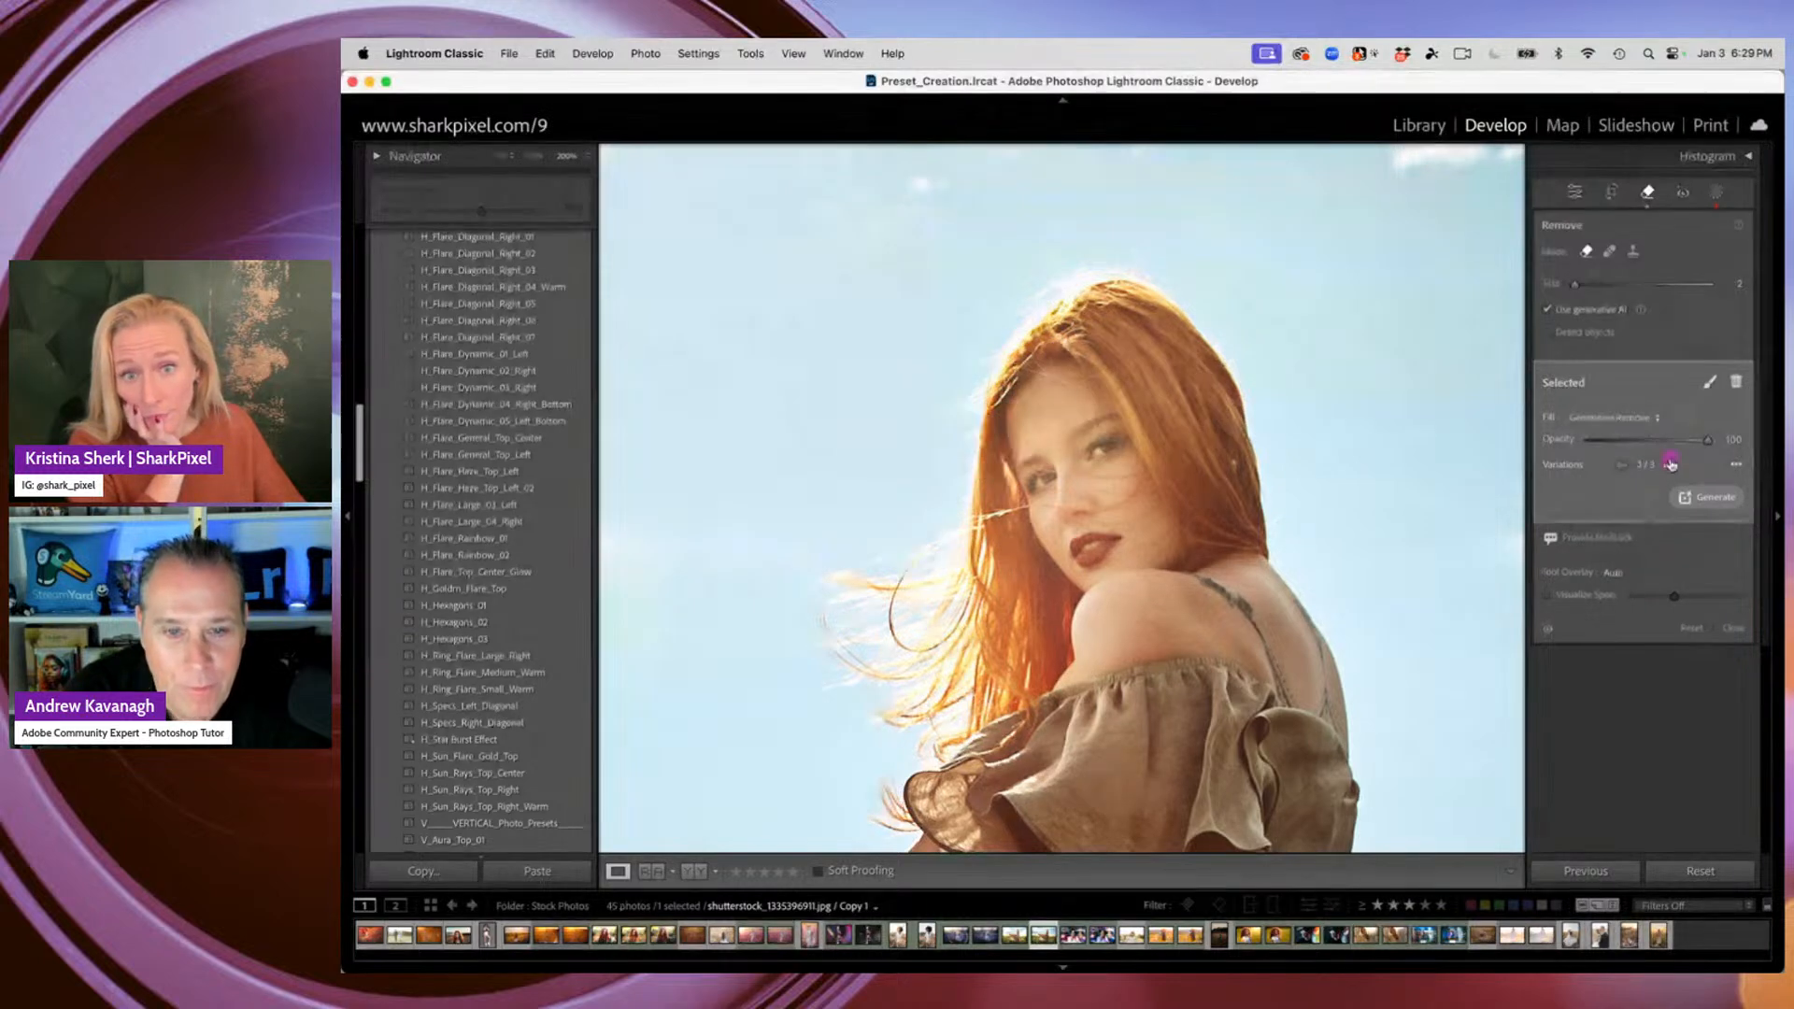
click(1668, 465)
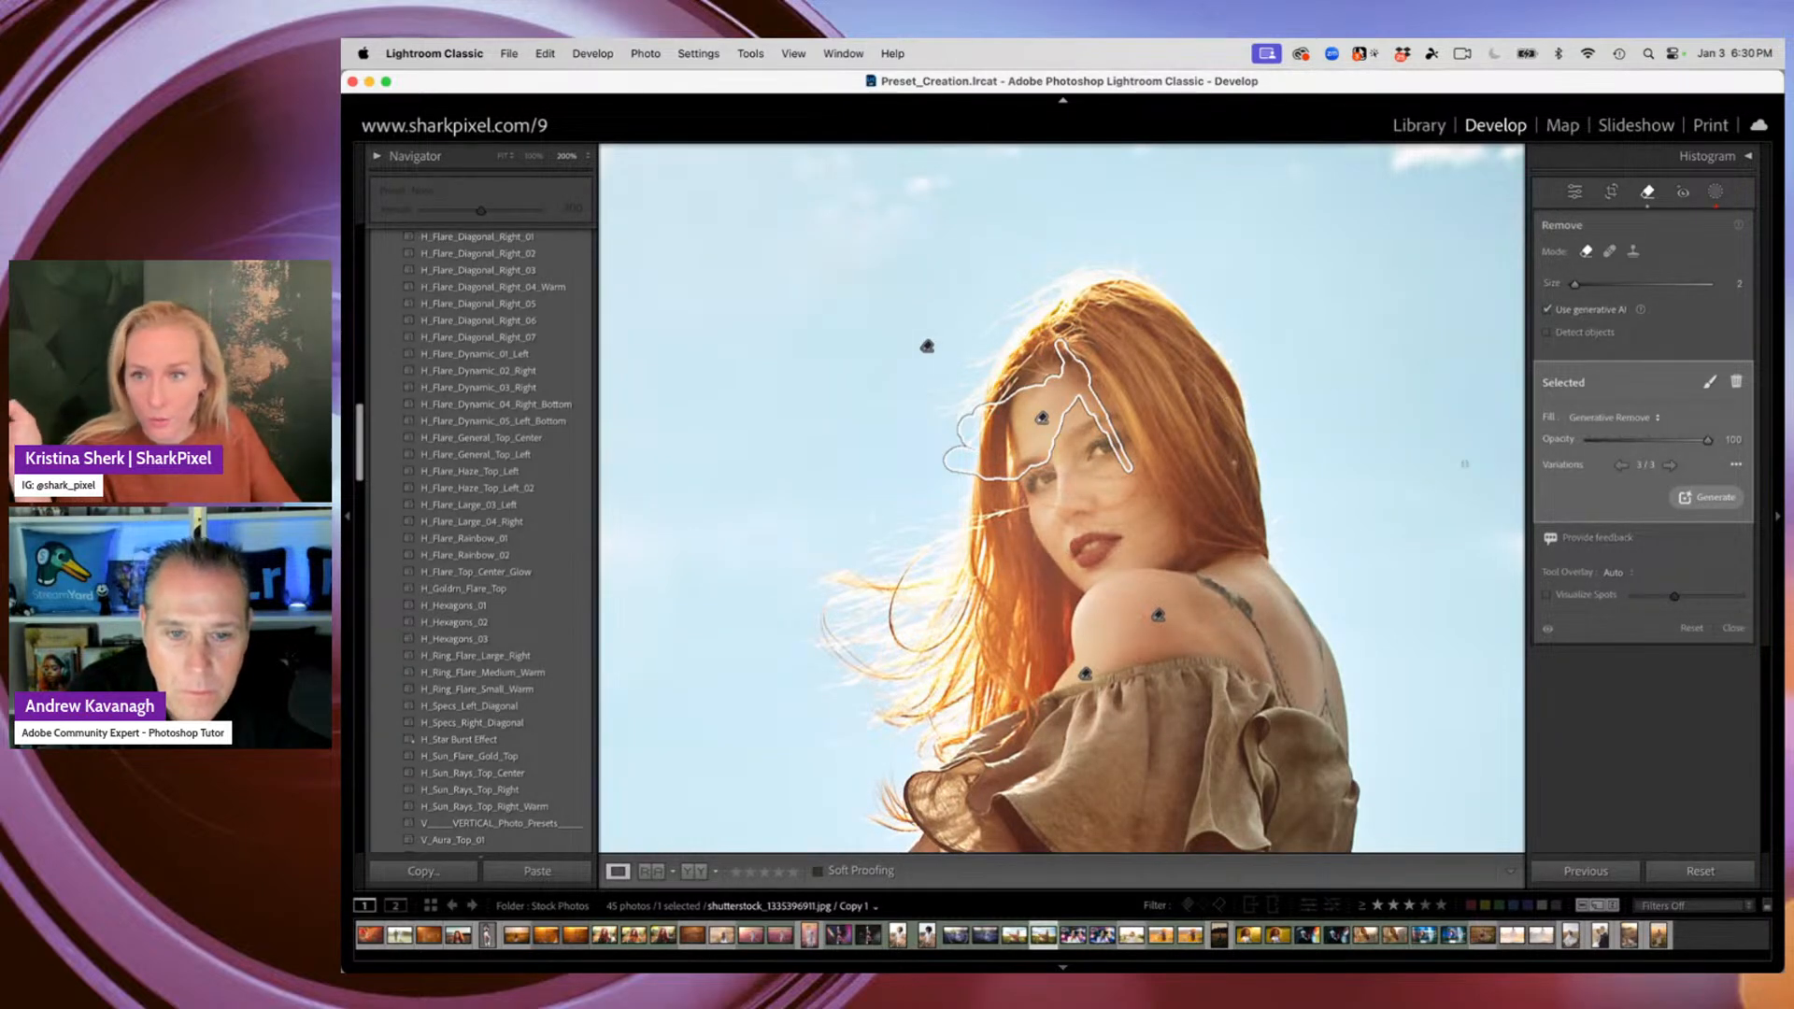
Mask the strand across the cheek, the area under the eye, the hair edge and the remaining back tattoo, and generatively remove them
mouse_move(1053, 506)
mouse_down()
mouse_move(968, 515)
mouse_move(1070, 509)
mouse_move(1146, 461)
mouse_move(1240, 475)
mouse_up()
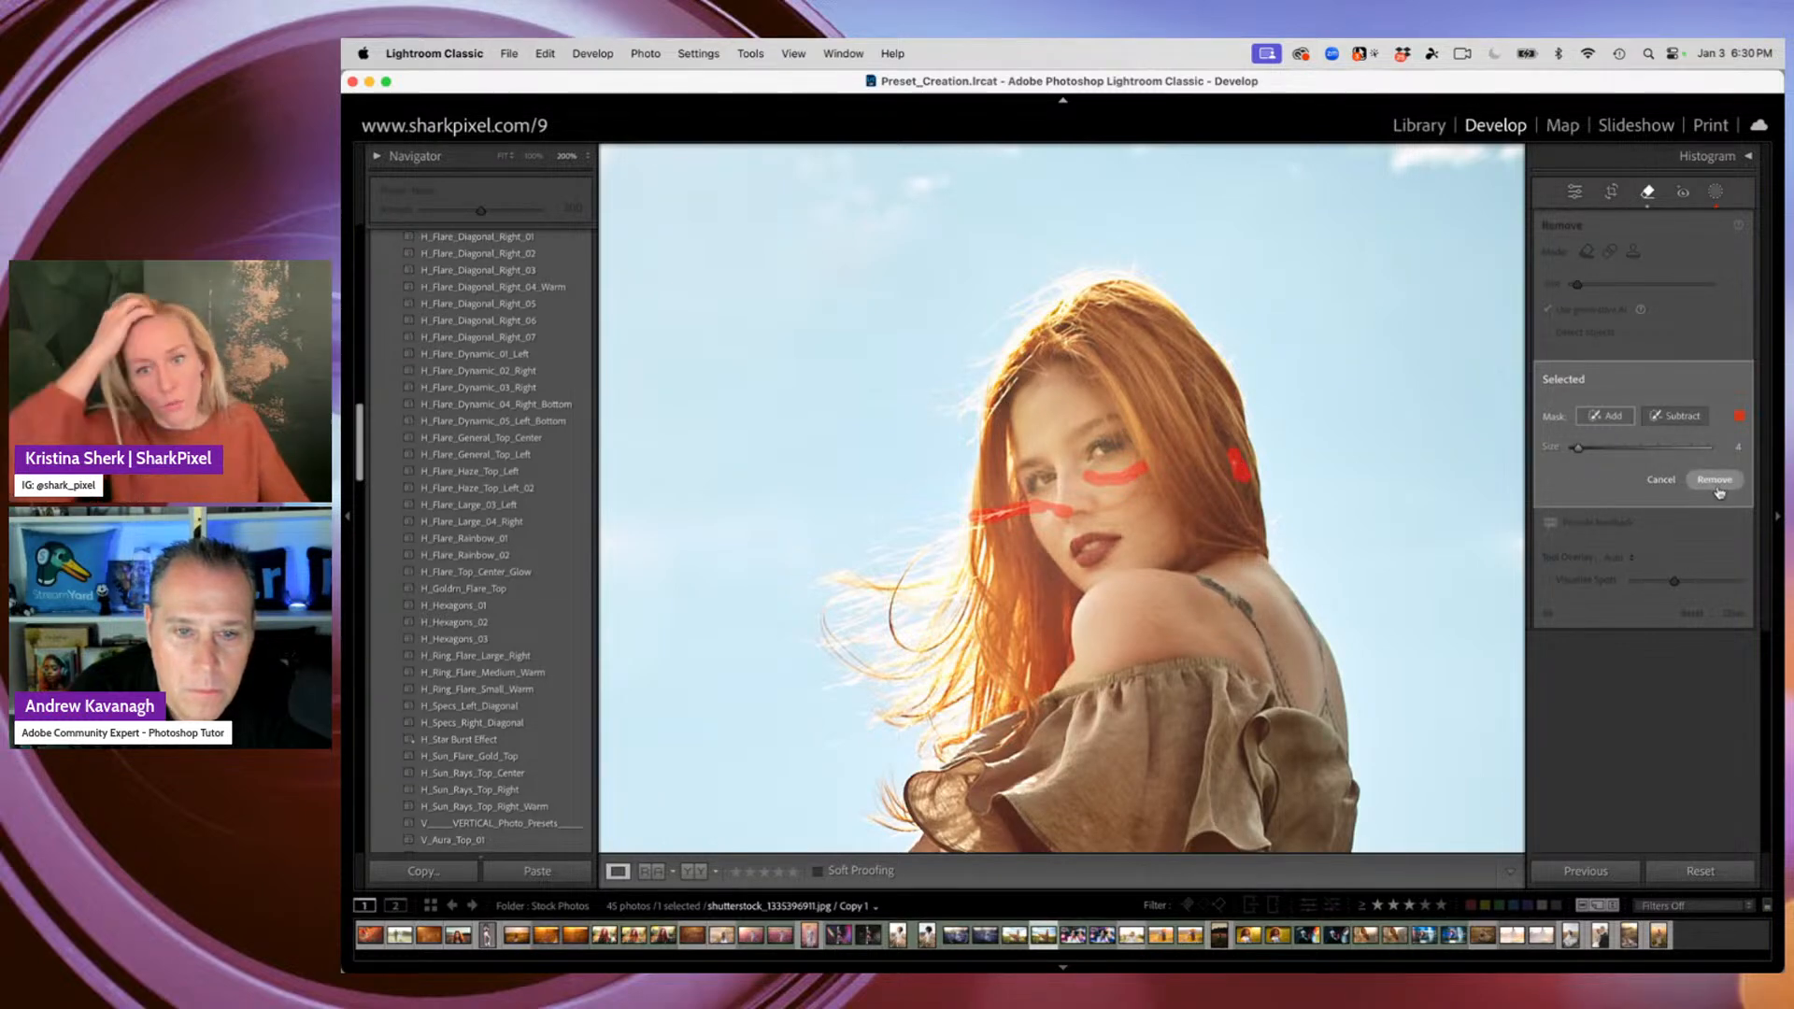
mouse_move(1192, 572)
mouse_down()
mouse_move(1245, 613)
mouse_move(1196, 575)
mouse_move(1255, 621)
mouse_move(1297, 711)
mouse_up()
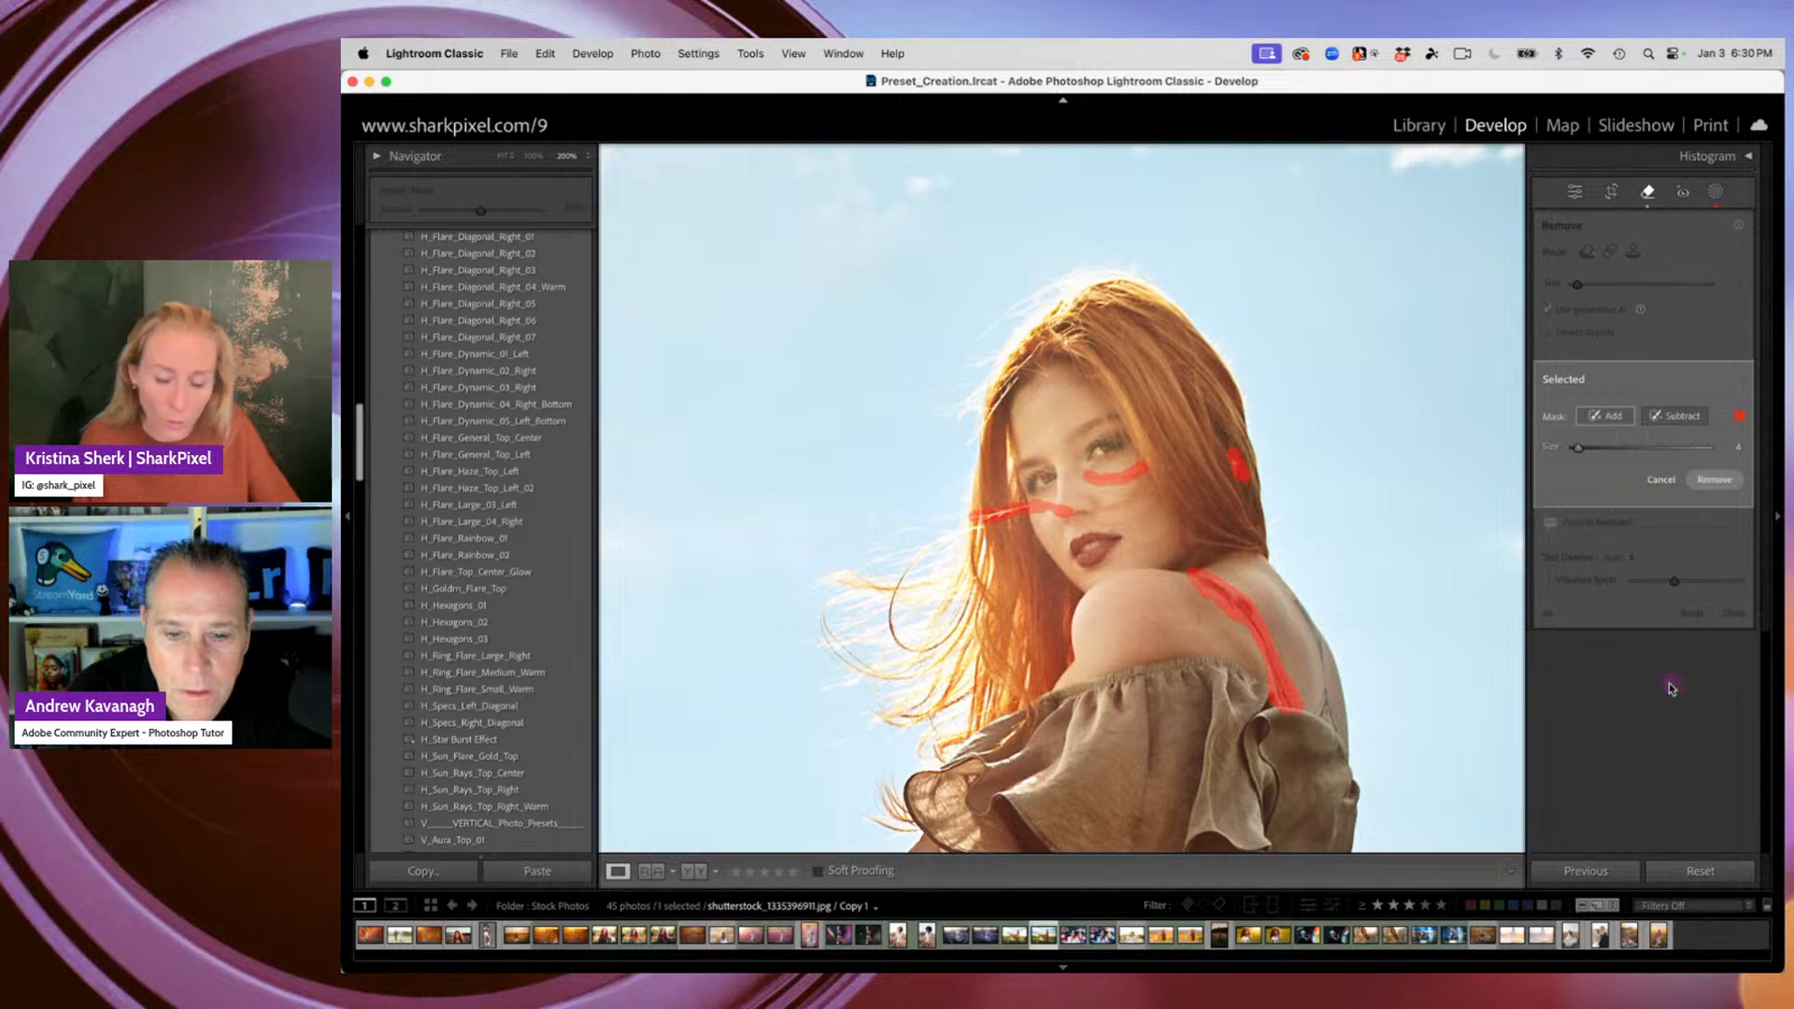
click(1714, 480)
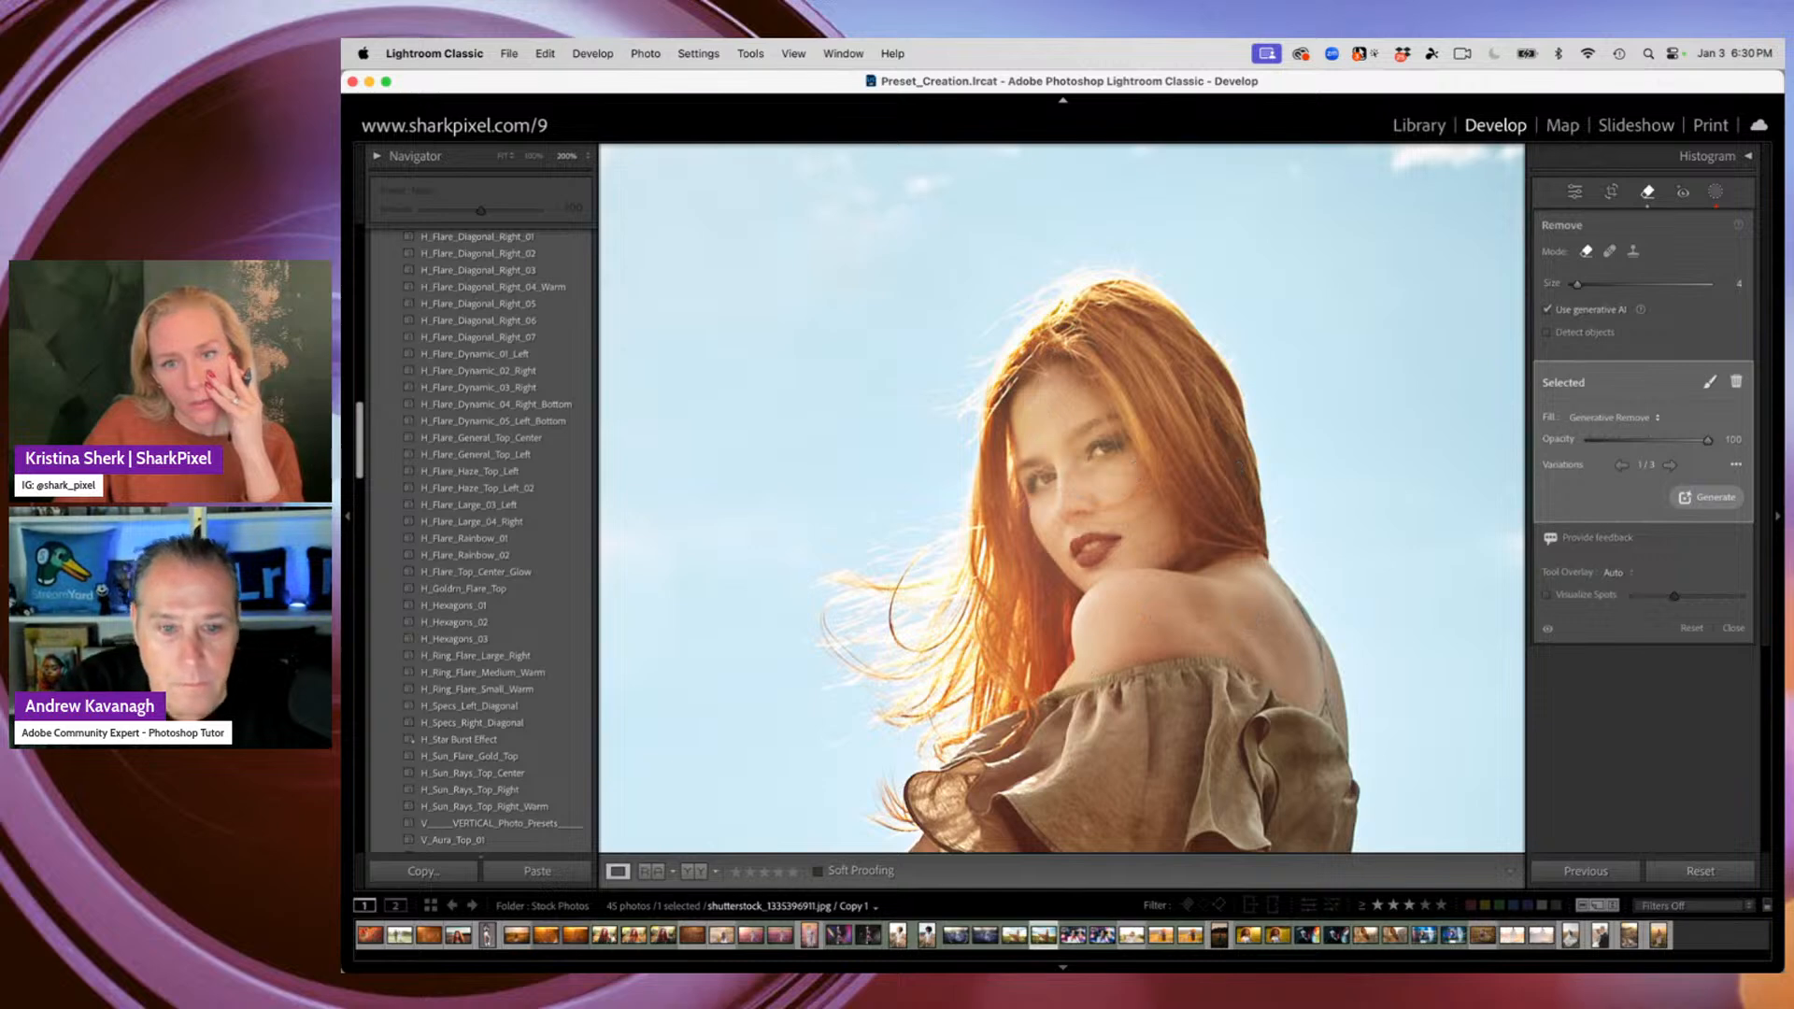
Compare the generated variations of the back tattoo removal and keep variation 2
click(1670, 465)
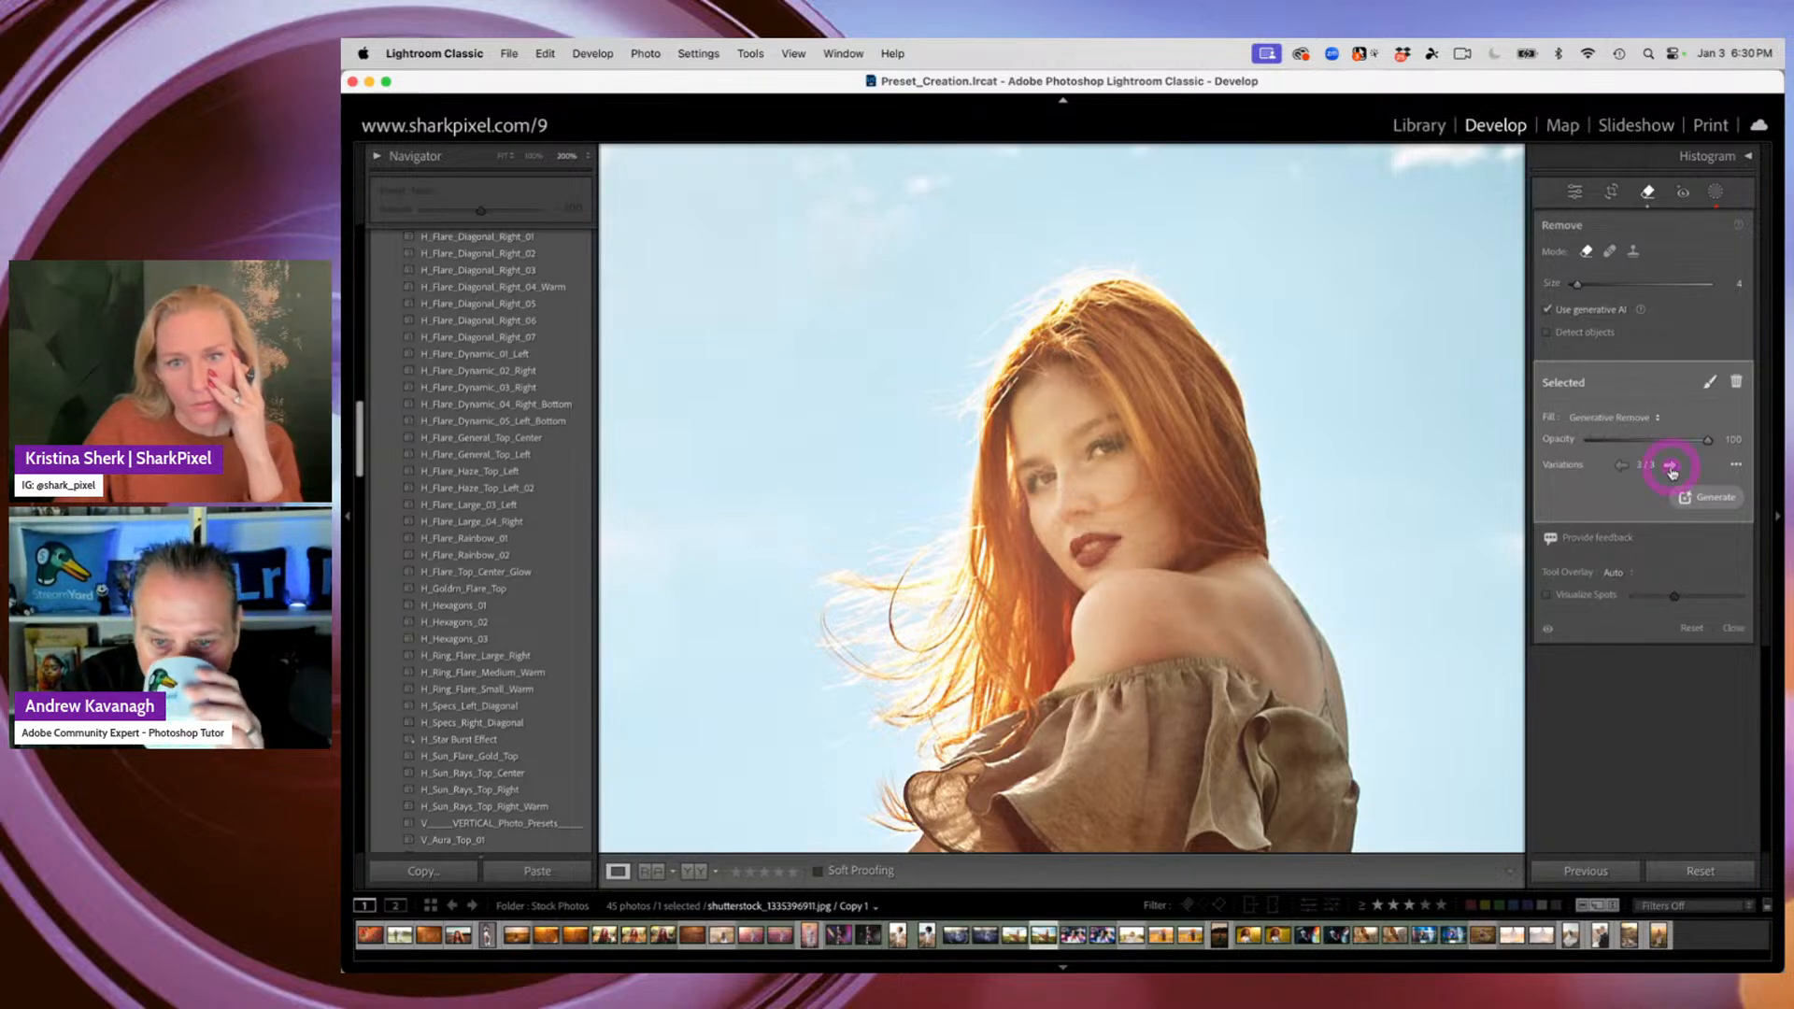
click(1670, 465)
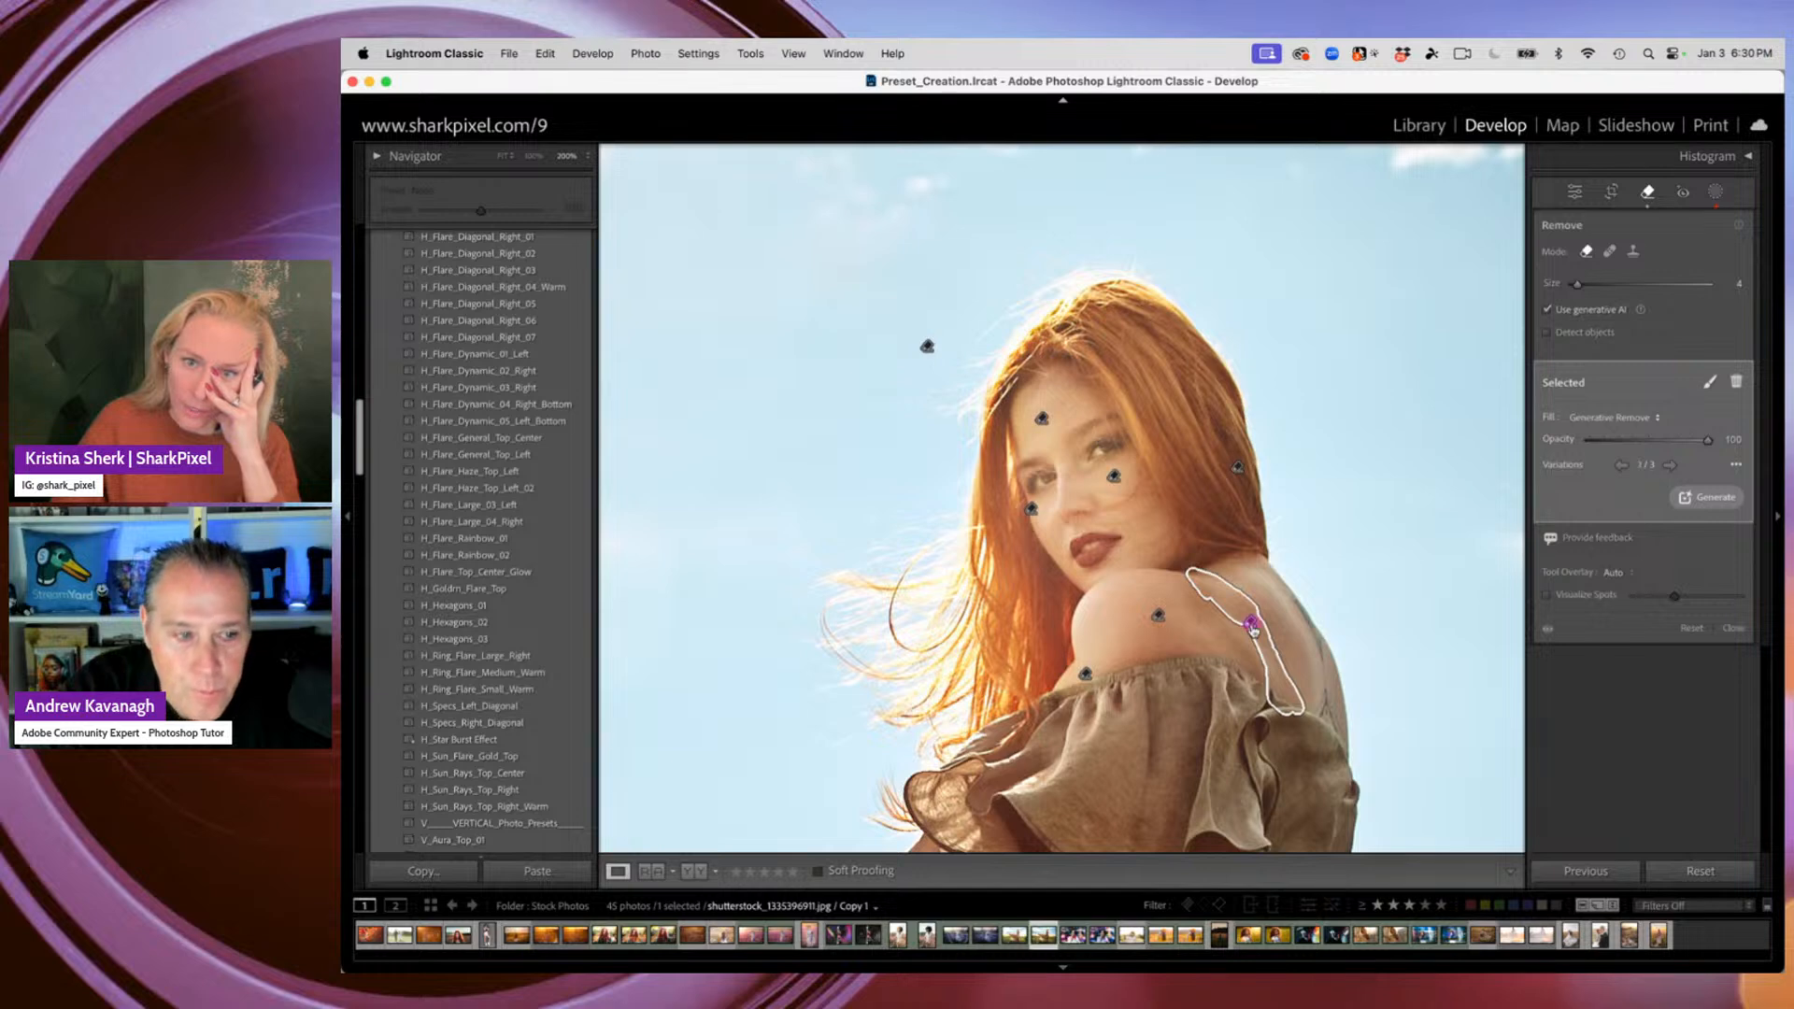
click(1672, 465)
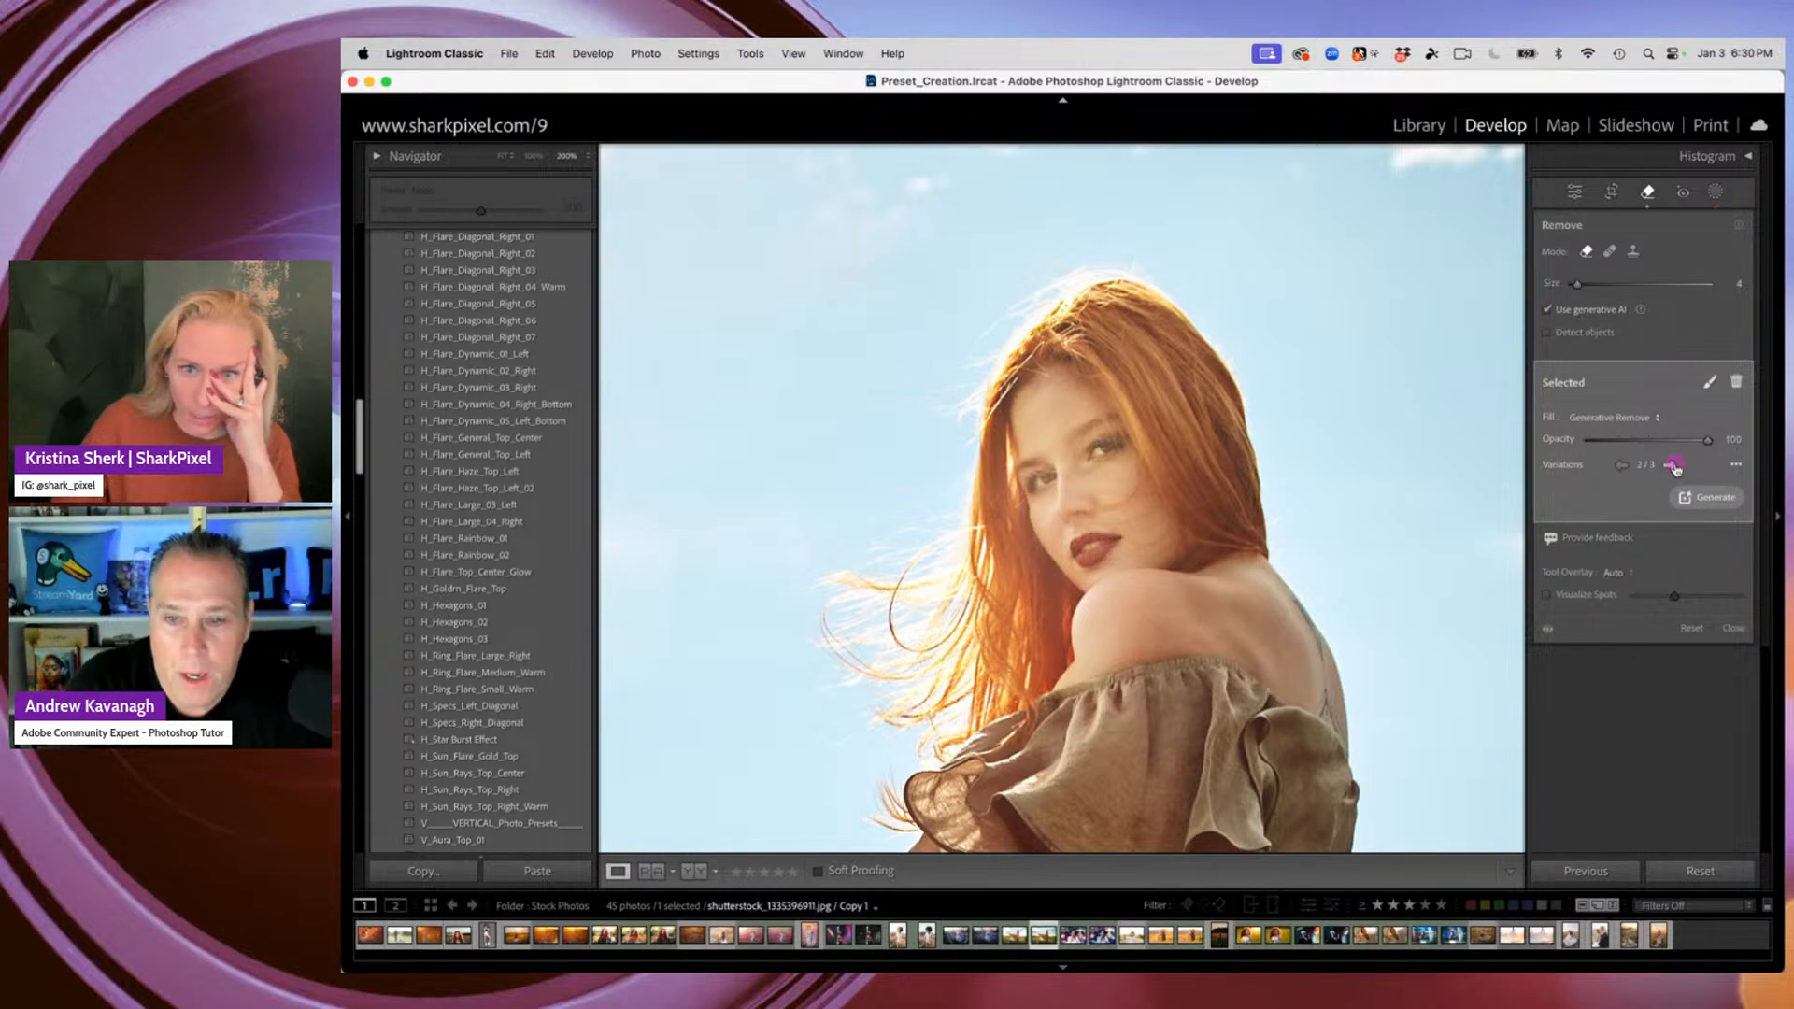
click(1674, 466)
click(1673, 466)
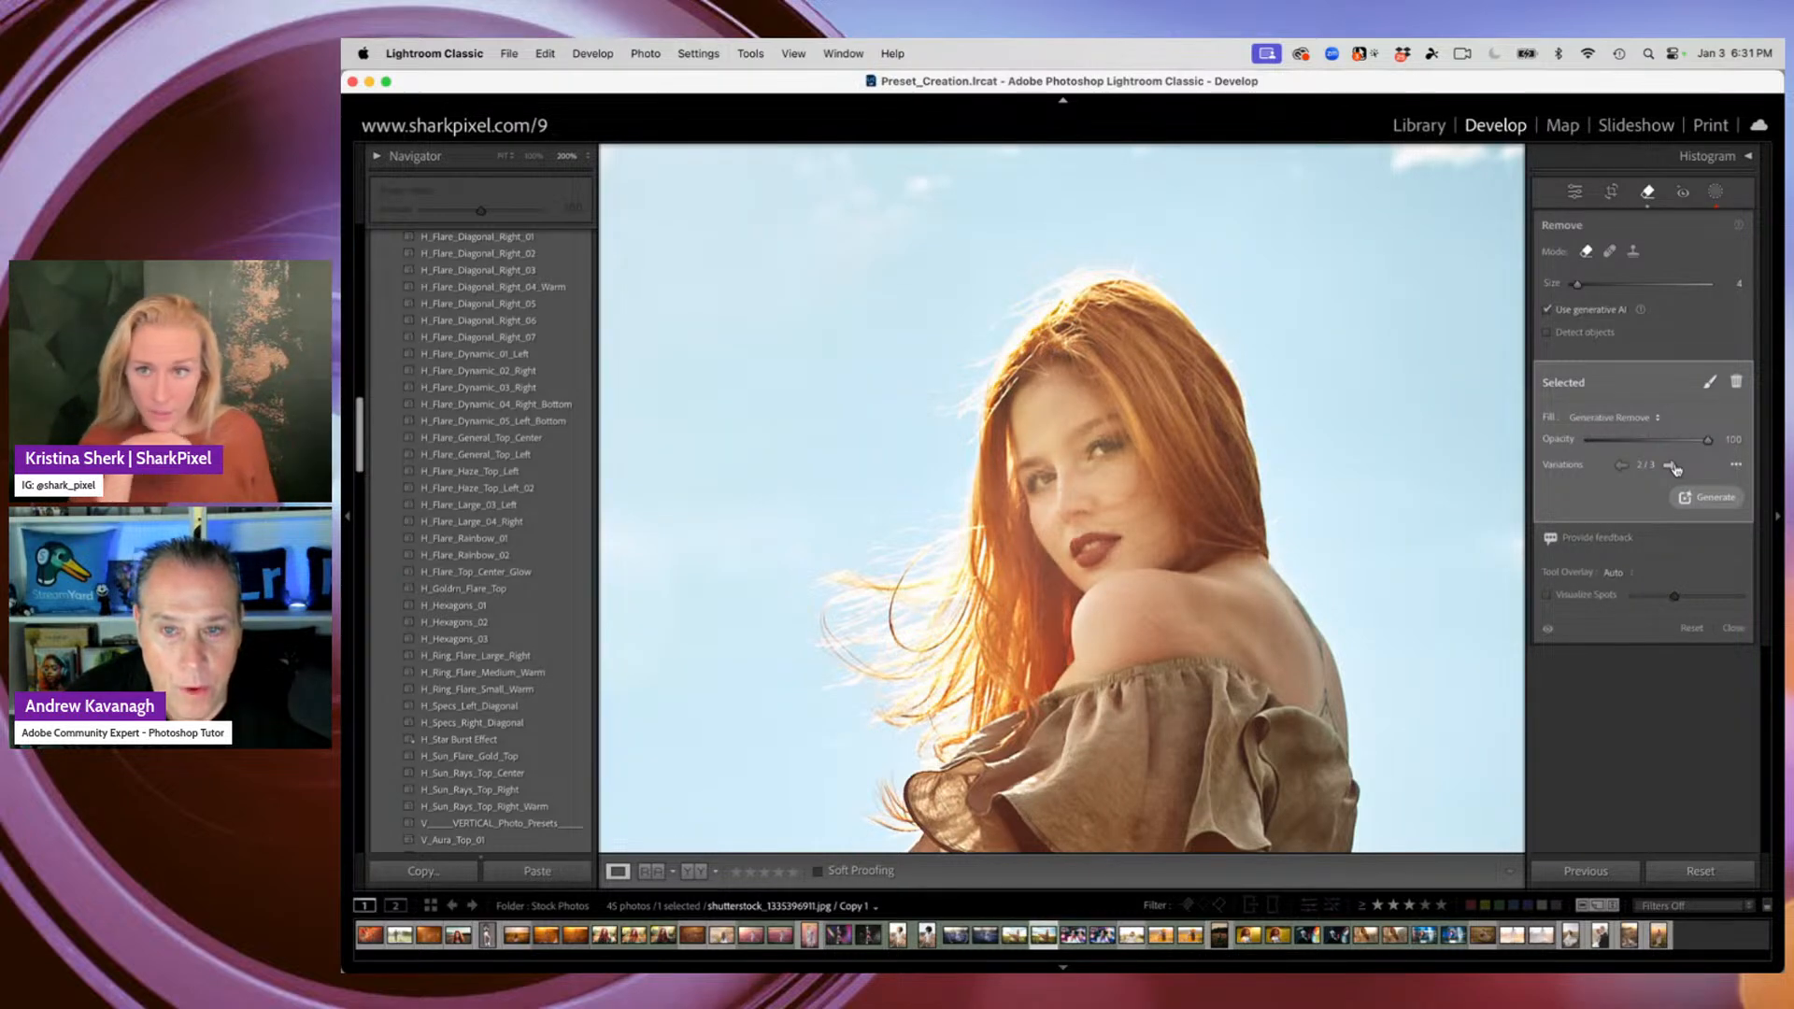
Compare the retouched portrait with its Before version
key(backslash)
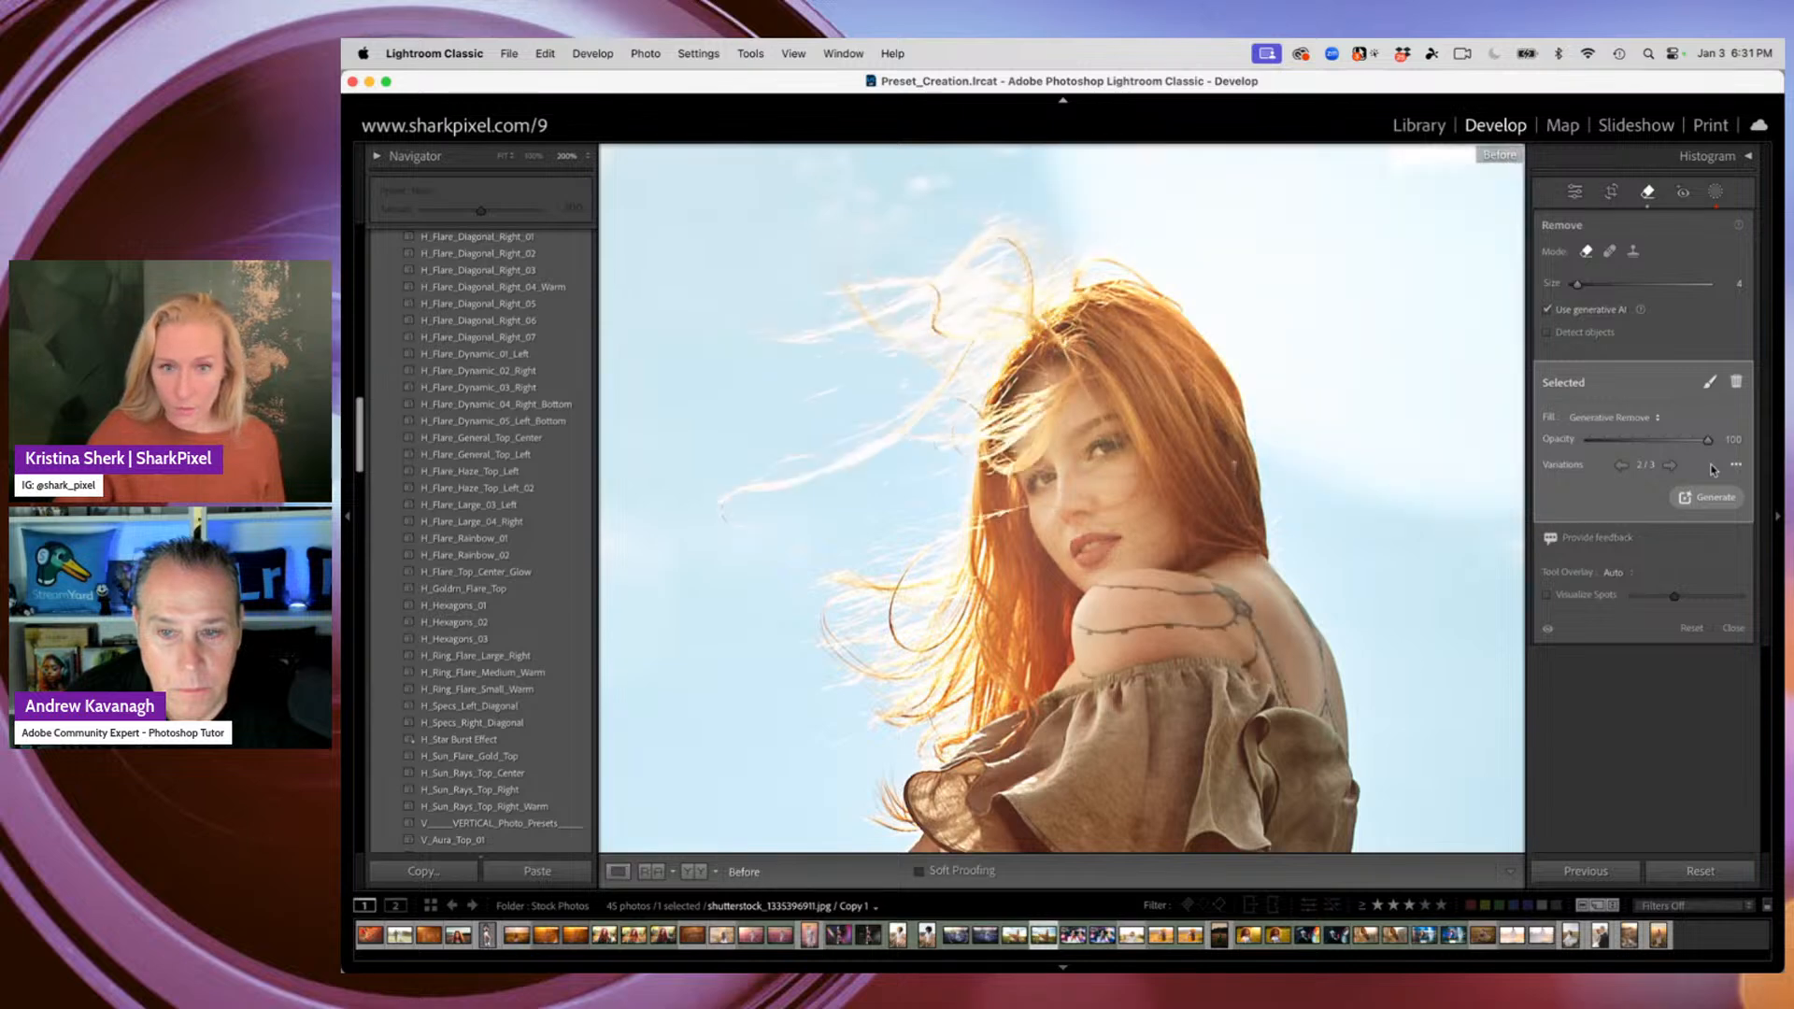
key(backslash)
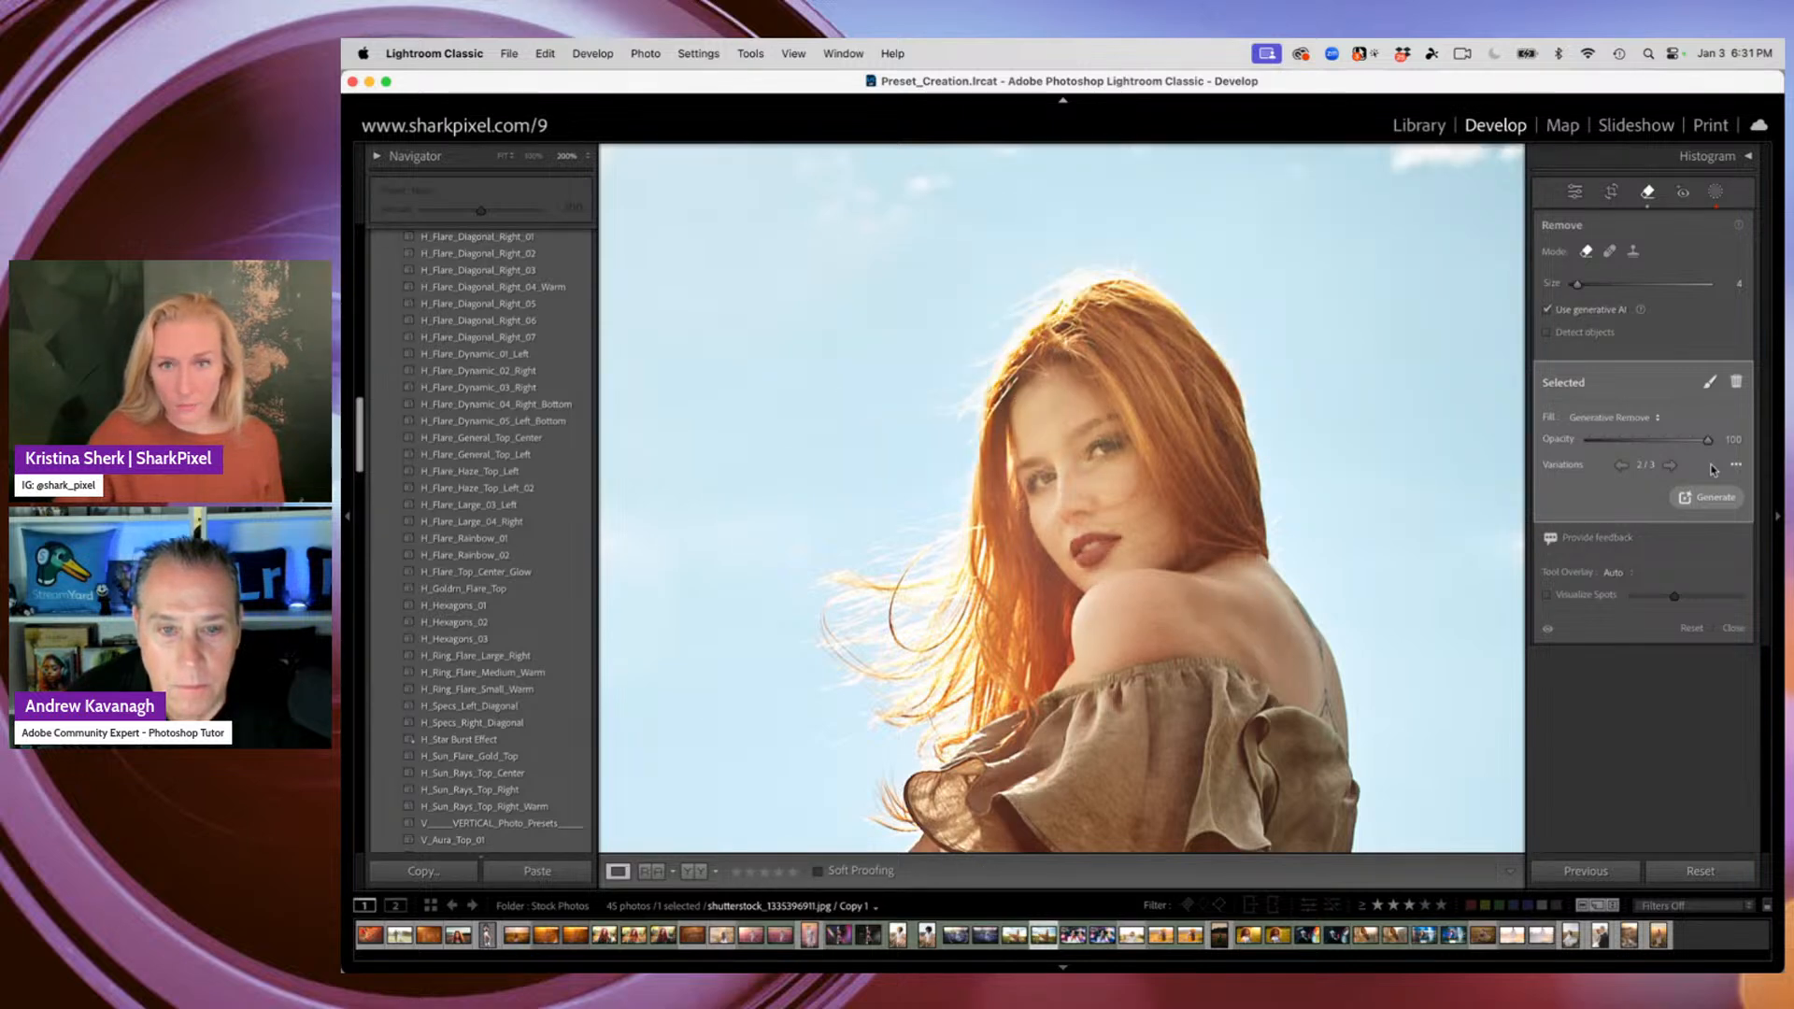
key(backslash)
key(backslash)
key(backslash)
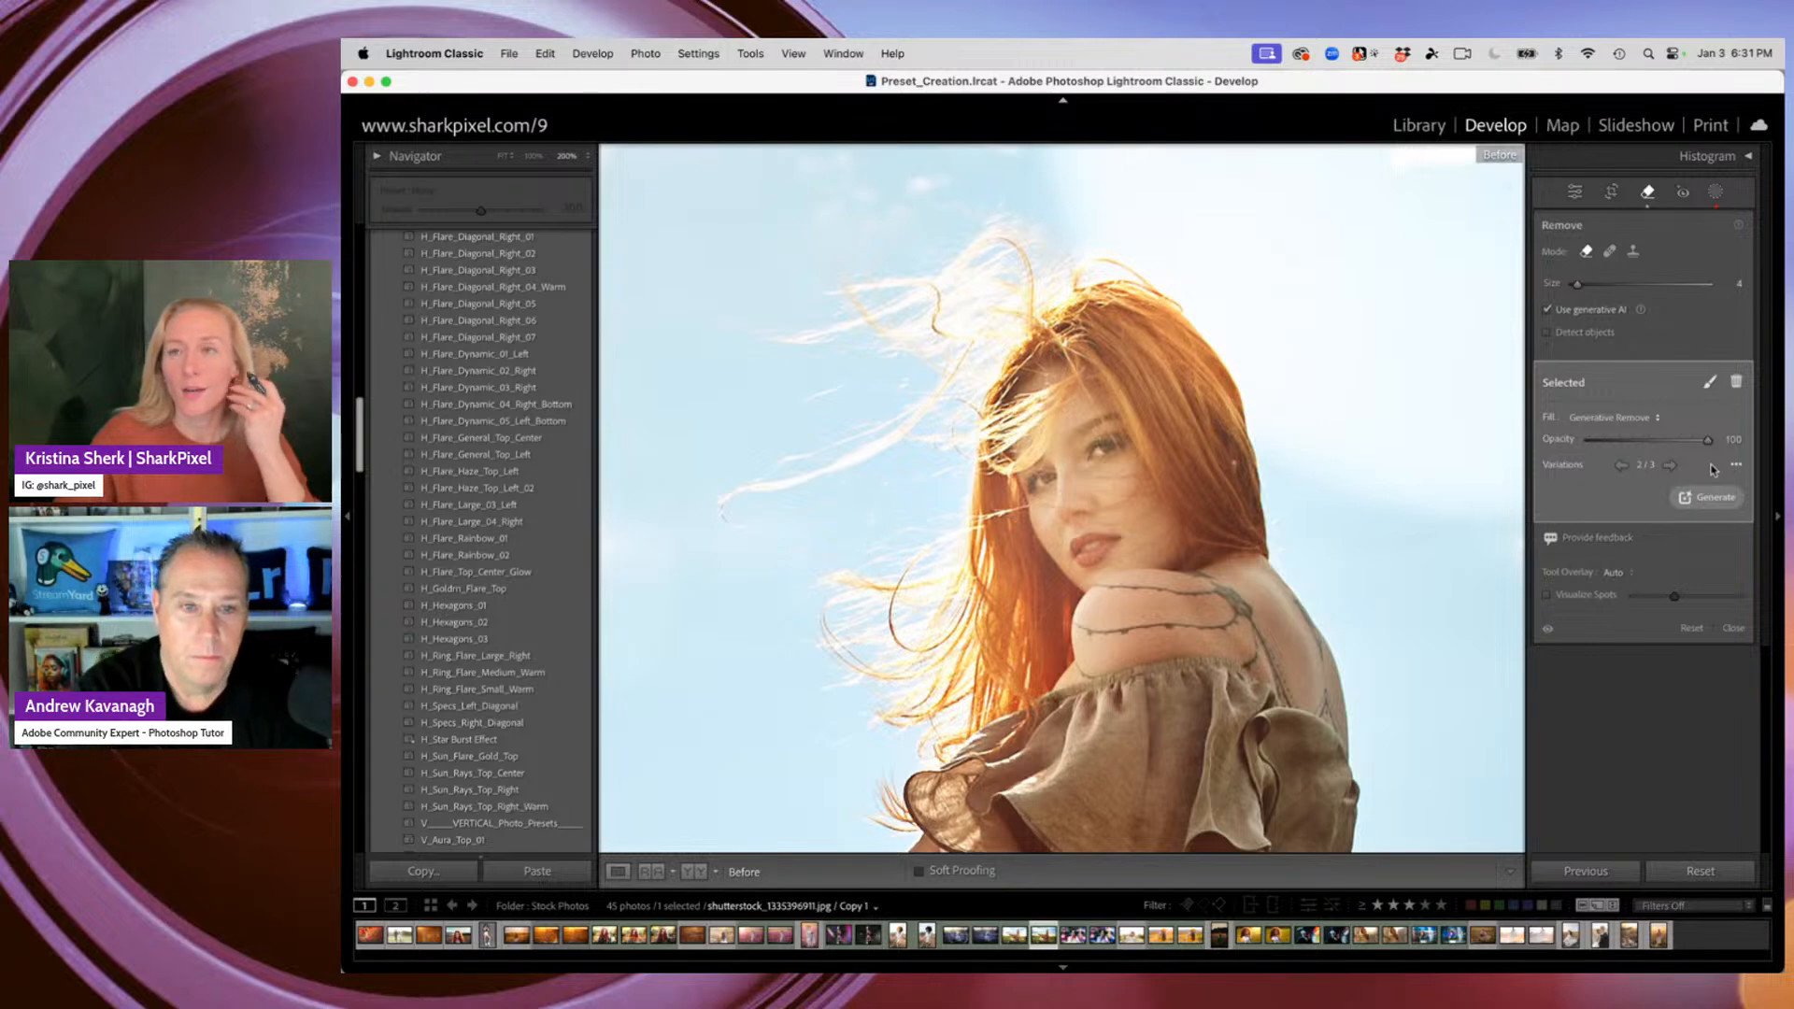
Toggle repeatedly between the Before and retouched versions to check the hair, face and tattoo cleanup
key(backslash)
key(backslash)
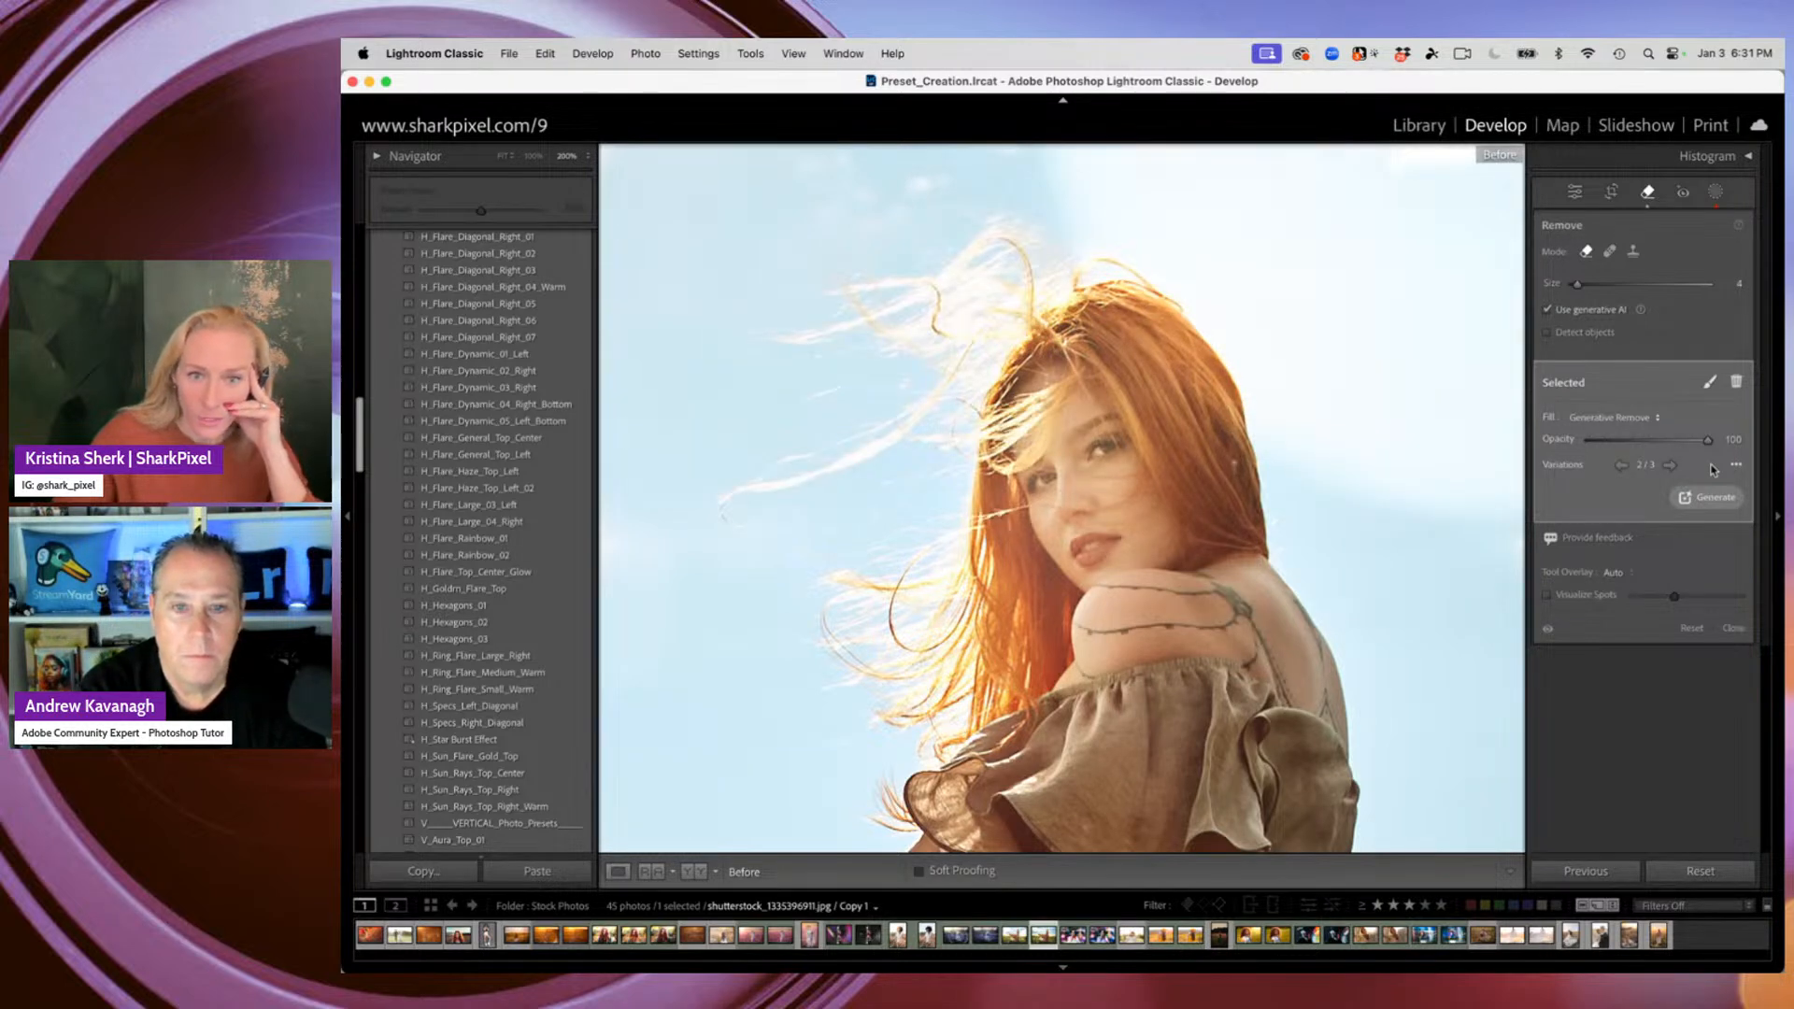
key(backslash)
key(backslash)
key(backslash)
key(backslash)
key(backslash)
key(backslash)
key(backslash)
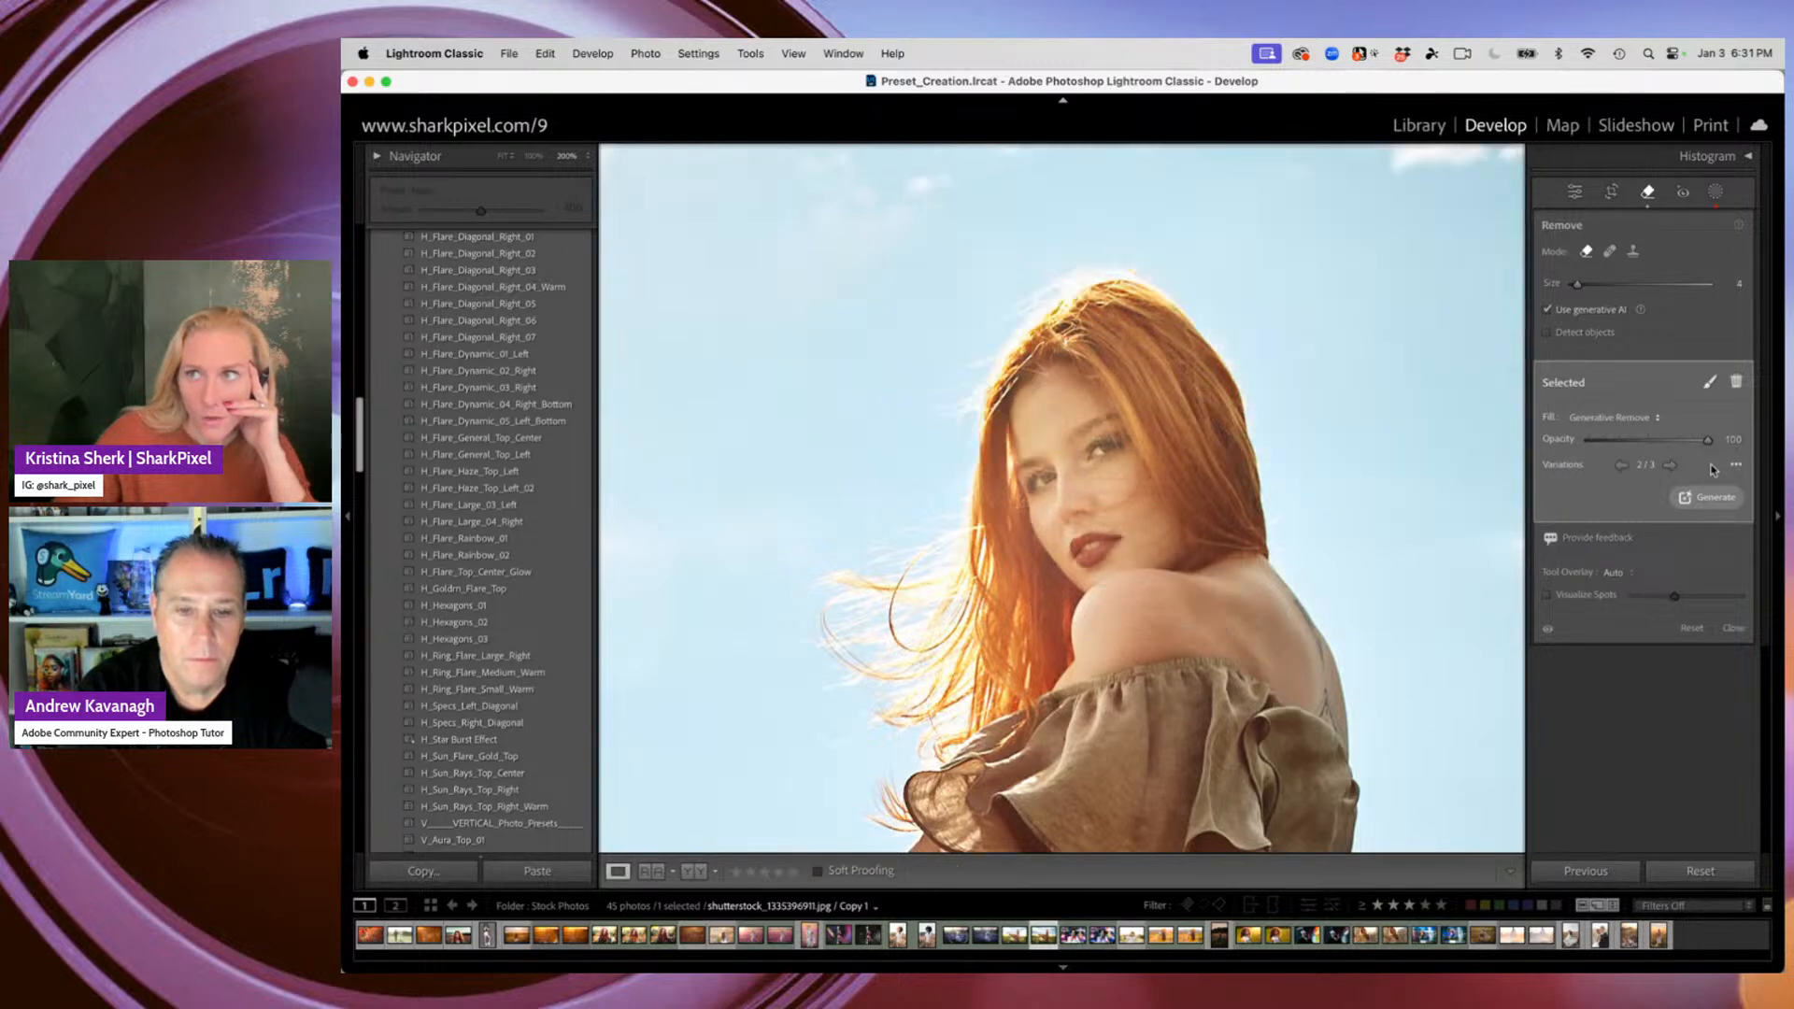
key(backslash)
key(backslash)
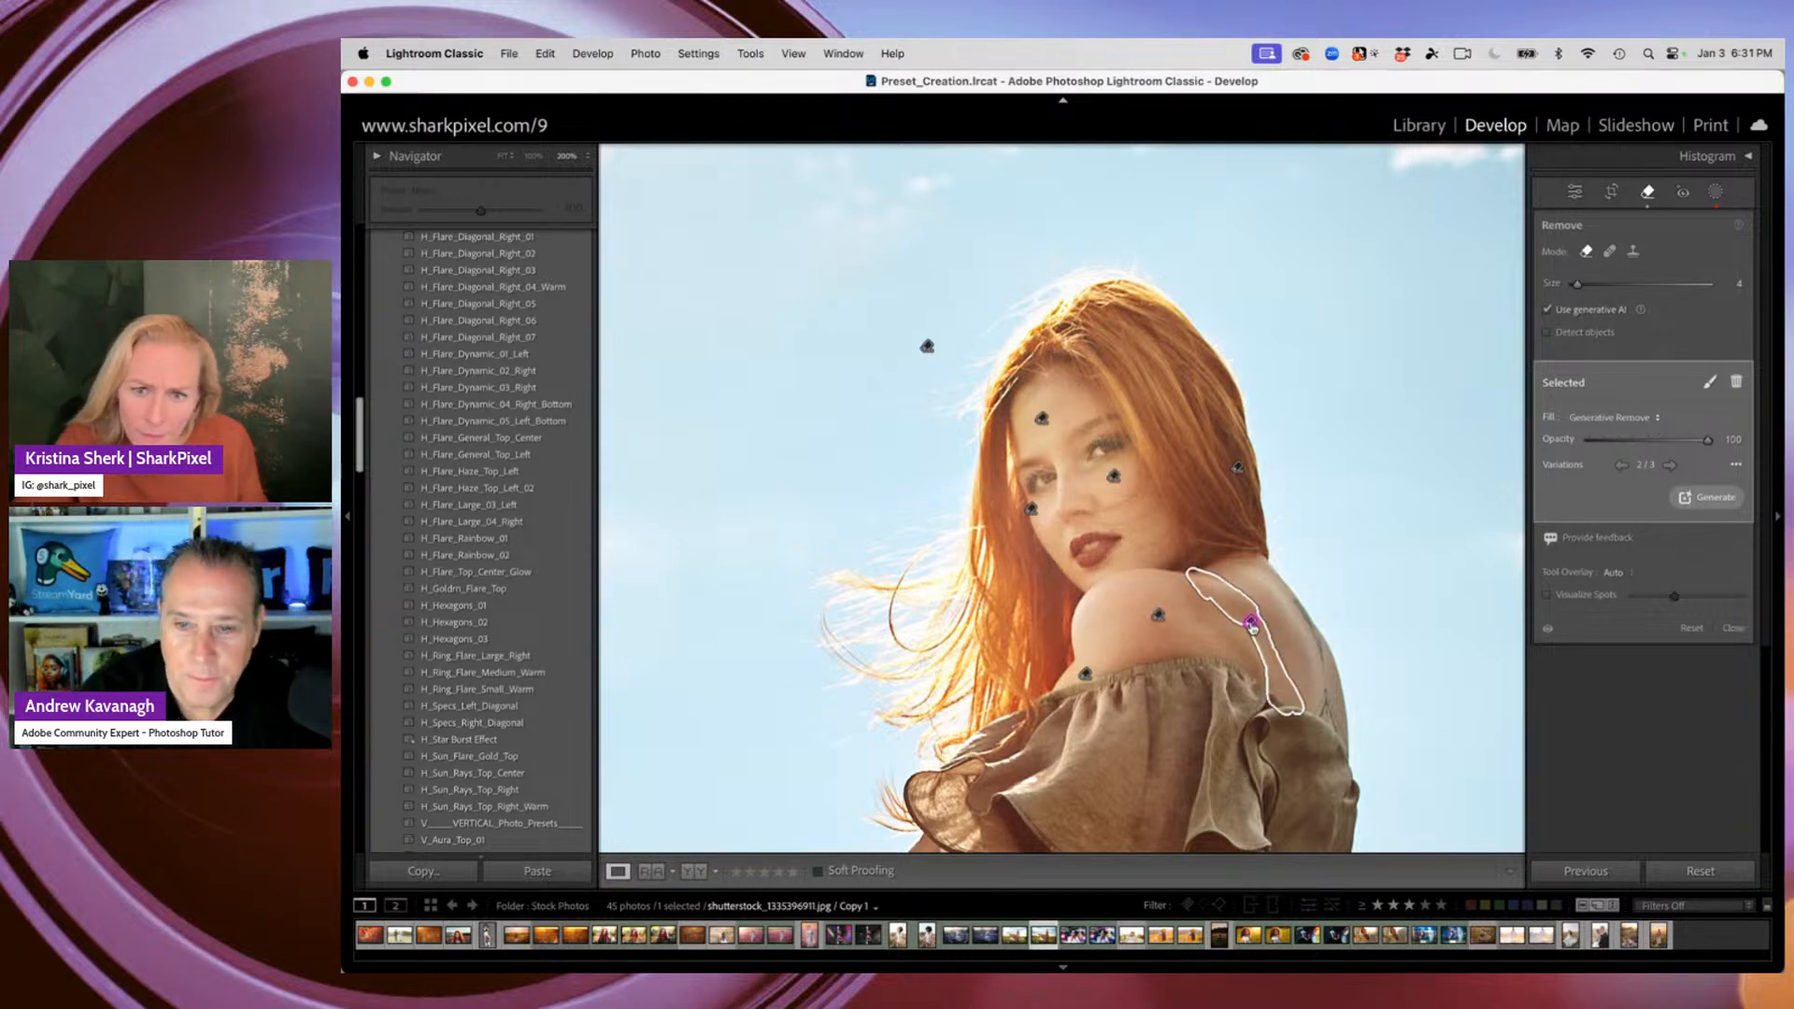
Examine the fill types offered for the back tattoo removal and the forehead hair removal
click(1659, 419)
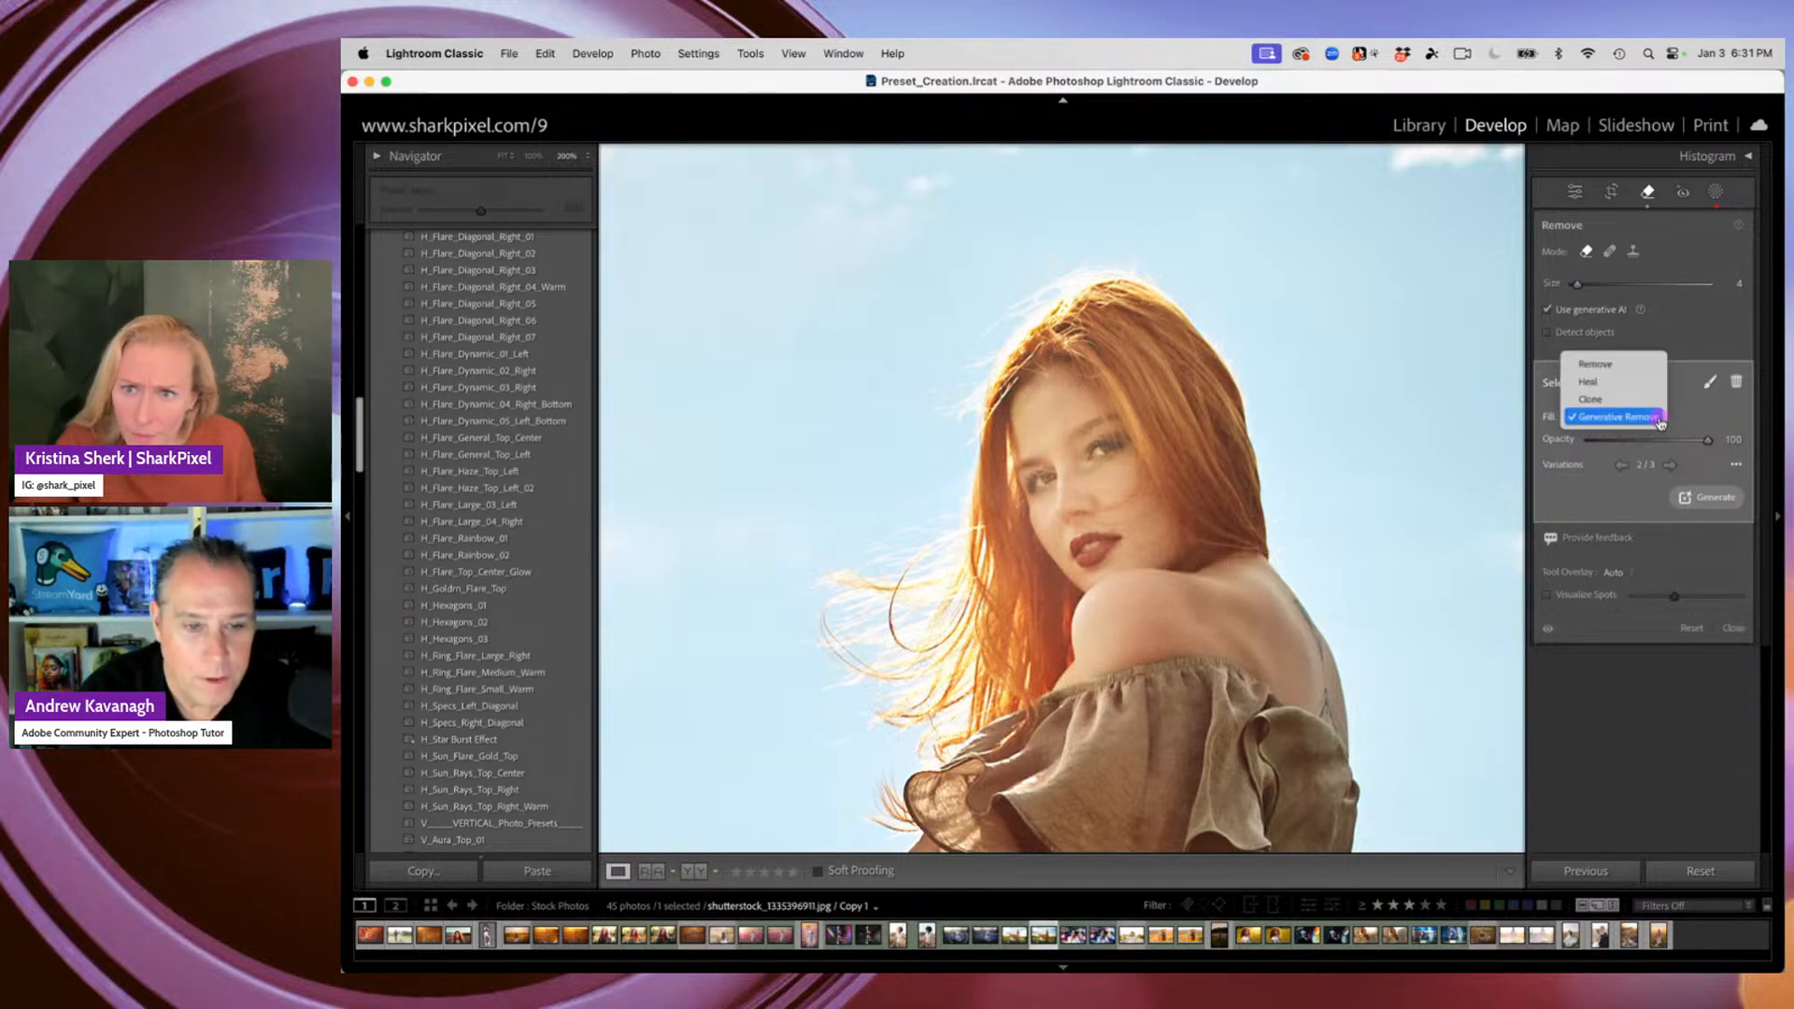
click(1594, 515)
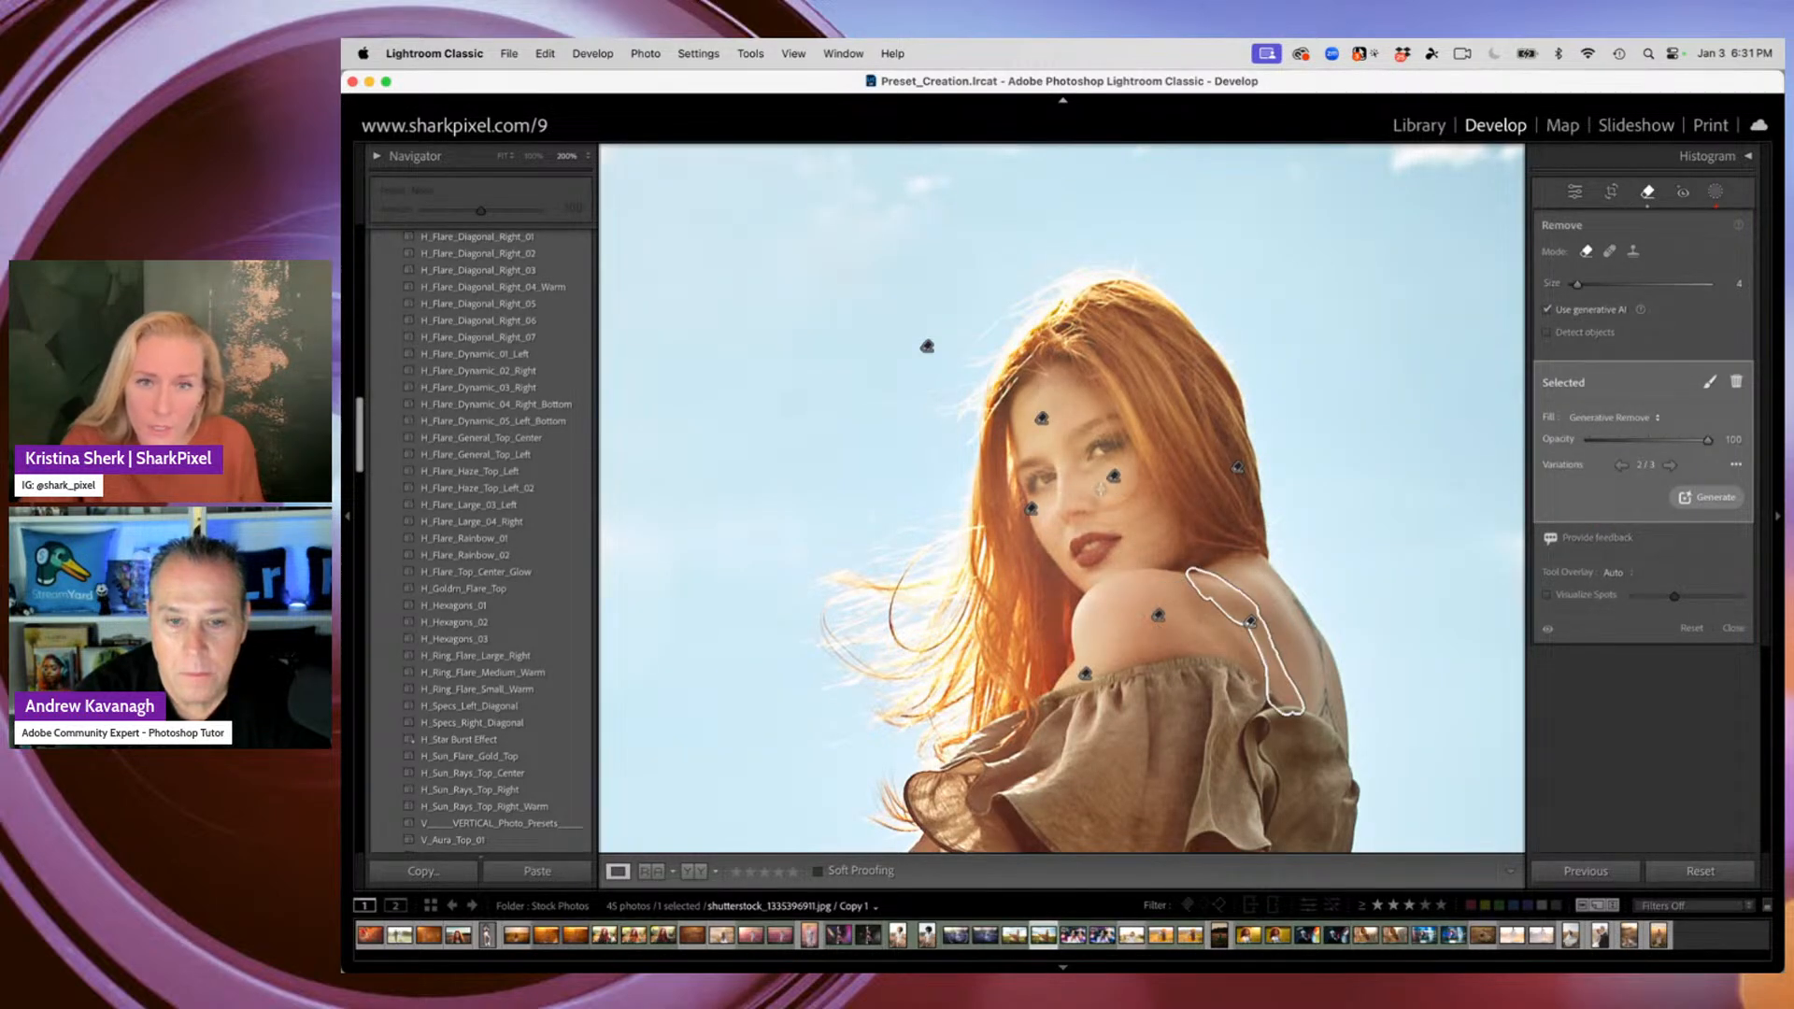
right_click(1041, 420)
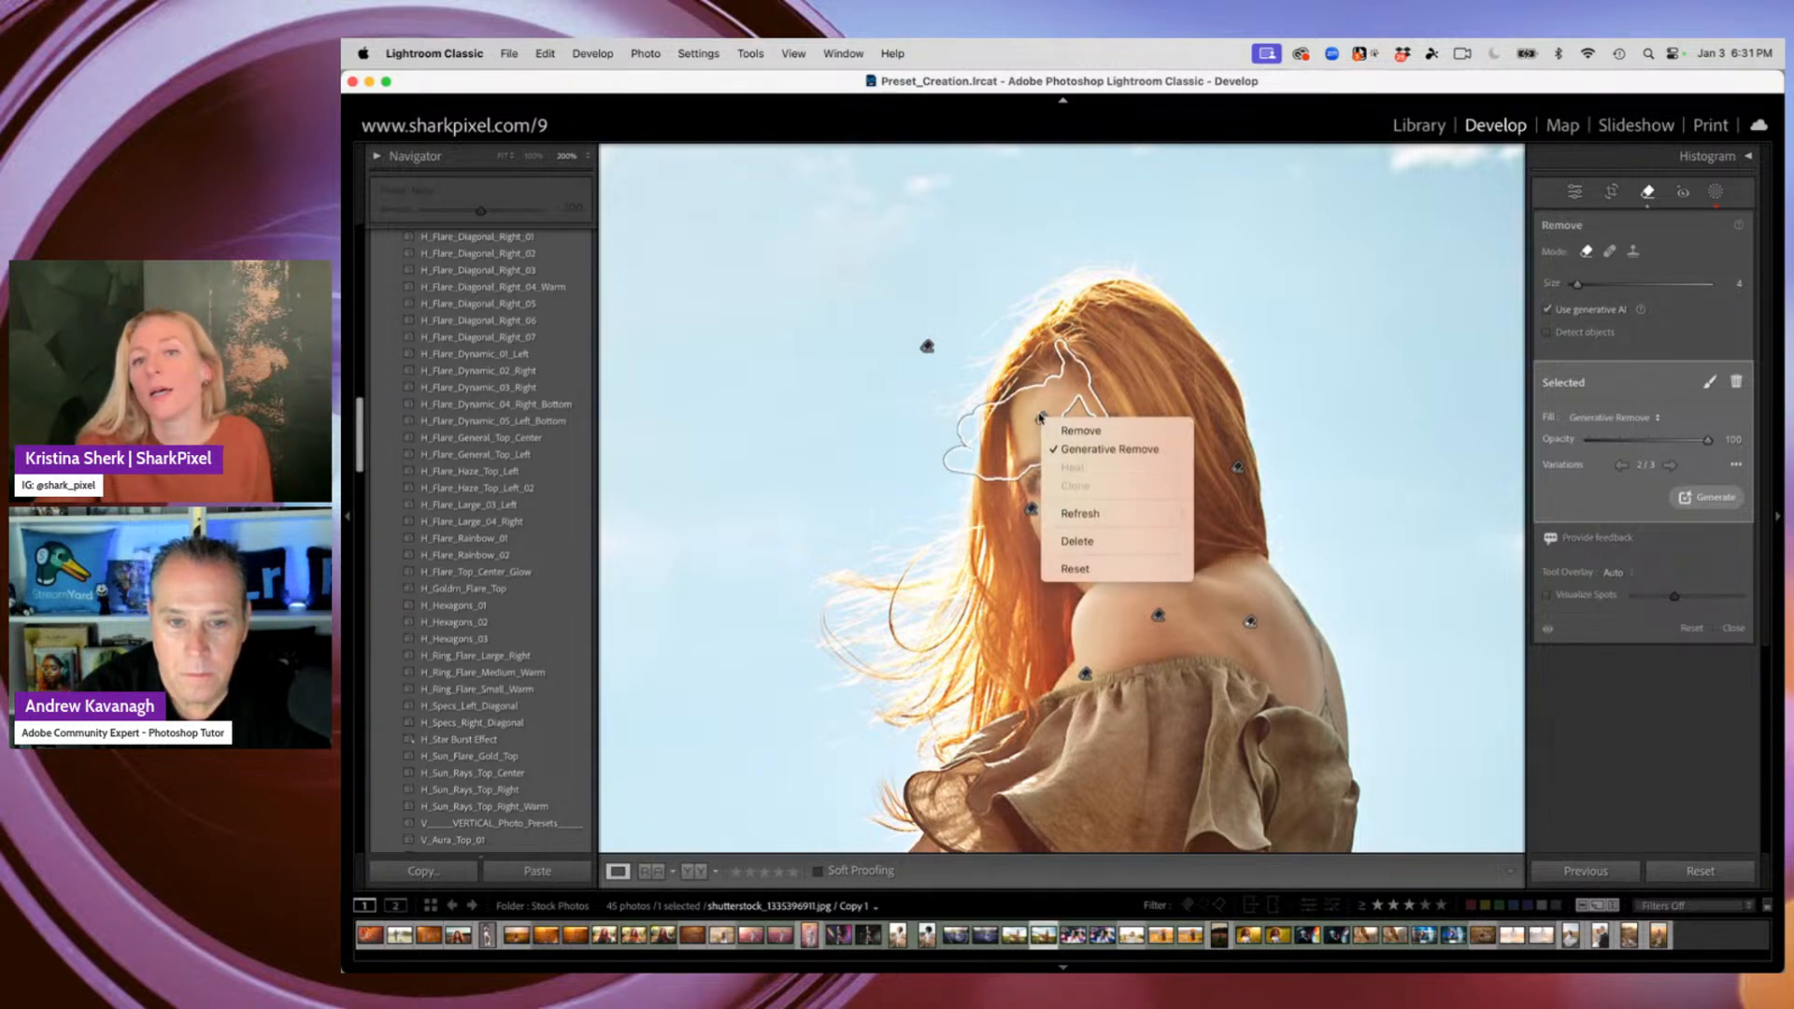
click(1040, 418)
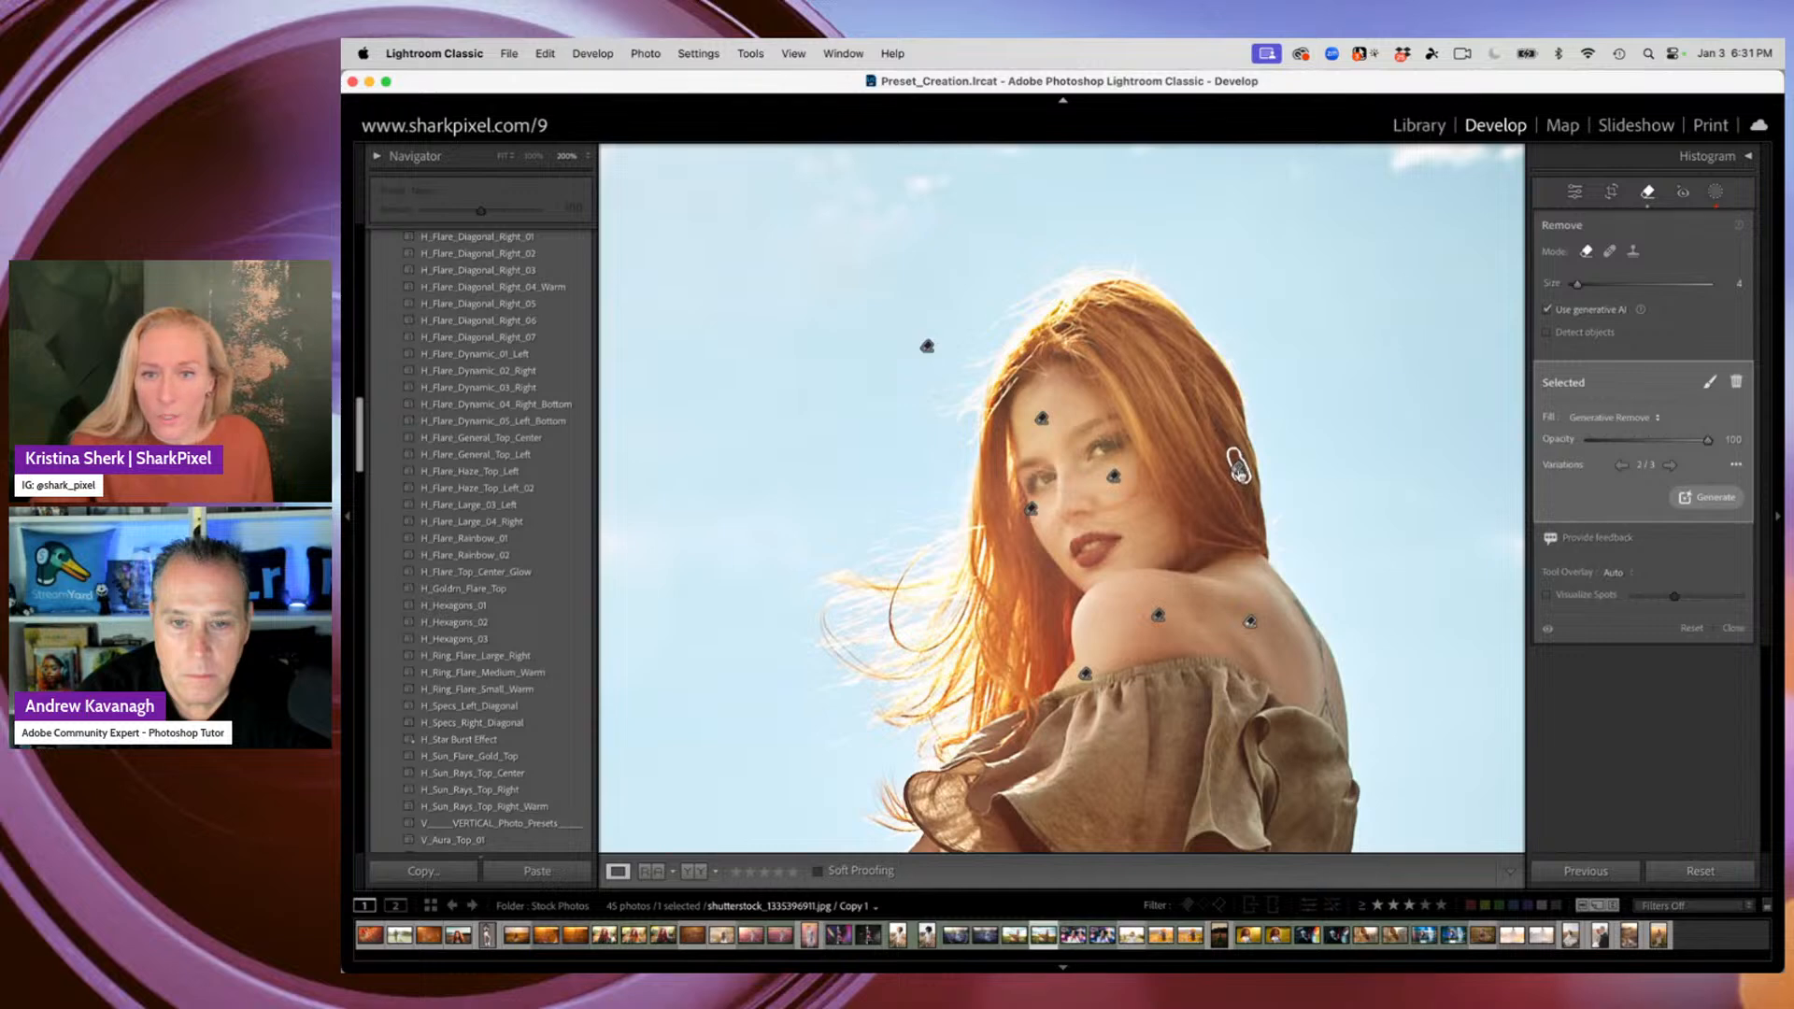
Compare the face, hair and shoulder with their Before state at a closer zoom
key(super+equal)
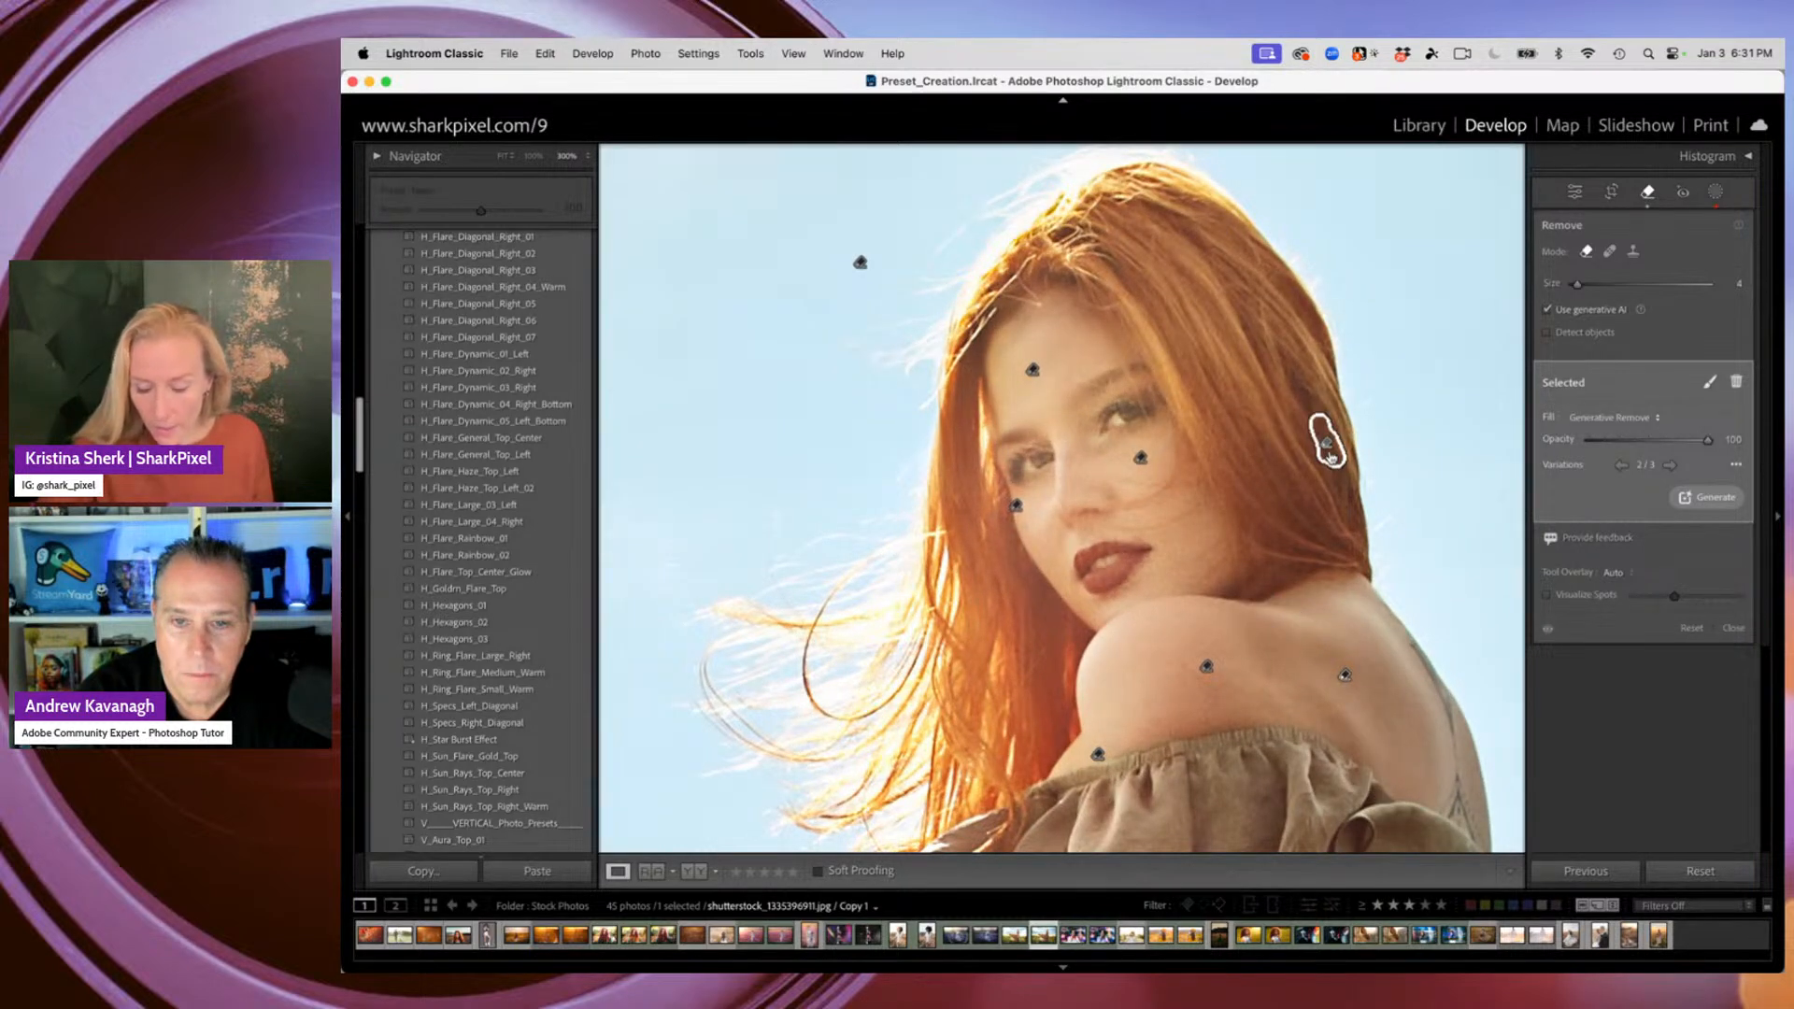
key(backslash)
key(backslash)
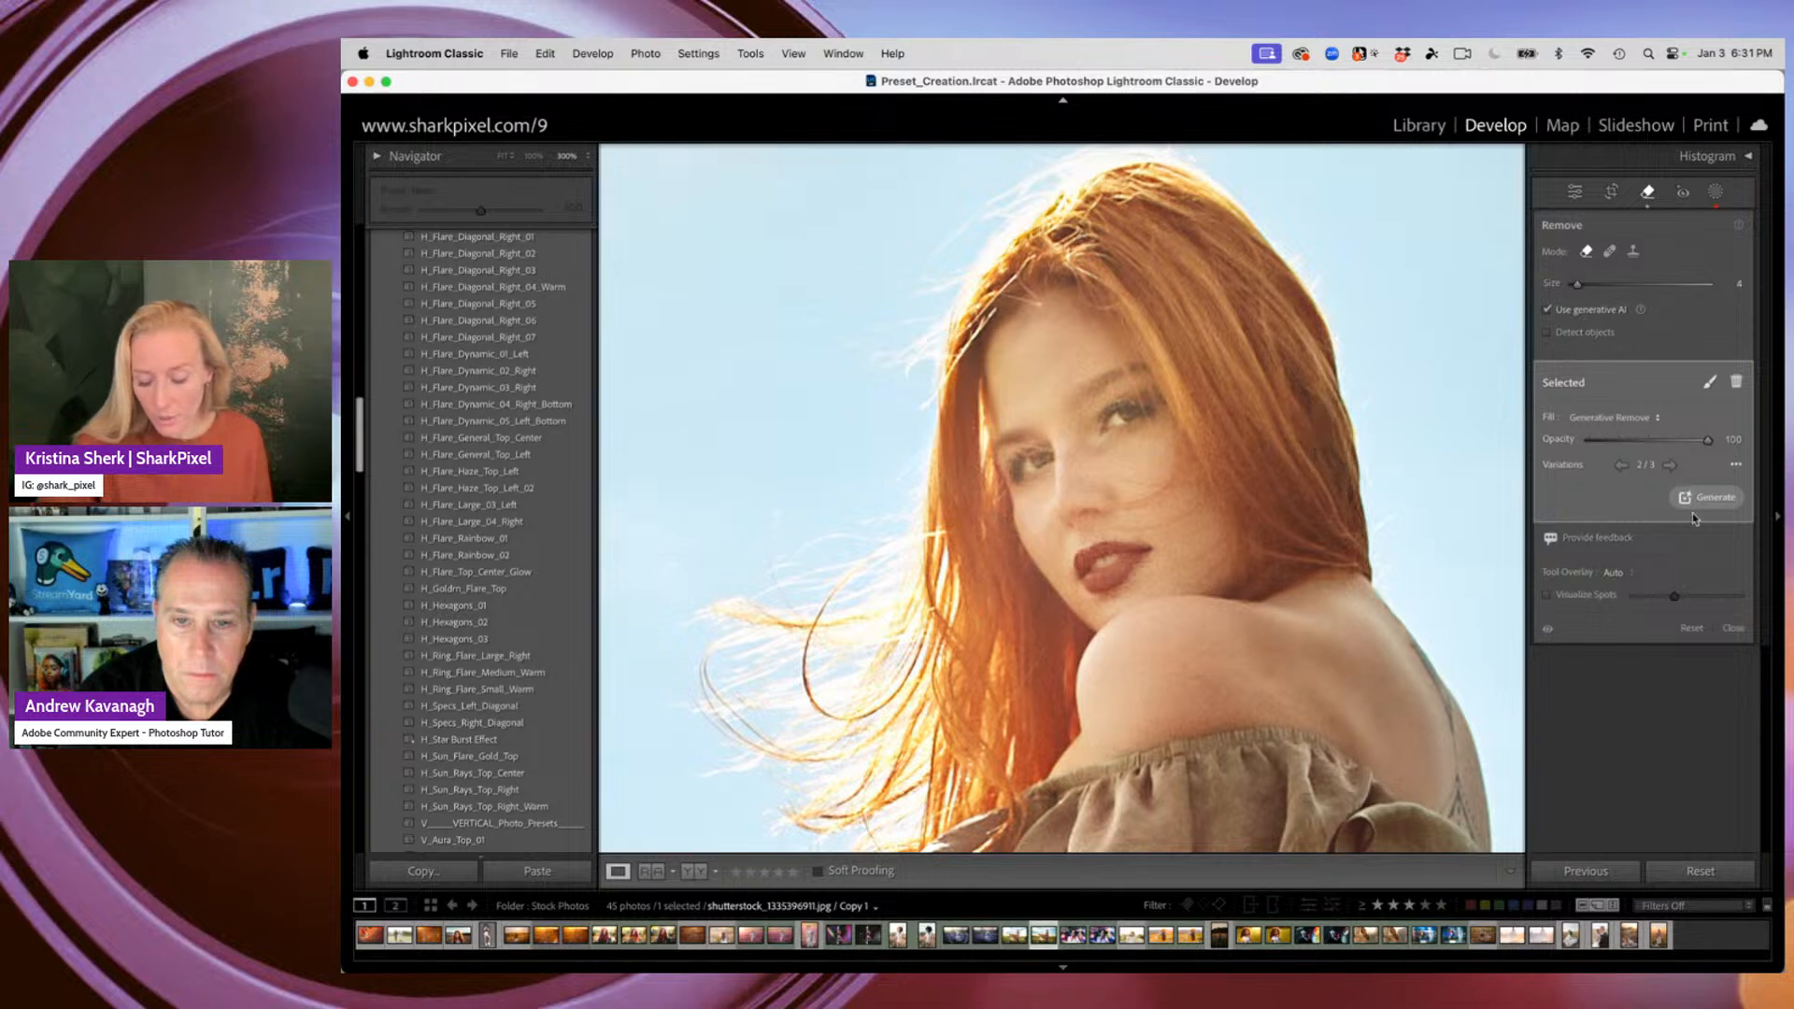
key(backslash)
key(backslash)
key(backslash)
key(backslash)
key(backslash)
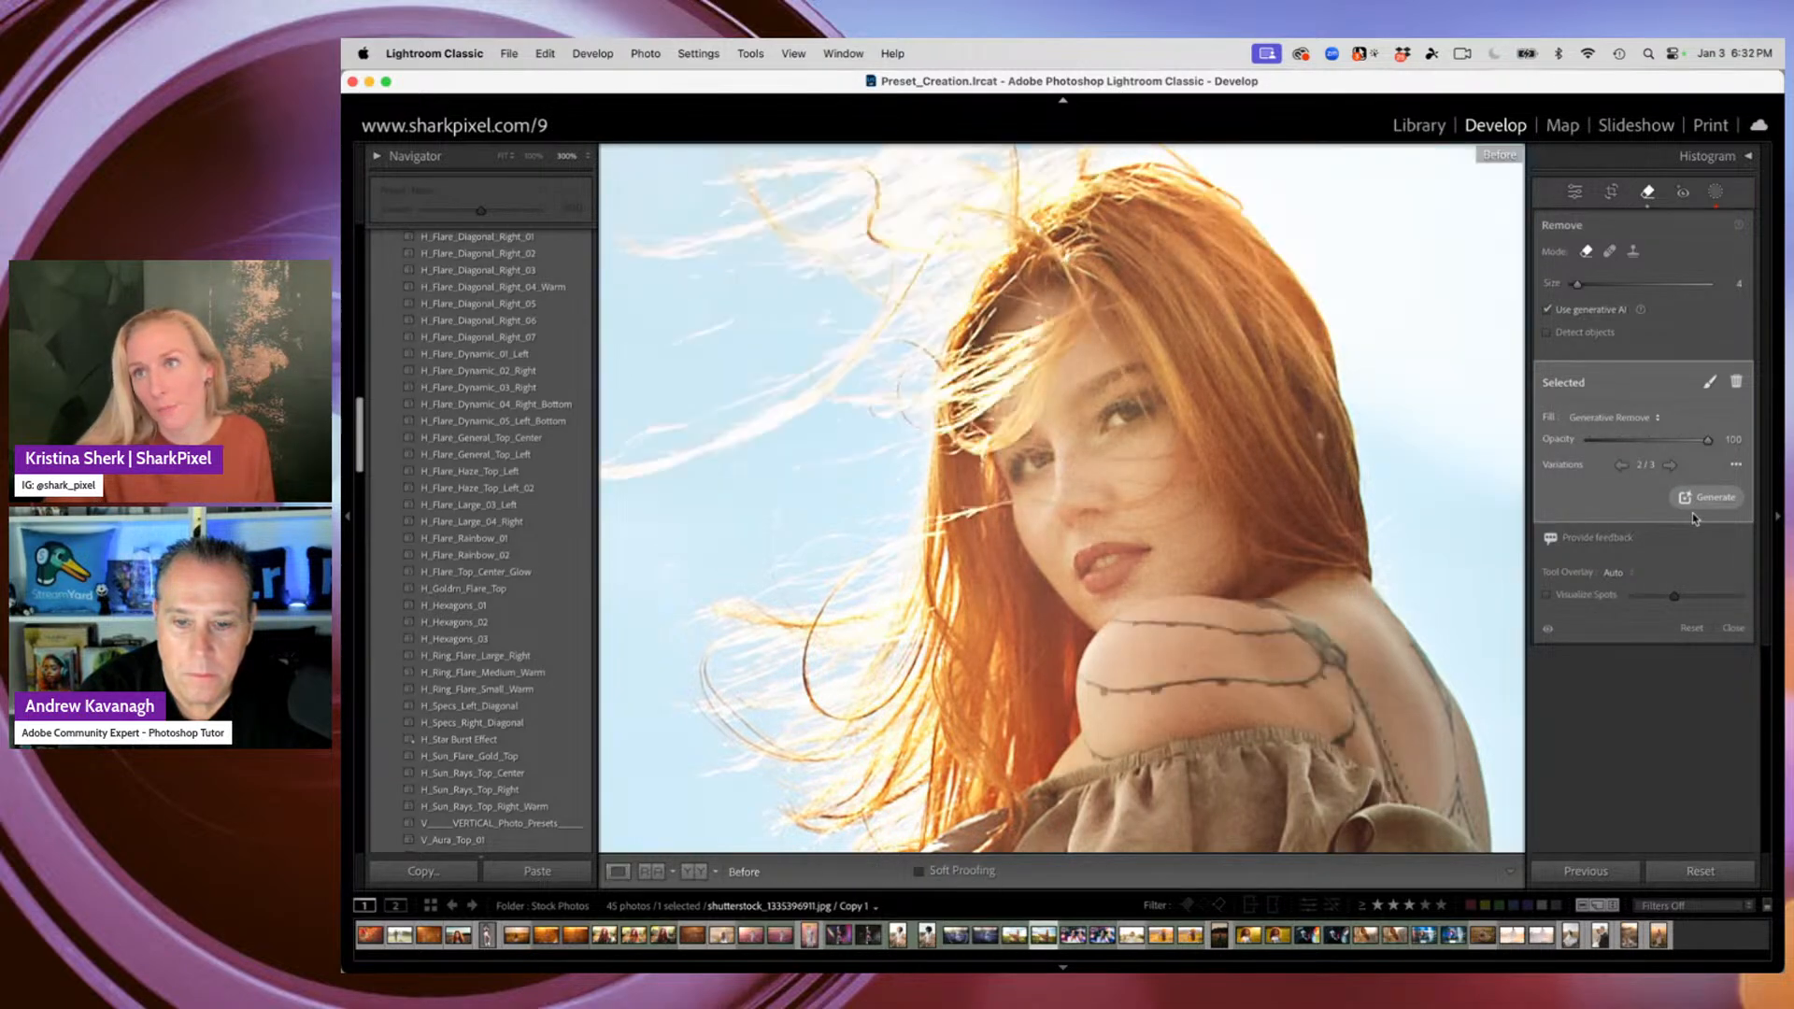
key(backslash)
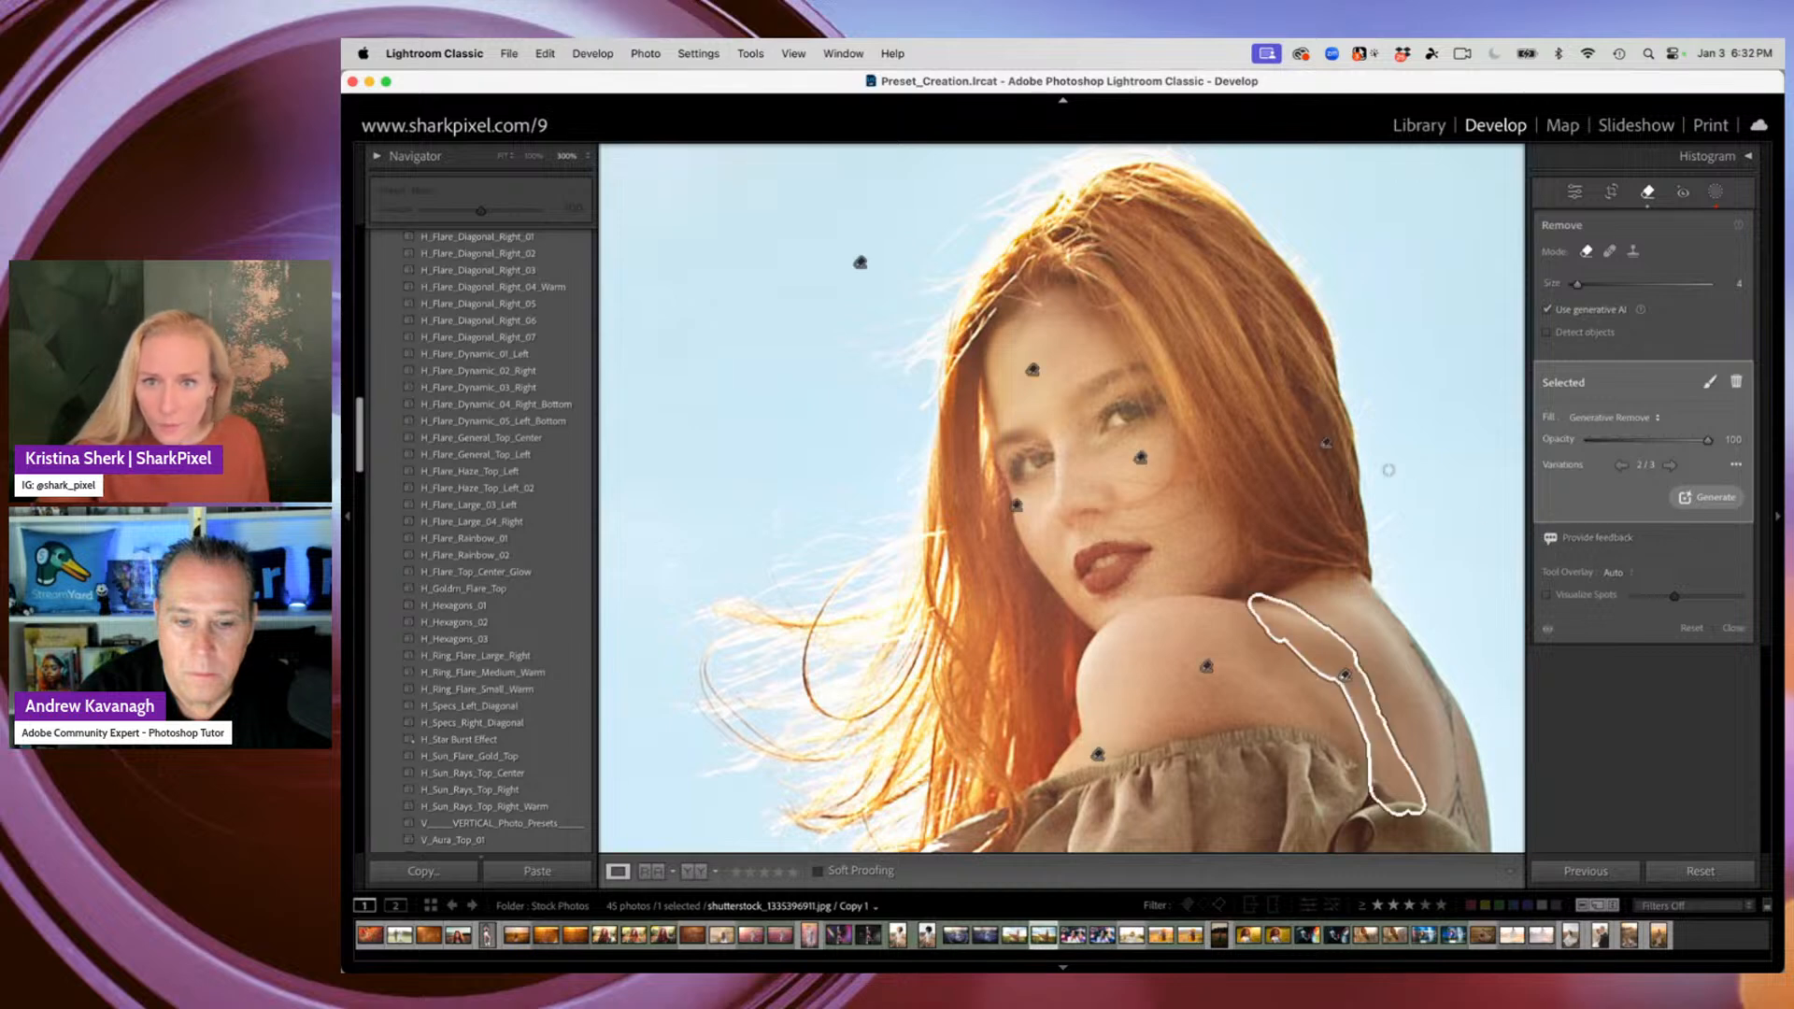
Set the fill of the removal at the hair's outer edge to Heal and reposition its source closer within the hair
click(1326, 445)
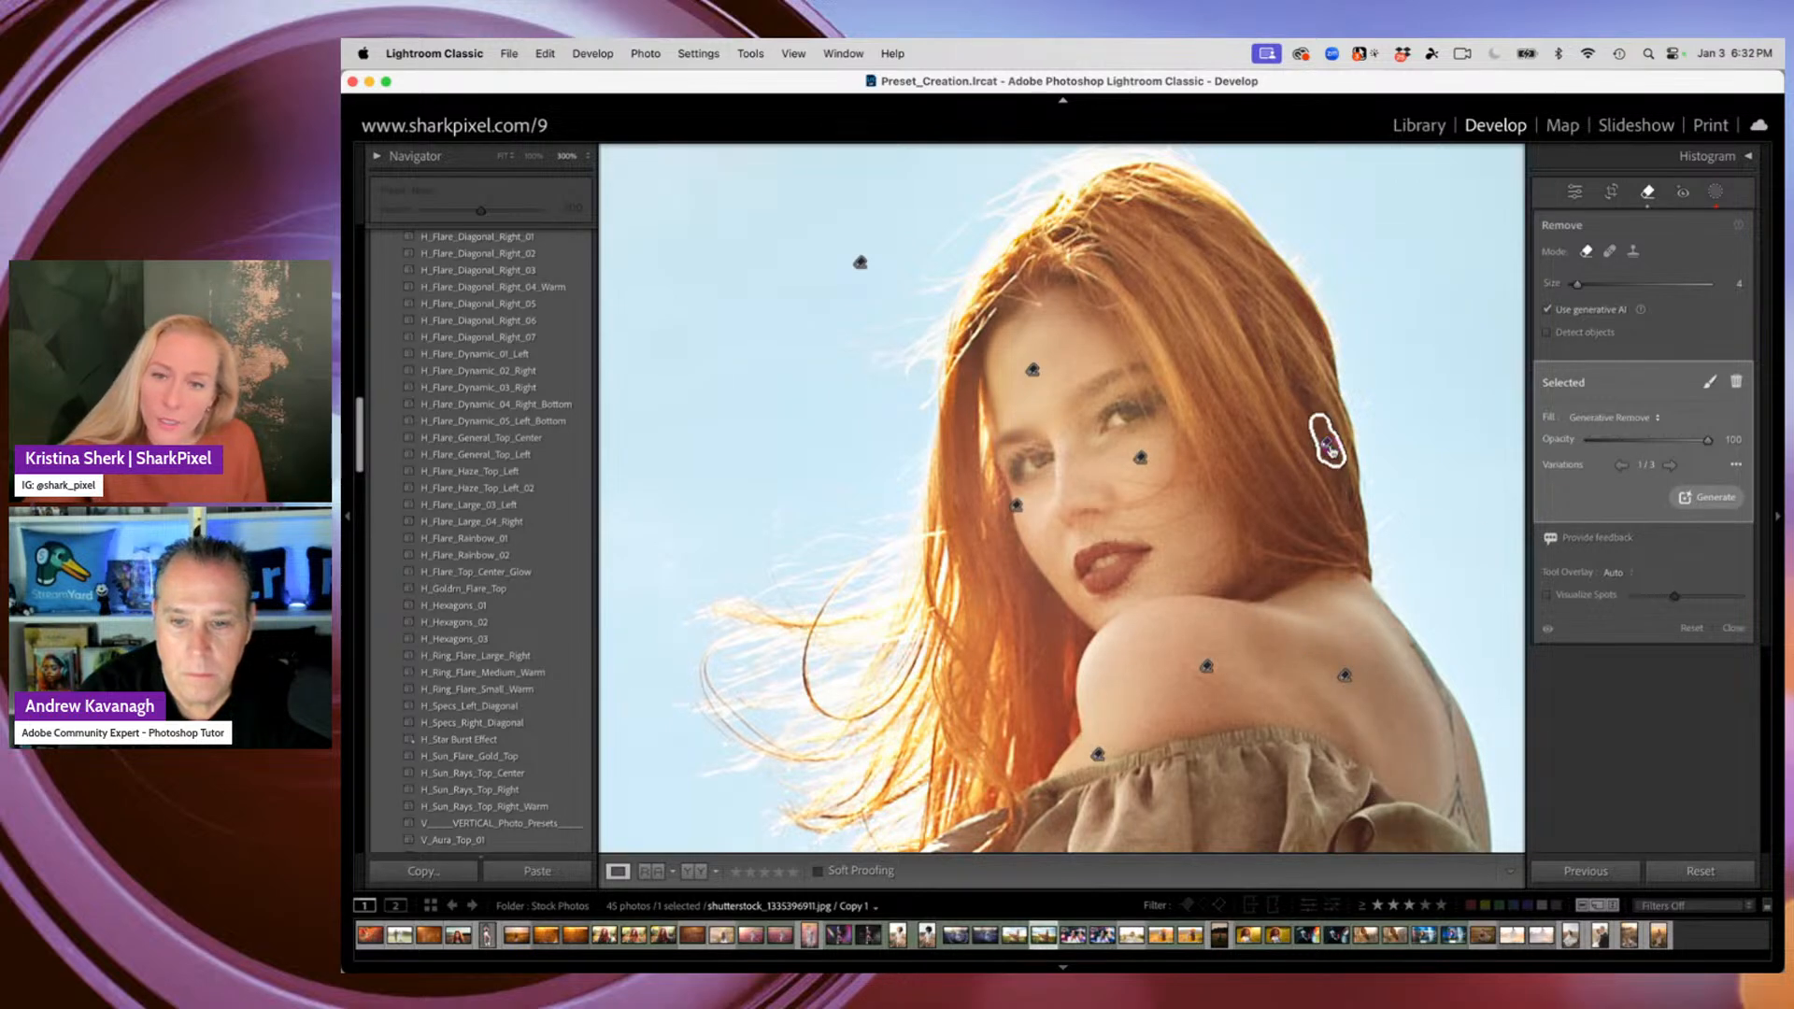
right_click(1327, 446)
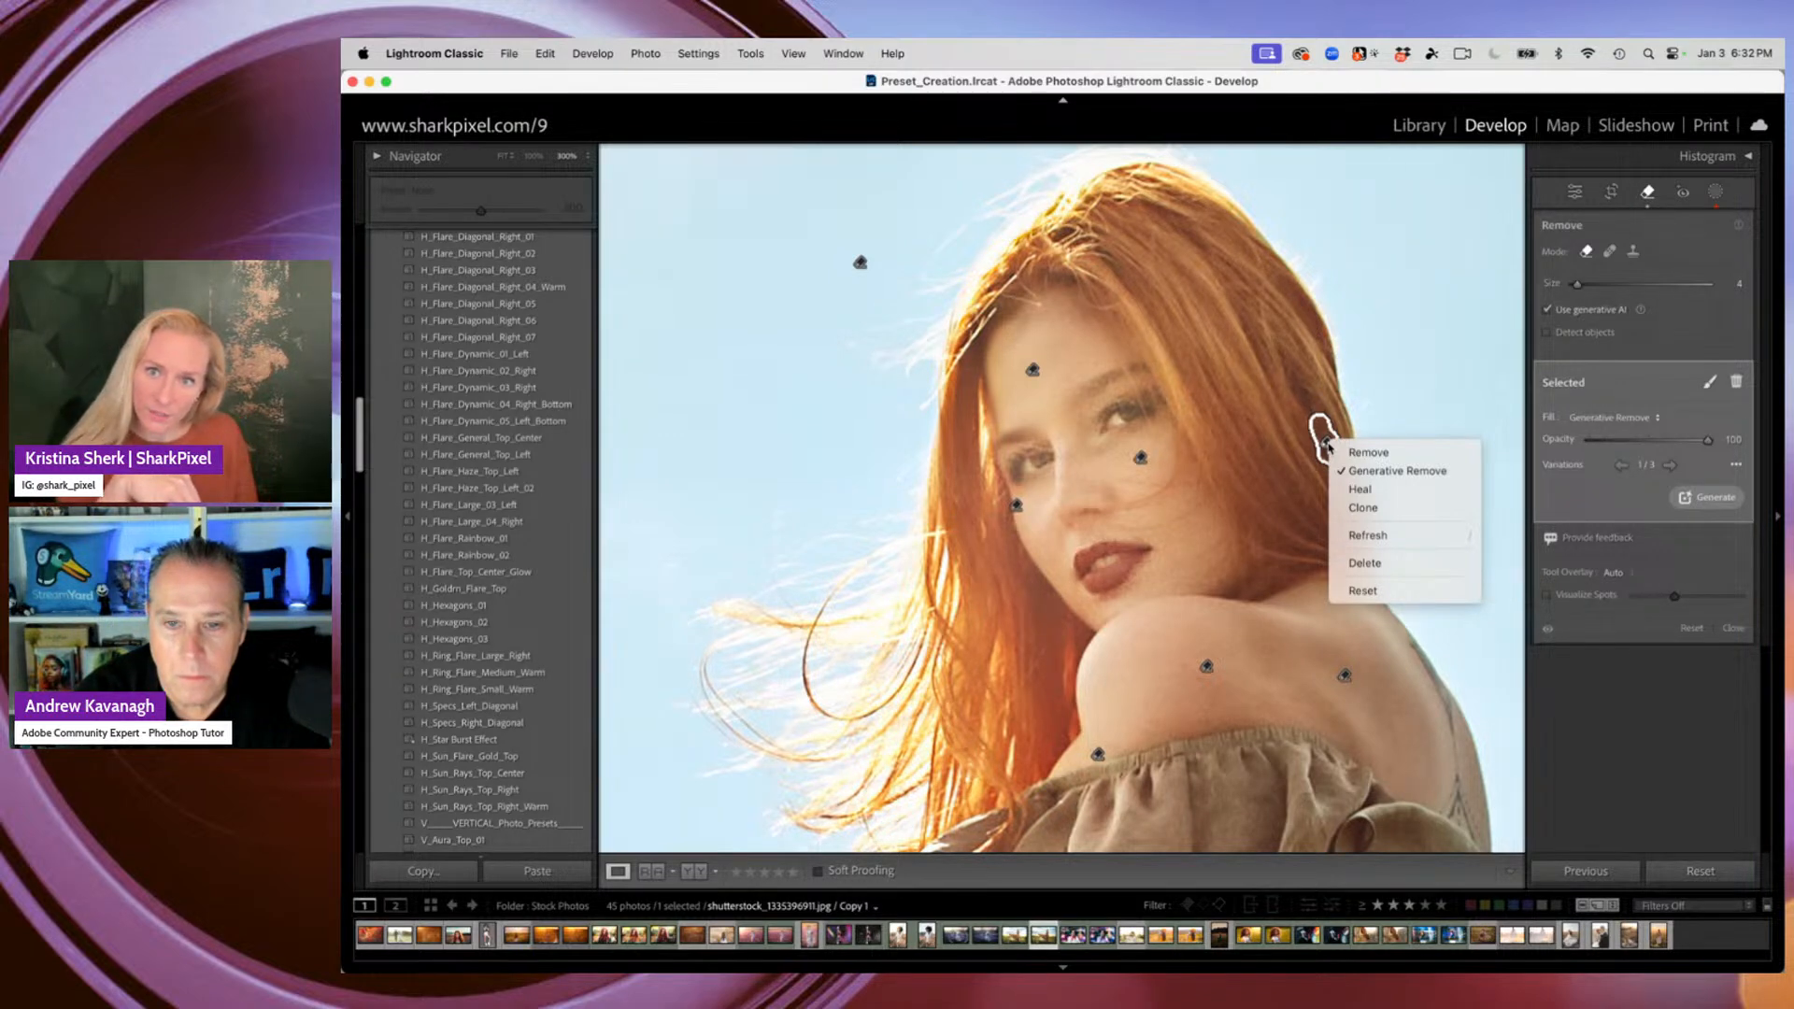
click(1358, 493)
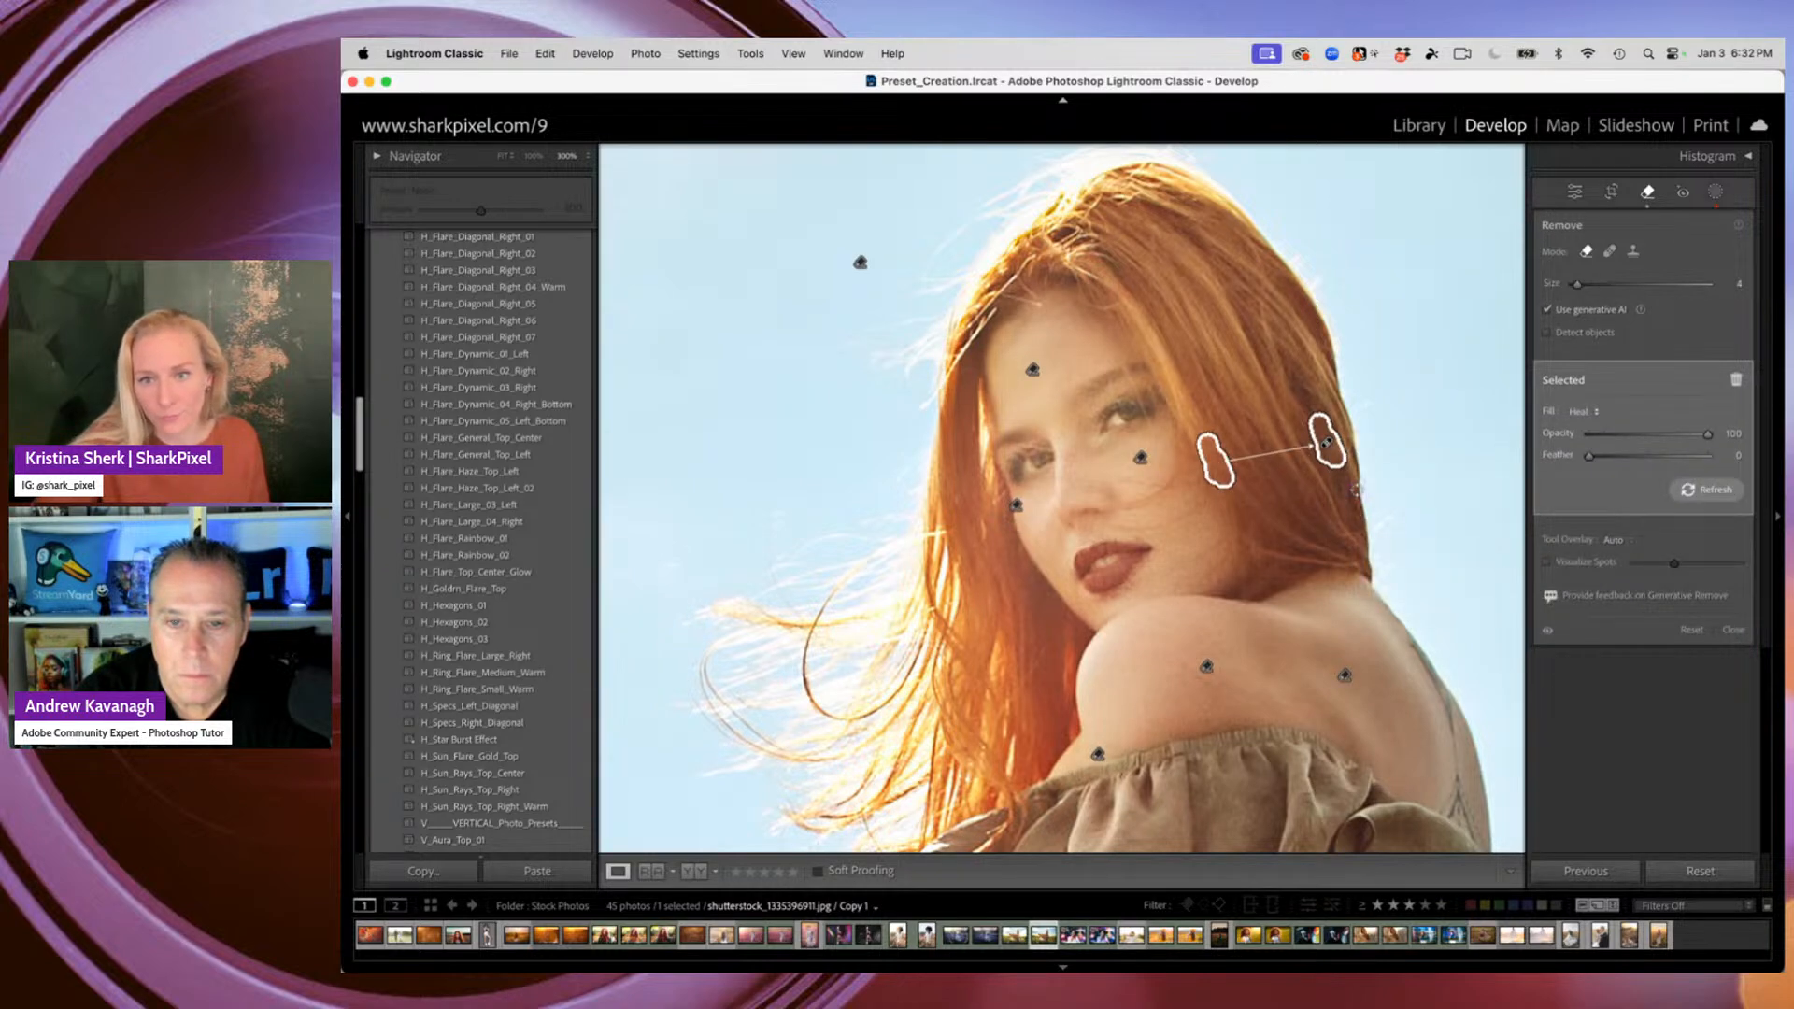
drag(1211, 472, 1257, 461)
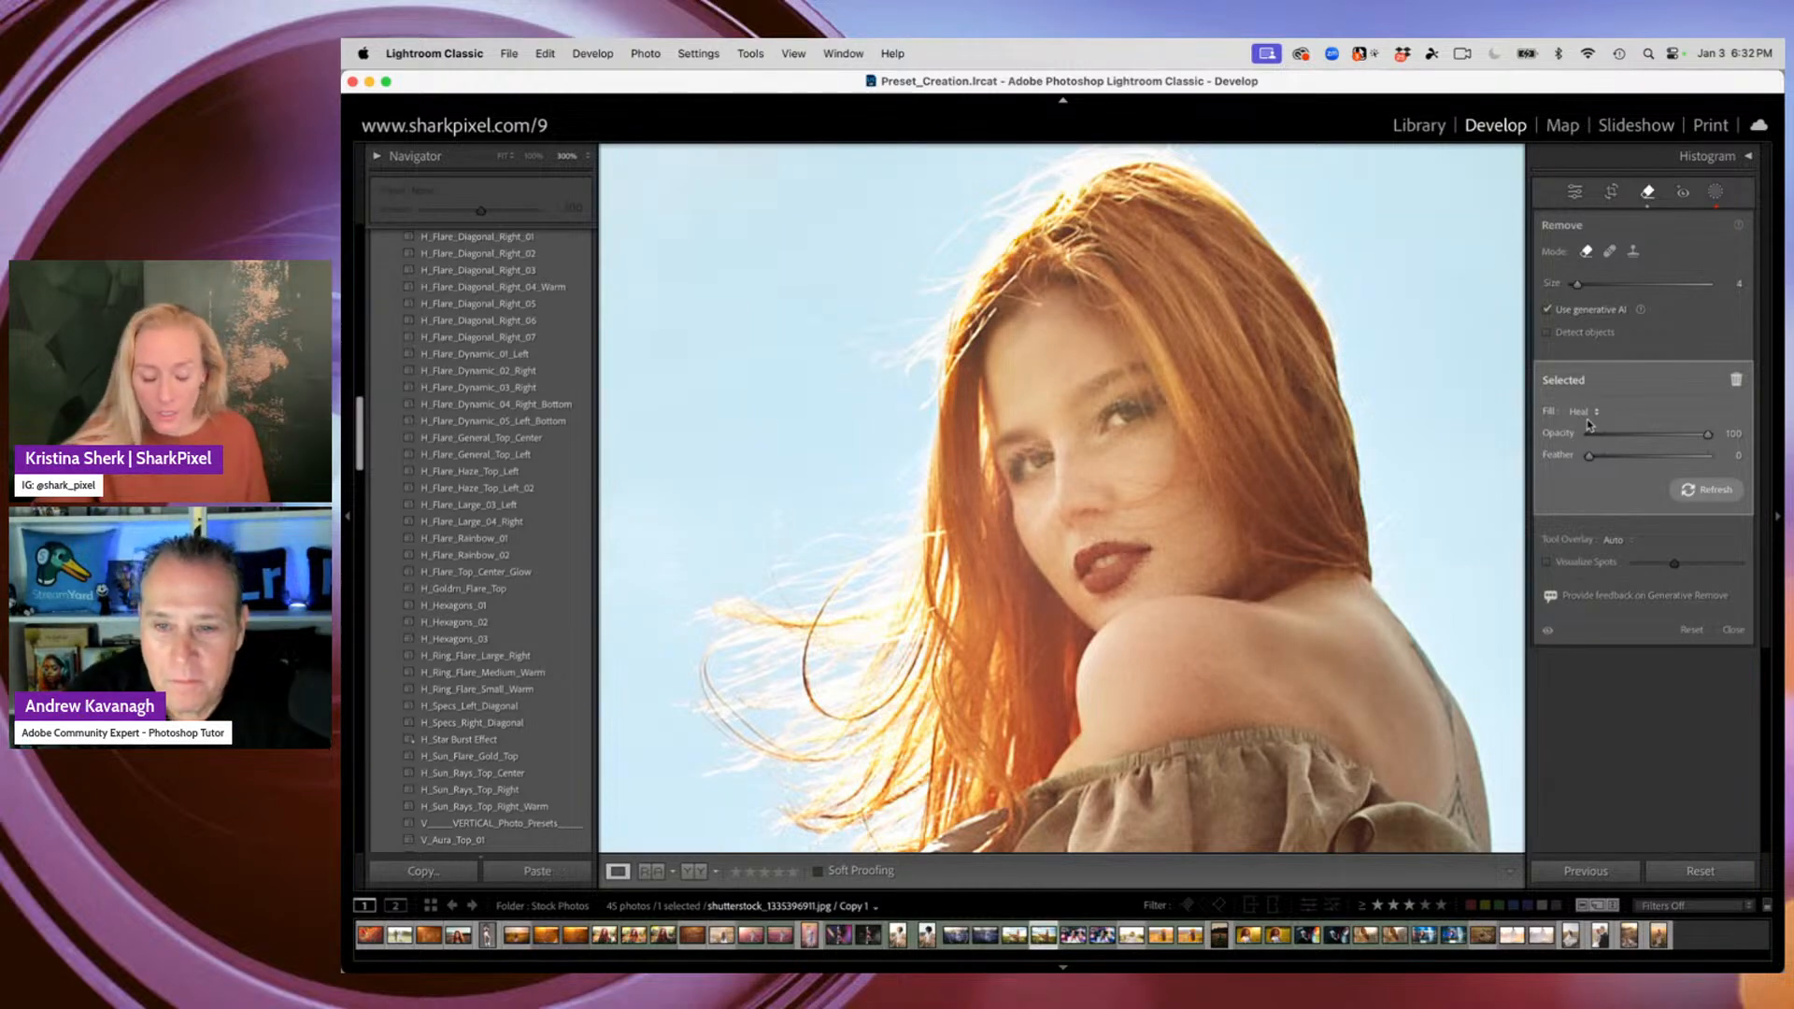
key(F1)
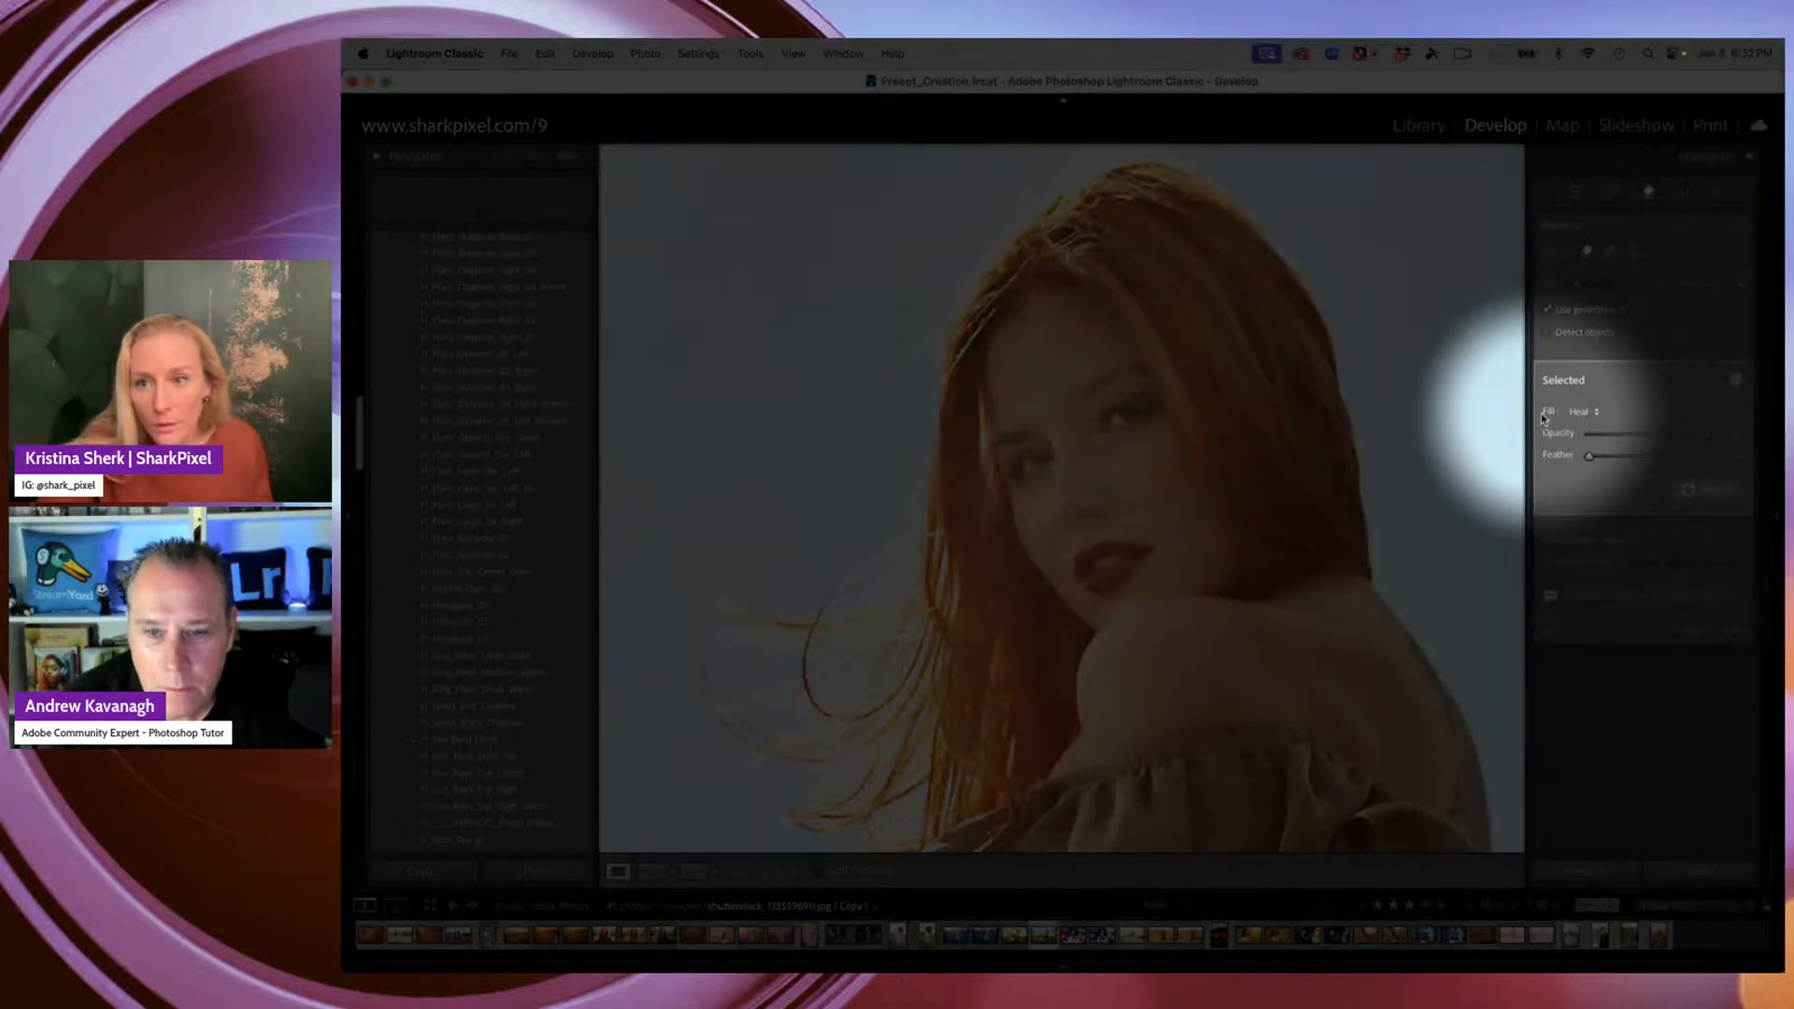
key(F1)
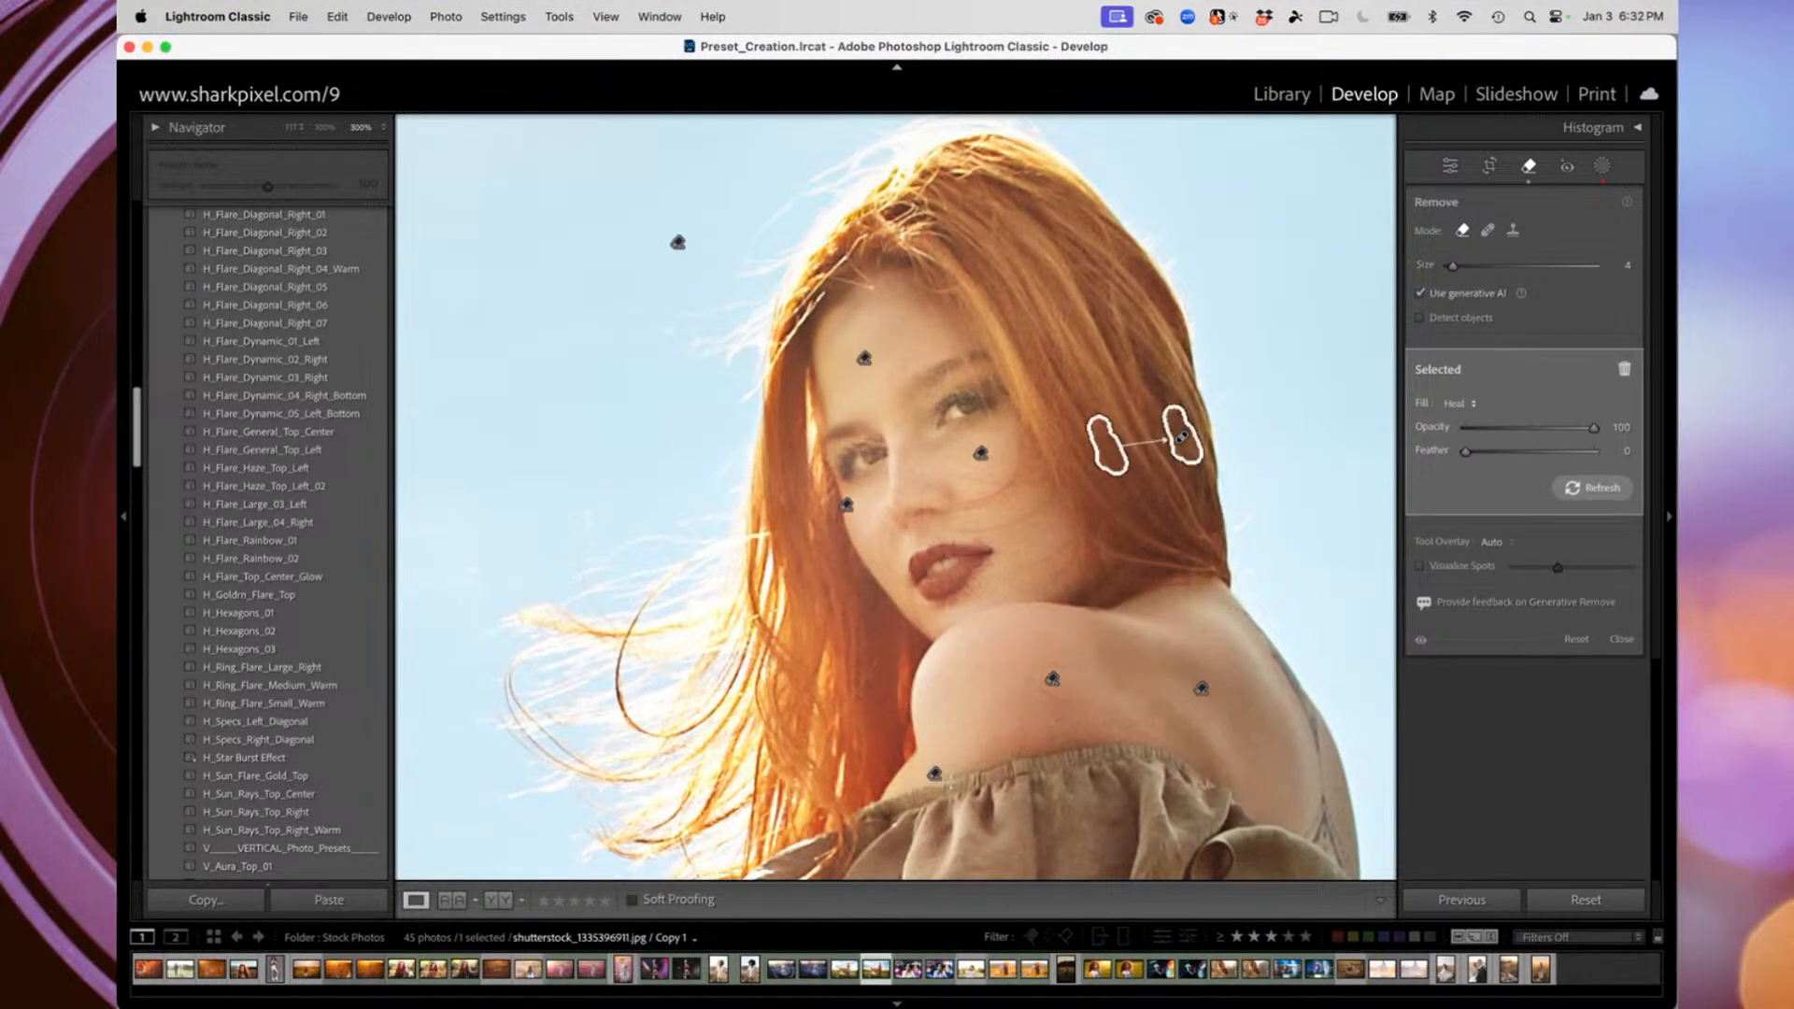
Try the Clone fill with a shifted source on the removal where the shoulder meets the neckline, and restore Generative Remove
click(934, 772)
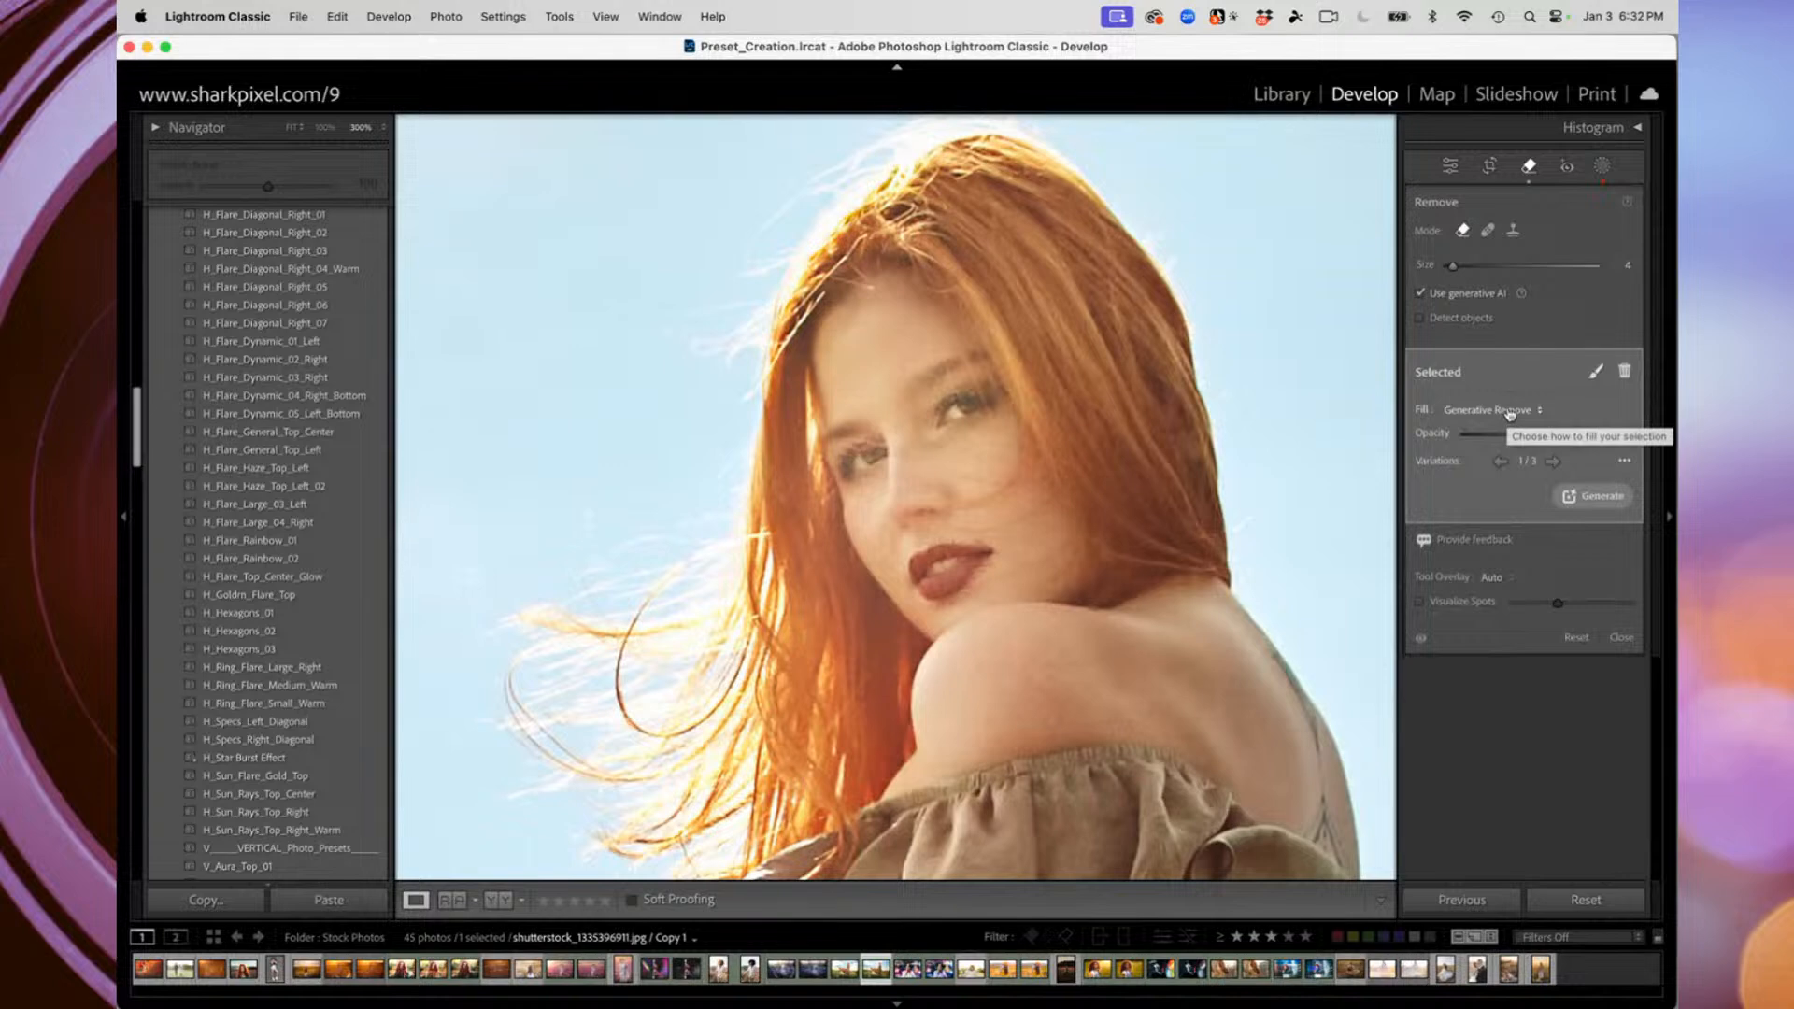
click(1508, 417)
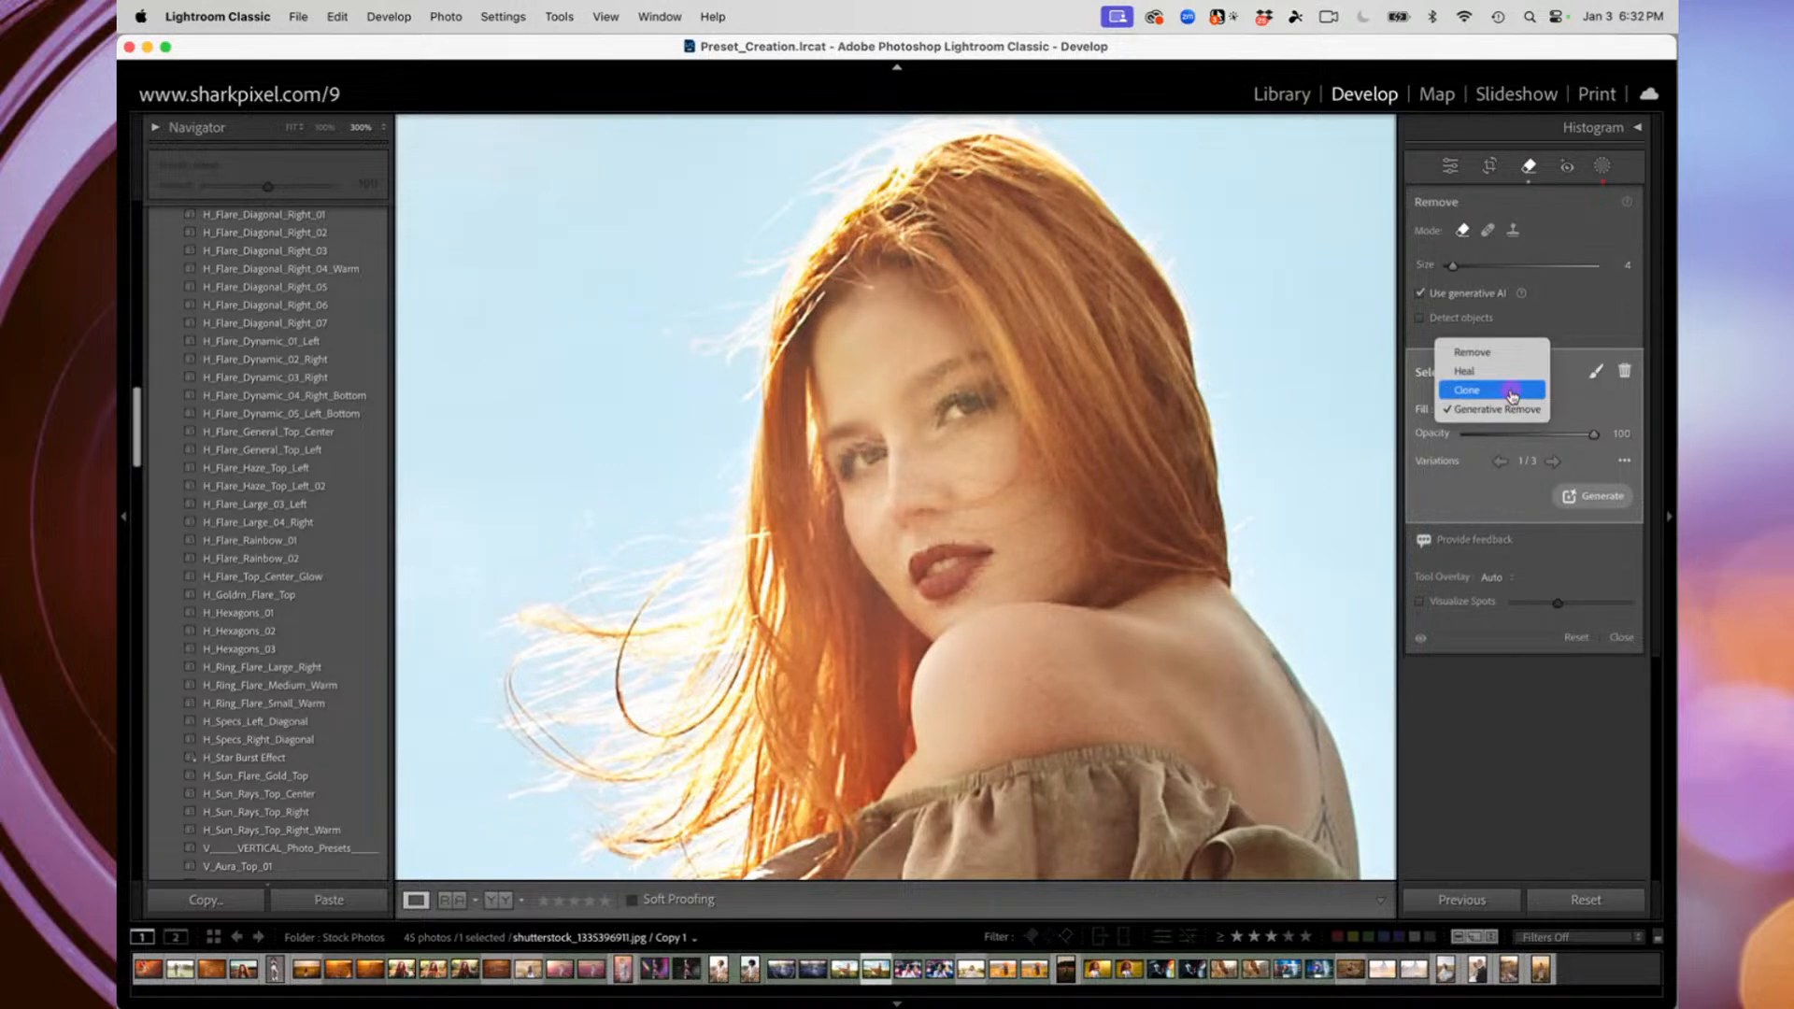
click(1511, 392)
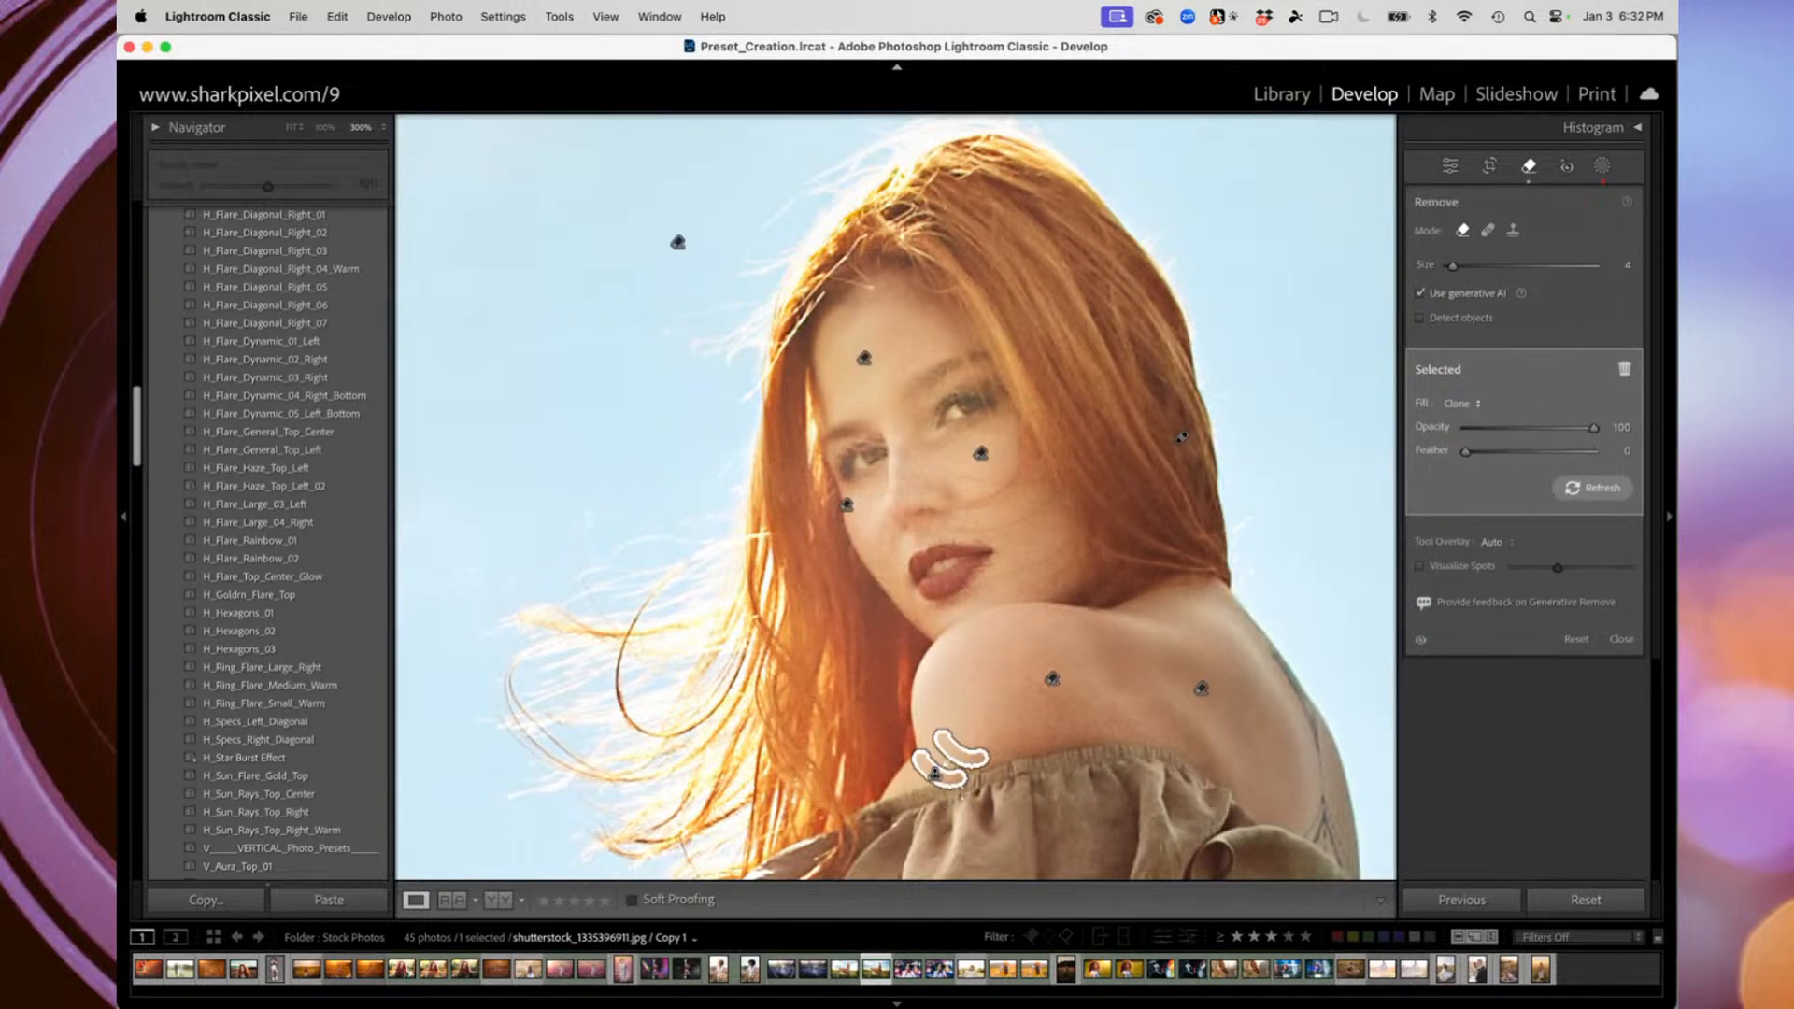
mouse_move(979, 759)
mouse_down()
mouse_move(1002, 768)
mouse_move(957, 771)
mouse_move(991, 751)
mouse_up()
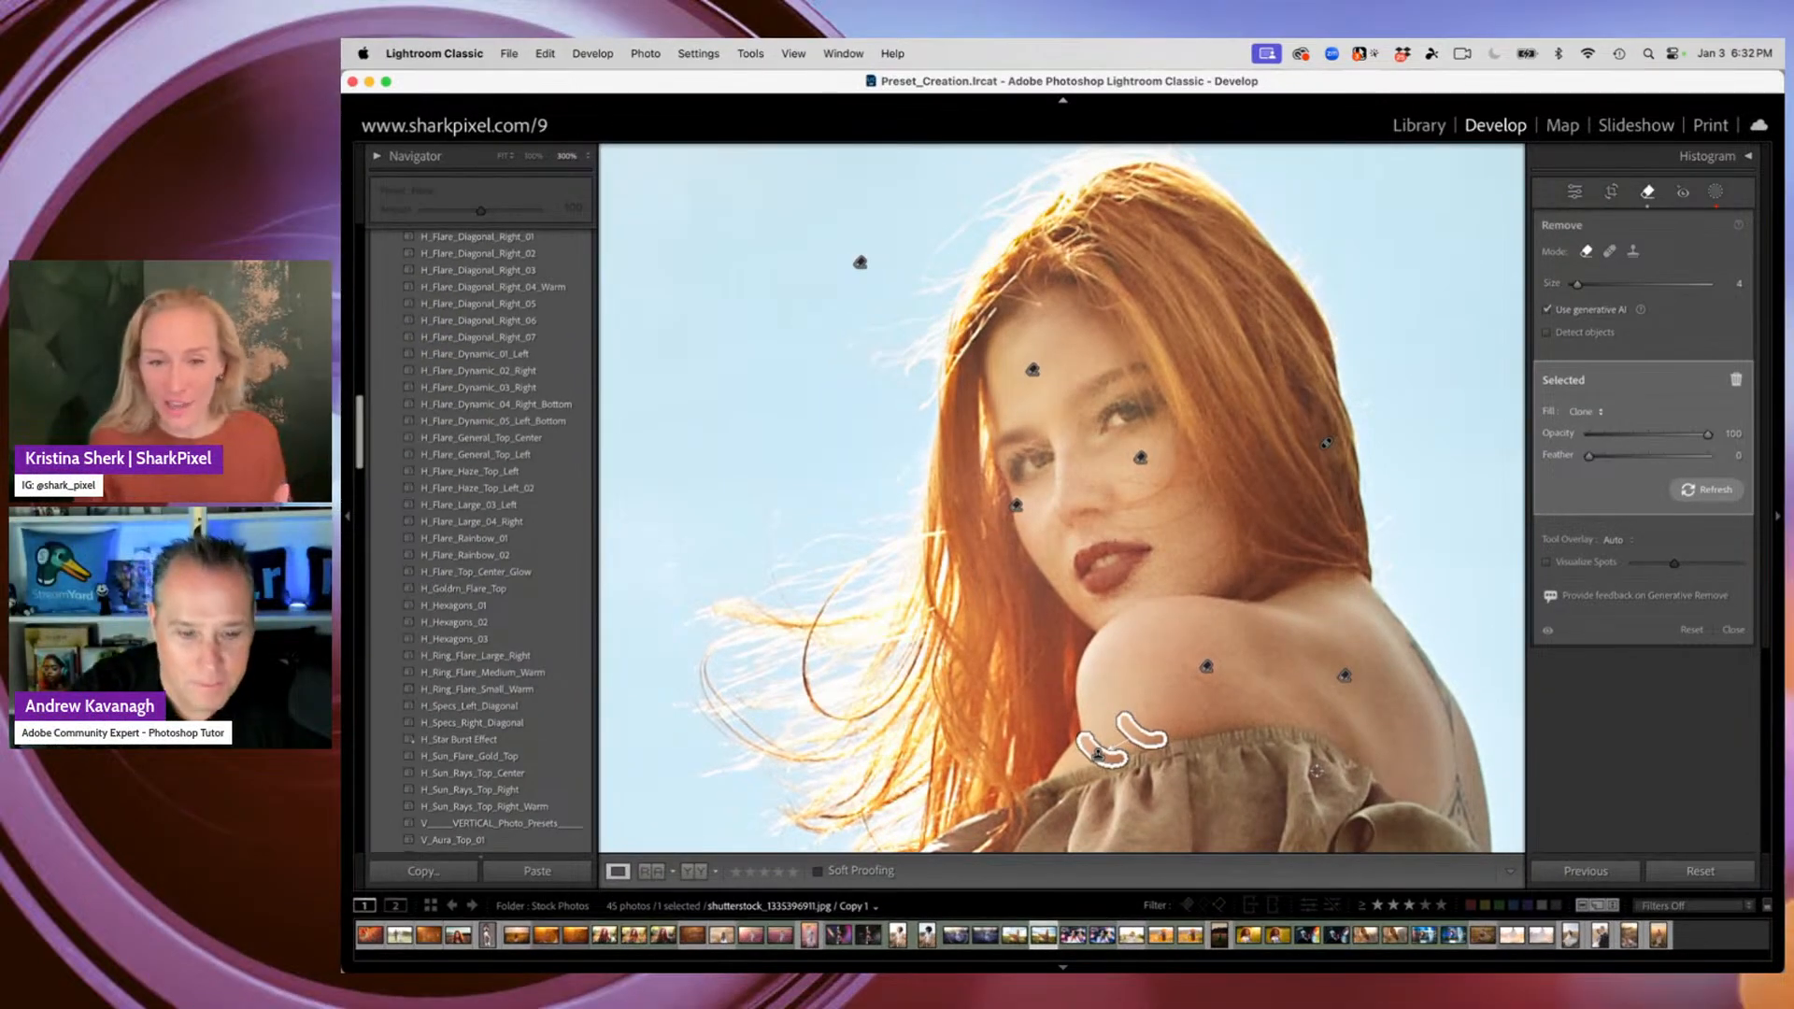
click(1599, 412)
click(1600, 428)
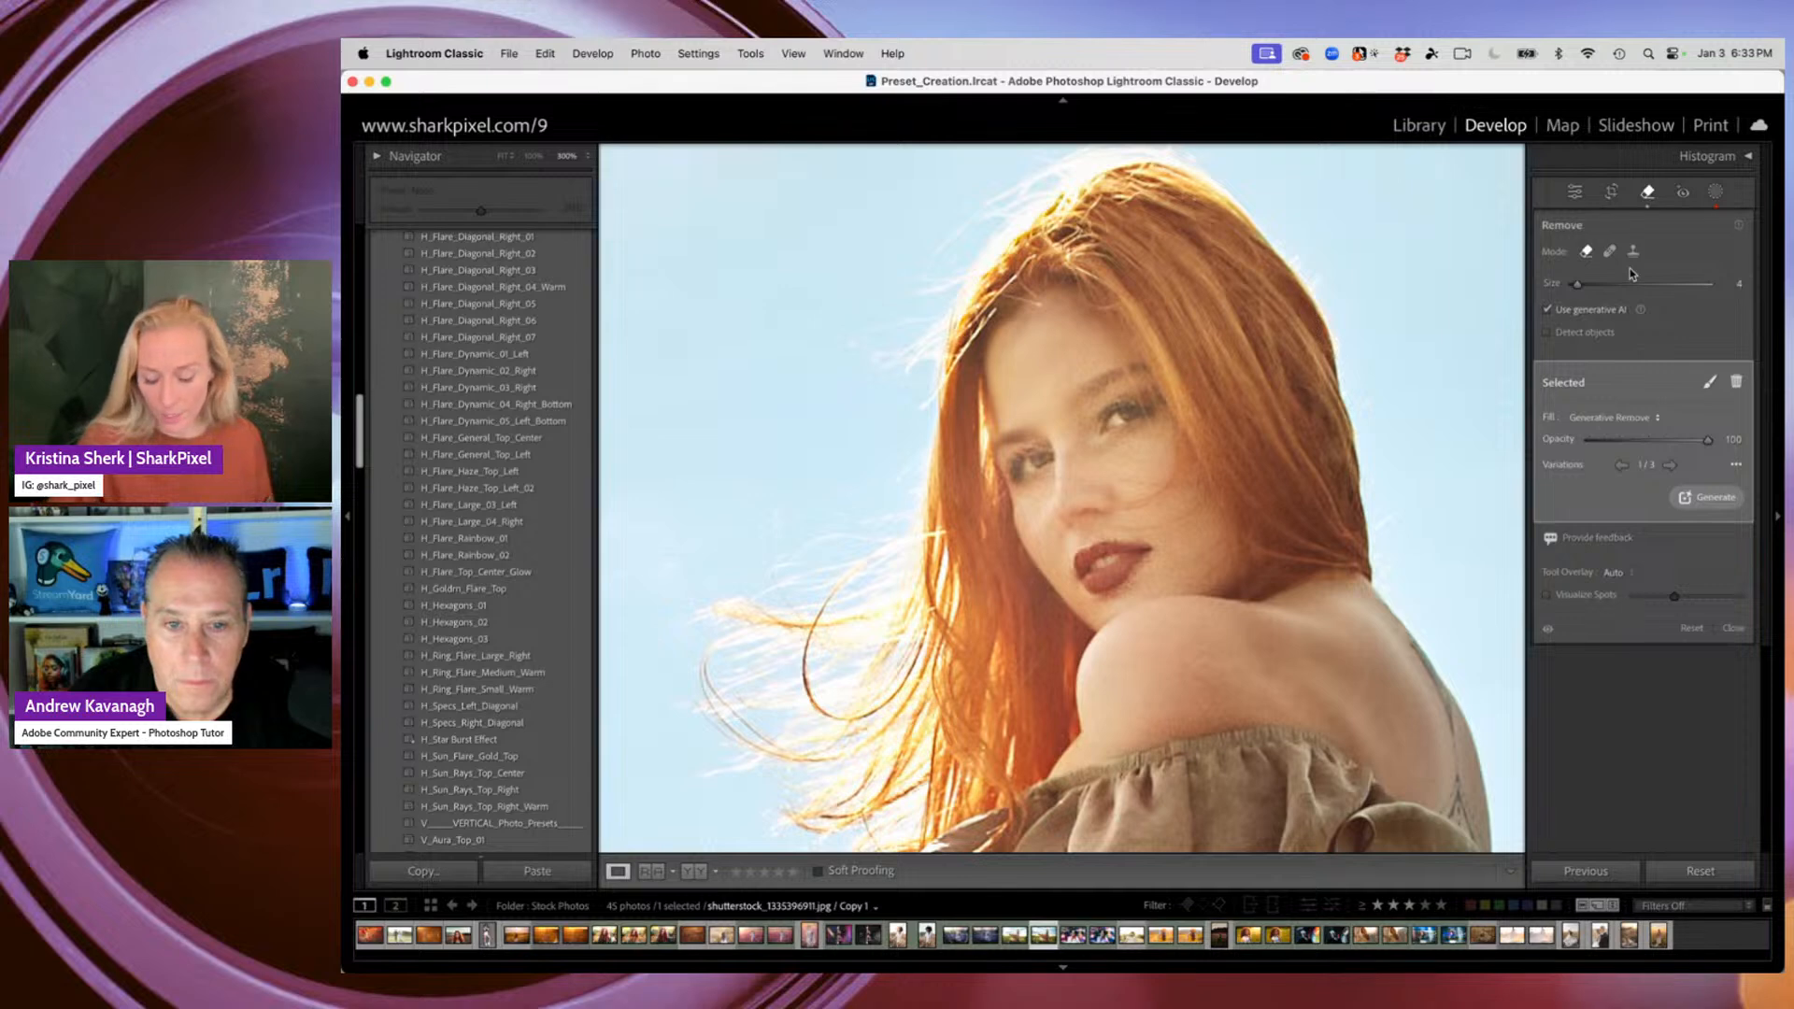
key(Delete)
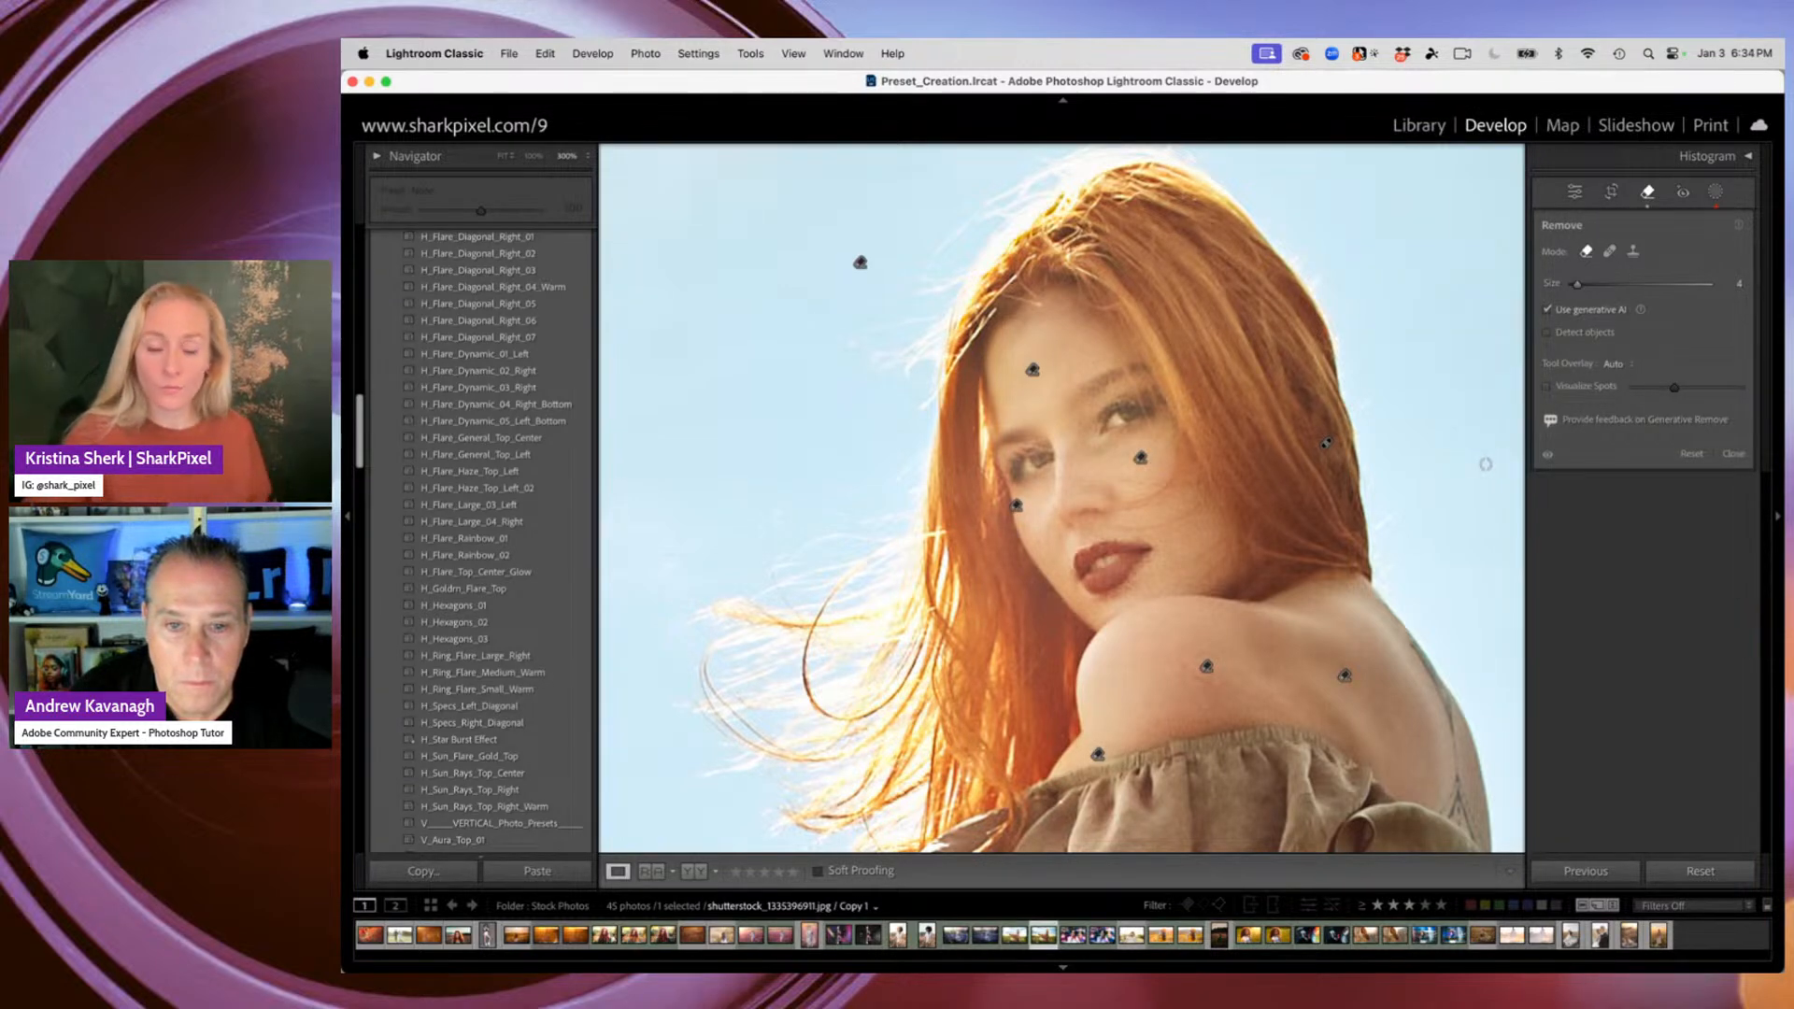
Apply Lens Blur to the whole photo in Develop with a blur amount of 100
key(z)
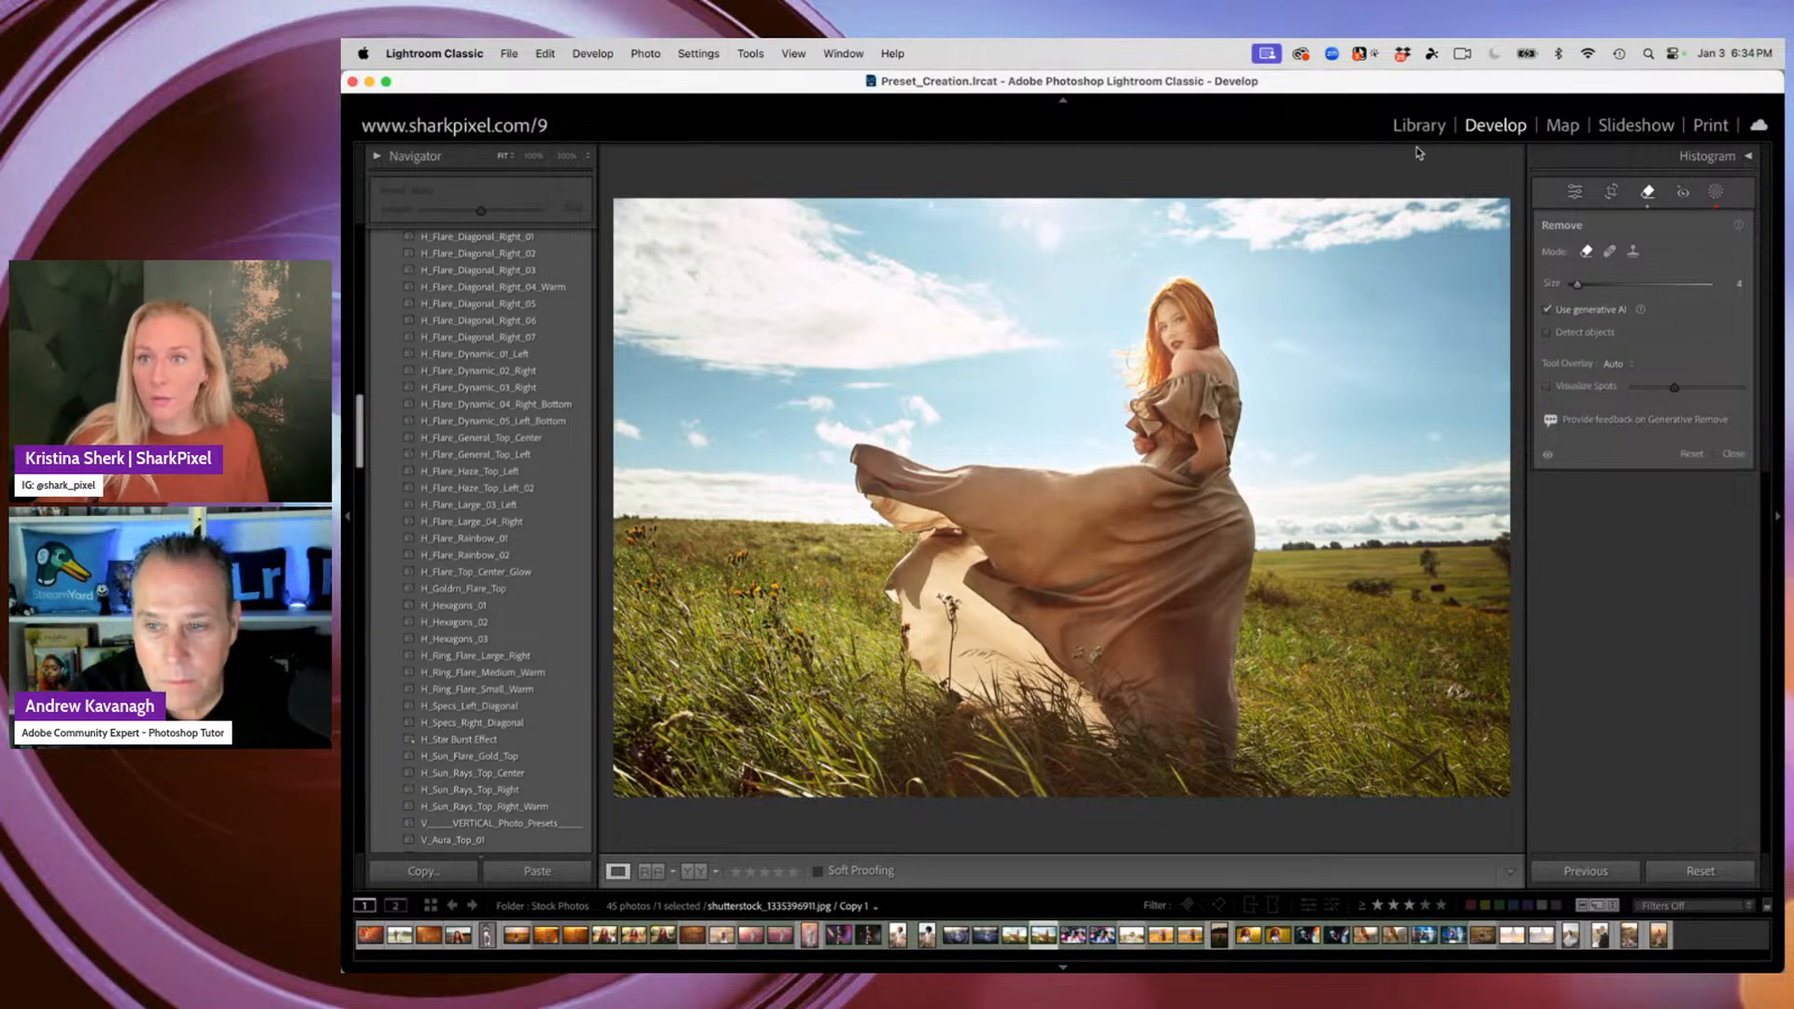
click(1396, 127)
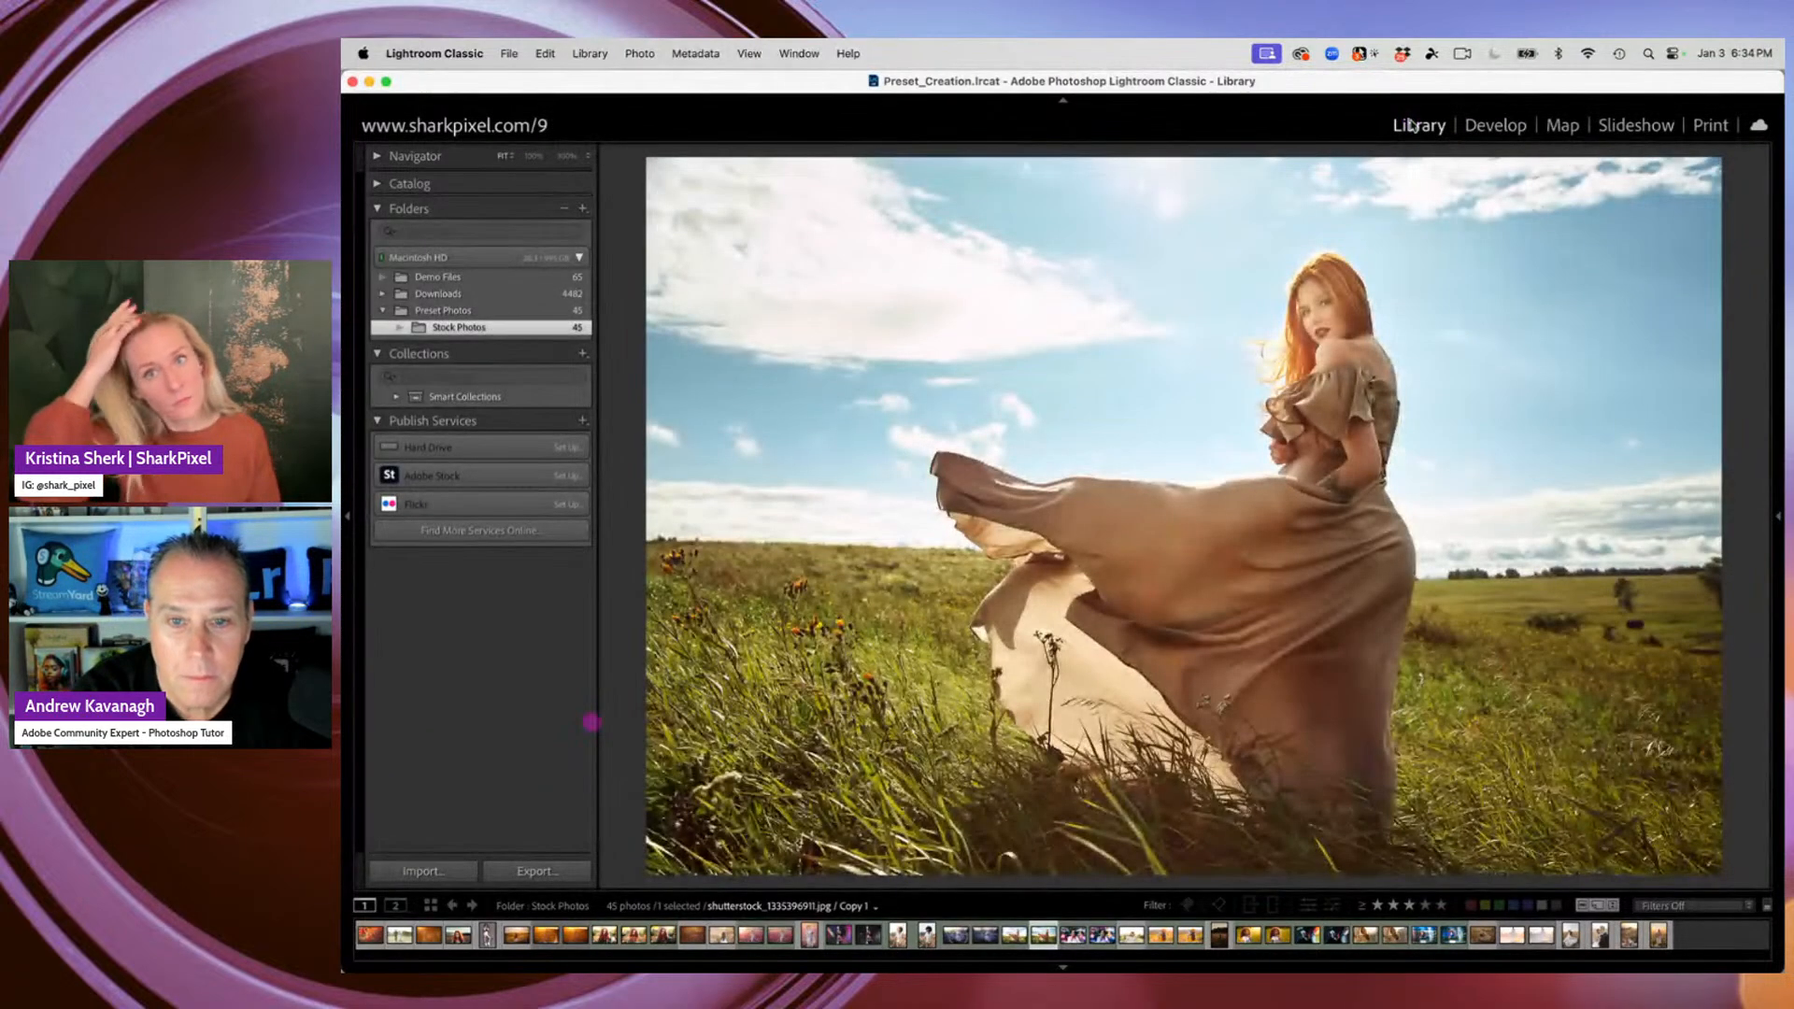
click(1488, 125)
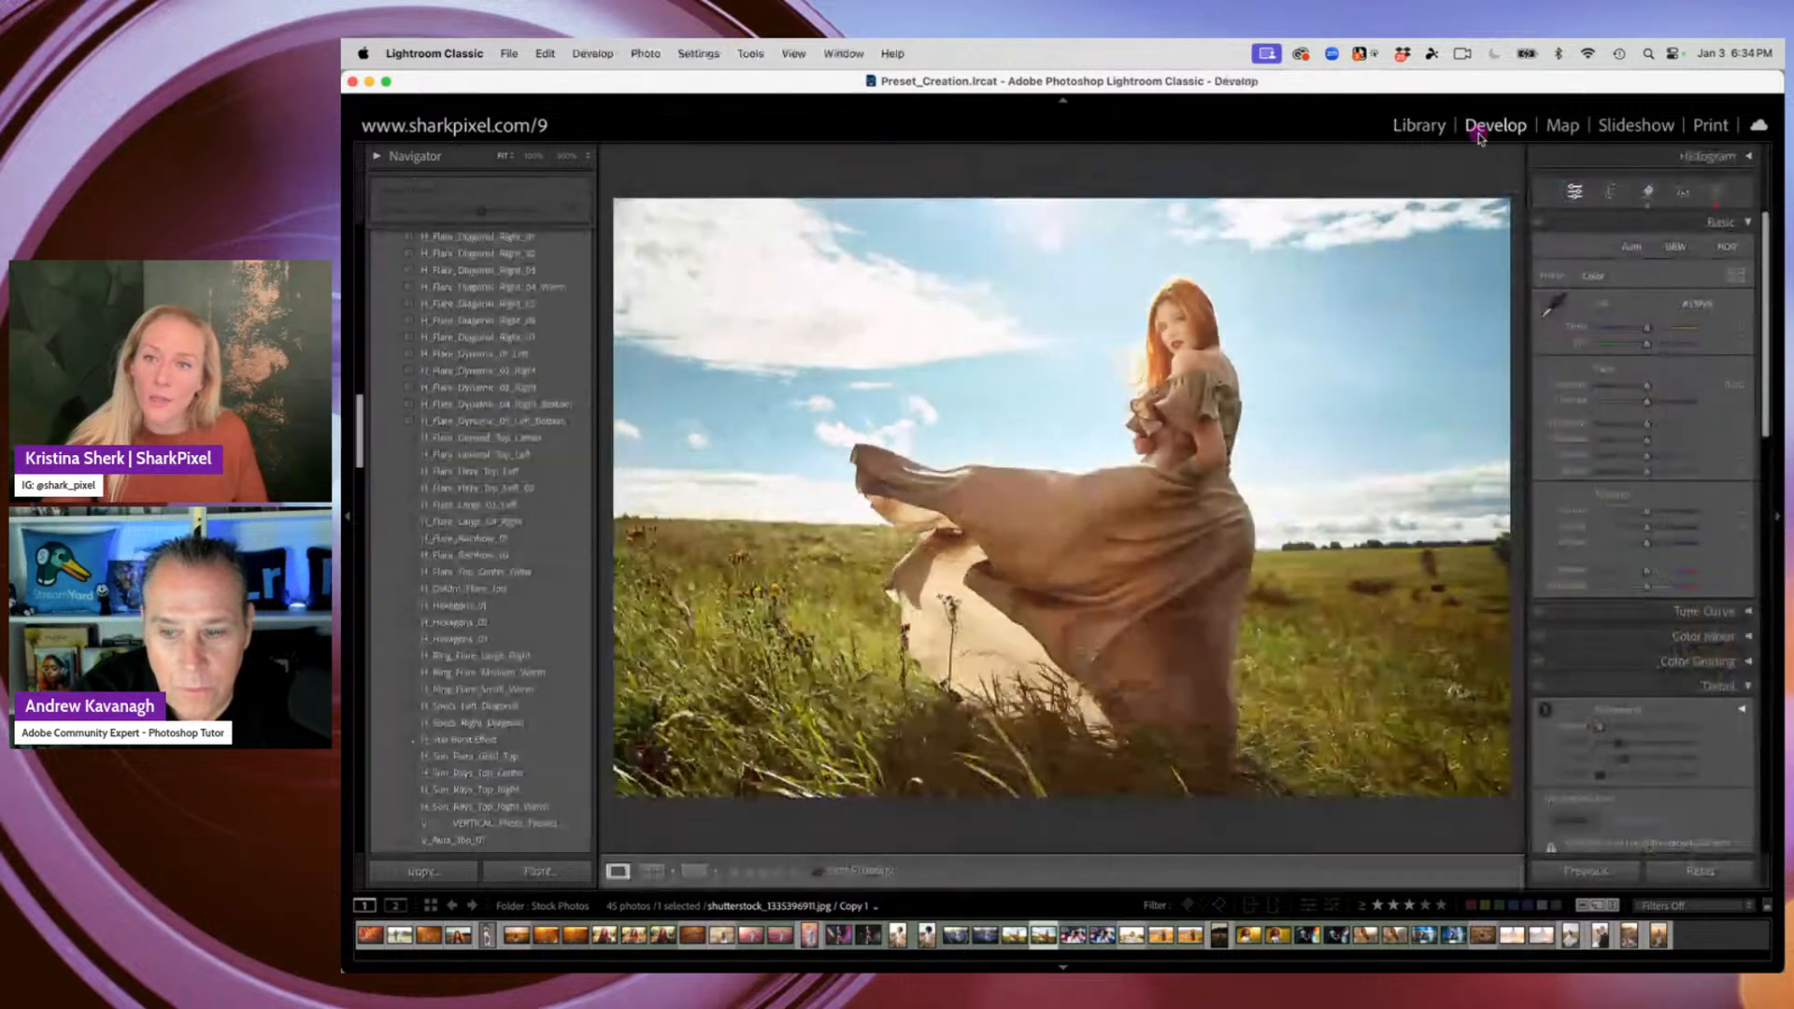
scroll(1665, 573, down, 15)
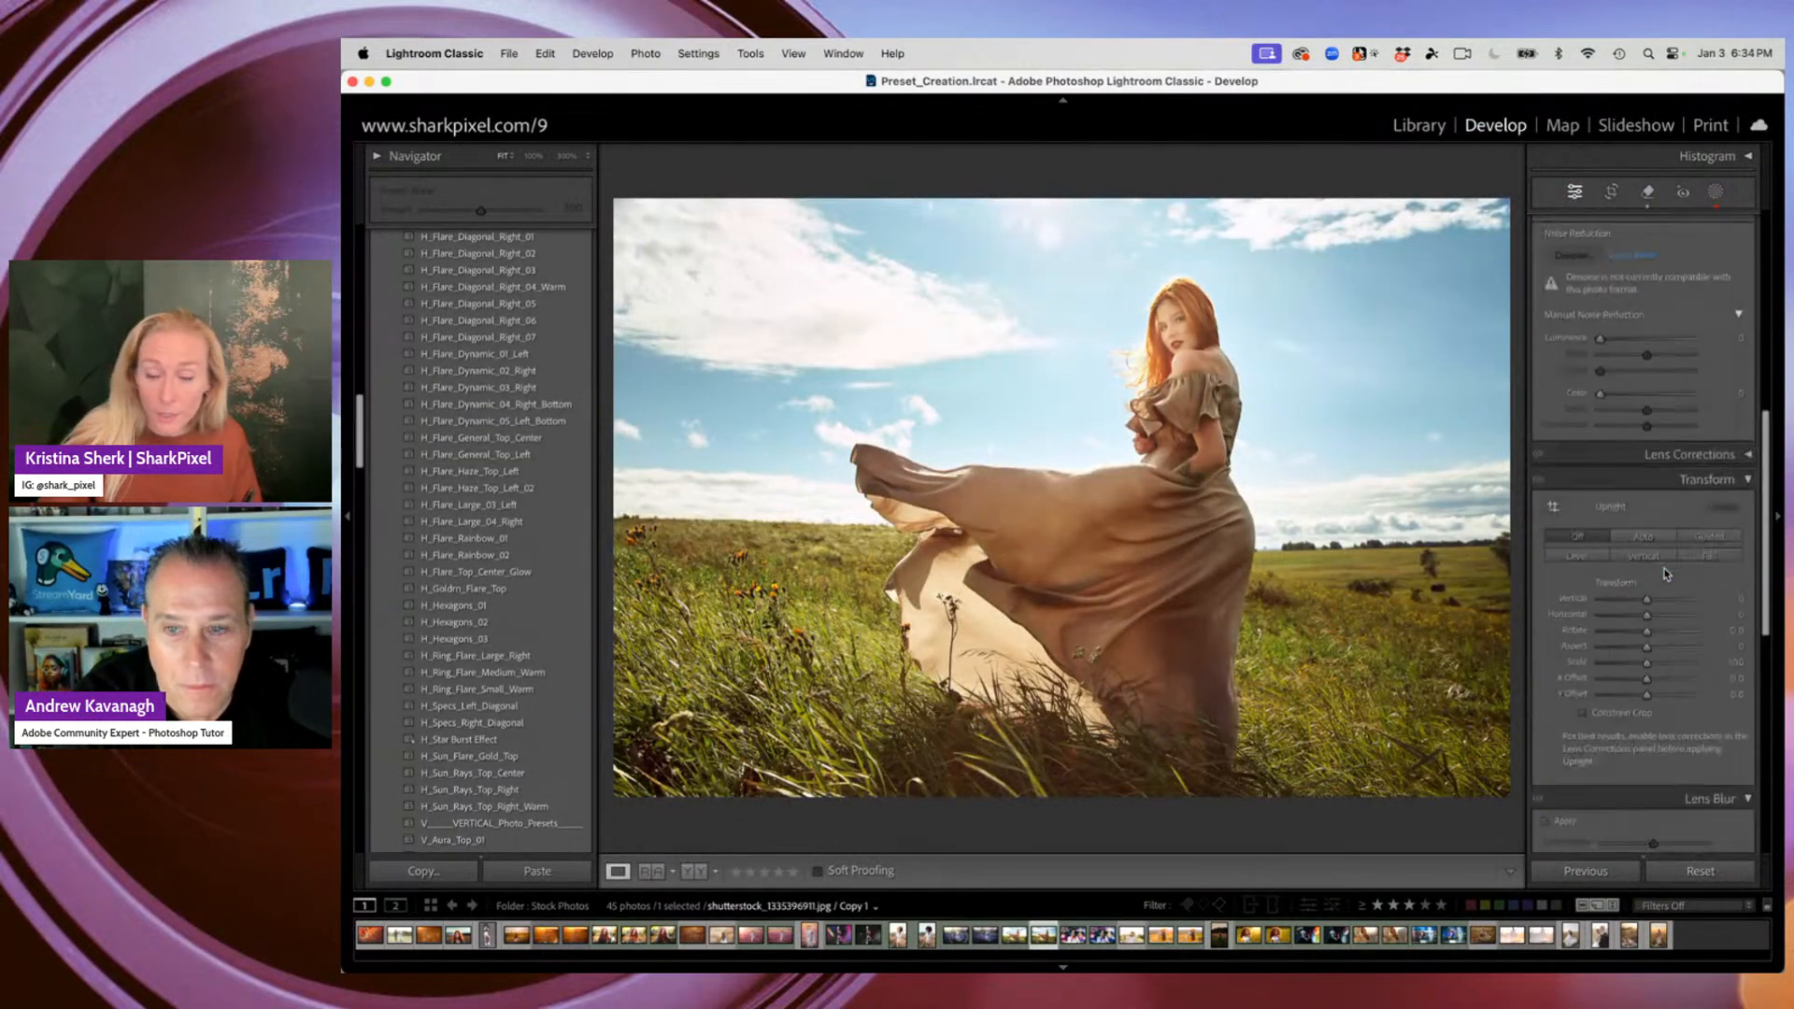
scroll(1665, 574, down, 2)
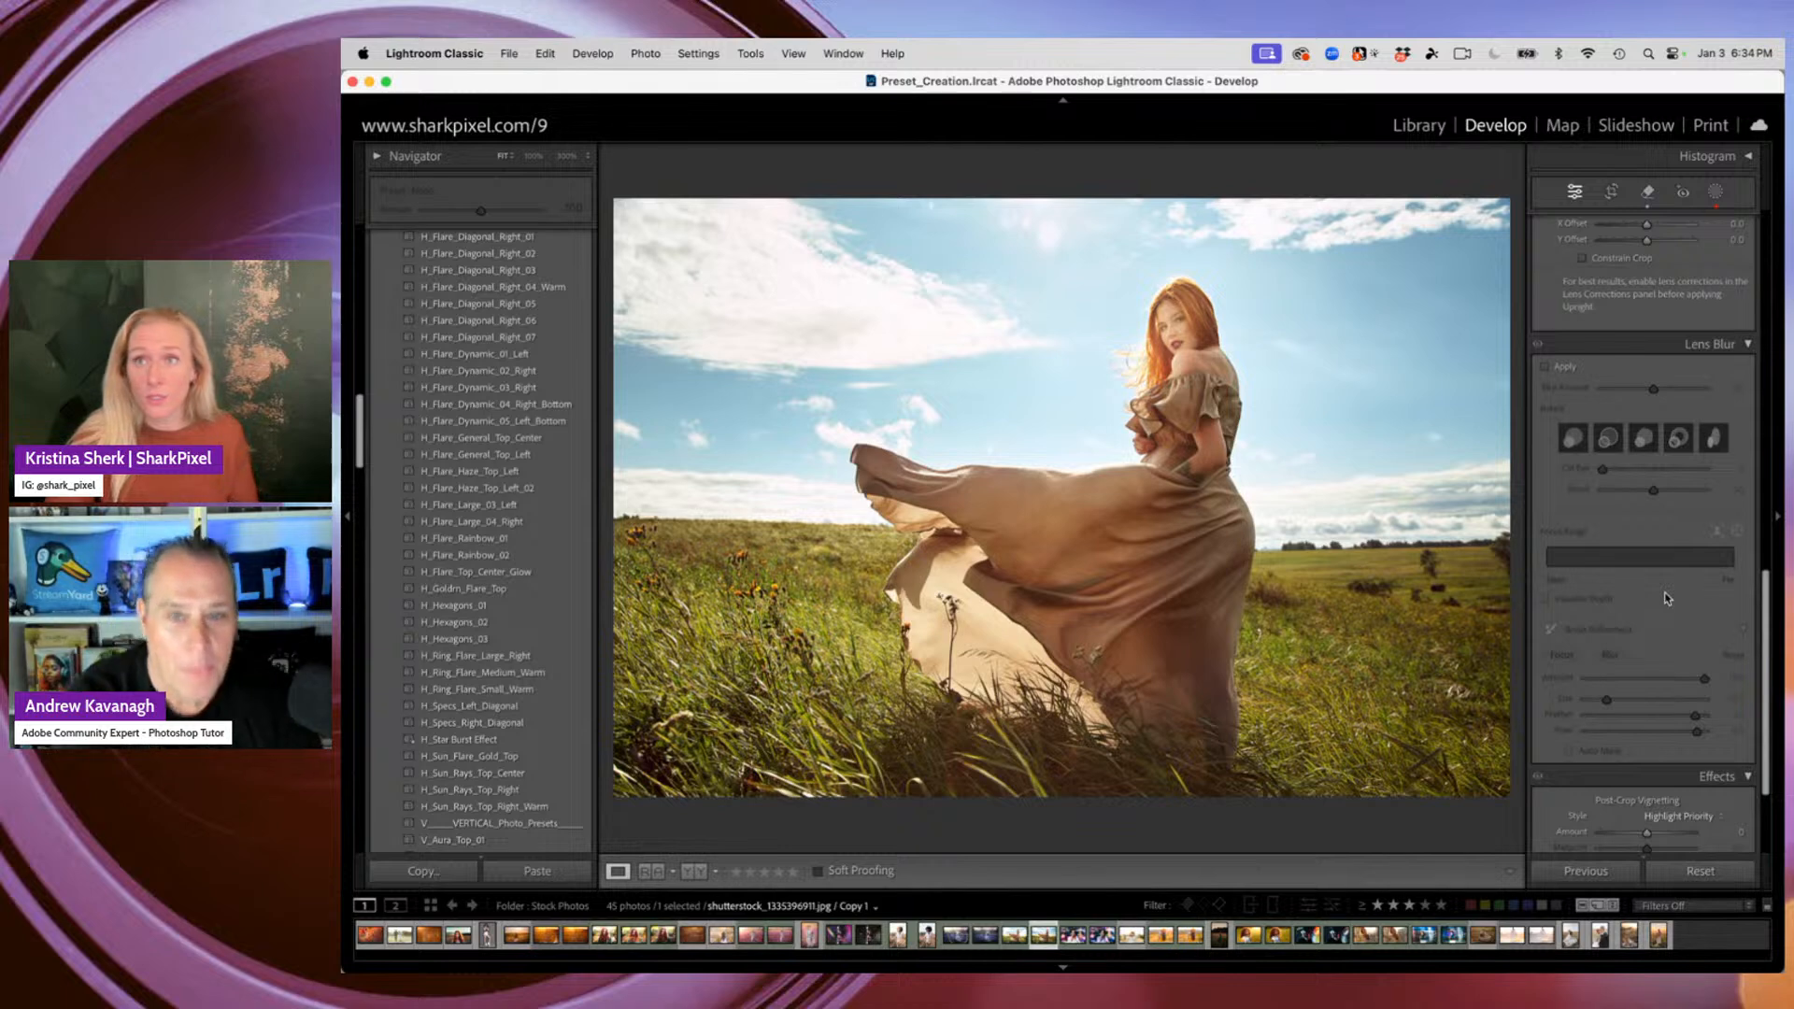
scroll(1668, 598, down, 1)
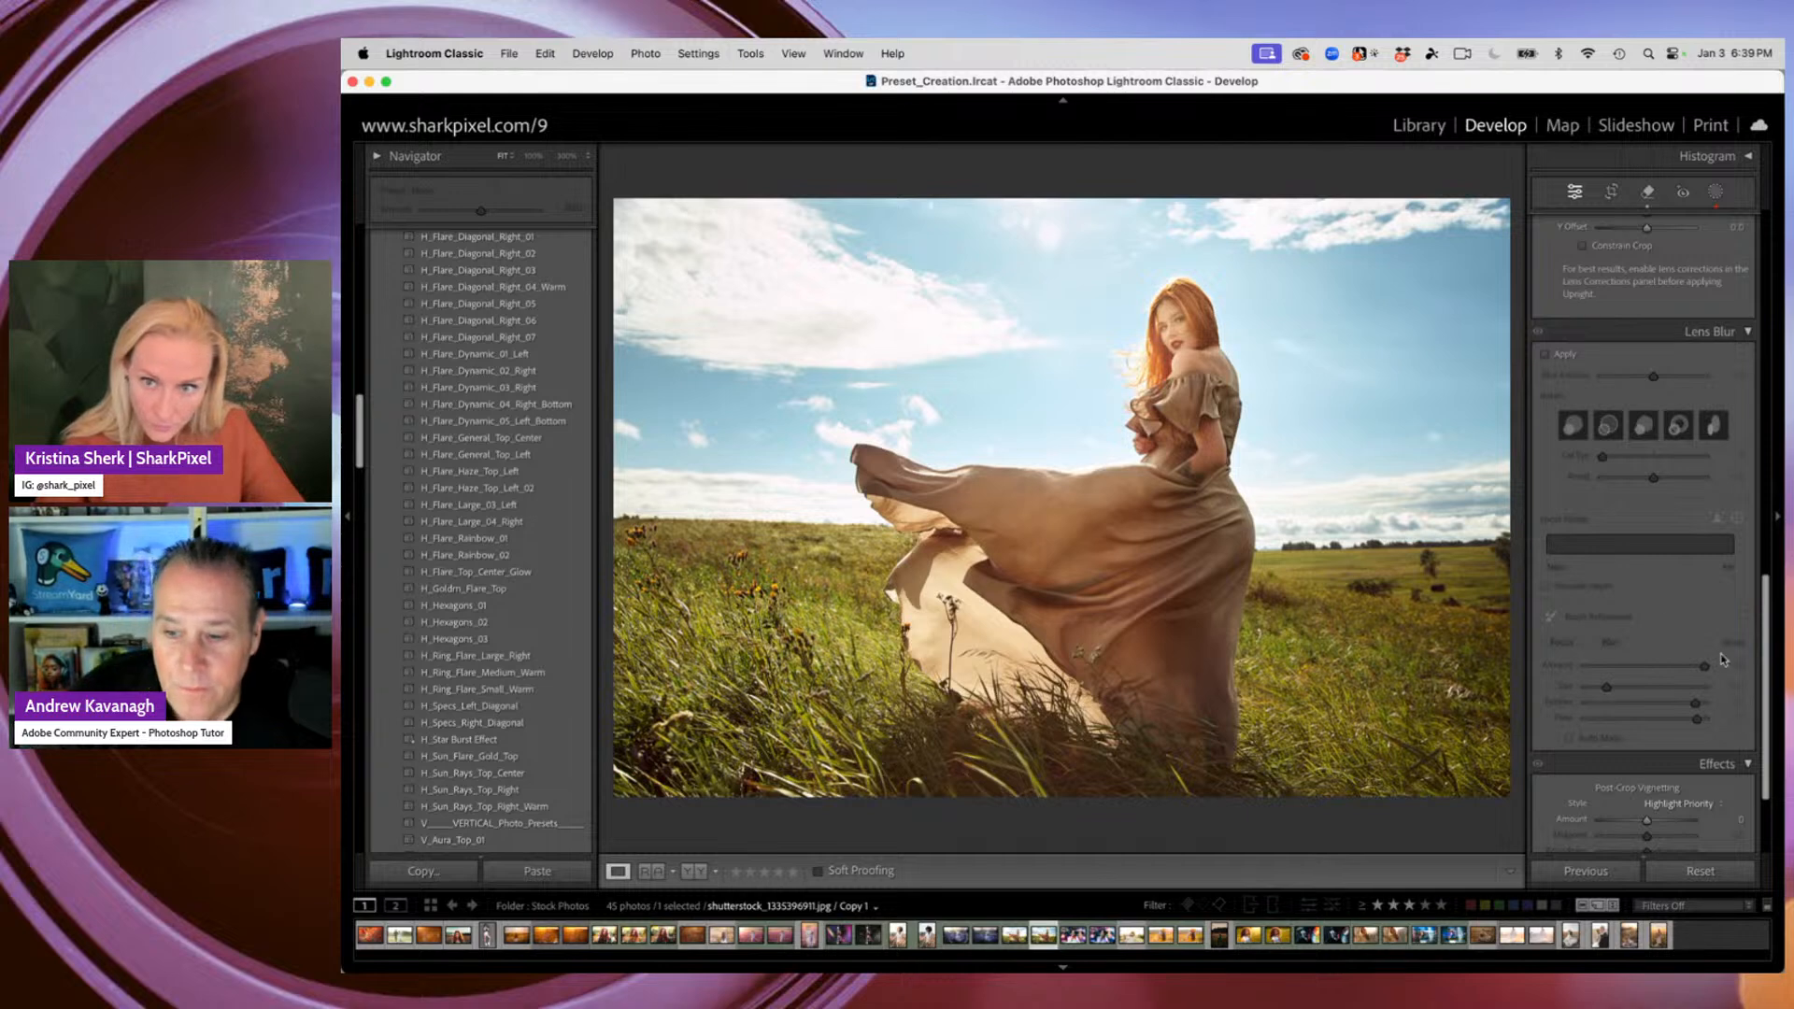
click(1544, 354)
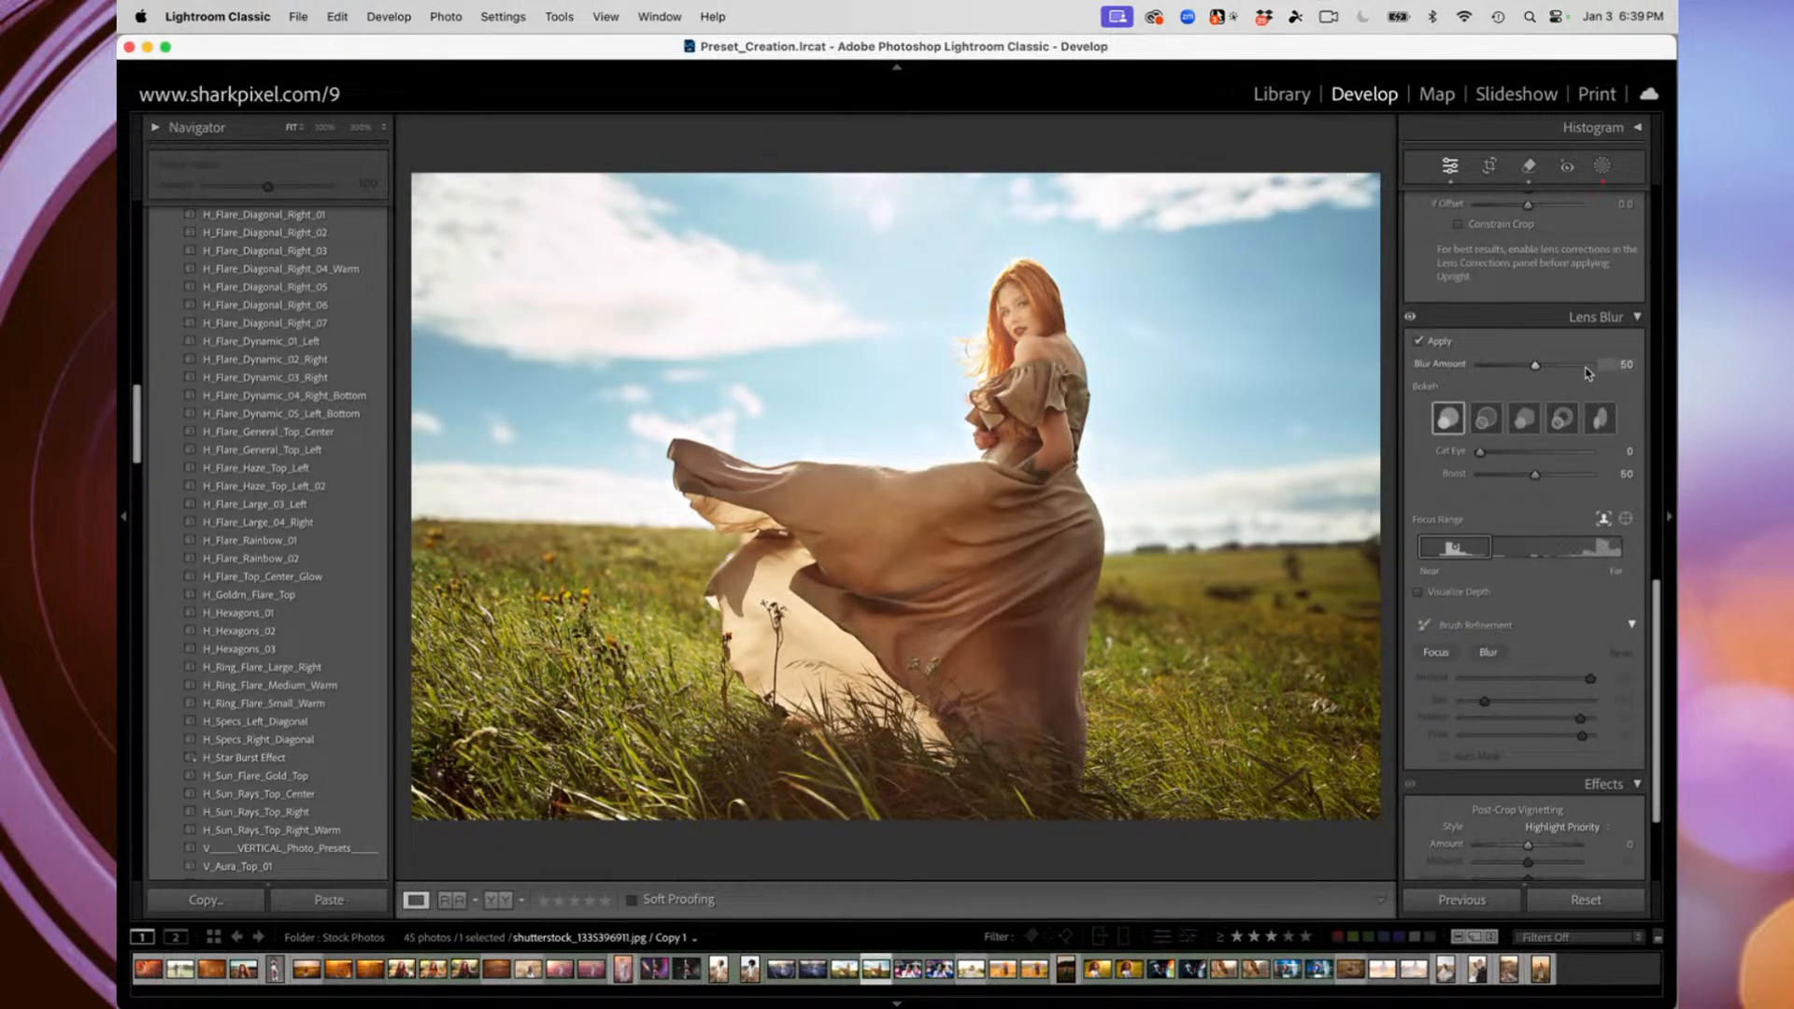
click(1586, 366)
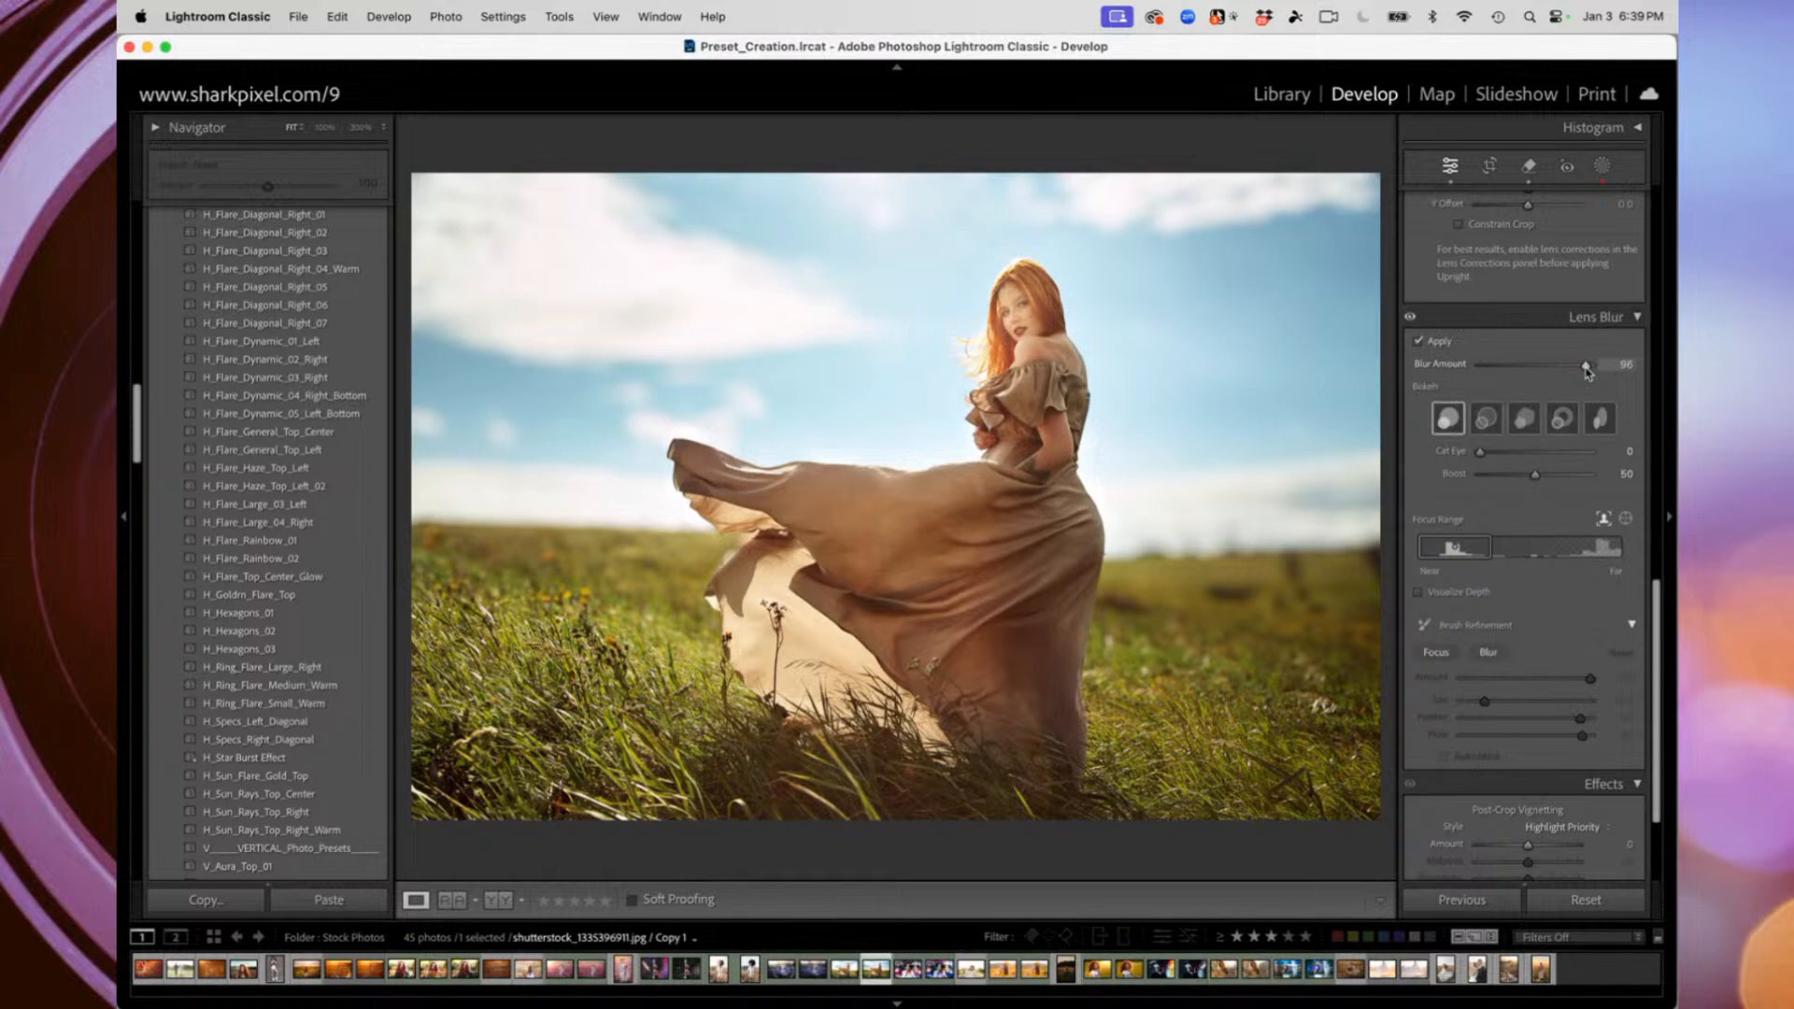
drag(1586, 371, 1594, 370)
key(F1)
click(1600, 366)
Choose the second bokeh shape for the lens blur and base the focus range on the subject
click(1485, 420)
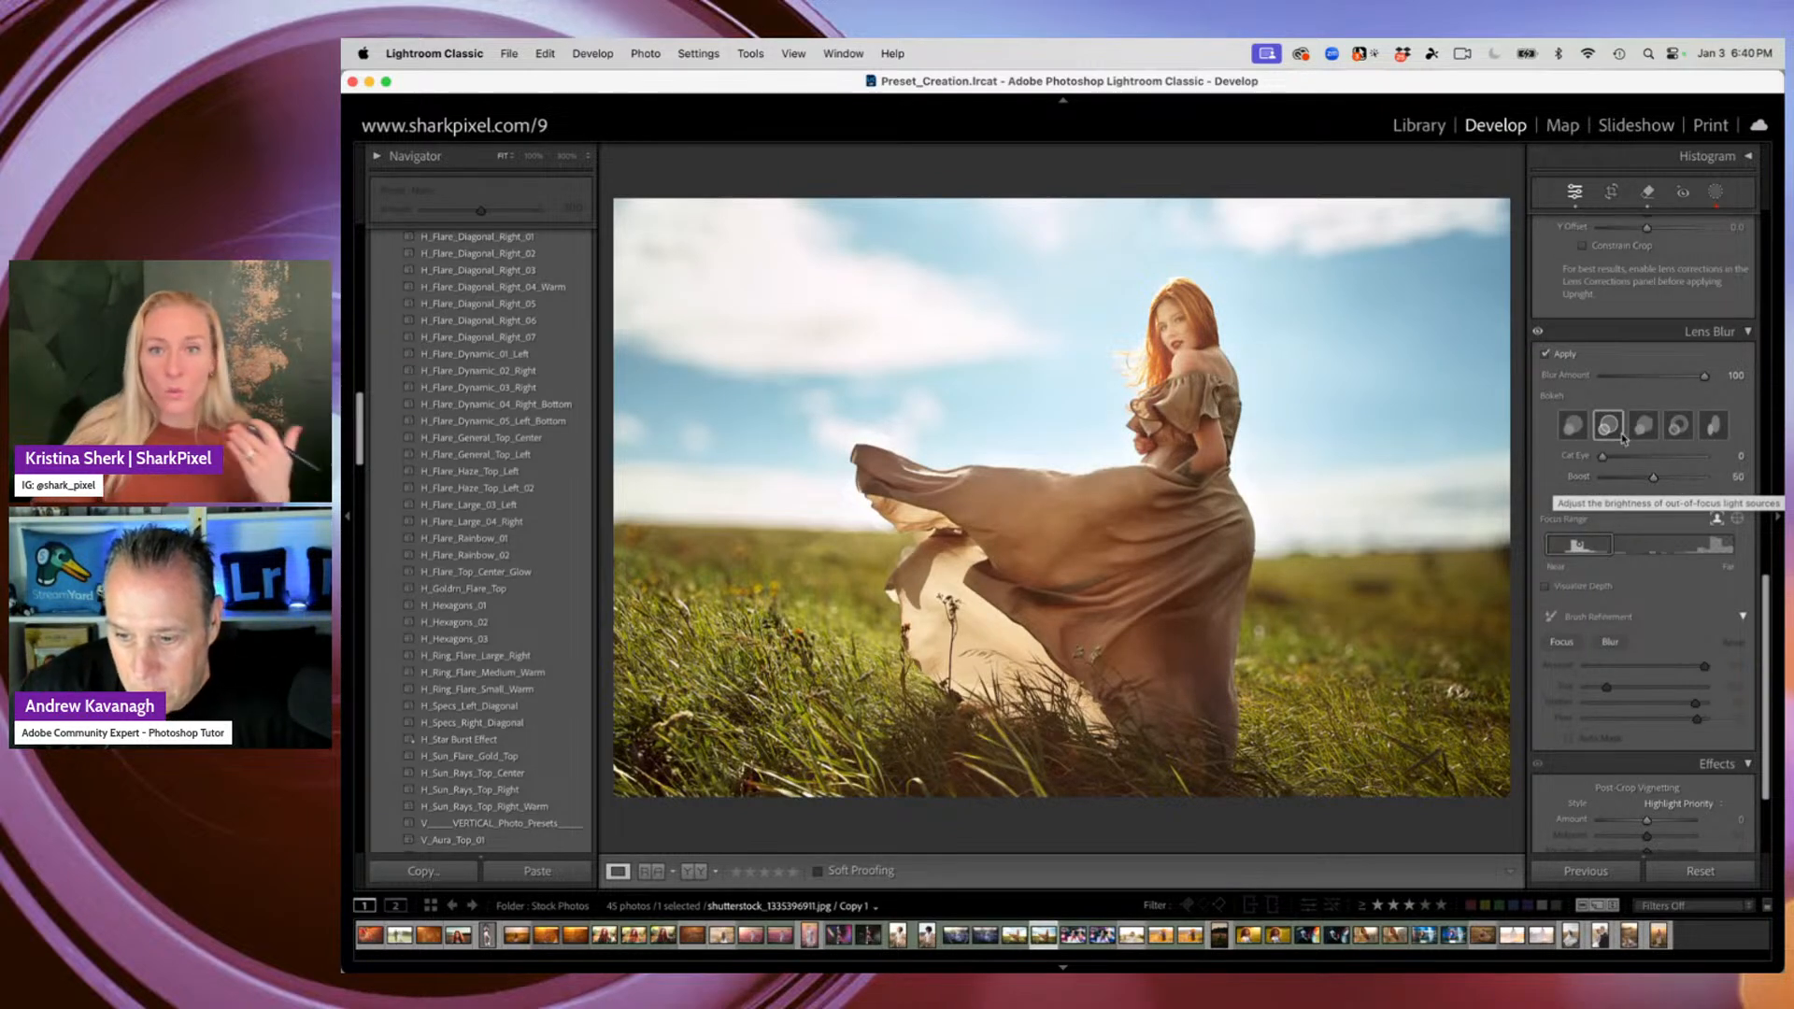
click(1717, 521)
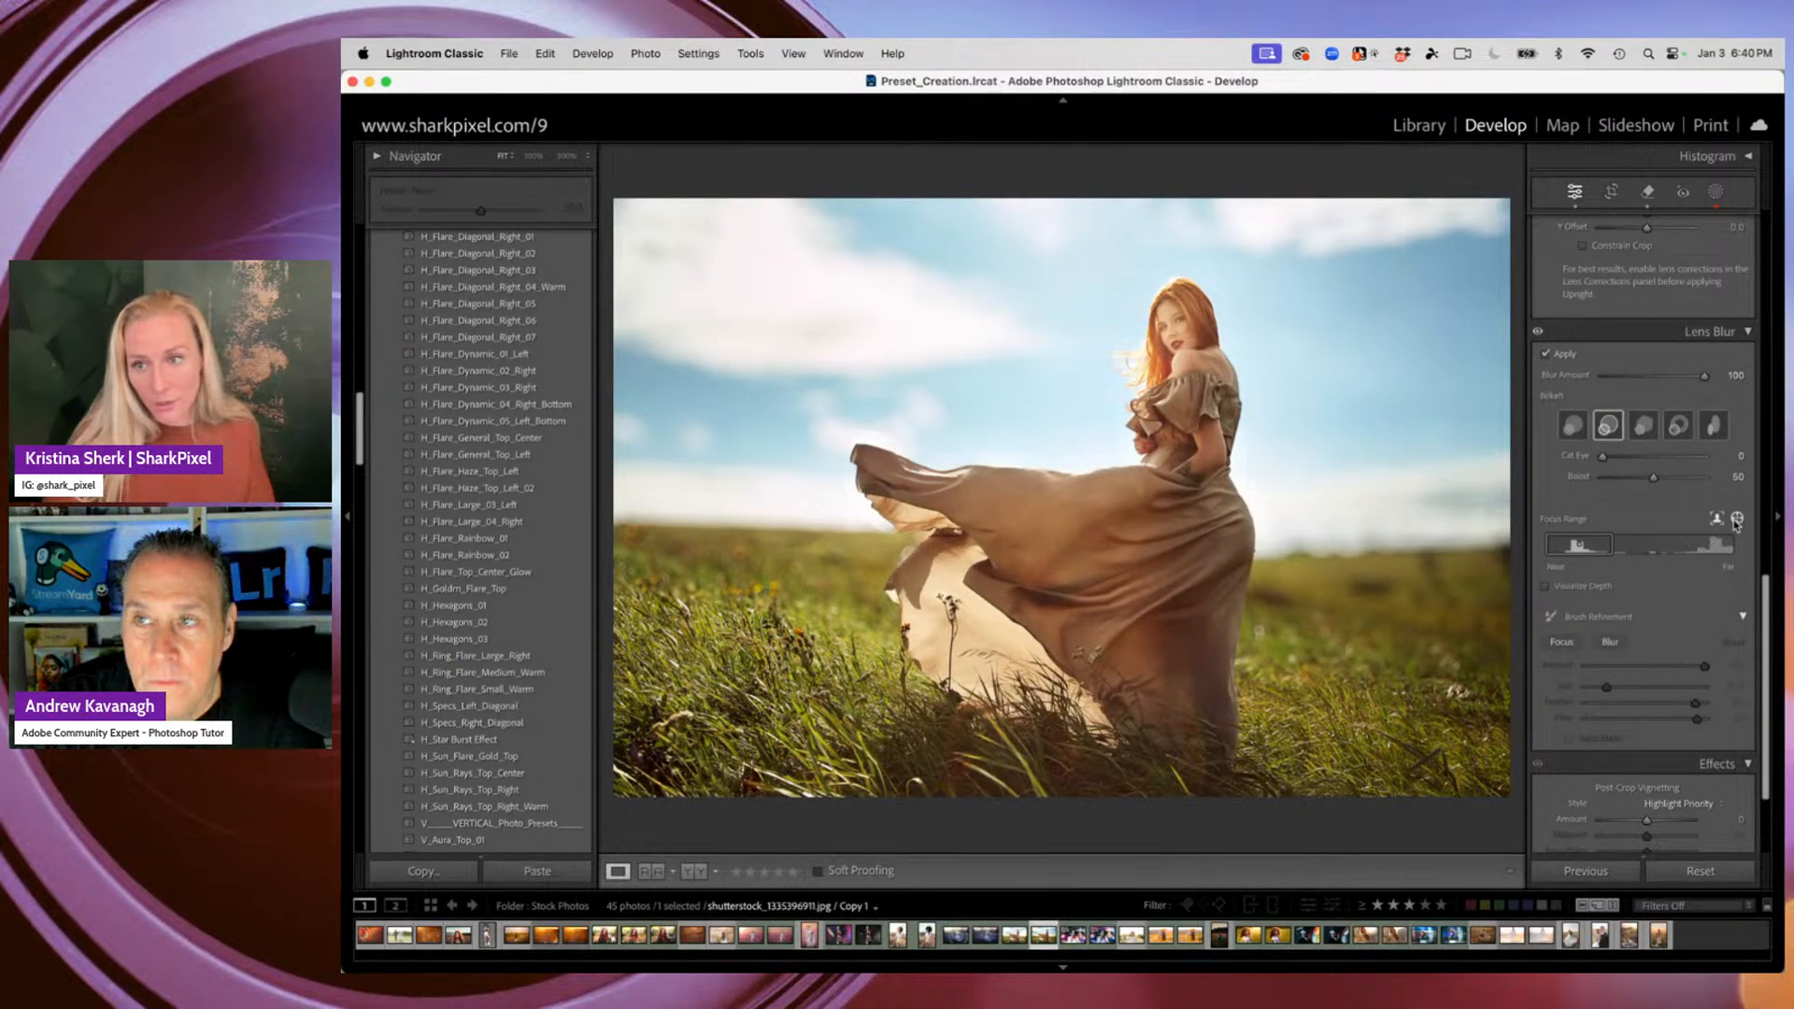
key(F1)
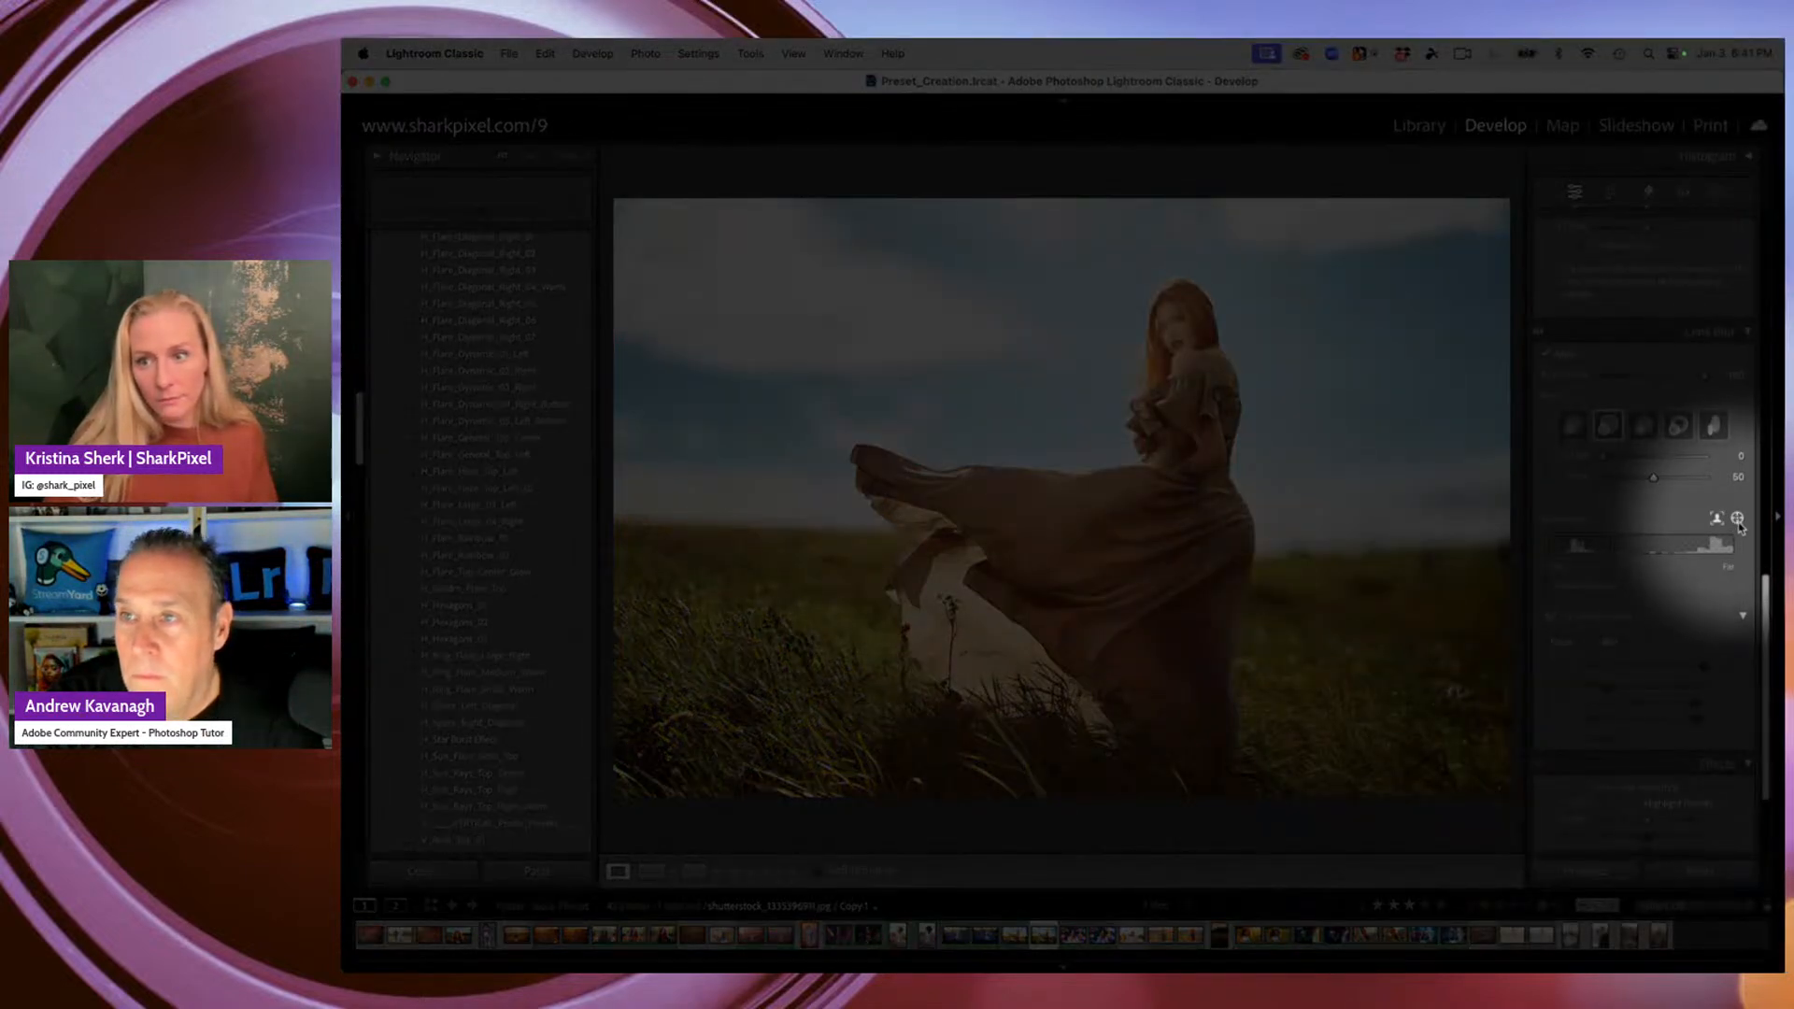
key(F1)
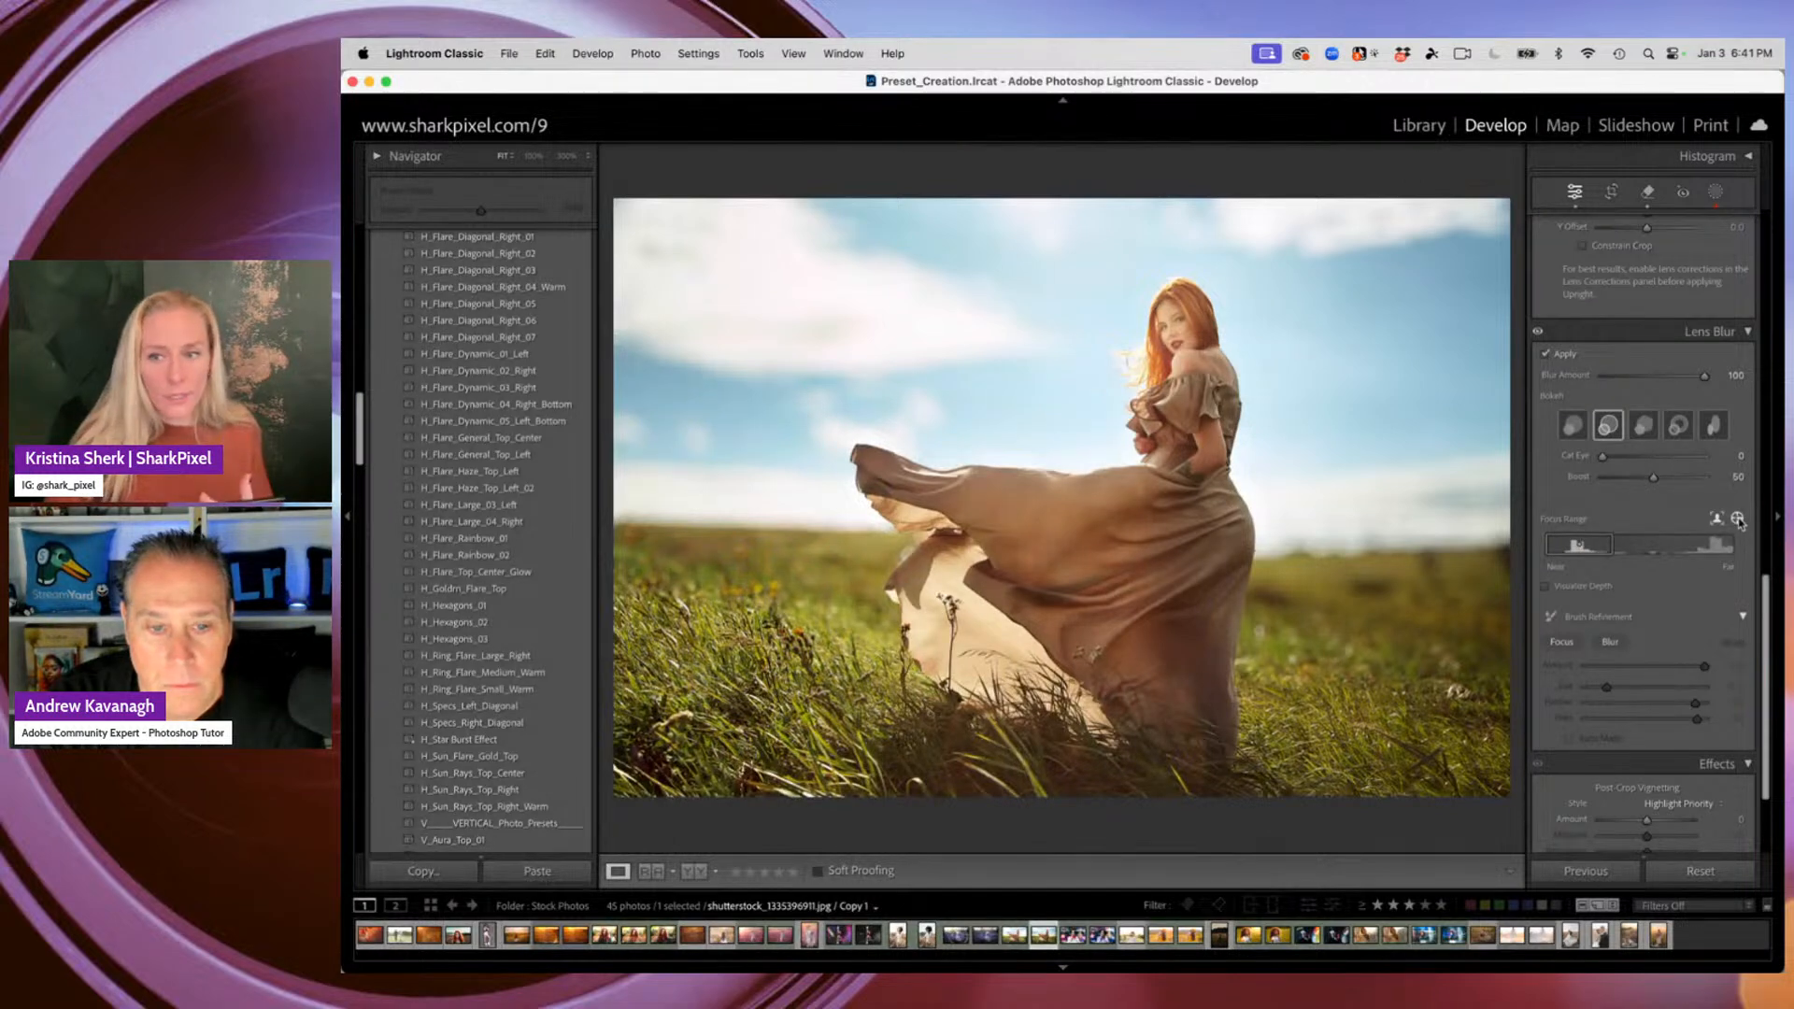
Focus the lens blur on a point in the distant field and choose the first bokeh shape
click(1737, 518)
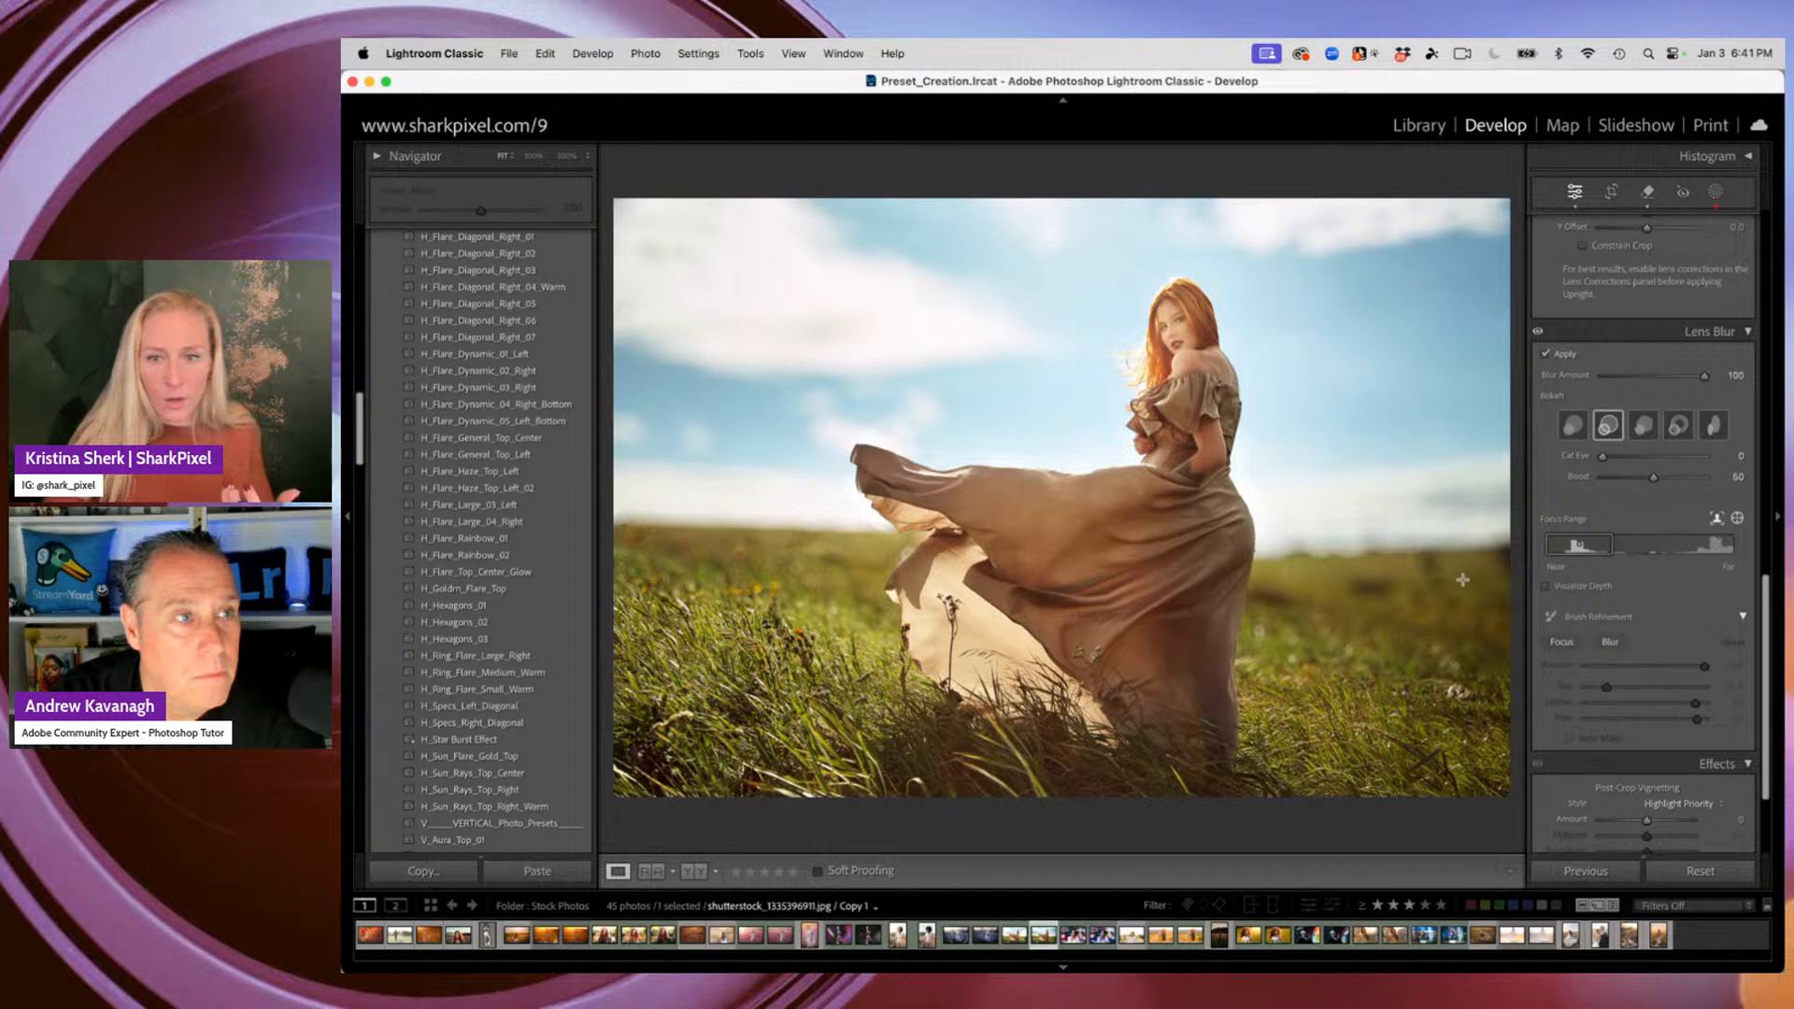
click(1366, 578)
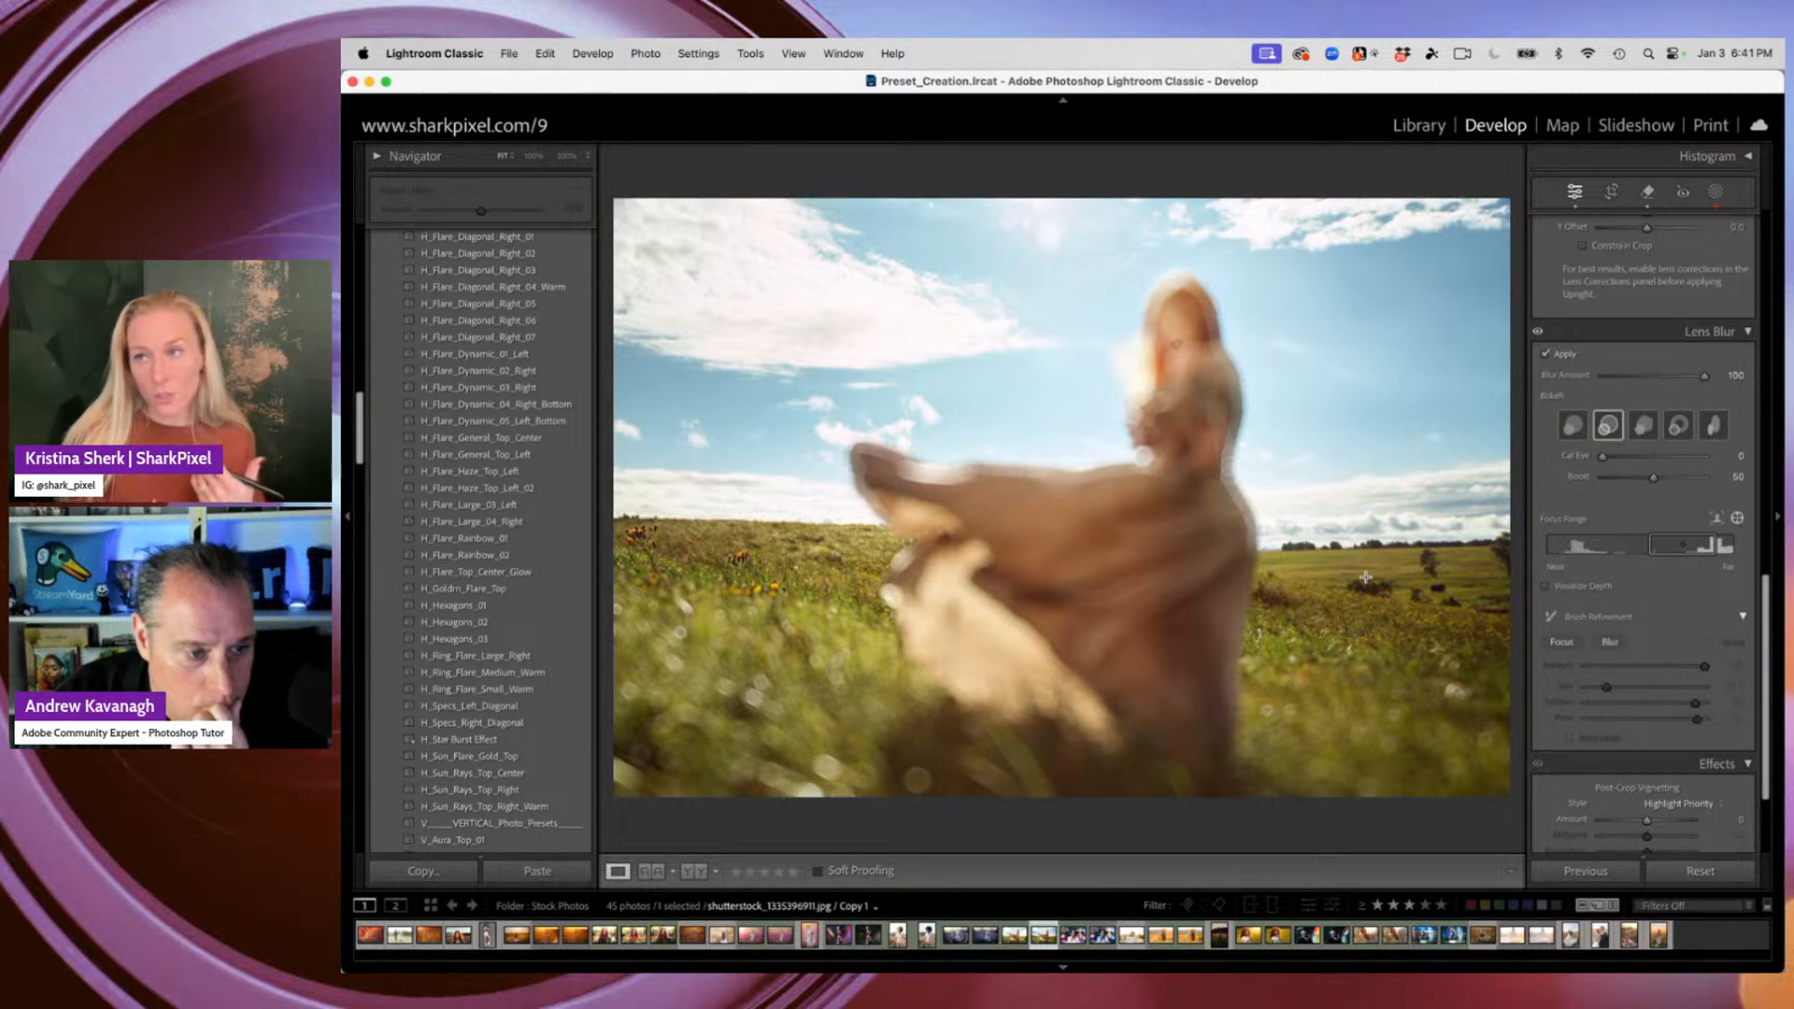
click(1572, 427)
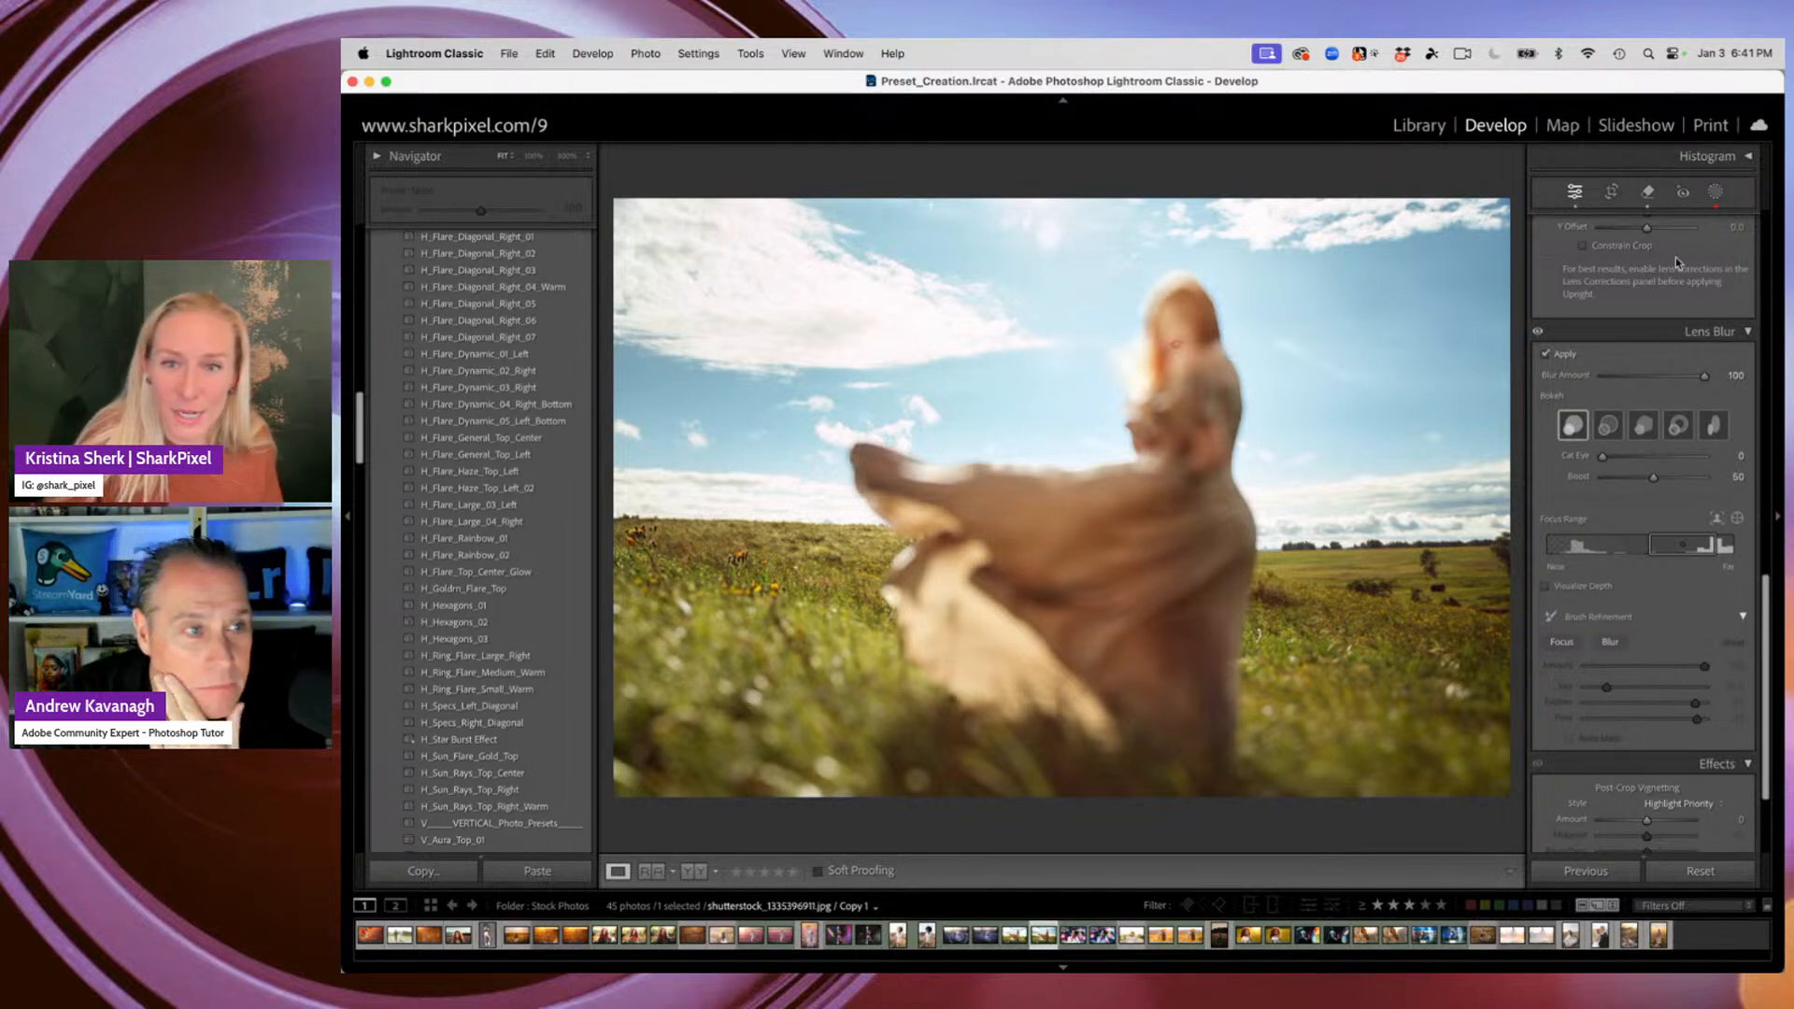
click(1180, 348)
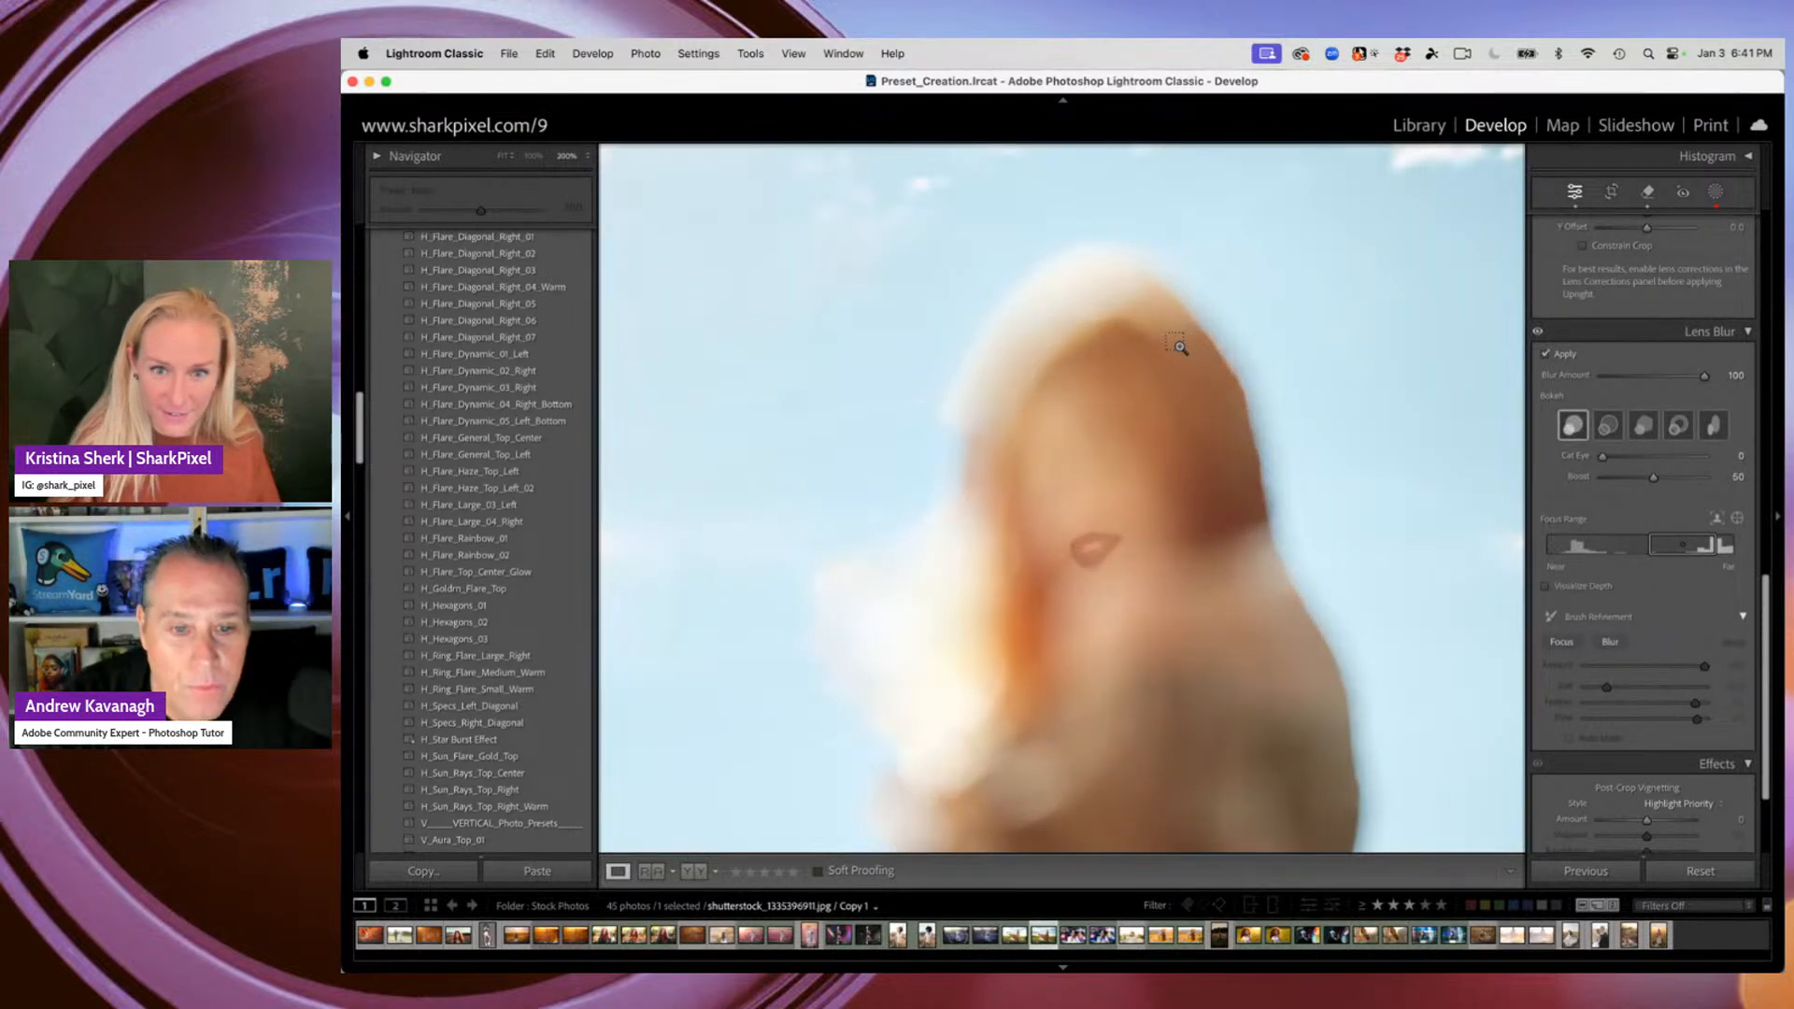
key(minus)
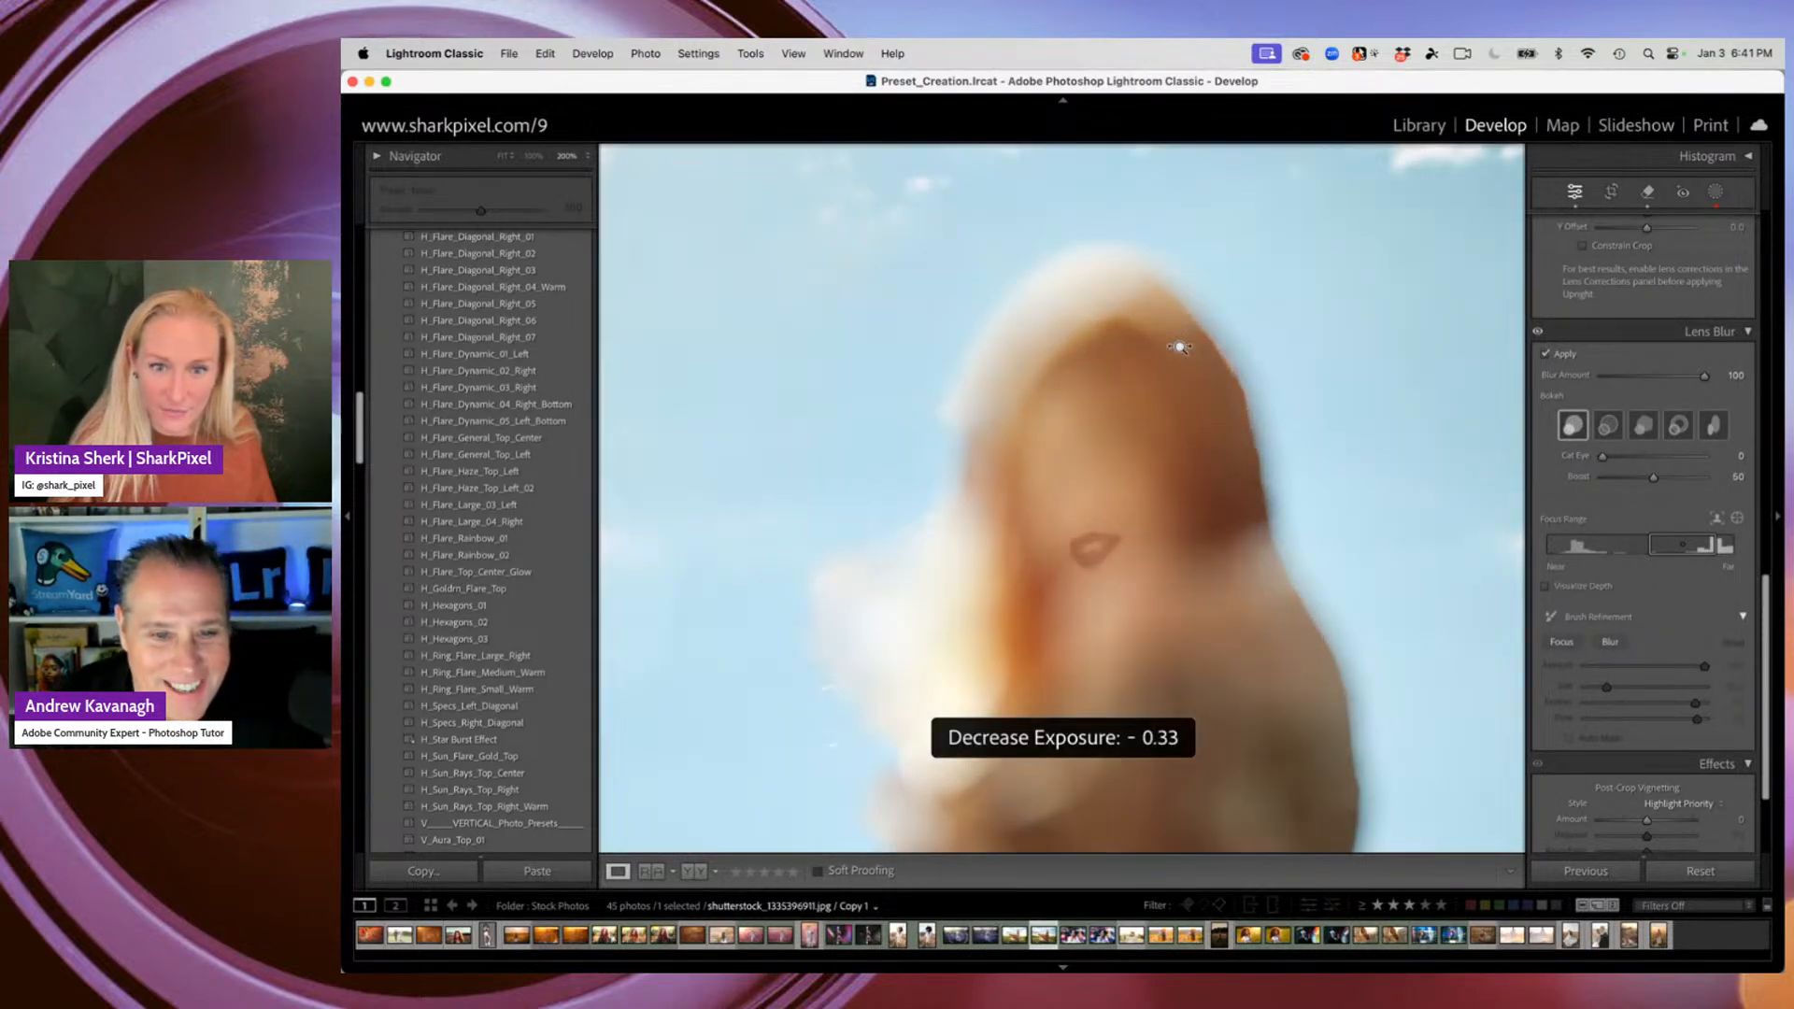
key(equal)
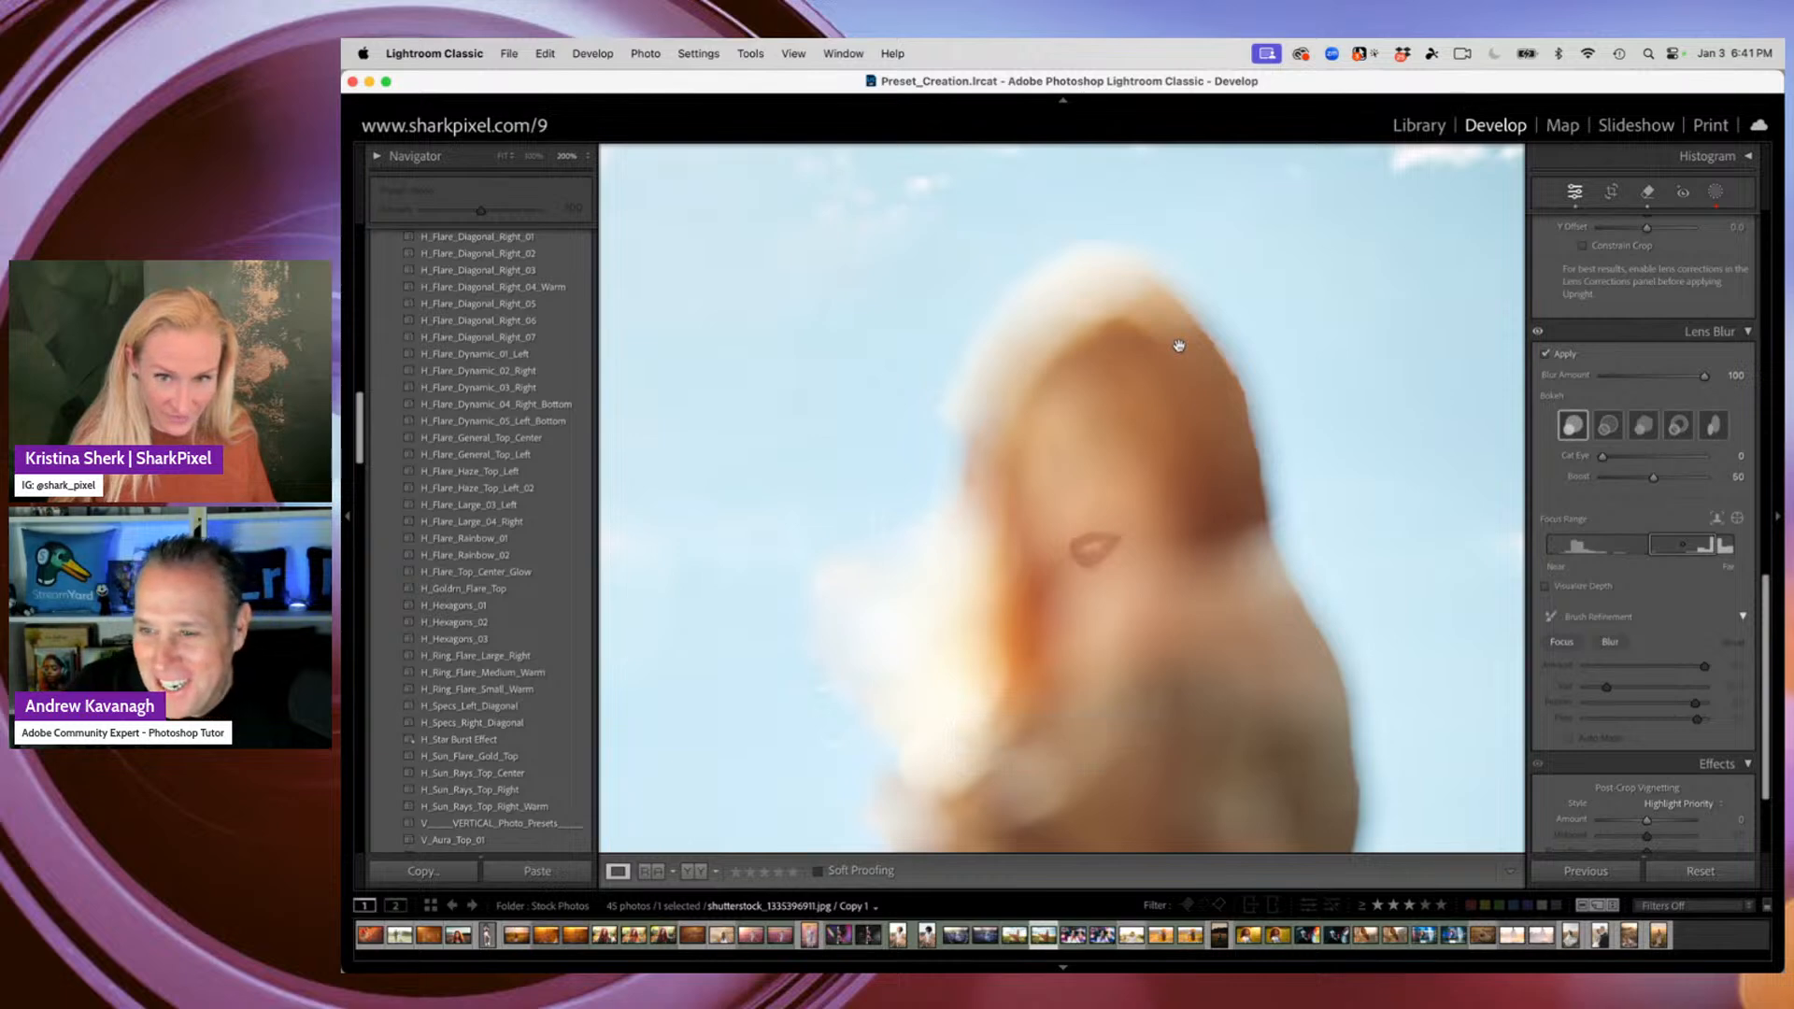
click(1179, 346)
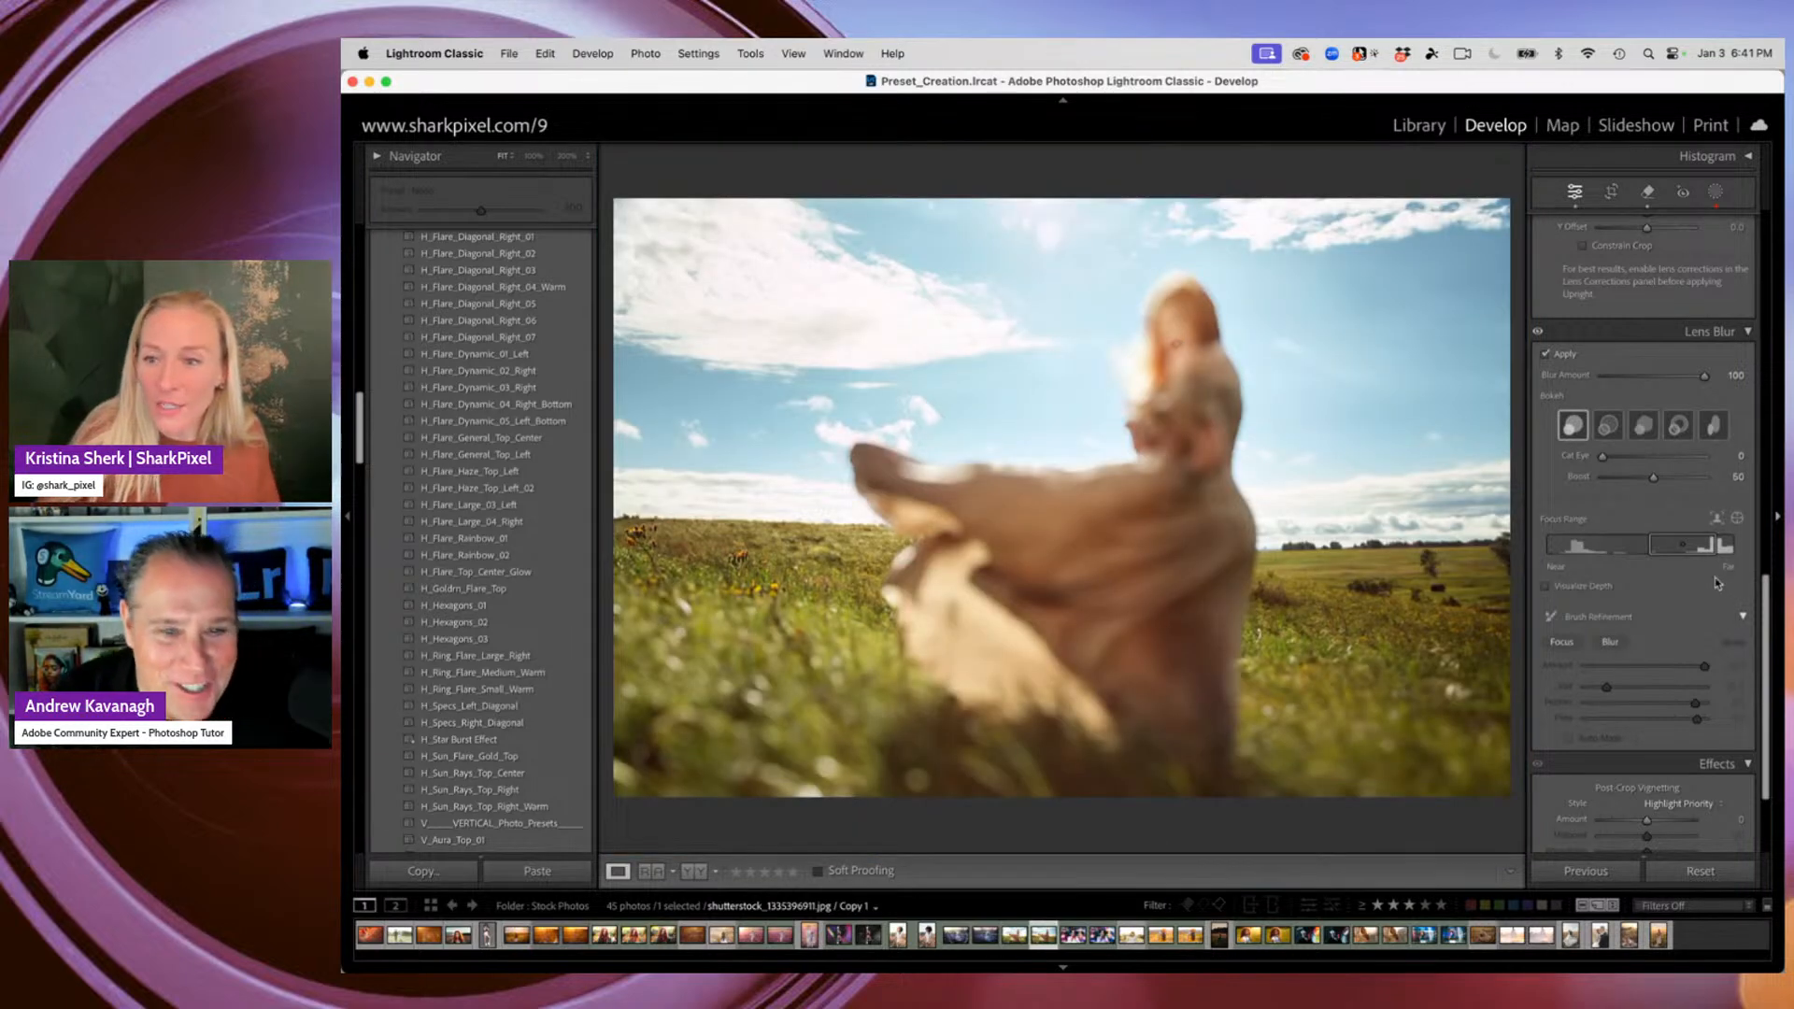
Base the lens blur's focus range on the subject again and turn on the depth visualization
click(1716, 519)
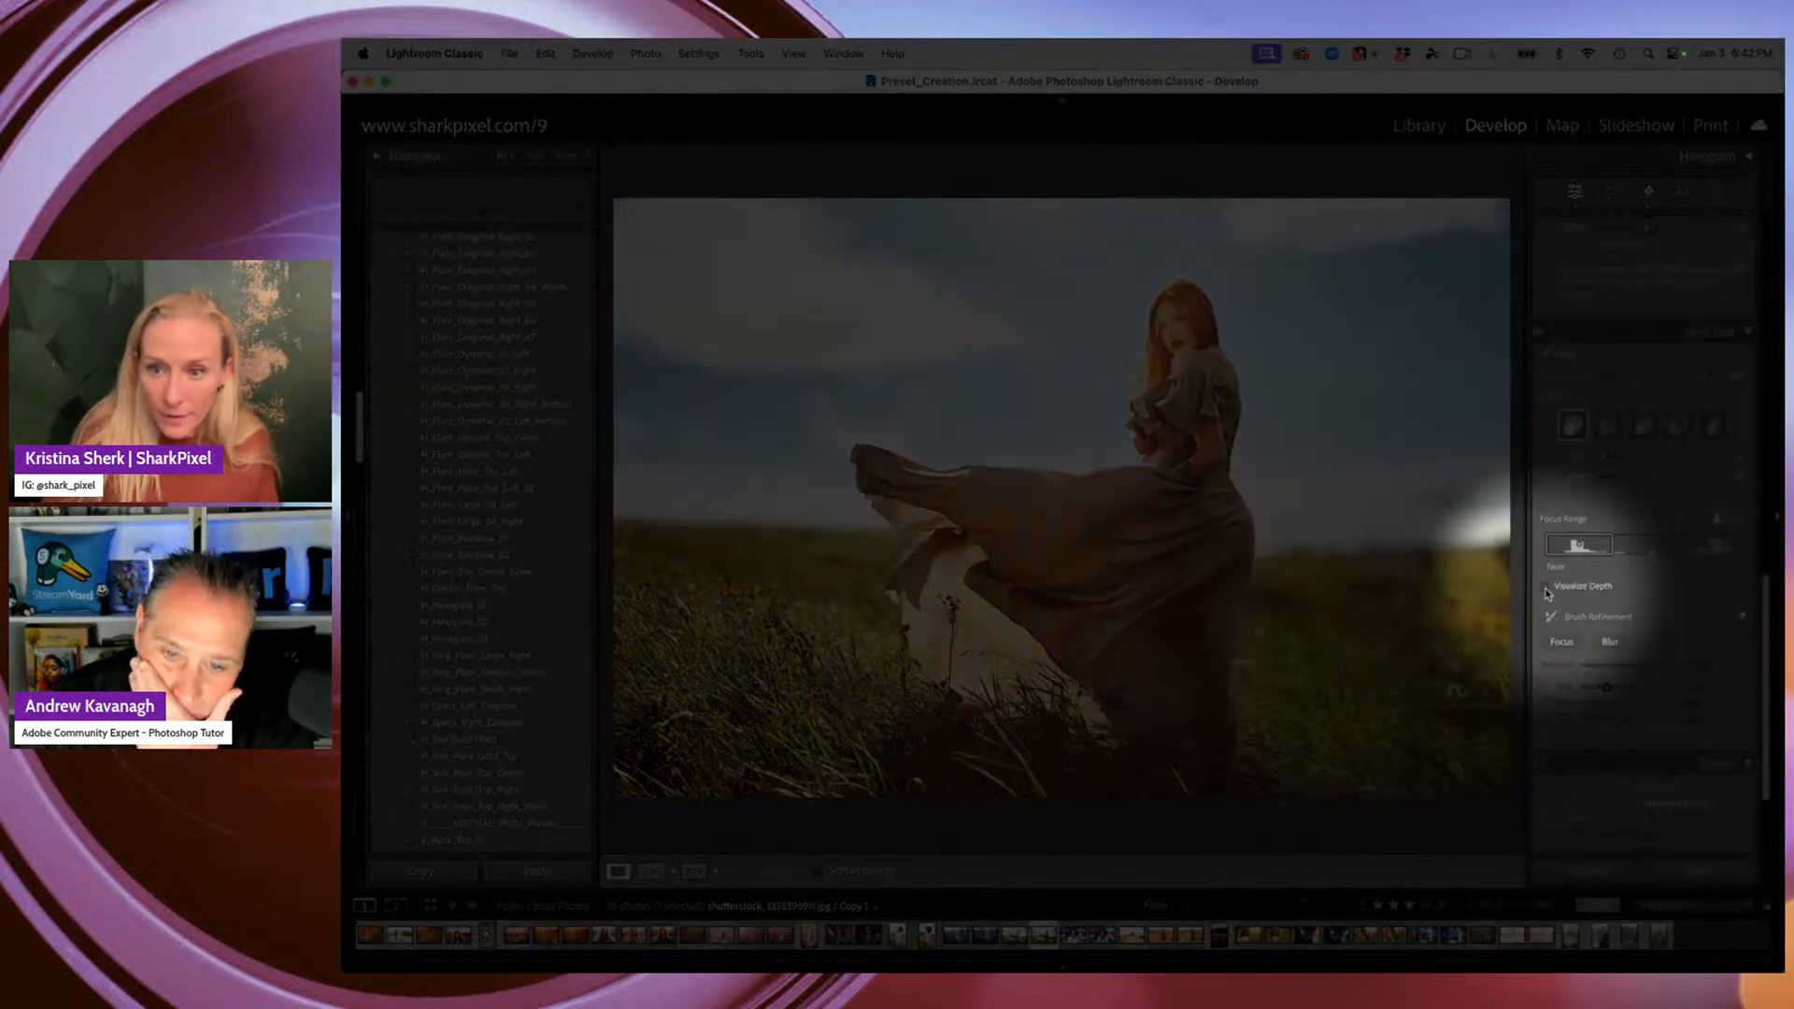
click(1589, 586)
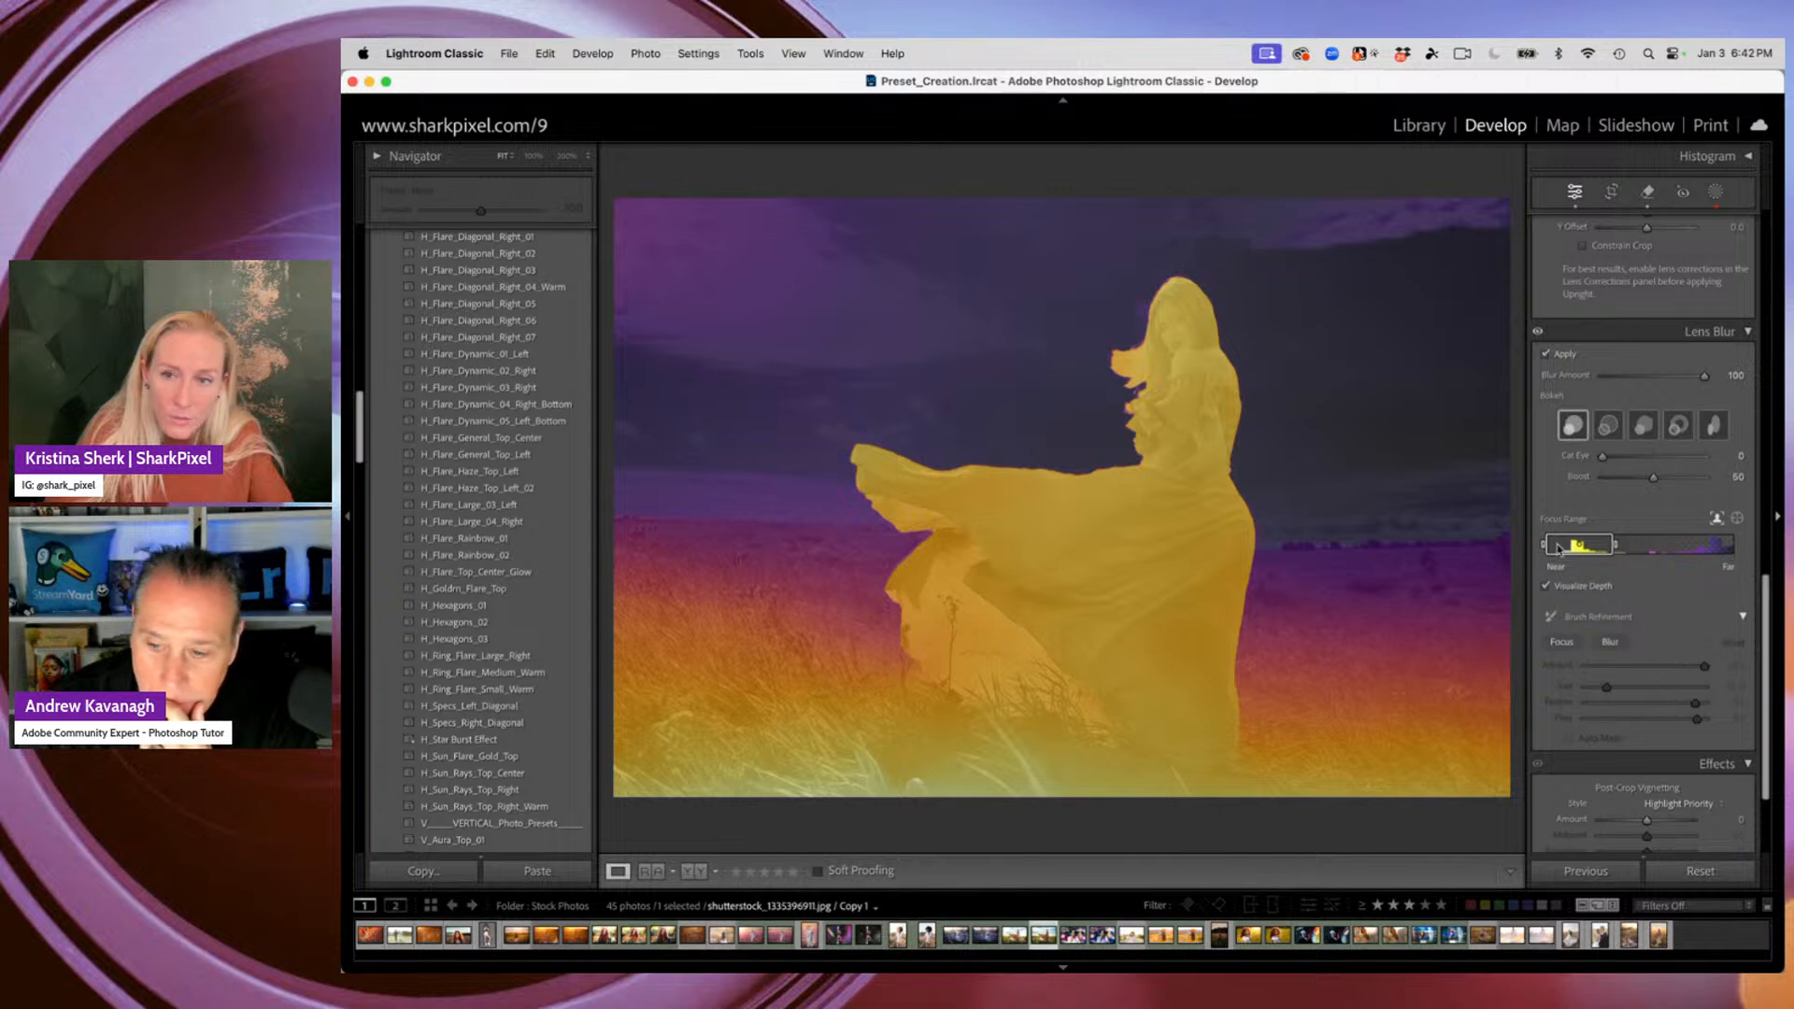
Try different focus range widths for the lens blur, from a narrow band around the subject up to the full 0 to 100
mouse_move(1578, 537)
mouse_down()
mouse_move(1557, 552)
mouse_move(1600, 552)
mouse_up()
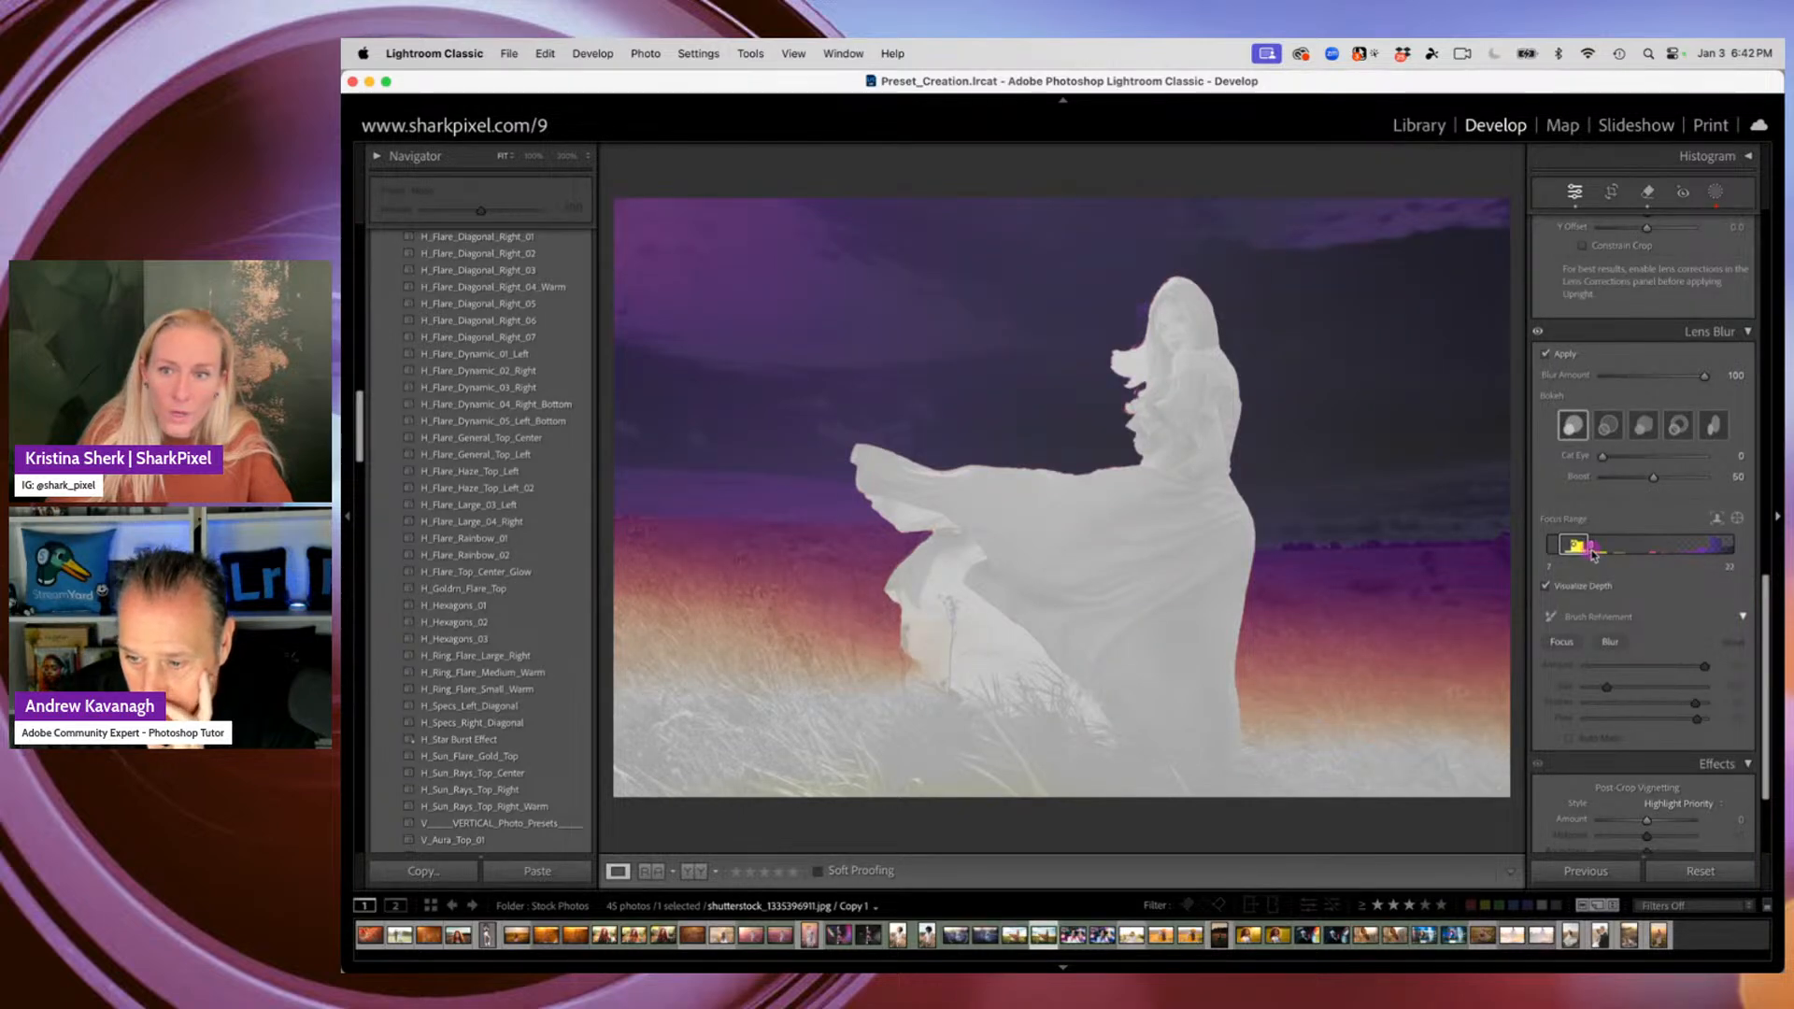
mouse_move(1592, 555)
mouse_down()
mouse_move(1560, 553)
mouse_move(1585, 549)
mouse_up()
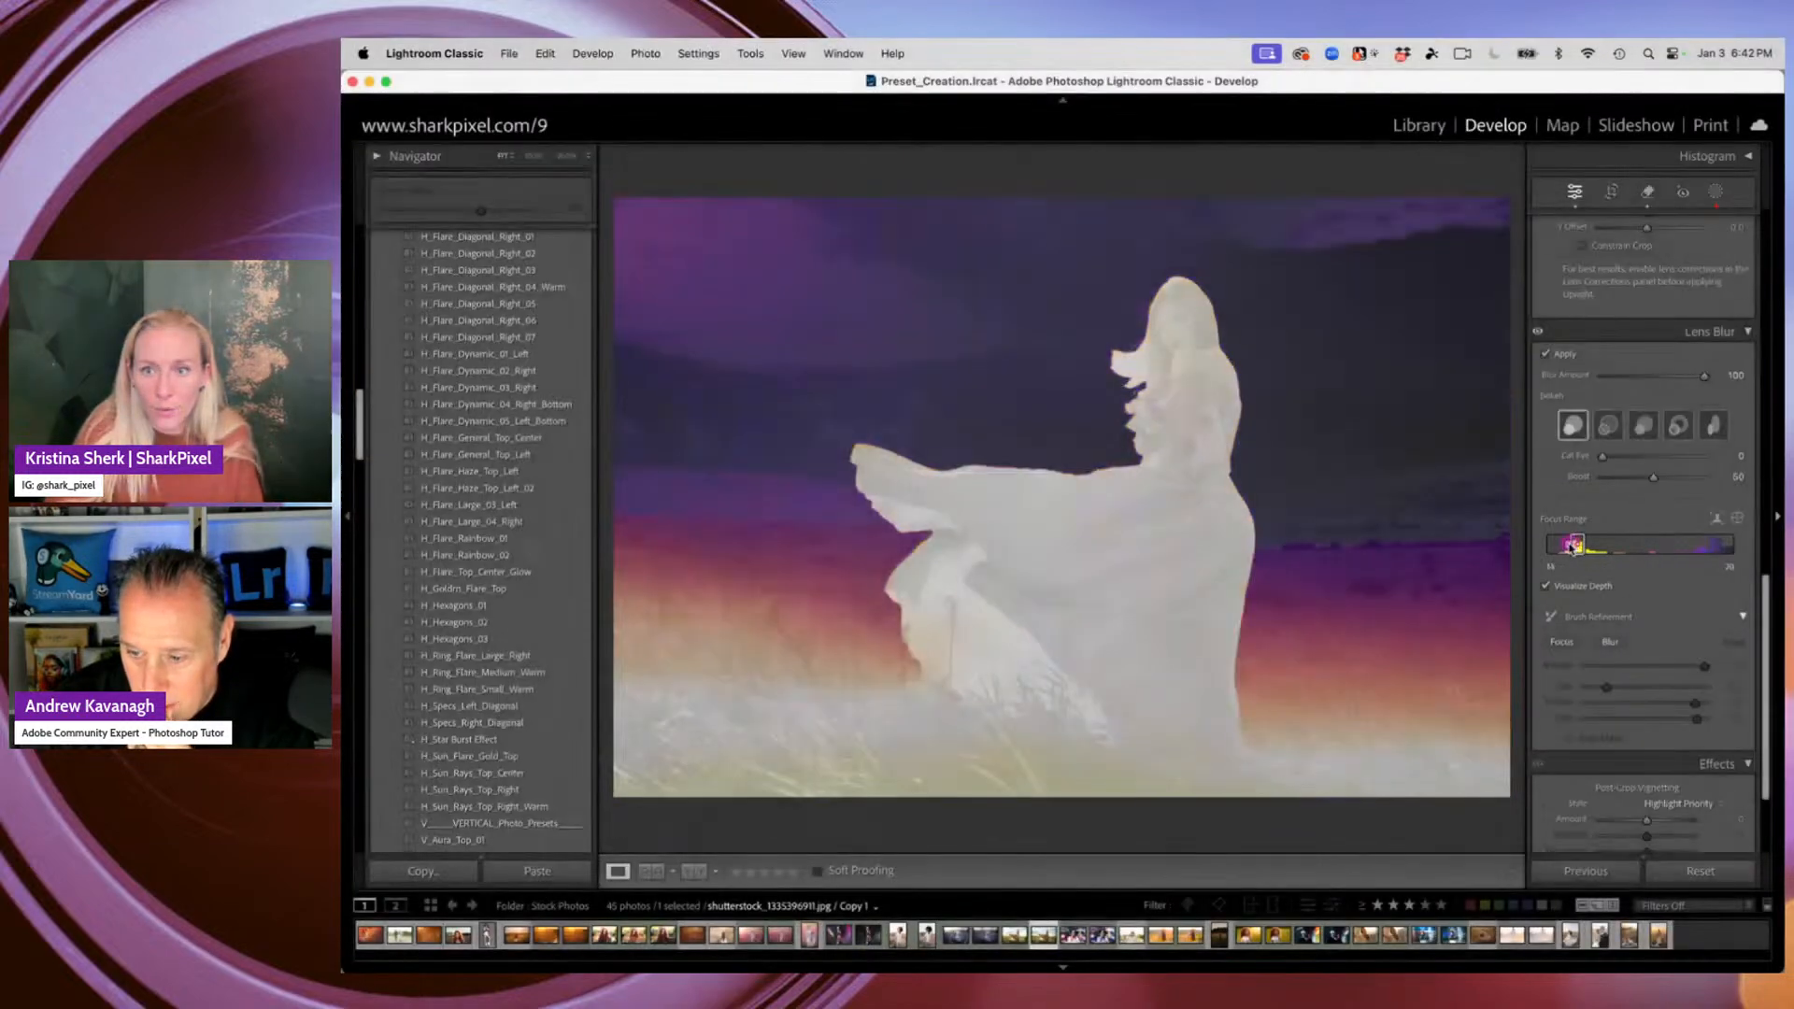
drag(1577, 547, 1762, 546)
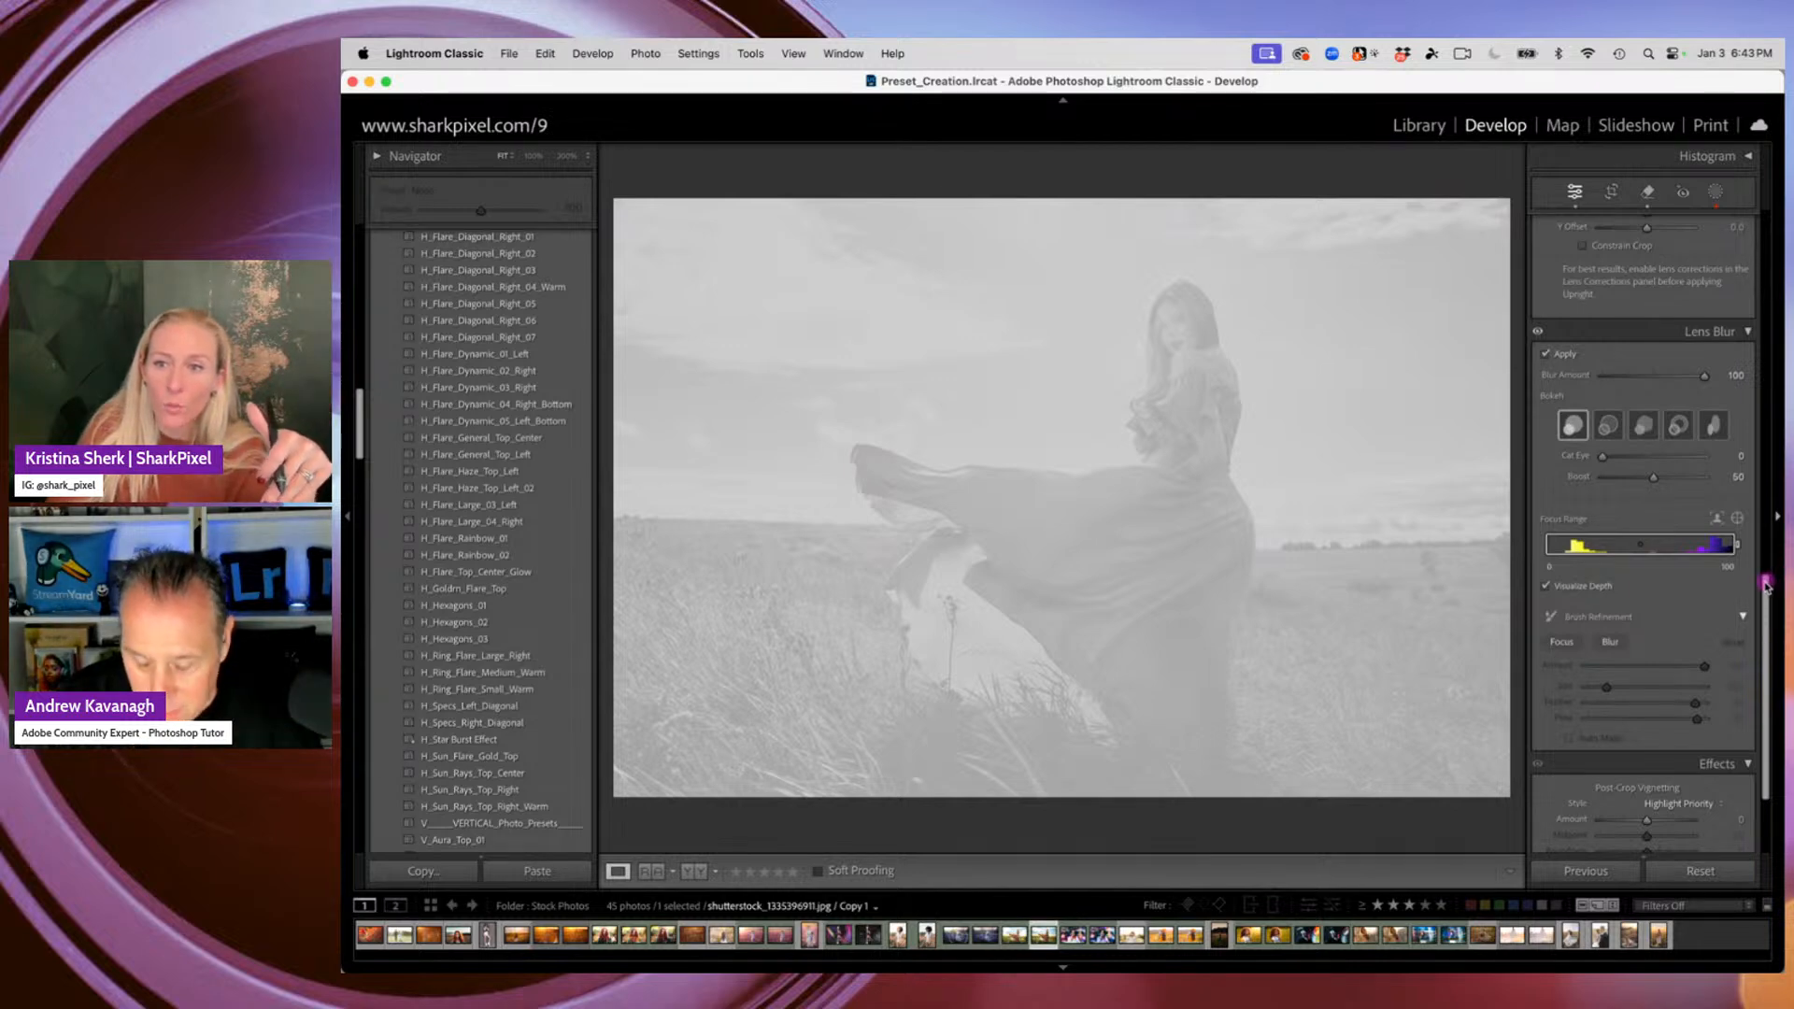
drag(1735, 551, 1728, 558)
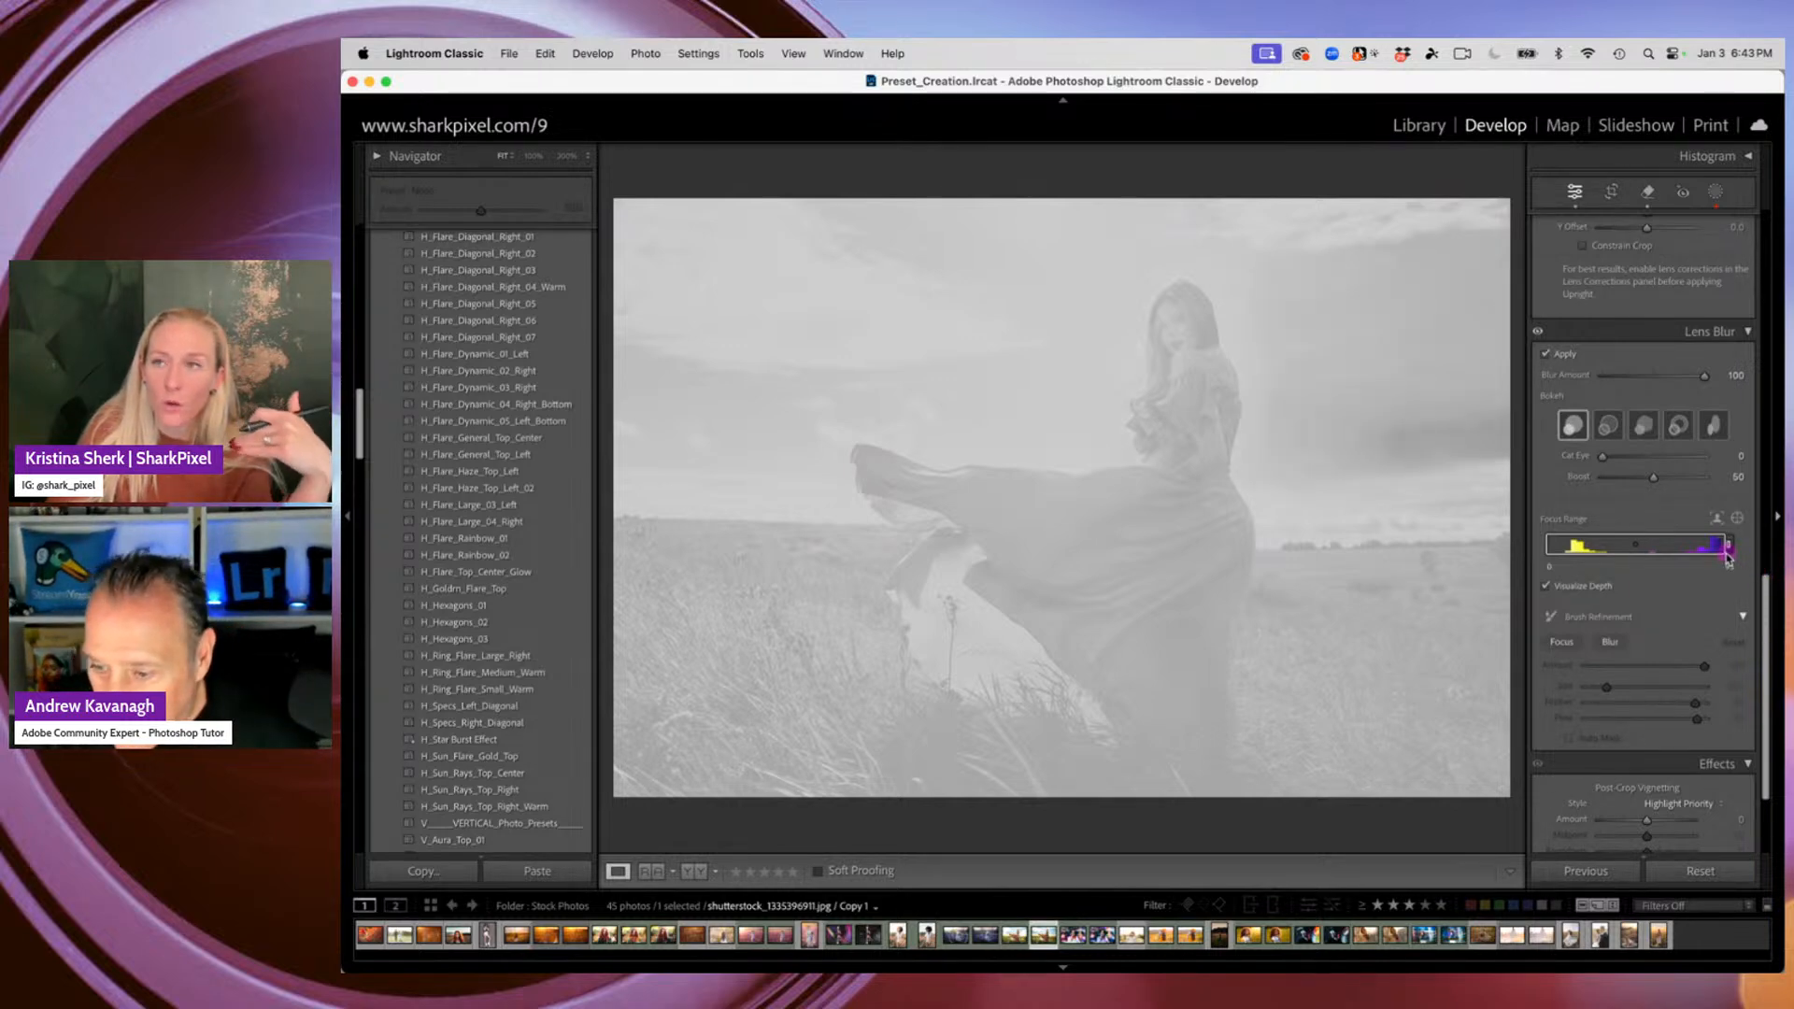
Narrow the focus range to a tight band at the subject's depth and turn off the depth visualization
drag(1728, 558, 1588, 571)
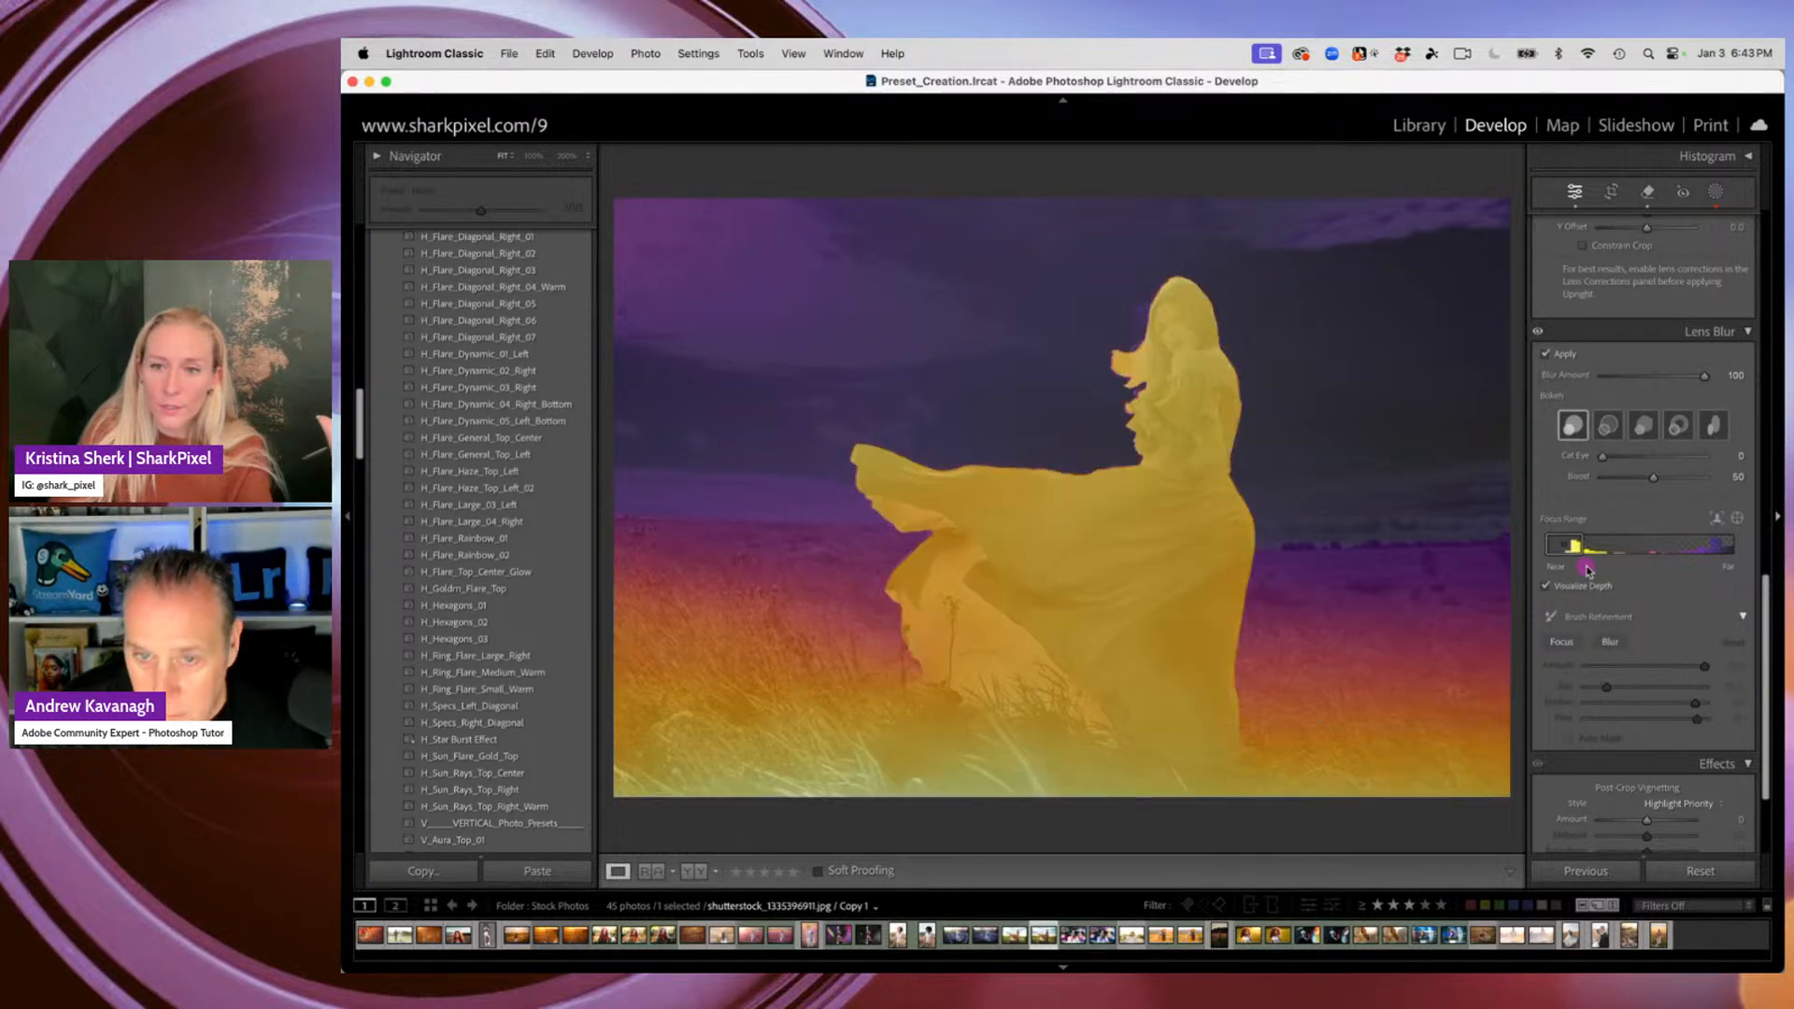
click(1546, 549)
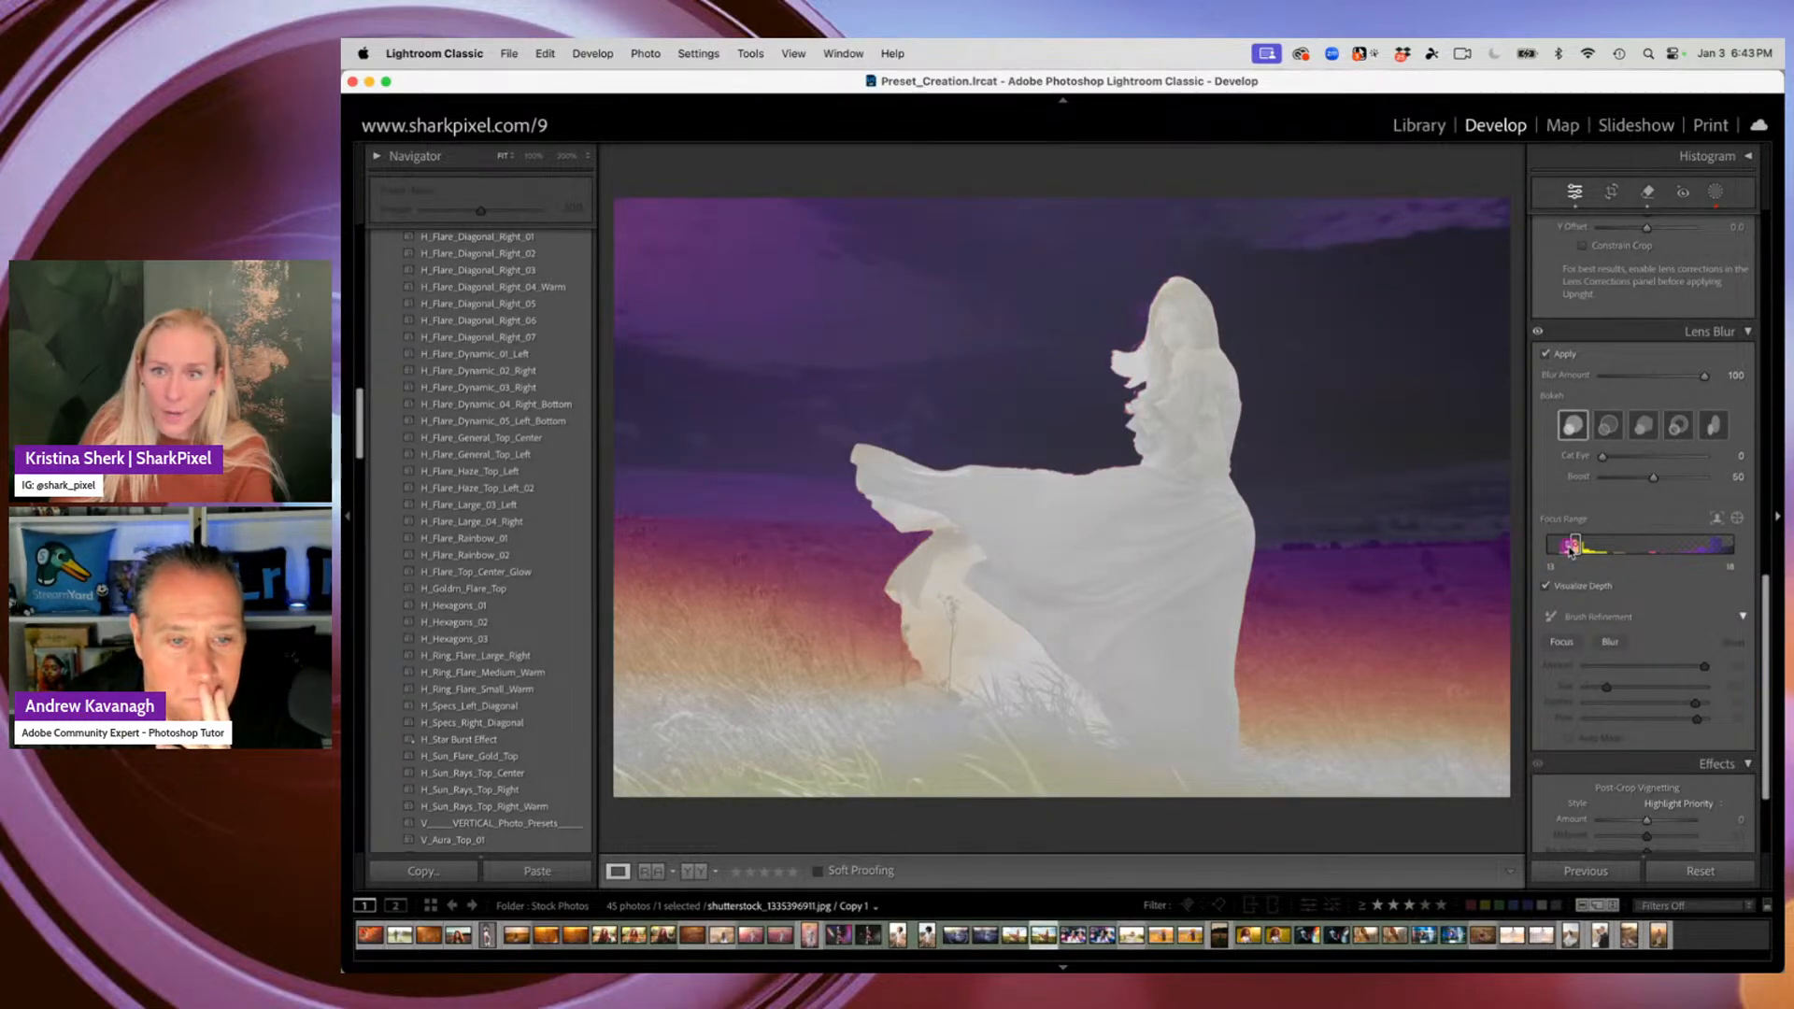
drag(1570, 548, 1567, 552)
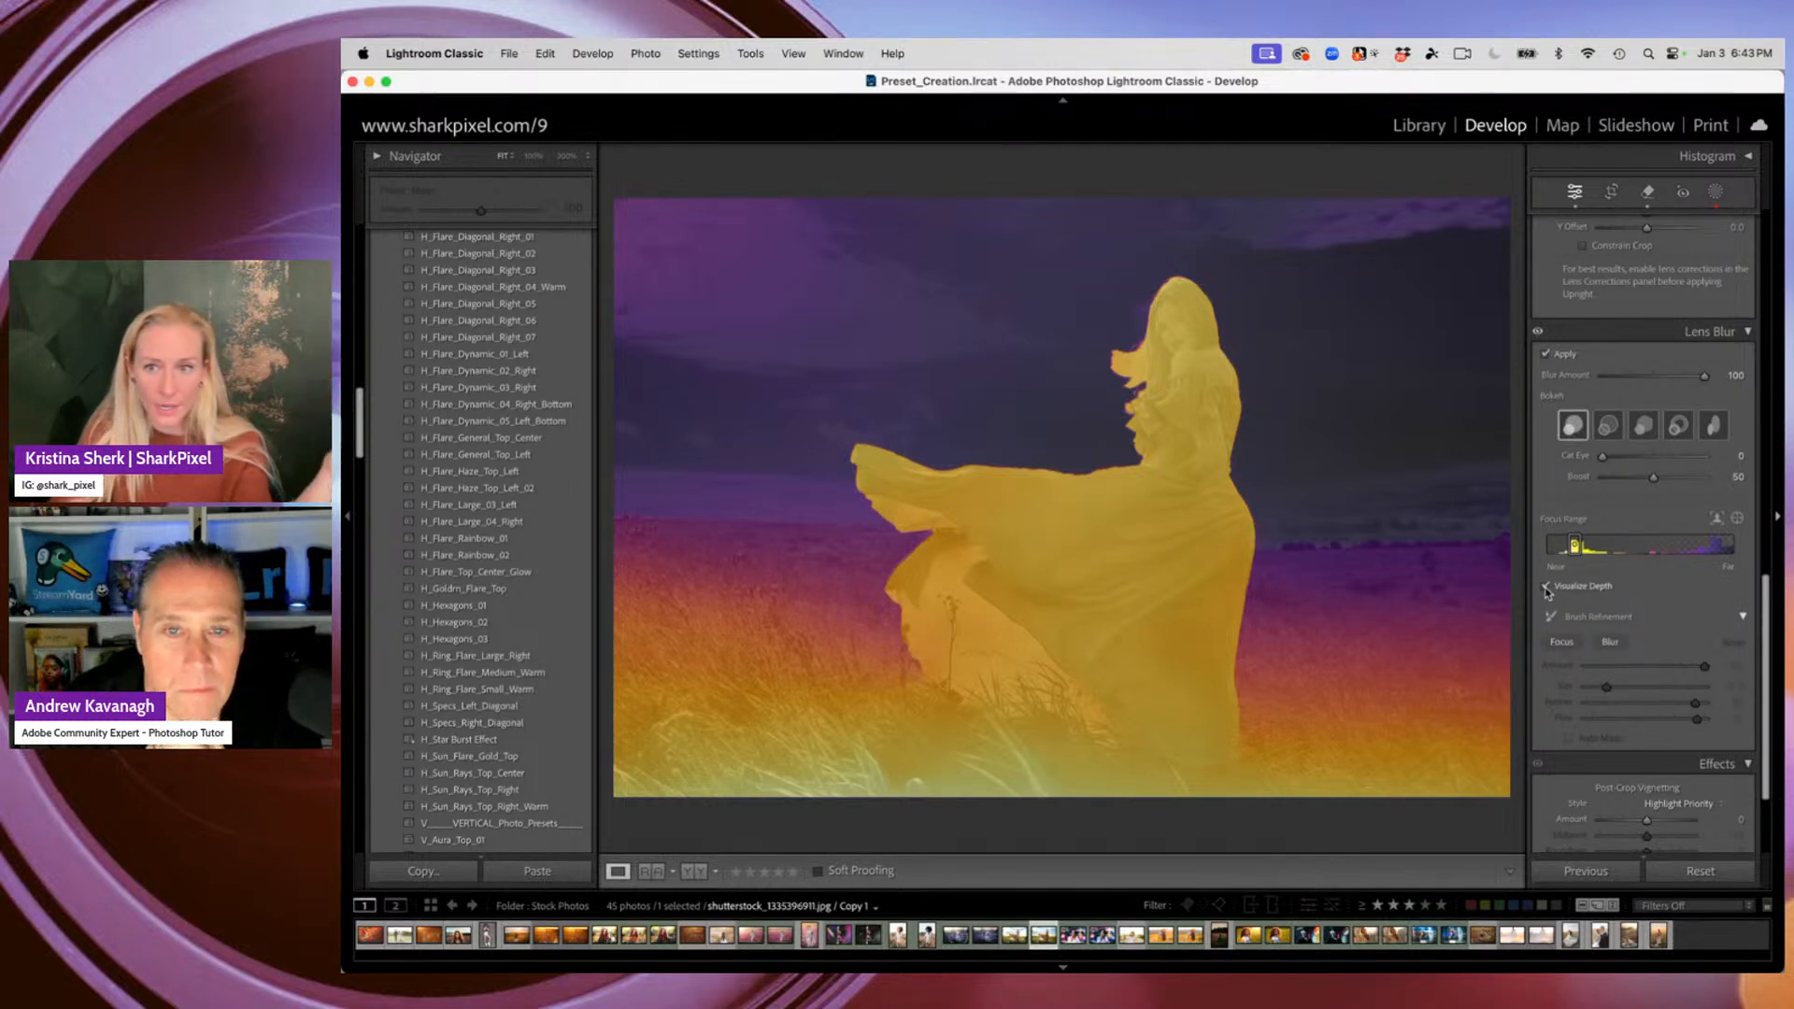
click(1546, 589)
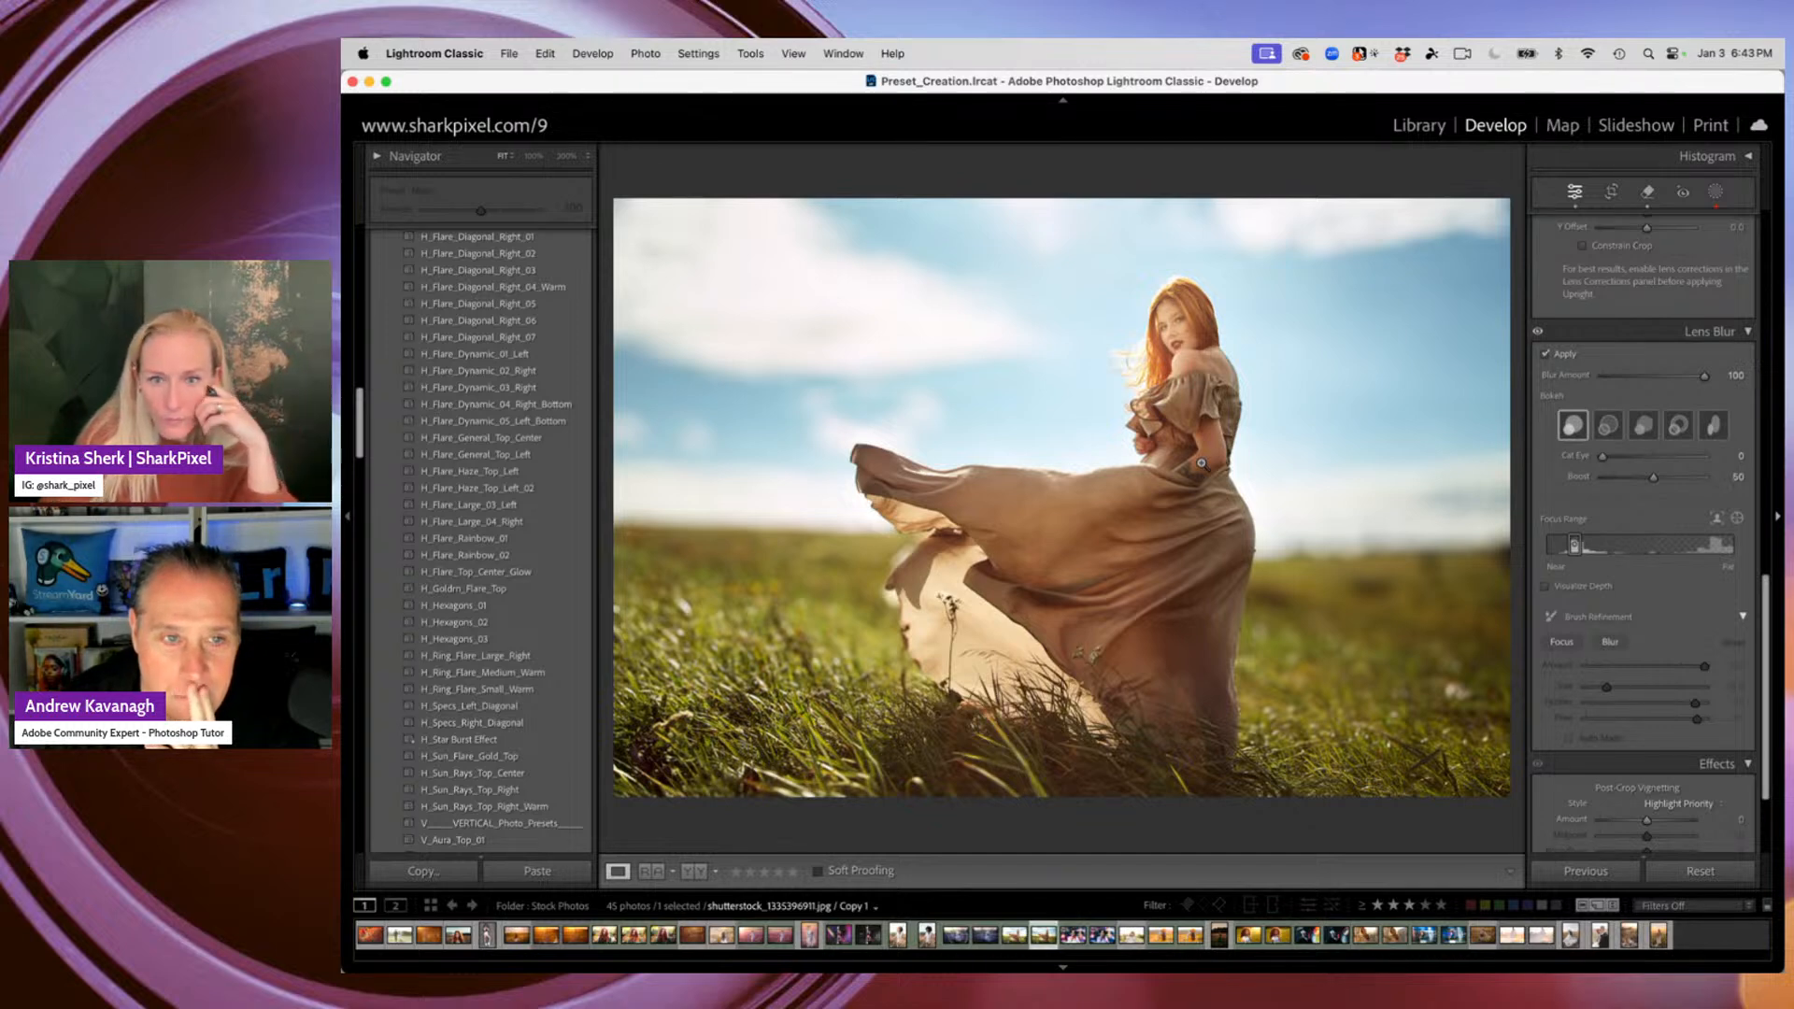
Compare the photo with and without the lens blur
click(1540, 334)
click(1540, 335)
click(1539, 335)
click(1540, 335)
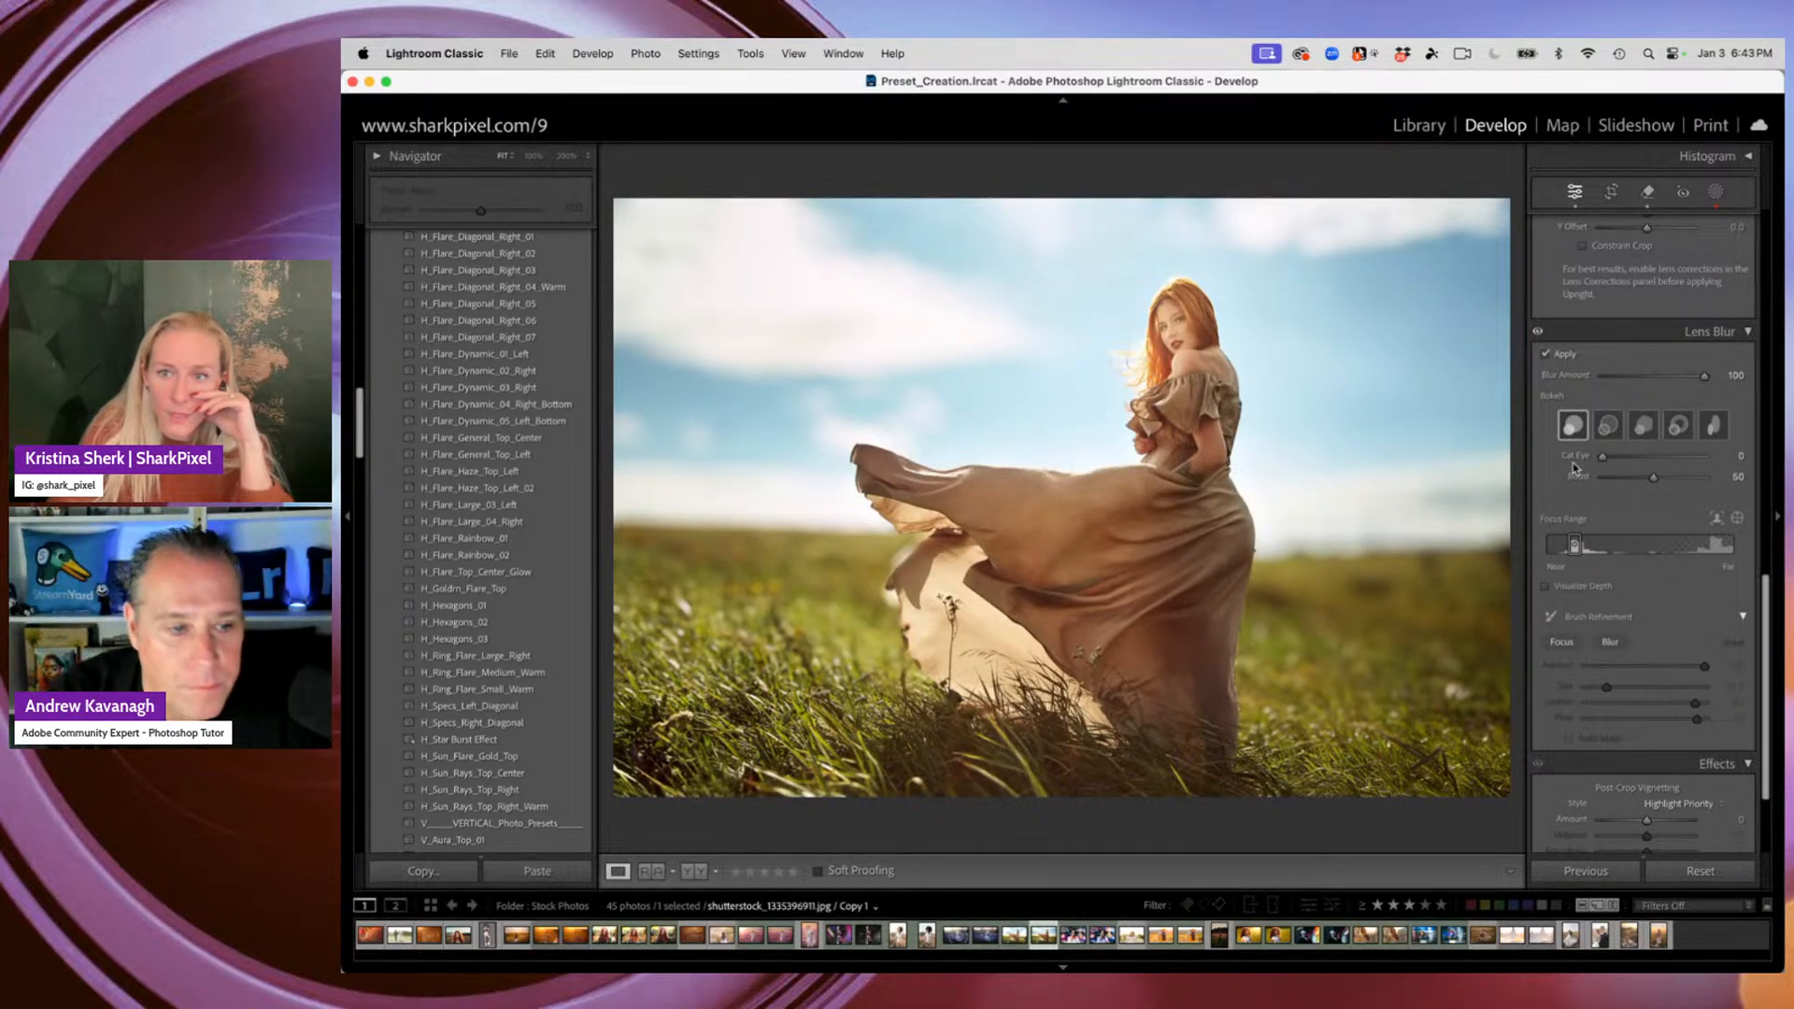
Try a Cat Eye value of 100 on the bokeh and reset it to 0
drag(1604, 459, 1565, 474)
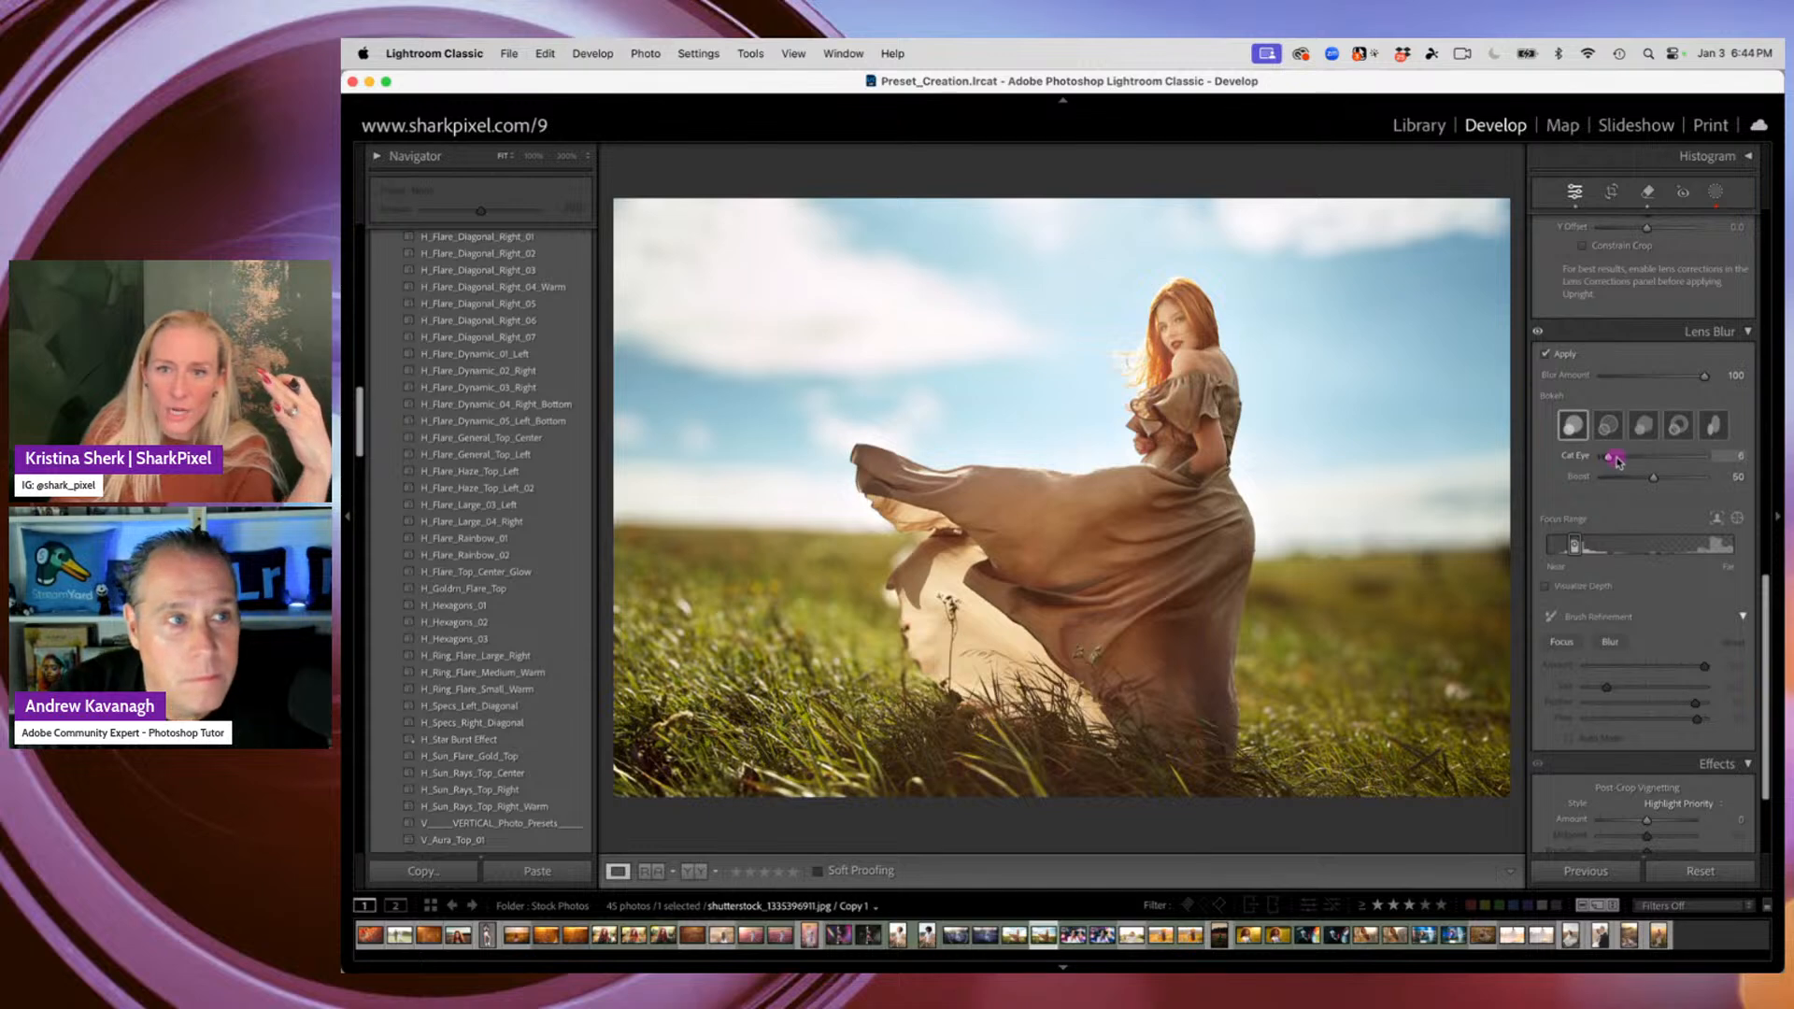
drag(1613, 461, 1710, 458)
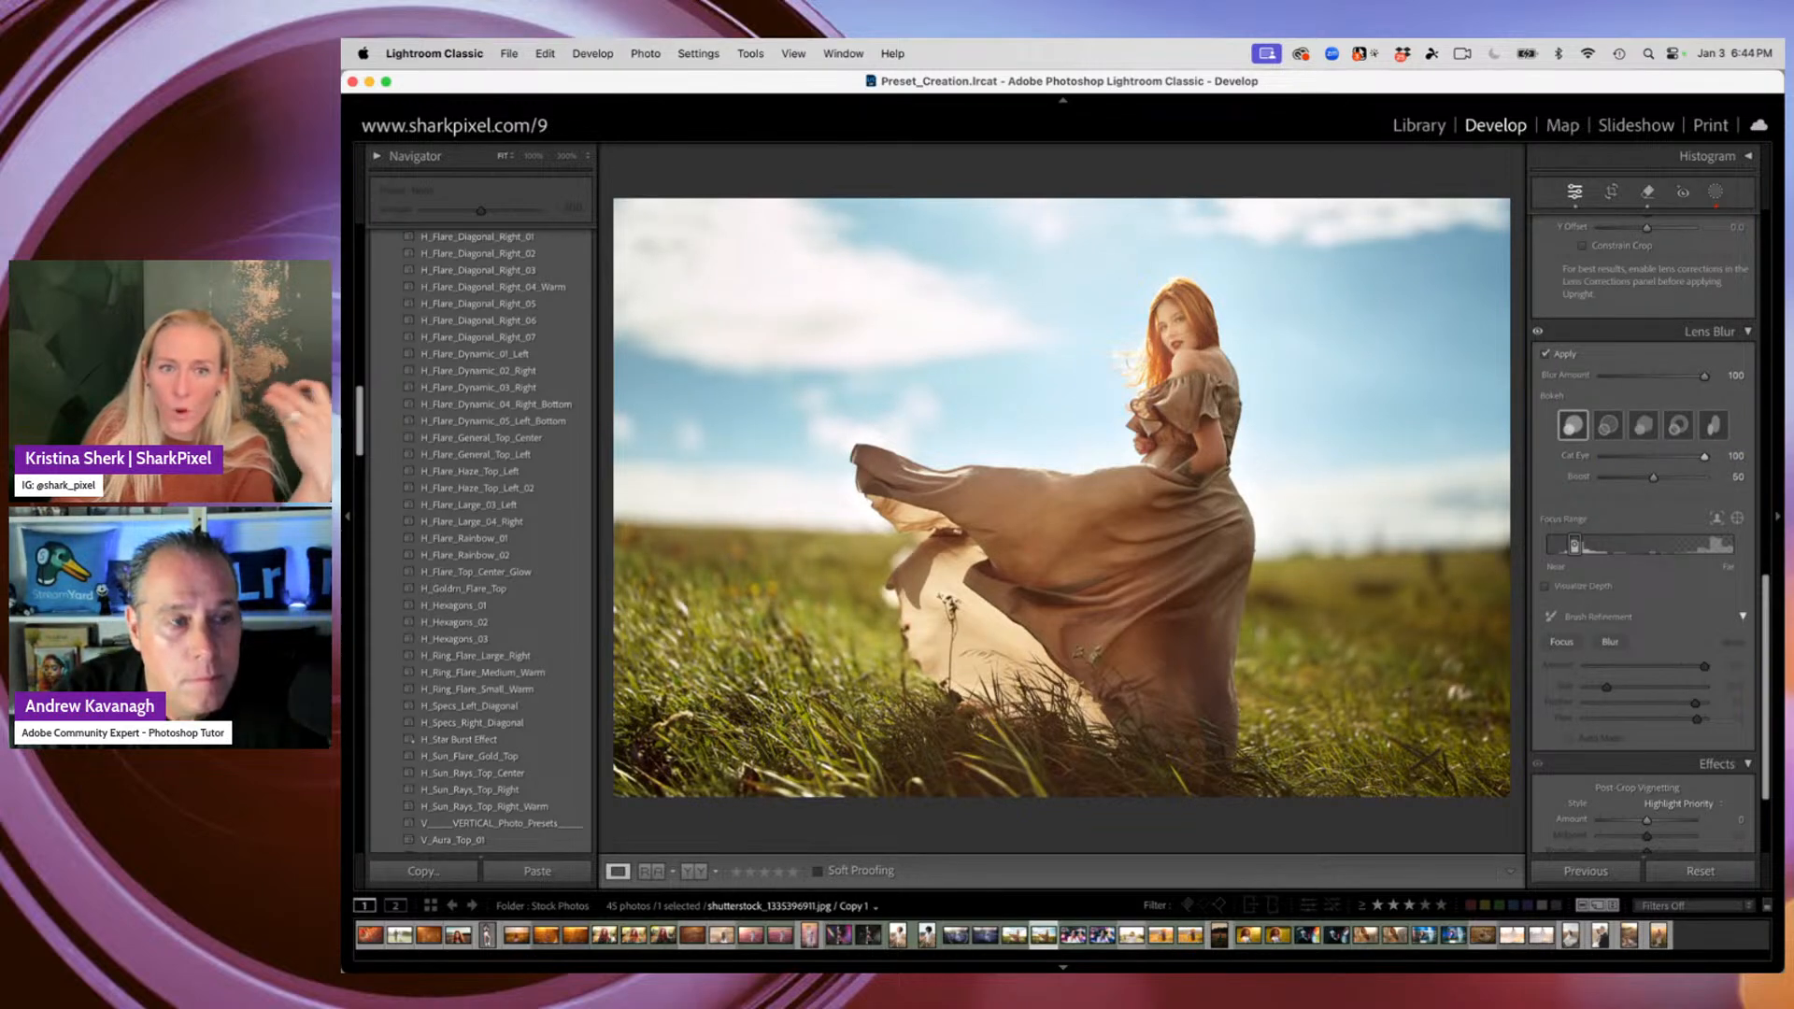
double_click(1578, 458)
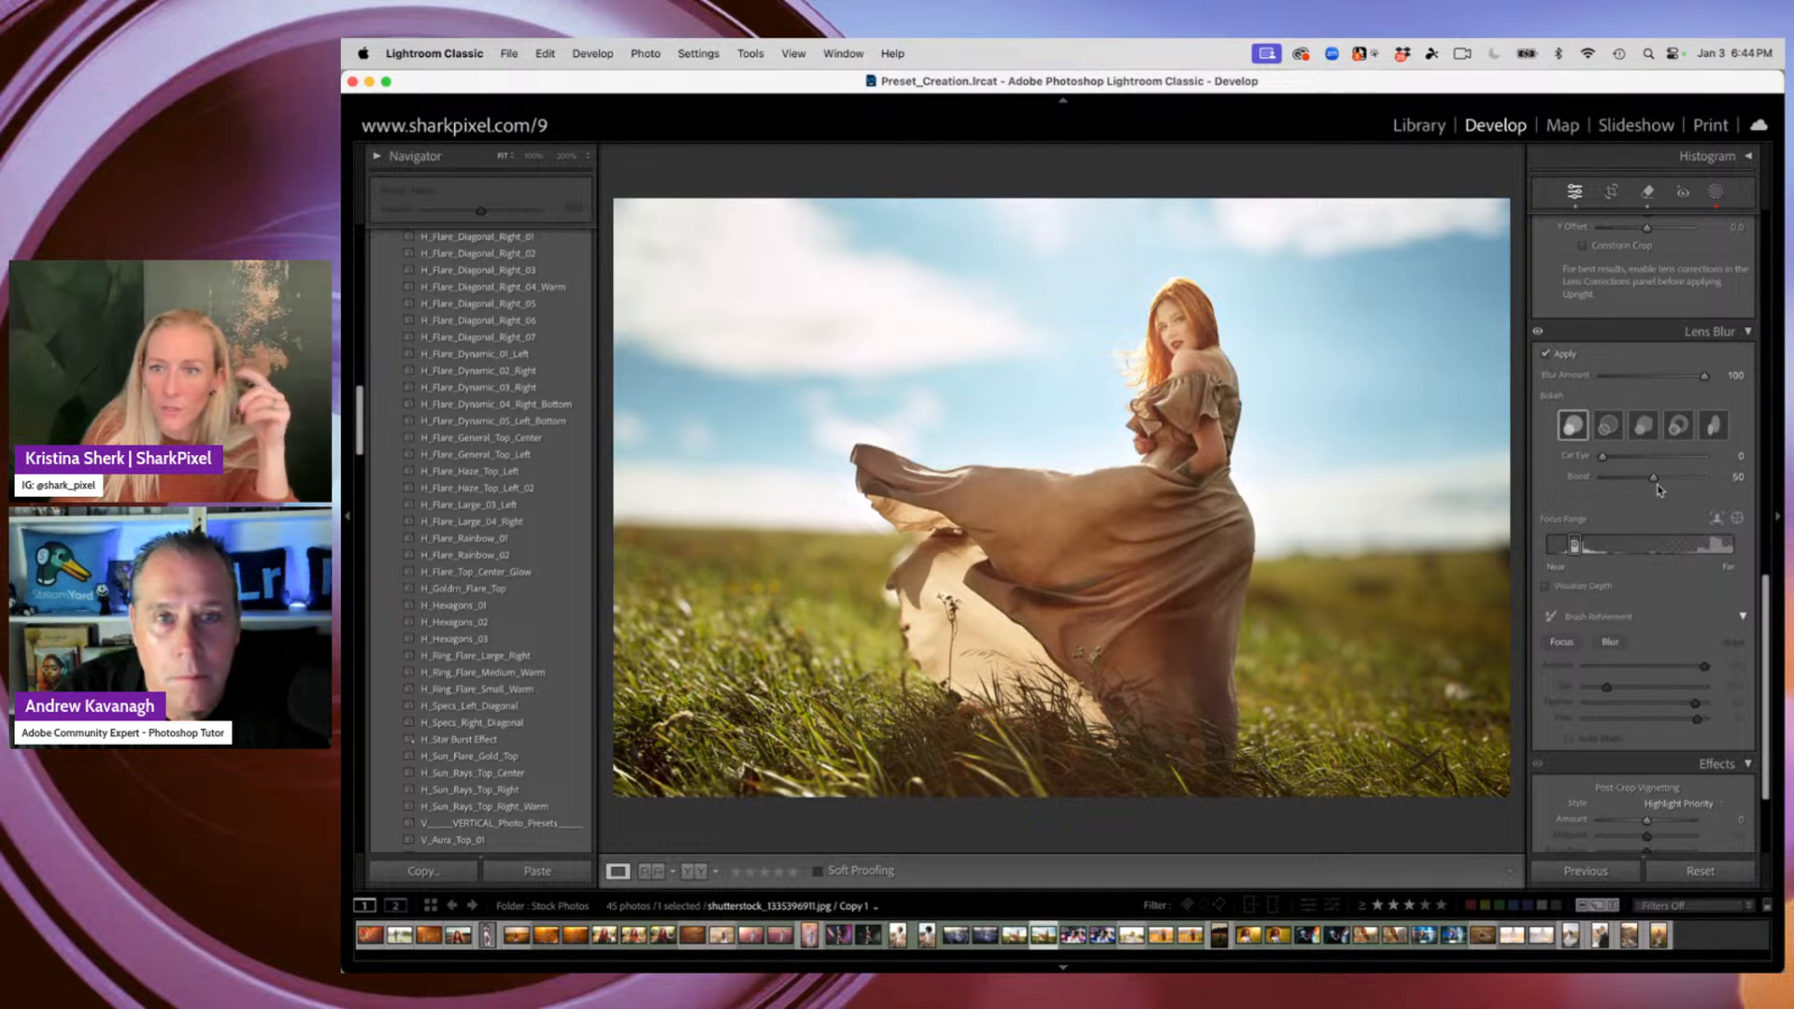
Set the bokeh Boost to 60 and compare the photo with the lens blur off and on
drag(1656, 480, 1755, 472)
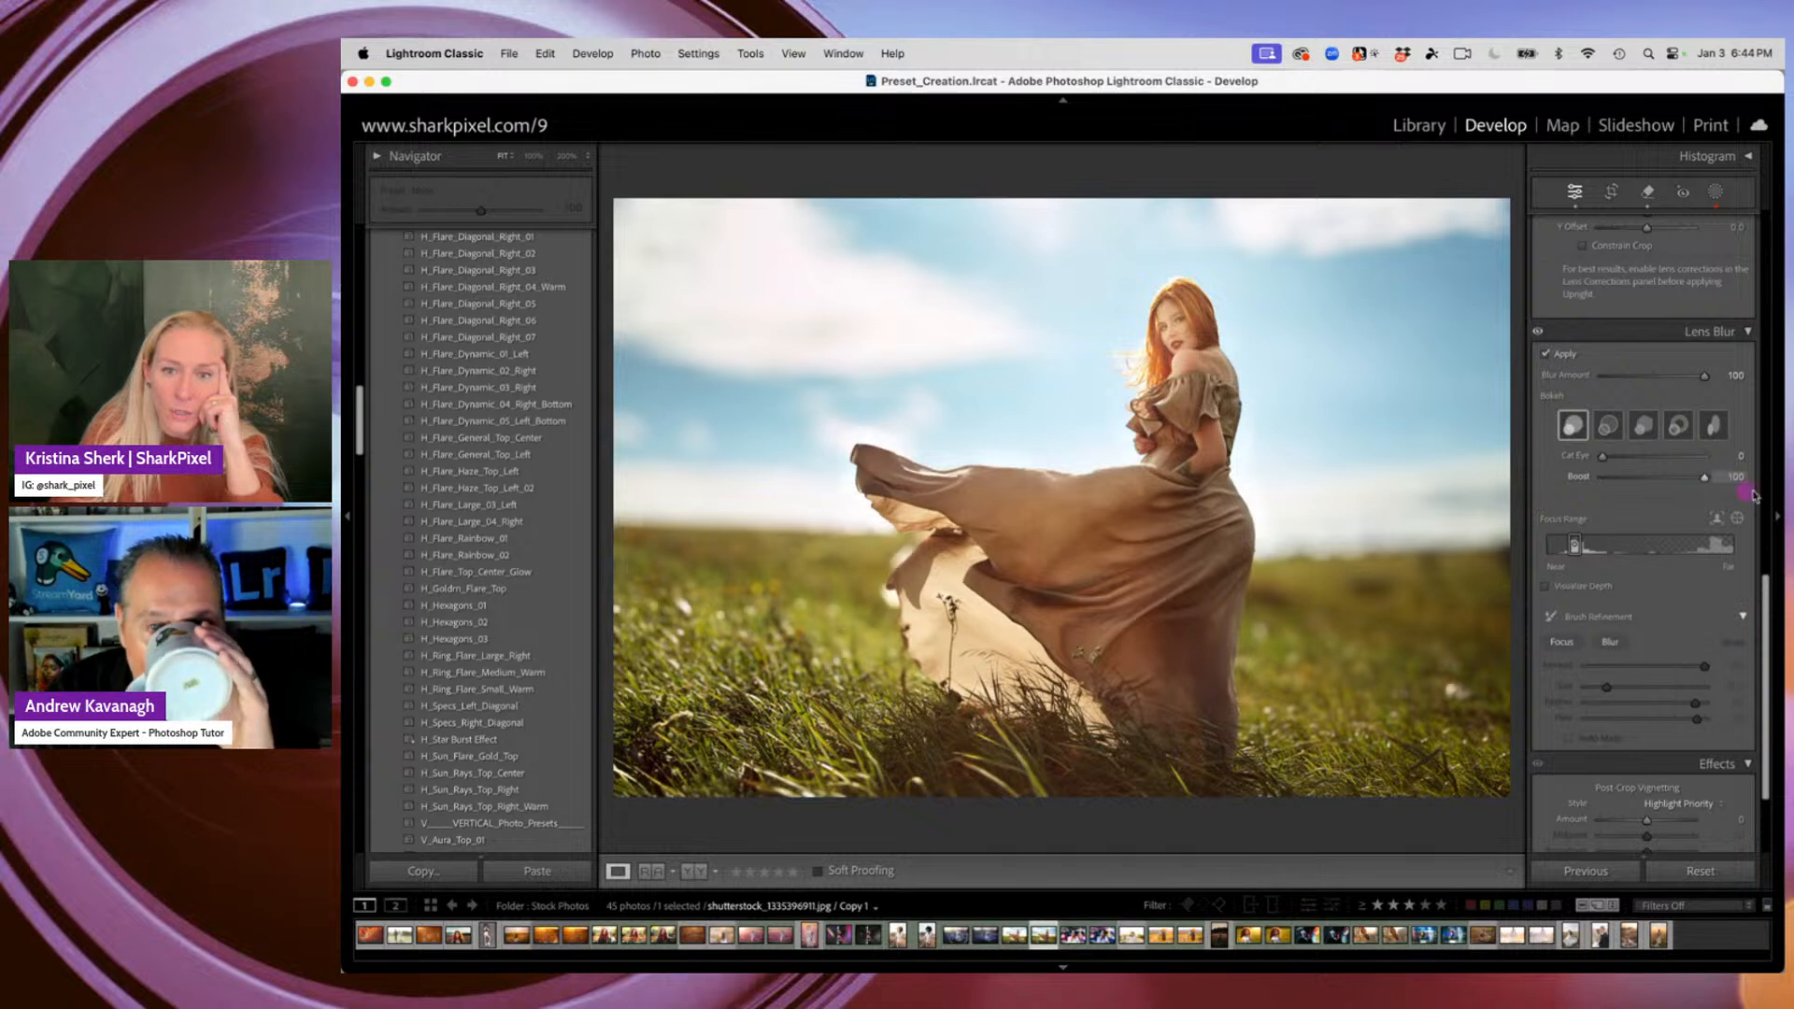
click(1635, 477)
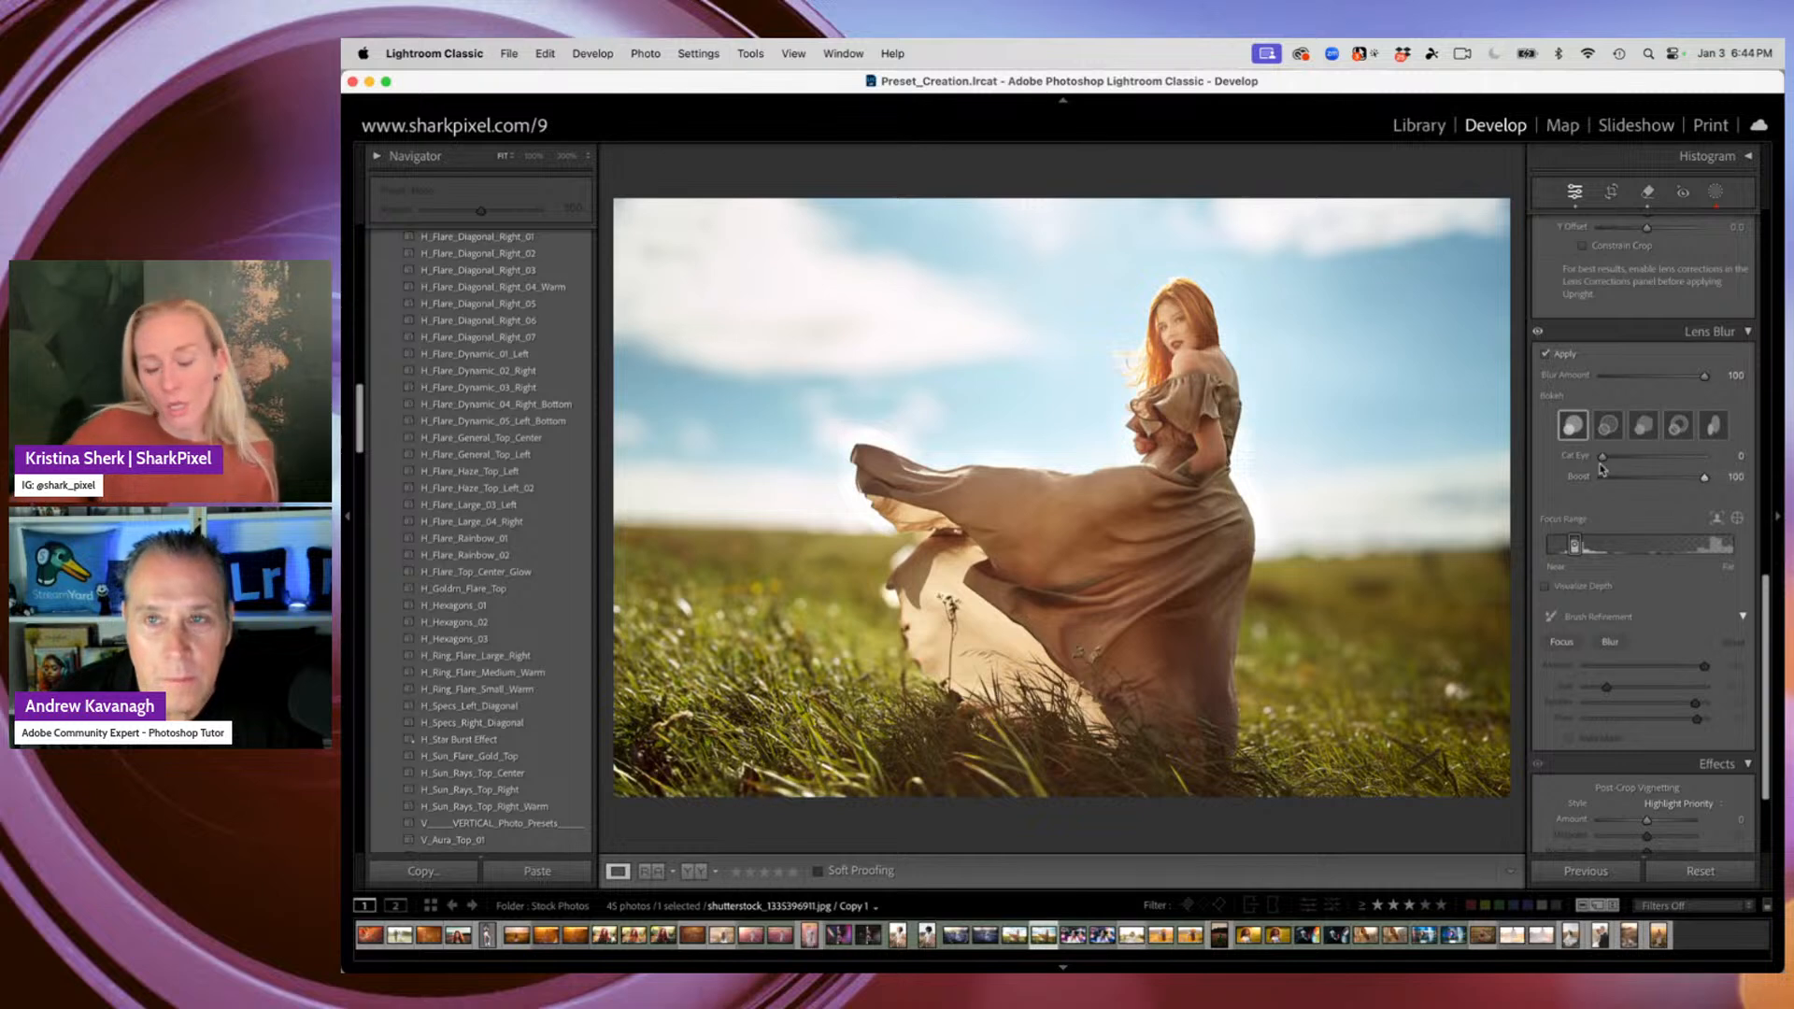
drag(1651, 477, 1666, 486)
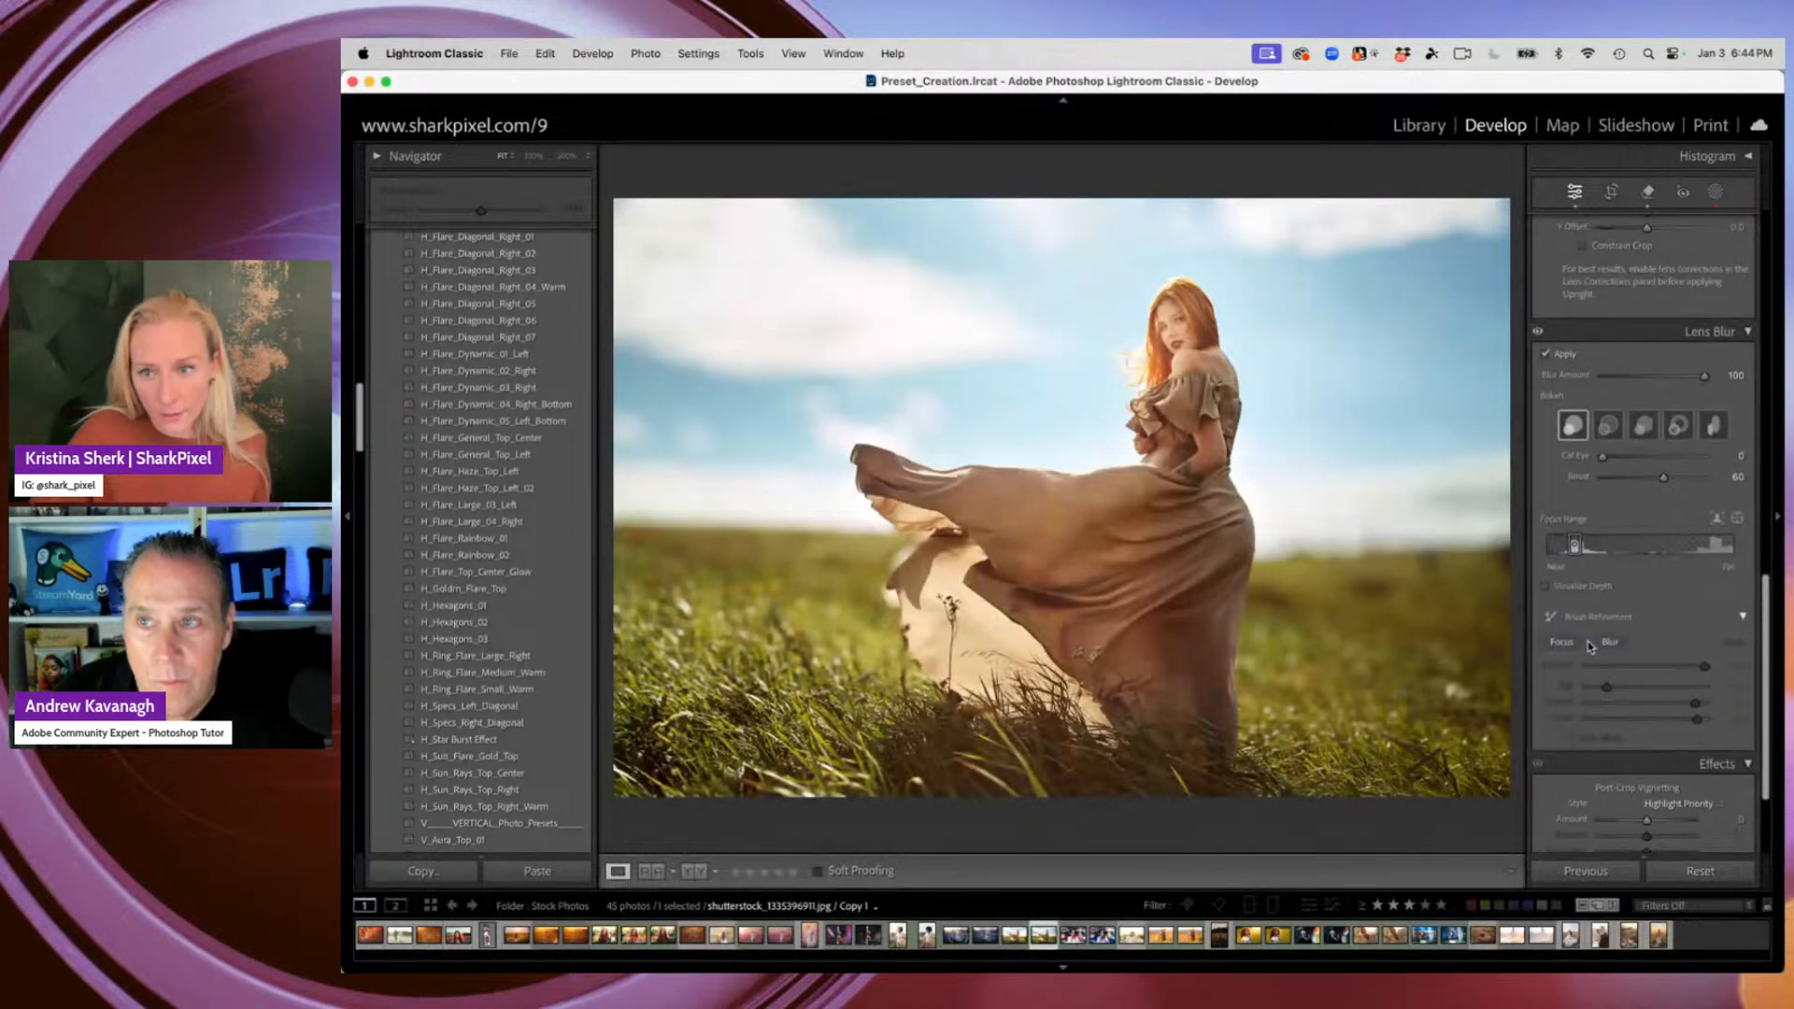
click(1537, 332)
click(1538, 333)
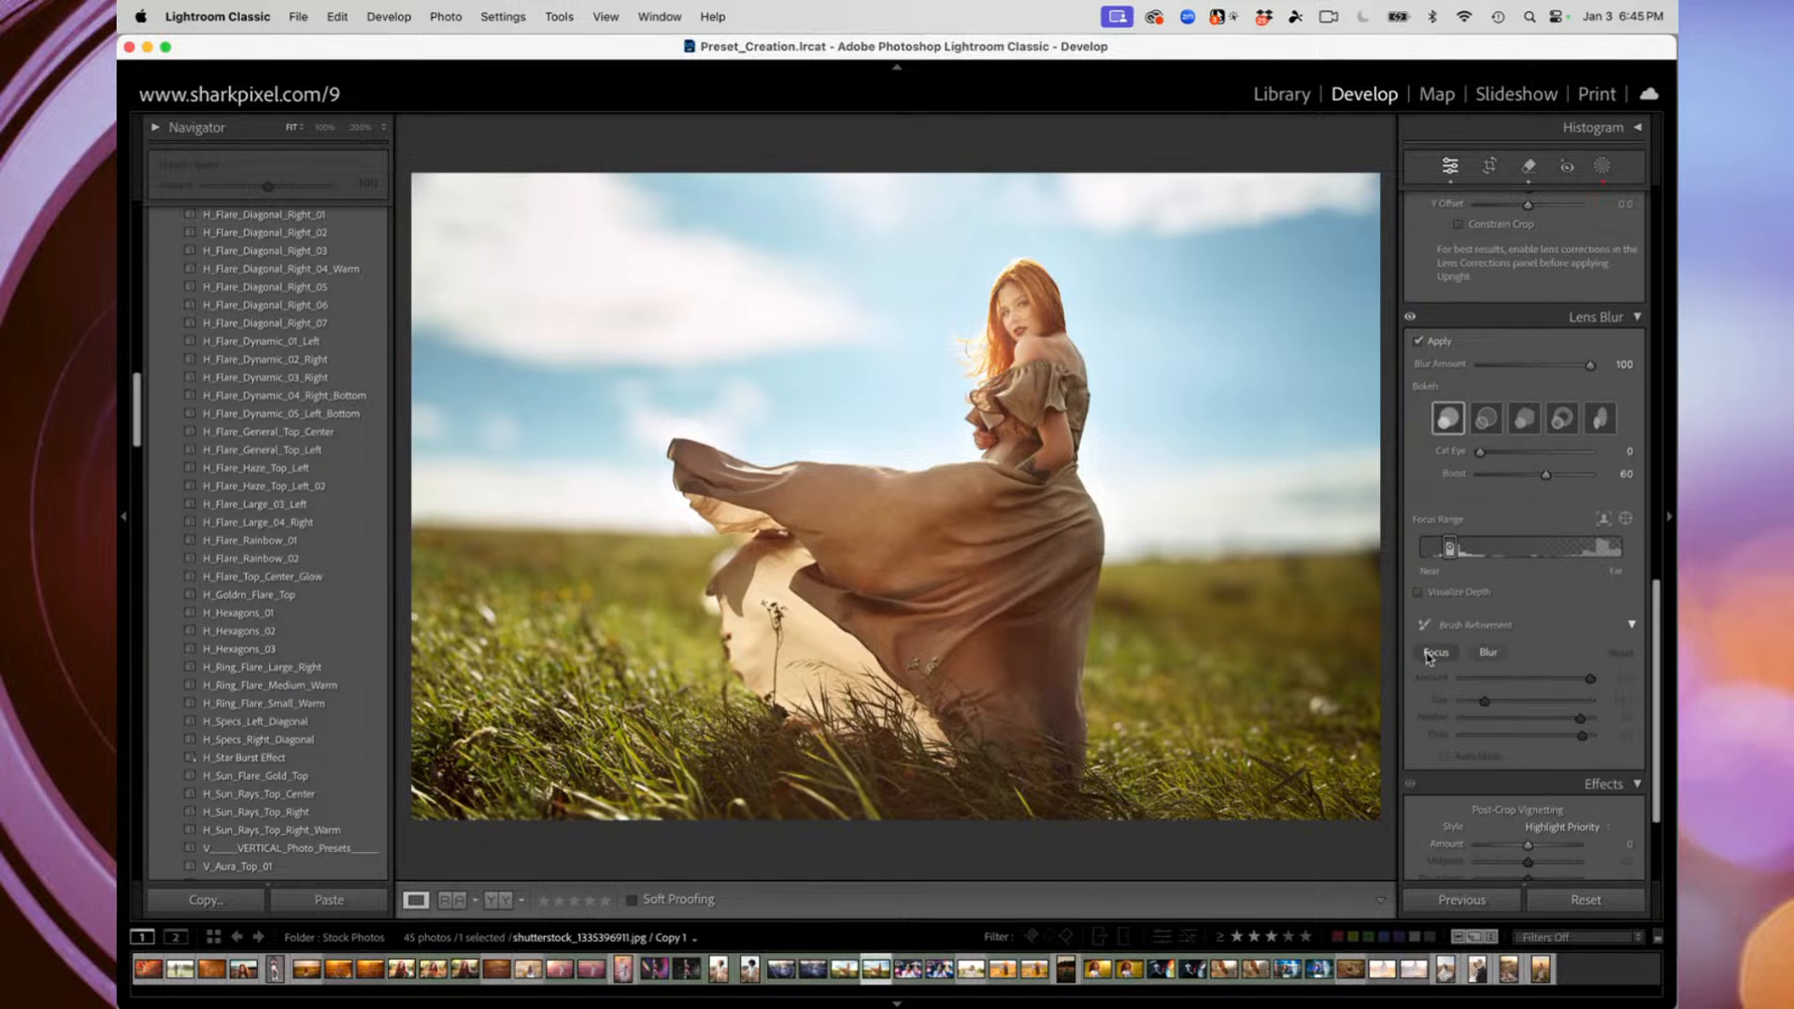
Paint extra blur over the foreground grass with the Blur refinement brush at amount 187 and flow 51
click(1488, 653)
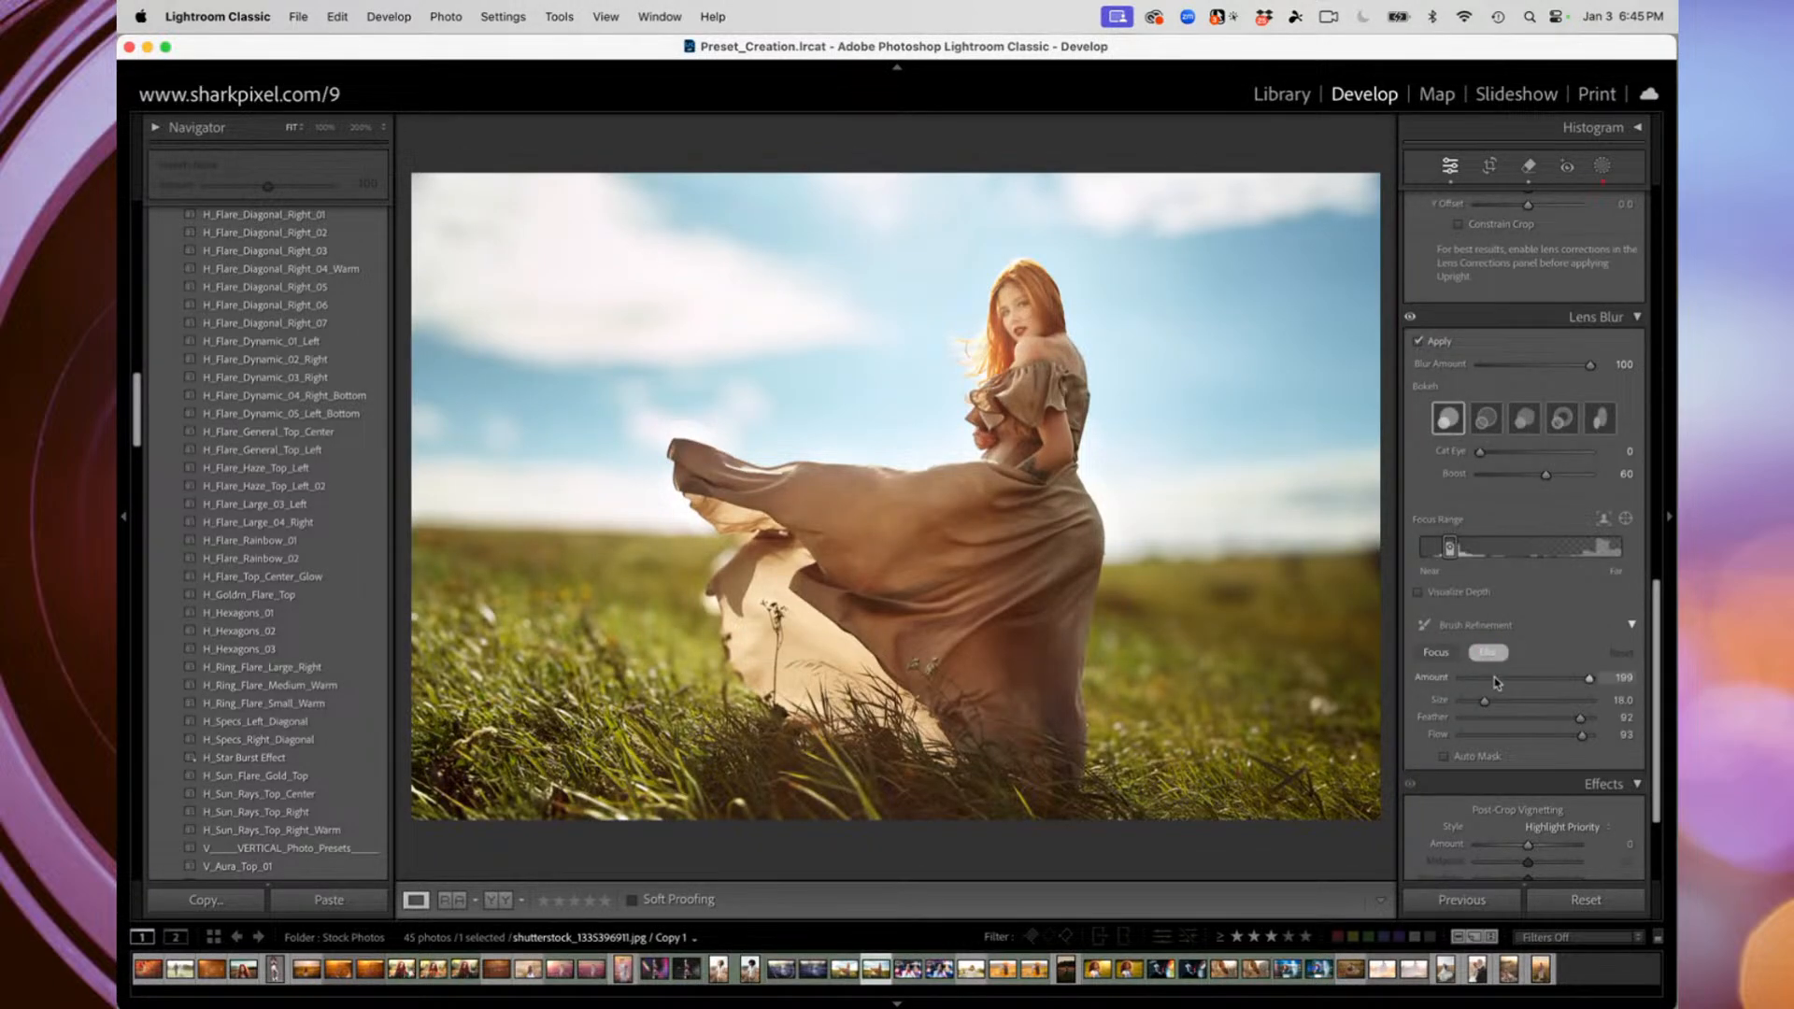
drag(1590, 681, 1582, 682)
click(1526, 737)
mouse_move(524, 828)
mouse_down()
mouse_move(578, 821)
mouse_move(493, 810)
mouse_move(758, 822)
mouse_move(485, 818)
mouse_move(436, 780)
mouse_move(422, 824)
mouse_move(1429, 822)
mouse_move(709, 805)
mouse_move(858, 842)
mouse_move(882, 839)
mouse_move(515, 749)
mouse_move(413, 703)
mouse_move(375, 775)
mouse_up()
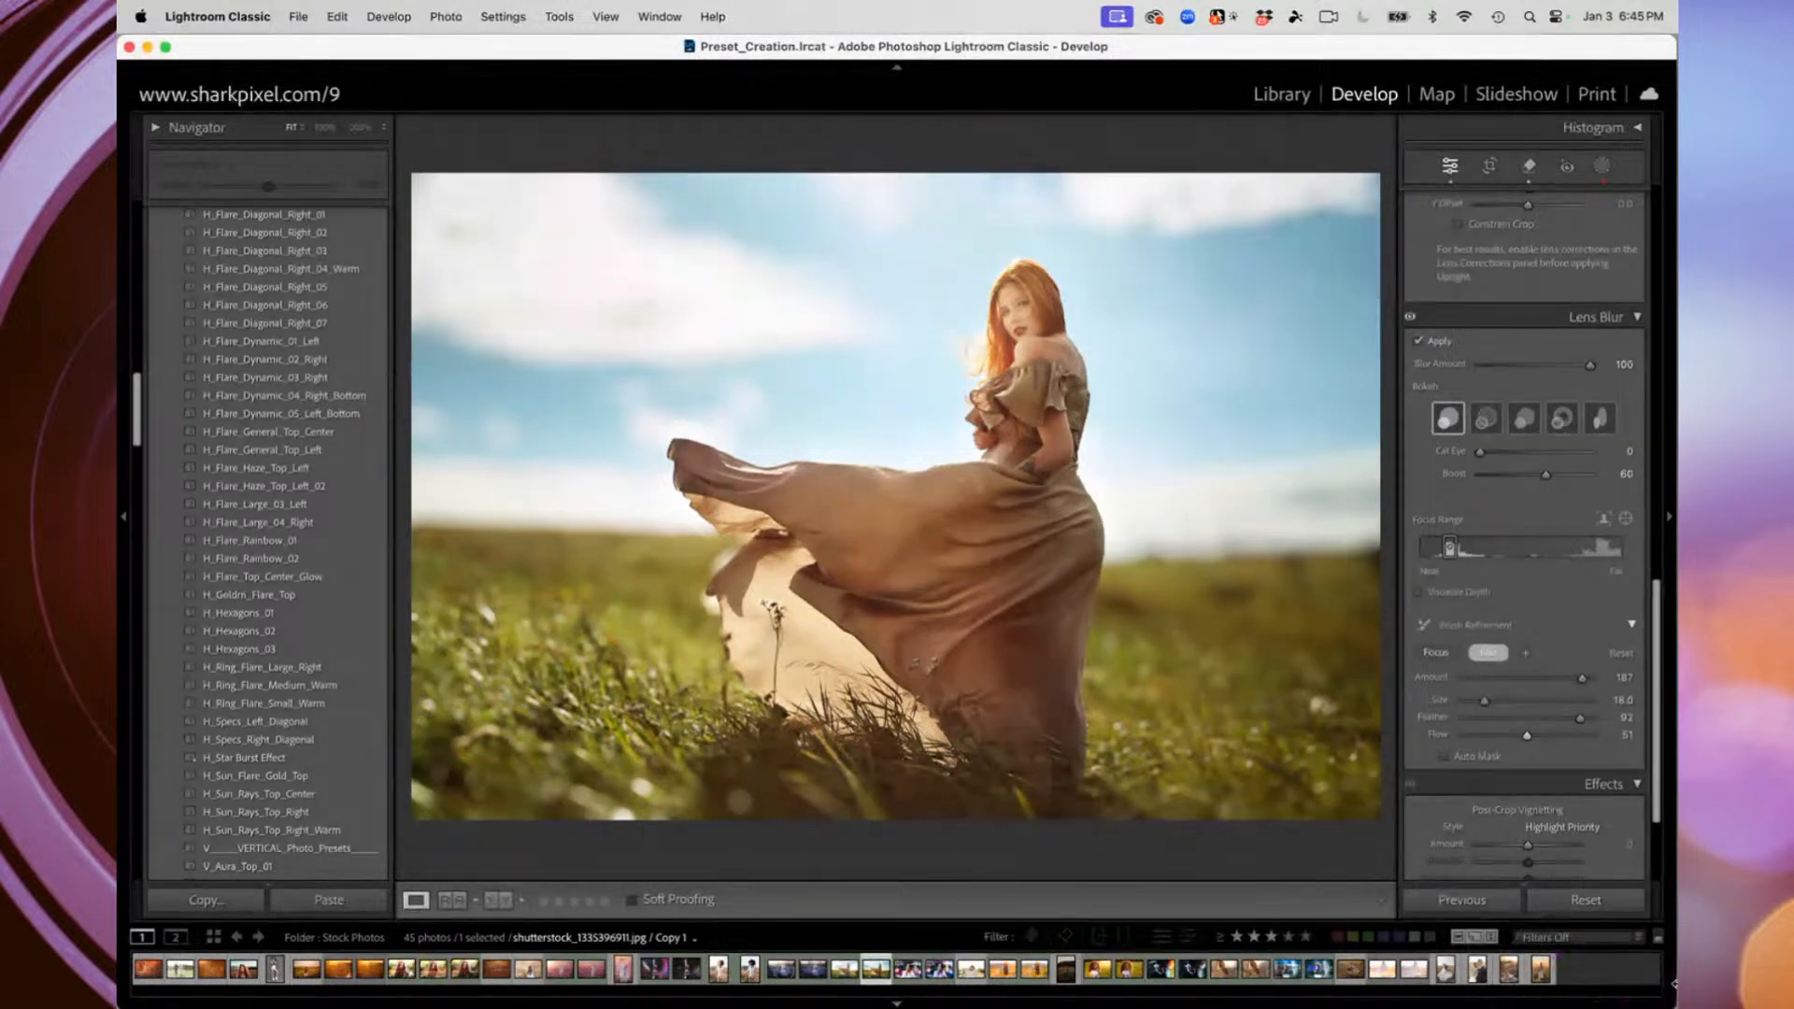
mouse_move(598, 724)
mouse_down()
mouse_move(401, 754)
mouse_move(489, 730)
mouse_move(474, 684)
mouse_up()
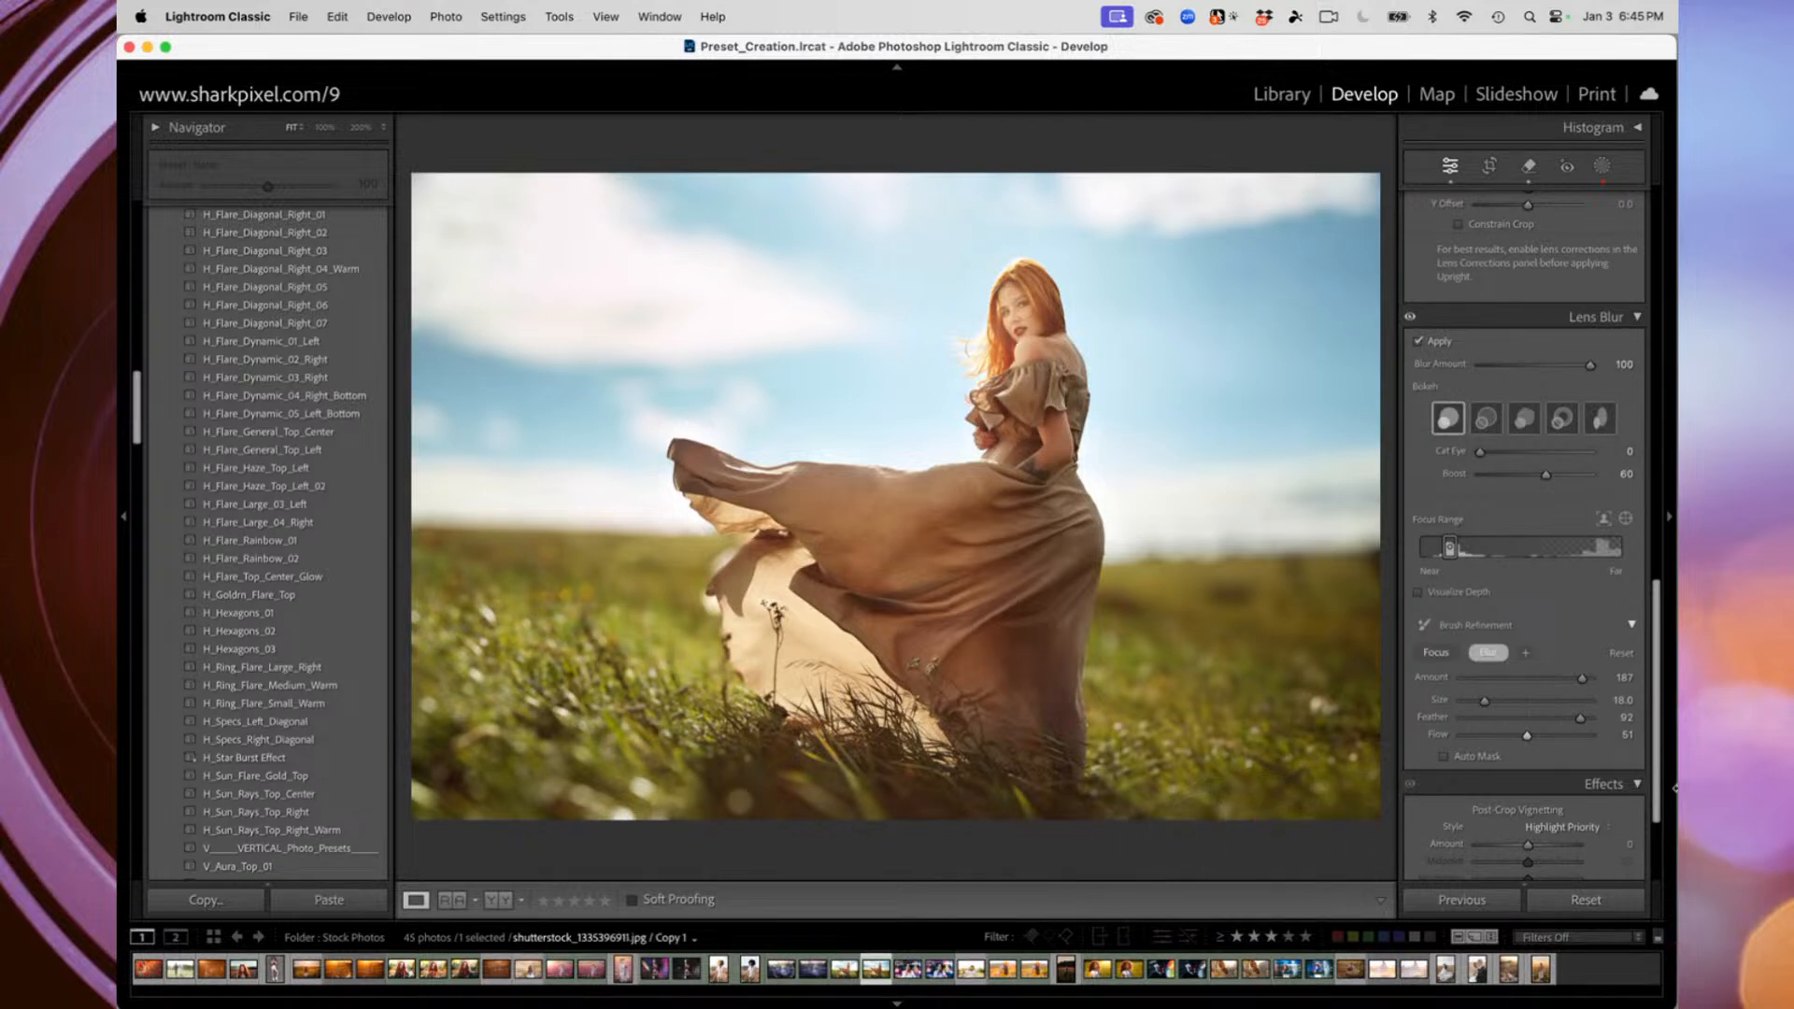
Try the Focus refinement brush at amount 100 along the dress's flowing edge and undo the stroke
mouse_move(552, 1000)
click(1436, 654)
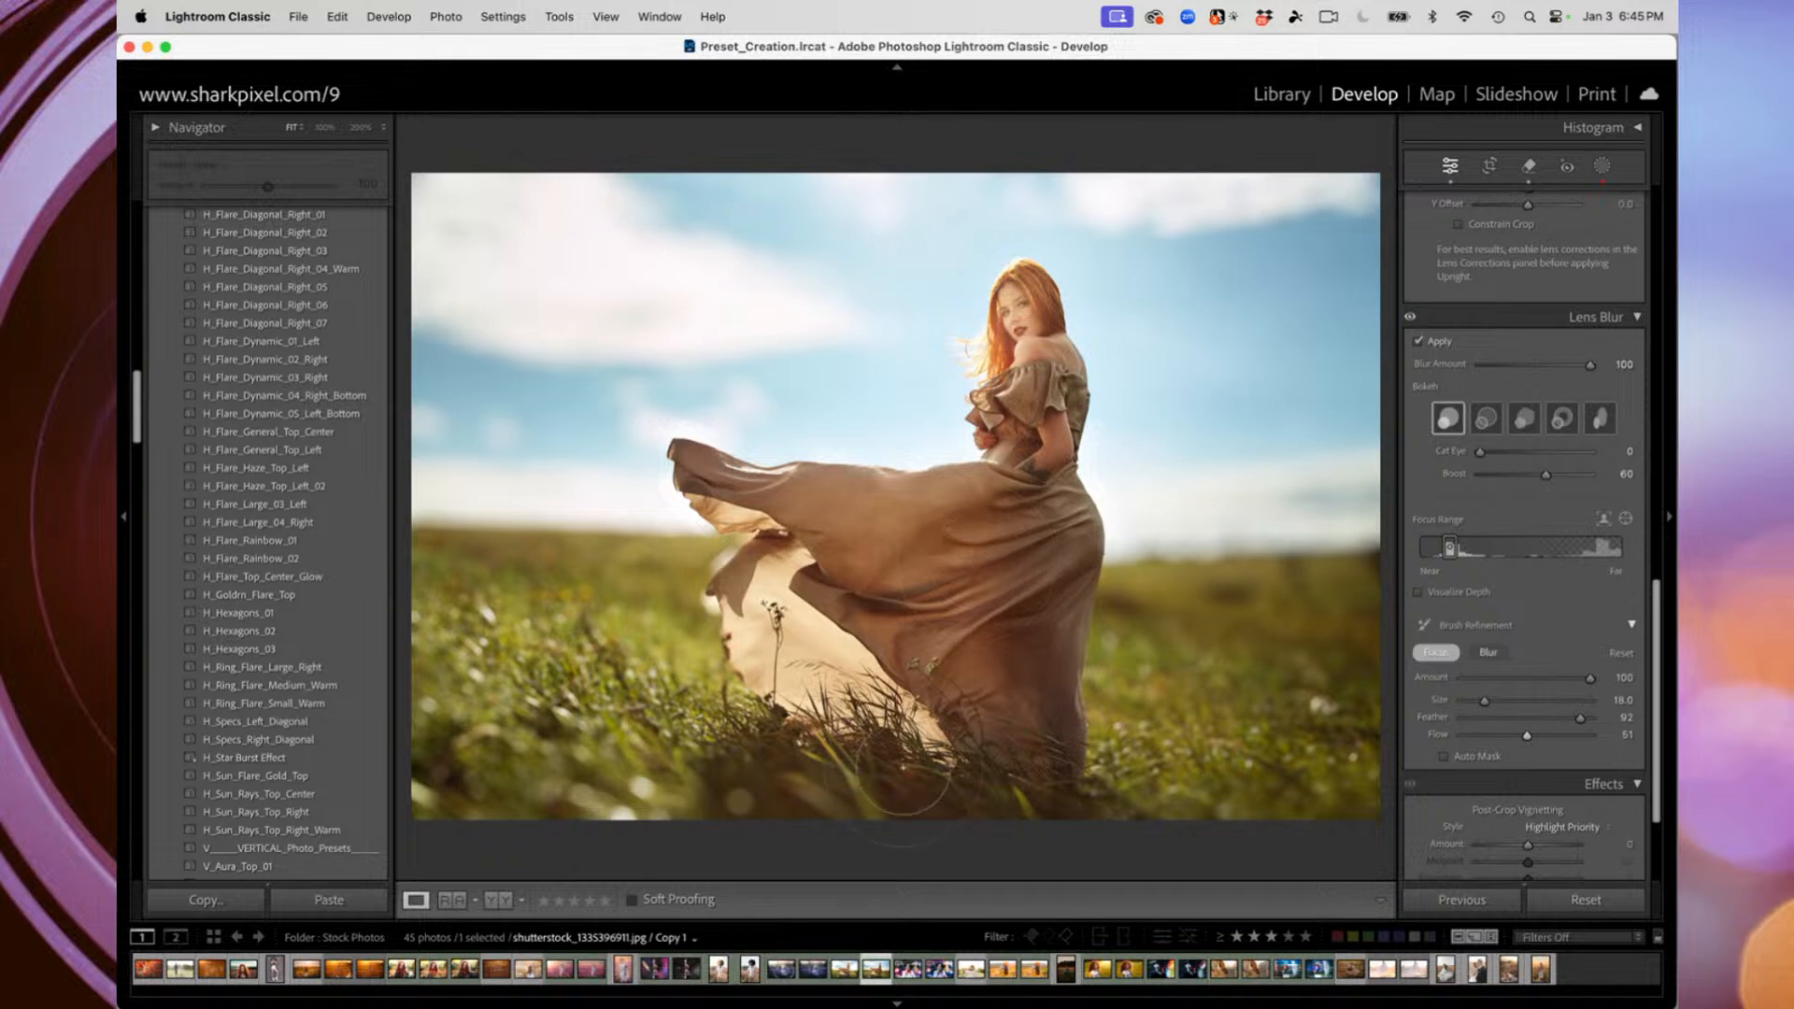
mouse_move(774, 589)
mouse_down()
mouse_move(733, 578)
mouse_move(727, 623)
mouse_move(726, 559)
mouse_move(731, 590)
mouse_up()
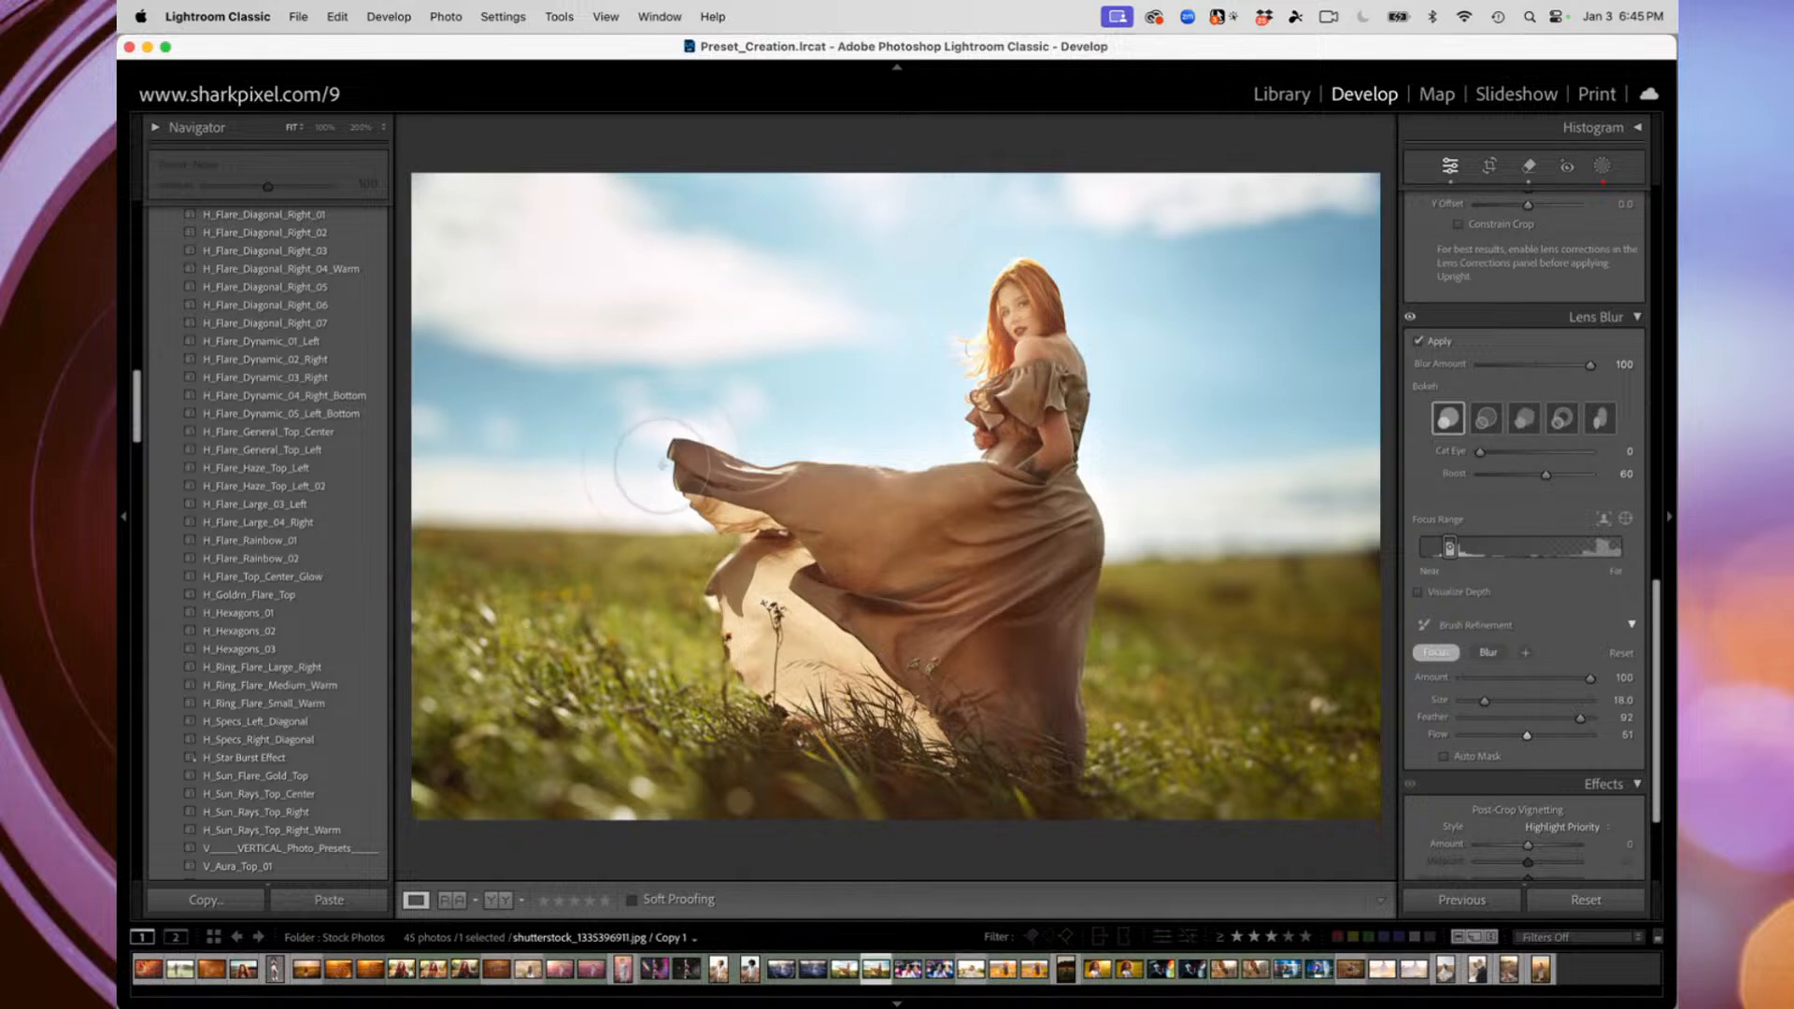
key(super+z)
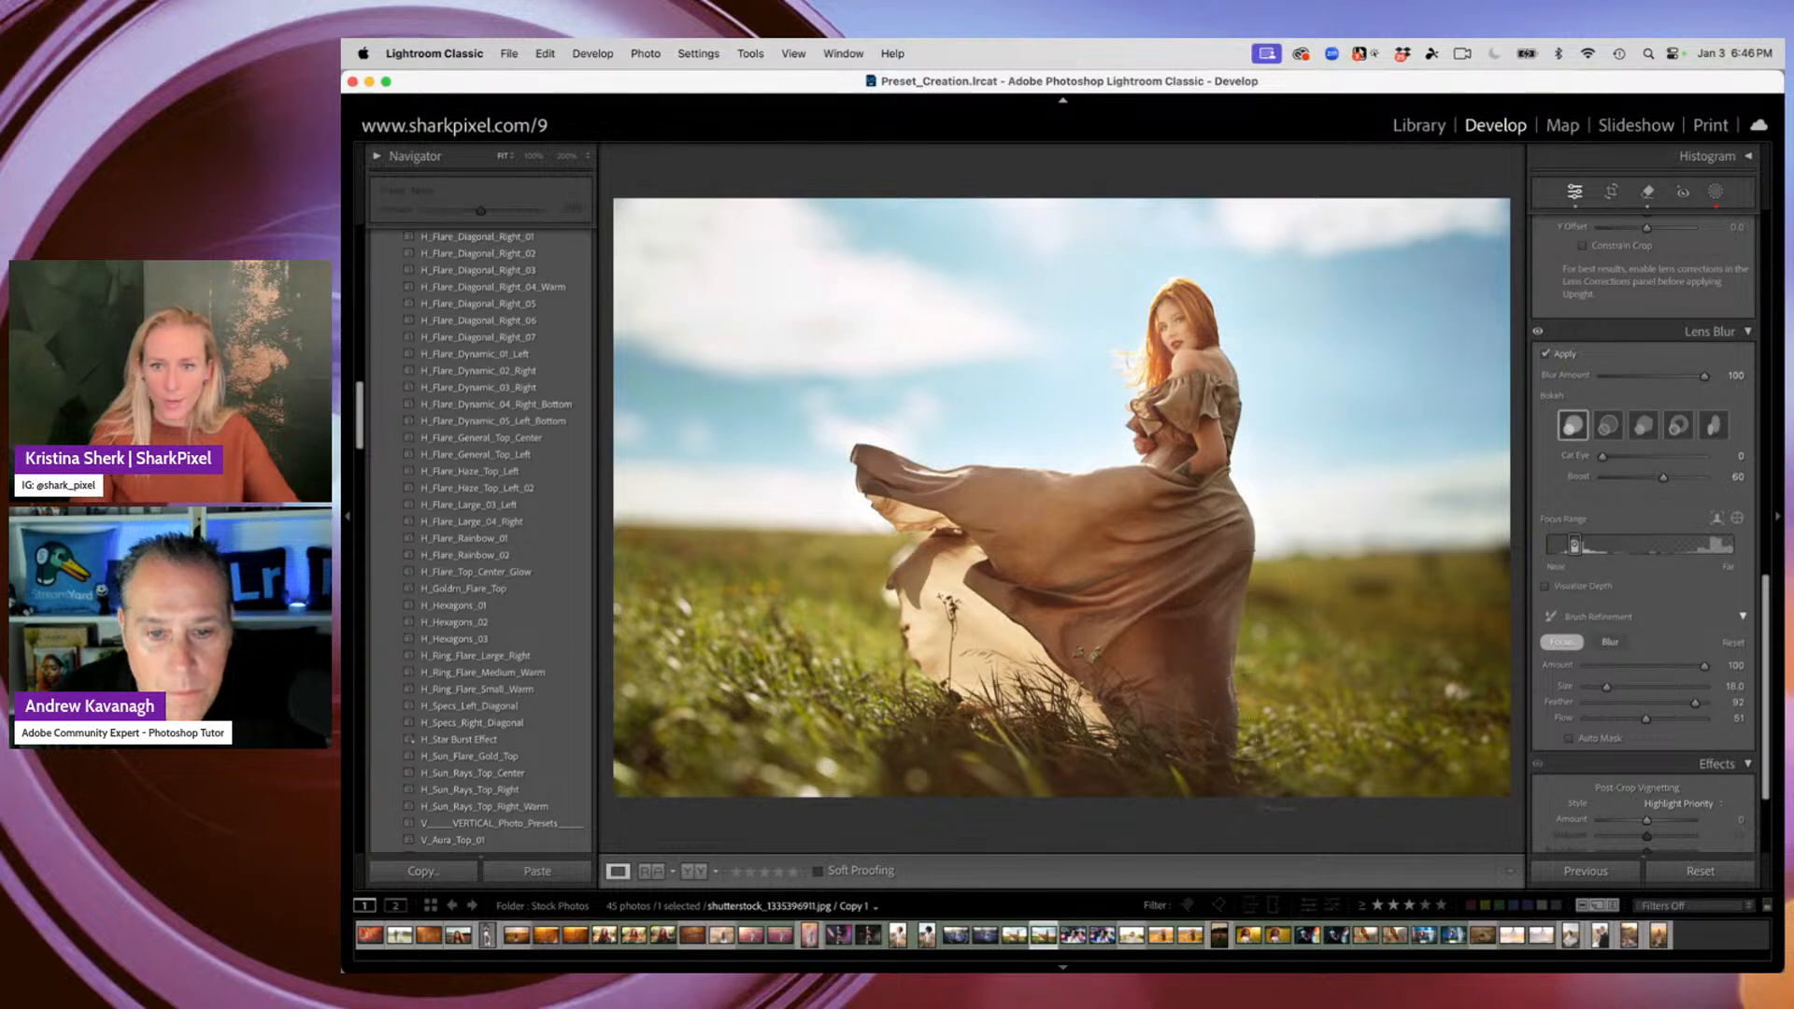
key(F1)
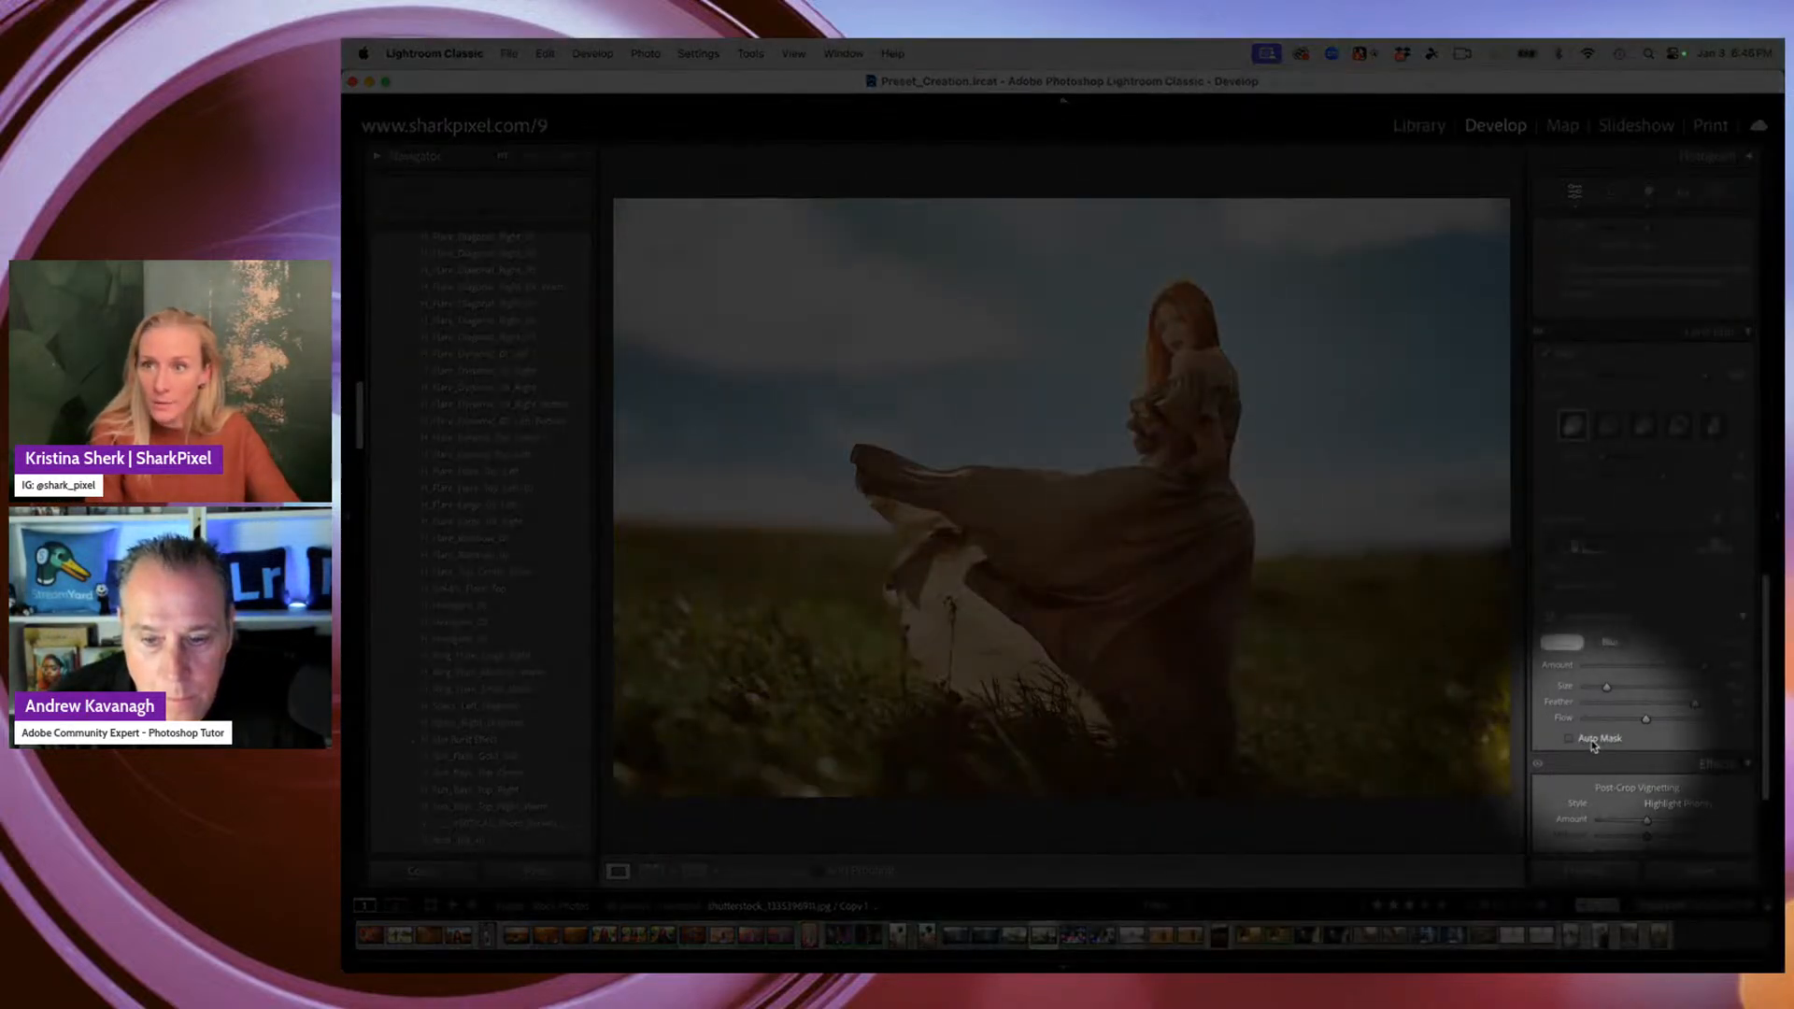
key(F1)
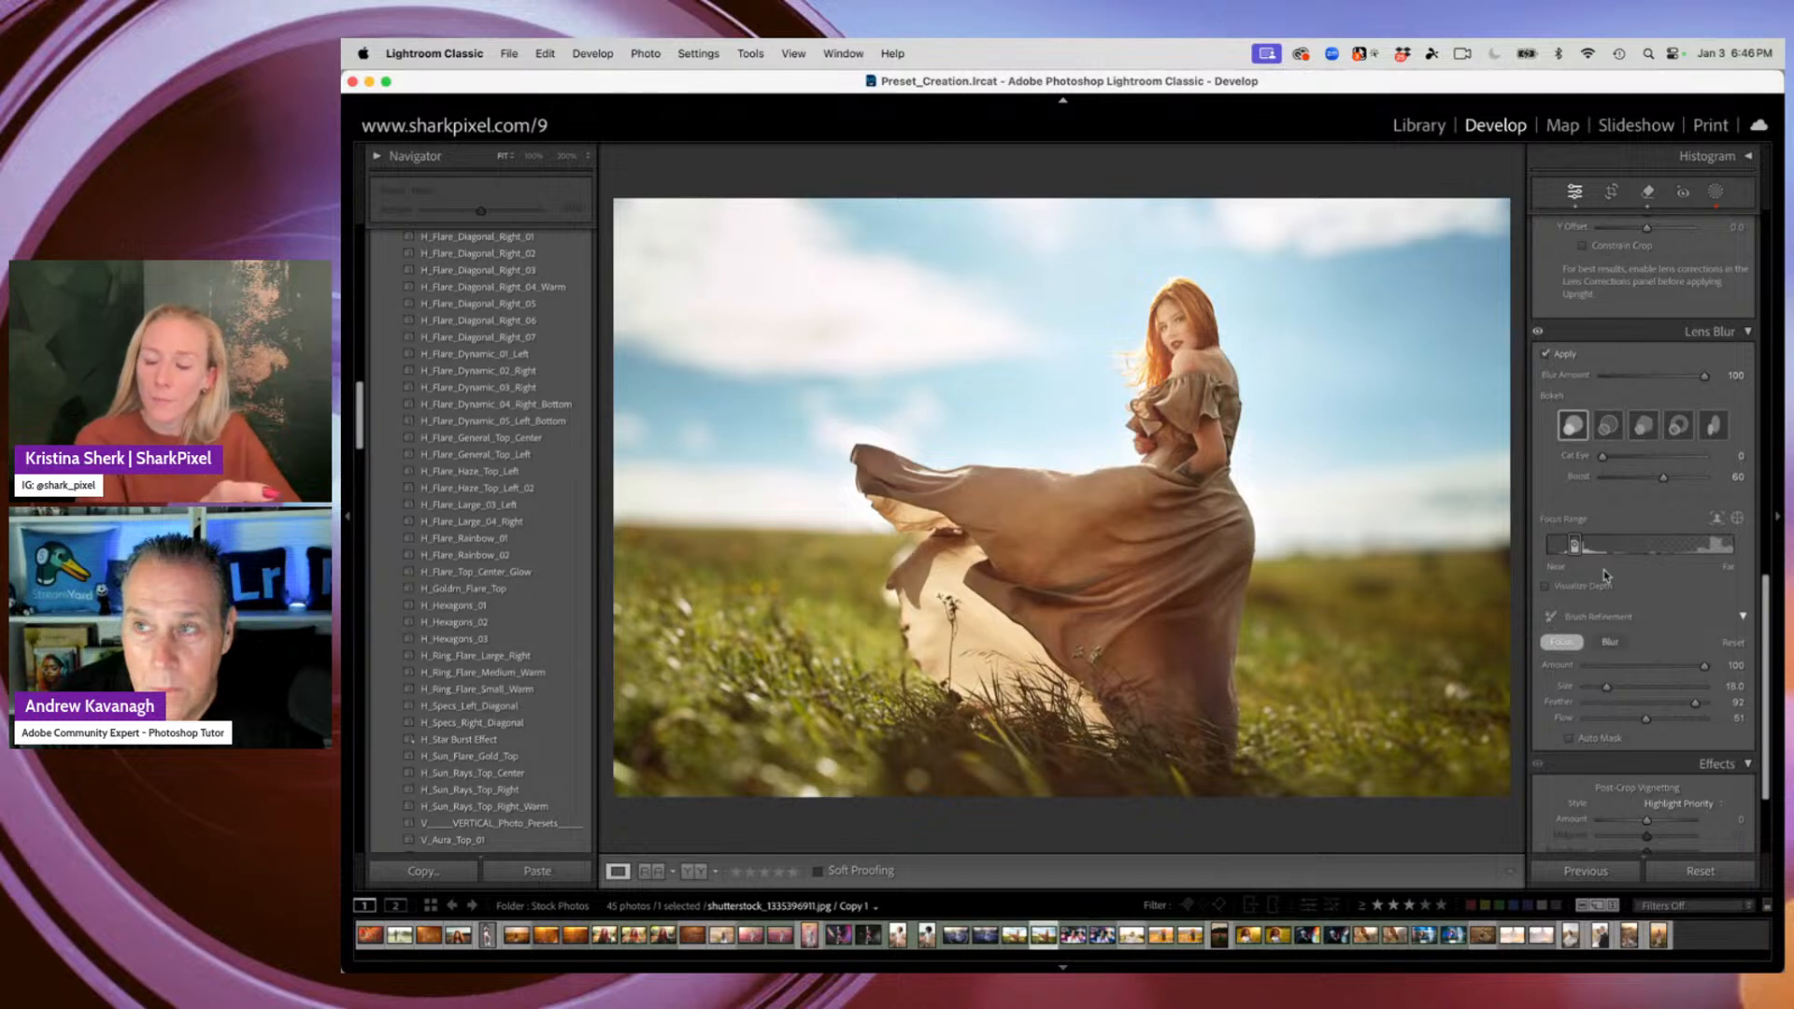
right_click(1514, 969)
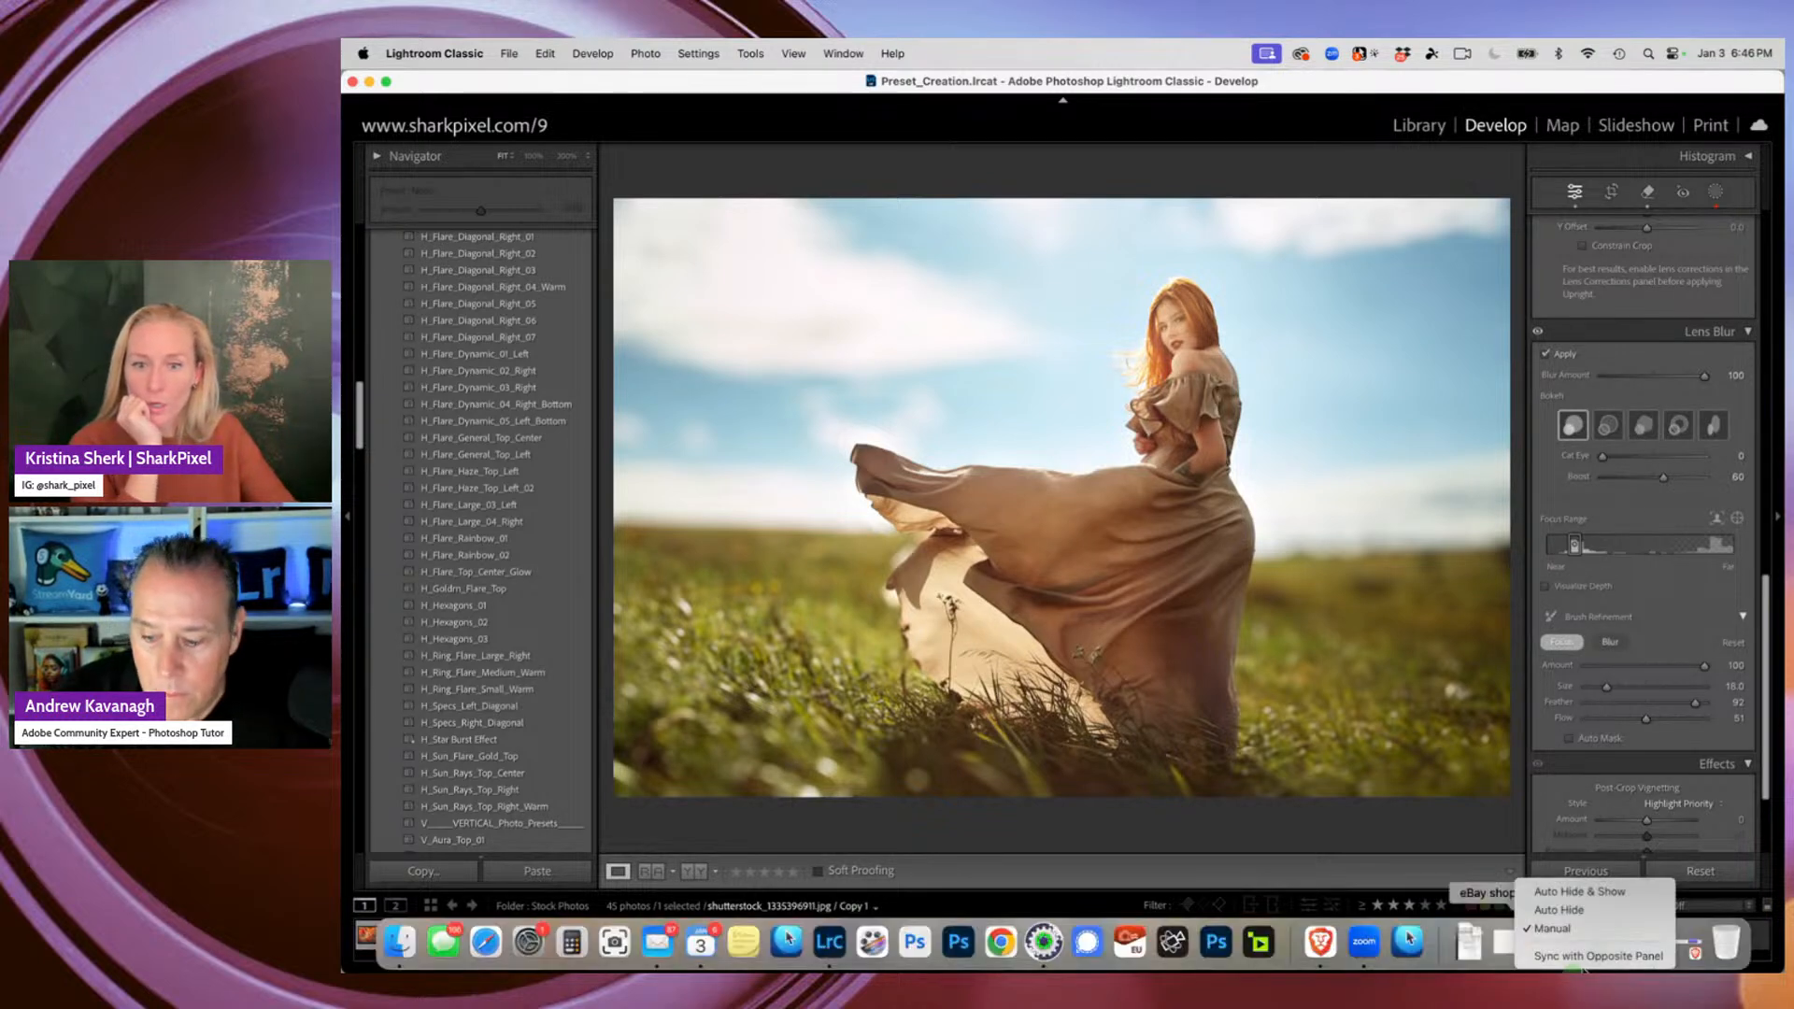
click(1429, 832)
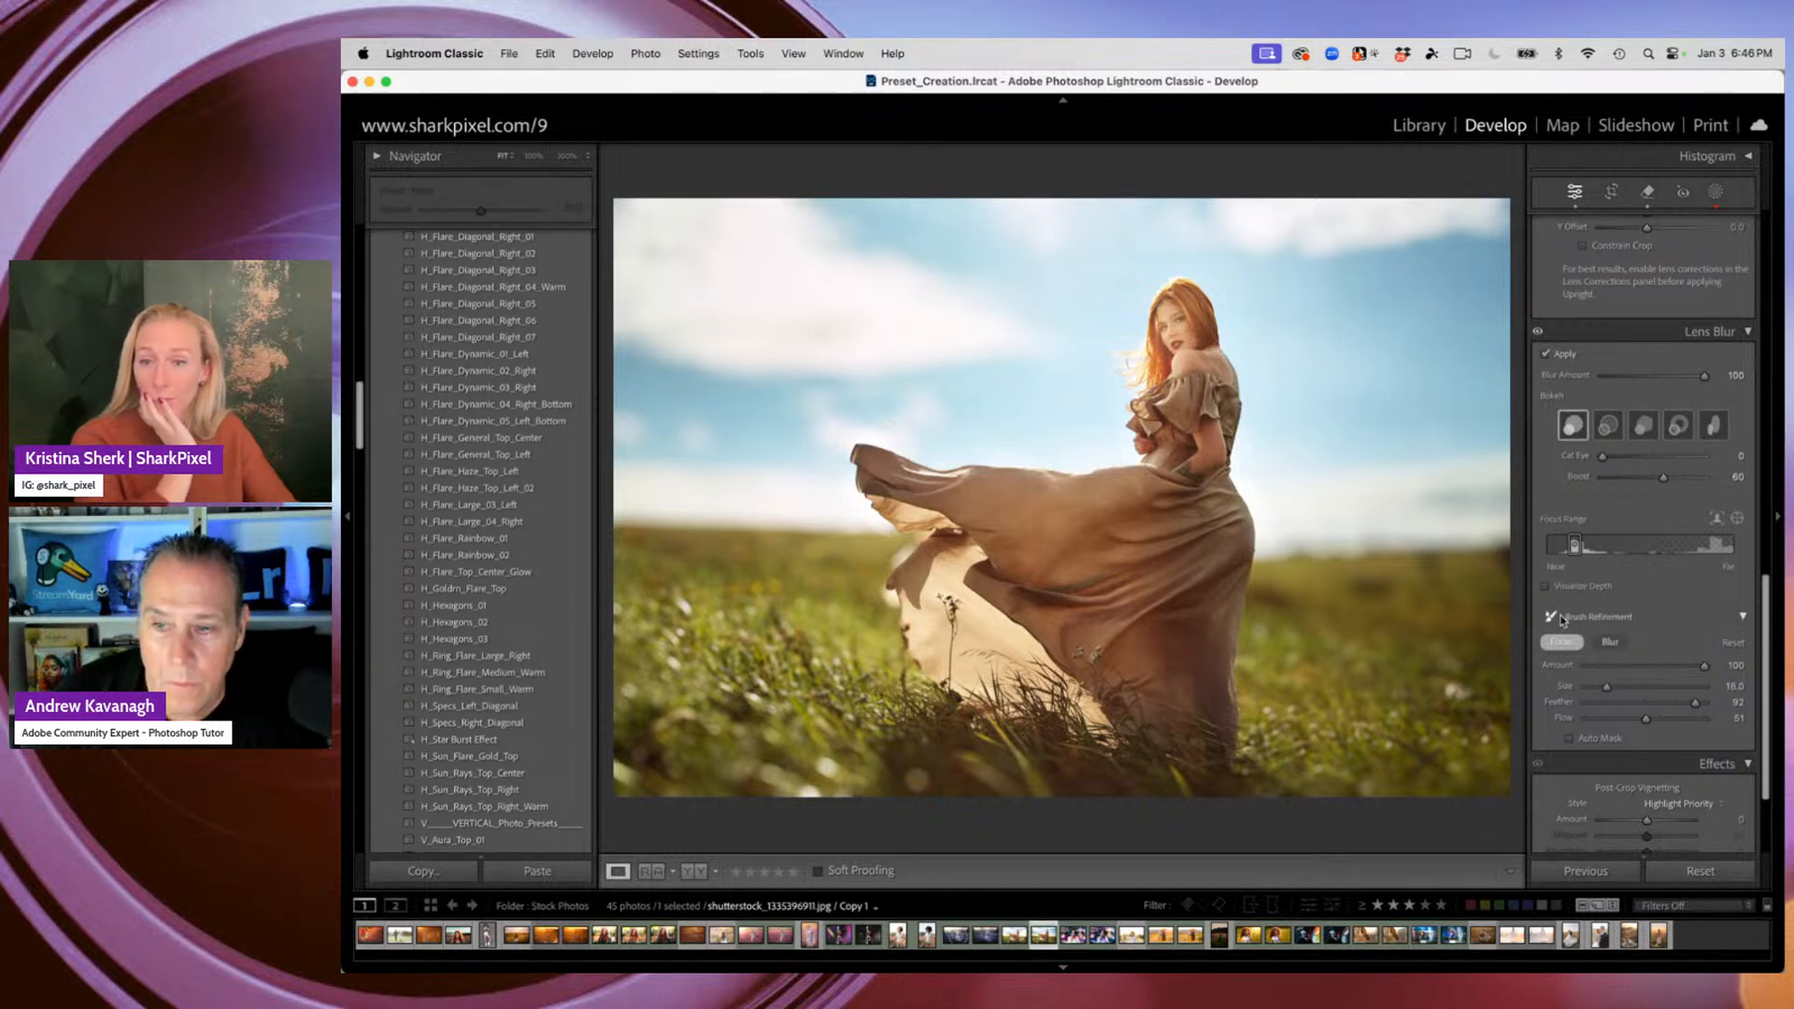
Toggle the Lens Blur effect to compare the photo with and without the background blur
click(1538, 332)
click(1539, 334)
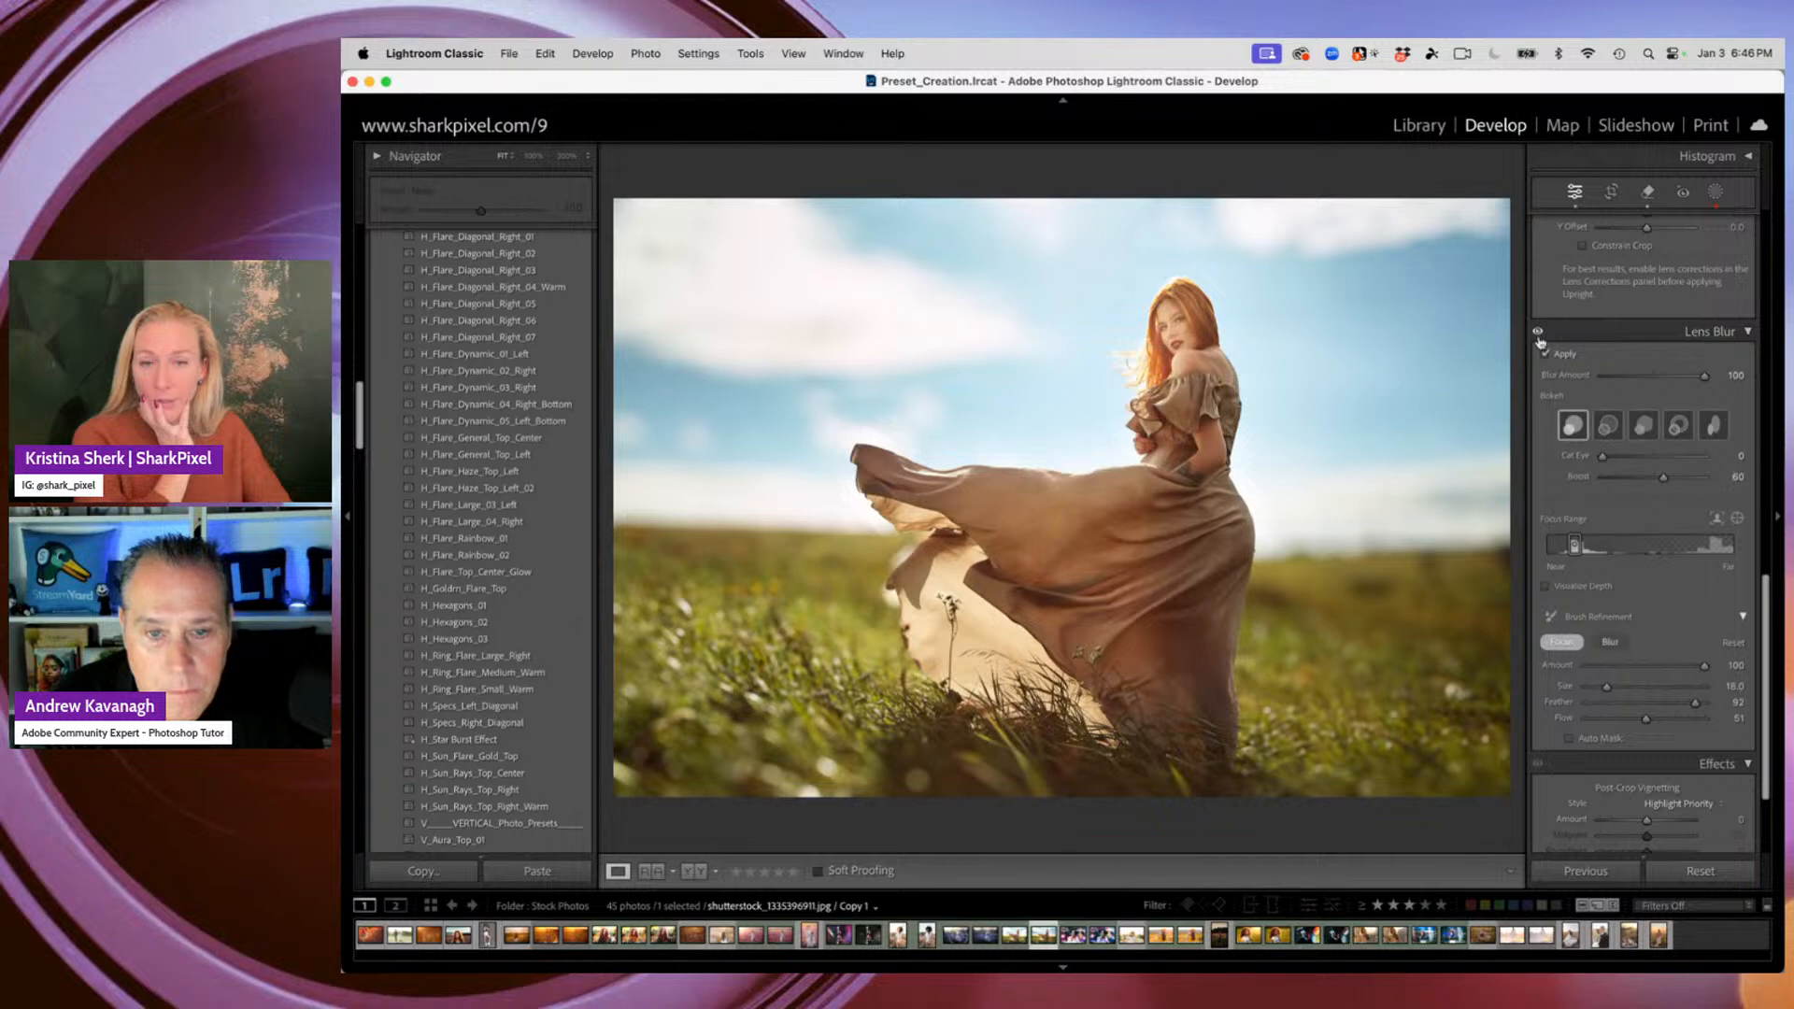
click(1539, 333)
click(1539, 334)
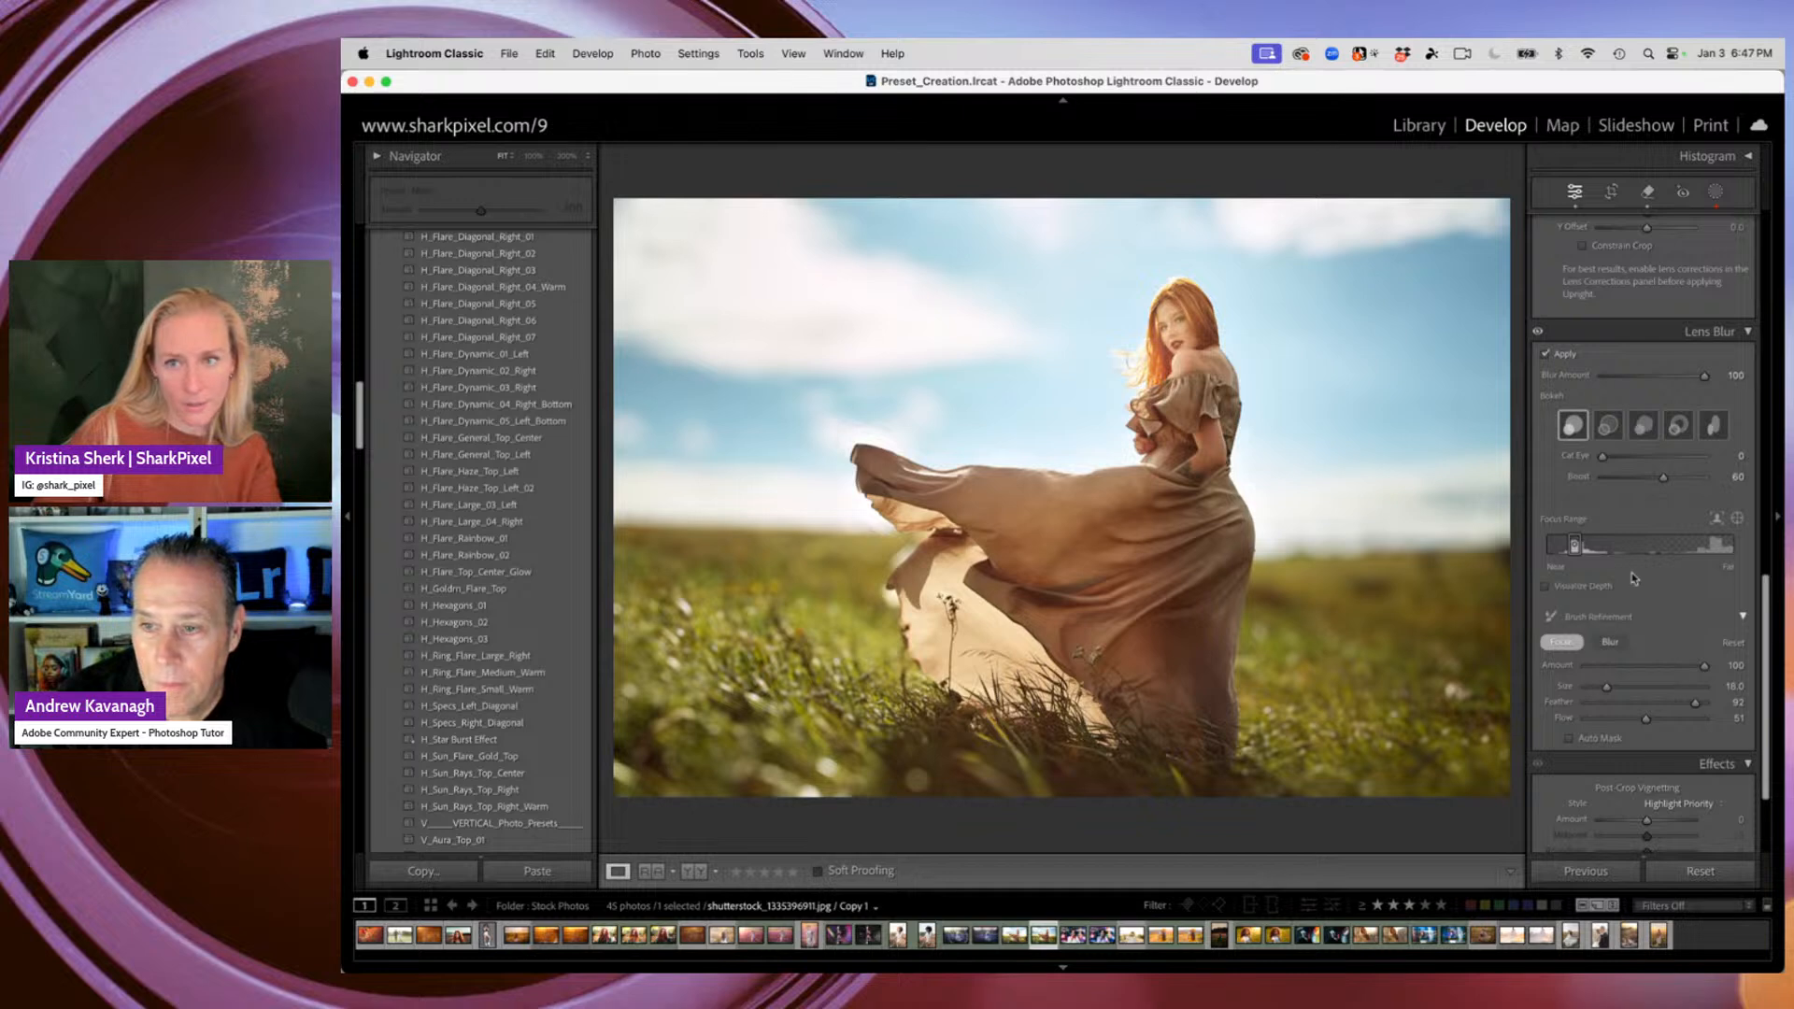
Turn off Lens Blur on the portrait so that the blur settings are not applied
click(1545, 334)
click(1537, 592)
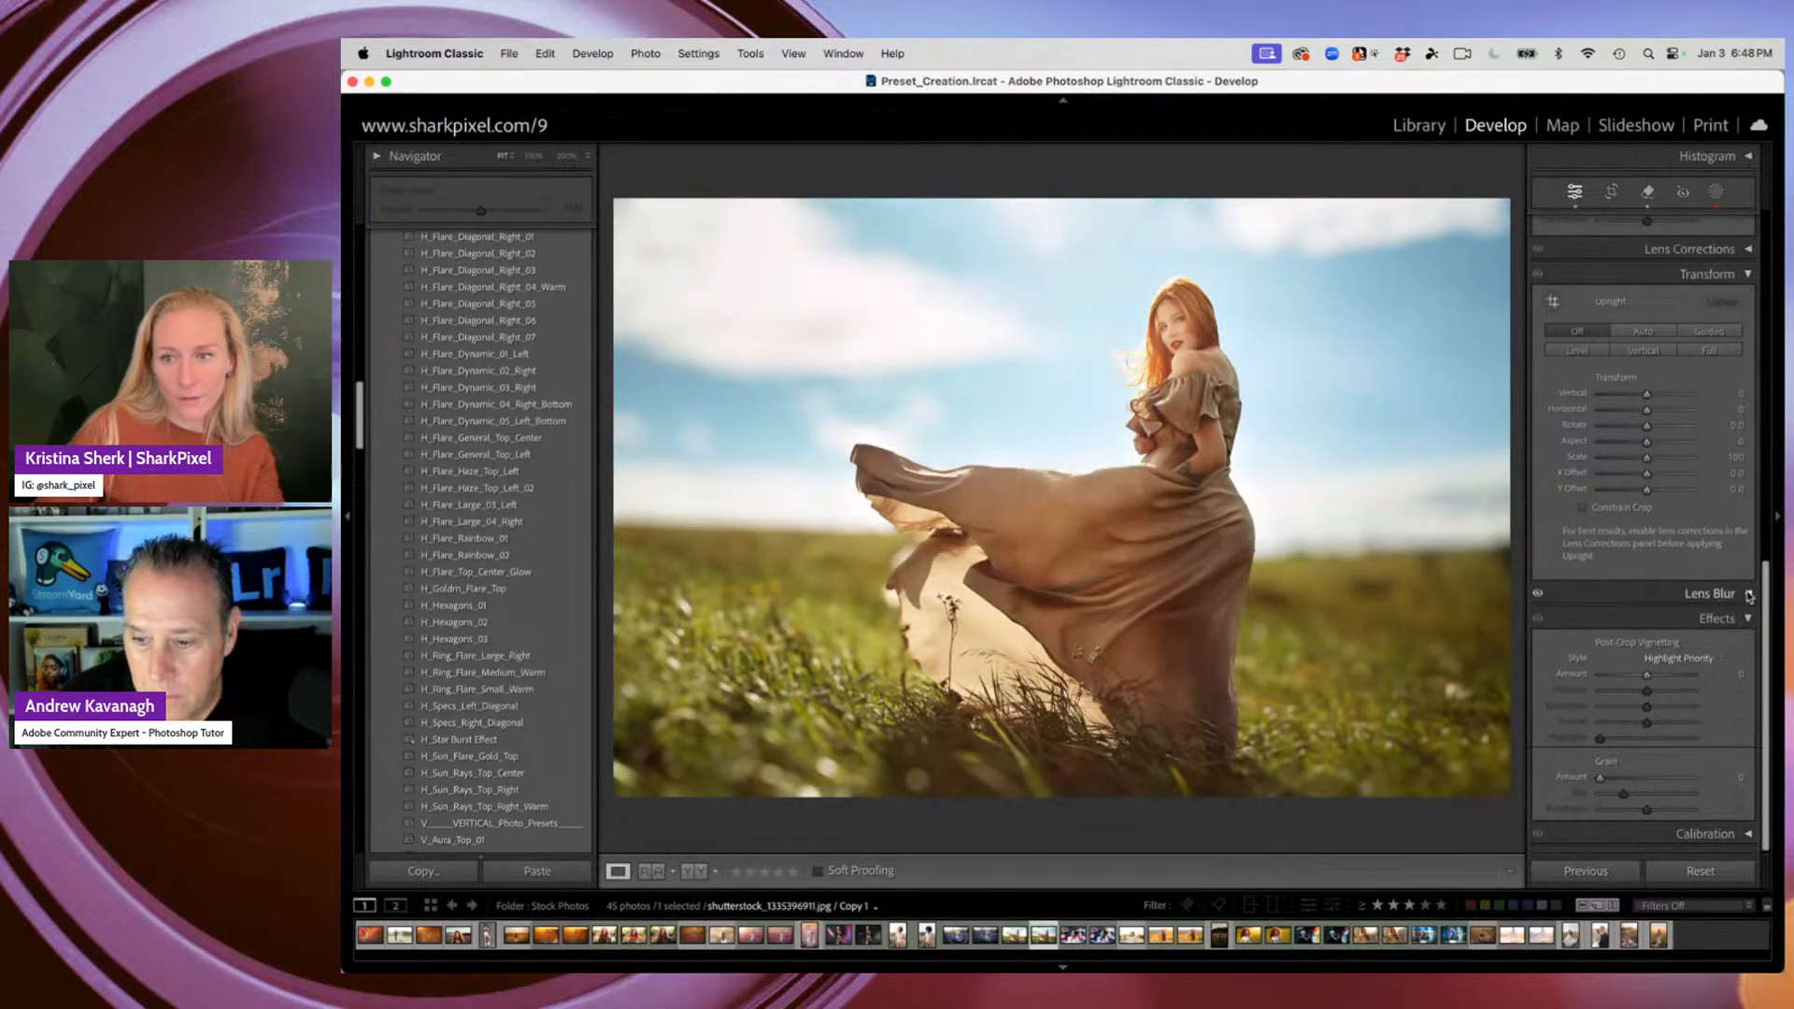
click(1712, 592)
click(1546, 458)
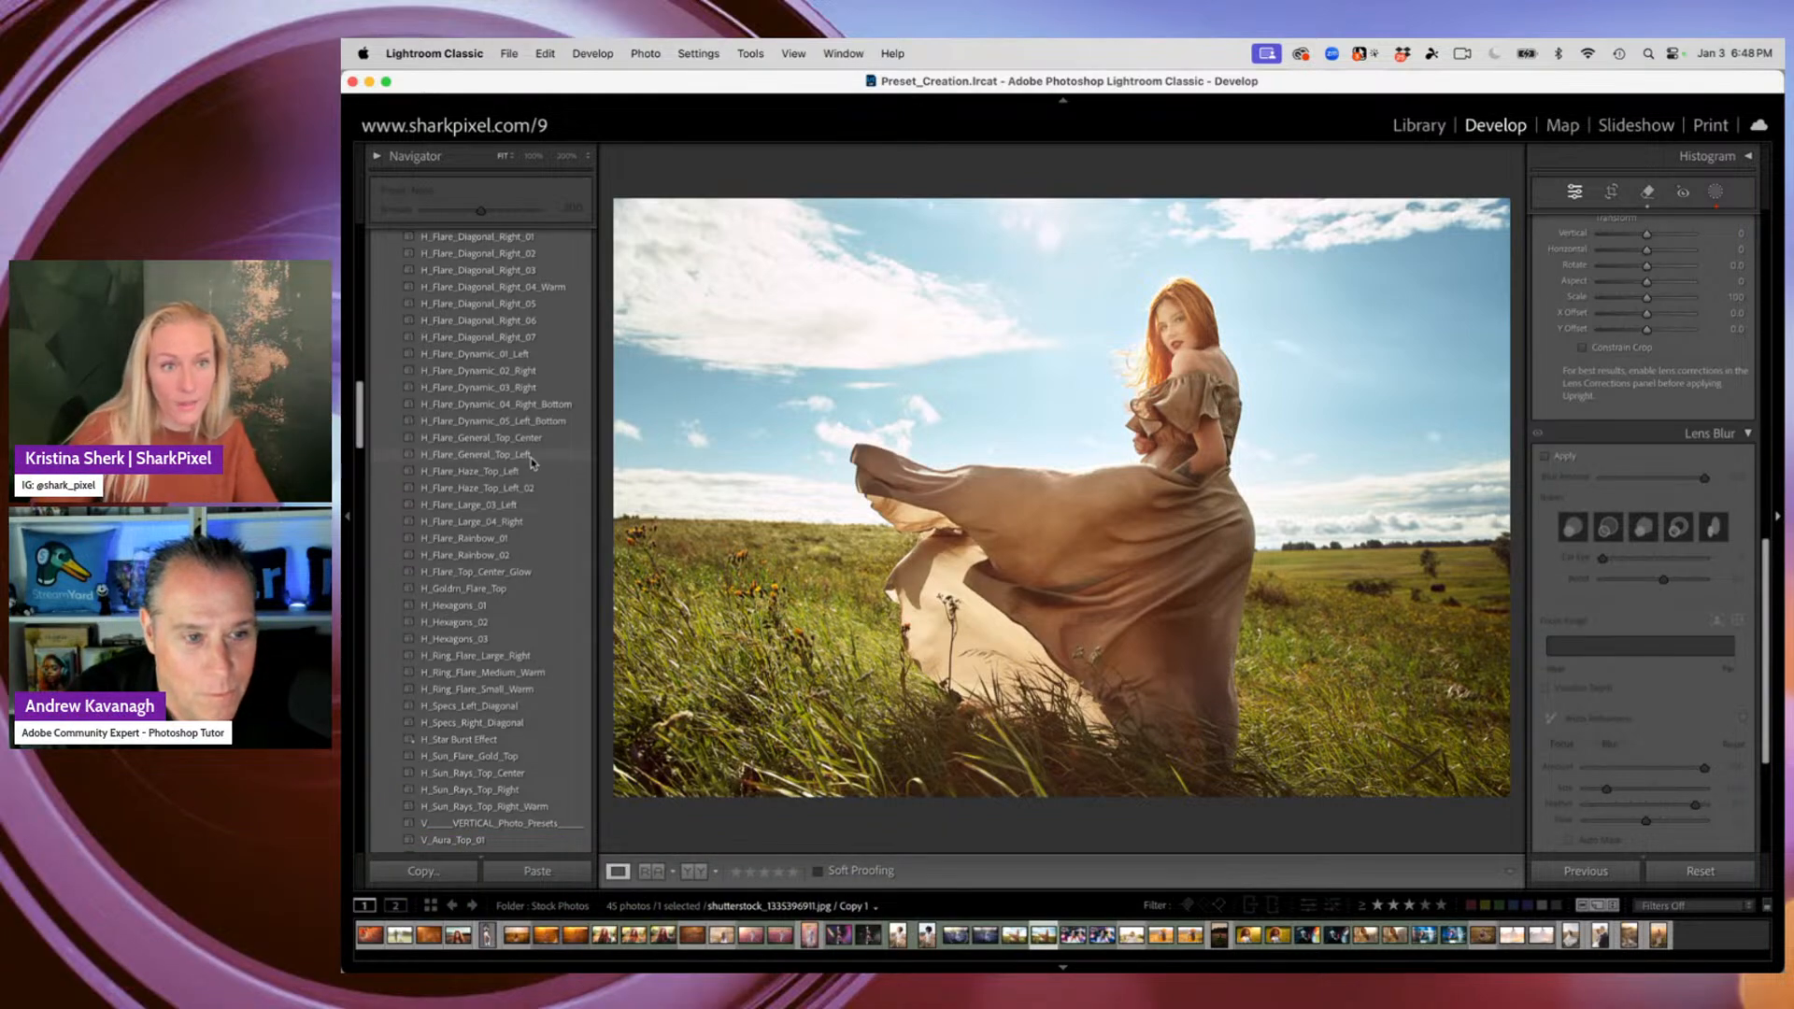
Collapse the SharkPixel_Cinematic & Effects preset group and expand the SharkPixel_Bokeh group
scroll(533, 462, up, 3)
scroll(532, 461, up, 4)
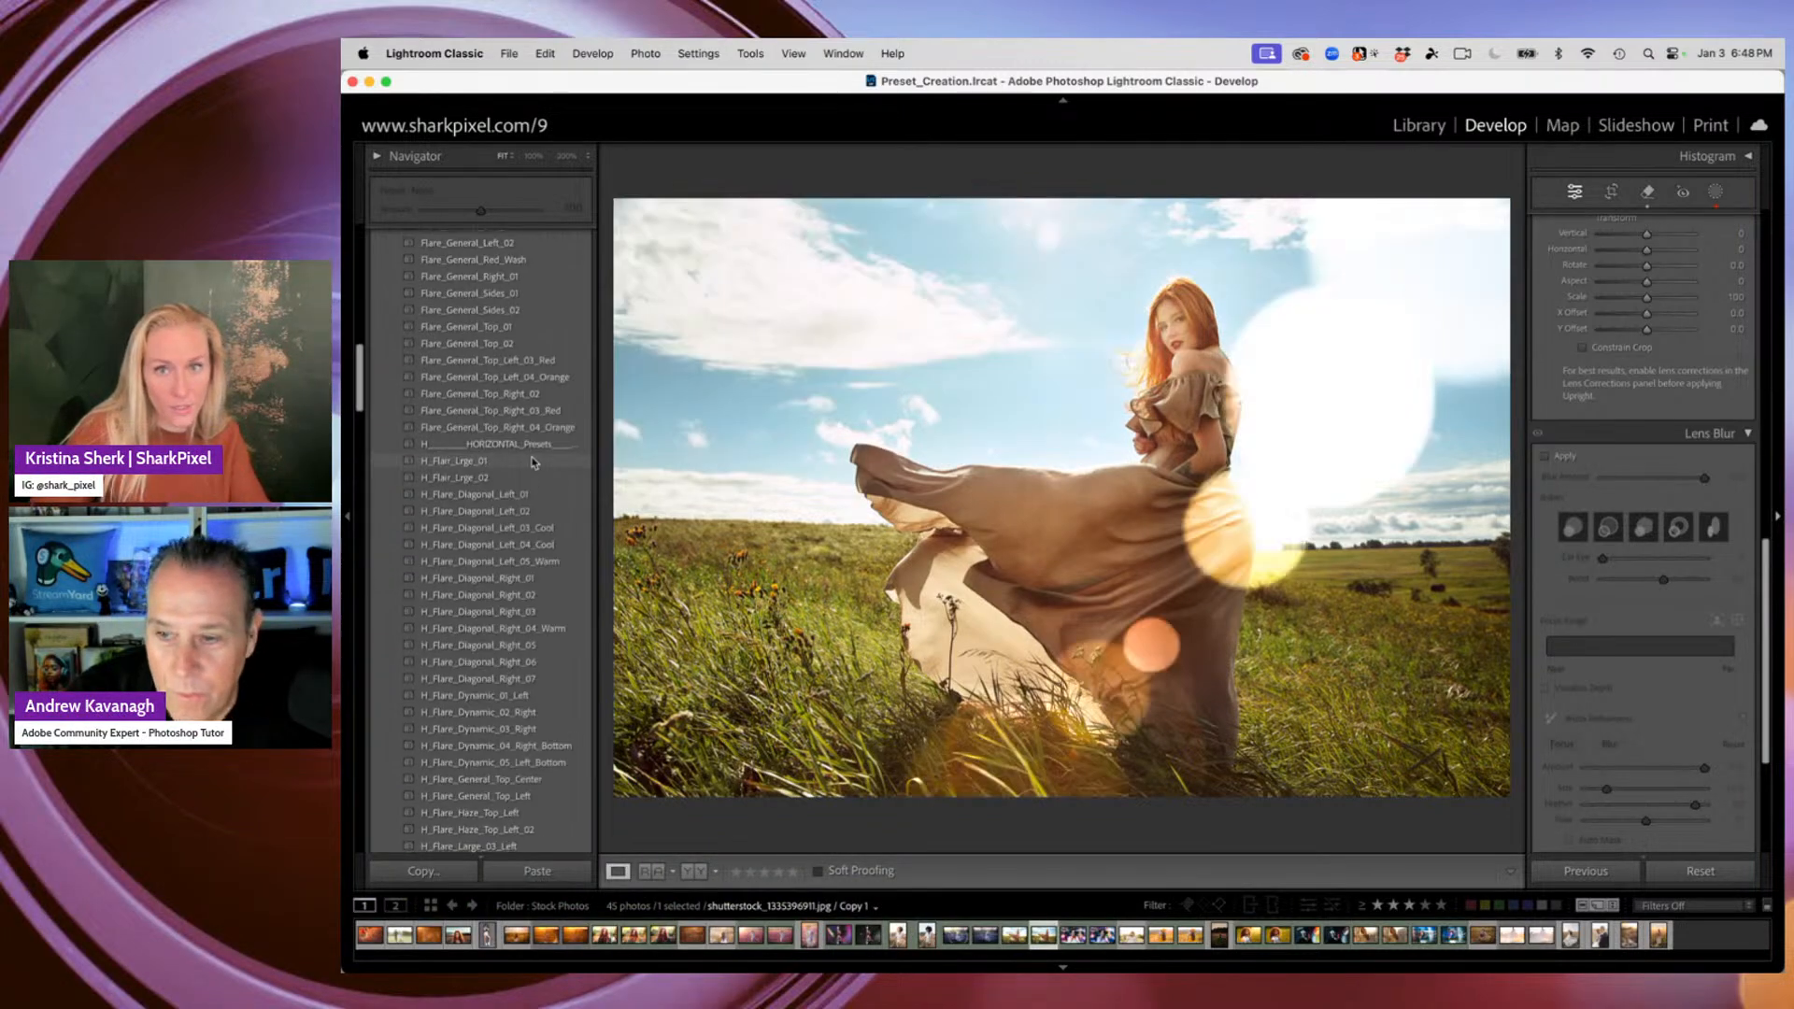
scroll(536, 462, up, 5)
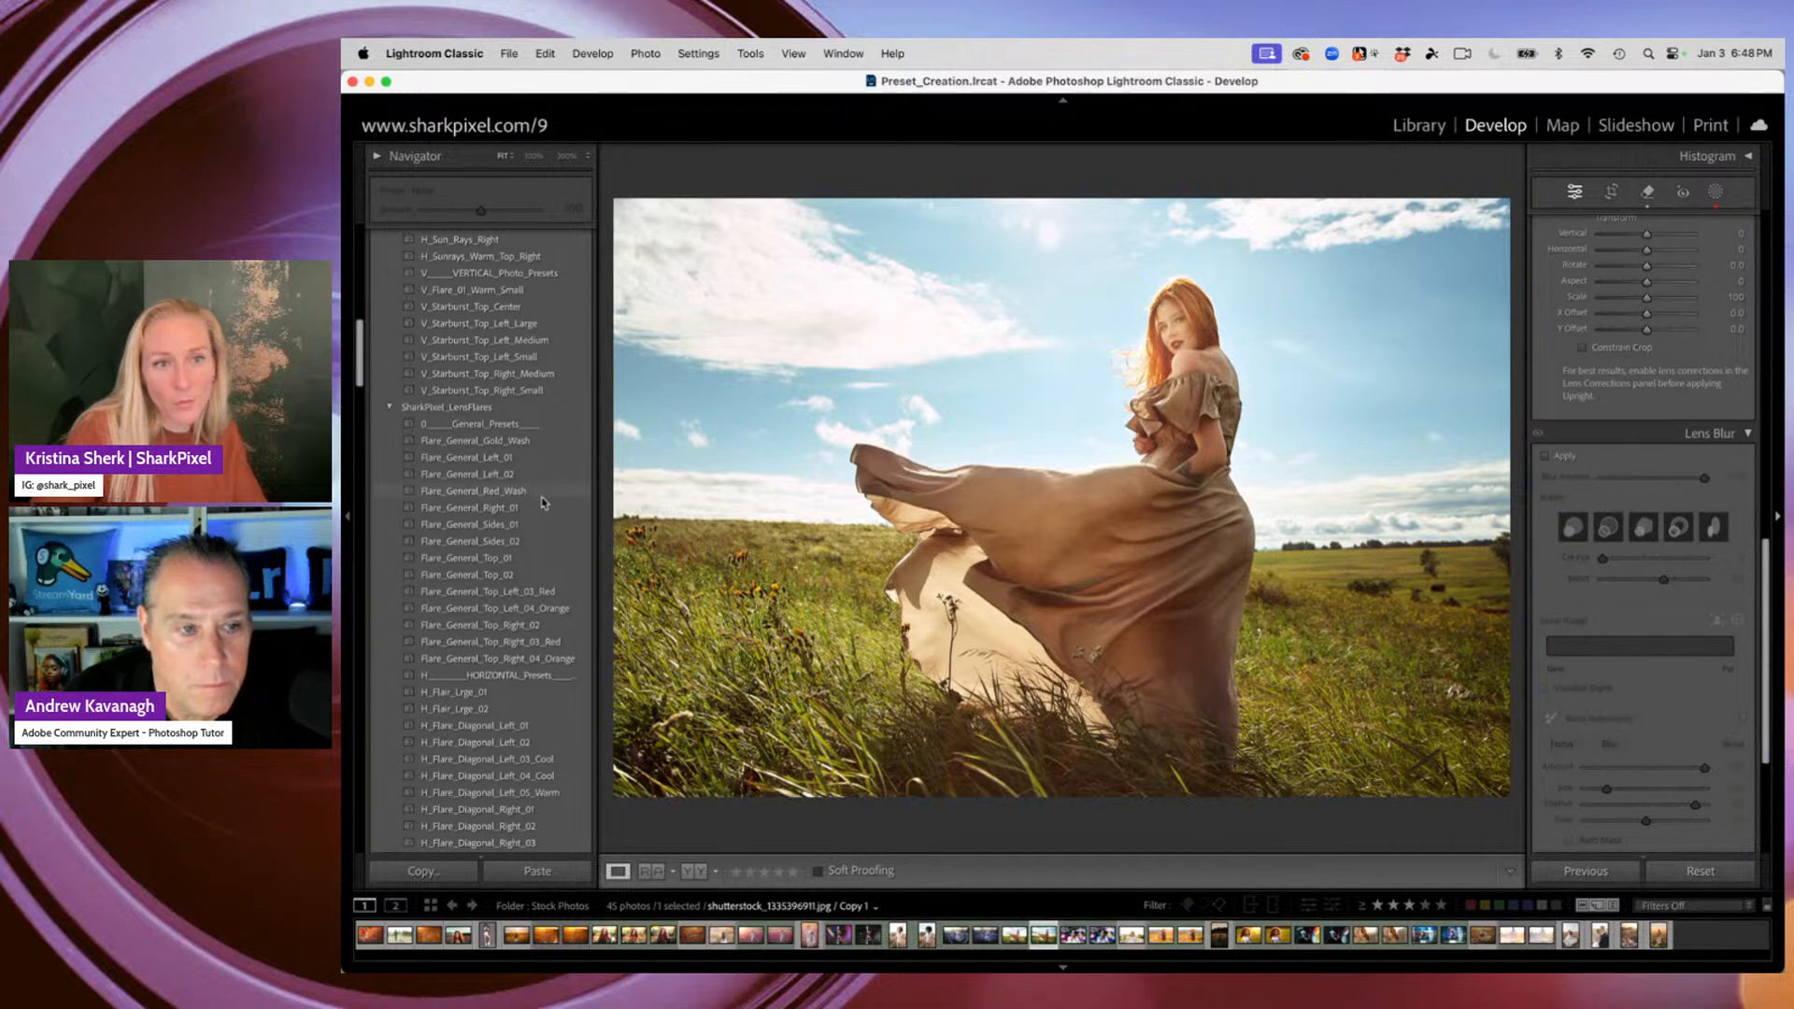
scroll(564, 502, up, 5)
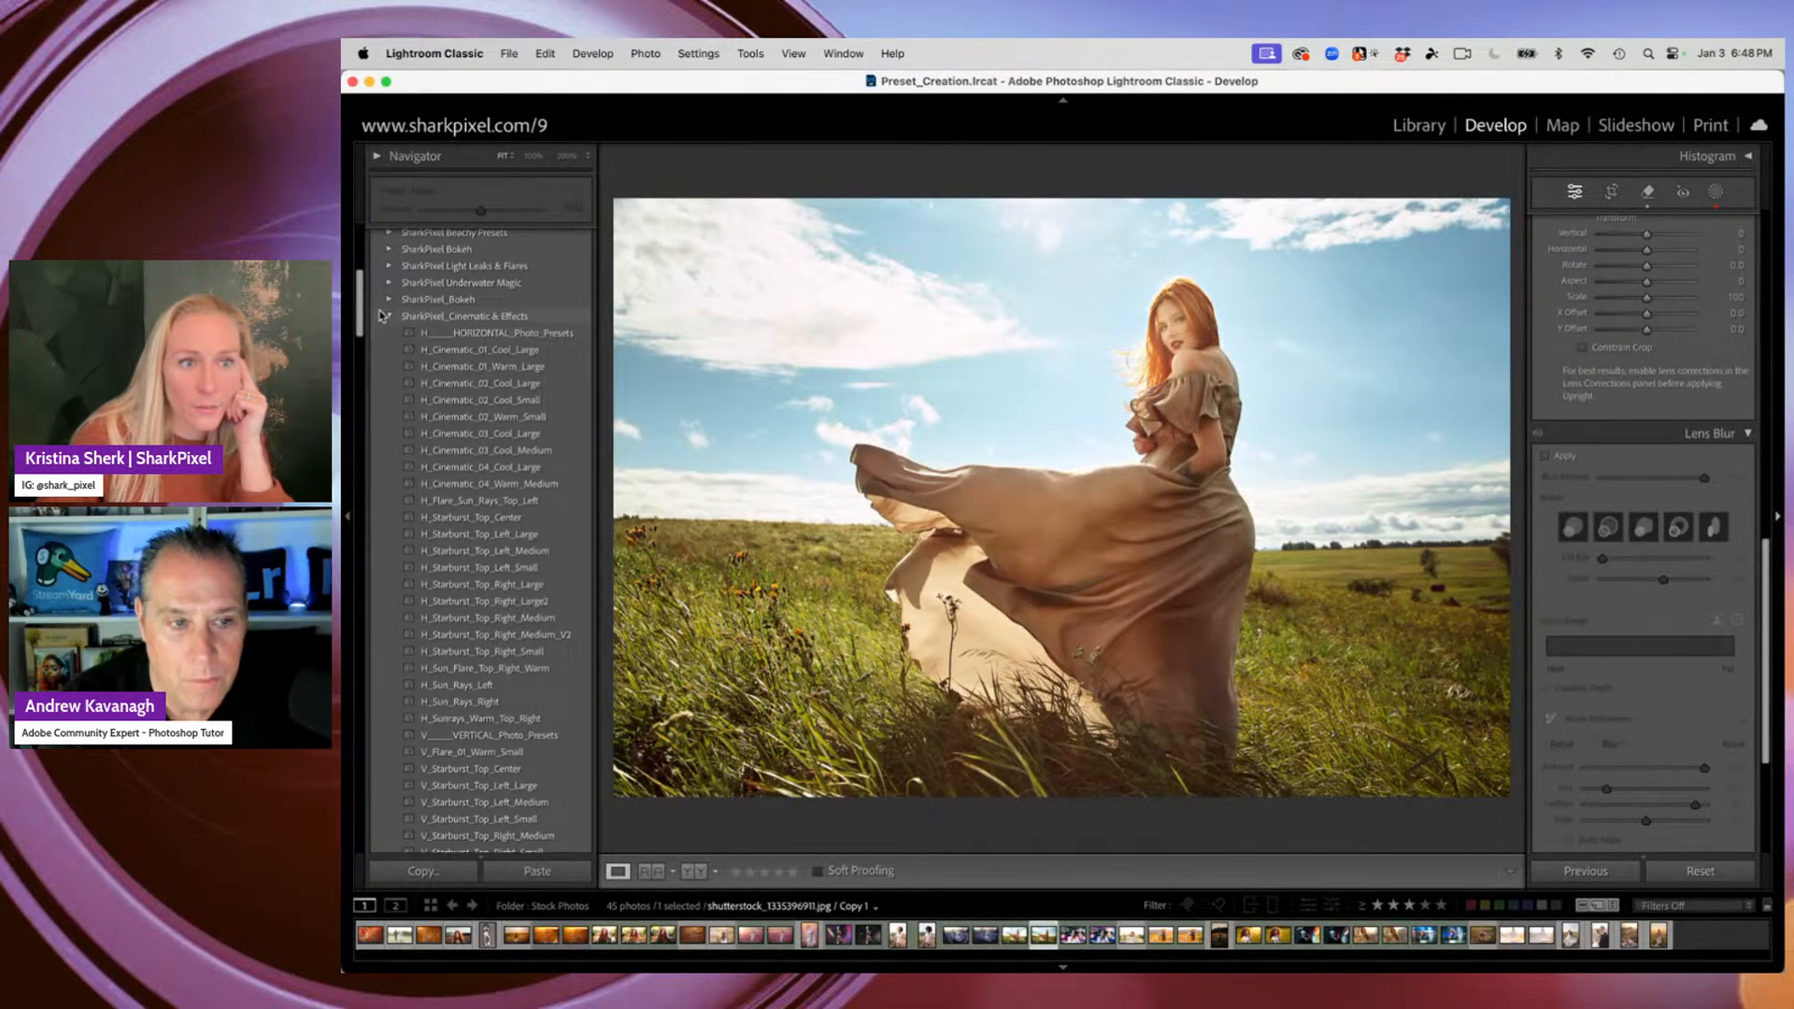
click(384, 317)
click(390, 333)
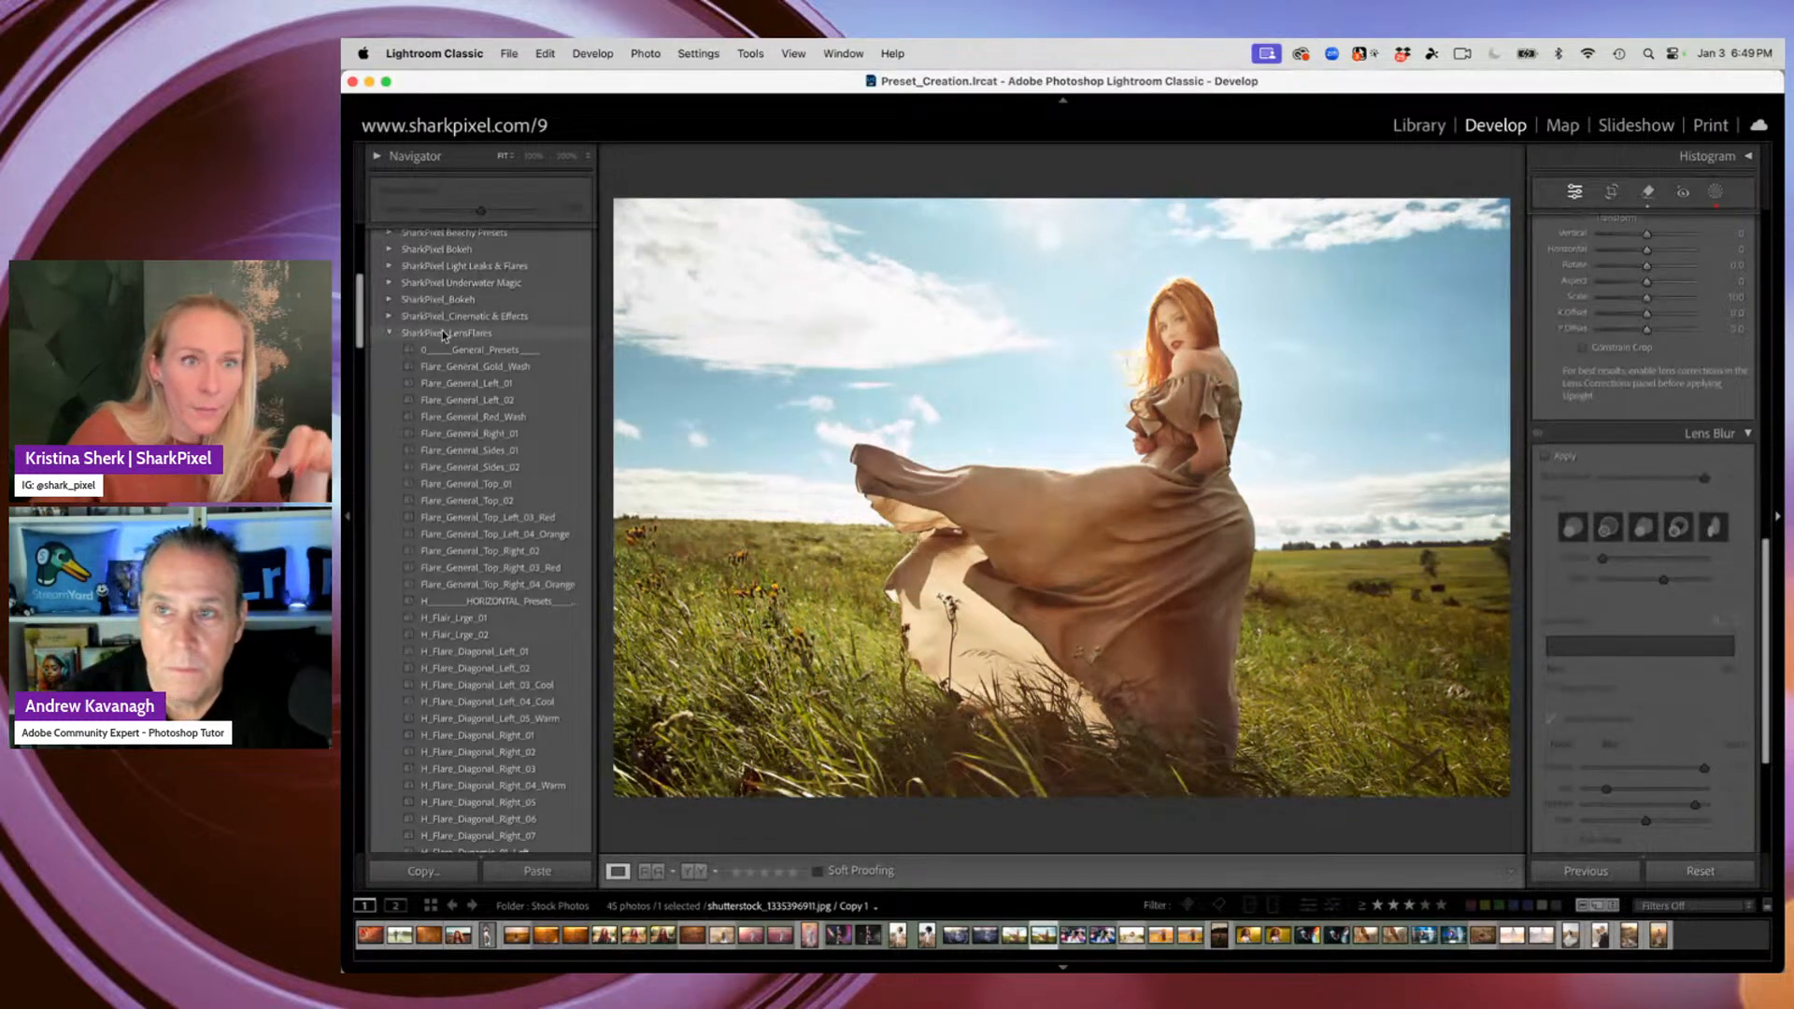
click(392, 298)
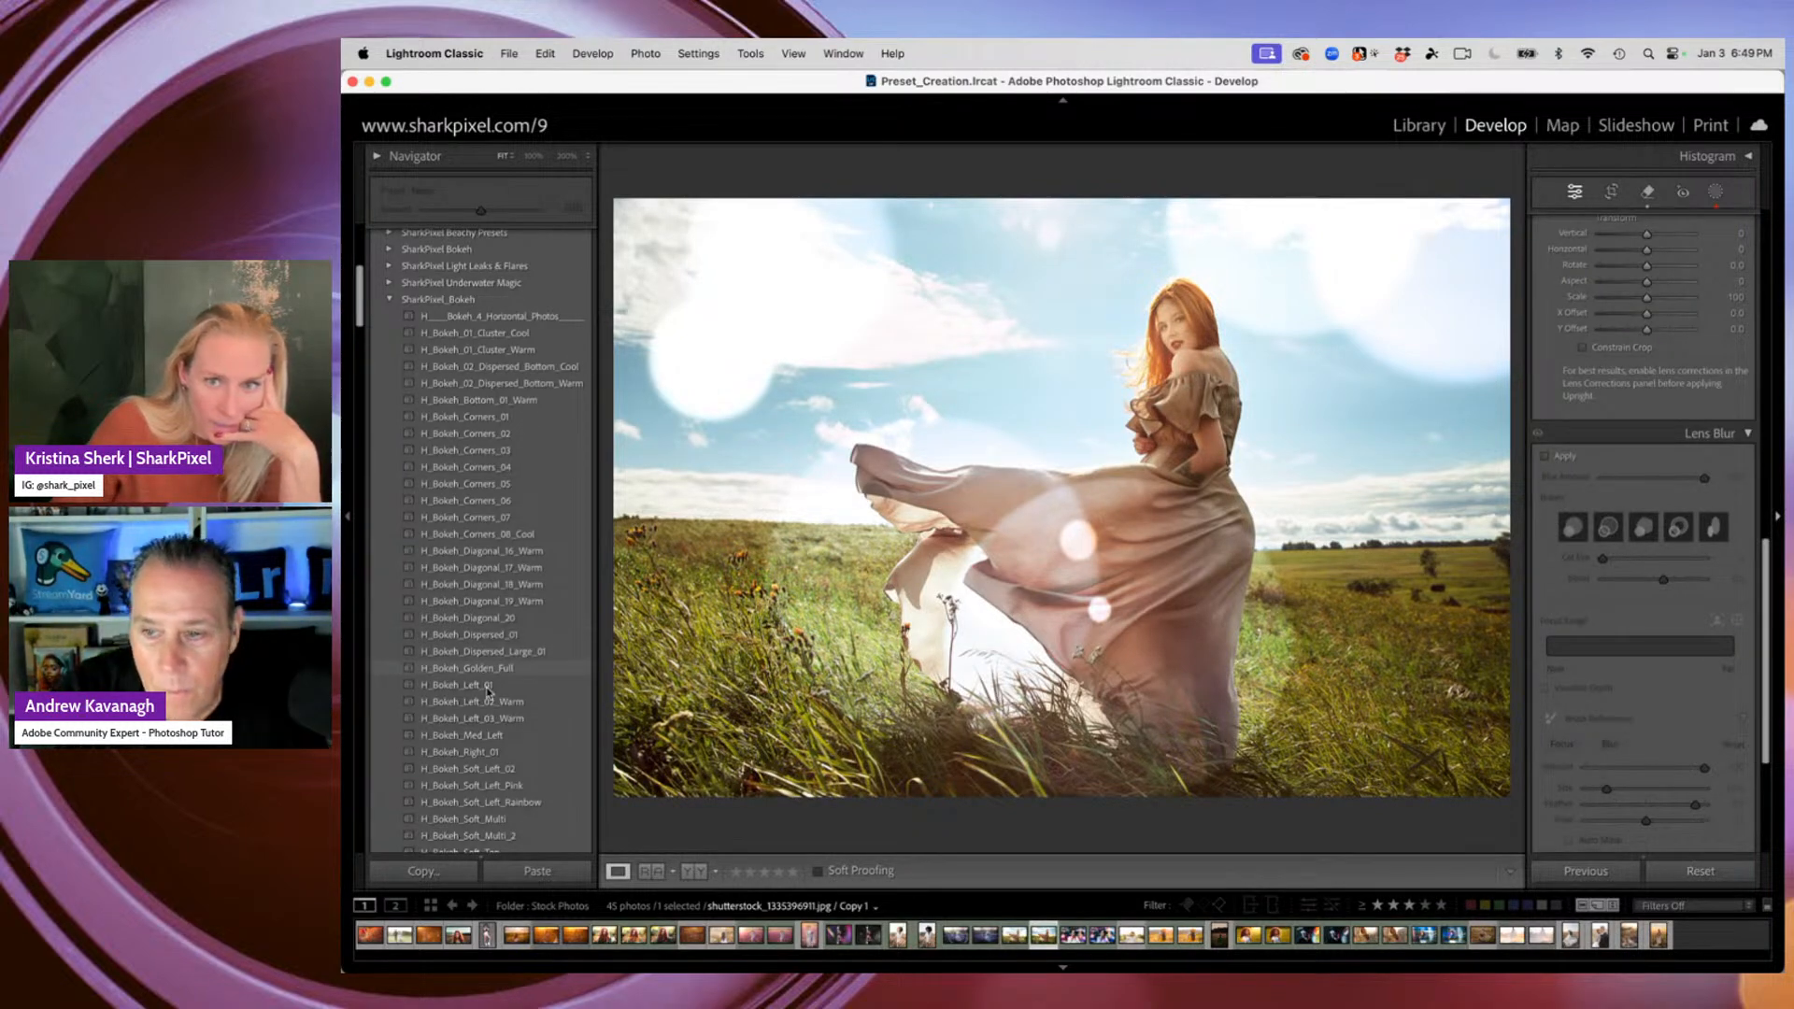
Browse the bokeh and lens flare presets and apply H_Flair_Lrge_02 to the portrait
scroll(487, 693, down, 3)
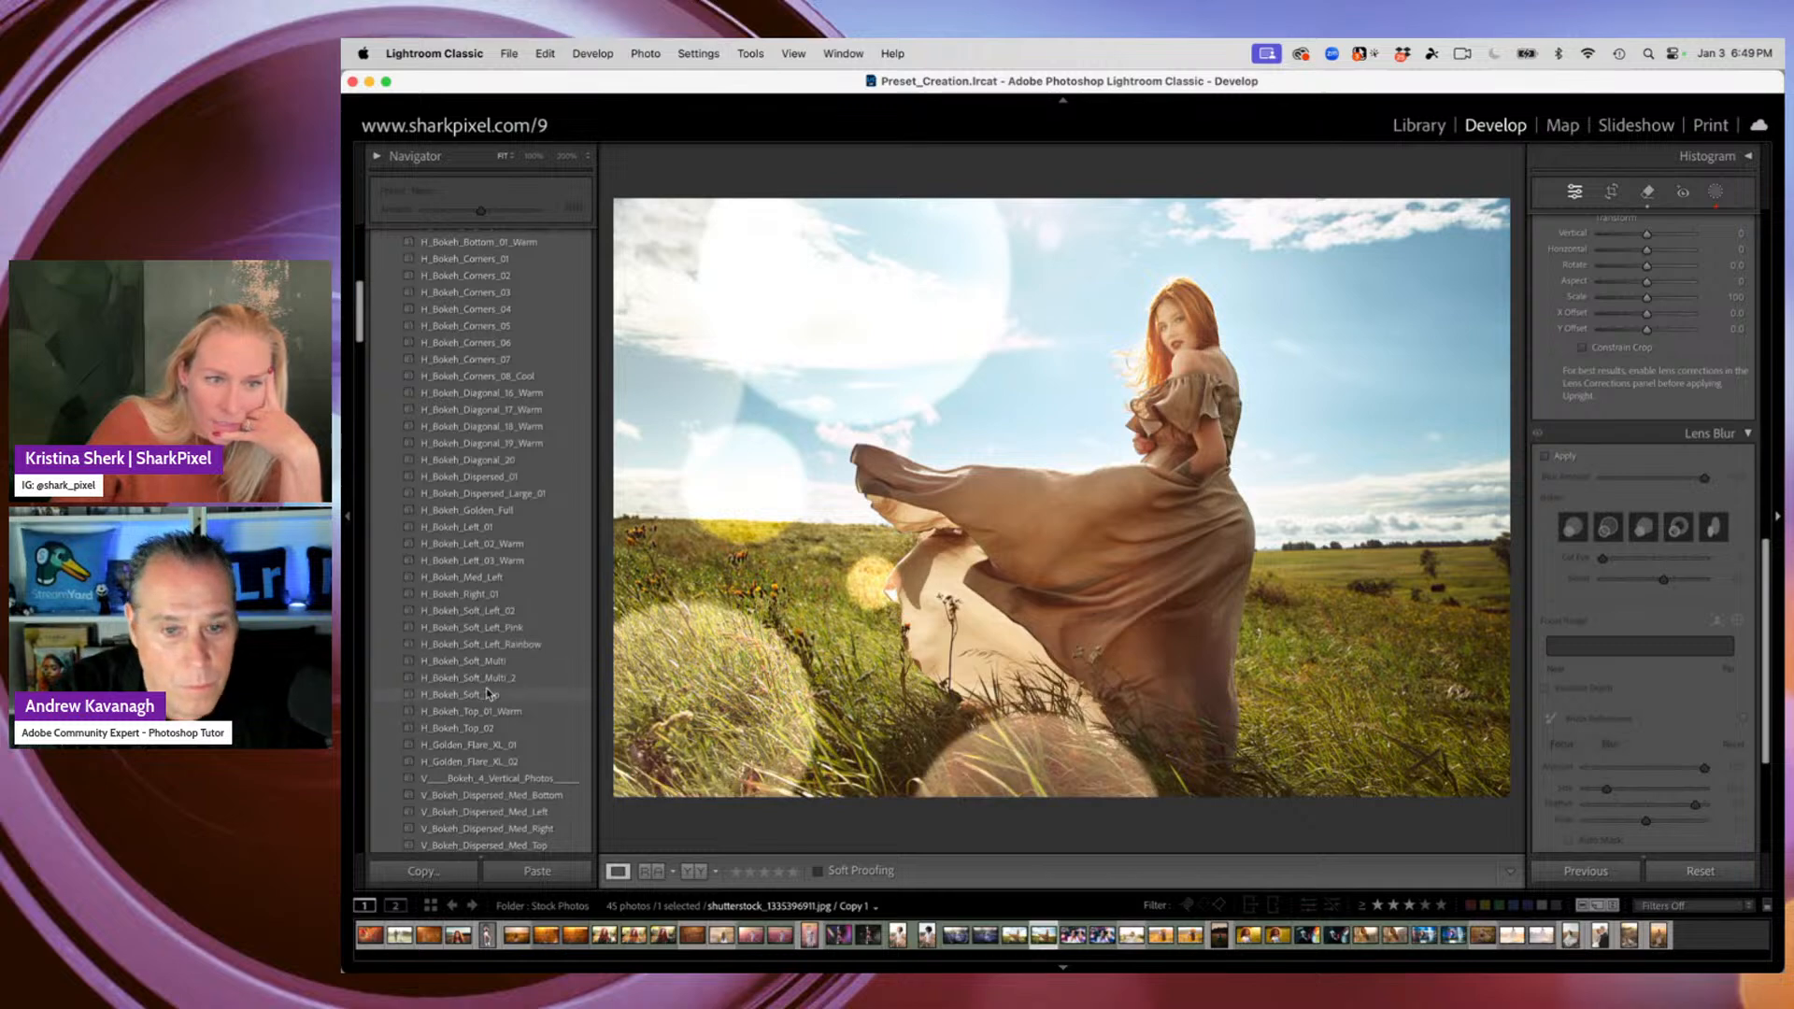
scroll(487, 693, down, 3)
scroll(490, 693, down, 3)
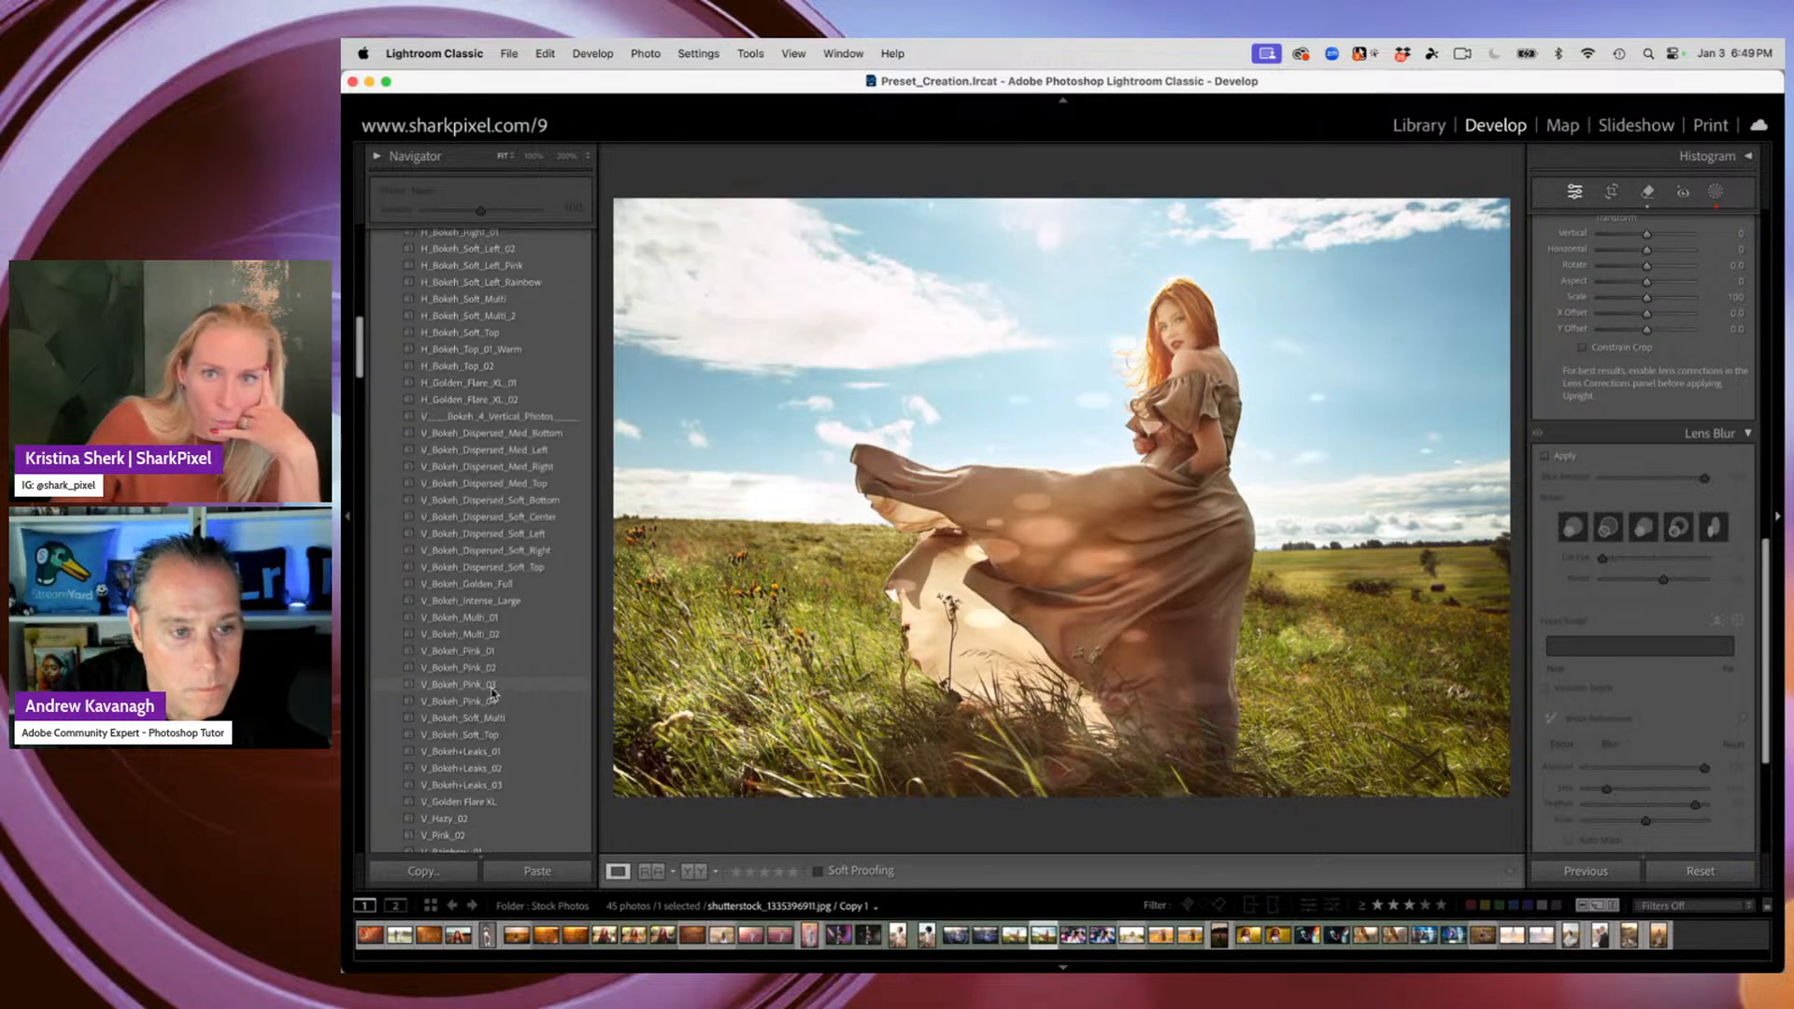
scroll(493, 693, down, 5)
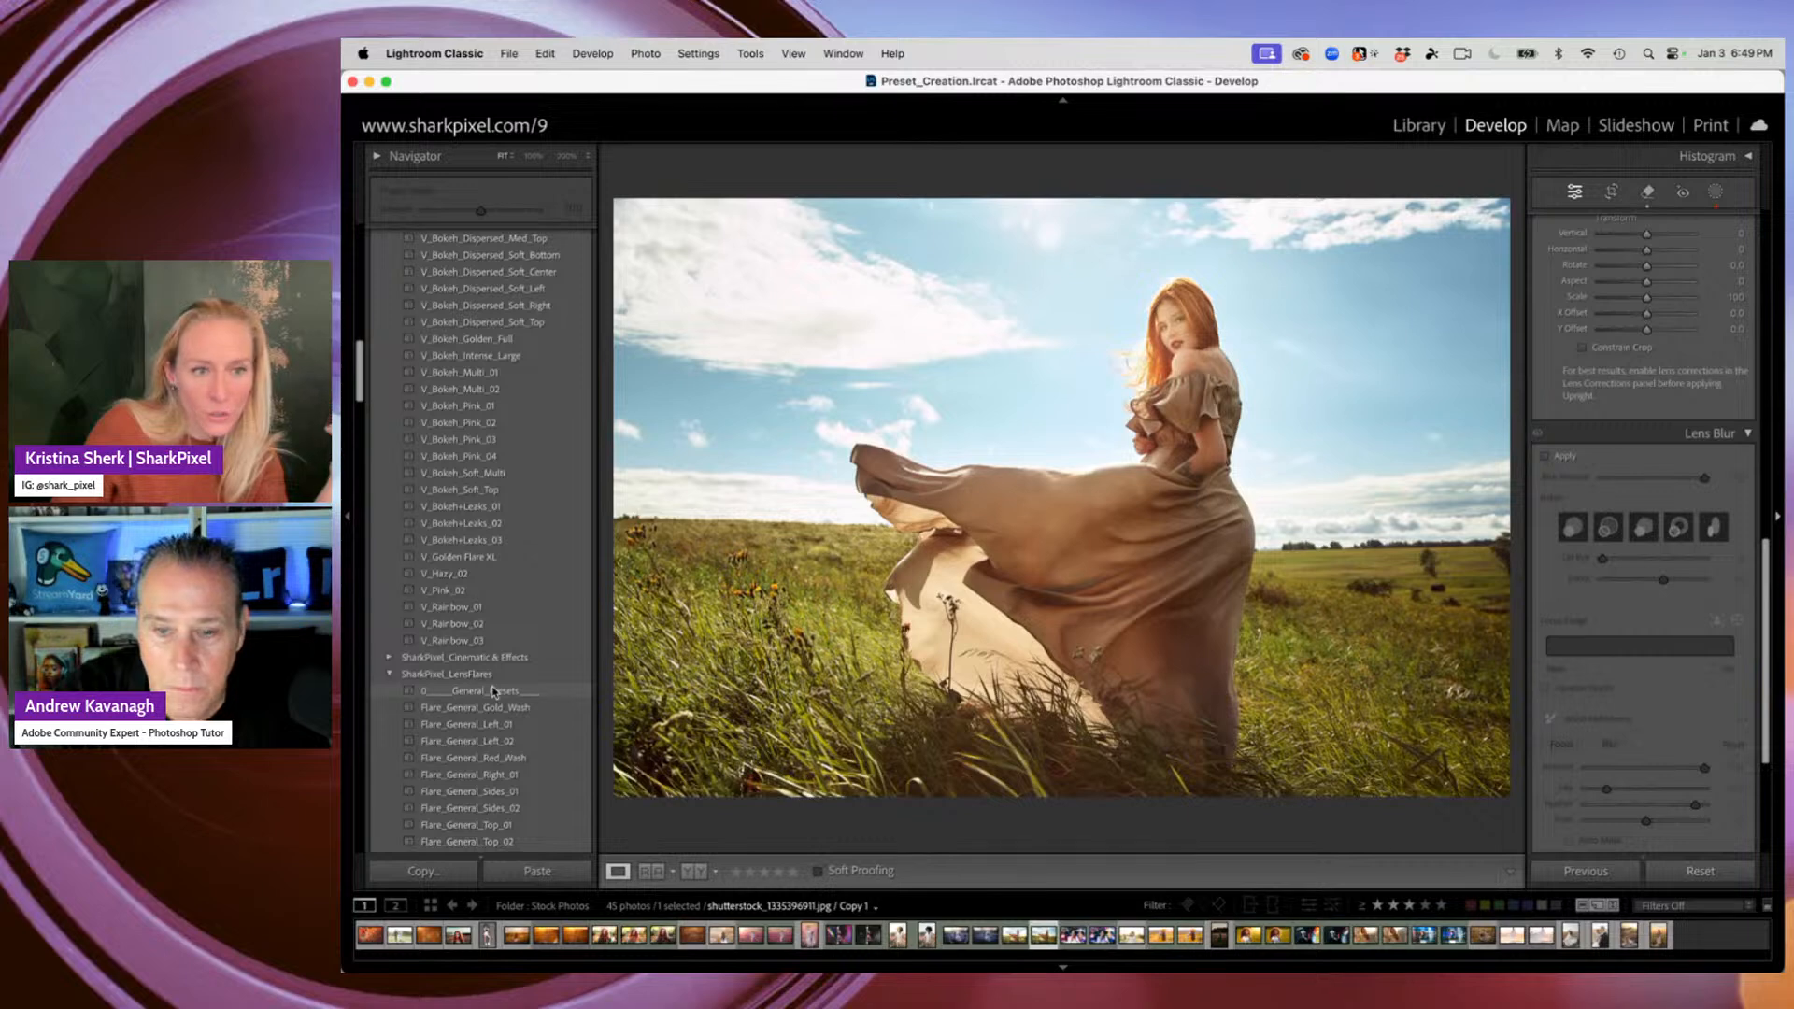
scroll(494, 691, down, 2)
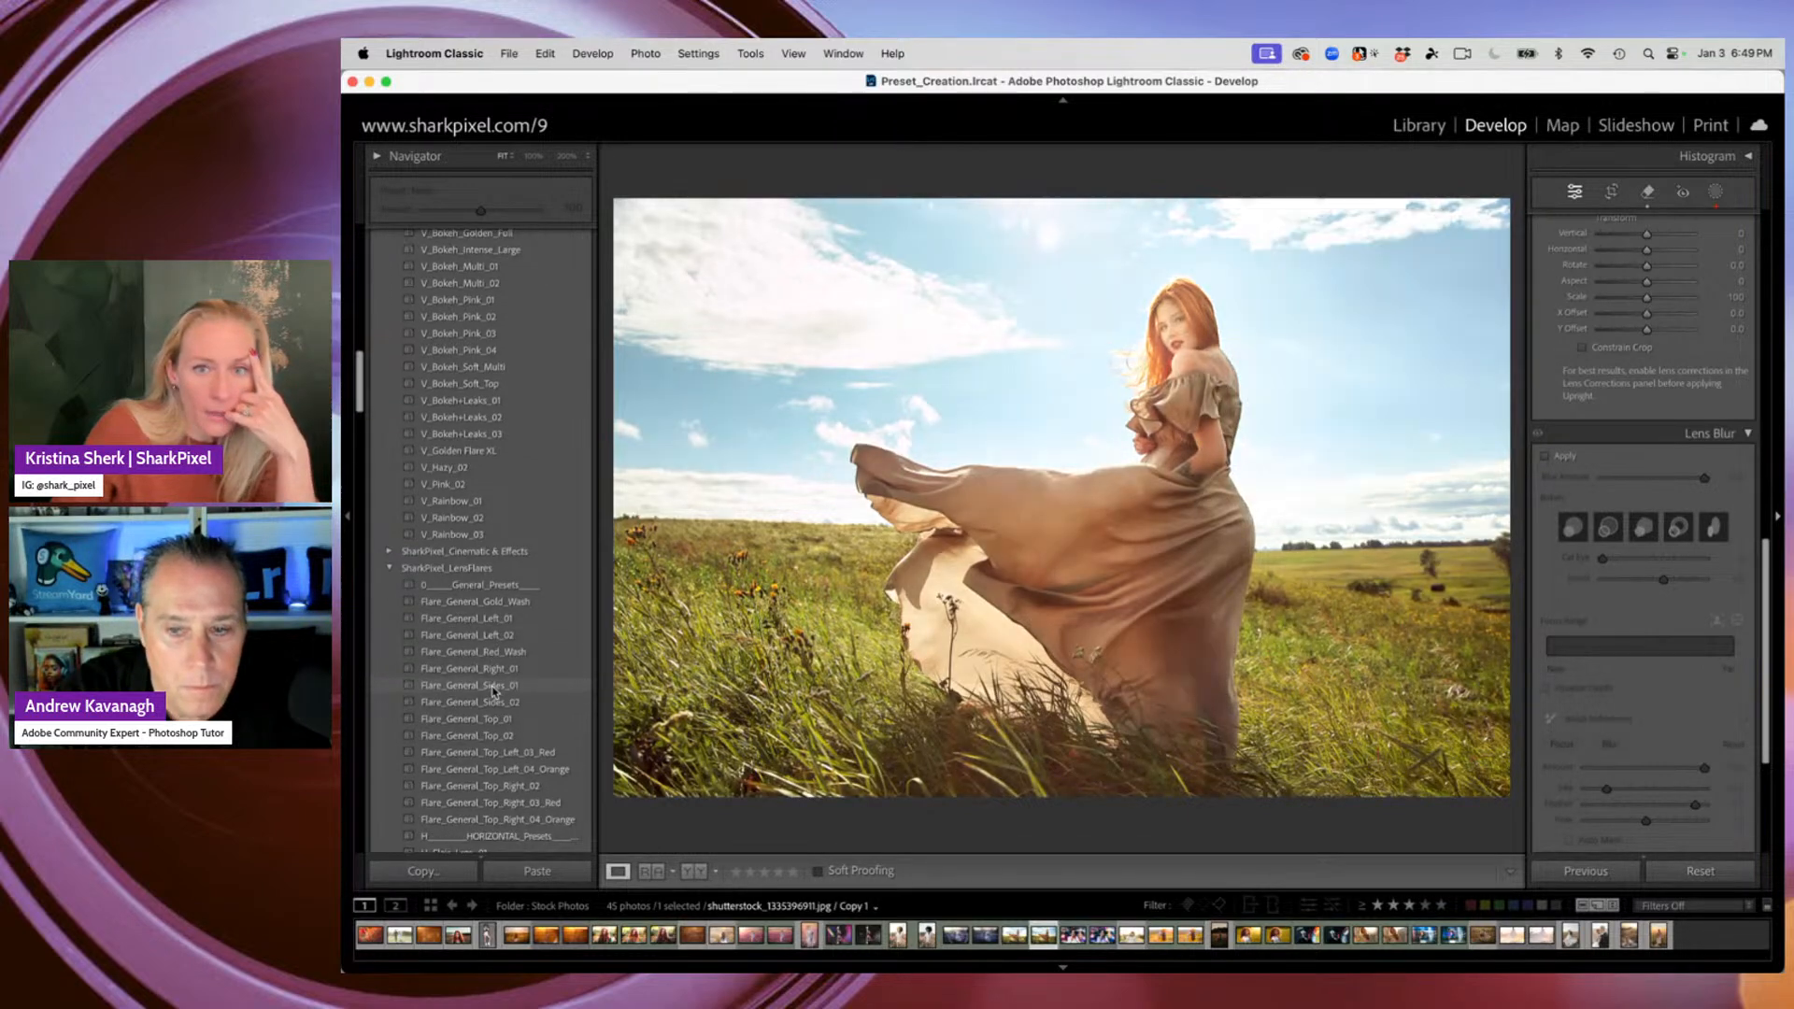
scroll(493, 692, down, 1)
scroll(495, 692, down, 3)
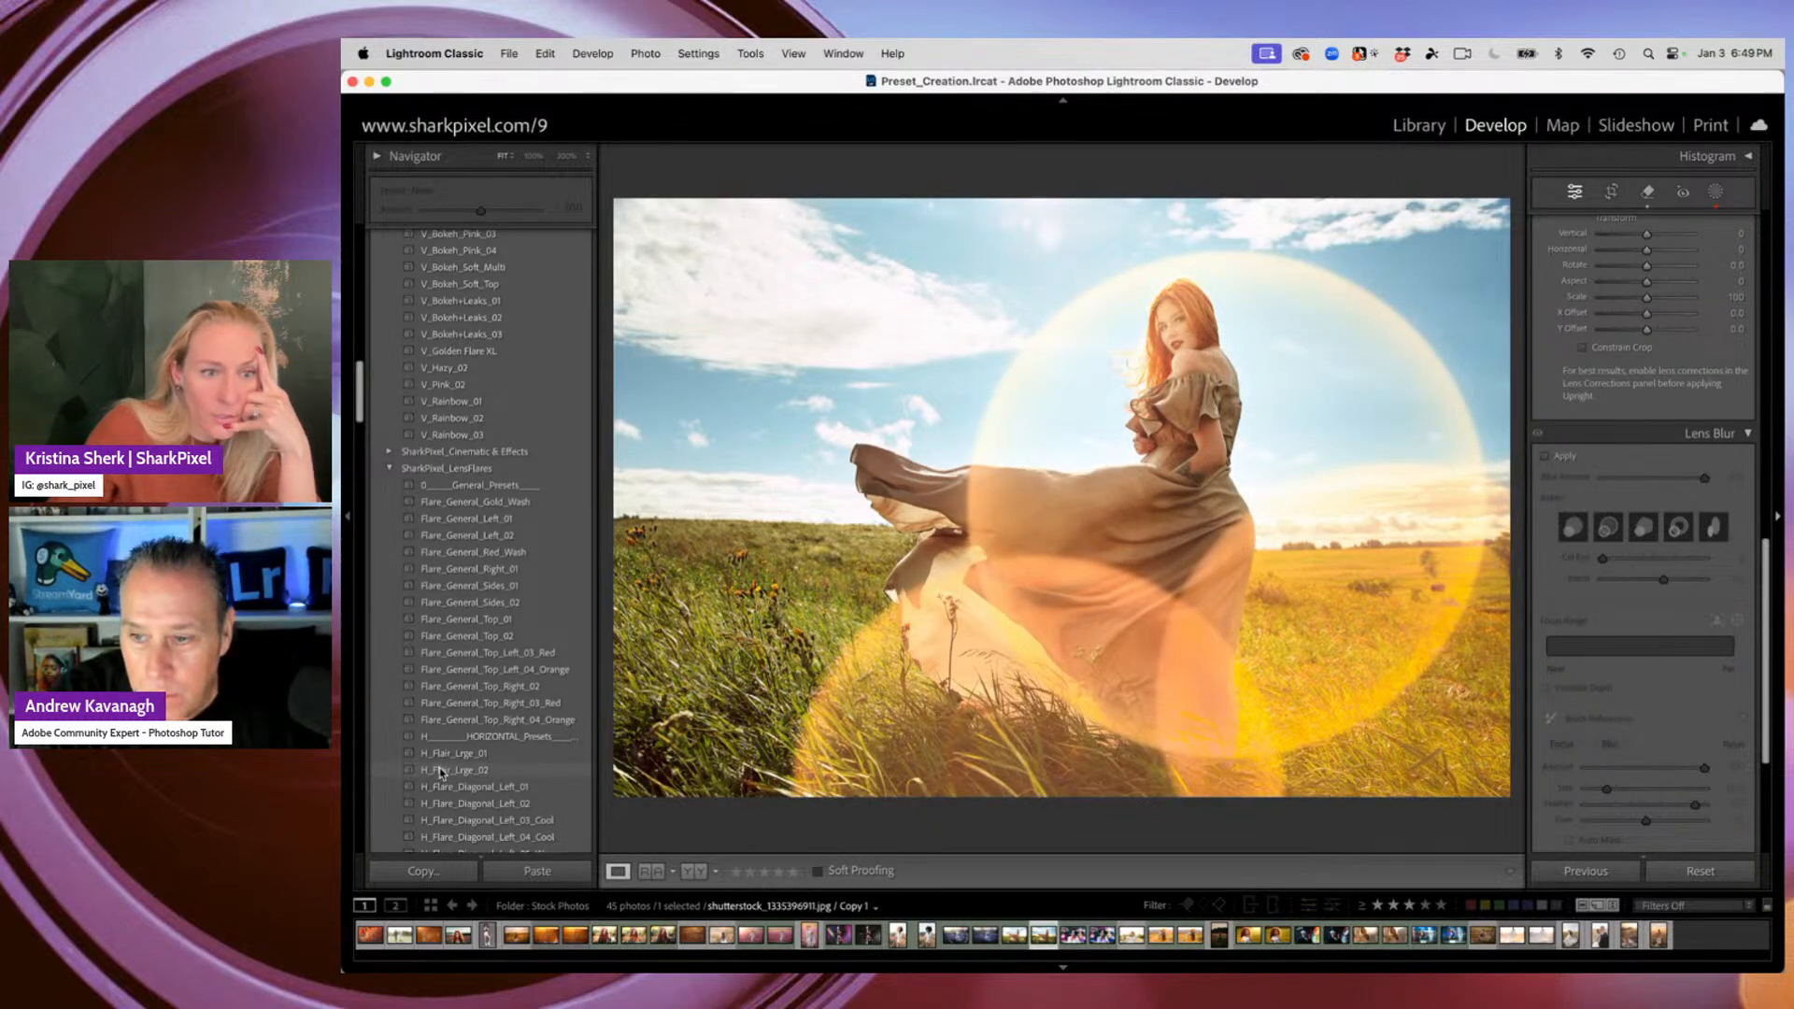
scroll(459, 774, down, 1)
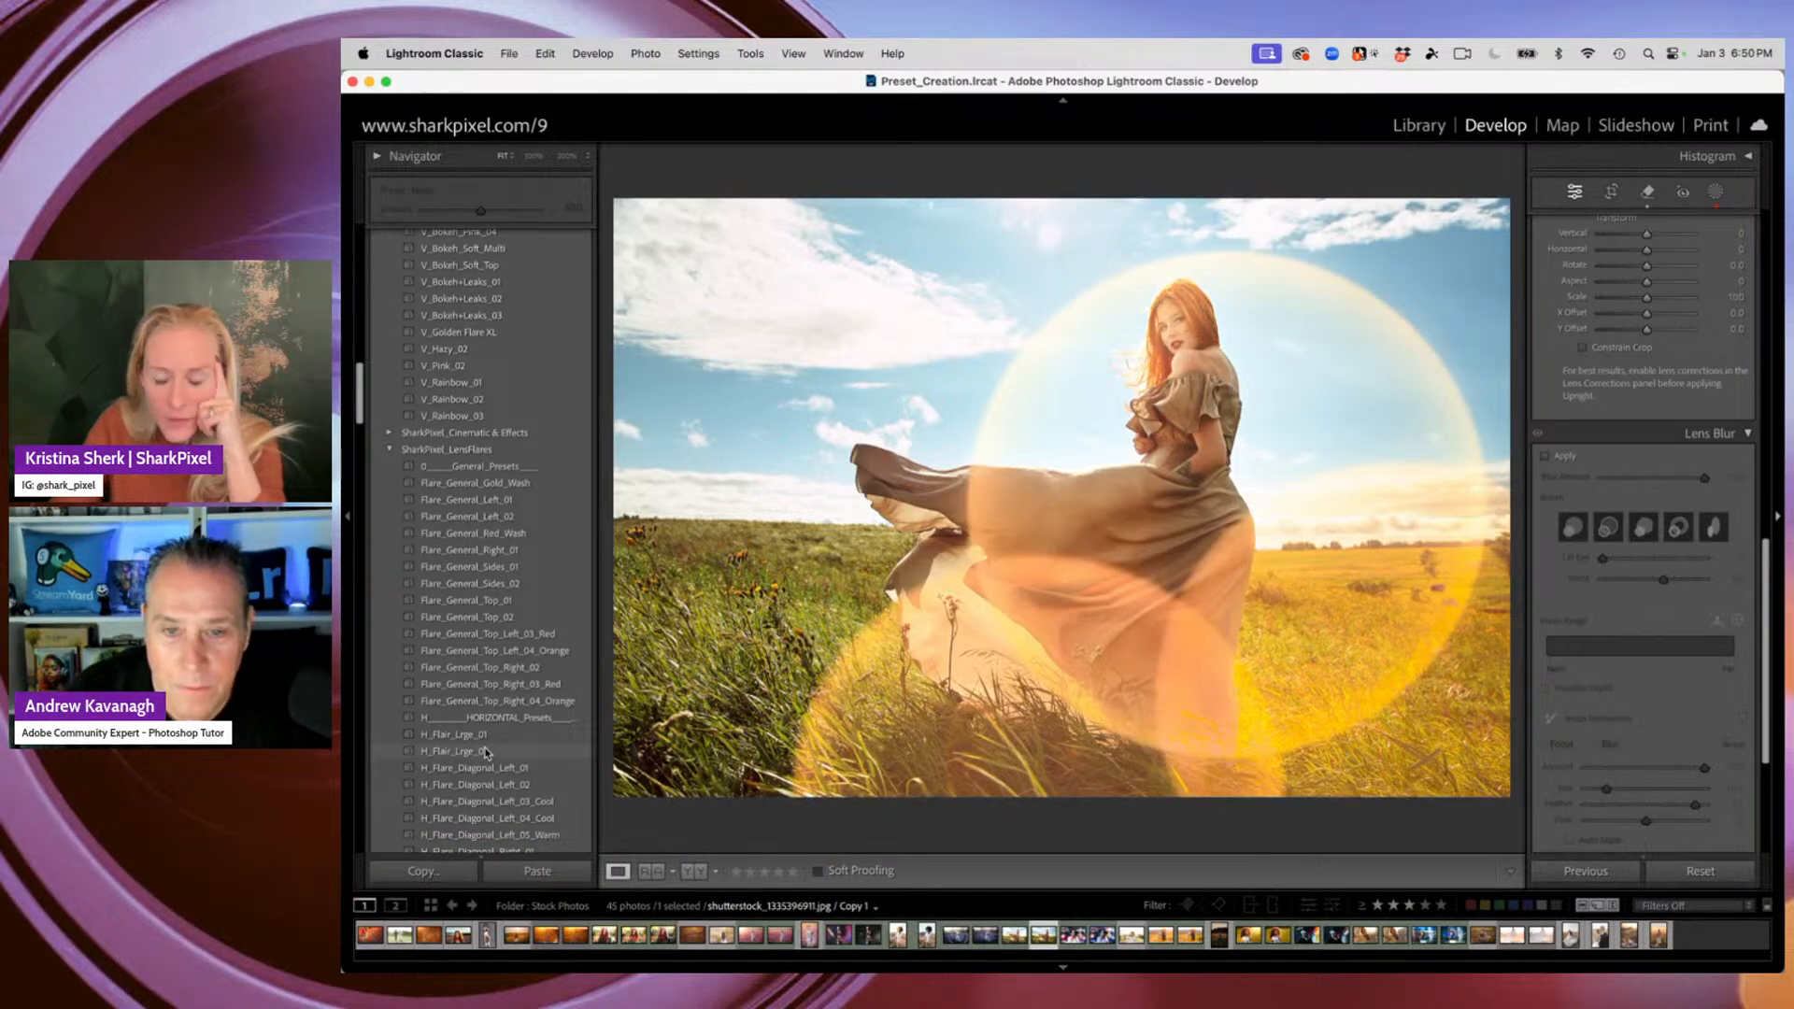
click(485, 751)
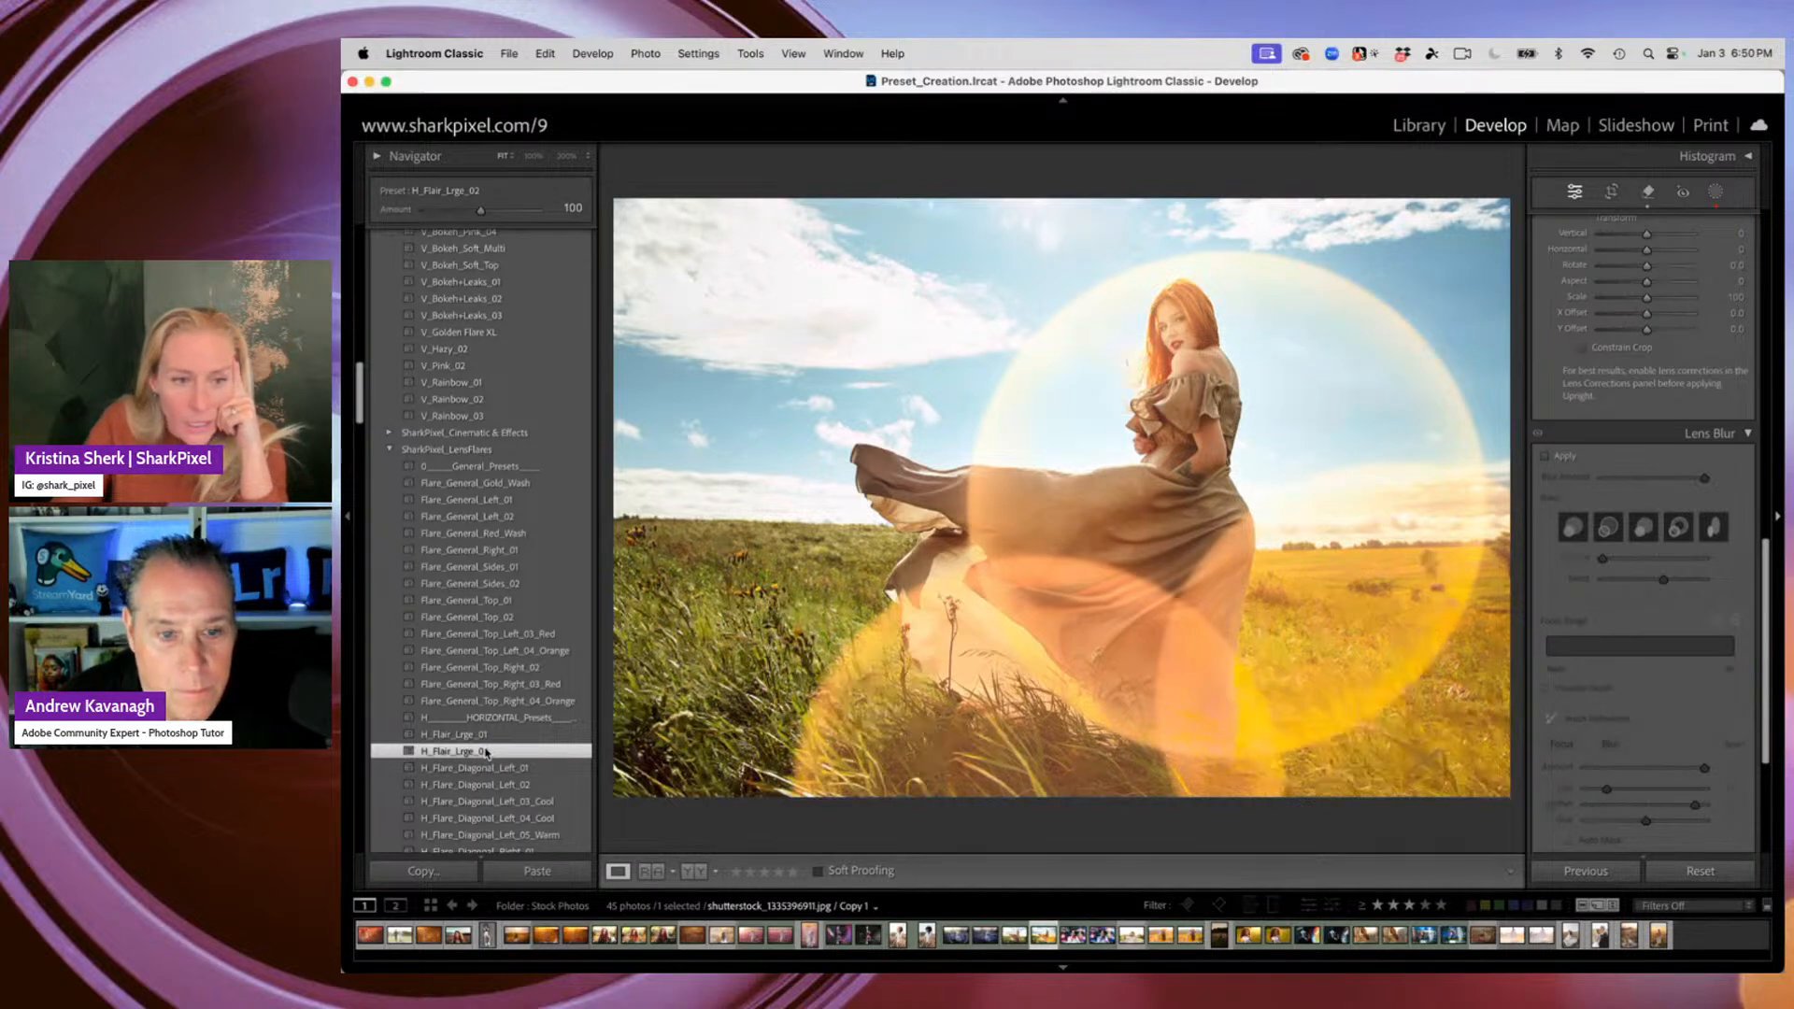
Open the masks of the applied flare preset and select Mask 1, the large ring around the woman
click(1715, 192)
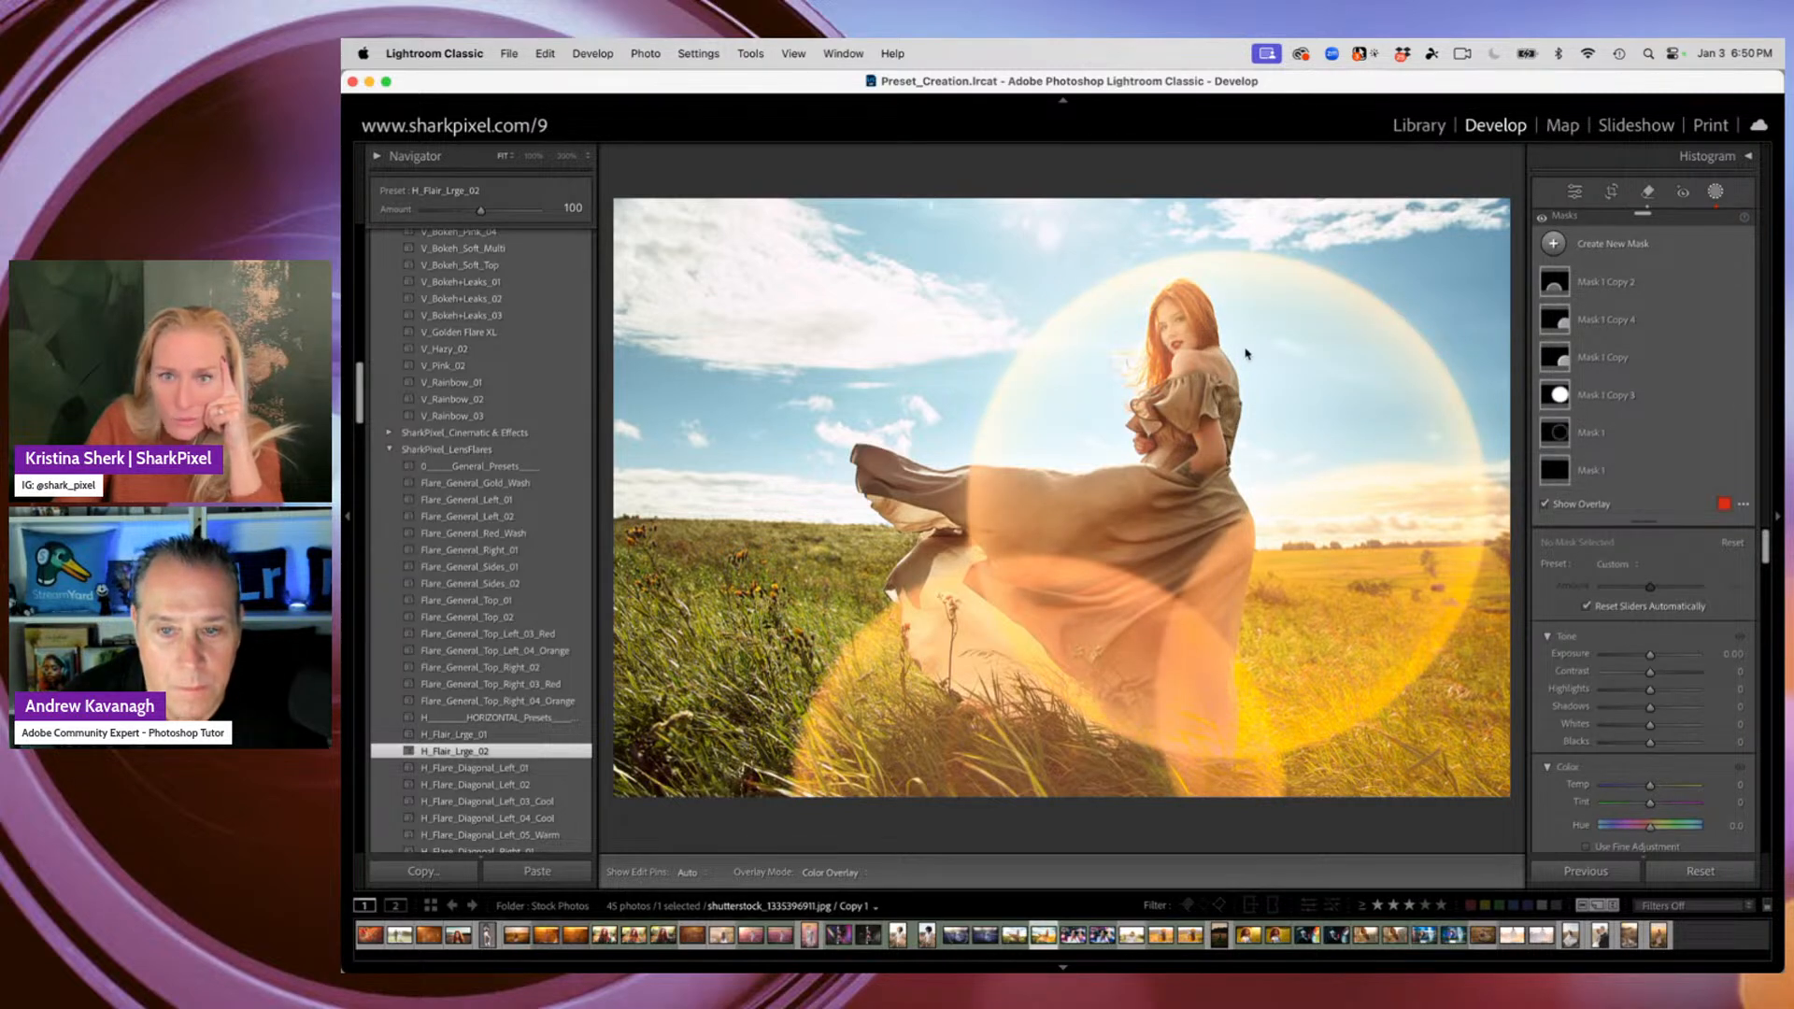
click(1560, 316)
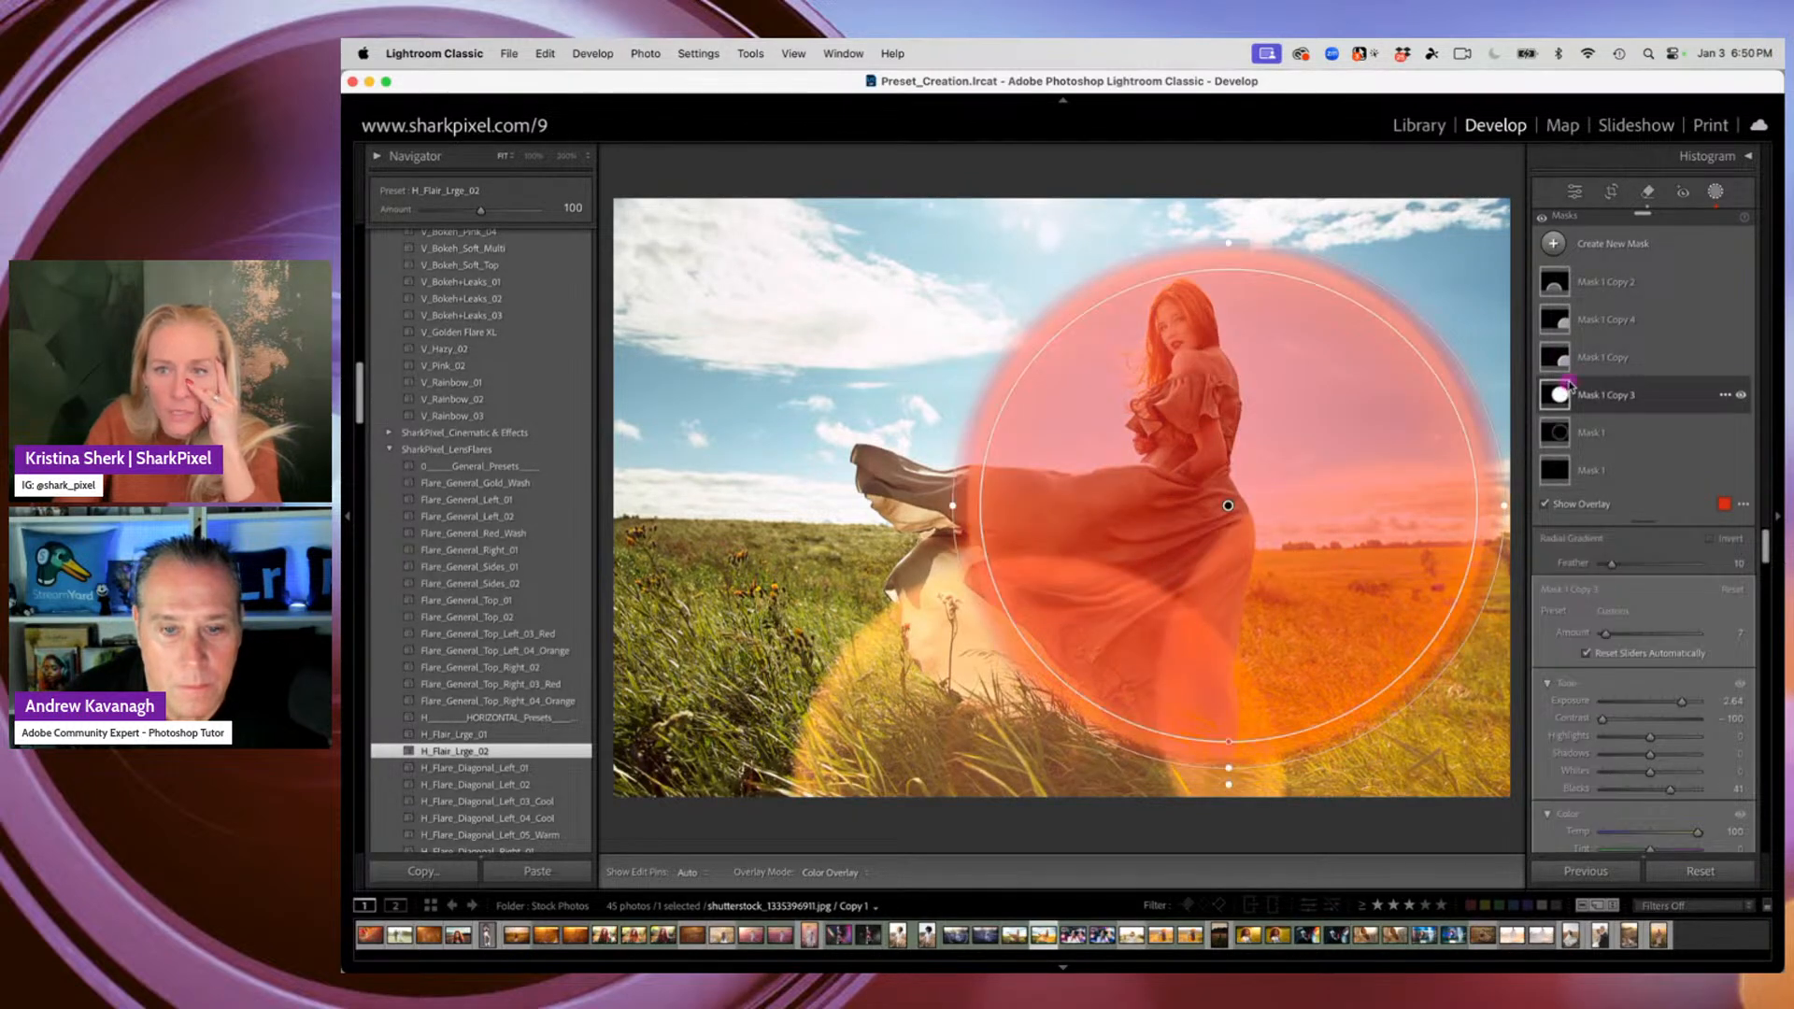
click(1560, 432)
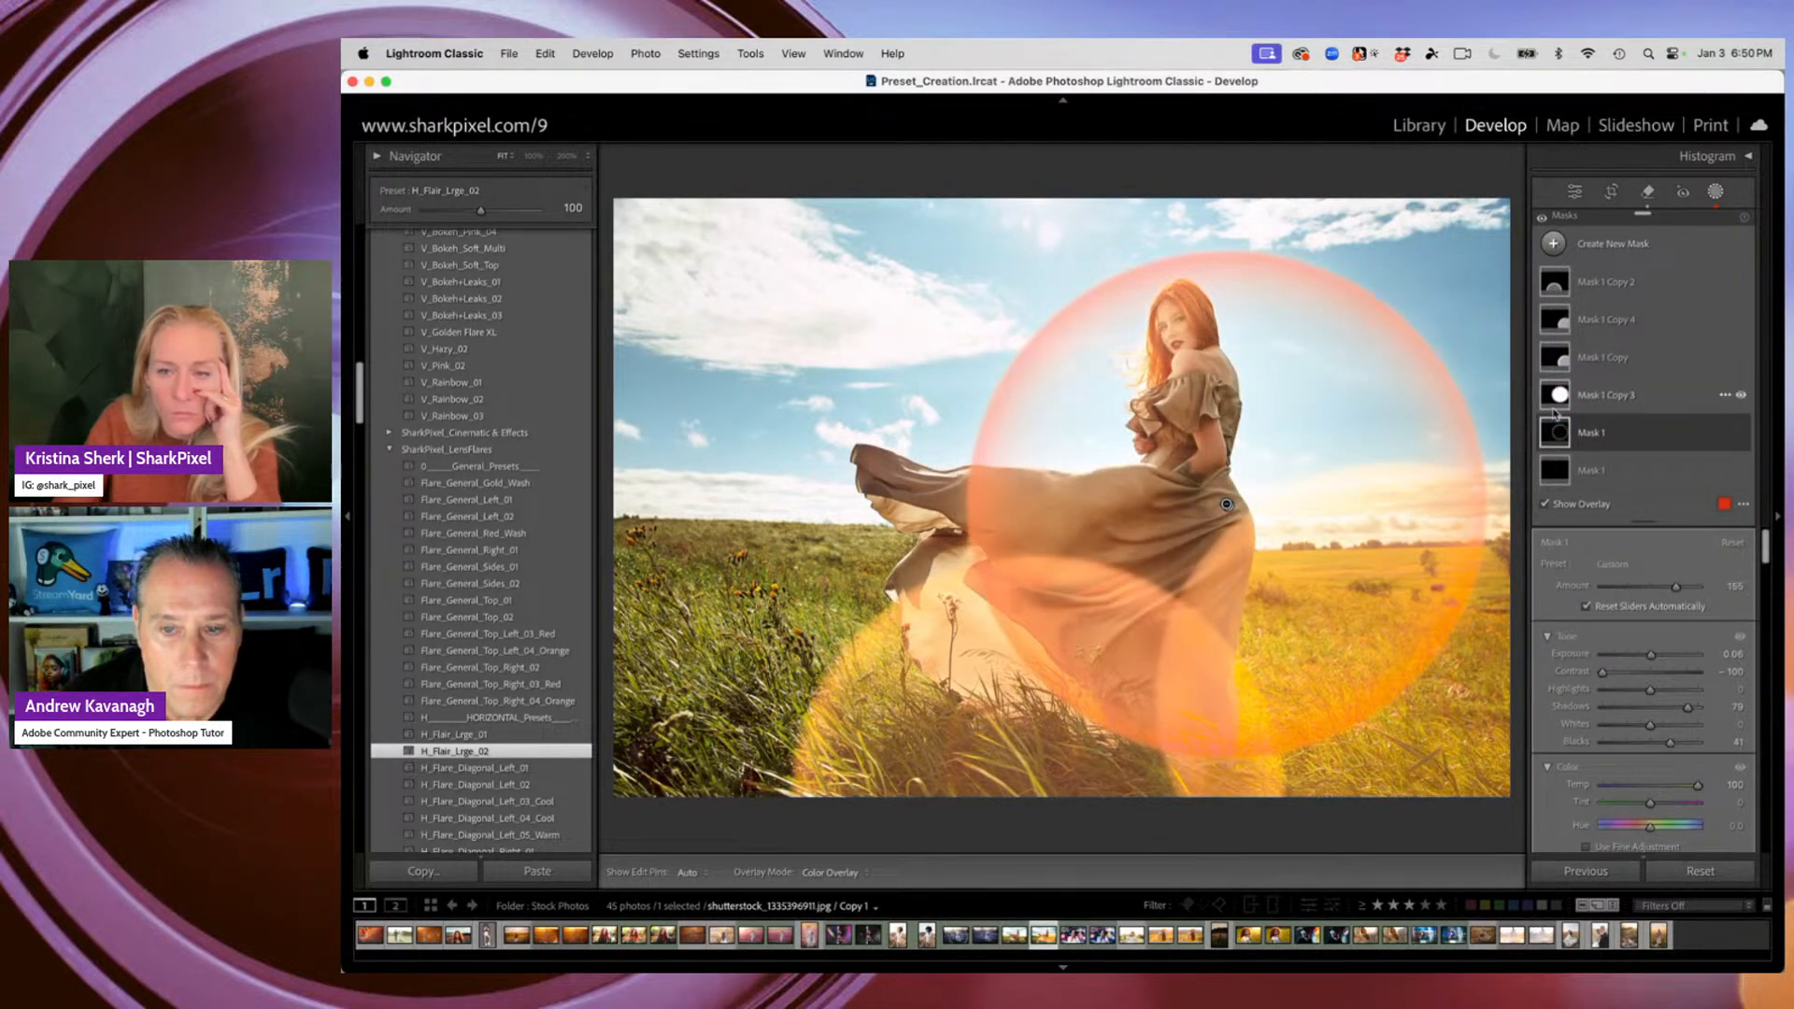
Try the large flare circle over the sky left of the woman by moving Mask 1 Copy 3 and the Mask 1 ring
click(1556, 394)
drag(1217, 497, 781, 440)
click(1564, 445)
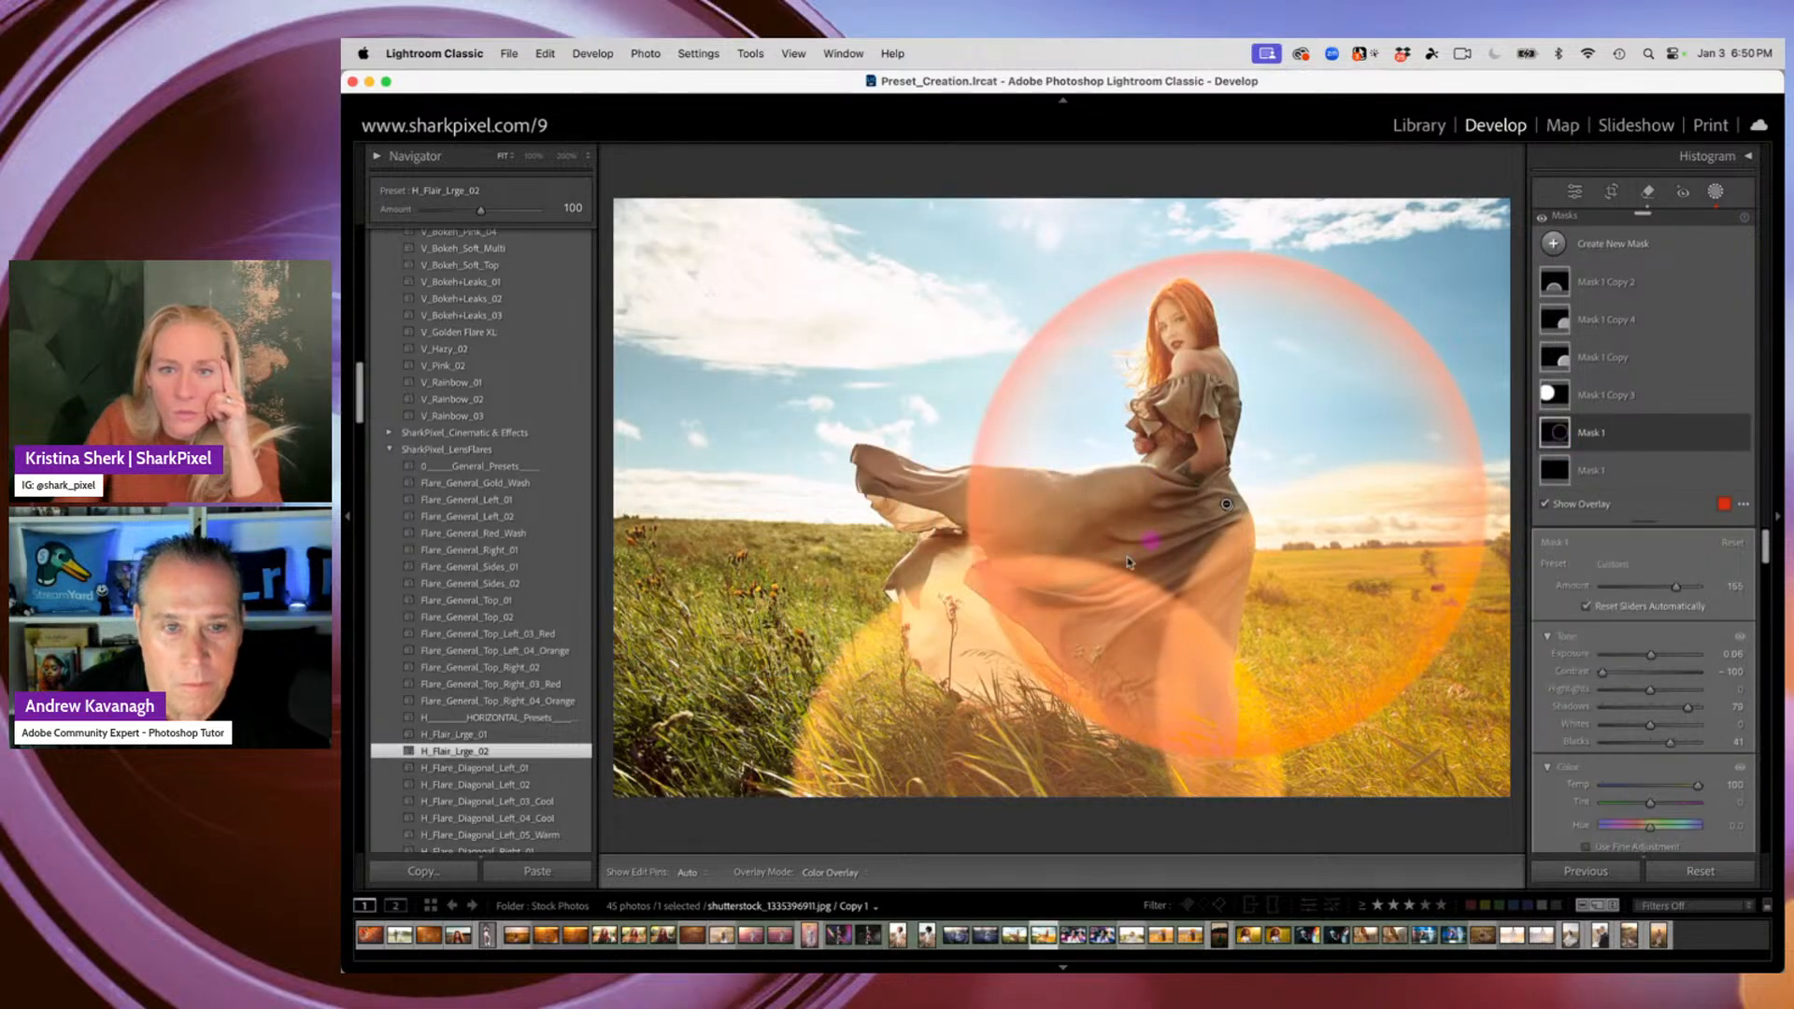
drag(978, 455, 737, 445)
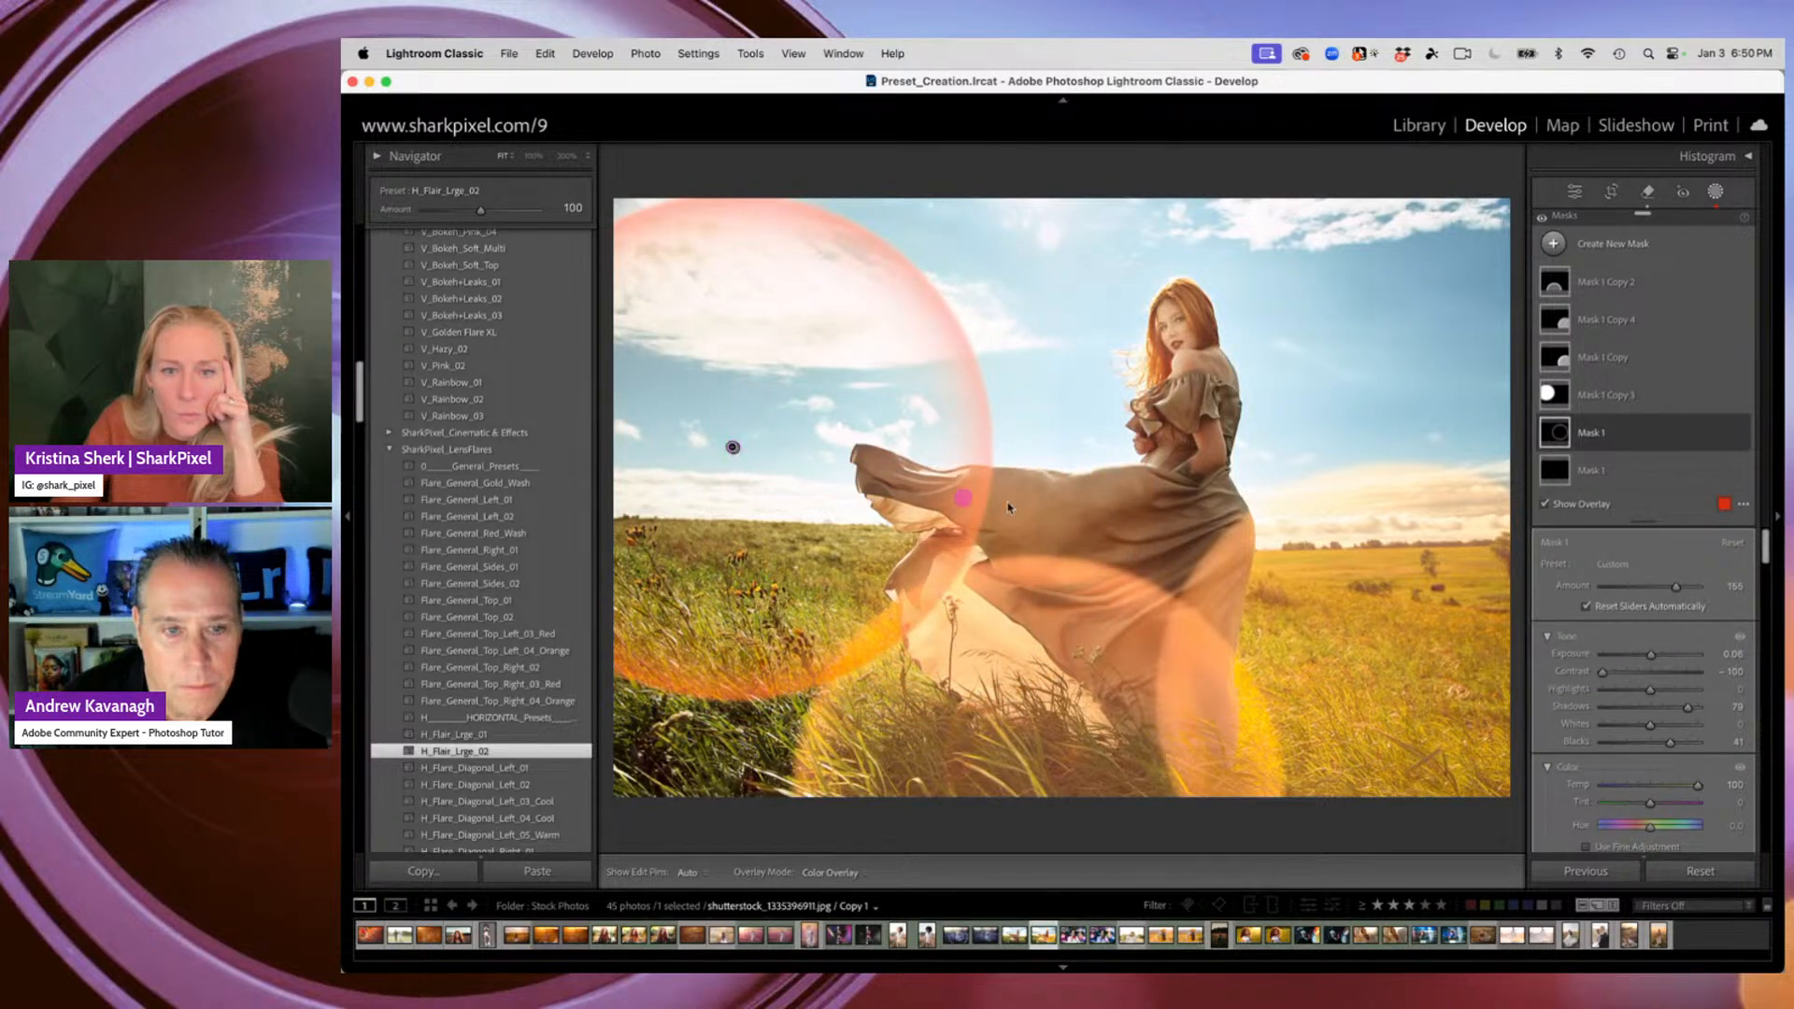
Move the Mask 1 Copy flare circle from the lower grass up over the horizon just right of the dress
click(1419, 559)
drag(1399, 699, 1516, 493)
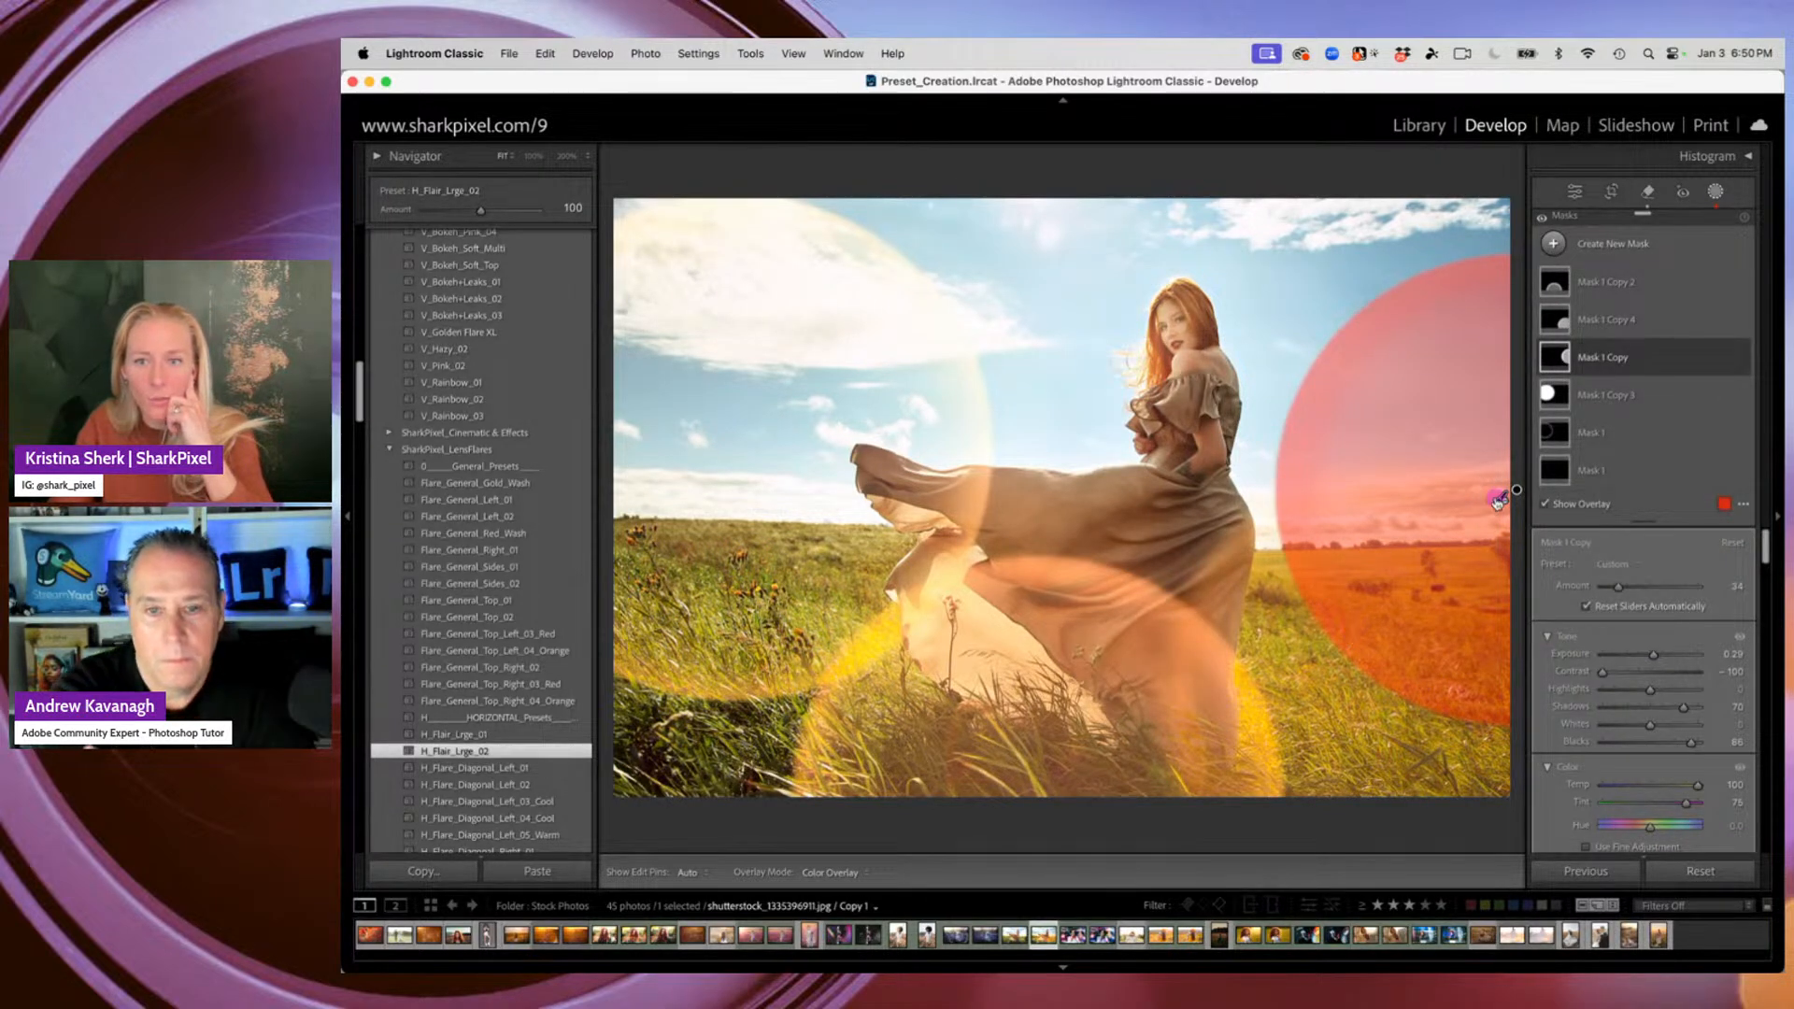
drag(1515, 490, 1448, 598)
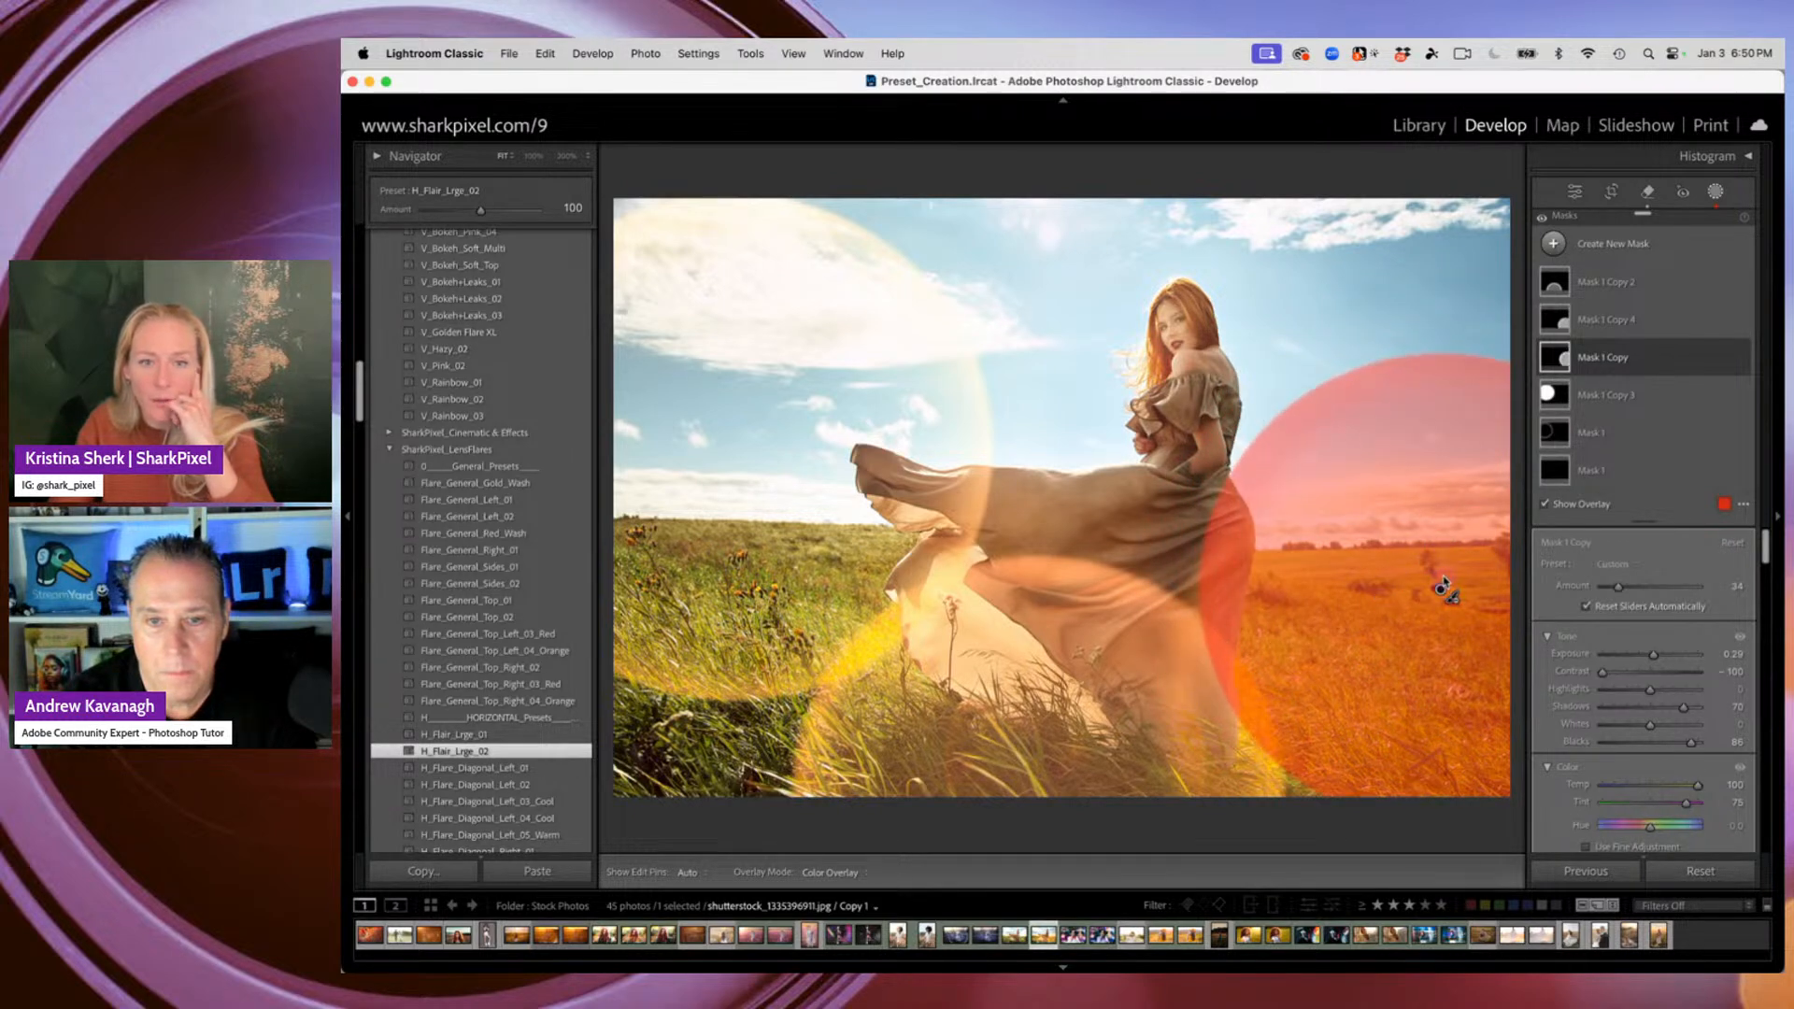
Place Mask 1 Copy 3 and the Mask 1 ring over the woman's upper body and the sky right of her
click(1605, 394)
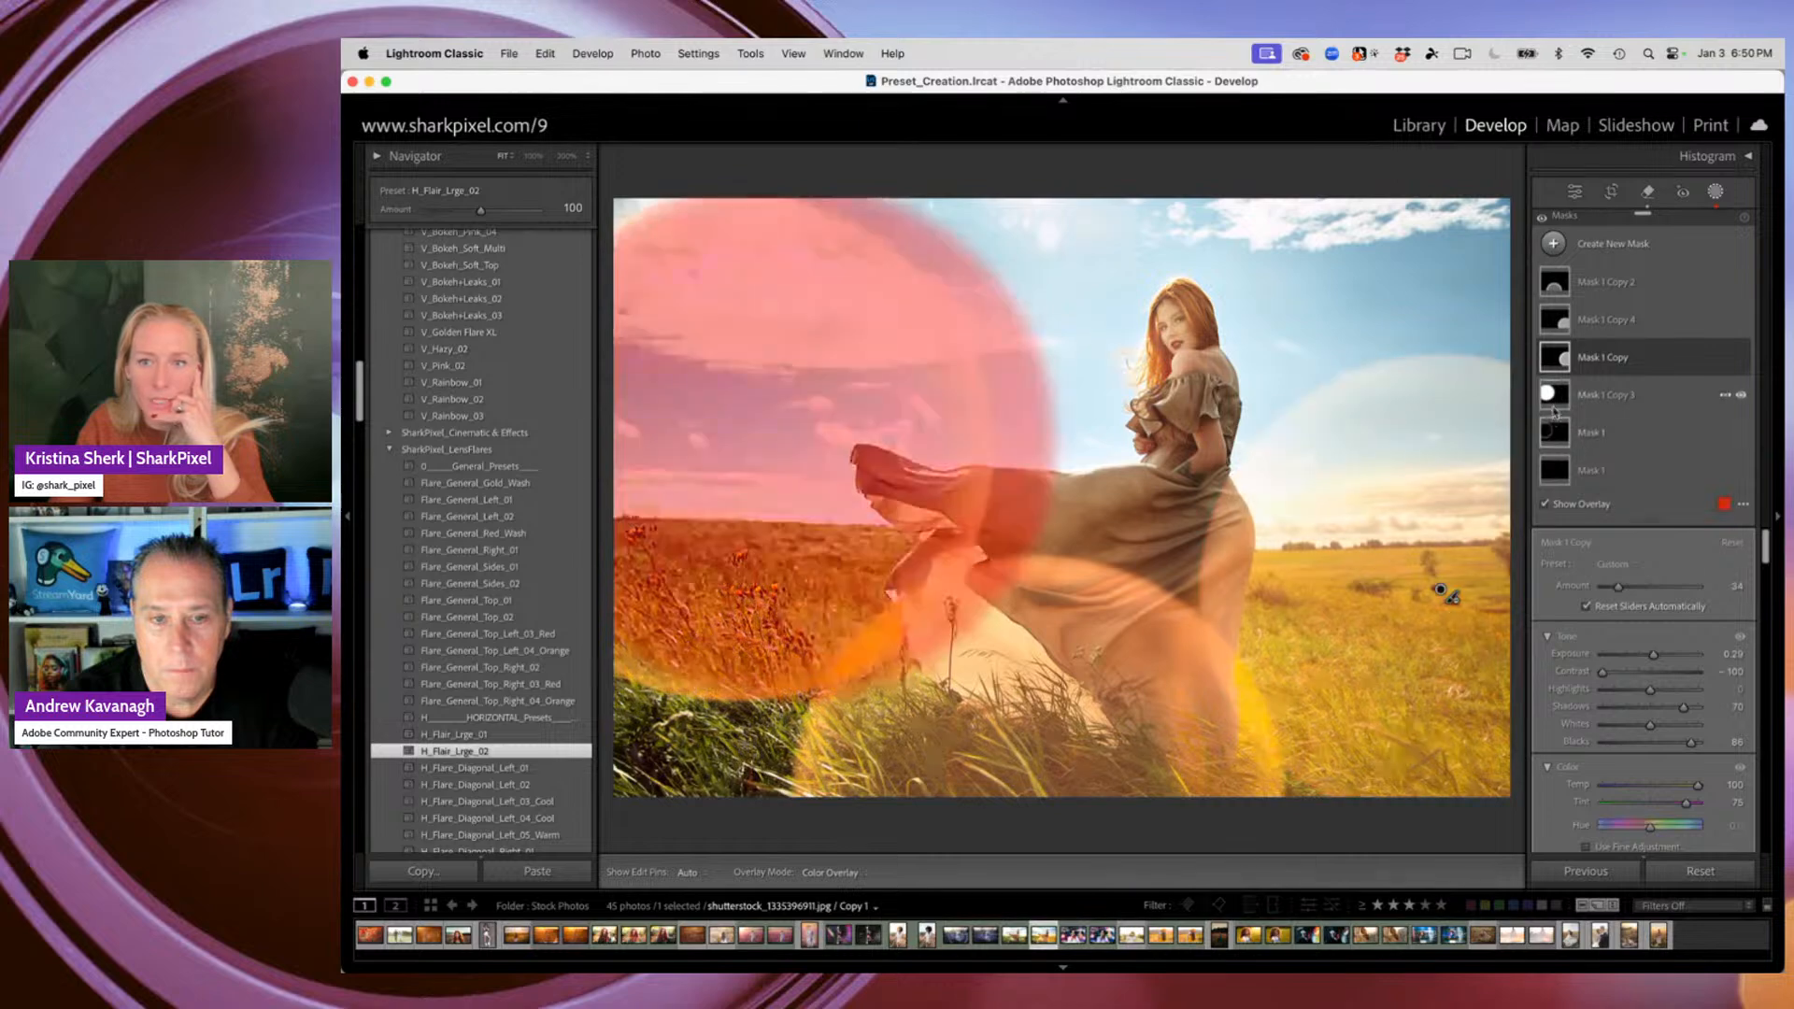
drag(780, 443, 1313, 332)
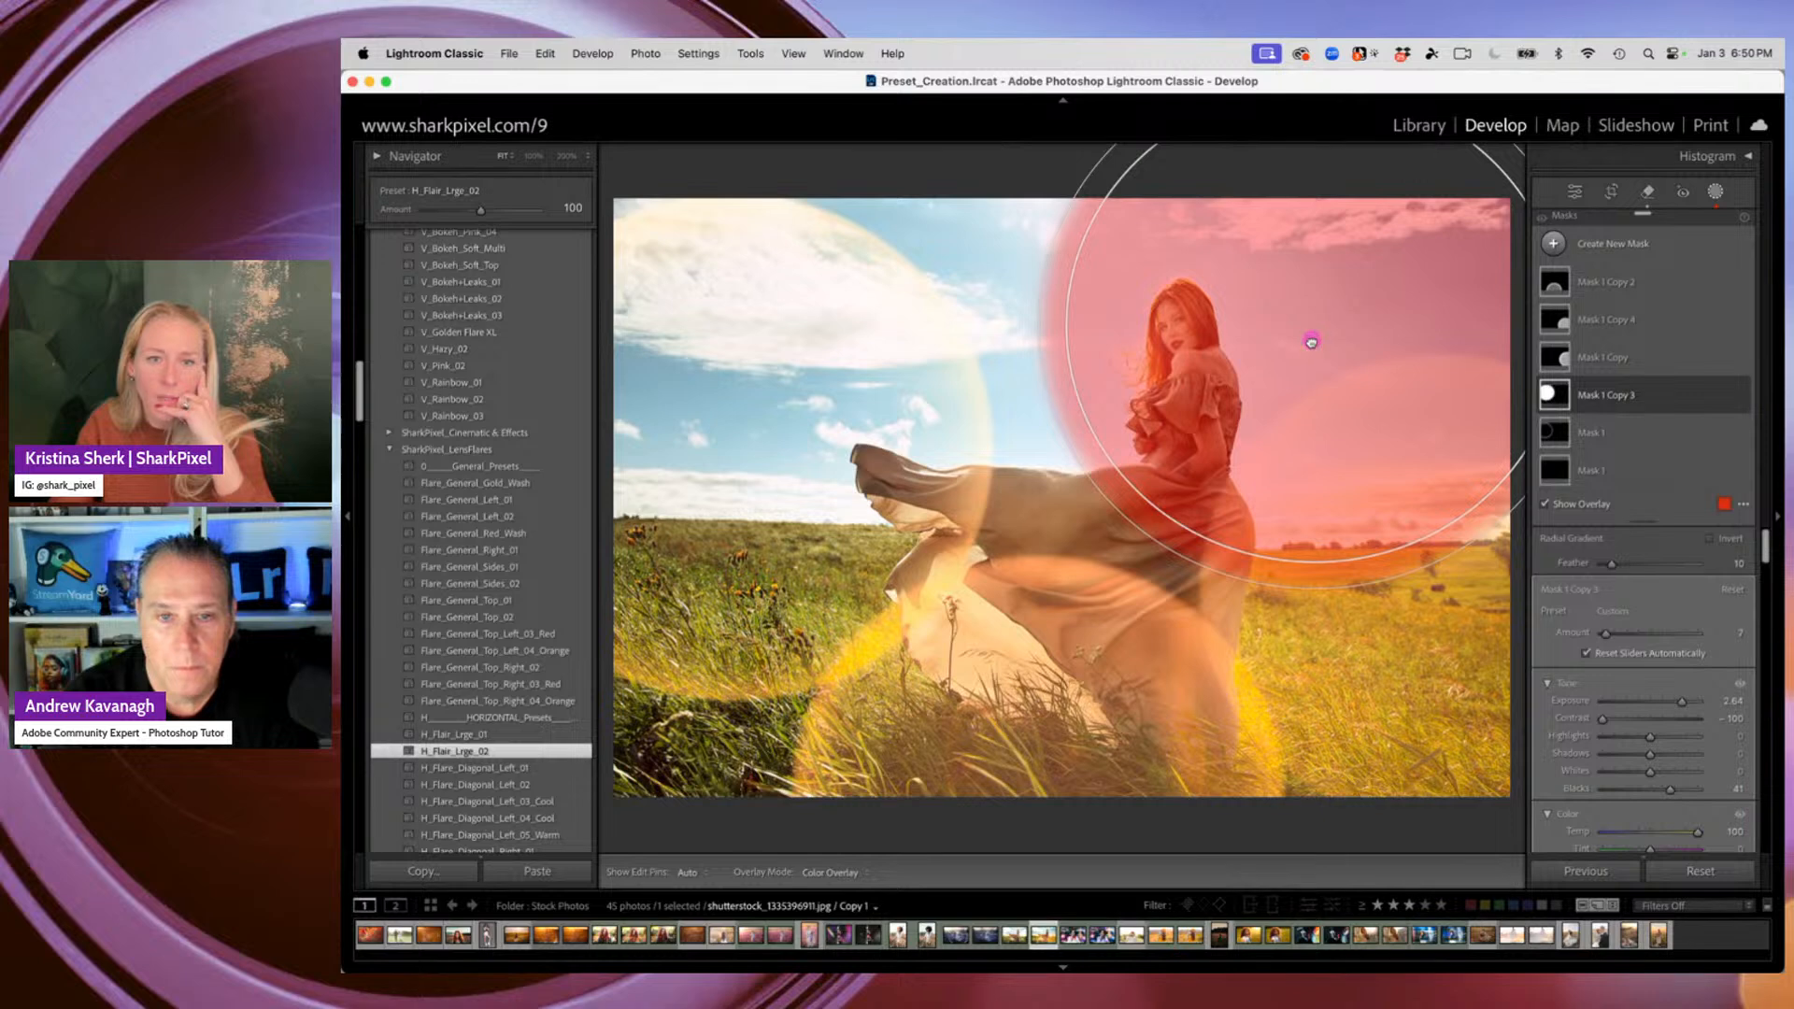
click(920, 458)
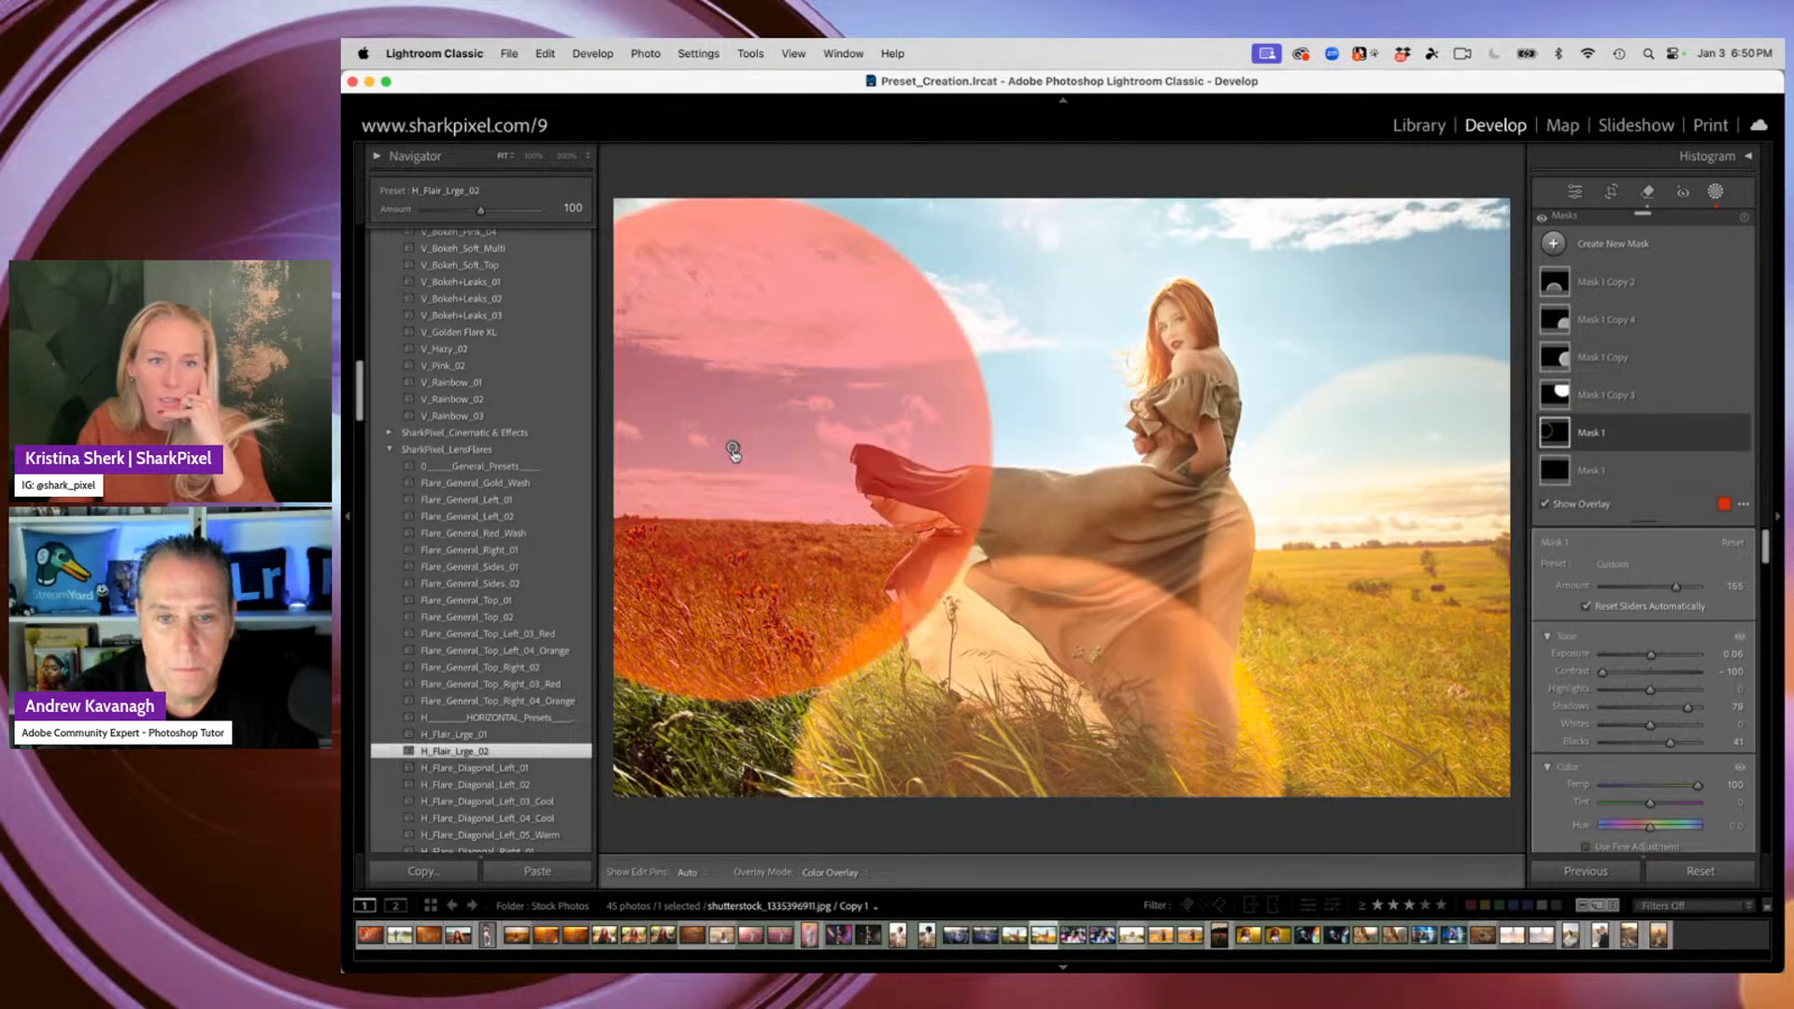
drag(872, 421, 1250, 388)
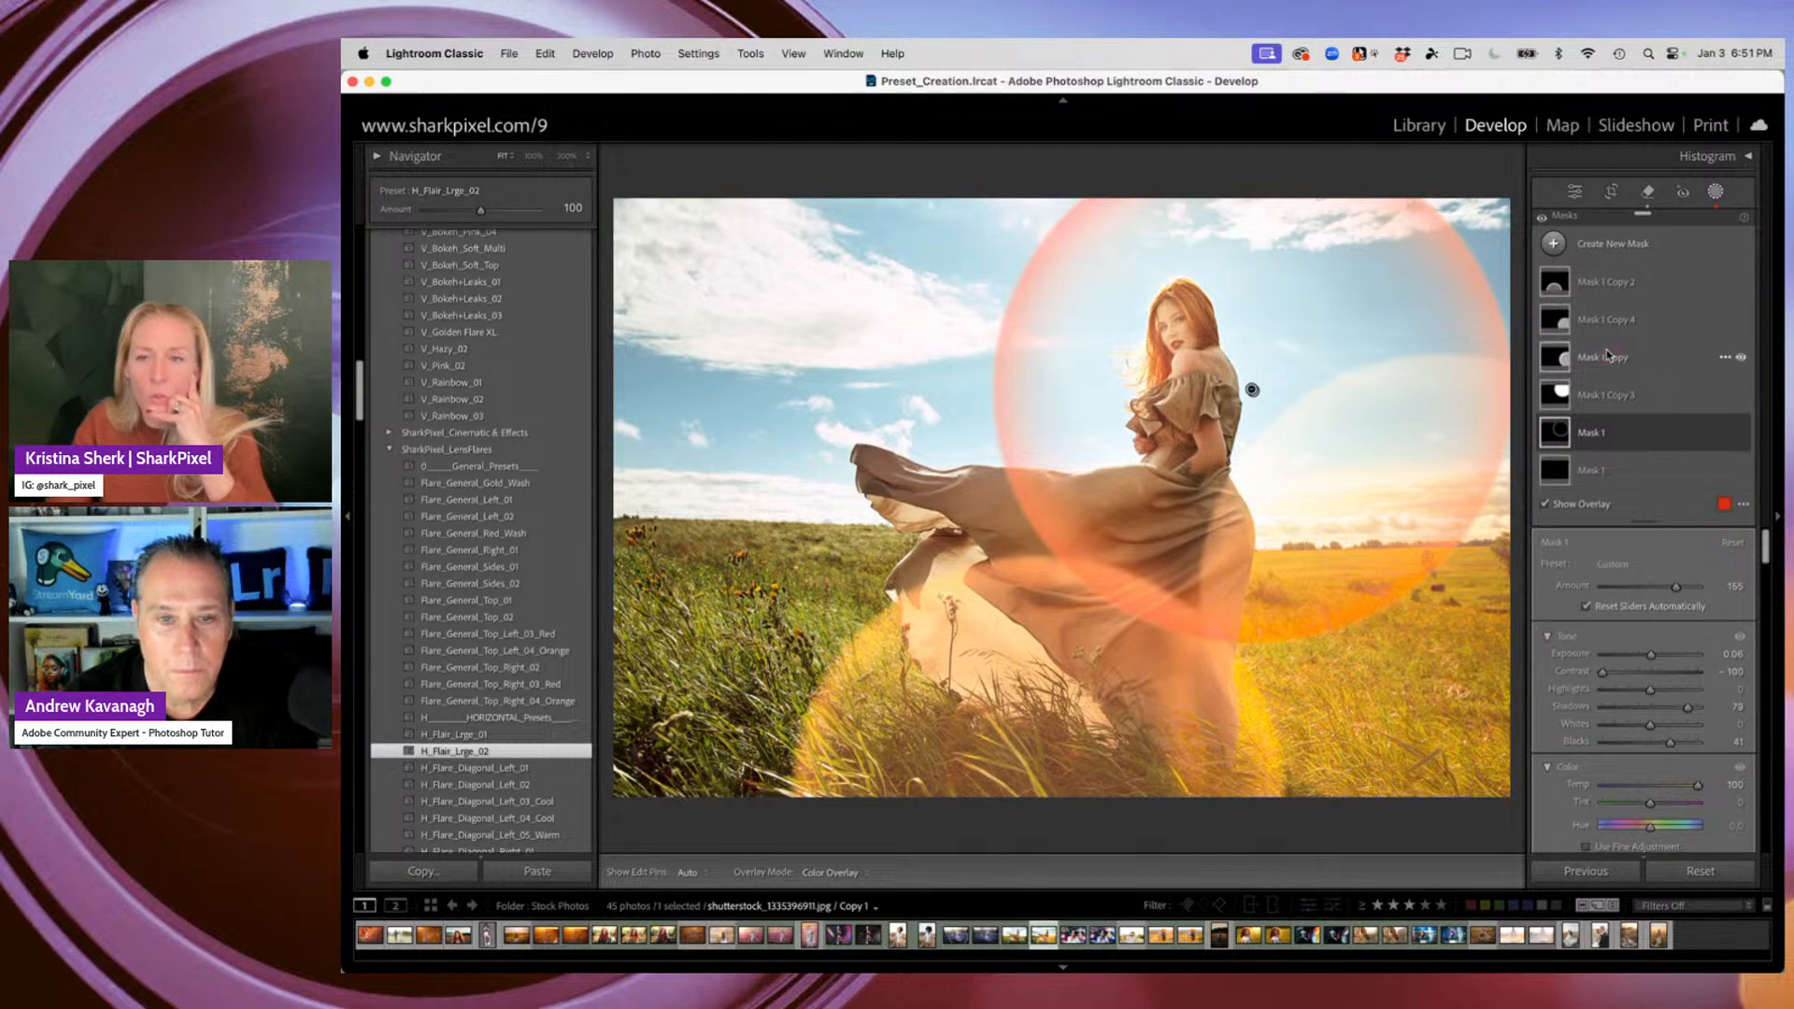
Inspect the radial gradients in Mask 1, subtract the woman from it with Select Subject, and turn off the mask overlay
click(1649, 444)
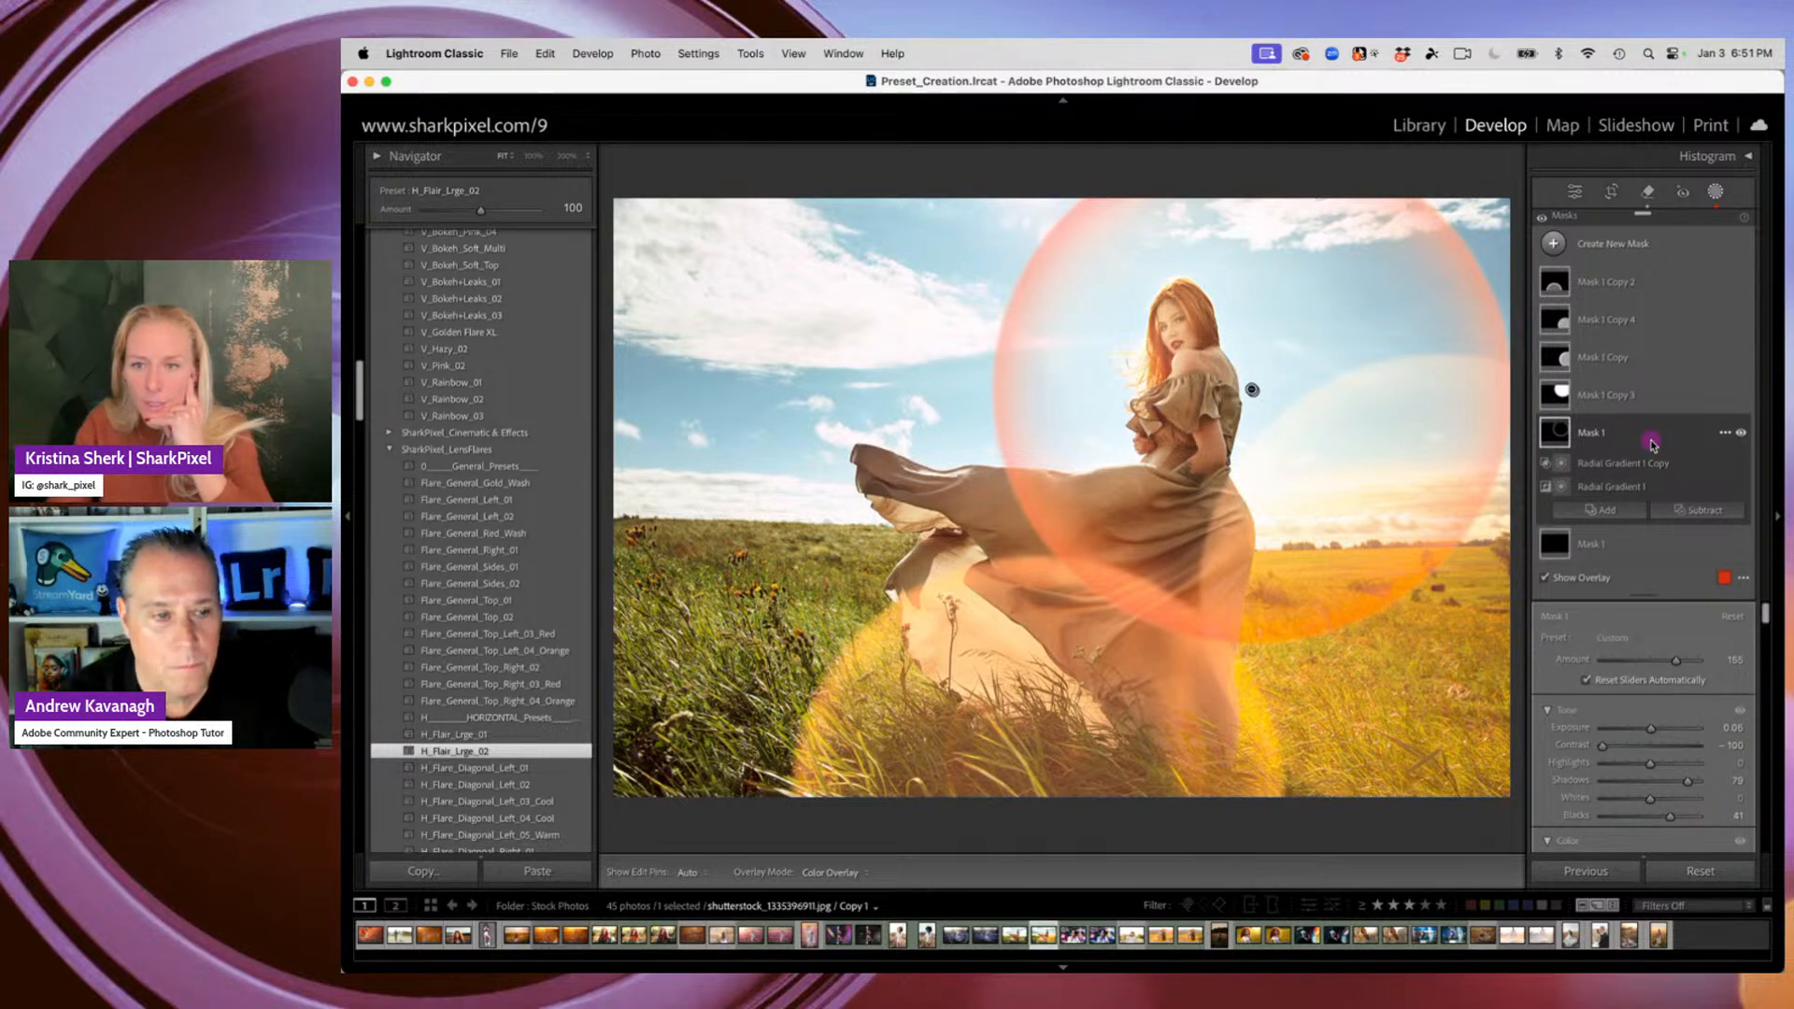
click(1562, 493)
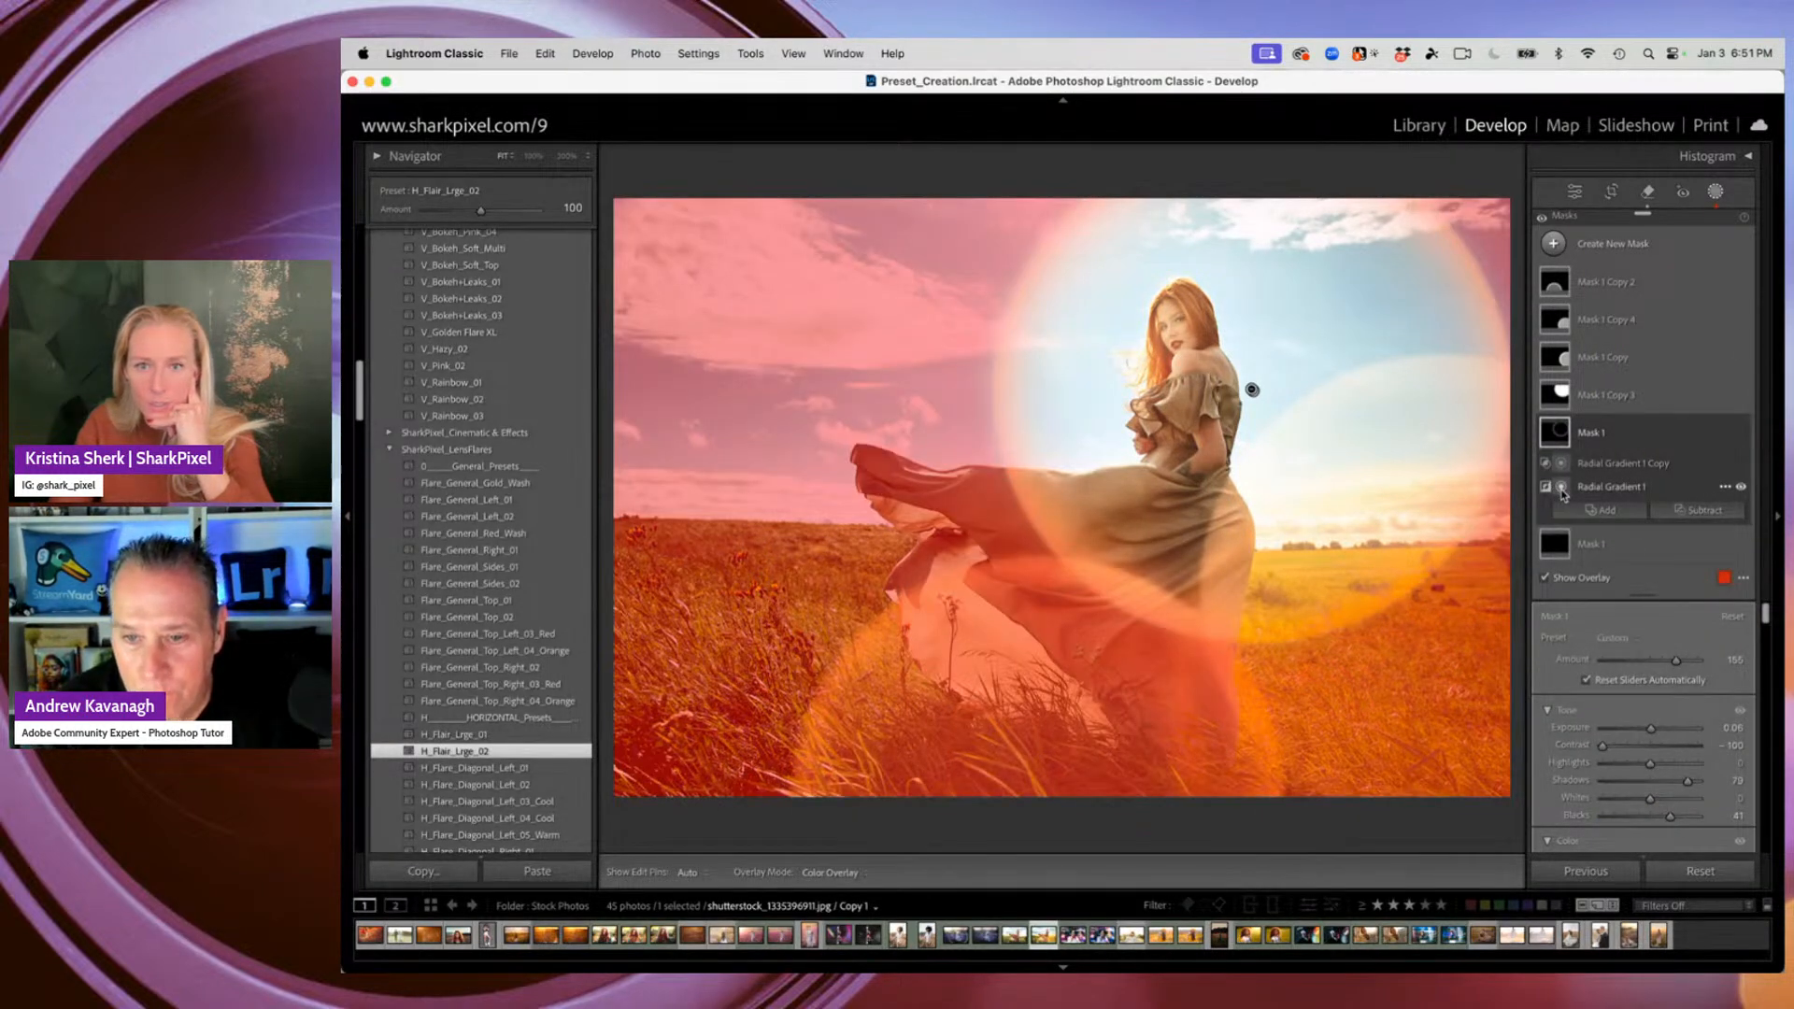
click(1560, 472)
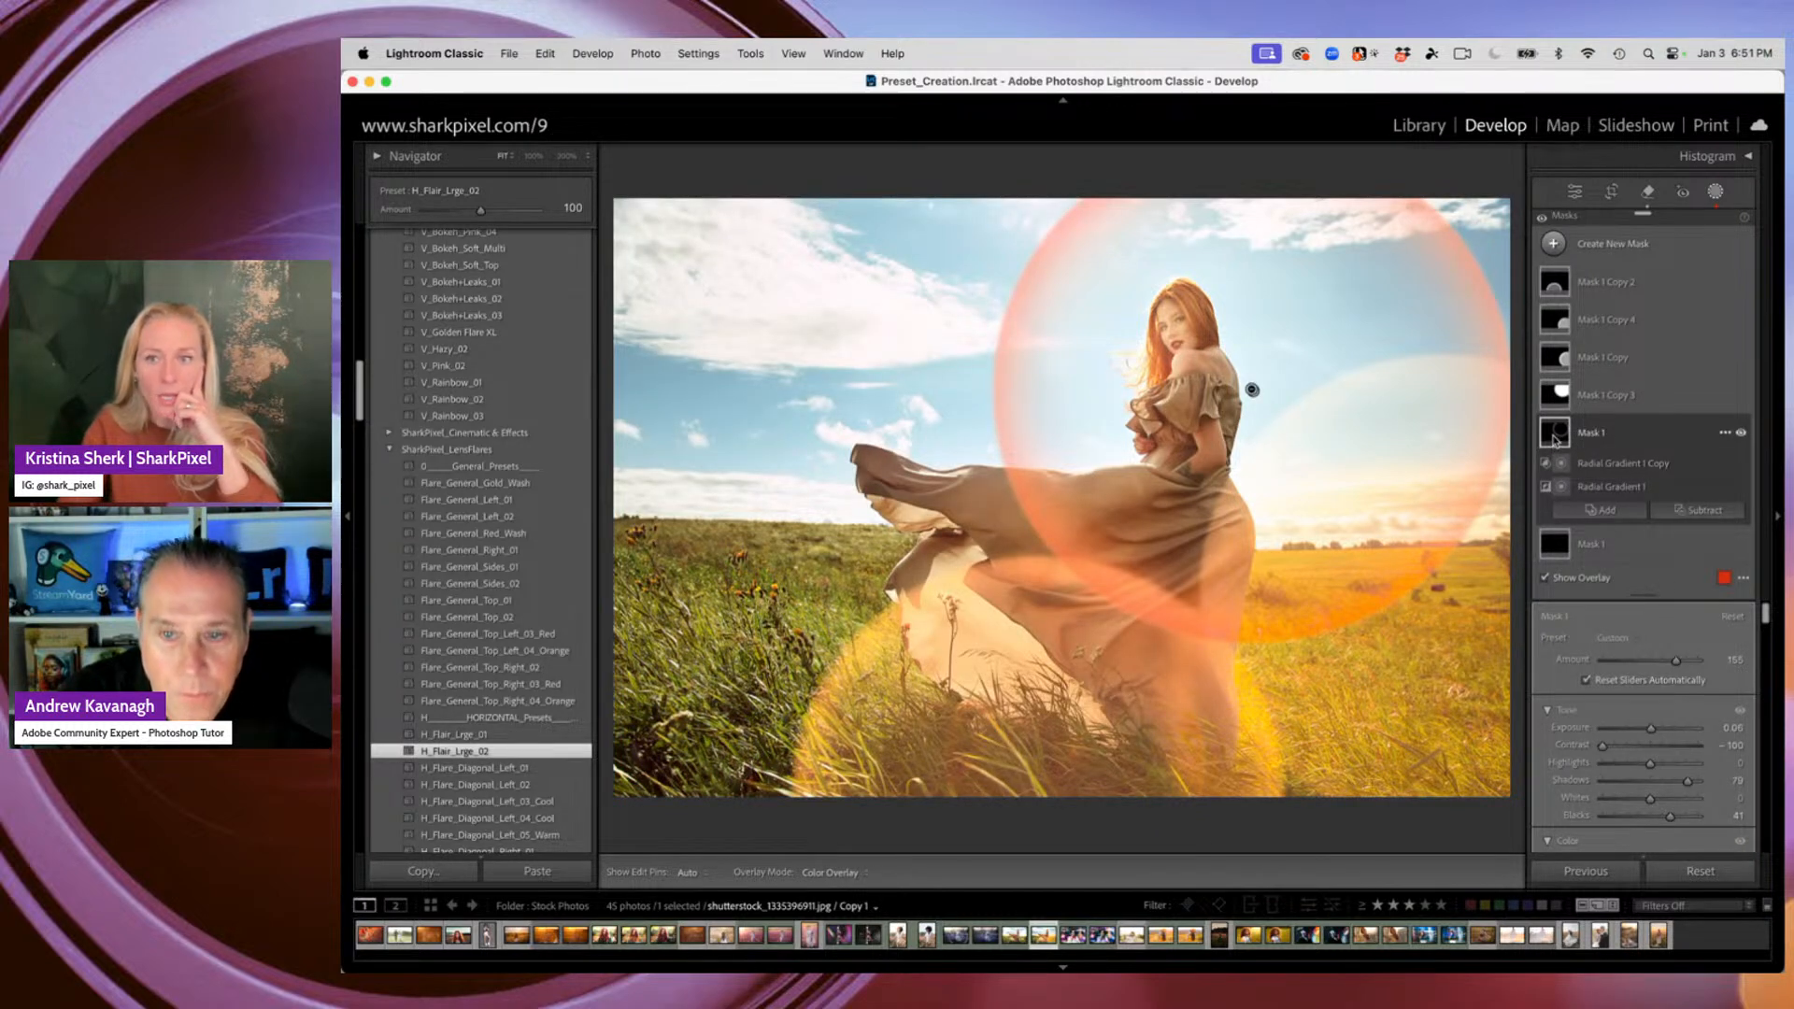
click(1700, 511)
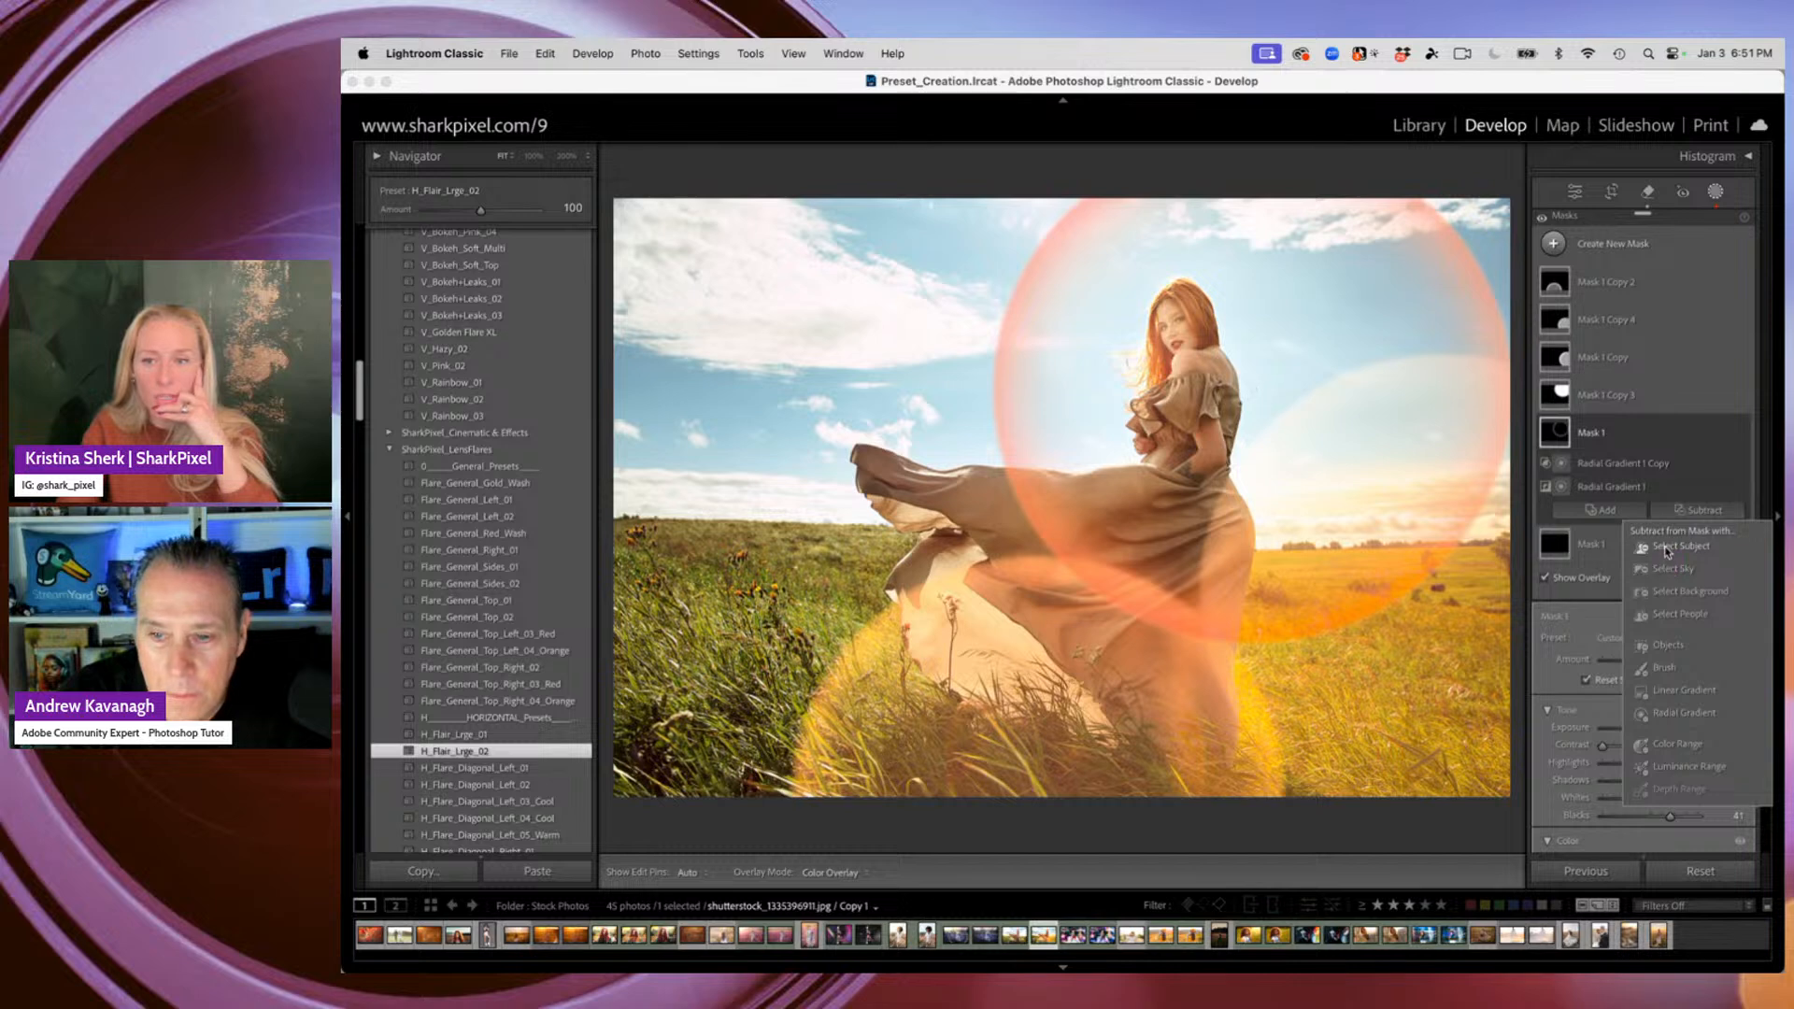
click(1669, 548)
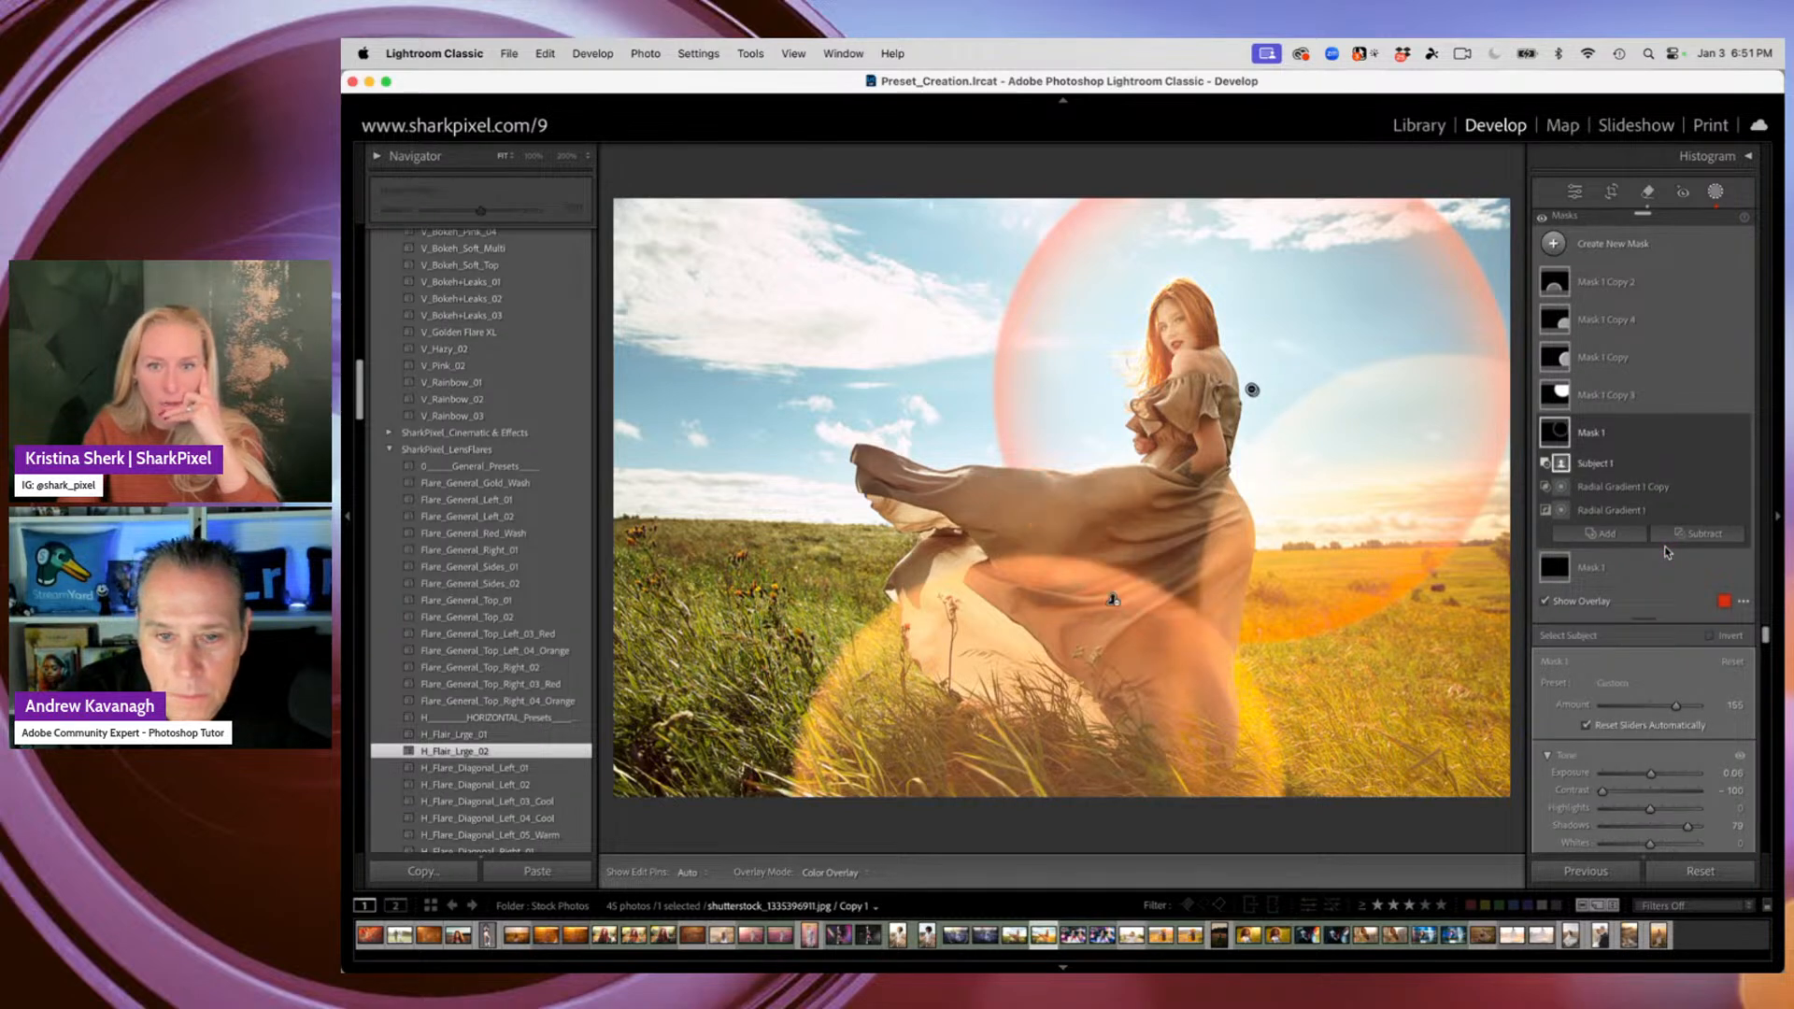
key(o)
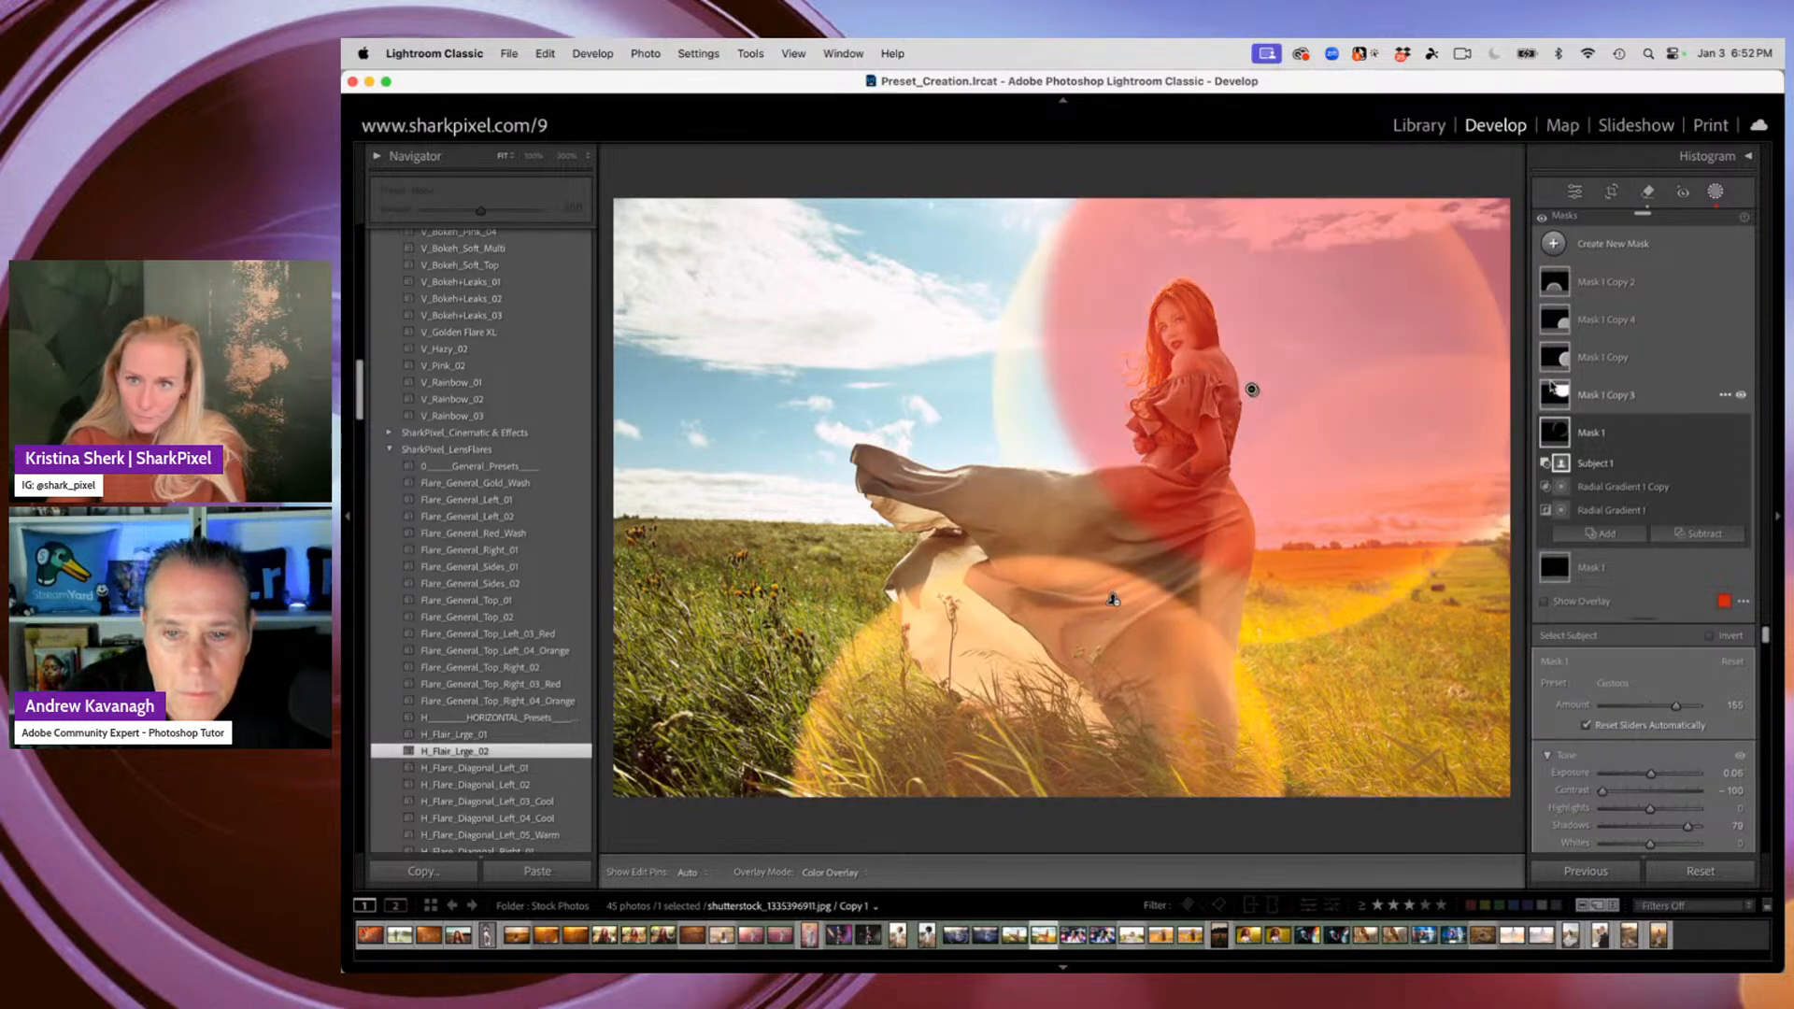
Subtract the woman from the Mask 1 Copy 2 flare circle with Select Subject
click(1565, 318)
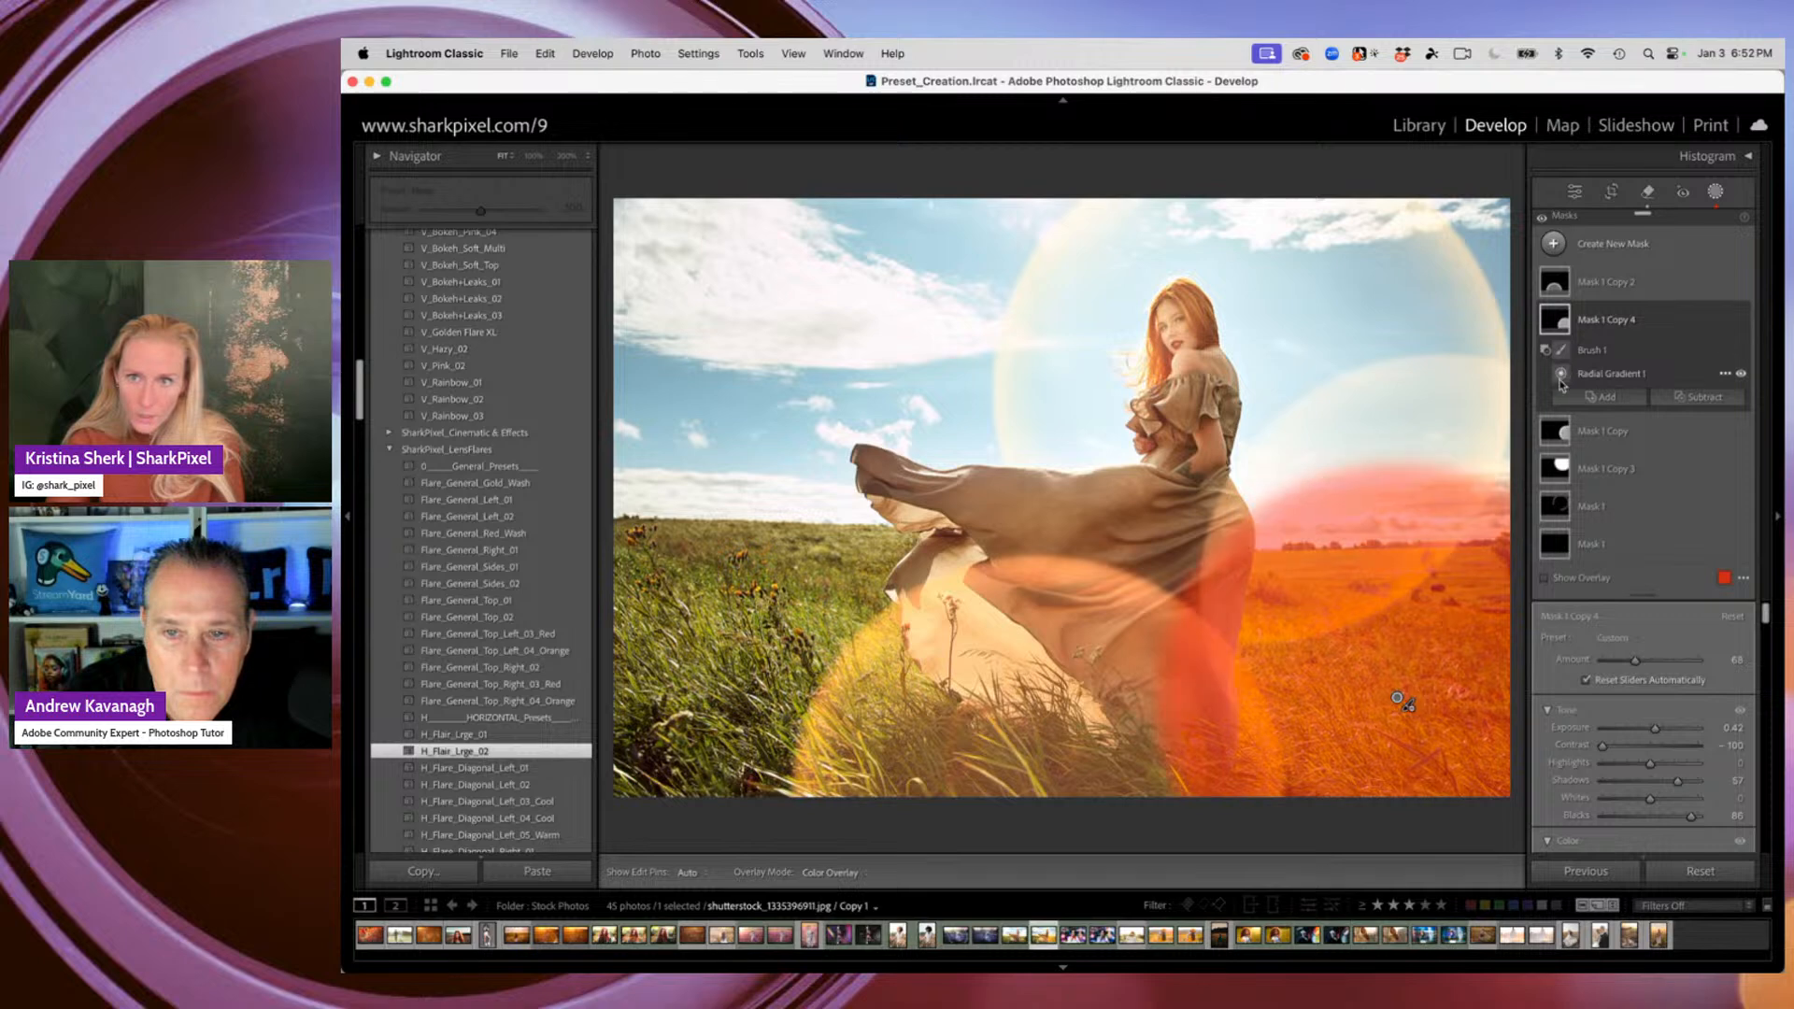
click(1570, 283)
click(1685, 384)
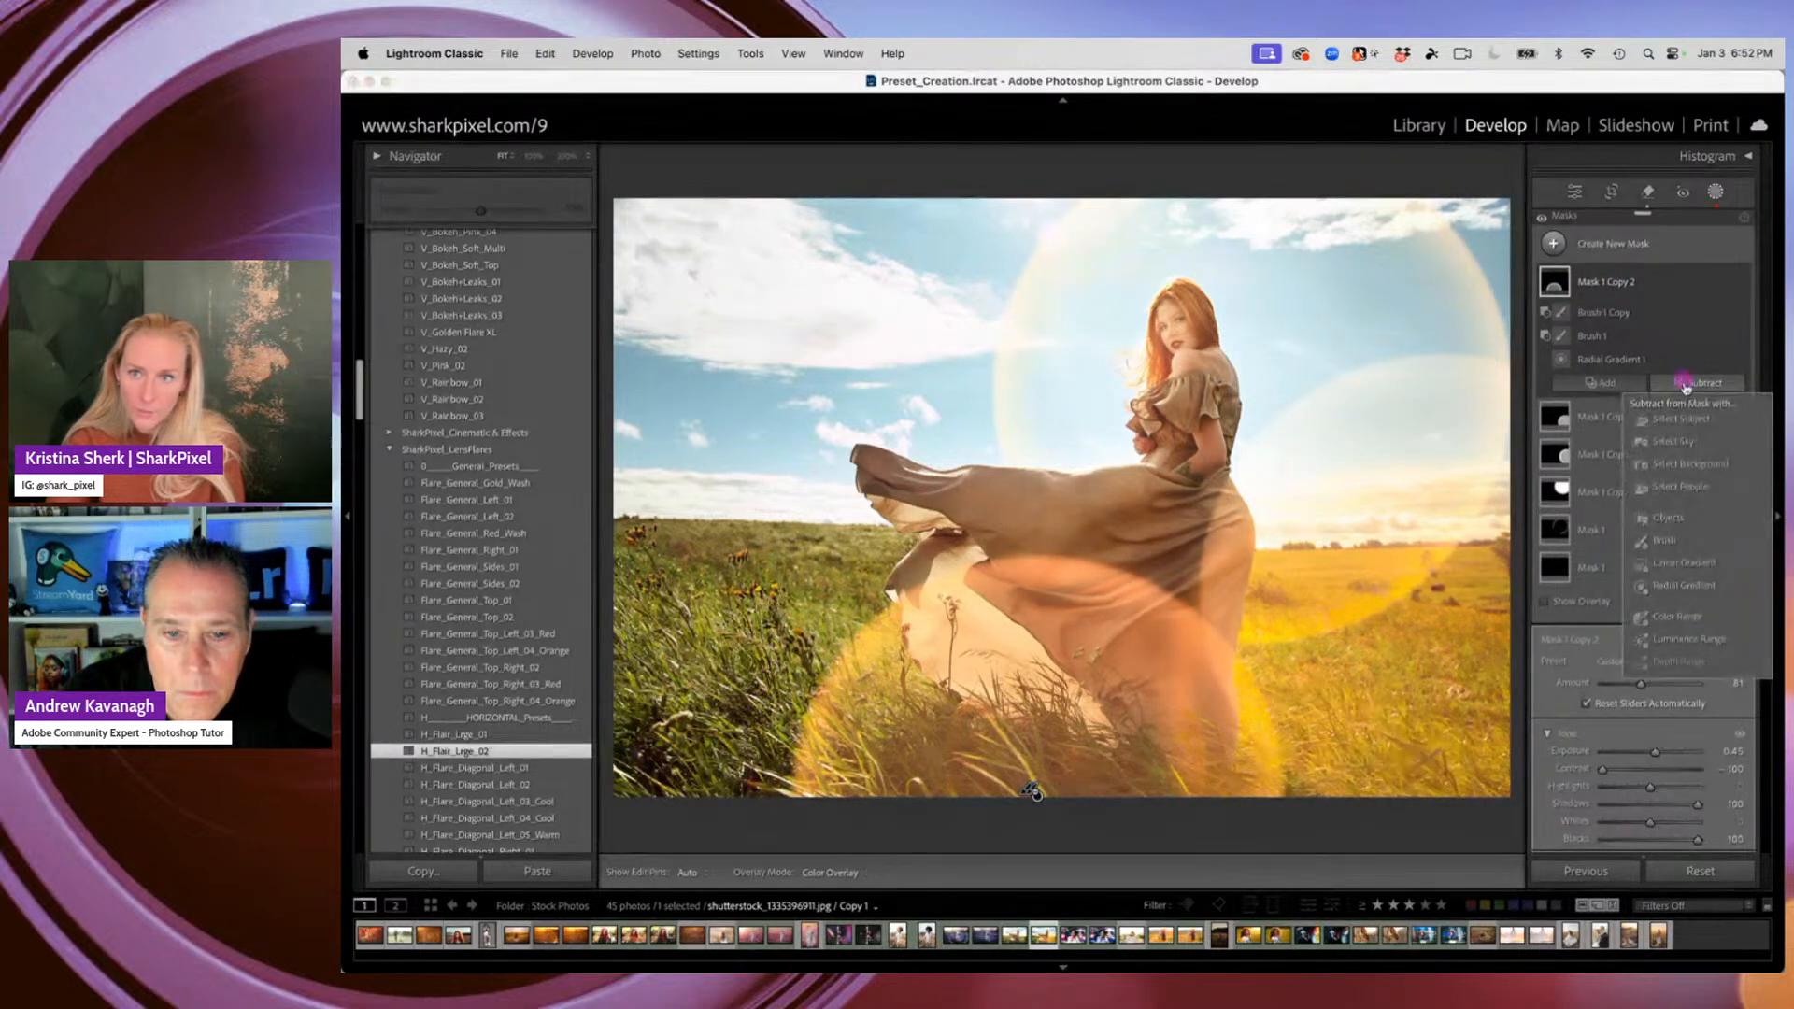
click(1684, 420)
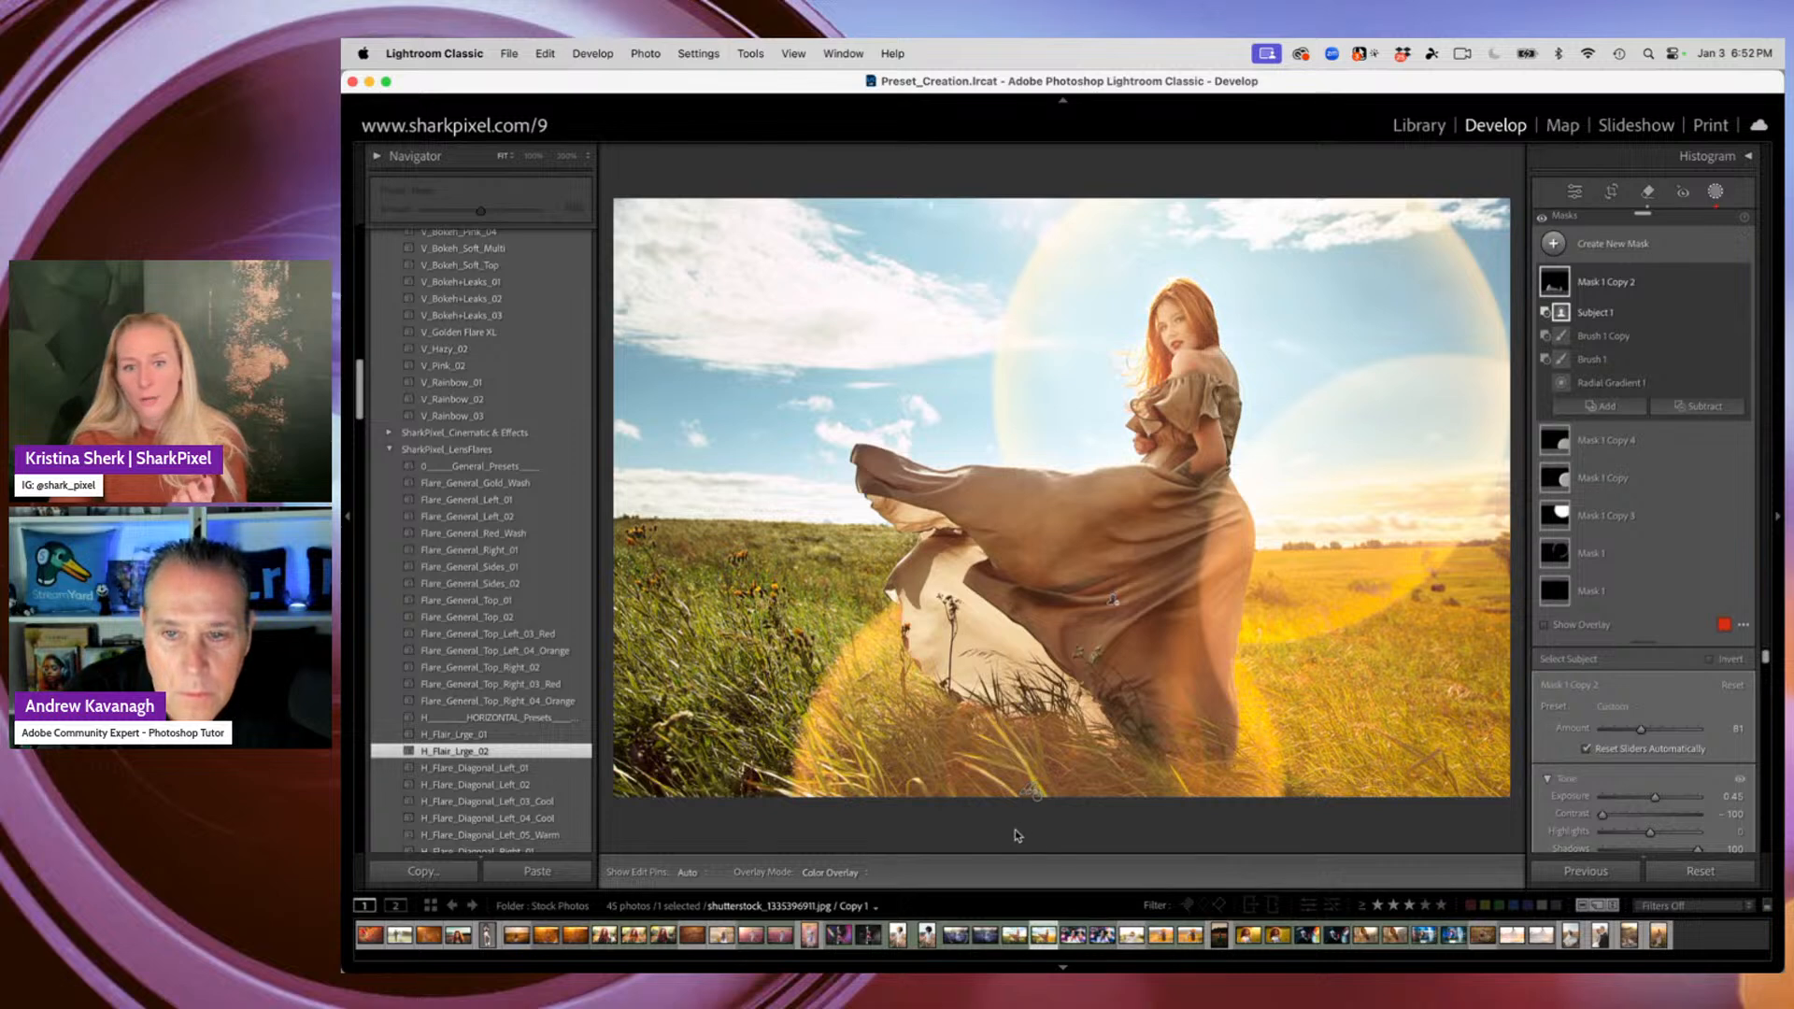
Move the whole Mask 1 Copy 2 flare circle from the lower grass up over the sky and horizon left of the woman
click(1036, 791)
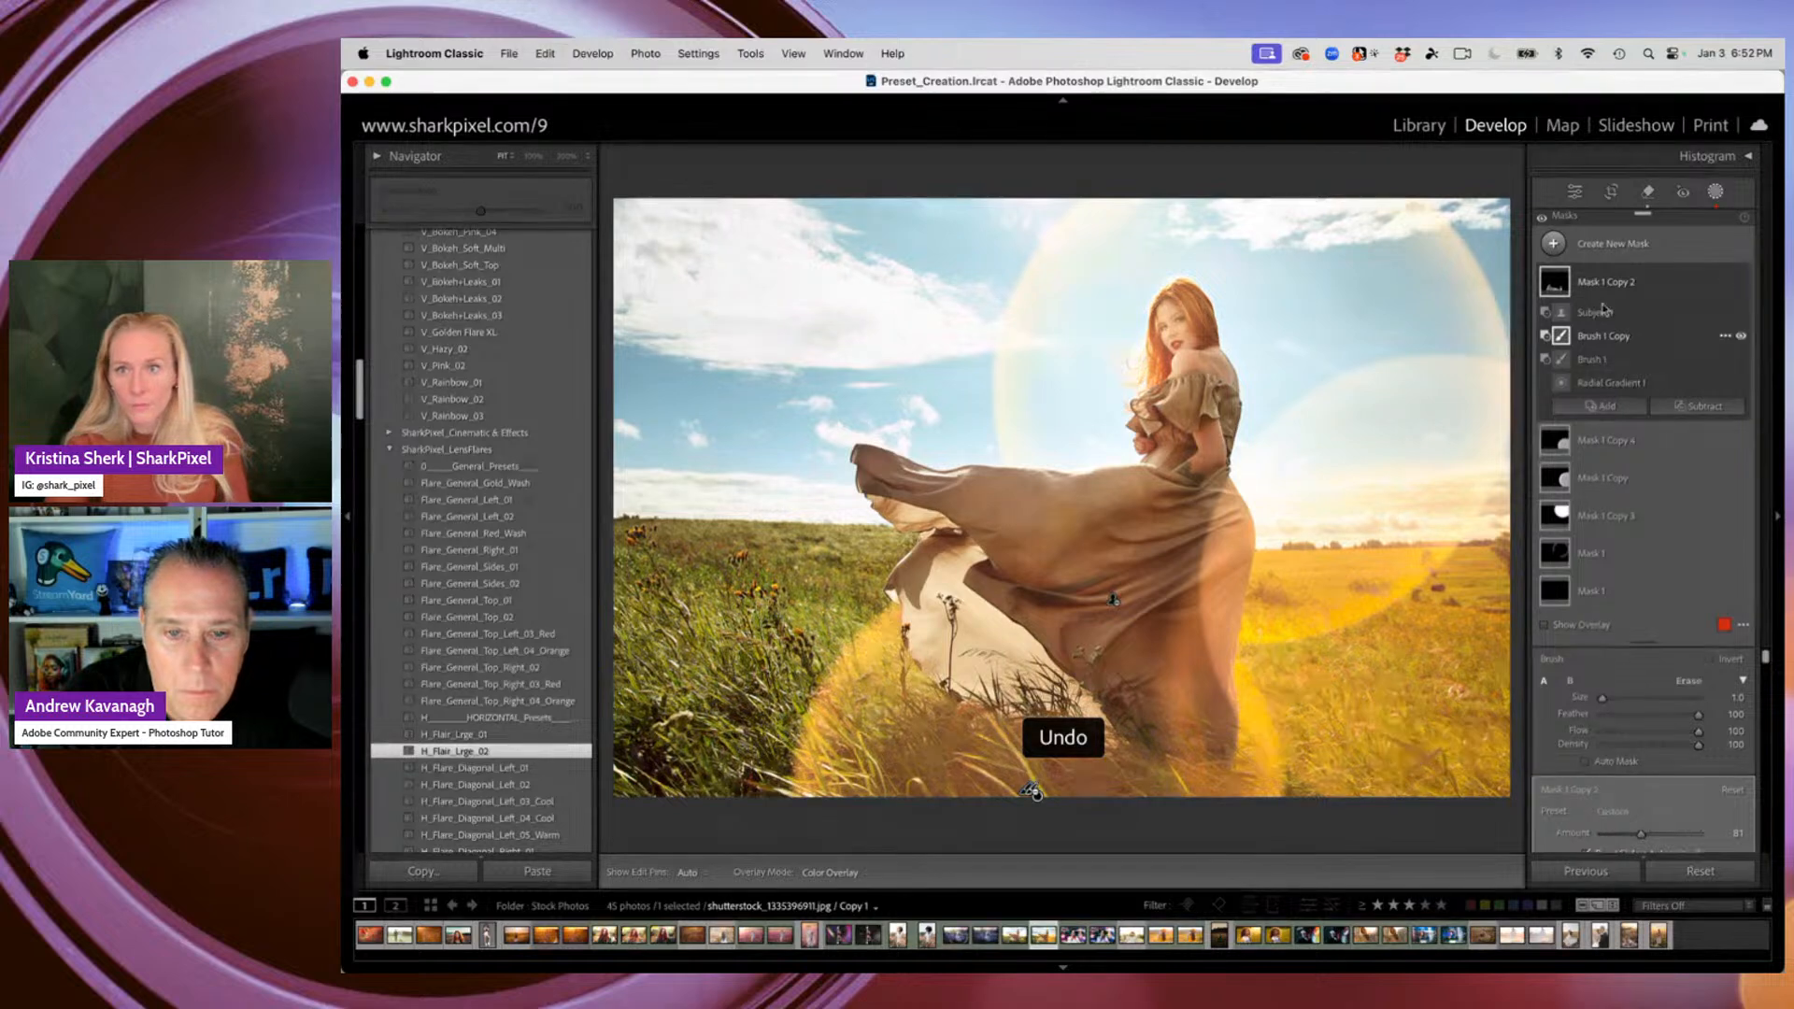
click(1572, 286)
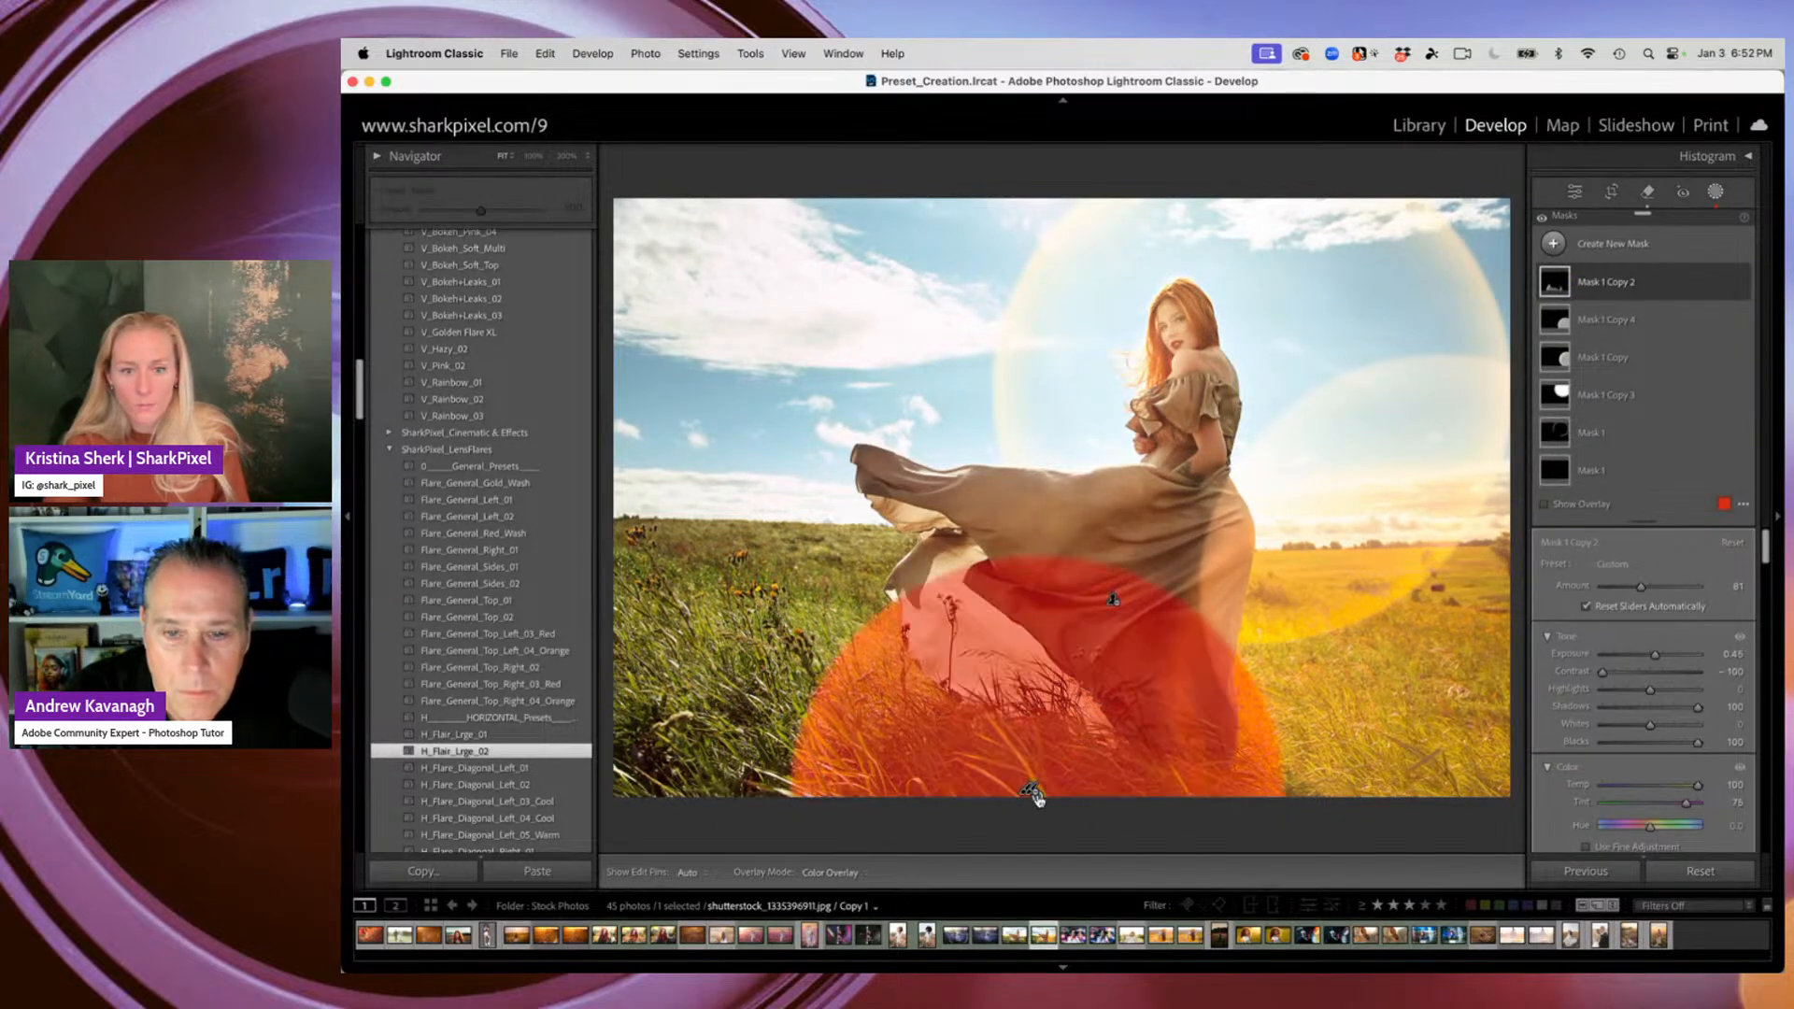
drag(1034, 793, 702, 453)
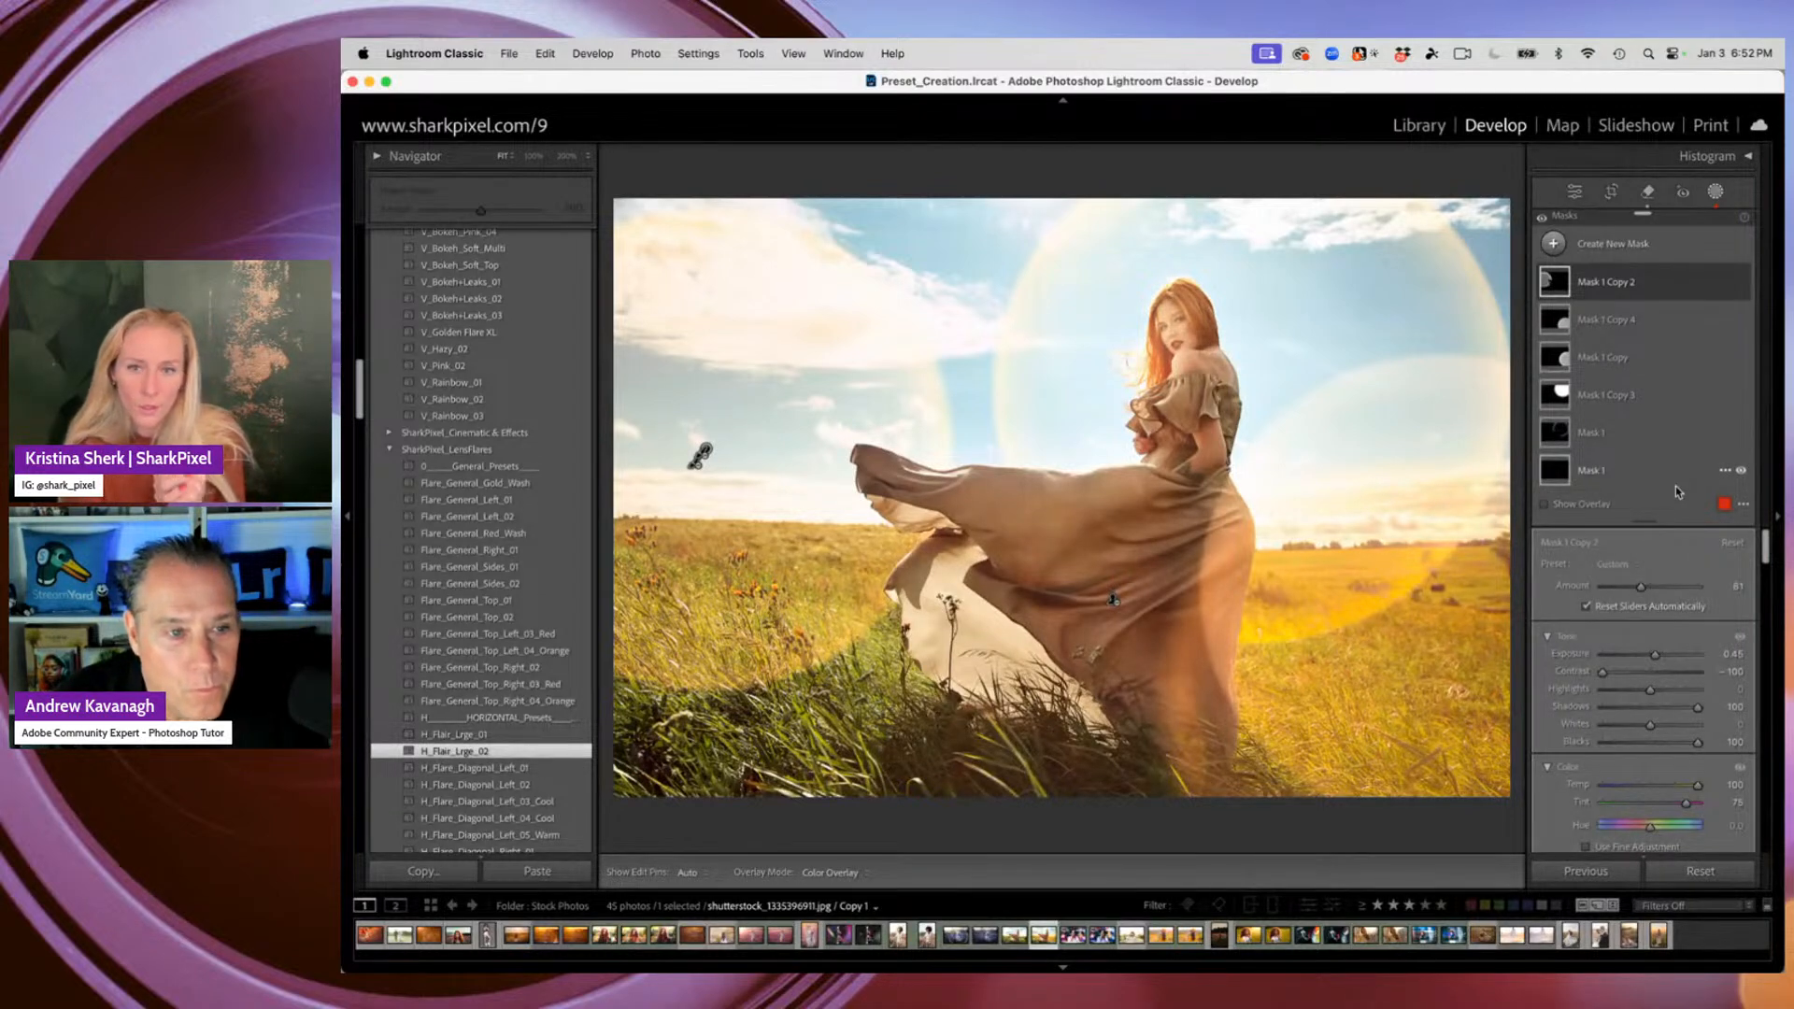
Compare the photo with and without all the flare masks
click(1543, 217)
click(1543, 217)
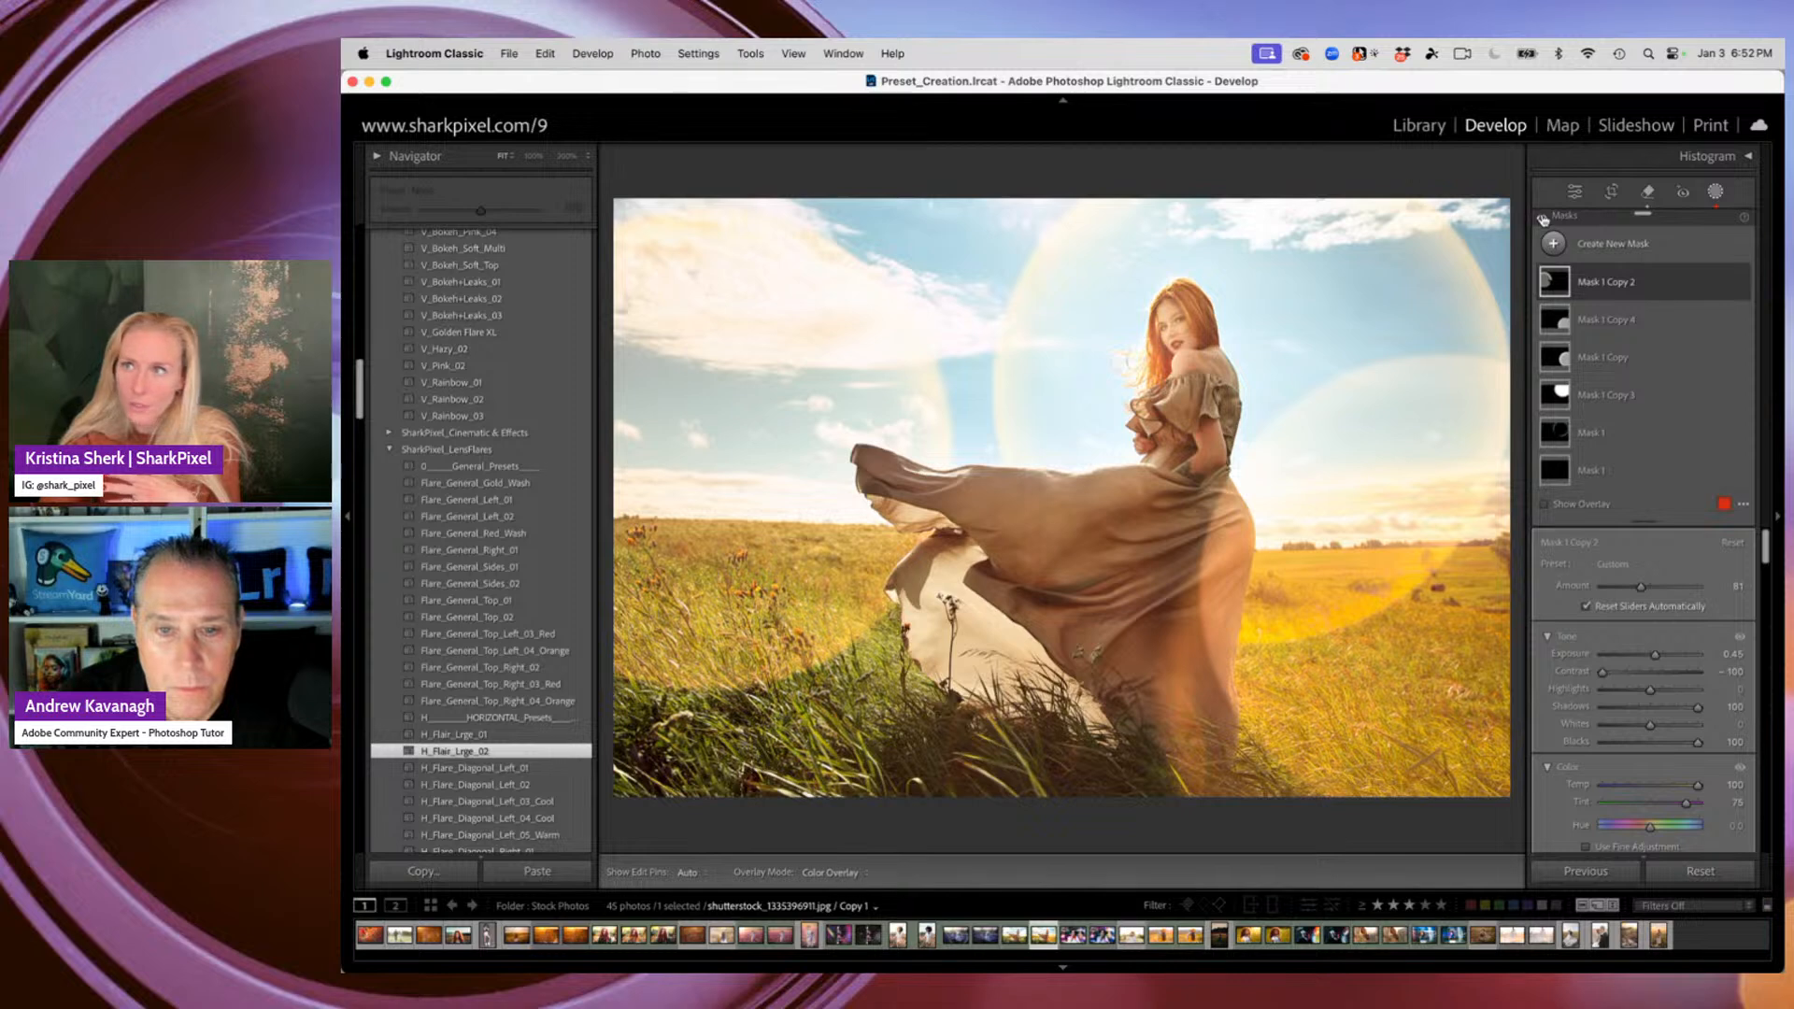
click(1542, 217)
click(1543, 217)
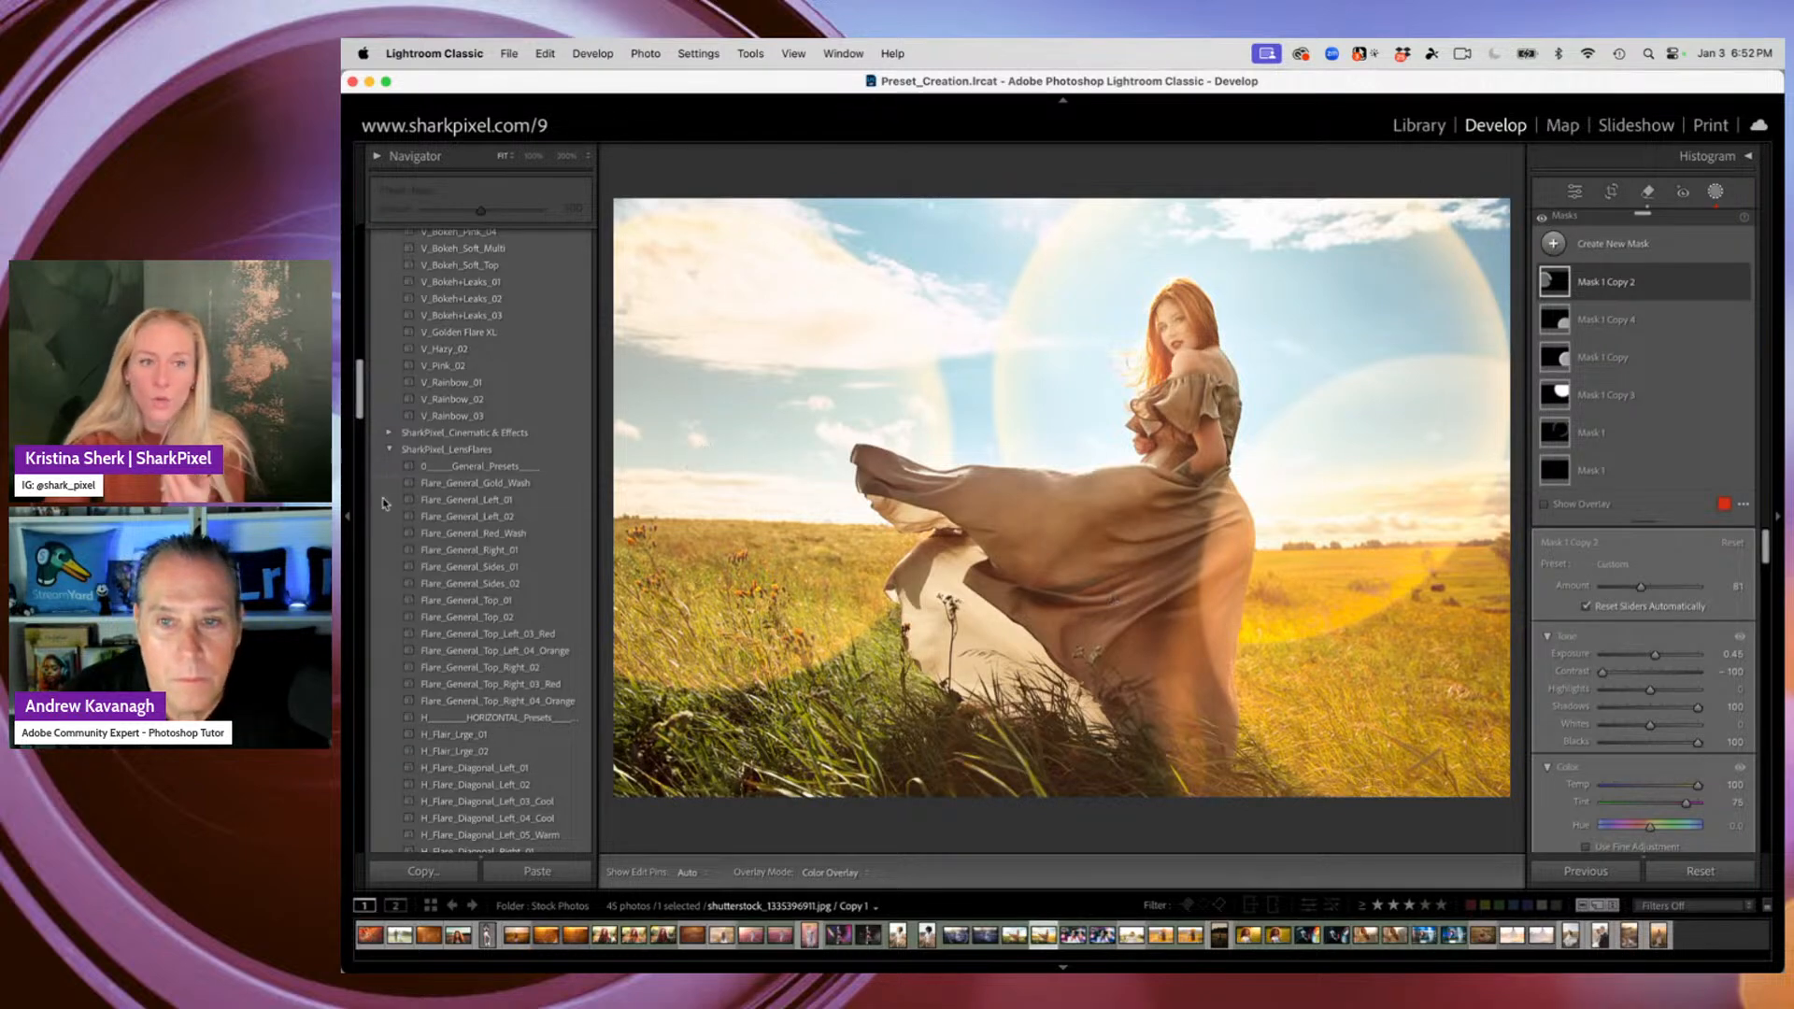
Preview the General, Diagonal and Dynamic flare presets in the SharkPixel_LensFlares group on the photo
scroll(434, 531, down, 3)
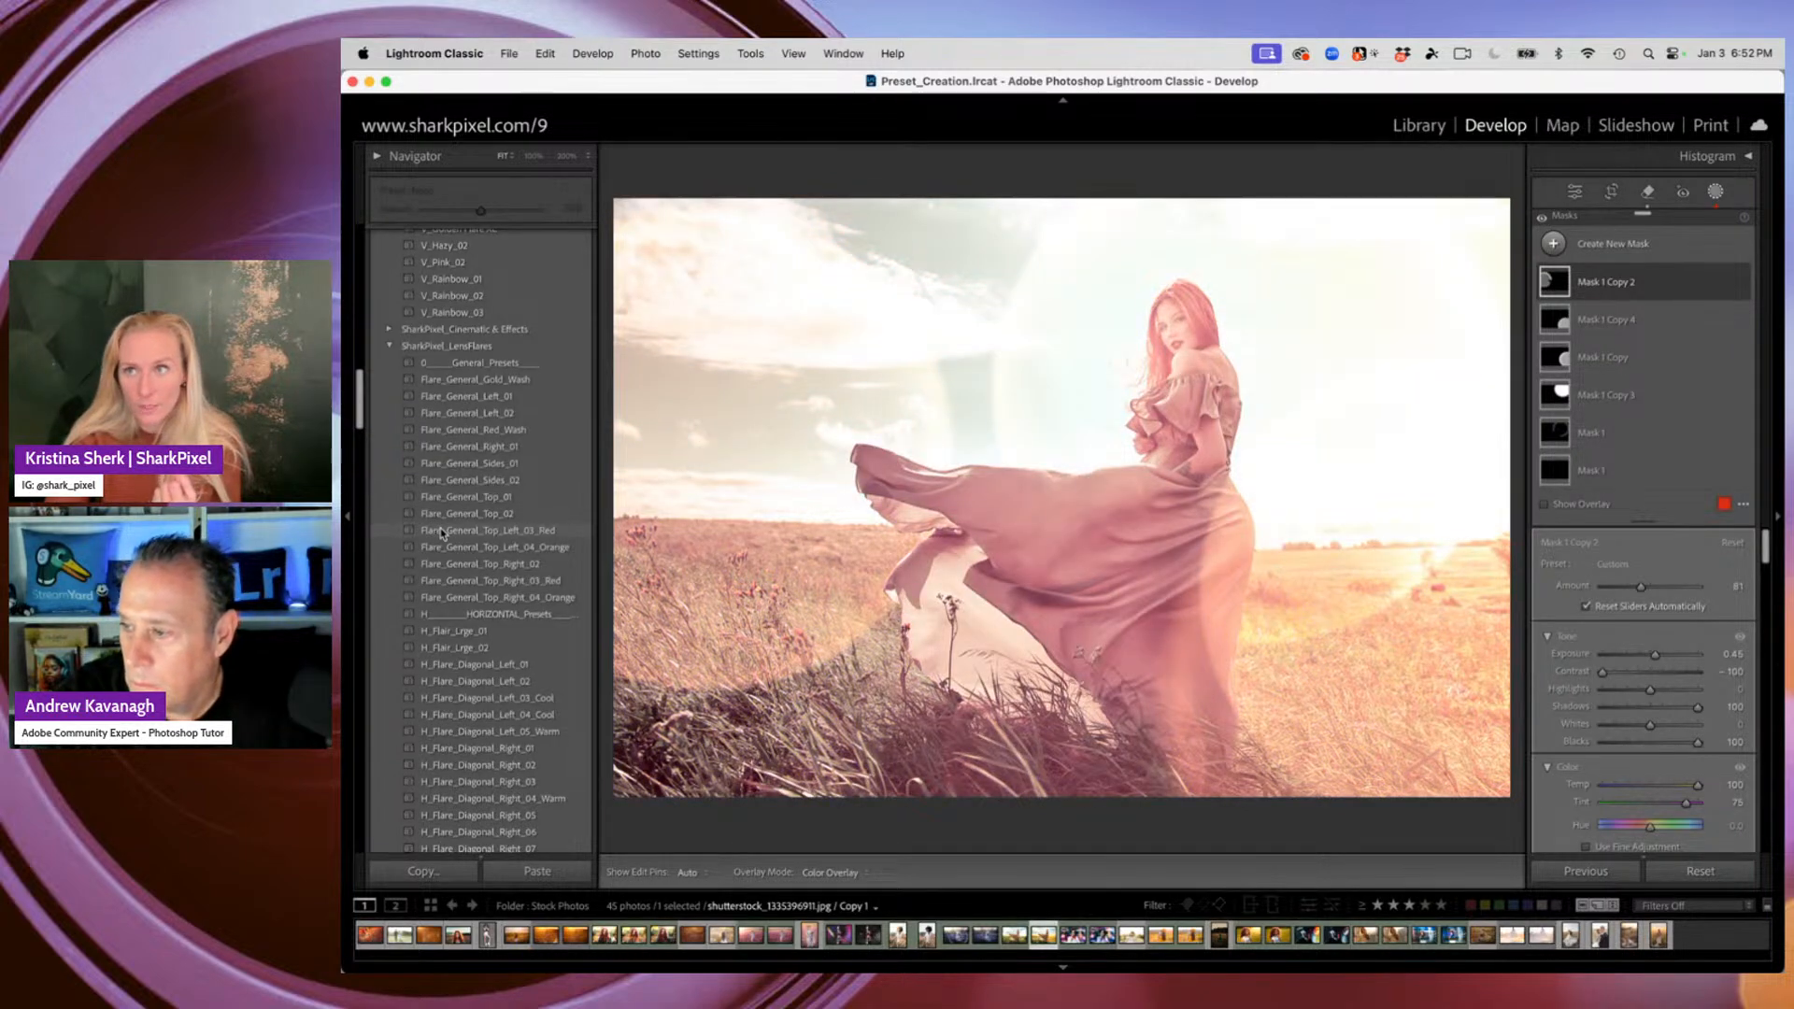
scroll(446, 542, down, 4)
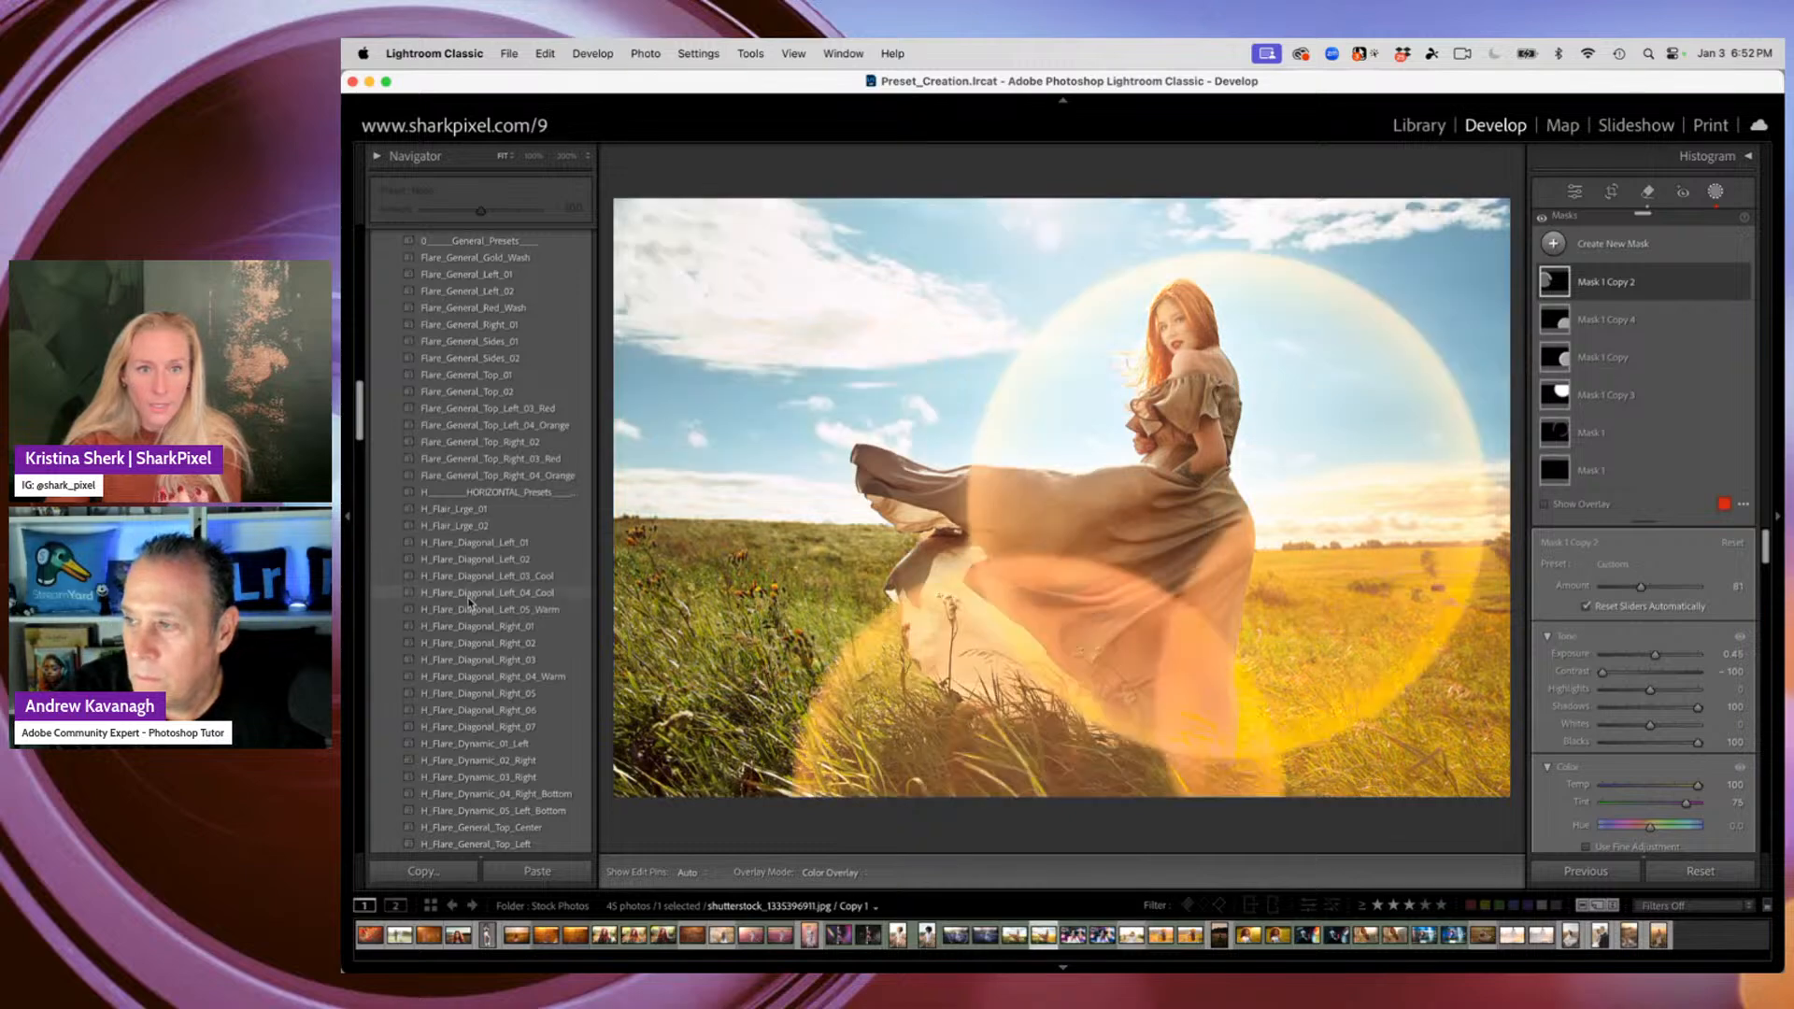
scroll(486, 677, down, 1)
scroll(486, 676, down, 1)
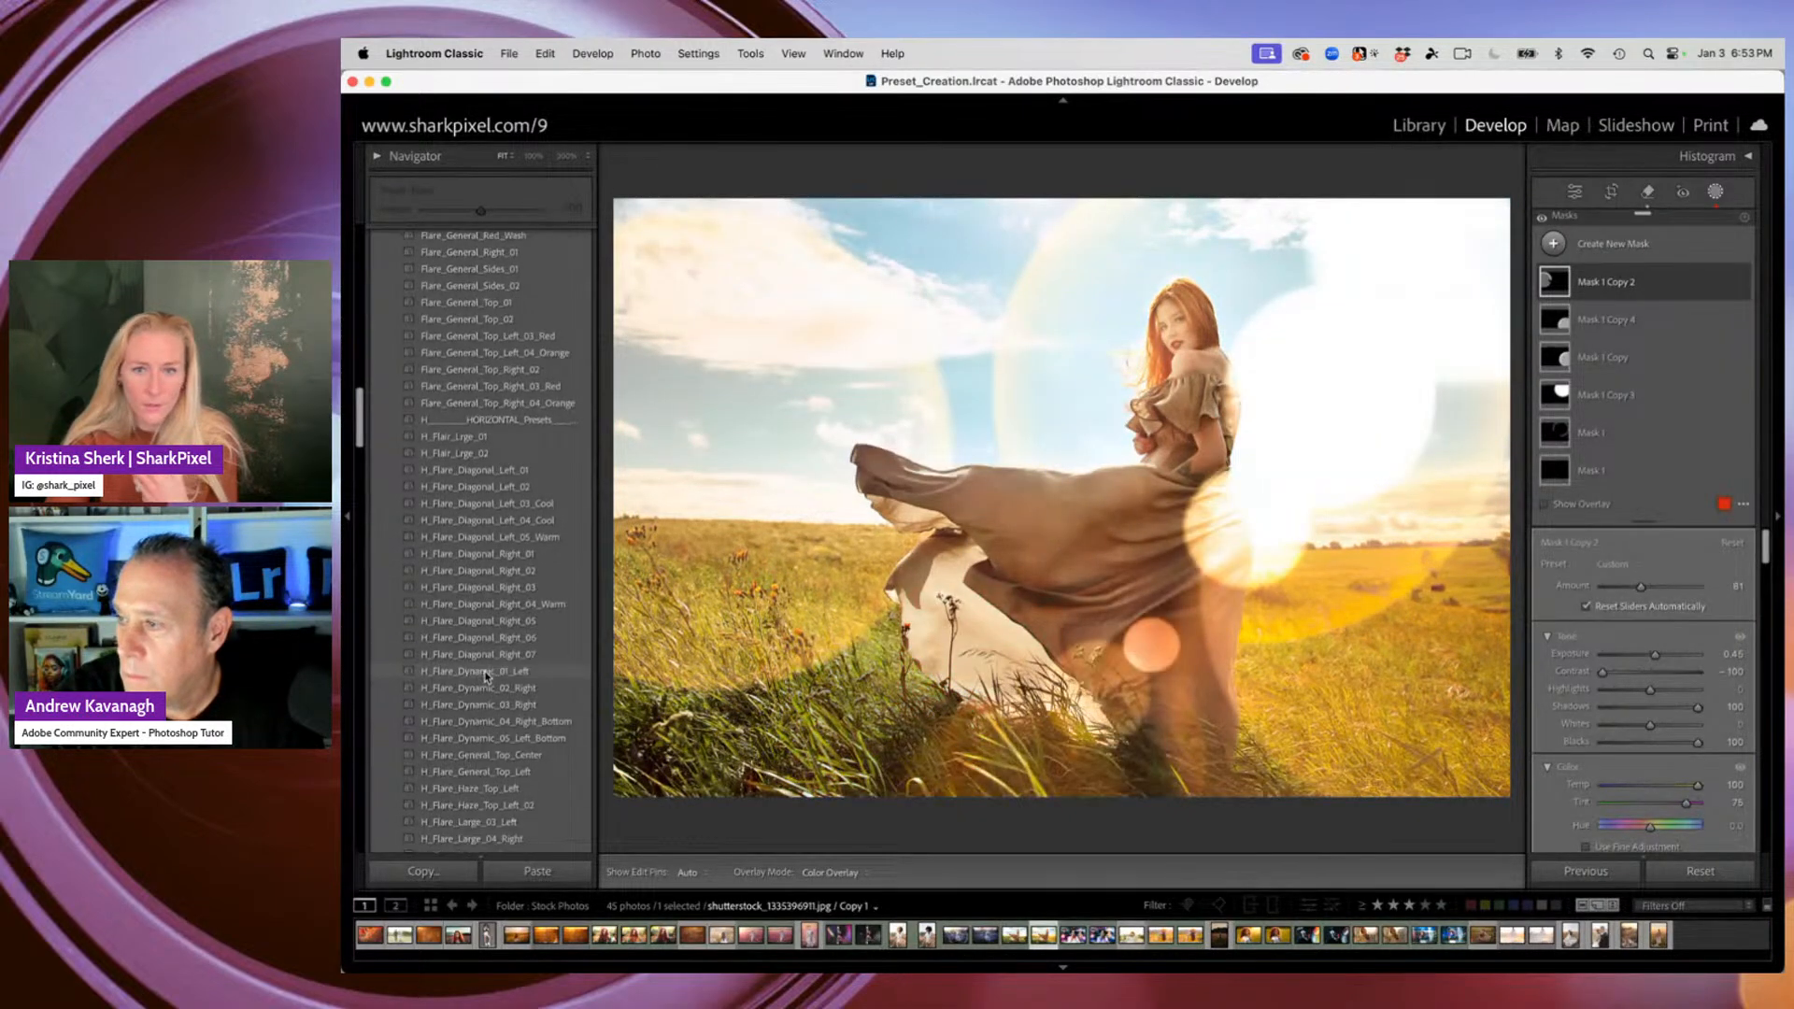
scroll(485, 676, down, 4)
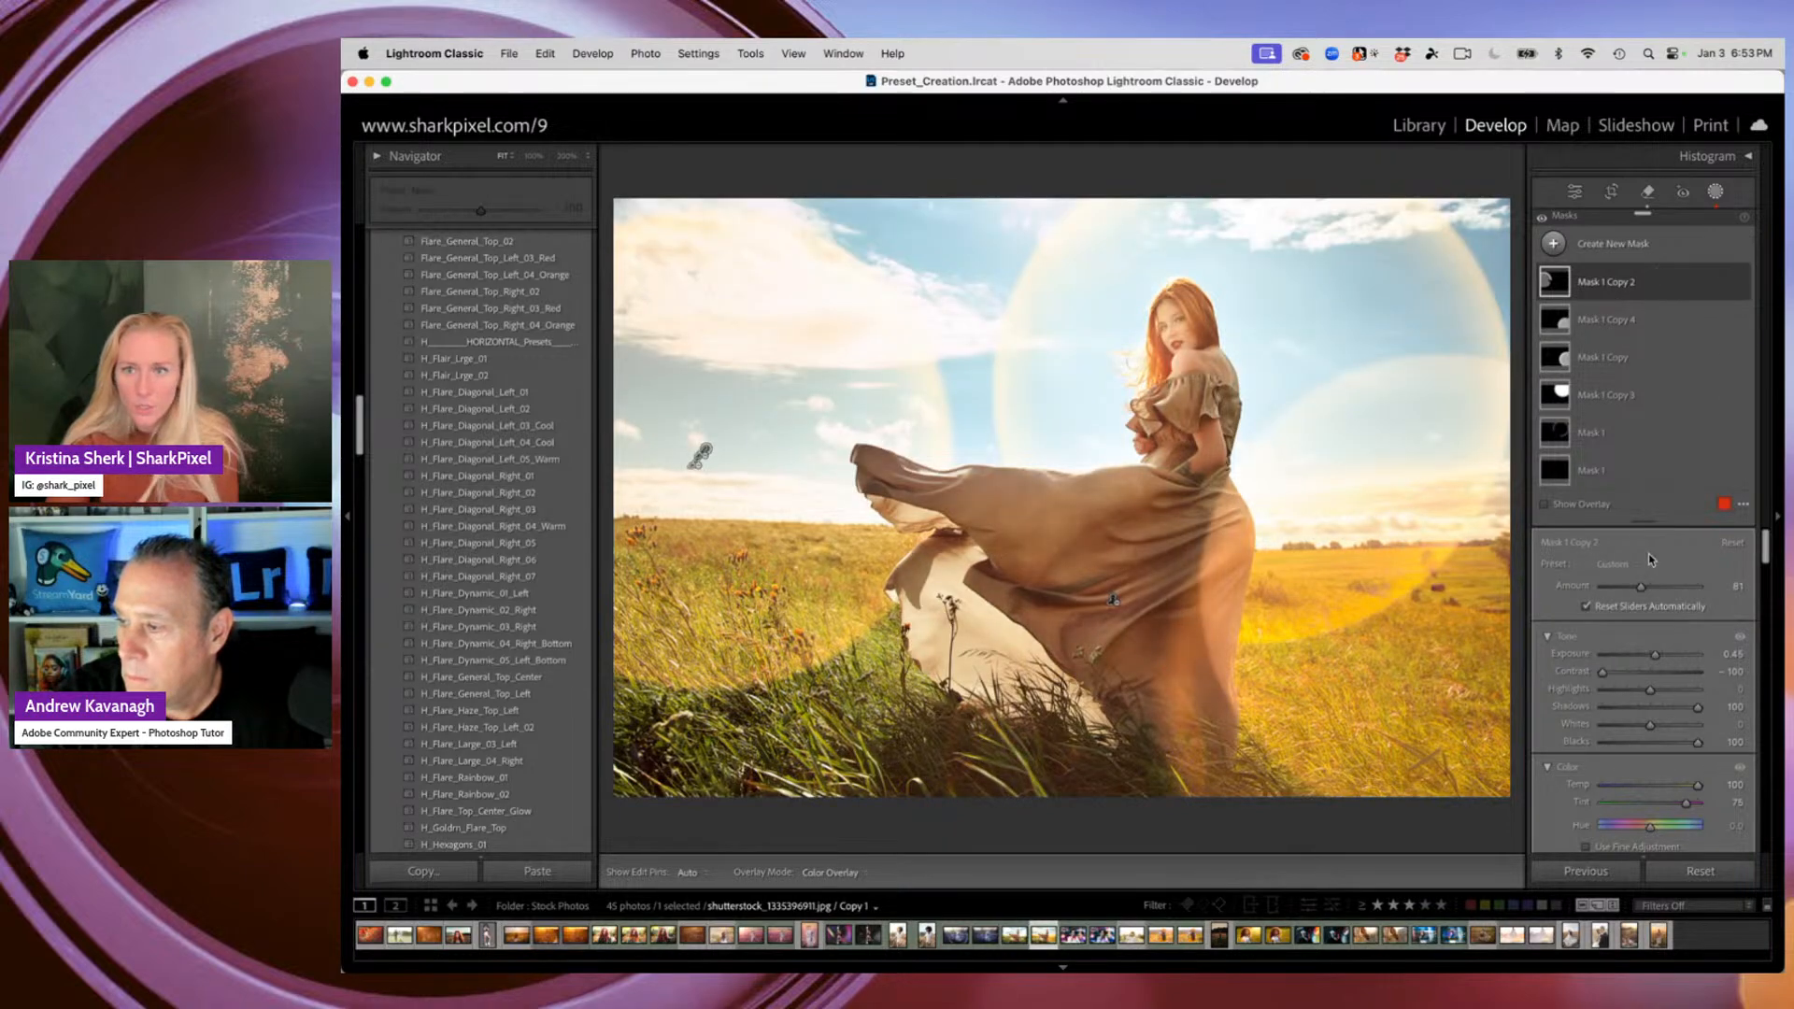
Remove the existing flare masks, compare the hexagon flare presets, and apply H_Hexagons_03
click(1555, 251)
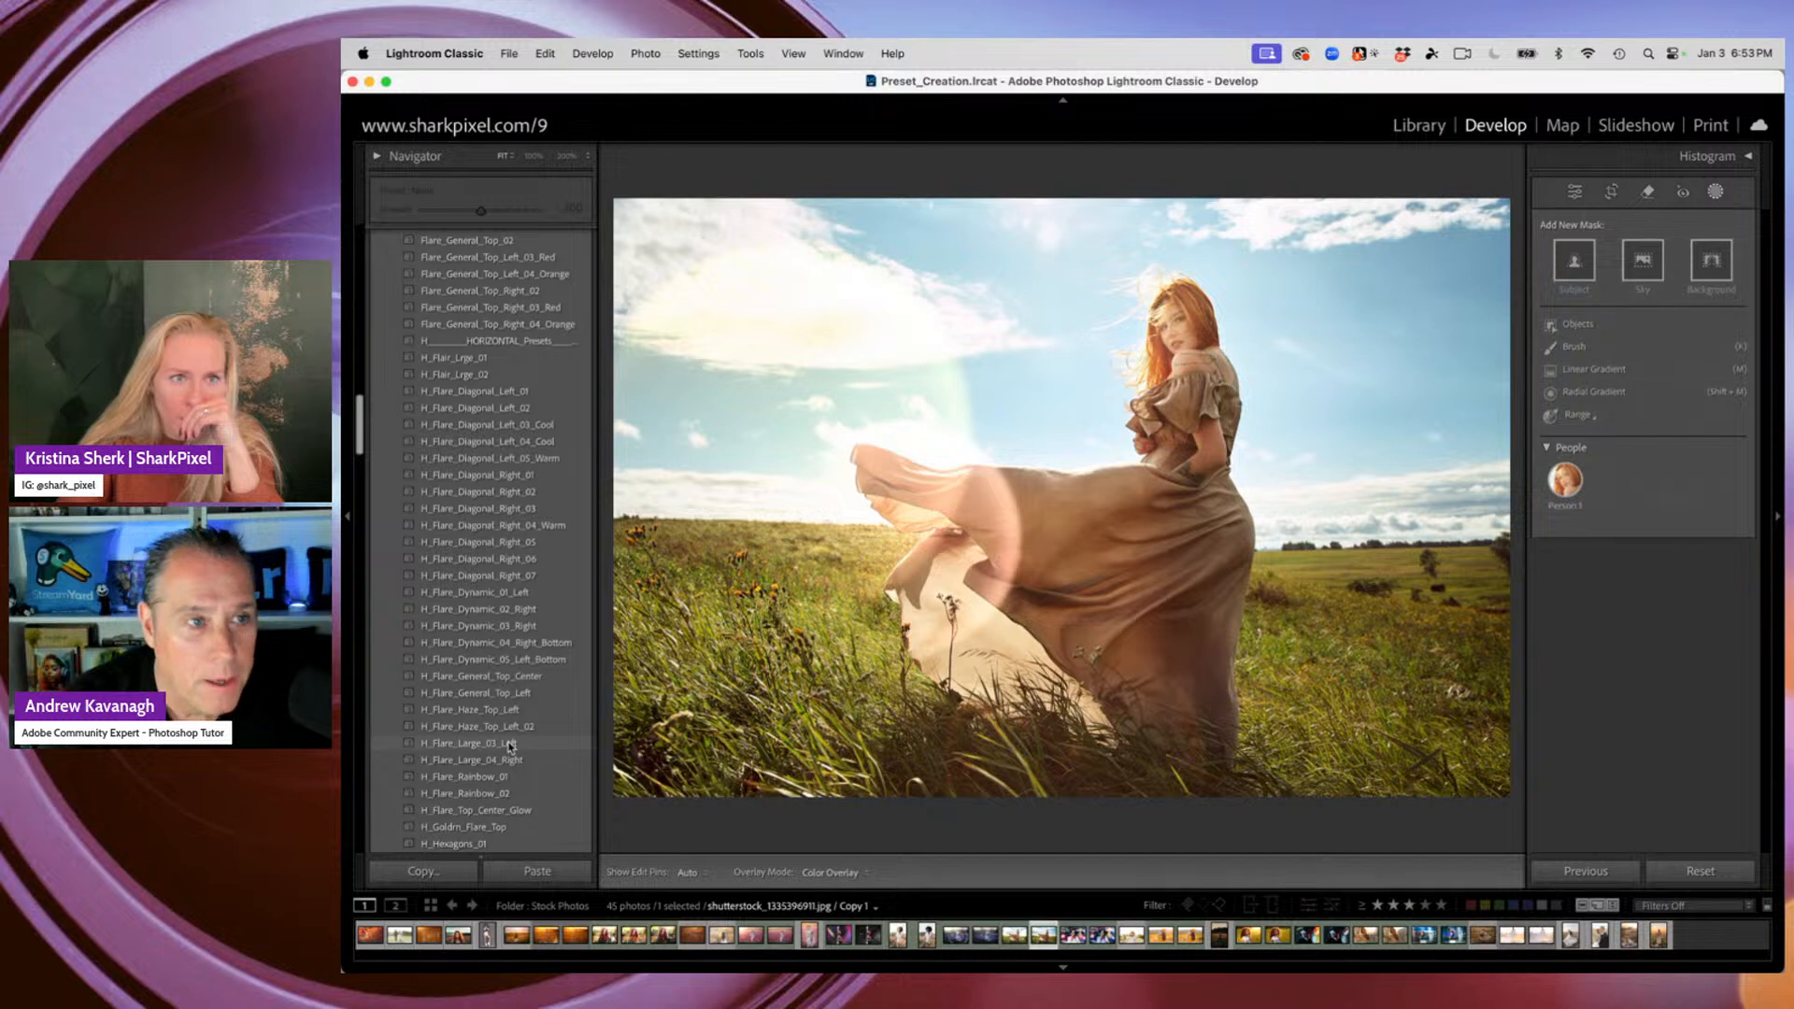
scroll(509, 745, down, 5)
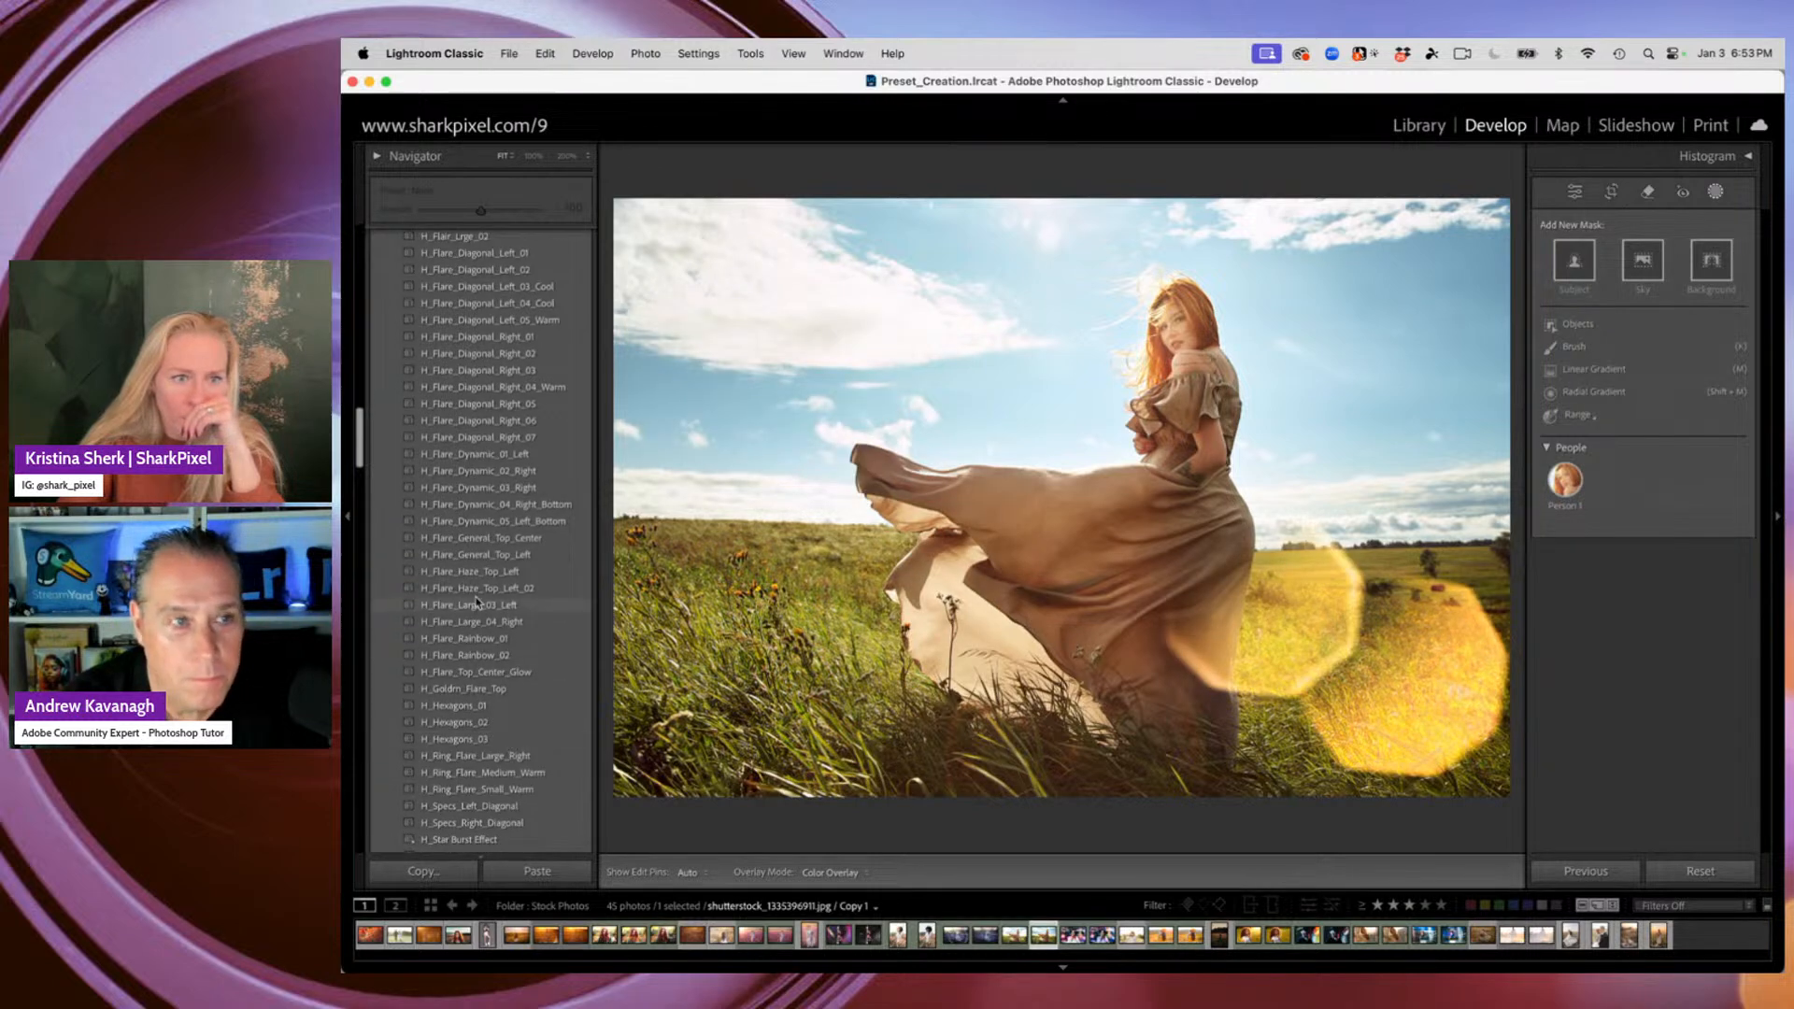
click(476, 707)
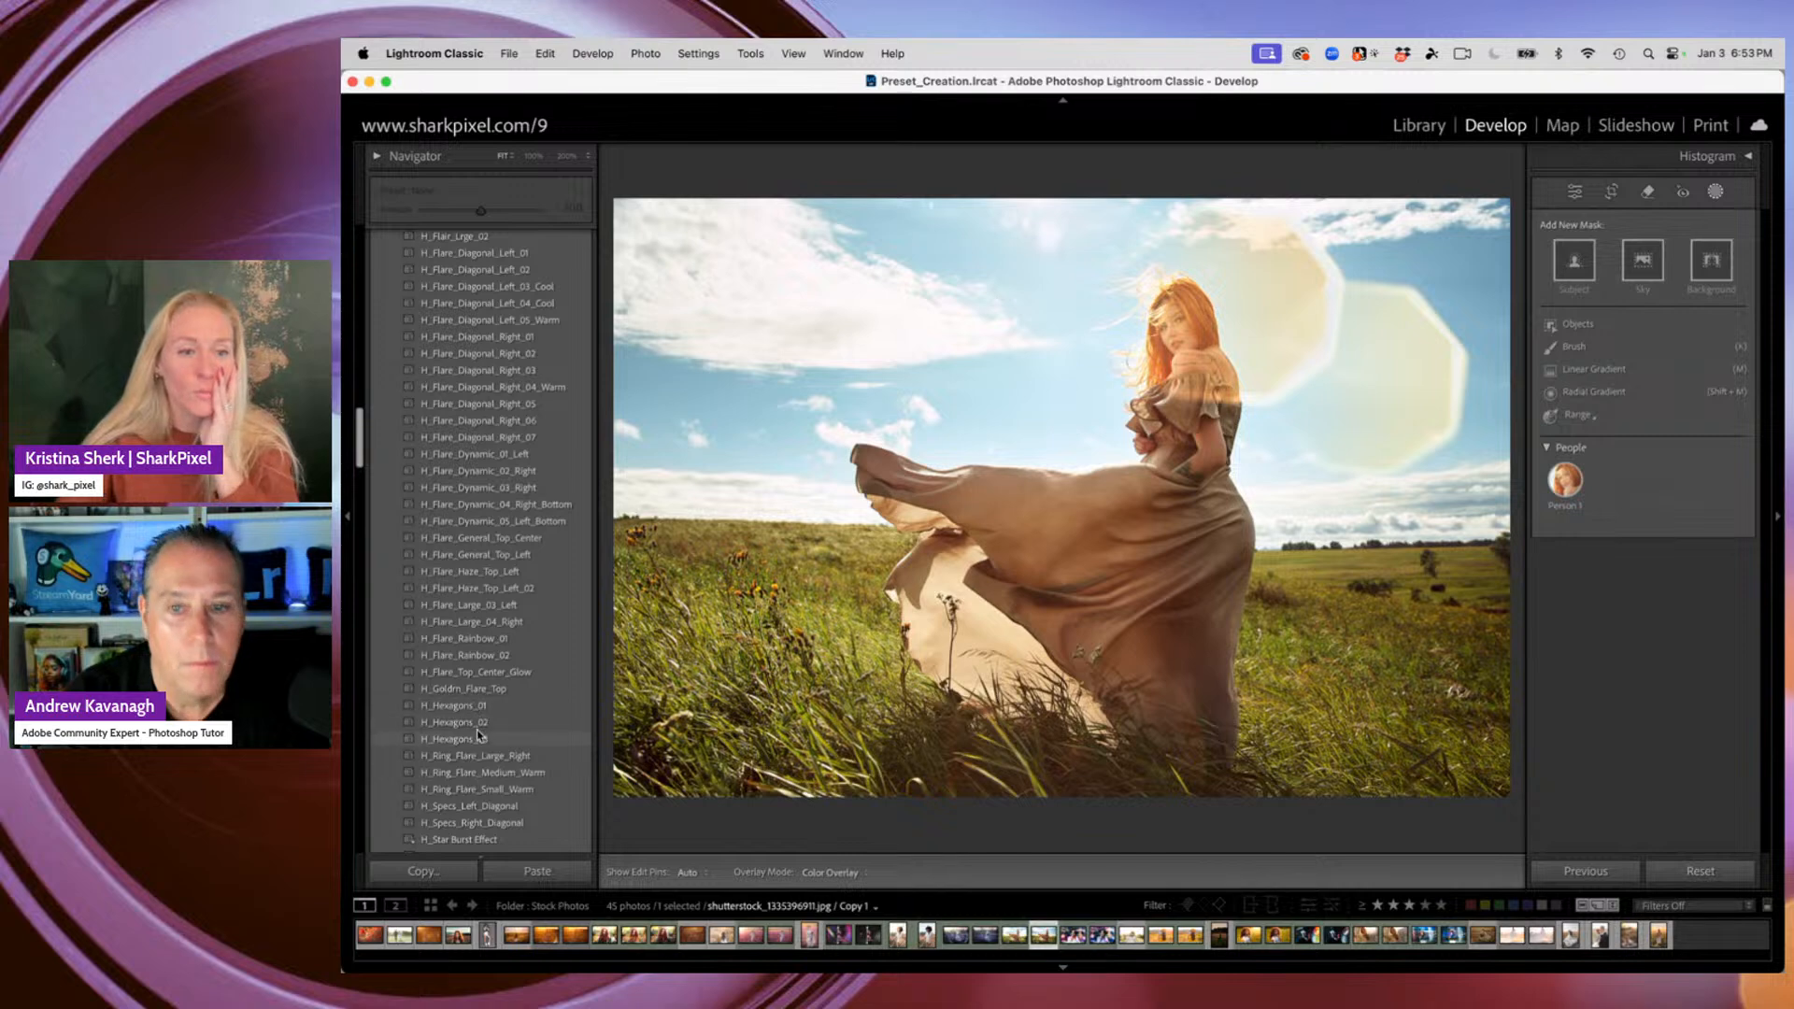
click(480, 739)
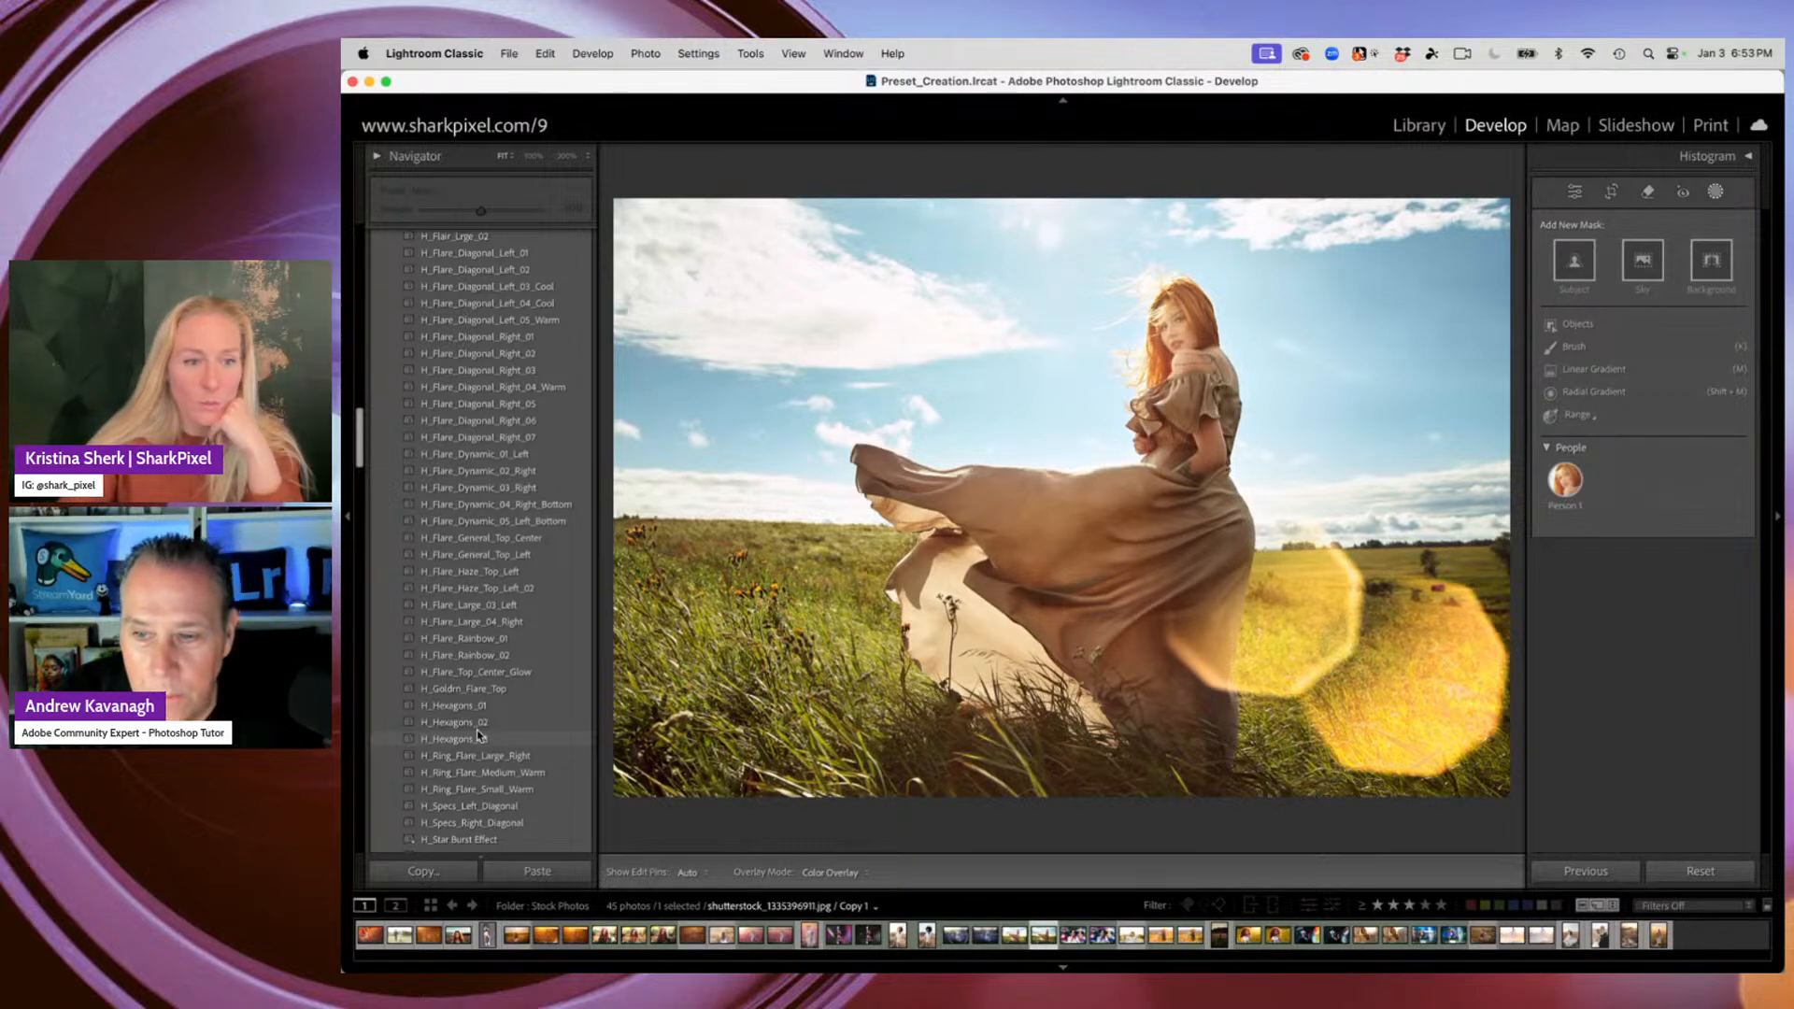
click(479, 736)
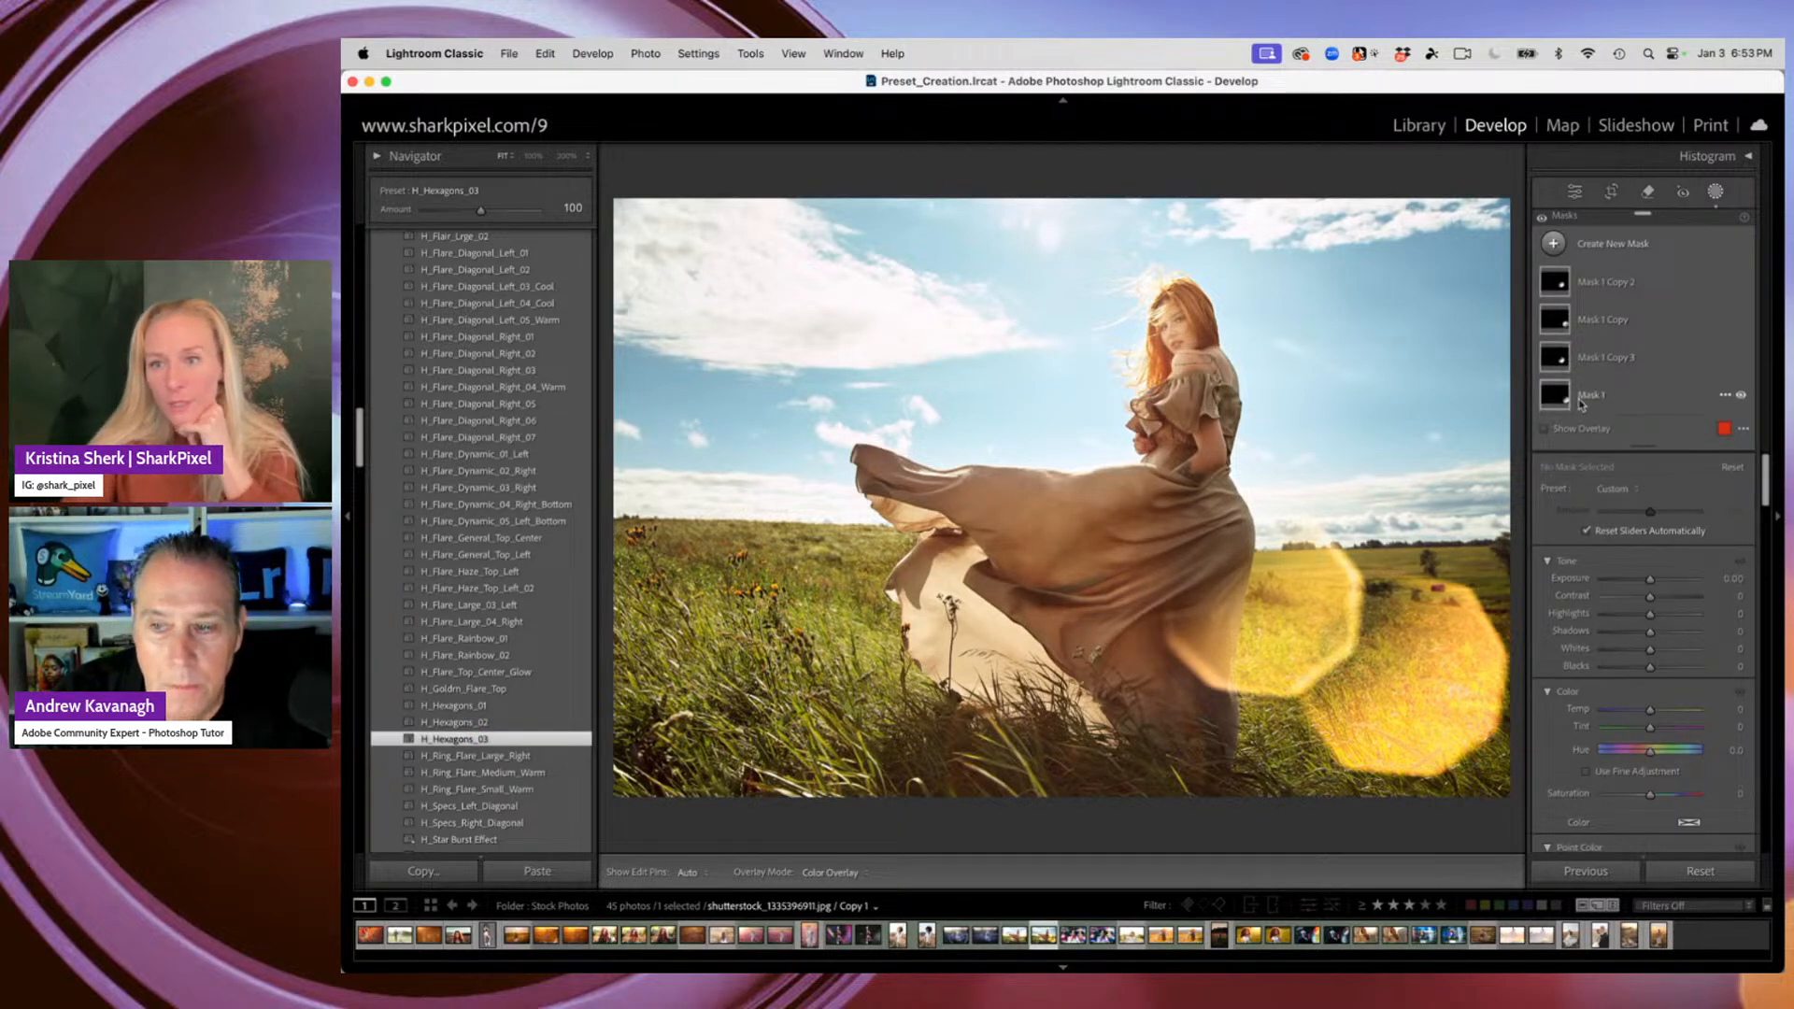
Examine how the intersecting linear gradients in Mask 1 build the hexagon shape, from Linear Gradient 1 up to Linear Gradient 8 Copy
click(1581, 402)
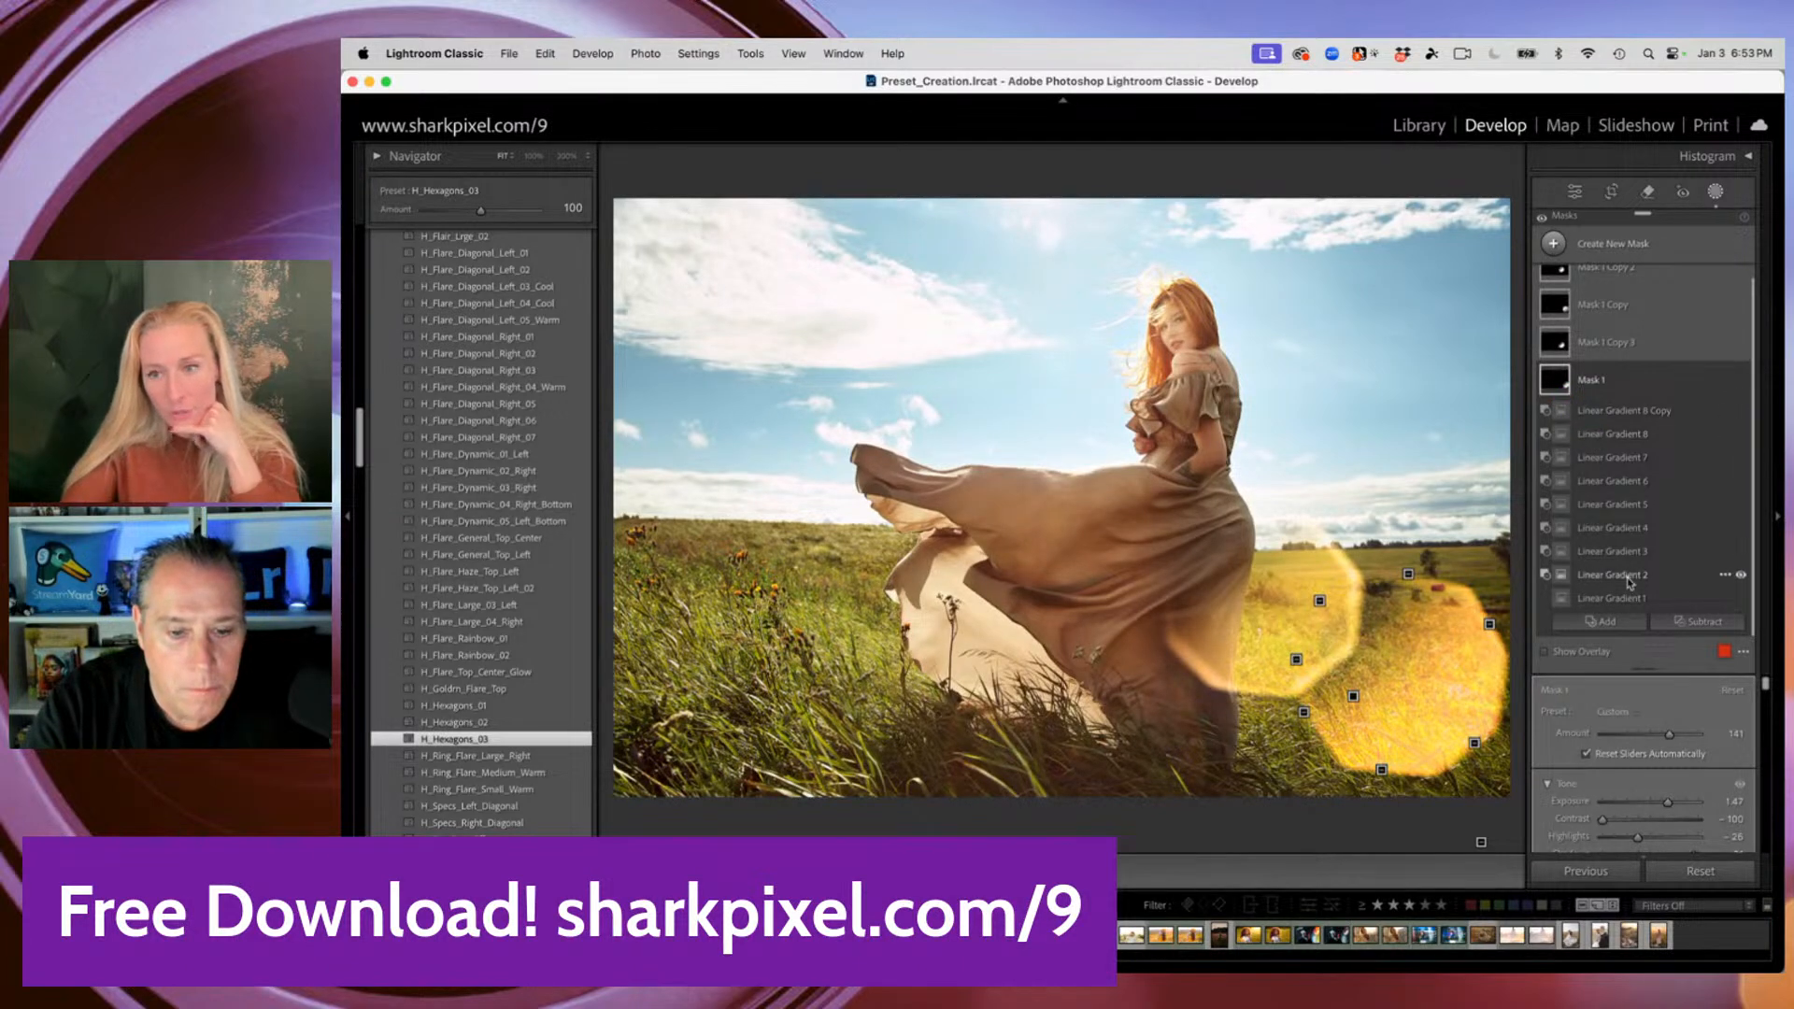
click(1561, 598)
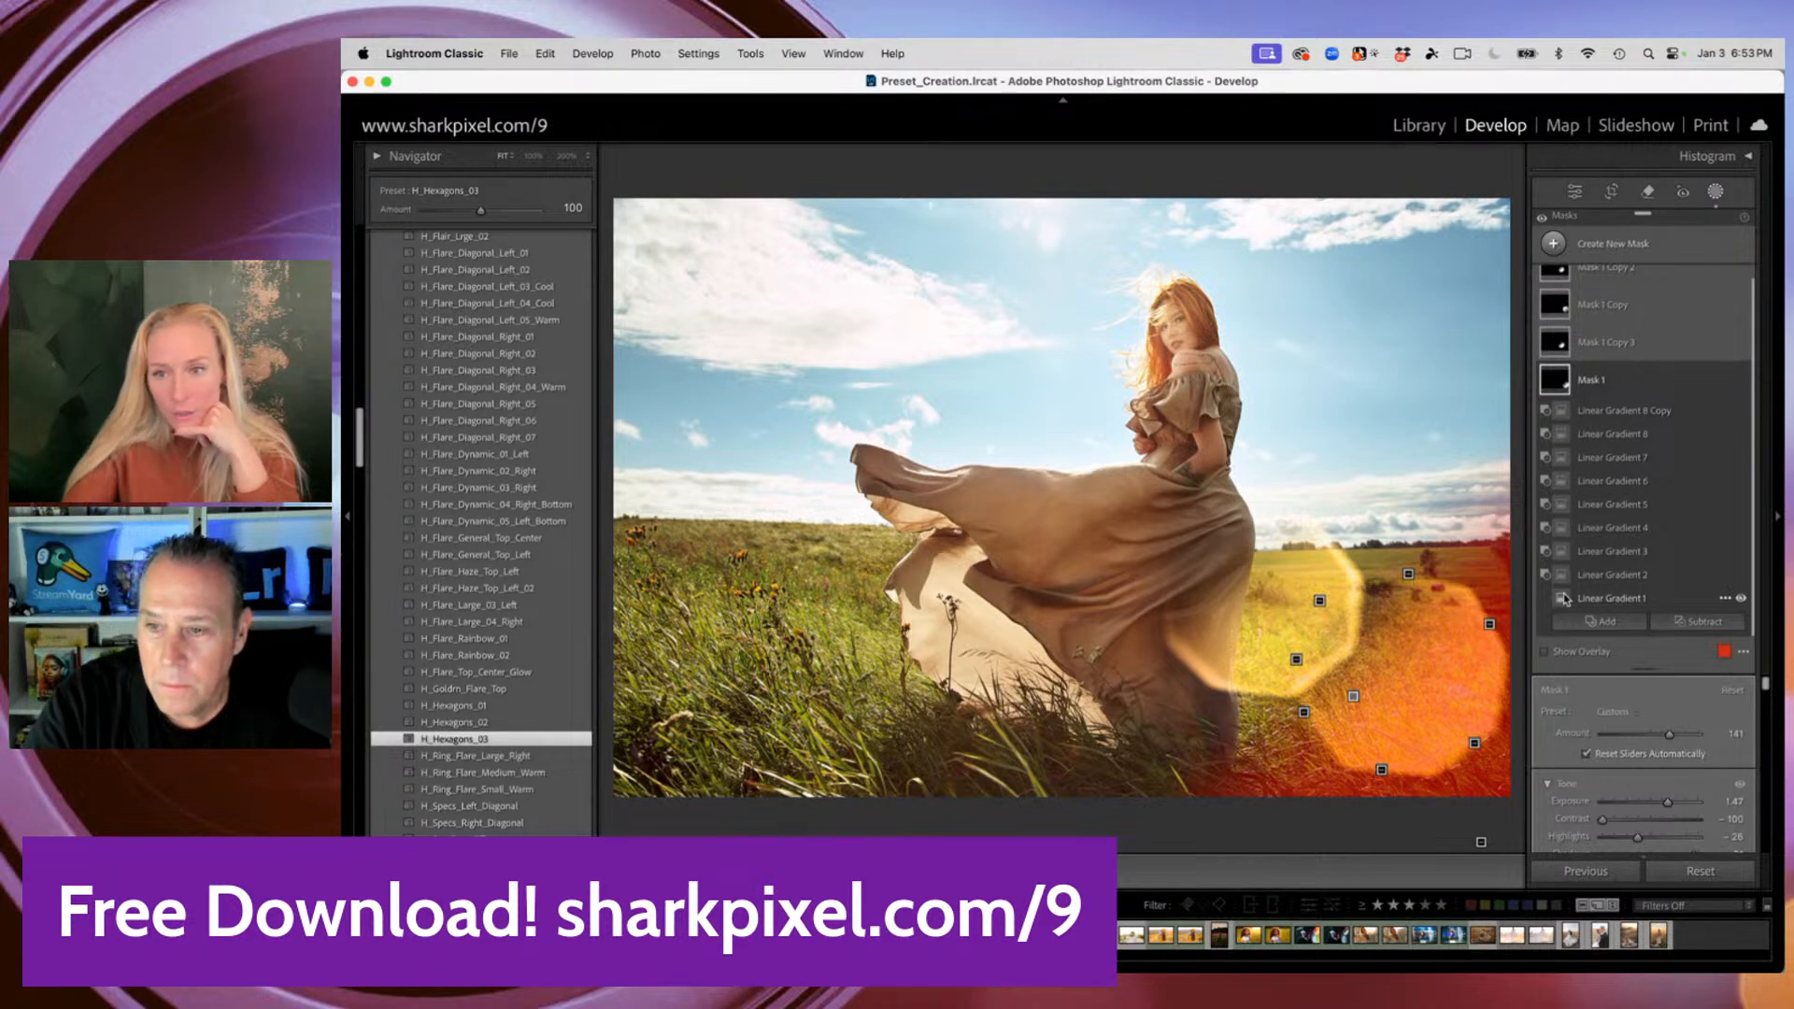
click(1562, 577)
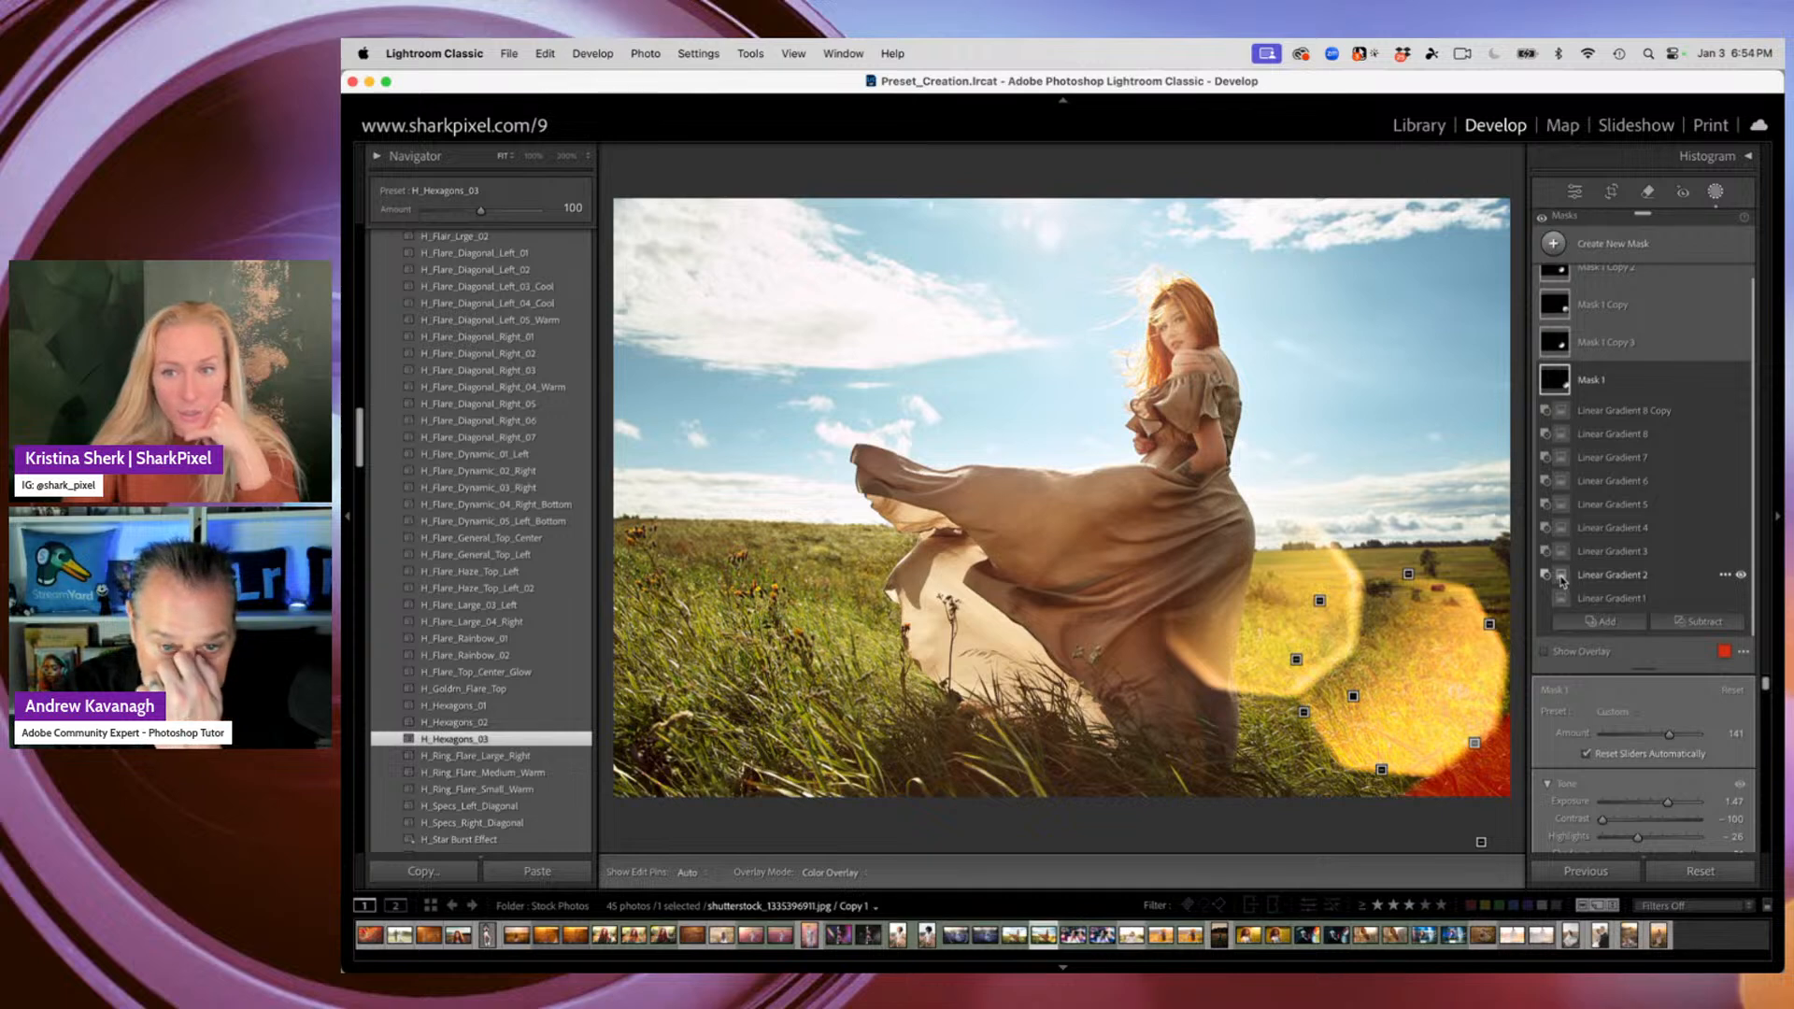
click(1562, 553)
mouse_move(1567, 535)
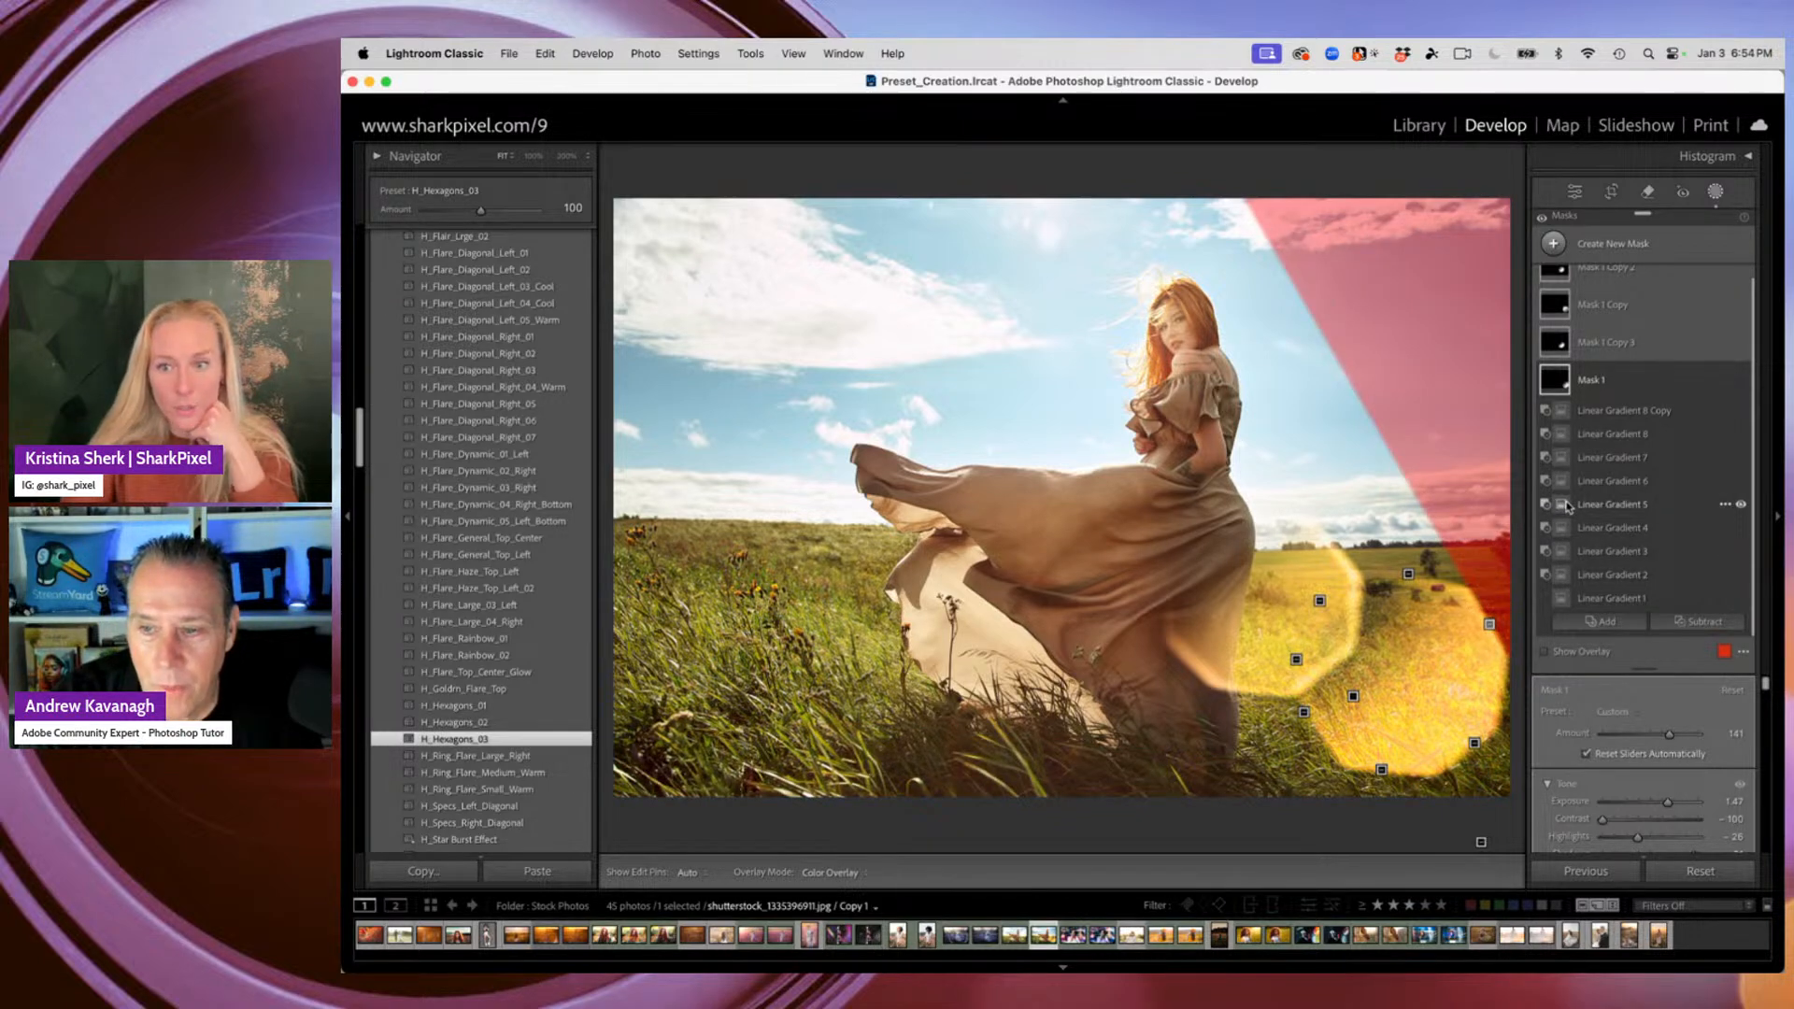
mouse_move(1565, 484)
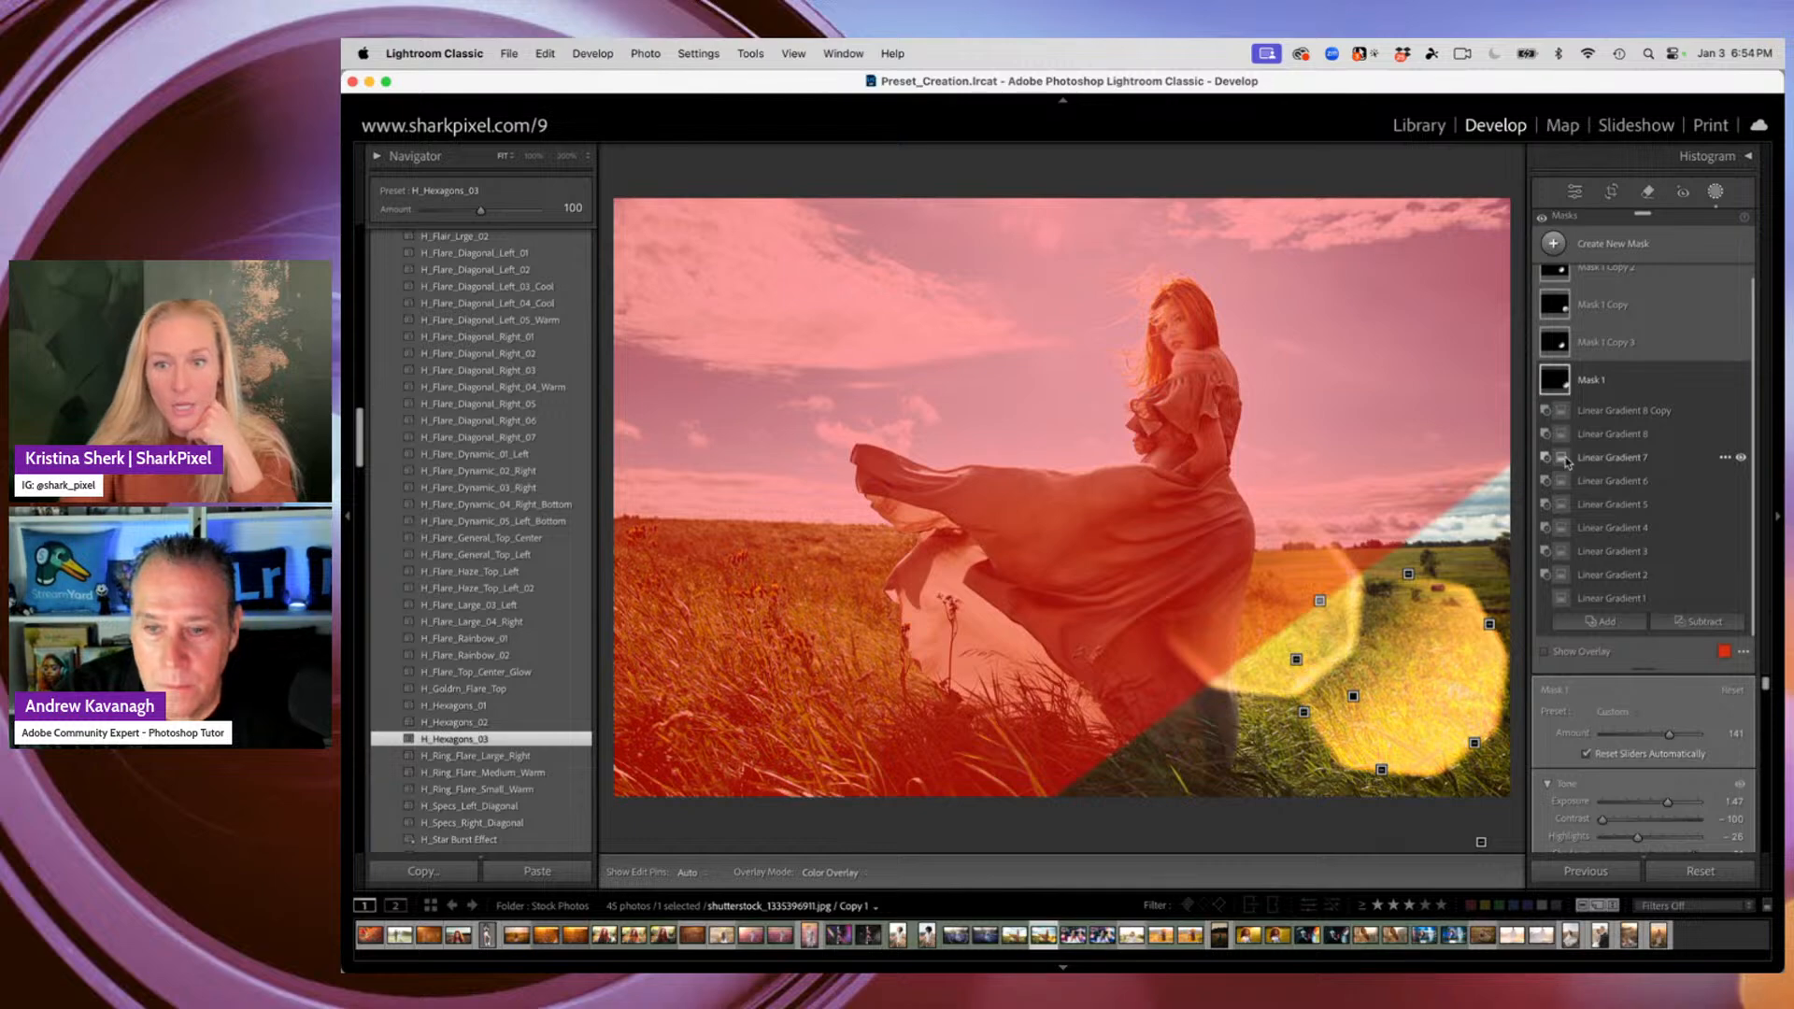
mouse_move(1565, 421)
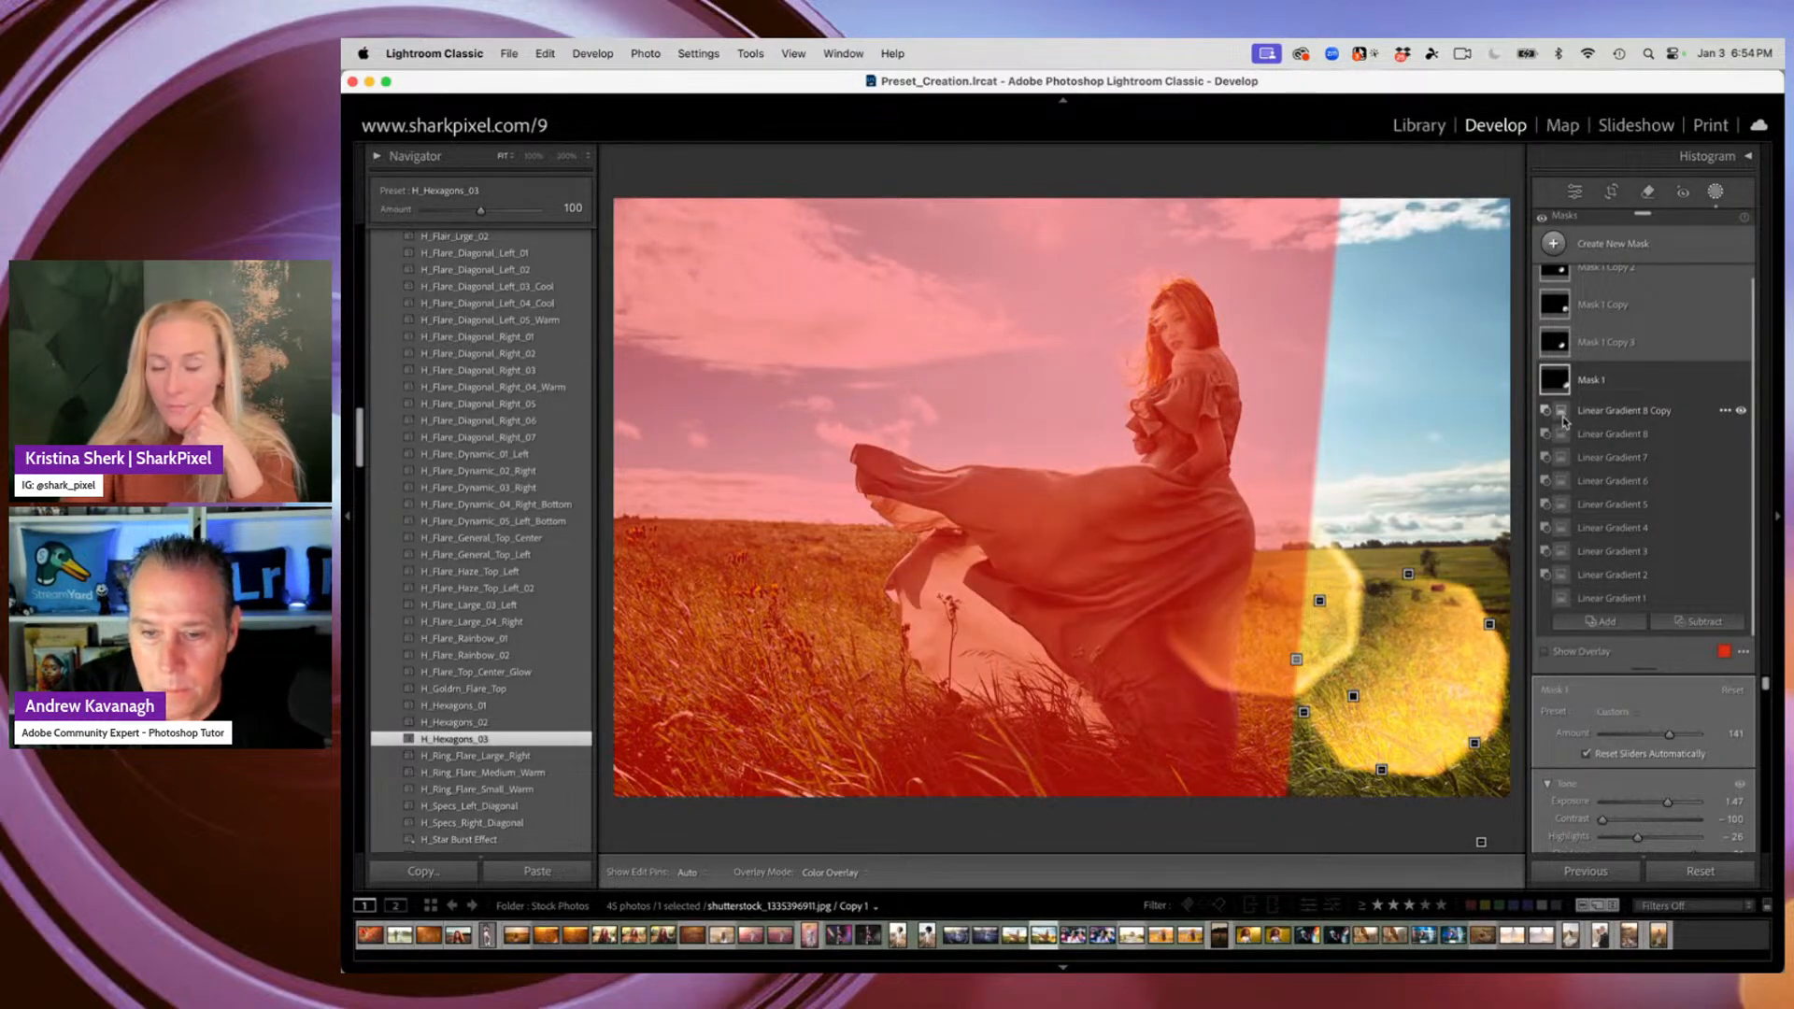
Review the tone, color and effects adjustments of Mask 1, then view the complete hexagon mask's overlay with its component list collapsed
scroll(1617, 775, down, 5)
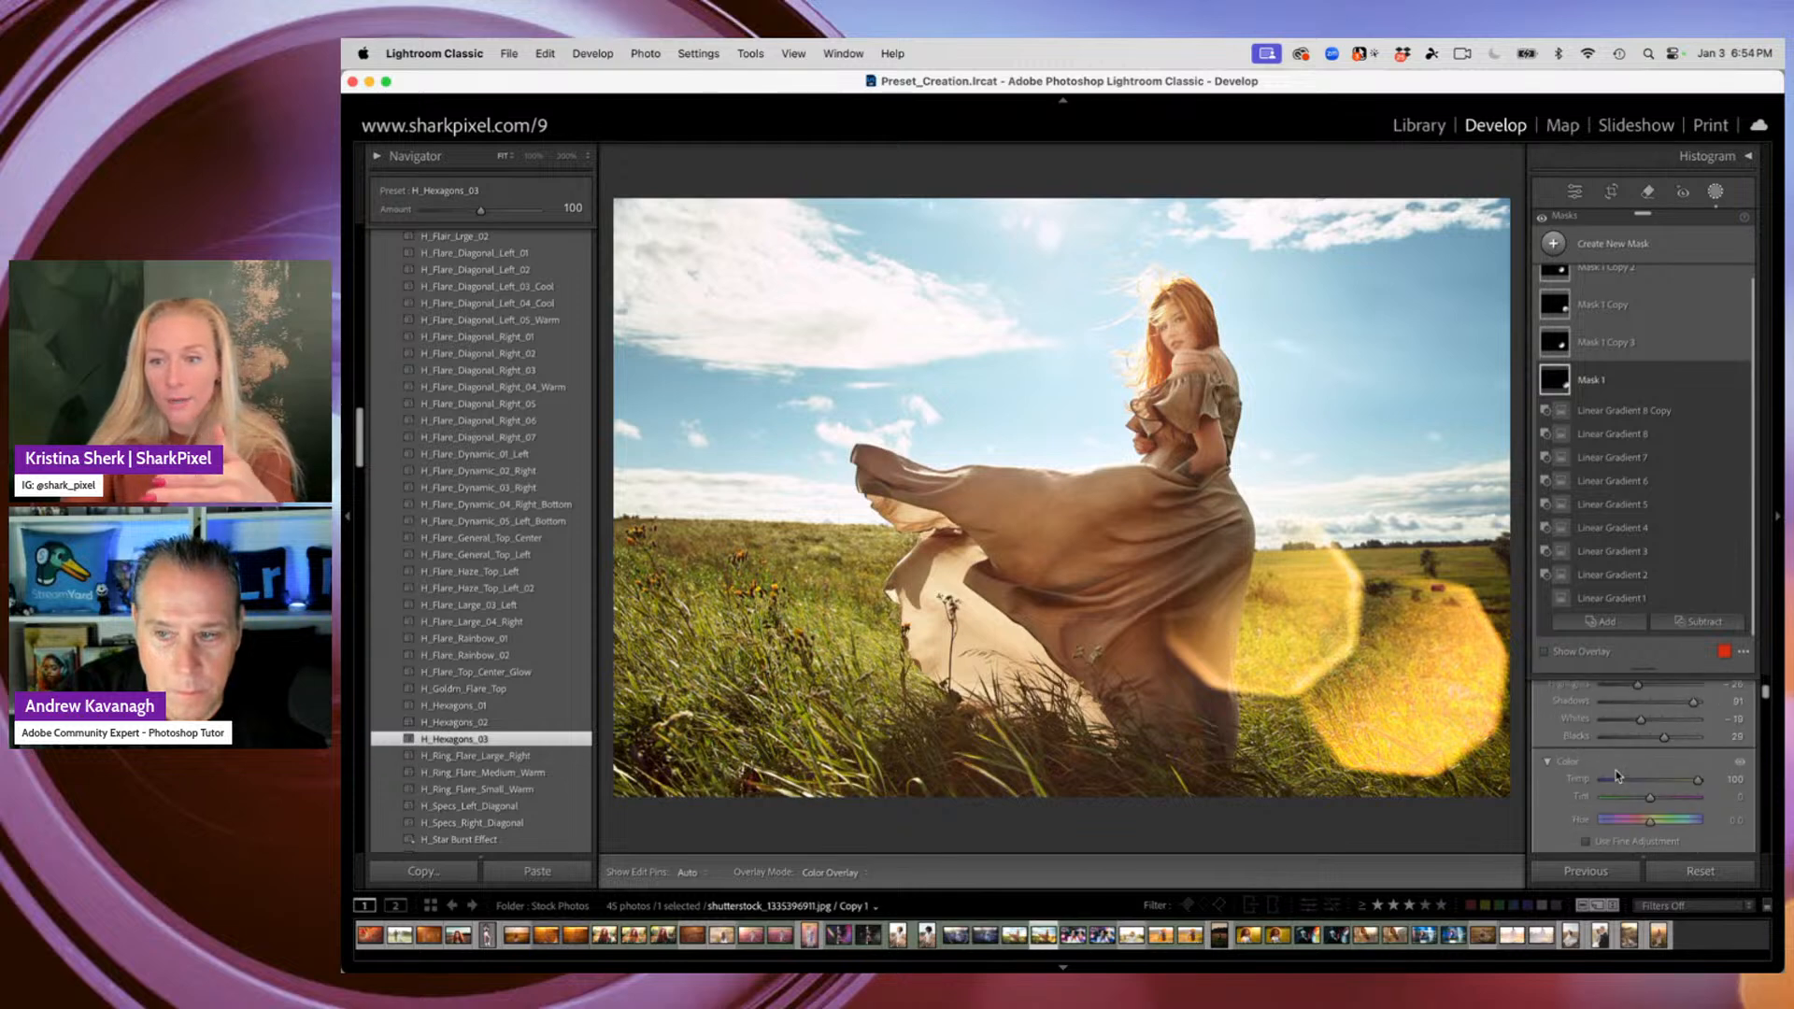
scroll(1616, 775, down, 5)
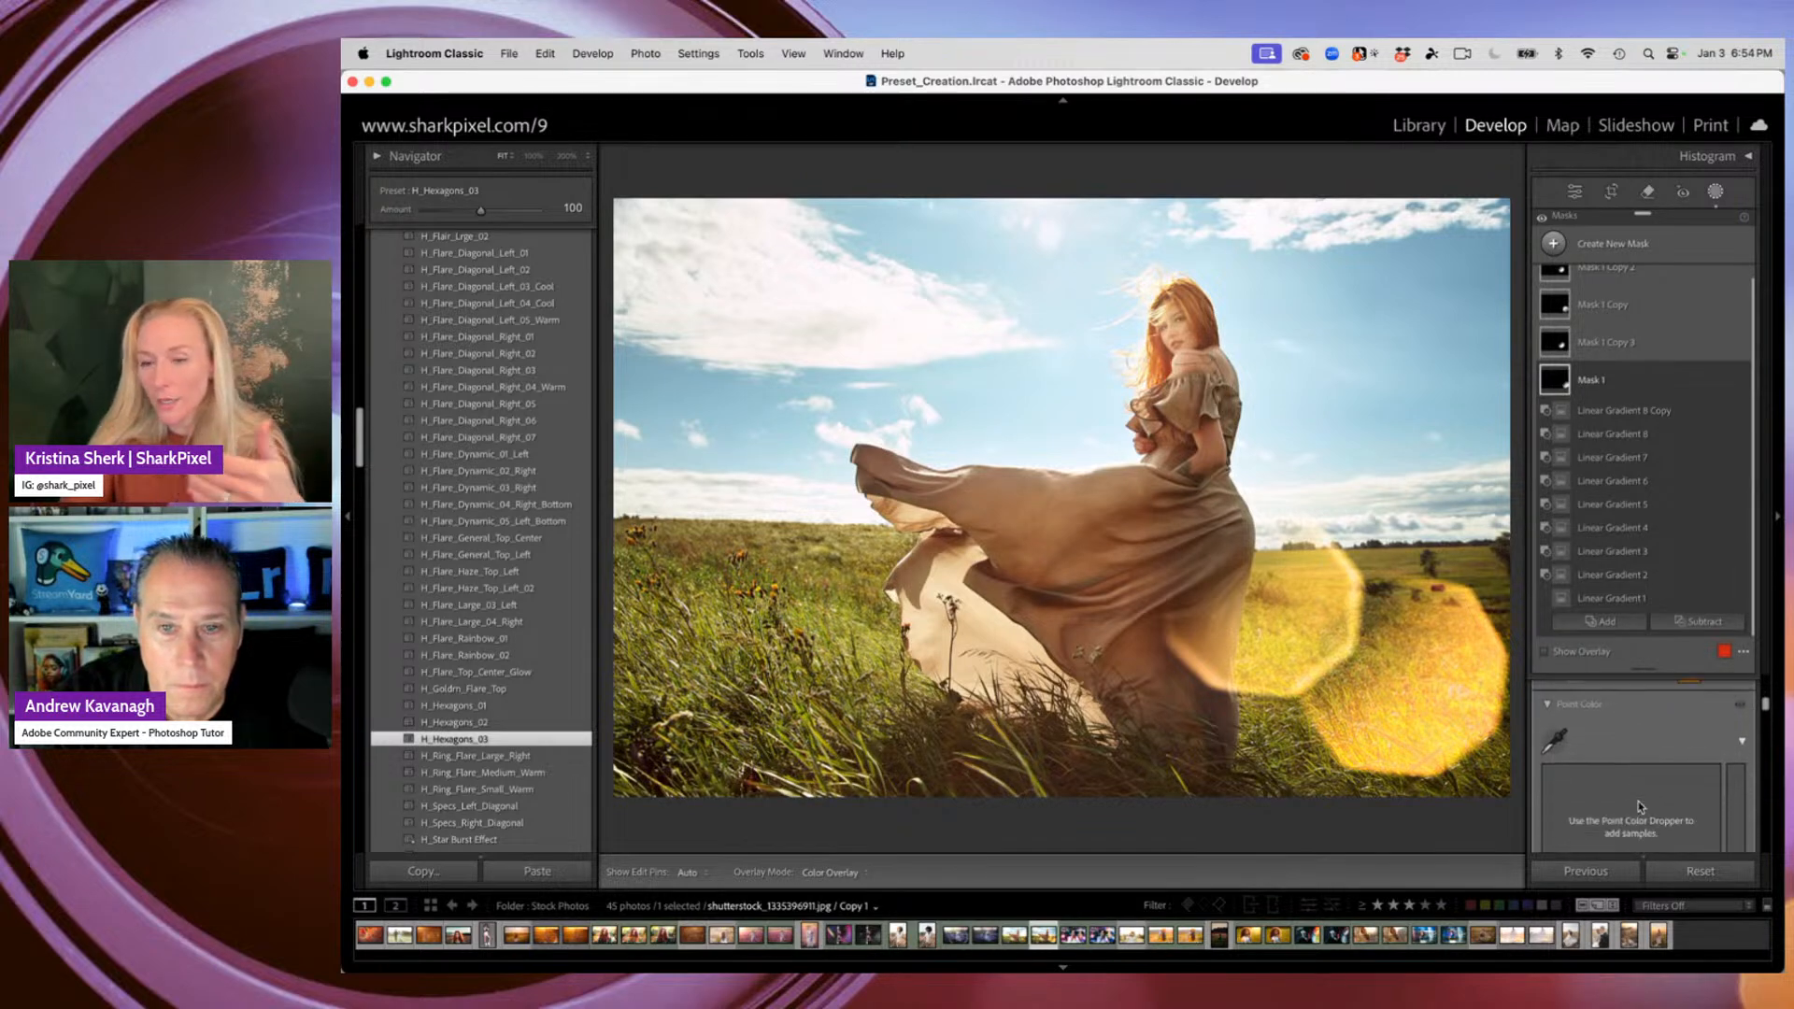
scroll(1639, 808, down, 5)
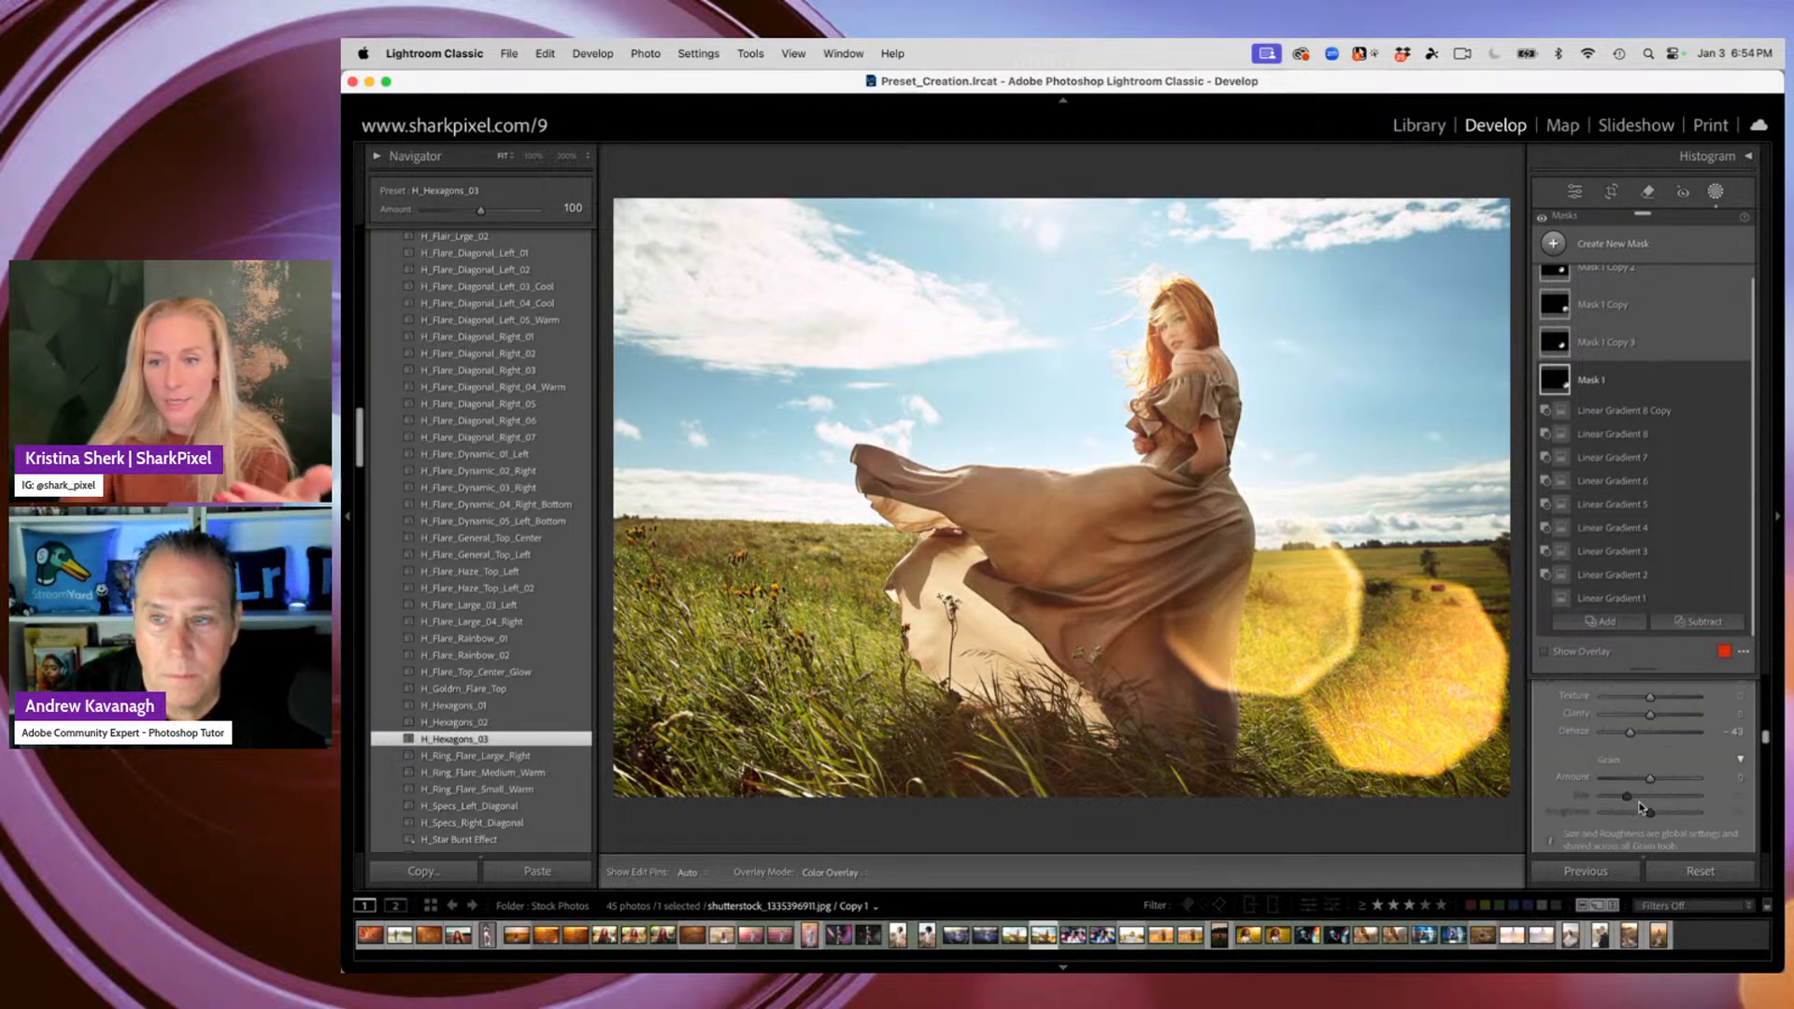
scroll(1626, 805, up, 4)
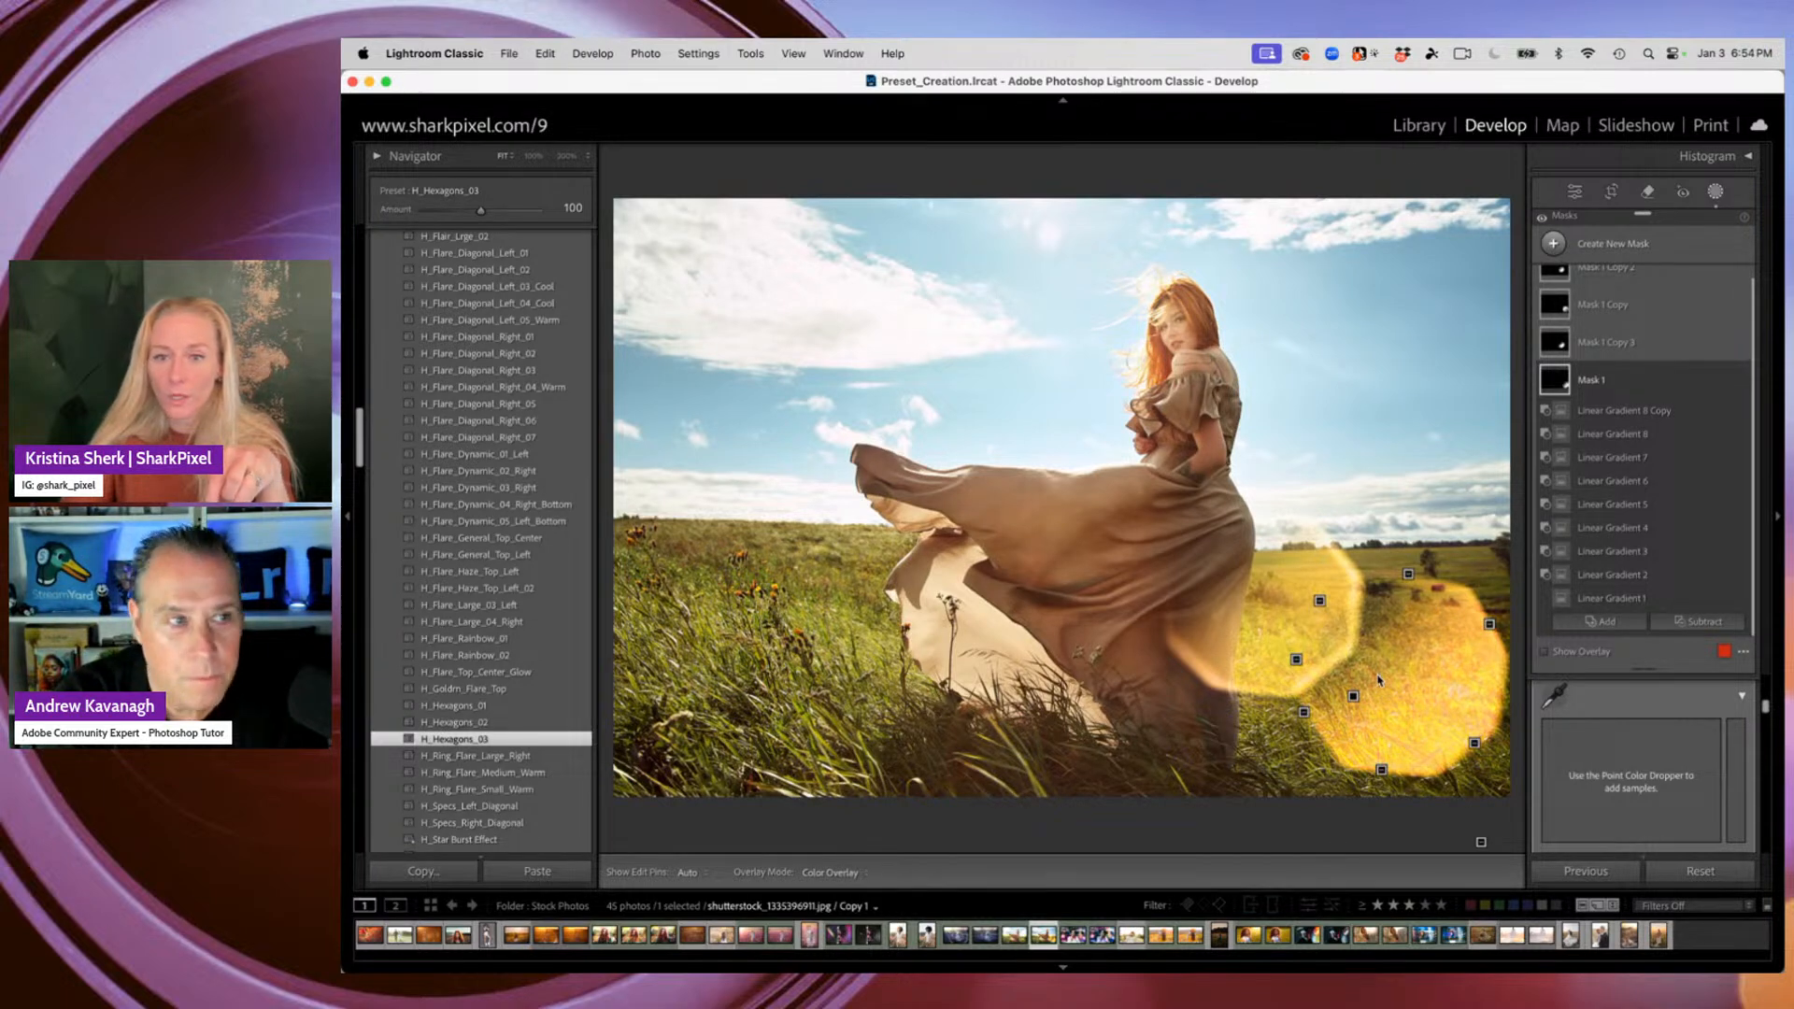
click(1566, 385)
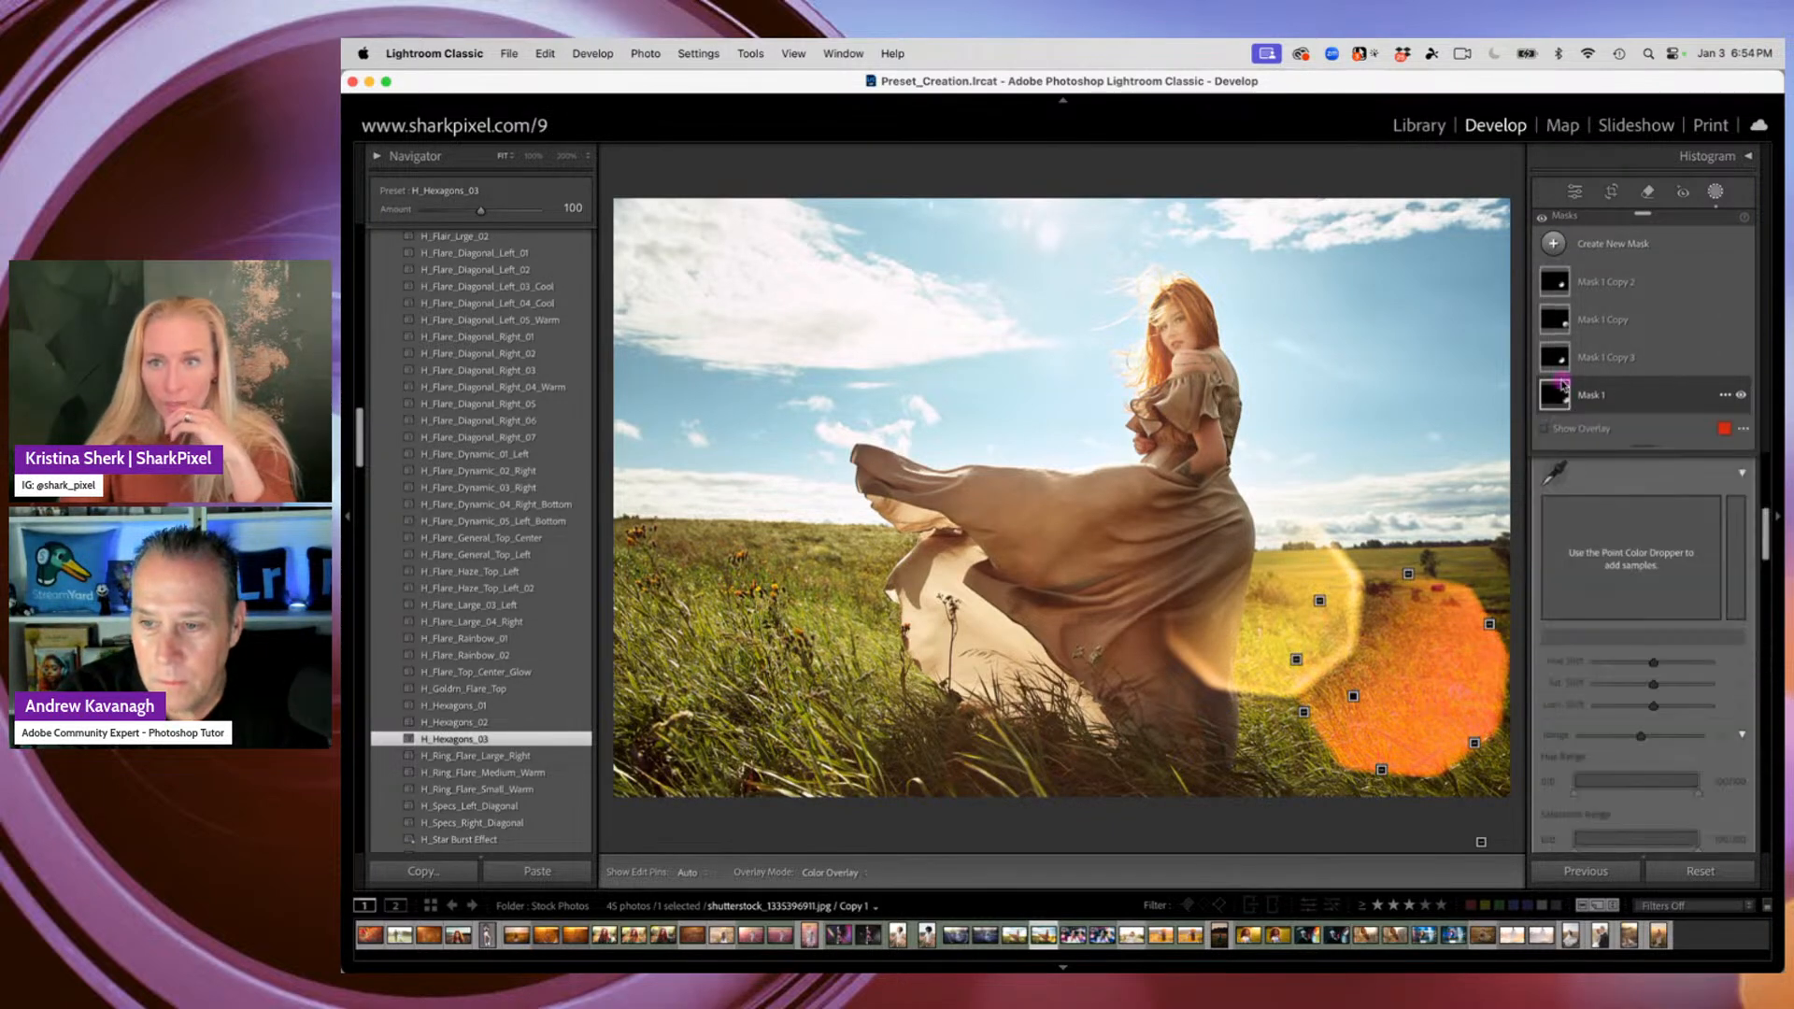
click(1566, 402)
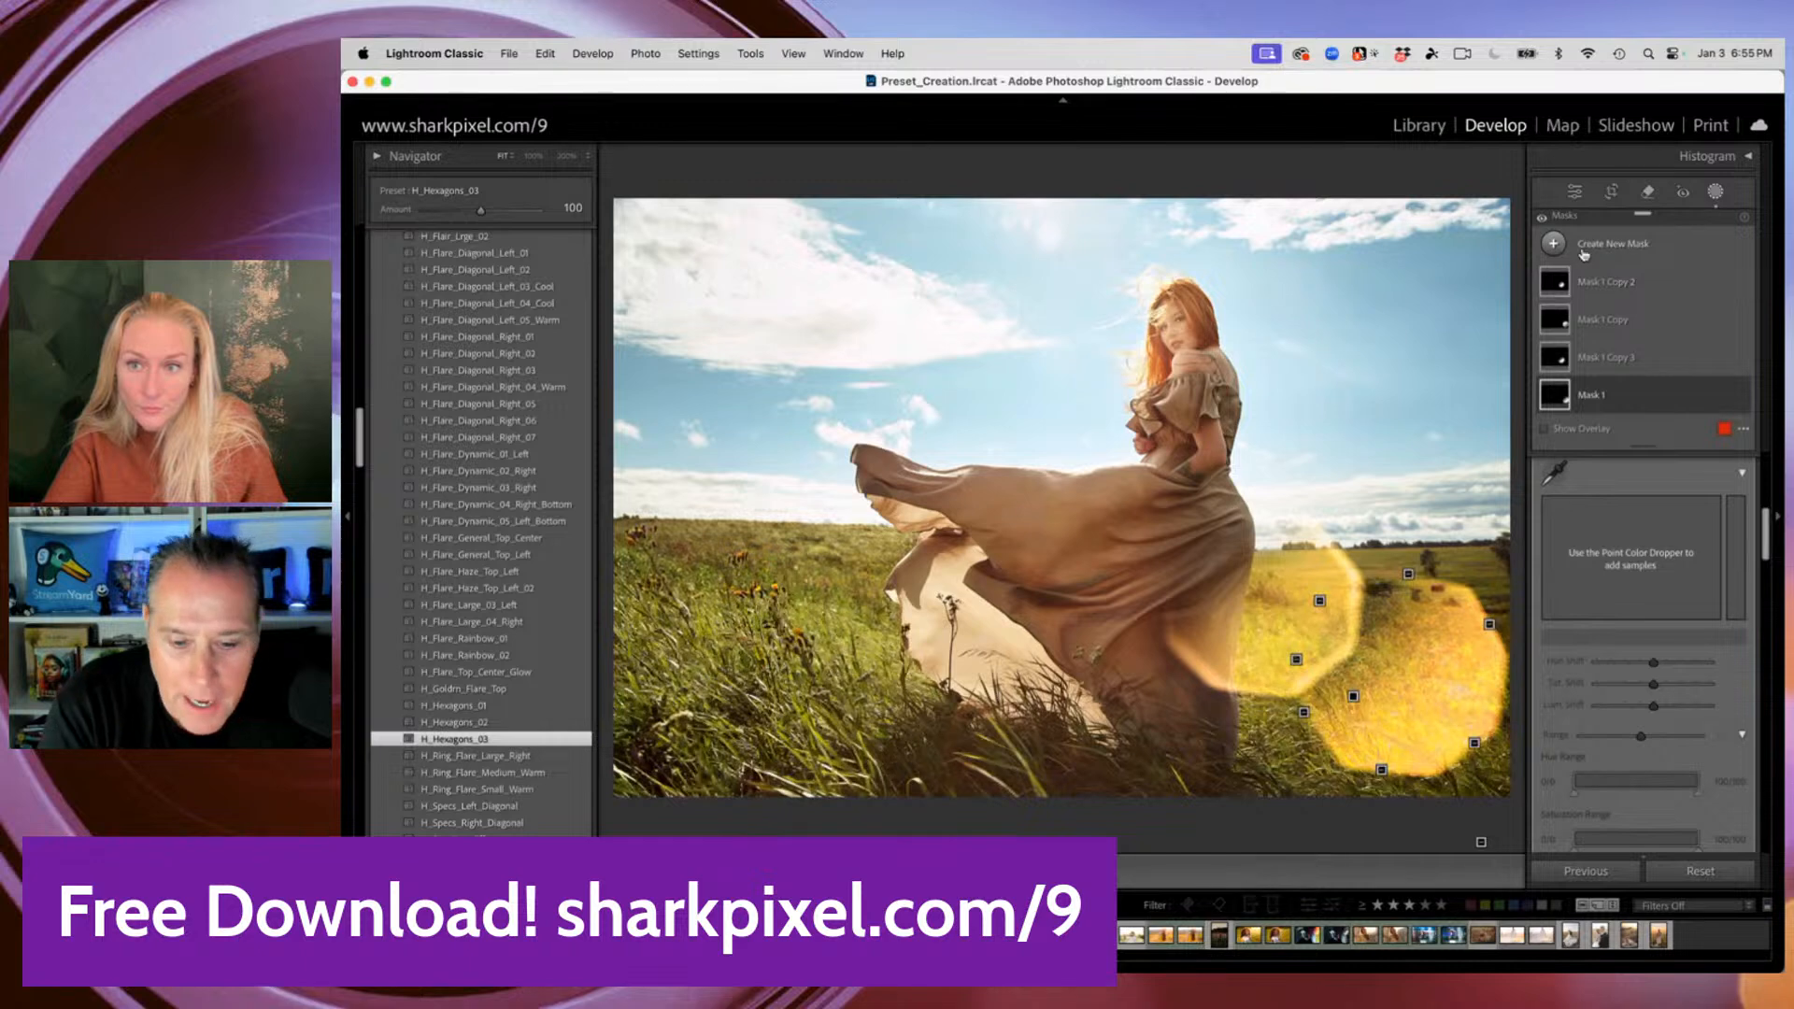
Delete all of the hexagon flare's masks
scroll(1607, 587, down, 3)
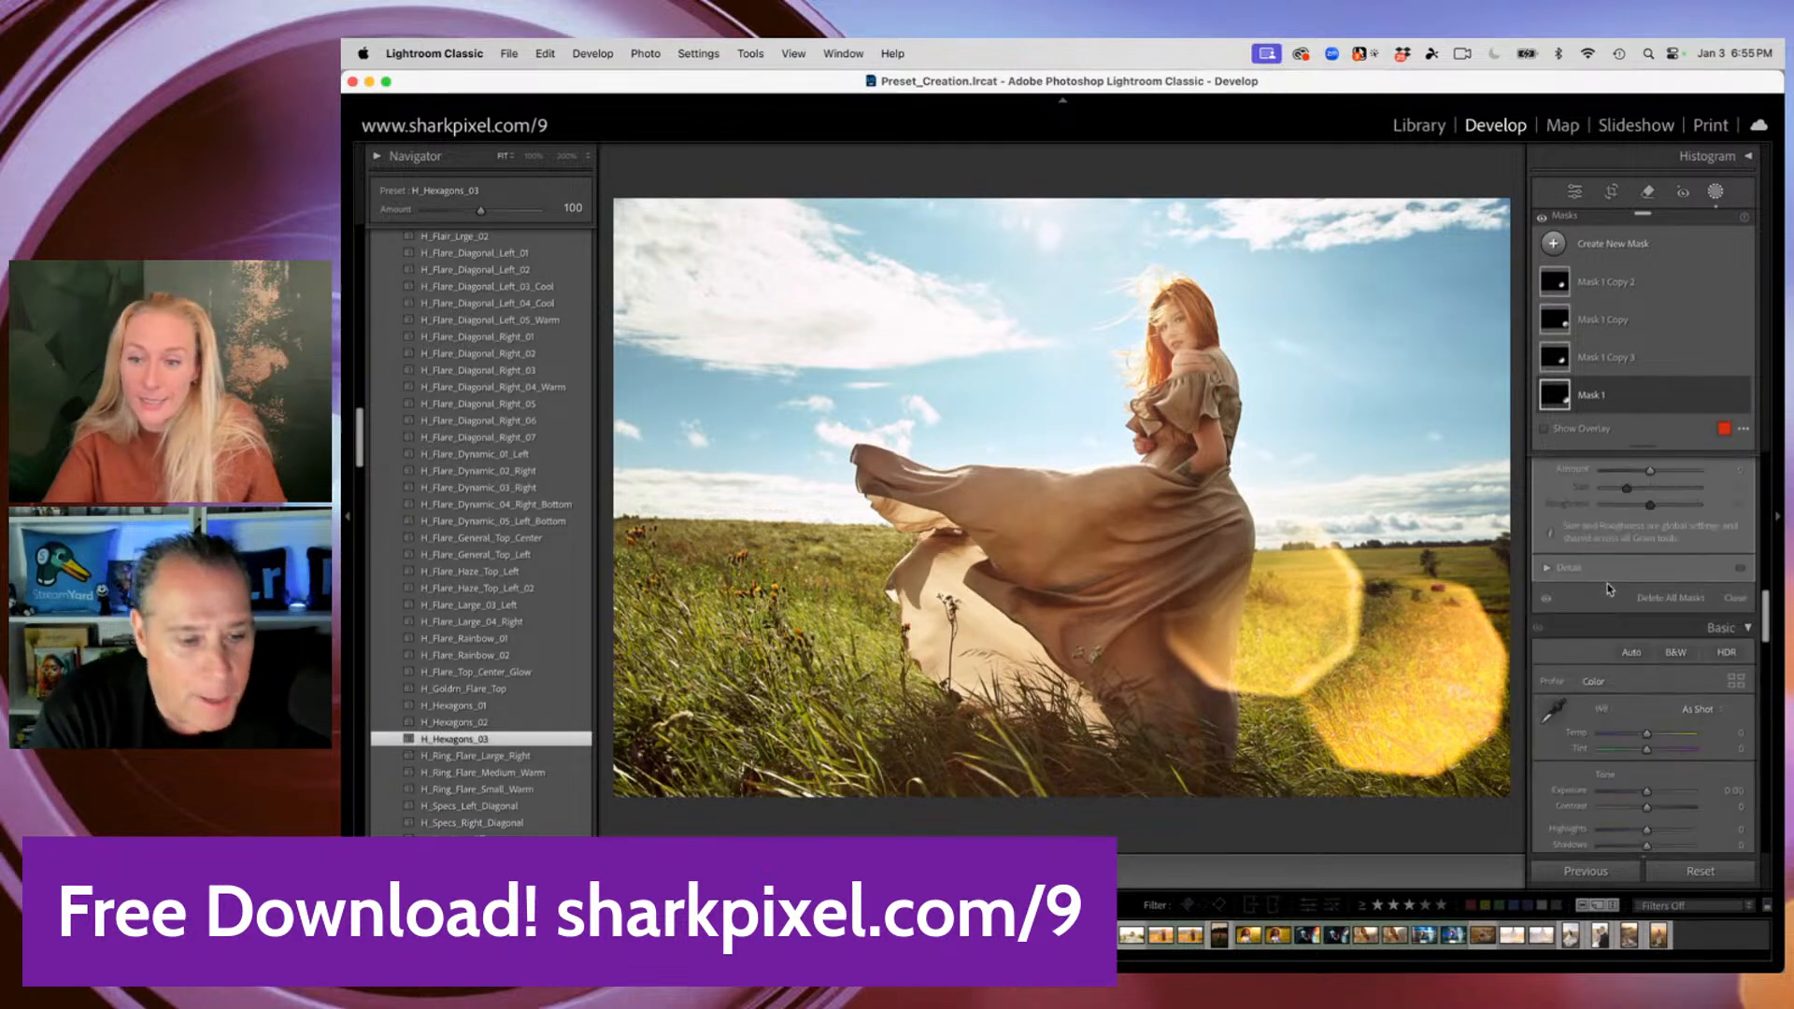
click(1643, 596)
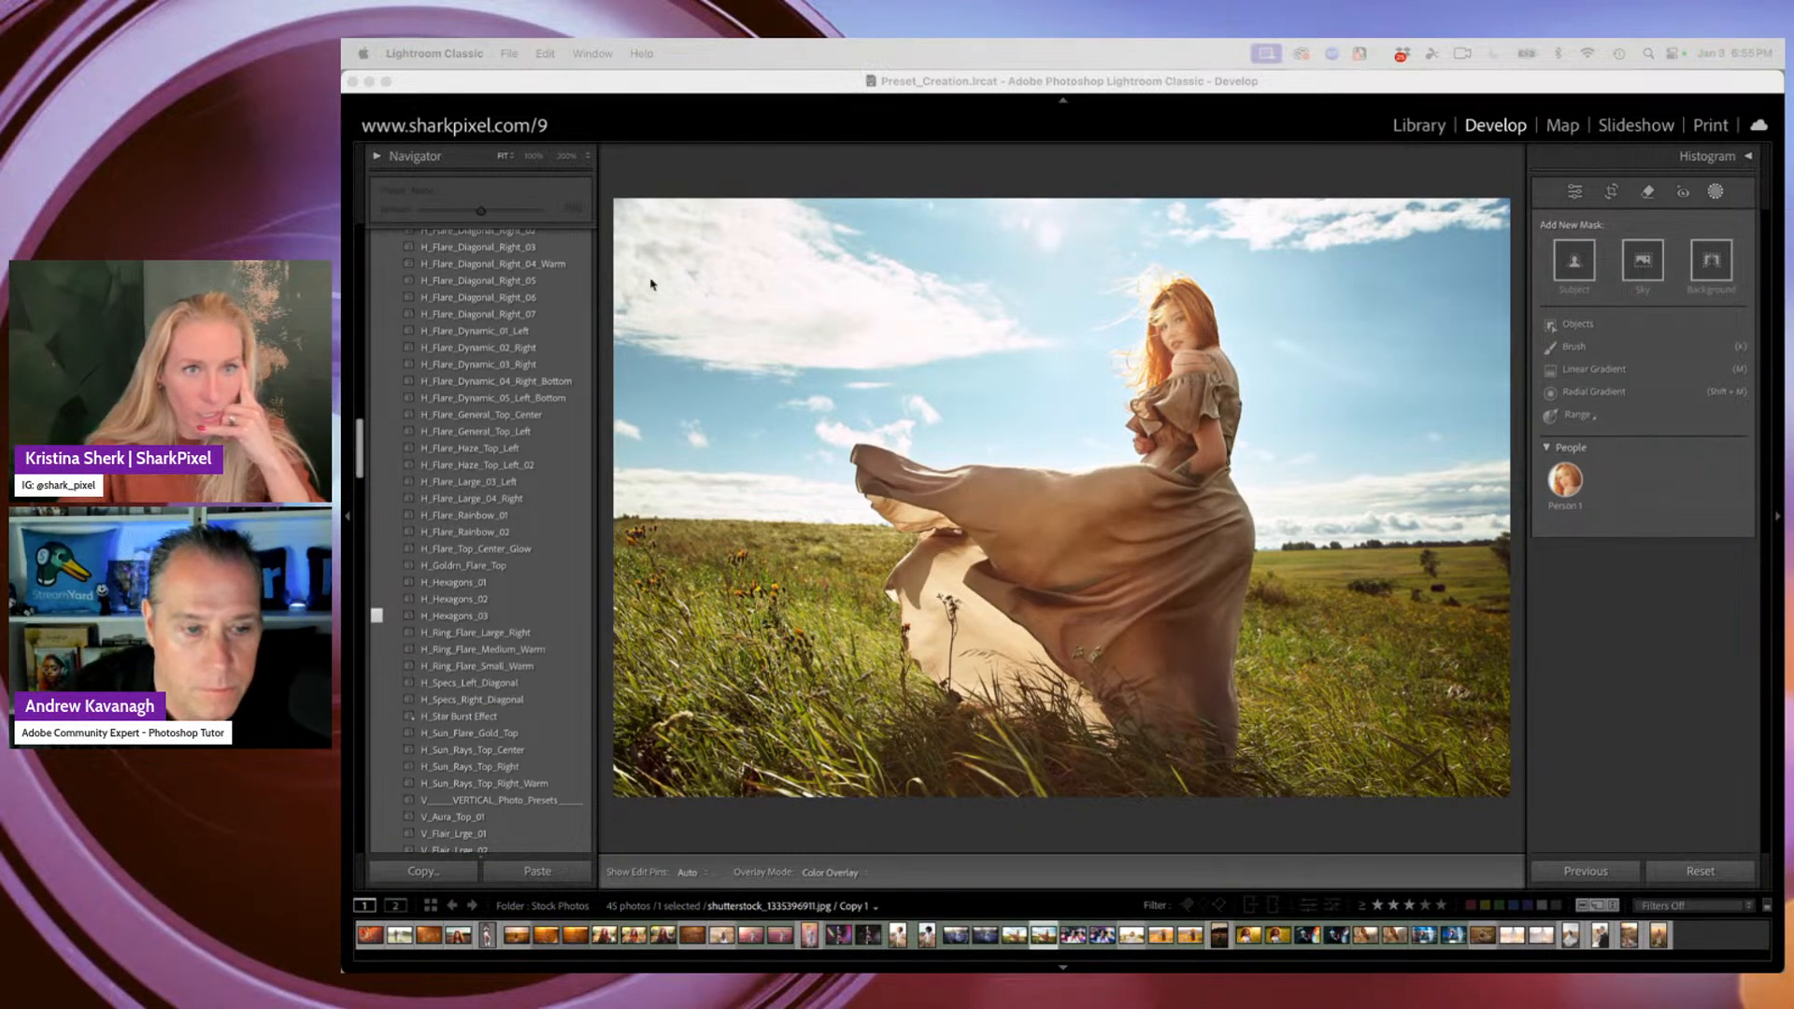
click(674, 86)
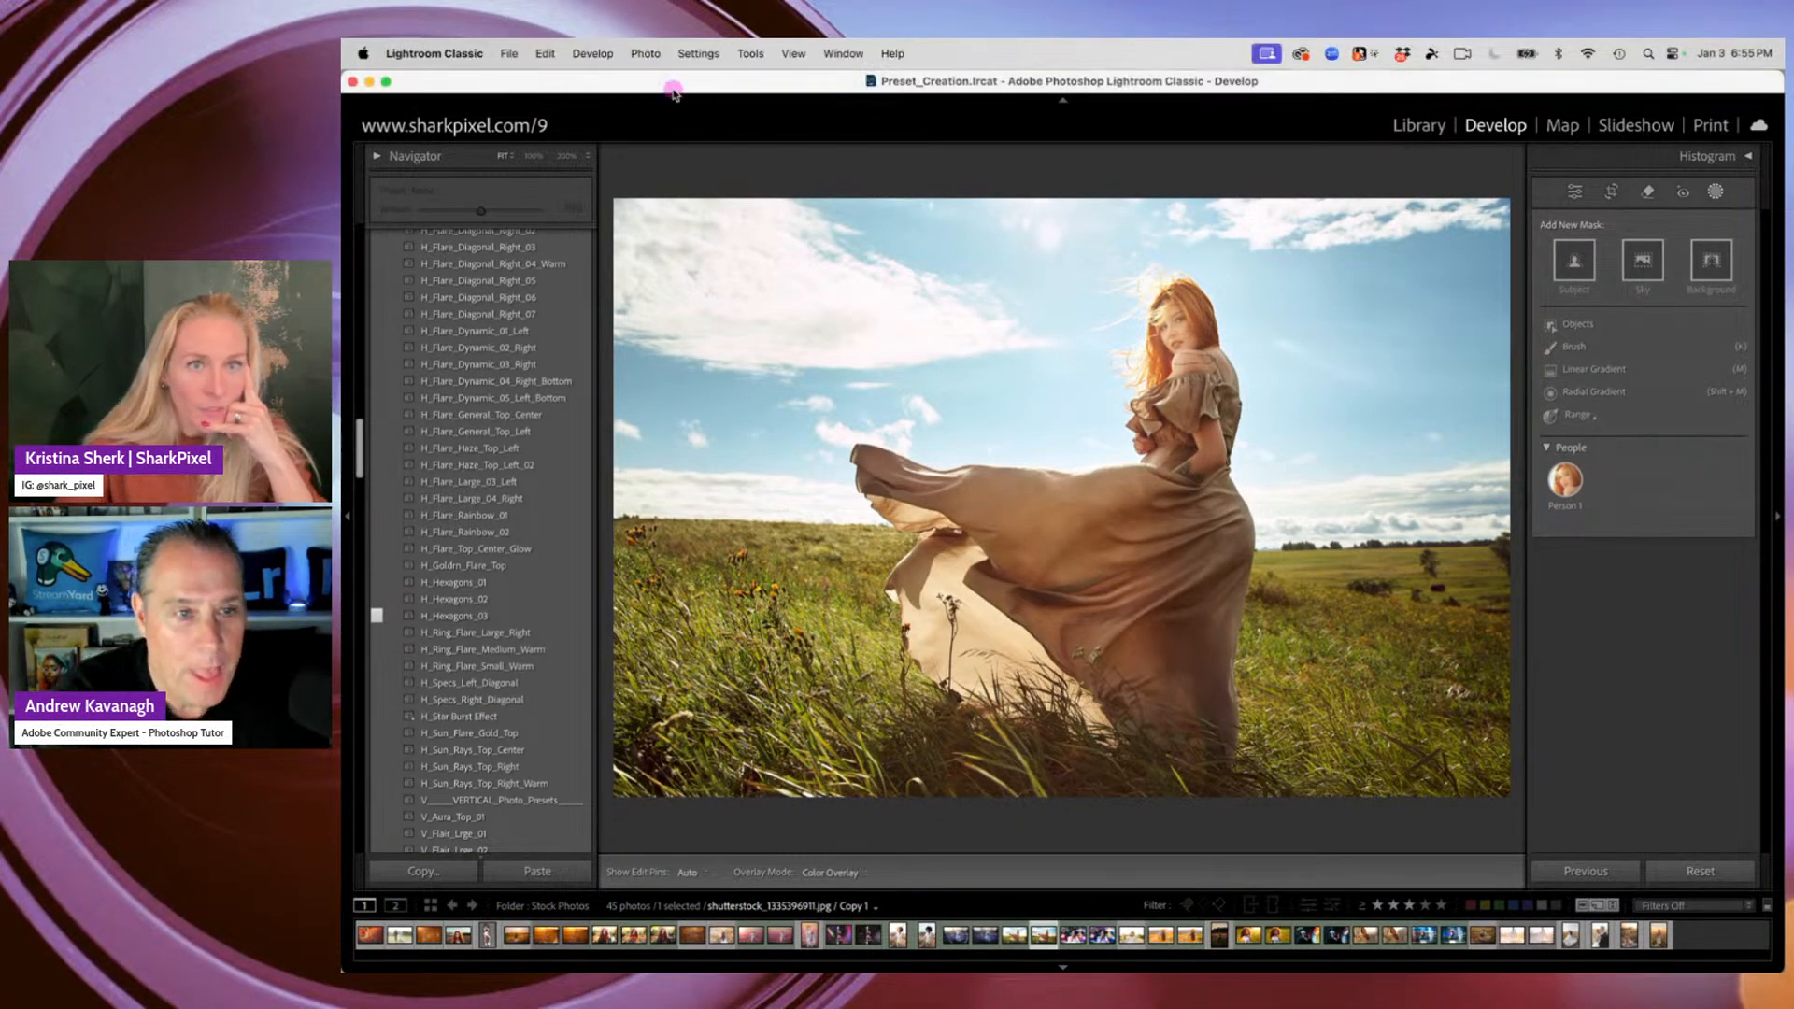
Apply the H_Ring_Flare_Small_Warm preset and select its Ring Flare mask
click(503, 669)
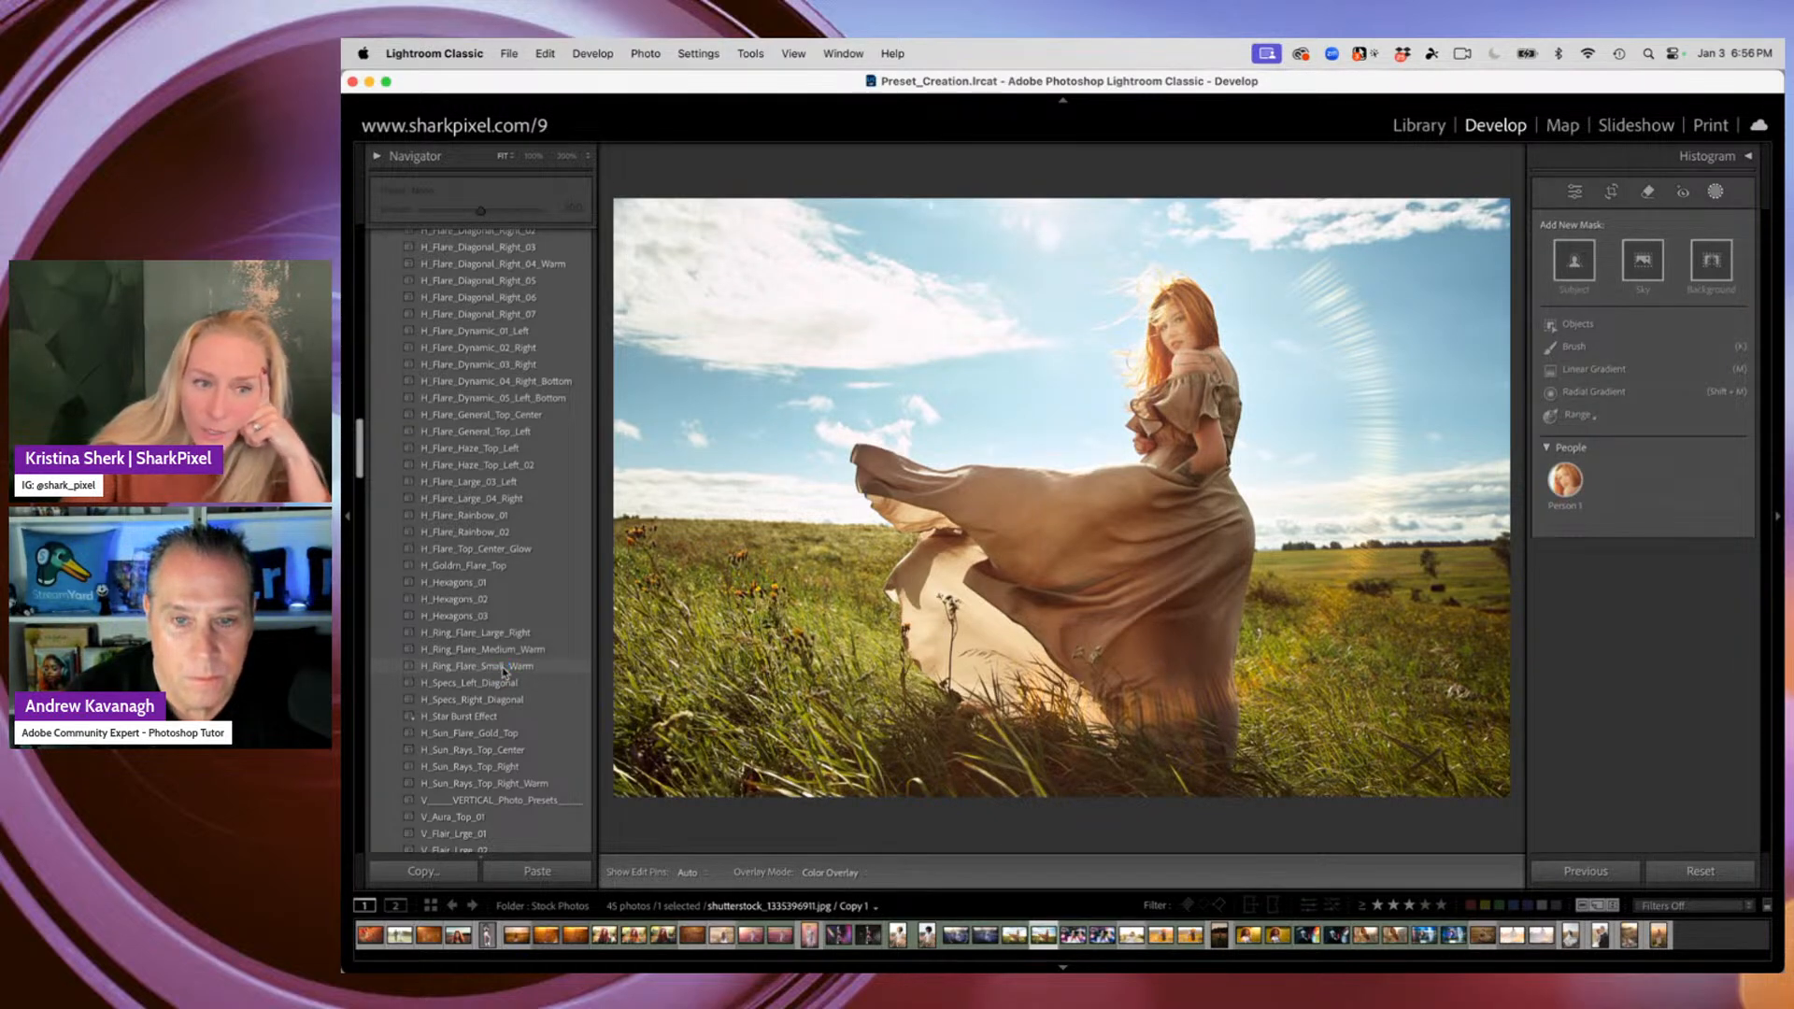
click(503, 667)
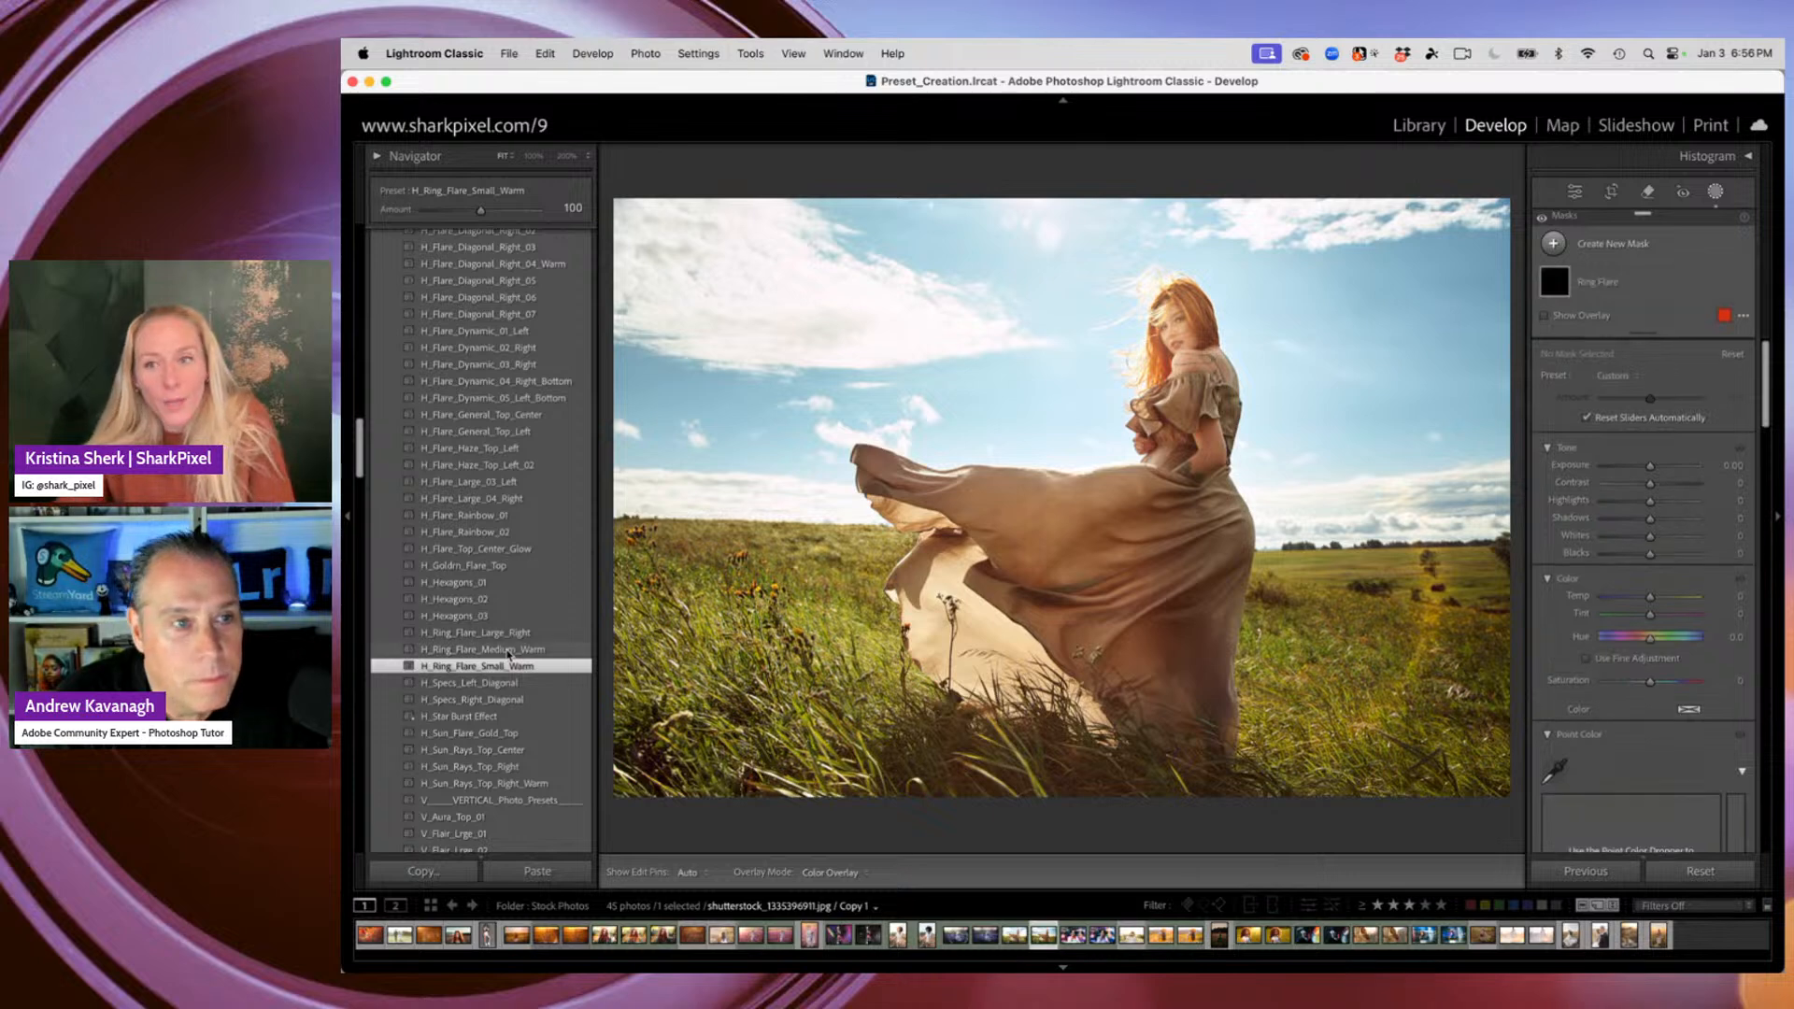
click(1596, 285)
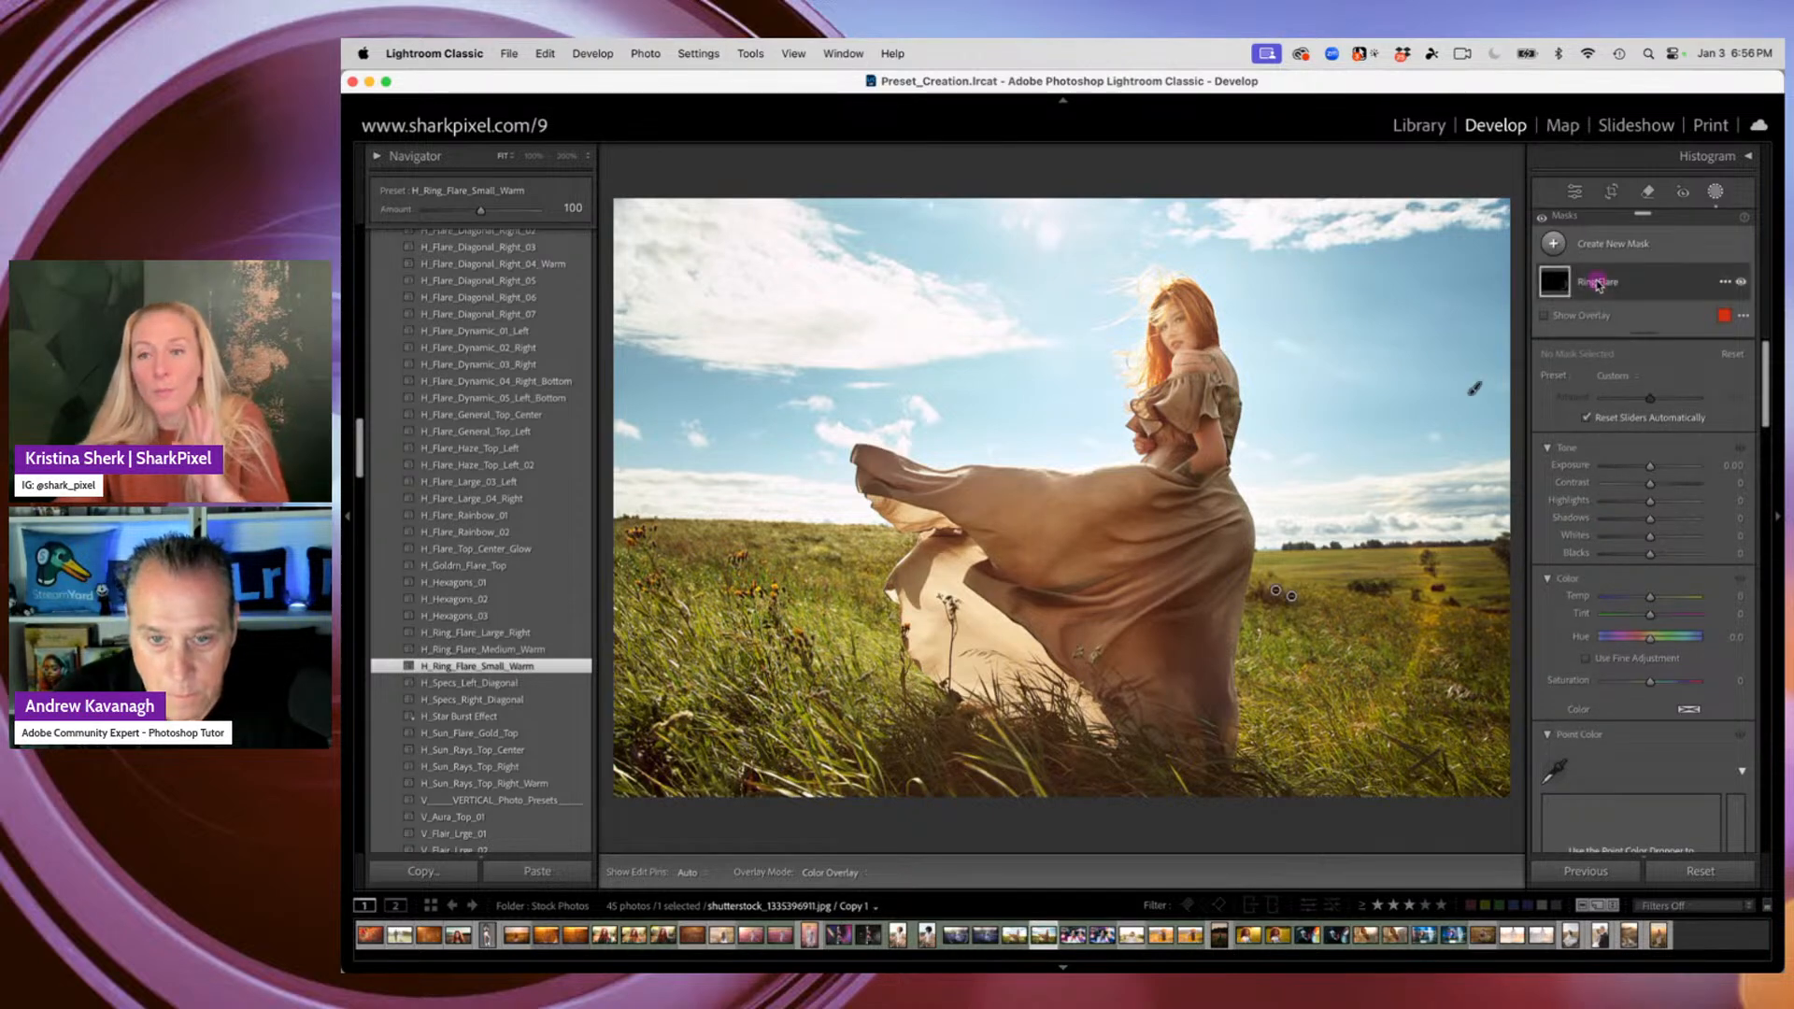
Undo the small warm ring flare on the portrait
key(super+z)
click(1606, 285)
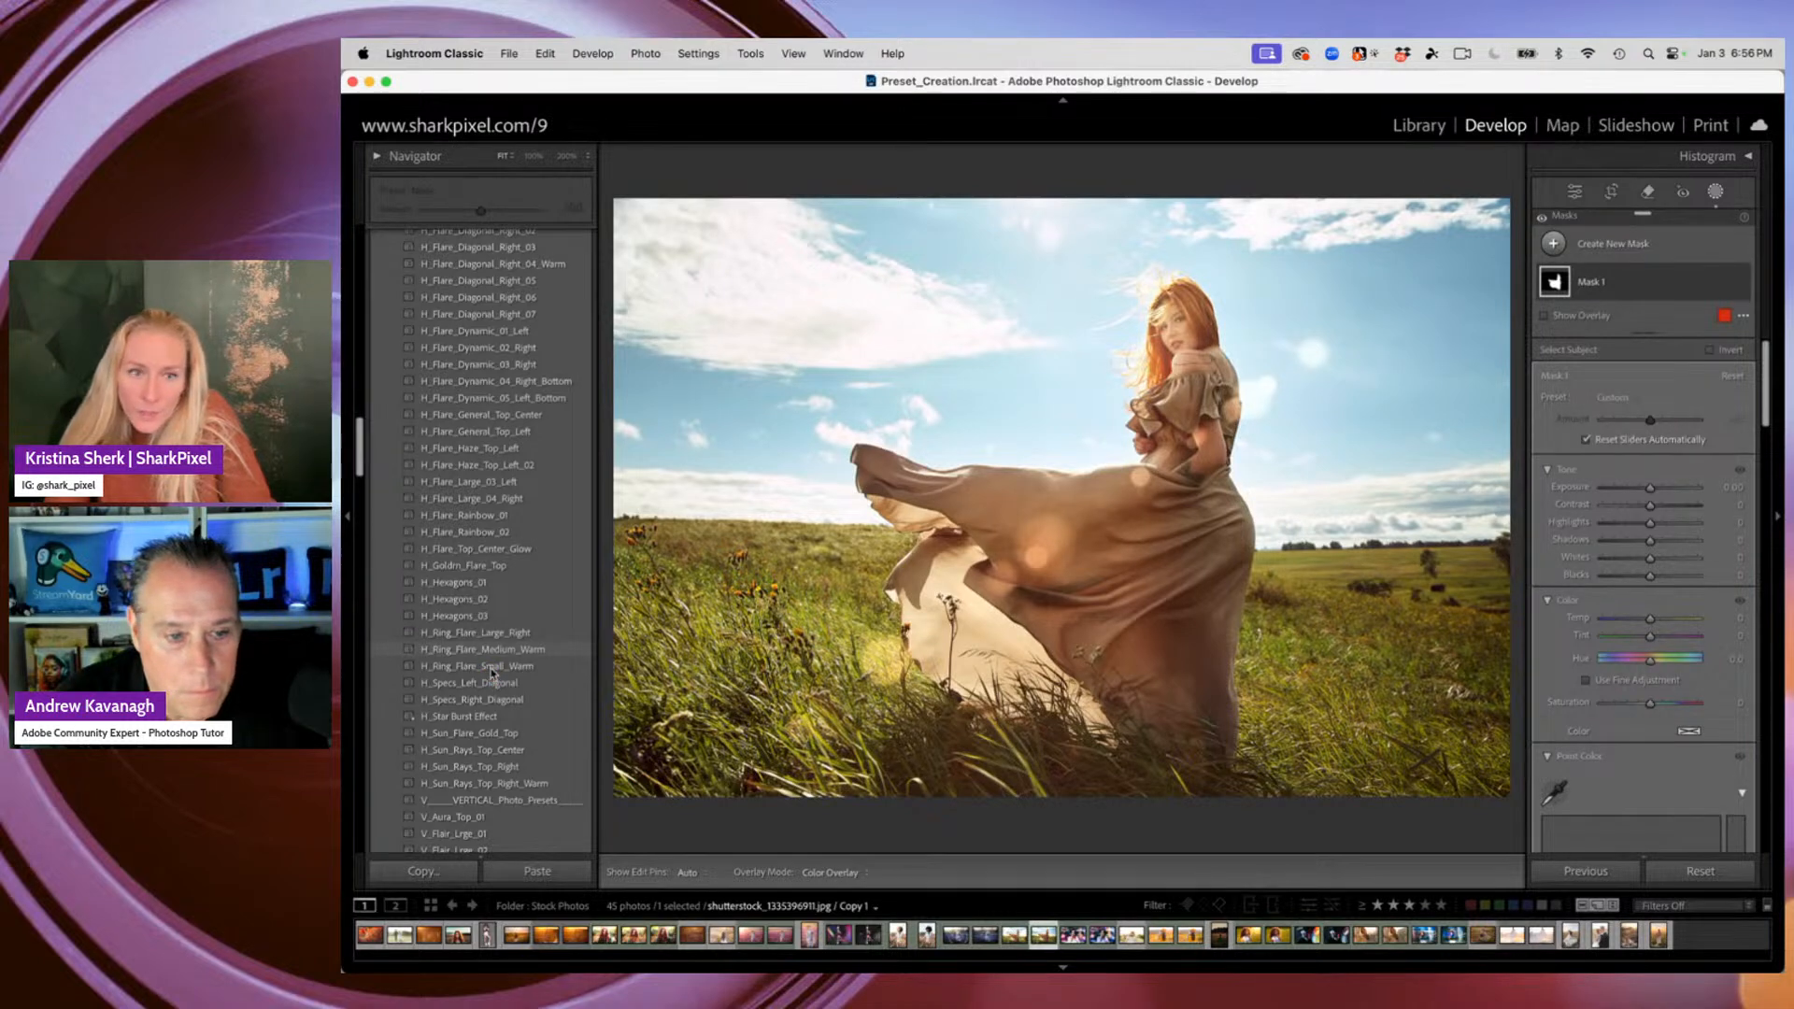
key(super+z)
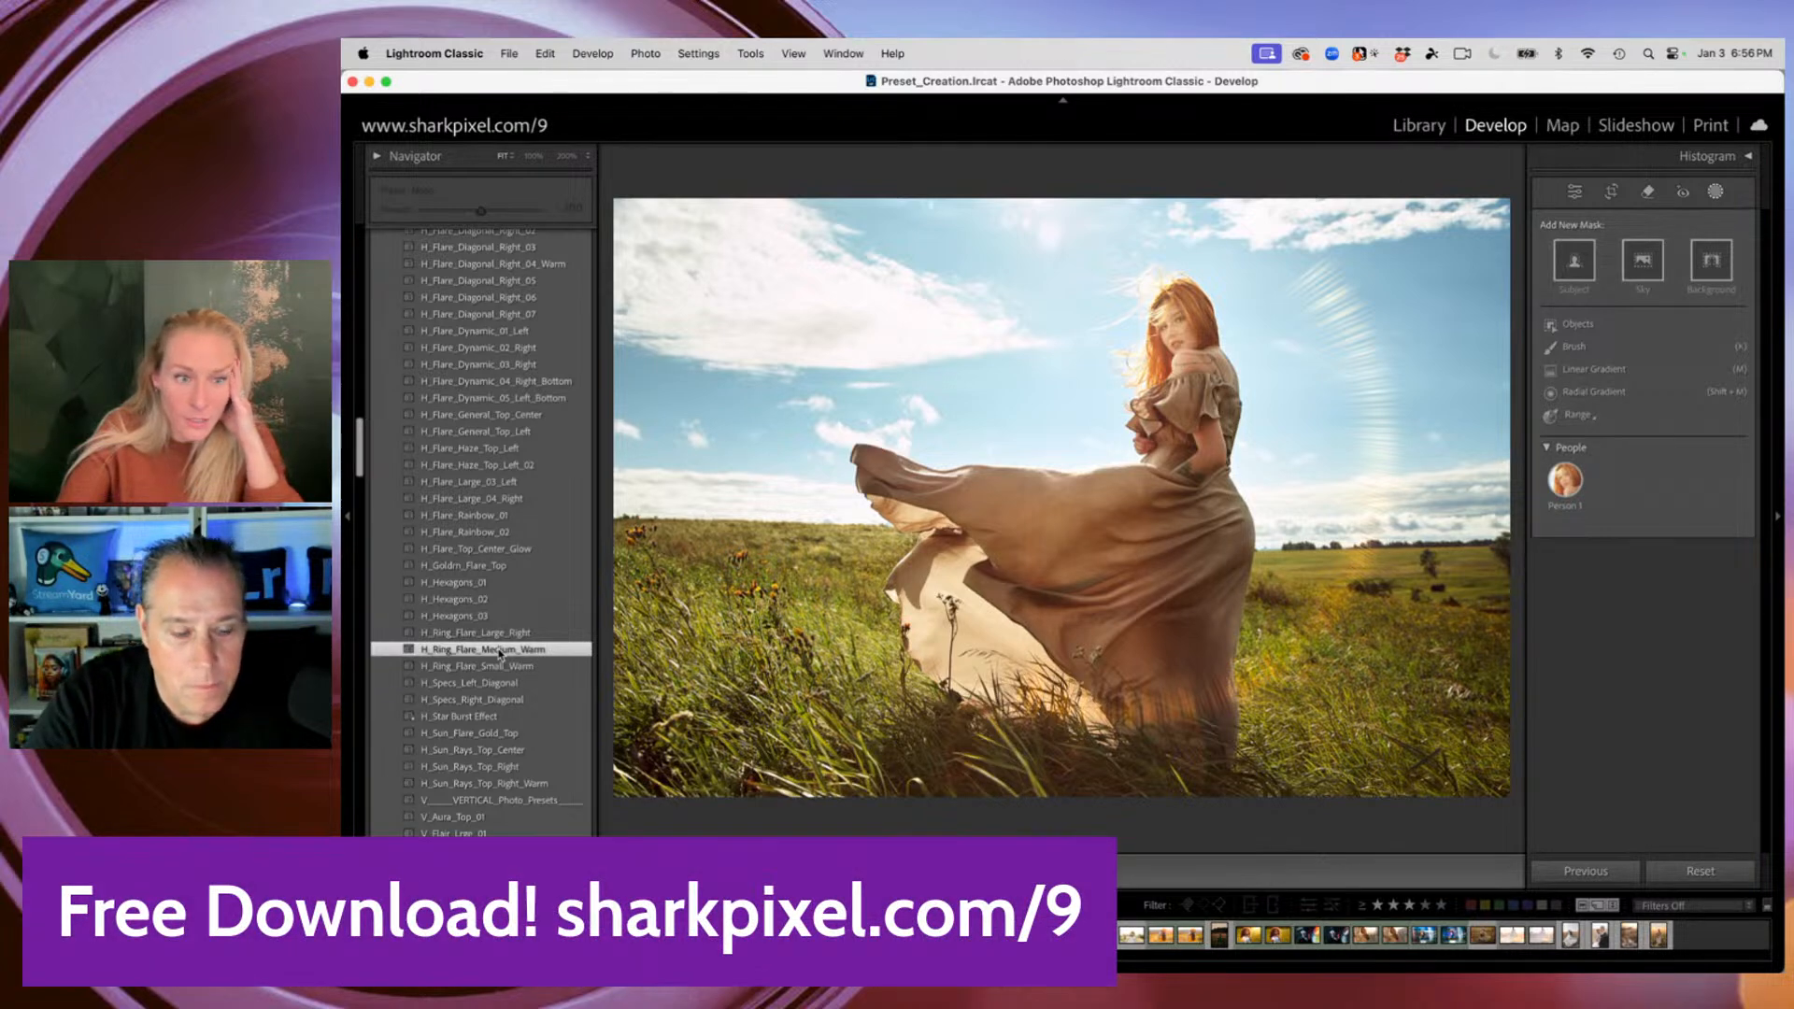
Try the H_Ring_Flare_Medium_Warm and H_Ring_Flare_Large_Right presets, and select the large ring's Mask 1 to view its components
click(499, 651)
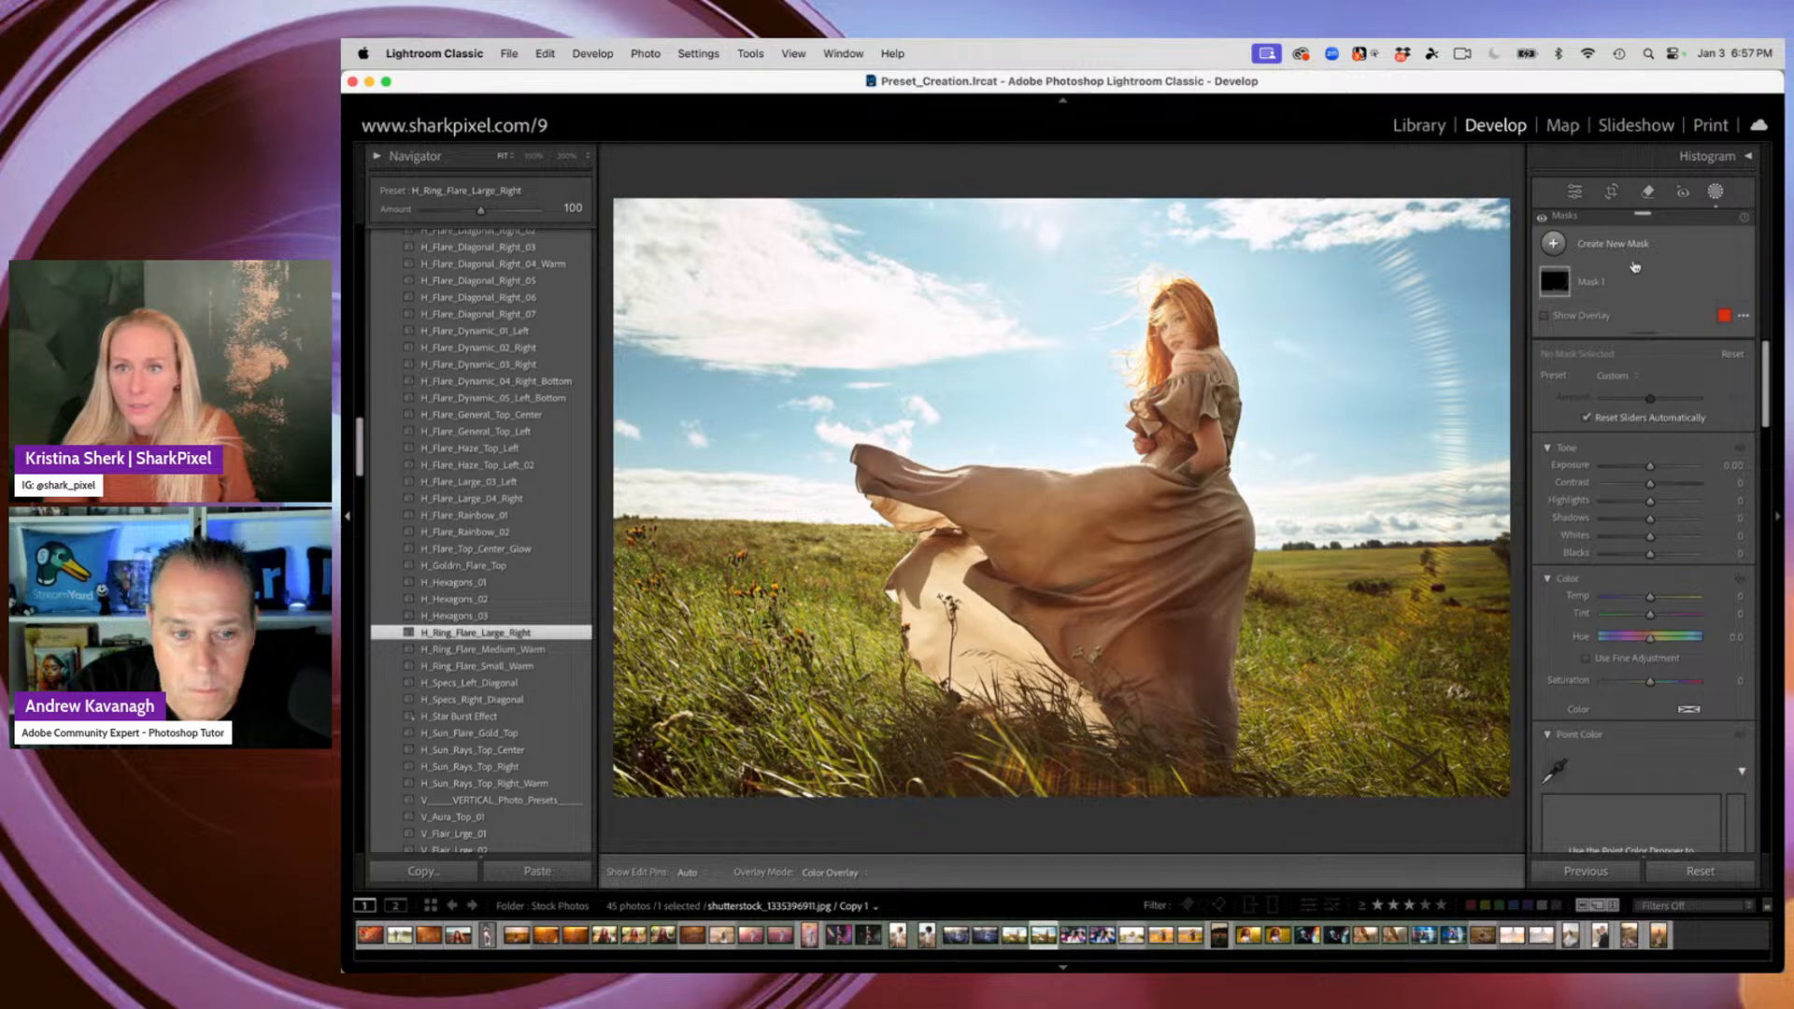
click(1589, 282)
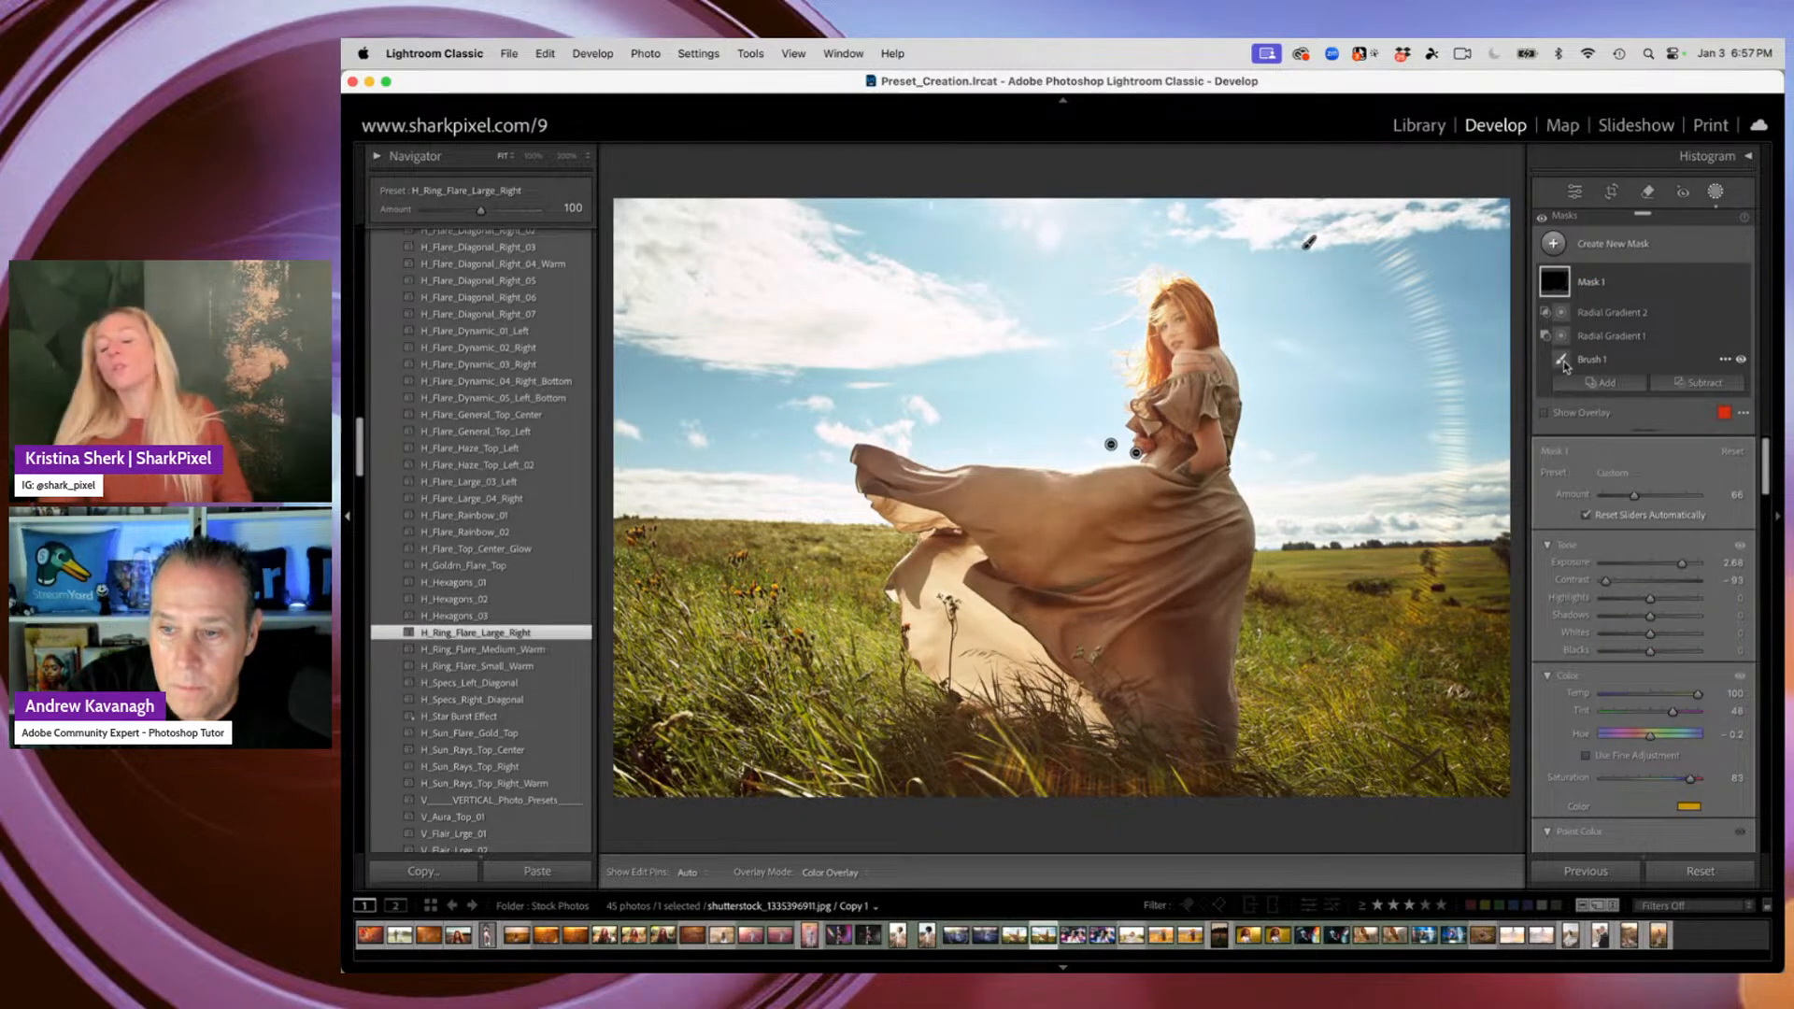
mouse_move(1566, 366)
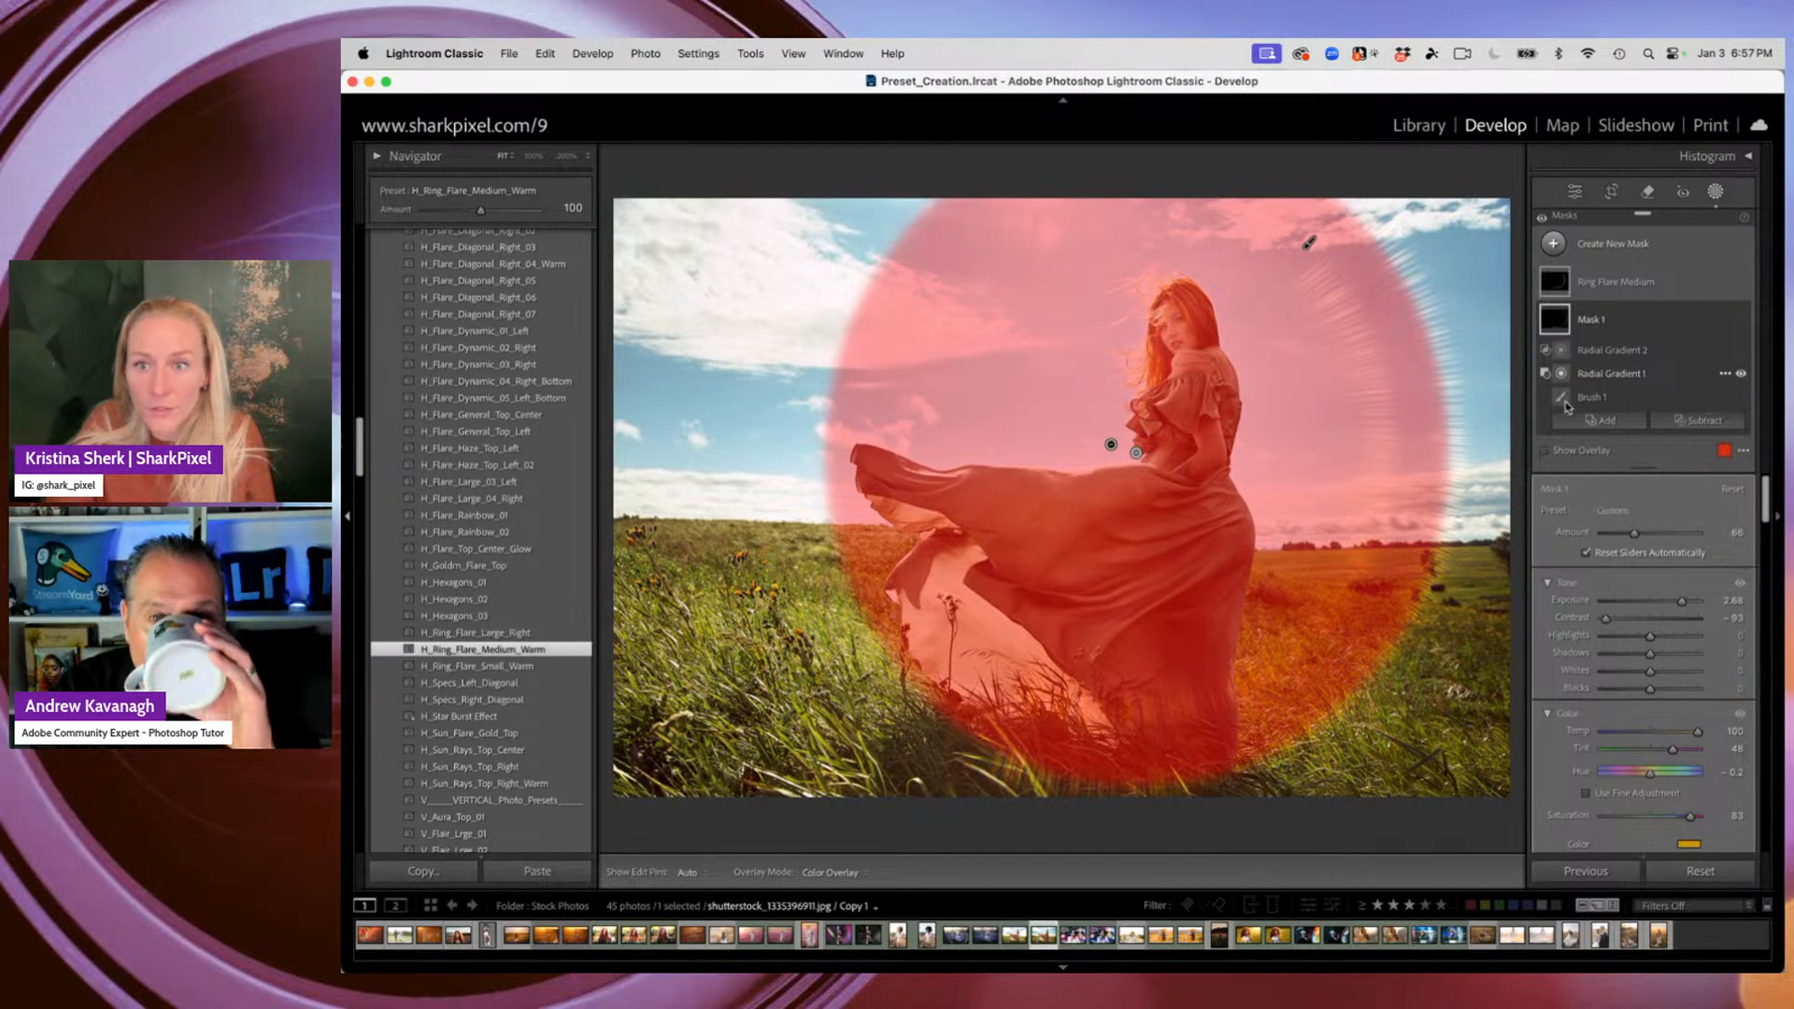
Add the H_Ring_Flare_Medium_Warm preset to the large ring, and hide the Ring Flare Medium mask to inspect Mask 1's radial gradients
mouse_move(1568, 402)
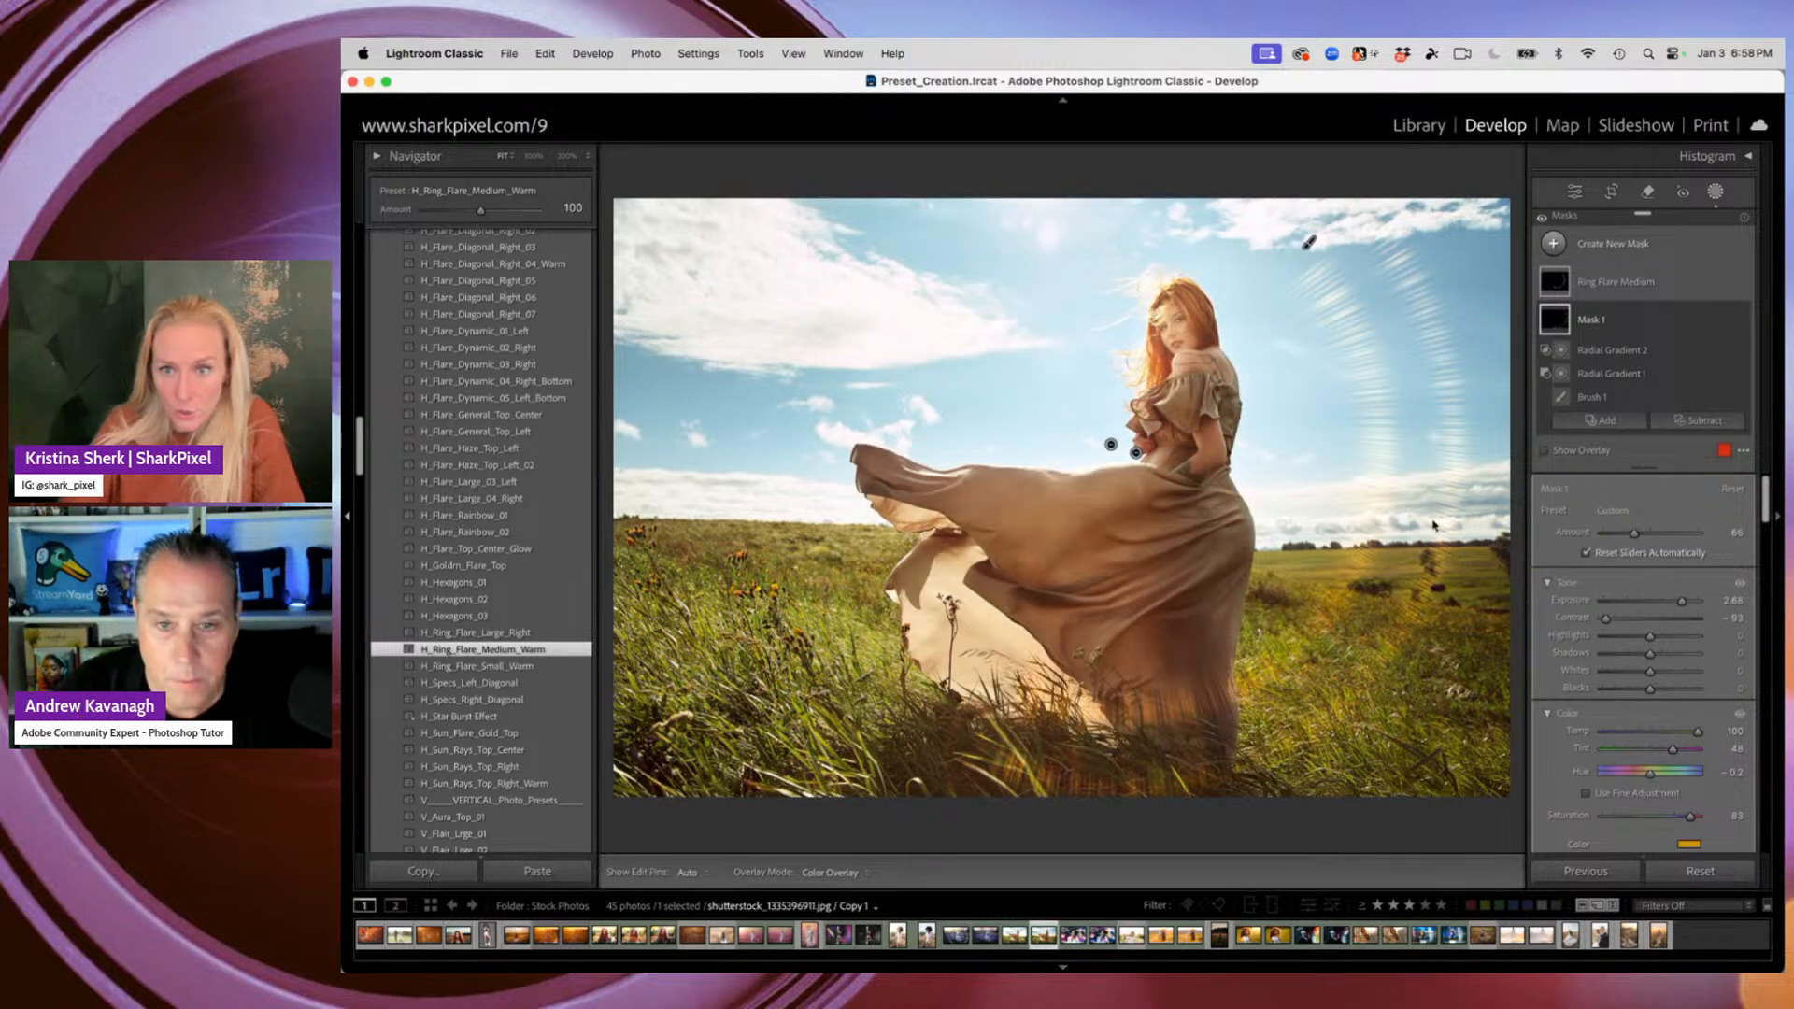
click(1744, 282)
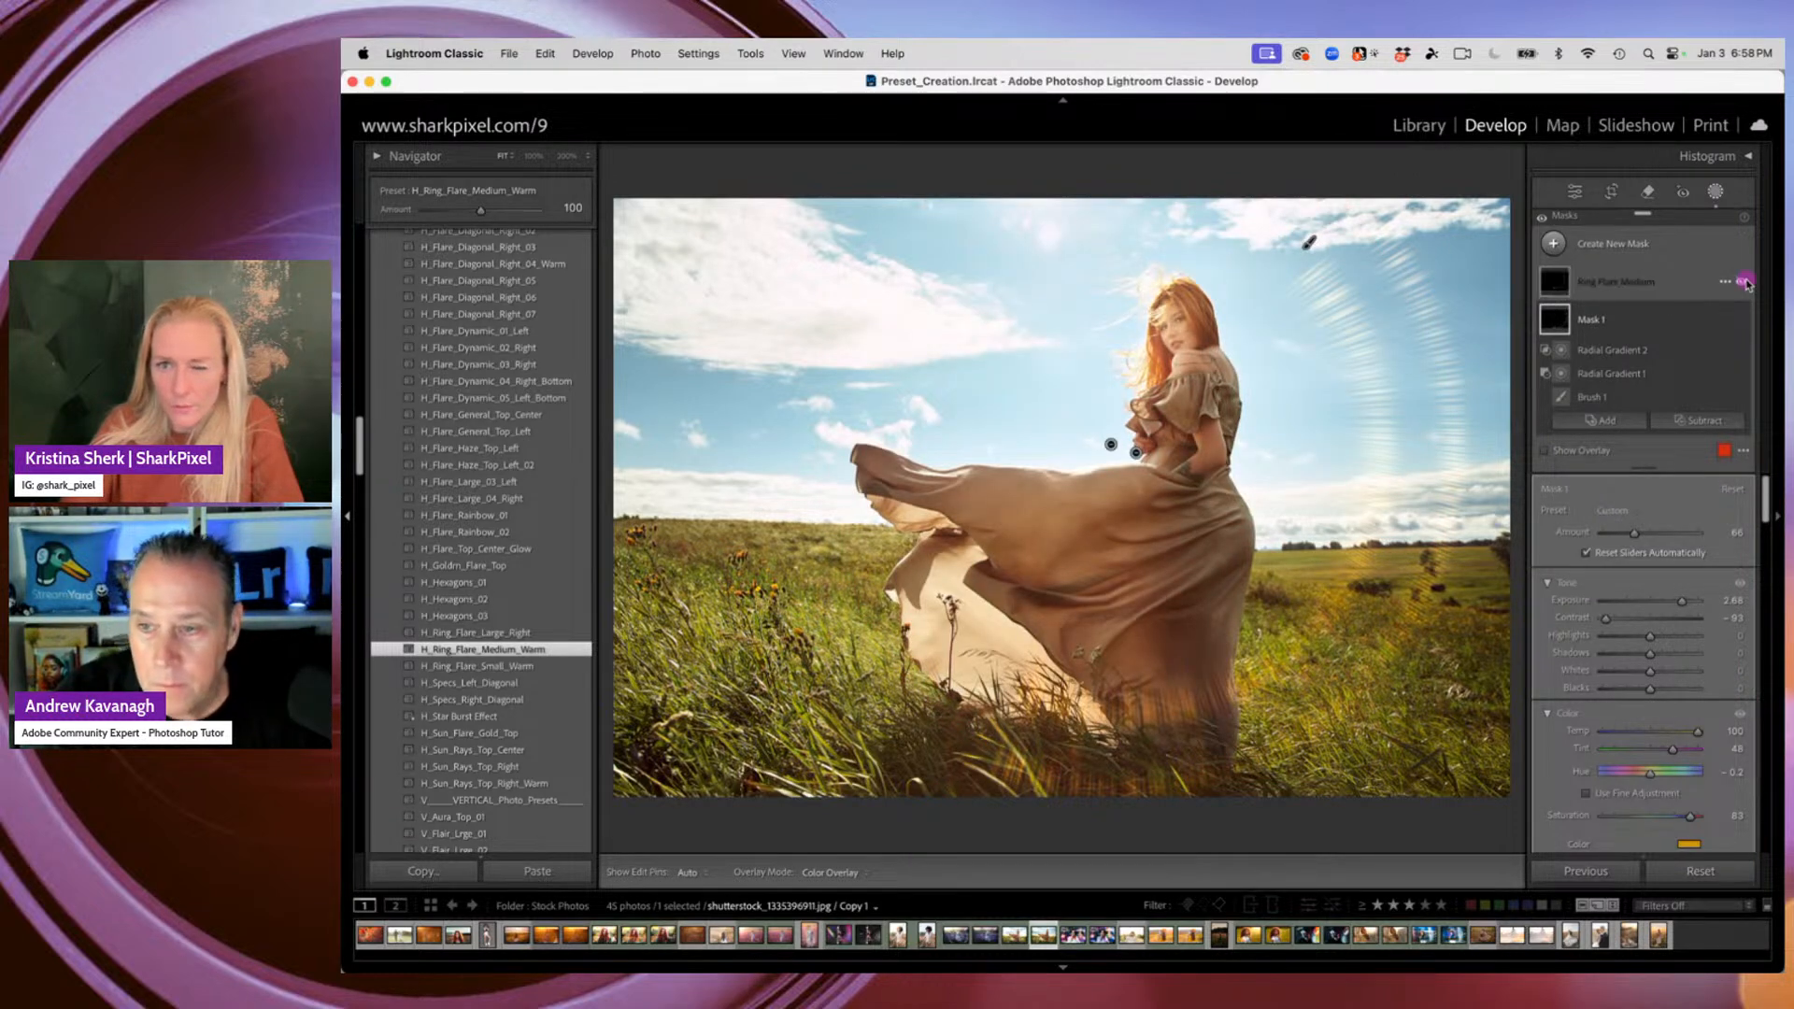
click(1563, 352)
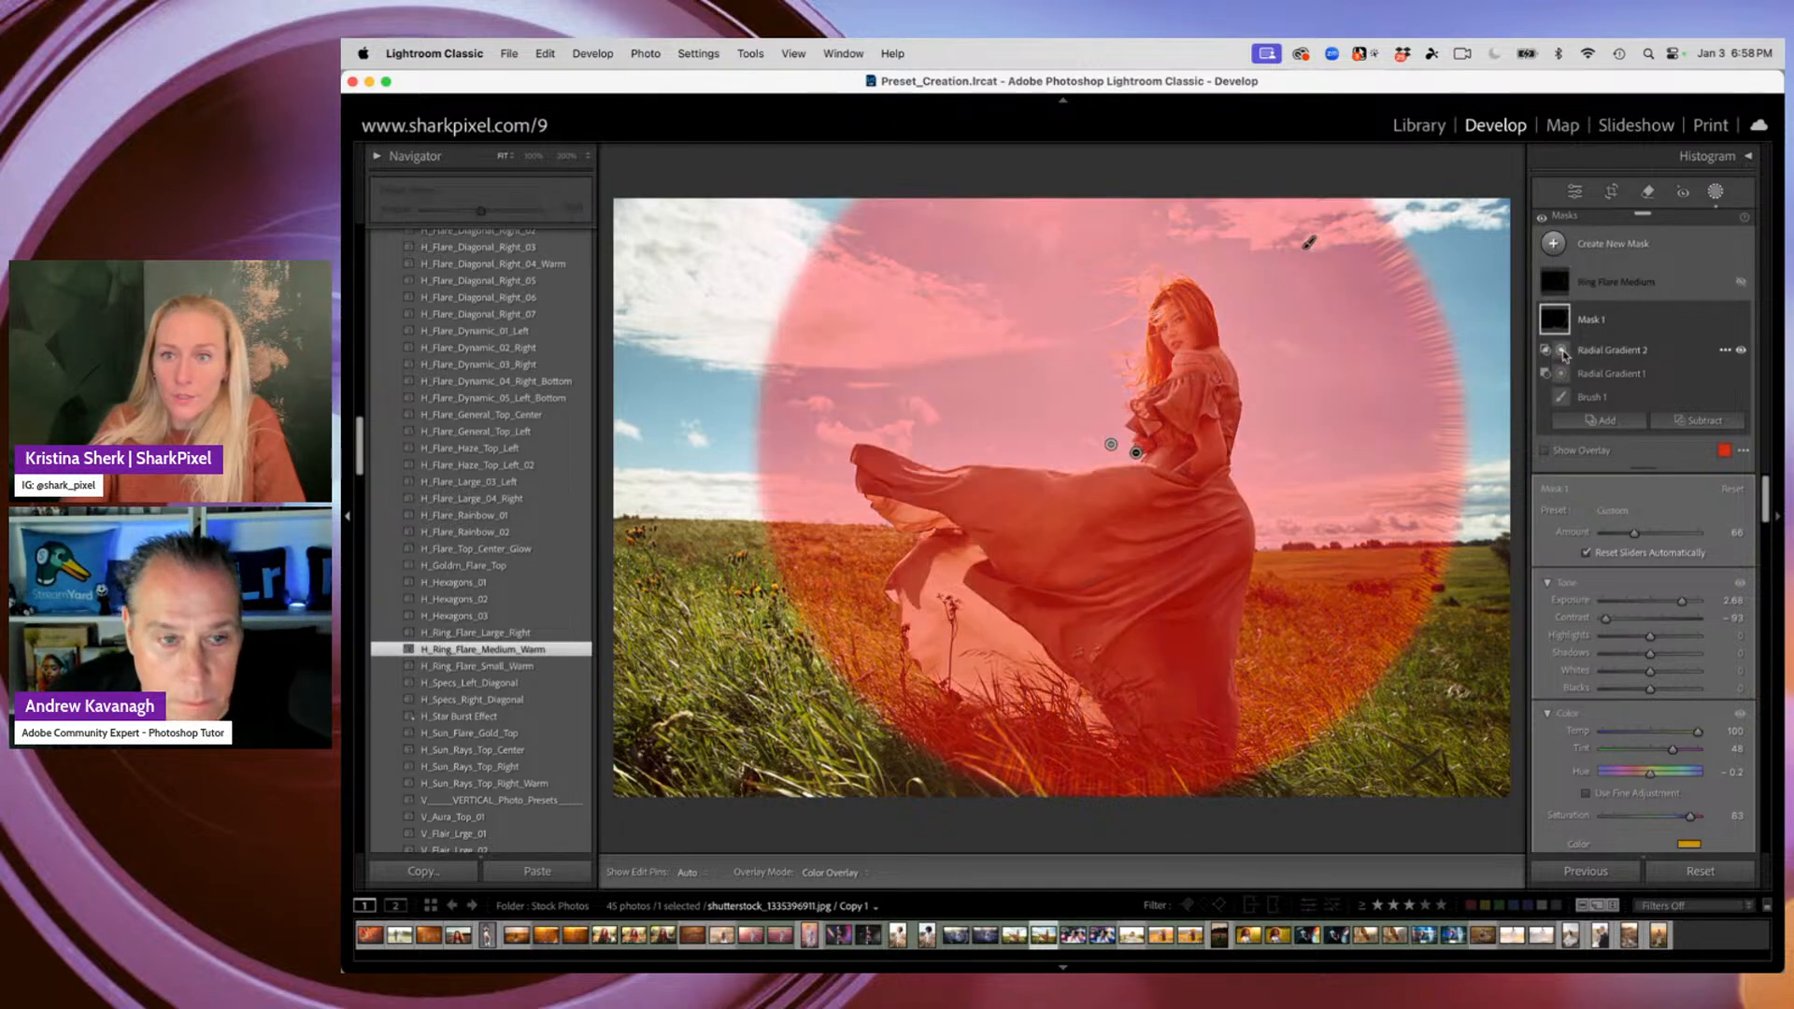
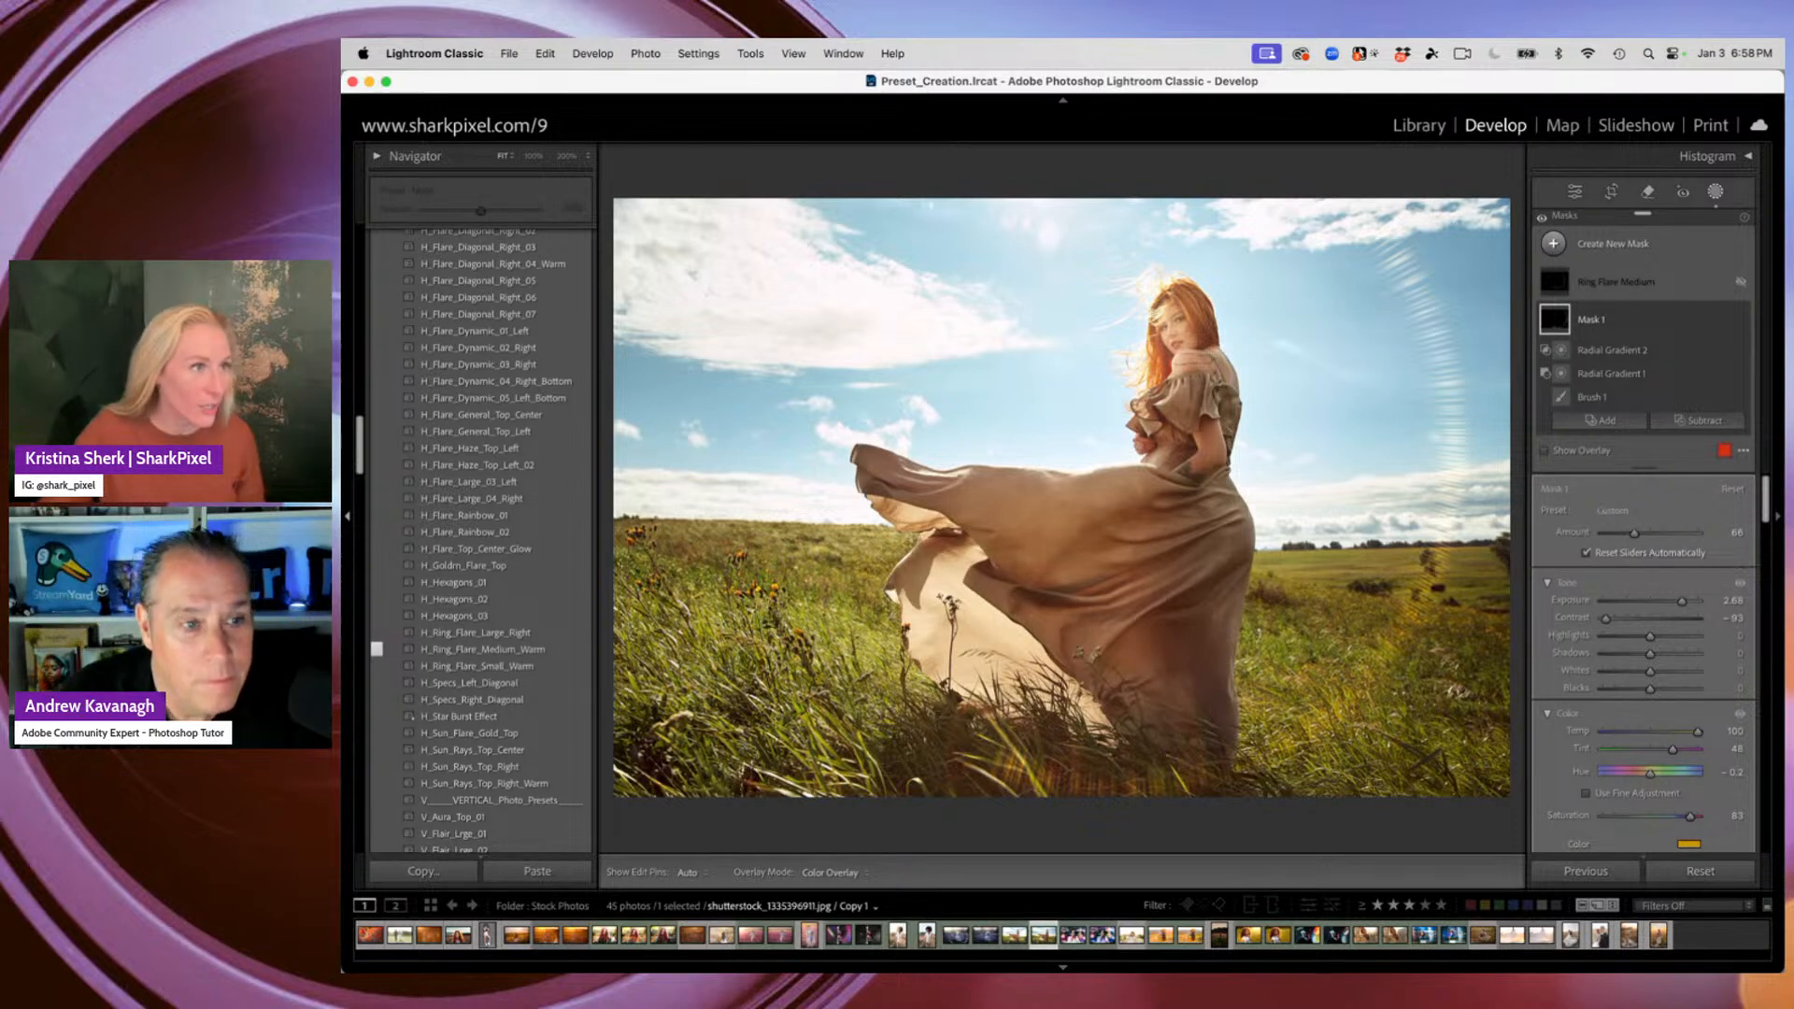
Switch to the Brave browser showing sharkpixel.com/dramatic-presets and go to the beginning of the page
key(super+shift+n)
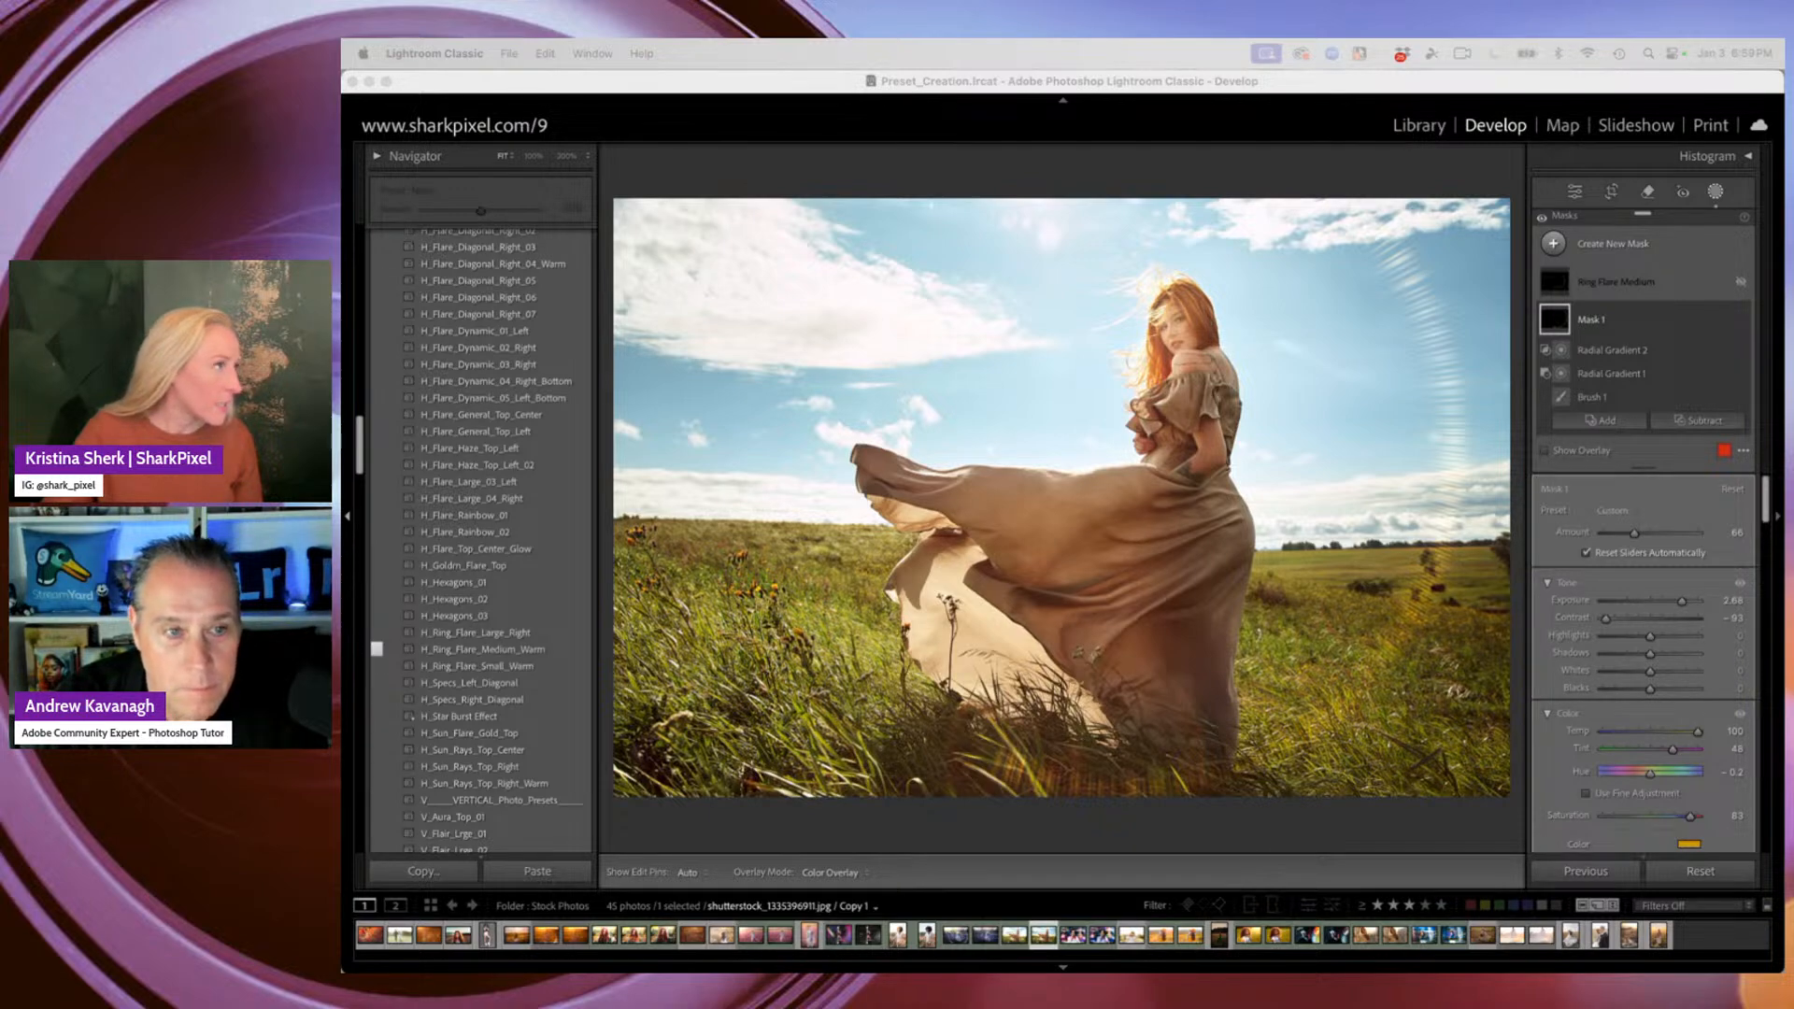
drag(1192, 234, 1147, 94)
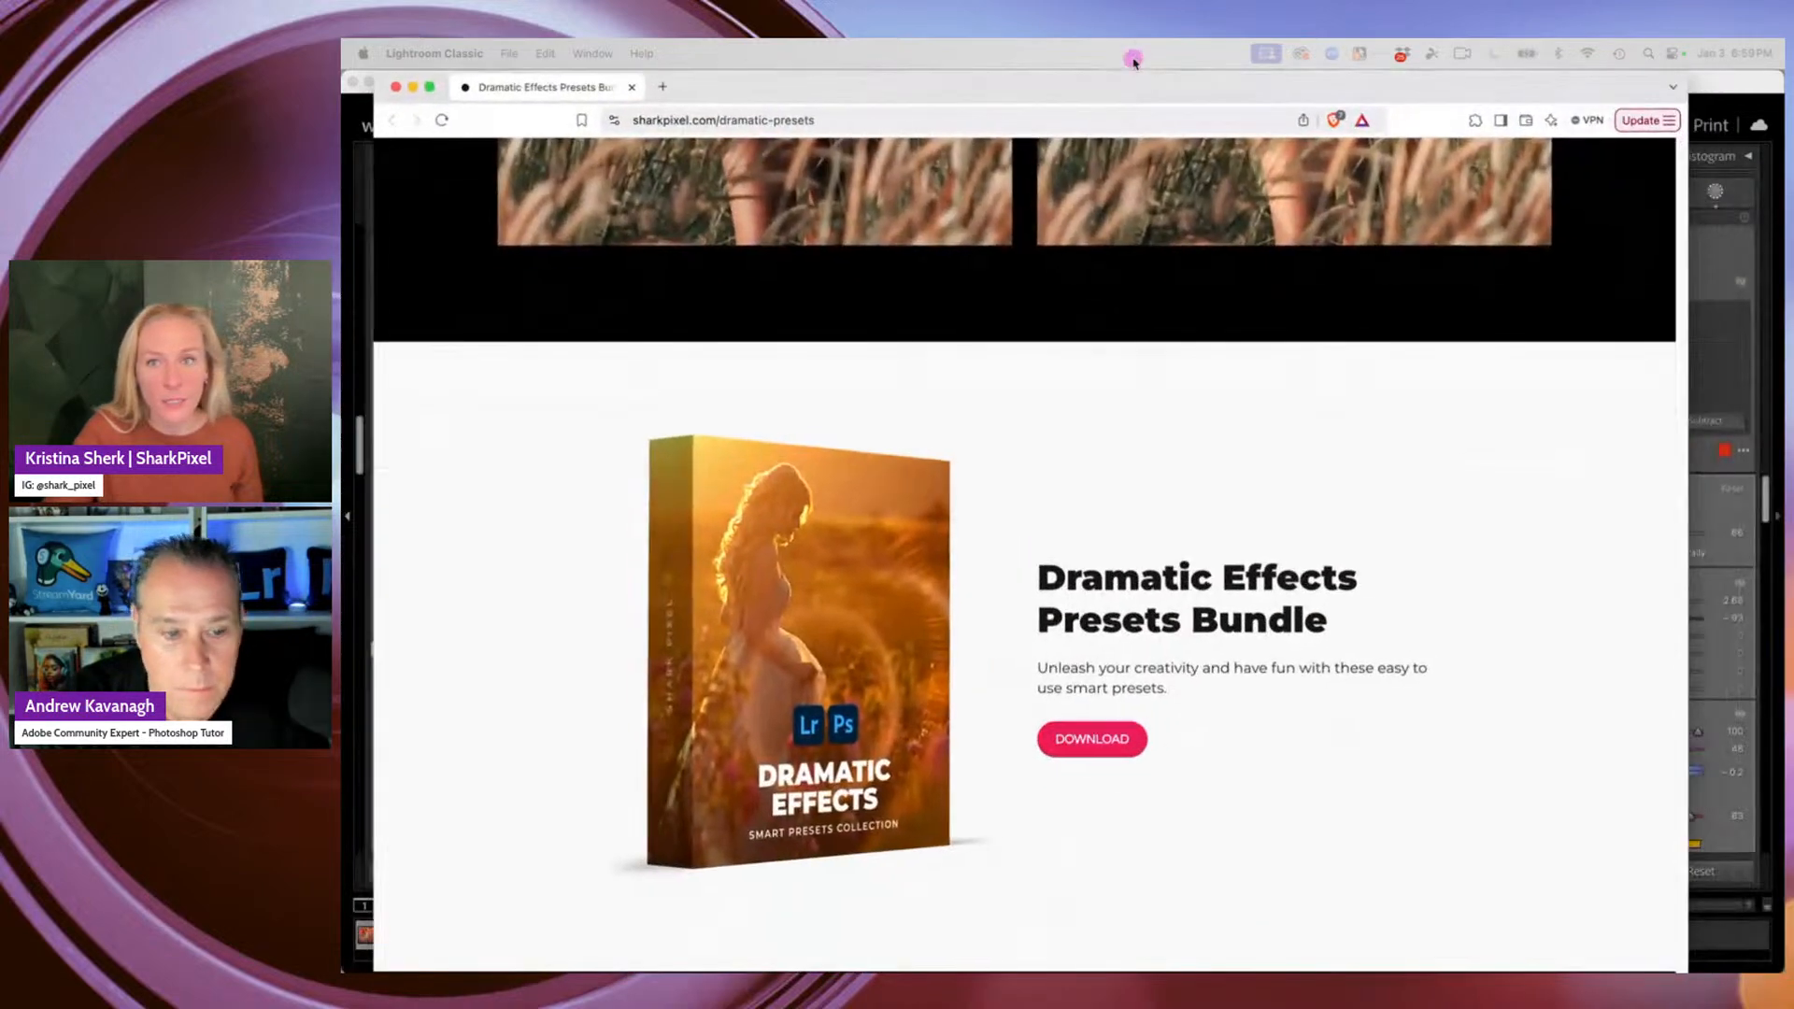
scroll(989, 341, up, 10)
scroll(967, 370, up, 15)
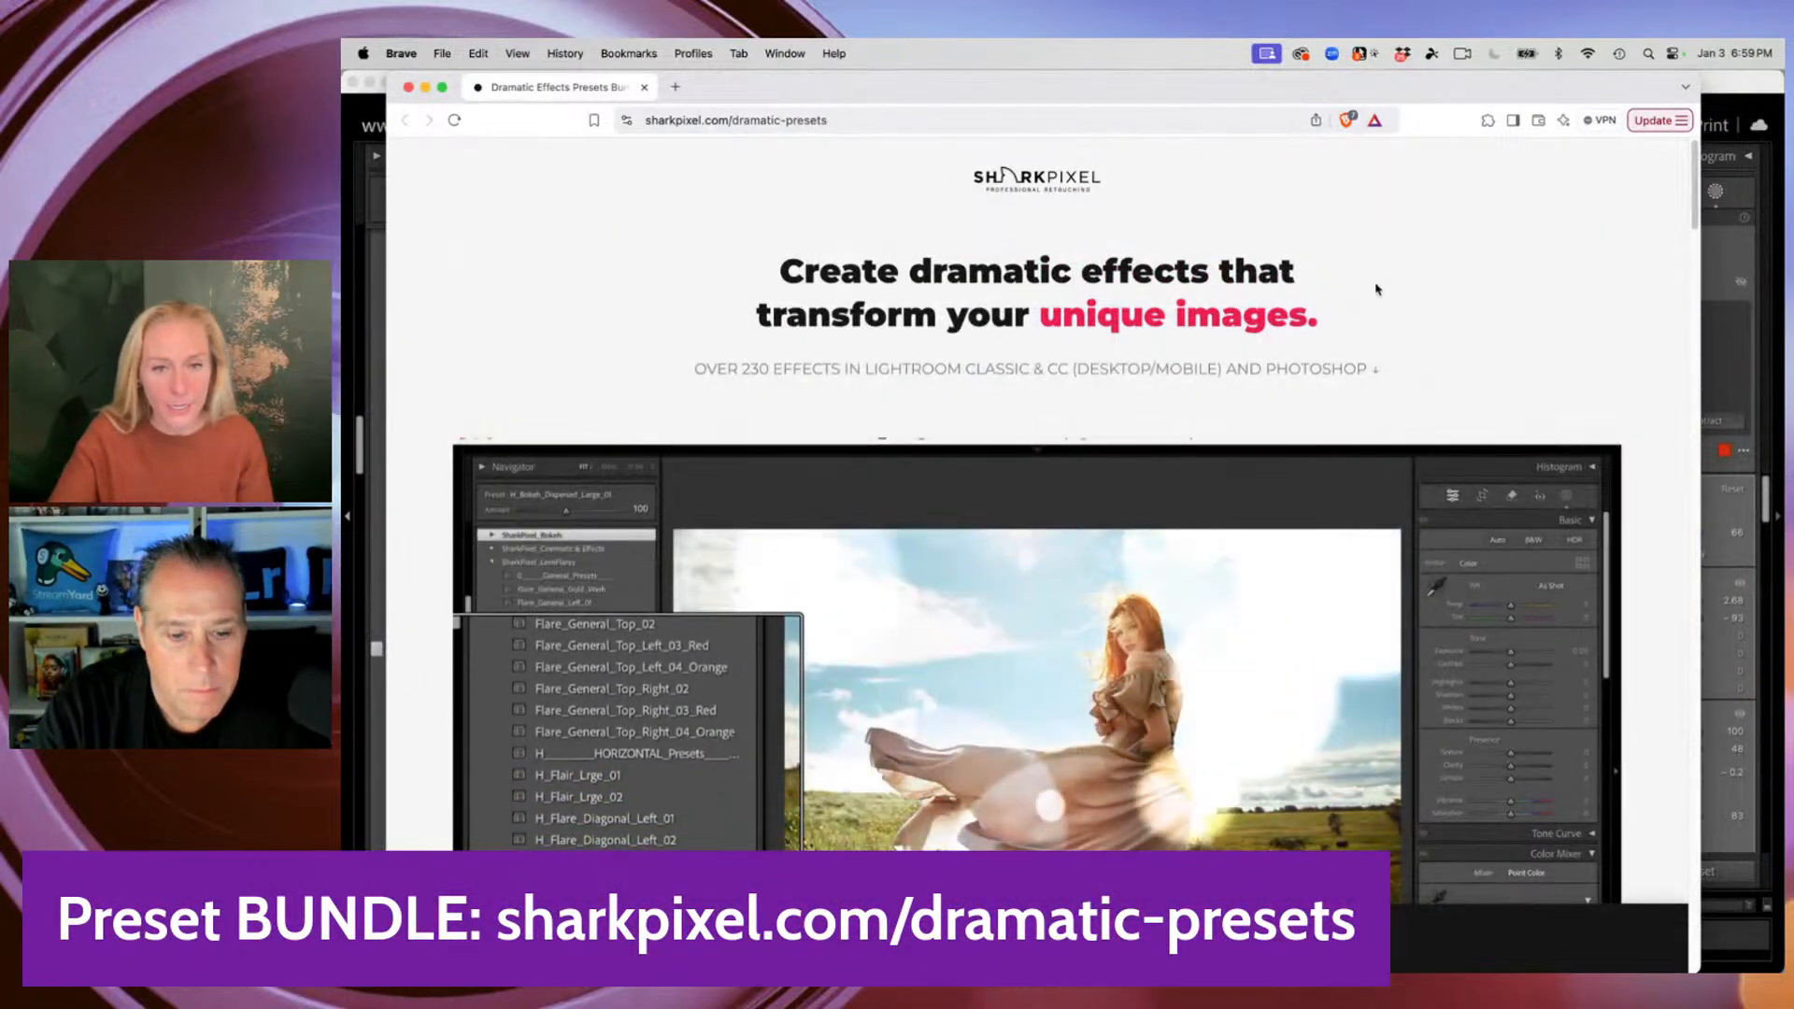
Review the Dramatic Effects page's Lightroom demo, product description and summary of included presets, up to the three example image cards
scroll(1421, 276, down, 3)
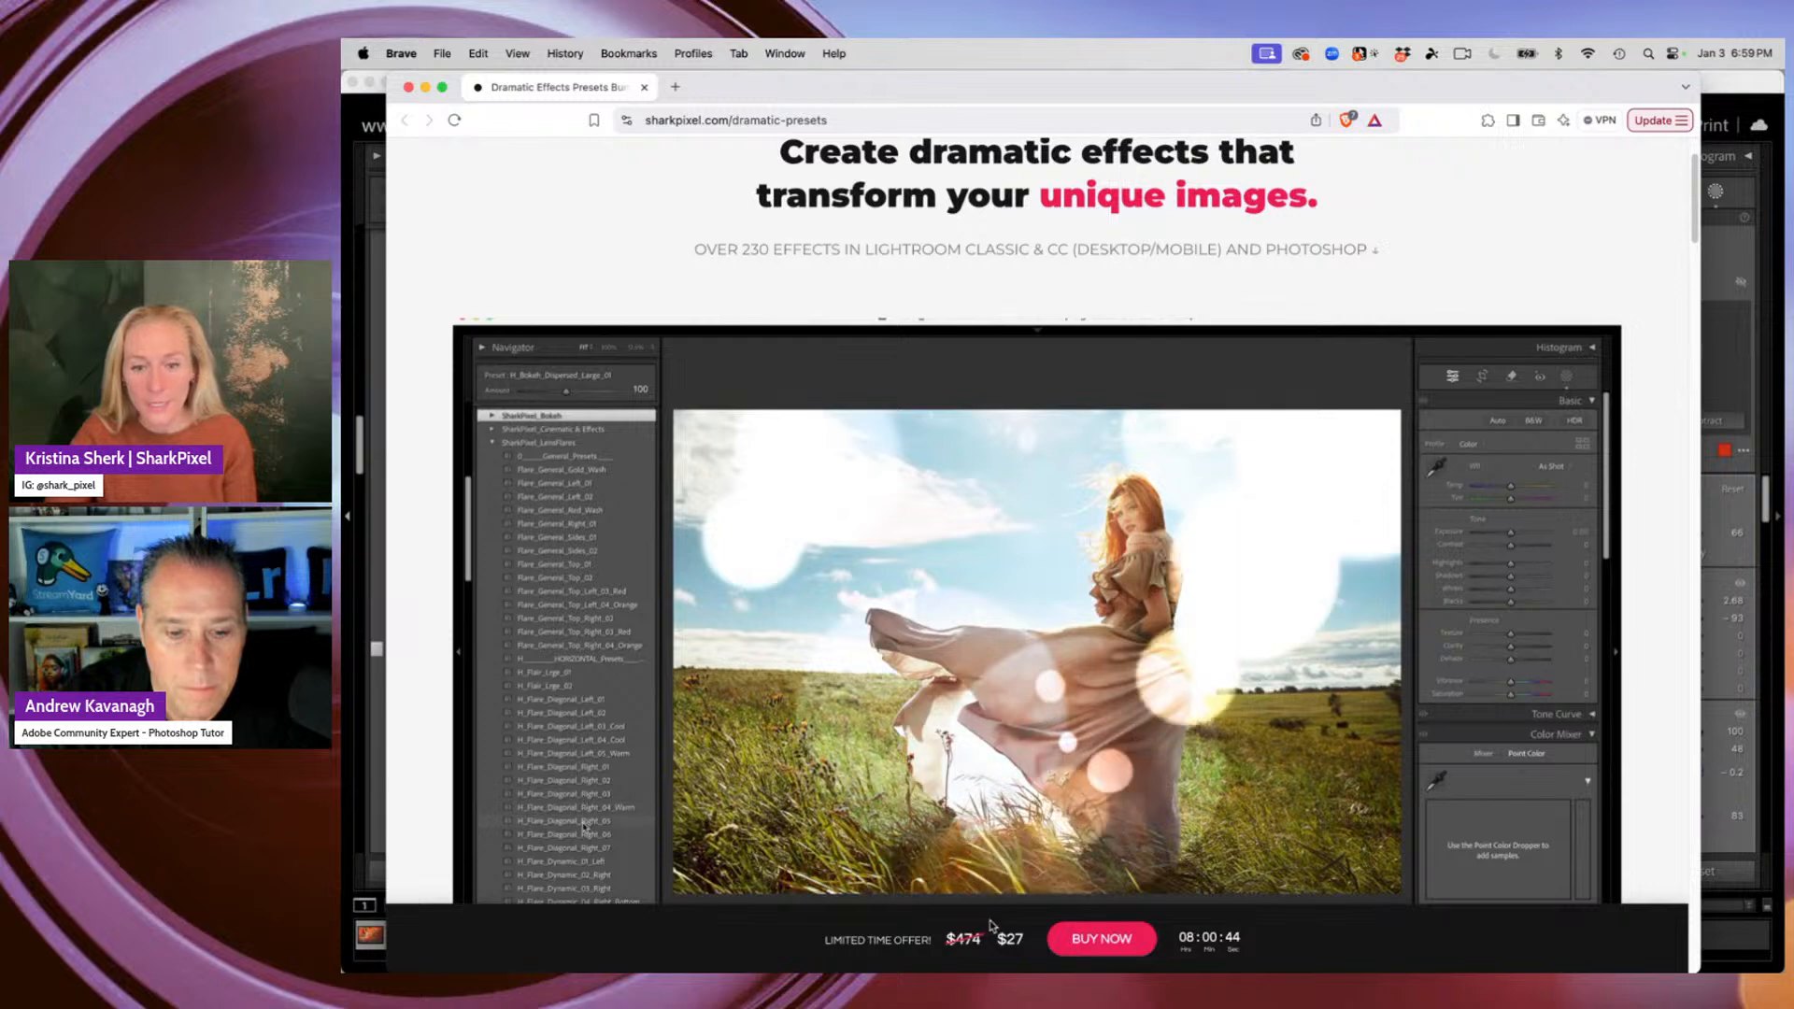
scroll(1627, 411, up, 2)
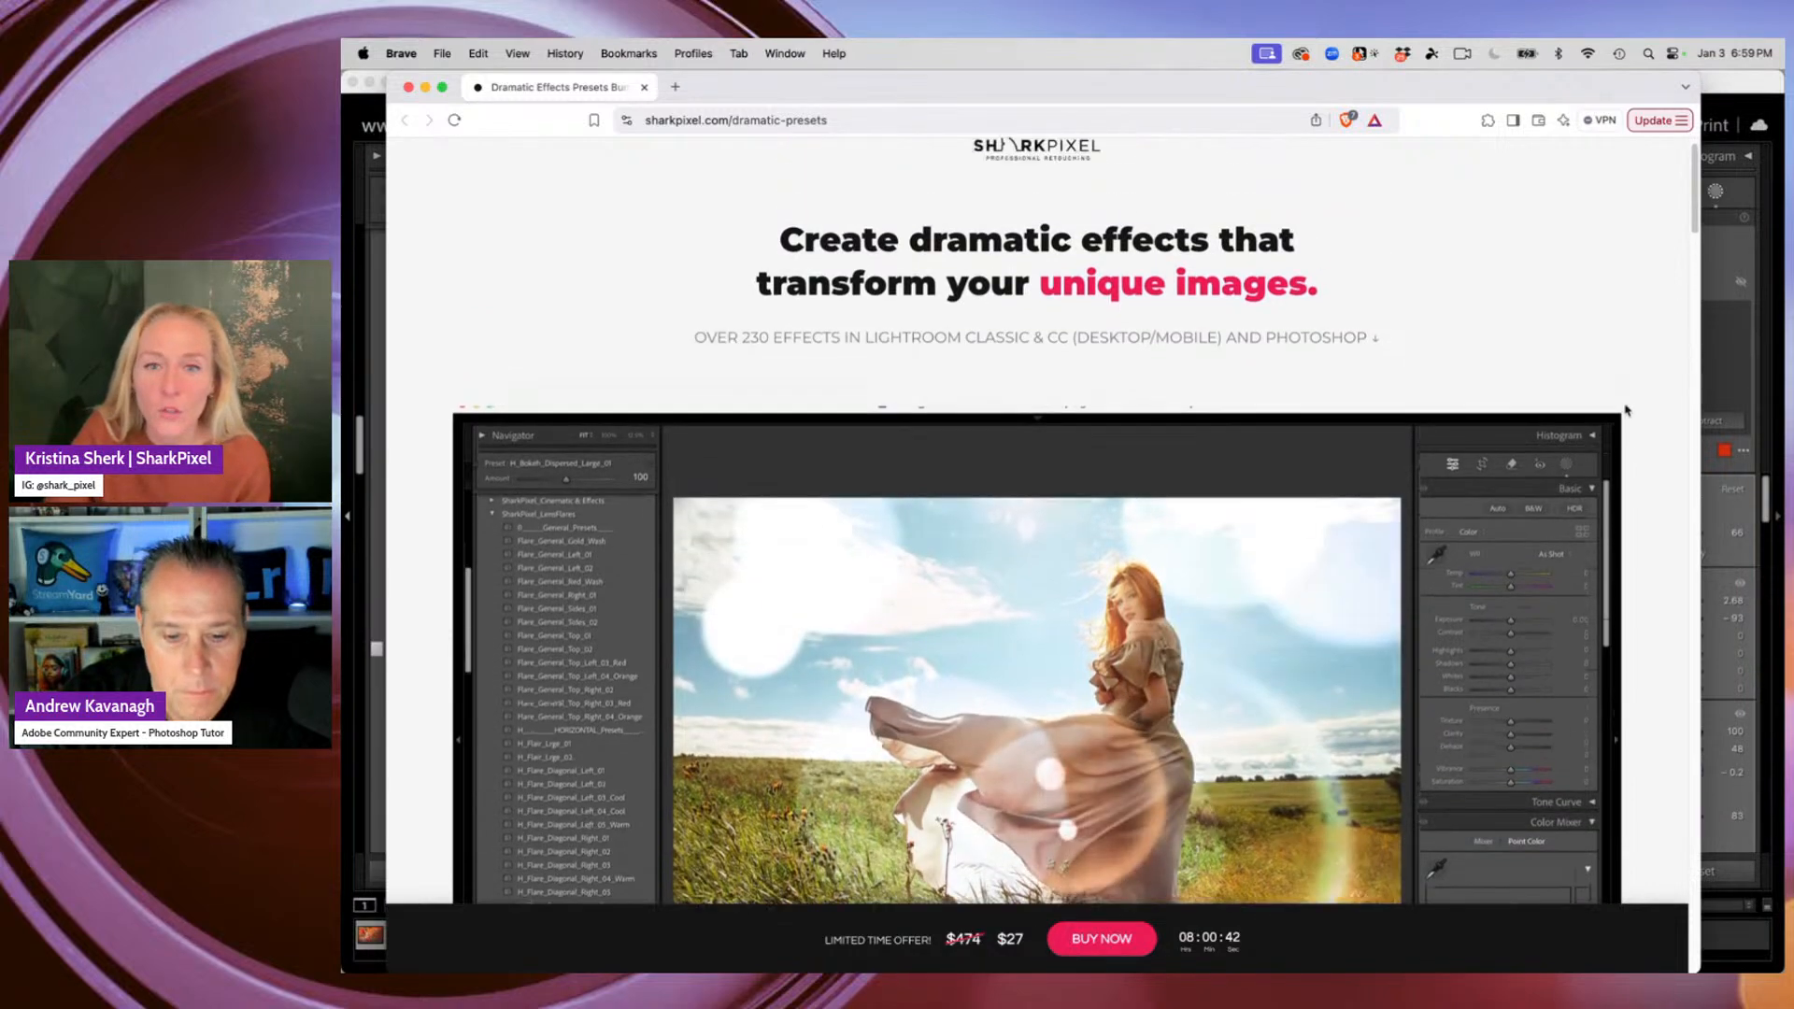
scroll(1633, 417, down, 5)
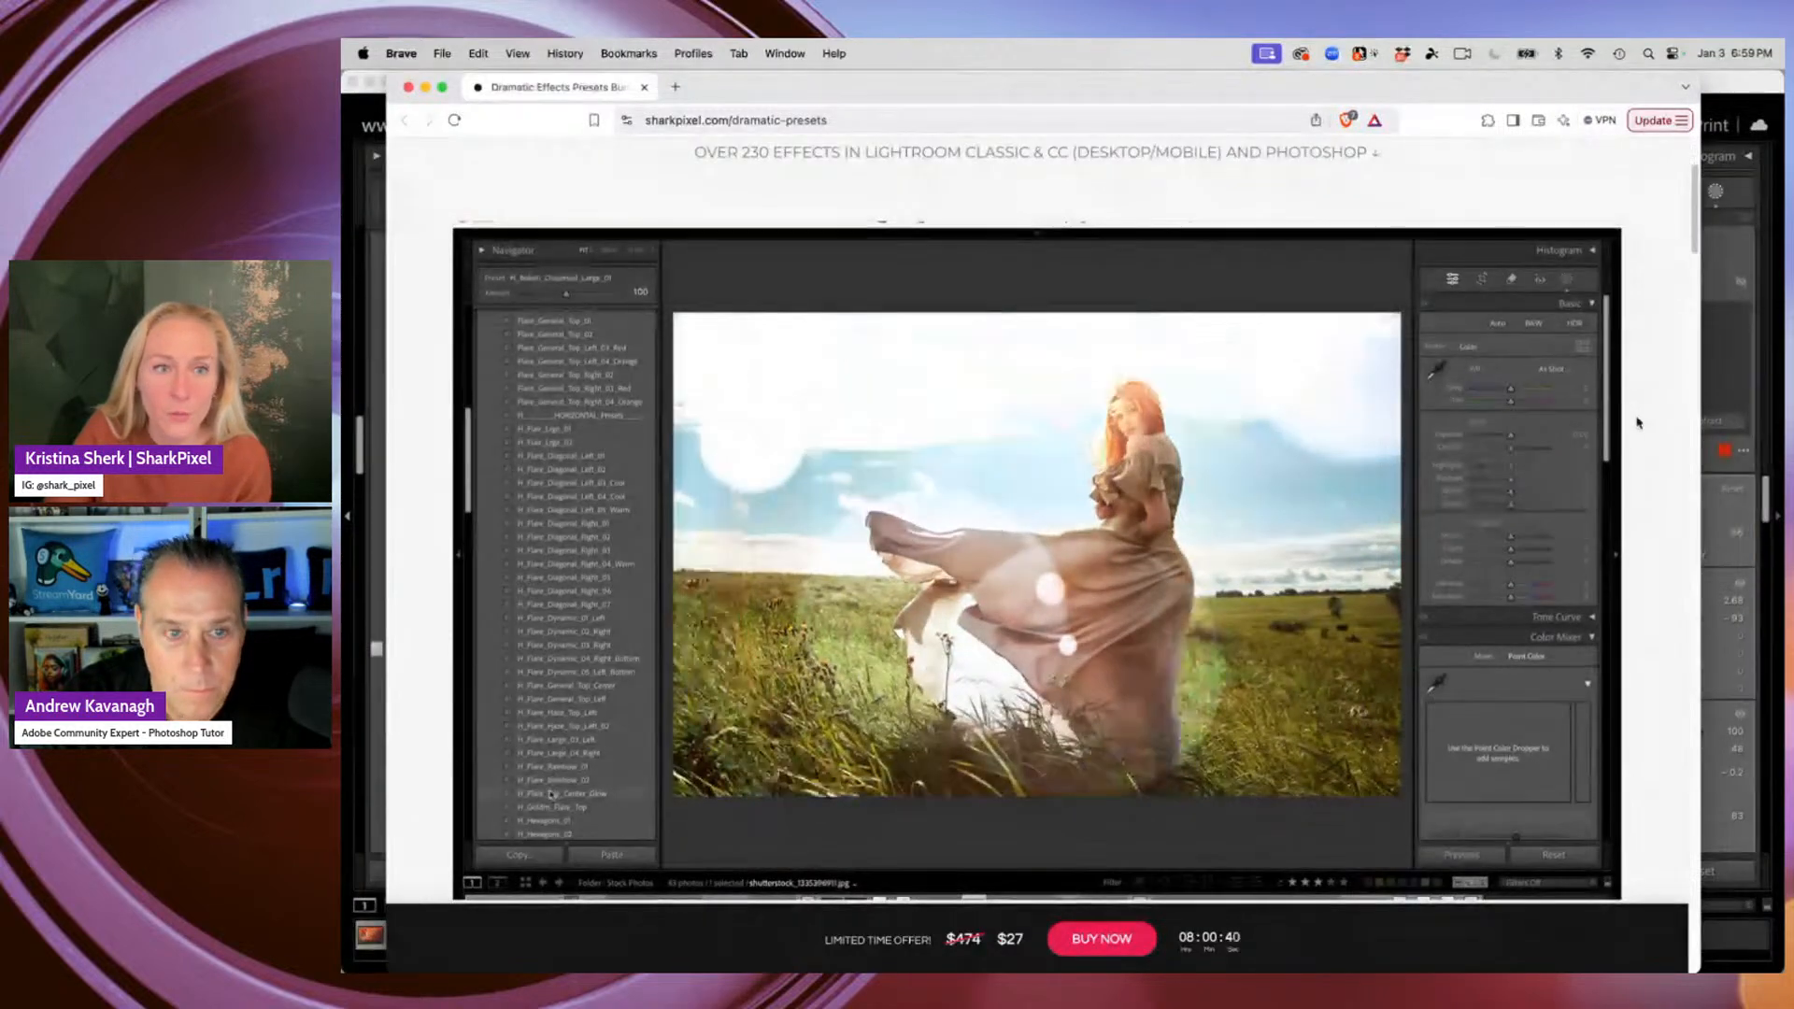
scroll(1639, 426, down, 3)
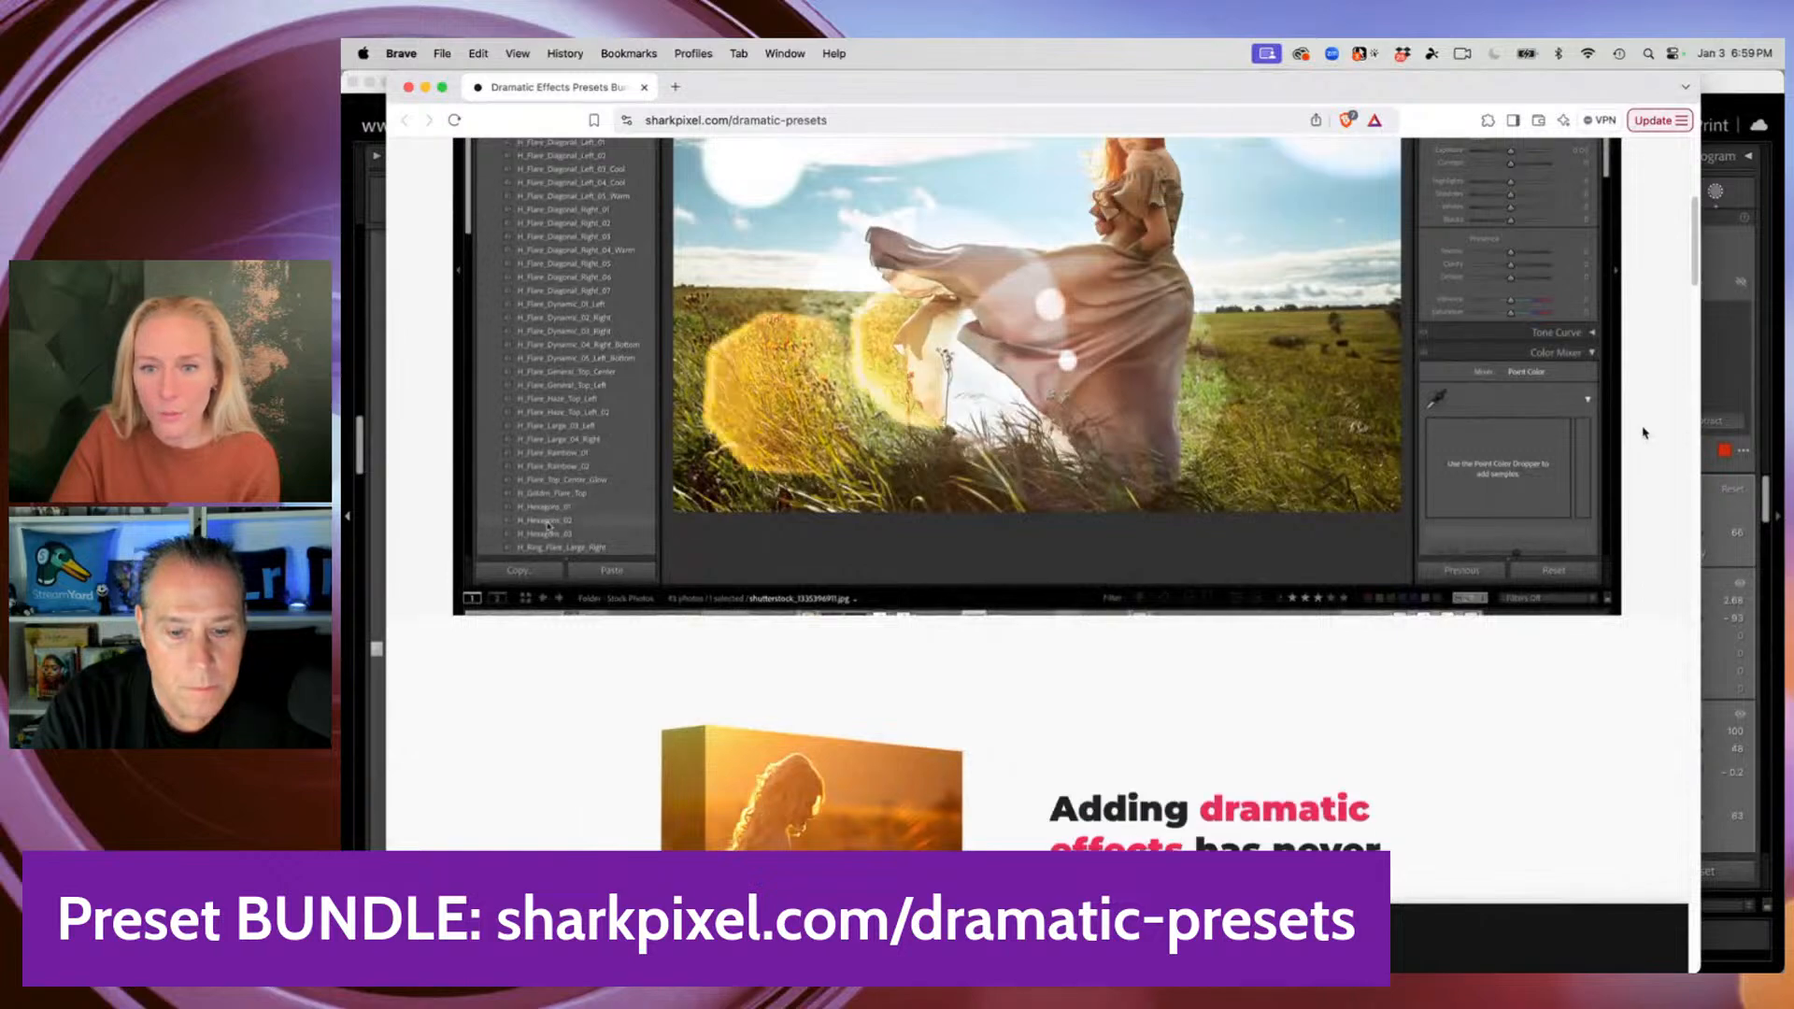
scroll(1641, 437, down, 5)
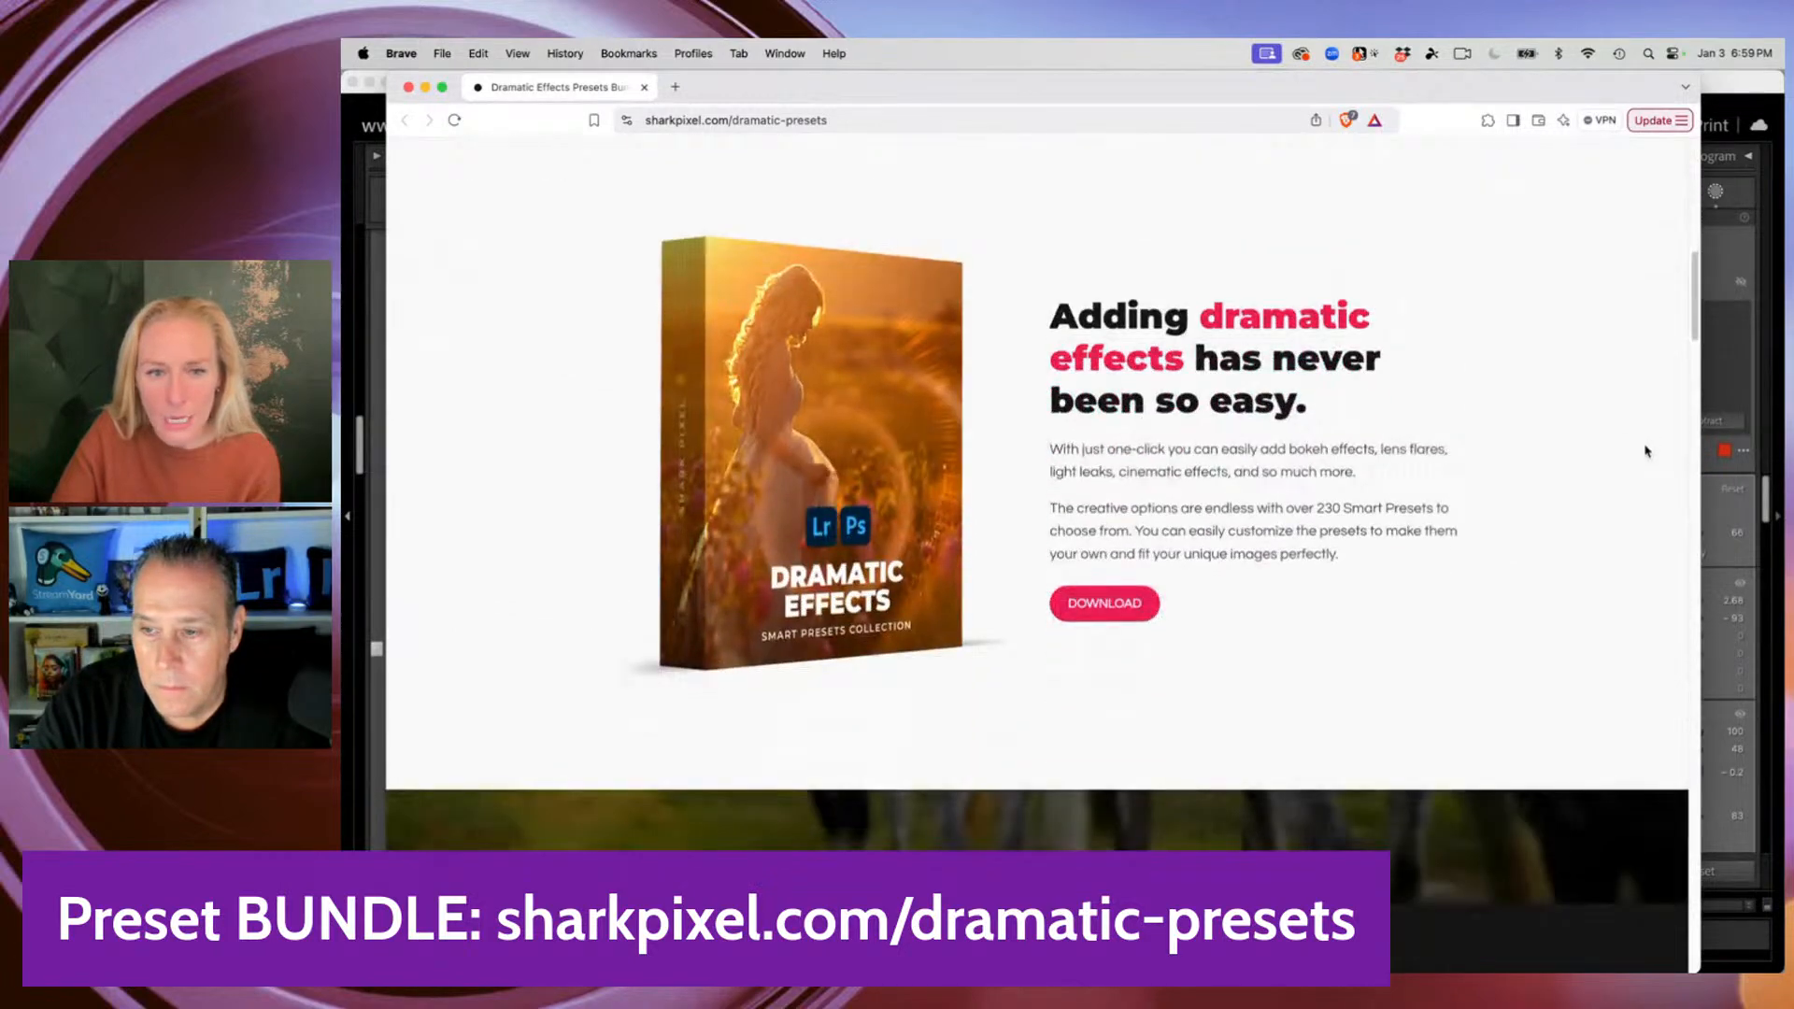
scroll(1649, 449, down, 8)
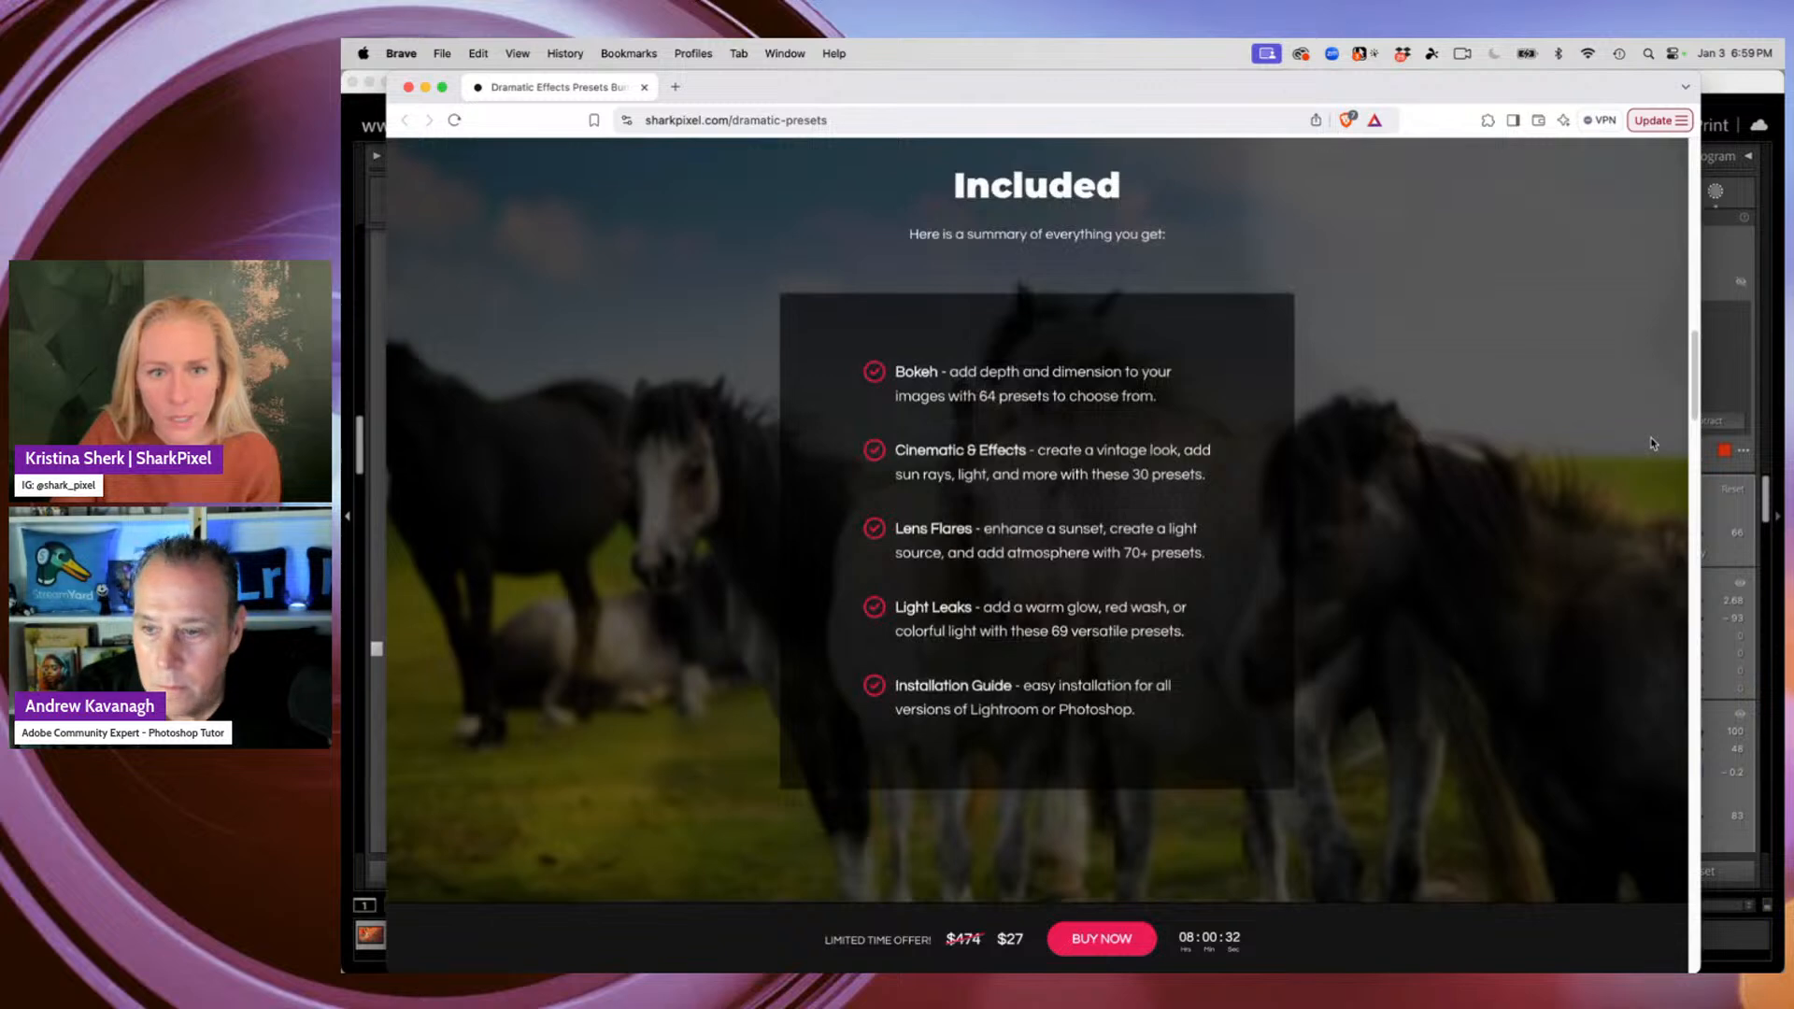
scroll(1529, 444, down, 1)
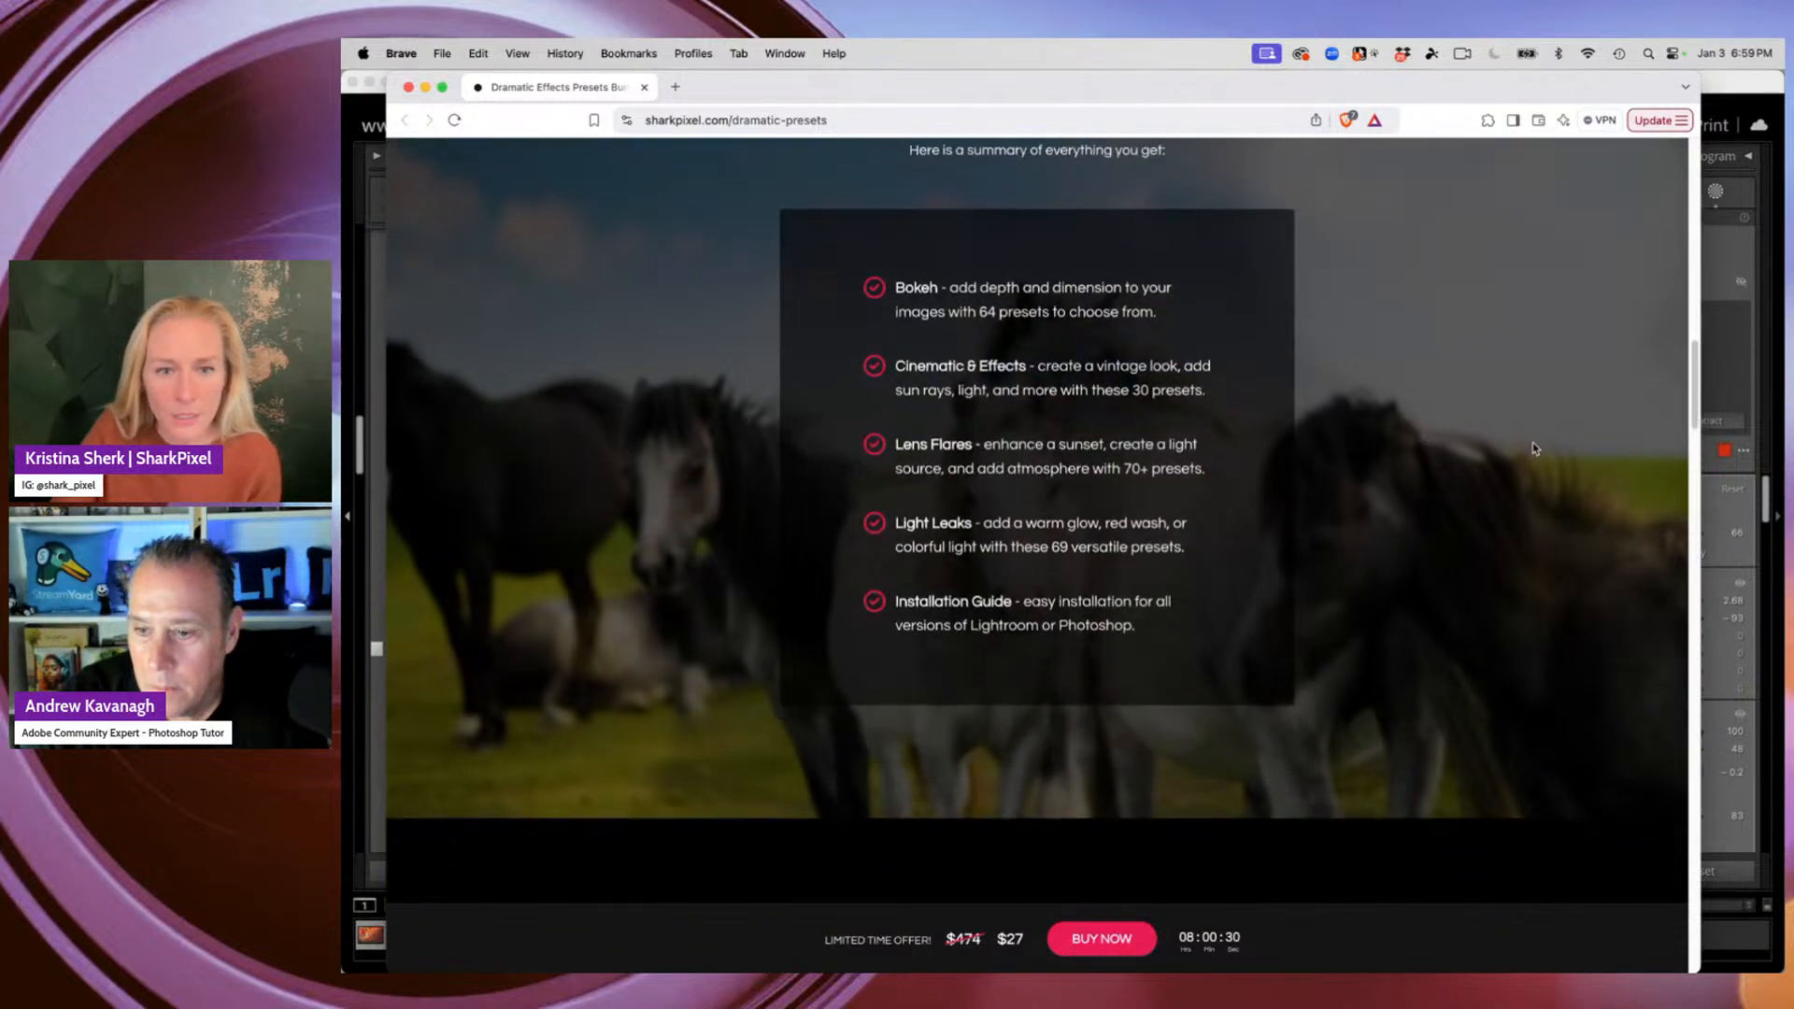
scroll(1537, 441, down, 3)
scroll(1539, 439, down, 4)
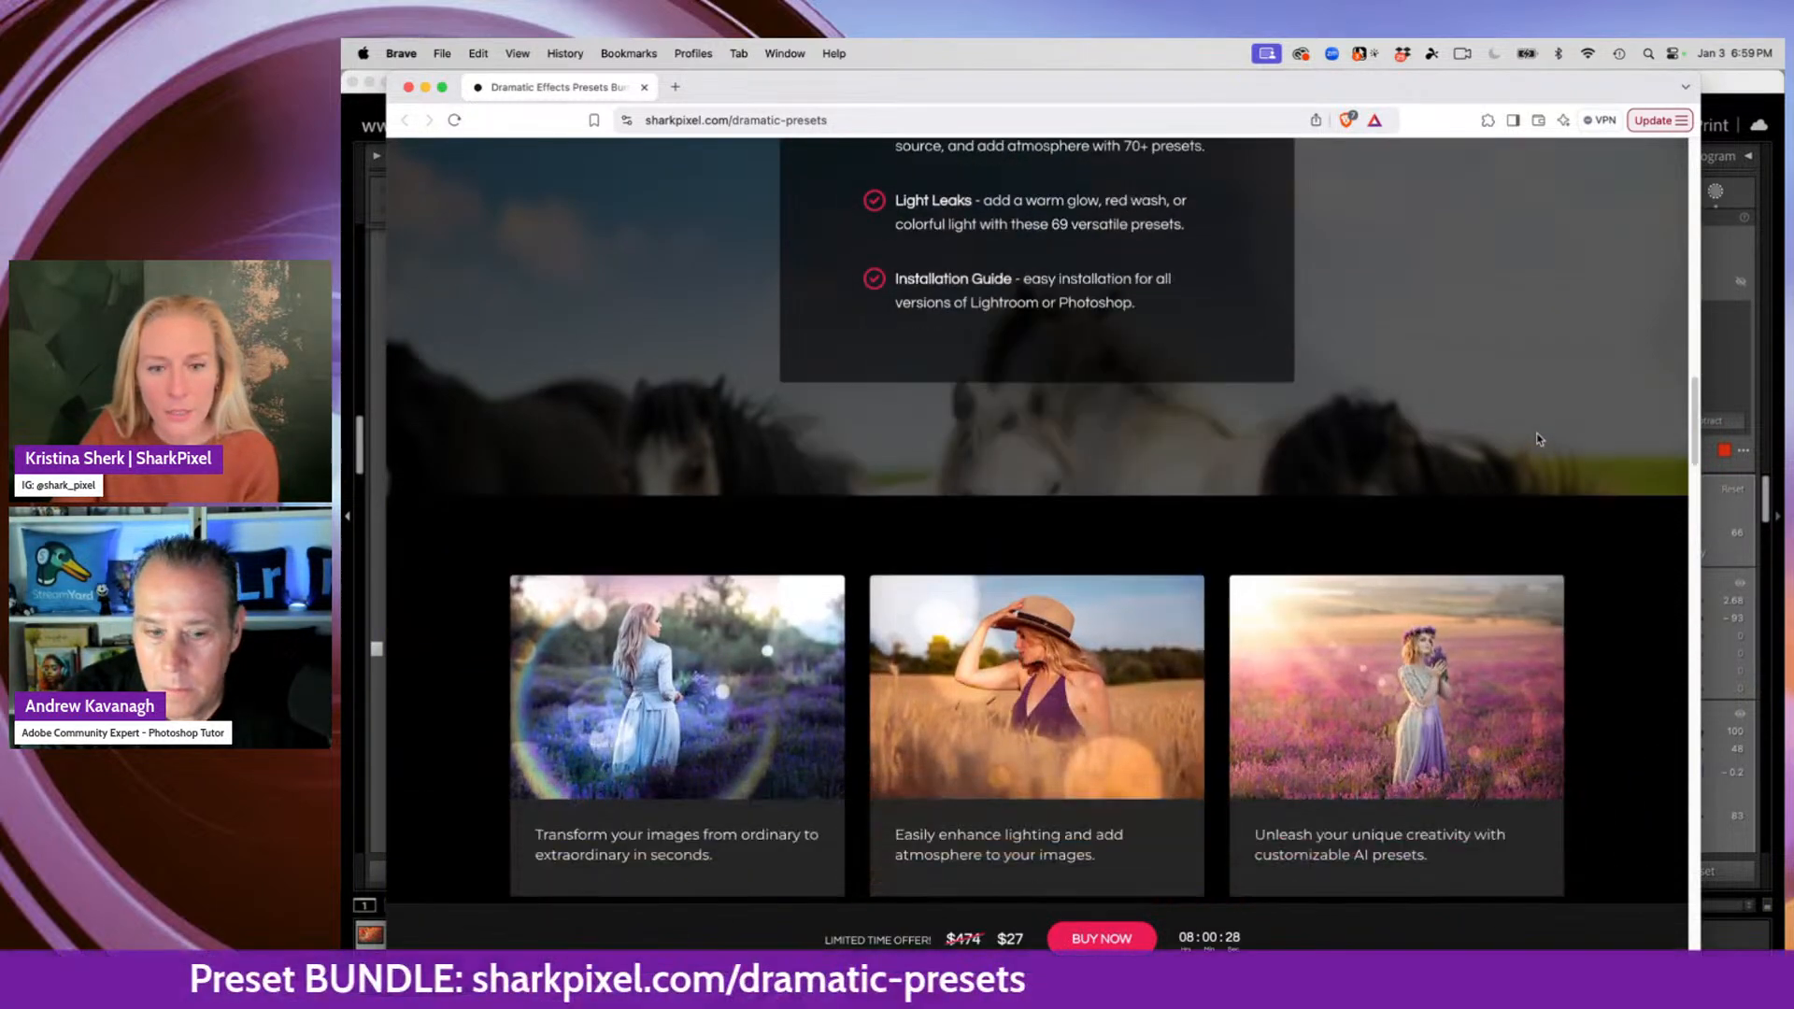
scroll(633, 451, down, 1)
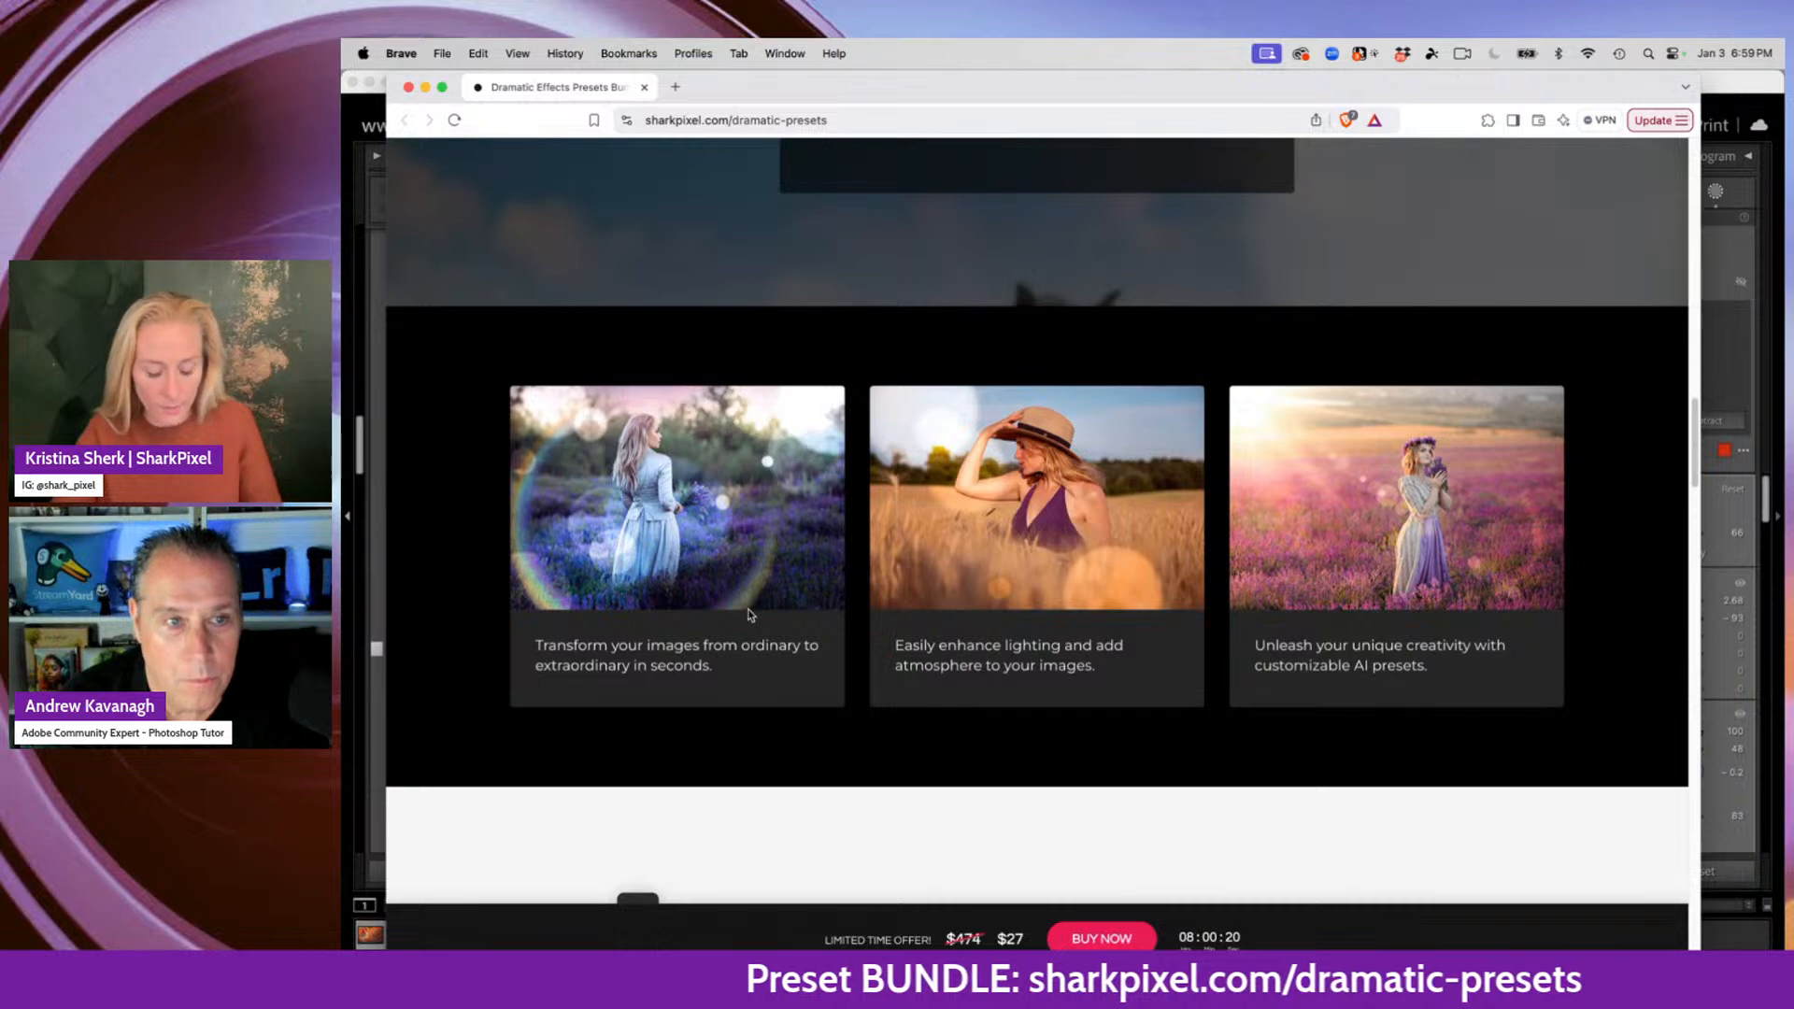
Examine the example images, the mask demo and the before-and-after comparisons through to the end of the presets page
key(F1)
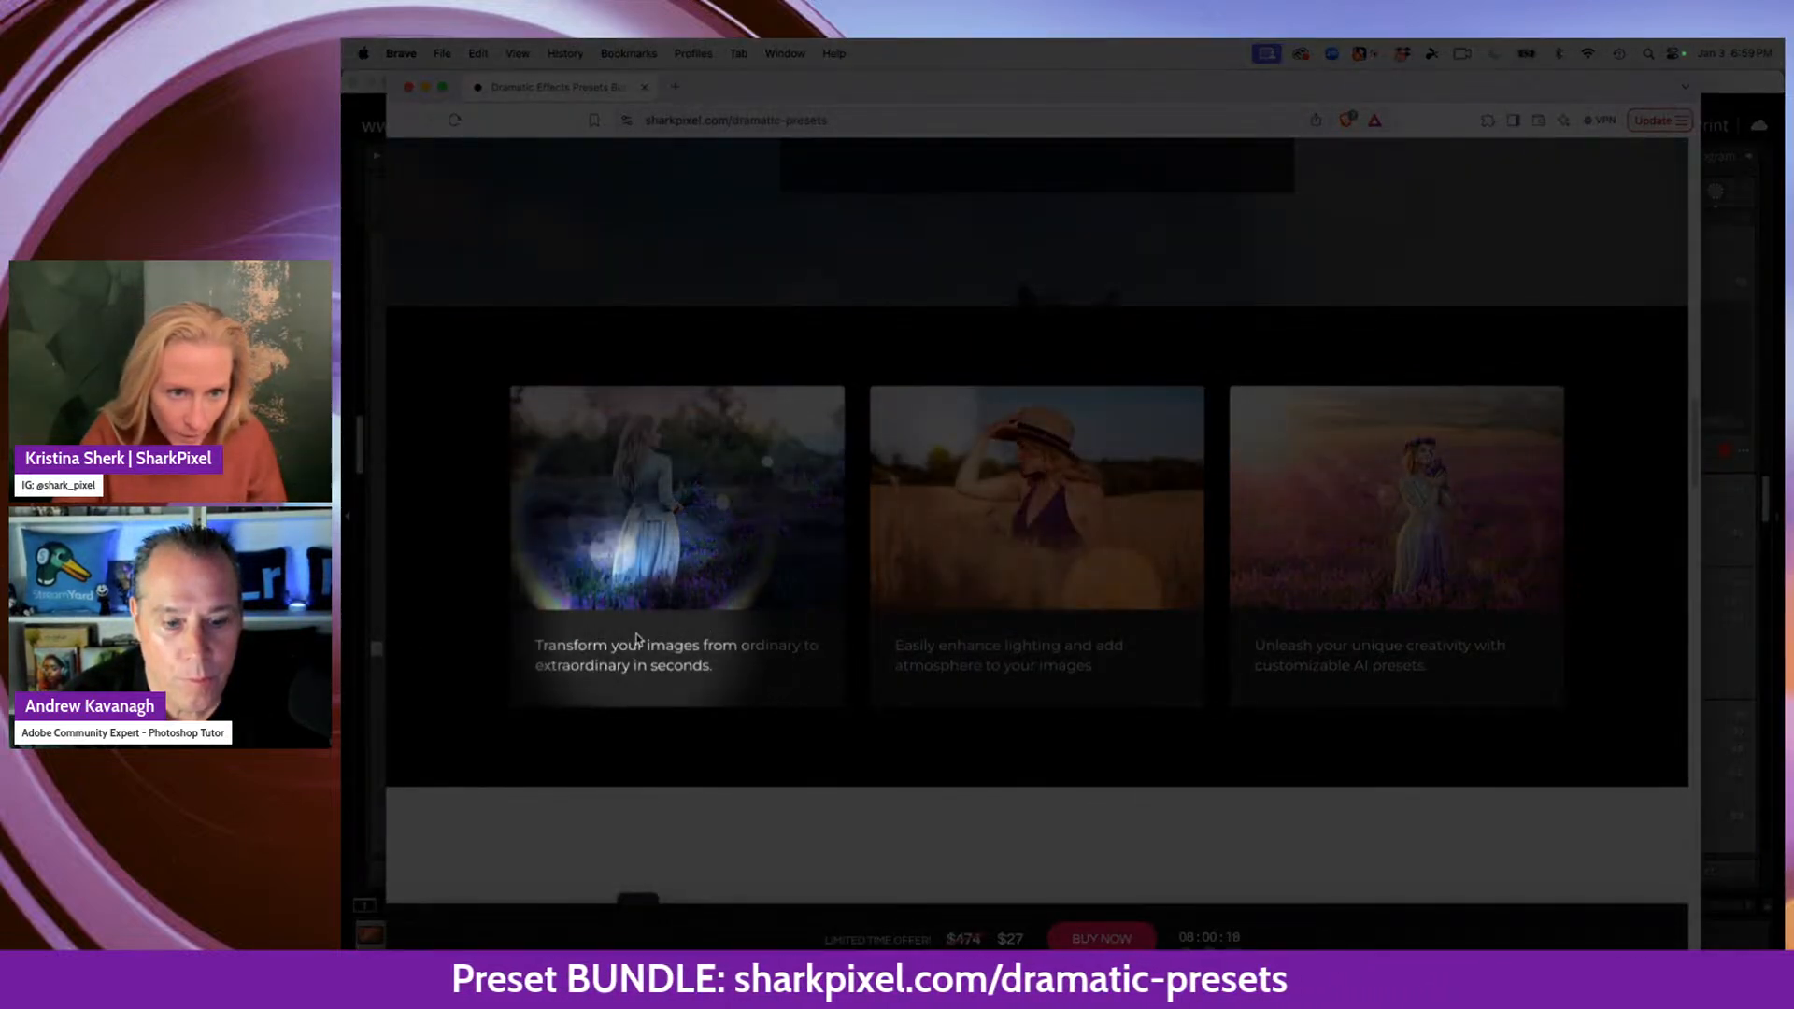
key(F1)
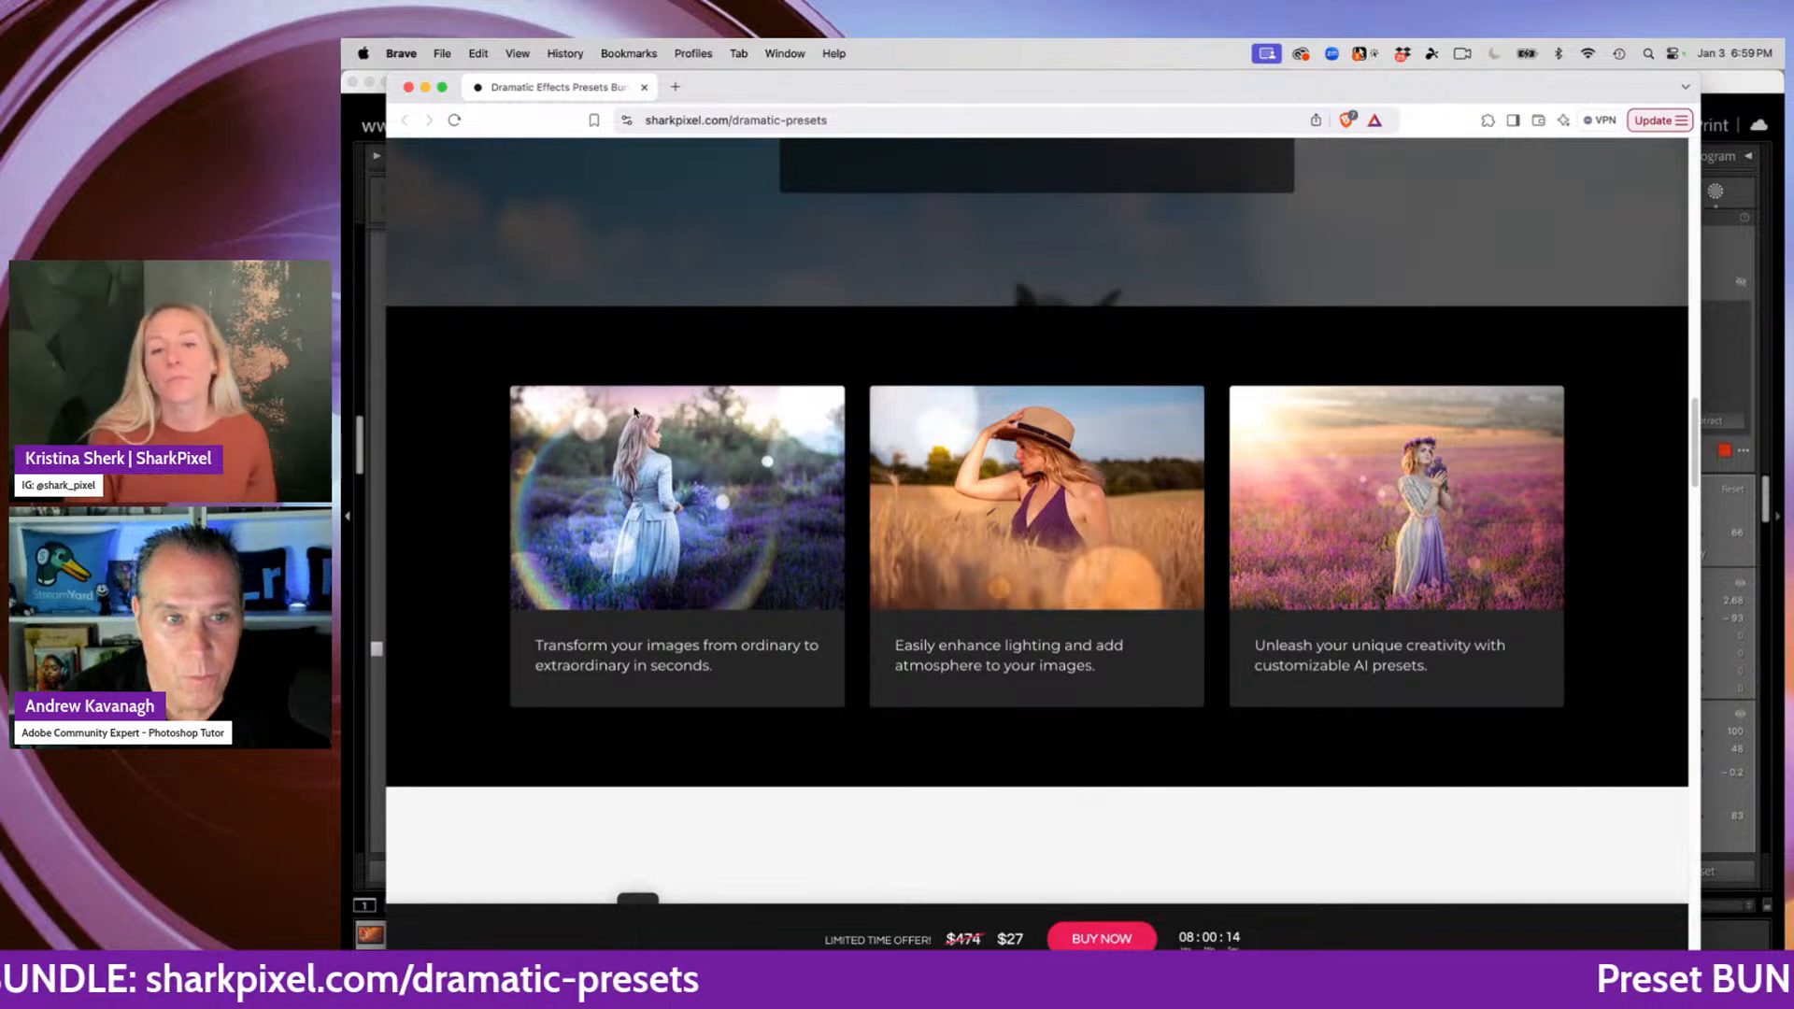
scroll(963, 507, down, 3)
scroll(962, 508, down, 6)
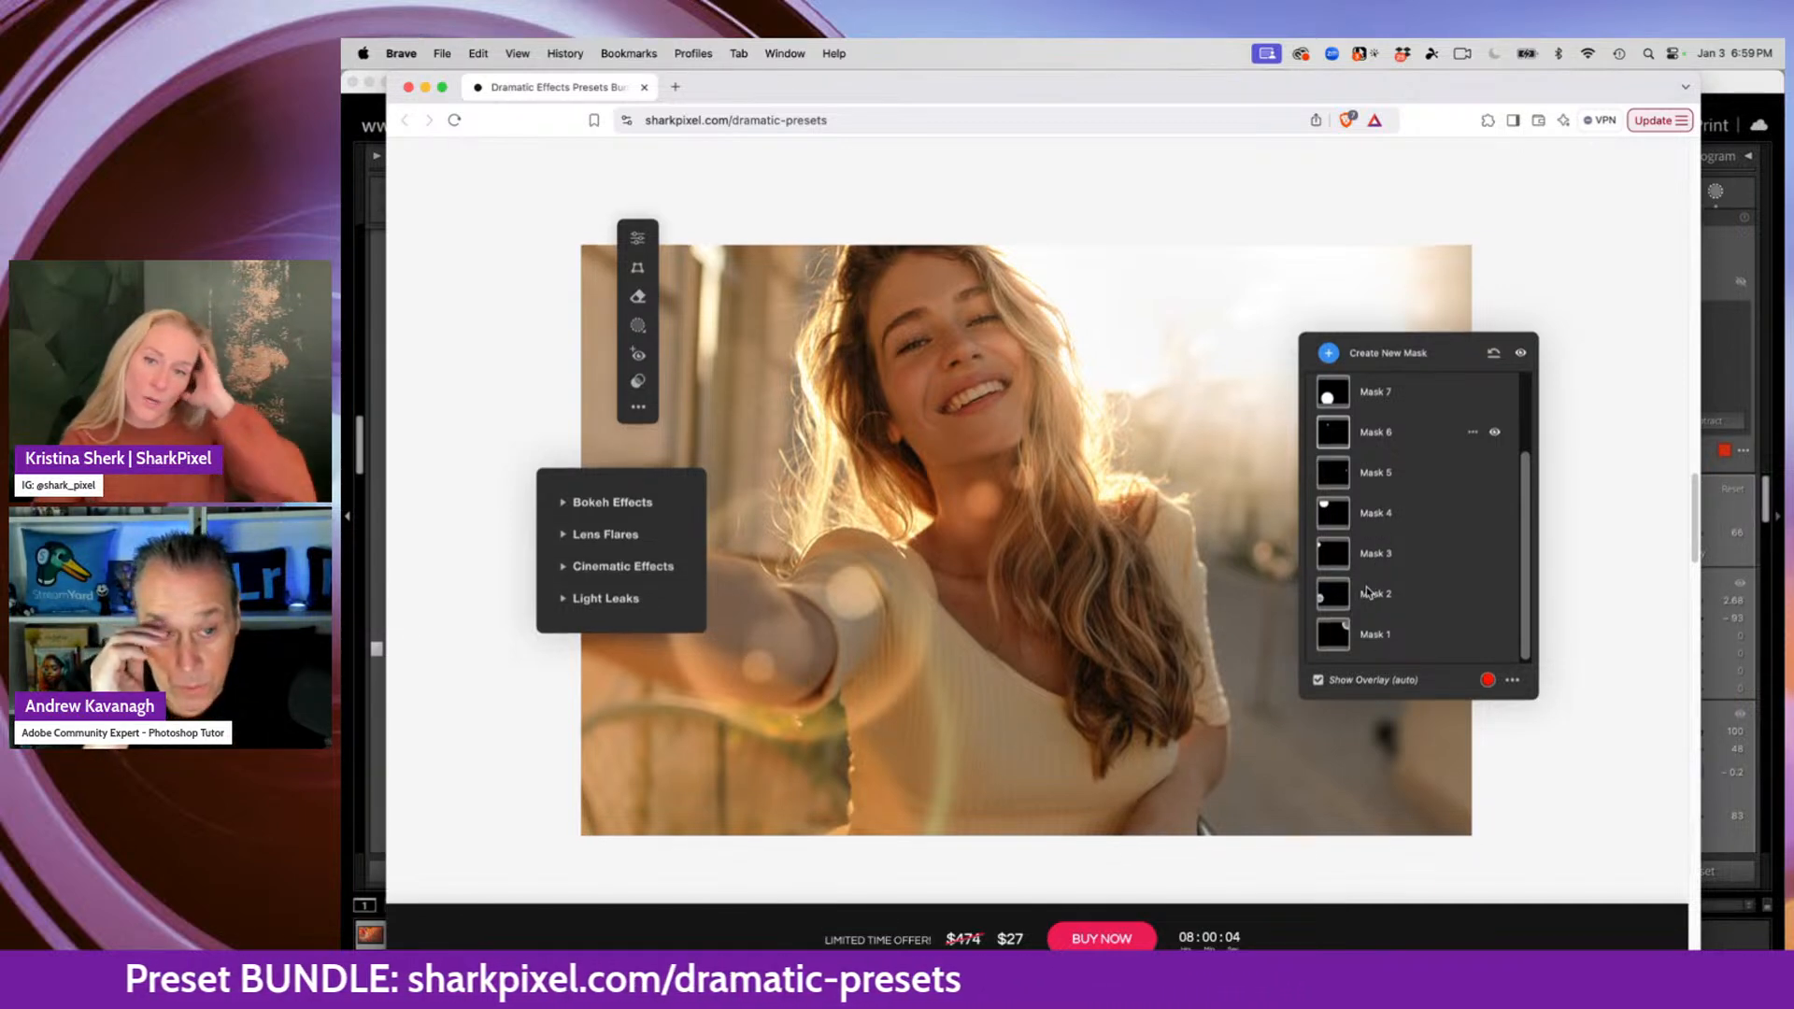
scroll(1367, 590, down, 5)
scroll(1363, 593, down, 10)
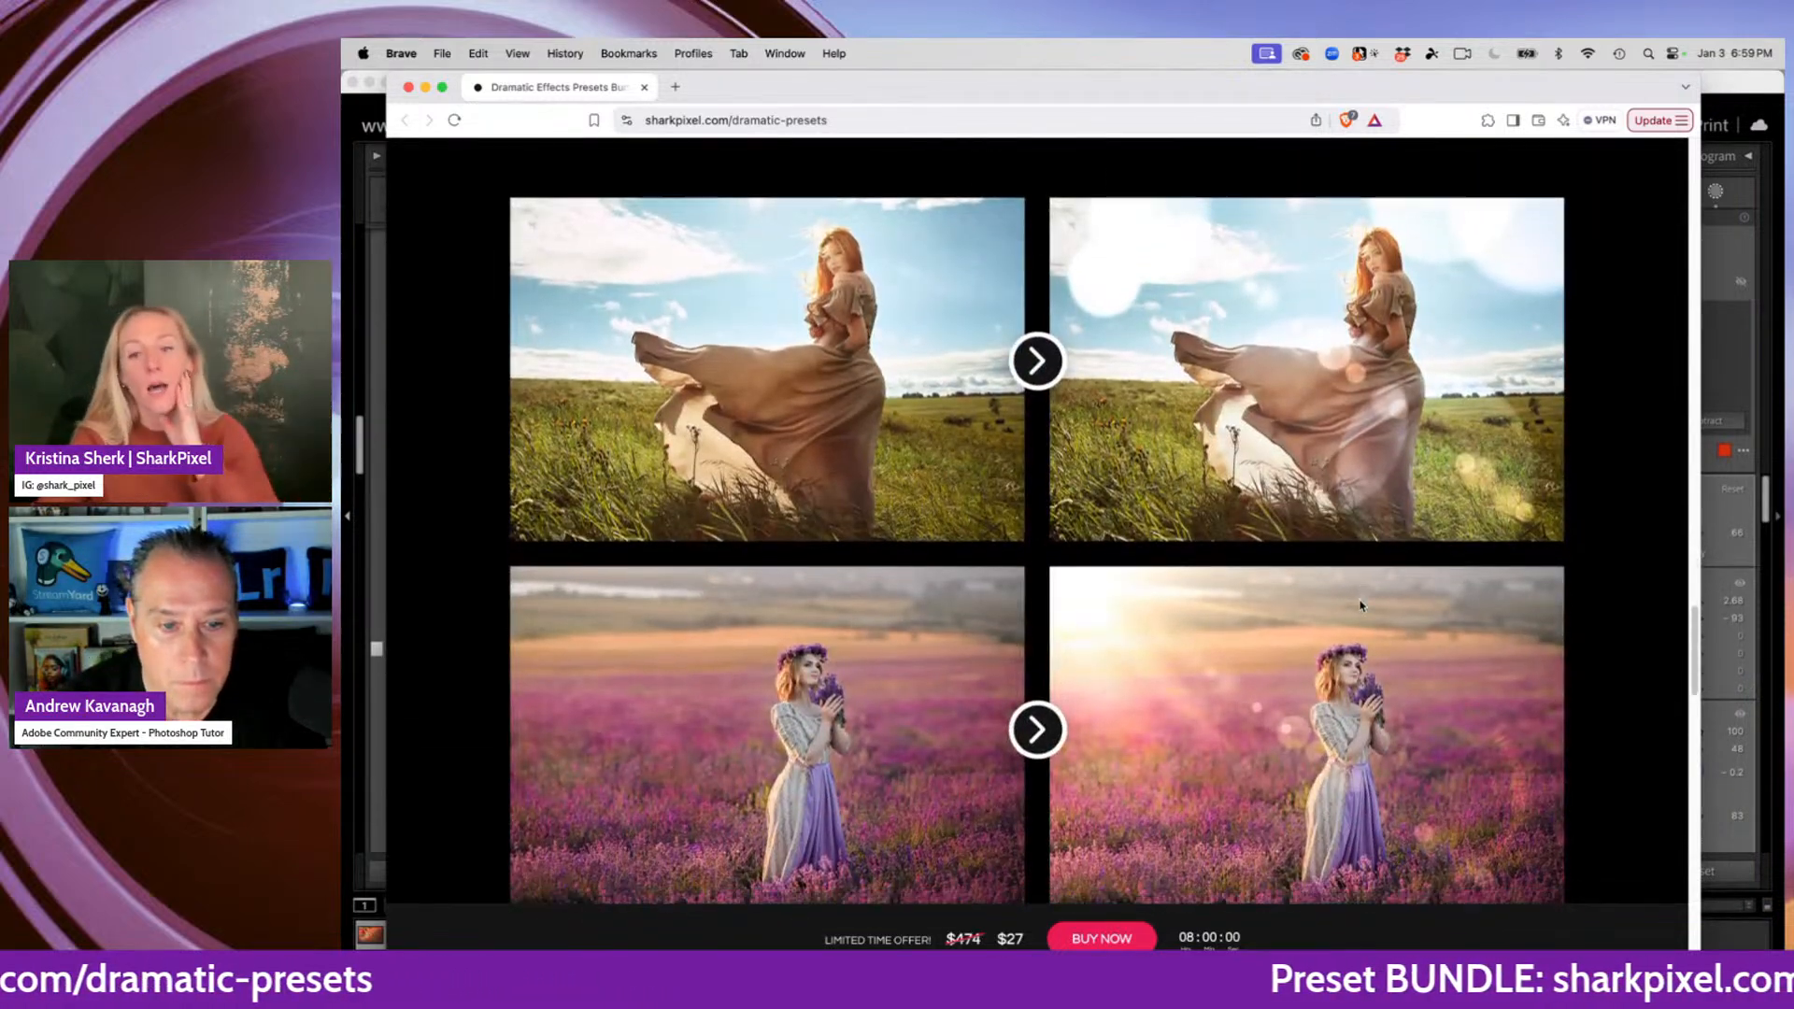
scroll(1360, 606, down, 8)
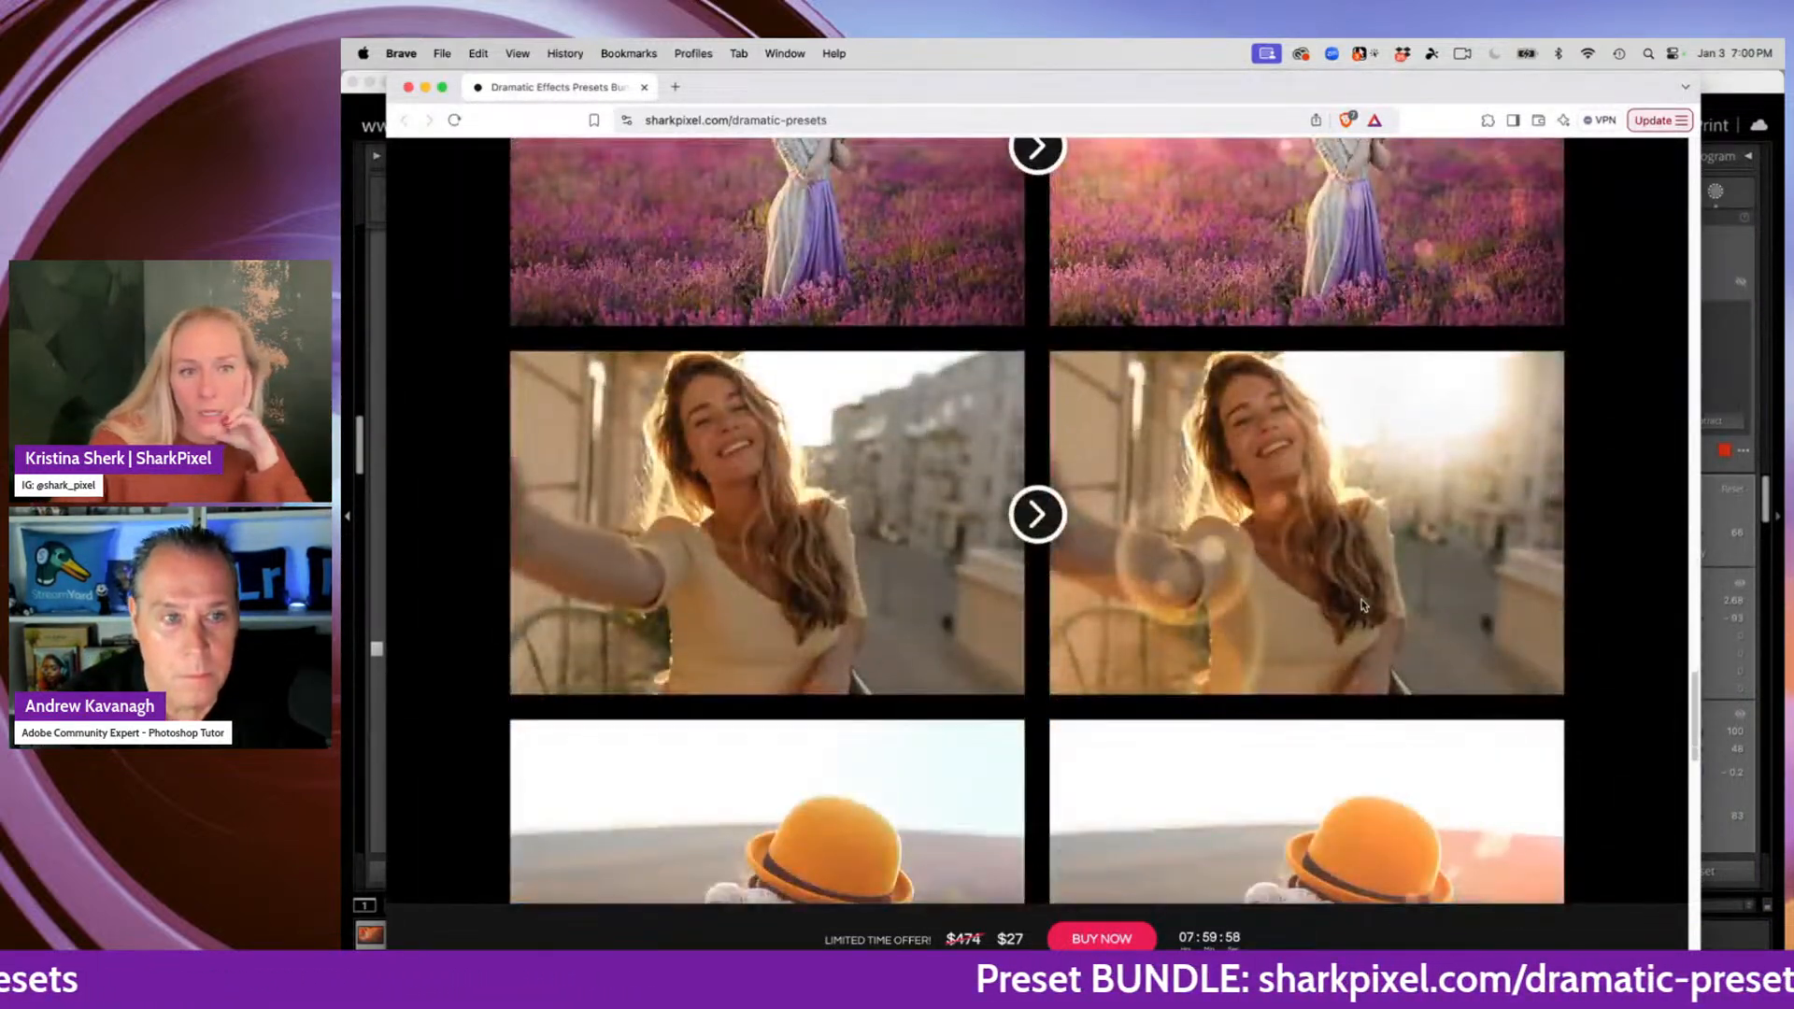
scroll(1361, 605, down, 6)
scroll(1363, 606, down, 7)
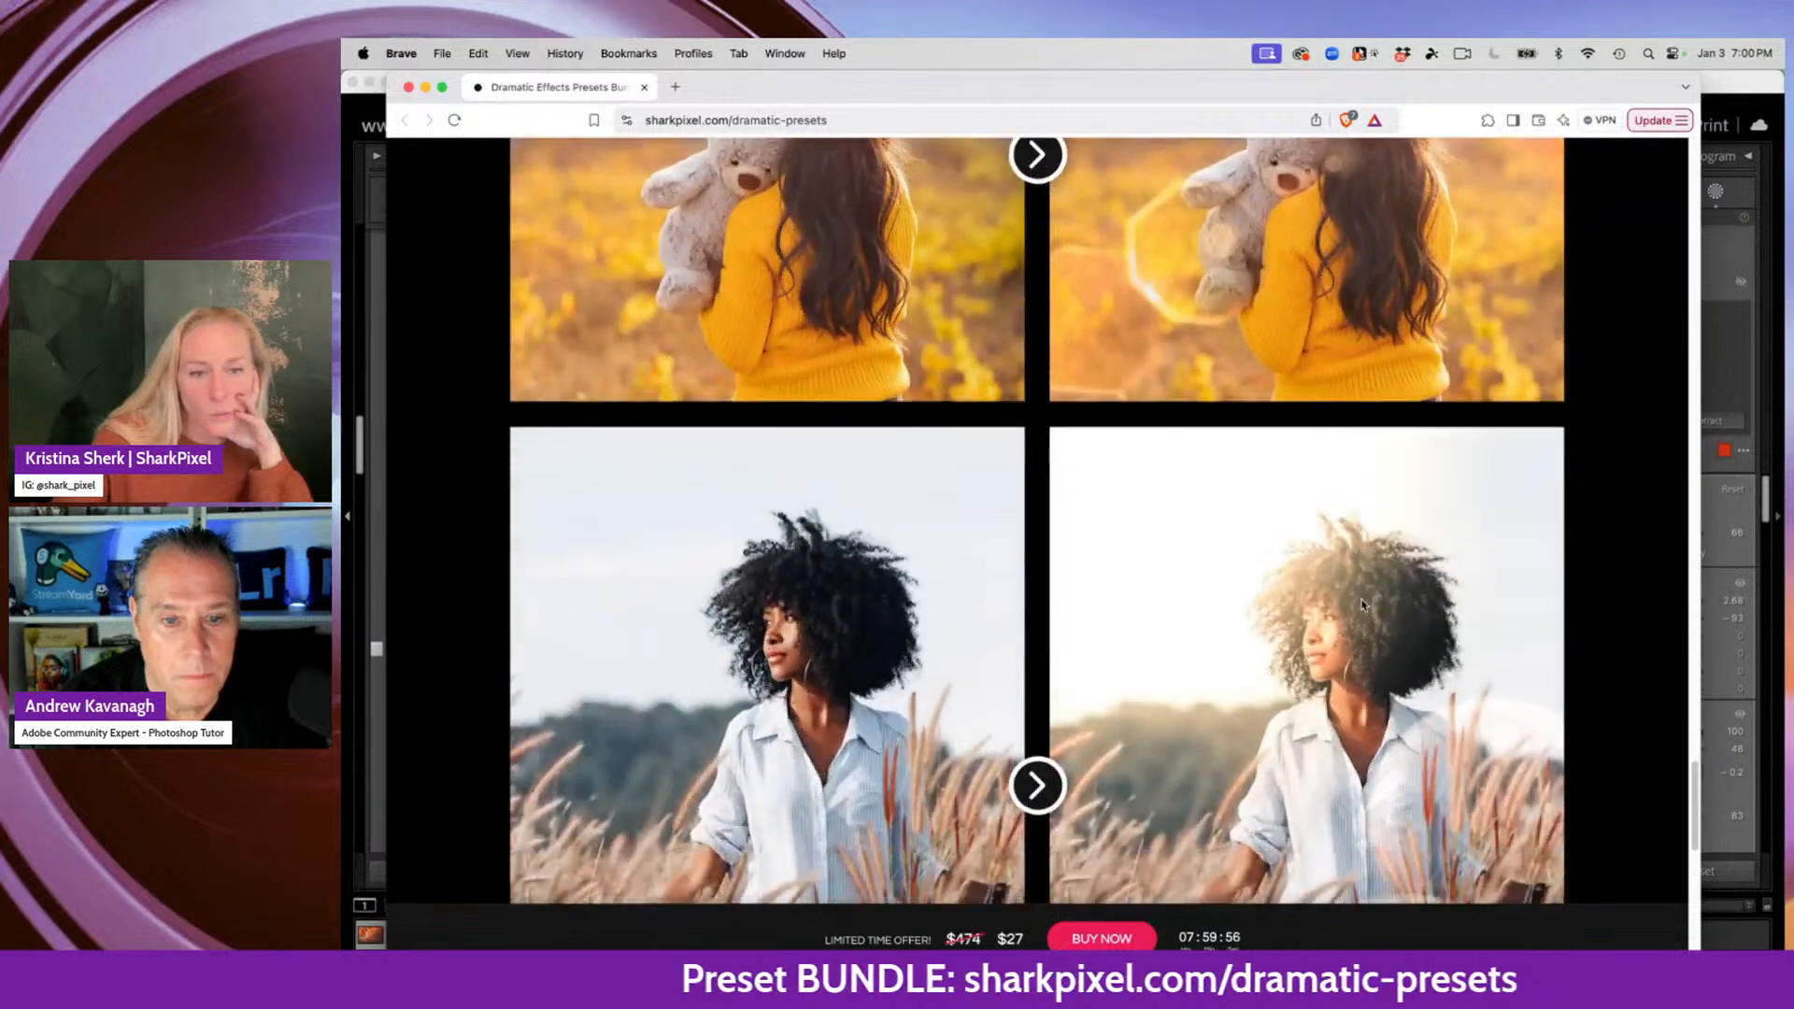
scroll(1363, 606, down, 8)
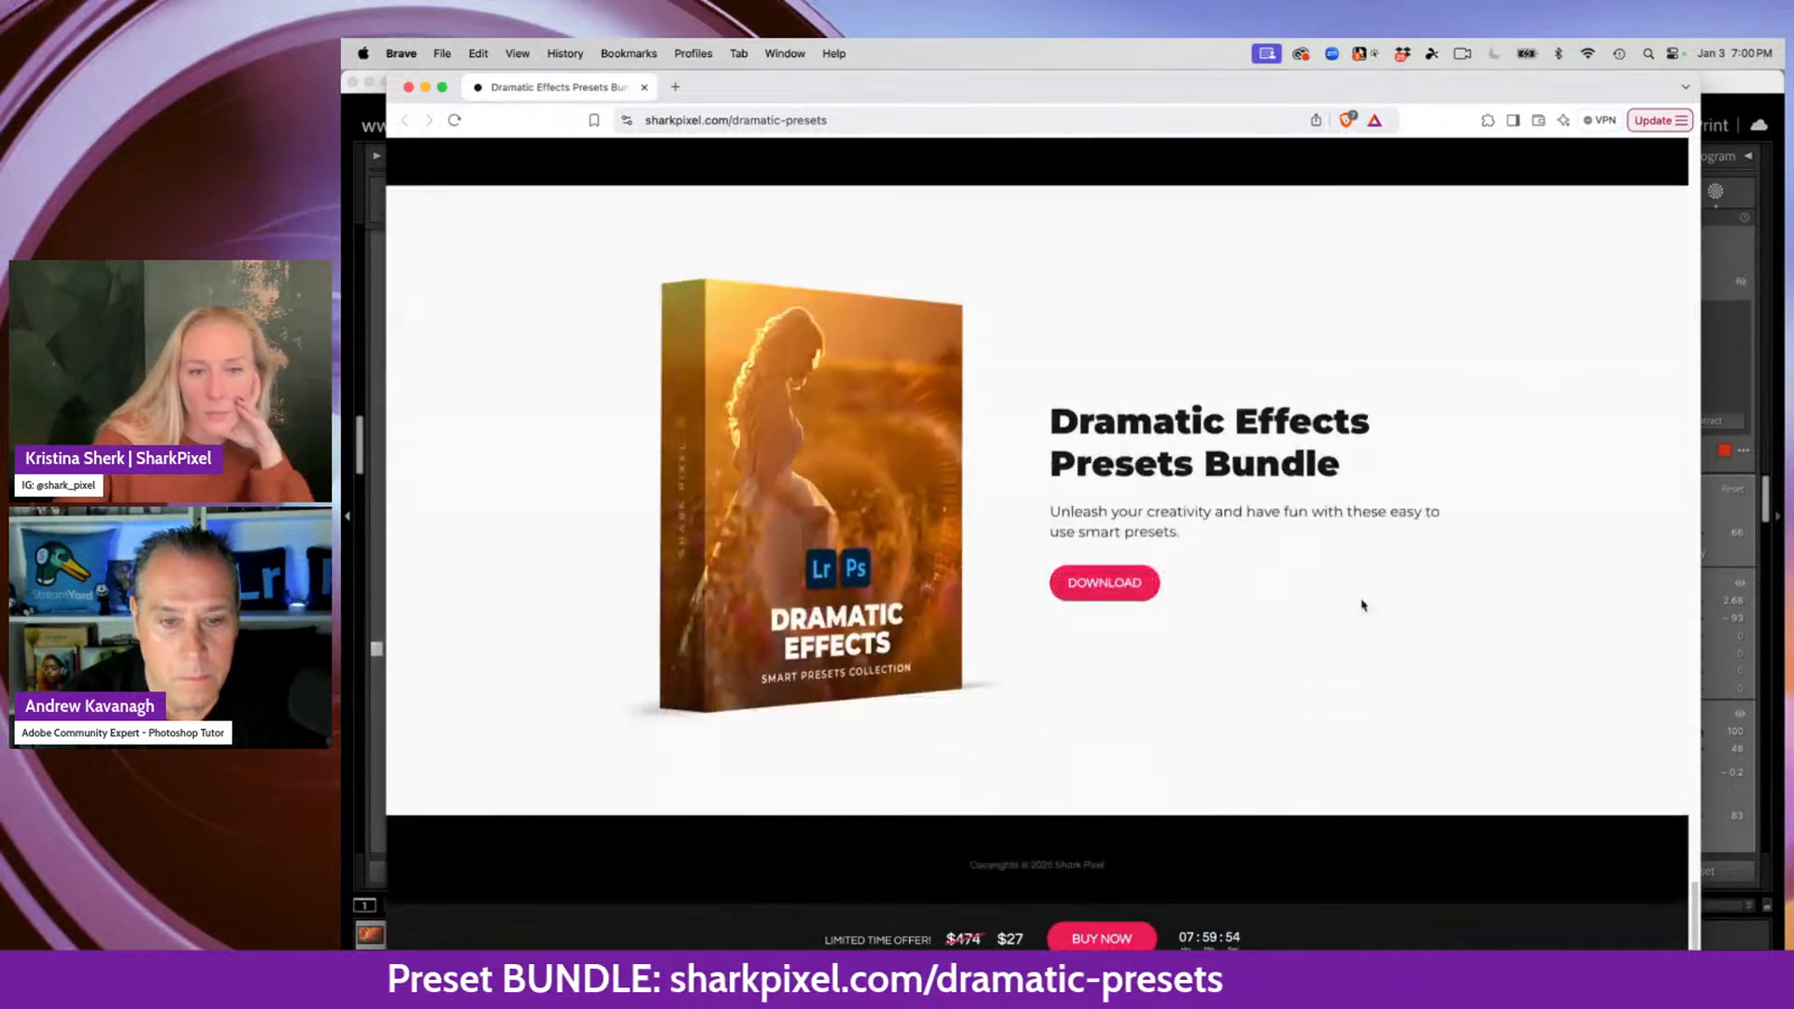
Move the browser window out of the way and return to the portrait in Lightroom Classic
scroll(1362, 606, up, 8)
drag(1425, 124, 342, 439)
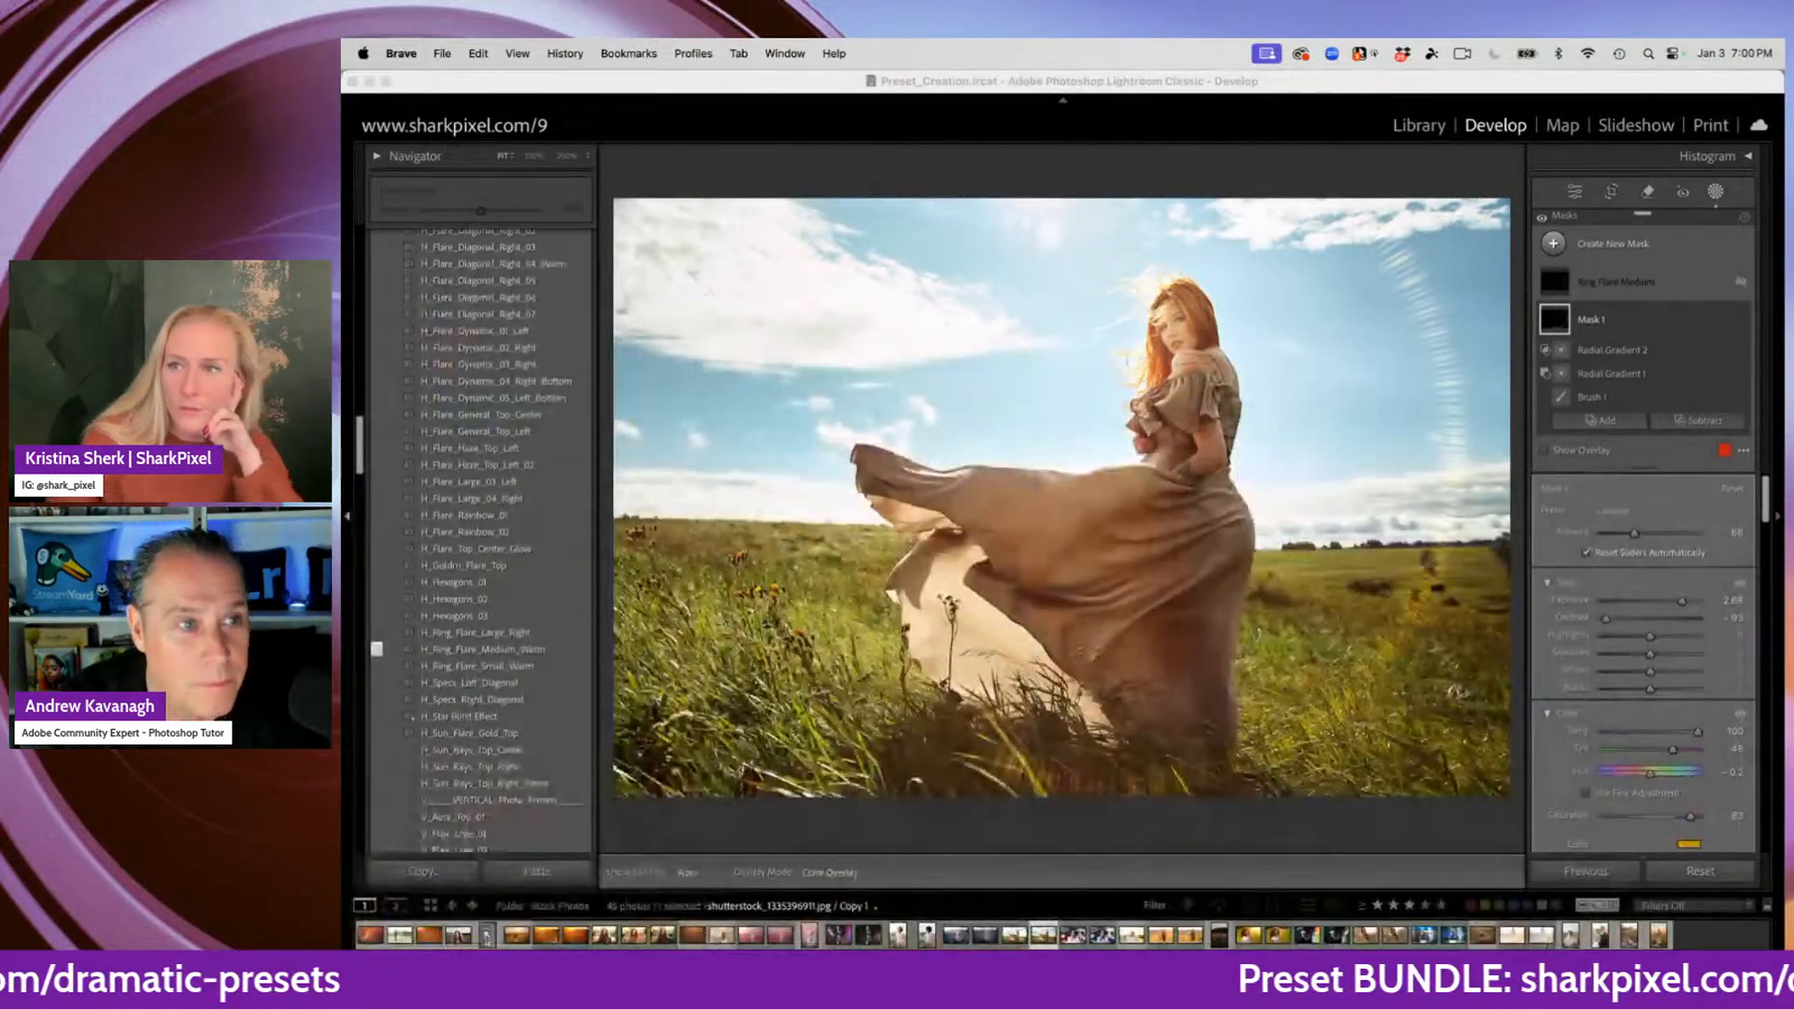